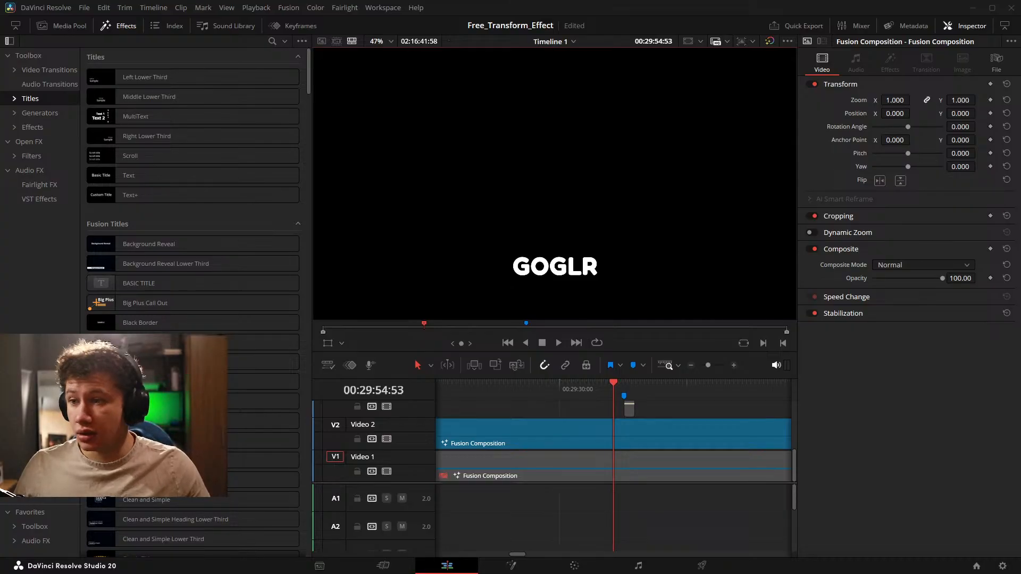
# Hide the effects library to give the timeline more room.
pyautogui.click(670, 411)
pyautogui.click(119, 26)
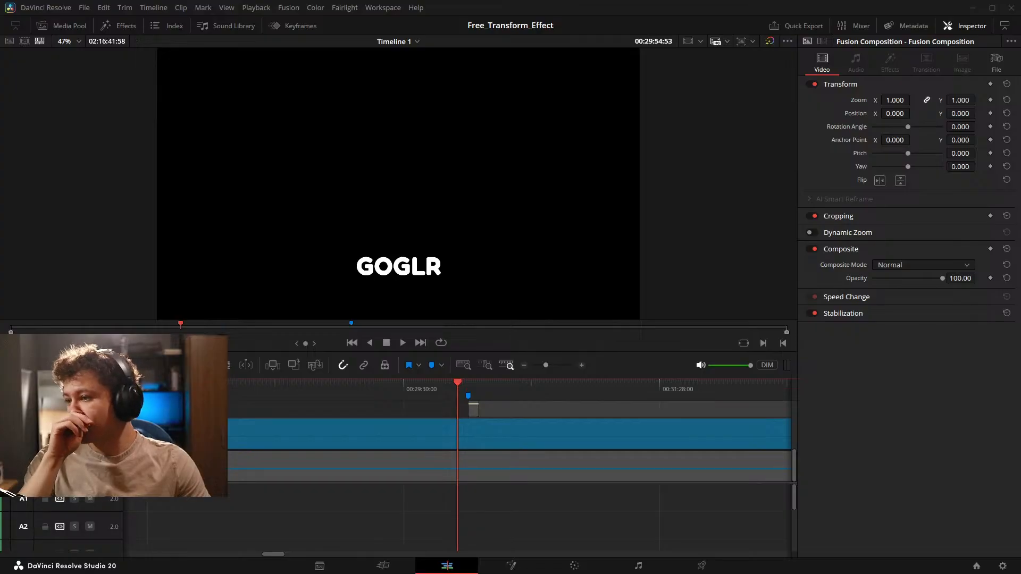
pyautogui.click(586, 539)
pyautogui.scroll(-10, 566, 535)
pyautogui.scroll(5, 561, 536)
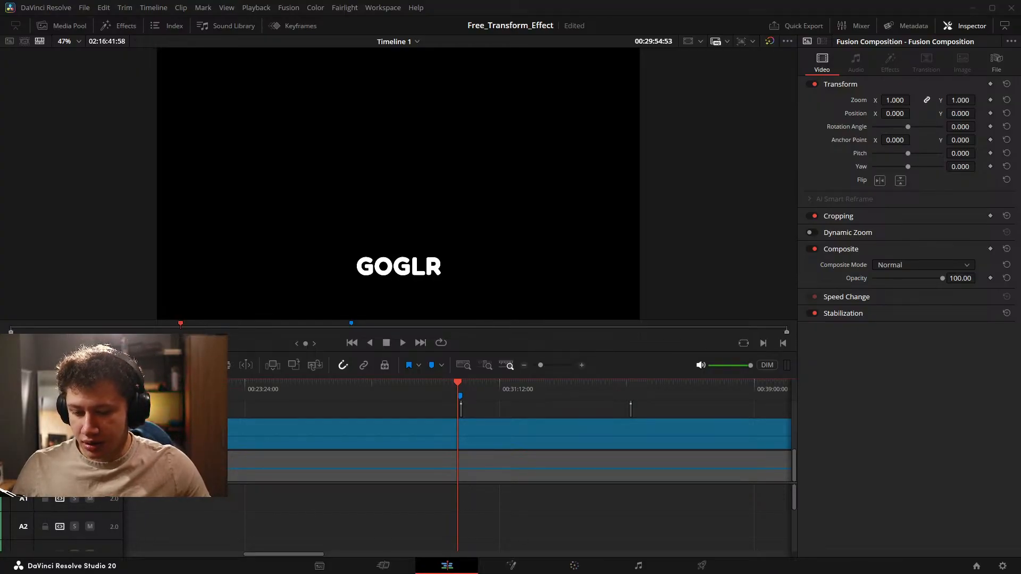
pyautogui.hotkey('alt', 'Tab')
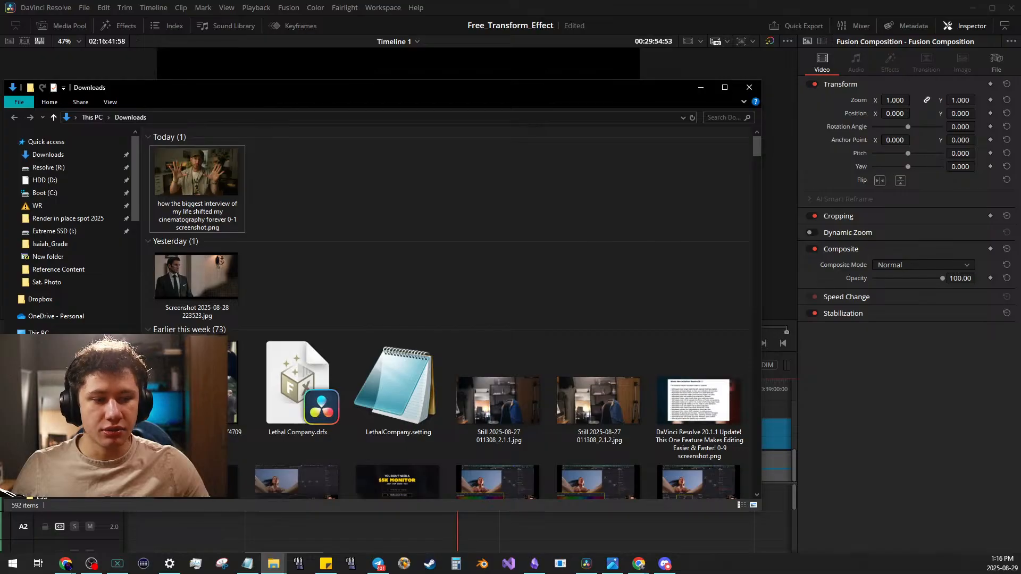
pyautogui.hotkey('alt', 'Tab')
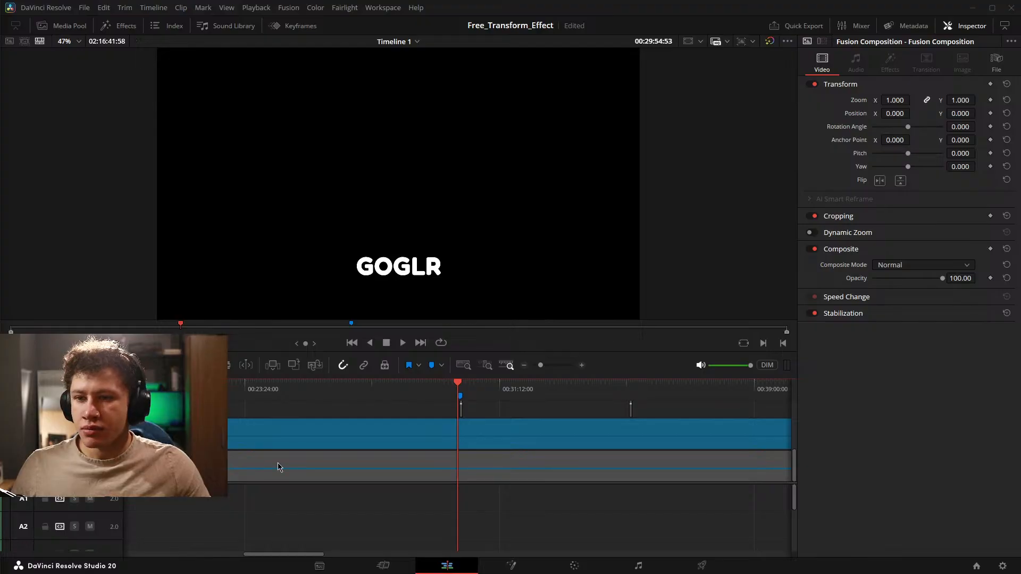
# Save the project.
pyautogui.click(561, 492)
pyautogui.hotkey('ctrl', 's')
pyautogui.scroll(-5, 555, 499)
pyautogui.click(665, 444)
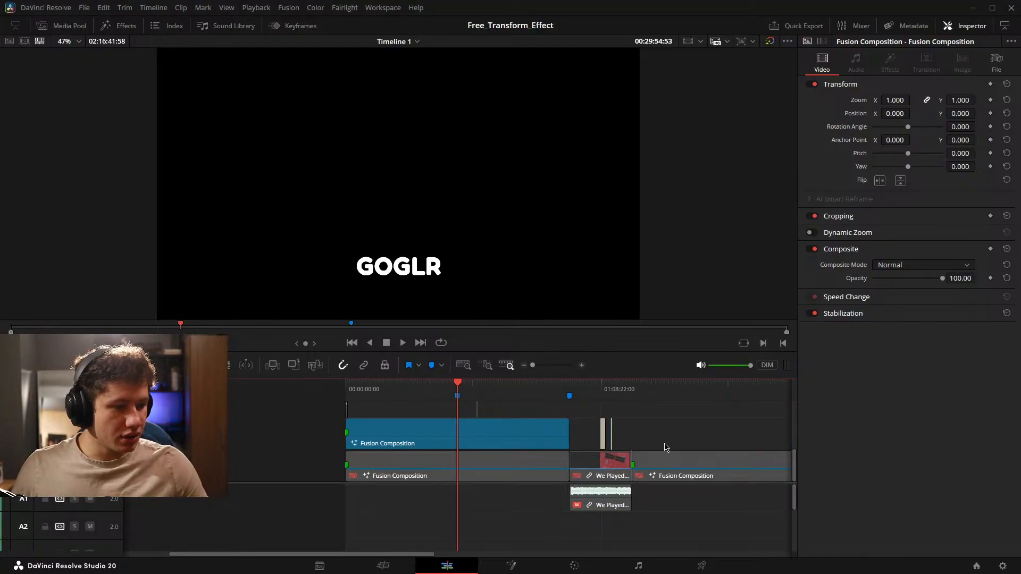
# Open the caption clip's Fusion composition and close the console window over its node graph.
pyautogui.click(511, 565)
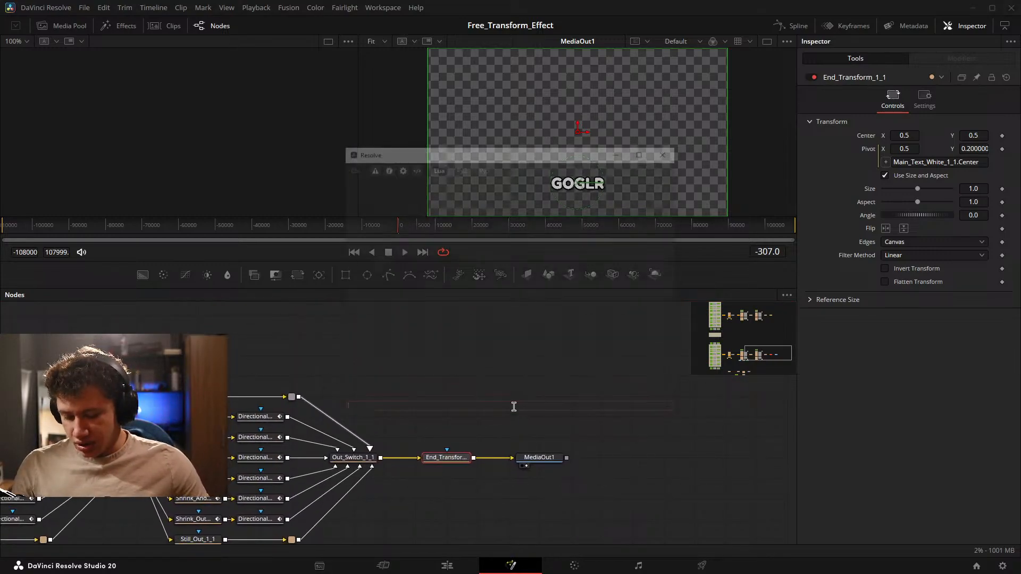
pyautogui.click(669, 151)
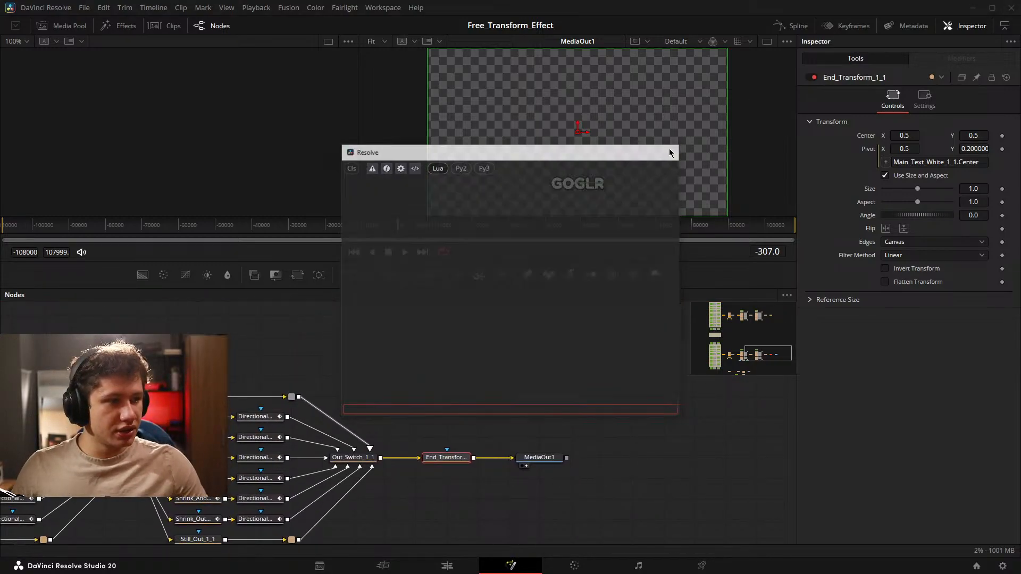
pyautogui.hotkey('ctrl', 'f')
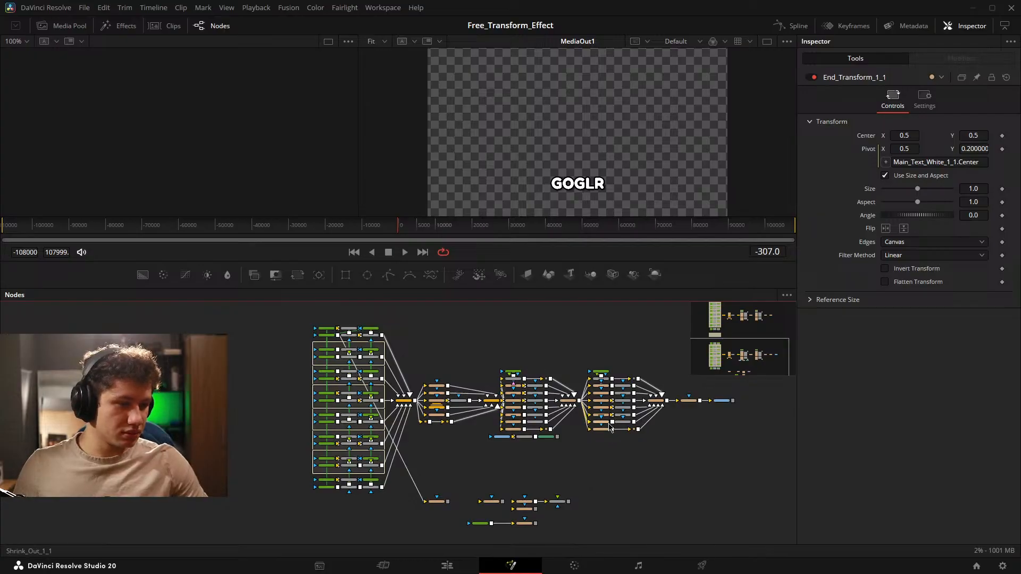
pyautogui.scroll(3, 601, 425)
pyautogui.moveTo(523, 449); pyautogui.dragTo(435, 438)
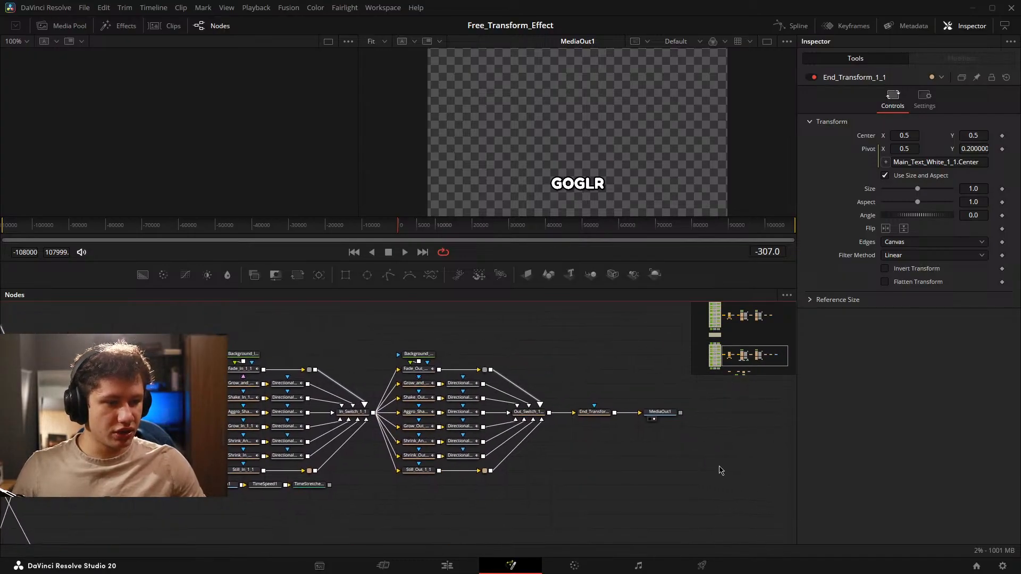
# Reduce the viewers to a single MediaOut1 view and enlarge the node editor area.
pyautogui.click(767, 41)
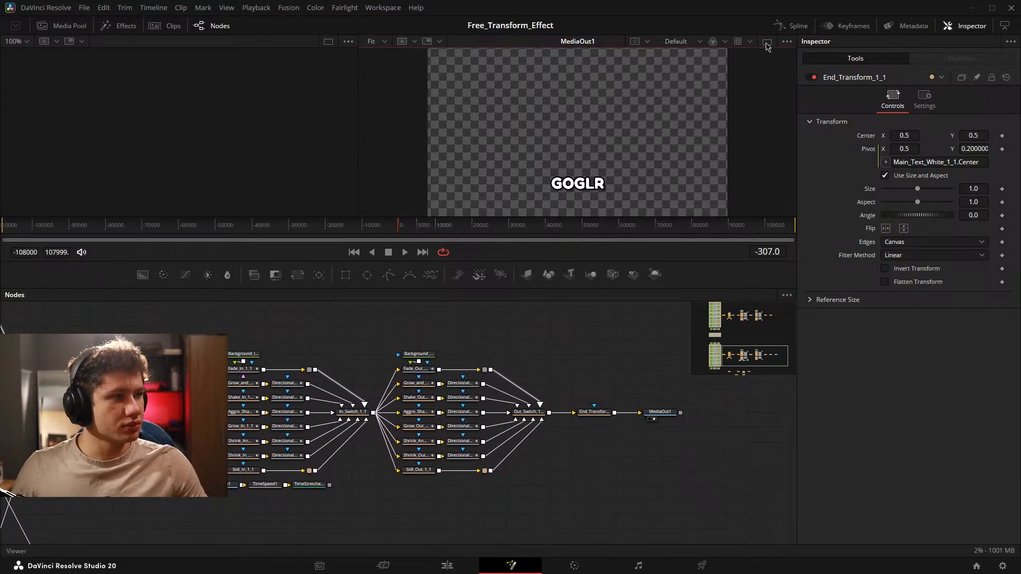
pyautogui.moveTo(383, 288); pyautogui.dragTo(426, 184)
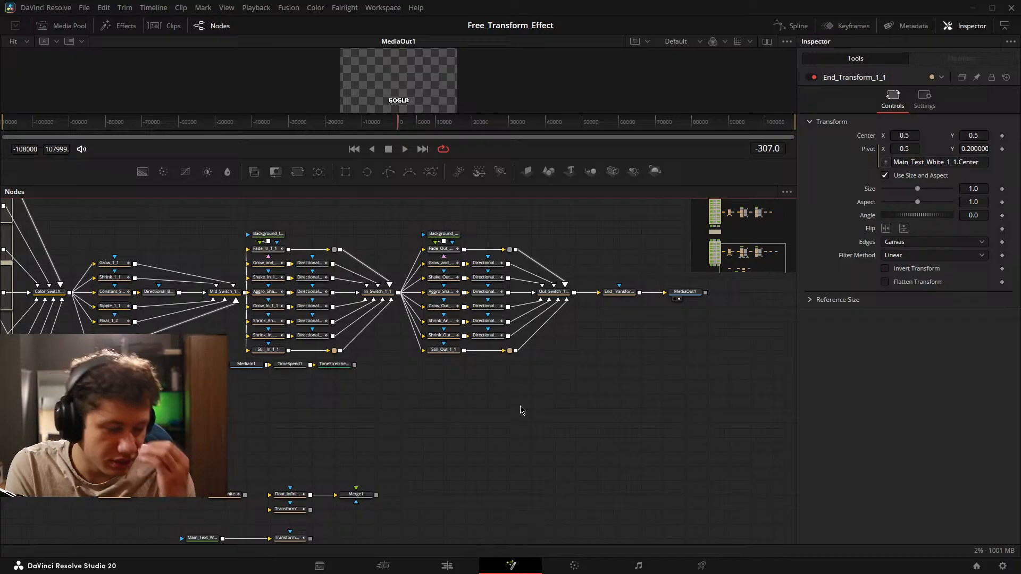
# Copy the entire lower caption node tree and paste the duplicate into the empty area beside it.
pyautogui.moveTo(501, 456); pyautogui.dragTo(564, 258)
pyautogui.scroll(-5, 532, 277)
pyautogui.moveTo(499, 260); pyautogui.dragTo(385, 411)
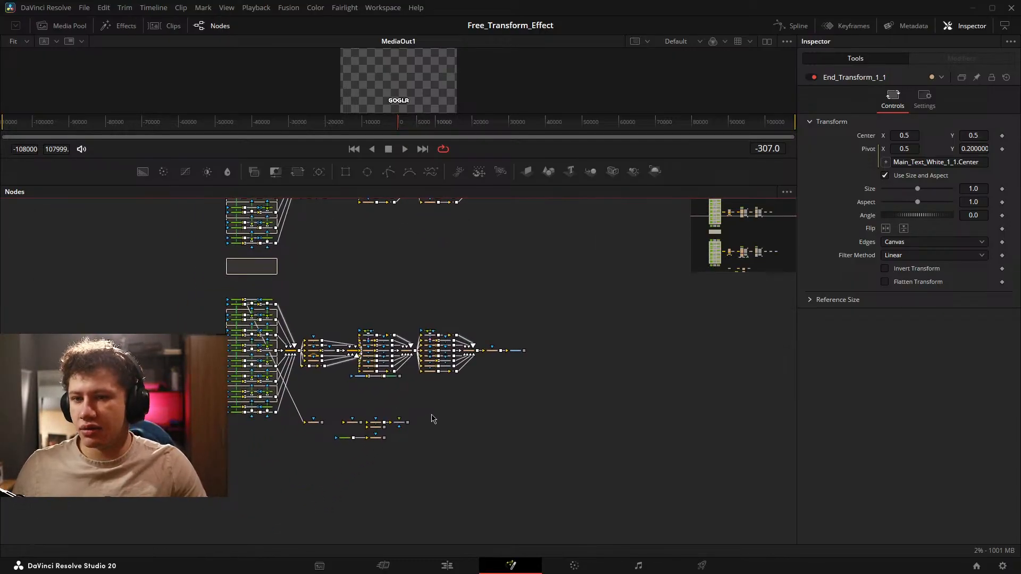
pyautogui.scroll(5, 231, 330)
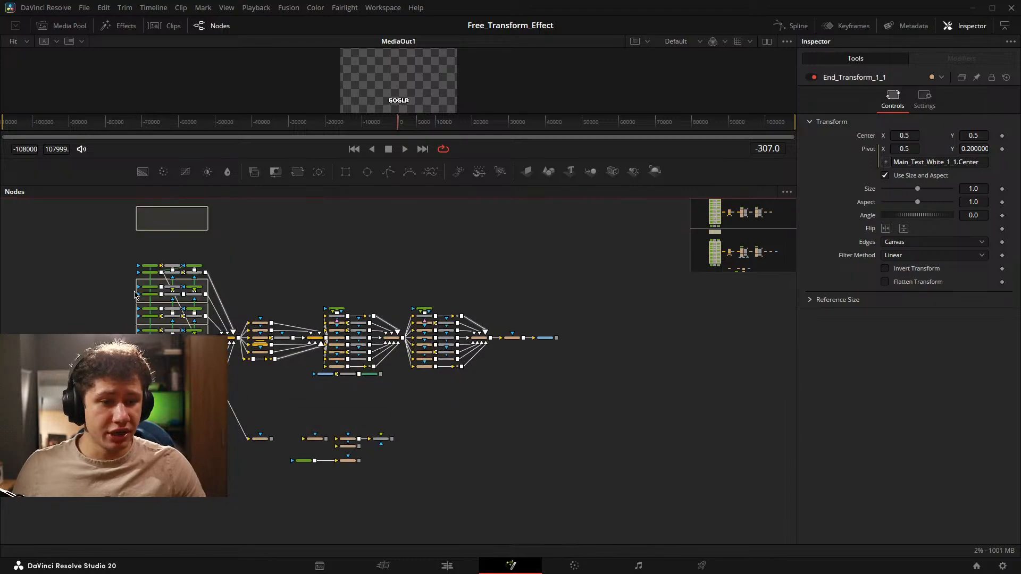
pyautogui.scroll(2, 232, 330)
pyautogui.scroll(-2, 473, 316)
pyautogui.moveTo(546, 315); pyautogui.dragTo(294, 300)
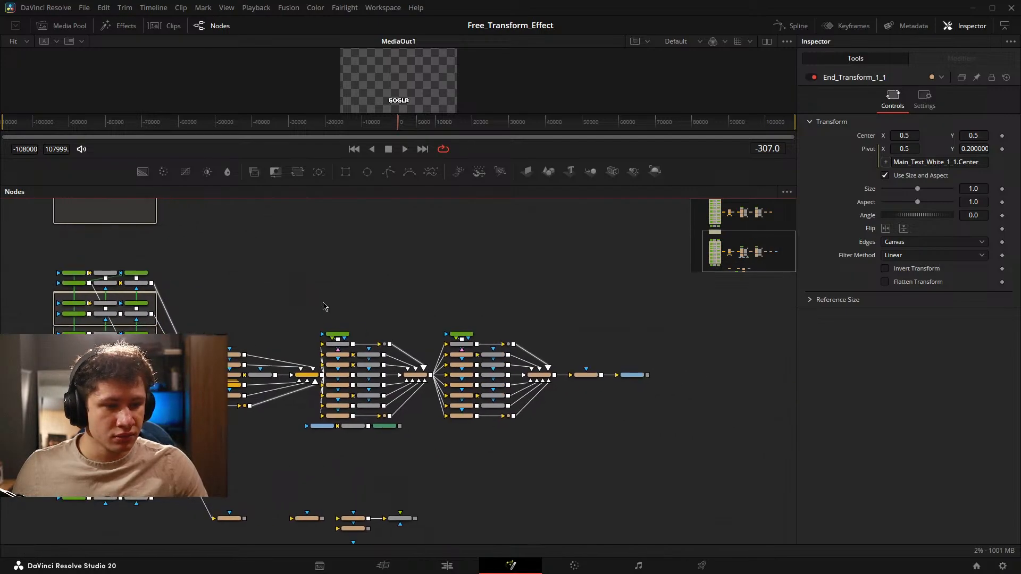
pyautogui.moveTo(360, 281); pyautogui.dragTo(351, 252)
pyautogui.moveTo(12, 220); pyautogui.dragTo(282, 431)
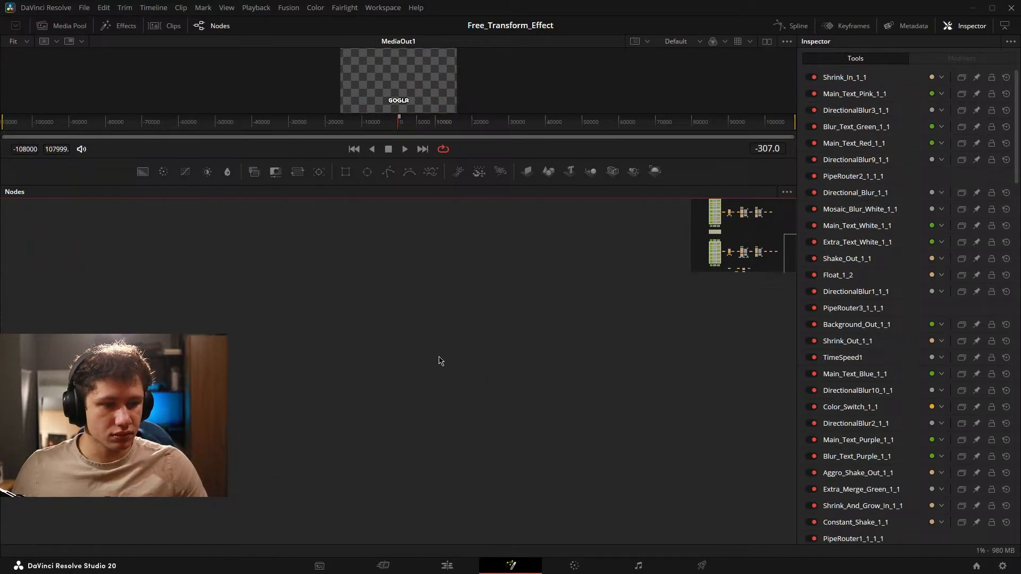
pyautogui.hotkey('ctrl', 'v')
# Add an Underlay behind all nodes of the duplicated tree.
pyautogui.scroll(2, 439, 356)
pyautogui.moveTo(600, 406); pyautogui.dragTo(505, 355)
pyautogui.scroll(1, 415, 299)
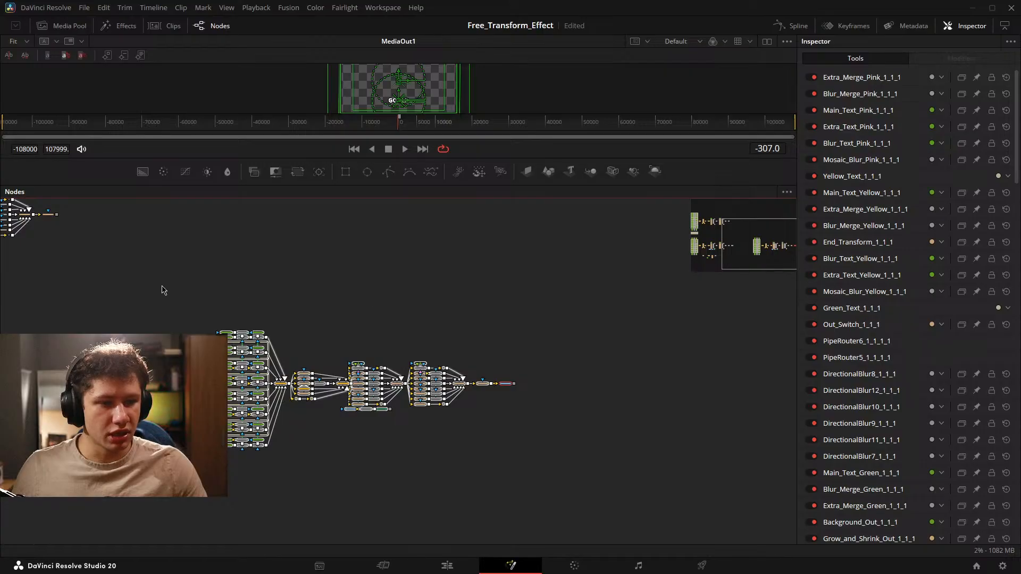
pyautogui.moveTo(158, 283); pyautogui.dragTo(637, 520)
pyautogui.hotkey('shift', 'space')
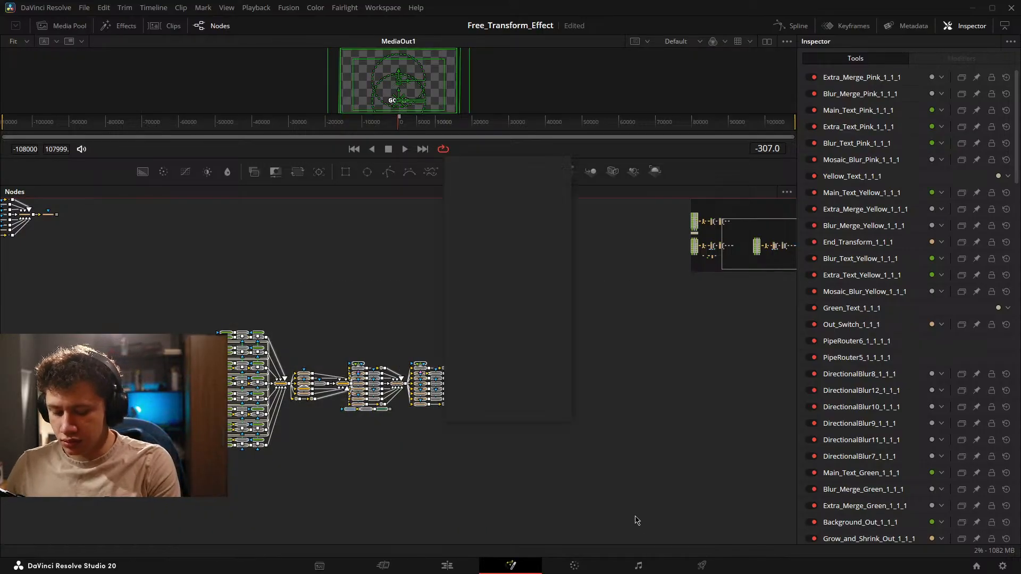
pyautogui.write('under')
pyautogui.press('Return')
# Extend the underlay outward at its lower-right and upper-left corners to leave free space around the copied nodes.
pyautogui.scroll(3, 579, 457)
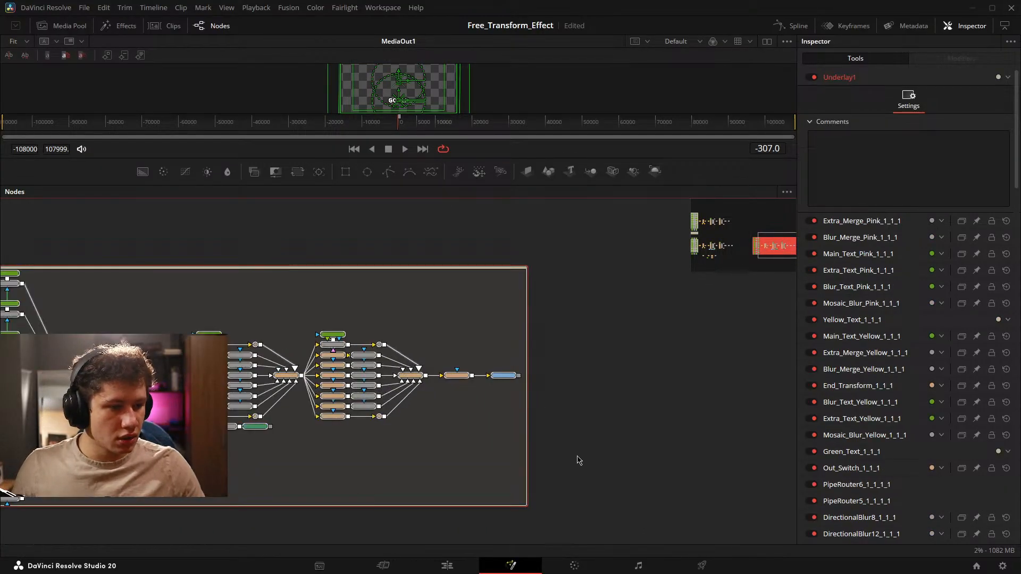
pyautogui.moveTo(614, 414); pyautogui.dragTo(747, 518)
pyautogui.scroll(-2, 530, 411)
pyautogui.moveTo(531, 415); pyautogui.dragTo(598, 450)
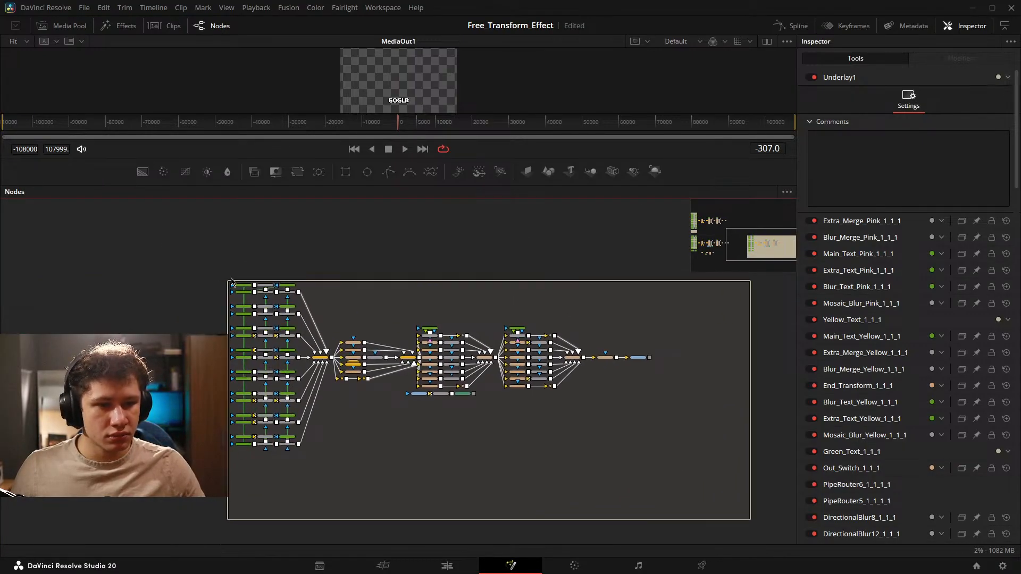
pyautogui.moveTo(227, 280); pyautogui.dragTo(141, 230)
# Rename the underlay as FX Breakdown Playground.
pyautogui.scroll(3, 417, 272)
pyautogui.moveTo(415, 270); pyautogui.dragTo(405, 358)
pyautogui.click(466, 280)
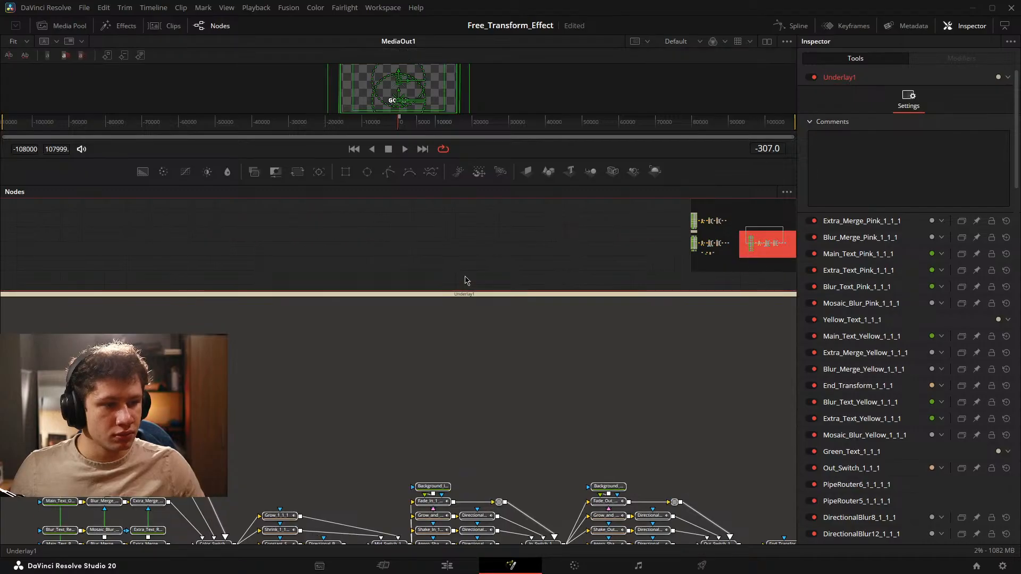
pyautogui.press('F2')
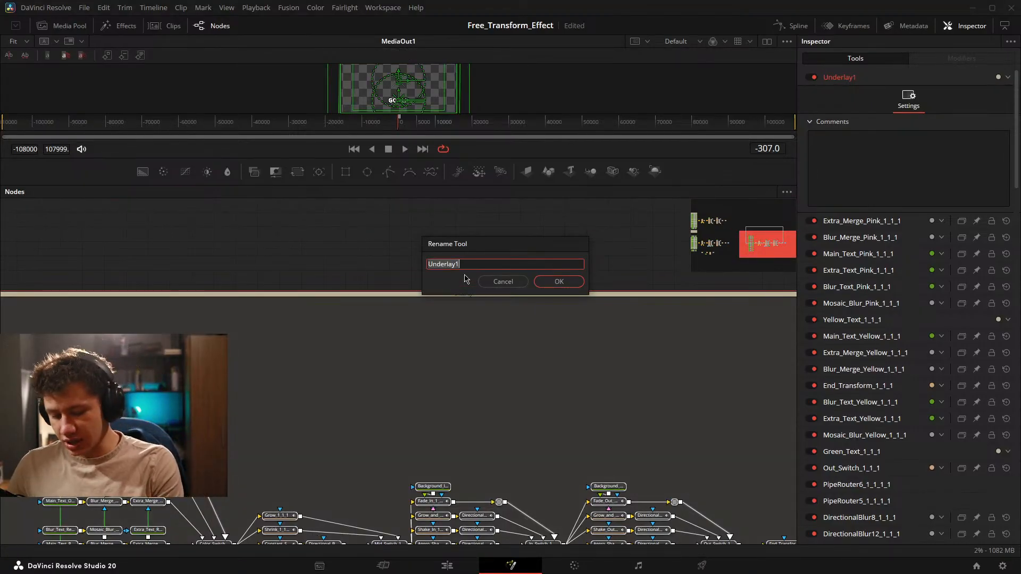
pyautogui.press('BackSpace')
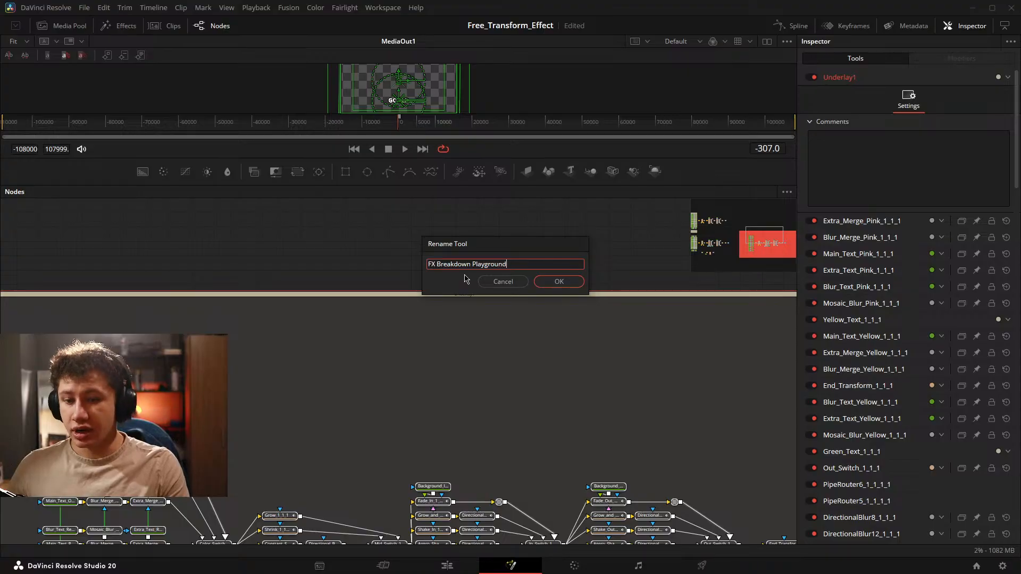
pyautogui.press('Return')
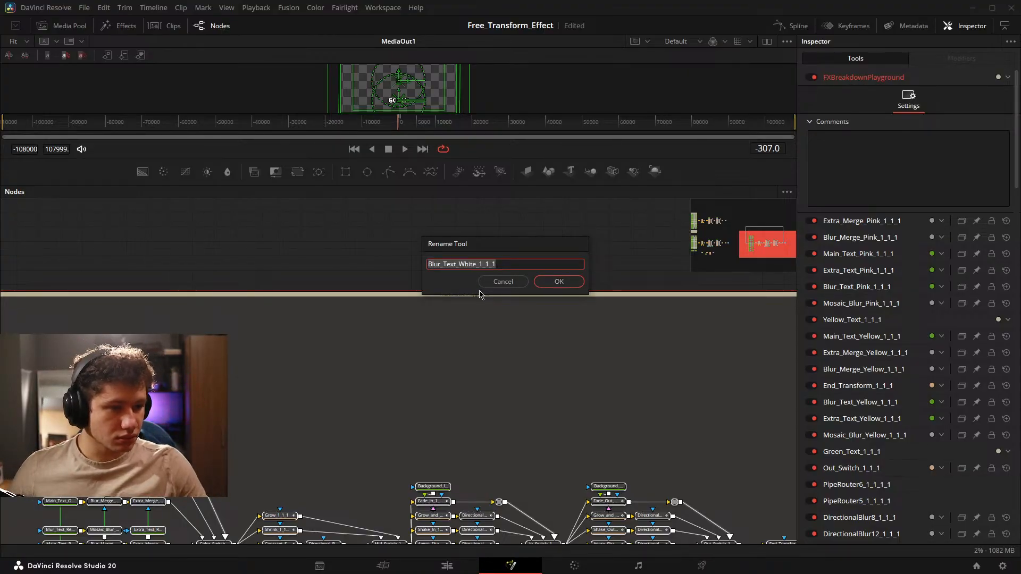
# Cancel the rename dialogs for all the other selected nodes.
pyautogui.click(500, 282)
pyautogui.click(500, 283)
pyautogui.click(500, 283)
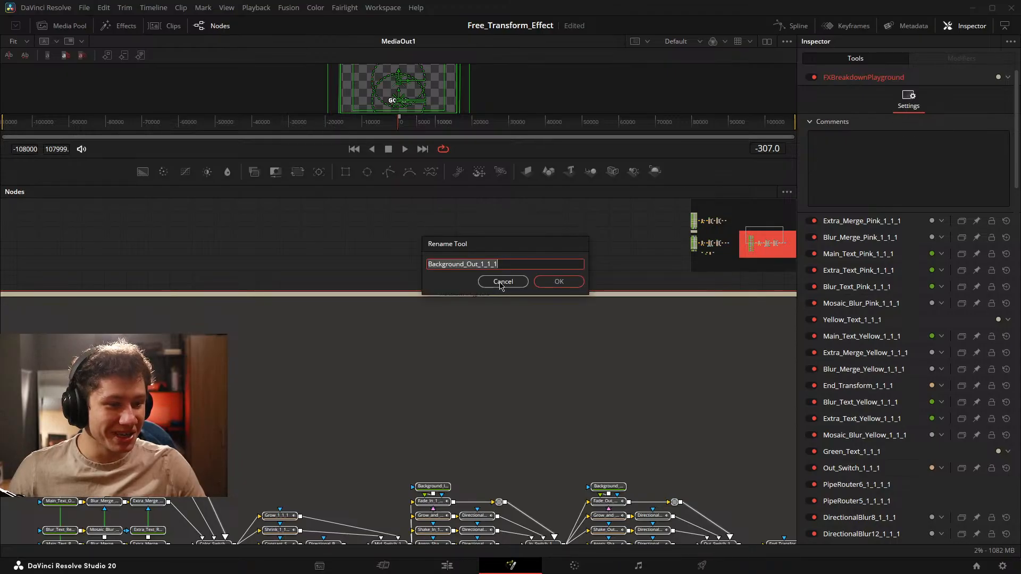
pyautogui.click(499, 282)
pyautogui.click(498, 281)
pyautogui.press('Escape')
pyautogui.press('Escape')
pyautogui.press('Escape')
pyautogui.press('Escape')
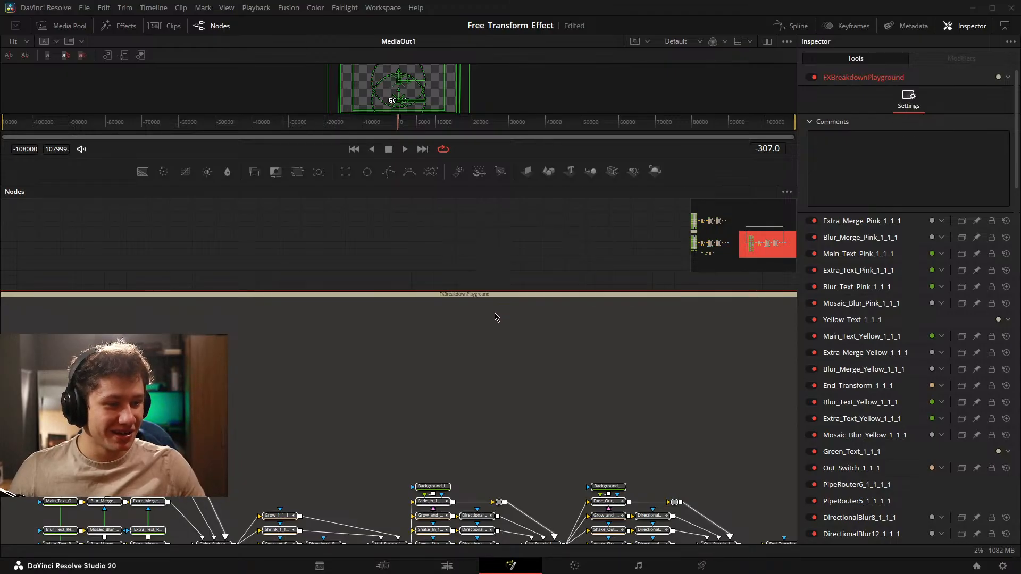
pyautogui.press('Escape')
pyautogui.press('Escape')
pyautogui.press('Escape')
pyautogui.press('Escape')
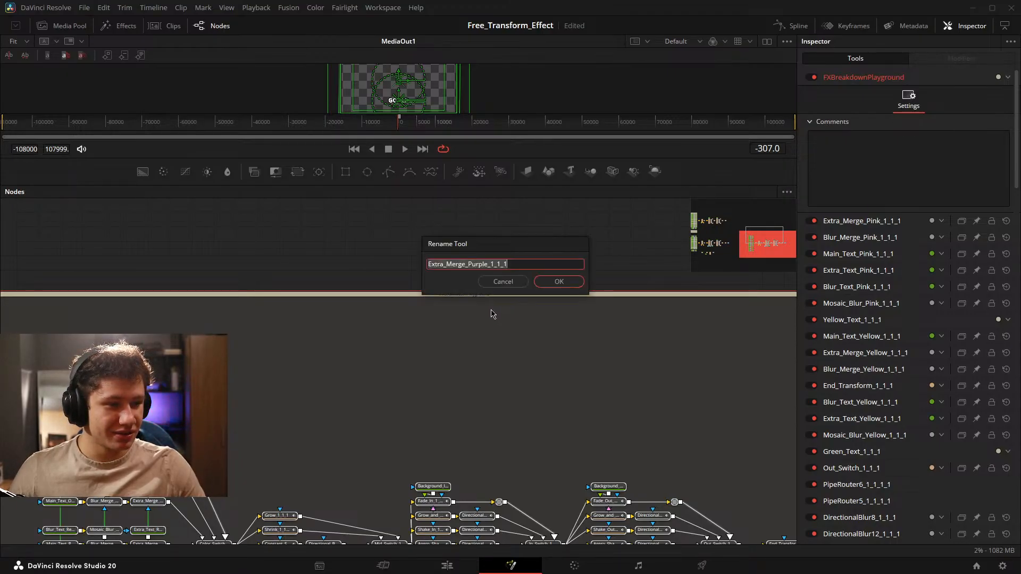
pyautogui.press('Escape')
pyautogui.press('Escape')
pyautogui.press('Escape')
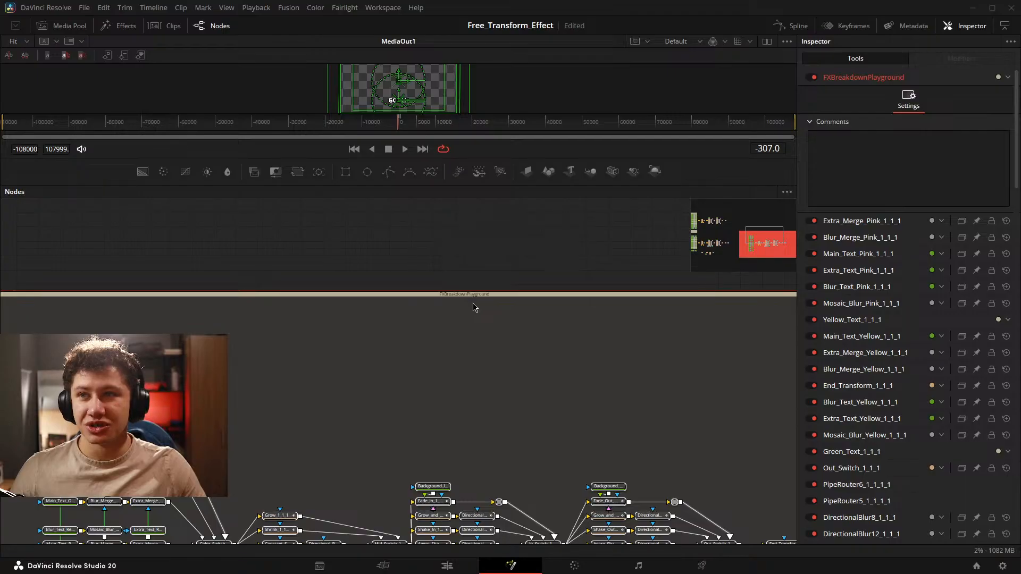
pyautogui.press('Escape')
pyautogui.press('Escape')
pyautogui.press('Escape')
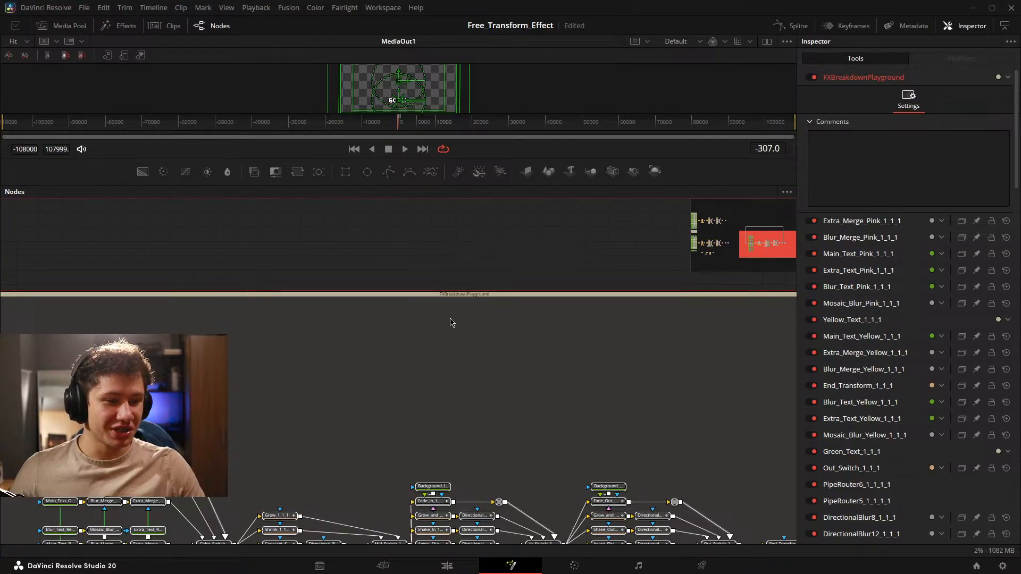
# Delete the MediaIn1_1, TimeSpeed1_1 and time stretcher nodes below the duplicated tree.
pyautogui.moveTo(461, 371); pyautogui.dragTo(468, 212)
pyautogui.scroll(-3, 458, 267)
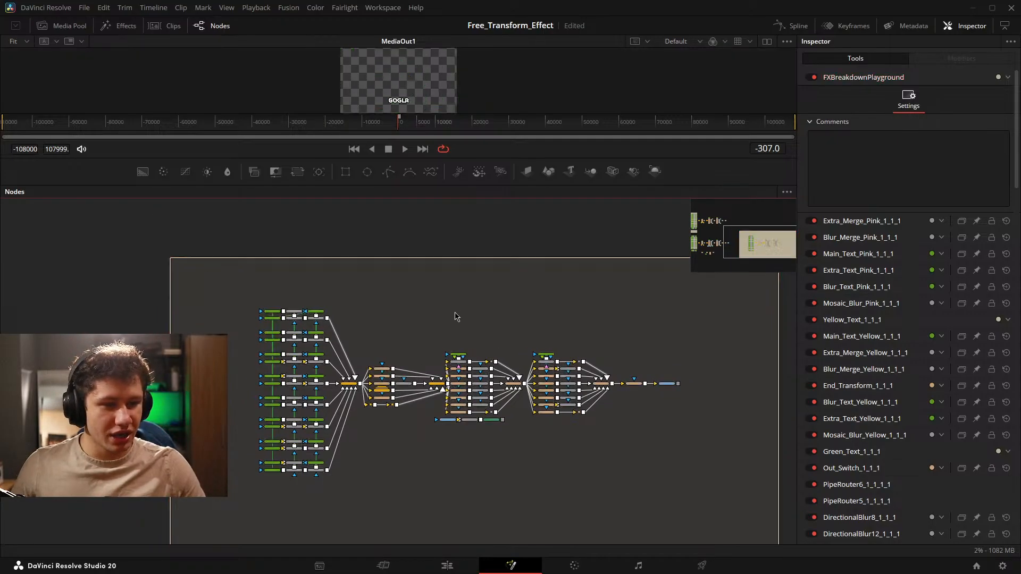
pyautogui.scroll(4, 466, 325)
pyautogui.moveTo(382, 354); pyautogui.dragTo(413, 173)
pyautogui.moveTo(427, 349); pyautogui.dragTo(356, 298)
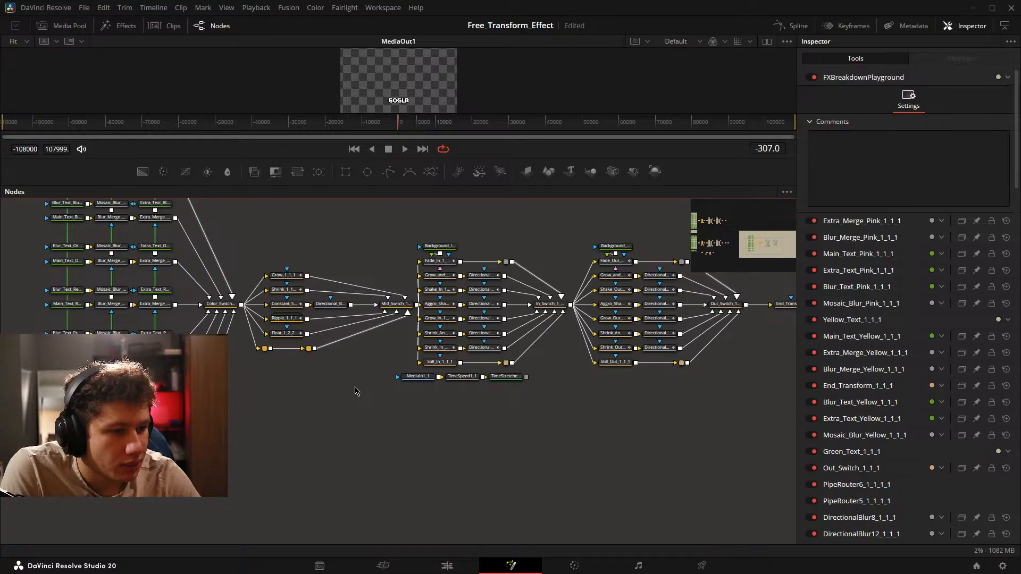
pyautogui.moveTo(446, 389); pyautogui.dragTo(358, 390)
pyautogui.moveTo(465, 436); pyautogui.dragTo(315, 374)
pyautogui.moveTo(319, 377); pyautogui.dragTo(341, 422)
pyautogui.press('Delete')
# Disconnect MediaOut1_1 from End_Transform_1_1_1 and move it far away toward the underlay's edge.
pyautogui.moveTo(565, 408); pyautogui.dragTo(270, 441)
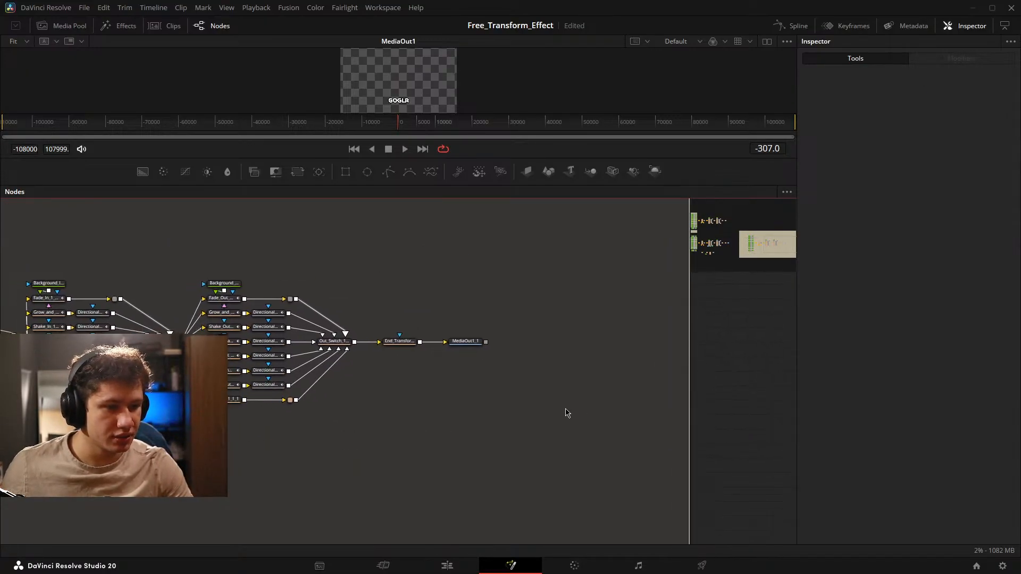
pyautogui.scroll(5, 479, 365)
pyautogui.moveTo(399, 314); pyautogui.dragTo(440, 326)
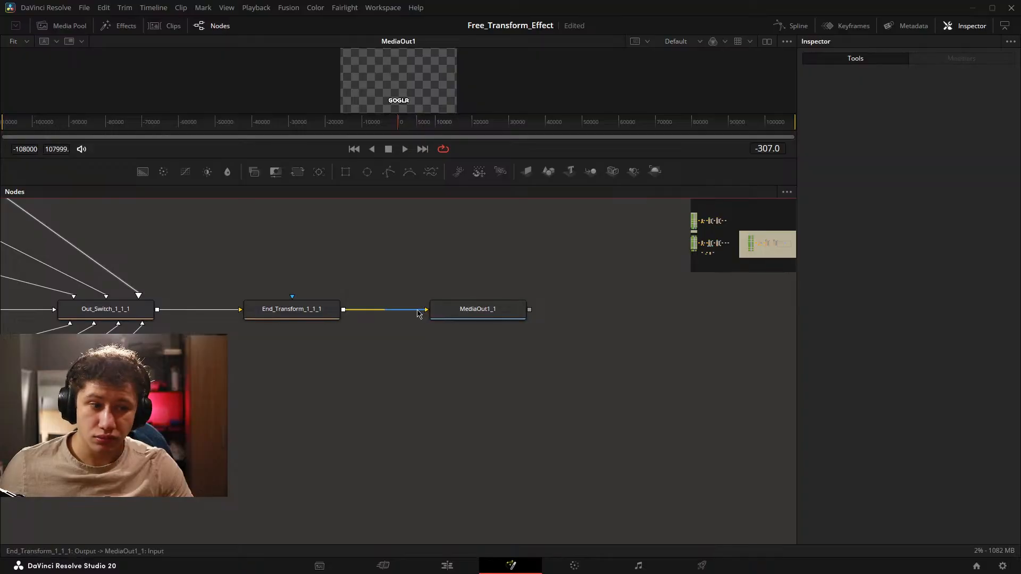
pyautogui.click(469, 315)
pyautogui.scroll(-3, 501, 330)
pyautogui.moveTo(502, 330); pyautogui.dragTo(722, 330)
pyautogui.scroll(-2, 460, 318)
pyautogui.moveTo(304, 364); pyautogui.dragTo(450, 376)
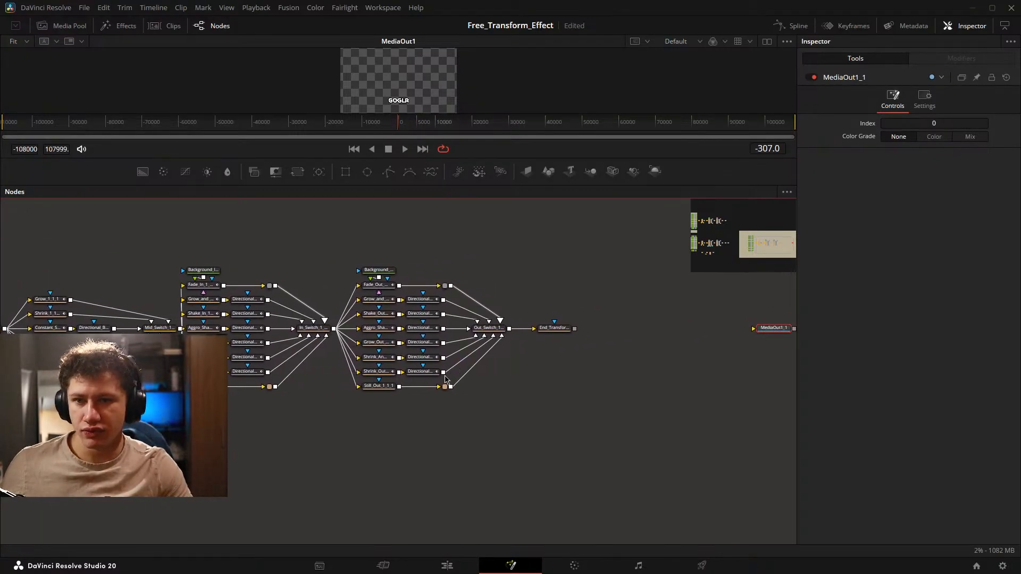
pyautogui.moveTo(376, 420); pyautogui.dragTo(530, 422)
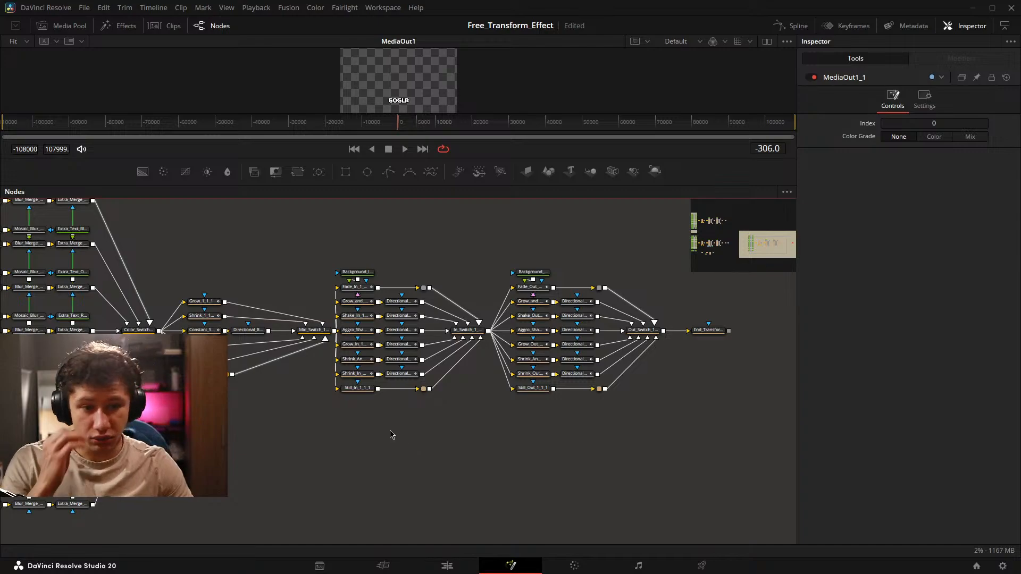
pyautogui.moveTo(433, 391); pyautogui.dragTo(457, 421)
pyautogui.moveTo(378, 299); pyautogui.dragTo(320, 311)
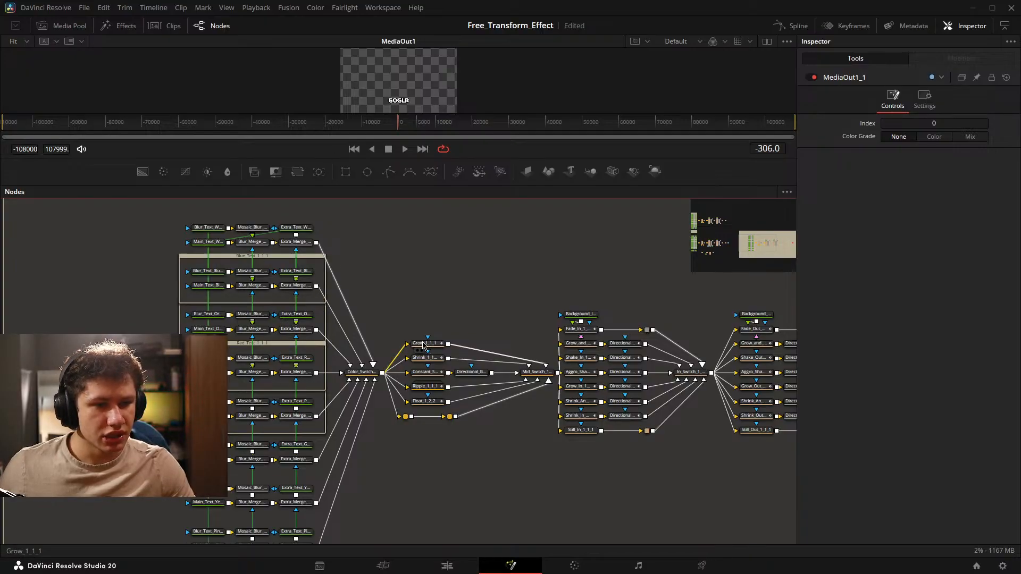
# Delete the colored text variants, their underlays and the Color Switch node in the playground tree, keeping only the white text nodes.
pyautogui.moveTo(425, 345); pyautogui.dragTo(407, 309)
pyautogui.moveTo(126, 228); pyautogui.dragTo(353, 536)
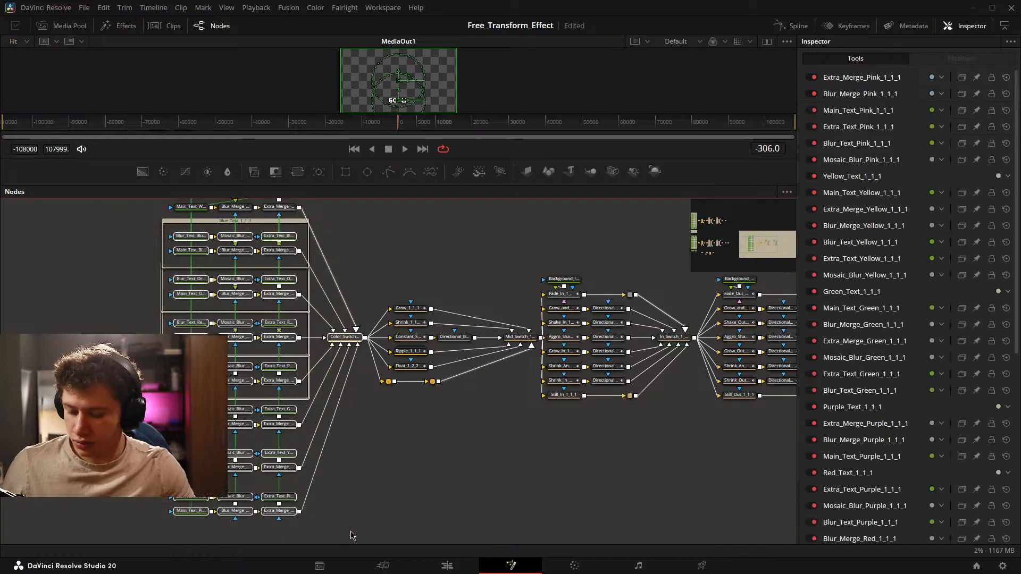
pyautogui.press('Delete')
pyautogui.moveTo(168, 217); pyautogui.dragTo(177, 287)
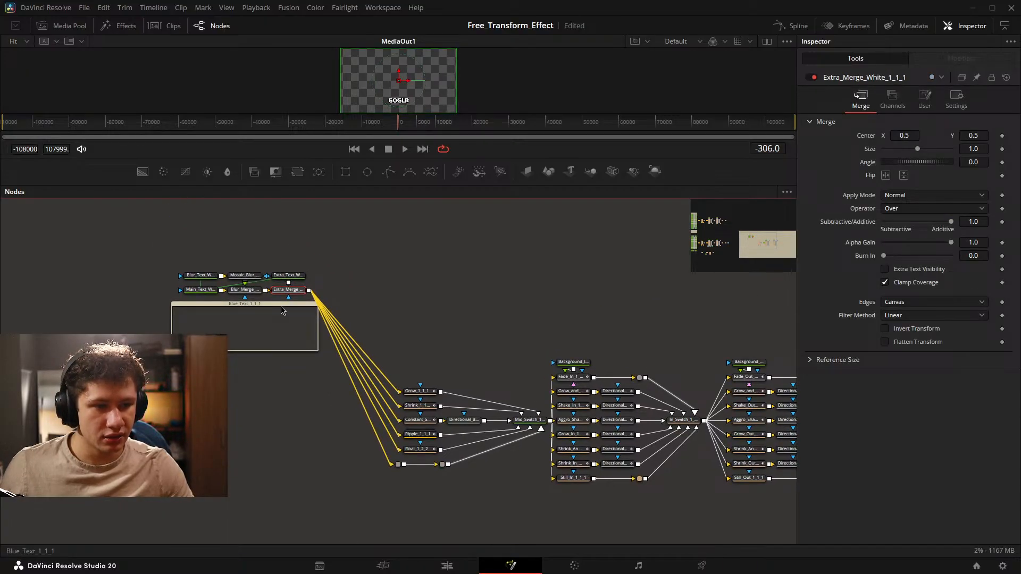
pyautogui.click(178, 287)
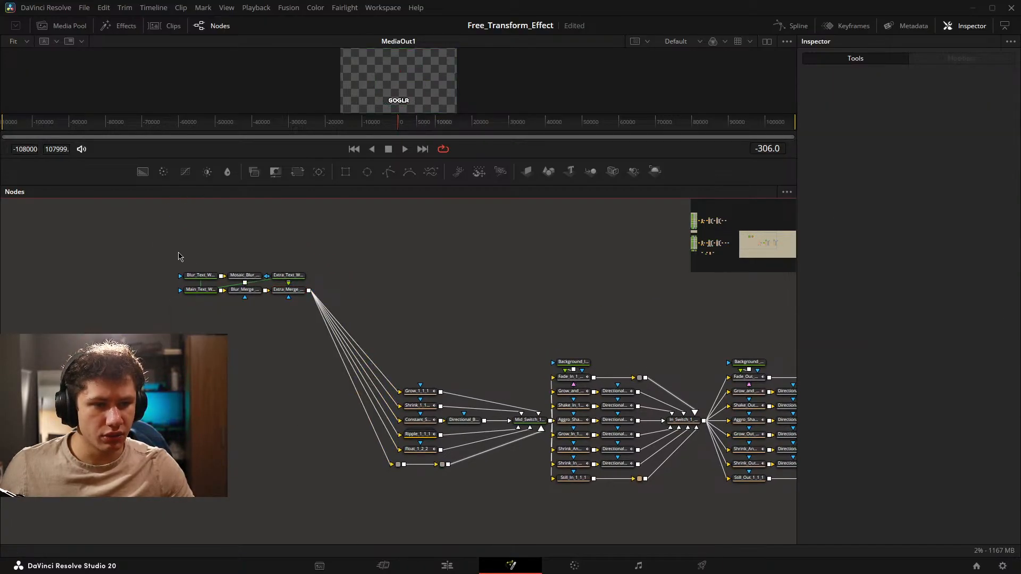
# Move the group of white text nodes down so it lines up with the mid animation branches.
pyautogui.moveTo(128, 241); pyautogui.dragTo(307, 413)
pyautogui.moveTo(296, 291); pyautogui.dragTo(292, 426)
pyautogui.moveTo(372, 390); pyautogui.dragTo(343, 351)
# Insert a Transform node between Extra_Merge_White_1_1_1 and the mid animation branches, and save the project.
pyautogui.scroll(5, 343, 351)
pyautogui.hotkey('shift', 'space')
pyautogui.write('under')
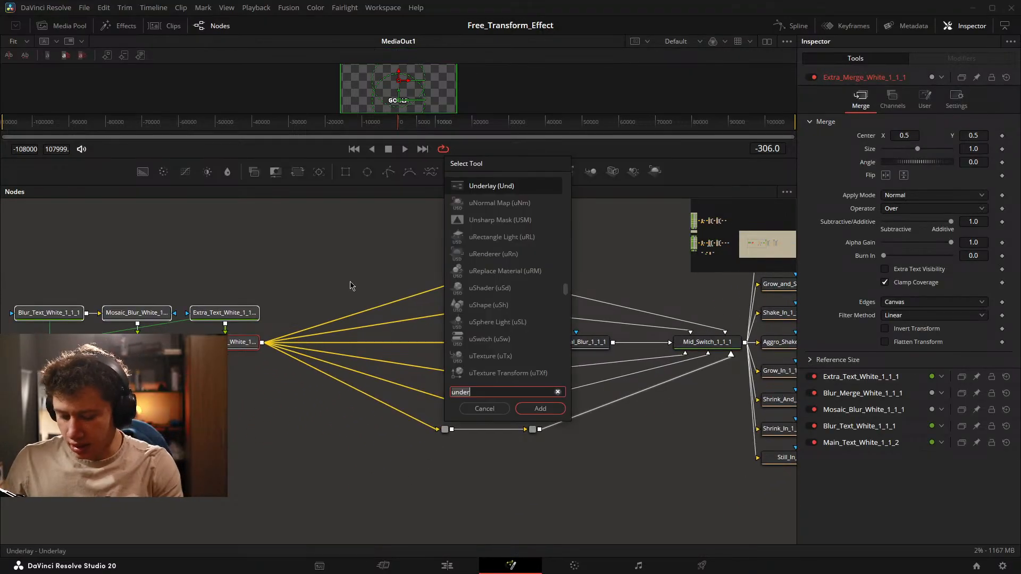
pyautogui.press('BackSpace')
pyautogui.press('BackSpace')
pyautogui.press('BackSpace')
pyautogui.press('BackSpace')
pyautogui.press('BackSpace')
pyautogui.write('tran')
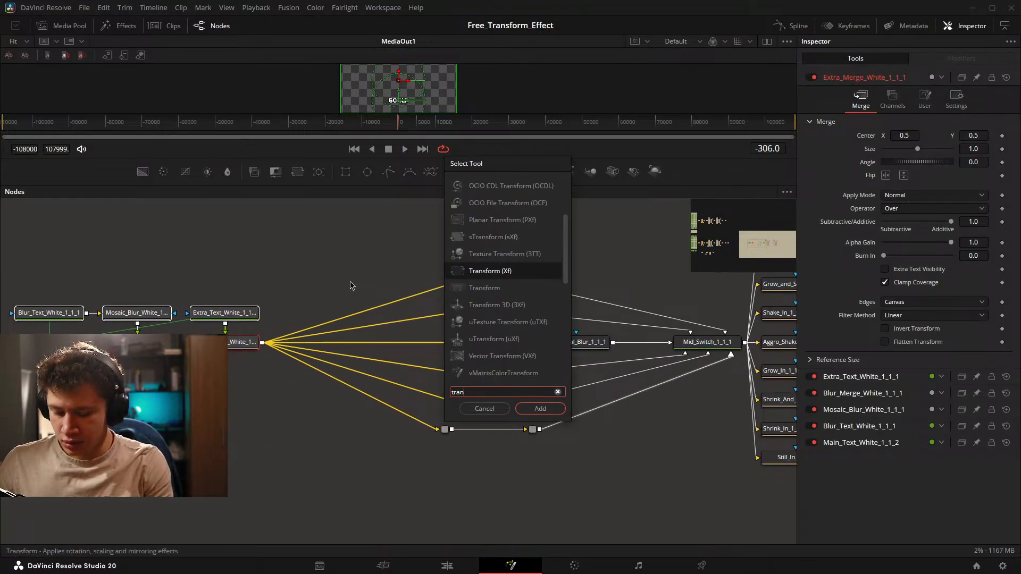
pyautogui.write('s')
pyautogui.press('Return')
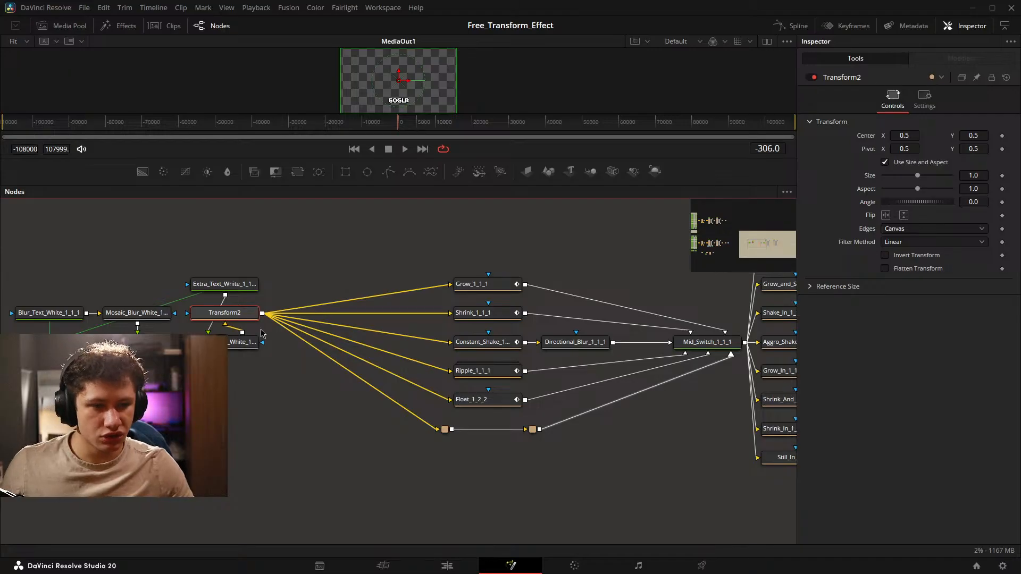
pyautogui.moveTo(237, 316); pyautogui.dragTo(350, 349)
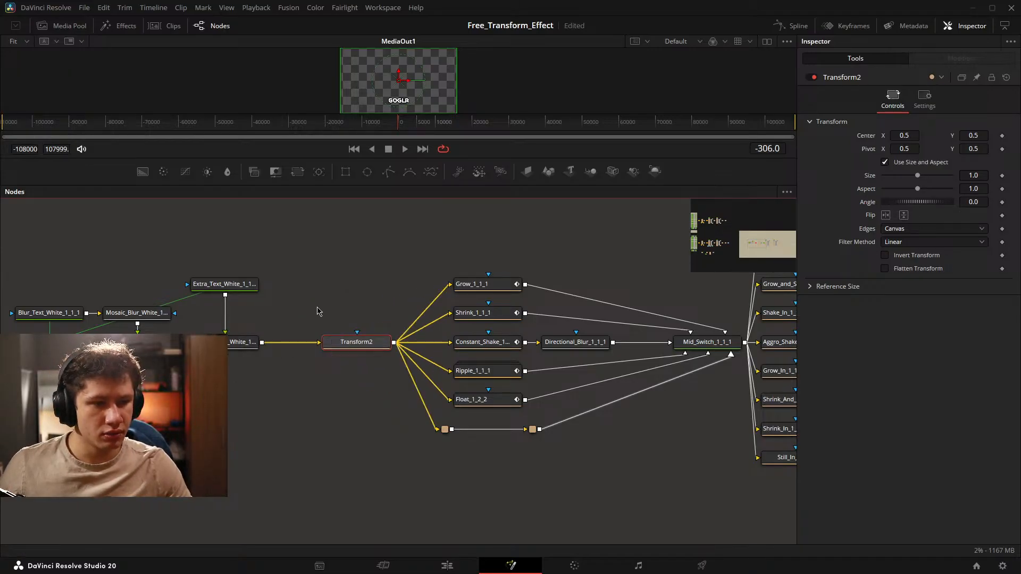
pyautogui.click(317, 308)
pyautogui.hotkey('ctrl', 's')
pyautogui.moveTo(298, 301)
pyautogui.mouseDown()
pyautogui.moveTo(406, 295)
pyautogui.moveTo(307, 301)
pyautogui.mouseUp()
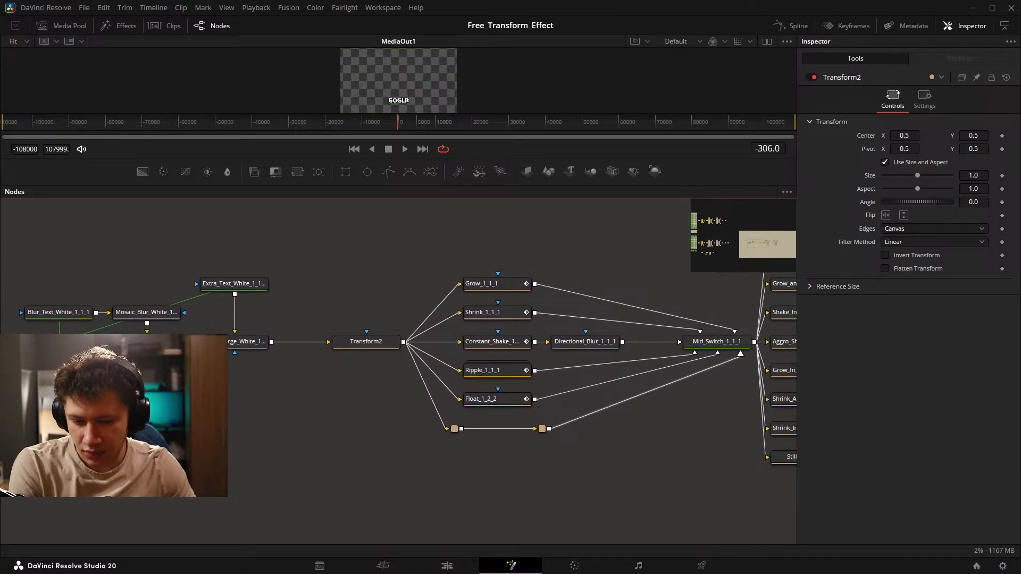
# Review the reduced playground node tree and compare it with the original full caption tree.
pyautogui.moveTo(273, 480); pyautogui.dragTo(383, 488)
pyautogui.moveTo(371, 294); pyautogui.dragTo(442, 305)
pyautogui.click(476, 276)
pyautogui.moveTo(606, 328); pyautogui.dragTo(422, 308)
pyautogui.scroll(-3, 585, 328)
pyautogui.moveTo(705, 340); pyautogui.dragTo(420, 357)
pyautogui.scroll(-2, 326, 332)
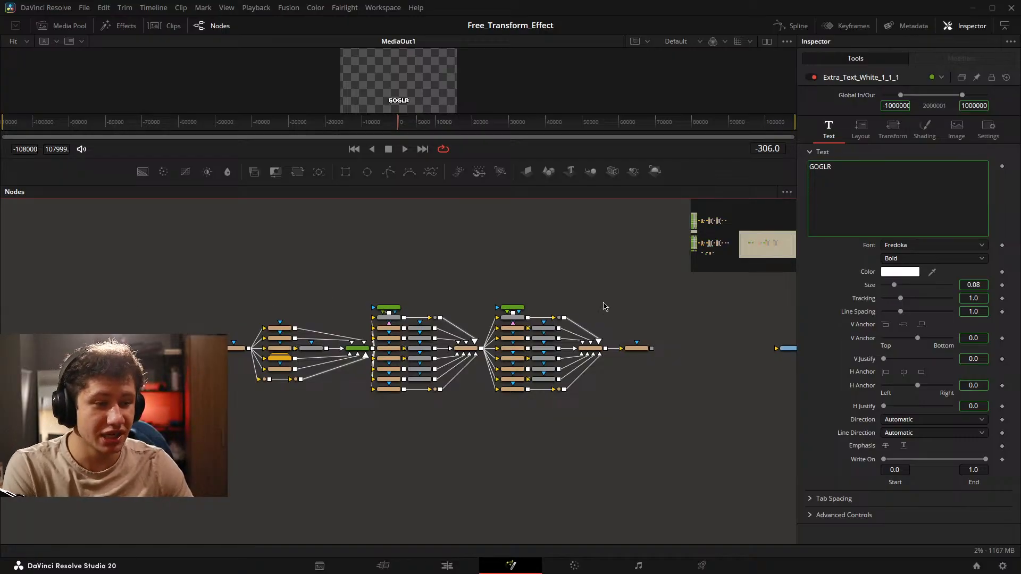
pyautogui.moveTo(56, 250); pyautogui.dragTo(682, 476)
pyautogui.scroll(-2, 249, 379)
pyautogui.moveTo(249, 379); pyautogui.dragTo(732, 381)
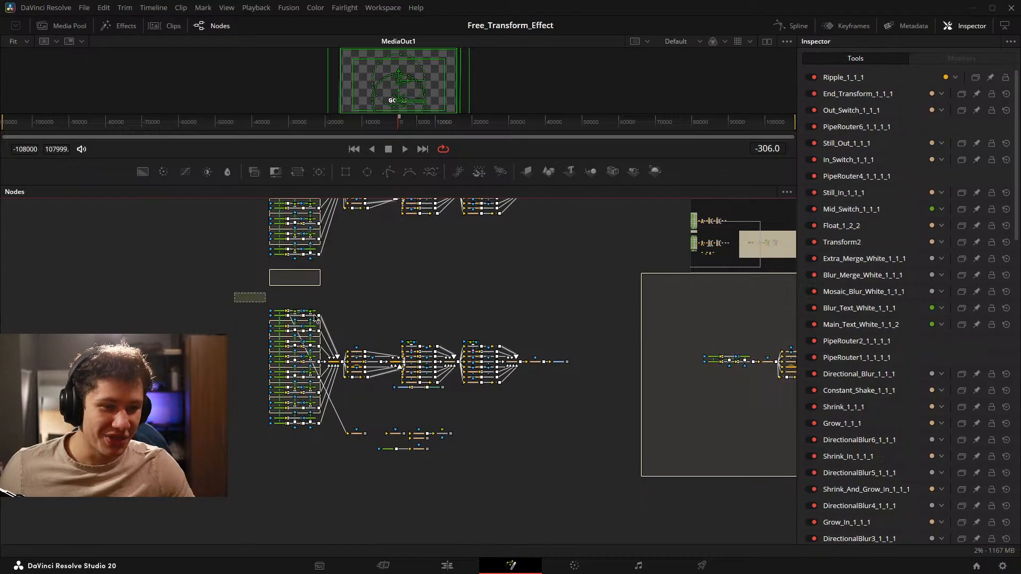
pyautogui.moveTo(315, 318); pyautogui.dragTo(626, 490)
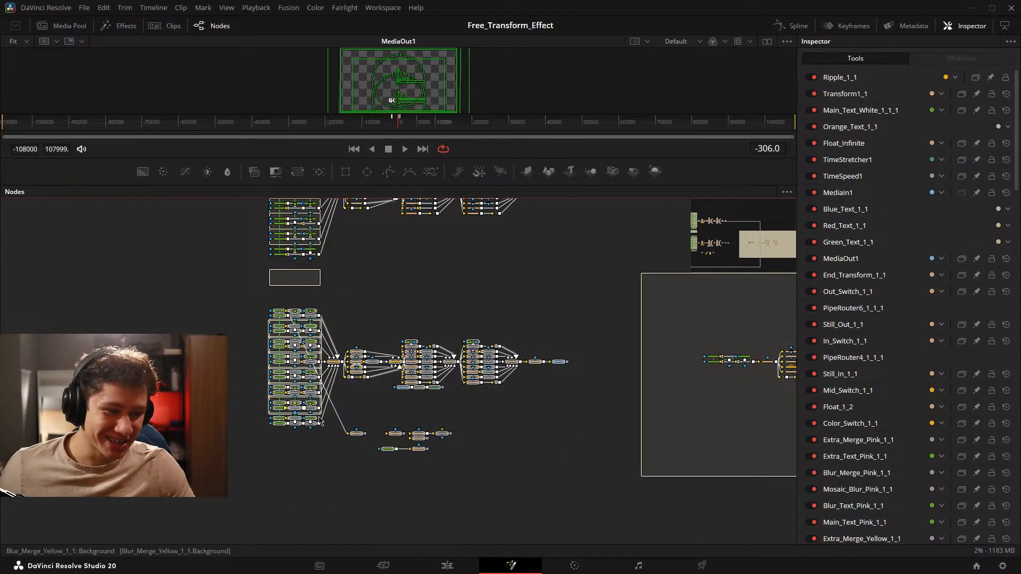
pyautogui.moveTo(746, 387); pyautogui.dragTo(313, 411)
pyautogui.scroll(2, 320, 411)
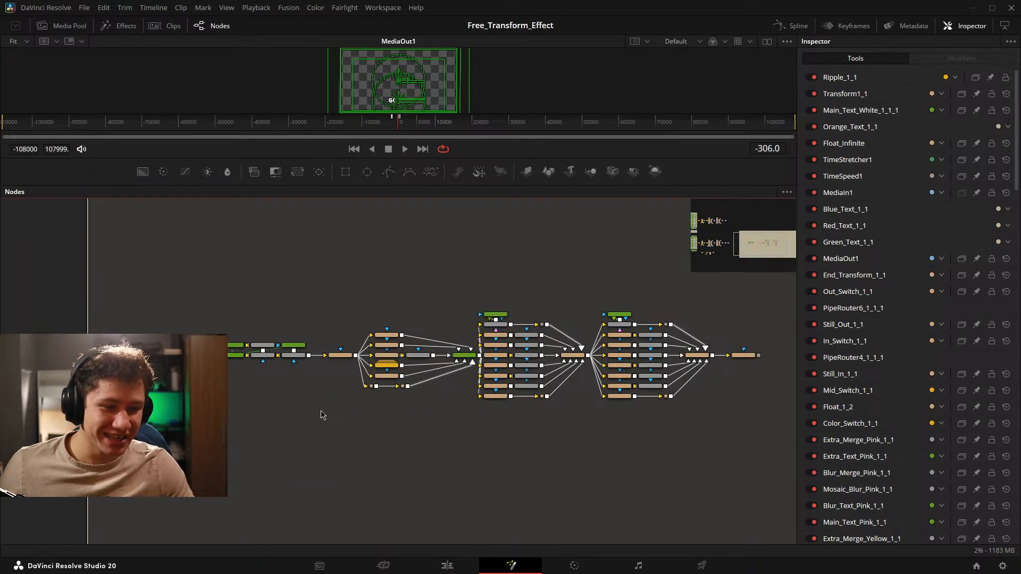
pyautogui.moveTo(502, 416); pyautogui.dragTo(410, 442)
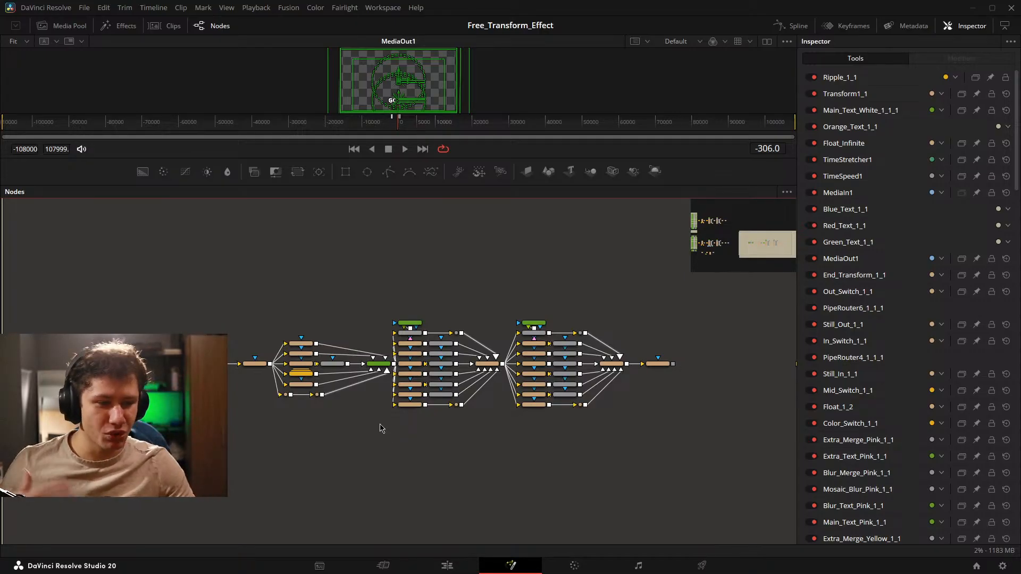
# Examine the playground's in, mid and out animation branches and the Mid_Switch_1_1_1 and In_Switch_1_1_1 animation options.
pyautogui.scroll(1, 366, 374)
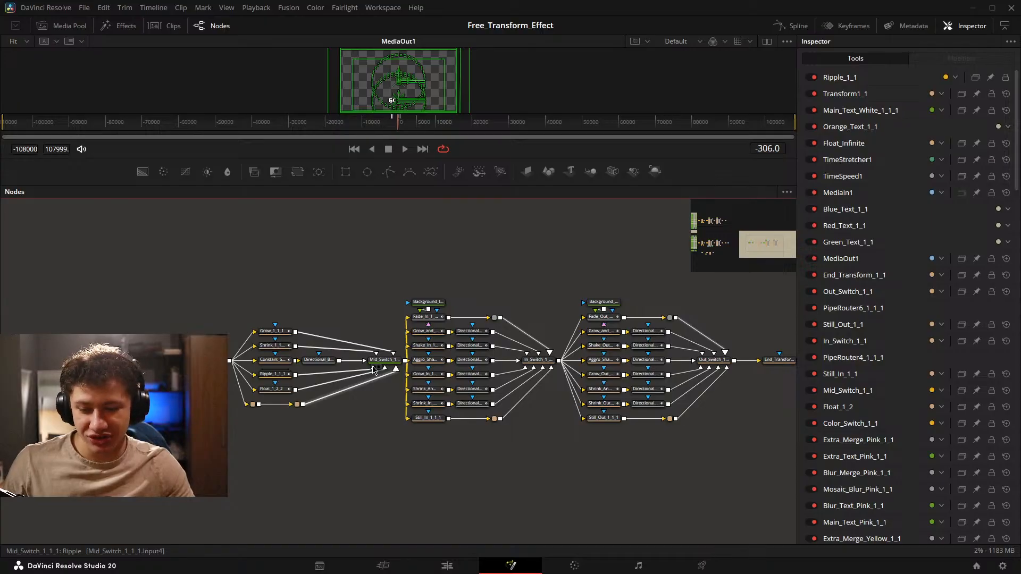
pyautogui.moveTo(438, 316); pyautogui.dragTo(336, 329)
pyautogui.moveTo(90, 272); pyautogui.dragTo(669, 470)
pyautogui.scroll(2, 256, 417)
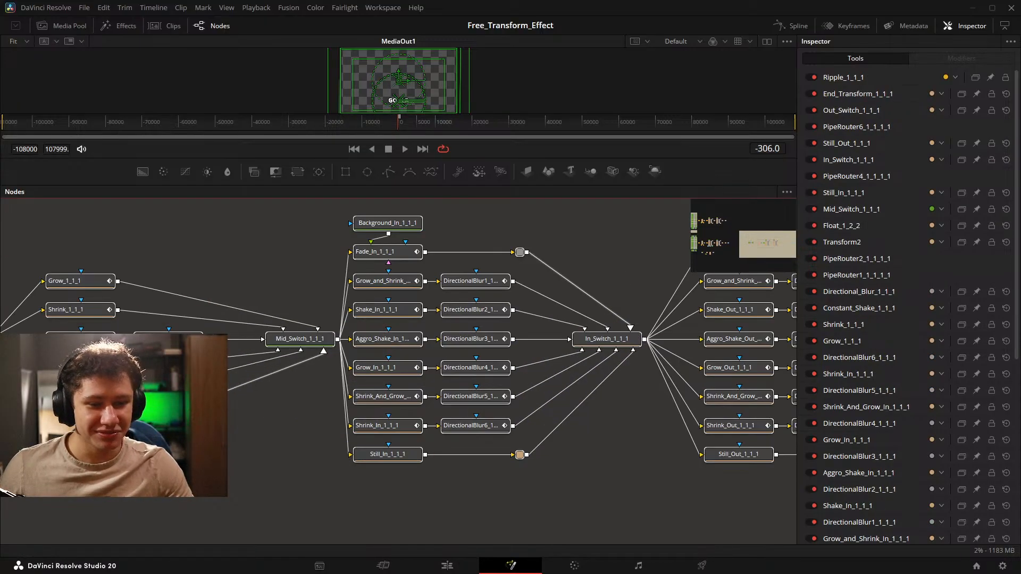
pyautogui.moveTo(2, 382); pyautogui.dragTo(49, 410)
pyautogui.scroll(-2, 117, 399)
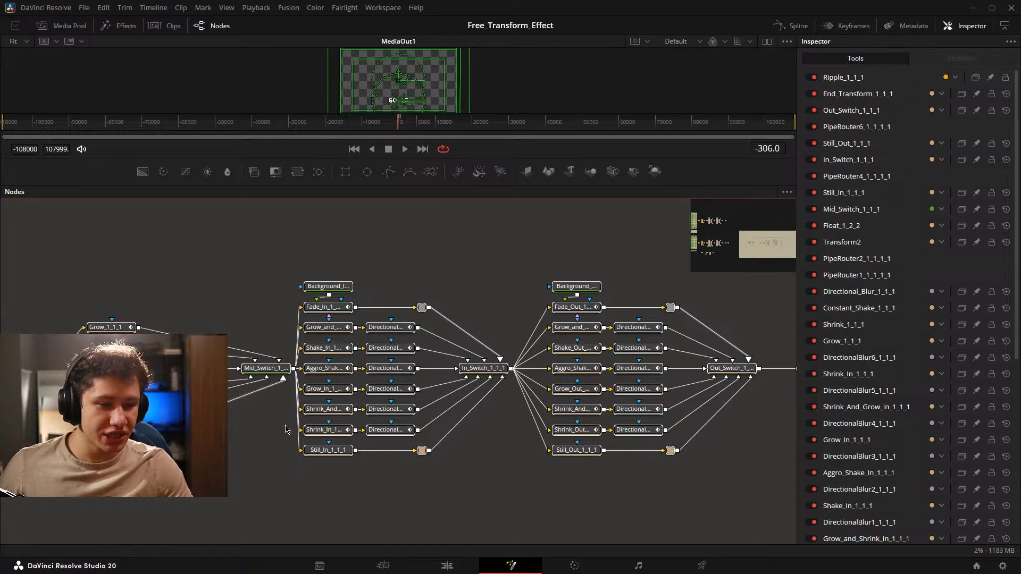
pyautogui.click(272, 368)
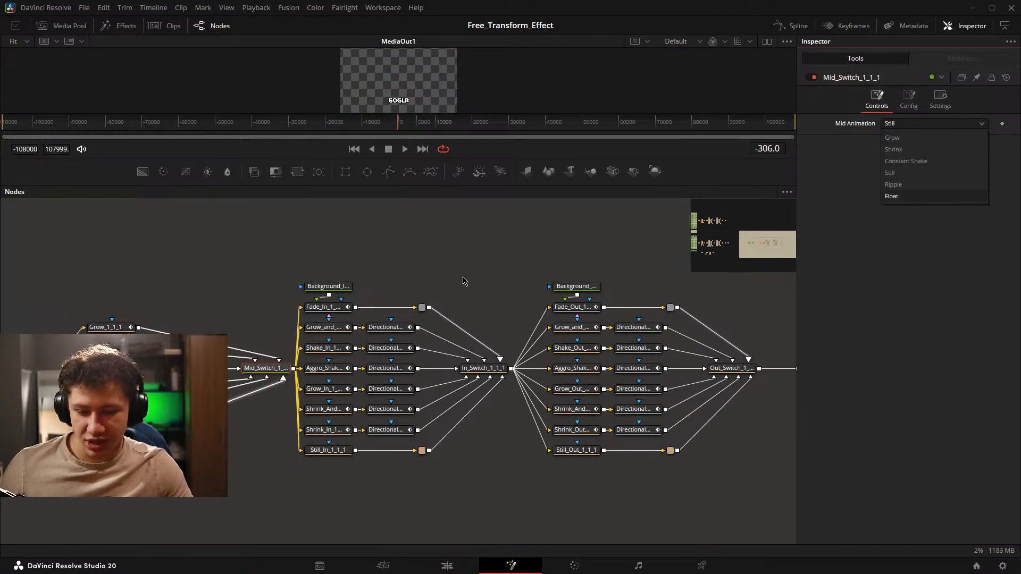
pyautogui.click(441, 279)
pyautogui.moveTo(484, 284); pyautogui.dragTo(367, 274)
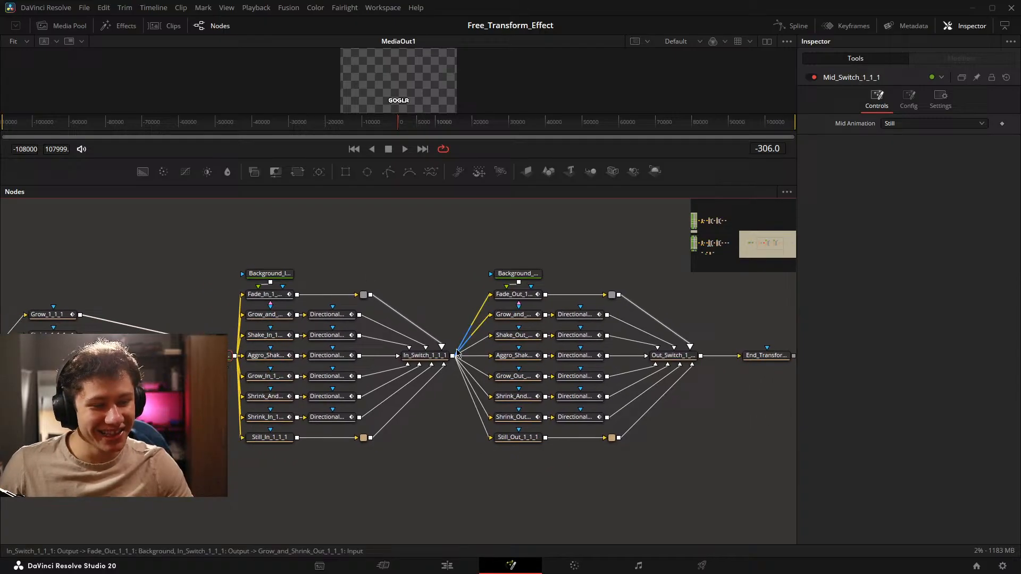
pyautogui.click(431, 358)
pyautogui.moveTo(569, 300); pyautogui.dragTo(499, 302)
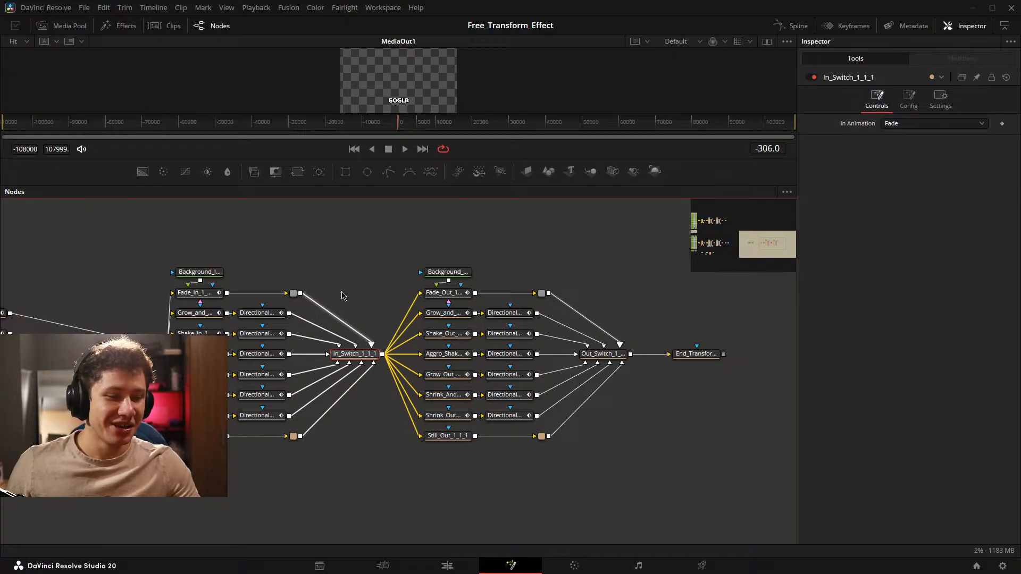
pyautogui.click(370, 288)
pyautogui.scroll(2, 363, 309)
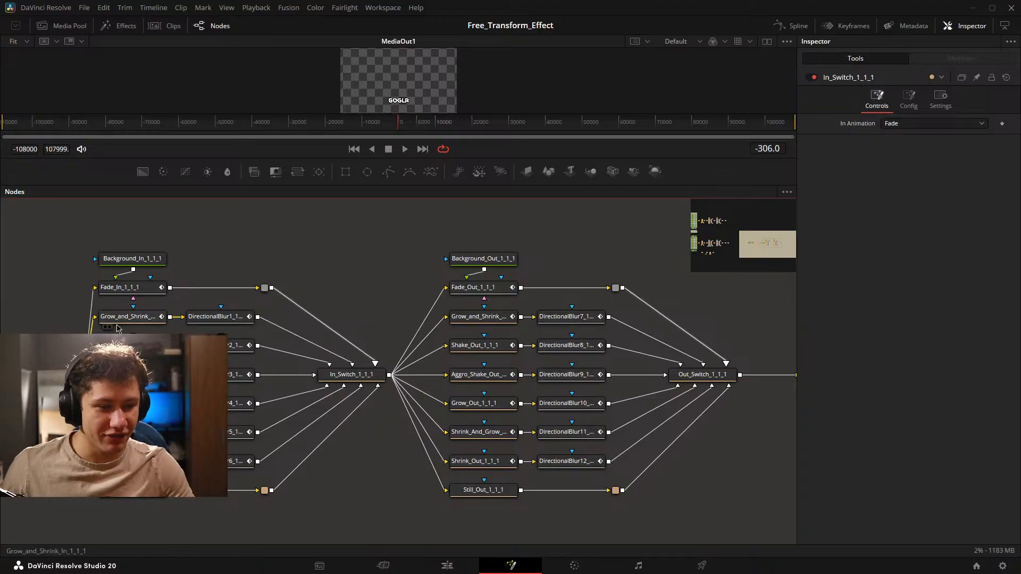
pyautogui.scroll(-5, 650, 334)
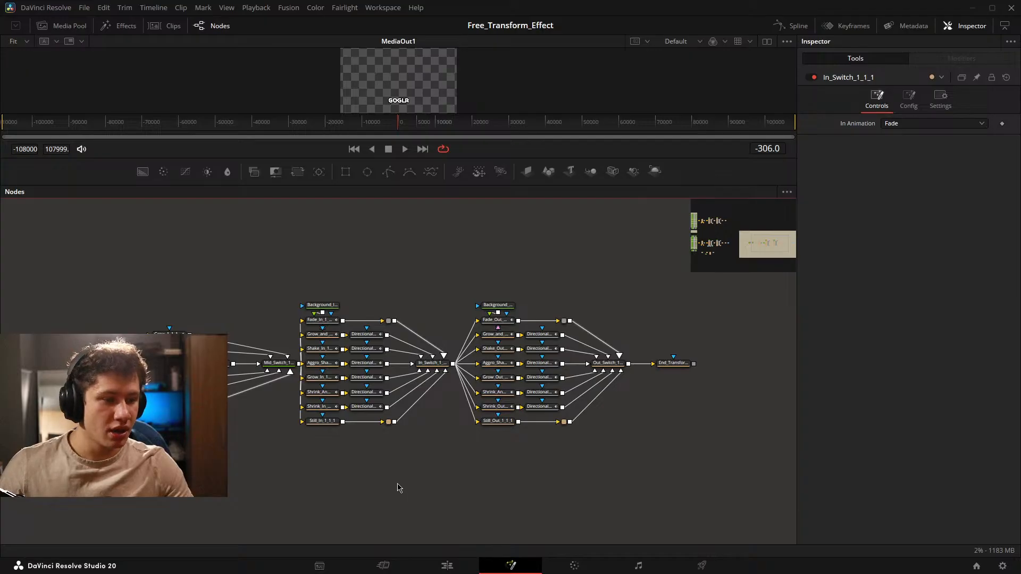
# Delete the white blur text, mosaic blur, extra text and both merge nodes, leaving Main_Text_White_1_1_2 feeding Transform2.
pyautogui.scroll(3, 261, 449)
pyautogui.moveTo(178, 464); pyautogui.dragTo(526, 468)
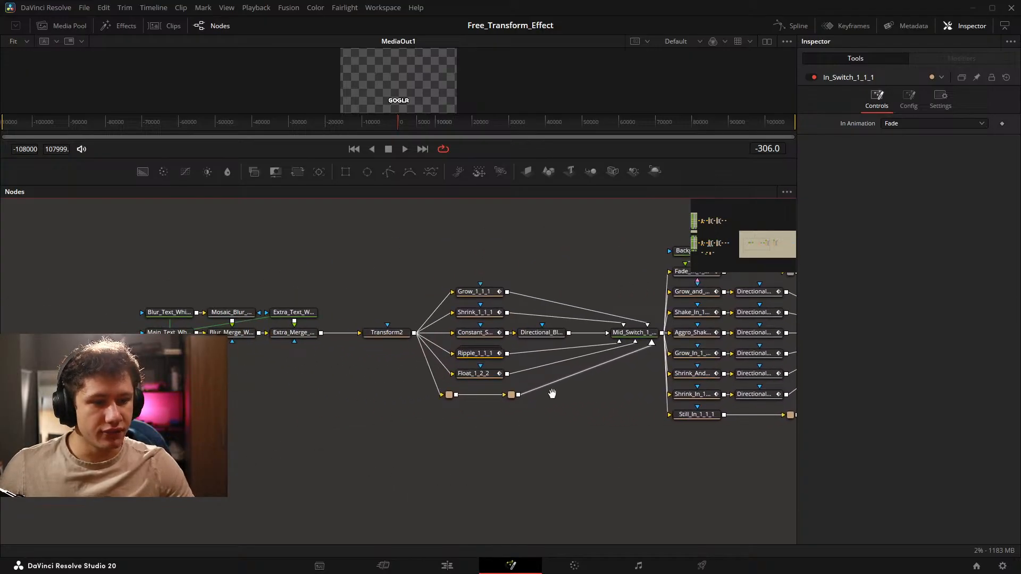
pyautogui.moveTo(552, 394); pyautogui.dragTo(413, 440)
pyautogui.moveTo(197, 427); pyautogui.dragTo(424, 426)
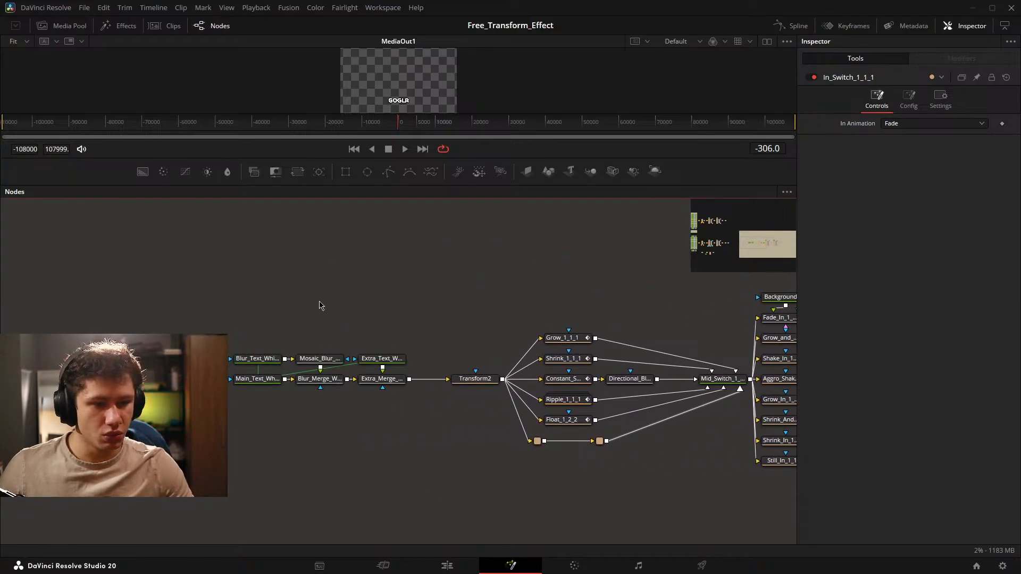
pyautogui.moveTo(302, 313); pyautogui.dragTo(363, 438)
pyautogui.press('Delete')
pyautogui.click(253, 395)
pyautogui.click(251, 374)
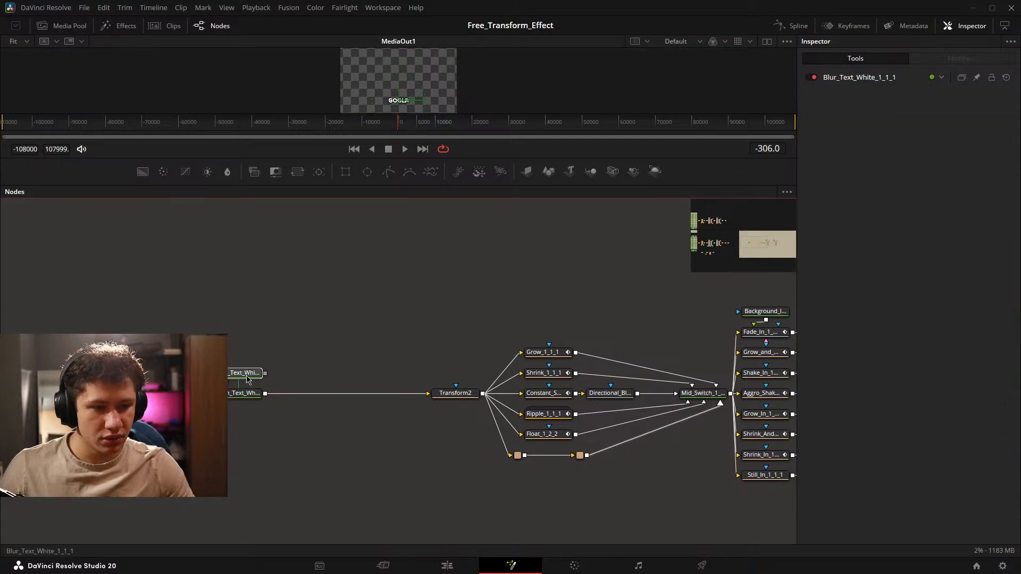
pyautogui.press('Delete')
# Move Main_Text_White_1_1_2 closer to Transform2 along the same row.
pyautogui.moveTo(257, 395); pyautogui.dragTo(349, 395)
pyautogui.moveTo(459, 441); pyautogui.dragTo(372, 437)
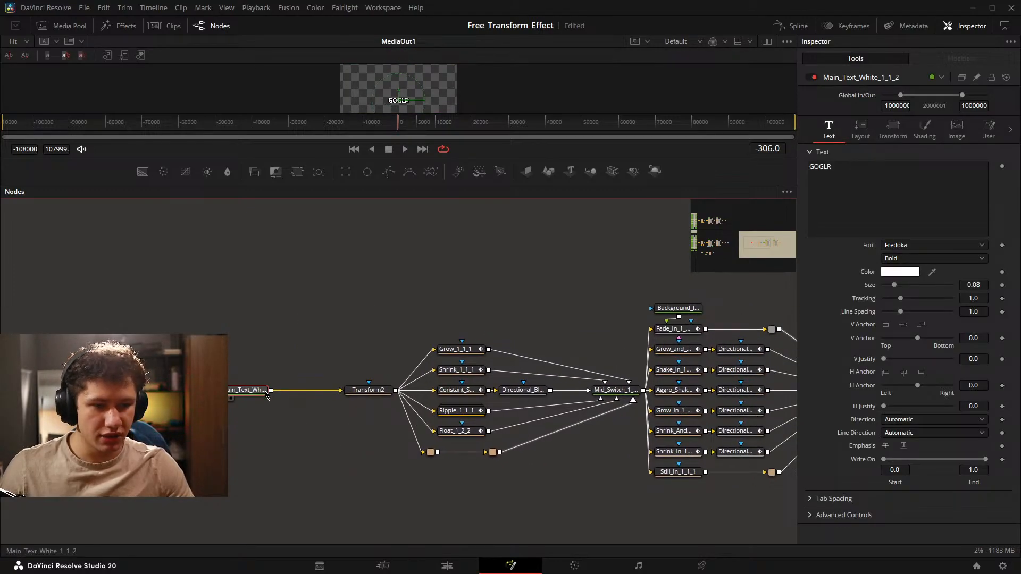
pyautogui.moveTo(241, 393)
pyautogui.mouseDown()
pyautogui.moveTo(272, 393)
pyautogui.moveTo(240, 393)
pyautogui.mouseUp()
pyautogui.click(266, 428)
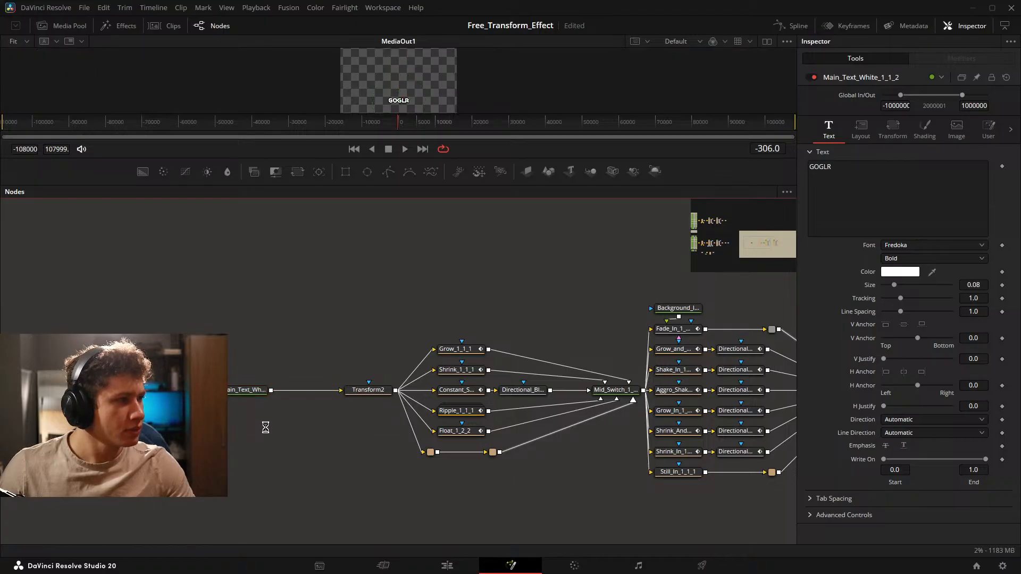
# Examine Main_Text_White_1_1_2, Transform2 and the bypass pipe routers alongside the mid animation branches.
pyautogui.click(247, 390)
pyautogui.moveTo(260, 452); pyautogui.dragTo(262, 440)
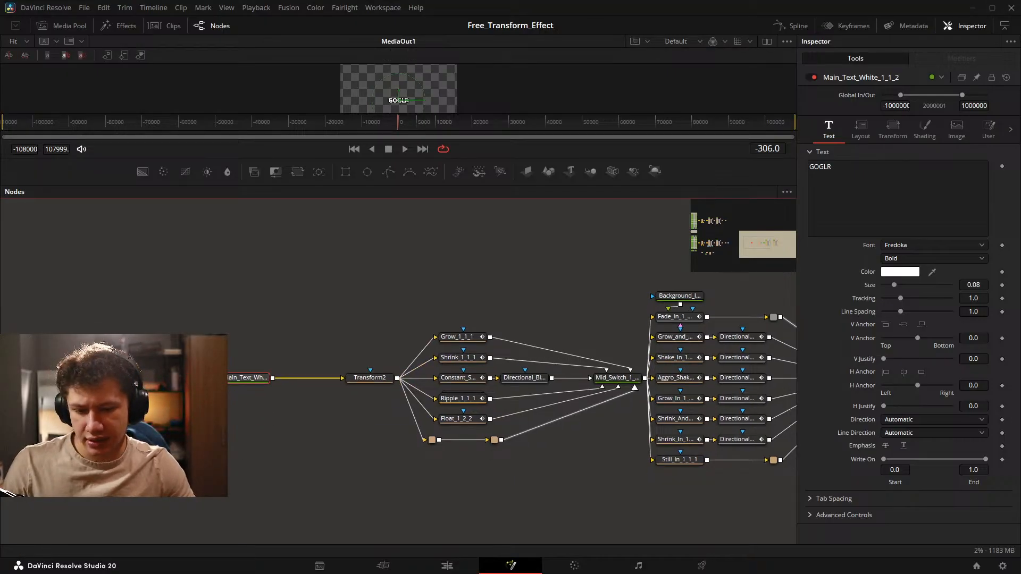
pyautogui.moveTo(390, 456); pyautogui.dragTo(178, 443)
pyautogui.click(157, 365)
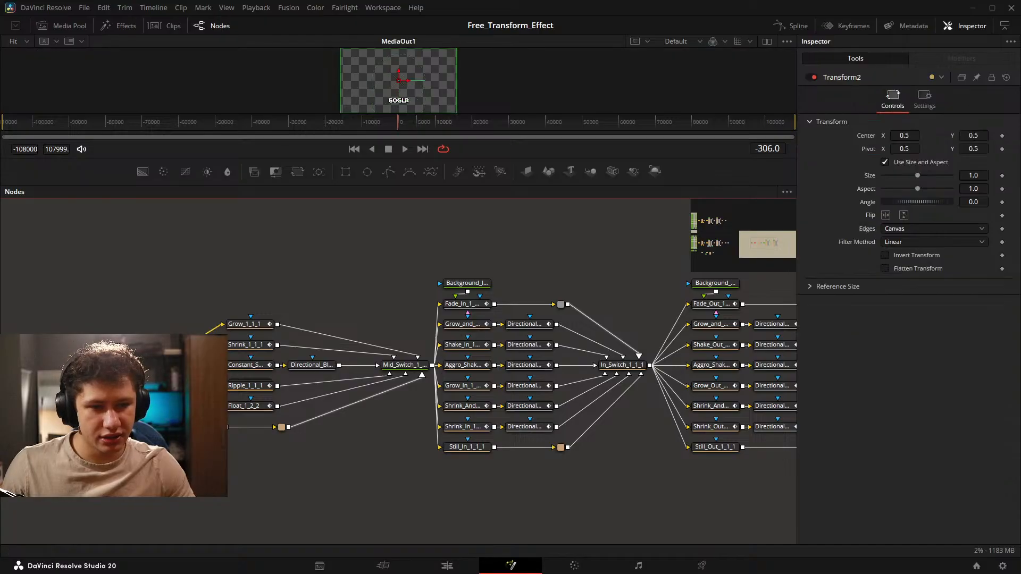
pyautogui.moveTo(477, 448); pyautogui.dragTo(466, 428)
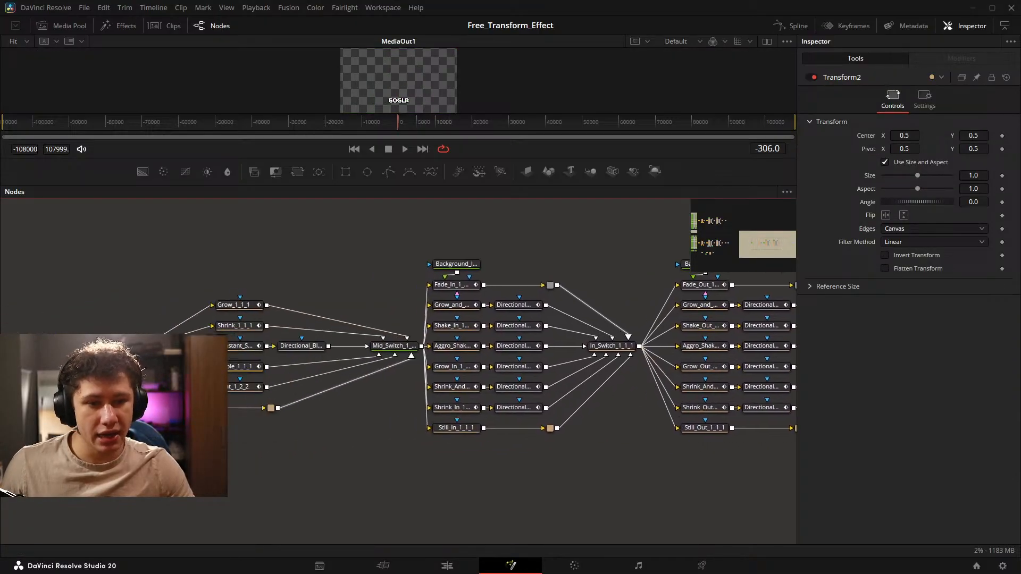
pyautogui.moveTo(173, 377); pyautogui.dragTo(316, 361)
pyautogui.scroll(-6, 316, 361)
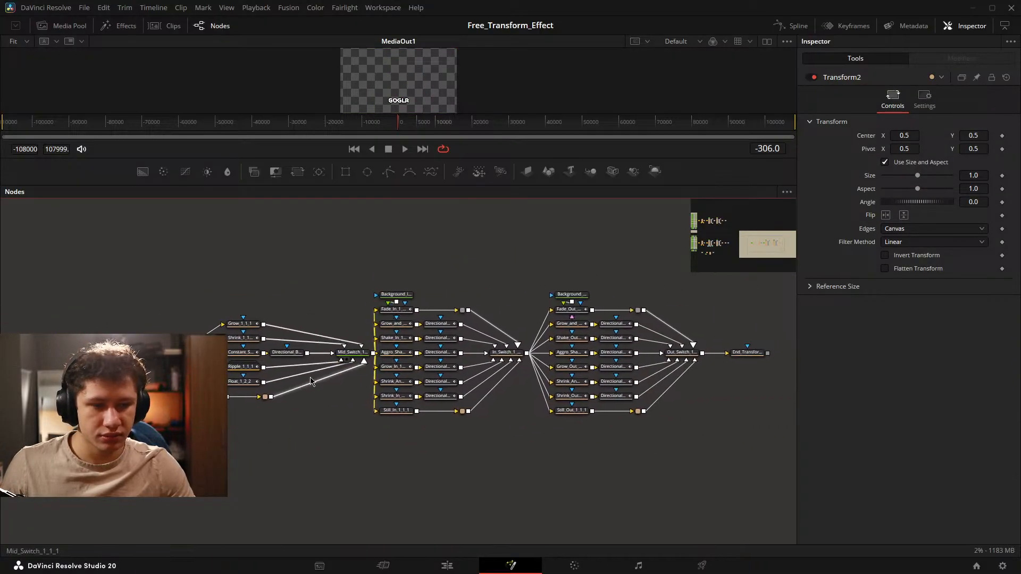
pyautogui.moveTo(159, 400); pyautogui.dragTo(251, 335)
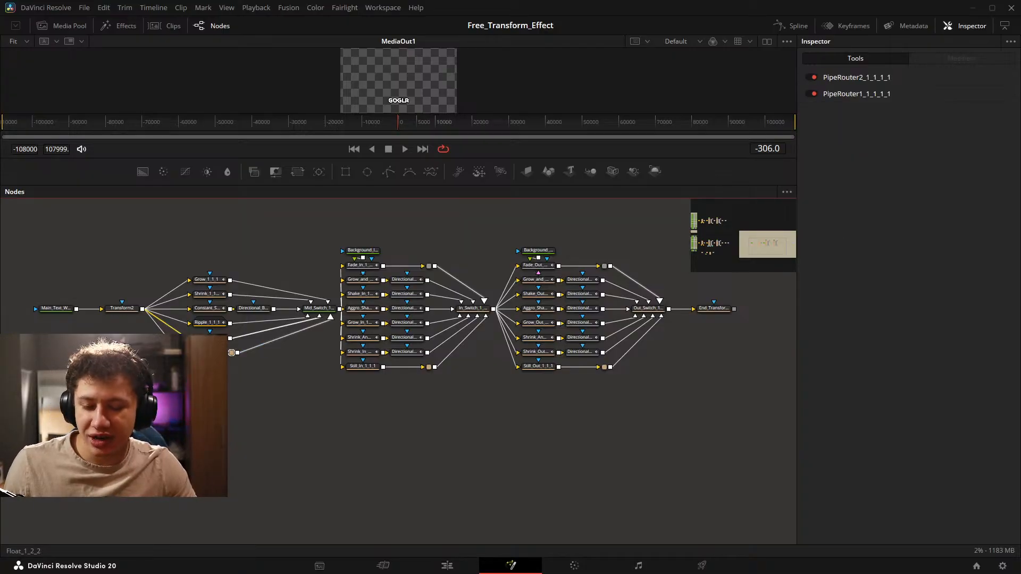
# Move MediaOut1_1 close to End_Transform_1_1_1, in line with the end of the playground tree.
pyautogui.moveTo(390, 358); pyautogui.dragTo(260, 375)
pyautogui.moveTo(590, 377); pyautogui.dragTo(451, 391)
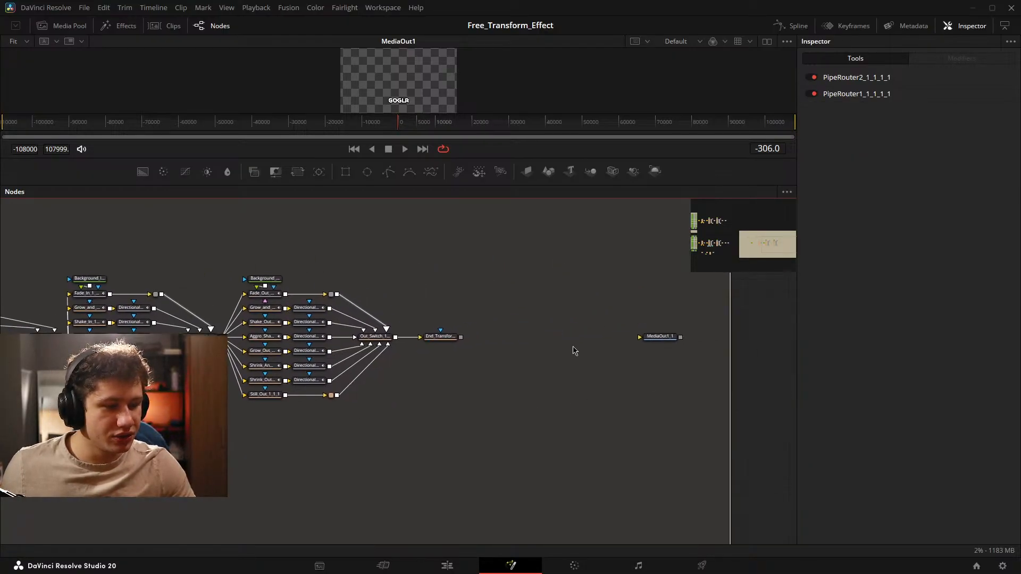
pyautogui.moveTo(659, 347); pyautogui.dragTo(506, 346)
pyautogui.moveTo(408, 381); pyautogui.dragTo(611, 388)
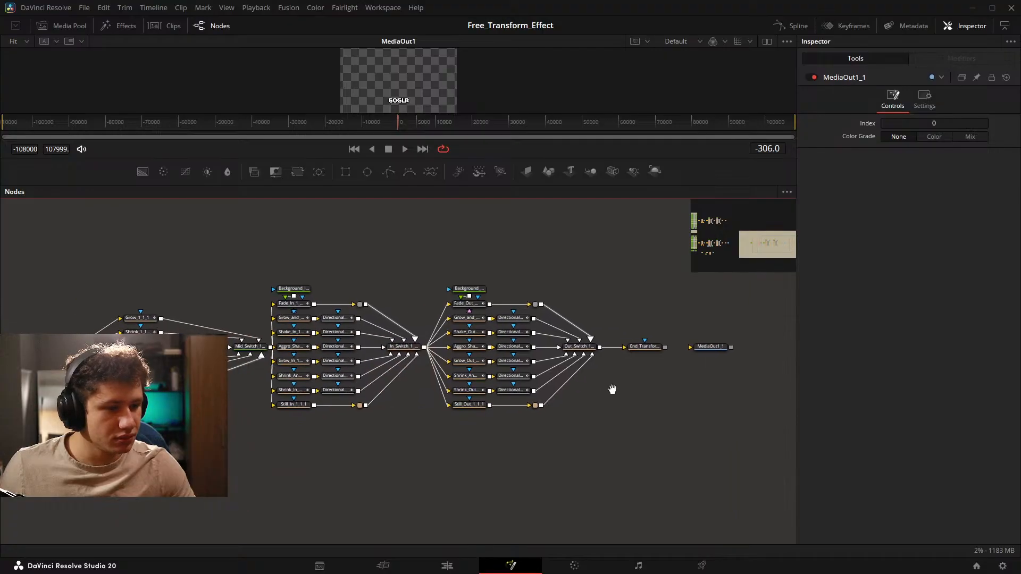
pyautogui.moveTo(497, 349); pyautogui.dragTo(566, 338)
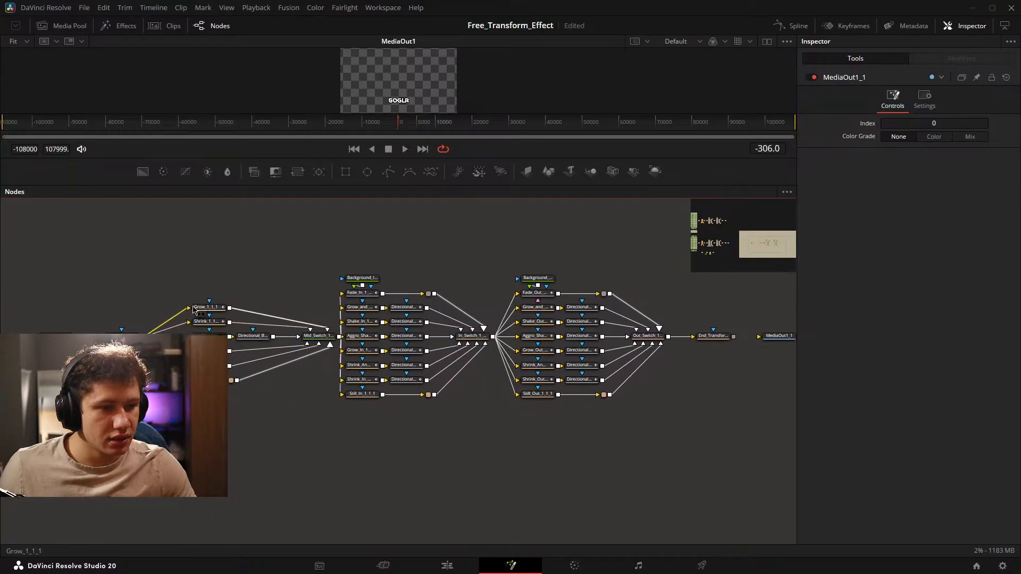
pyautogui.moveTo(35, 279); pyautogui.dragTo(149, 267)
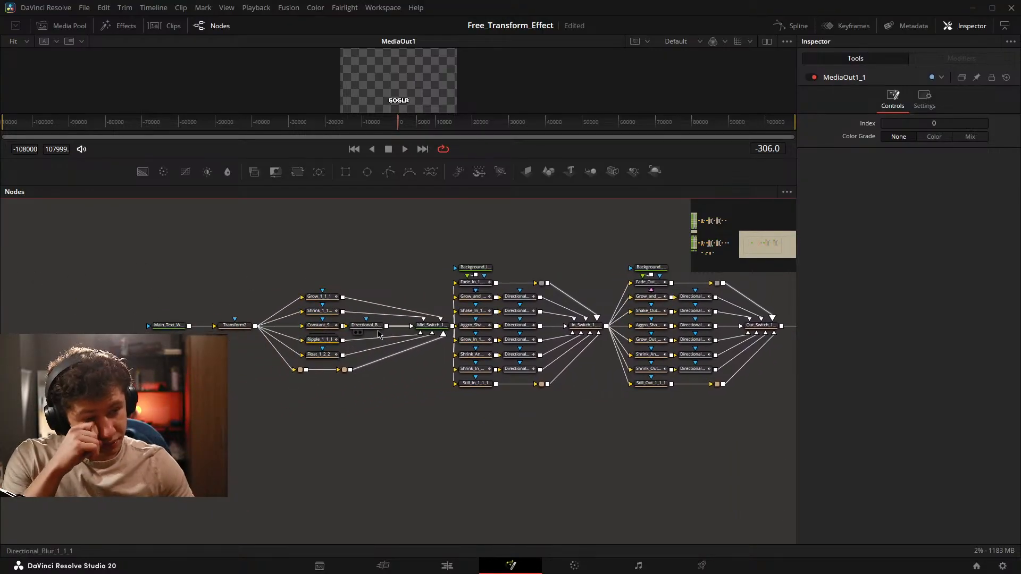
# Shift the text-to-Mid_Switch group and the in-animation group leftward, opening gaps after Mid_Switch_1_1_1 and In_Switch_1_1_1.
pyautogui.moveTo(396, 383); pyautogui.dragTo(379, 383)
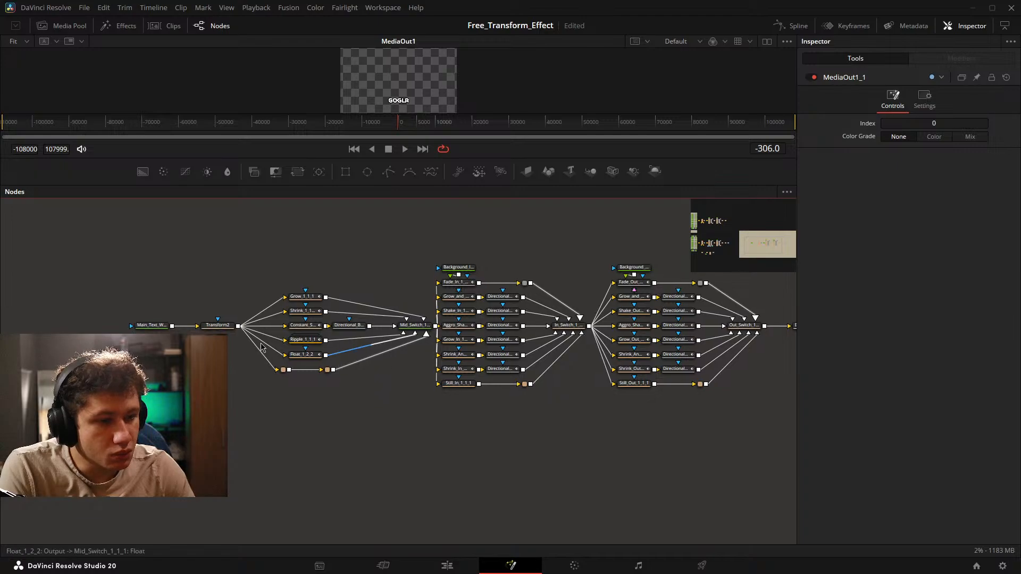
pyautogui.moveTo(113, 263); pyautogui.dragTo(426, 420)
pyautogui.moveTo(422, 332); pyautogui.dragTo(268, 334)
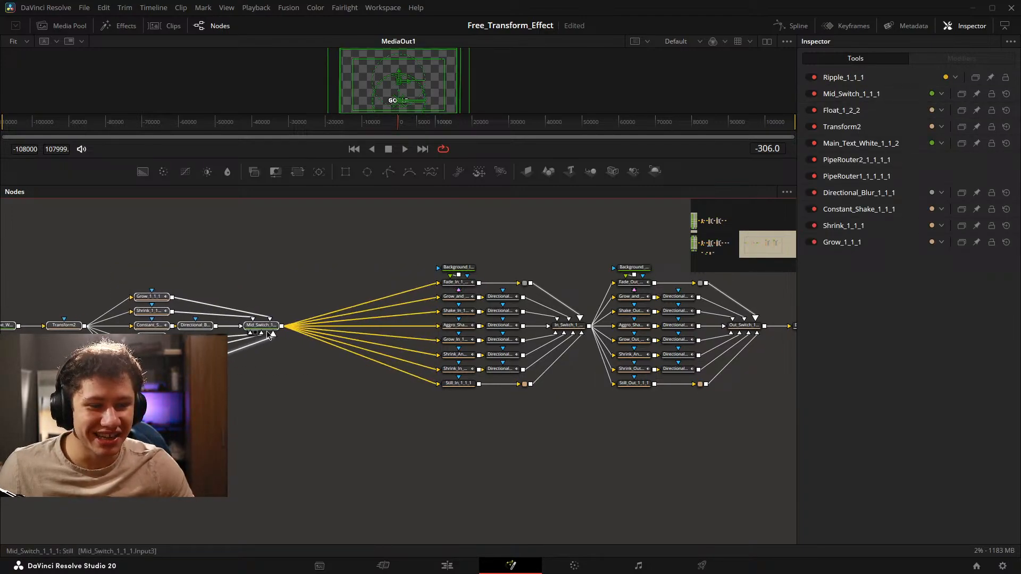
pyautogui.moveTo(409, 241); pyautogui.dragTo(598, 460)
pyautogui.moveTo(570, 334); pyautogui.dragTo(504, 334)
# Move End_Transform_1_1_1 and MediaOut1_1 farther right together, and shift Out_Switch_1_1_1 away from the out animation branches.
pyautogui.moveTo(766, 336); pyautogui.dragTo(485, 354)
pyautogui.moveTo(675, 323); pyautogui.dragTo(332, 409)
pyautogui.moveTo(348, 356); pyautogui.dragTo(501, 356)
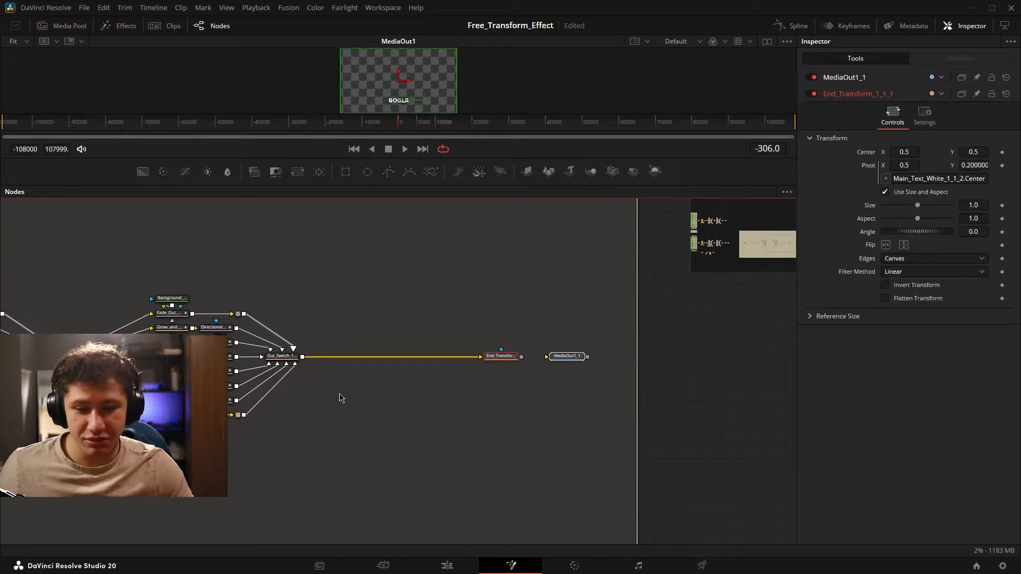
pyautogui.moveTo(341, 398); pyautogui.dragTo(463, 383)
pyautogui.moveTo(423, 354); pyautogui.dragTo(488, 353)
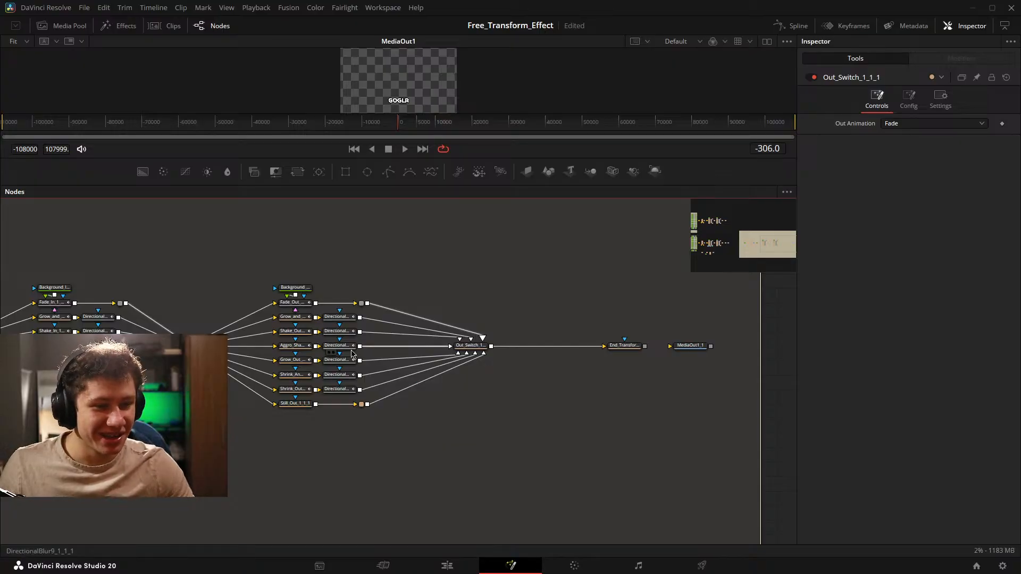
# Add a Transform node directly after Mid_Switch_1_1_1, feeding the in-animation branches.
pyautogui.moveTo(352, 354); pyautogui.dragTo(662, 334)
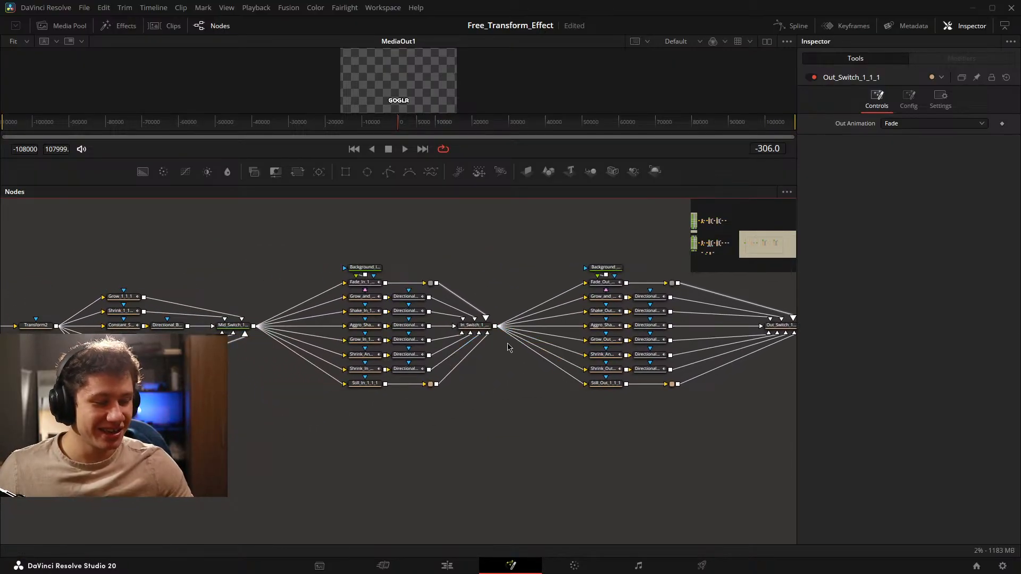
pyautogui.moveTo(266, 278); pyautogui.dragTo(497, 280)
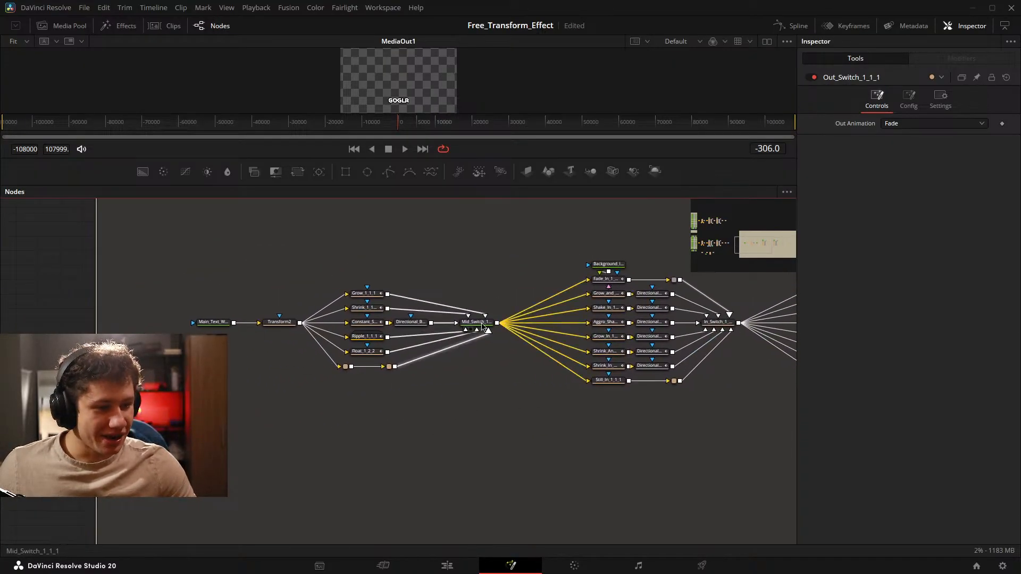
pyautogui.hotkey('shift', 'space')
pyautogui.write('transo')
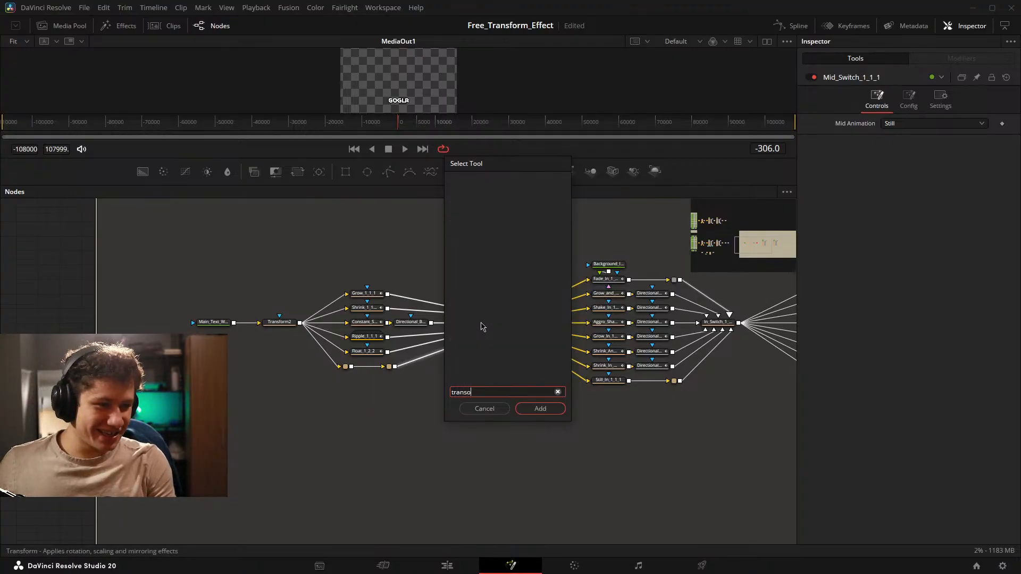
pyautogui.press('BackSpace')
pyautogui.press('Return')
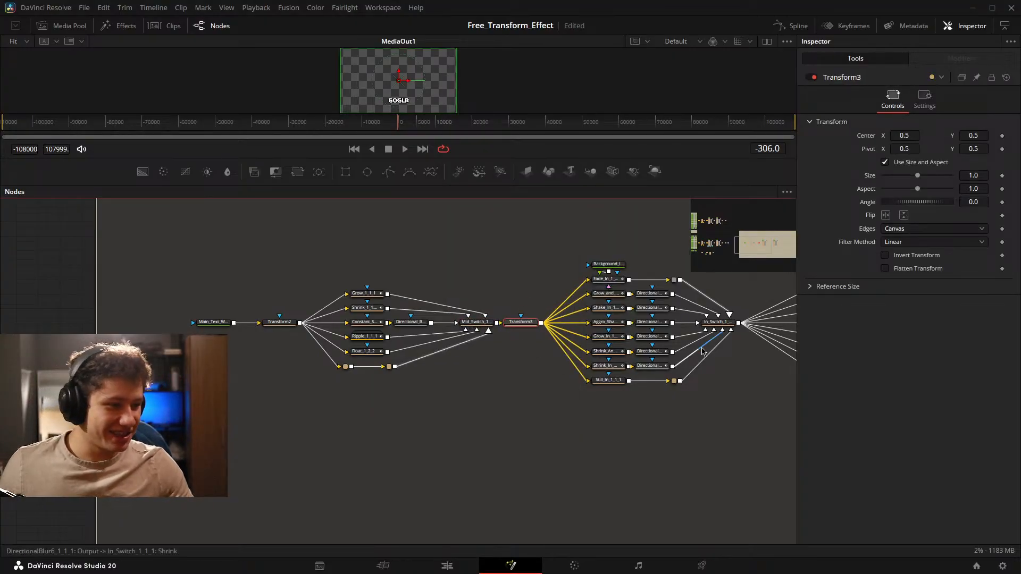
# Add a Transform node directly after In_Switch_1_1_1, feeding the out-animation branches.
pyautogui.moveTo(699, 347); pyautogui.dragTo(204, 398)
pyautogui.click(222, 373)
pyautogui.hotkey('shift', 'space')
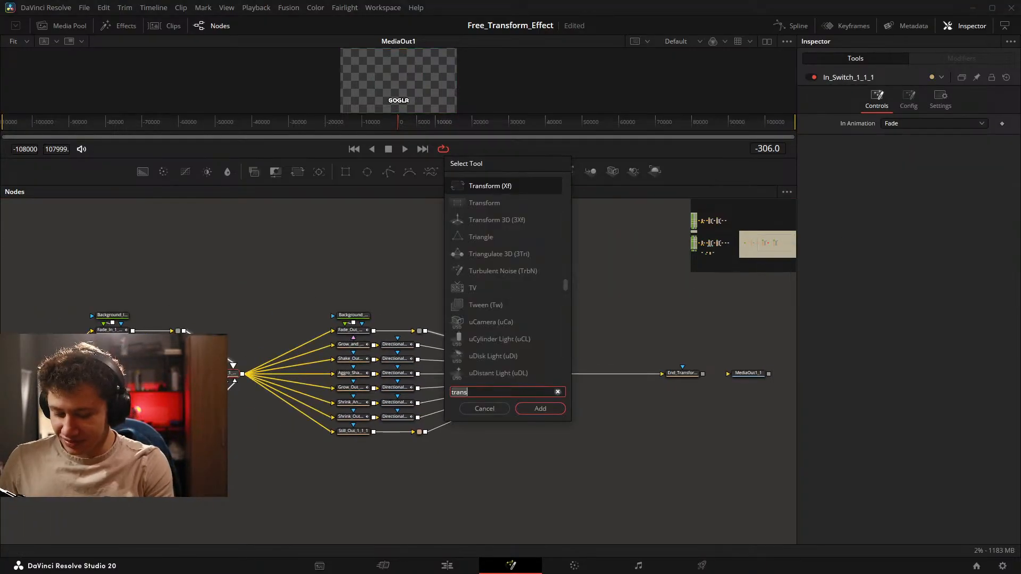
pyautogui.write('tr')
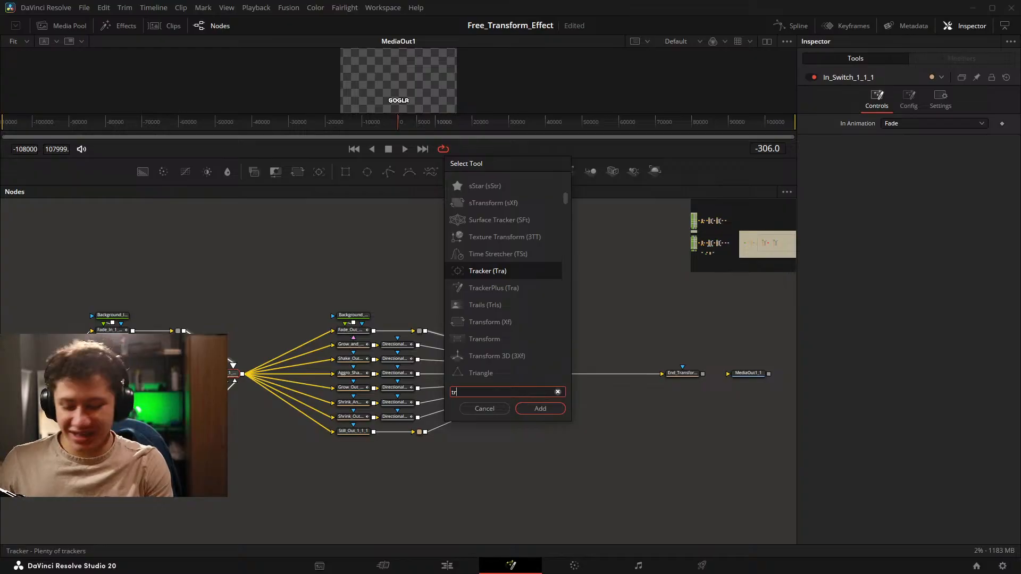
pyautogui.write('as')
pyautogui.press('BackSpace')
pyautogui.press('BackSpace')
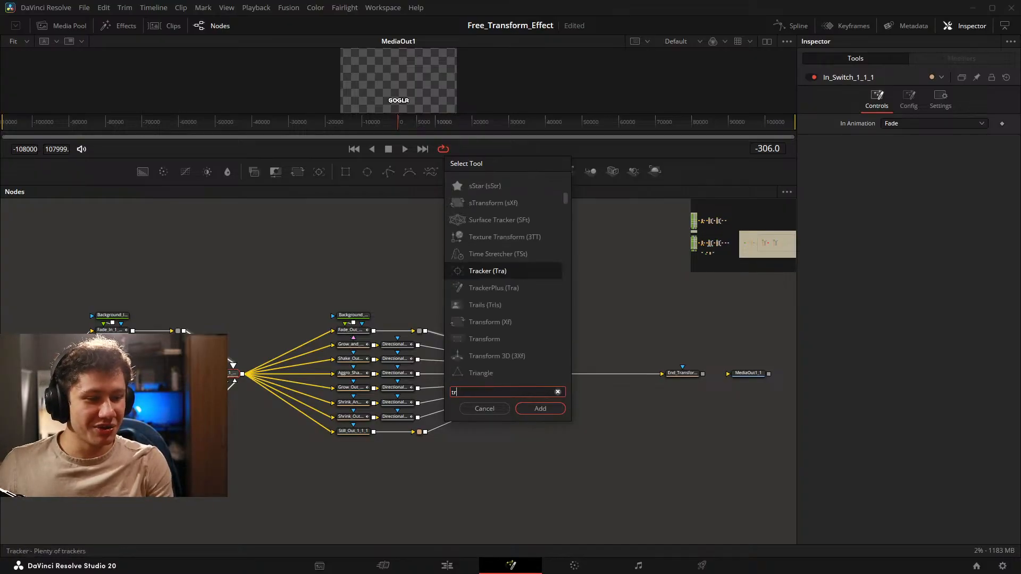
pyautogui.write('ans')
pyautogui.press('Return')
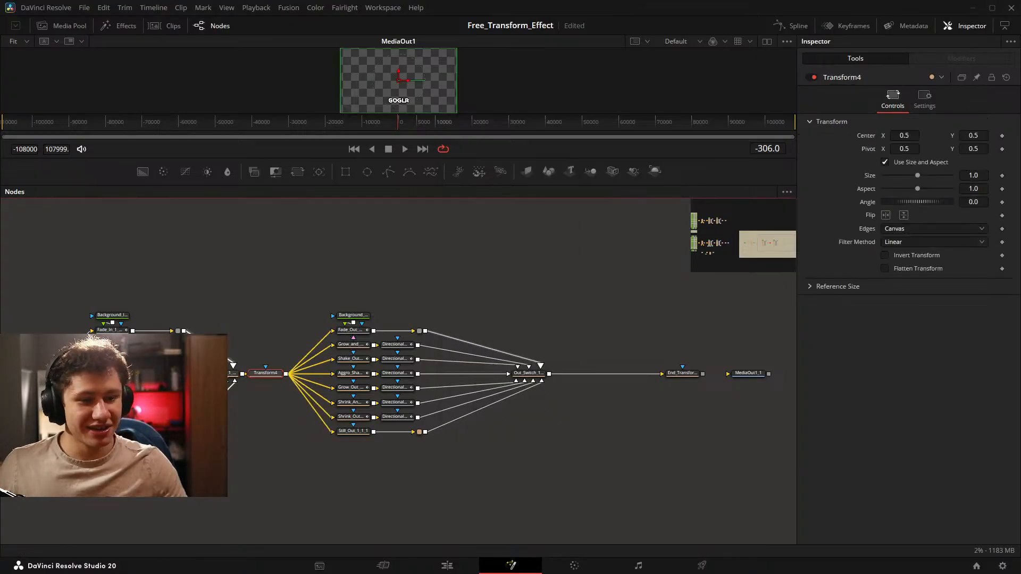
# Insert a Transform node between Out_Switch_1_1_1 and End_Transform_1_1_1.
pyautogui.moveTo(396, 350); pyautogui.dragTo(511, 339)
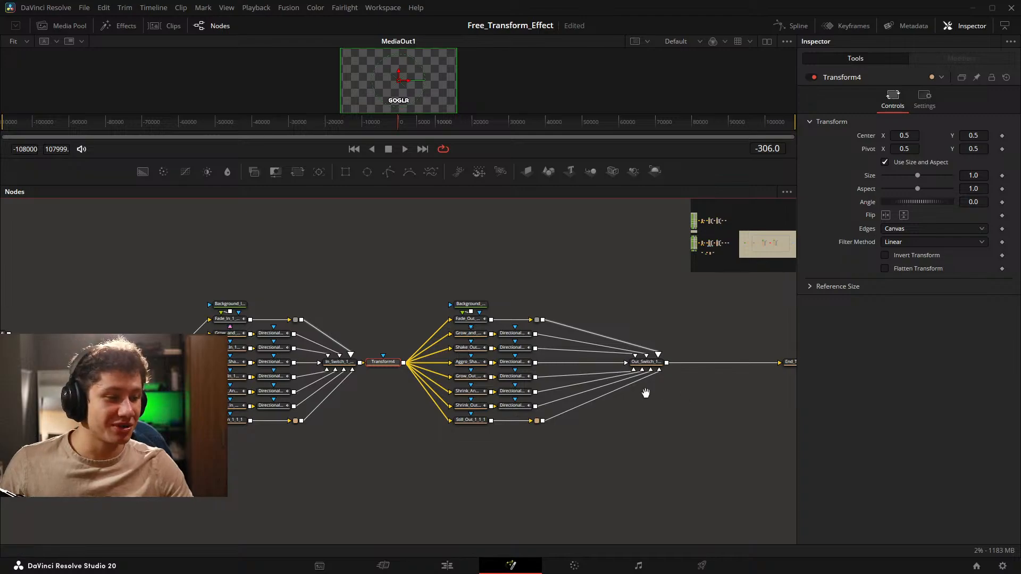
pyautogui.moveTo(645, 393); pyautogui.dragTo(508, 383)
pyautogui.click(519, 356)
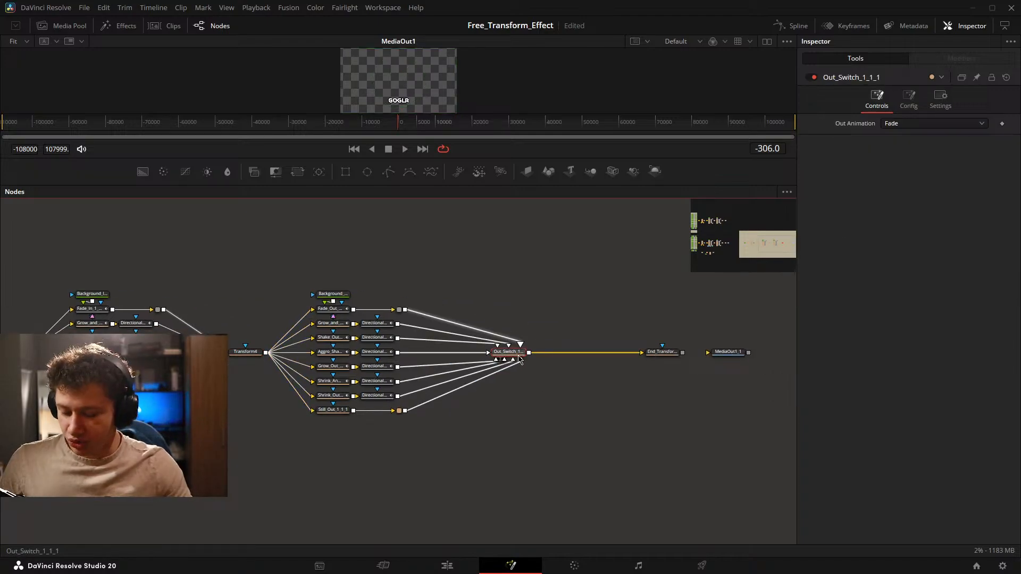
pyautogui.hotkey('shift', 'space')
pyautogui.write('trans')
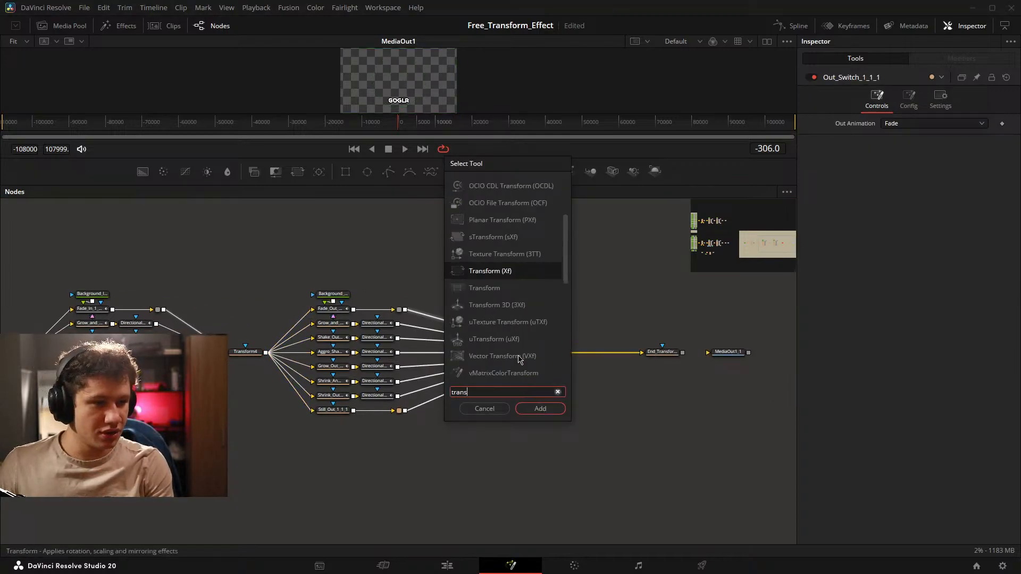
pyautogui.press('Return')
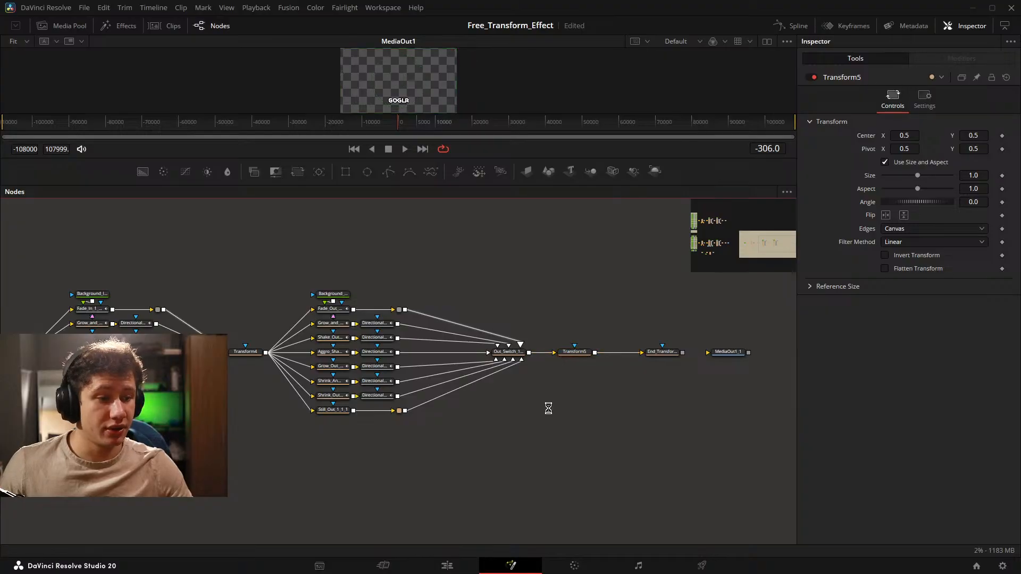
# Try removing Out_Switch_1_1_1 from between the out animation branches and Transform5, and undo the deletion.
pyautogui.moveTo(449, 399); pyautogui.dragTo(598, 405)
pyautogui.scroll(-2, 618, 370)
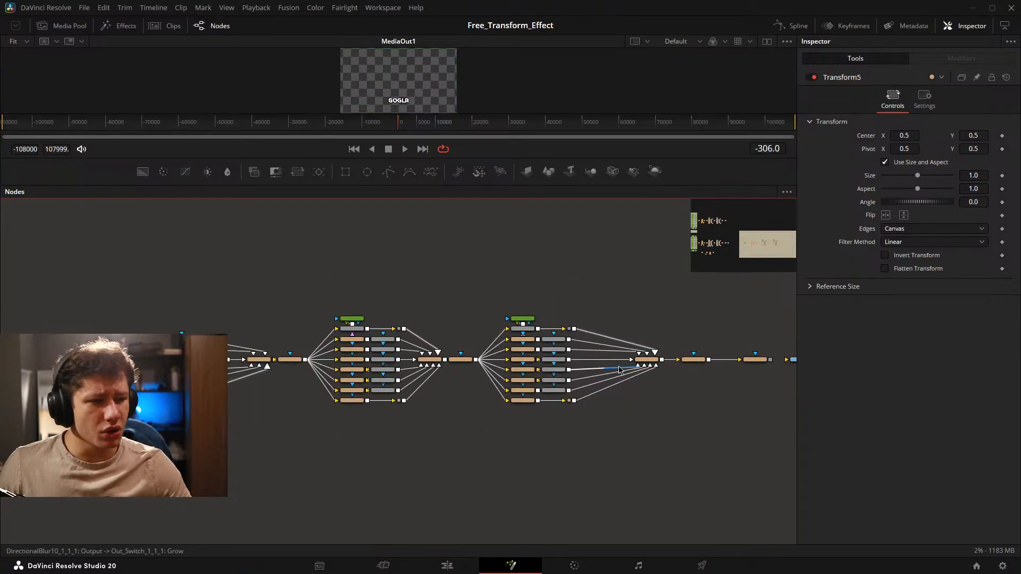
pyautogui.moveTo(619, 371); pyautogui.dragTo(514, 395)
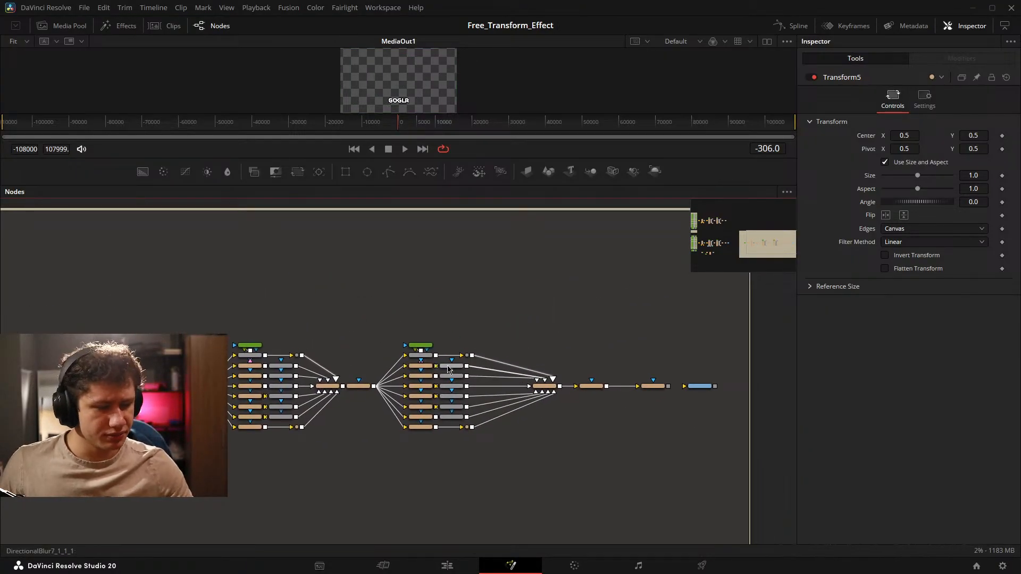
pyautogui.scroll(2, 570, 335)
pyautogui.moveTo(478, 333); pyautogui.dragTo(563, 483)
pyautogui.press('Delete')
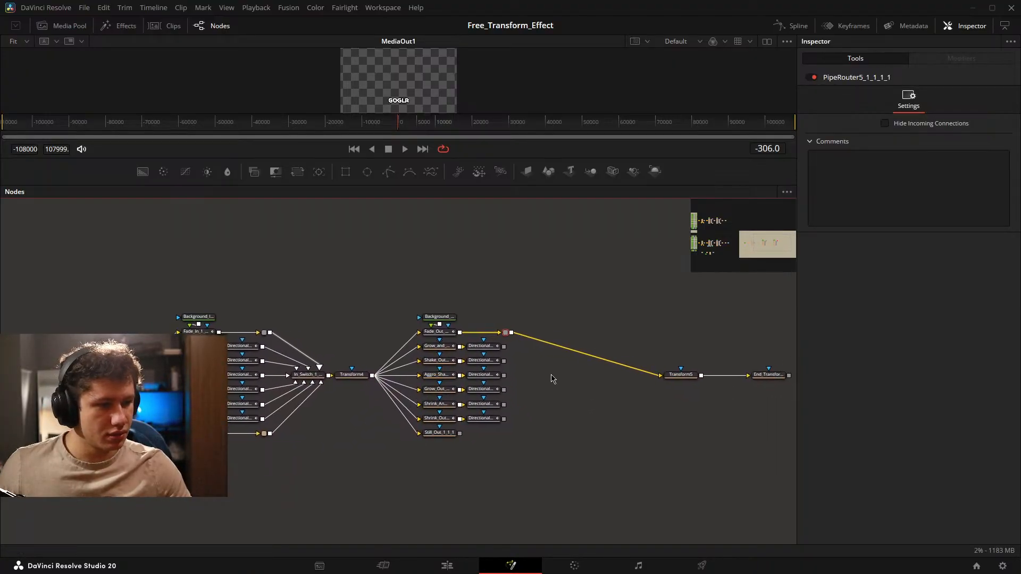
pyautogui.hotkey('ctrl', 'z')
pyautogui.click(607, 379)
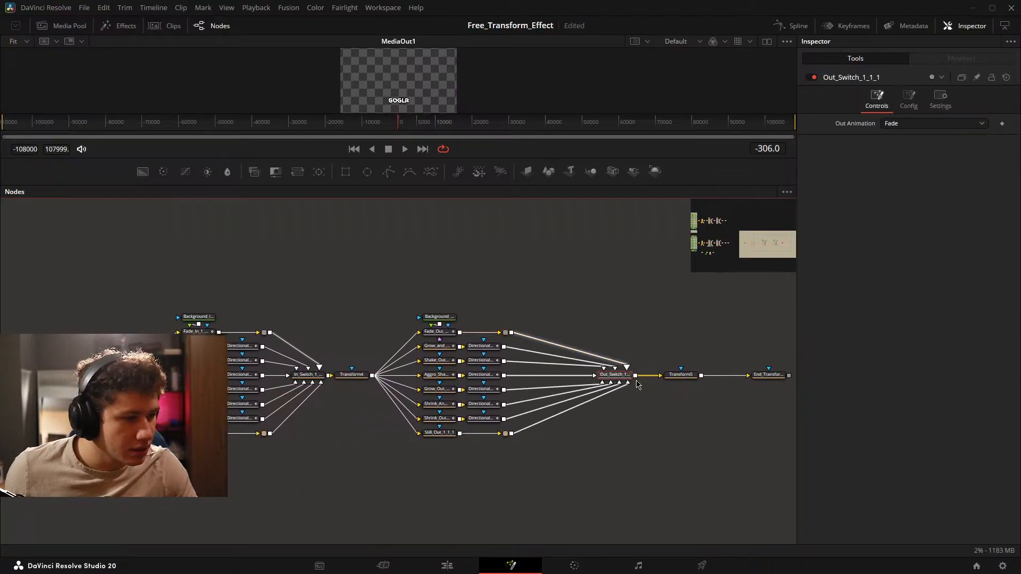
pyautogui.scroll(2, 607, 382)
pyautogui.press('Delete')
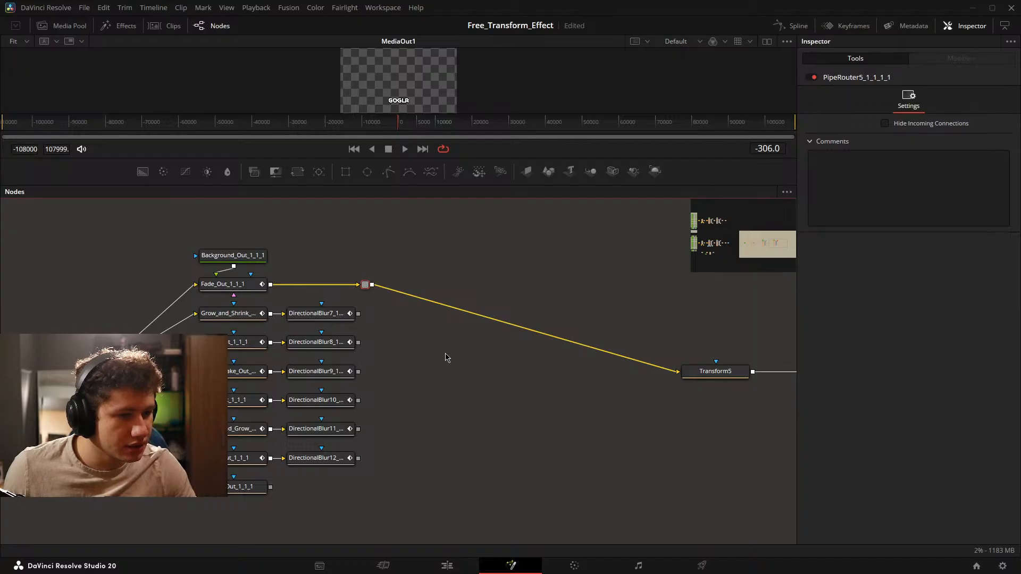
pyautogui.hotkey('ctrl', 'z')
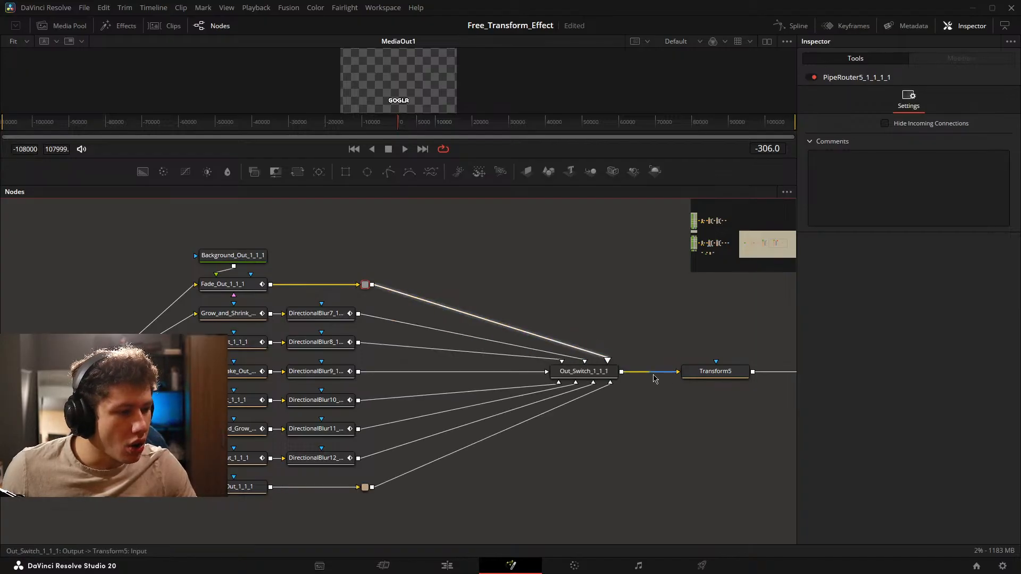
# Inspect the connections around Out_Switch_1_1_1 and Transform5, and save the project.
pyautogui.moveTo(680, 384); pyautogui.dragTo(511, 366)
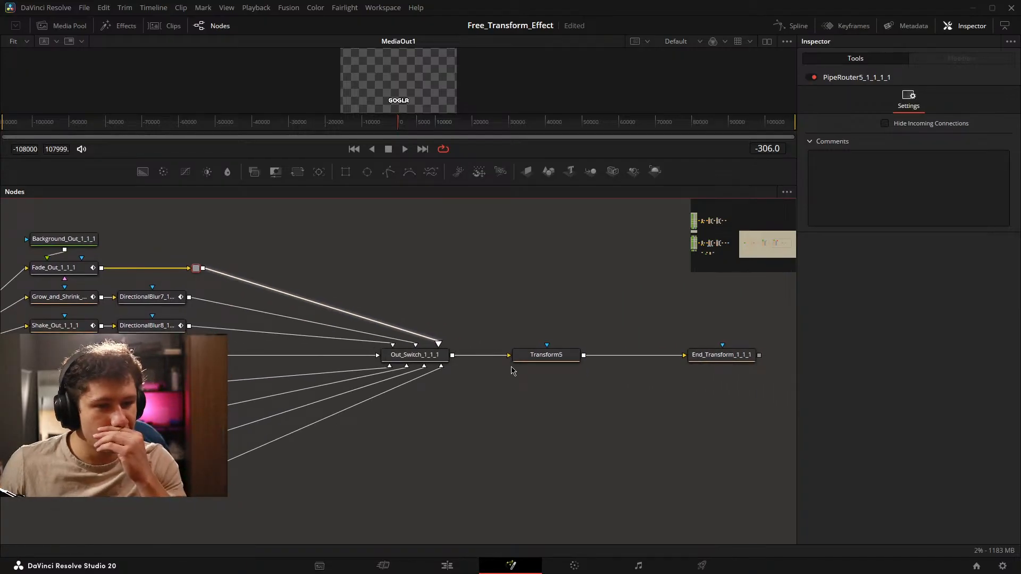
pyautogui.moveTo(349, 339); pyautogui.dragTo(467, 331)
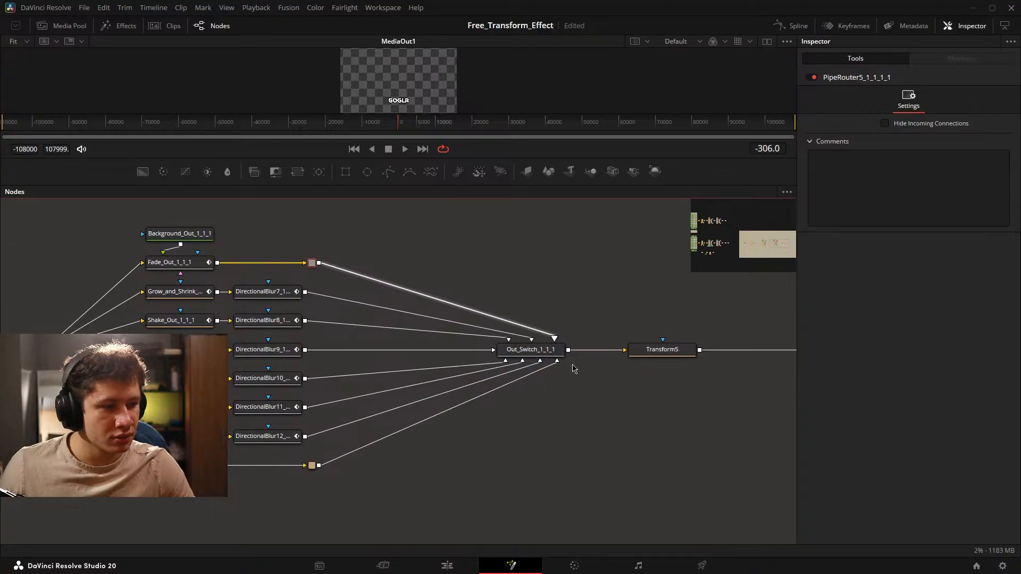
pyautogui.moveTo(609, 296); pyautogui.dragTo(513, 314)
pyautogui.hotkey('ctrl', 's')
pyautogui.moveTo(460, 280); pyautogui.dragTo(515, 262)
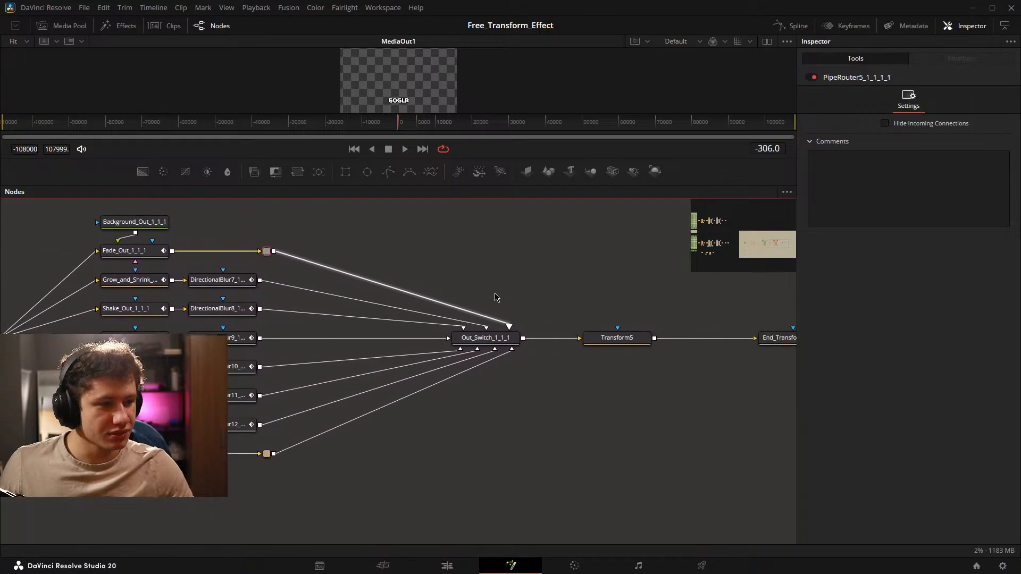
pyautogui.moveTo(399, 295); pyautogui.dragTo(509, 281)
# Move the text, Transform2 and mid-animation group up to Mid_Switch_1_1_1 slightly farther left of Transform3.
pyautogui.scroll(-2, 494, 290)
pyautogui.moveTo(577, 282); pyautogui.dragTo(413, 293)
pyautogui.moveTo(259, 337); pyautogui.dragTo(676, 350)
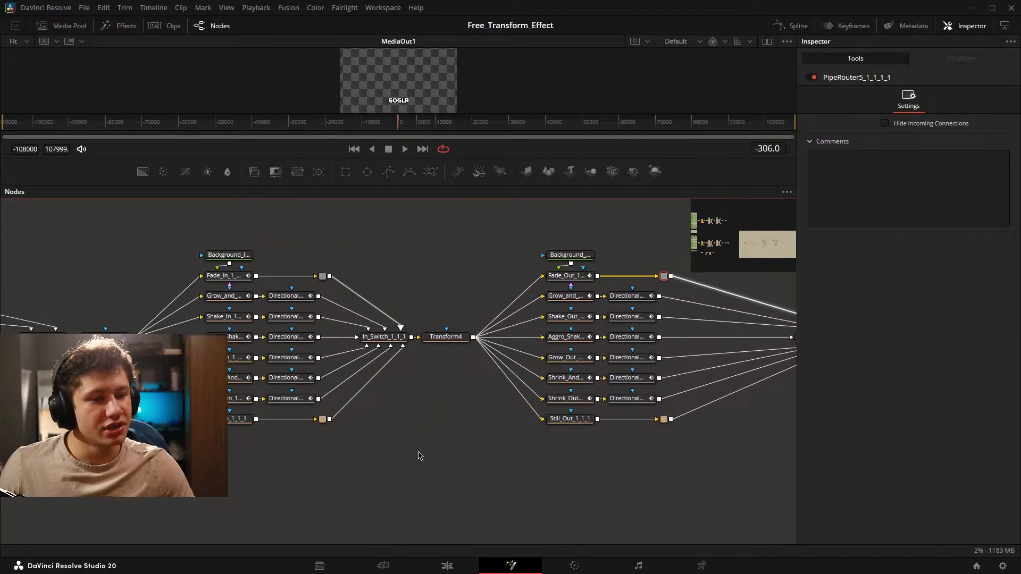
pyautogui.moveTo(371, 429); pyautogui.dragTo(886, 352)
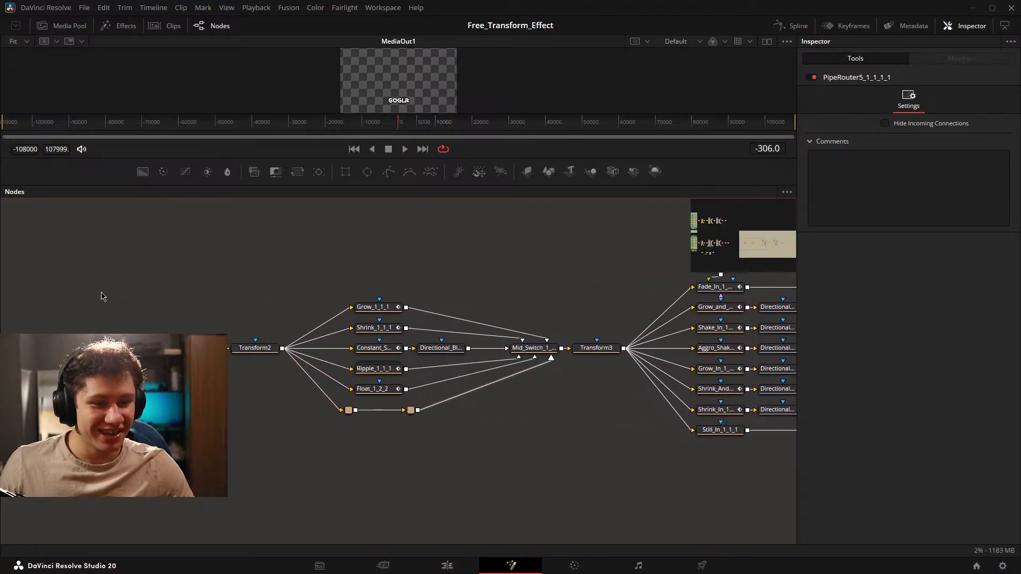
pyautogui.moveTo(69, 258); pyautogui.dragTo(542, 467)
pyautogui.moveTo(533, 349); pyautogui.dragTo(502, 349)
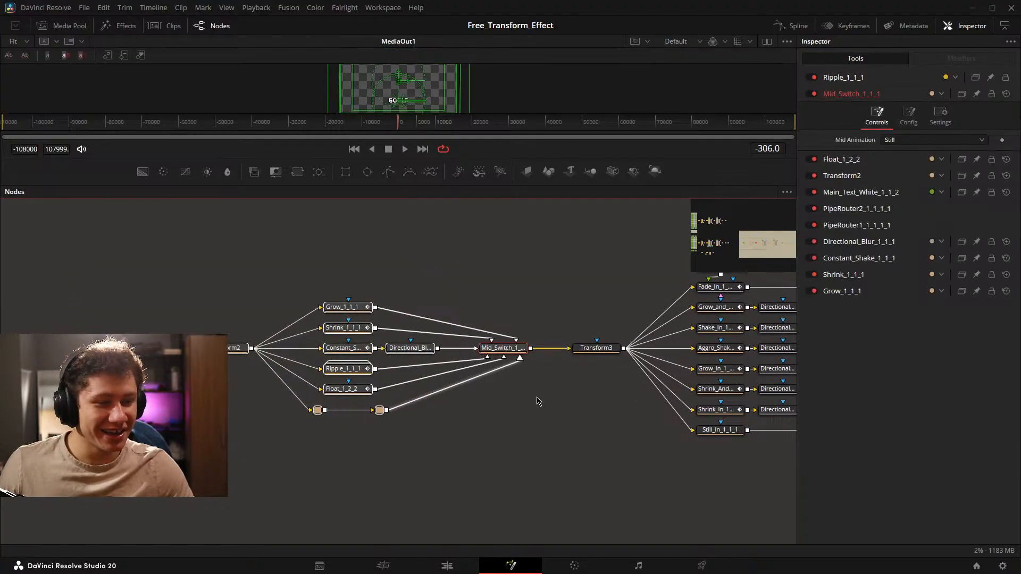
pyautogui.click(517, 384)
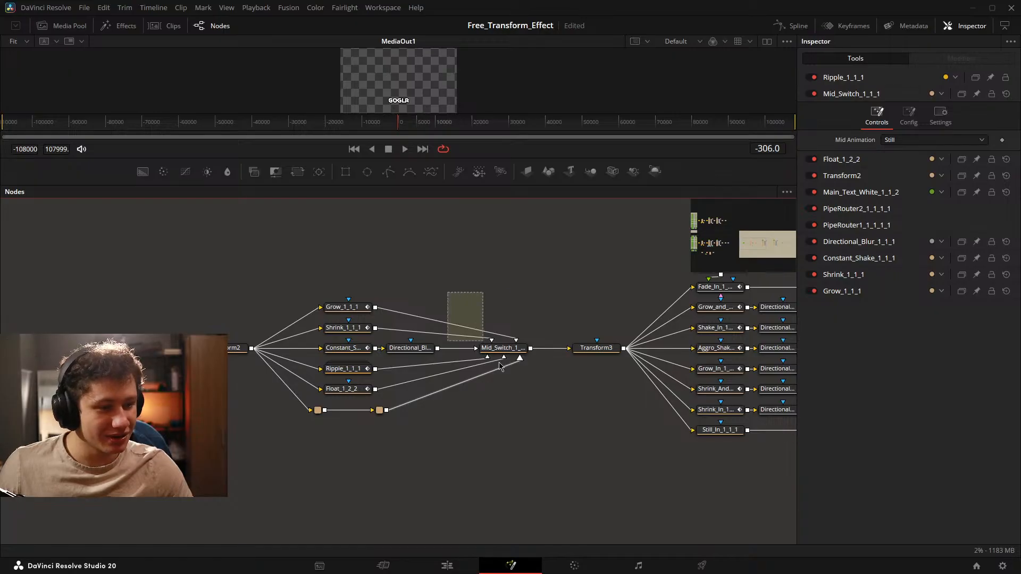
# Delete the three animation switches Mid_Switch_1_1_1, In_Switch_1_1_1 and Out_Switch_1_1_1 from the playground tree.
pyautogui.moveTo(500, 367); pyautogui.dragTo(532, 390)
pyautogui.press('Delete')
pyautogui.moveTo(508, 391); pyautogui.dragTo(173, 382)
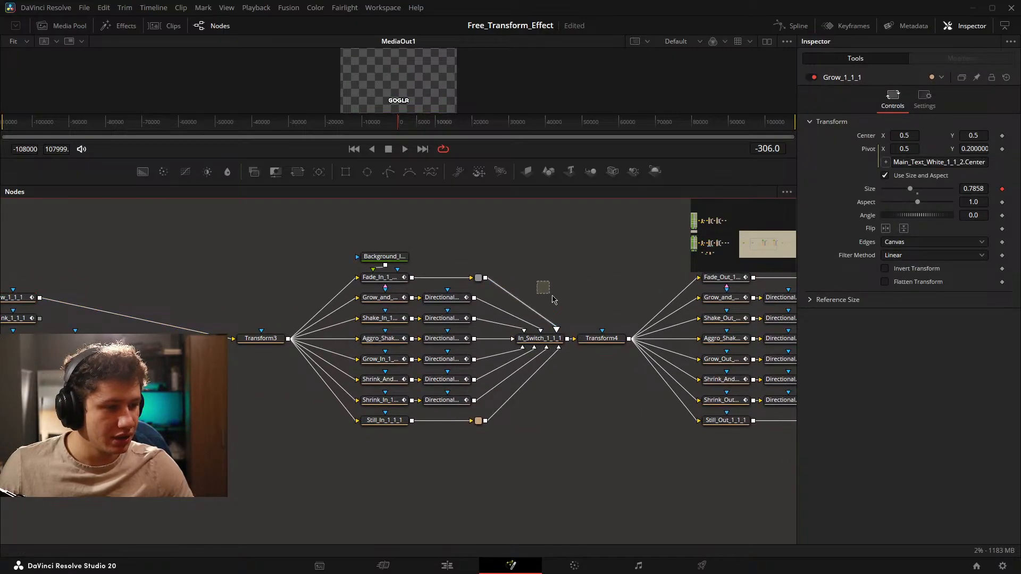
pyautogui.moveTo(552, 297); pyautogui.dragTo(558, 401)
pyautogui.press('Delete')
pyautogui.moveTo(611, 371); pyautogui.dragTo(74, 380)
pyautogui.moveTo(494, 285); pyautogui.dragTo(417, 432)
pyautogui.press('Delete')
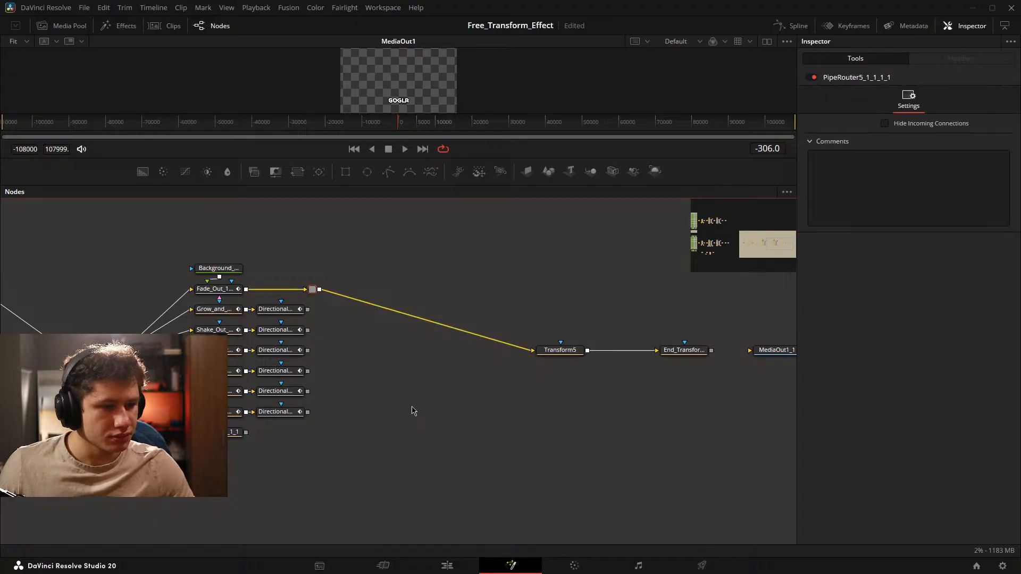
# Add a Sticky Note directly below the Main_Text_White_1_1_2 node at the start of the playground tree.
pyautogui.moveTo(464, 404); pyautogui.dragTo(798, 387)
pyautogui.moveTo(281, 396); pyautogui.dragTo(758, 419)
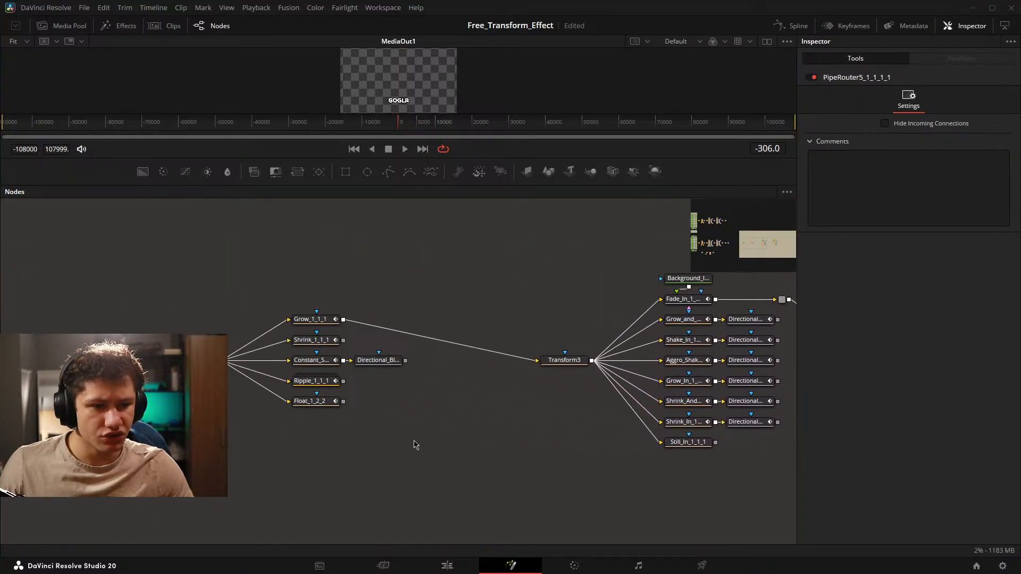
pyautogui.moveTo(417, 395); pyautogui.dragTo(472, 388)
pyautogui.moveTo(474, 388); pyautogui.dragTo(478, 386)
pyautogui.click(147, 359)
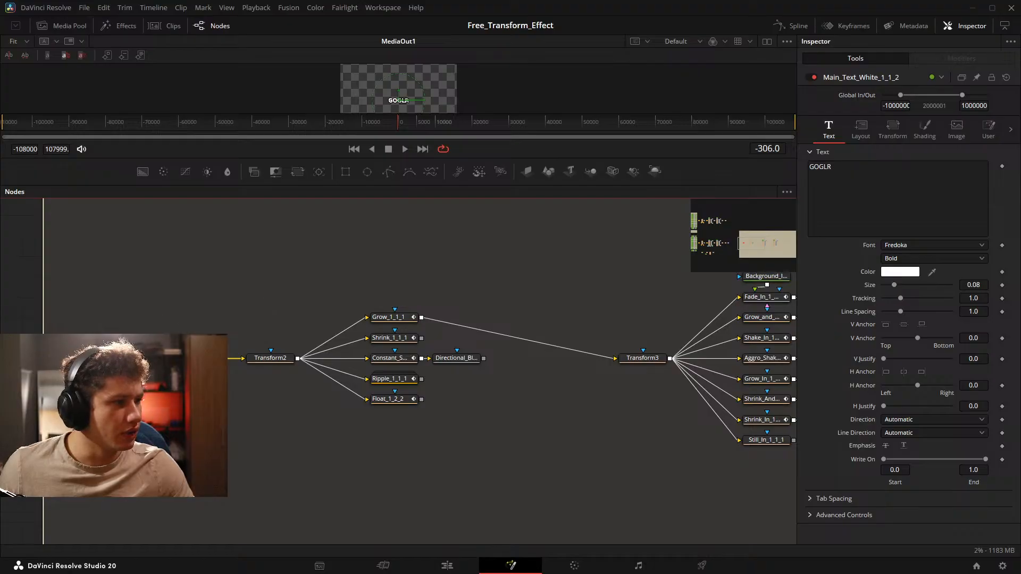
pyautogui.hotkey('shift', 'space')
pyautogui.write('trans')
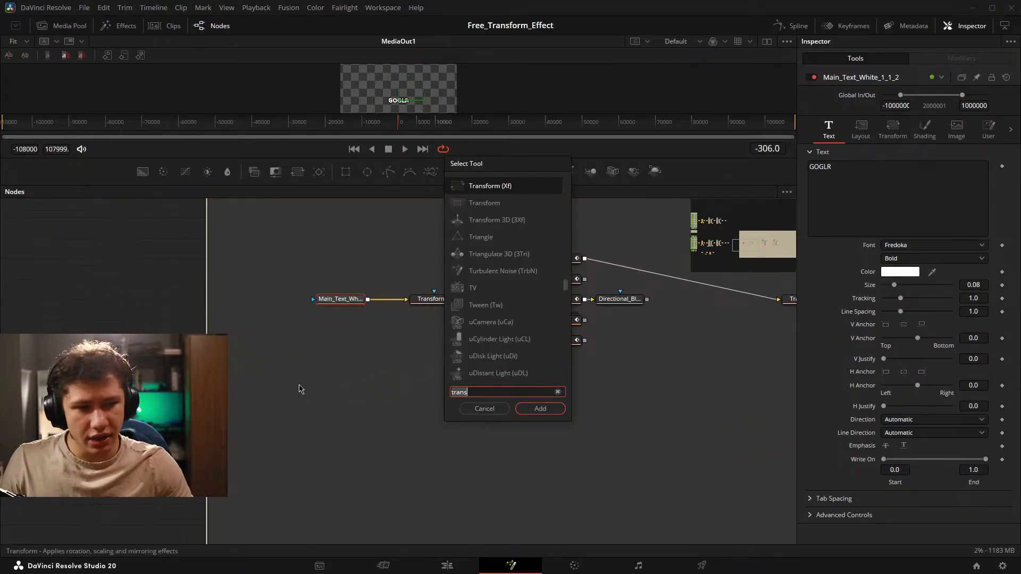
pyautogui.press('BackSpace')
pyautogui.press('BackSpace')
pyautogui.press('BackSpace')
pyautogui.press('BackSpace')
pyautogui.press('BackSpace')
pyautogui.write('note')
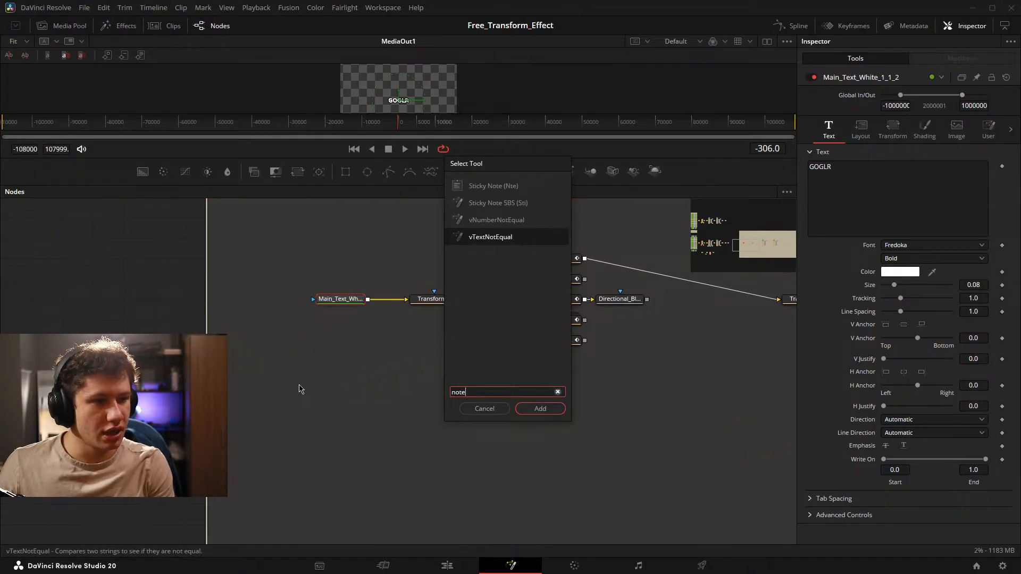
pyautogui.press('Up')
pyautogui.press('Up')
pyautogui.press('Up')
pyautogui.press('Return')
pyautogui.moveTo(392, 320); pyautogui.dragTo(322, 330)
pyautogui.scroll(3, 322, 330)
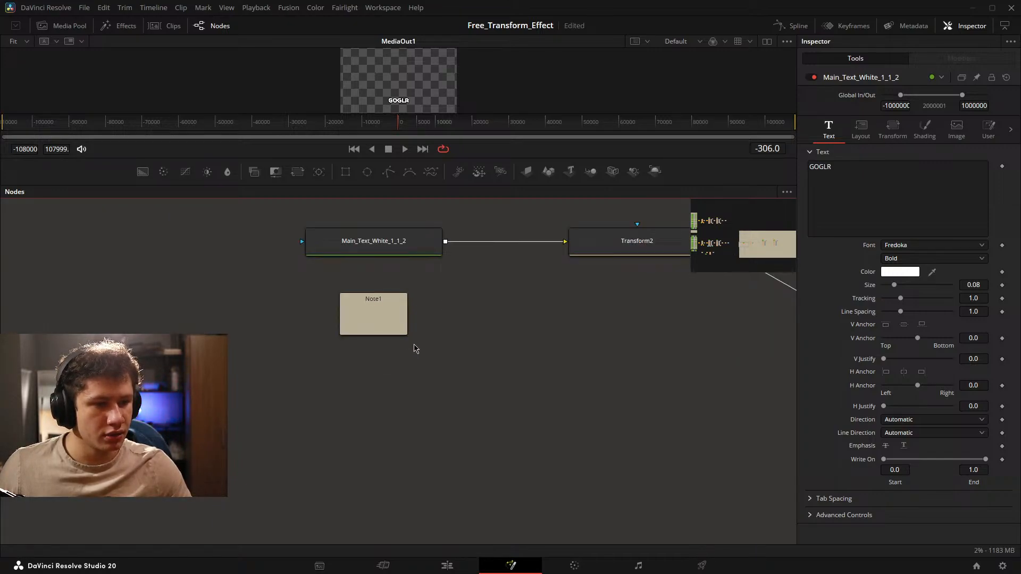
pyautogui.scroll(-5, 393, 330)
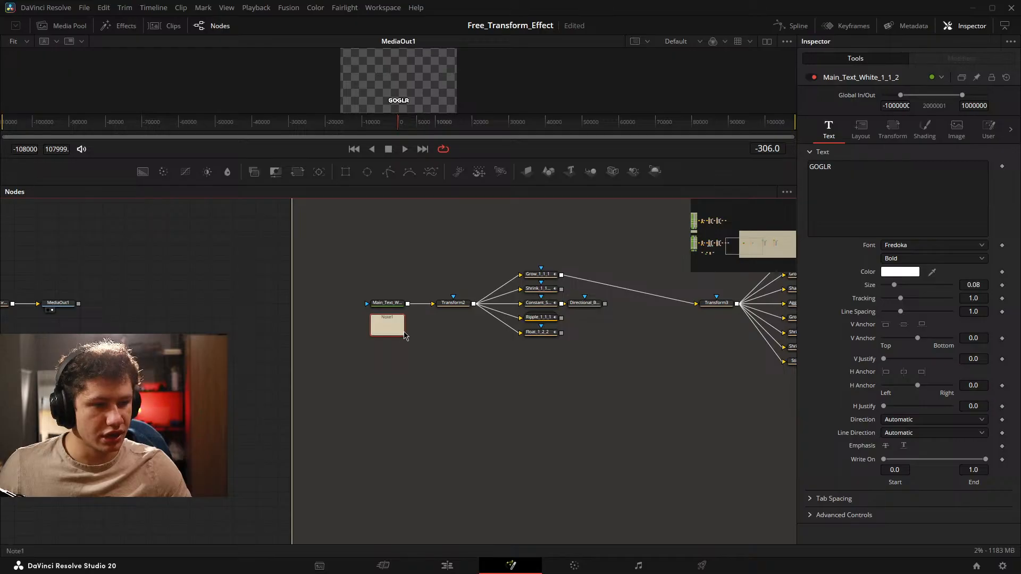
pyautogui.scroll(2, 396, 330)
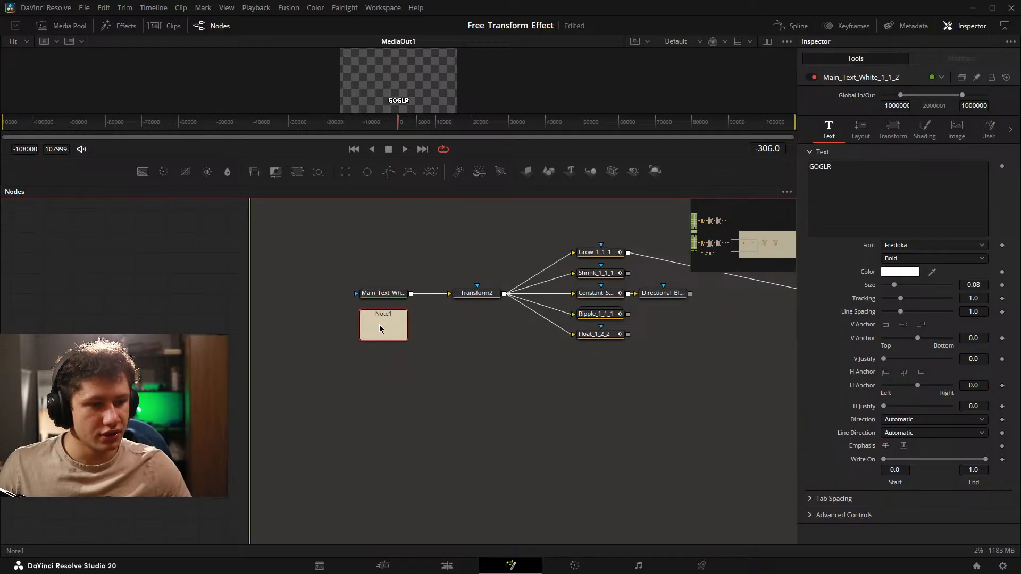
# Expand the sticky note and list Text, Style, Font, Size and Tracking in it on separate lines.
pyautogui.doubleClick(386, 320)
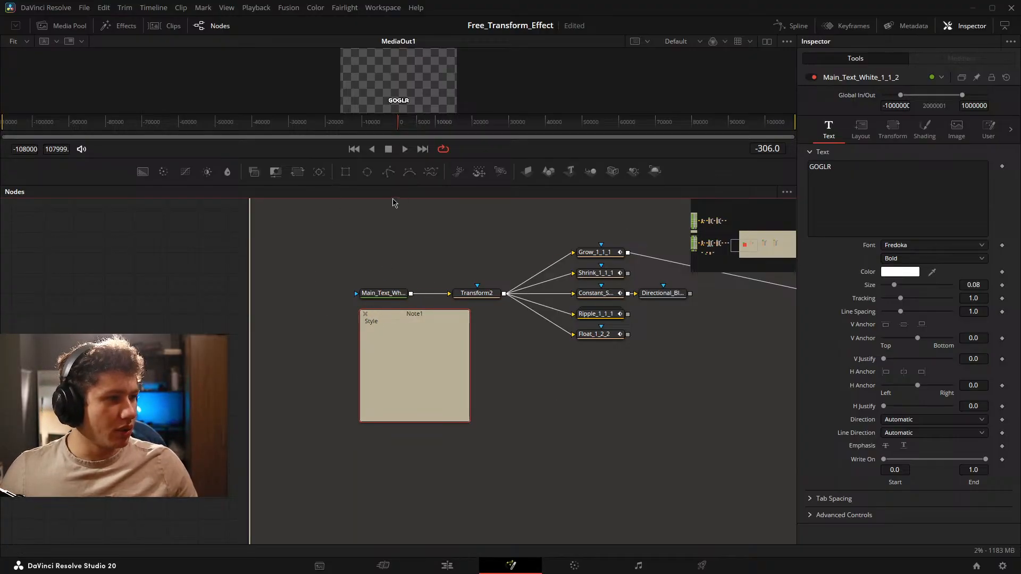
pyautogui.moveTo(302, 236); pyautogui.dragTo(431, 307)
pyautogui.click(417, 359)
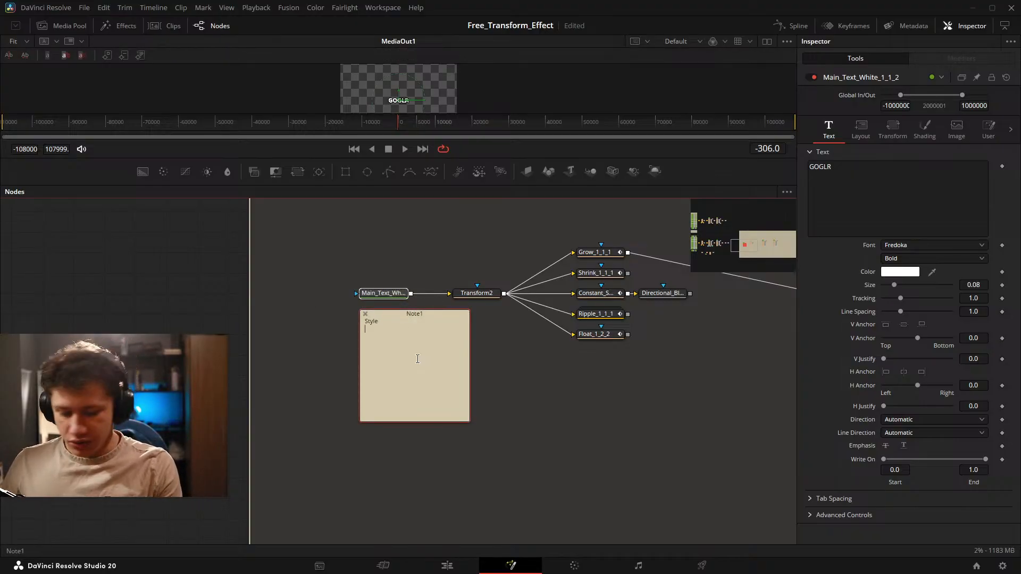
pyautogui.write('Font')
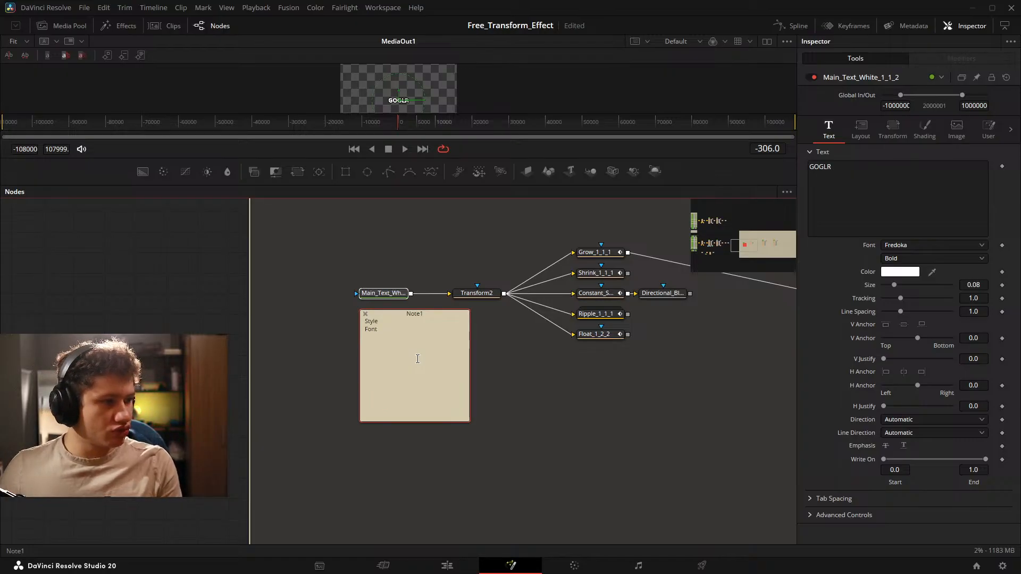
pyautogui.press('Return')
pyautogui.press('Up')
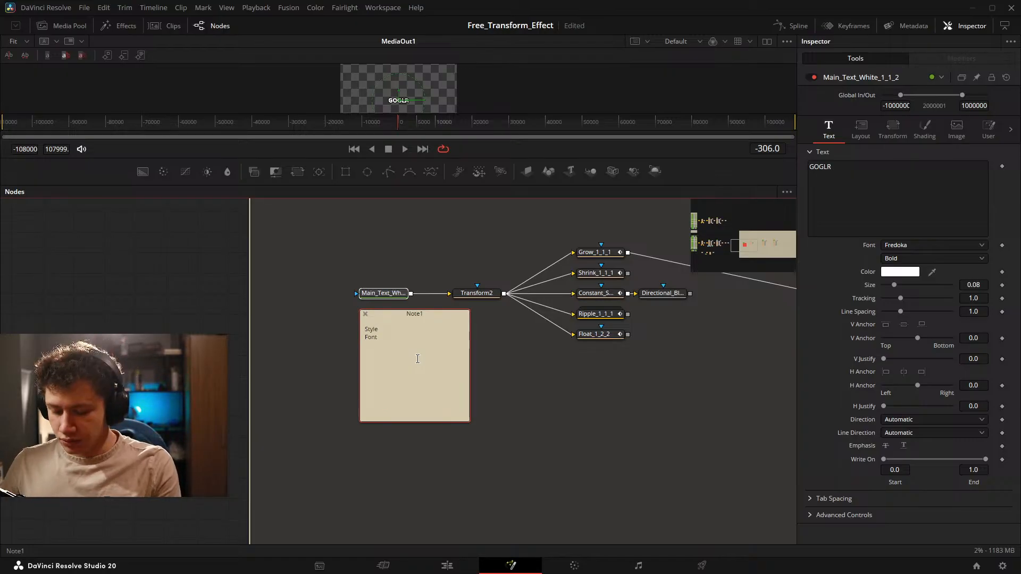
pyautogui.press('Down')
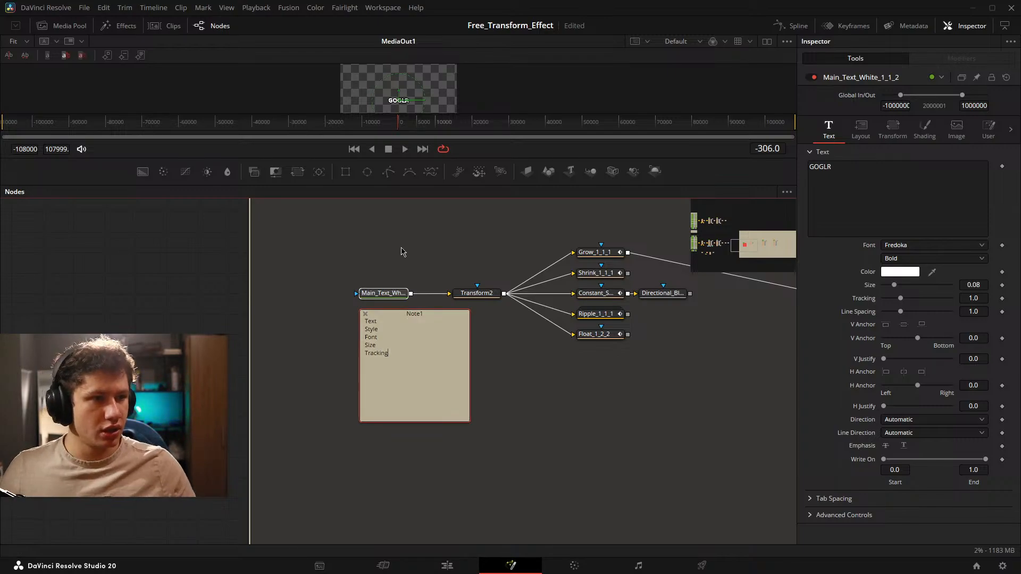
# Show Main_Text_White_1_1_2 in the viewer, try a tracking of 1.984, and reset the tracking to its default.
pyautogui.scroll(4, 393, 75)
pyautogui.scroll(3, 392, 75)
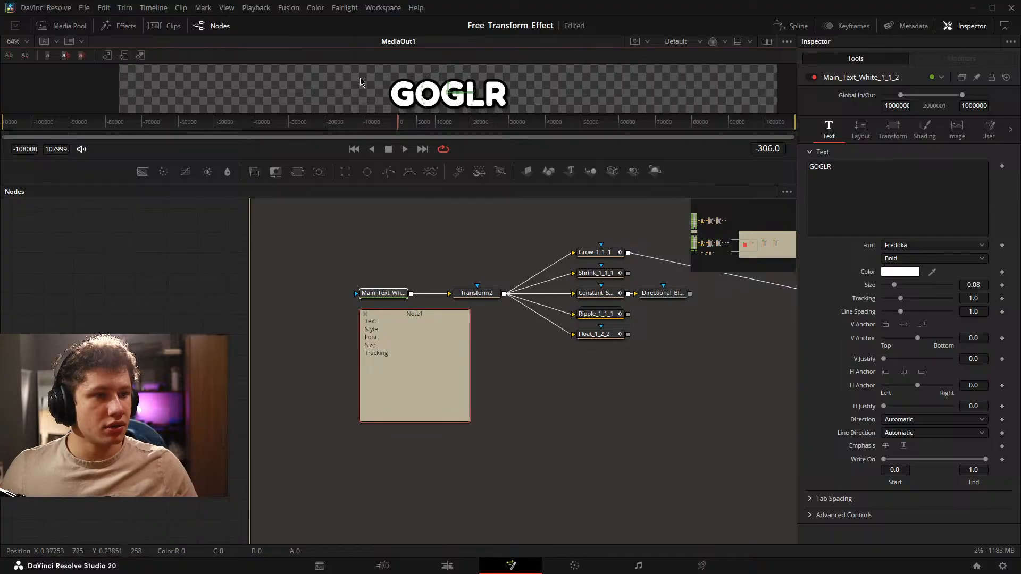
pyautogui.moveTo(380, 297); pyautogui.dragTo(407, 91)
pyautogui.moveTo(900, 299); pyautogui.dragTo(917, 311)
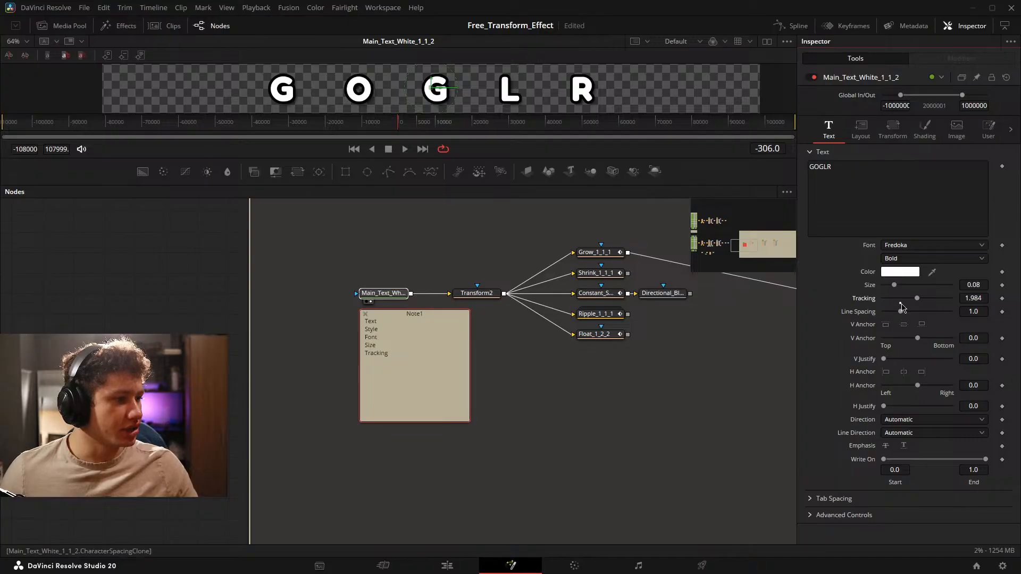
pyautogui.click(900, 304)
# Add the lines Line Spacing, Color and Shading 1,2,3 to the end of the sticky note.
pyautogui.click(416, 374)
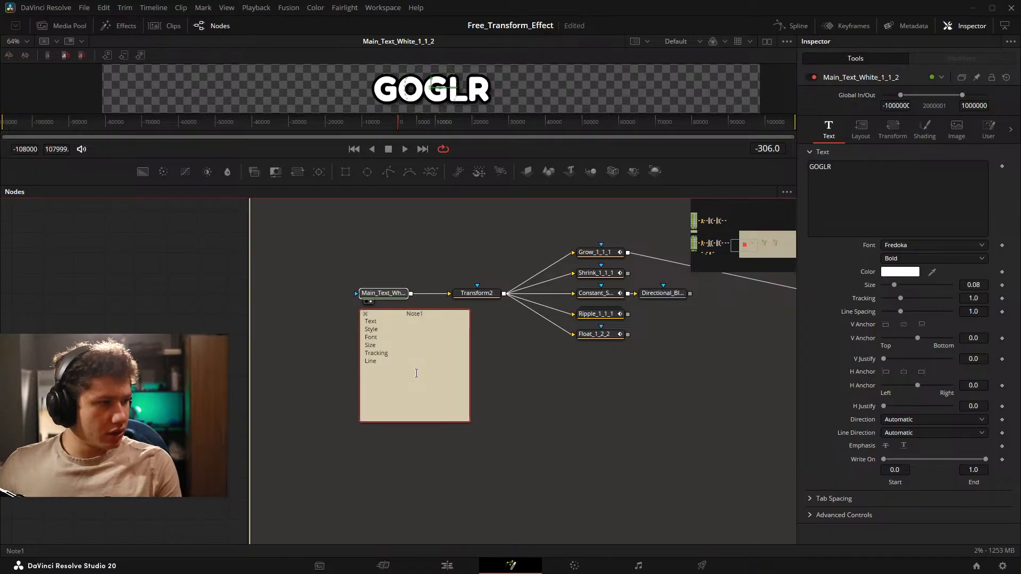
pyautogui.write('Line Spacing')
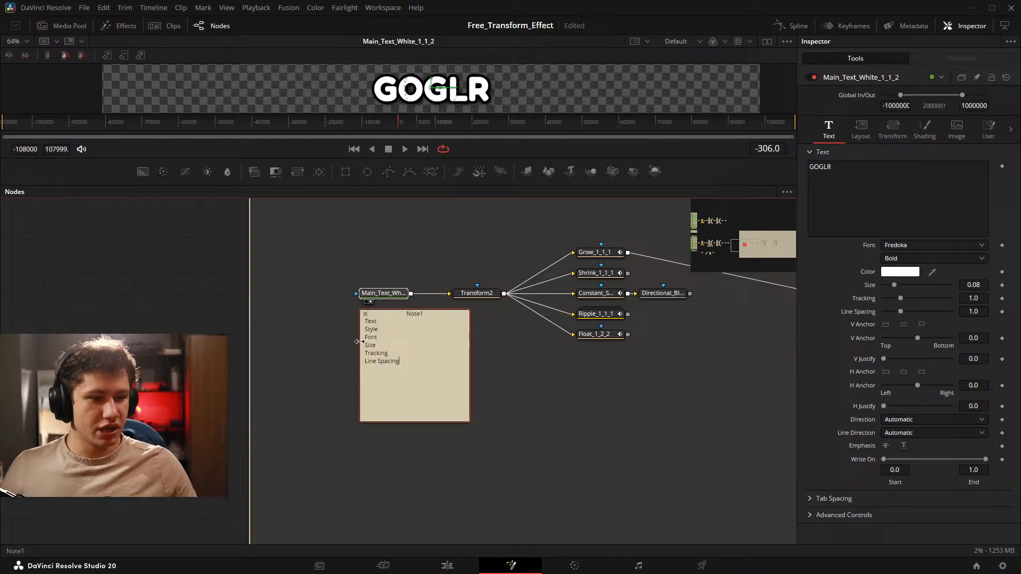
pyautogui.click(485, 328)
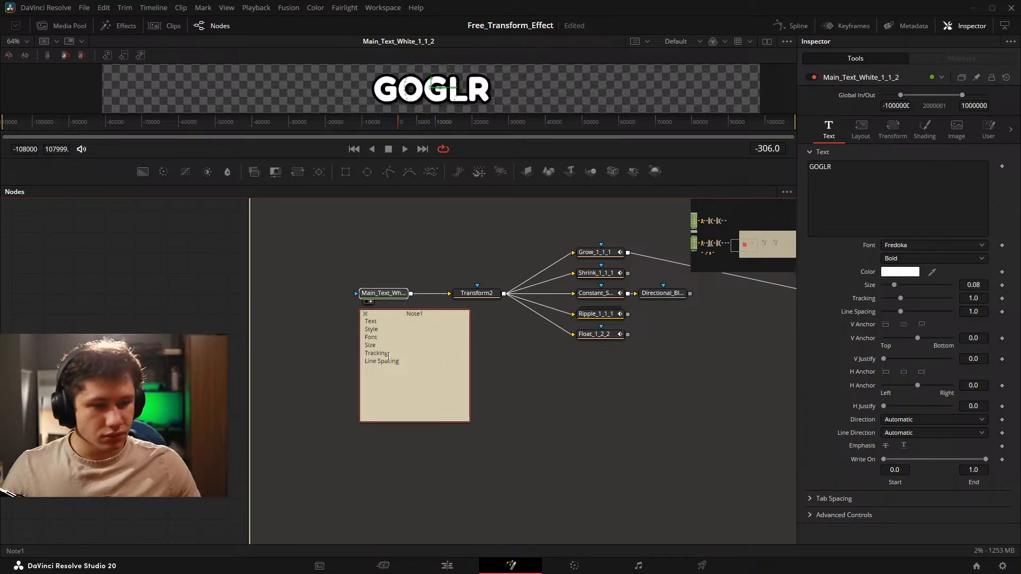
pyautogui.write('r')
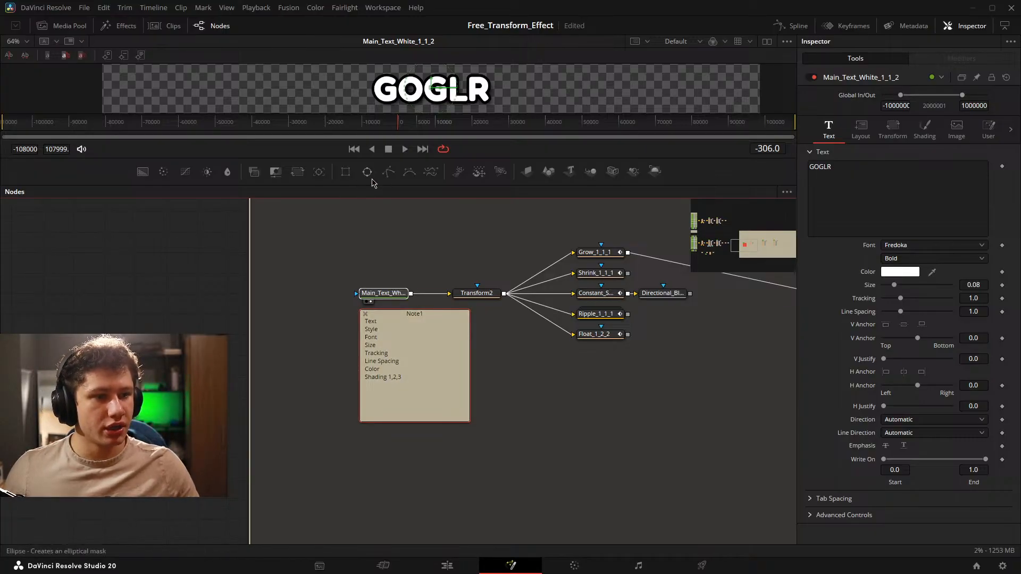
# Enlarge the viewer area, zoom in on the caption text, and save the project.
pyautogui.moveTo(367, 185); pyautogui.dragTo(367, 295)
pyautogui.scroll(5, 335, 143)
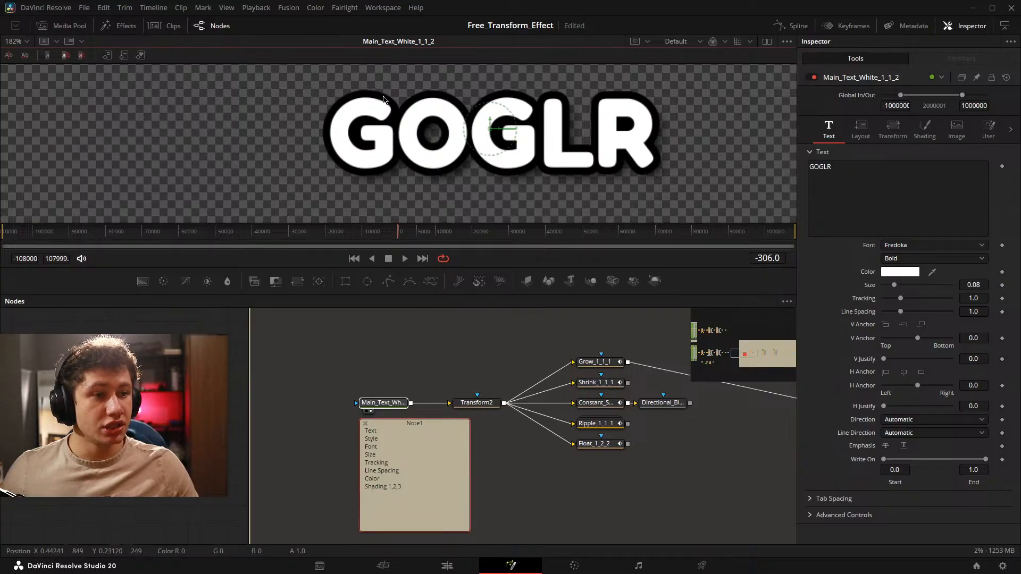
pyautogui.hotkey('ctrl', 's')
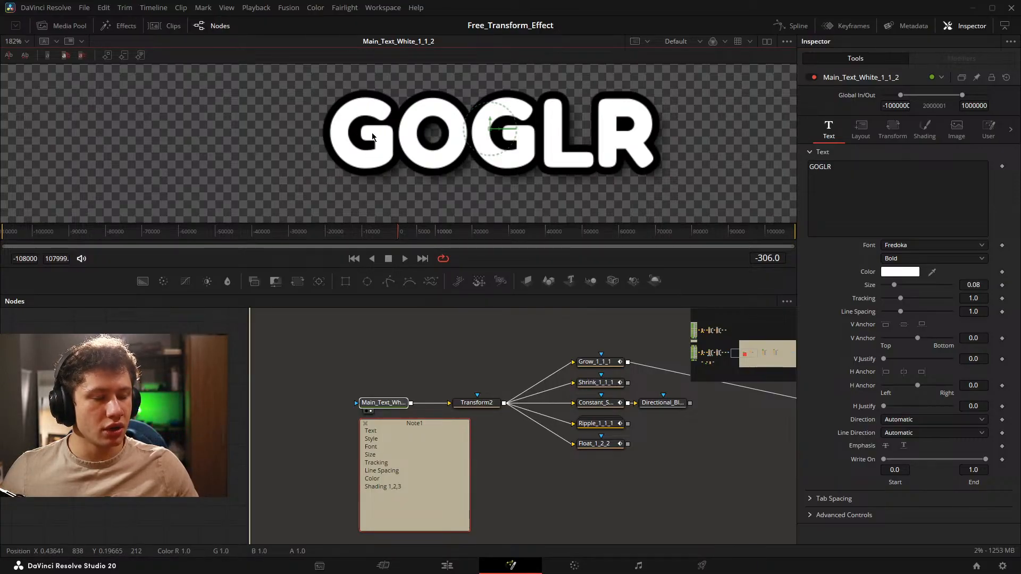
# Compare the caption with and without its third shading element, Background, leave it enabled, and return to the text settings.
pyautogui.click(924, 130)
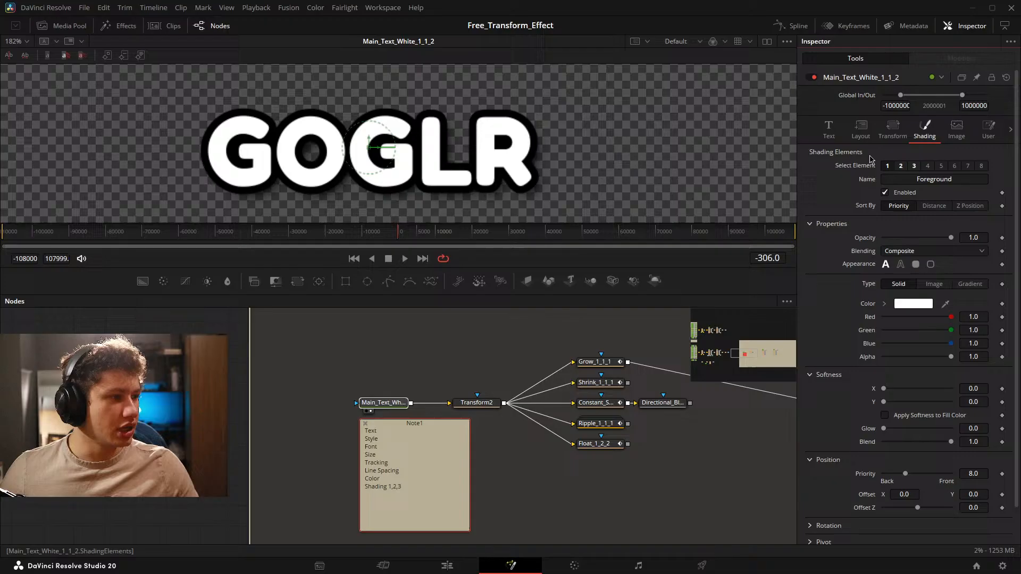
pyautogui.click(914, 166)
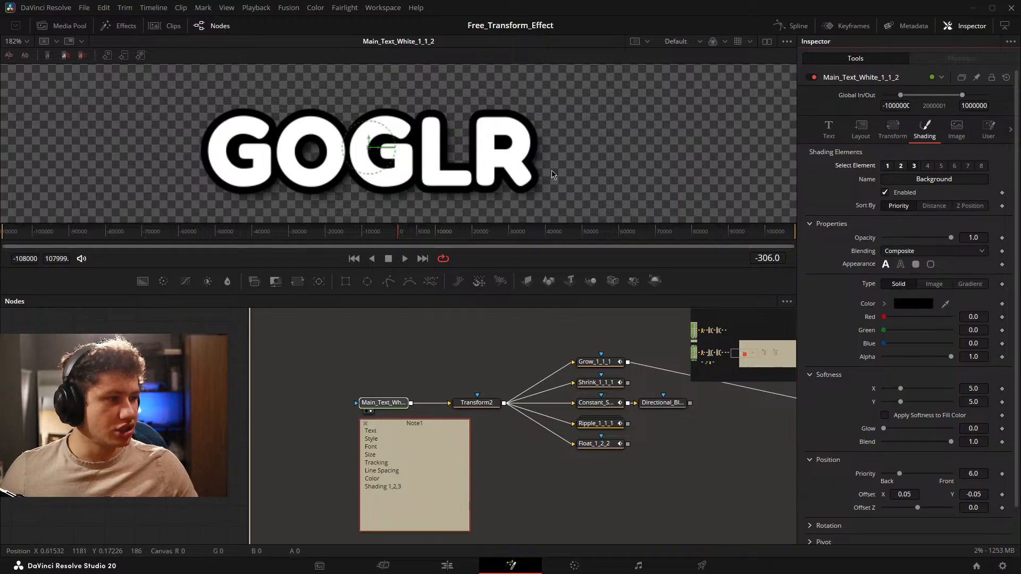
pyautogui.click(885, 193)
pyautogui.click(885, 193)
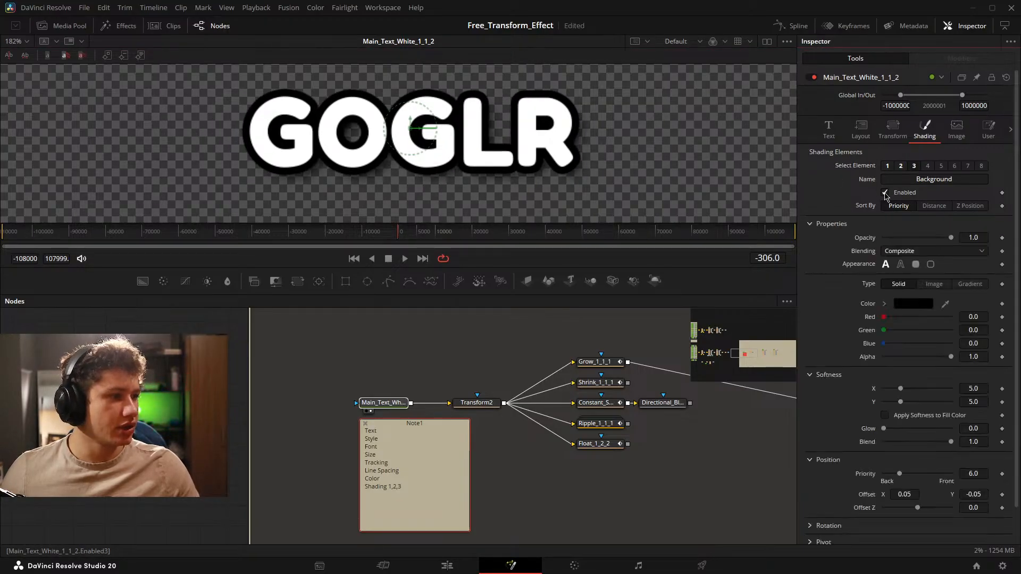
pyautogui.click(885, 194)
pyautogui.click(885, 193)
pyautogui.click(828, 130)
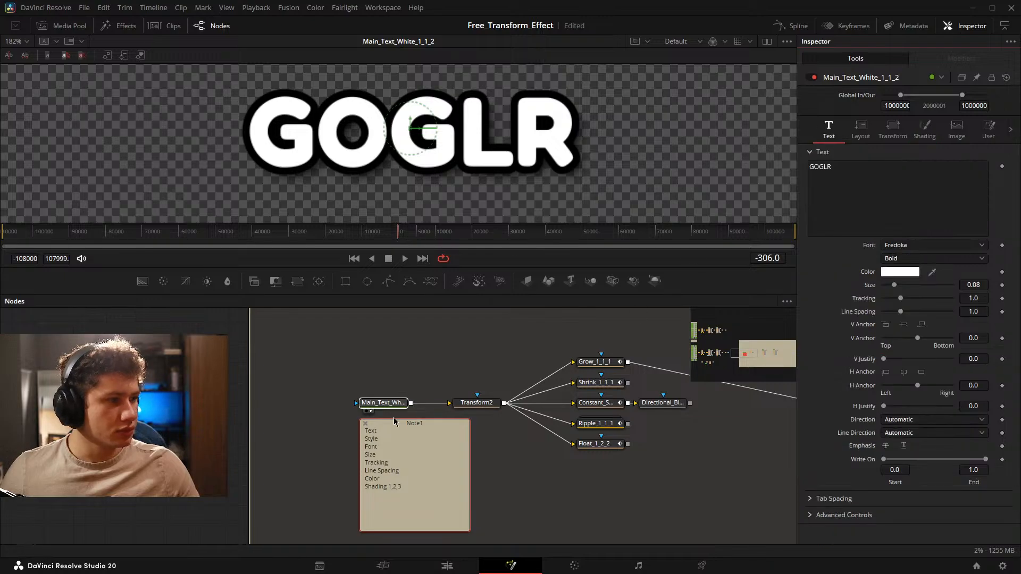
# Save the project and move the Main_Text_White_1_1_2 node with its note slightly farther left of Transform2.
pyautogui.moveTo(351, 427); pyautogui.dragTo(359, 350)
pyautogui.hotkey('ctrl', 's')
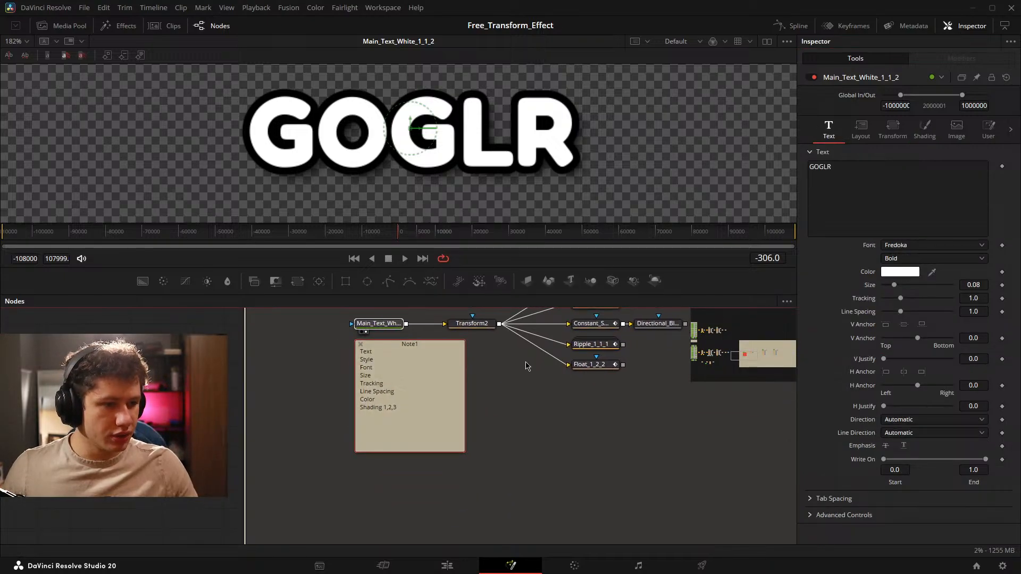
pyautogui.moveTo(529, 370); pyautogui.dragTo(456, 387)
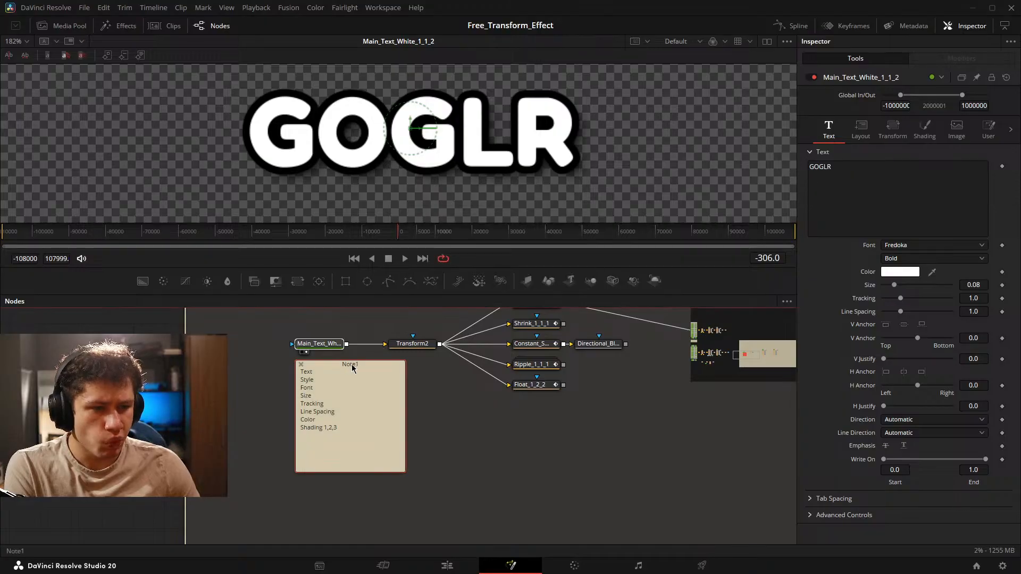
pyautogui.moveTo(339, 368); pyautogui.dragTo(310, 373)
pyautogui.moveTo(433, 383); pyautogui.dragTo(463, 358)
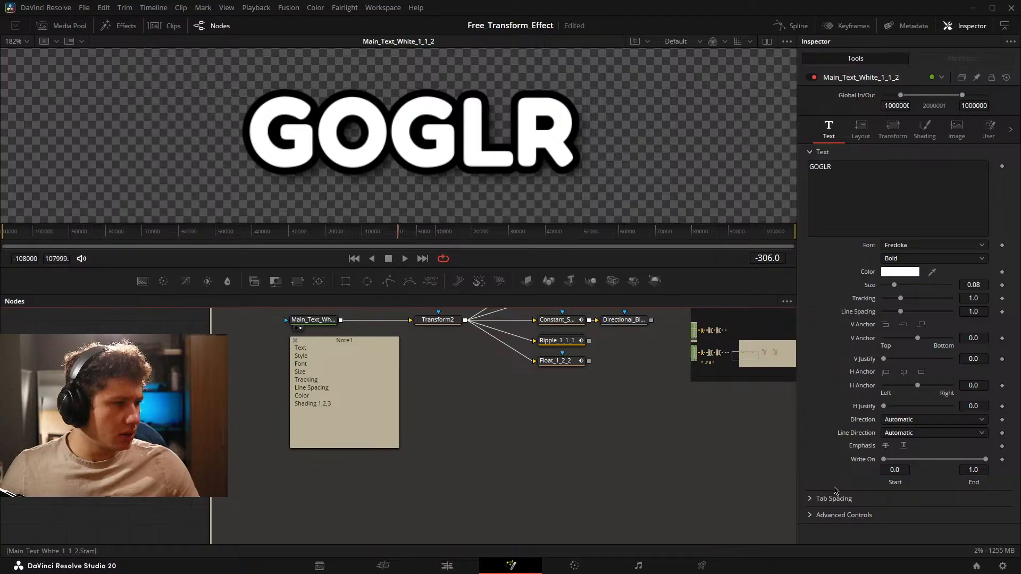
# Examine the Grow_1_1_1 node's transform controls and the Anim Curves modifier on its size.
pyautogui.moveTo(530, 345); pyautogui.dragTo(317, 416)
pyautogui.moveTo(490, 358); pyautogui.dragTo(363, 349)
pyautogui.moveTo(318, 383)
pyautogui.mouseDown()
pyautogui.moveTo(371, 380)
pyautogui.moveTo(303, 382)
pyautogui.mouseUp()
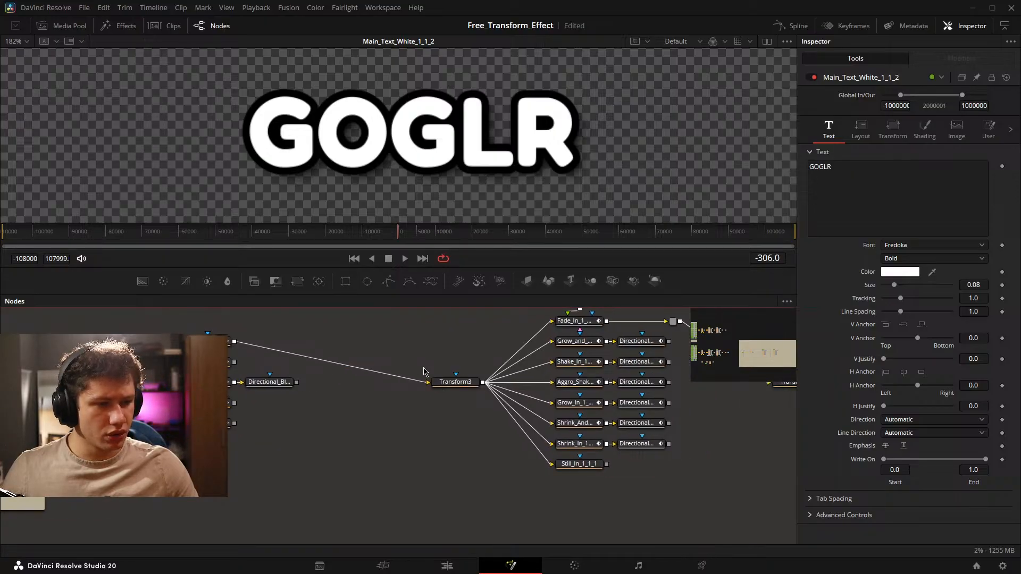
pyautogui.moveTo(424, 368); pyautogui.dragTo(458, 403)
pyautogui.click(243, 377)
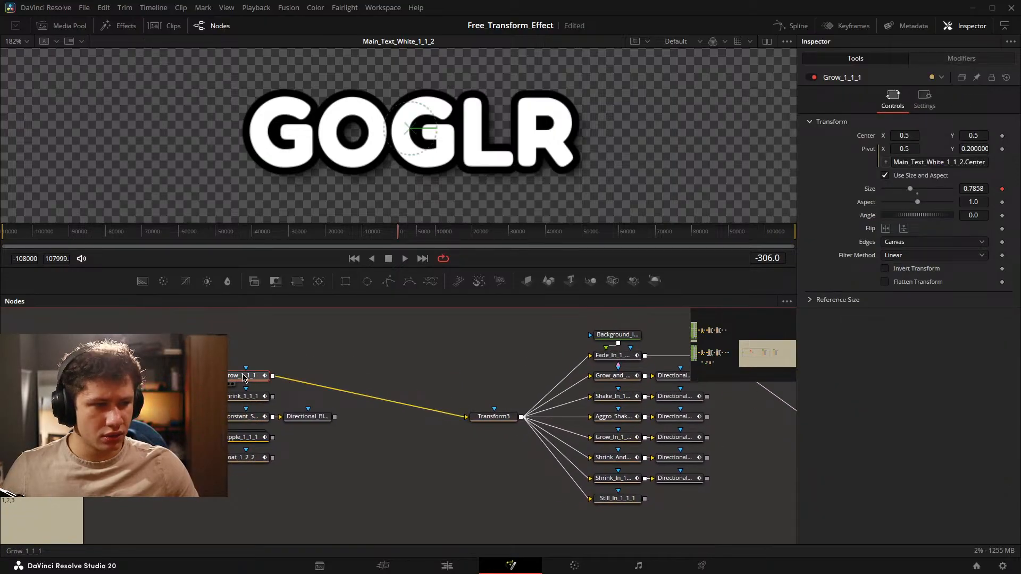
pyautogui.moveTo(329, 371); pyautogui.dragTo(294, 345)
pyautogui.click(957, 58)
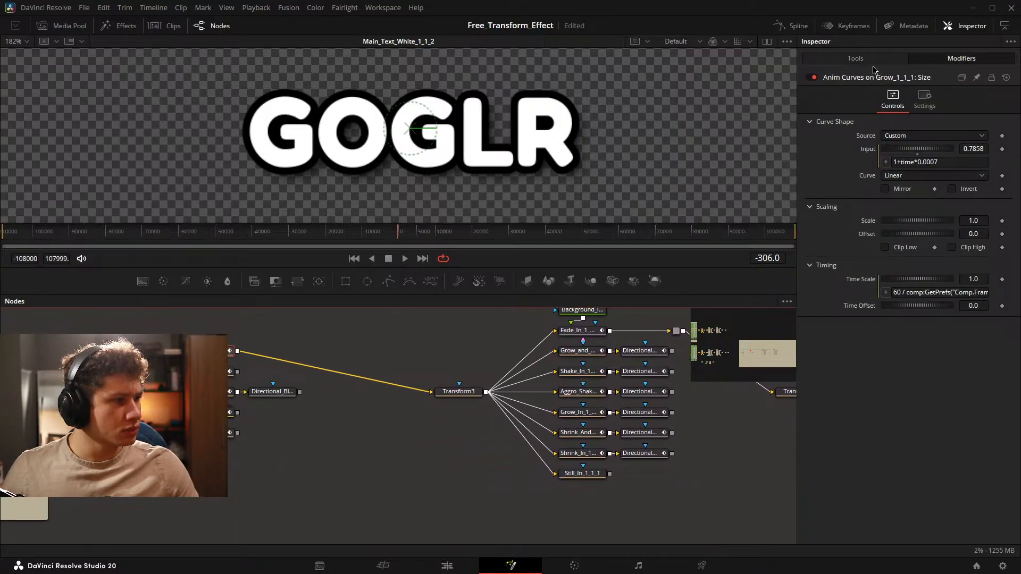
pyautogui.click(872, 61)
# Examine the original caption tree's text, switch and animation groups for comparison with the playground tree.
pyautogui.moveTo(268, 396); pyautogui.dragTo(720, 442)
pyautogui.scroll(-5, 539, 394)
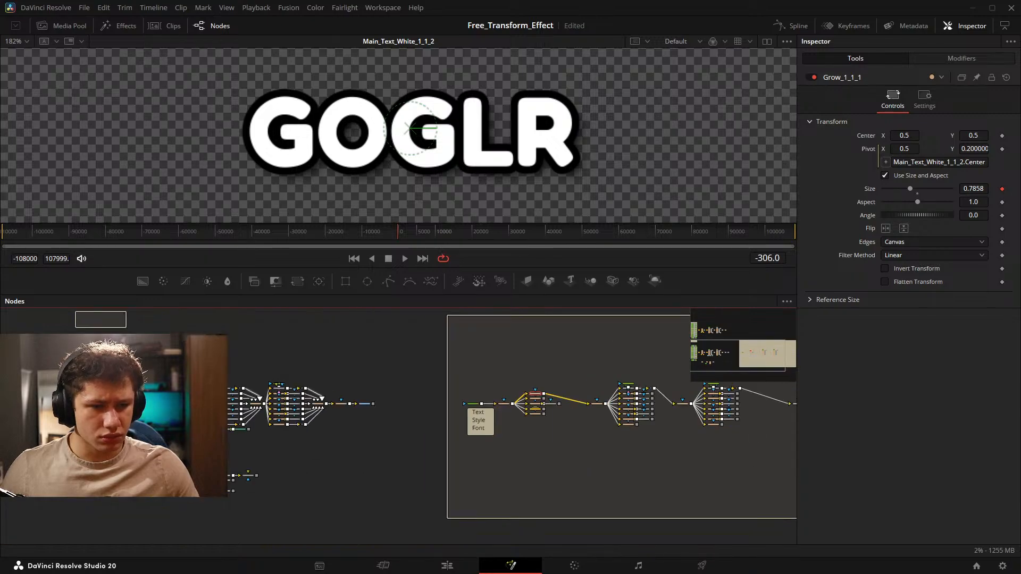
pyautogui.scroll(6, 353, 405)
pyautogui.moveTo(417, 478); pyautogui.dragTo(375, 447)
pyautogui.scroll(-4, 712, 390)
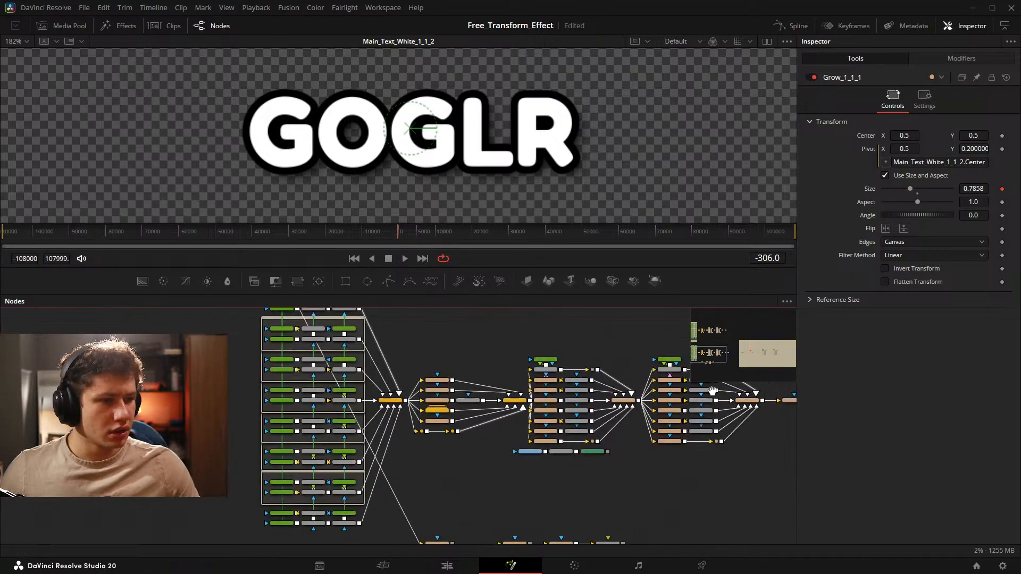
pyautogui.moveTo(713, 391); pyautogui.dragTo(266, 398)
pyautogui.moveTo(765, 396); pyautogui.dragTo(604, 396)
# Select the playground's mid animation nodes, including the directional blur, and show Grow_1_1_1 in the viewer with the whole frame visible.
pyautogui.scroll(4, 601, 399)
pyautogui.moveTo(460, 406); pyautogui.dragTo(373, 462)
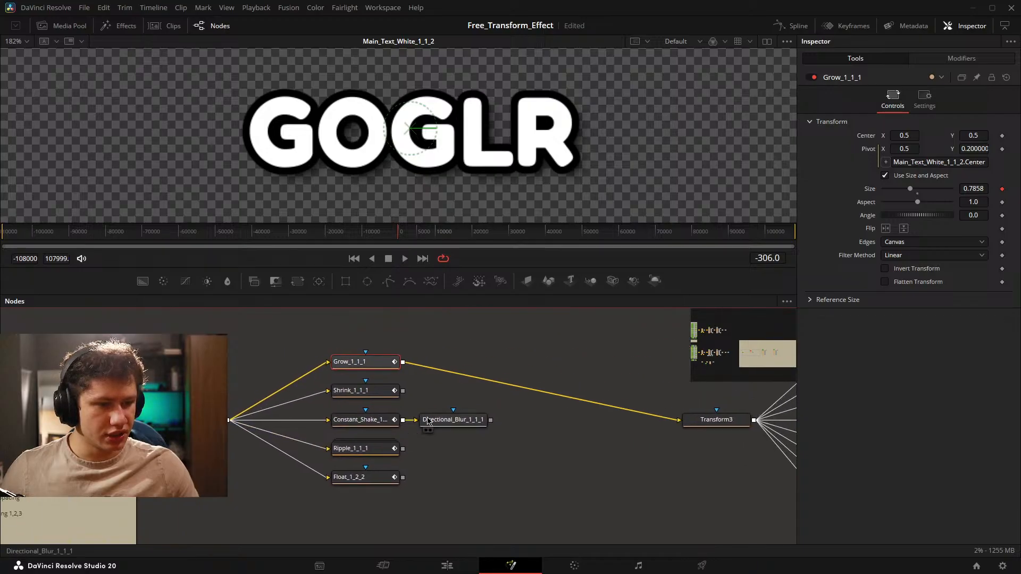
pyautogui.scroll(-2, 429, 421)
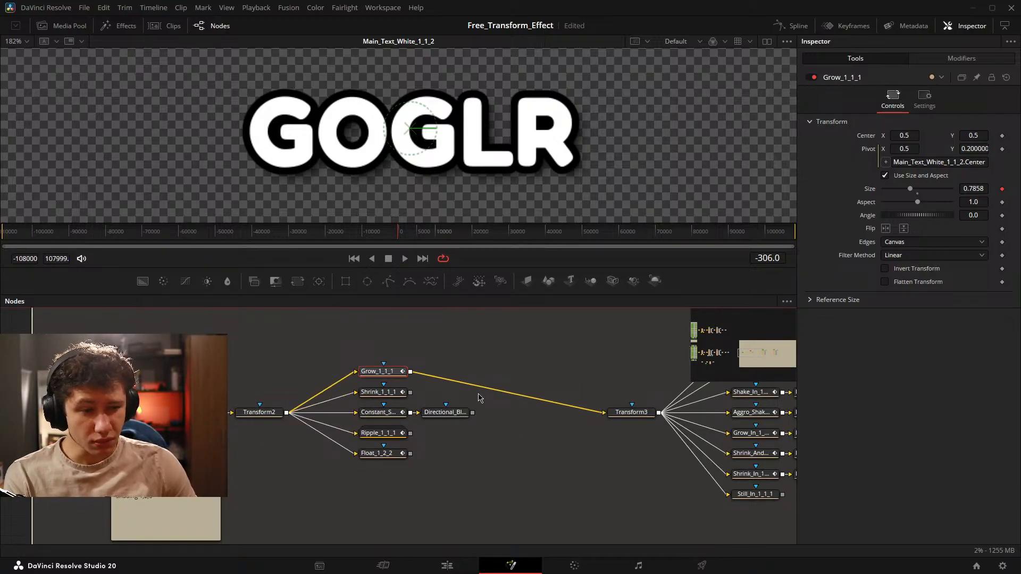
pyautogui.moveTo(349, 353); pyautogui.dragTo(500, 510)
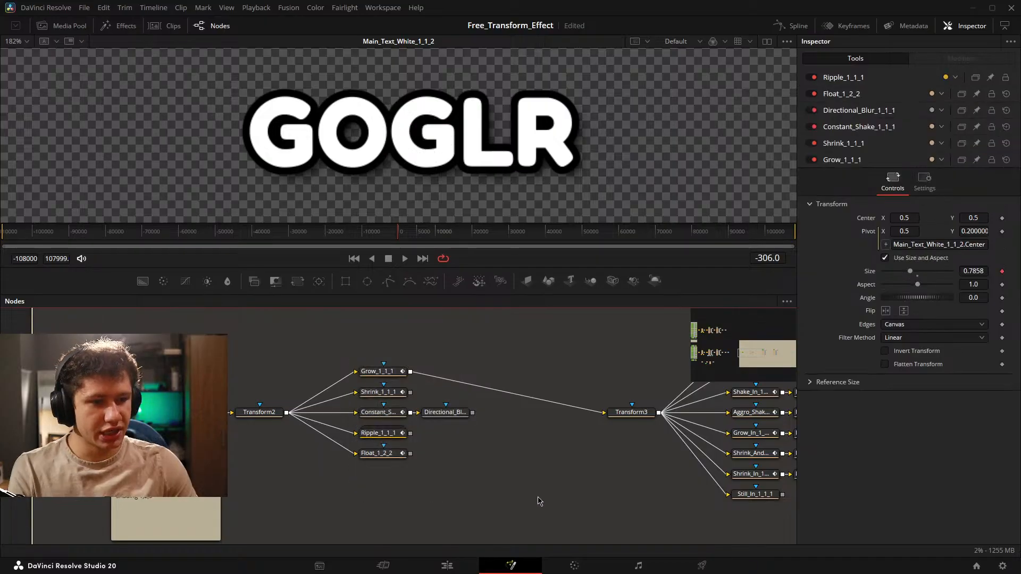
pyautogui.moveTo(387, 371); pyautogui.dragTo(377, 154)
pyautogui.scroll(-5, 390, 145)
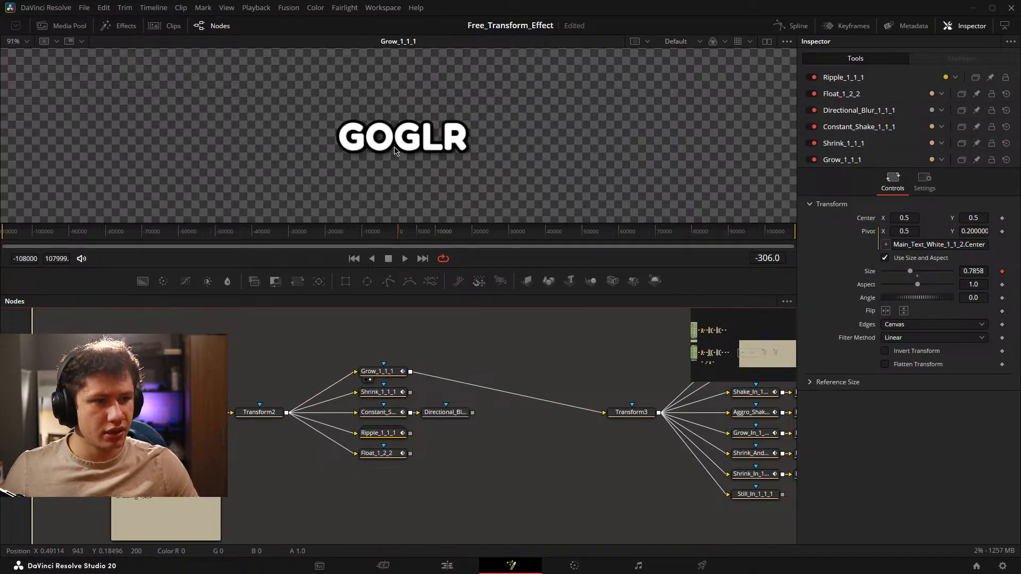
# Play the Grow_1_1_1 animation, jump far ahead to inspect its growth, and park the playhead at frame 1087.
pyautogui.press('space')
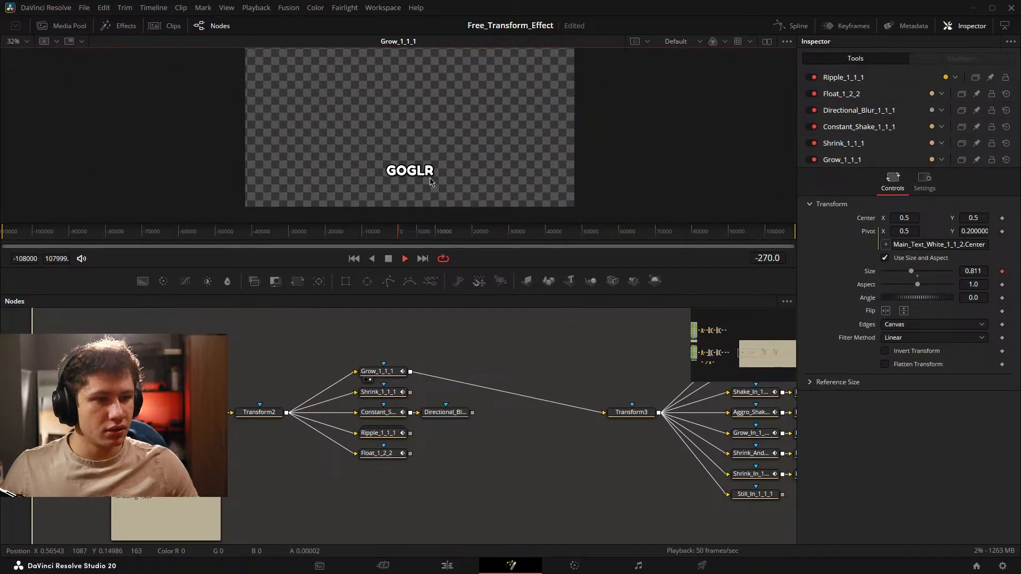
pyautogui.scroll(2, 429, 178)
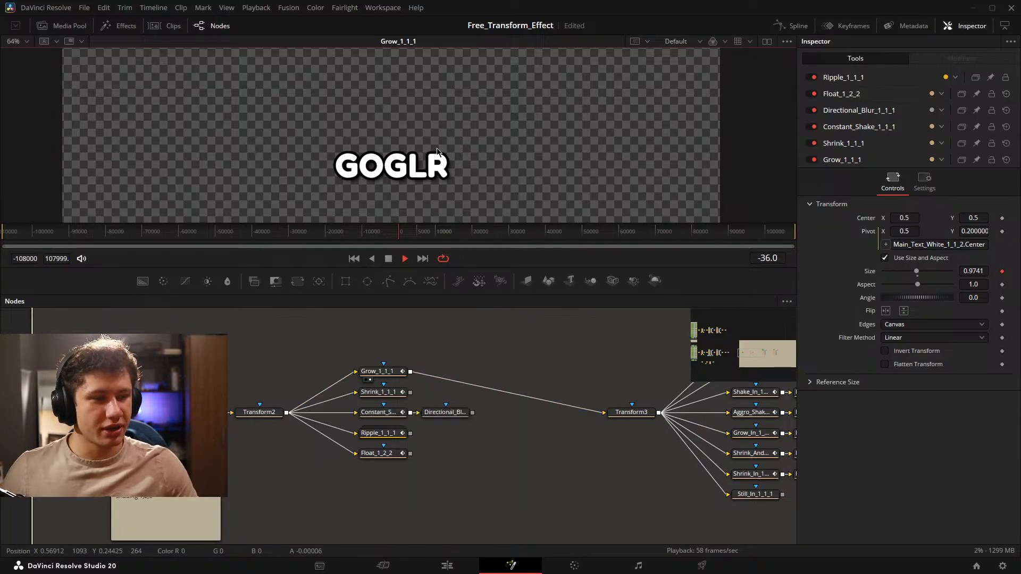
pyautogui.scroll(-2, 440, 156)
pyautogui.moveTo(413, 232)
pyautogui.mouseDown()
pyautogui.moveTo(741, 248)
pyautogui.moveTo(713, 235)
pyautogui.moveTo(419, 237)
pyautogui.mouseUp()
pyautogui.click(476, 346)
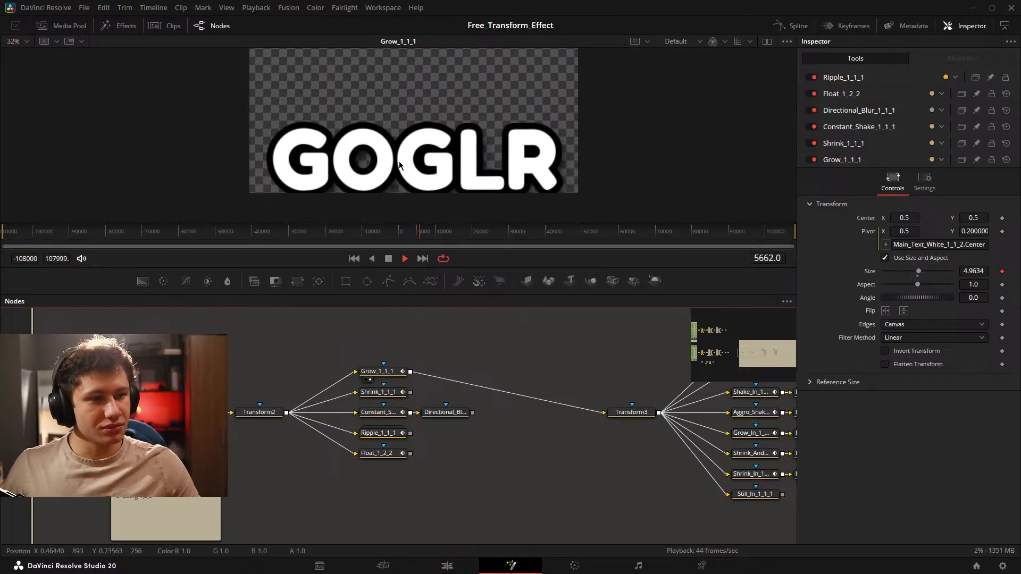
pyautogui.press('space')
pyautogui.scroll(3, 404, 202)
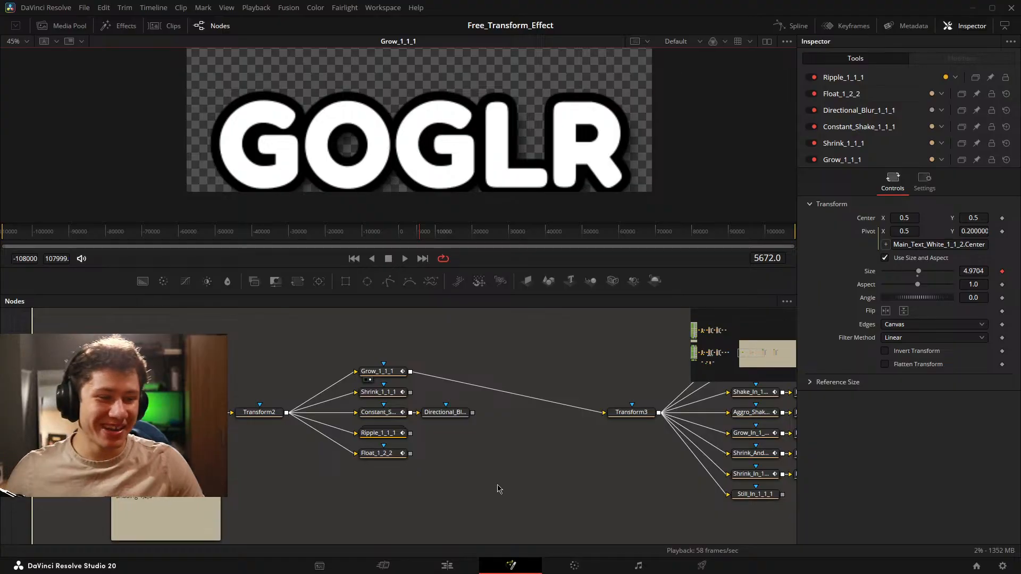
pyautogui.click(408, 233)
pyautogui.click(406, 233)
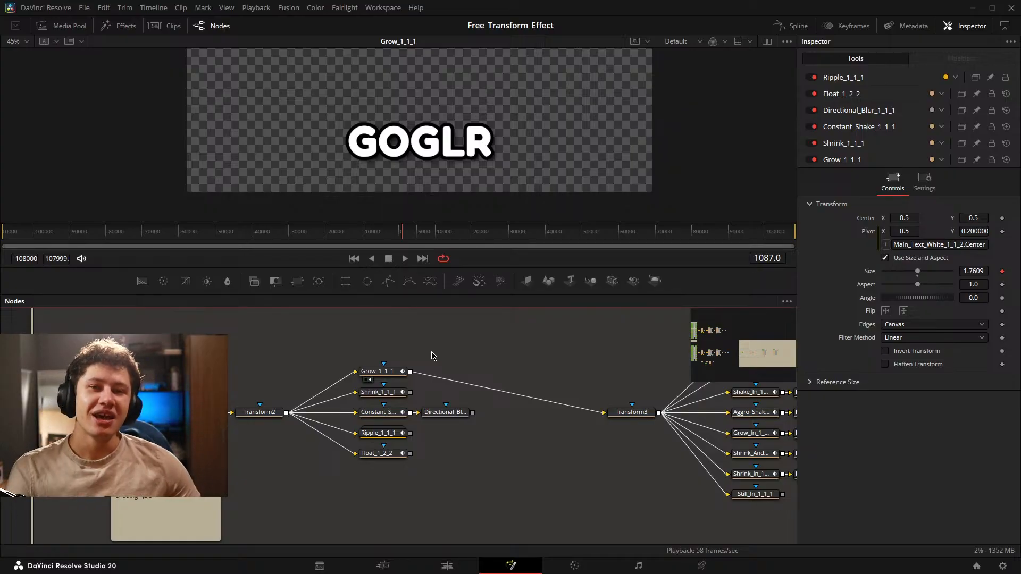
# Examine the playground's in and out animation groups and how Transform3, Transform4 and Transform5 separate them.
pyautogui.moveTo(489, 350); pyautogui.dragTo(245, 360)
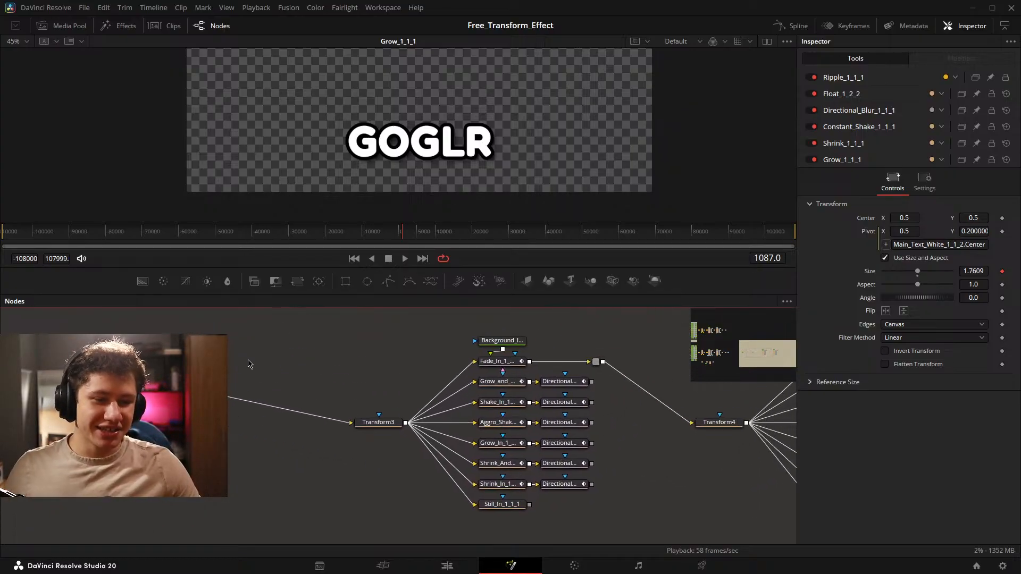
pyautogui.moveTo(330, 407); pyautogui.dragTo(317, 404)
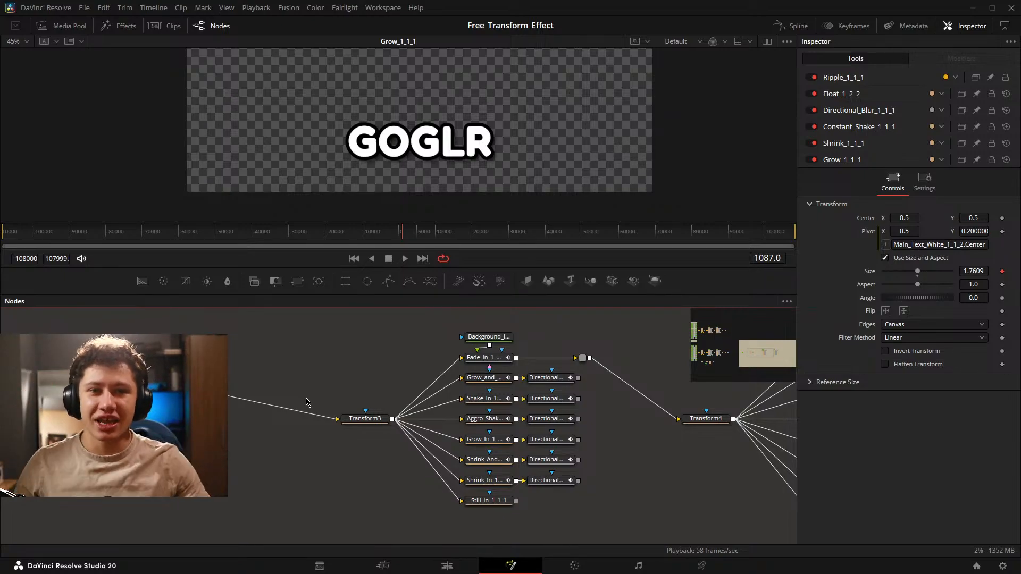
pyautogui.moveTo(291, 371); pyautogui.dragTo(264, 385)
pyautogui.moveTo(594, 465); pyautogui.dragTo(491, 466)
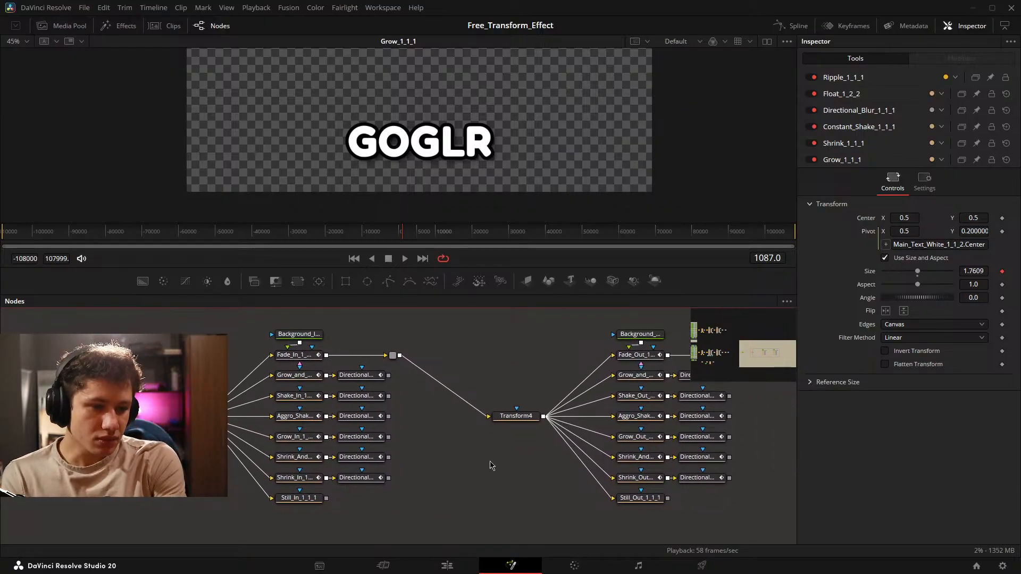
pyautogui.moveTo(493, 463); pyautogui.dragTo(340, 446)
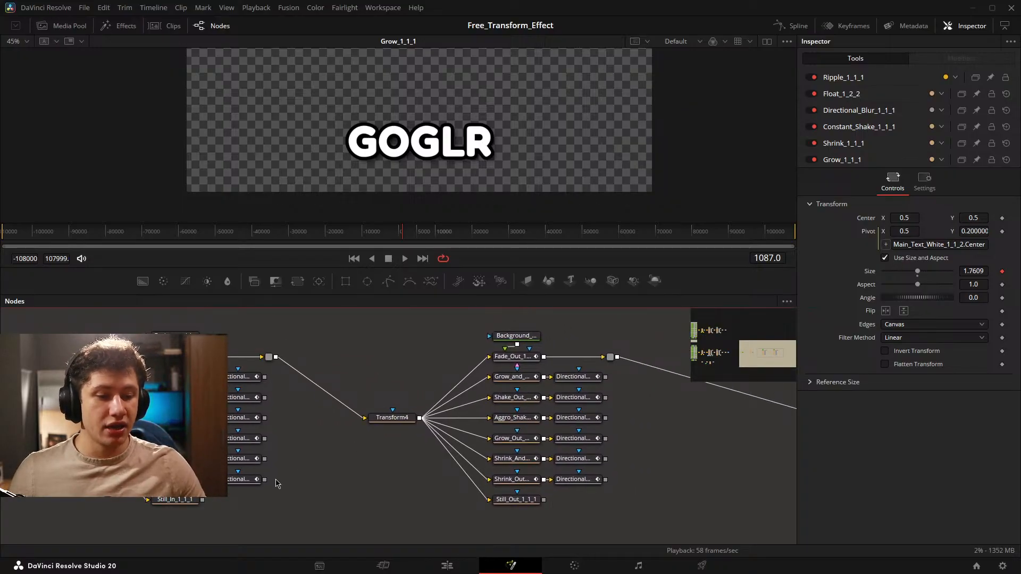
pyautogui.moveTo(292, 486); pyautogui.dragTo(406, 486)
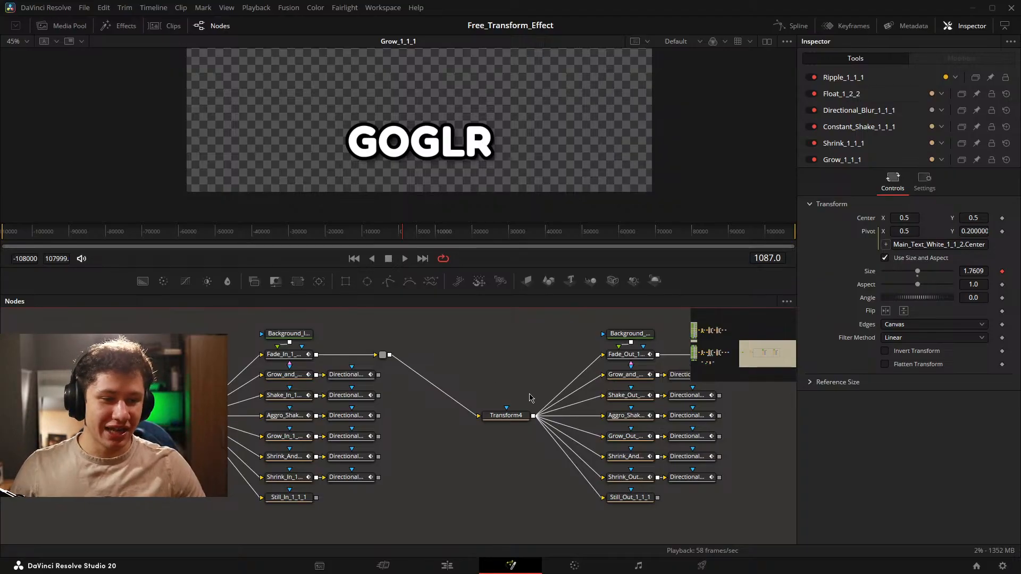
pyautogui.moveTo(455, 379); pyautogui.dragTo(422, 386)
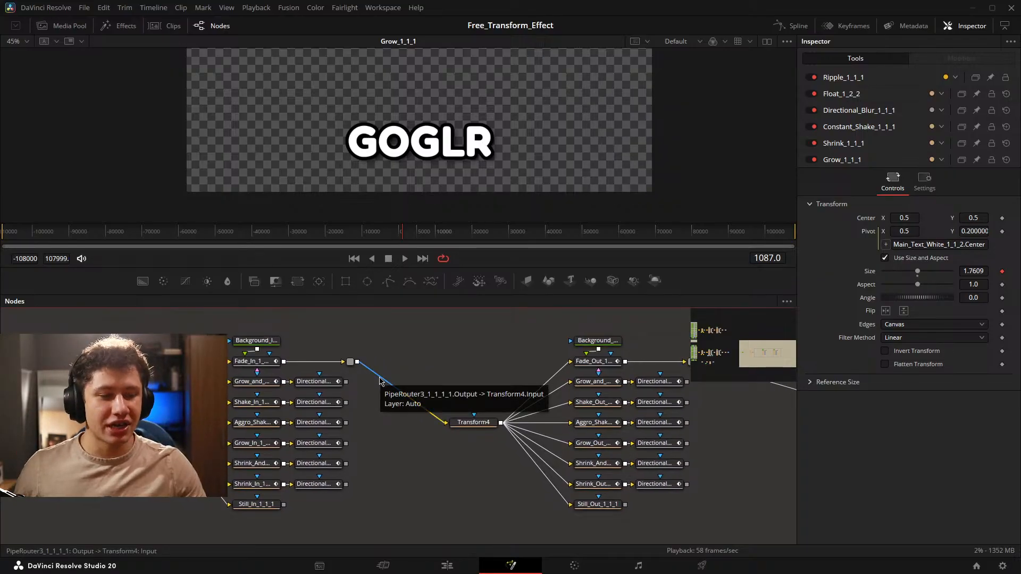
pyautogui.moveTo(503, 337); pyautogui.dragTo(360, 344)
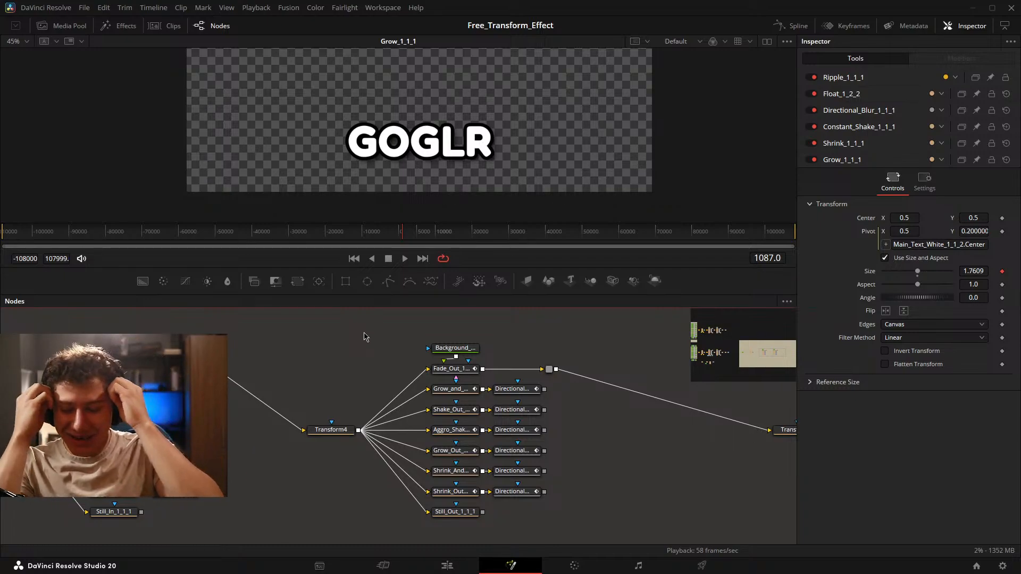
pyautogui.moveTo(344, 332)
pyautogui.mouseDown()
pyautogui.moveTo(312, 340)
pyautogui.moveTo(325, 331)
pyautogui.mouseUp()
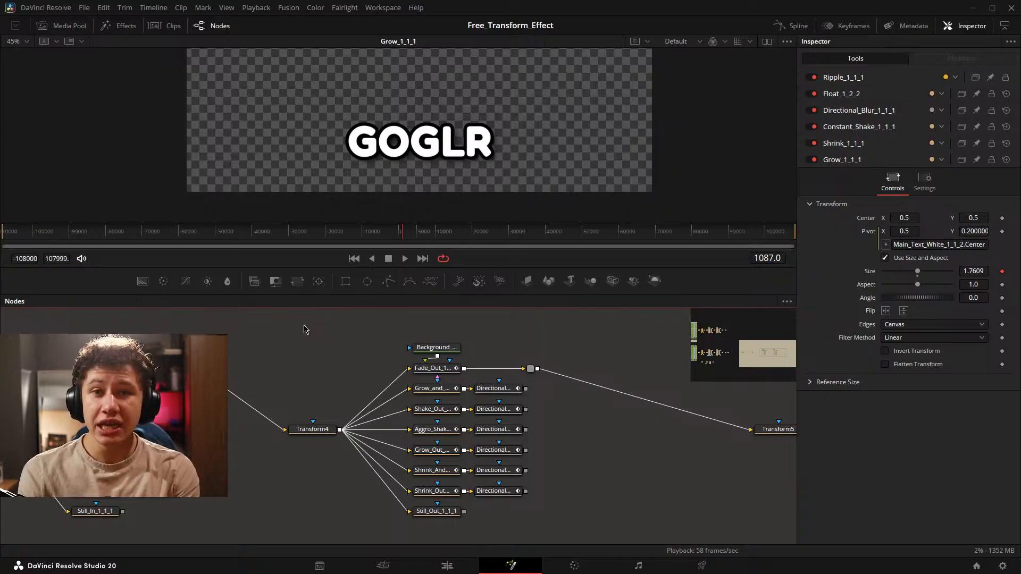
# Examine the end of the playground tree from Transform5 to the end transform, and inspect the MediaOut1_1 node's controls.
pyautogui.hscroll(5, 542, 393)
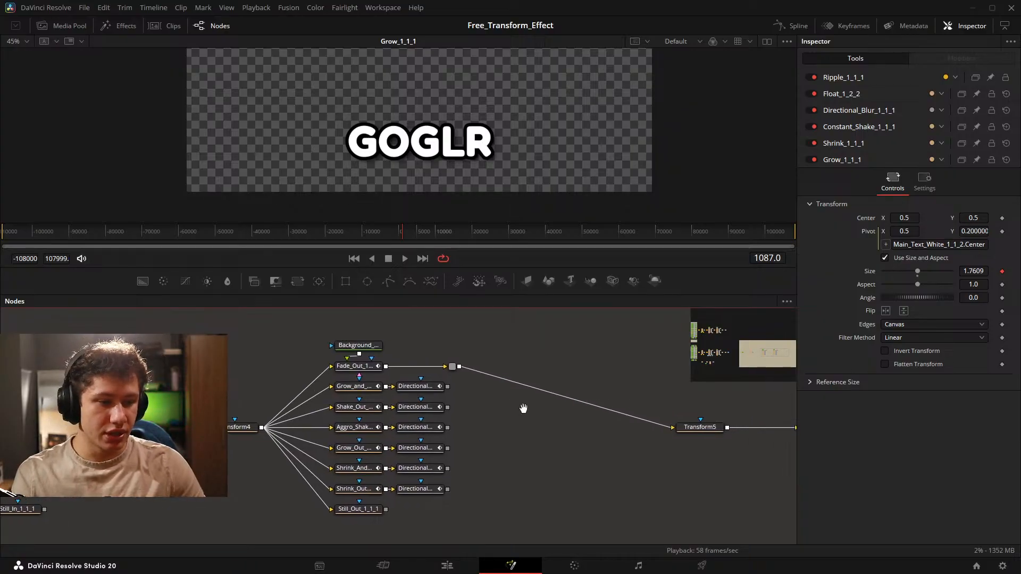
pyautogui.hscroll(8, 584, 428)
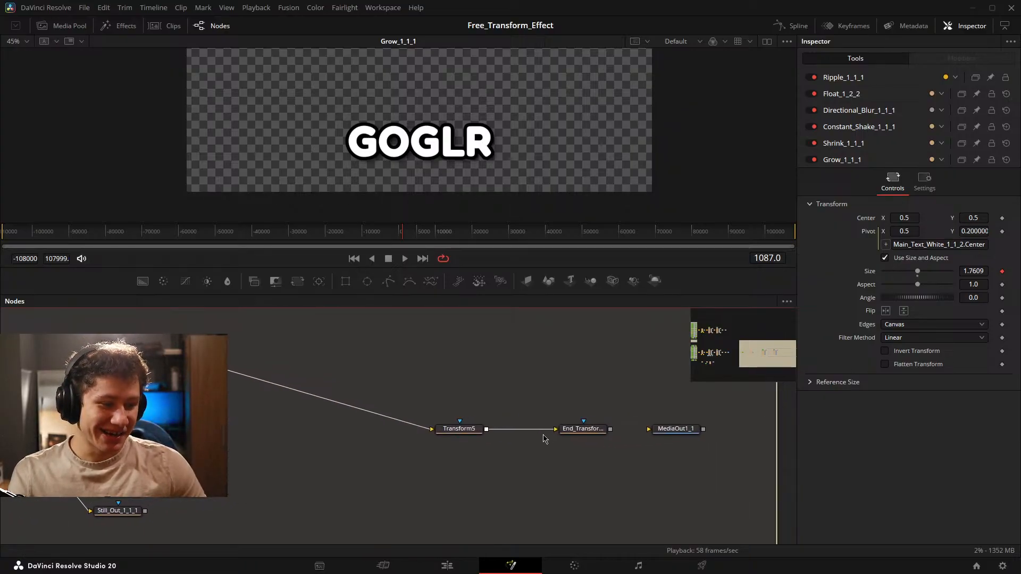
pyautogui.moveTo(429, 391); pyautogui.dragTo(694, 429)
pyautogui.hscroll(5, 458, 471)
pyautogui.hscroll(-4, 458, 472)
pyautogui.hscroll(-10, 613, 466)
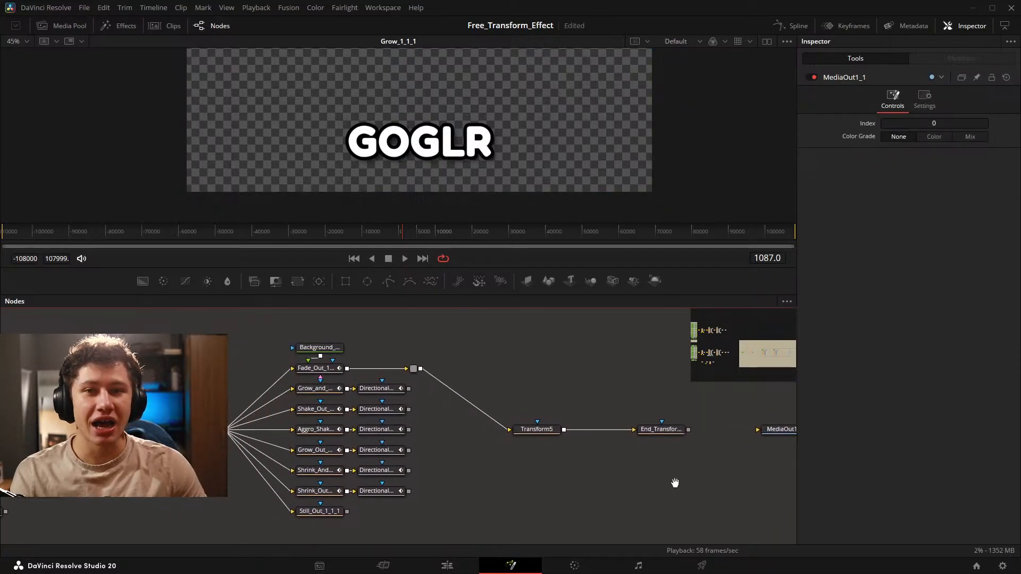
# Select the Transform4 node between the in and out animation groups and save the project.
pyautogui.moveTo(372, 422); pyautogui.dragTo(342, 421)
pyautogui.hscroll(-9, 610, 449)
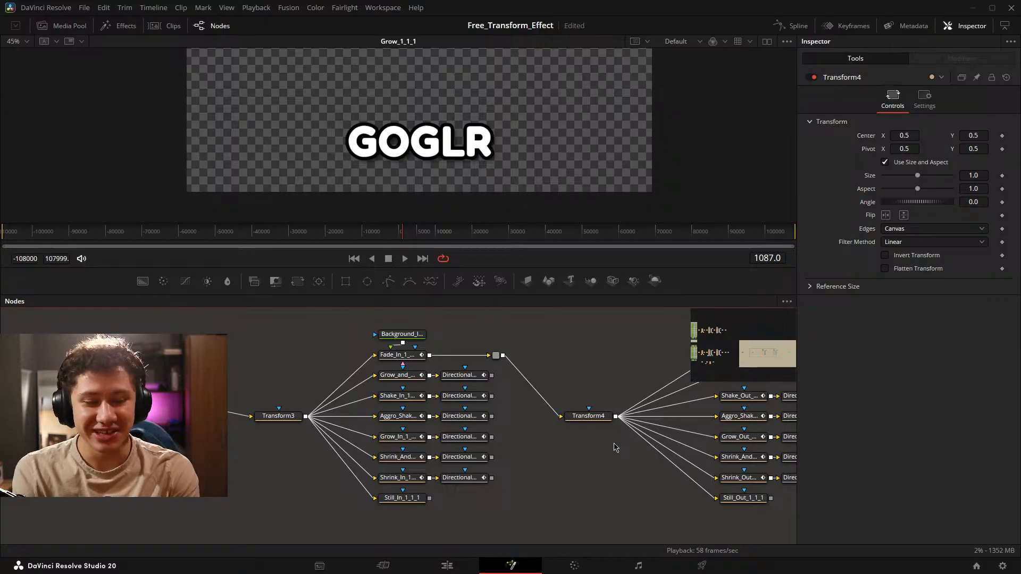
pyautogui.moveTo(315, 480); pyautogui.dragTo(411, 476)
pyautogui.hotkey('ctrl', 's')
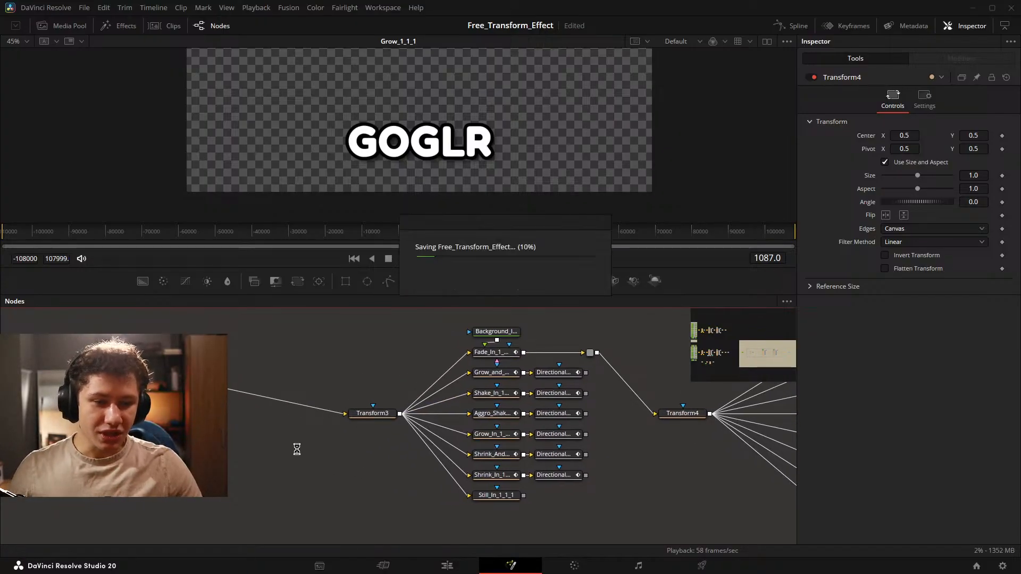
# Review the playground tree's sequence of mid, in and out animation groups, from Transform2 through to the end transform.
pyautogui.moveTo(222, 455); pyautogui.dragTo(347, 454)
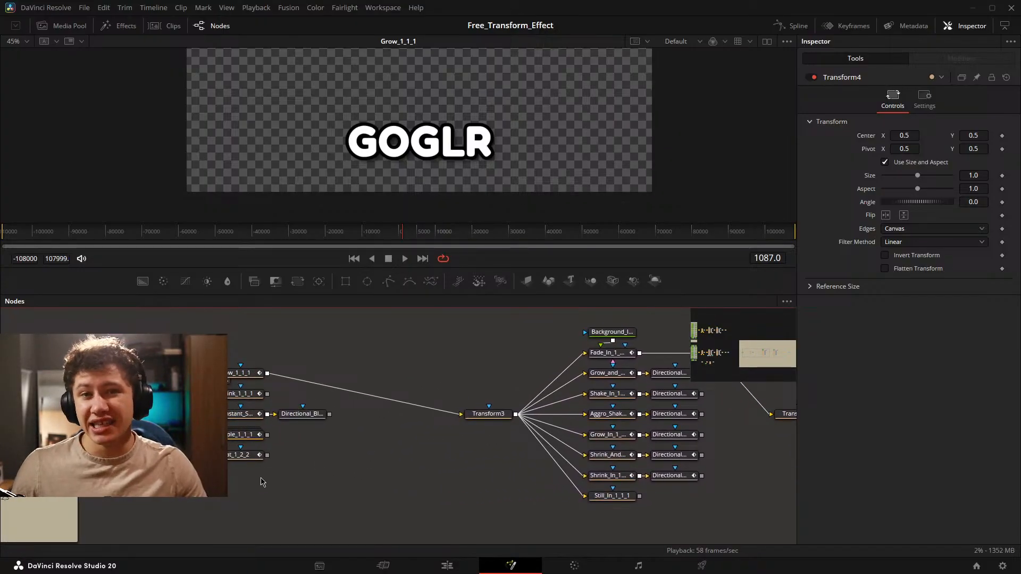
pyautogui.moveTo(332, 489); pyautogui.dragTo(426, 484)
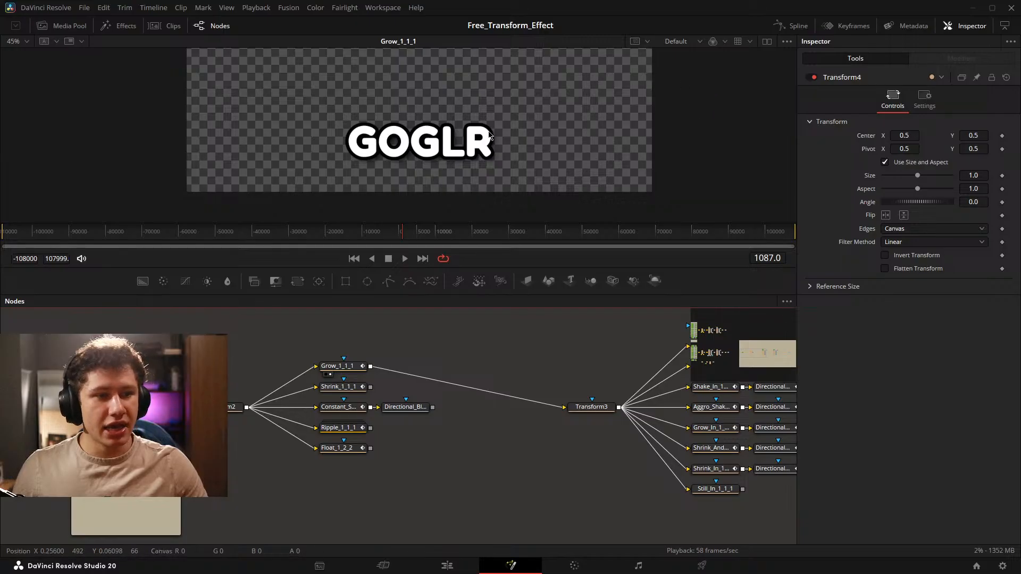
pyautogui.scroll(-5, 218, 375)
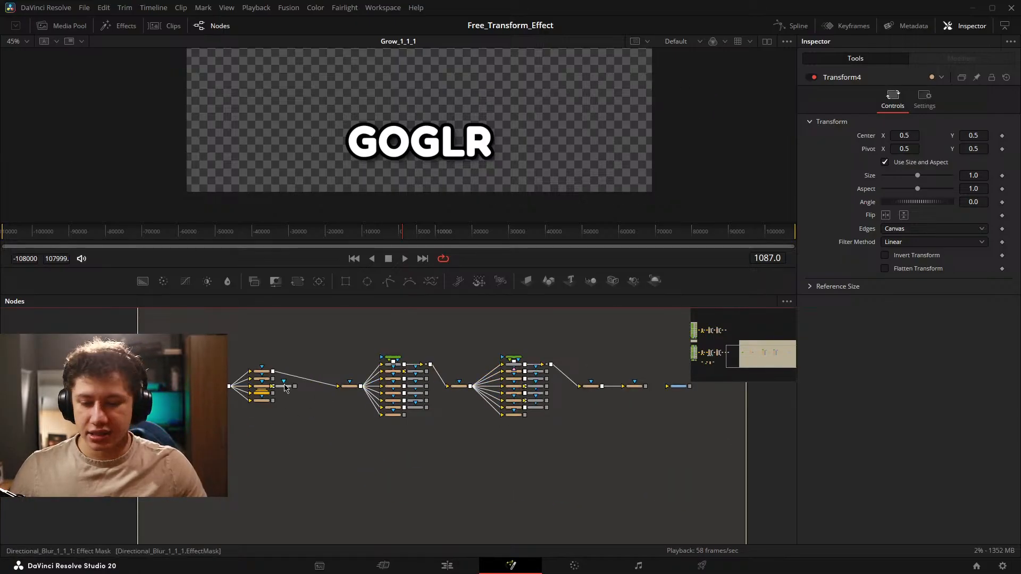
pyautogui.scroll(2, 284, 388)
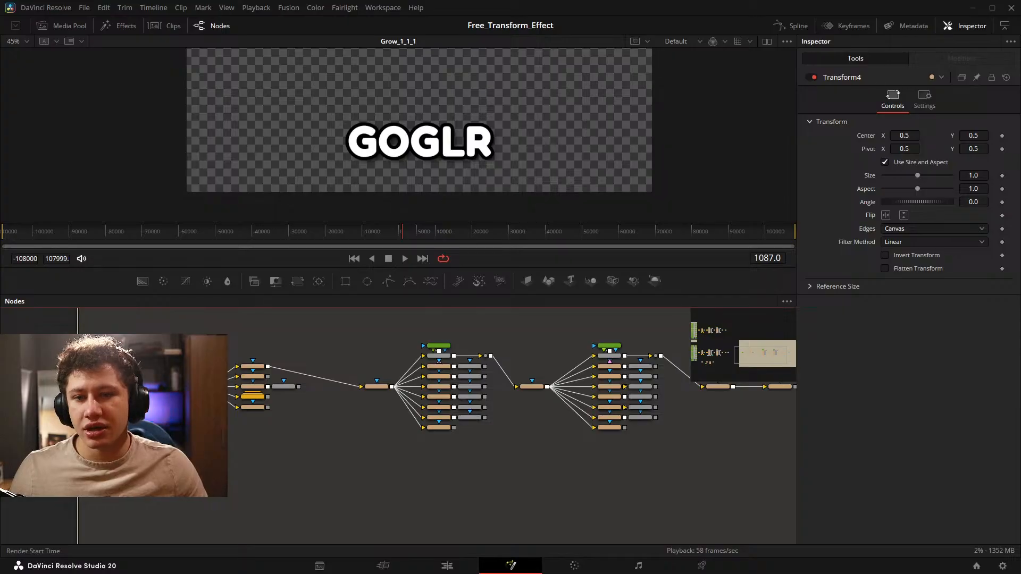
pyautogui.scroll(2, 322, 428)
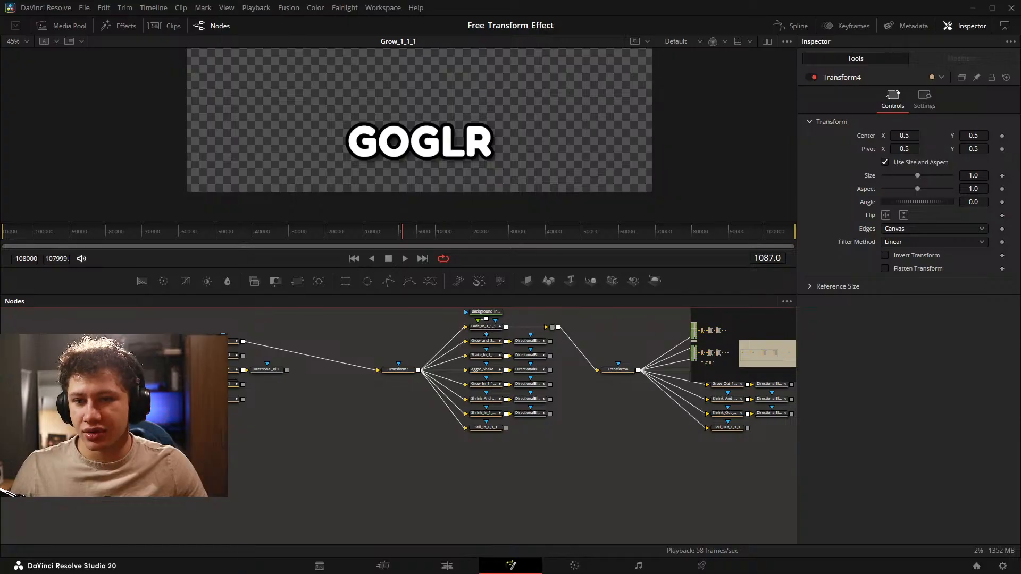
pyautogui.moveTo(327, 418); pyautogui.dragTo(414, 442)
pyautogui.moveTo(418, 403); pyautogui.dragTo(238, 412)
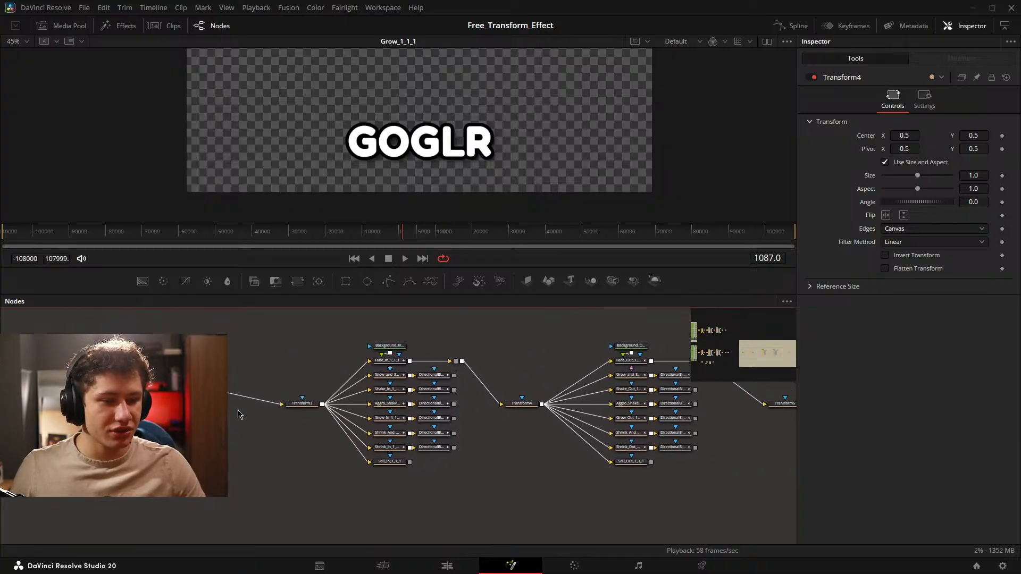
pyautogui.moveTo(503, 418); pyautogui.dragTo(353, 428)
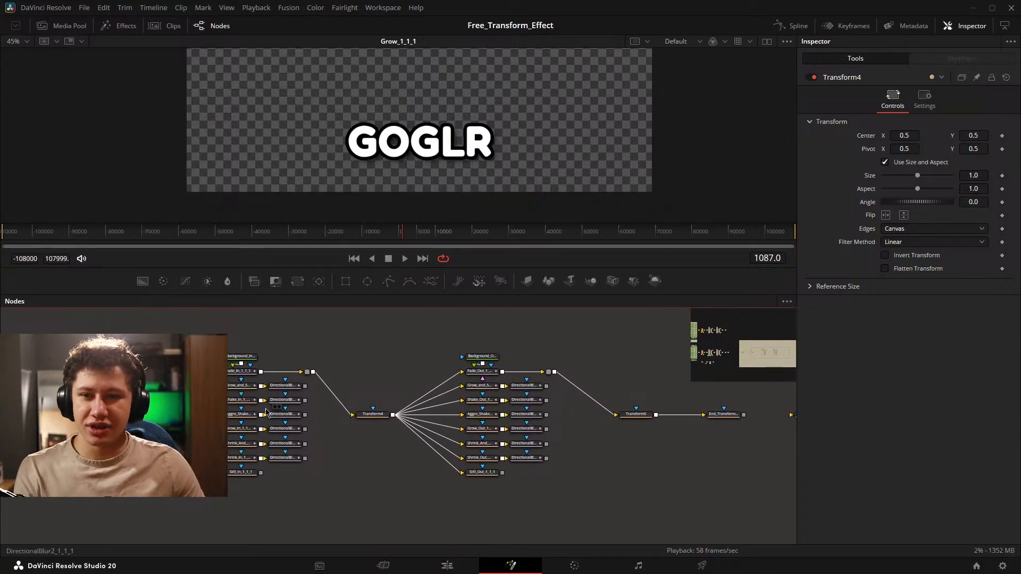
pyautogui.moveTo(148, 367); pyautogui.dragTo(404, 366)
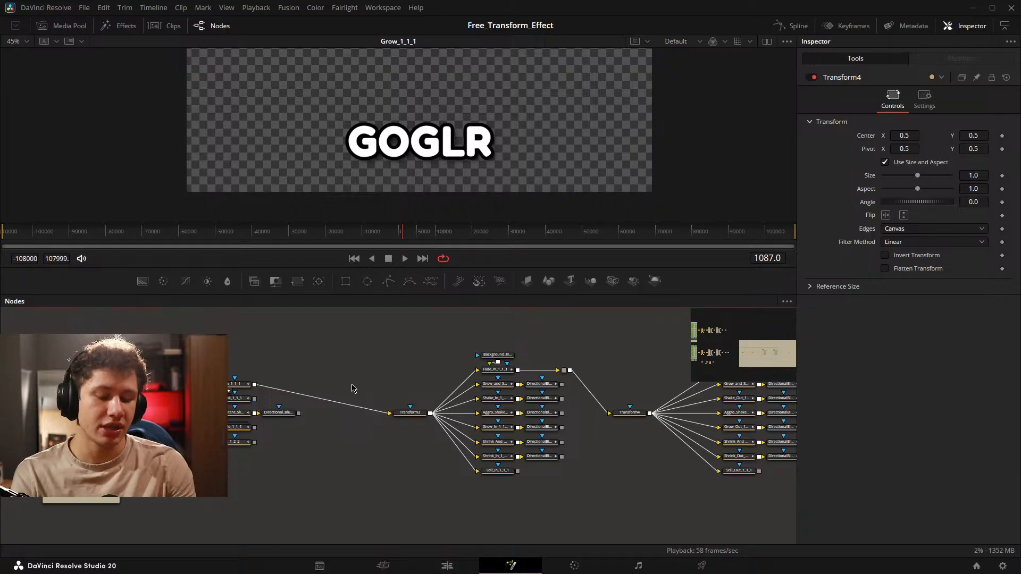
pyautogui.moveTo(289, 370); pyautogui.dragTo(359, 374)
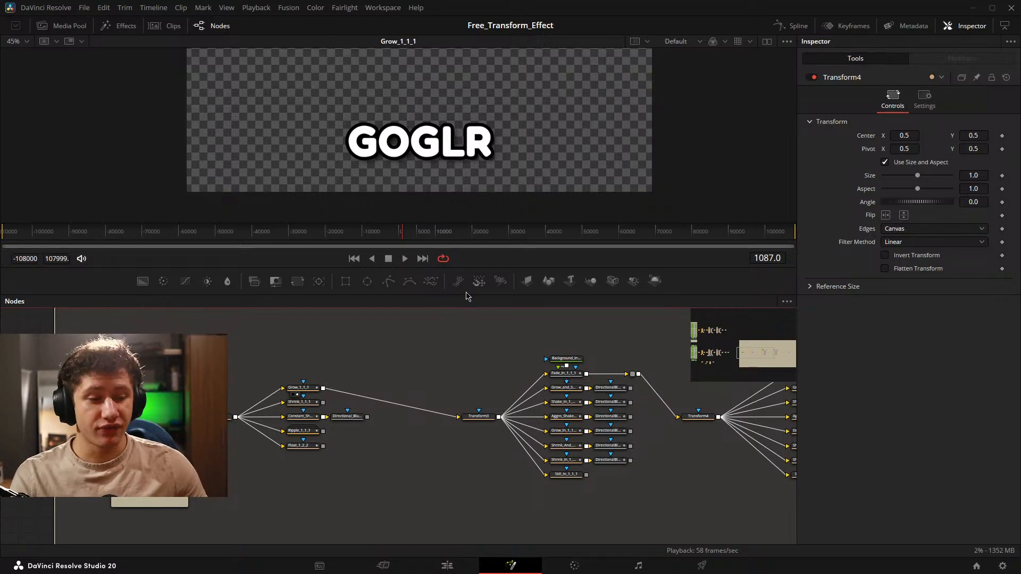
pyautogui.moveTo(399, 382); pyautogui.dragTo(433, 384)
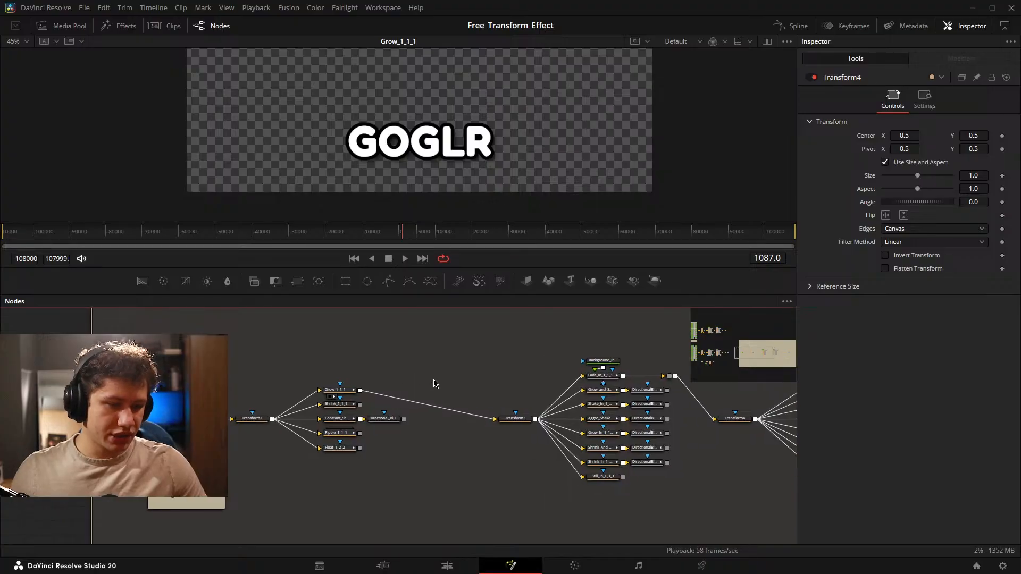
pyautogui.scroll(5, 432, 385)
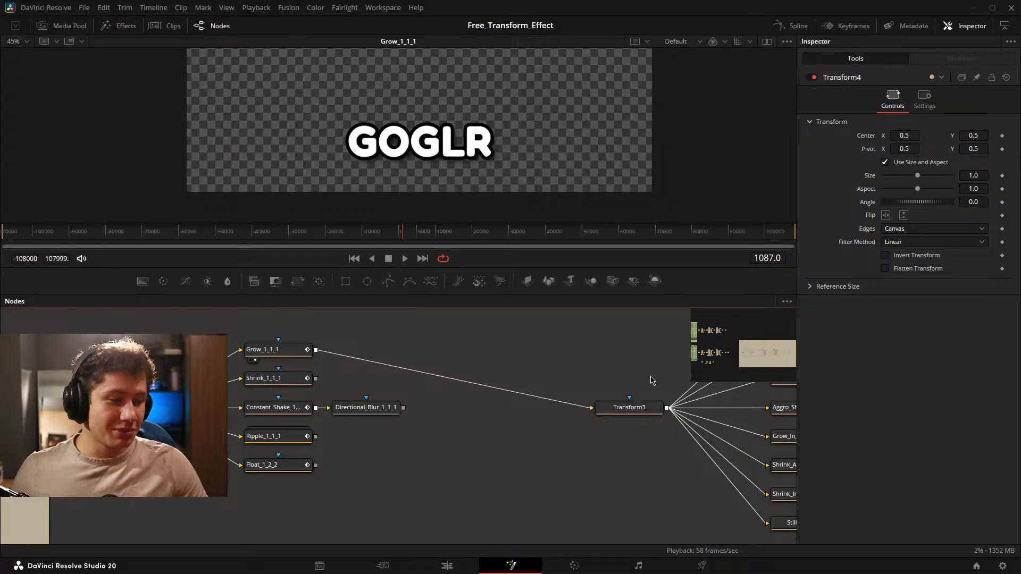
pyautogui.scroll(-6, 651, 380)
pyautogui.scroll(-10, 534, 415)
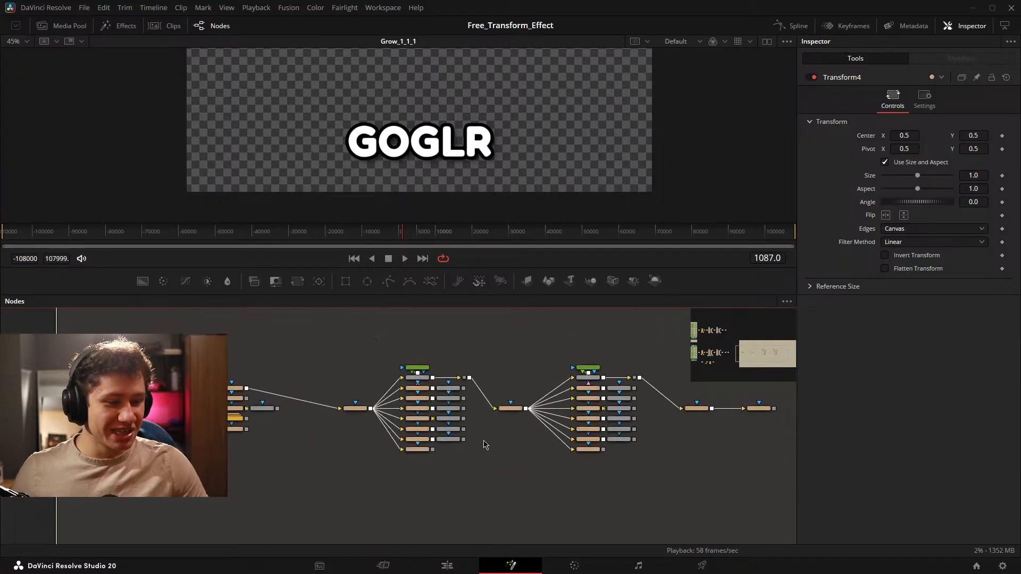
pyautogui.scroll(6, 591, 422)
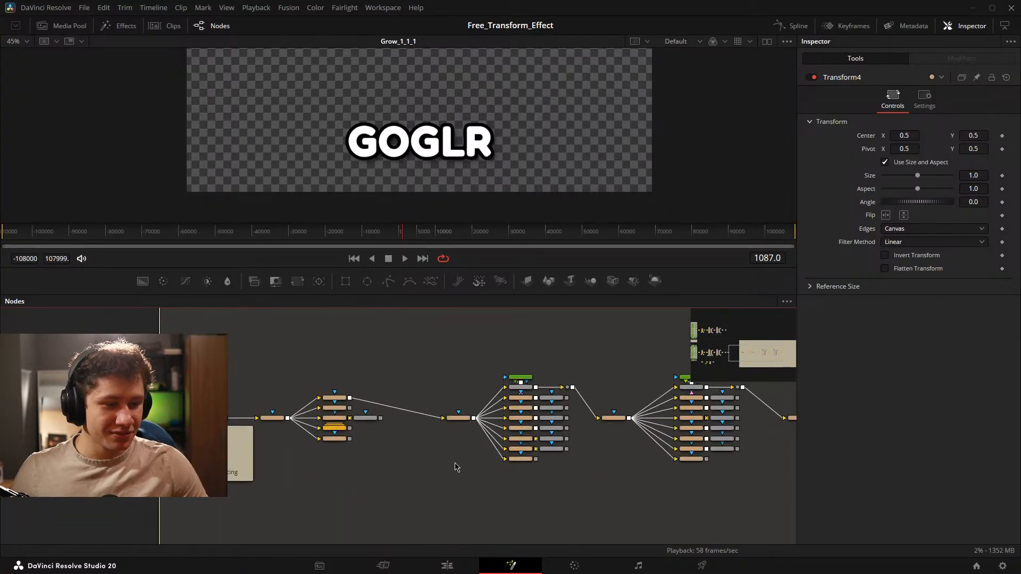
# Review the playground's mid animation group between Transform2 and Transform3.
pyautogui.scroll(3, 298, 443)
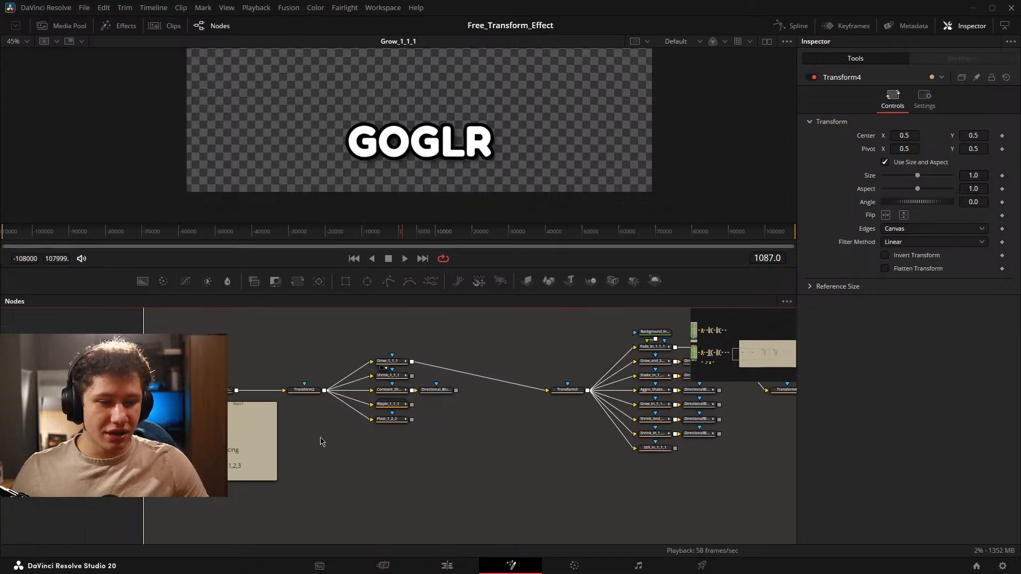
pyautogui.scroll(-3, 334, 424)
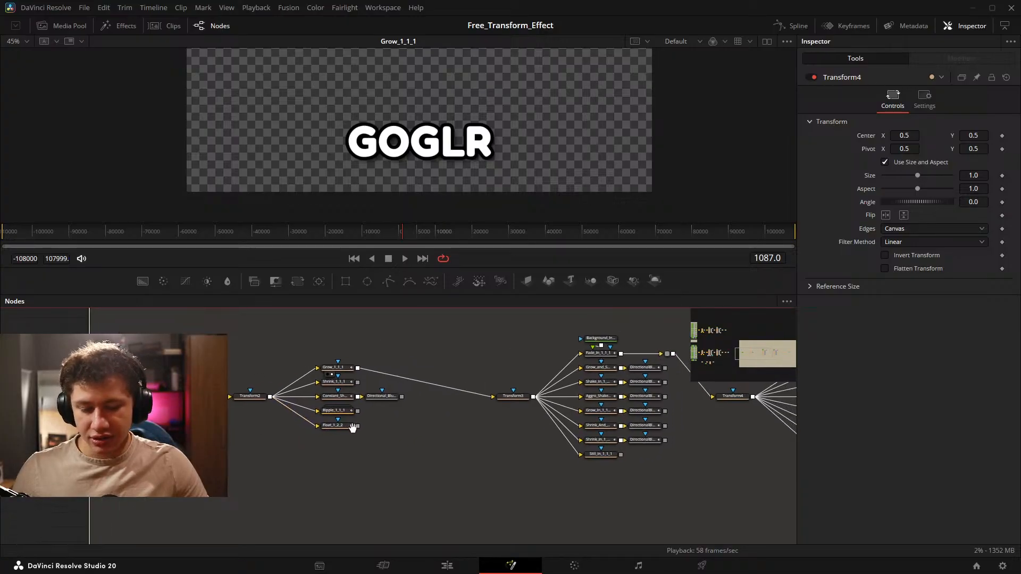
pyautogui.scroll(3, 420, 380)
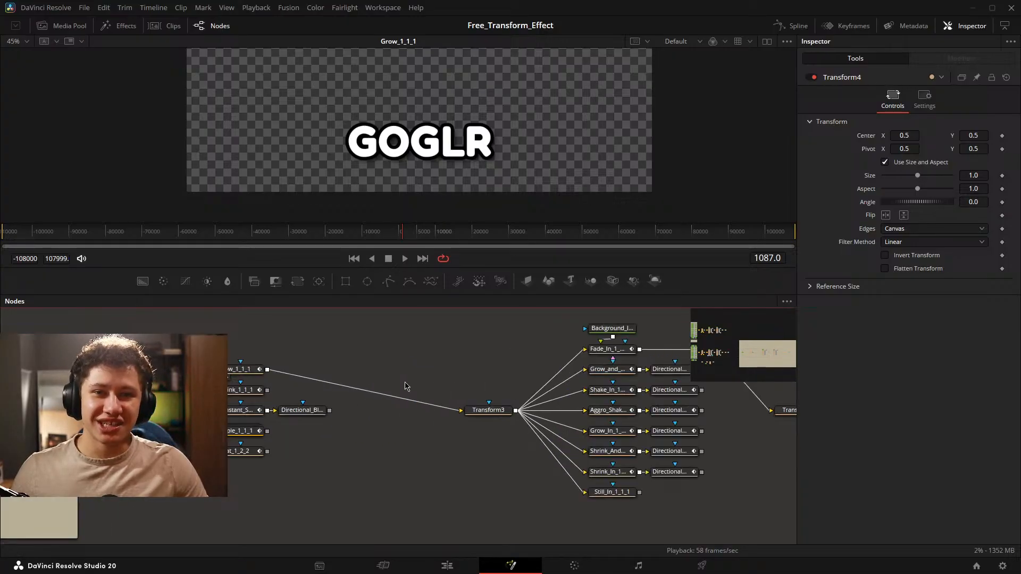
pyautogui.moveTo(426, 370); pyautogui.dragTo(501, 406)
pyautogui.moveTo(475, 398); pyautogui.dragTo(472, 398)
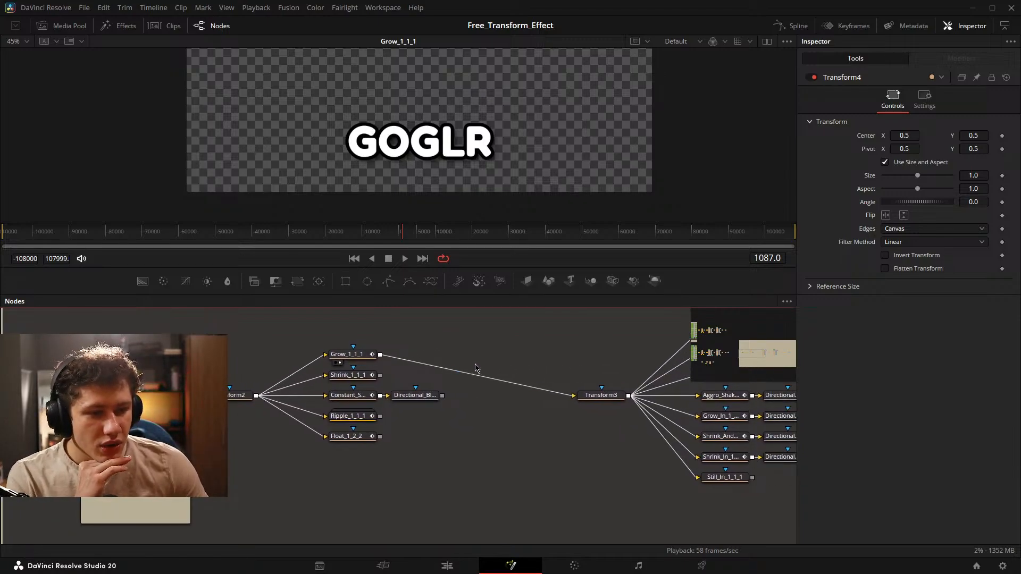
pyautogui.moveTo(470, 364); pyautogui.dragTo(442, 357)
pyautogui.moveTo(235, 352); pyautogui.dragTo(478, 476)
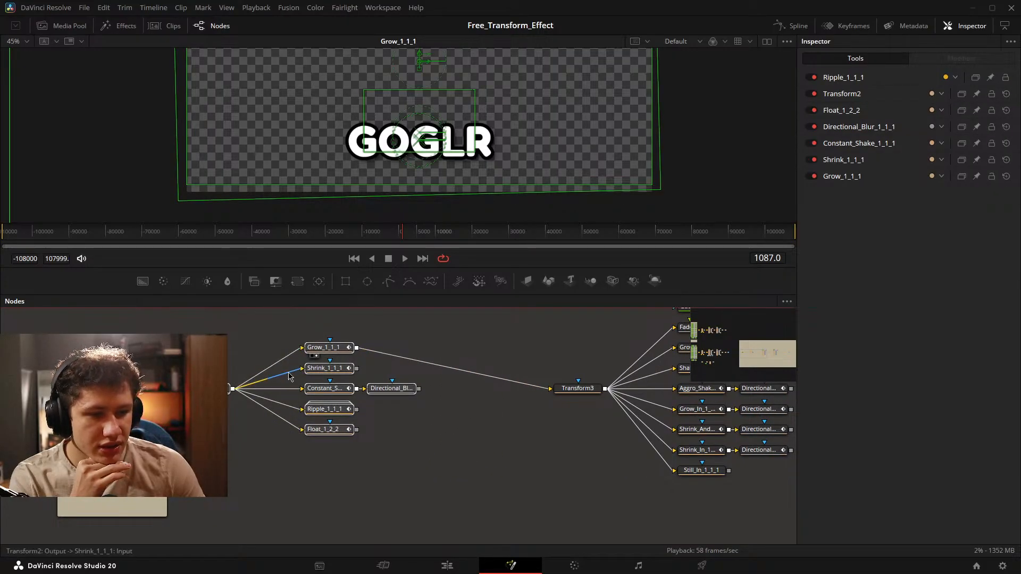
pyautogui.moveTo(292, 356); pyautogui.dragTo(291, 432)
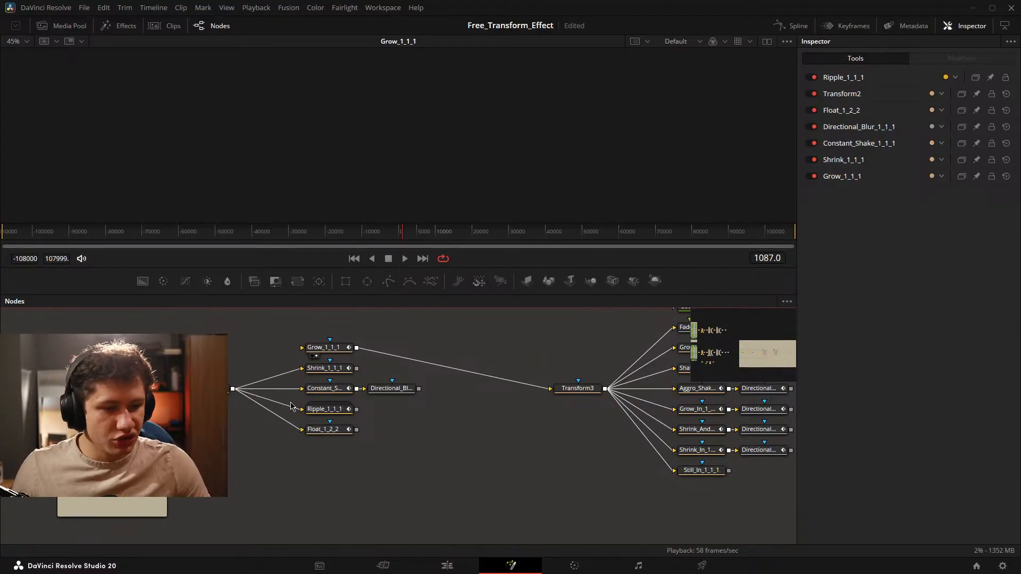
pyautogui.hotkey('ctrl', 'z')
# Play the timeline while viewing the playground's Grow, Shrink and Constant_Shake mid animations, including the shake's directional blur node.
pyautogui.moveTo(391, 403); pyautogui.dragTo(439, 438)
pyautogui.click(408, 235)
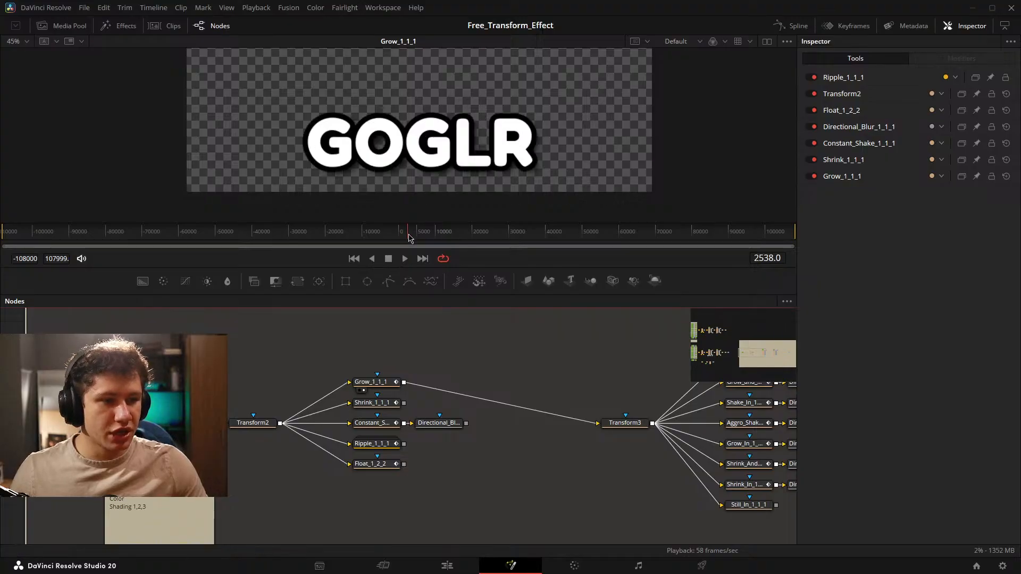
pyautogui.moveTo(408, 234); pyautogui.dragTo(402, 234)
pyautogui.press('space')
pyautogui.moveTo(381, 404); pyautogui.dragTo(388, 154)
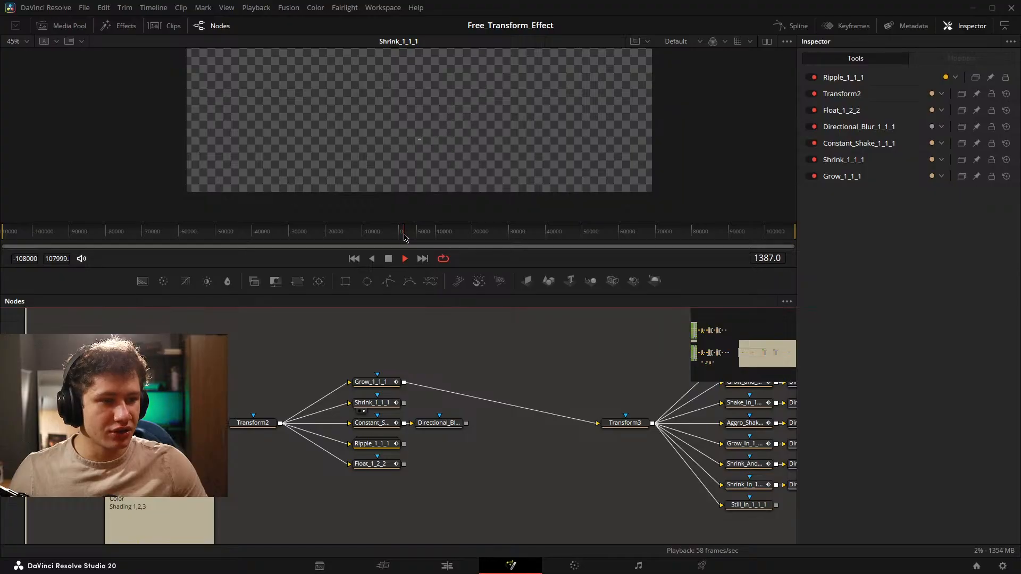
pyautogui.moveTo(373, 423); pyautogui.dragTo(391, 172)
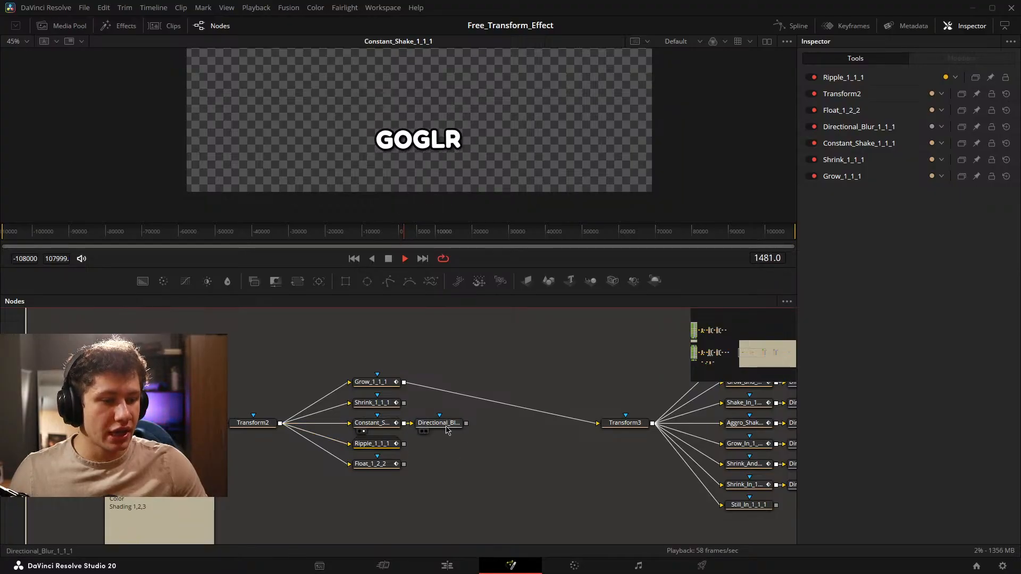
pyautogui.moveTo(446, 430); pyautogui.dragTo(424, 163)
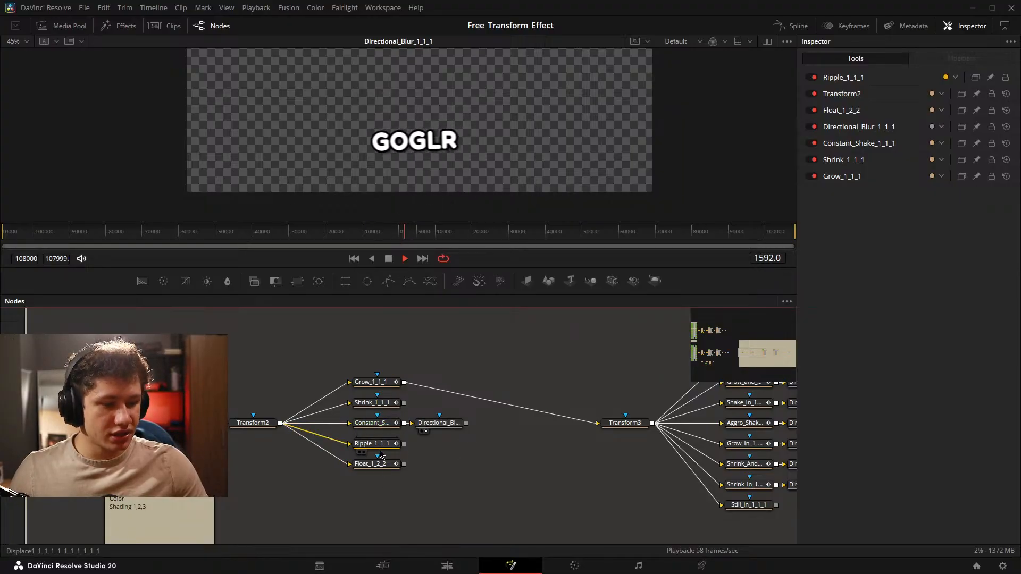
# Preview the Ripple_1_1_1 and Float_1_2_2 mid animations in the viewer, inspect the text up close and fit the view.
pyautogui.moveTo(372, 444); pyautogui.dragTo(590, 174)
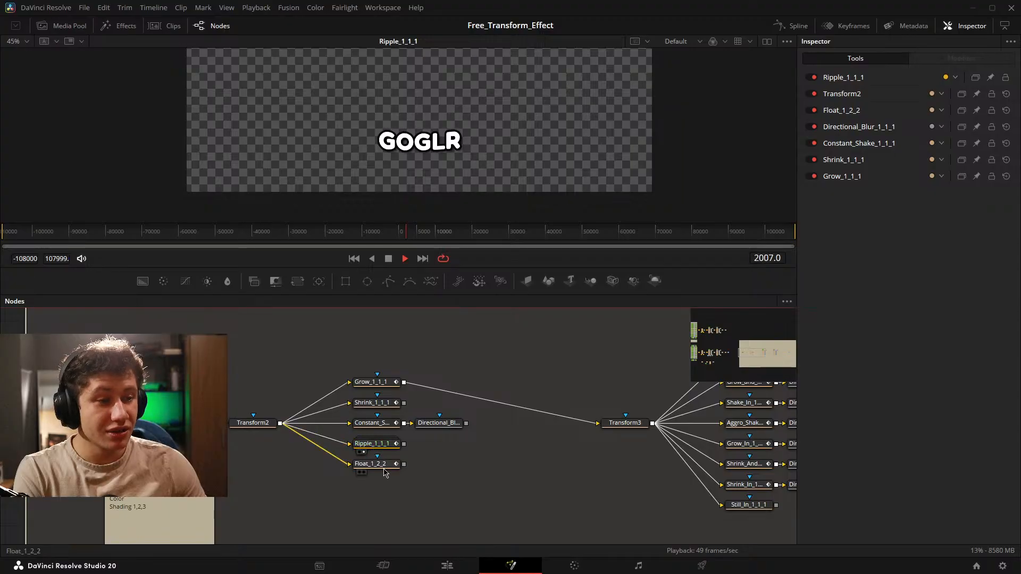
pyautogui.moveTo(382, 465); pyautogui.dragTo(333, 178)
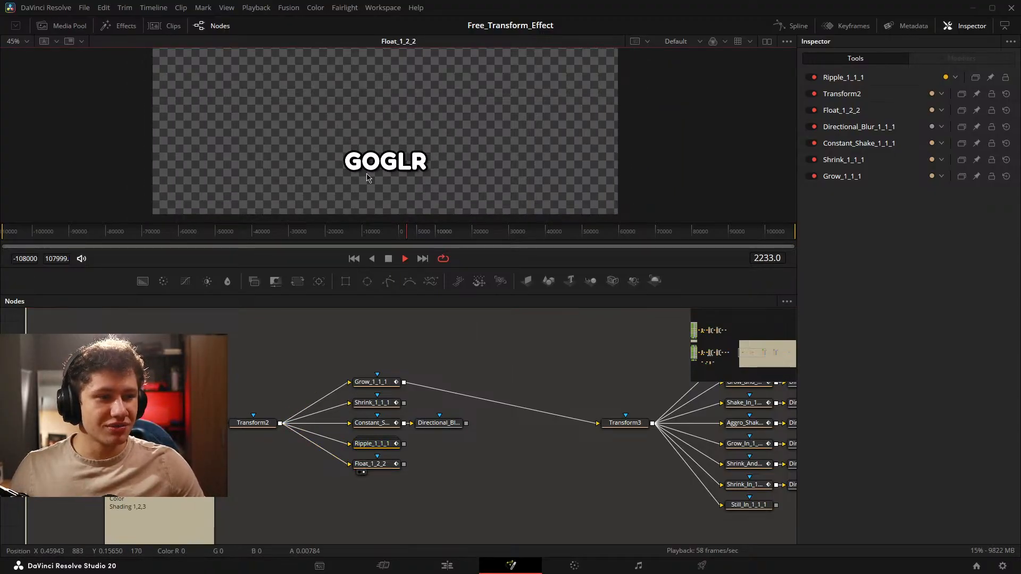
pyautogui.scroll(5, 362, 179)
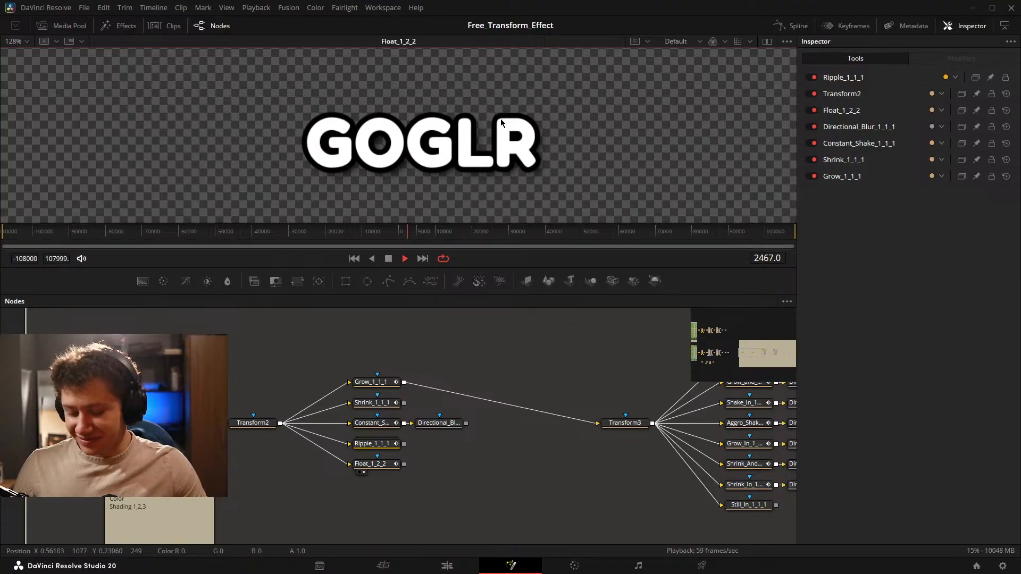
pyautogui.hotkey('ctrl', 'f')
# Disconnect all five mid animation nodes from Transform2 and disconnect Grow_1_1_1 from Transform3.
pyautogui.click(493, 341)
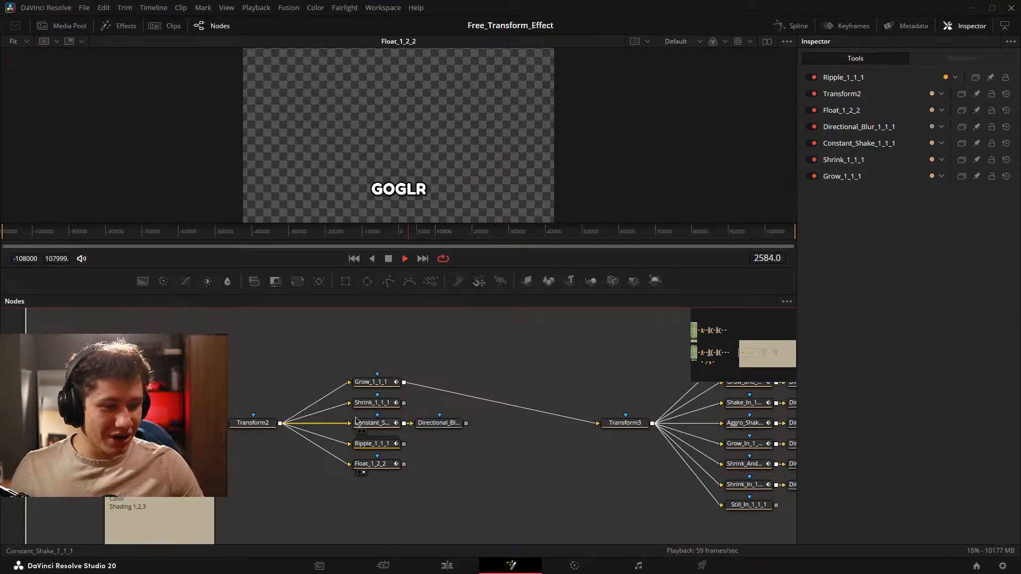
pyautogui.click(336, 390)
pyautogui.click(335, 406)
pyautogui.click(337, 423)
pyautogui.click(340, 442)
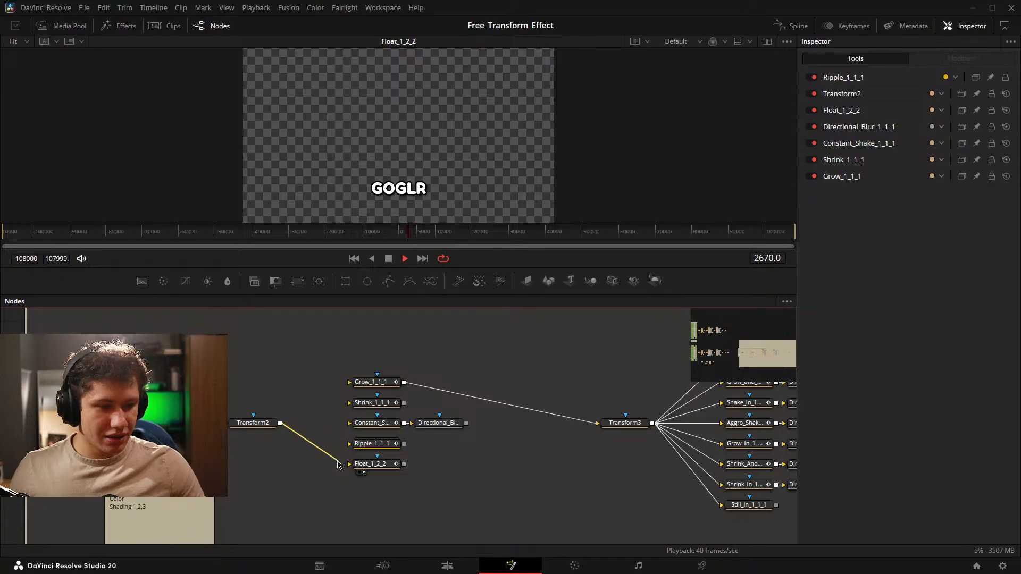
pyautogui.click(340, 459)
pyautogui.moveTo(511, 467); pyautogui.dragTo(438, 458)
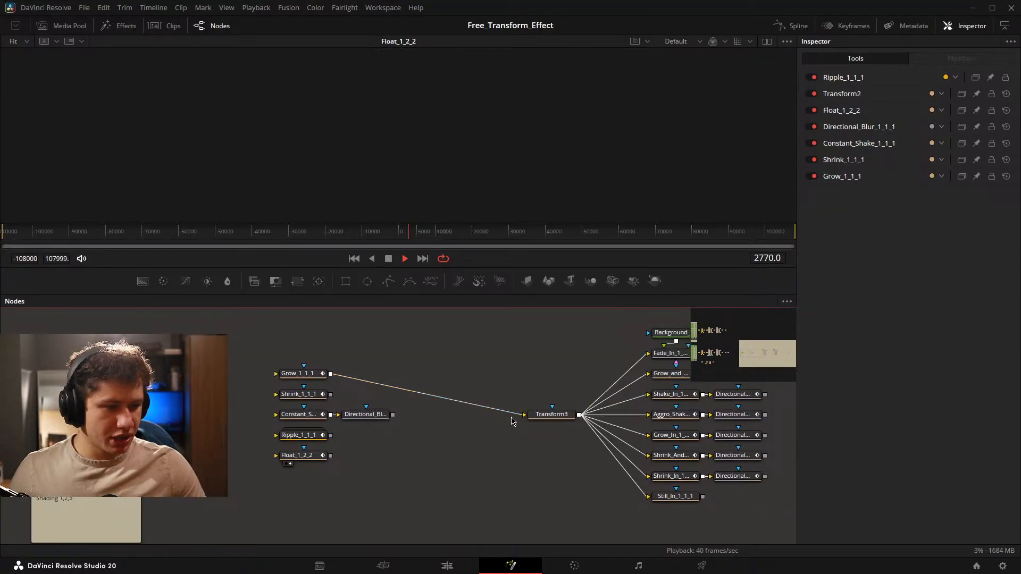
pyautogui.moveTo(336, 384)
pyautogui.mouseDown()
pyautogui.moveTo(381, 376)
pyautogui.moveTo(340, 378)
pyautogui.mouseUp()
# Delete the Transform3 node in front of the playground's in animation group.
pyautogui.moveTo(439, 382); pyautogui.dragTo(275, 368)
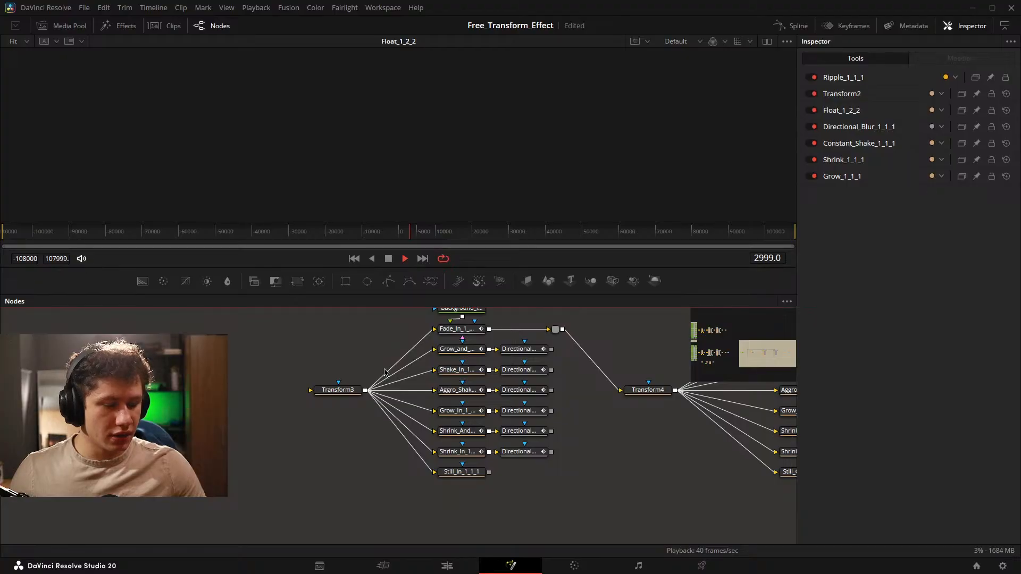
pyautogui.moveTo(384, 372); pyautogui.dragTo(356, 383)
pyautogui.moveTo(245, 358); pyautogui.dragTo(380, 480)
pyautogui.press('Delete')
# Delete the Transform4 node and the pipe router between the in and out animation groups.
pyautogui.moveTo(559, 452); pyautogui.dragTo(358, 452)
pyautogui.moveTo(400, 352); pyautogui.dragTo(449, 436)
pyautogui.press('Delete')
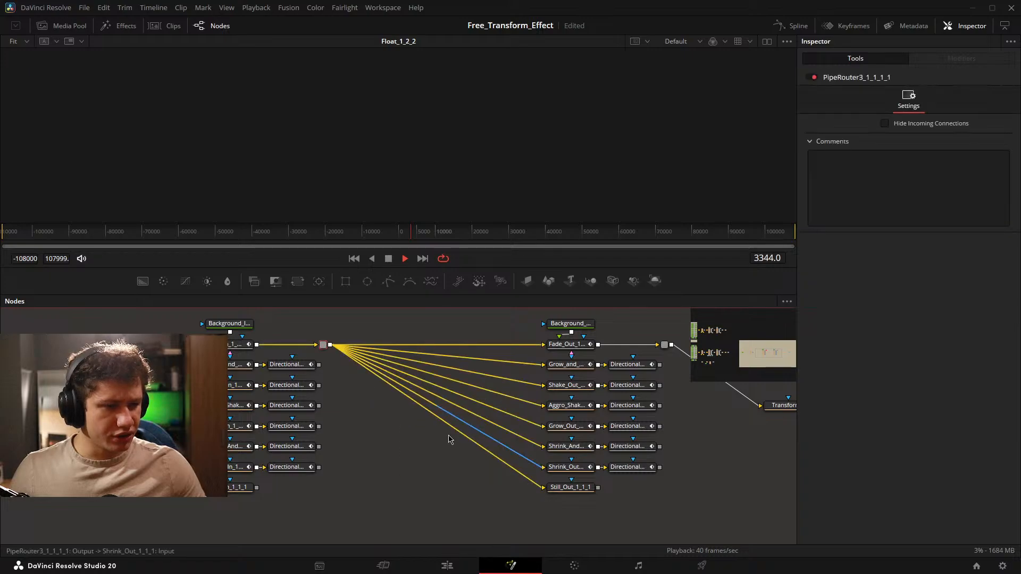
pyautogui.moveTo(439, 391); pyautogui.dragTo(234, 421)
pyautogui.moveTo(126, 362); pyautogui.dragTo(386, 429)
pyautogui.press('Delete')
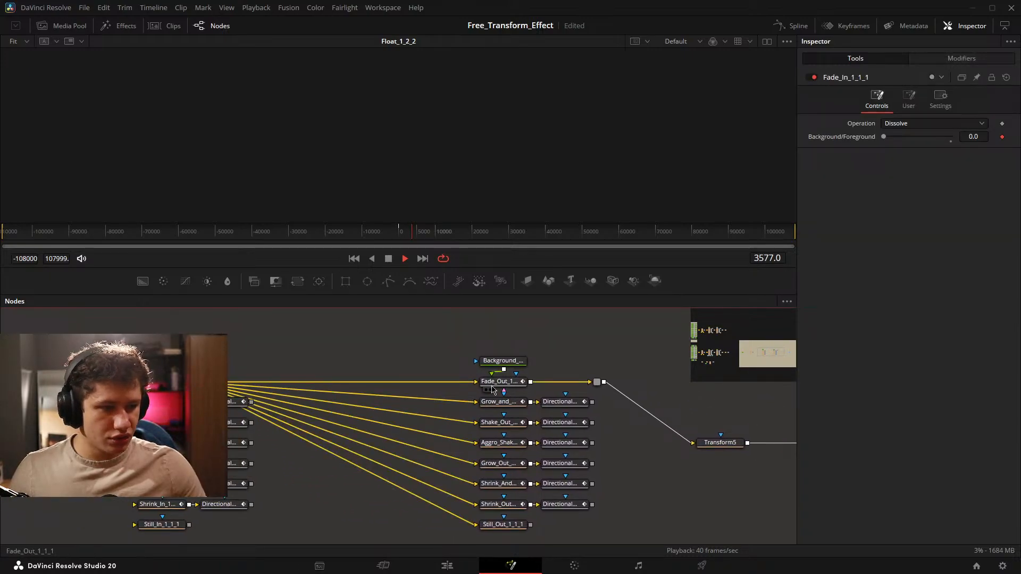
# Disconnect Fade_In_1_1_1 from all of the playground's out animation nodes.
pyautogui.click(463, 382)
pyautogui.click(463, 401)
pyautogui.click(462, 424)
pyautogui.click(463, 420)
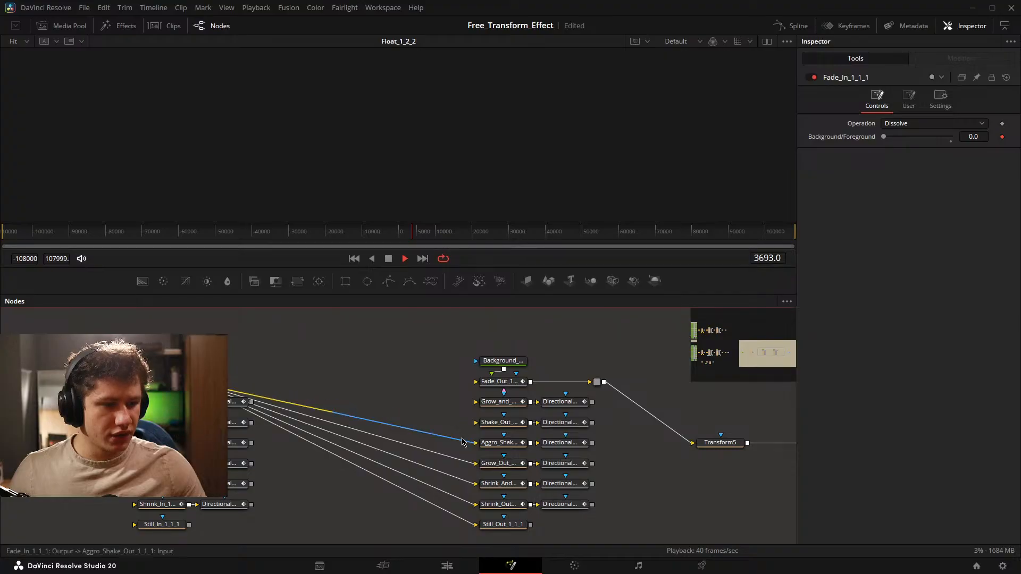
pyautogui.click(462, 442)
pyautogui.click(462, 461)
pyautogui.click(462, 480)
pyautogui.click(460, 500)
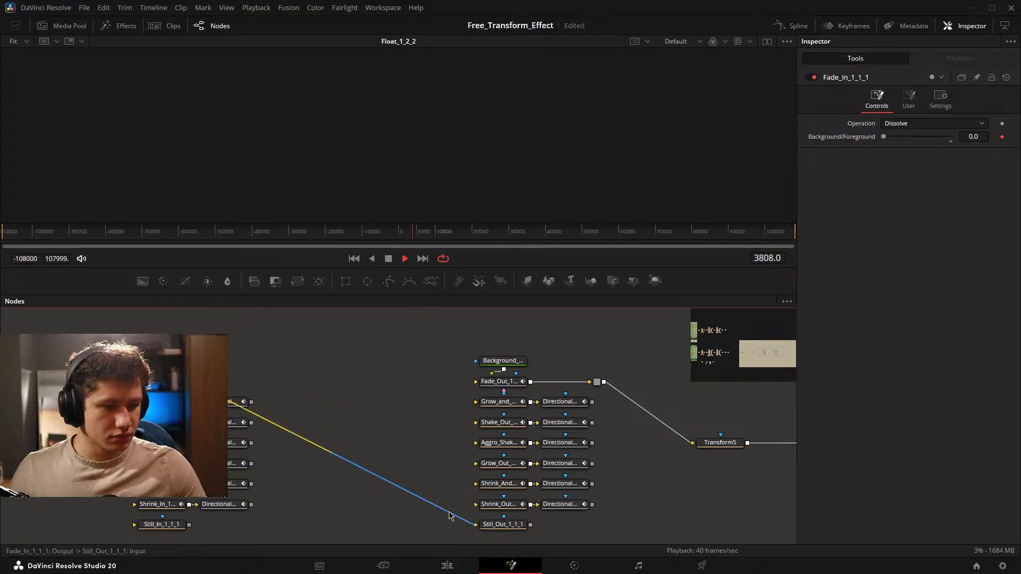
pyautogui.click(427, 502)
# Delete the pipe router and Transform5 after the out group, and disconnect Fade_Out_1_1_1 from the end transform.
pyautogui.moveTo(647, 445); pyautogui.dragTo(397, 430)
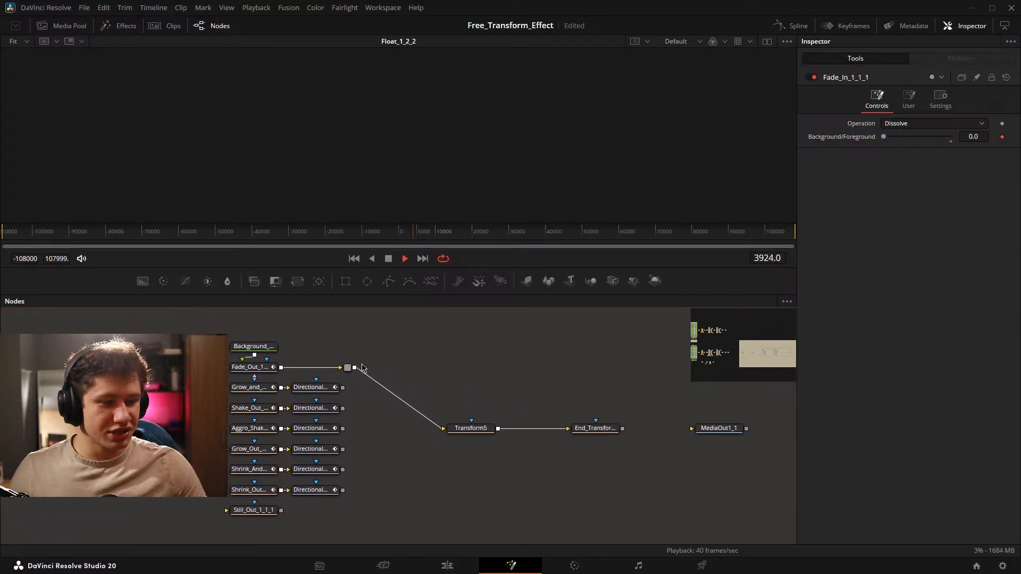
pyautogui.click(348, 368)
pyautogui.press('Delete')
pyautogui.click(469, 427)
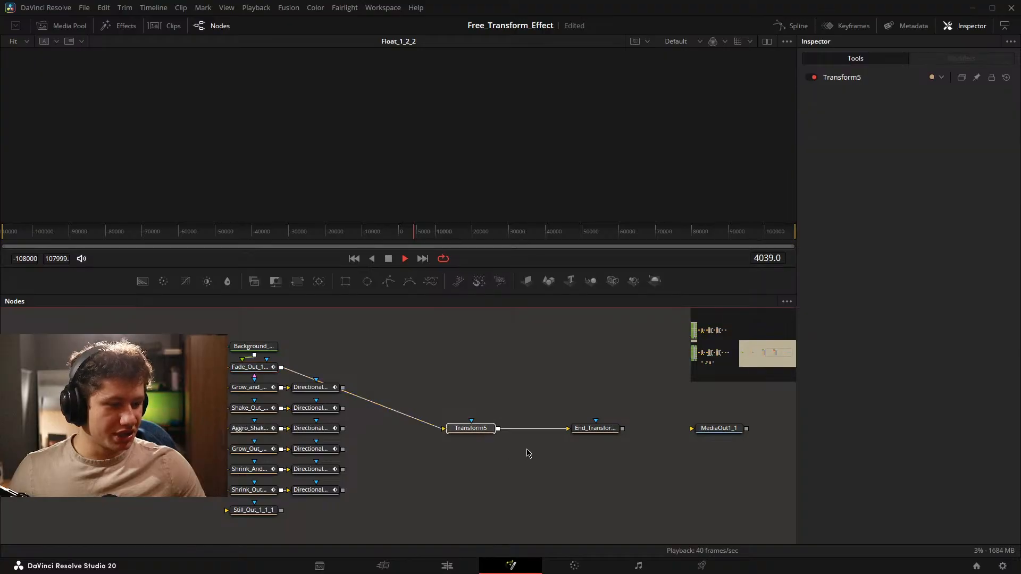
pyautogui.moveTo(526, 449); pyautogui.dragTo(428, 428)
pyautogui.press('Delete')
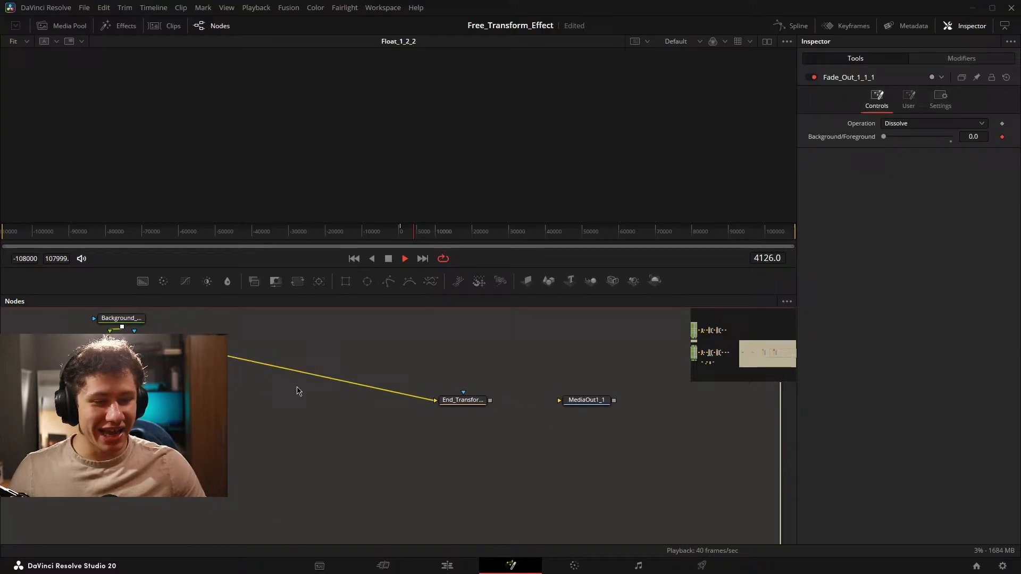
pyautogui.click(419, 398)
# Move the whole mid animation group, including its directional blur node, closer to the in animation group.
pyautogui.moveTo(371, 388); pyautogui.dragTo(788, 386)
pyautogui.scroll(-2, 322, 380)
pyautogui.moveTo(231, 375); pyautogui.dragTo(532, 373)
pyautogui.moveTo(228, 335); pyautogui.dragTo(367, 450)
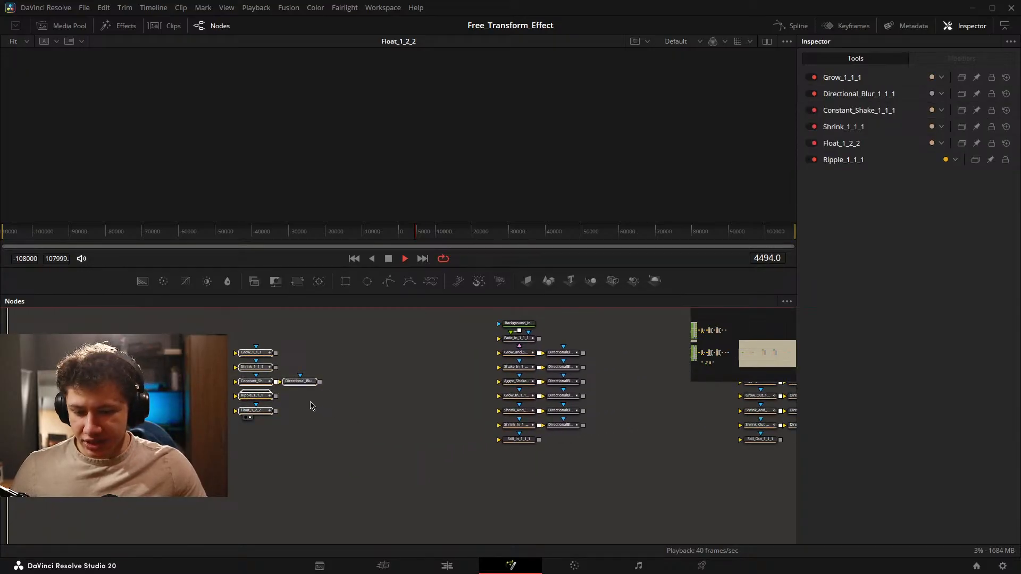
pyautogui.moveTo(303, 382); pyautogui.dragTo(452, 391)
# Move the out animation group closer to the in group, and select the end transform and MediaOut1_1 nodes.
pyautogui.moveTo(600, 410)
pyautogui.mouseDown()
pyautogui.moveTo(348, 410)
pyautogui.moveTo(254, 447)
pyautogui.mouseUp()
pyautogui.moveTo(322, 336); pyautogui.dragTo(484, 509)
pyautogui.moveTo(466, 390); pyautogui.dragTo(400, 390)
pyautogui.moveTo(579, 390); pyautogui.dragTo(482, 414)
pyautogui.moveTo(301, 390); pyautogui.dragTo(641, 354)
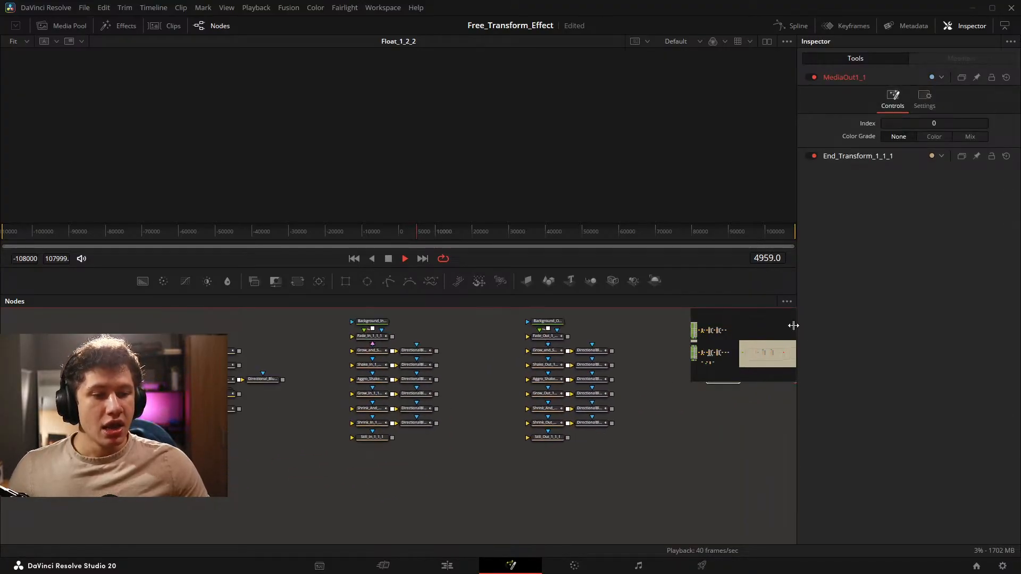
# Go to the full template tree, view its MediaOut1 output and bring playback back near frame 0.
pyautogui.scroll(-3, 425, 385)
pyautogui.moveTo(307, 384); pyautogui.dragTo(688, 391)
pyautogui.moveTo(391, 443); pyautogui.dragTo(798, 470)
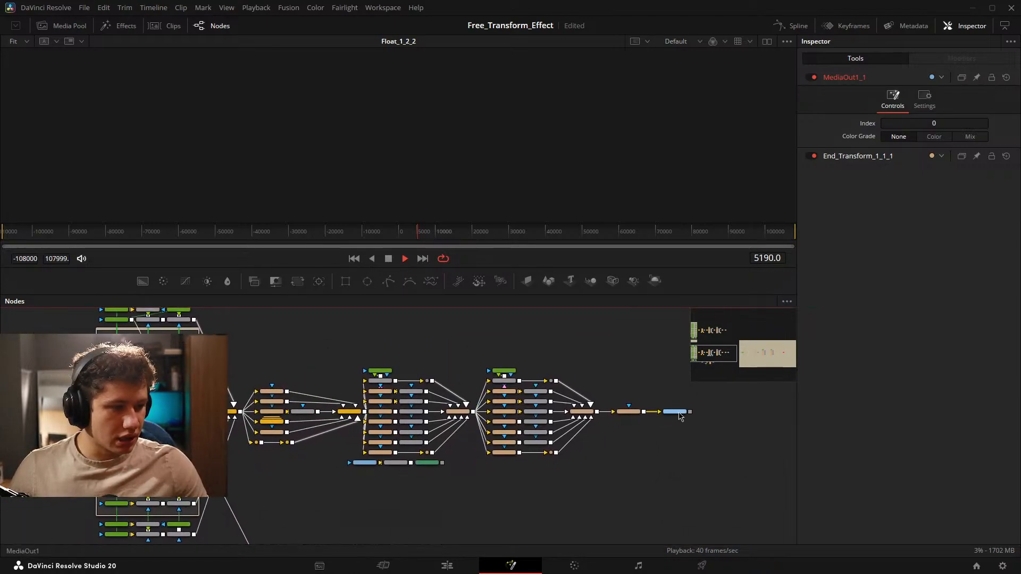
pyautogui.press('1')
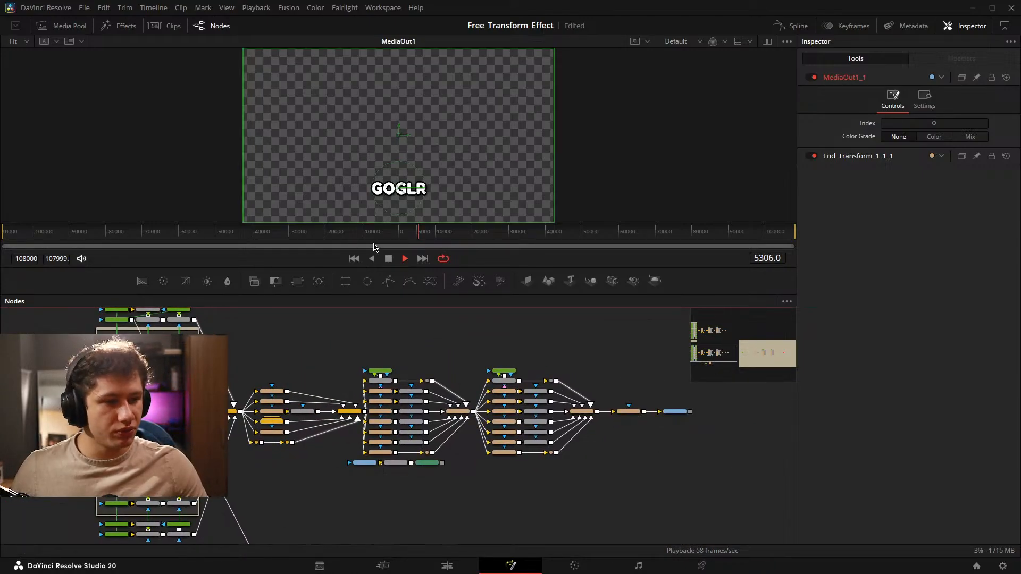
pyautogui.scroll(4, 408, 236)
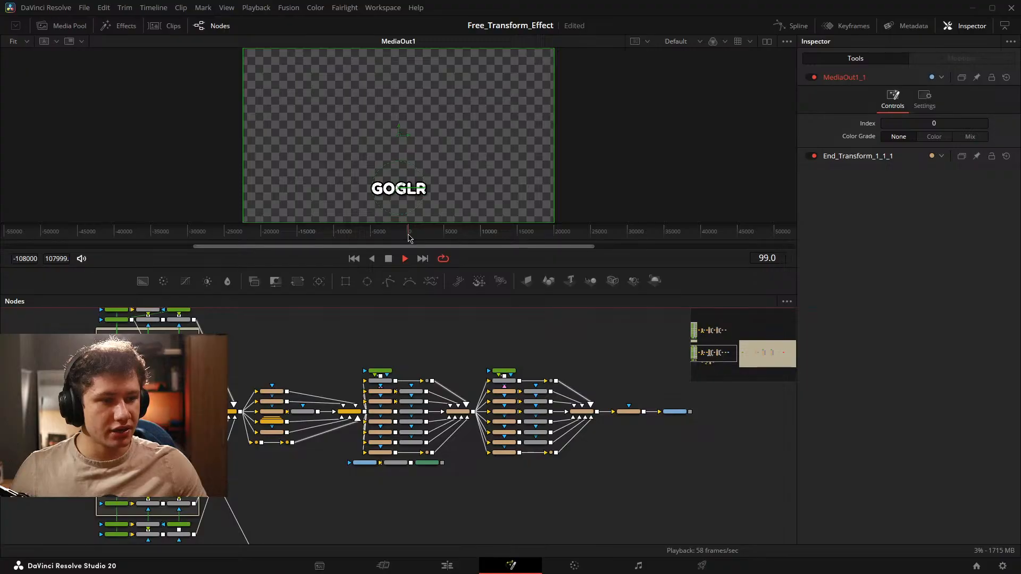
# View the Grow_1_1 node from the full template's mid animation group in the viewer.
pyautogui.scroll(3, 321, 389)
pyautogui.moveTo(211, 437); pyautogui.dragTo(382, 376)
pyautogui.scroll(-1, 437, 360)
pyautogui.press('1')
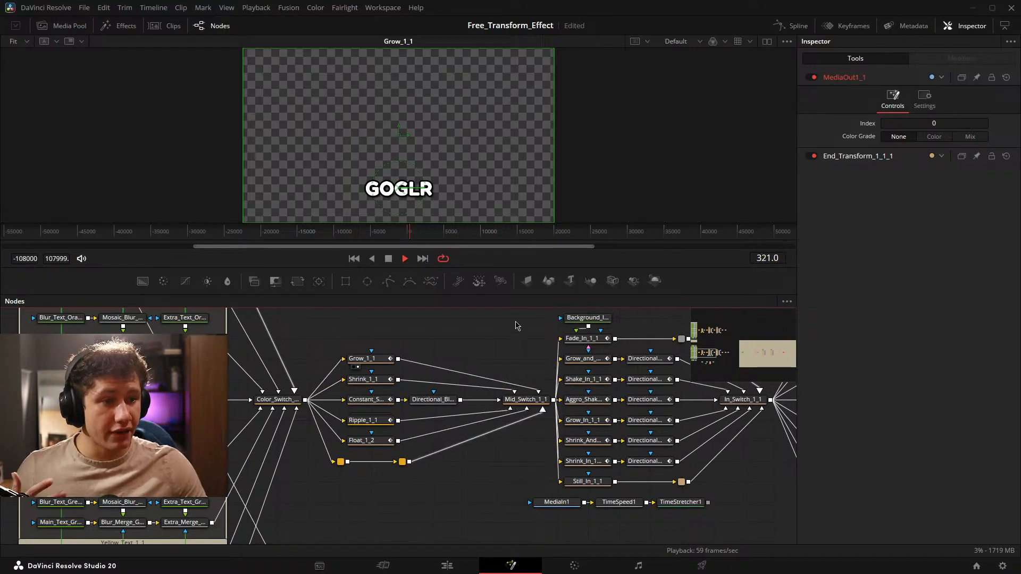
# Examine the full template's in and out animation nodes with their directional blurs, In_Switch_1_1 and Out_Switch_1_1.
pyautogui.moveTo(632, 392); pyautogui.dragTo(406, 391)
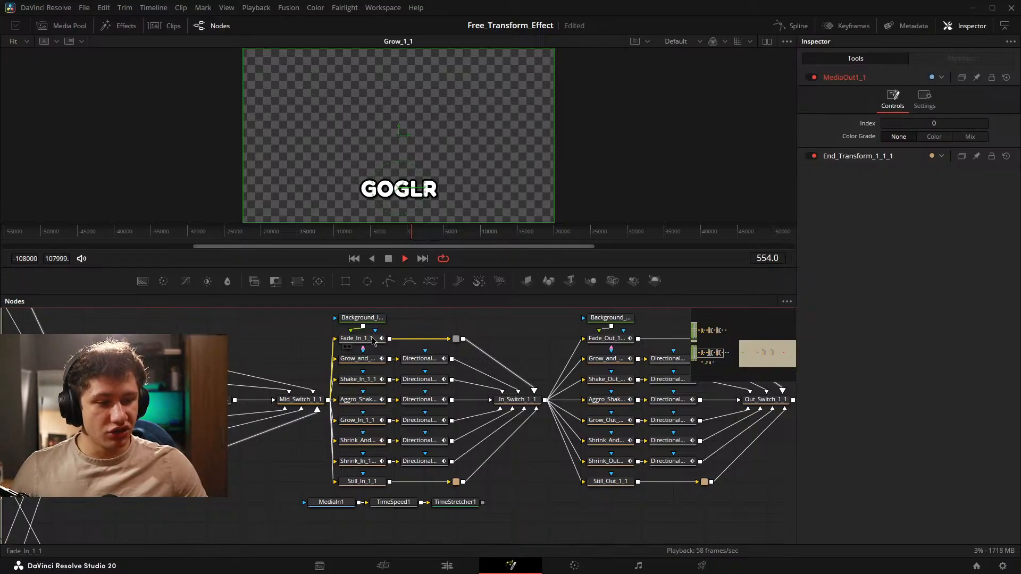
pyautogui.scroll(4, 373, 341)
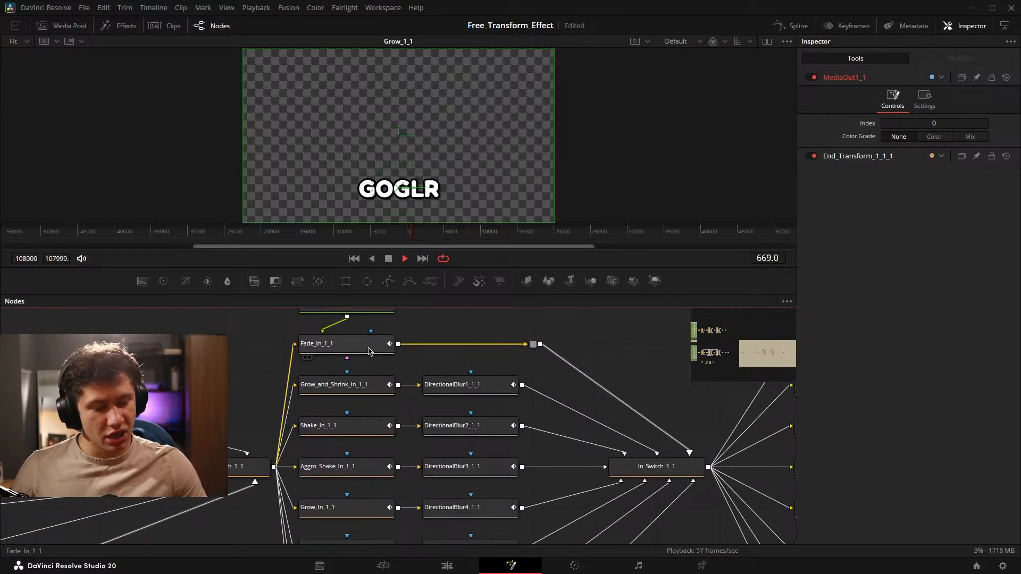
pyautogui.scroll(-3, 364, 388)
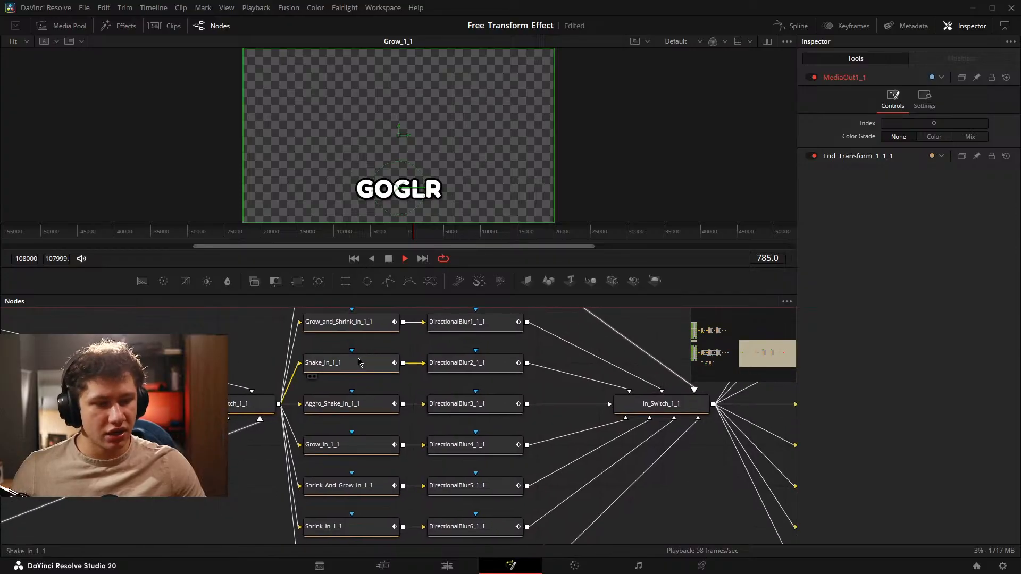
pyautogui.scroll(-10, 359, 362)
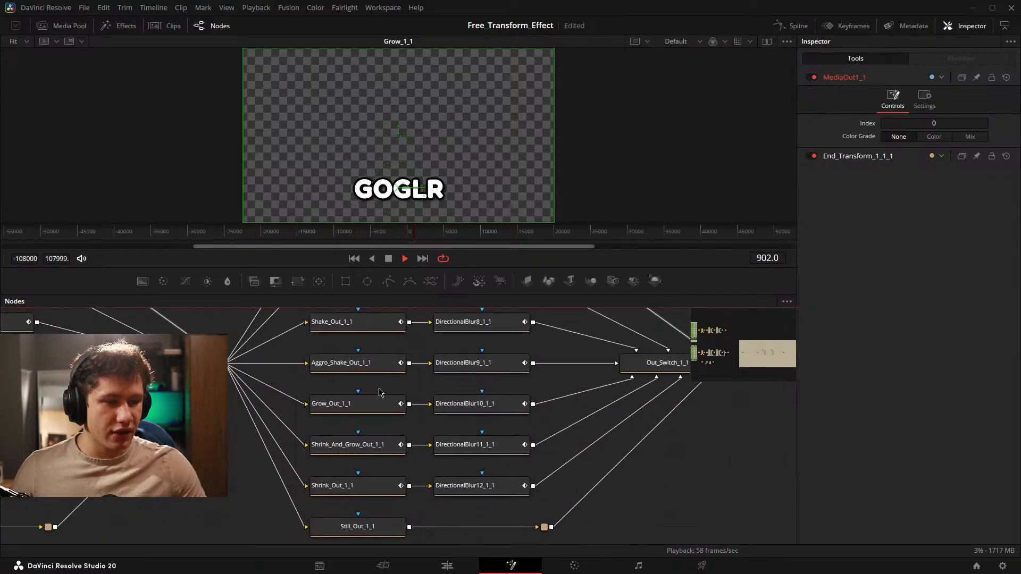
pyautogui.moveTo(379, 388); pyautogui.dragTo(364, 413)
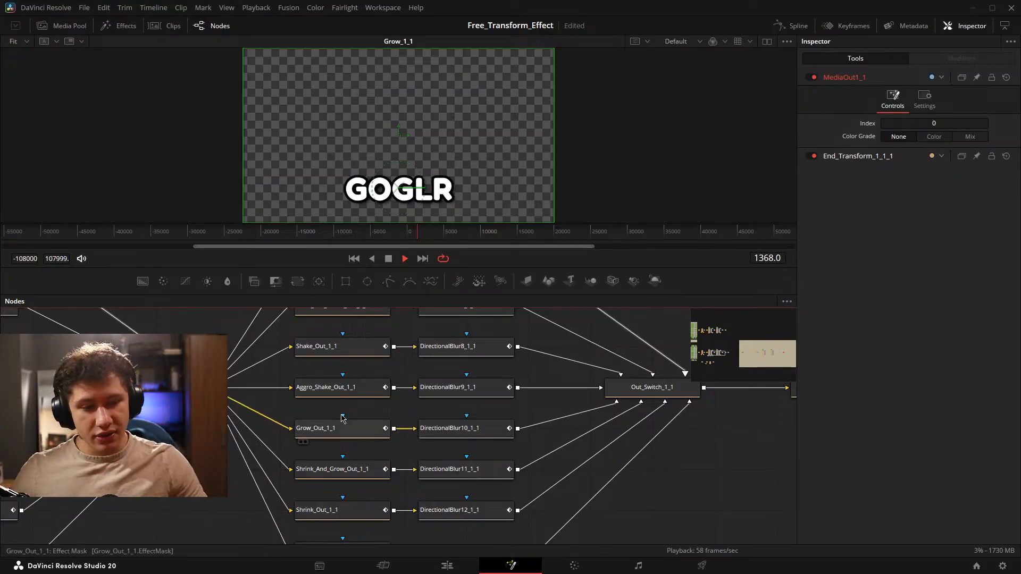
# Examine the full template's chain through its out animations, Out_Switch_1_1, end transform and MediaOut1.
pyautogui.scroll(-3, 361, 420)
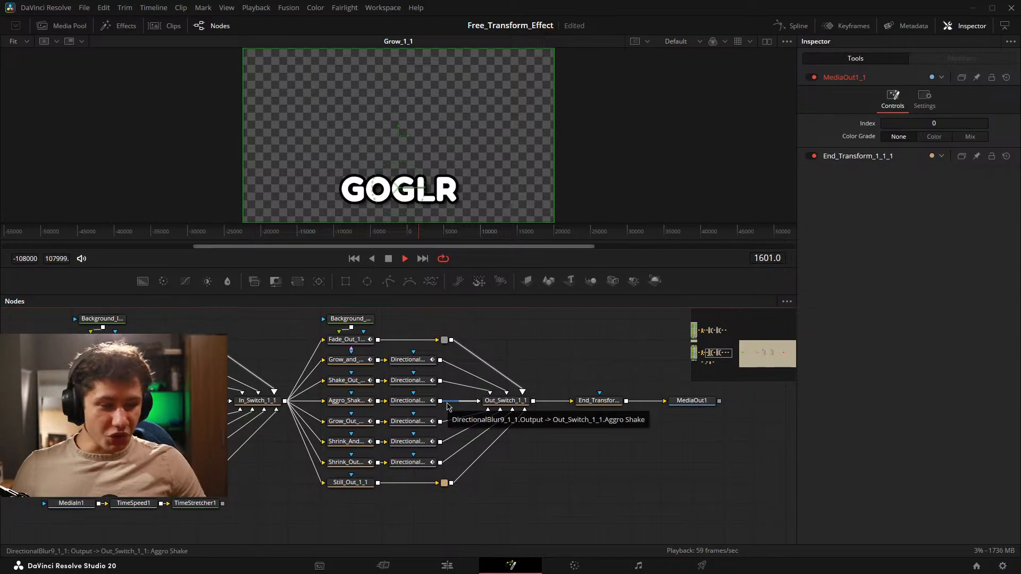
pyautogui.moveTo(106, 473); pyautogui.dragTo(787, 516)
pyautogui.scroll(-6, 435, 398)
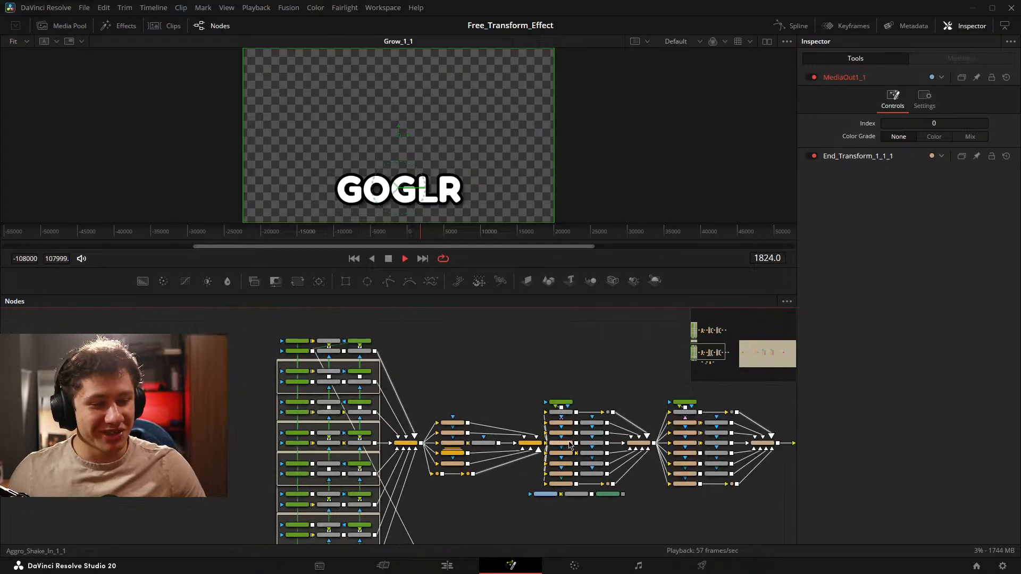
pyautogui.scroll(-2, 434, 397)
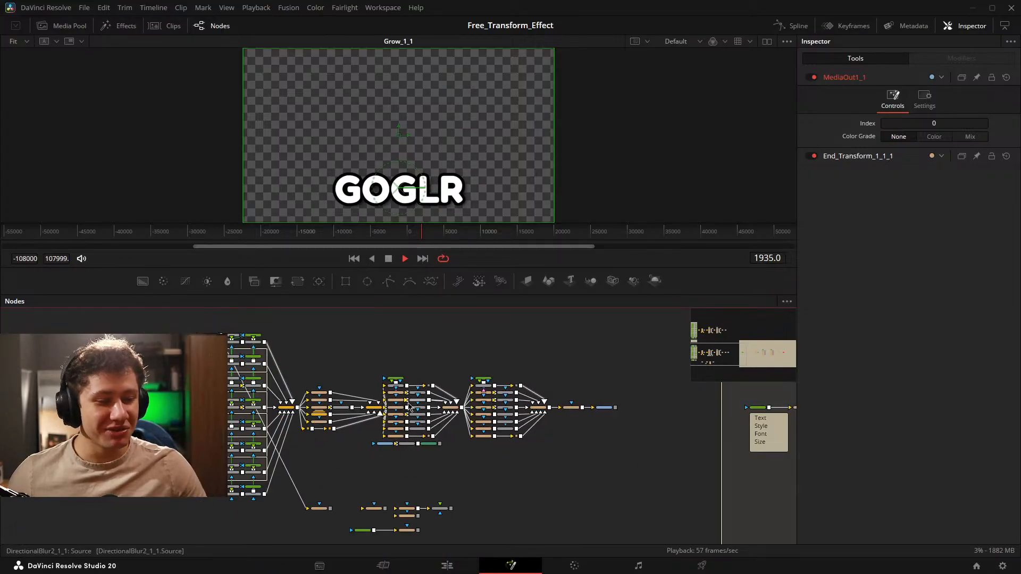
# In the playground tree, move the main text and Transform2 nodes closer to the mid animation group.
pyautogui.scroll(8, 376, 358)
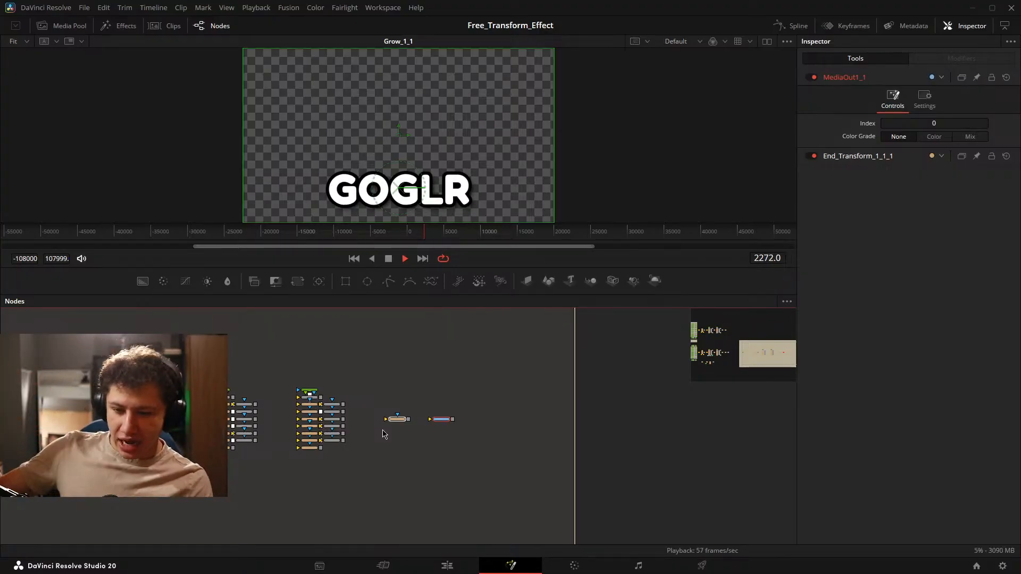
pyautogui.click(273, 457)
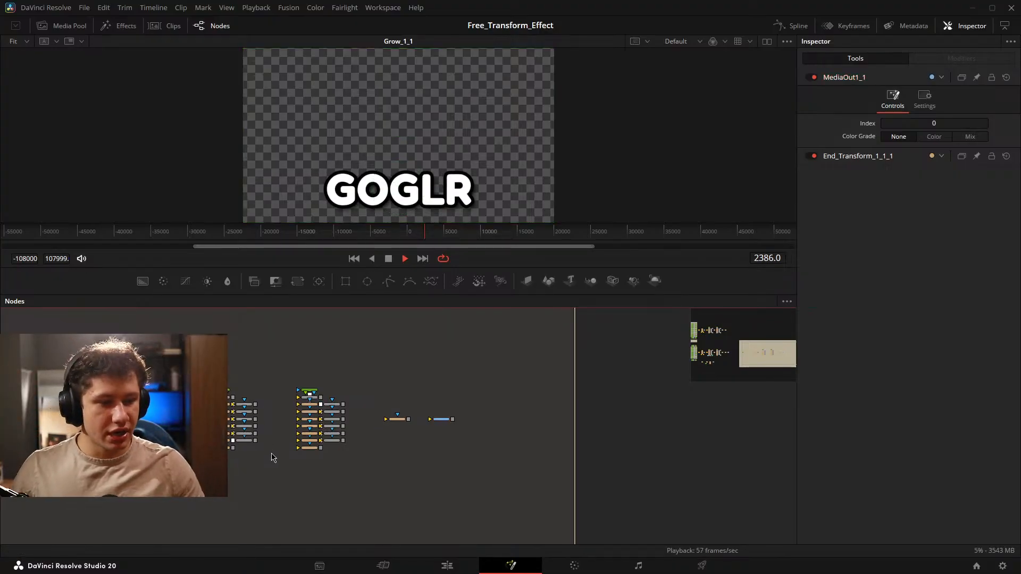
pyautogui.scroll(5, 287, 461)
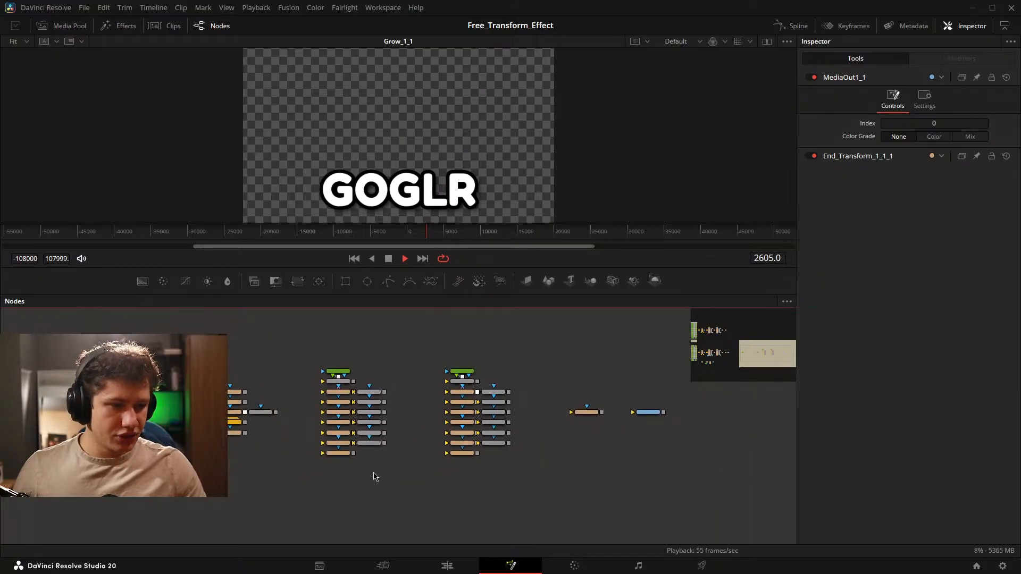
pyautogui.scroll(3, 429, 406)
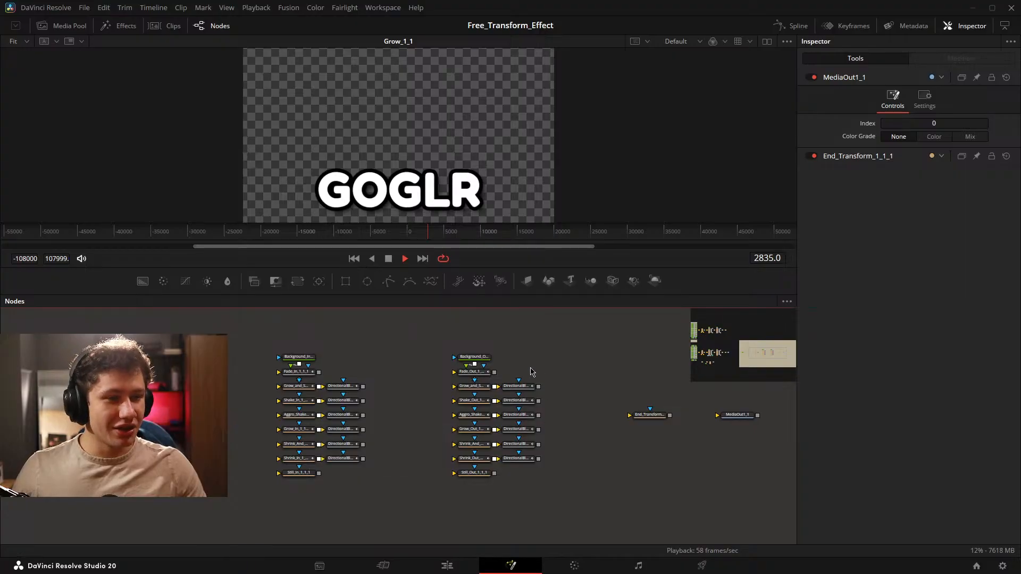
pyautogui.moveTo(416, 335); pyautogui.dragTo(477, 345)
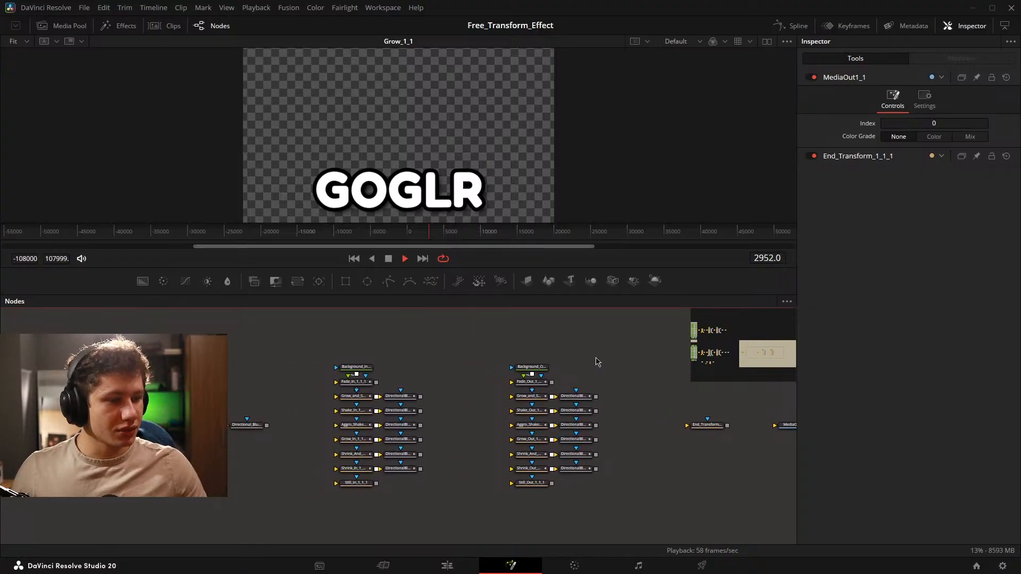
pyautogui.moveTo(223, 405); pyautogui.dragTo(477, 368)
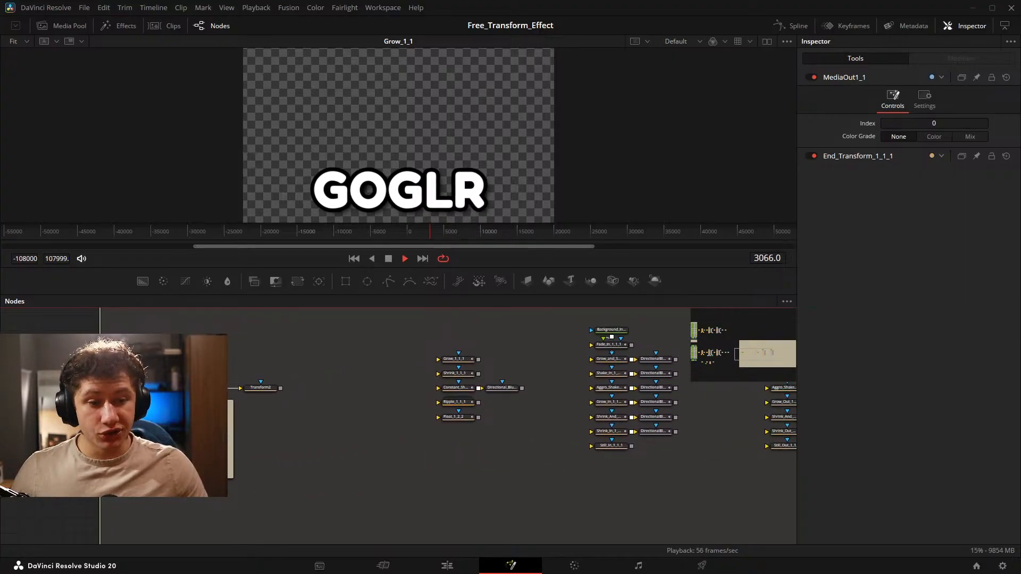
pyautogui.moveTo(159, 356); pyautogui.dragTo(298, 399)
pyautogui.click(273, 392)
pyautogui.moveTo(435, 437); pyautogui.dragTo(243, 452)
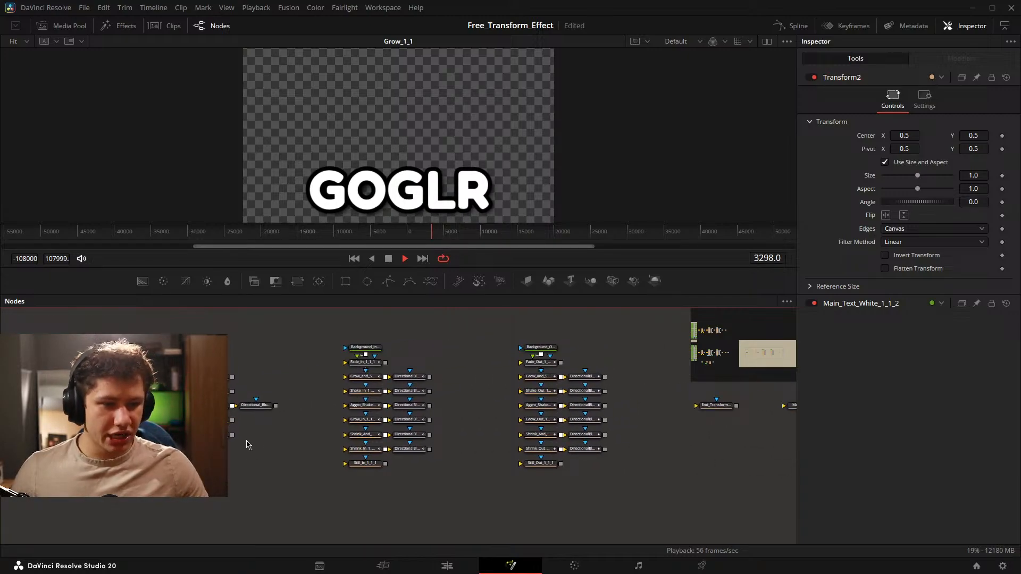
pyautogui.moveTo(49, 423); pyautogui.dragTo(191, 433)
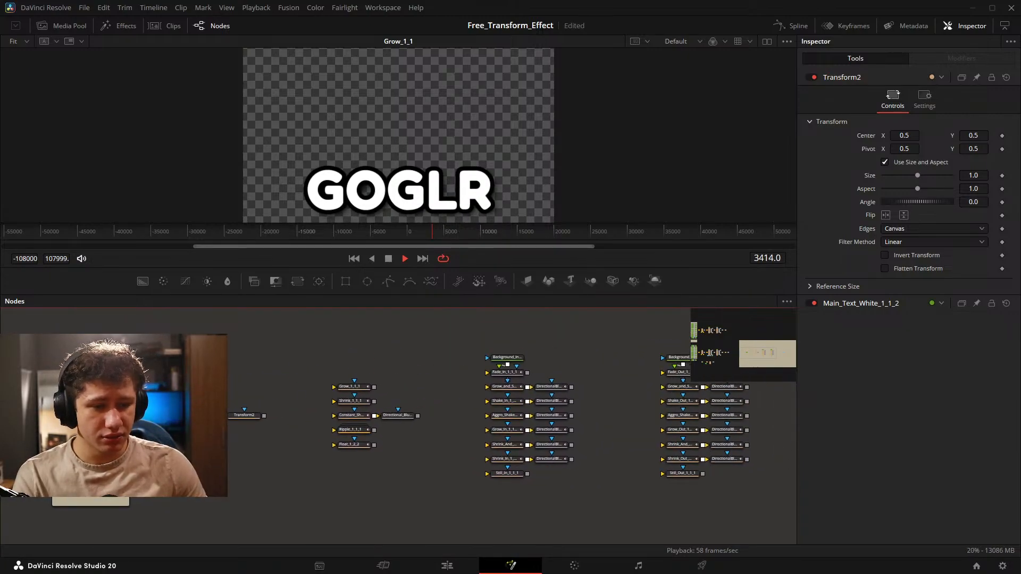
pyautogui.moveTo(133, 401); pyautogui.dragTo(249, 436)
# Move the Fade_In and Fade_Out nodes with their backgrounds up, away from the rest of their animation groups.
pyautogui.moveTo(455, 371); pyautogui.dragTo(375, 386)
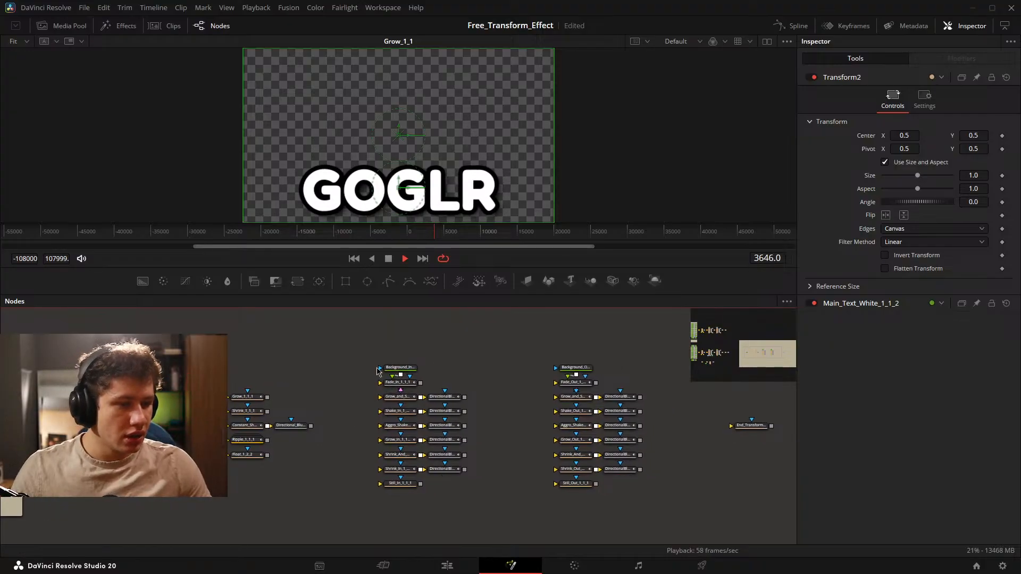
pyautogui.scroll(3, 367, 372)
pyautogui.moveTo(360, 351); pyautogui.dragTo(405, 361)
pyautogui.moveTo(460, 382); pyautogui.dragTo(268, 411)
pyautogui.moveTo(429, 369)
pyautogui.mouseDown()
pyautogui.moveTo(464, 418)
pyautogui.moveTo(456, 393)
pyautogui.mouseUp()
pyautogui.moveTo(297, 412); pyautogui.dragTo(656, 365)
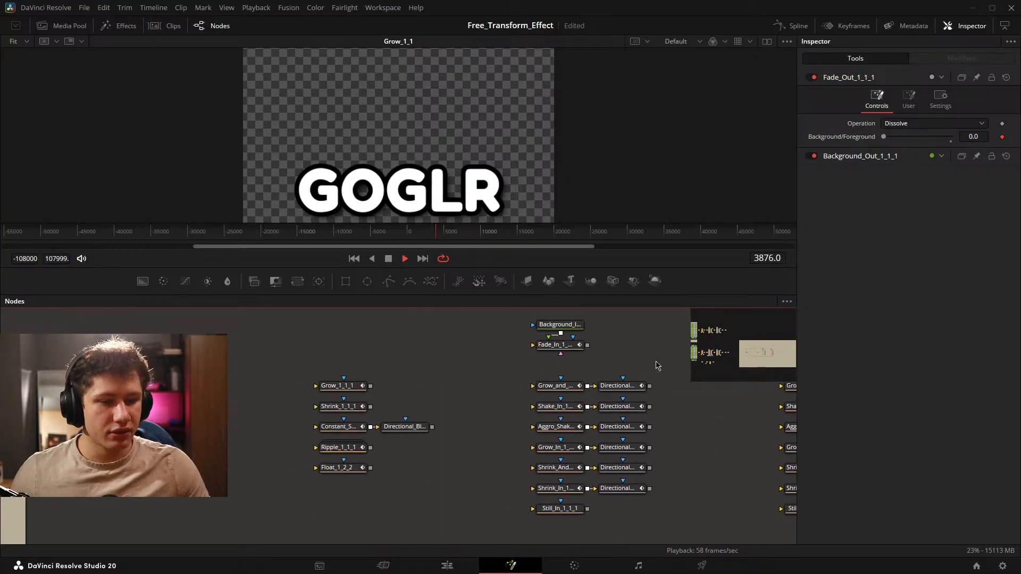
# Delete the Transform2 node between the main text and the mid animation group.
pyautogui.moveTo(229, 391)
pyautogui.mouseDown()
pyautogui.moveTo(415, 424)
pyautogui.moveTo(331, 448)
pyautogui.mouseUp()
pyautogui.scroll(-3, 356, 417)
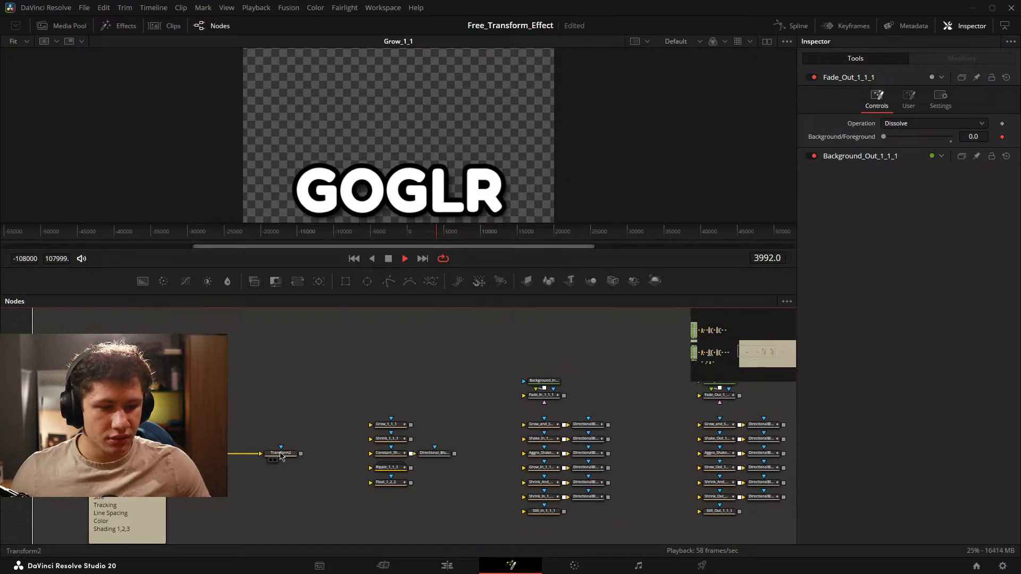
pyautogui.click(282, 457)
pyautogui.press('Delete')
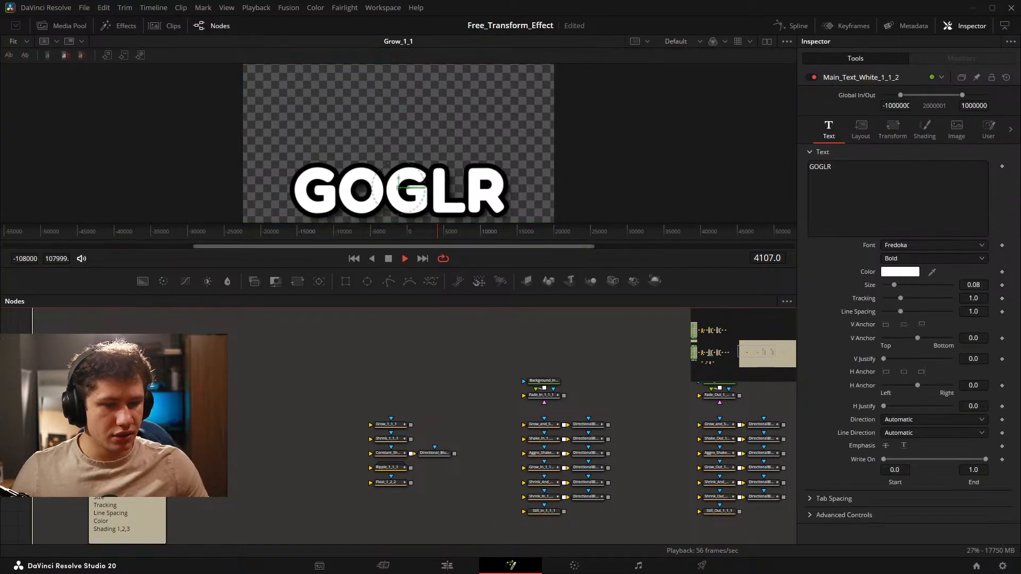
# Connect the main text through Fade_In_1_1_1, Fade_Out_1_1_1 and the end transform to MediaOut1_1.
pyautogui.moveTo(345, 452); pyautogui.dragTo(183, 445)
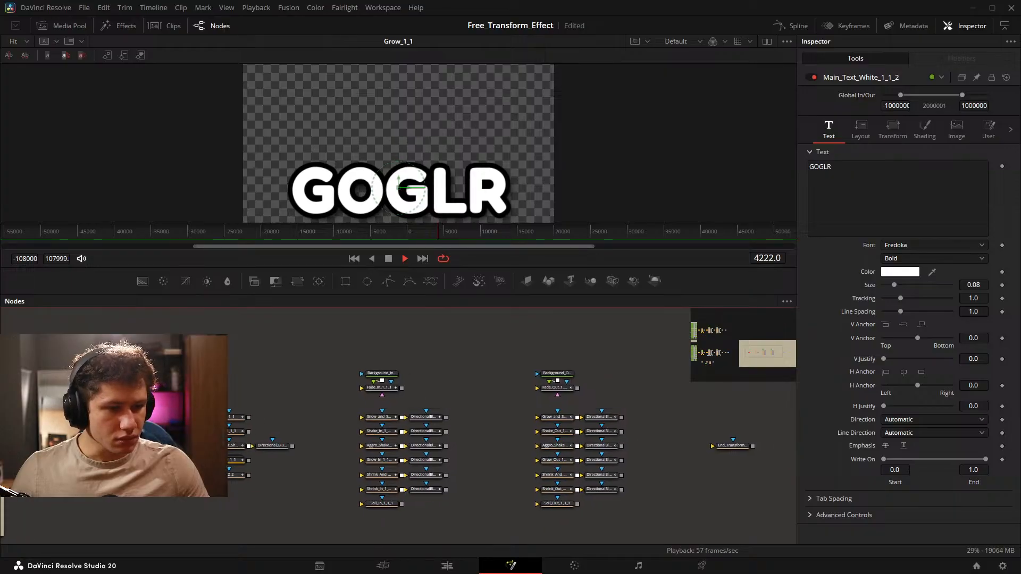
pyautogui.moveTo(249, 417); pyautogui.dragTo(555, 386)
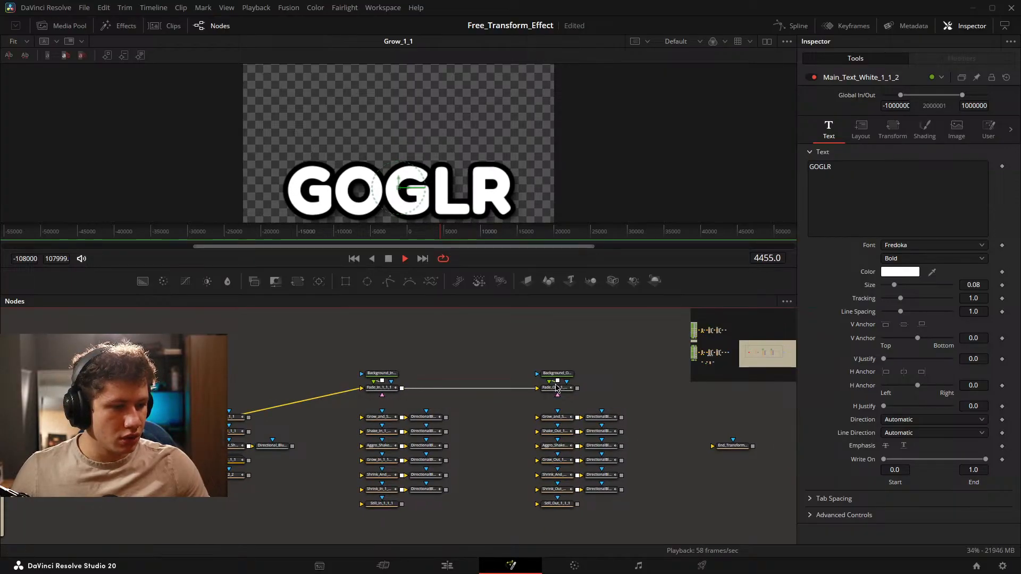
pyautogui.moveTo(630, 392); pyautogui.dragTo(567, 424)
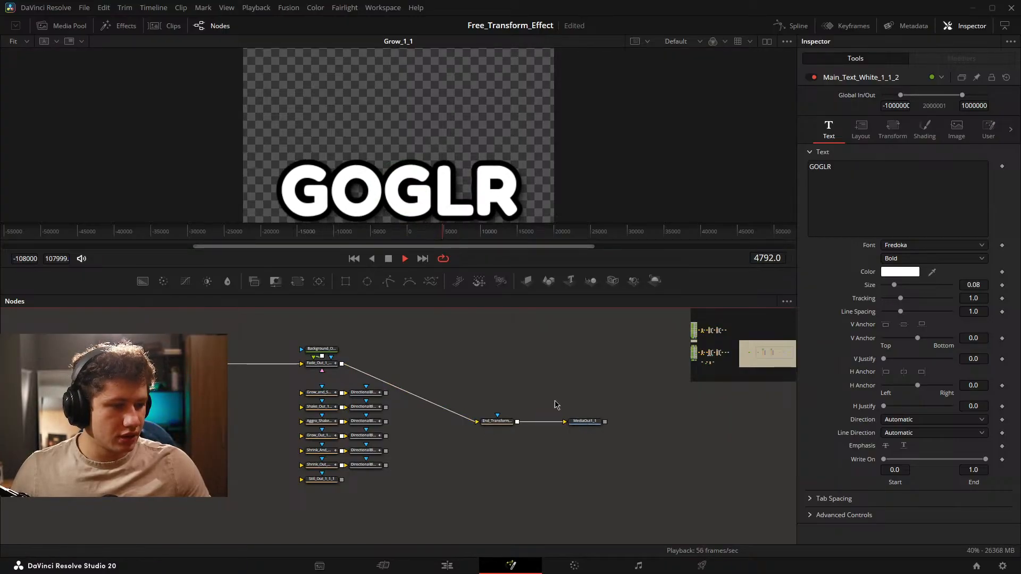
pyautogui.moveTo(331, 379); pyautogui.dragTo(631, 377)
pyautogui.moveTo(107, 424); pyautogui.dragTo(328, 369)
pyautogui.moveTo(556, 368); pyautogui.dragTo(233, 419)
pyautogui.moveTo(396, 451); pyautogui.dragTo(582, 500)
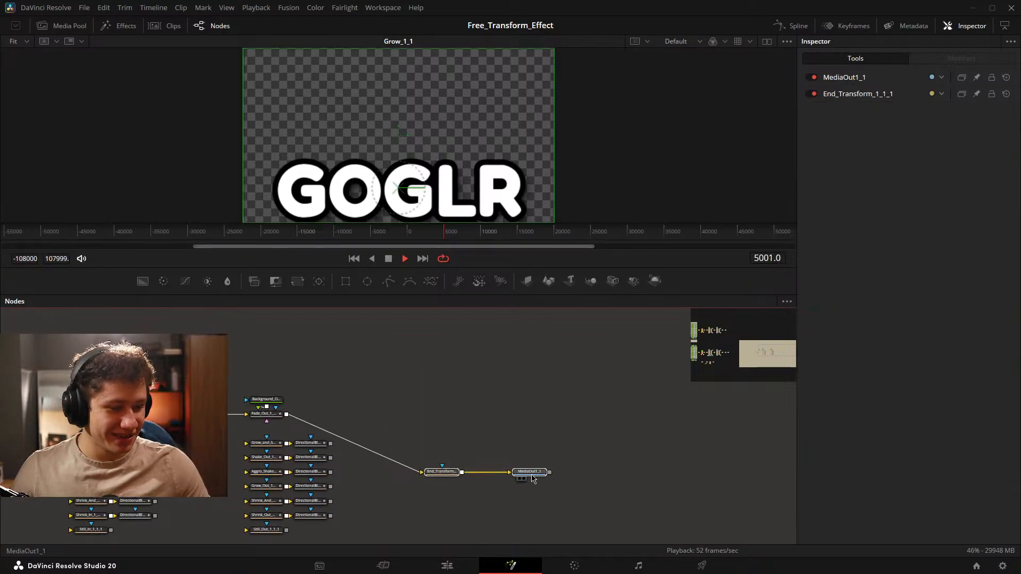
# Try to line up the text, fade, end transform and MediaOut1_1 nodes in one compact row.
pyautogui.moveTo(534, 473); pyautogui.dragTo(423, 417)
pyautogui.moveTo(20, 415); pyautogui.dragTo(269, 394)
pyautogui.moveTo(210, 359); pyautogui.dragTo(424, 398)
pyautogui.moveTo(536, 366); pyautogui.dragTo(320, 482)
pyautogui.scroll(-5, 490, 344)
pyautogui.scroll(4, 379, 466)
pyautogui.moveTo(457, 459); pyautogui.dragTo(323, 412)
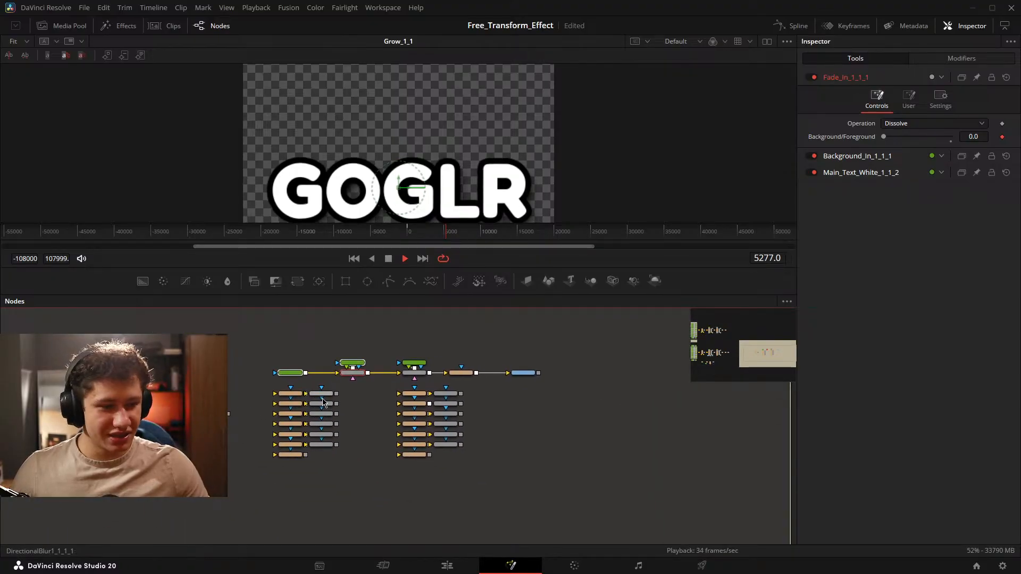
# Try shifting the Fade_In node out of the row, and undo the compact row layout.
pyautogui.moveTo(352, 366); pyautogui.dragTo(352, 401)
pyautogui.scroll(4, 351, 402)
pyautogui.scroll(-4, 341, 410)
pyautogui.moveTo(304, 433); pyautogui.dragTo(413, 368)
pyautogui.hotkey('ctrl', 'z')
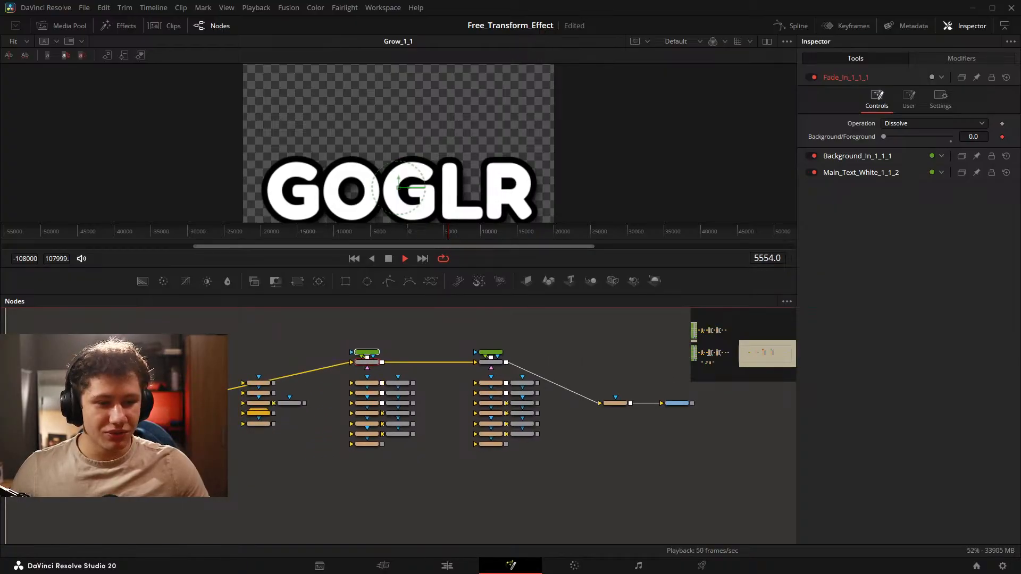
# Disconnect Fade_In_1_1_1 and Fade_Out_1_1_1 from each other, the text and the end transform, and save the project.
pyautogui.moveTo(306, 371); pyautogui.dragTo(377, 370)
pyautogui.moveTo(554, 373); pyautogui.dragTo(502, 373)
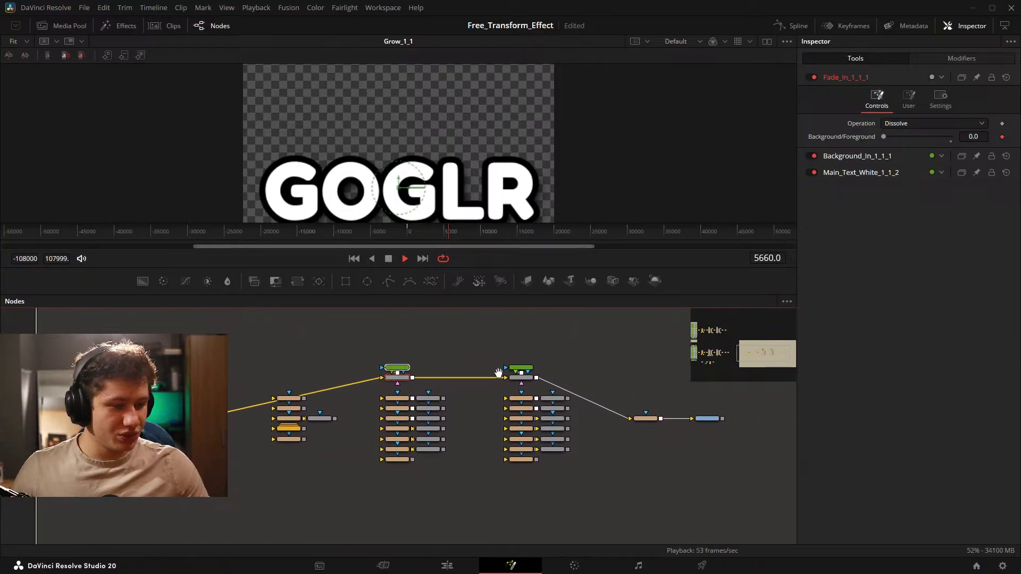
pyautogui.moveTo(334, 340); pyautogui.dragTo(403, 381)
pyautogui.scroll(2, 420, 386)
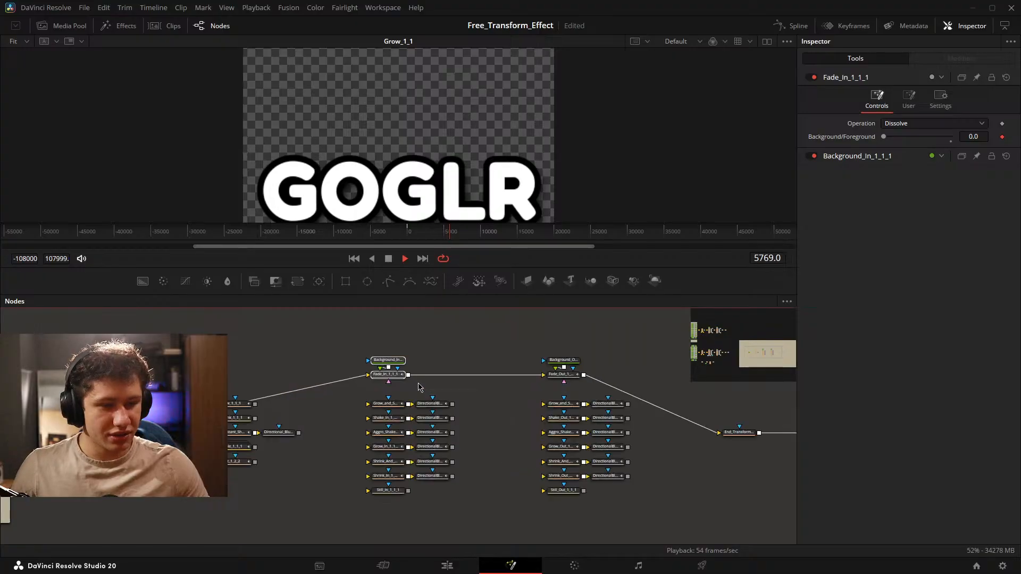
pyautogui.moveTo(340, 395)
pyautogui.mouseDown()
pyautogui.moveTo(295, 385)
pyautogui.moveTo(324, 389)
pyautogui.mouseUp()
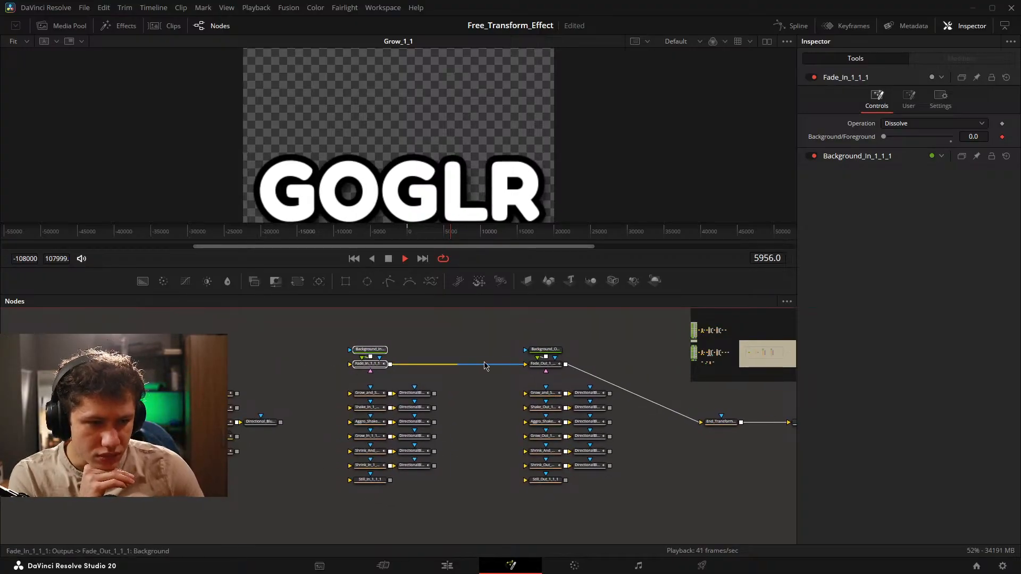
pyautogui.click(678, 417)
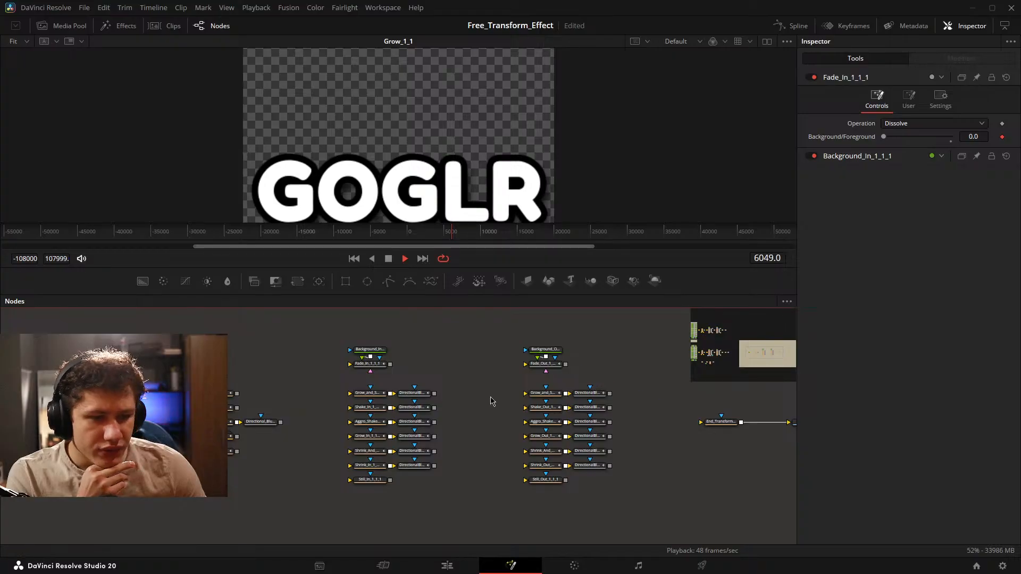
pyautogui.moveTo(237, 378); pyautogui.dragTo(267, 346)
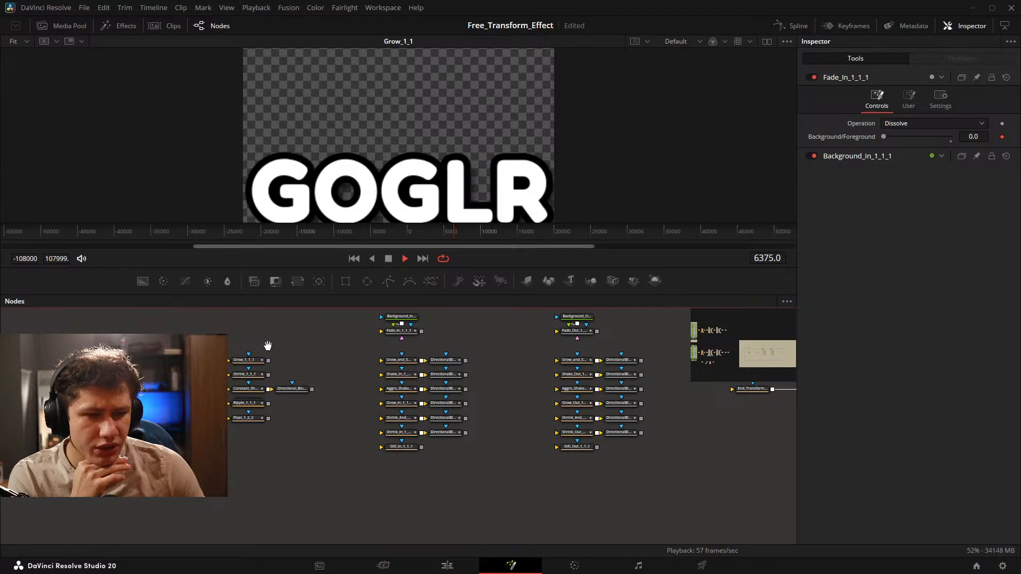
pyautogui.hotkey('ctrl', 's')
# Select the playground's mid animation nodes from Grow_1_1_1 to Float_1_2_2, including Directional_Blur_1_1_1.
pyautogui.scroll(2, 262, 418)
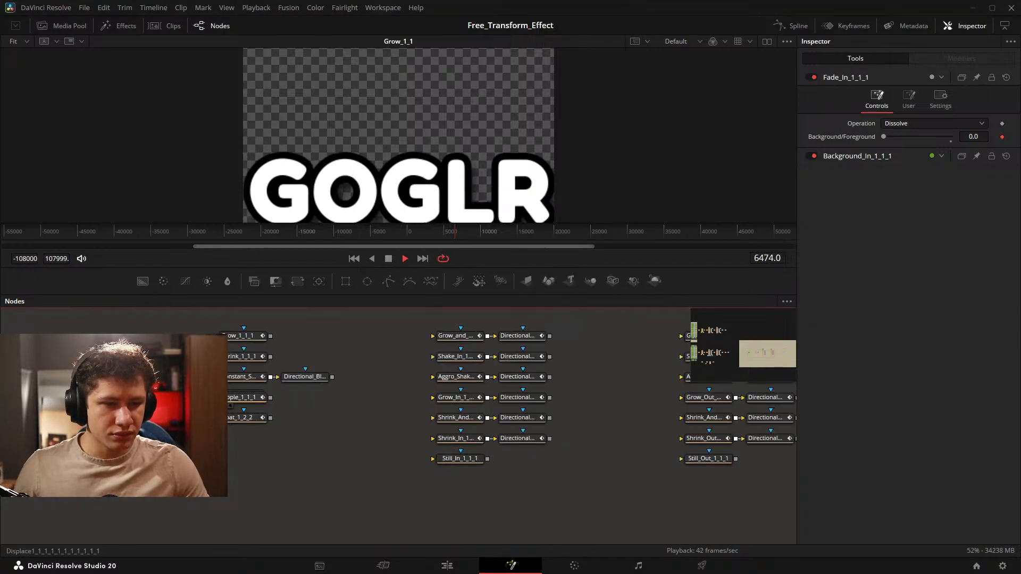
pyautogui.scroll(3, 240, 412)
pyautogui.moveTo(230, 327); pyautogui.dragTo(513, 510)
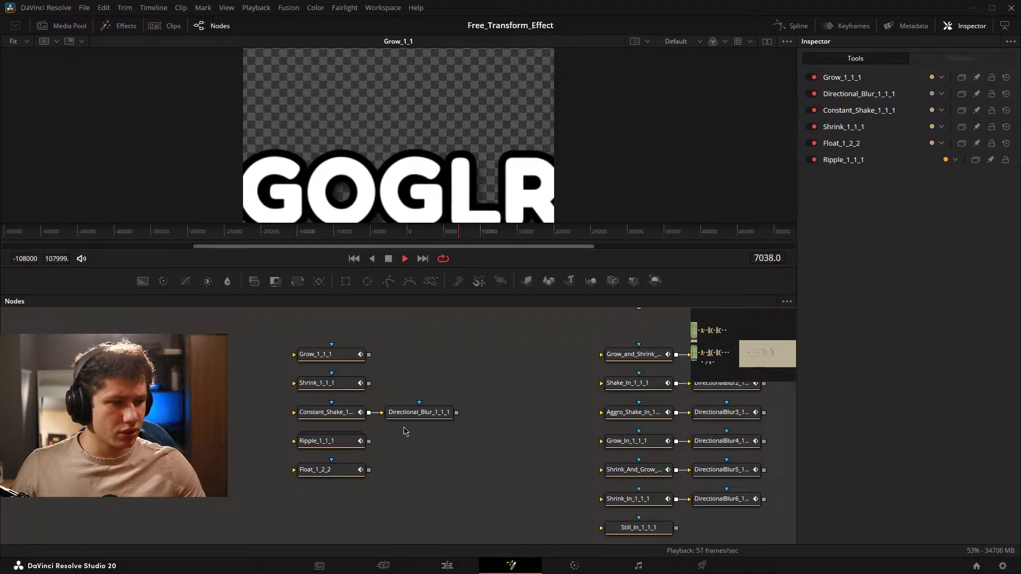
pyautogui.moveTo(488, 429); pyautogui.dragTo(297, 436)
# Compare the full template's mid, in and out switch wiring with the disconnected playground groups.
pyautogui.scroll(-5, 271, 428)
pyautogui.moveTo(128, 459); pyautogui.dragTo(705, 423)
pyautogui.scroll(4, 320, 401)
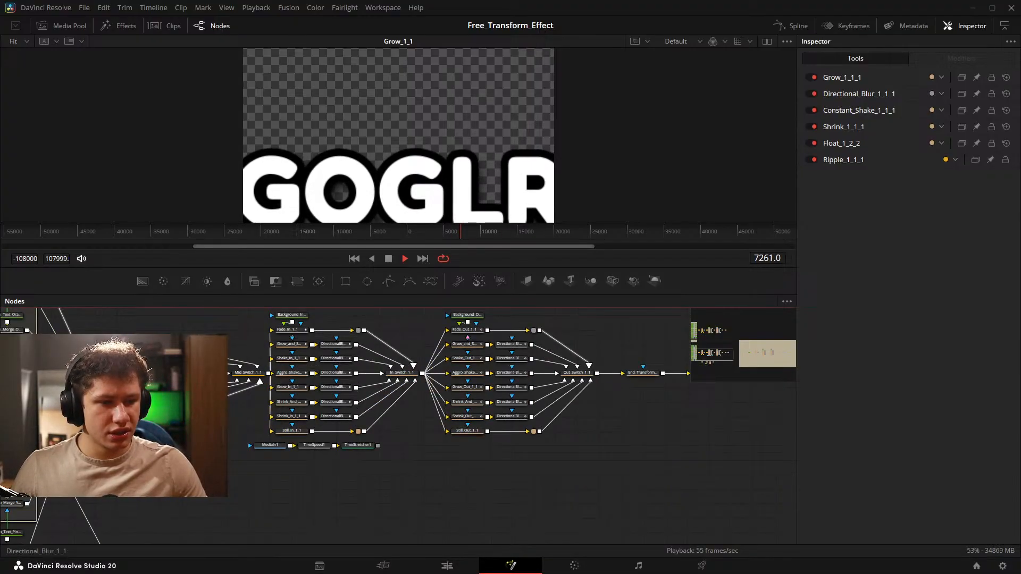
pyautogui.moveTo(63, 356); pyautogui.dragTo(113, 387)
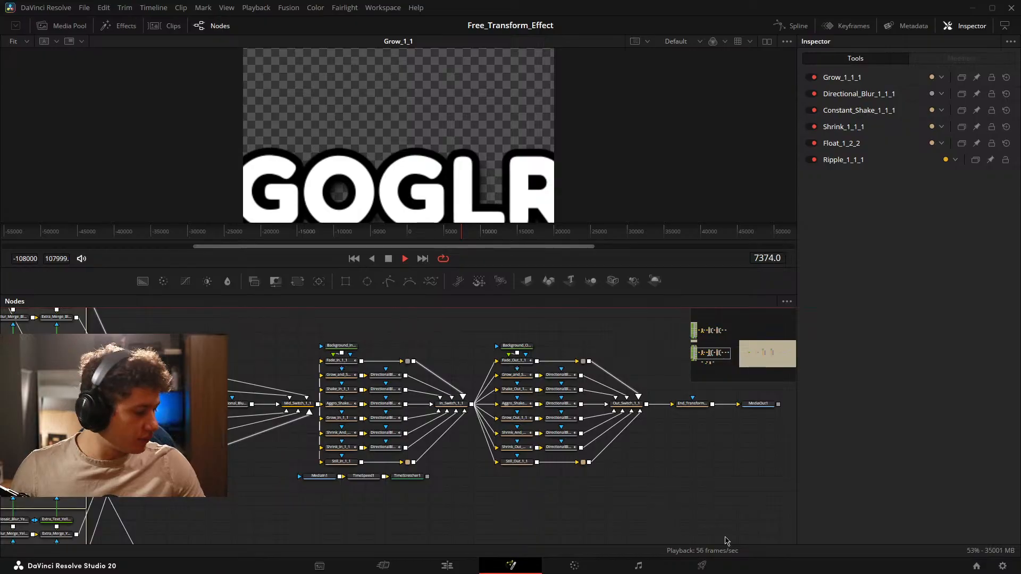
pyautogui.moveTo(650, 413); pyautogui.dragTo(951, 421)
pyautogui.moveTo(725, 416); pyautogui.dragTo(245, 426)
pyautogui.moveTo(630, 422); pyautogui.dragTo(221, 428)
pyautogui.moveTo(709, 410); pyautogui.dragTo(347, 405)
pyautogui.scroll(2, 437, 417)
pyautogui.scroll(-2, 436, 415)
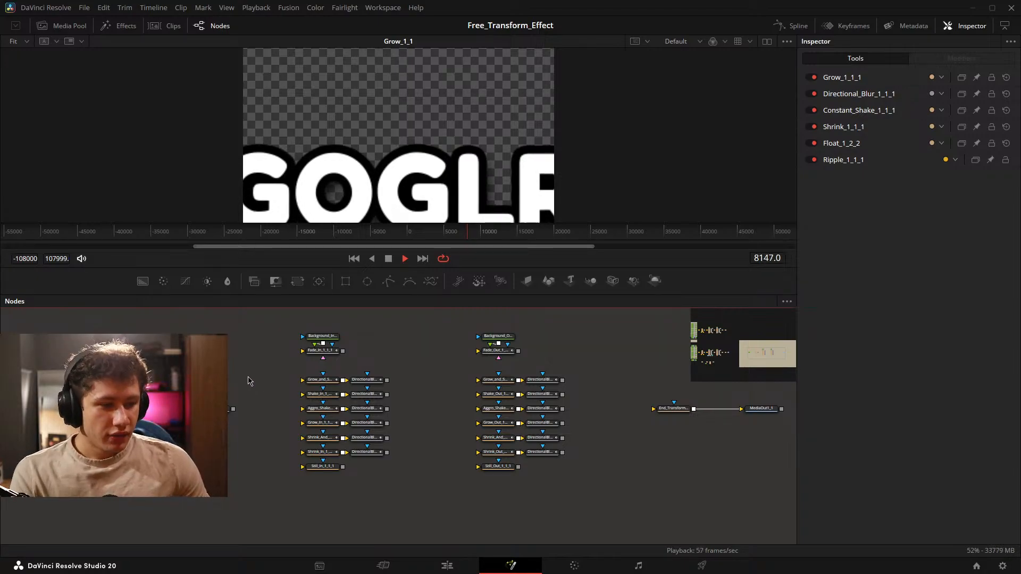
# Select the Main_Text_White_1_1_2 node in the playground tree.
pyautogui.moveTo(179, 388); pyautogui.dragTo(466, 379)
pyautogui.moveTo(243, 348); pyautogui.dragTo(392, 471)
pyautogui.moveTo(439, 428); pyautogui.dragTo(502, 429)
pyautogui.moveTo(646, 433); pyautogui.dragTo(394, 434)
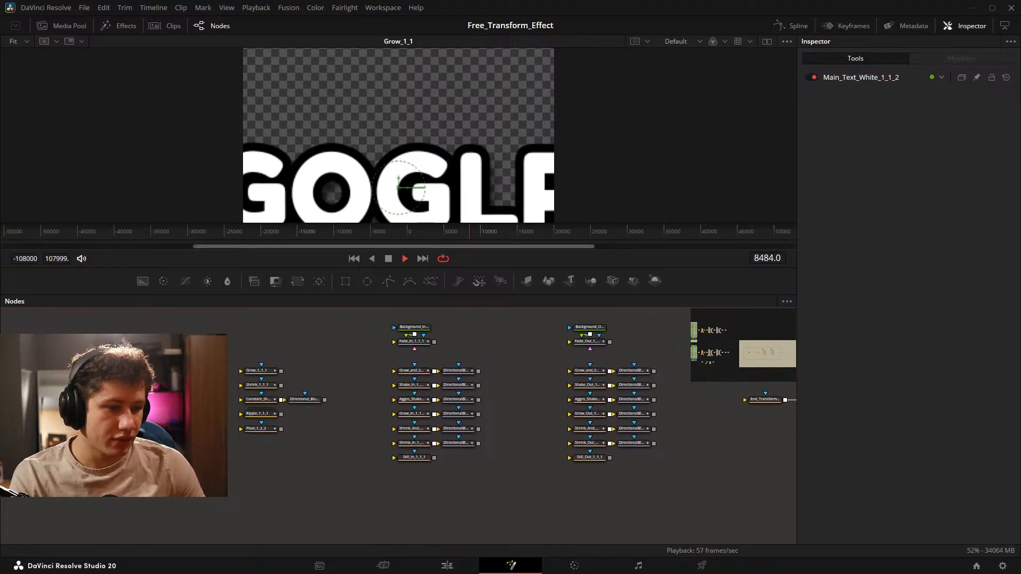
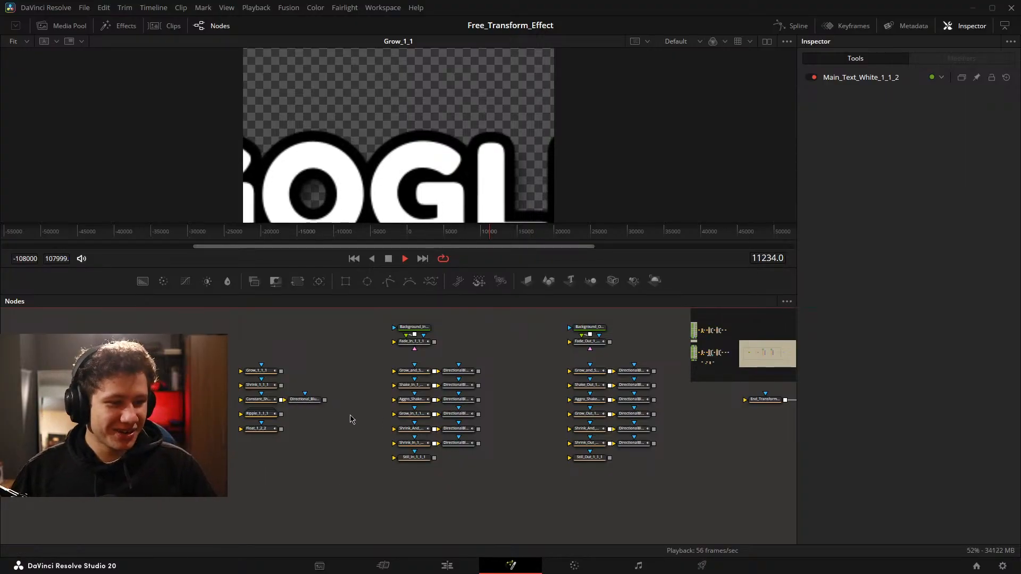
# Select the playground's five mid animation nodes together with Directional_Blur_1_1_1.
pyautogui.moveTo(348, 416); pyautogui.dragTo(226, 401)
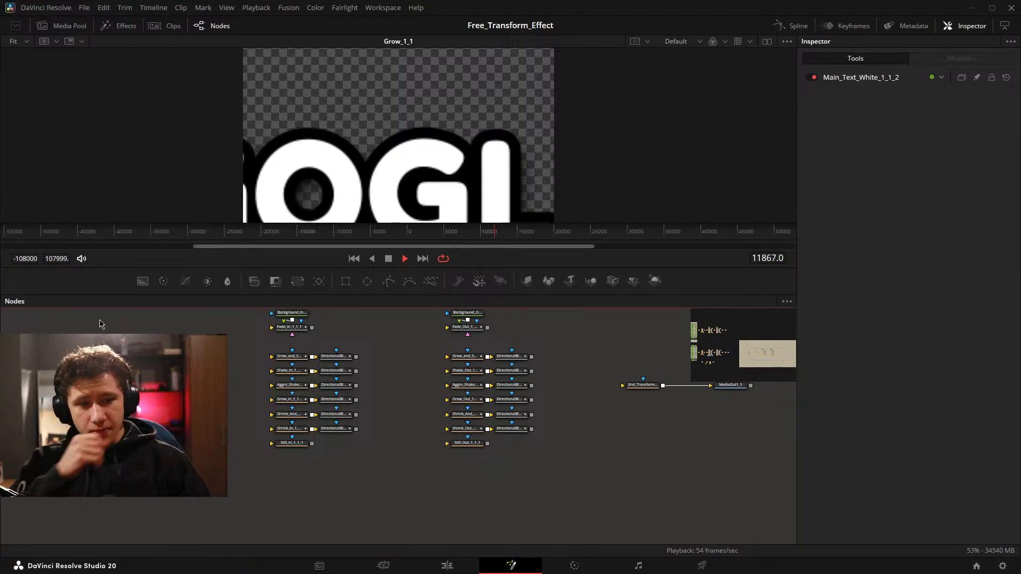
pyautogui.moveTo(242, 422); pyautogui.dragTo(421, 409)
pyautogui.scroll(2, 281, 405)
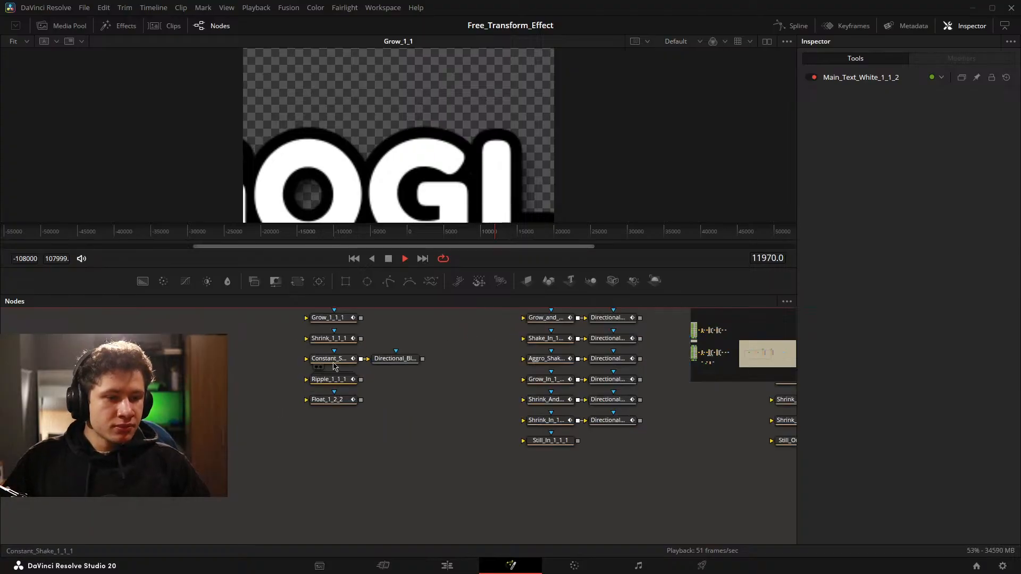
pyautogui.moveTo(319, 366); pyautogui.dragTo(306, 404)
pyautogui.moveTo(251, 339); pyautogui.dragTo(461, 490)
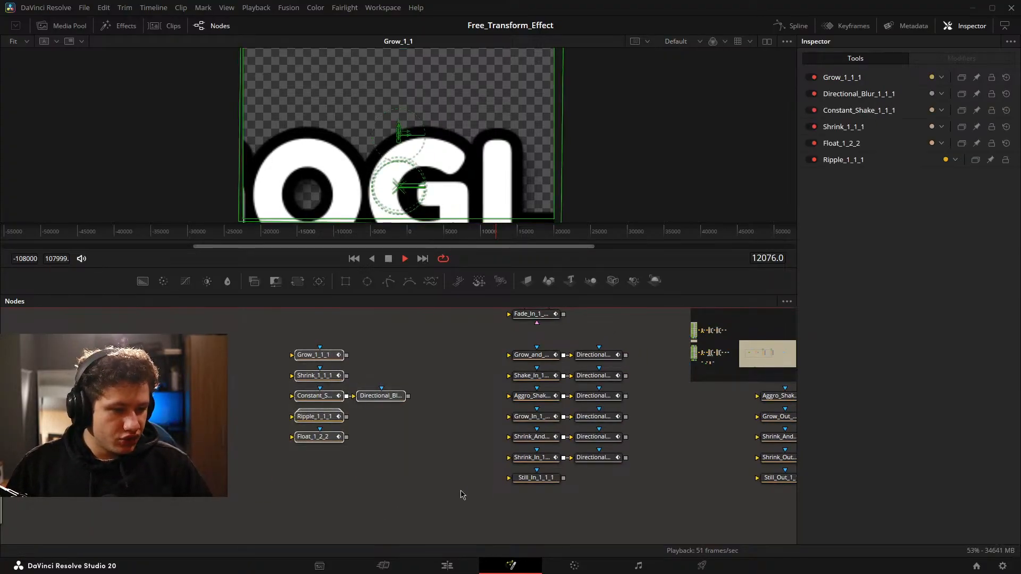
# Browse the Edit page's effects library through the Titles and Effects categories, including the IG effects.
pyautogui.click(447, 565)
pyautogui.click(106, 25)
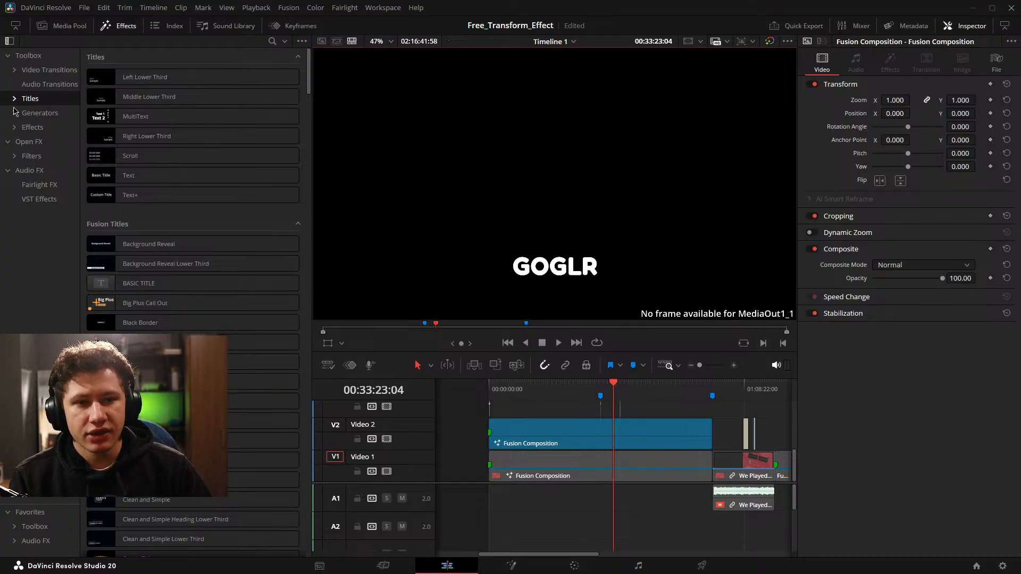
pyautogui.click(32, 127)
pyautogui.click(30, 143)
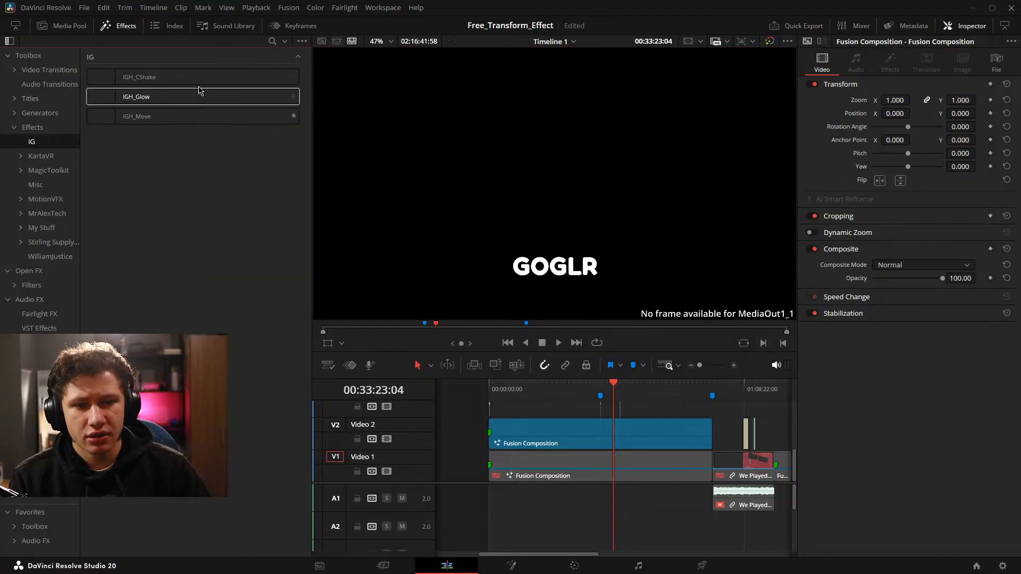
pyautogui.click(16, 130)
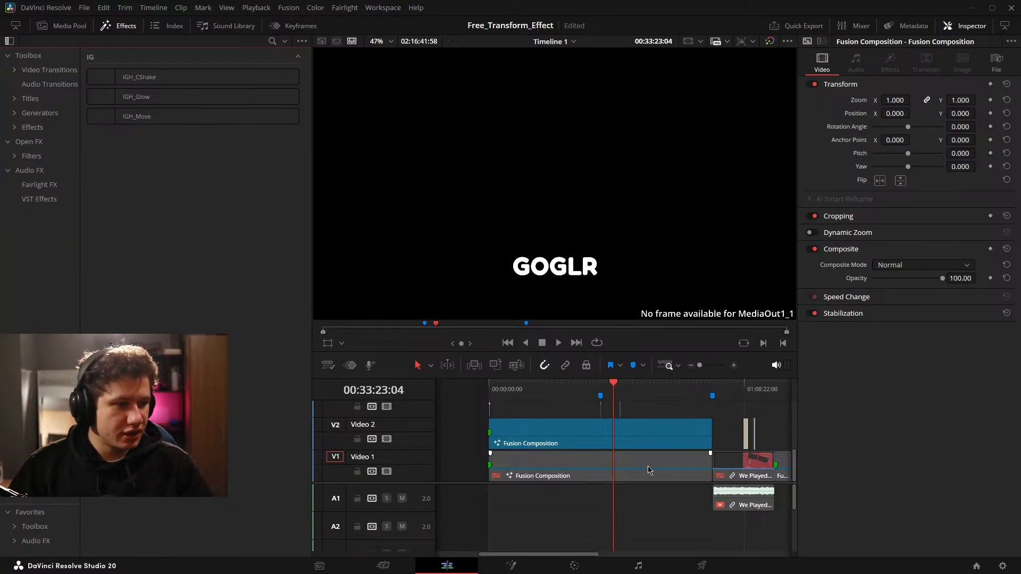
# Return to the Fusion composition and examine the disconnected mid, in and out groups through to End_Transform_1_1_1 and MediaOut1_1.
pyautogui.moveTo(686, 532)
pyautogui.mouseDown()
pyautogui.moveTo(504, 529)
pyautogui.moveTo(696, 544)
pyautogui.mouseUp()
pyautogui.click(510, 565)
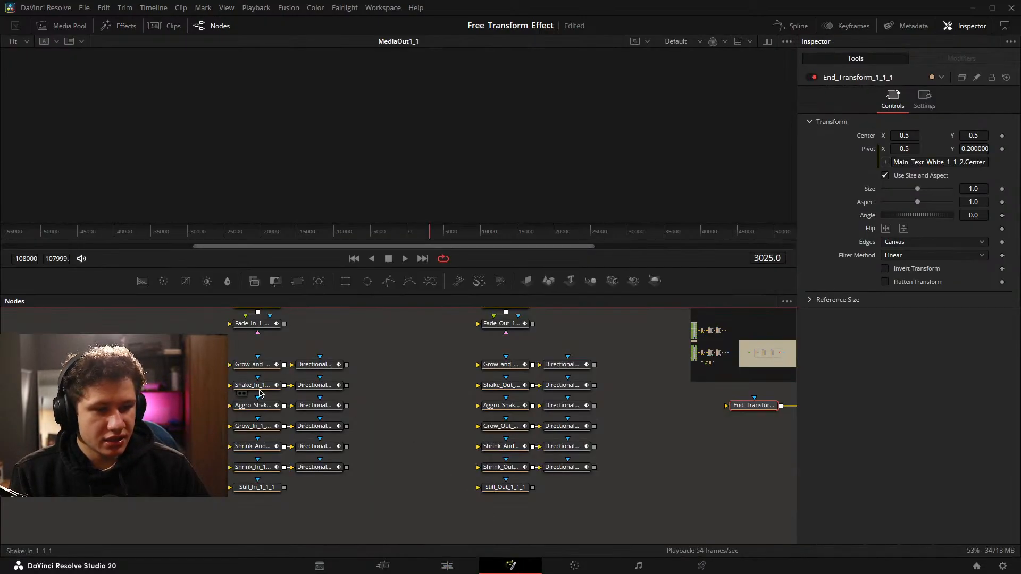
pyautogui.moveTo(676, 403); pyautogui.dragTo(649, 411)
pyautogui.moveTo(745, 402); pyautogui.dragTo(425, 381)
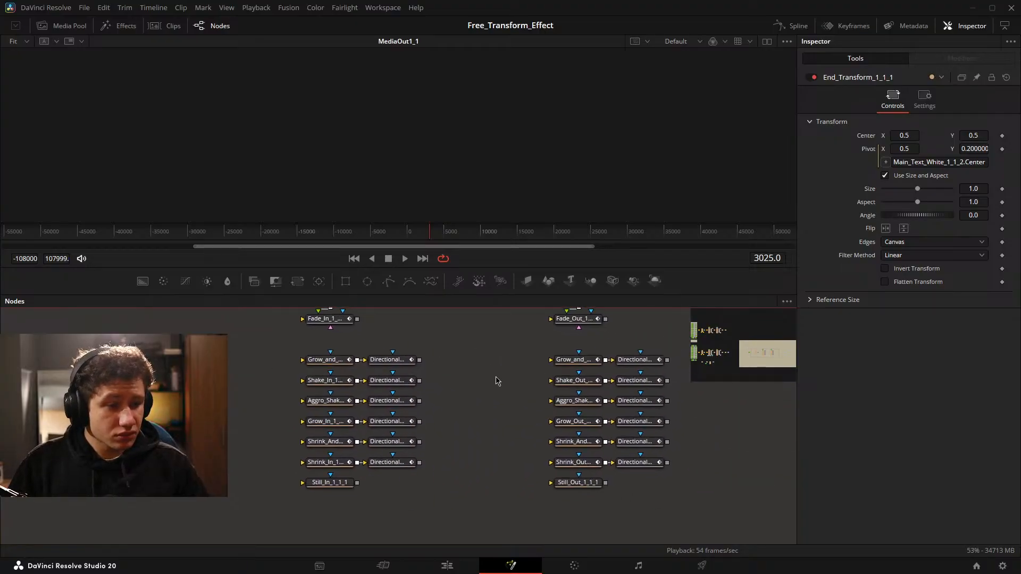
pyautogui.scroll(-3, 497, 381)
pyautogui.moveTo(532, 413); pyautogui.dragTo(289, 493)
pyautogui.scroll(2, 432, 420)
pyautogui.moveTo(470, 471); pyautogui.dragTo(553, 399)
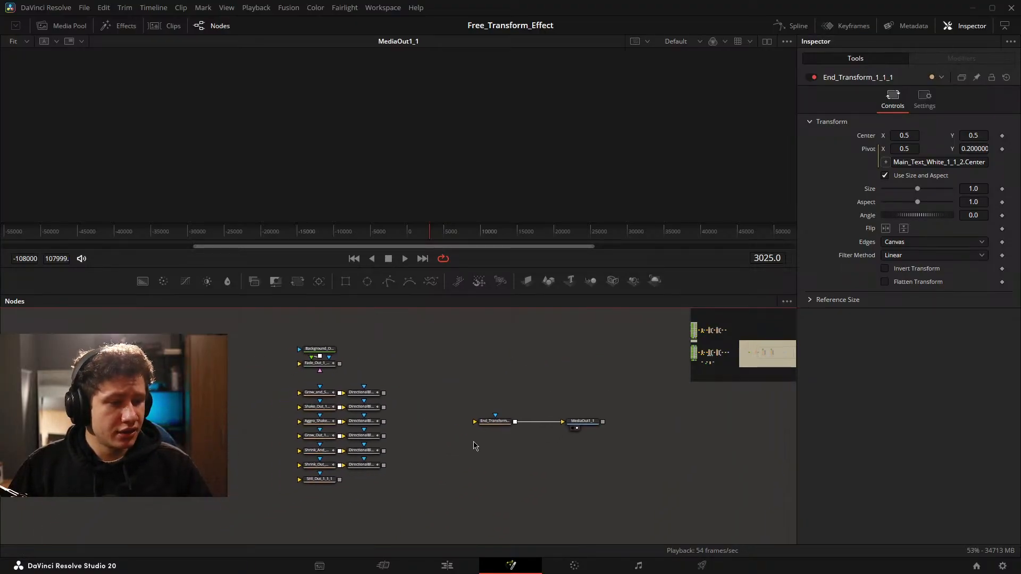
pyautogui.scroll(2, 489, 413)
pyautogui.moveTo(224, 408); pyautogui.dragTo(320, 409)
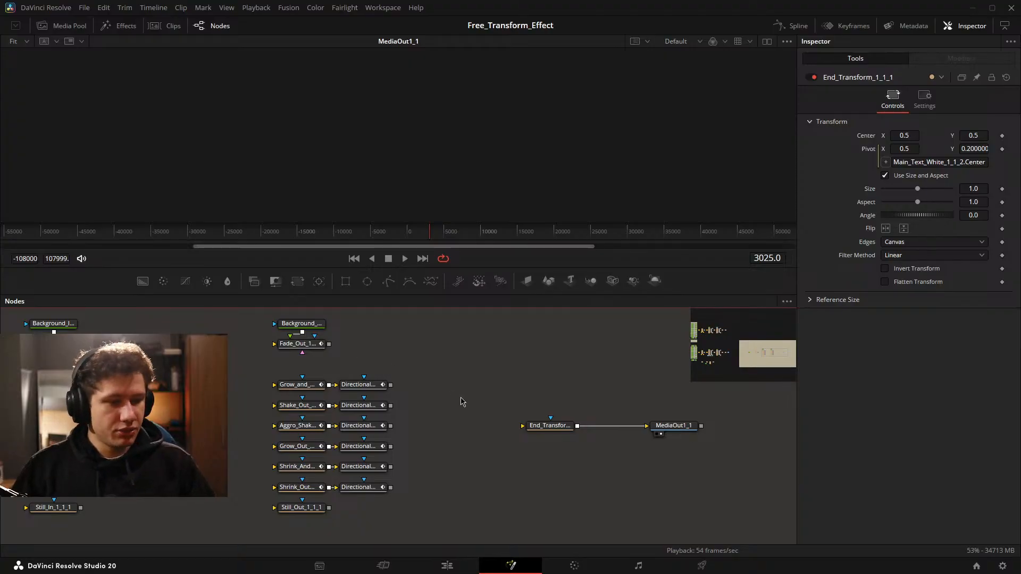
pyautogui.moveTo(468, 381); pyautogui.dragTo(688, 370)
pyautogui.moveTo(493, 360); pyautogui.dragTo(379, 352)
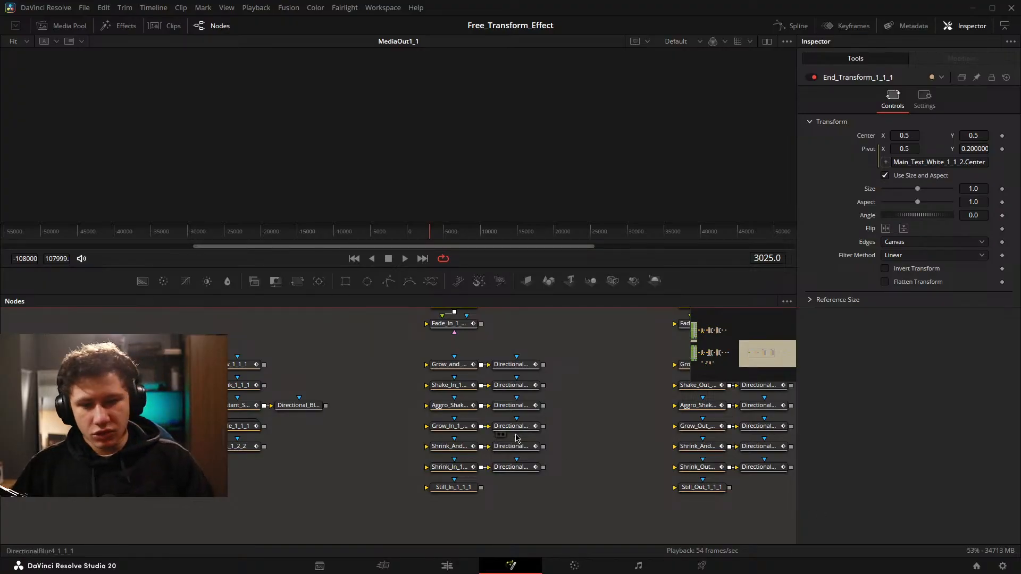
pyautogui.moveTo(391, 393); pyautogui.dragTo(32, 349)
pyautogui.moveTo(595, 384); pyautogui.dragTo(347, 429)
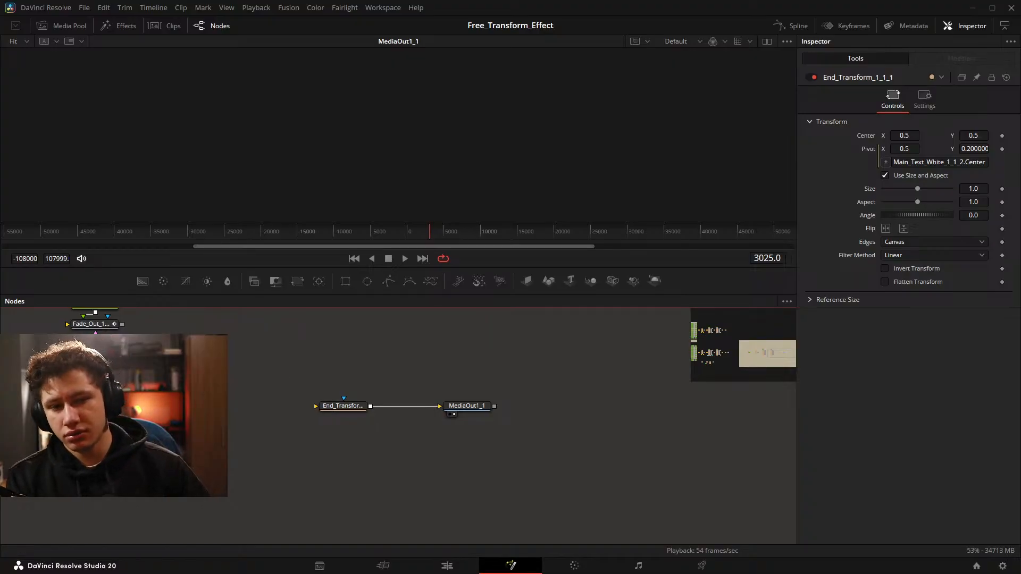
# Add a Four Color Gradient generator on Video 2 above the last Fusion Composition in the Edit page timeline.
pyautogui.click(447, 565)
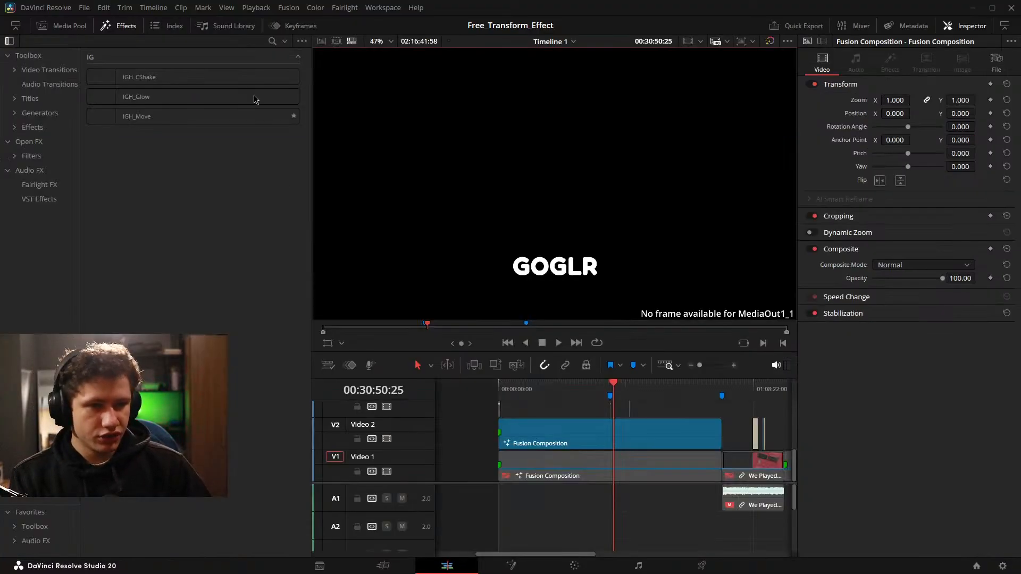
pyautogui.click(42, 116)
pyautogui.hscroll(4, 649, 500)
pyautogui.hscroll(2, 644, 504)
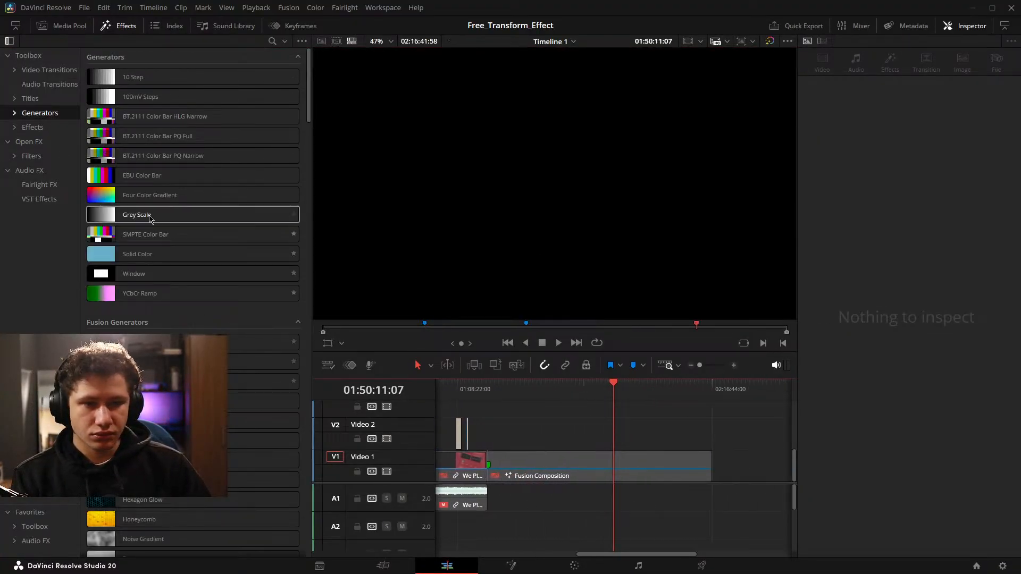
pyautogui.moveTo(150, 194); pyautogui.dragTo(616, 438)
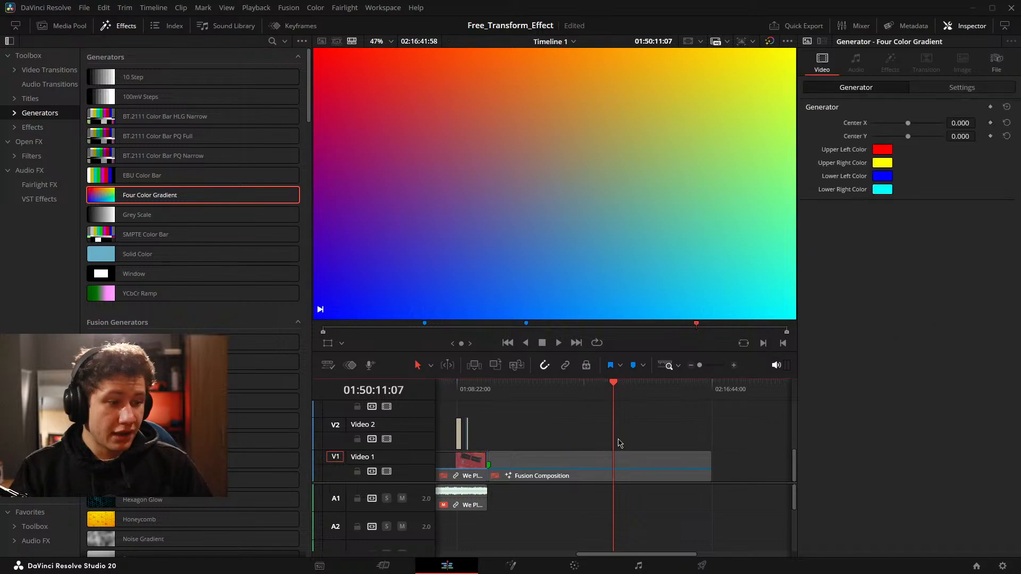
# Find the Four Color Gradient clip on the timeline, select it, and show its whole frame in the viewer.
pyautogui.hscroll(-5, 611, 425)
pyautogui.hscroll(5, 706, 436)
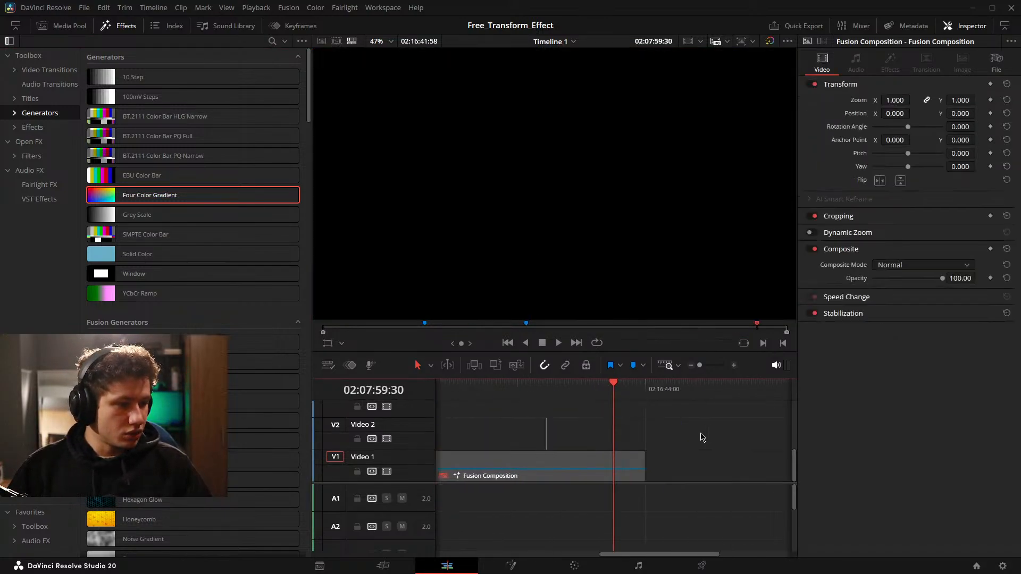
pyautogui.hscroll(-3, 660, 437)
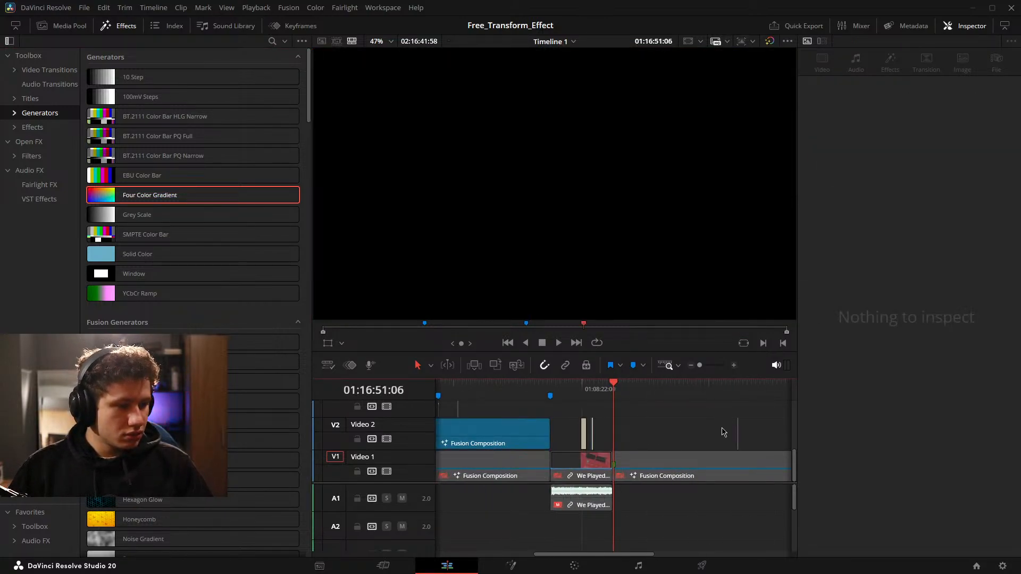
pyautogui.hscroll(4, 739, 438)
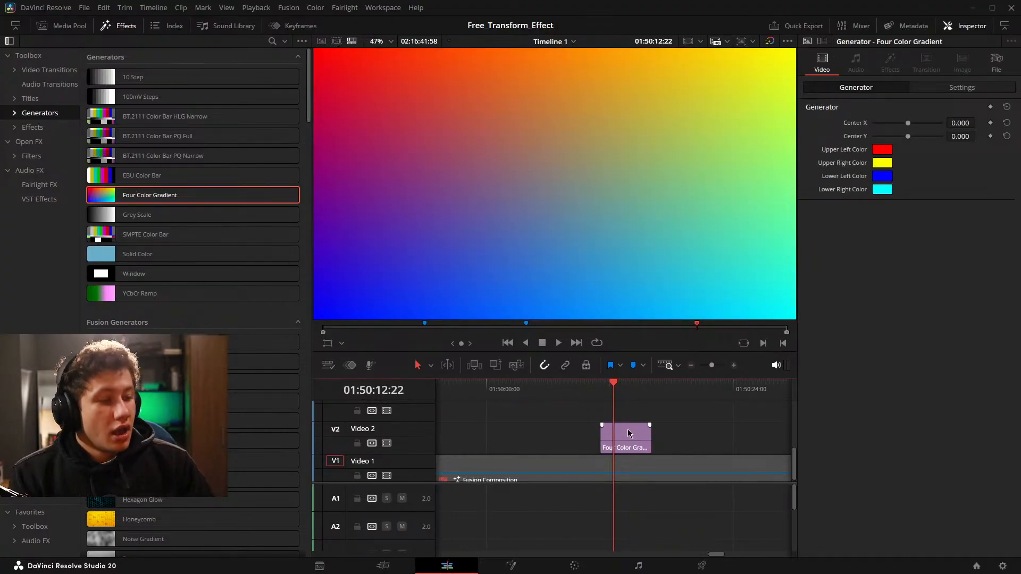
pyautogui.click(631, 434)
pyautogui.scroll(-2, 543, 203)
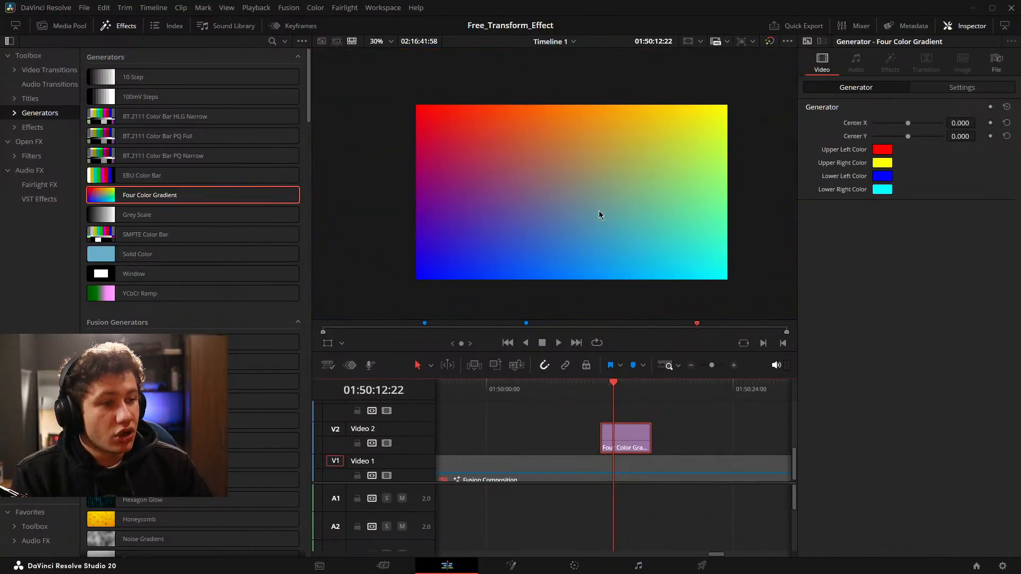
pyautogui.moveTo(575, 199); pyautogui.dragTo(561, 177)
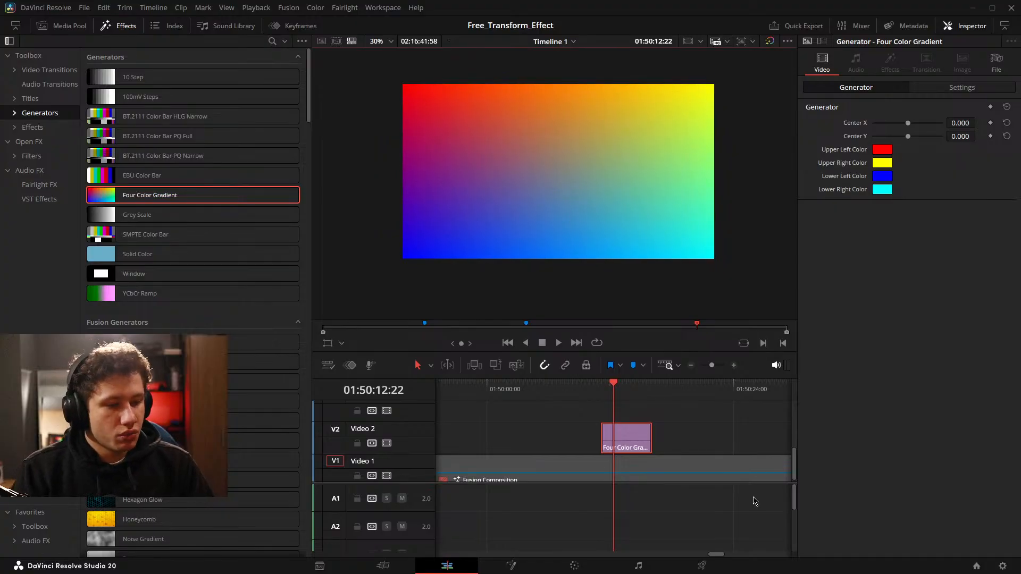
# Delete the Four Color Gradient clip from Video 2.
pyautogui.click(627, 471)
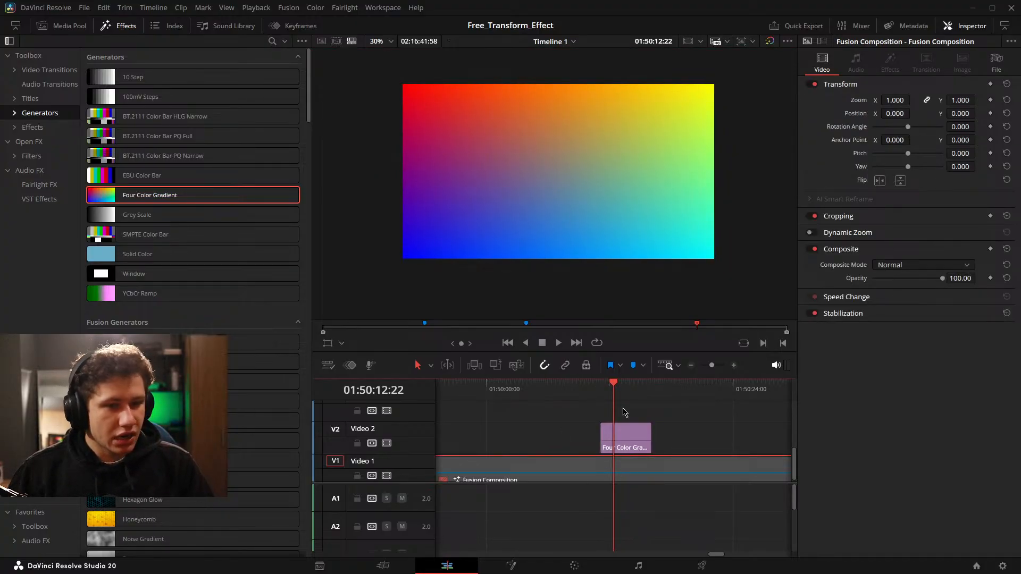
pyautogui.scroll(-1, 558, 469)
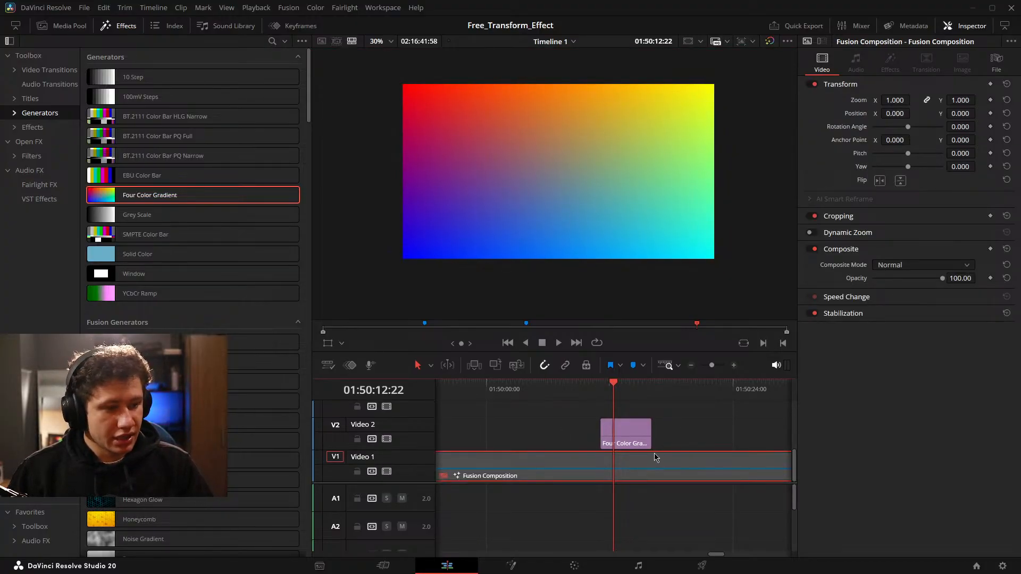
pyautogui.click(629, 441)
pyautogui.press('Delete')
# Go back to the GOGLR Fusion Composition on the timeline, open it in Fusion, and select its MediaOut1_1 node.
pyautogui.hscroll(-6, 686, 447)
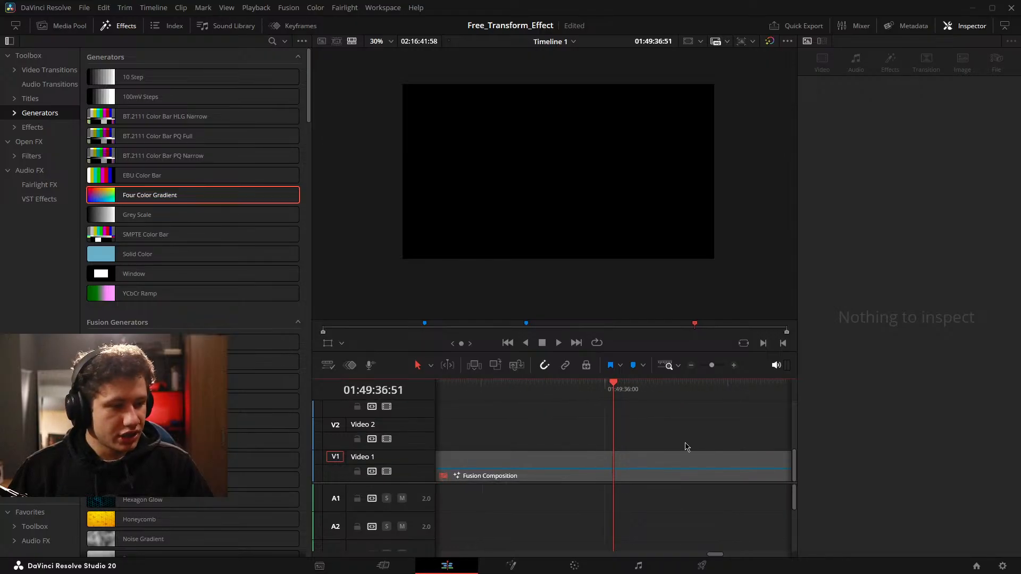
pyautogui.scroll(-6, 644, 469)
pyautogui.moveTo(549, 456); pyautogui.dragTo(843, 440)
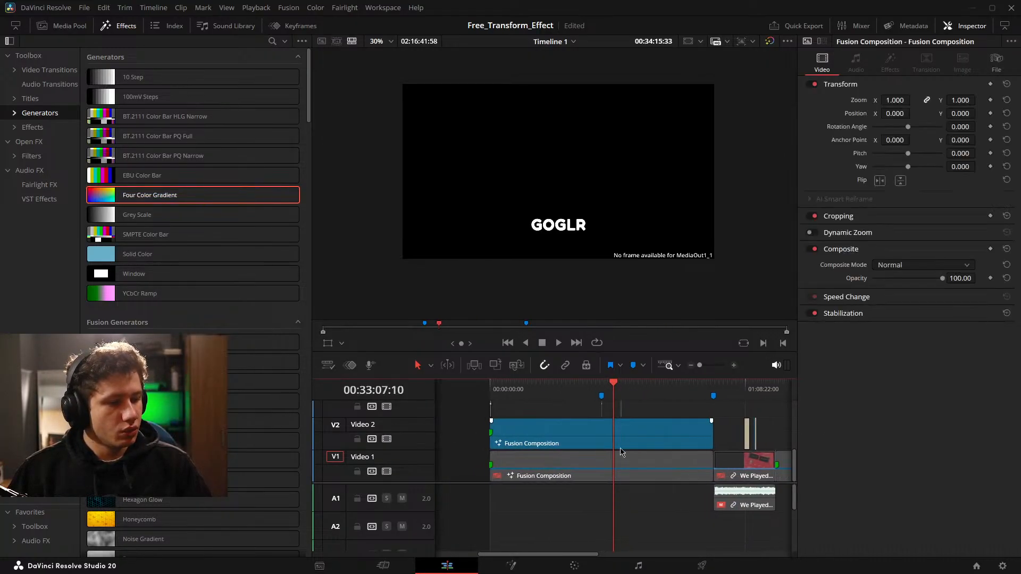
pyautogui.moveTo(622, 453); pyautogui.dragTo(639, 446)
pyautogui.scroll(6, 639, 446)
pyautogui.moveTo(720, 446)
pyautogui.mouseDown()
pyautogui.moveTo(410, 451)
pyautogui.moveTo(612, 452)
pyautogui.mouseUp()
pyautogui.click(511, 566)
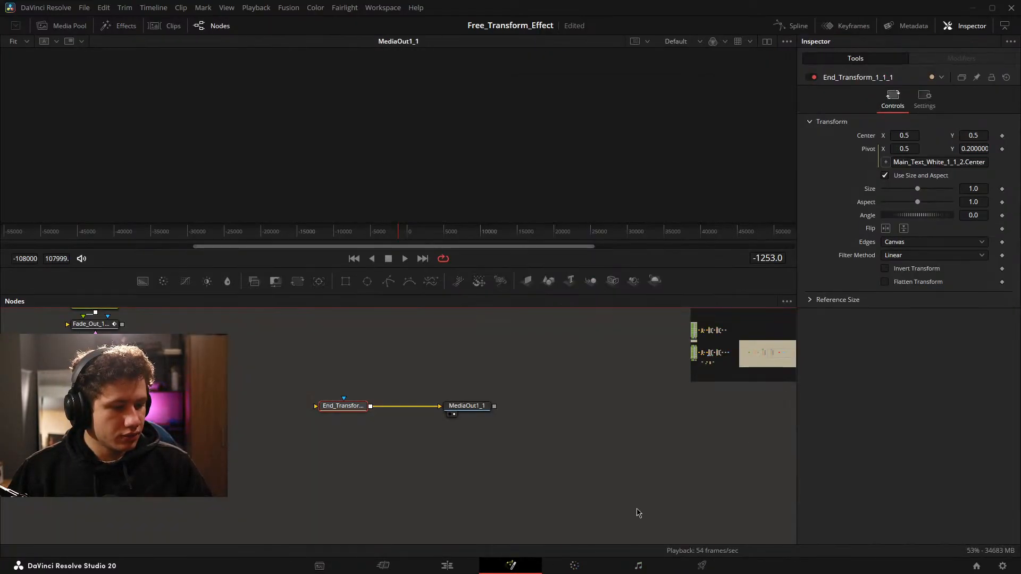
pyautogui.click(468, 405)
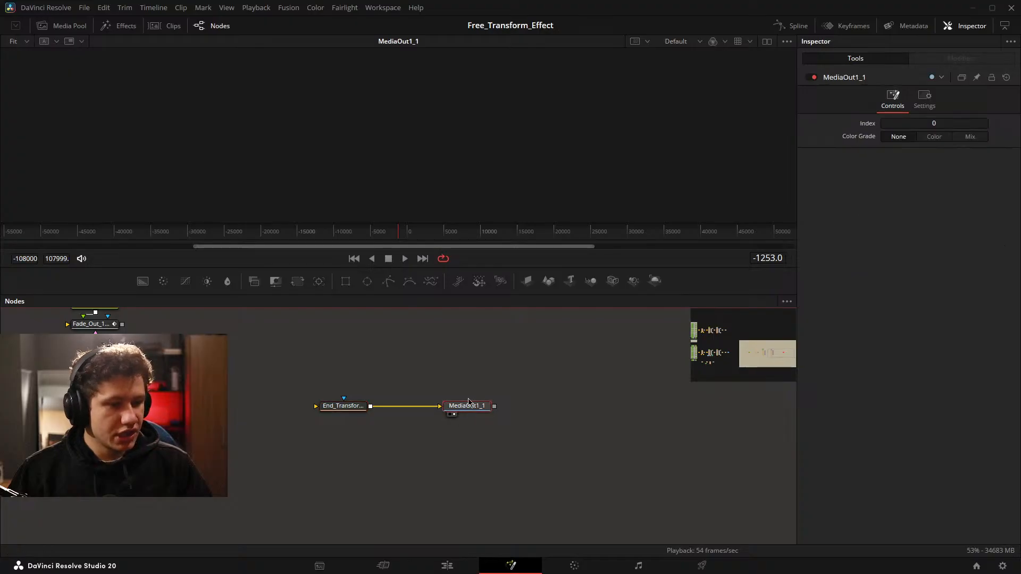
pyautogui.moveTo(406, 381); pyautogui.dragTo(560, 458)
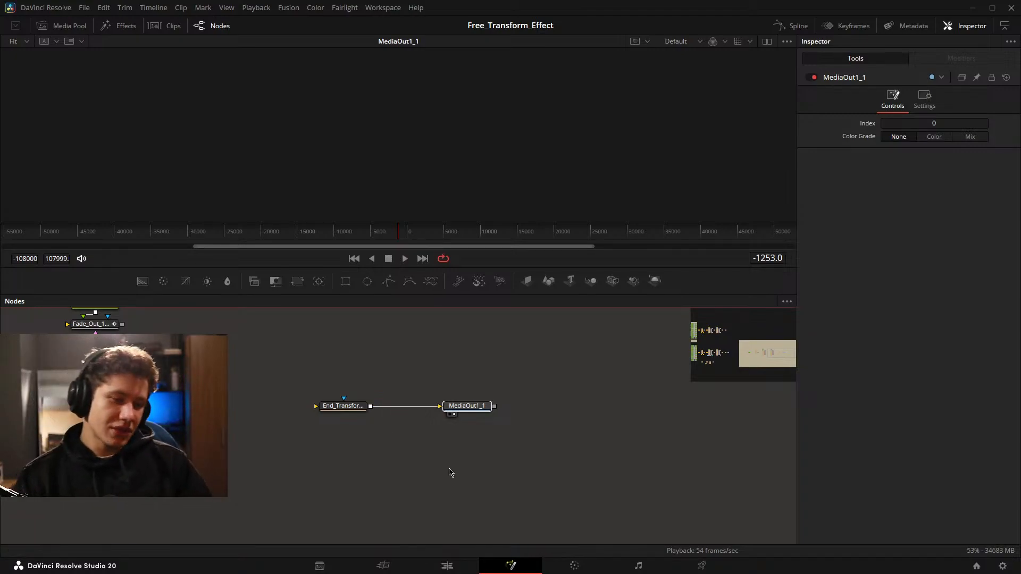
# Place a Four Color Gradient generator on the track above the GOGLR composition at 00:29:39:07, and delete it again.
pyautogui.click(446, 565)
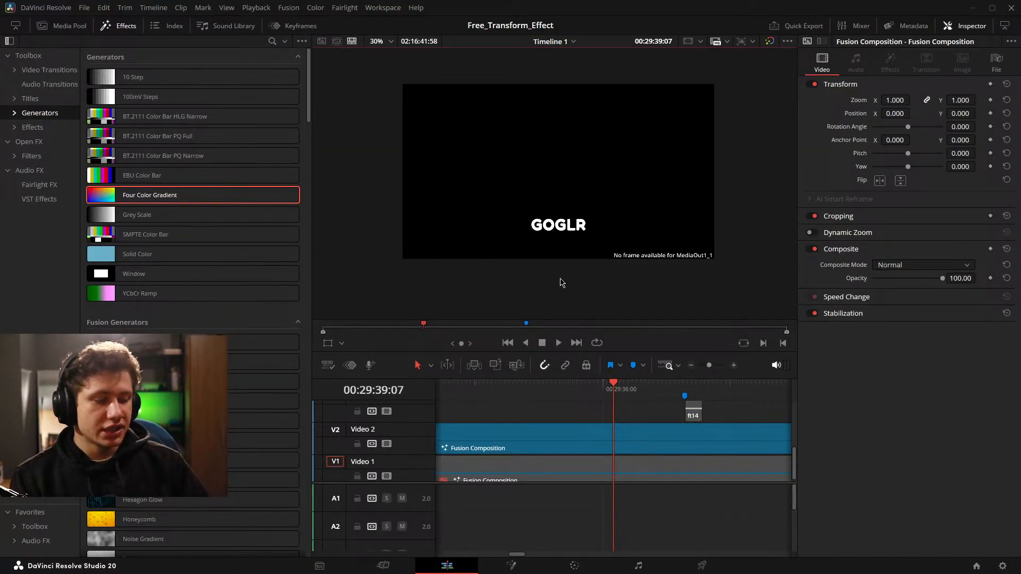
pyautogui.moveTo(176, 195); pyautogui.dragTo(620, 426)
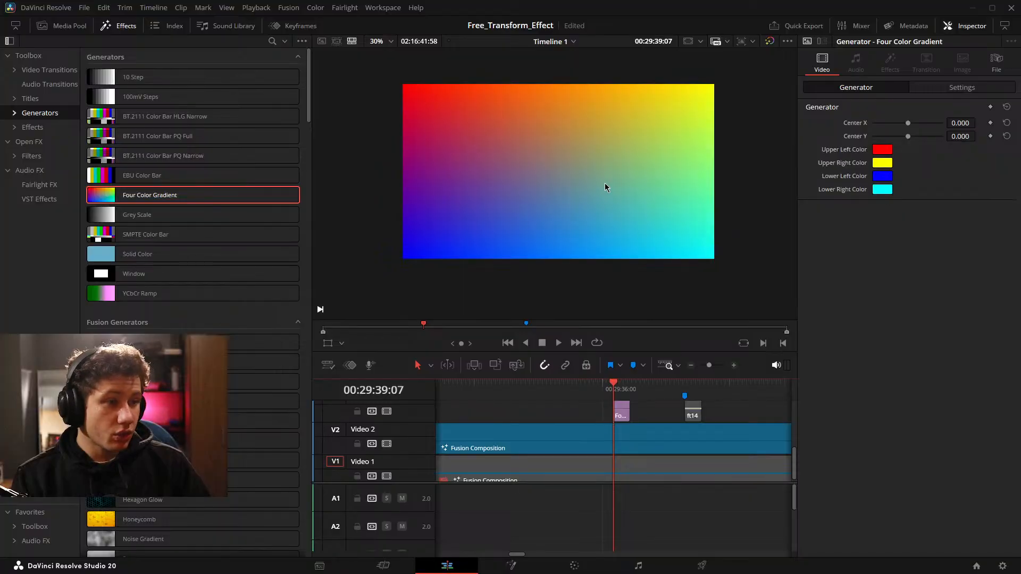
pyautogui.hotkey('shift', 'z')
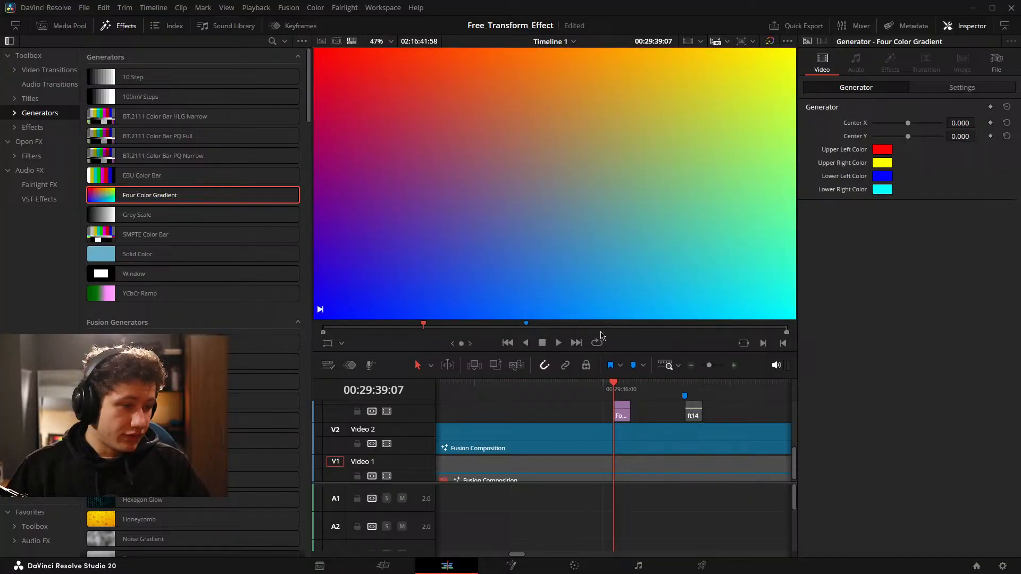
pyautogui.click(624, 416)
pyautogui.press('BackSpace')
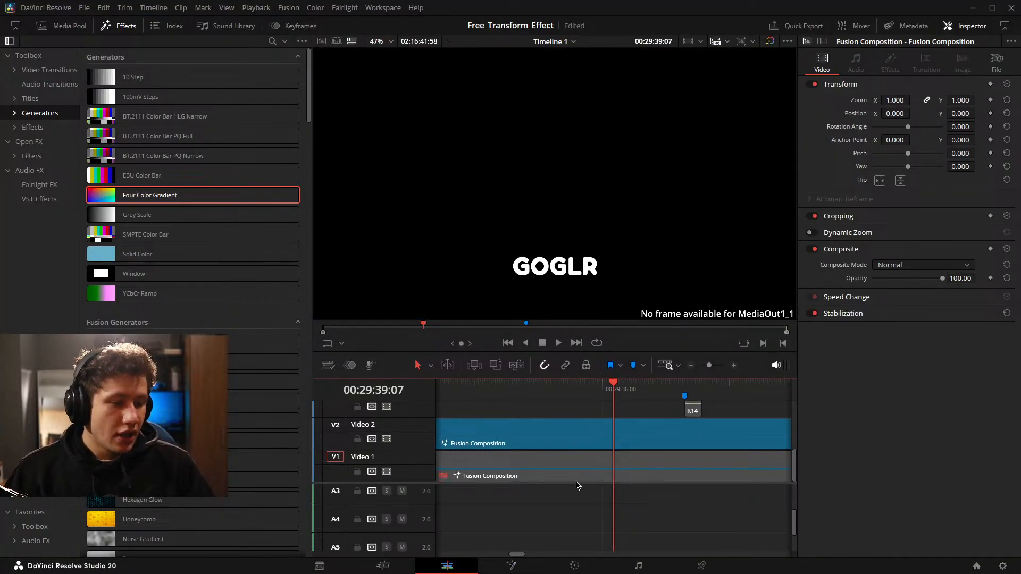
# Select MediaOut1_1 in the Fusion tree and examine the animation groups back to the Directional_Blur_1_1_1 output.
pyautogui.click(528, 566)
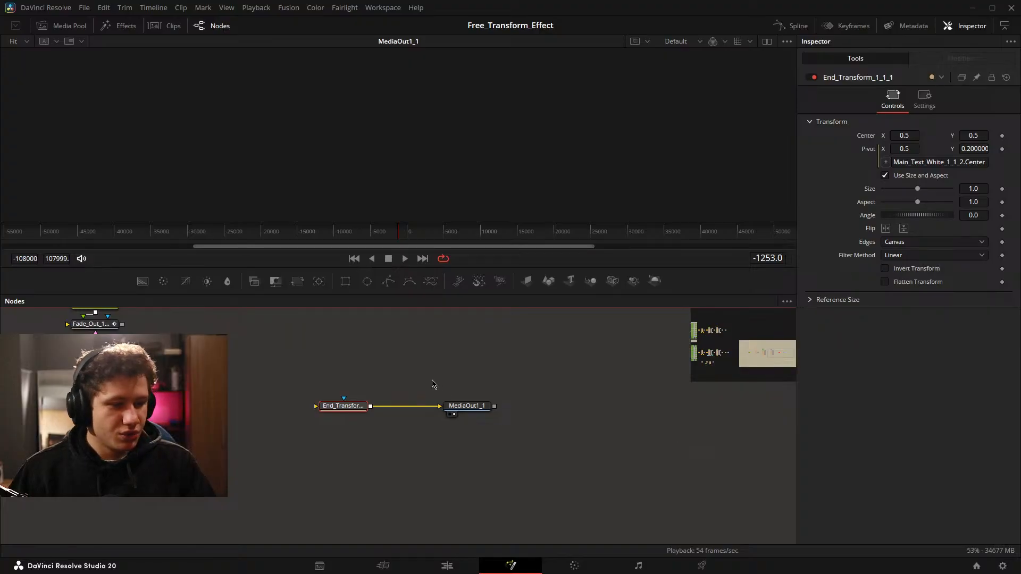
pyautogui.moveTo(430, 369); pyautogui.dragTo(511, 428)
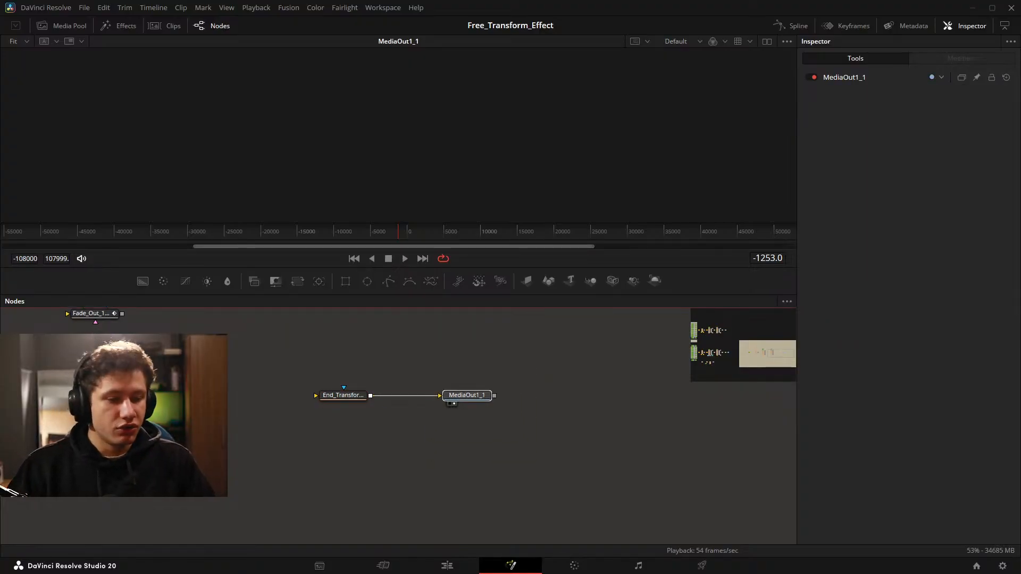
pyautogui.moveTo(289, 445); pyautogui.dragTo(616, 419)
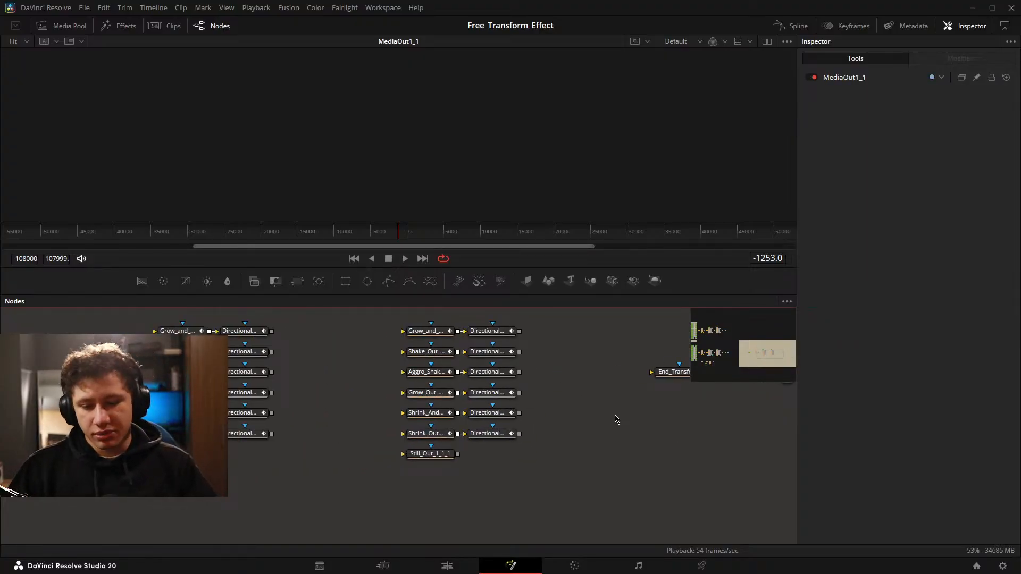
pyautogui.moveTo(265, 412); pyautogui.dragTo(529, 456)
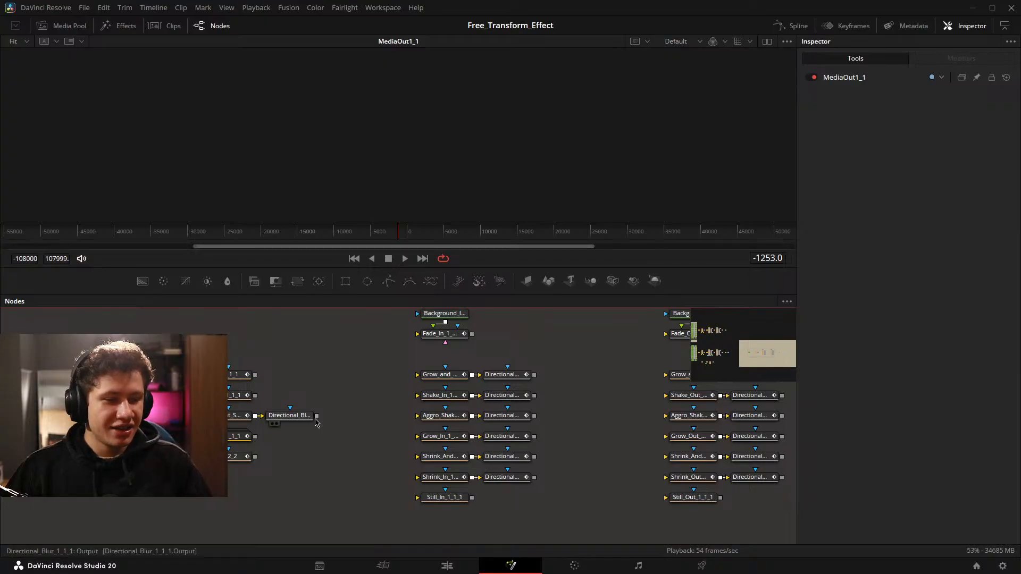
pyautogui.moveTo(317, 421); pyautogui.dragTo(575, 405)
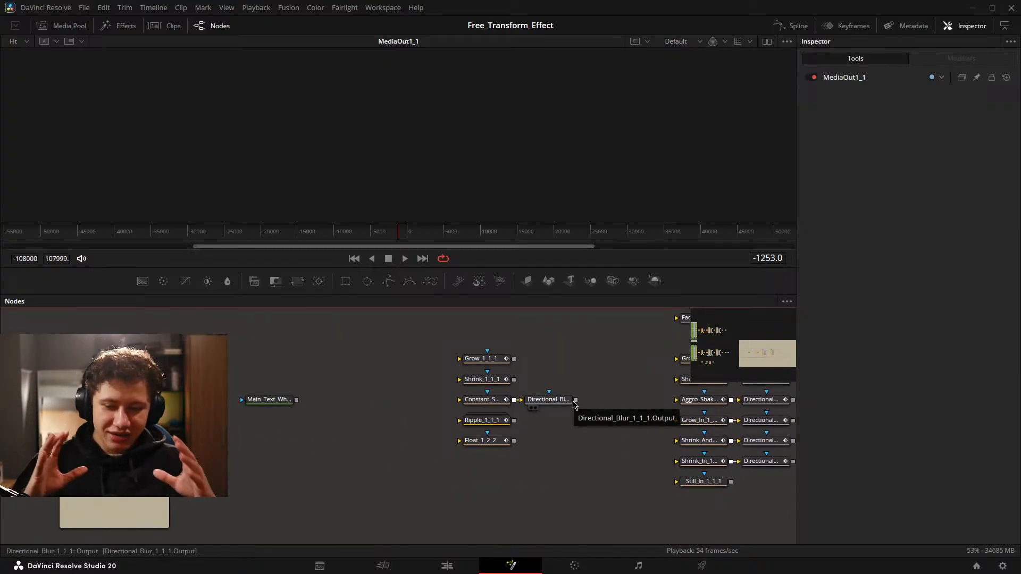
# Examine the mid, in and out animation node groups and the End_Transform node feeding MediaOut1_1.
pyautogui.moveTo(654, 423); pyautogui.dragTo(108, 442)
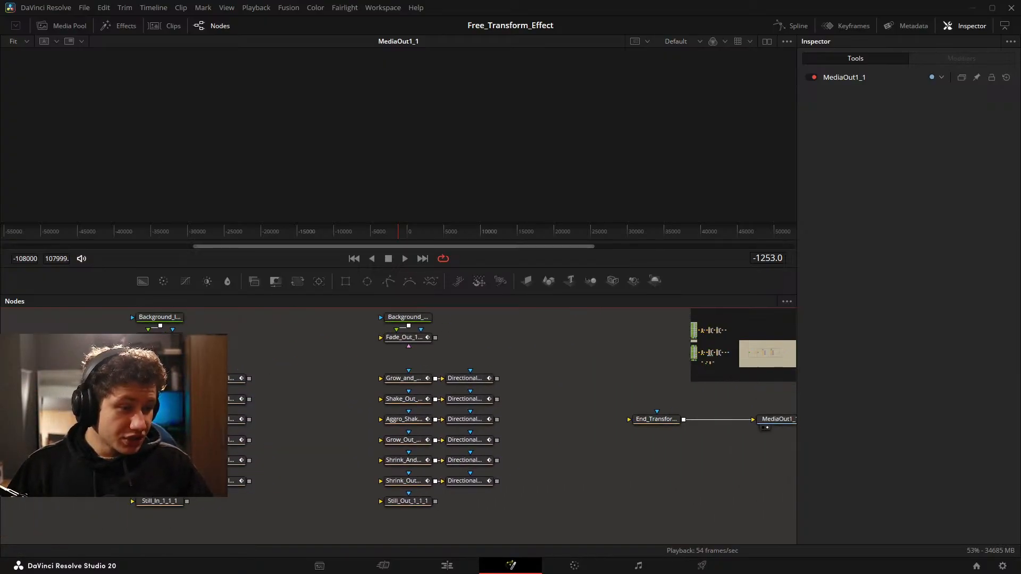
pyautogui.moveTo(534, 442); pyautogui.dragTo(332, 434)
pyautogui.moveTo(520, 381); pyautogui.dragTo(632, 450)
pyautogui.moveTo(417, 429); pyautogui.dragTo(744, 407)
pyautogui.moveTo(80, 409); pyautogui.dragTo(460, 402)
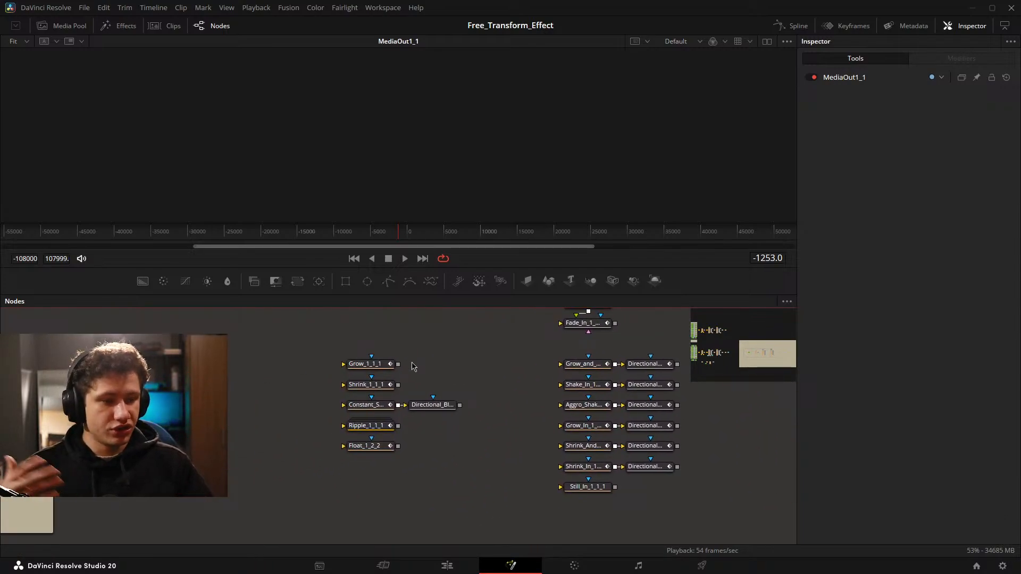
pyautogui.moveTo(422, 426); pyautogui.dragTo(528, 433)
pyautogui.scroll(2, 499, 404)
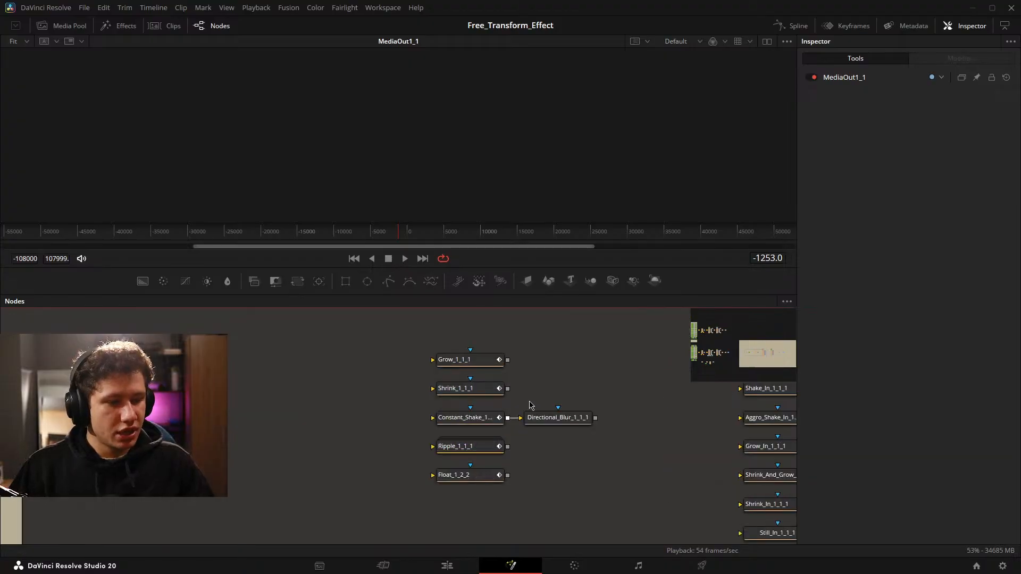
pyautogui.moveTo(533, 399); pyautogui.dragTo(431, 360)
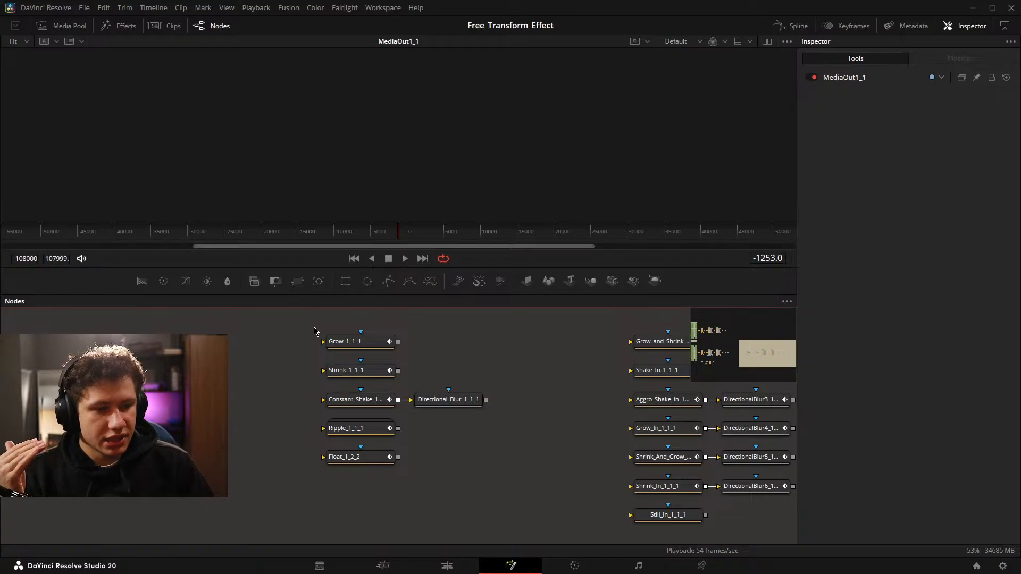
# Start creating a macro from the Grow_1_1_1 node and name it Grow_Test1.
pyautogui.click(368, 343)
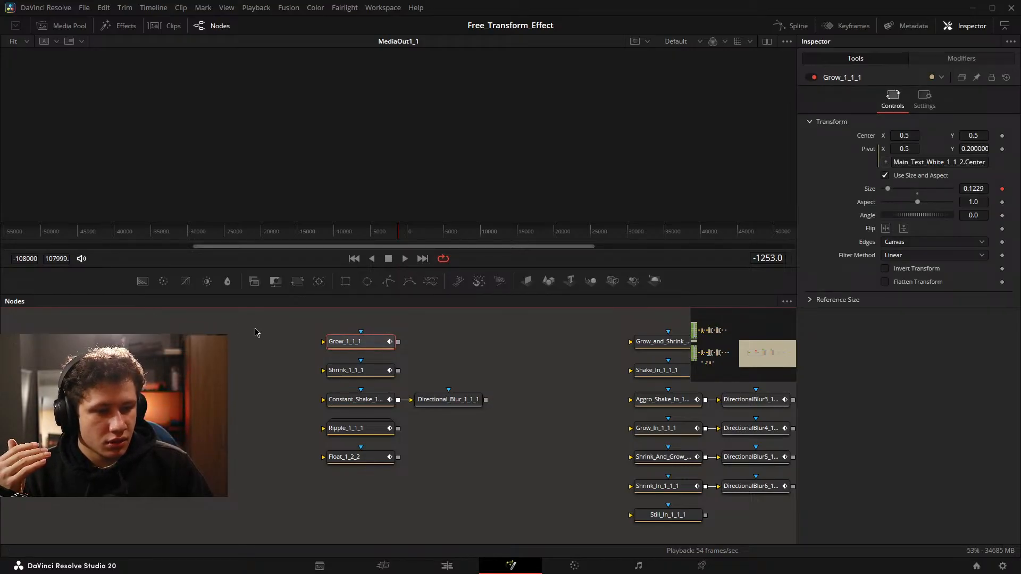
pyautogui.moveTo(285, 325); pyautogui.dragTo(438, 357)
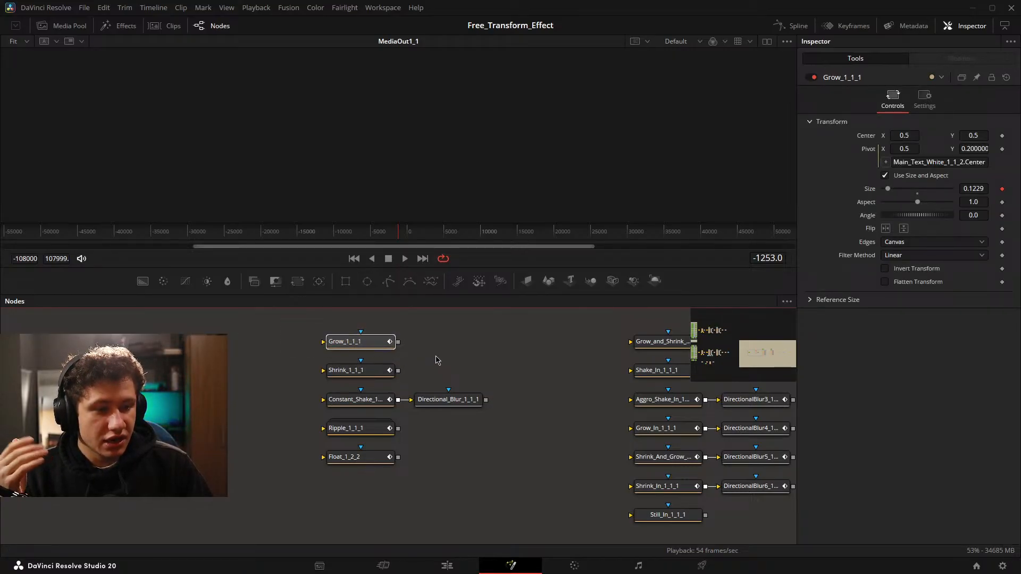
pyautogui.rightClick(364, 346)
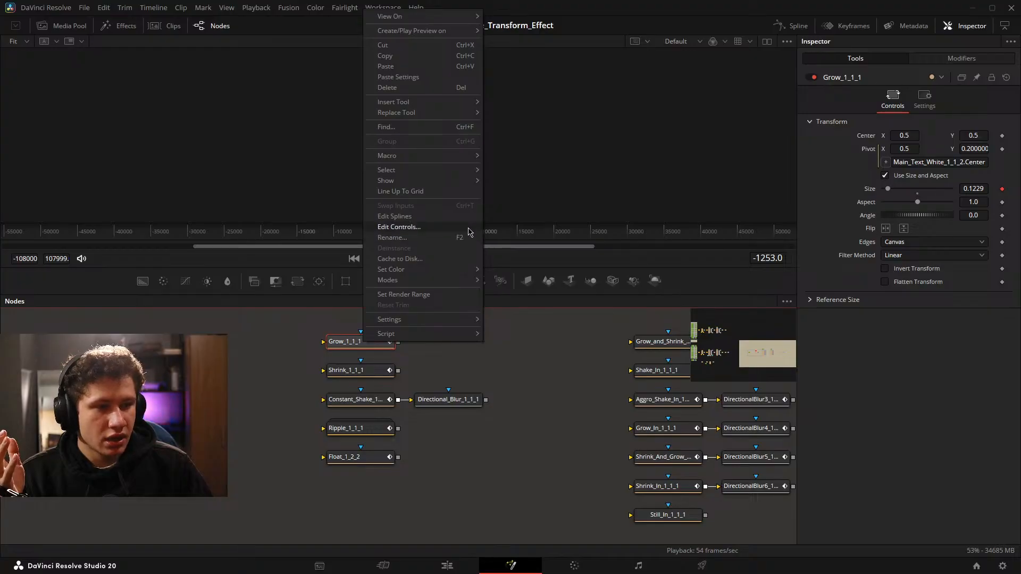
pyautogui.moveTo(455, 160)
pyautogui.click(552, 121)
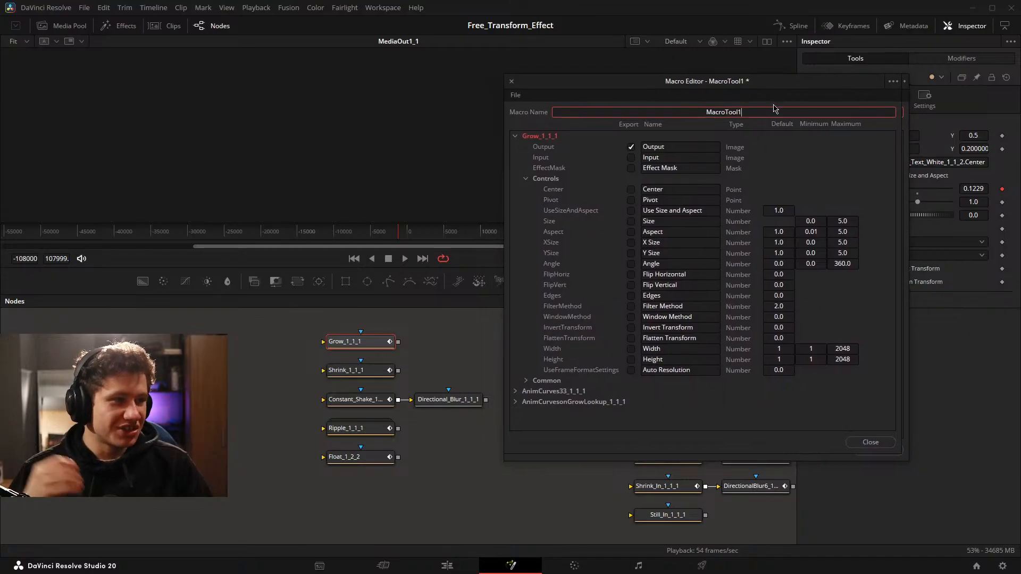
pyautogui.doubleClick(752, 112)
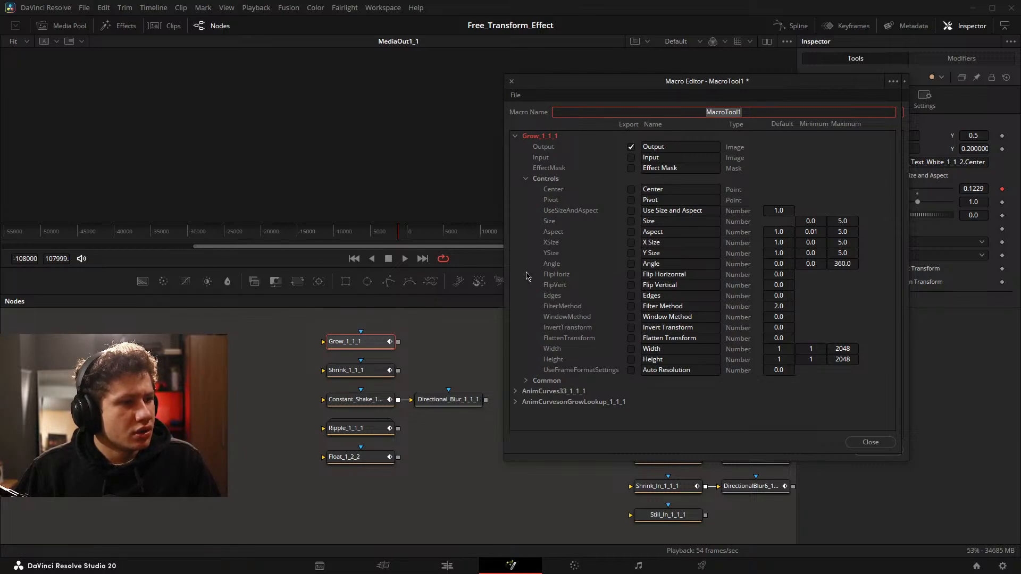
pyautogui.press('BackSpace')
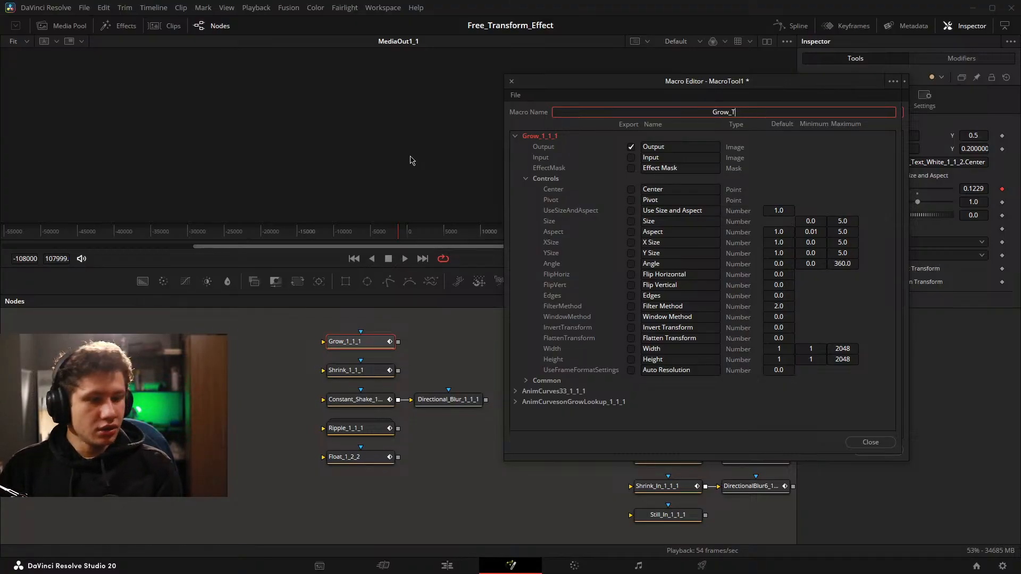
pyautogui.write('Grow_Test1')
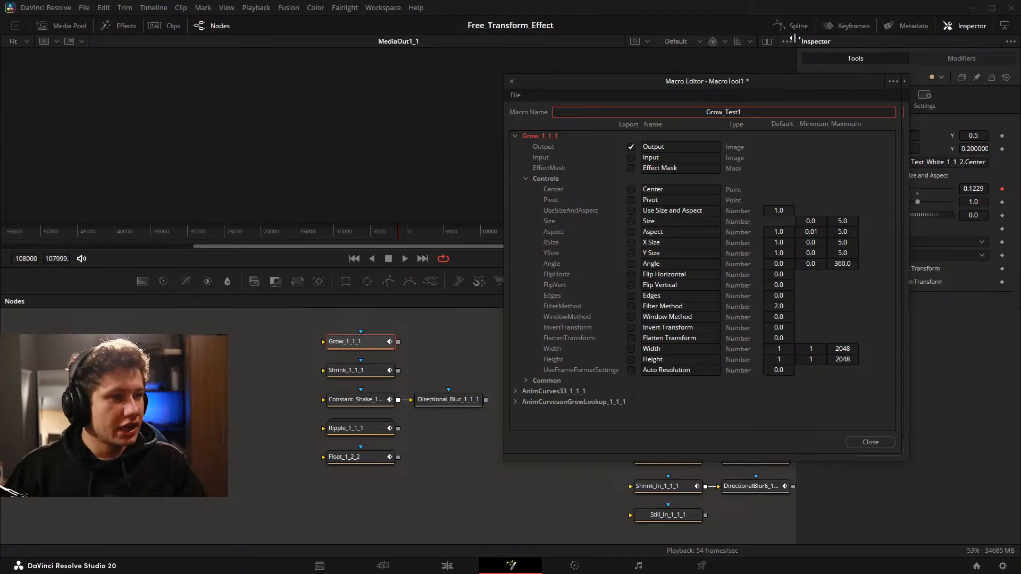
# Close the Macro Editor without saving the macro.
pyautogui.moveTo(733, 86); pyautogui.dragTo(293, 65)
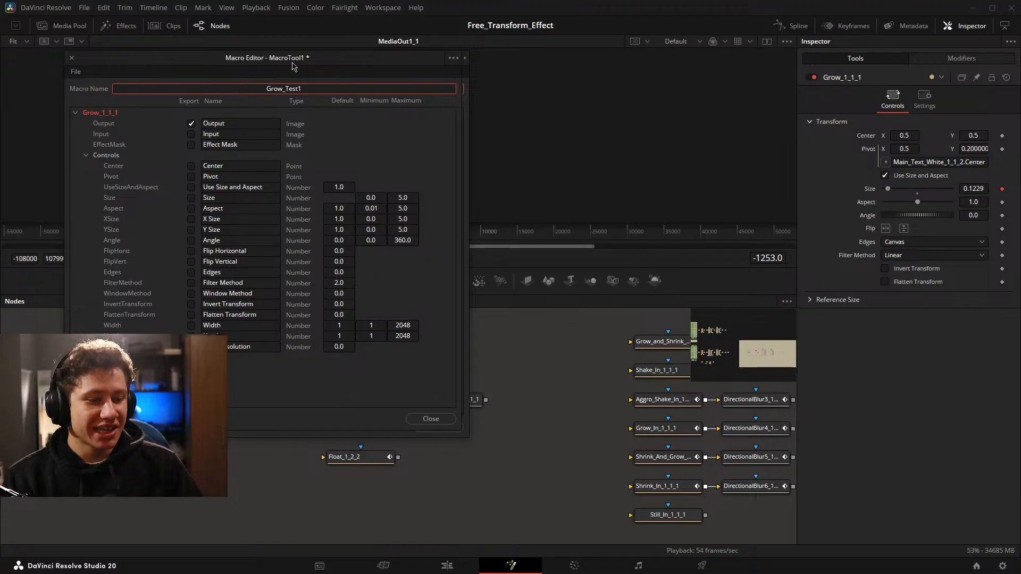
pyautogui.moveTo(575, 390); pyautogui.dragTo(766, 393)
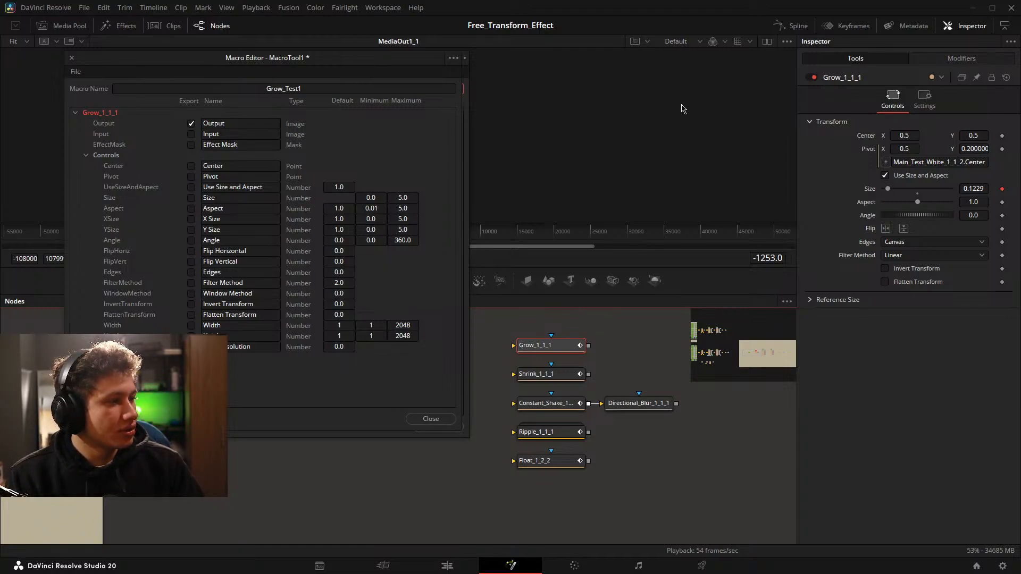
pyautogui.click(72, 58)
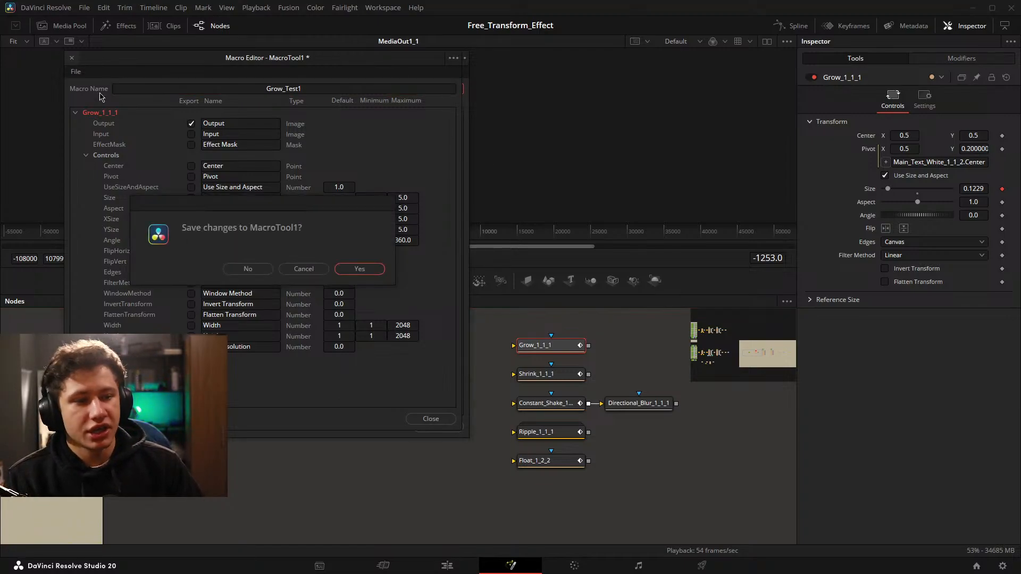
pyautogui.click(247, 269)
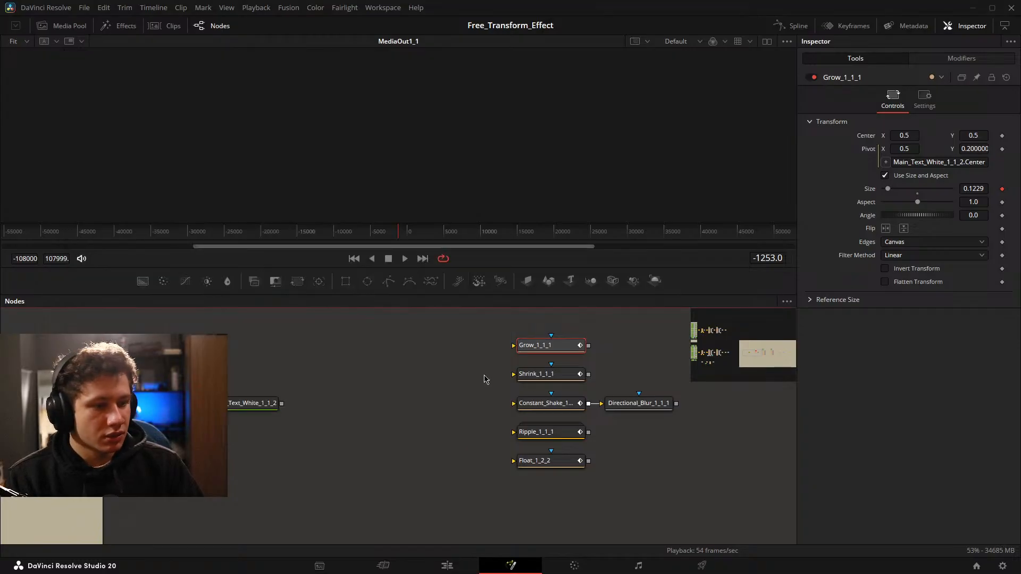
# Reset the Pivot of the Grow_1_1_1, Shrink_1_1_1 and Constant_Shake_1_1_1 nodes to 0.5, 0.5, removing the expression linked to the main text's center.
pyautogui.click(972, 162)
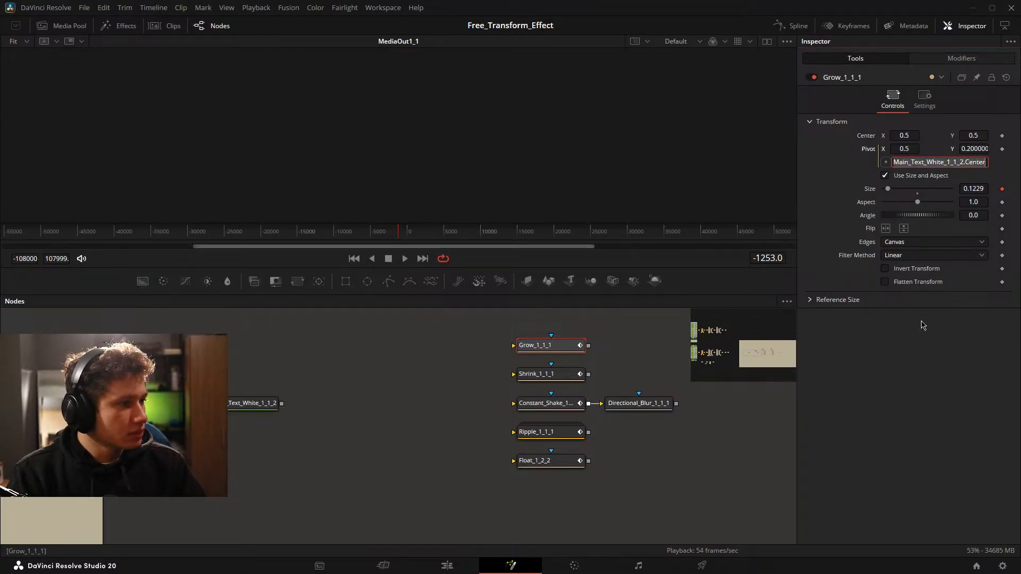
pyautogui.moveTo(735, 340); pyautogui.dragTo(586, 353)
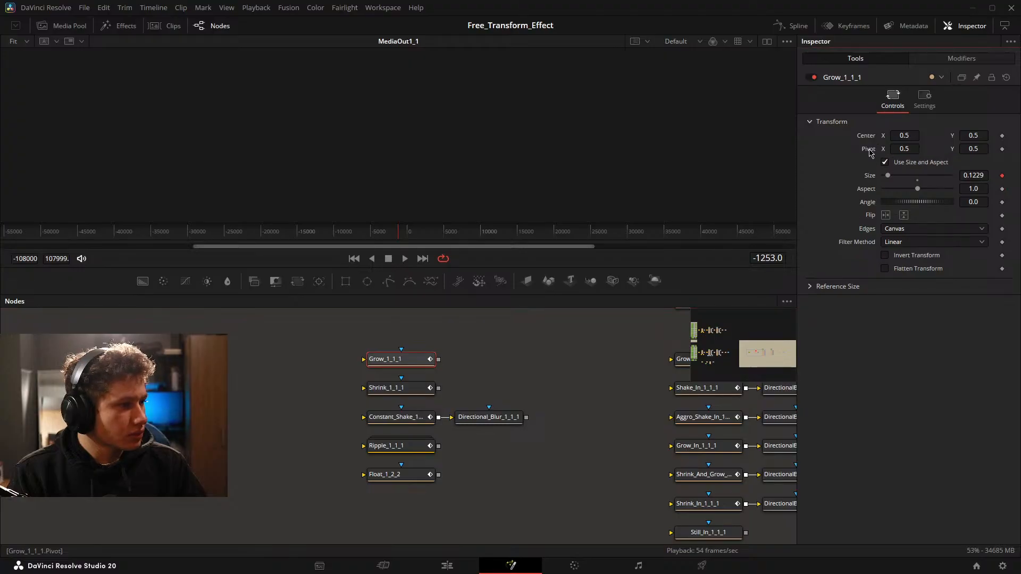
pyautogui.click(412, 389)
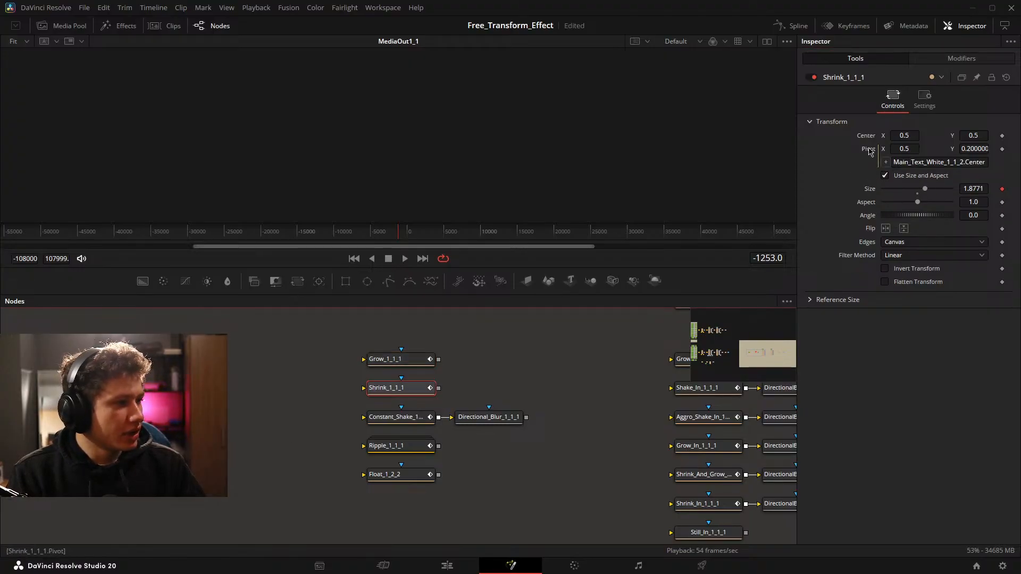
pyautogui.click(412, 418)
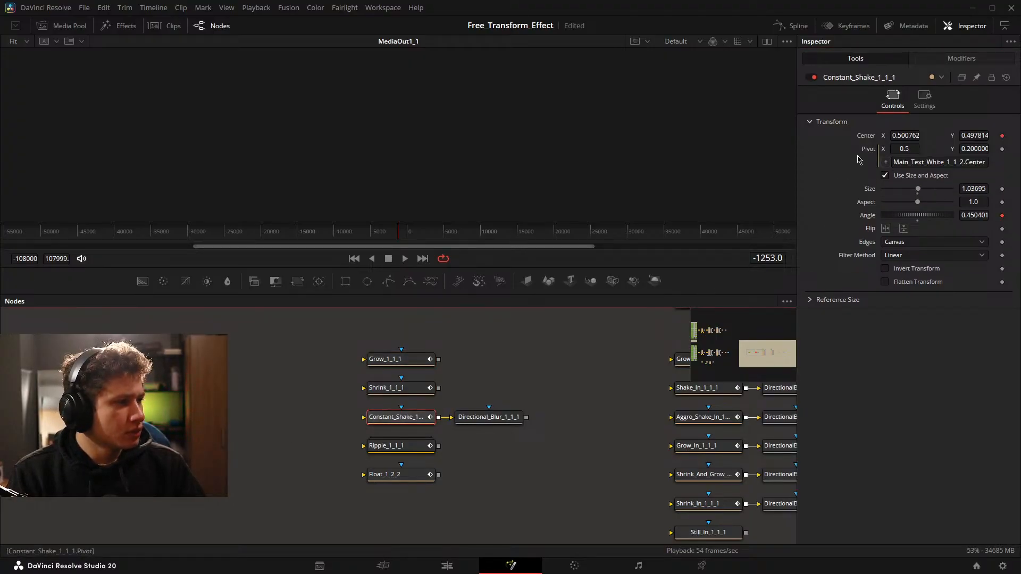
# Open the Ripple_1_1_1 group, check its Displace and FastNoise nodes for a pivot setting, and collapse the group again.
pyautogui.click(423, 447)
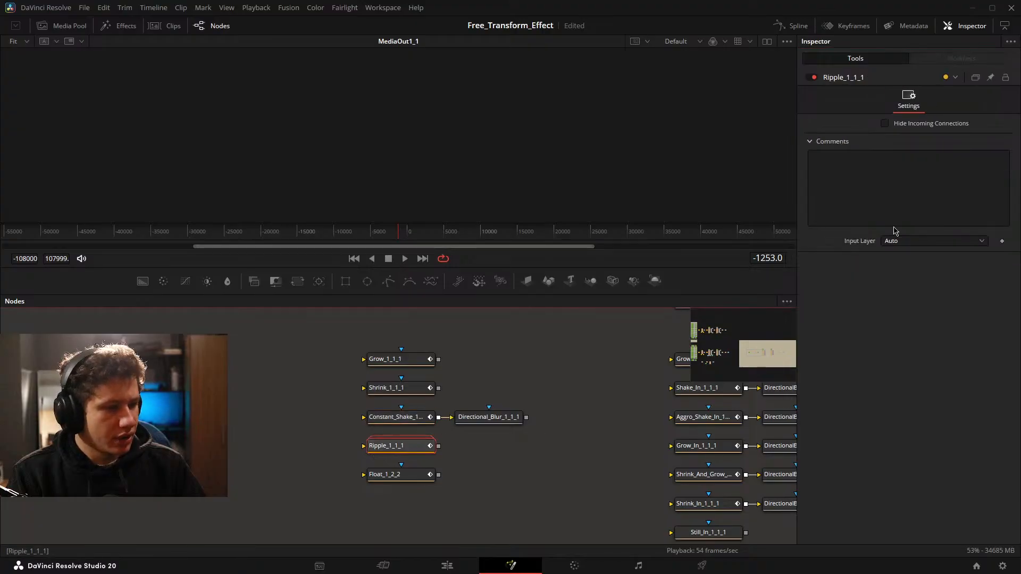
pyautogui.doubleClick(417, 447)
pyautogui.moveTo(418, 447); pyautogui.dragTo(435, 388)
pyautogui.click(429, 395)
pyautogui.click(422, 424)
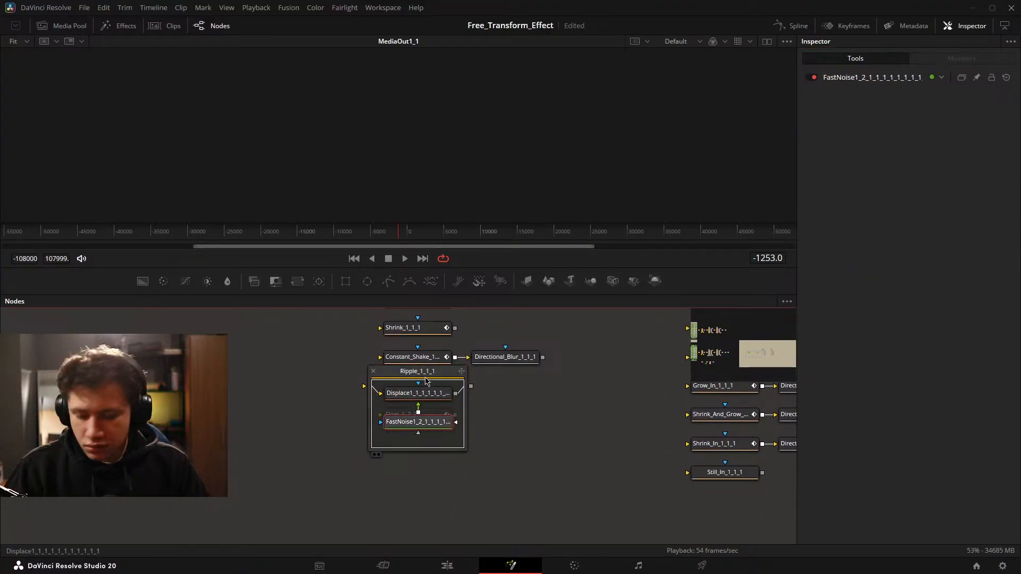
pyautogui.doubleClick(426, 372)
# Reset the Pivot of the Float_1_2_2 node to 0.5, 0.5, removing its linked expression.
pyautogui.click(426, 415)
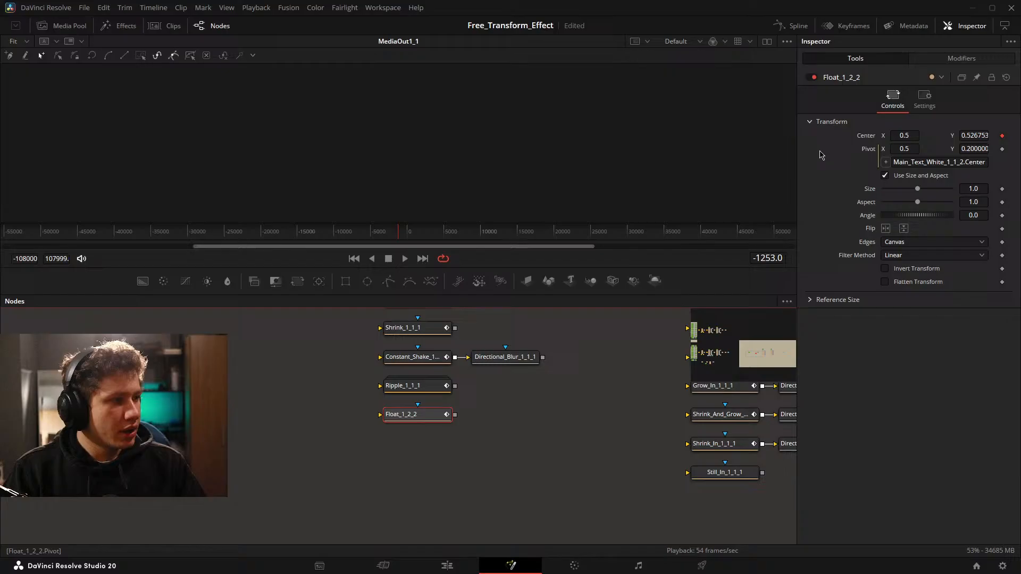
pyautogui.doubleClick(867, 151)
pyautogui.moveTo(533, 397); pyautogui.dragTo(495, 439)
pyautogui.moveTo(489, 362); pyautogui.dragTo(472, 370)
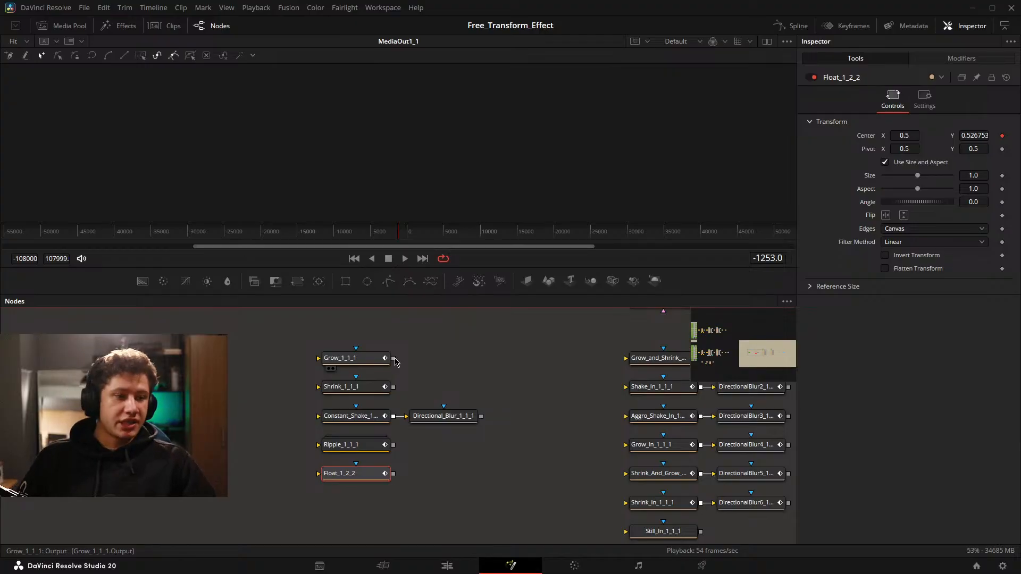
# Show the Main_Text_White_1_1_2 node in the viewer with the whole frame in sight.
pyautogui.click(312, 349)
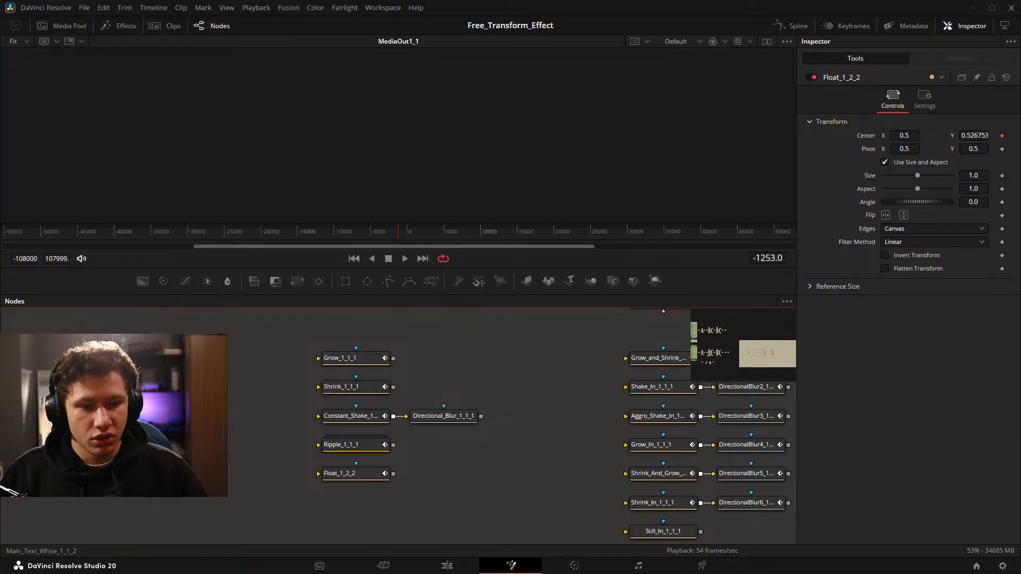
pyautogui.moveTo(123, 401); pyautogui.dragTo(288, 394)
pyautogui.moveTo(240, 409); pyautogui.dragTo(408, 88)
pyautogui.moveTo(401, 129); pyautogui.dragTo(408, 109)
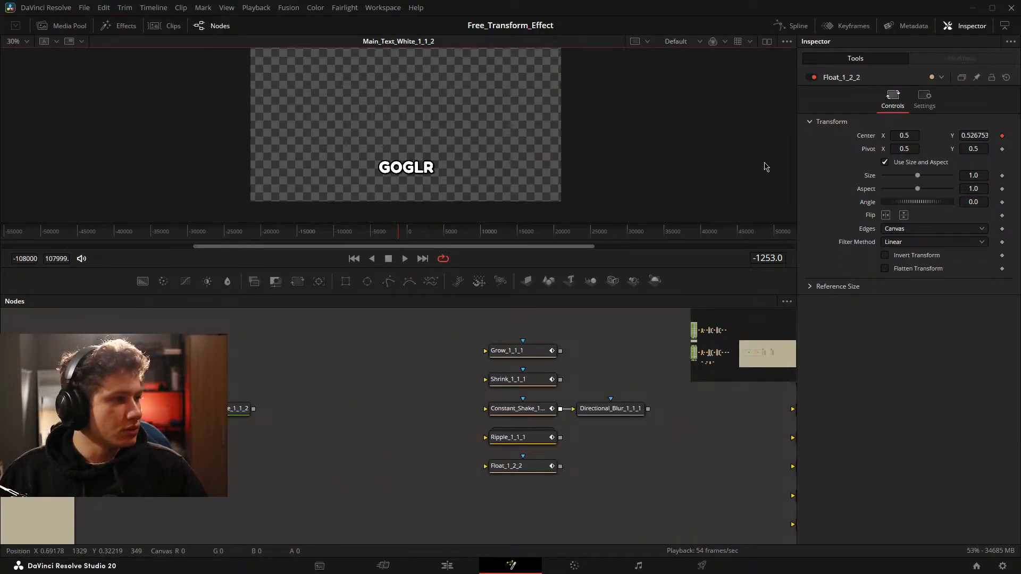
pyautogui.moveTo(321, 114); pyautogui.dragTo(329, 137)
pyautogui.scroll(-2, 387, 125)
pyautogui.hotkey('ctrl', 'f')
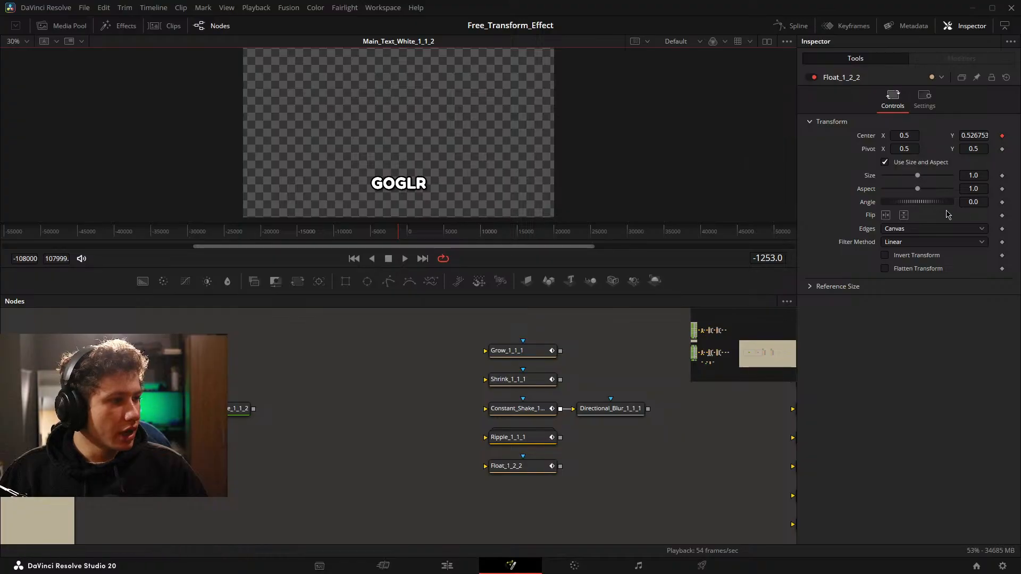
# Try an Angle of -9.5 on the Float_1_2_2 node and reset it to its default.
pyautogui.moveTo(973, 202)
pyautogui.mouseDown()
pyautogui.moveTo(938, 202)
pyautogui.moveTo(972, 203)
pyautogui.moveTo(958, 203)
pyautogui.mouseUp()
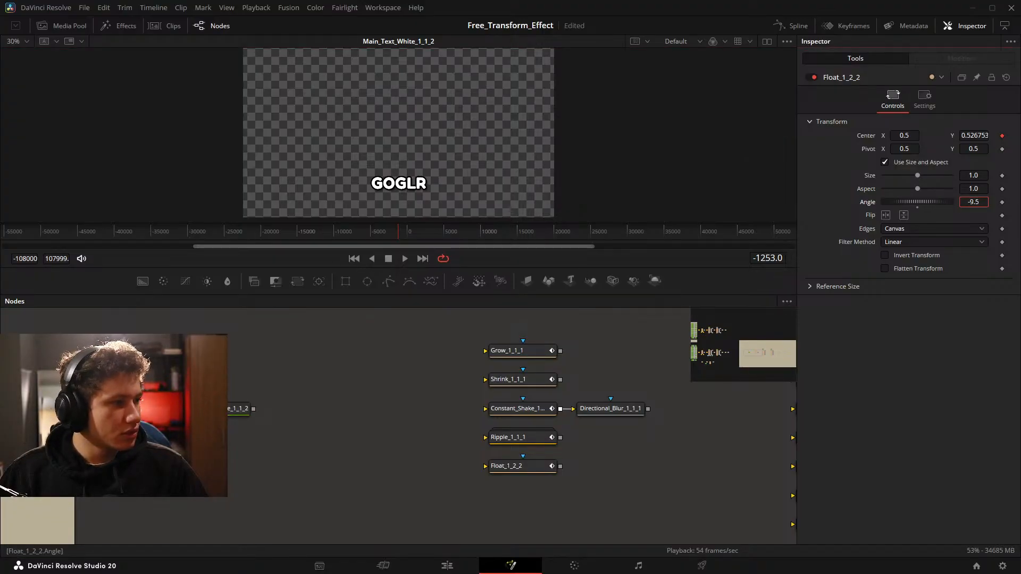
pyautogui.doubleClick(876, 205)
pyautogui.click(766, 42)
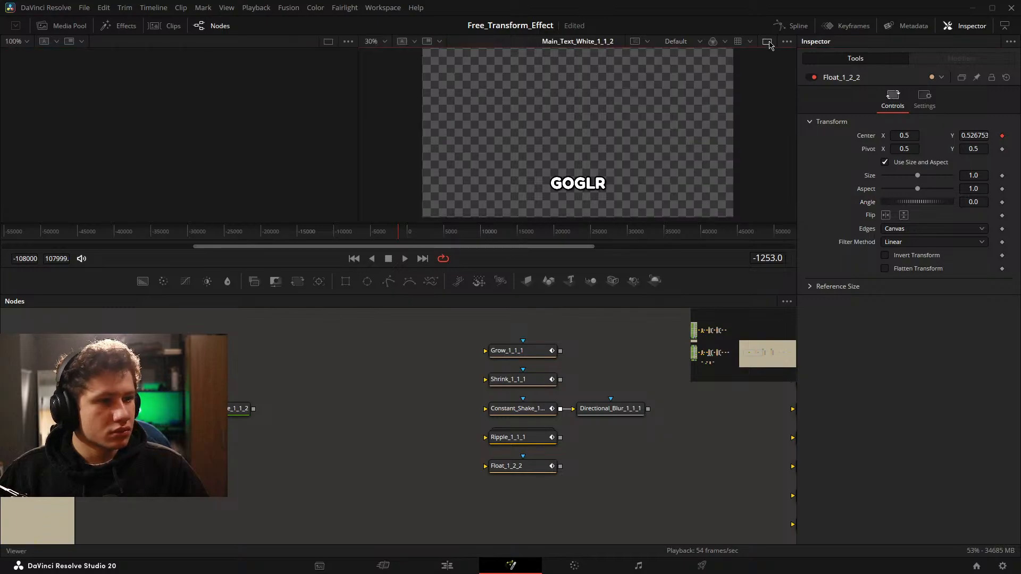
pyautogui.click(767, 42)
# Select the Main_Text_White_1_1_2 node and inspect its text and layout rotation settings.
pyautogui.click(235, 409)
pyautogui.moveTo(250, 400); pyautogui.dragTo(280, 391)
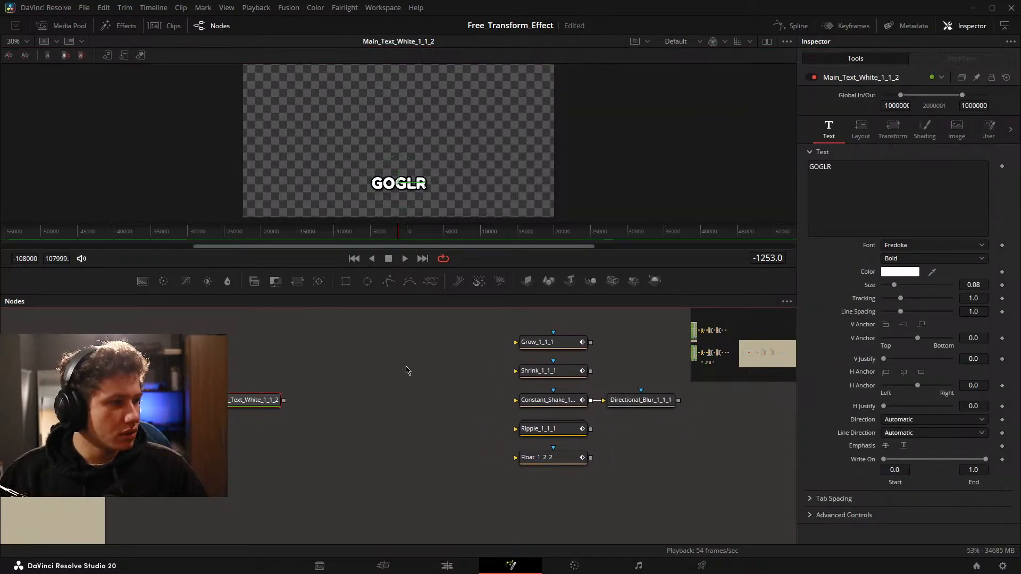
pyautogui.click(861, 131)
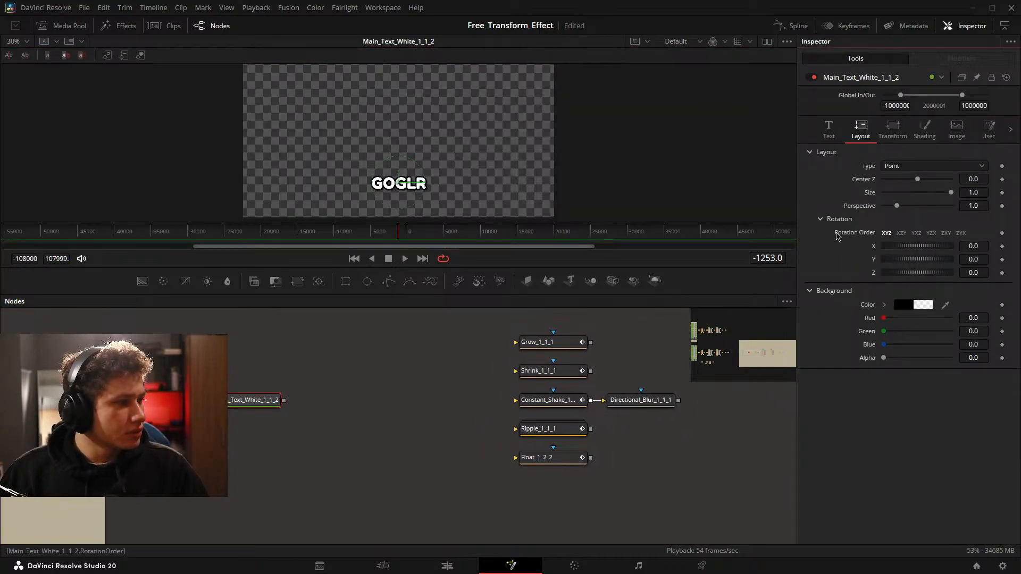
# Check the transform controls and pivots of each mid animation node against the text in the viewer, returning to Main_Text_White_1_1_2.
pyautogui.click(558, 344)
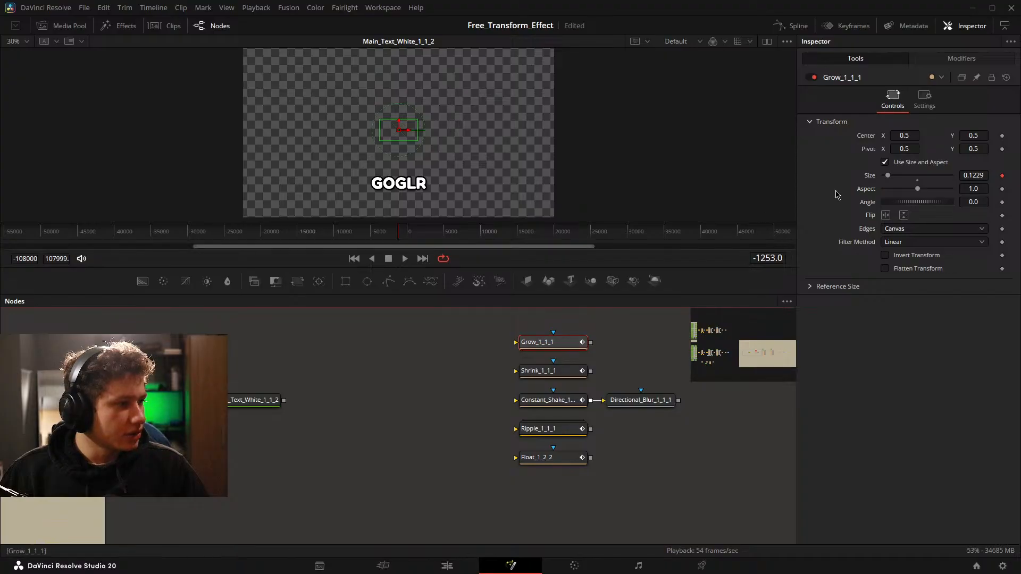
pyautogui.click(548, 372)
pyautogui.click(555, 456)
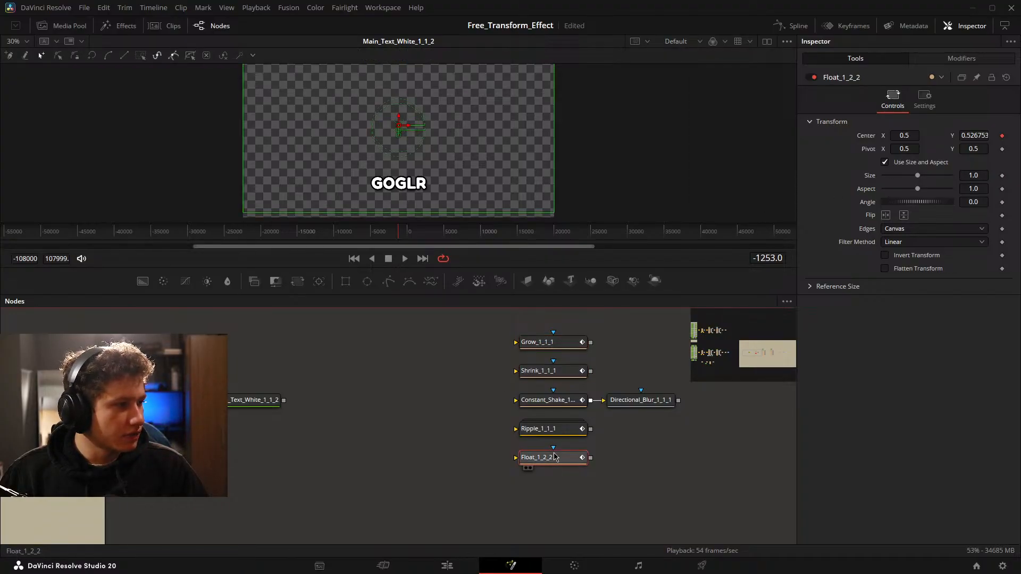
pyautogui.click(540, 429)
pyautogui.click(548, 400)
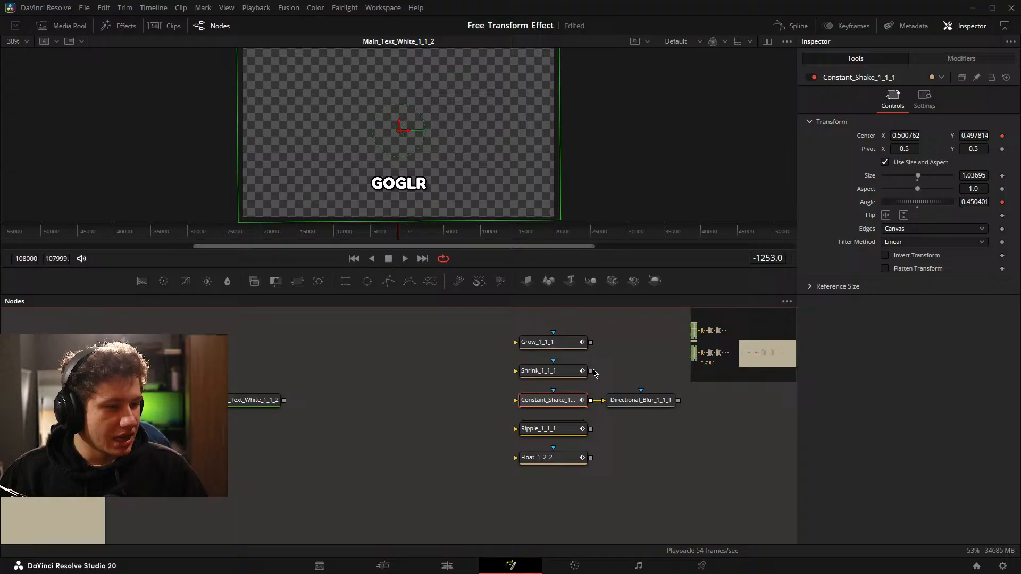
pyautogui.click(564, 373)
pyautogui.click(558, 344)
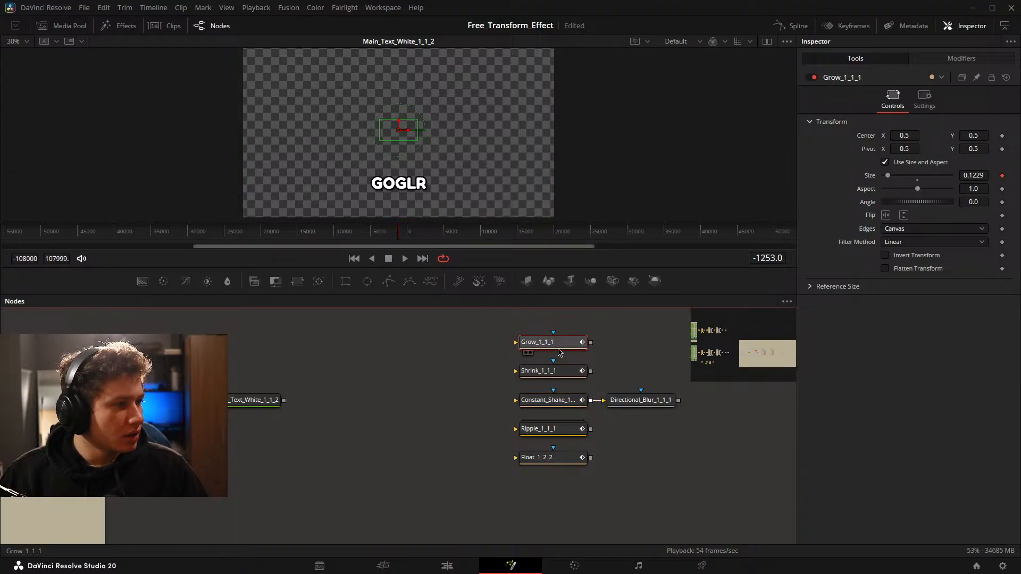
pyautogui.click(624, 404)
pyautogui.click(236, 400)
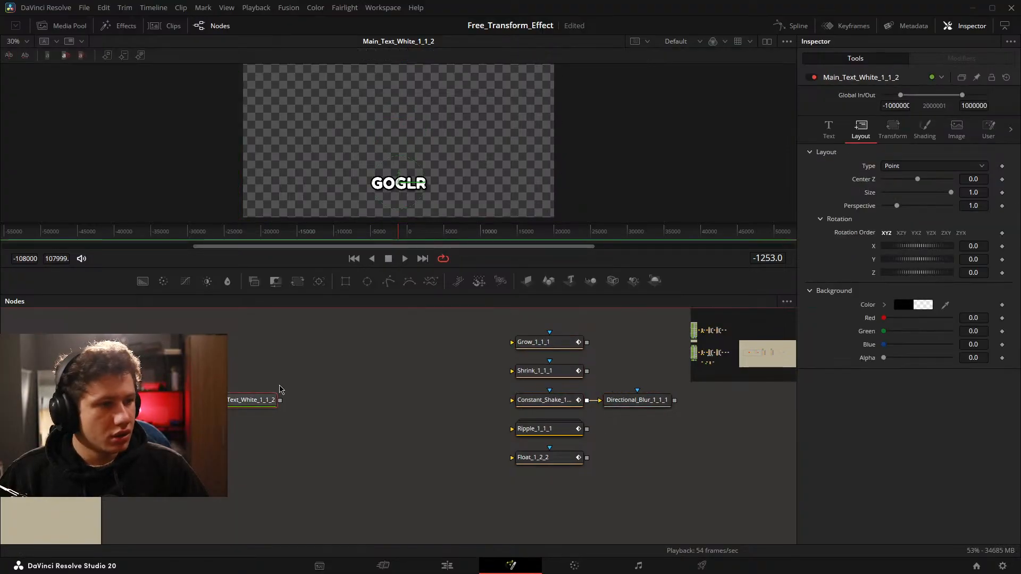
# Inspect the transform, shading and text settings of the Main_Text_White_1_1_2 node.
pyautogui.click(892, 129)
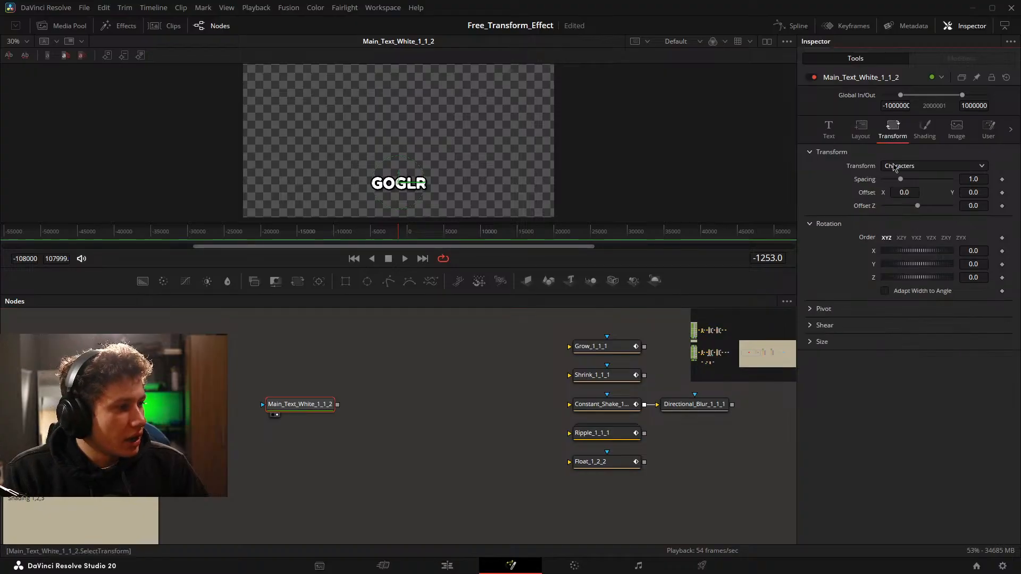
pyautogui.click(924, 128)
pyautogui.click(828, 129)
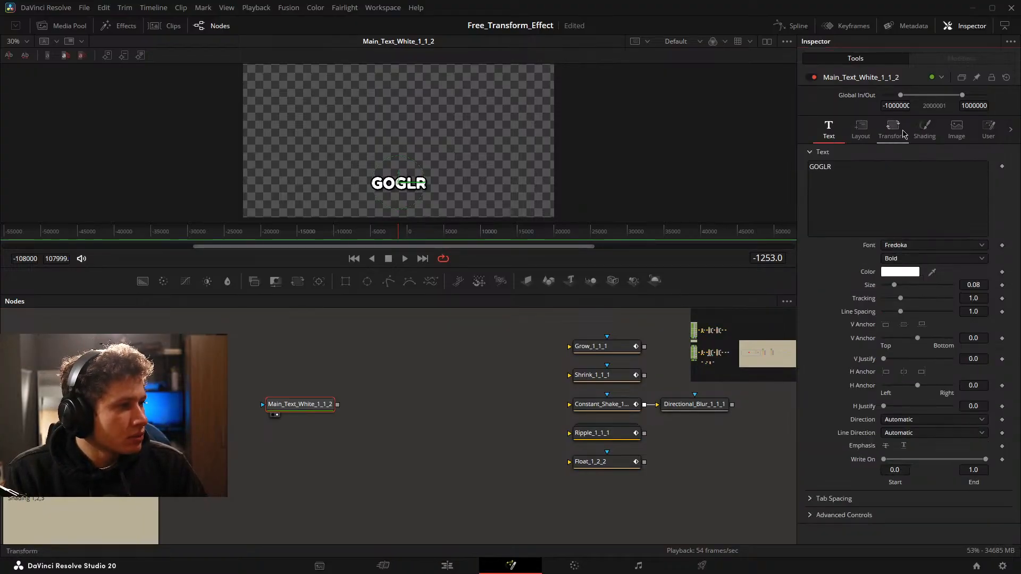
# Try an X rotation of about -31.3 in the text node's layout settings, reset it, and check its transform rotation controls.
pyautogui.click(860, 129)
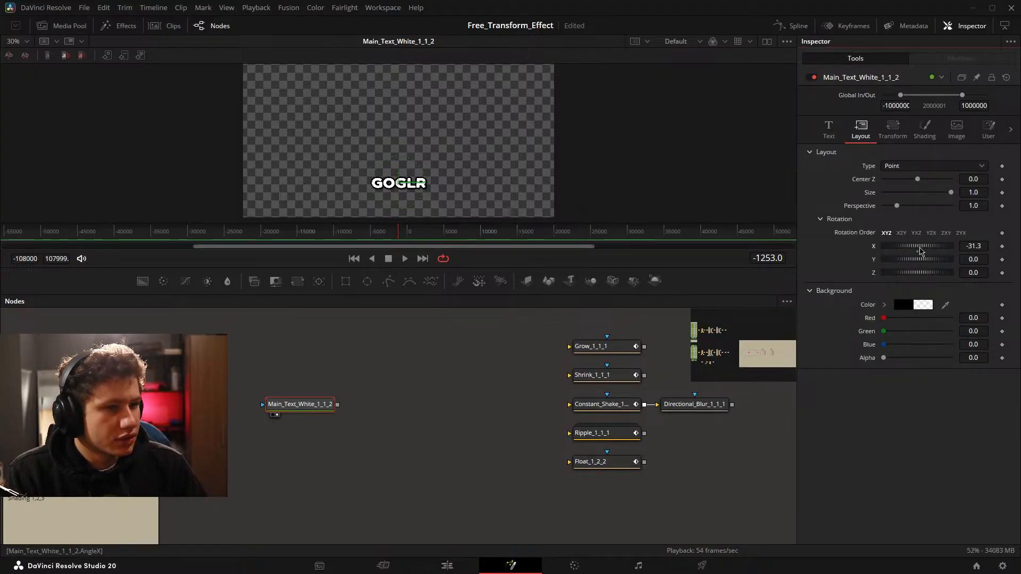
pyautogui.moveTo(922, 251); pyautogui.dragTo(903, 257)
pyautogui.doubleClick(918, 256)
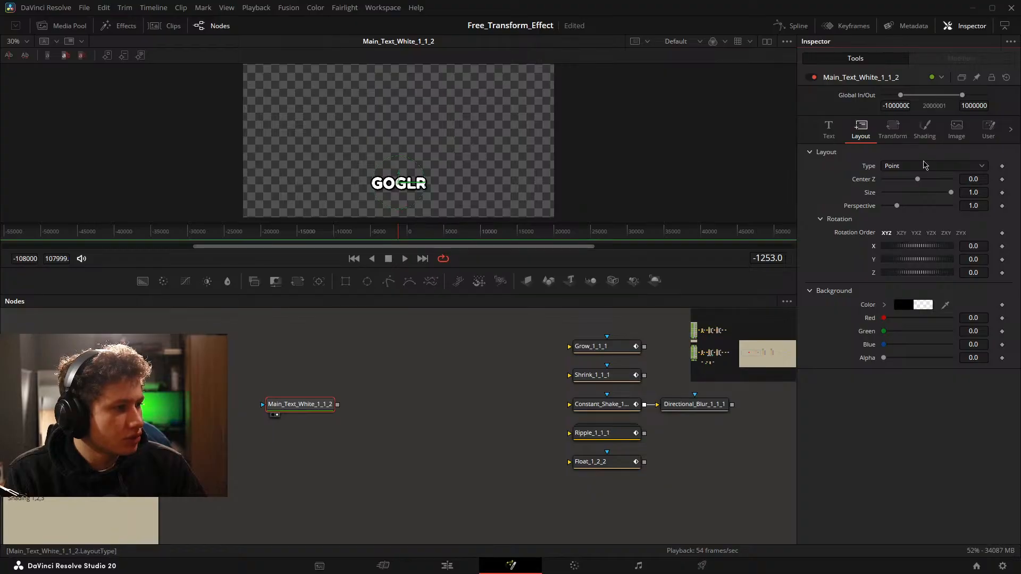
pyautogui.click(926, 167)
pyautogui.click(897, 131)
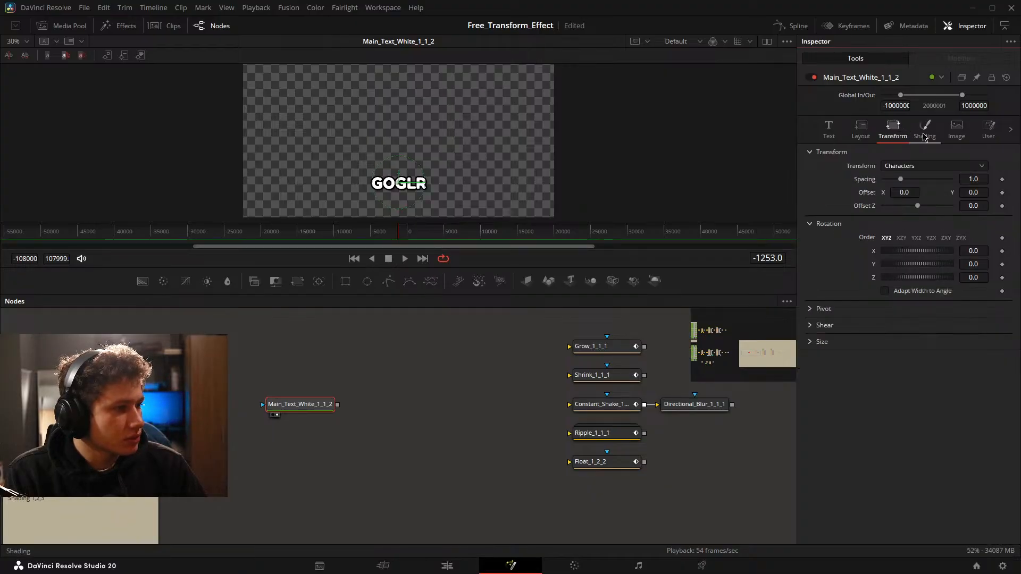
pyautogui.moveTo(918, 250); pyautogui.dragTo(919, 261)
# Add a Transform node after Main_Text_White_1_1_2 and examine its default pivot against the text in the viewer.
pyautogui.moveTo(291, 282); pyautogui.dragTo(354, 404)
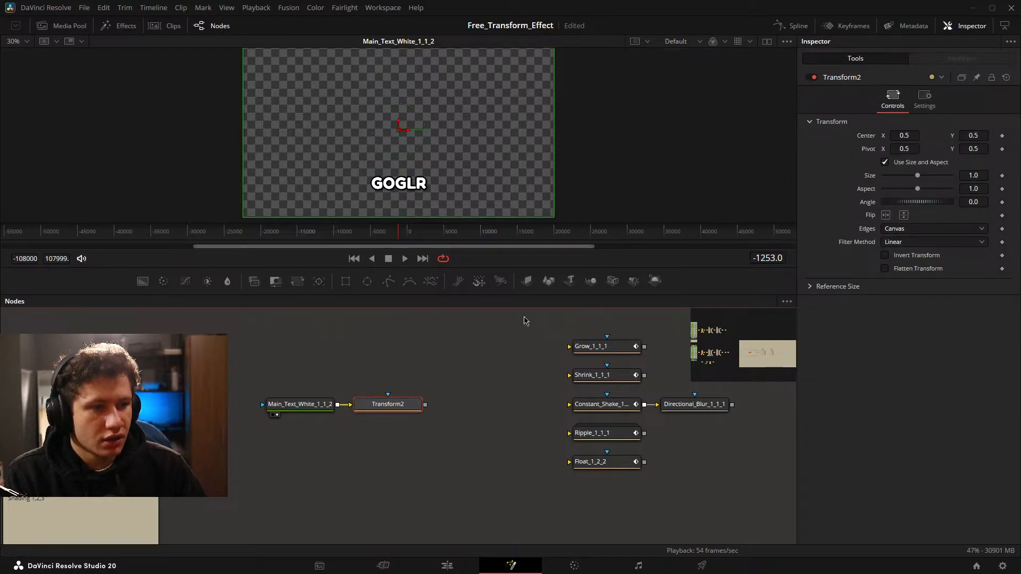
pyautogui.scroll(2, 393, 116)
pyautogui.scroll(-1, 398, 148)
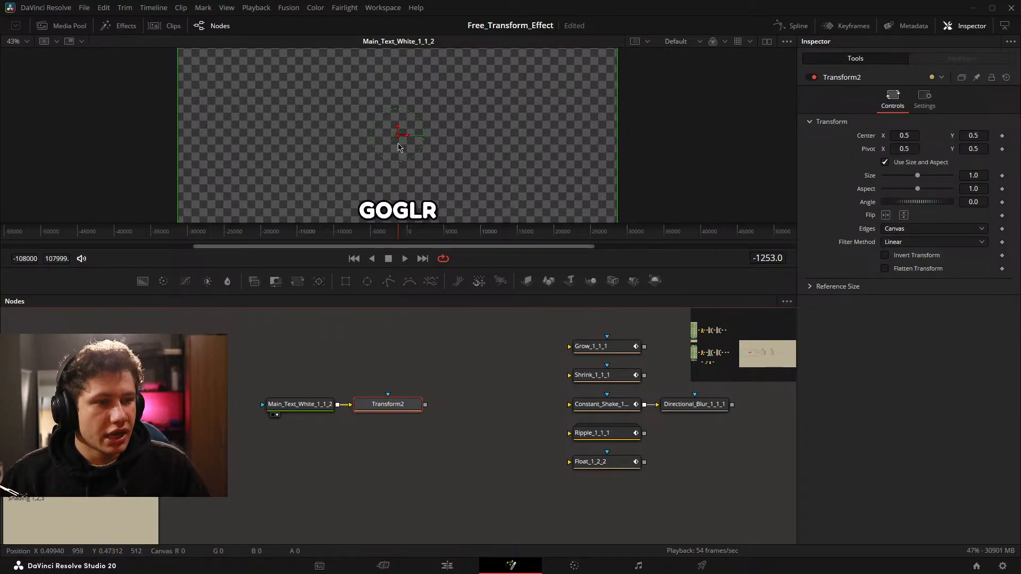
pyautogui.scroll(-1, 366, 126)
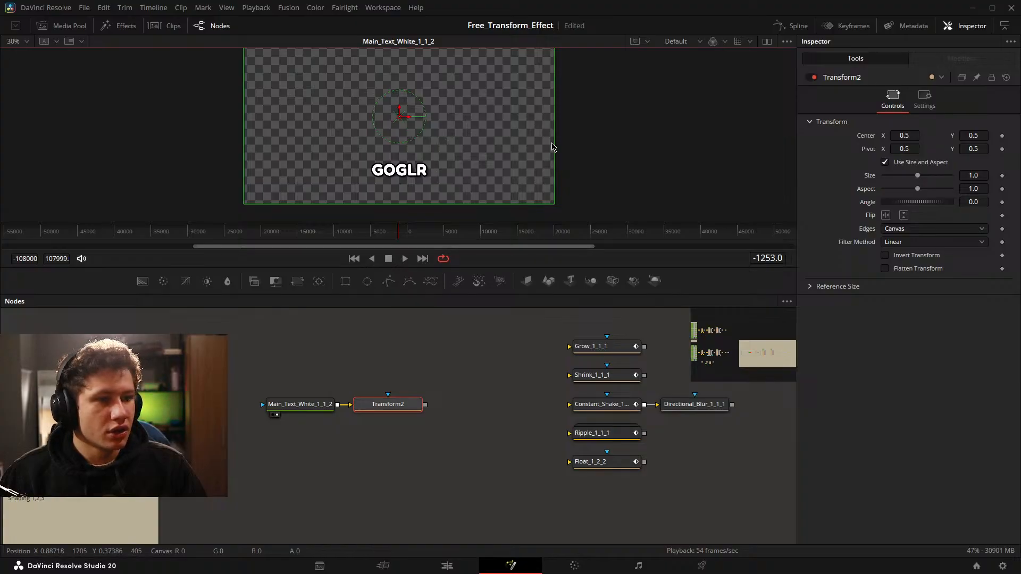
# Try an Angle of -9.0 on the Transform node, show the node in the viewer, and reset the angle.
pyautogui.moveTo(925, 202); pyautogui.dragTo(899, 202)
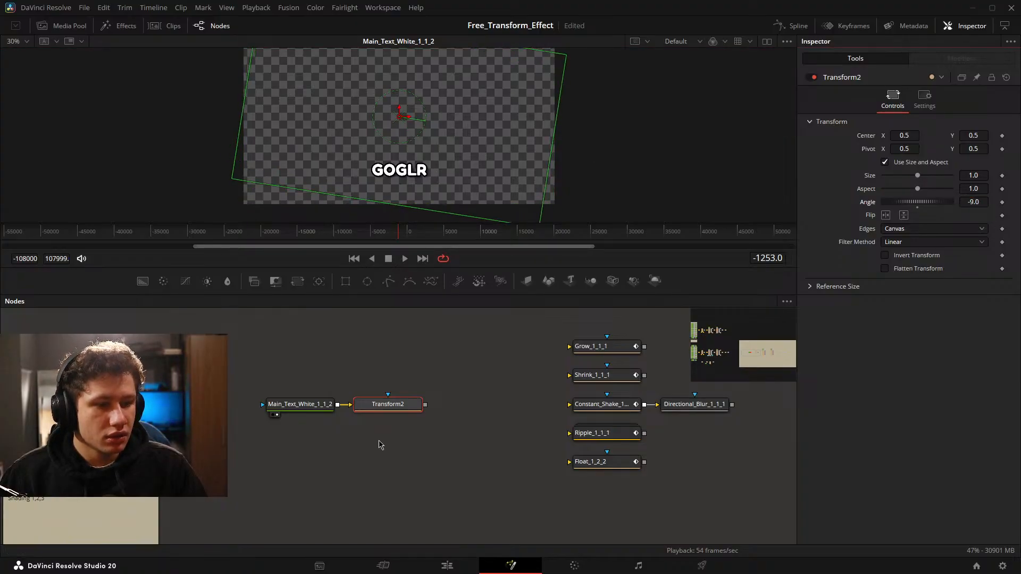
pyautogui.click(365, 415)
pyautogui.moveTo(973, 201); pyautogui.dragTo(924, 201)
pyautogui.doubleClick(919, 202)
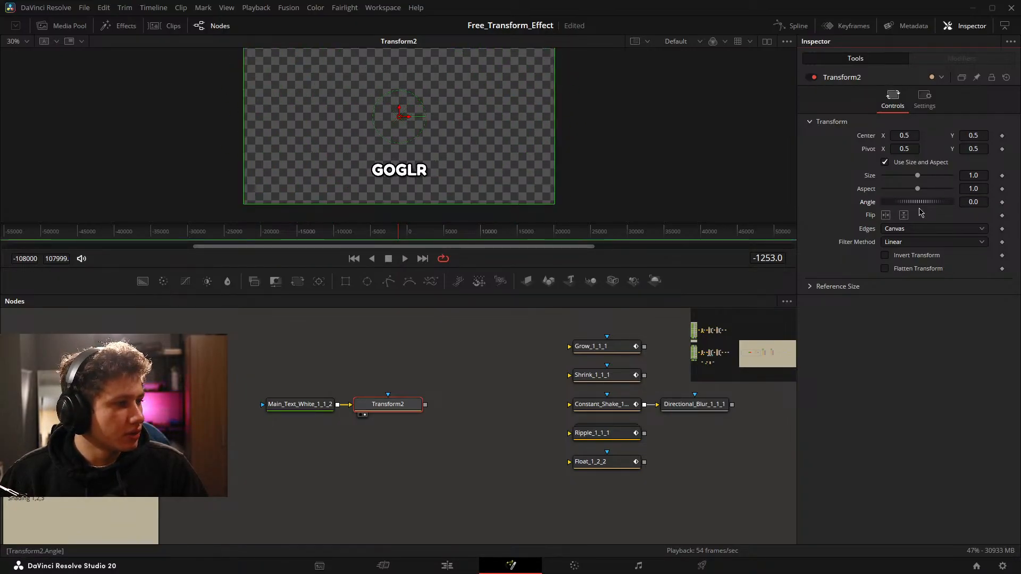
# Set the Transform node's Pivot Y to 0.2 and test the angle around the text.
pyautogui.click(986, 148)
pyautogui.press('BackSpace')
pyautogui.write('2')
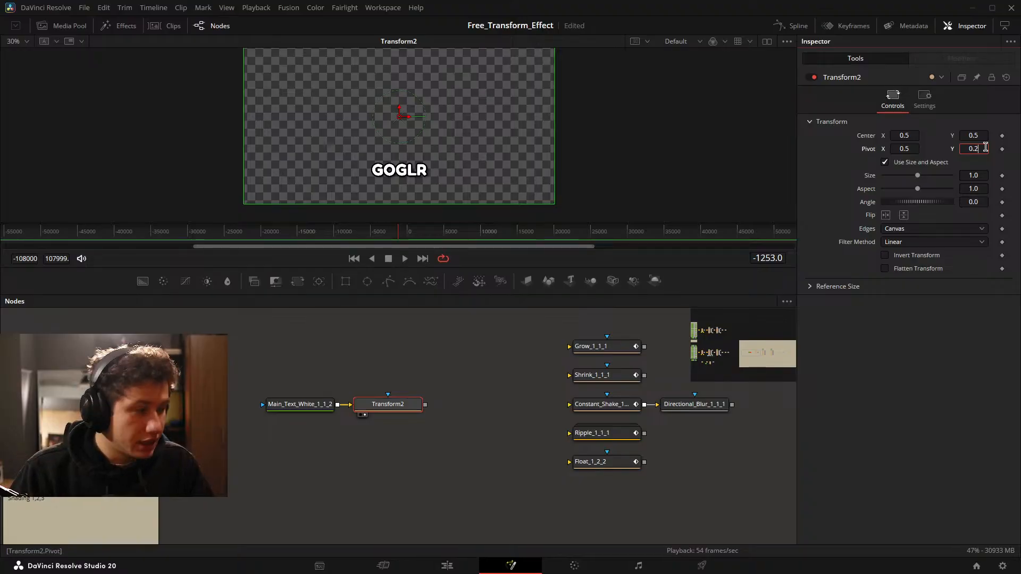
pyautogui.press('Tab')
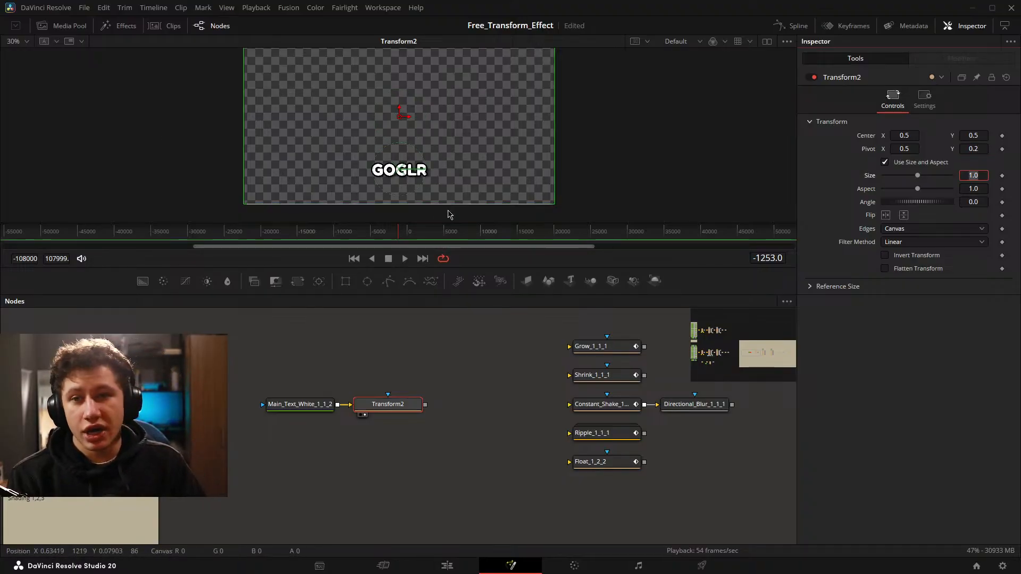
pyautogui.click(967, 338)
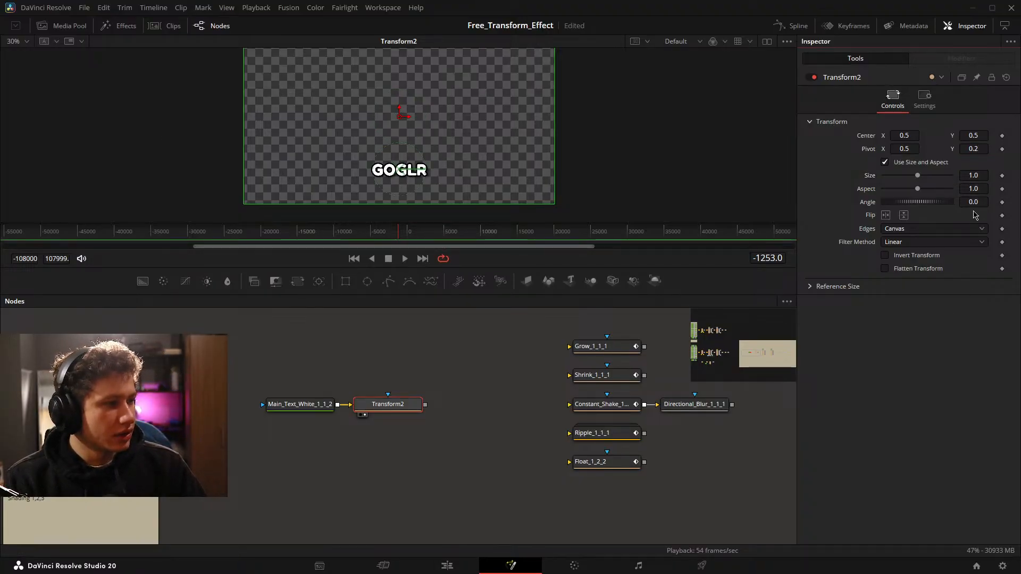
pyautogui.moveTo(974, 203)
pyautogui.mouseDown()
pyautogui.moveTo(825, 203)
pyautogui.moveTo(1020, 203)
pyautogui.moveTo(936, 203)
pyautogui.moveTo(974, 202)
pyautogui.mouseUp()
# Shift the Transform node's Pivot X to 0.51, test the rotation with the whole frame in view, and reset the angle.
pyautogui.scroll(8, 340, 214)
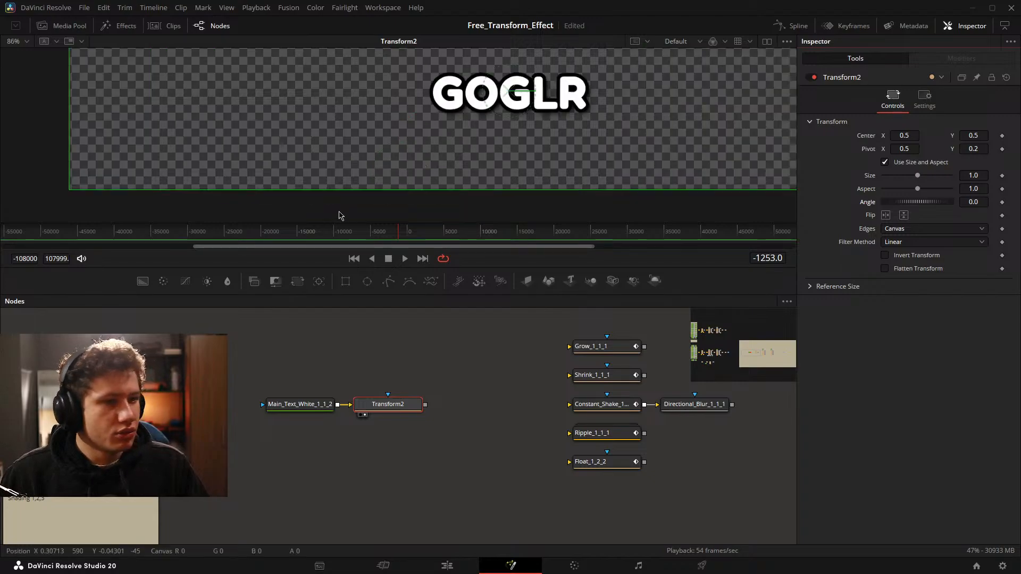
pyautogui.moveTo(559, 89); pyautogui.dragTo(444, 179)
pyautogui.moveTo(923, 149); pyautogui.dragTo(931, 149)
pyautogui.scroll(-2, 596, 146)
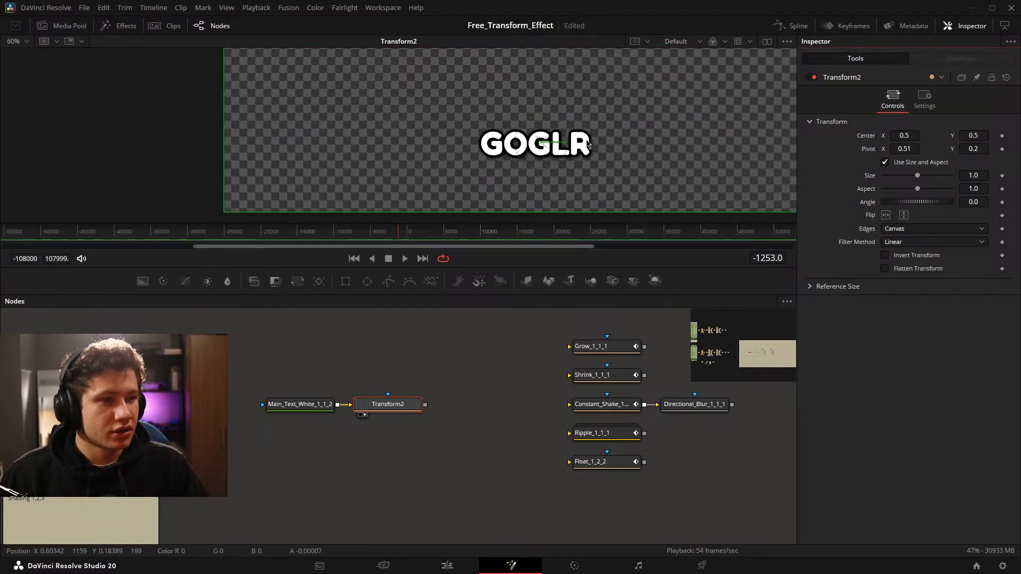
pyautogui.click(596, 146)
pyautogui.hotkey('ctrl', 'f')
pyautogui.moveTo(969, 204); pyautogui.dragTo(947, 204)
pyautogui.click(916, 207)
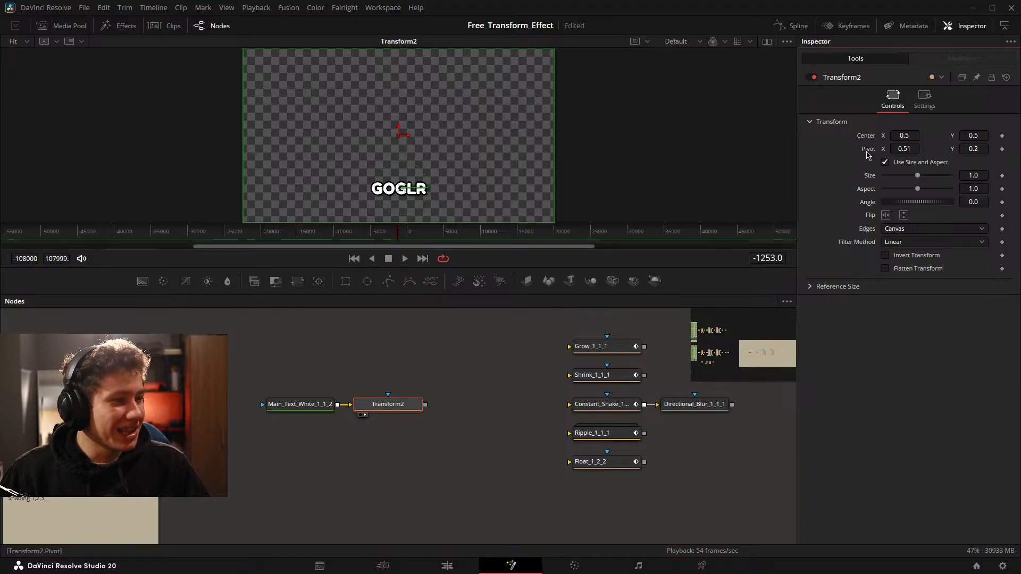
# Test the Transform node's rotation with its pivot reset to the default, and delete the node.
pyautogui.doubleClick(867, 151)
pyautogui.moveTo(976, 202); pyautogui.dragTo(1020, 202)
pyautogui.click(918, 208)
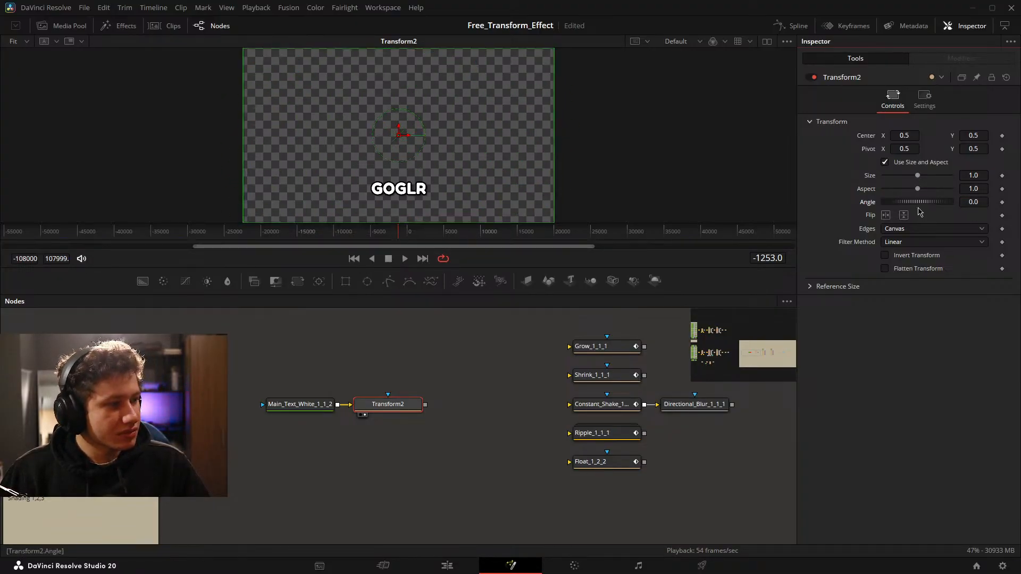
pyautogui.moveTo(372, 353); pyautogui.dragTo(336, 425)
pyautogui.press('Delete')
# Try an X rotation of -3.5 on the Main_Text_White_1_1_2 characters and reset it.
pyautogui.moveTo(199, 433); pyautogui.dragTo(375, 433)
pyautogui.moveTo(411, 395); pyautogui.dragTo(189, 425)
pyautogui.moveTo(236, 398)
pyautogui.mouseDown()
pyautogui.moveTo(389, 348)
pyautogui.moveTo(300, 377)
pyautogui.moveTo(335, 372)
pyautogui.moveTo(337, 385)
pyautogui.moveTo(240, 416)
pyautogui.mouseUp()
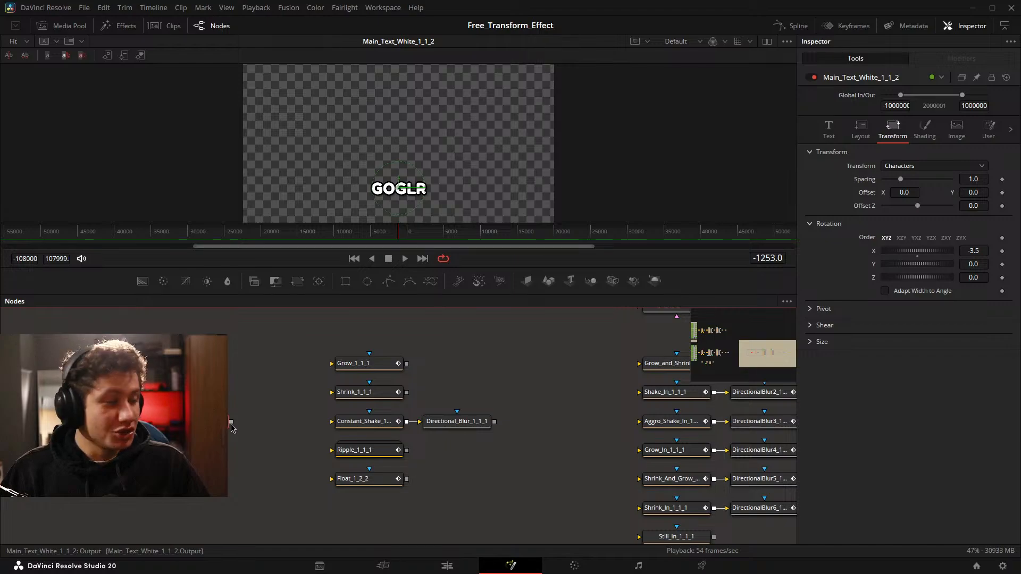
pyautogui.click(917, 257)
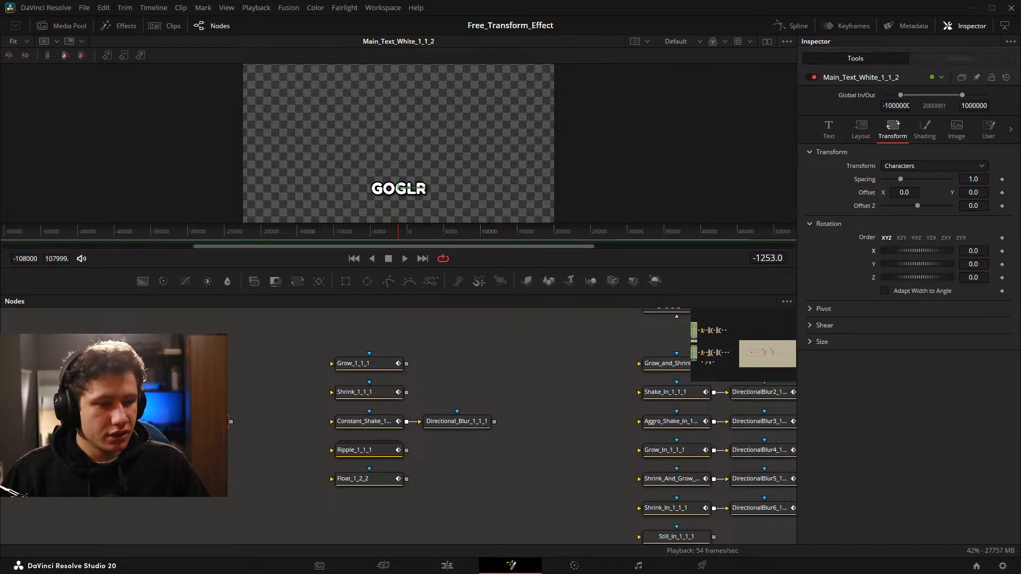
# Check the transform controls and pivots of the Grow, Shrink, Constant_Shake, Ripple and Float mid animation nodes.
pyautogui.moveTo(143, 383); pyautogui.dragTo(274, 470)
pyautogui.moveTo(394, 403); pyautogui.dragTo(317, 394)
pyautogui.click(286, 354)
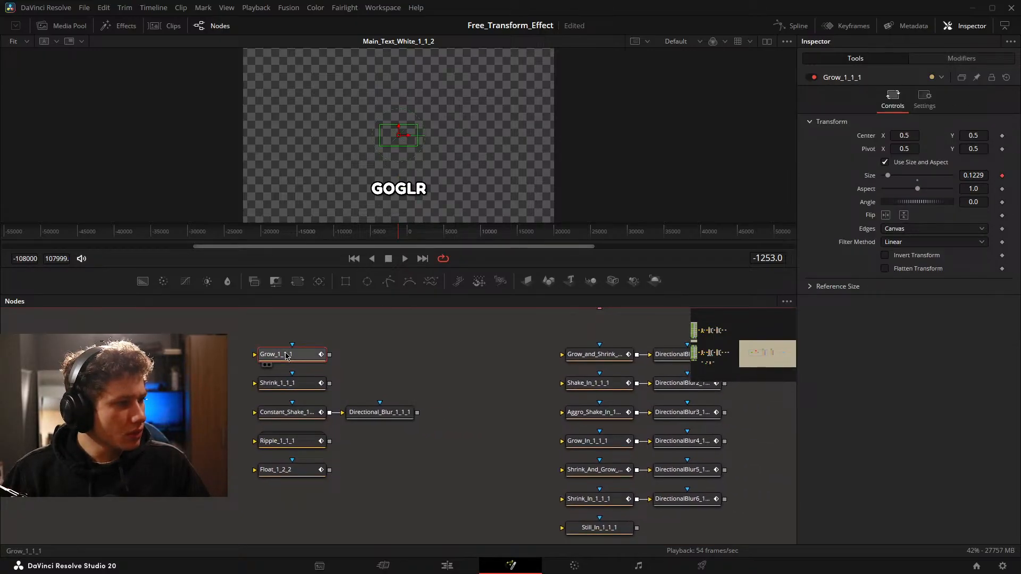
pyautogui.click(309, 384)
pyautogui.click(307, 413)
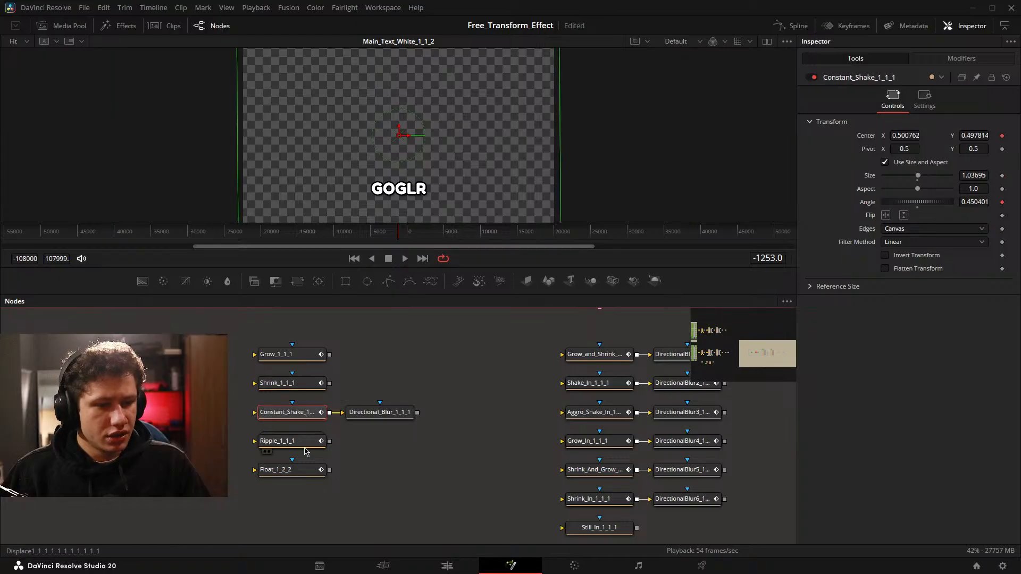
pyautogui.click(307, 442)
pyautogui.click(306, 470)
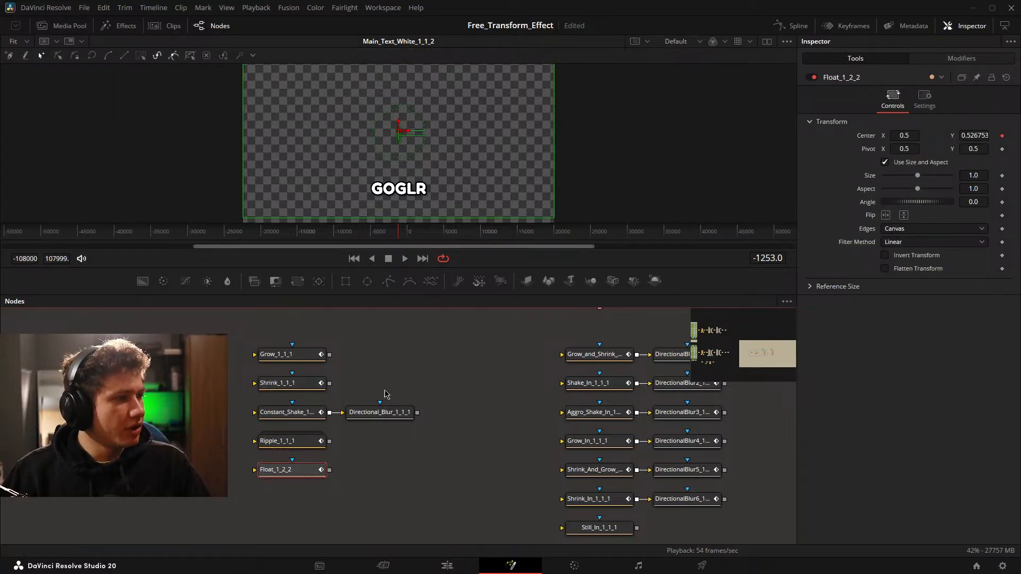
# Select the Grow_1_1_1 node and move the playhead to frame 598.
pyautogui.click(293, 359)
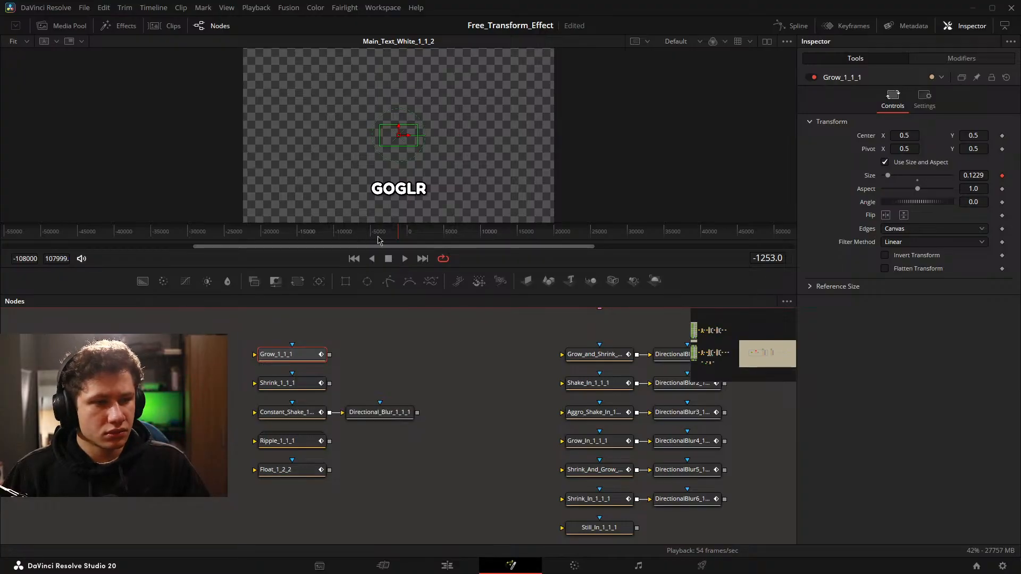
pyautogui.moveTo(400, 236)
pyautogui.mouseDown()
pyautogui.moveTo(434, 236)
pyautogui.moveTo(411, 232)
pyautogui.mouseUp()
pyautogui.moveTo(293, 358); pyautogui.dragTo(376, 371)
# Create a macro from the Grow_1_1_1 node and name it Grow_Test1.
pyautogui.rightClick(394, 366)
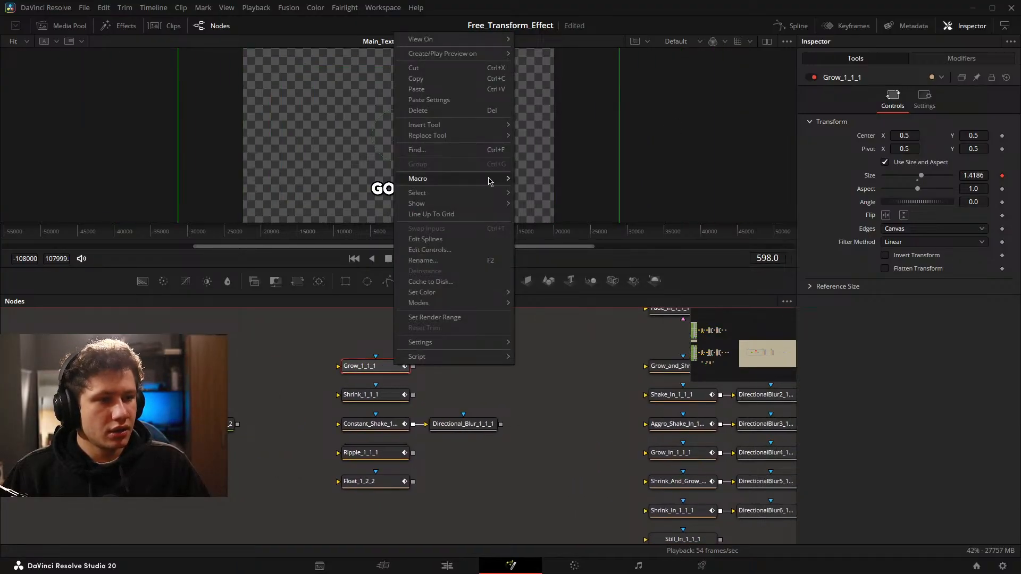
pyautogui.moveTo(489, 182)
pyautogui.click(596, 114)
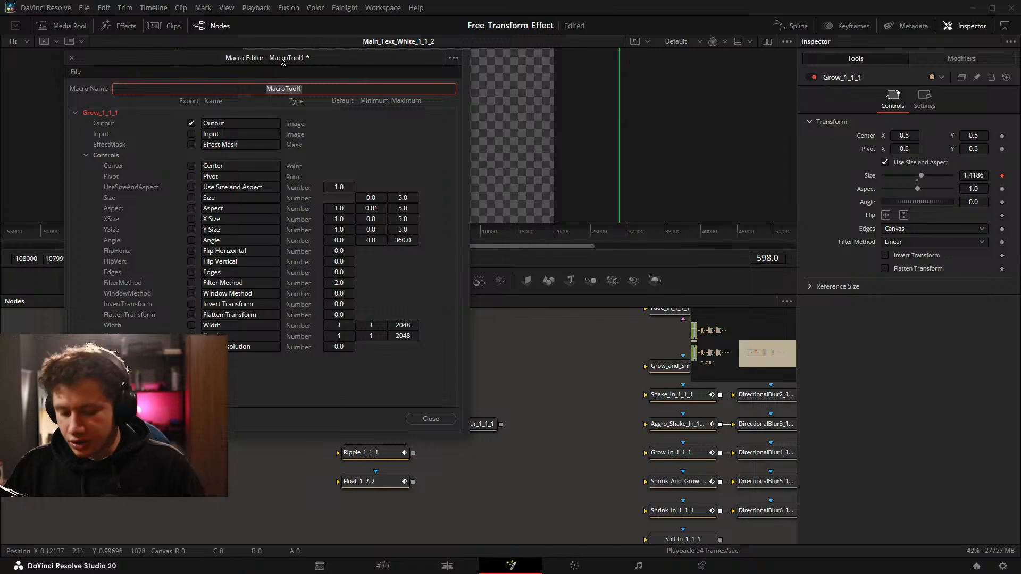
pyautogui.press('BackSpace')
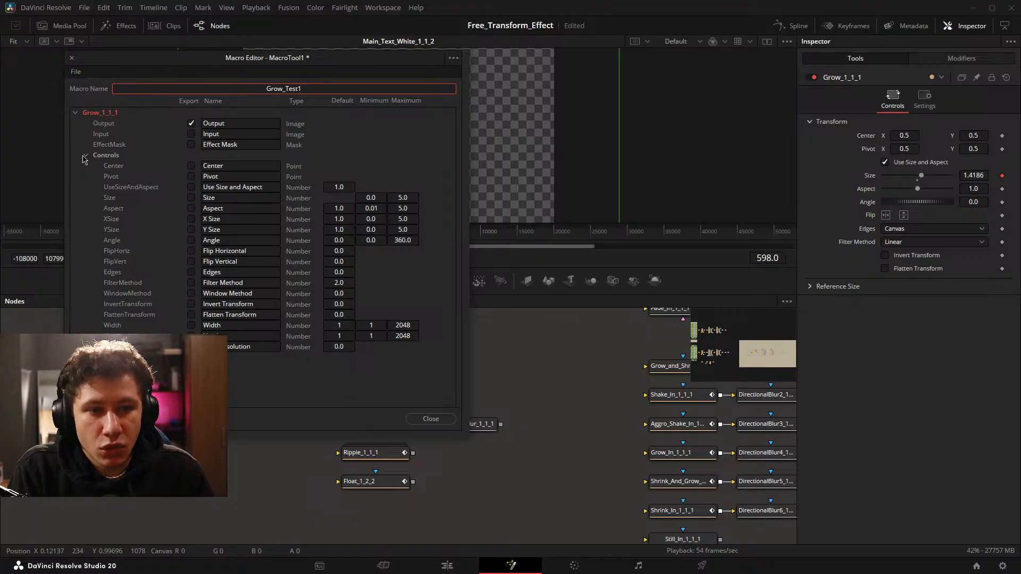
pyautogui.moveTo(288, 61); pyautogui.dragTo(535, 51)
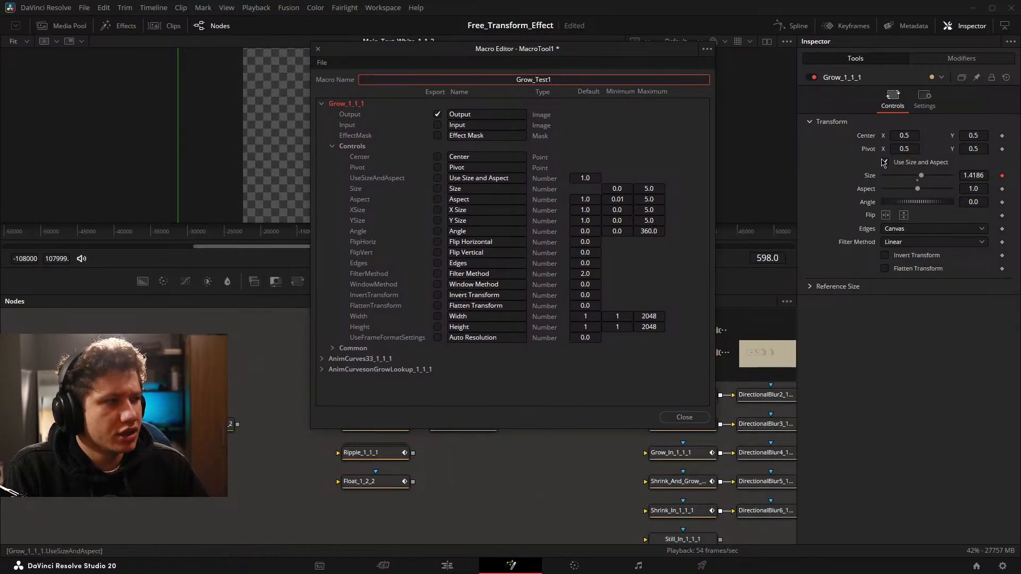
# Inspect the ft14 title's Mid Animation control and its settings on the Edit page.
pyautogui.click(447, 565)
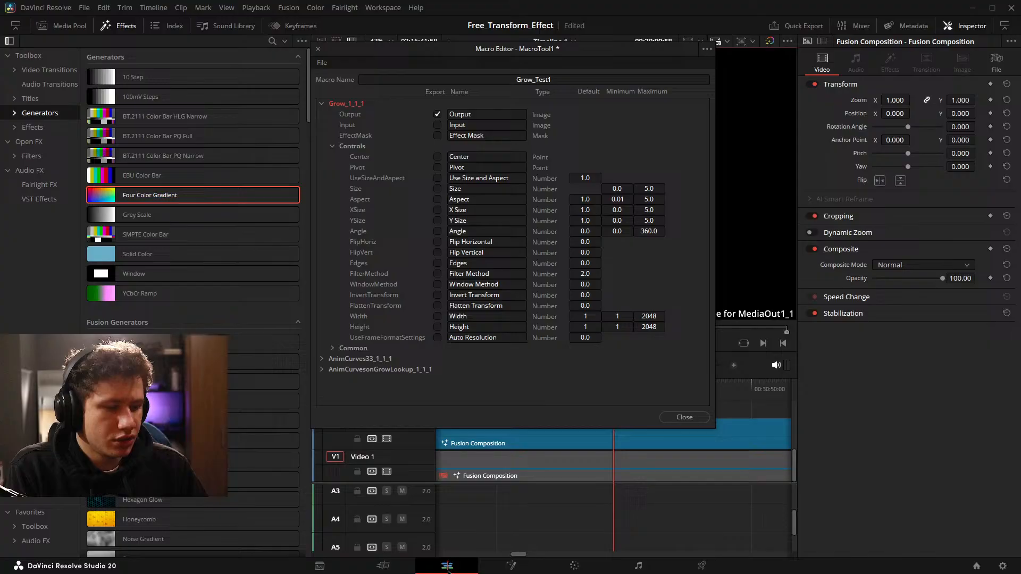
pyautogui.click(560, 441)
pyautogui.moveTo(607, 49); pyautogui.dragTo(329, 65)
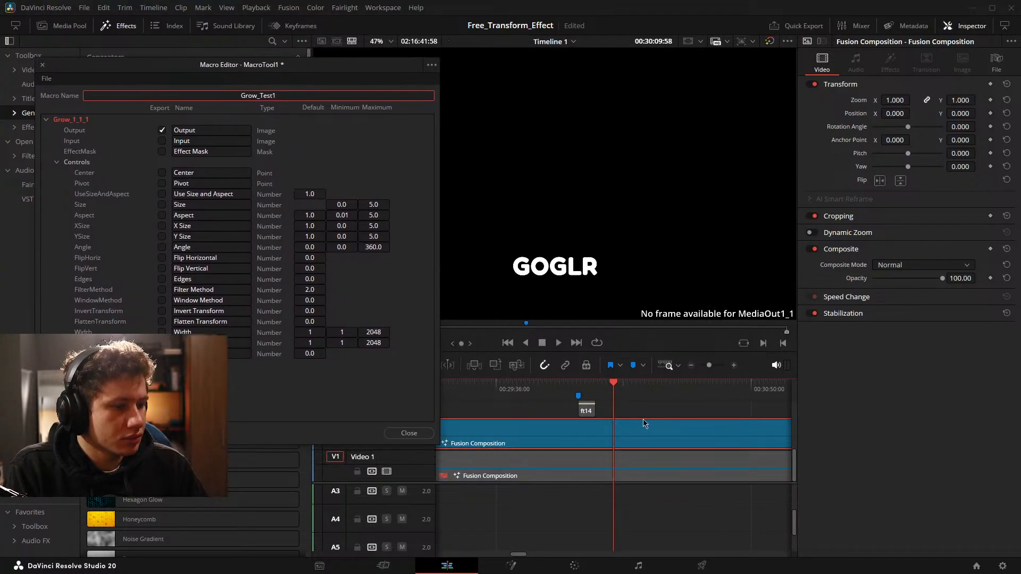
pyautogui.click(588, 411)
pyautogui.scroll(3, 664, 445)
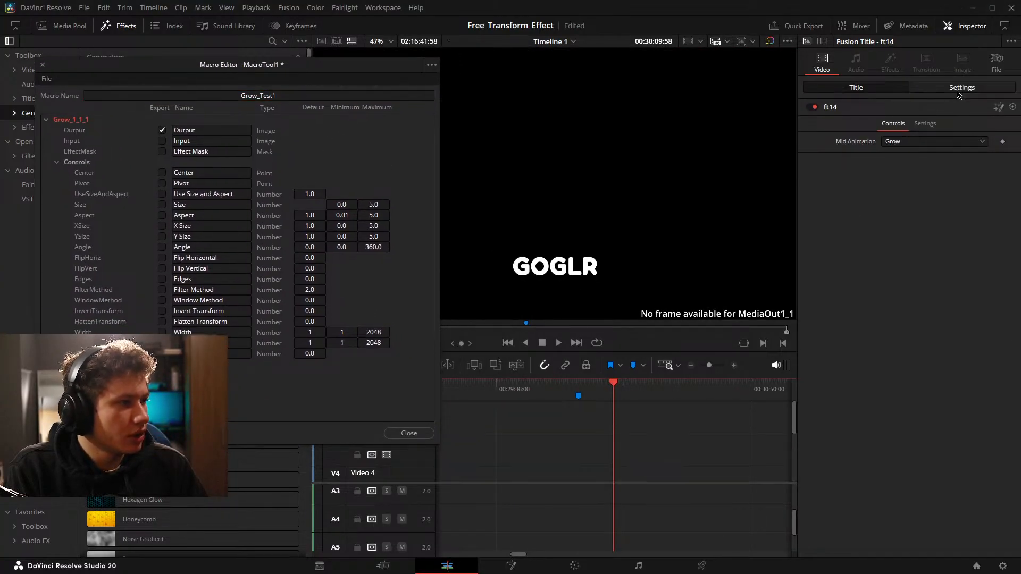
pyautogui.click(960, 91)
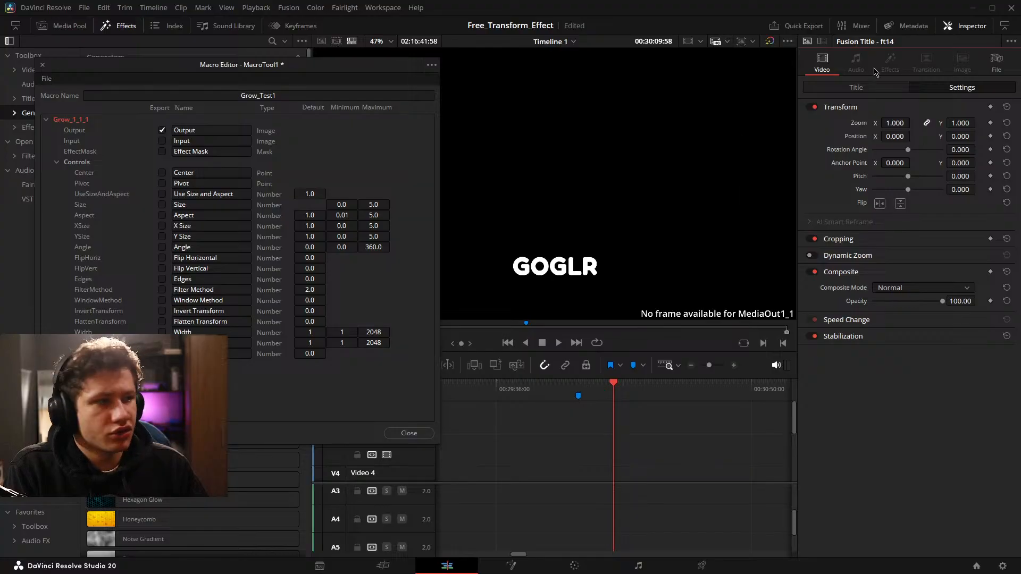
pyautogui.click(872, 87)
pyautogui.moveTo(278, 65); pyautogui.dragTo(550, 85)
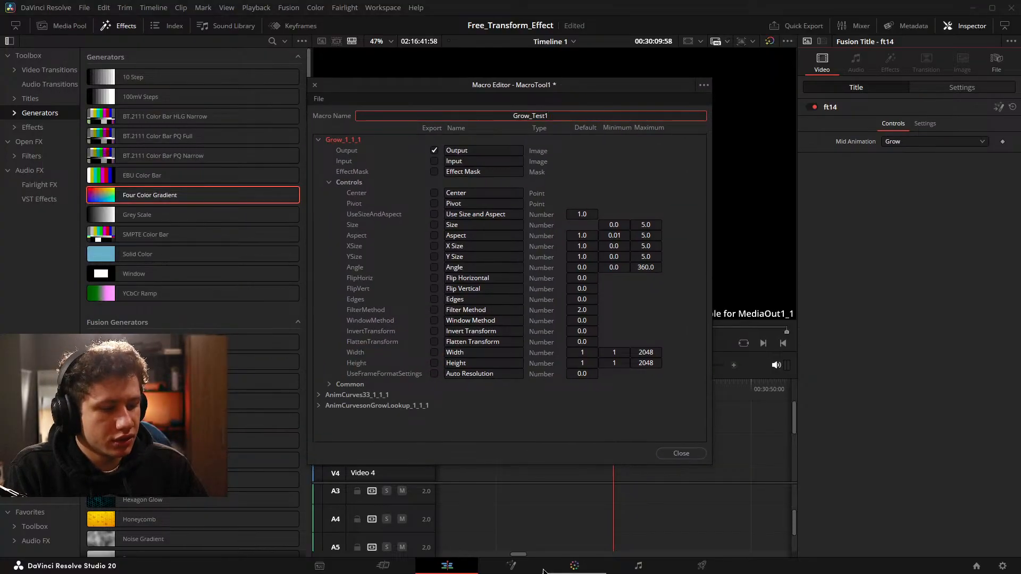
# Return to the Fusion composition and include the Grow_1_1_1 node's Input in the exports of the Grow_Test1 macro.
pyautogui.click(512, 567)
pyautogui.moveTo(447, 79); pyautogui.dragTo(402, 87)
pyautogui.moveTo(434, 96); pyautogui.dragTo(330, 67)
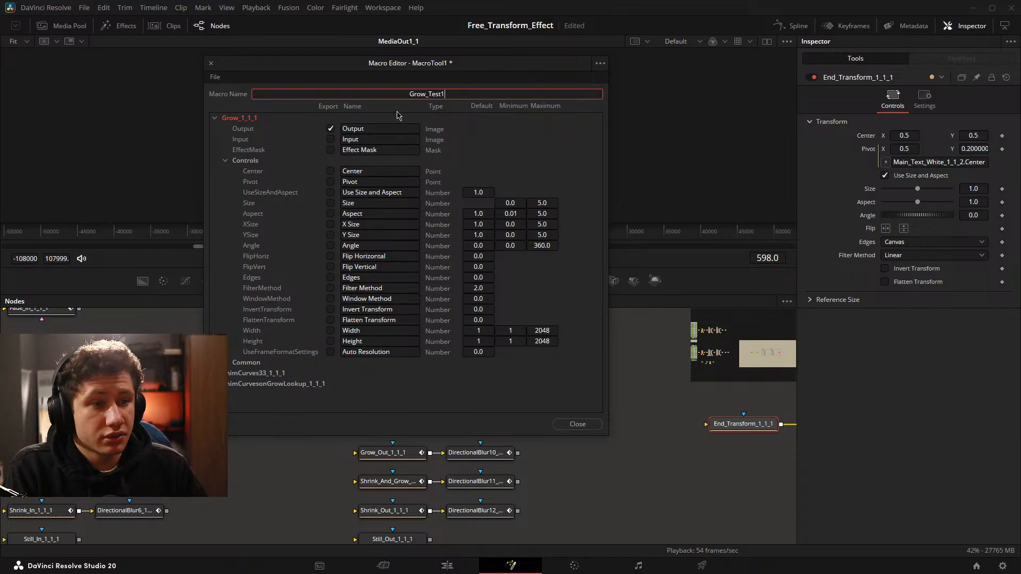
pyautogui.moveTo(408, 63); pyautogui.dragTo(750, 126)
pyautogui.moveTo(466, 371); pyautogui.dragTo(744, 321)
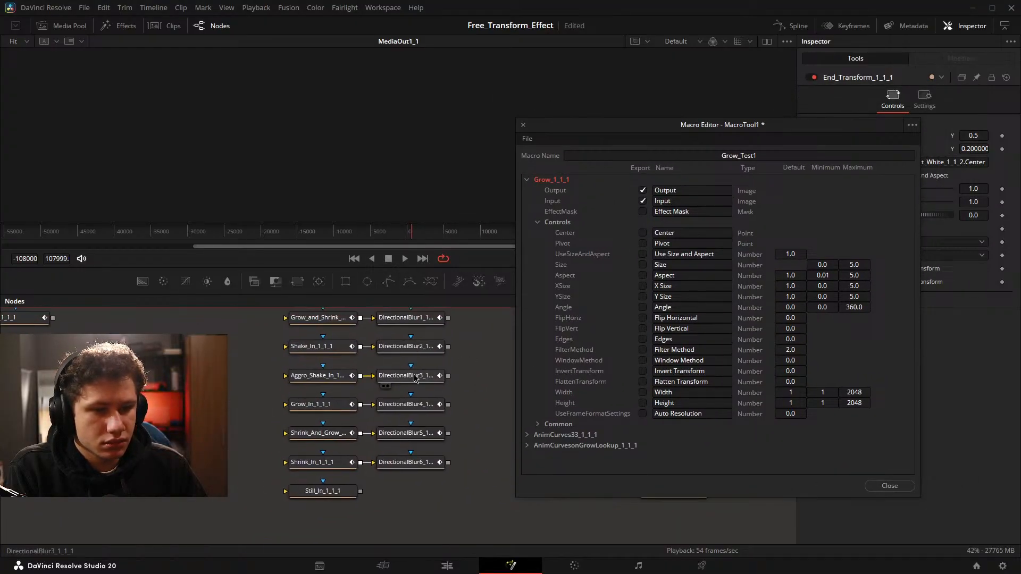
pyautogui.moveTo(166, 399); pyautogui.dragTo(402, 434)
pyautogui.moveTo(687, 127); pyautogui.dragTo(594, 106)
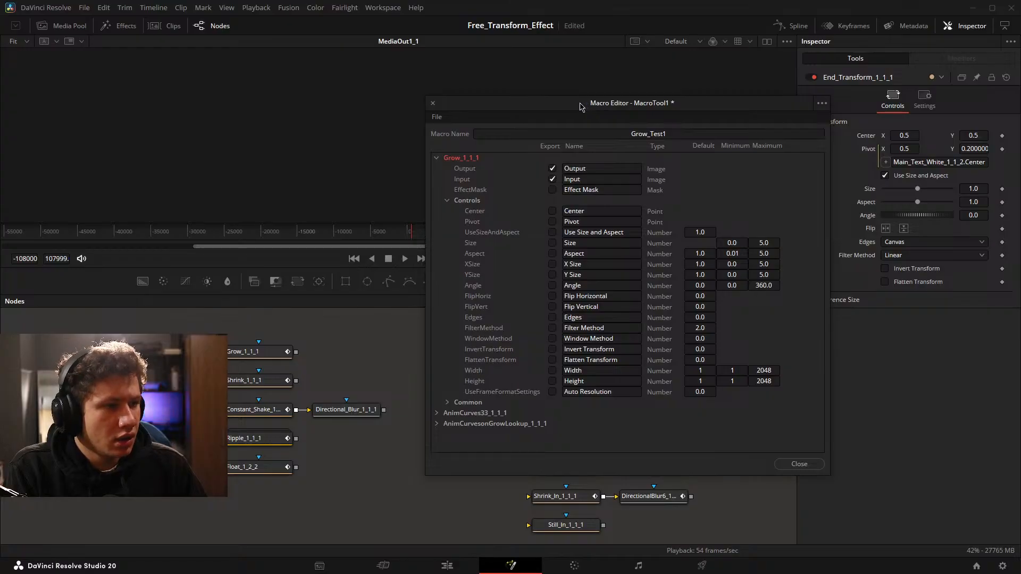
# Save the changes to the Grow_Test1 macro and close the Macro Editor.
pyautogui.click(446, 201)
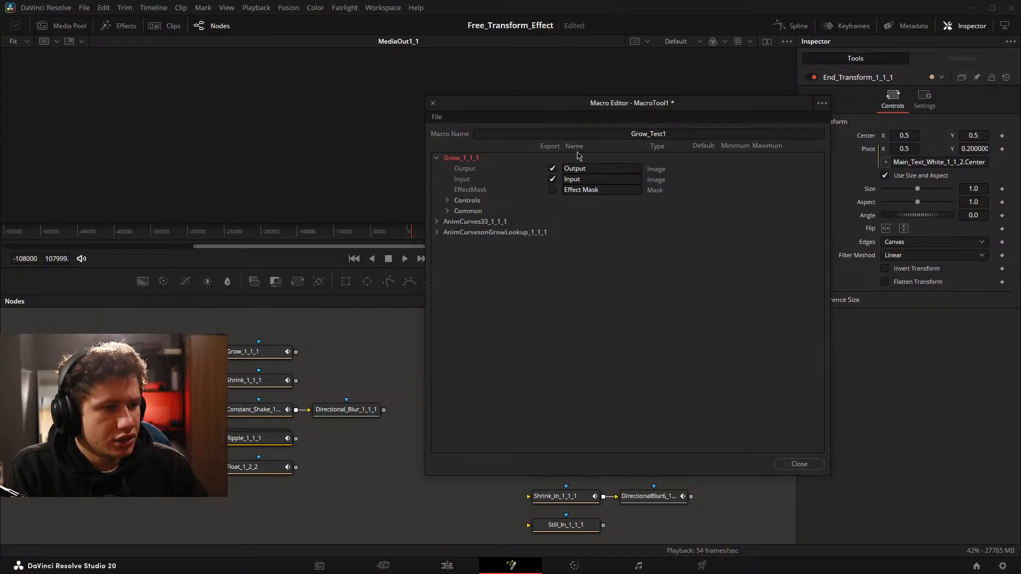
pyautogui.click(782, 460)
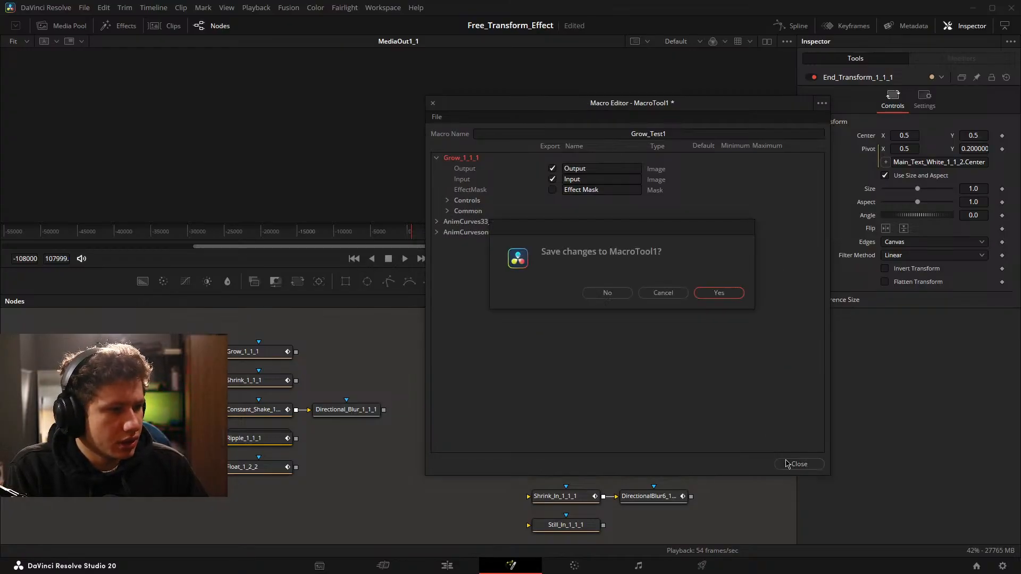
pyautogui.click(724, 294)
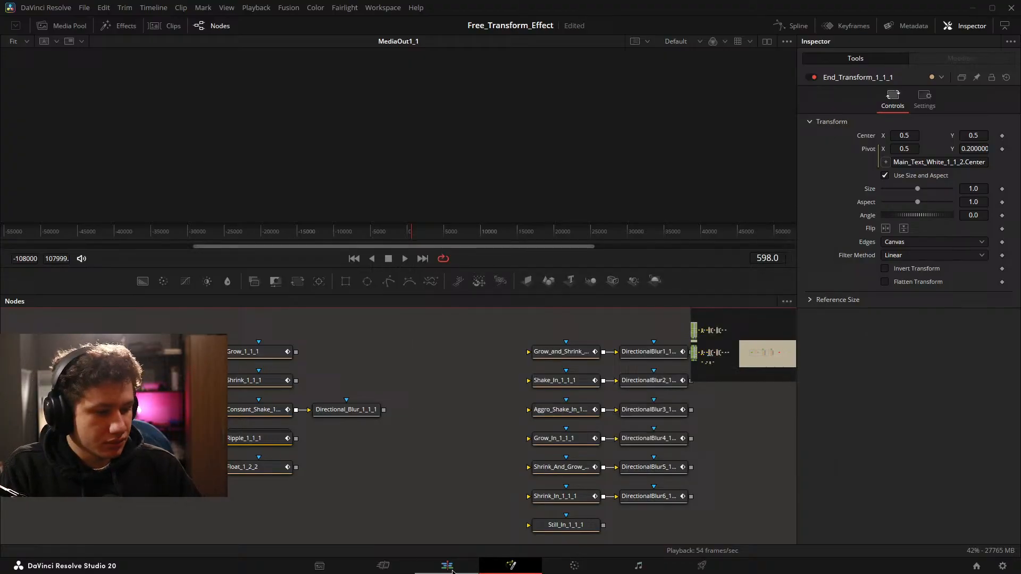
# Switch to the Edit page and place a Four Color Gradient generator on Video 3 at the playhead.
pyautogui.click(451, 566)
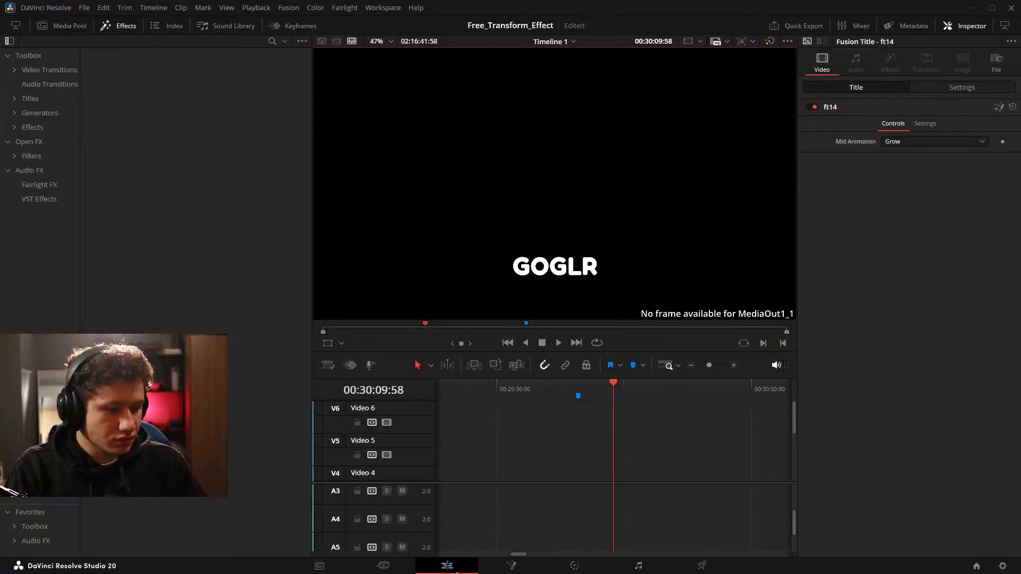
pyautogui.scroll(-3, 695, 446)
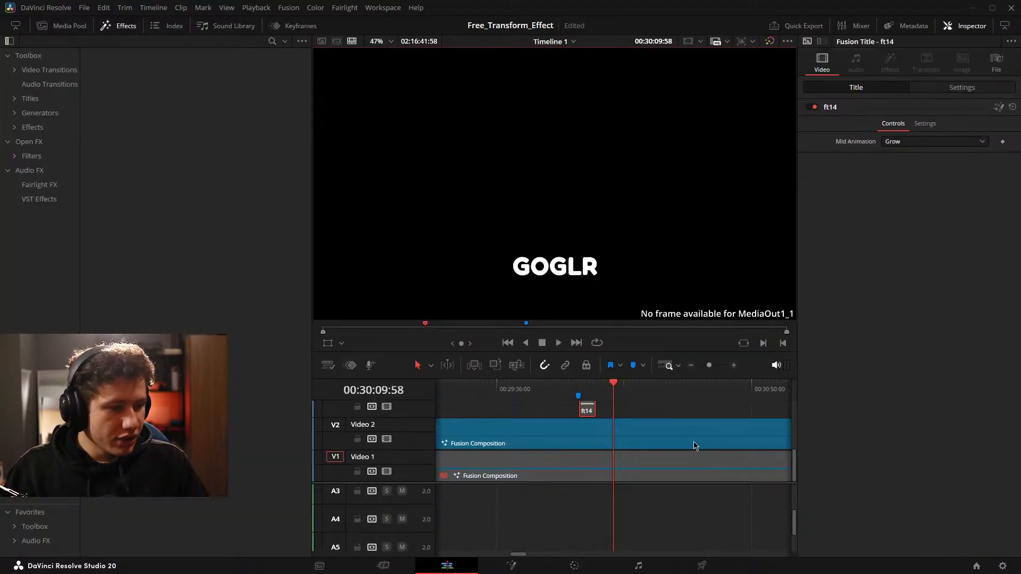
pyautogui.click(41, 127)
pyautogui.click(39, 112)
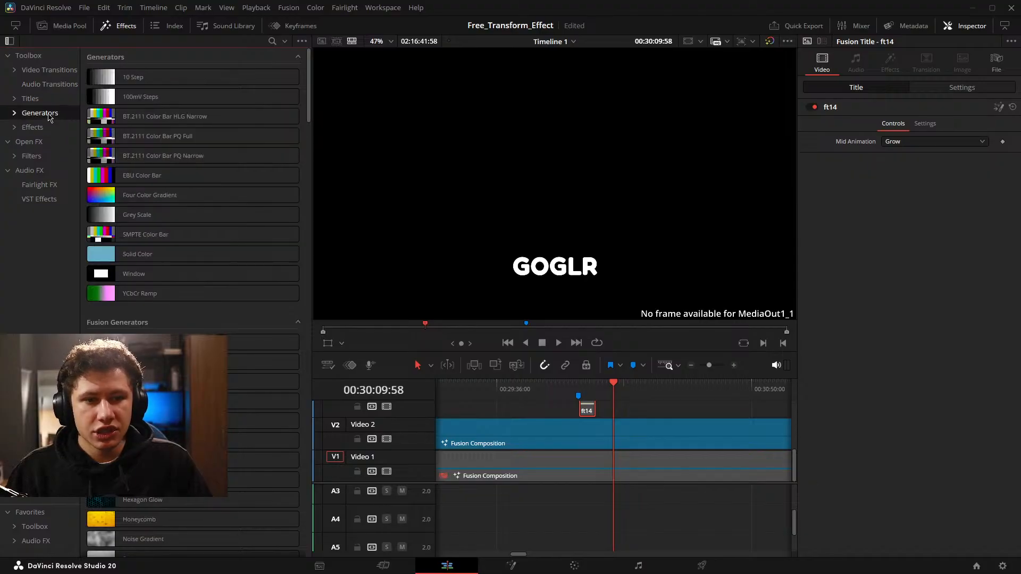
pyautogui.moveTo(146, 194); pyautogui.dragTo(614, 406)
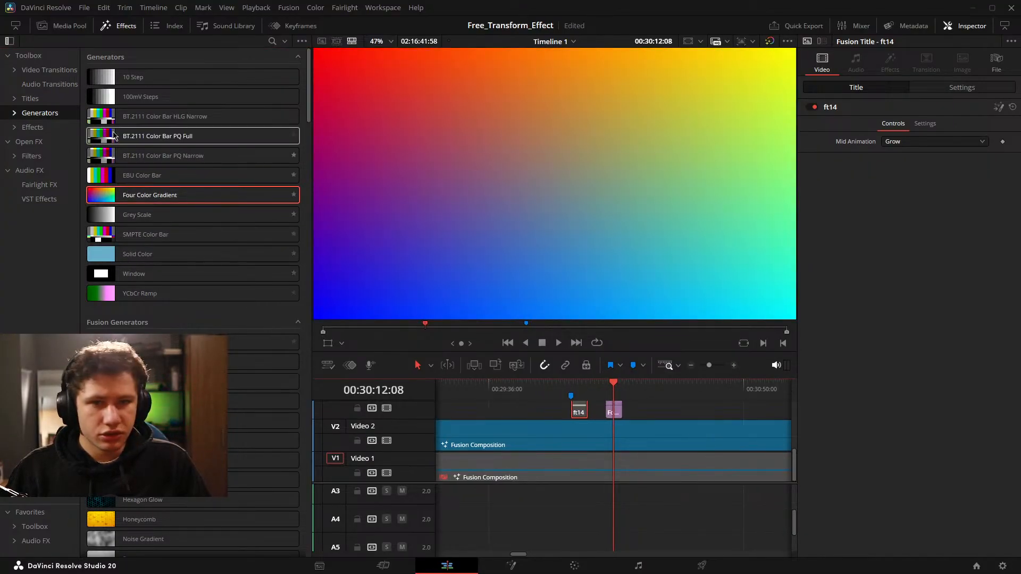
# Find Grow_Test1 in the IG Testing effects folder and try to apply it to the Four Color Gradient clip on Video 3.
pyautogui.click(33, 128)
pyautogui.click(14, 127)
pyautogui.click(21, 142)
pyautogui.click(47, 156)
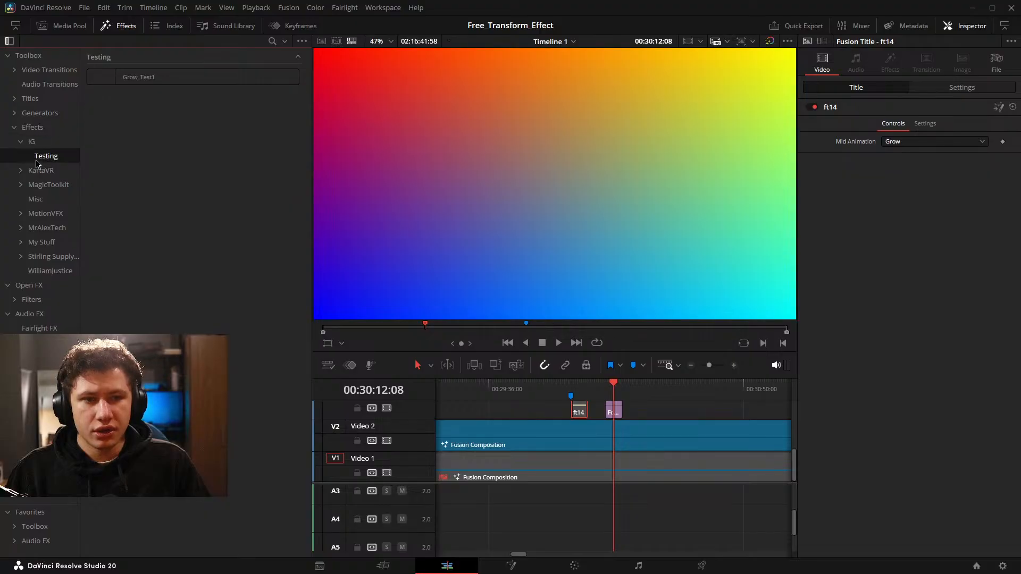
pyautogui.moveTo(142, 79); pyautogui.dragTo(615, 412)
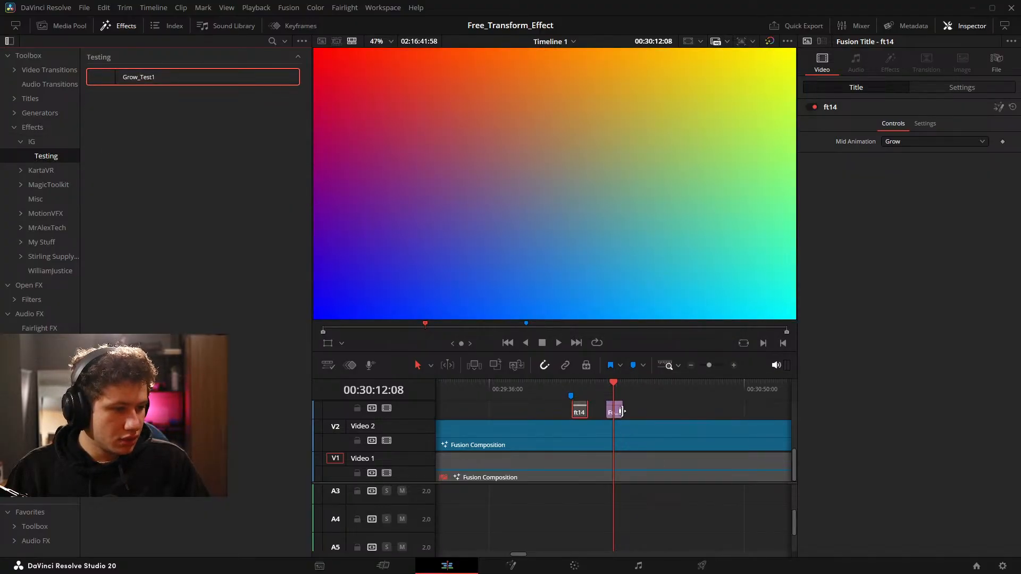
pyautogui.scroll(3, 653, 419)
pyautogui.scroll(2, 653, 419)
pyautogui.click(632, 413)
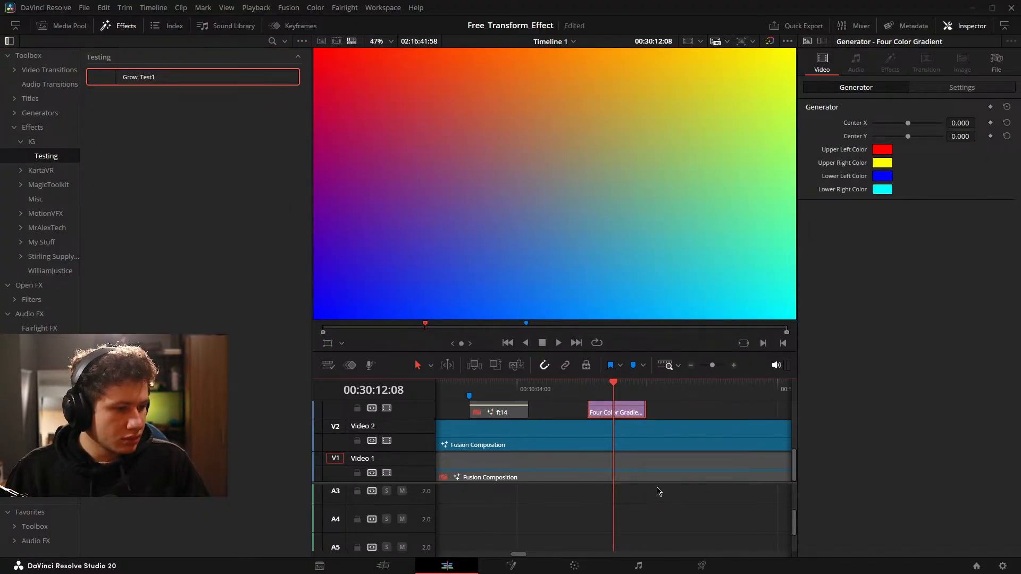
pyautogui.moveTo(660, 485); pyautogui.dragTo(657, 553)
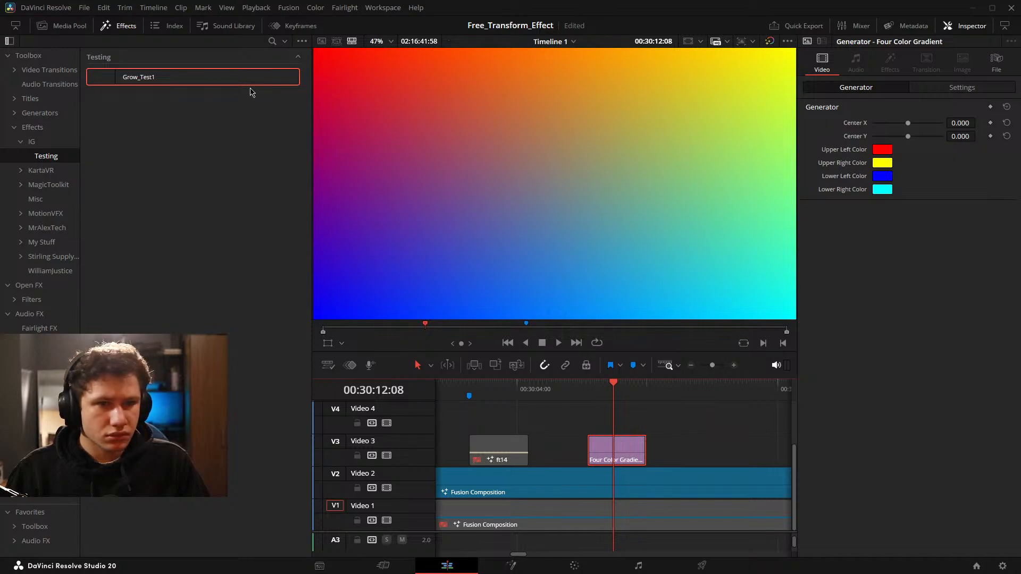
pyautogui.moveTo(191, 77); pyautogui.dragTo(618, 450)
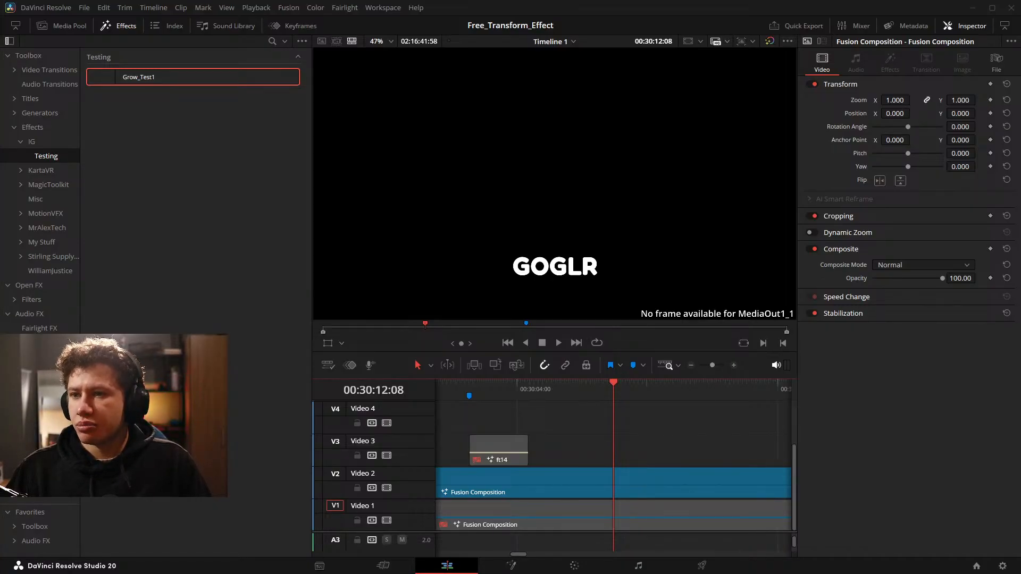
# Place the Screenshot 2025-08-28 223523.jpg image on Video 3 at the playhead, apply the Grow_Test1 effect to it and play it.
pyautogui.moveTo(108, 142); pyautogui.dragTo(612, 458)
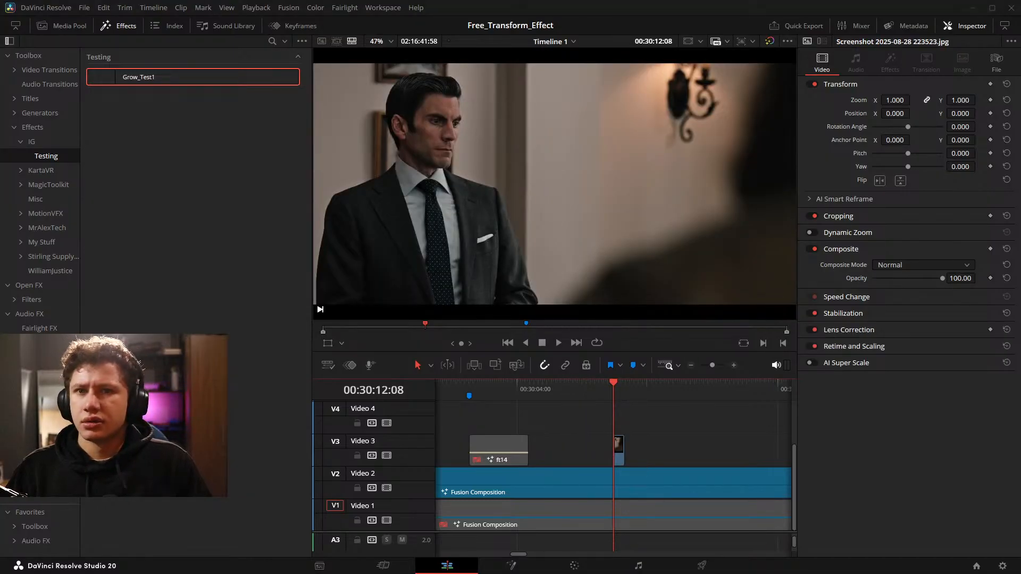
pyautogui.moveTo(254, 74); pyautogui.dragTo(619, 452)
pyautogui.press('space')
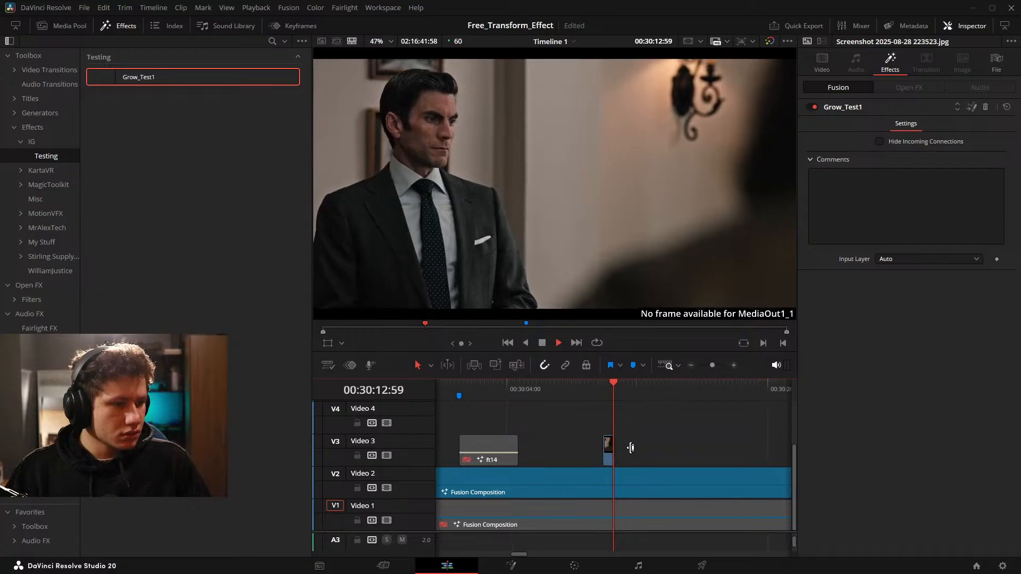
pyautogui.press('space')
# Extend the screenshot clip on Video 3 by trimming its start earlier and its end later.
pyautogui.hscroll(-2, 627, 450)
pyautogui.scroll(3, 632, 450)
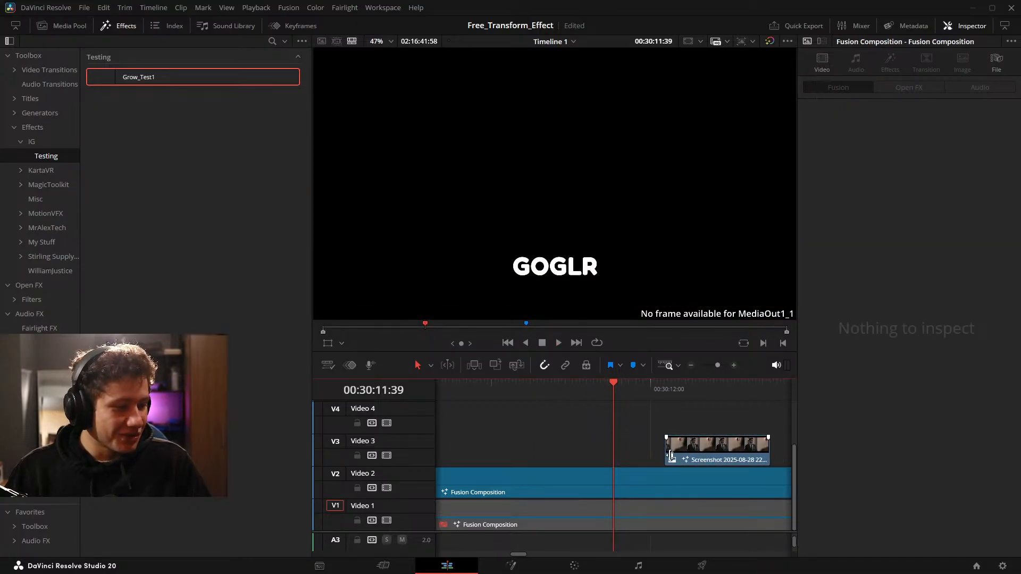
pyautogui.moveTo(672, 455); pyautogui.dragTo(539, 456)
pyautogui.scroll(-5, 638, 445)
pyautogui.moveTo(628, 448); pyautogui.dragTo(701, 450)
pyautogui.scroll(-3, 681, 442)
# Play back the extended screenshot clip to check the Grow_Test1 animation.
pyautogui.press('space')
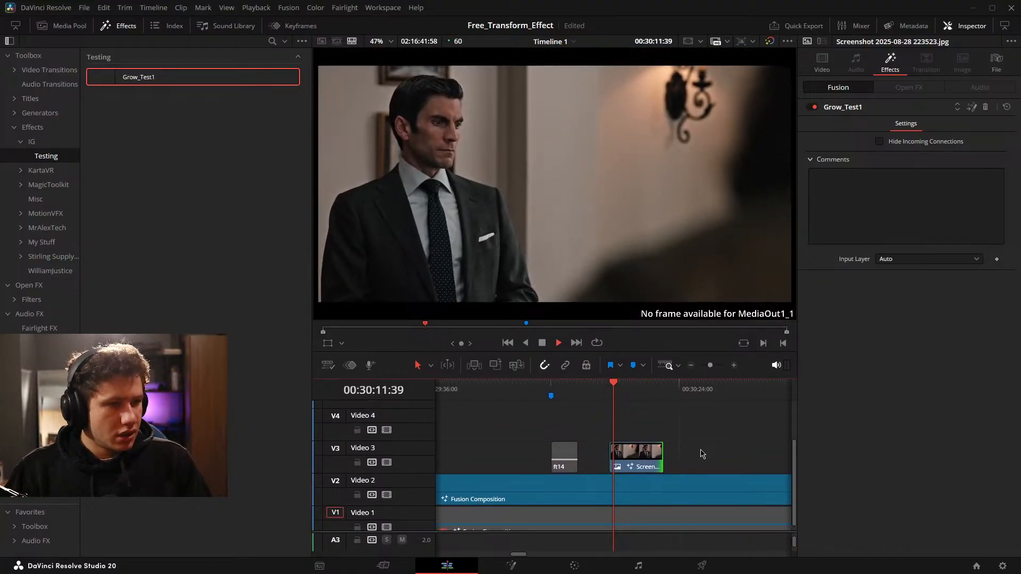
pyautogui.press('space')
pyautogui.moveTo(612, 453); pyautogui.dragTo(664, 443)
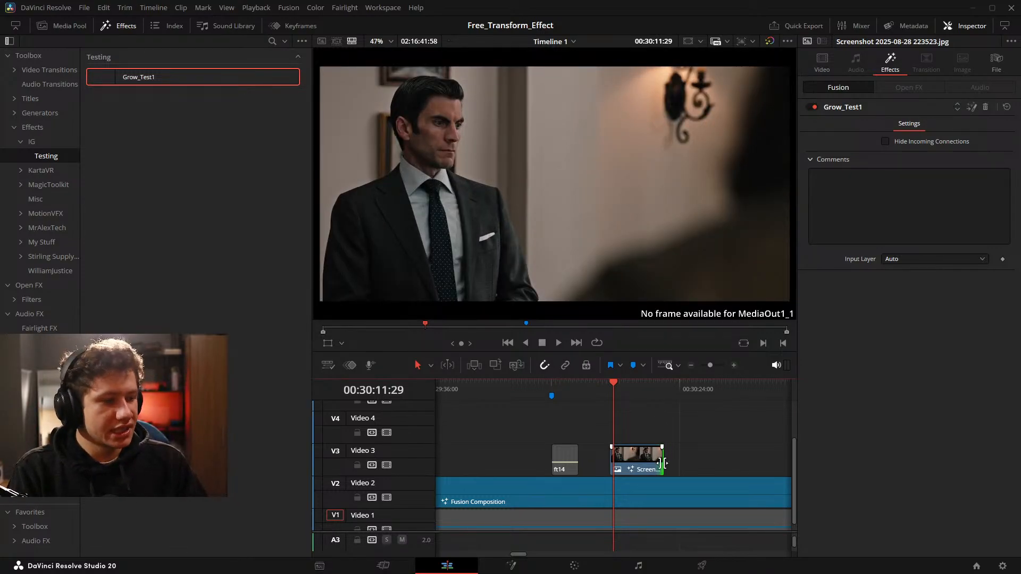
pyautogui.click(691, 458)
pyautogui.press('space')
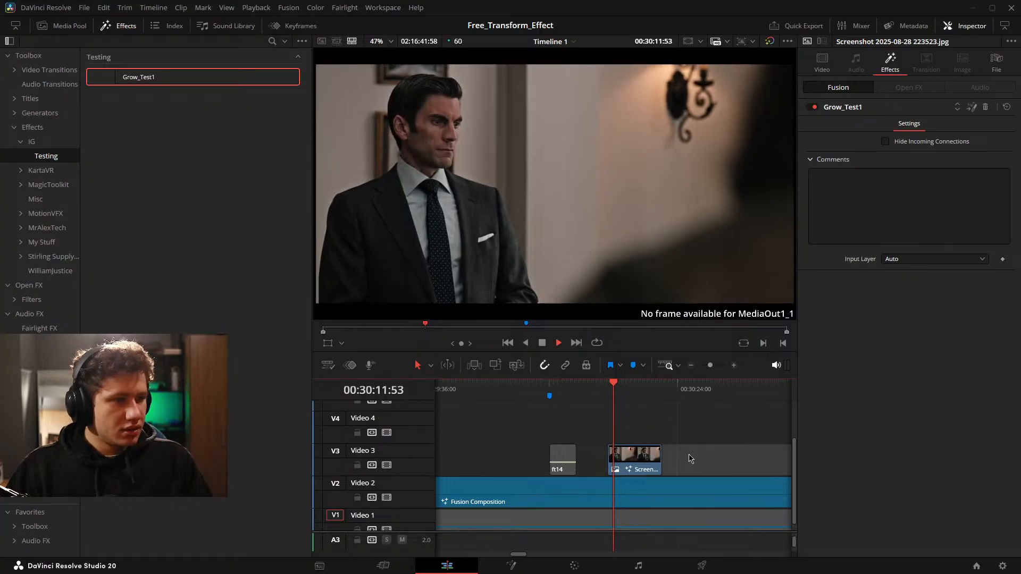
# Shift the screenshot clip's transform position to X -238 and Y -48 during playback.
pyautogui.click(652, 457)
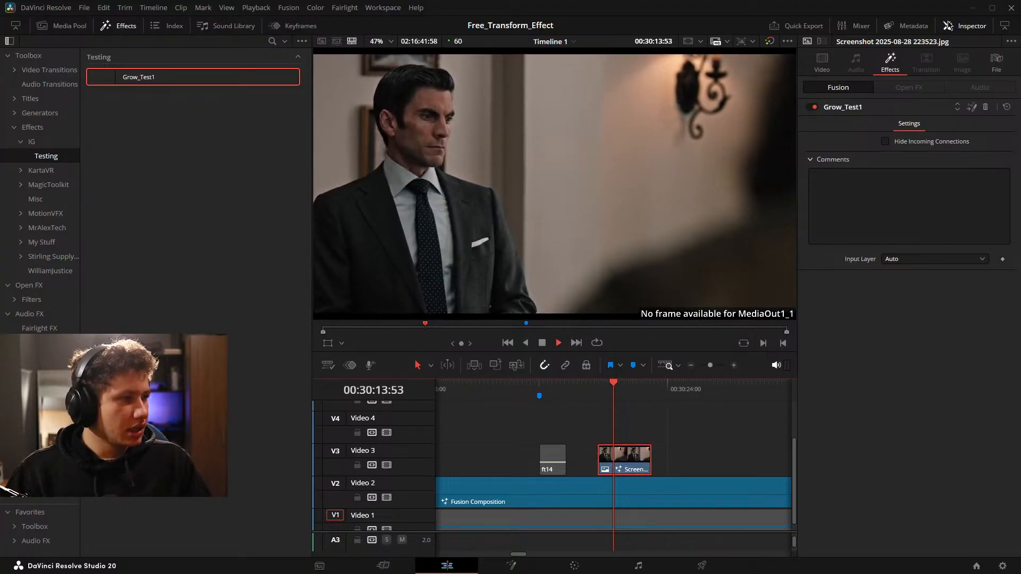
pyautogui.click(822, 63)
pyautogui.press('space')
pyautogui.moveTo(666, 420); pyautogui.dragTo(683, 422)
pyautogui.moveTo(962, 101)
pyautogui.mouseDown()
pyautogui.moveTo(901, 102)
pyautogui.moveTo(945, 103)
pyautogui.mouseUp()
pyautogui.doubleClick(862, 101)
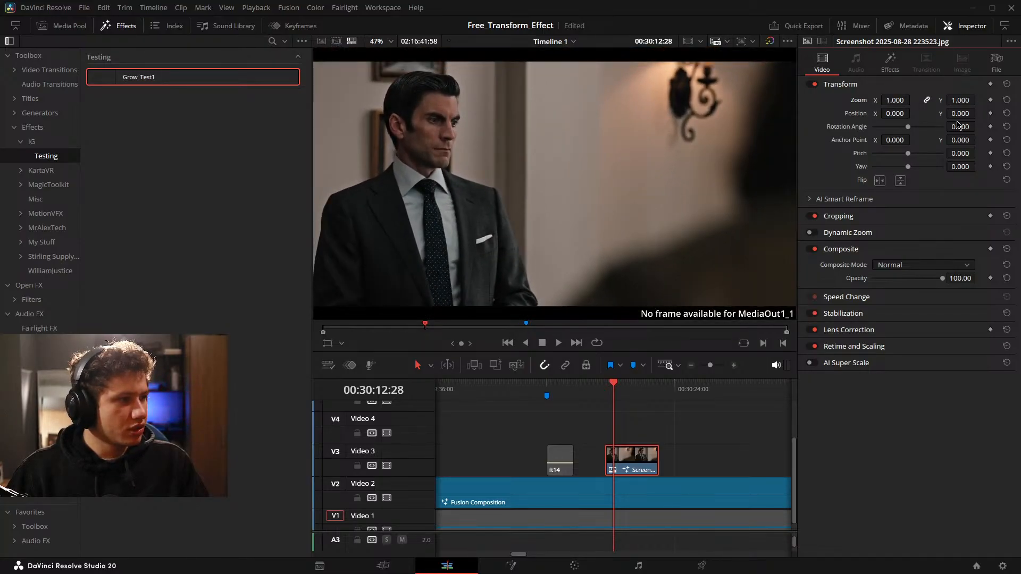
pyautogui.press('space')
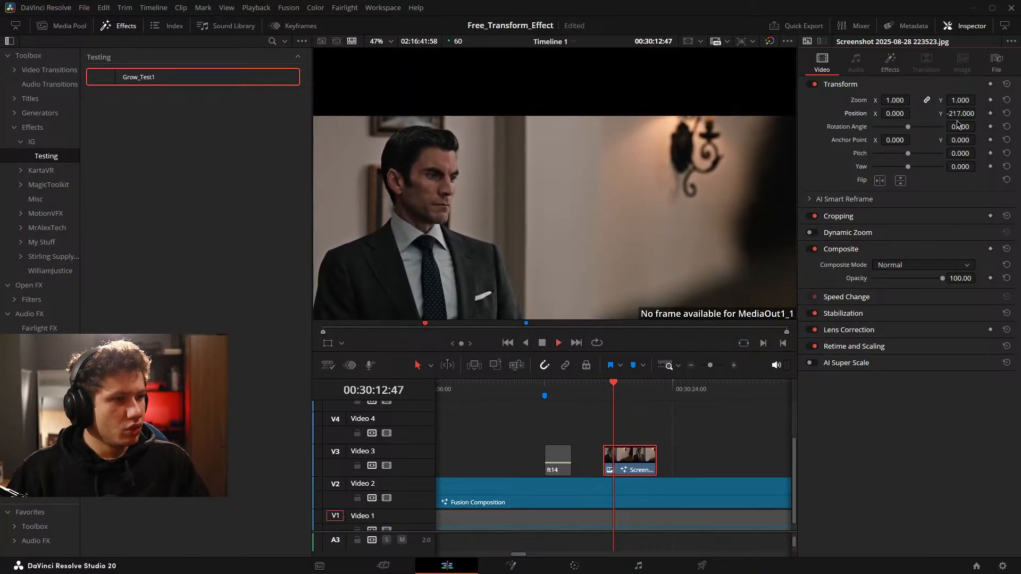
pyautogui.moveTo(965, 113); pyautogui.dragTo(972, 113)
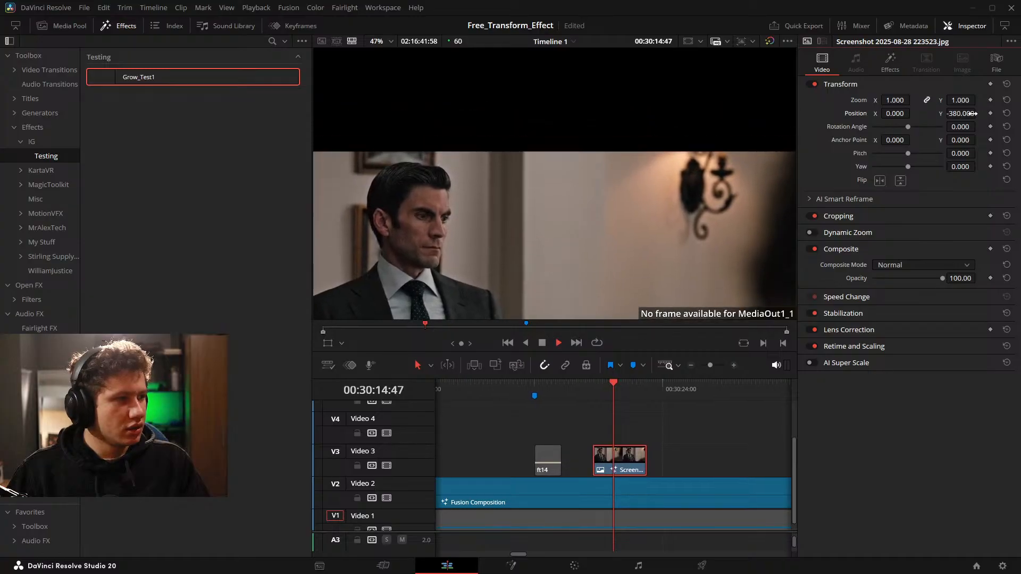
pyautogui.moveTo(897, 113)
pyautogui.mouseDown()
pyautogui.moveTo(913, 113)
pyautogui.moveTo(897, 113)
pyautogui.mouseUp()
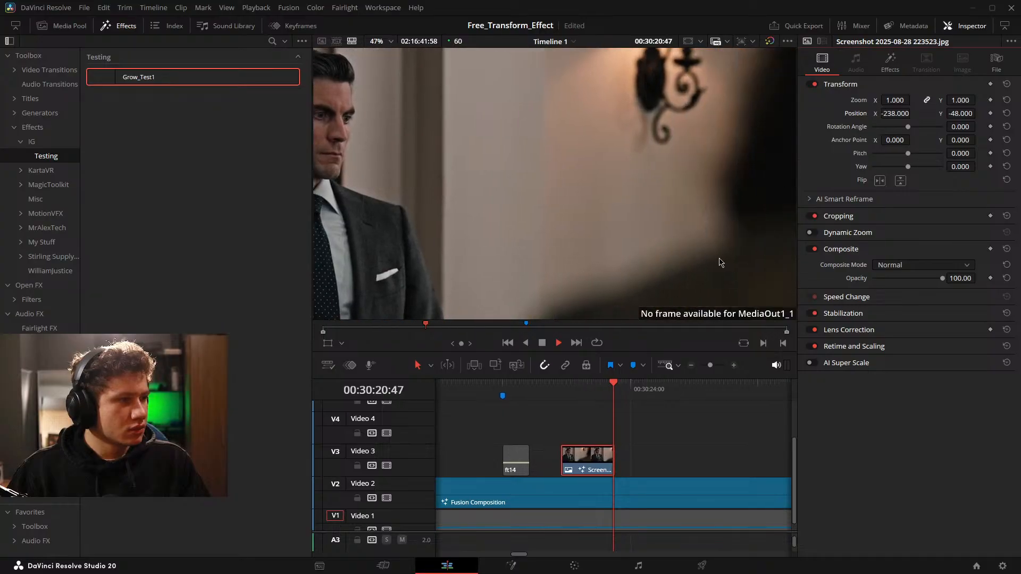
# Remove the Grow_Test1 effect from the screenshot clip and save the project.
pyautogui.press('space')
pyautogui.click(889, 63)
pyautogui.click(985, 109)
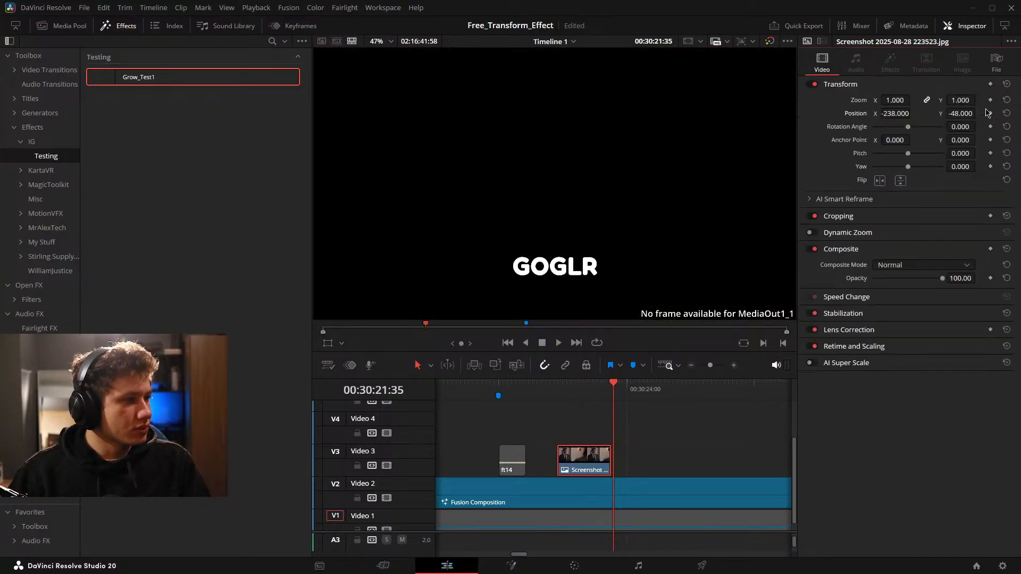
pyautogui.moveTo(646, 458)
pyautogui.mouseDown()
pyautogui.moveTo(670, 455)
pyautogui.moveTo(665, 427)
pyautogui.mouseUp()
pyautogui.hotkey('ctrl', 's')
pyautogui.click(692, 445)
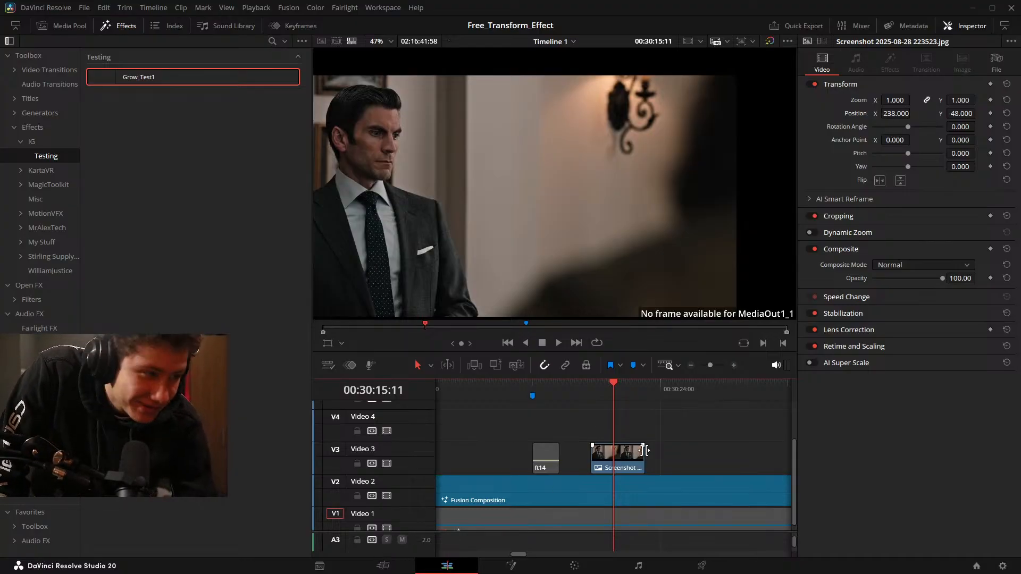
# Reset the screenshot clip's transform position to X 0 and Y 0, and move the playhead ahead of the ft14 title.
pyautogui.click(628, 455)
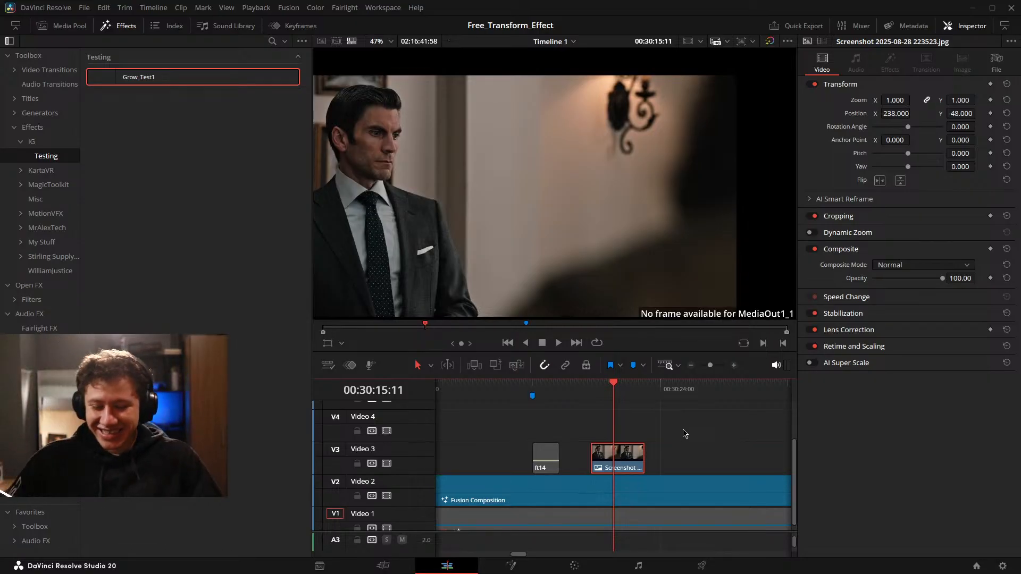
pyautogui.click(752, 436)
pyautogui.moveTo(692, 447); pyautogui.dragTo(757, 448)
pyautogui.moveTo(720, 410); pyautogui.dragTo(638, 419)
pyautogui.click(702, 459)
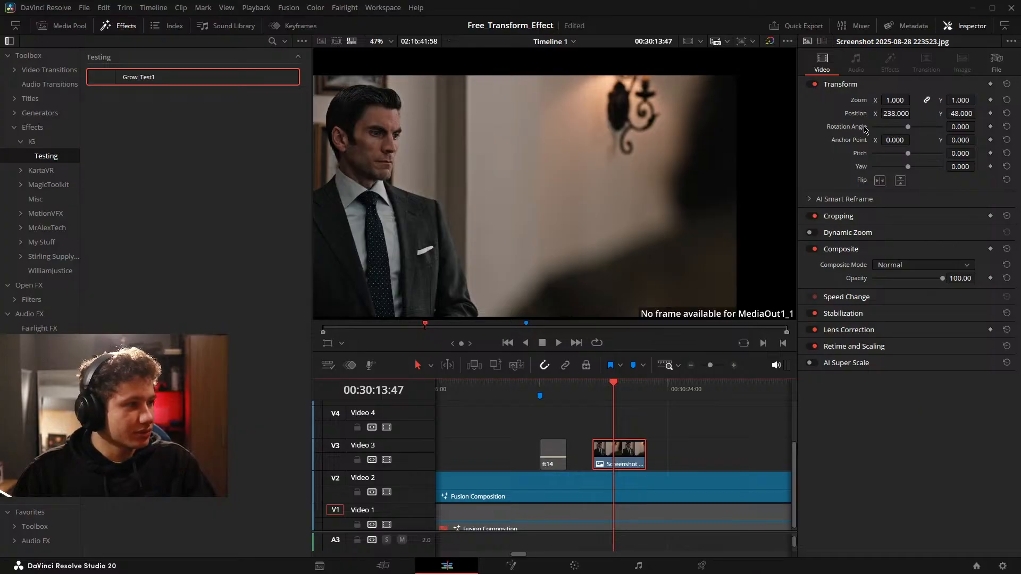
pyautogui.moveTo(584, 464); pyautogui.dragTo(581, 444)
pyautogui.scroll(2, 399, 129)
pyautogui.scroll(2, 416, 106)
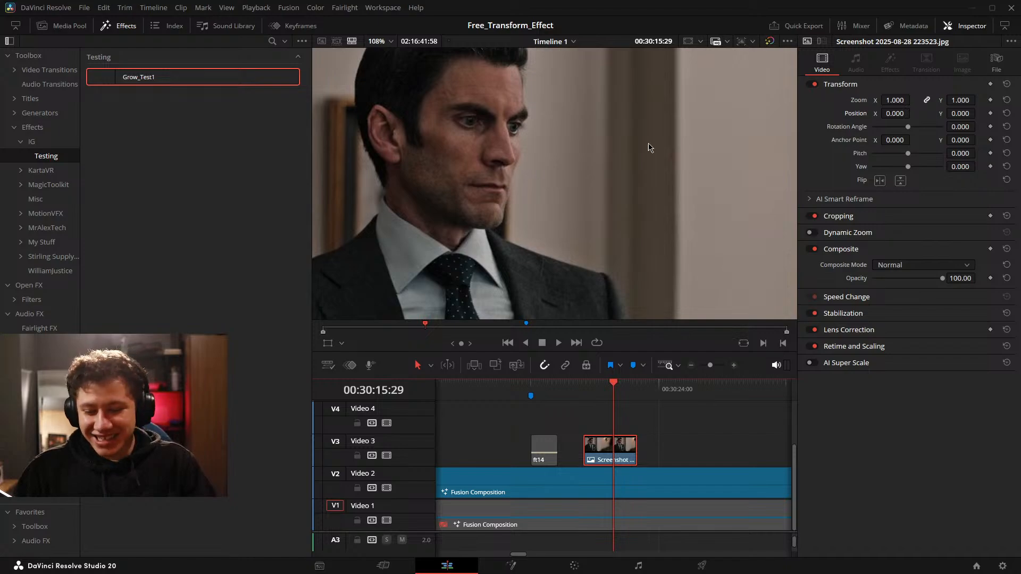
pyautogui.hotkey('shift', 'z')
pyautogui.moveTo(582, 432); pyautogui.dragTo(674, 429)
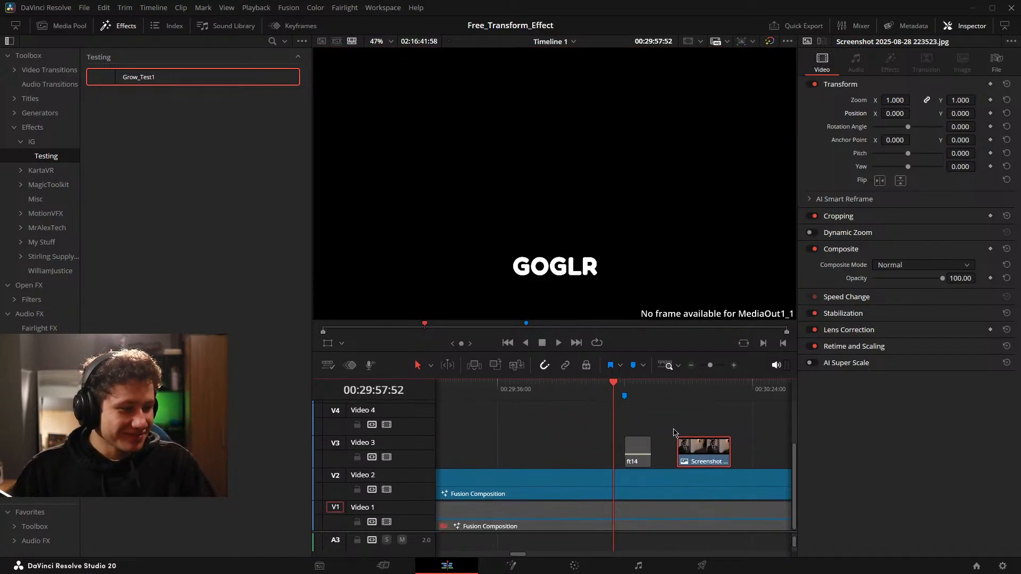
pyautogui.click(675, 430)
# Return to the Fusion composition and examine the Shrink_1_1_1 node and the neighbouring mid animation nodes.
pyautogui.click(511, 566)
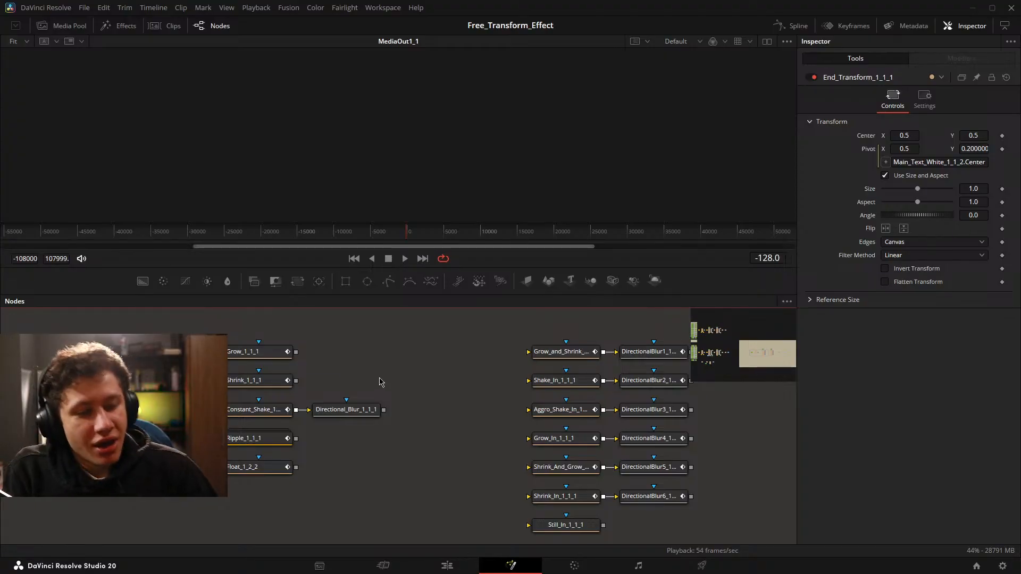
pyautogui.click(266, 383)
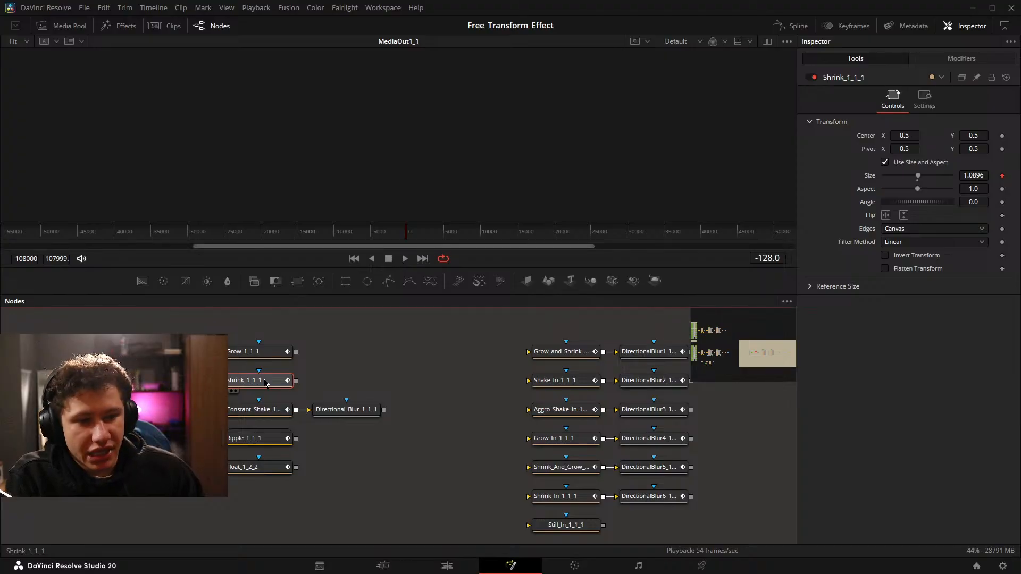
pyautogui.click(379, 379)
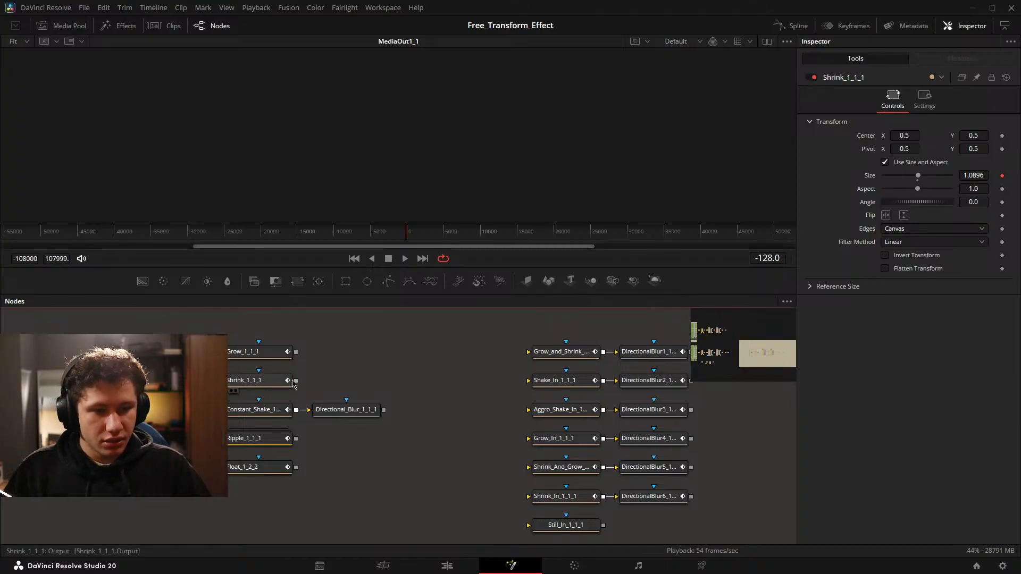
pyautogui.click(275, 384)
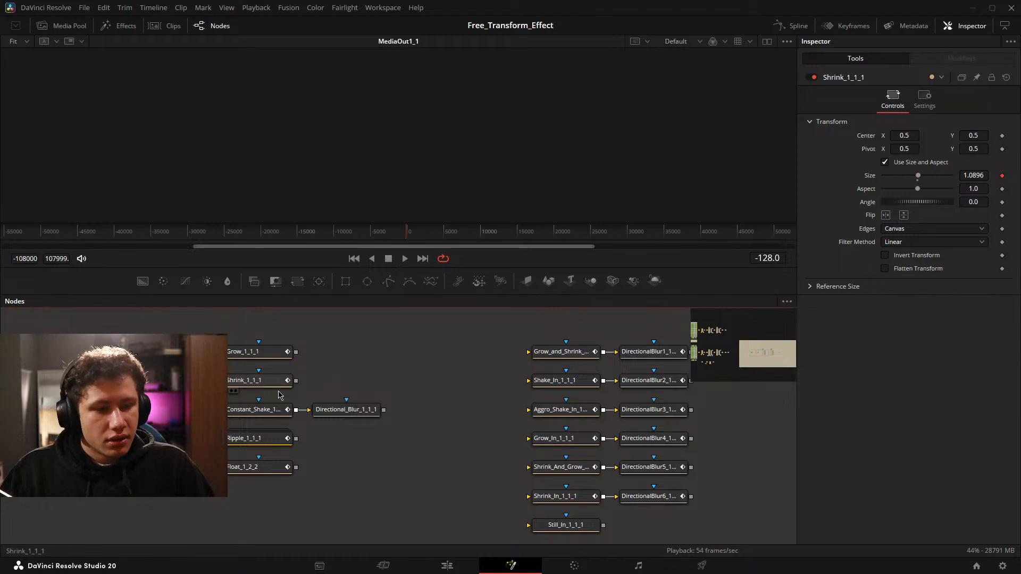
pyautogui.moveTo(517, 438); pyautogui.dragTo(156, 422)
pyautogui.moveTo(519, 397); pyautogui.dragTo(792, 409)
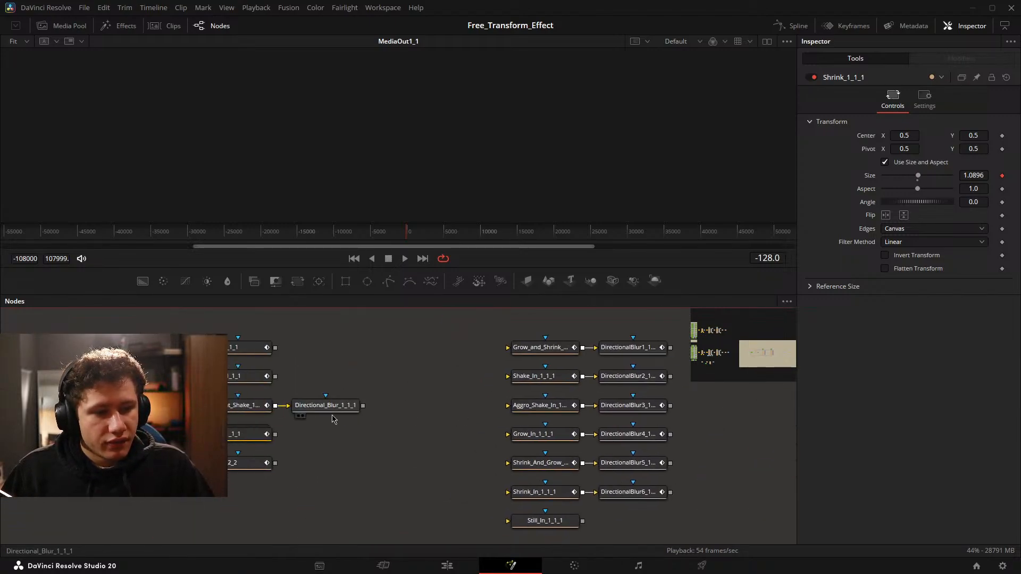
pyautogui.scroll(2, 372, 385)
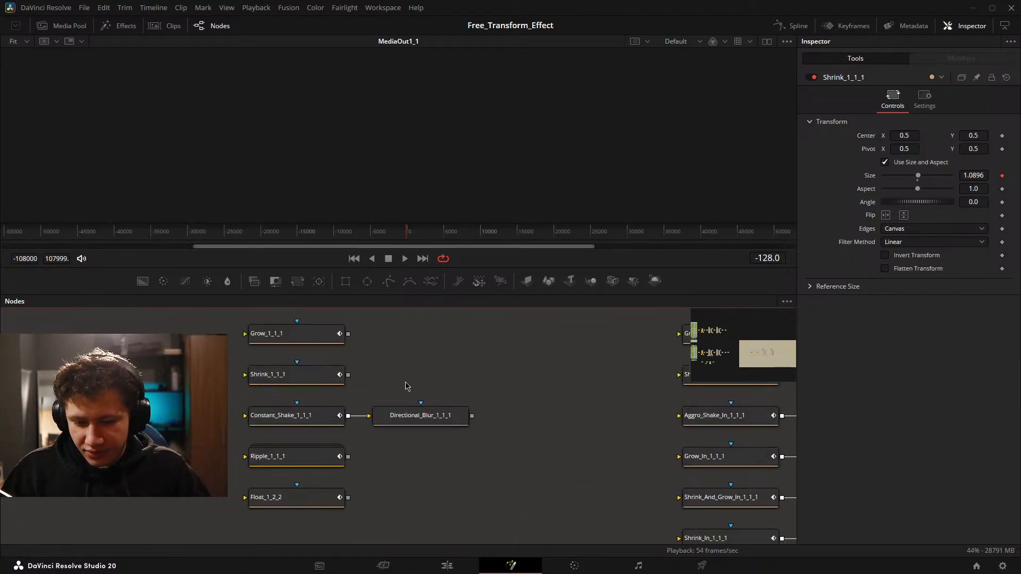
# Examine the Grow_1_1_1 node's transform settings and the Anim Curves modifier driving its Size.
pyautogui.moveTo(409, 392)
pyautogui.mouseDown()
pyautogui.moveTo(303, 405)
pyautogui.moveTo(410, 383)
pyautogui.mouseUp()
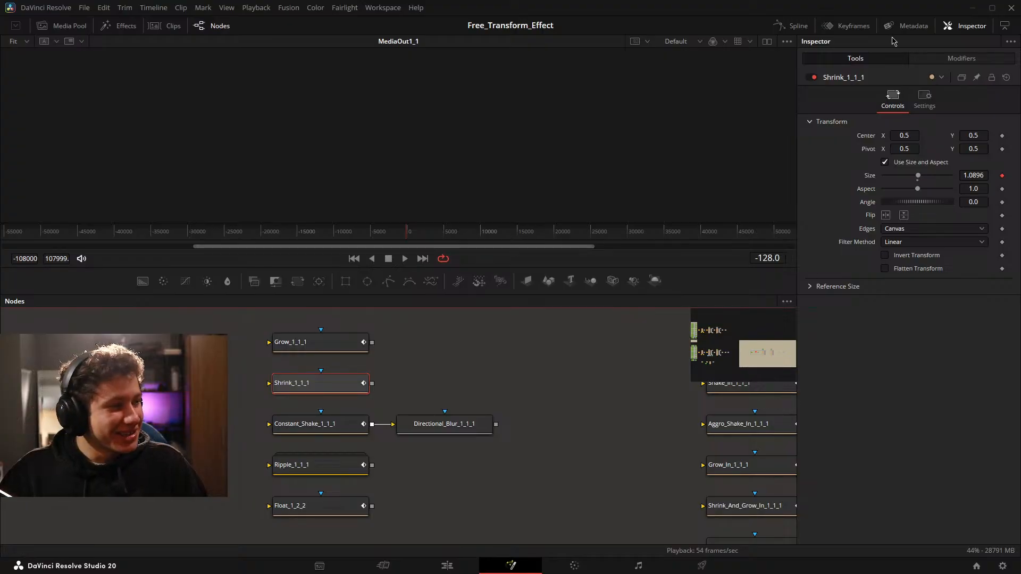
pyautogui.click(331, 345)
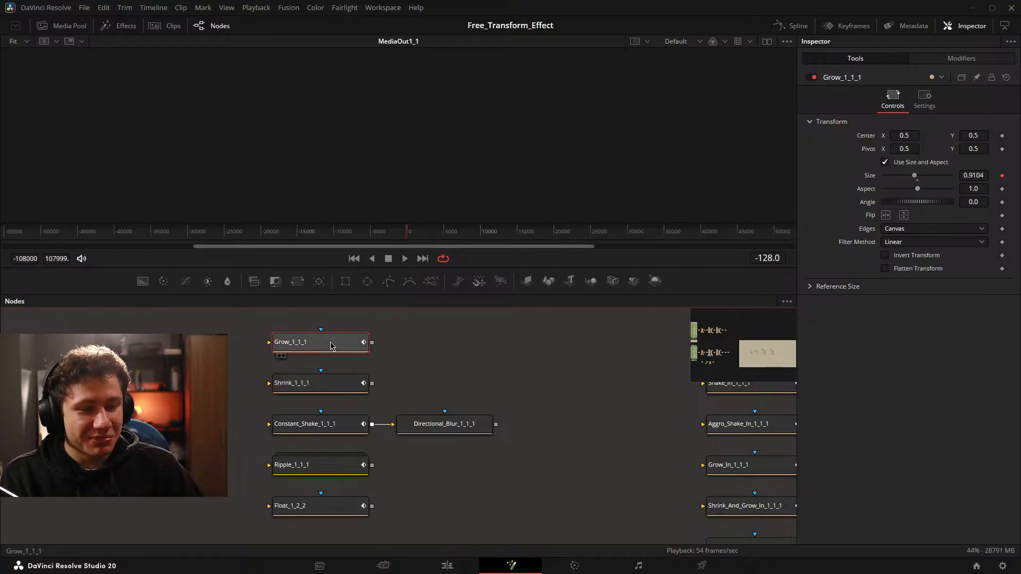
pyautogui.moveTo(410, 369); pyautogui.dragTo(362, 393)
pyautogui.scroll(2, 285, 387)
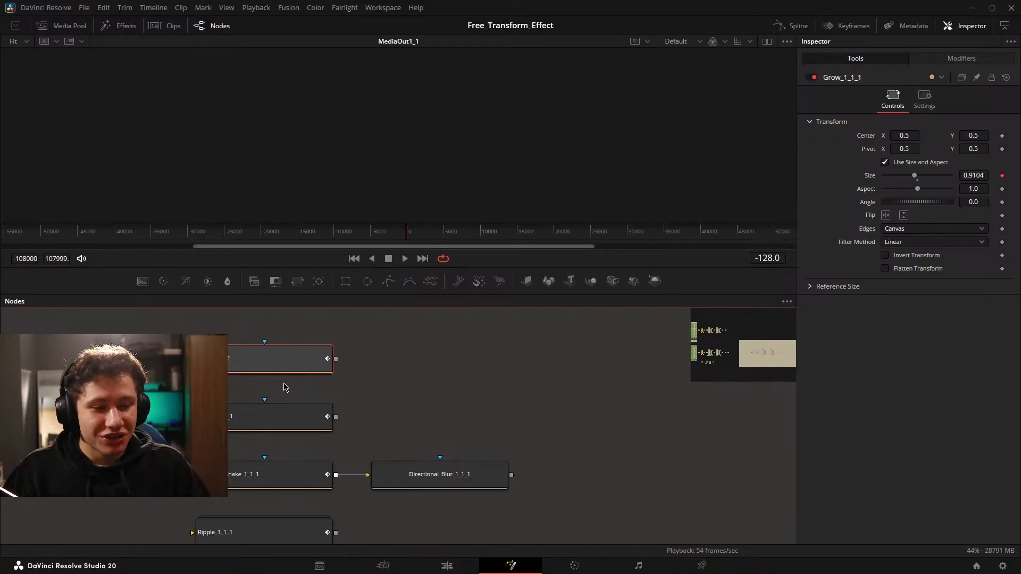
pyautogui.scroll(-2, 264, 387)
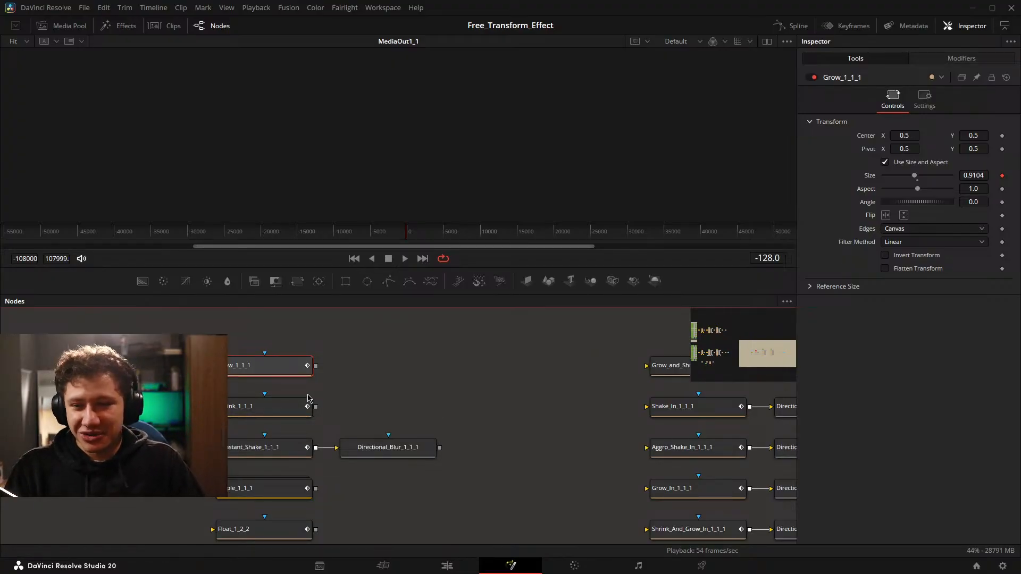
pyautogui.click(959, 59)
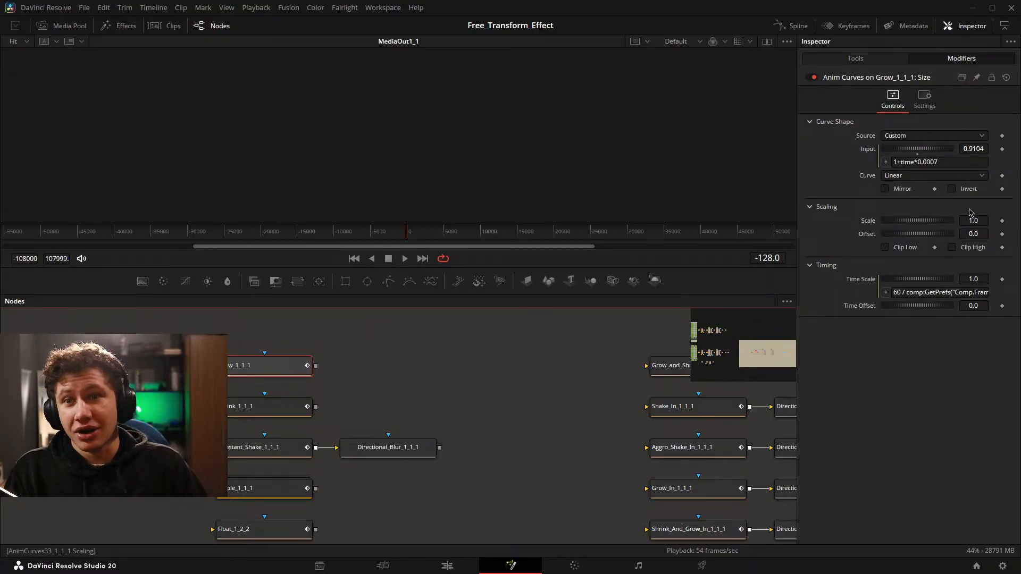
pyautogui.scroll(-5, 433, 376)
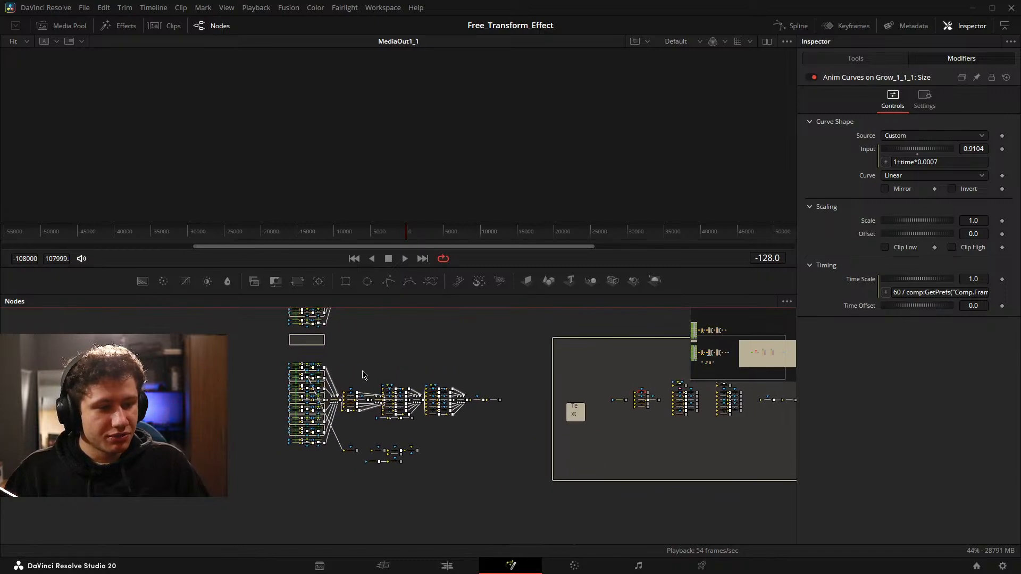
pyautogui.scroll(4, 665, 382)
pyautogui.scroll(3, 554, 436)
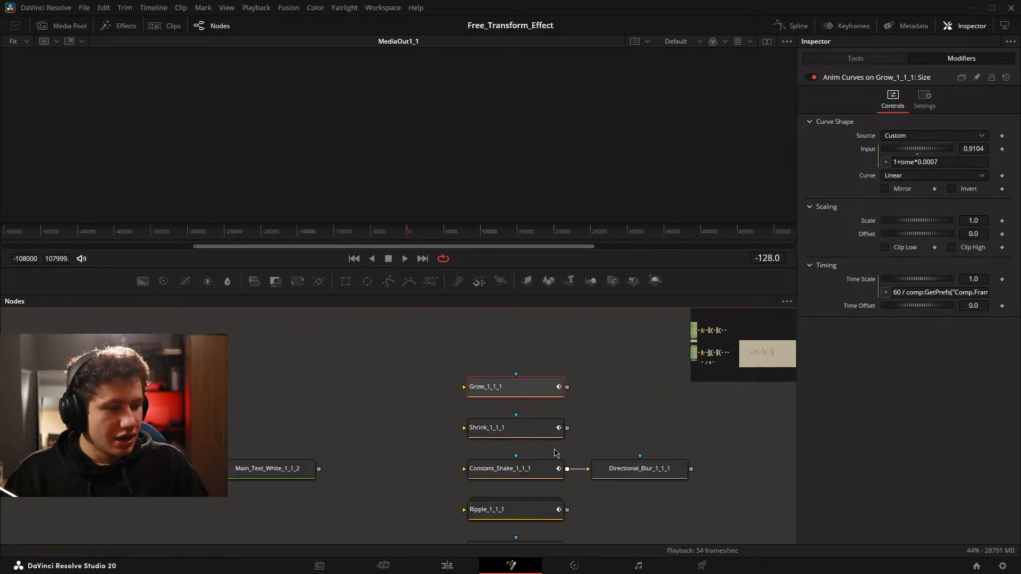
pyautogui.moveTo(517, 409); pyautogui.dragTo(440, 353)
pyautogui.moveTo(545, 351); pyautogui.dragTo(534, 360)
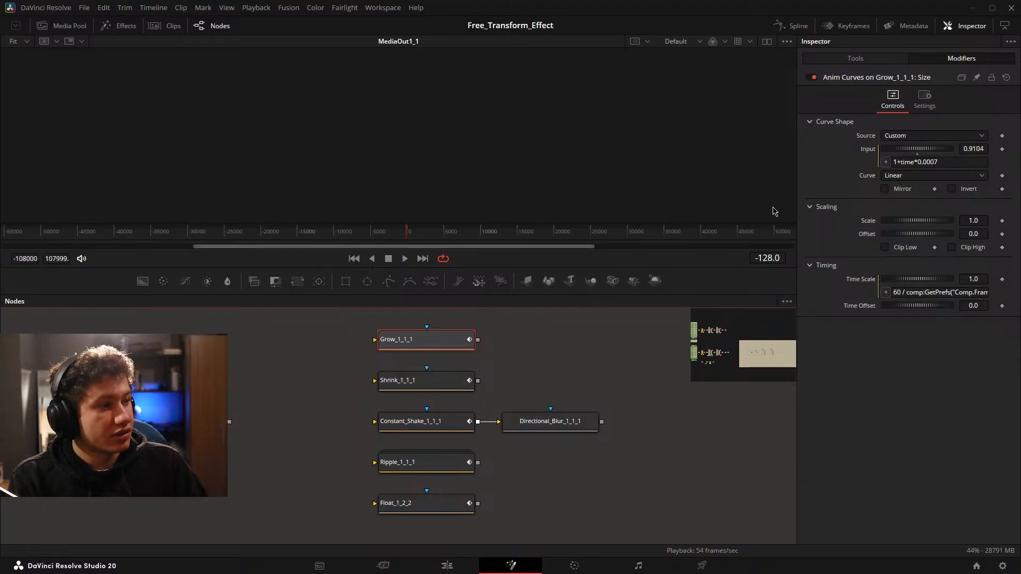
pyautogui.click(835, 61)
pyautogui.click(927, 60)
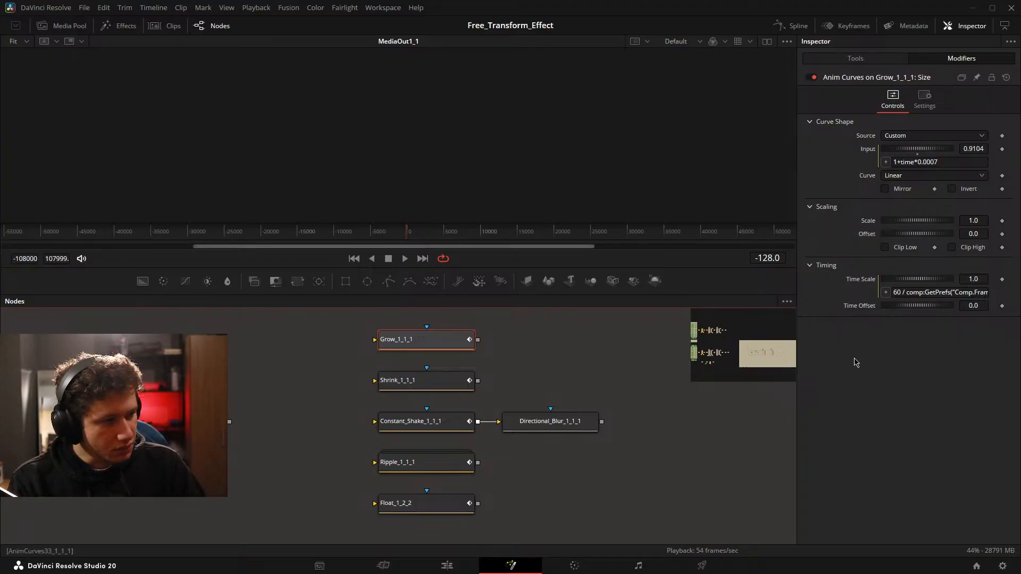
# Add a Transform node after Main_Text_White_1_1_2 and show its output in the viewer.
pyautogui.moveTo(295, 334); pyautogui.dragTo(339, 330)
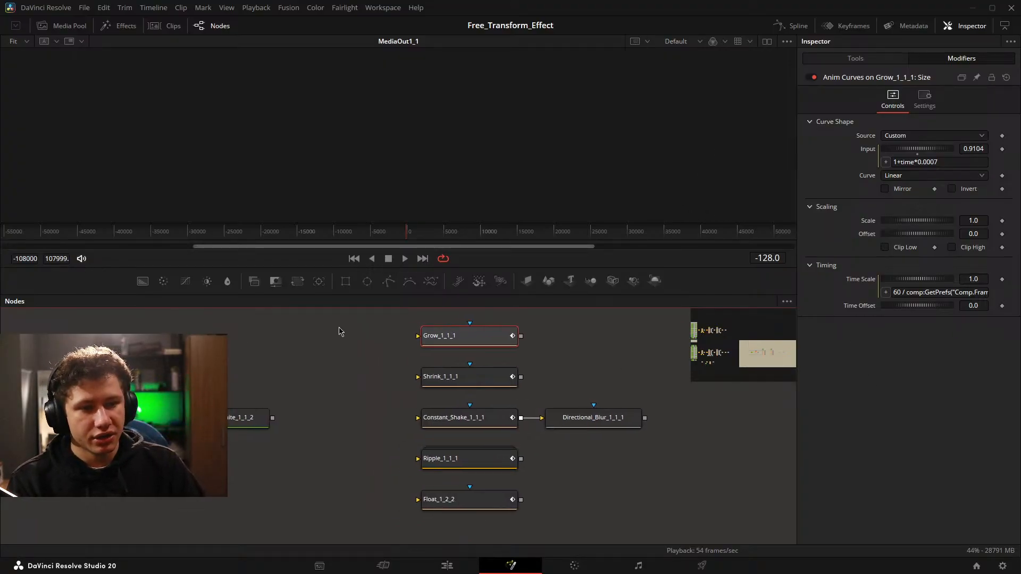
pyautogui.moveTo(298, 281); pyautogui.dragTo(286, 375)
pyautogui.moveTo(236, 408); pyautogui.dragTo(328, 377)
pyautogui.moveTo(341, 370); pyautogui.dragTo(384, 141)
pyautogui.moveTo(361, 402); pyautogui.dragTo(438, 420)
pyautogui.click(452, 394)
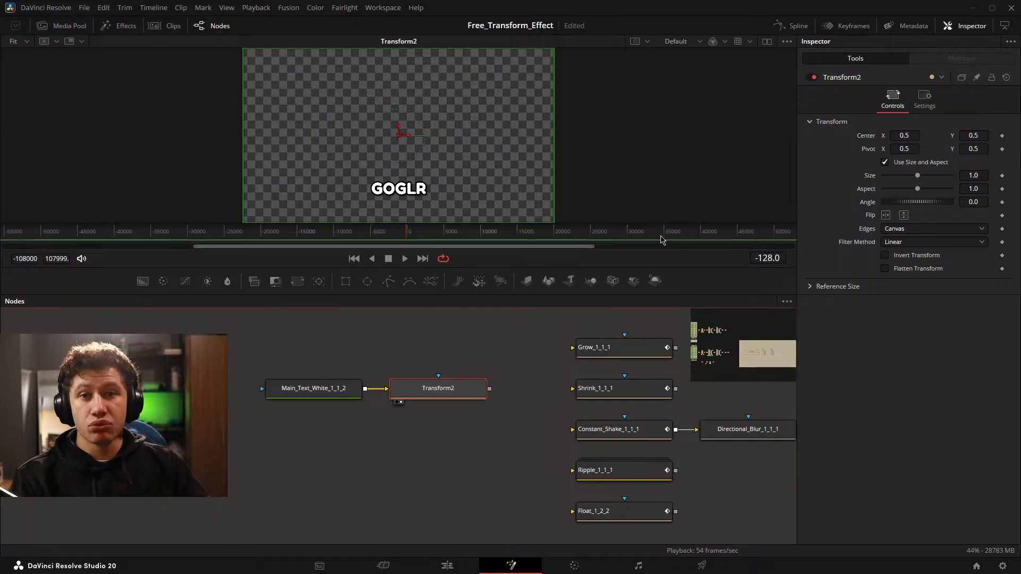
# Try changing the added Transform node's Center X, move the playhead to frame 235, and delete the node.
pyautogui.moveTo(903, 135); pyautogui.dragTo(868, 137)
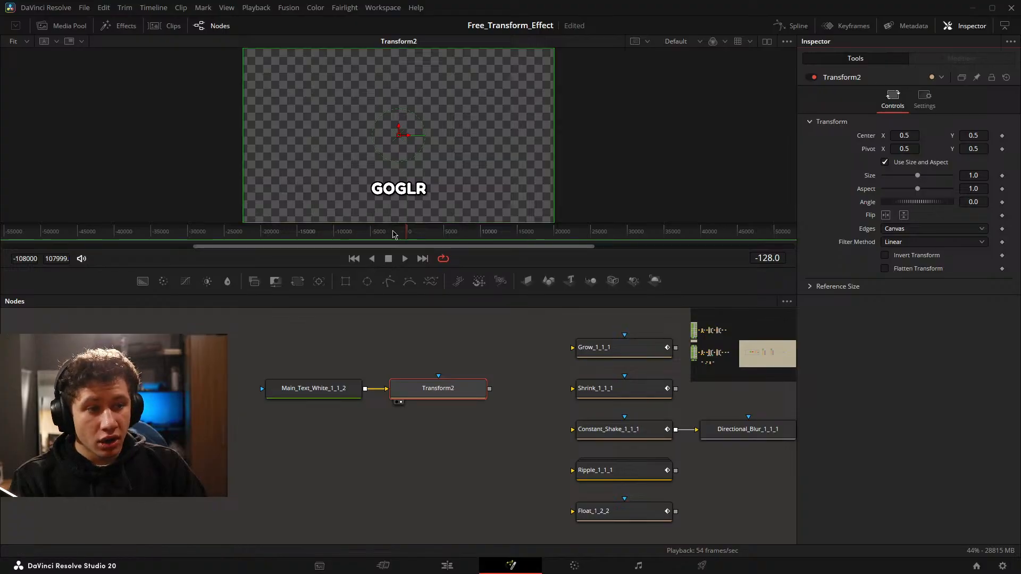
pyautogui.moveTo(409, 232); pyautogui.dragTo(410, 234)
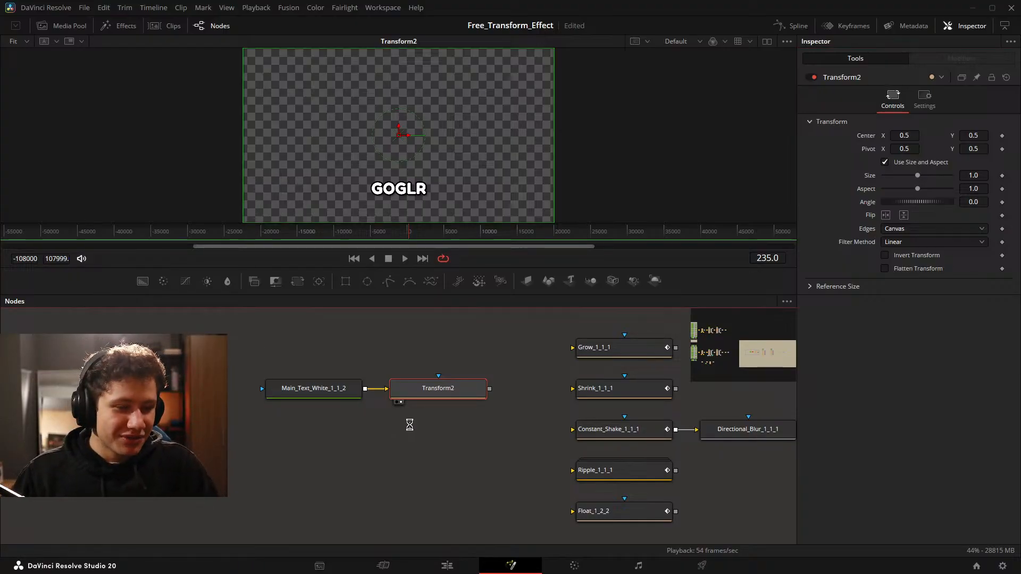
pyautogui.moveTo(403, 357); pyautogui.dragTo(465, 425)
pyautogui.press('Delete')
# Open the Macro Editor for a new macro from the Shrink_1_1_1 node.
pyautogui.moveTo(489, 409); pyautogui.dragTo(237, 383)
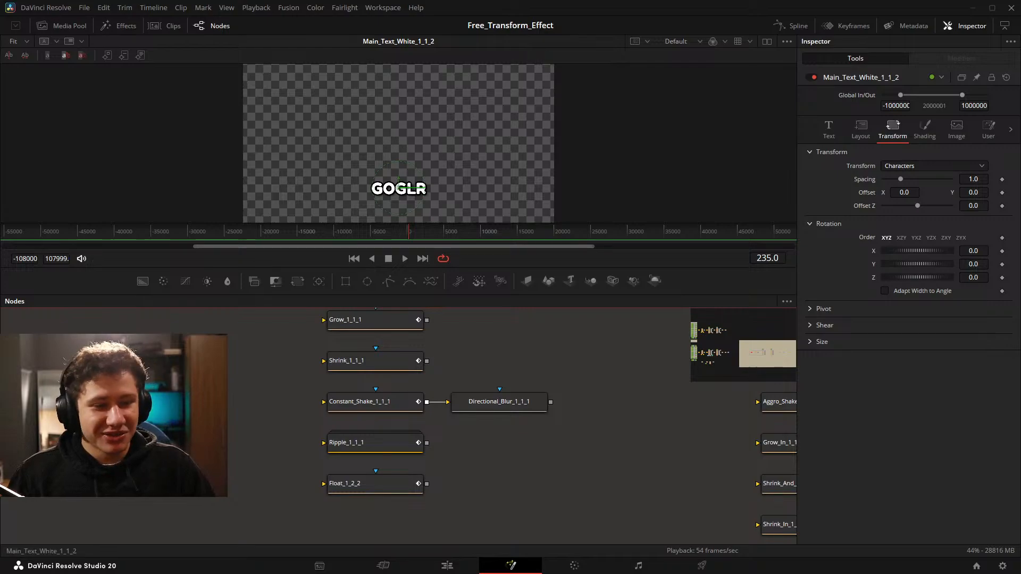
pyautogui.moveTo(60, 362); pyautogui.dragTo(184, 403)
pyautogui.moveTo(251, 391); pyautogui.dragTo(310, 419)
pyautogui.moveTo(449, 405); pyautogui.dragTo(369, 364)
pyautogui.rightClick(371, 349)
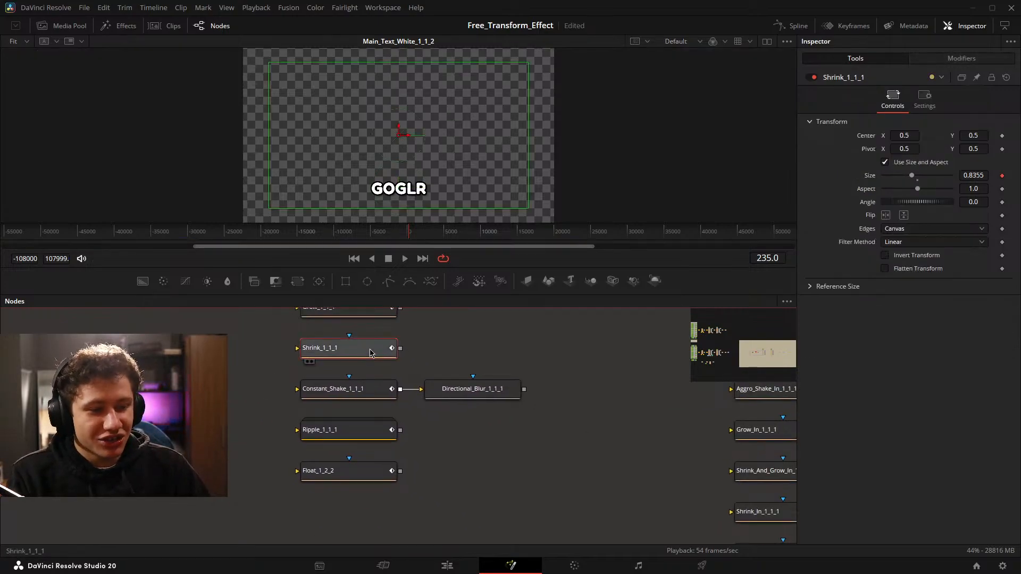
pyautogui.moveTo(442, 163)
pyautogui.click(553, 118)
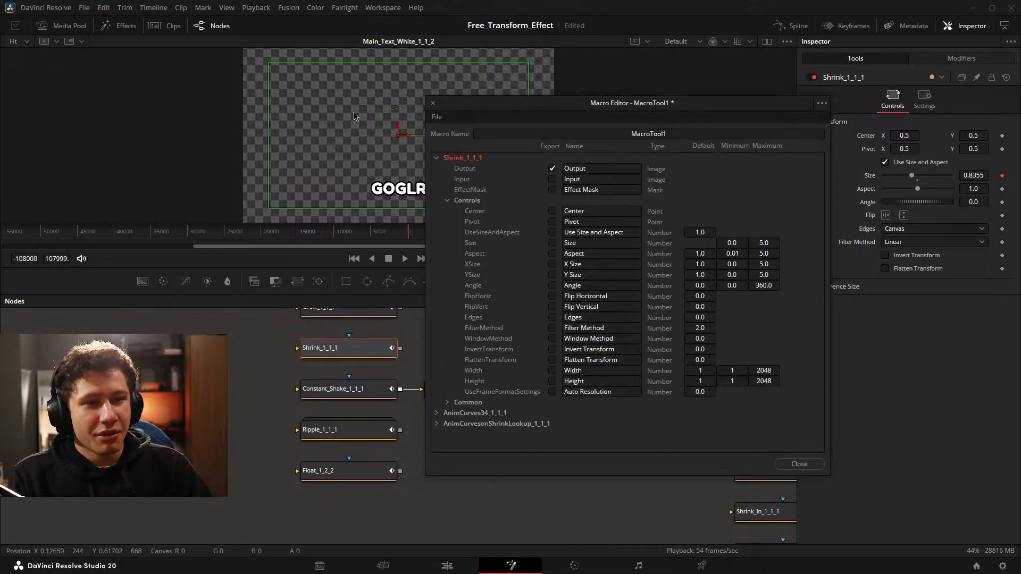
# Enter Shrink _Test1 as the macro name and close the Macro Editor.
pyautogui.click(619, 133)
pyautogui.write('Sh')
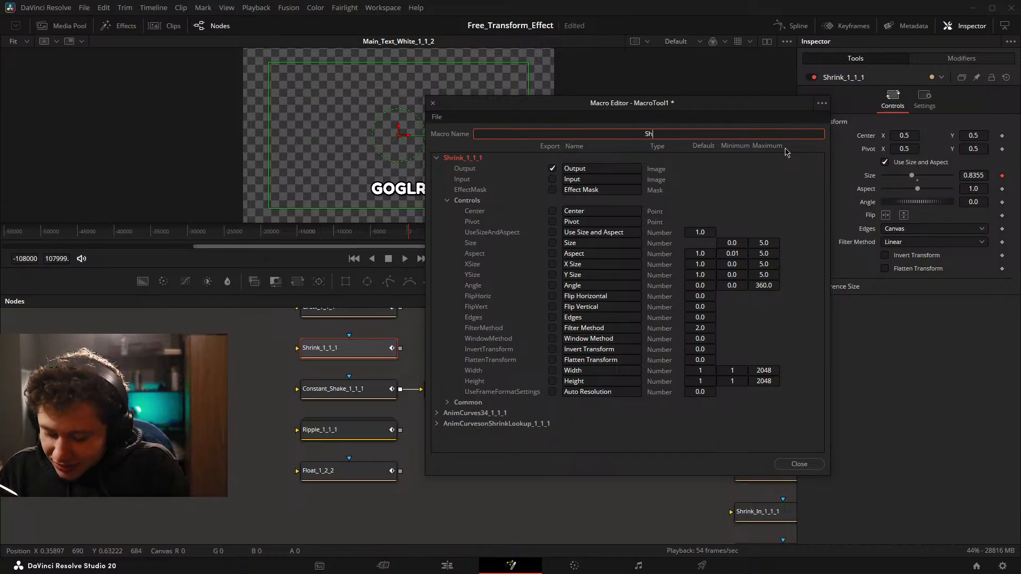
pyautogui.write('rink _Test1')
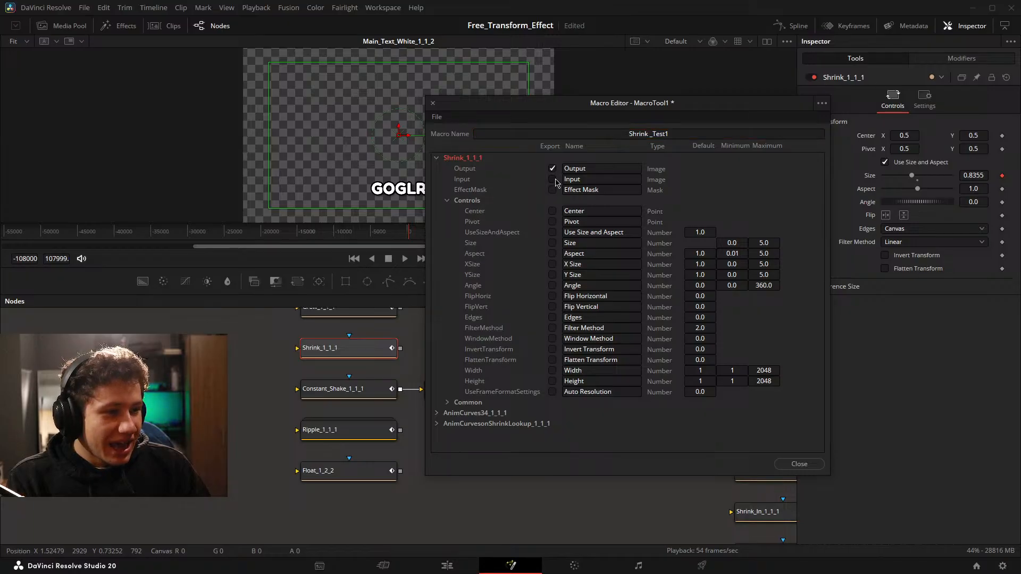
pyautogui.click(437, 158)
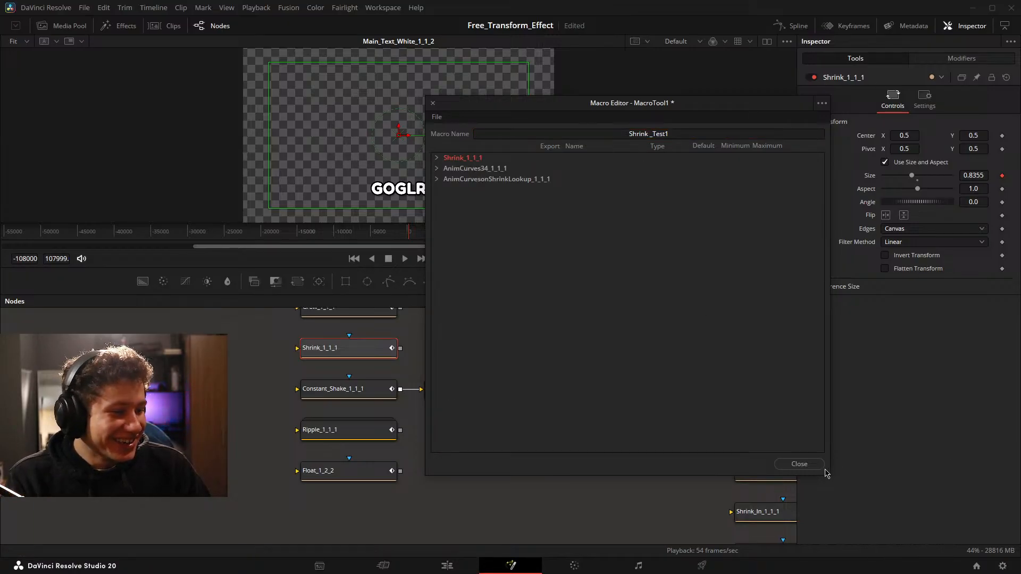
pyautogui.click(800, 463)
pyautogui.click(735, 299)
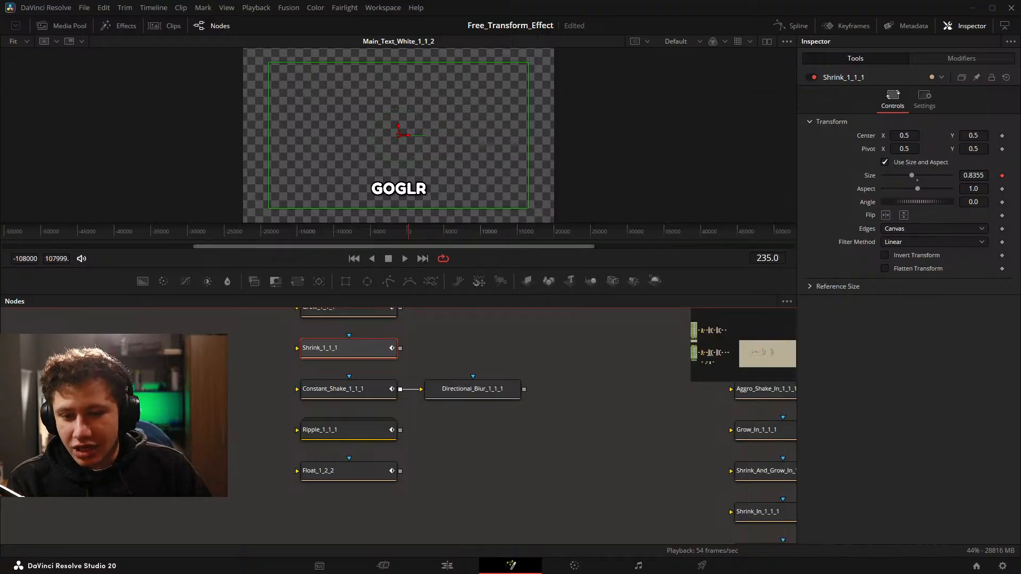
pyautogui.click(530, 472)
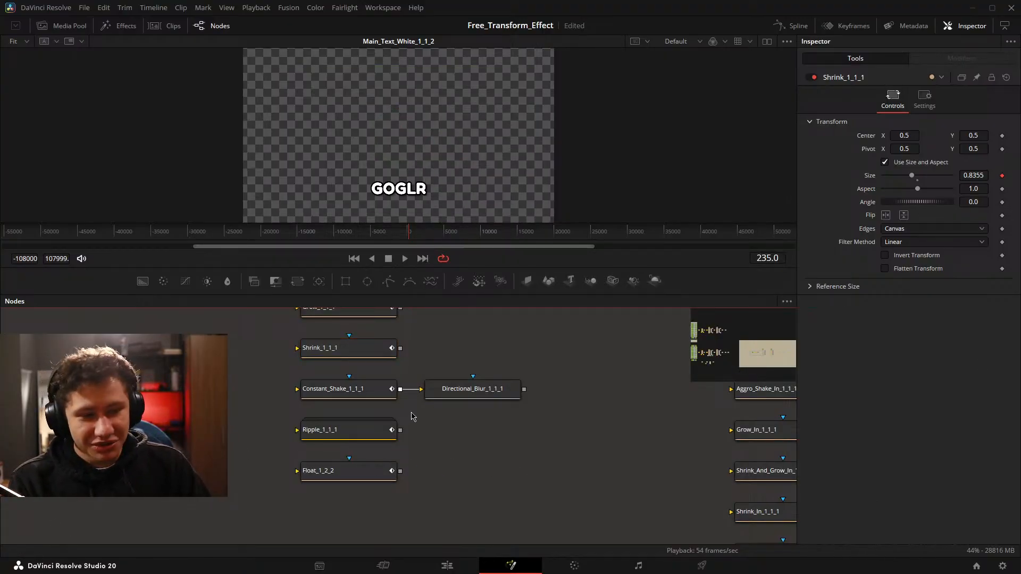
pyautogui.moveTo(414, 416); pyautogui.dragTo(437, 442)
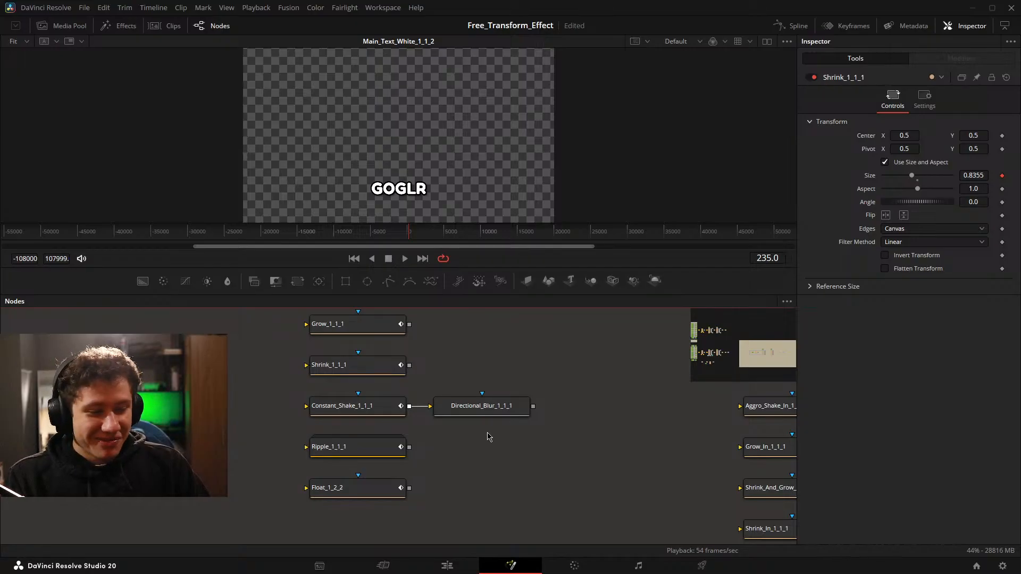
pyautogui.moveTo(462, 439); pyautogui.dragTo(456, 428)
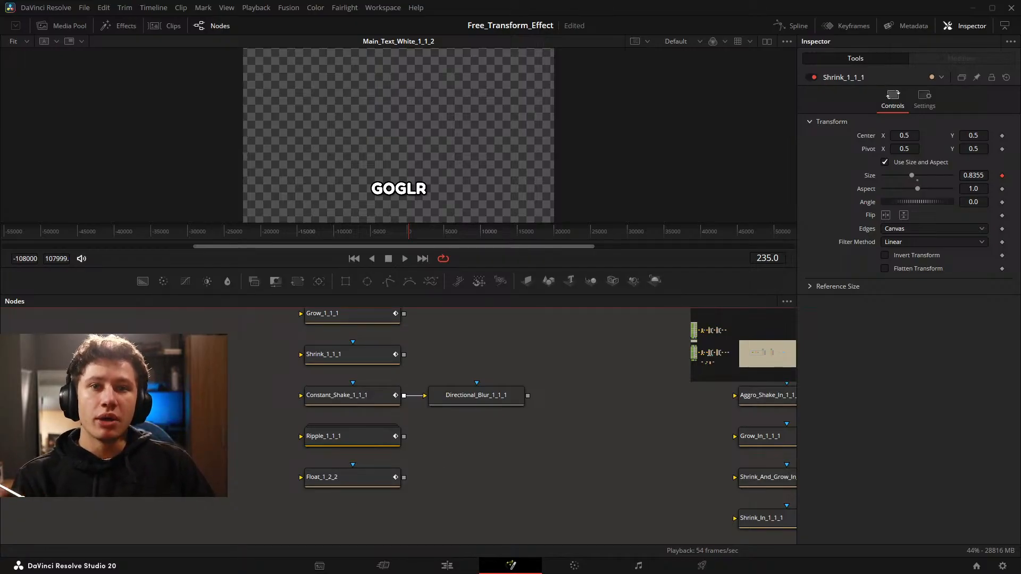
pyautogui.moveTo(461, 415); pyautogui.dragTo(485, 429)
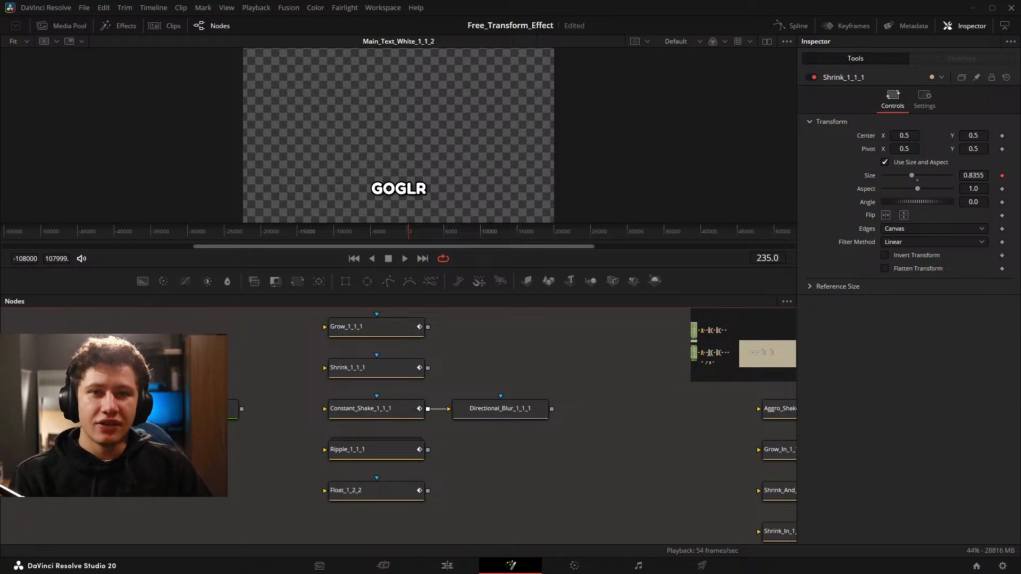
# Inspect the Constant_Shake_1_1_1 node together with its connected Directional_Blur_1_1_1 node.
pyautogui.click(375, 410)
pyautogui.moveTo(585, 368); pyautogui.dragTo(497, 387)
pyautogui.moveTo(413, 413); pyautogui.dragTo(498, 382)
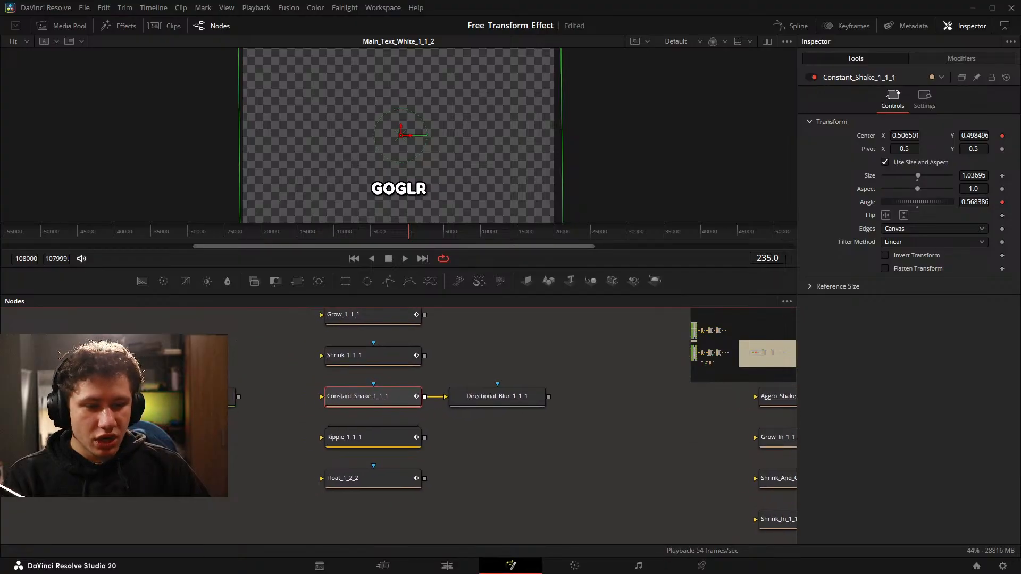
pyautogui.moveTo(293, 381); pyautogui.dragTo(611, 424)
pyautogui.click(615, 438)
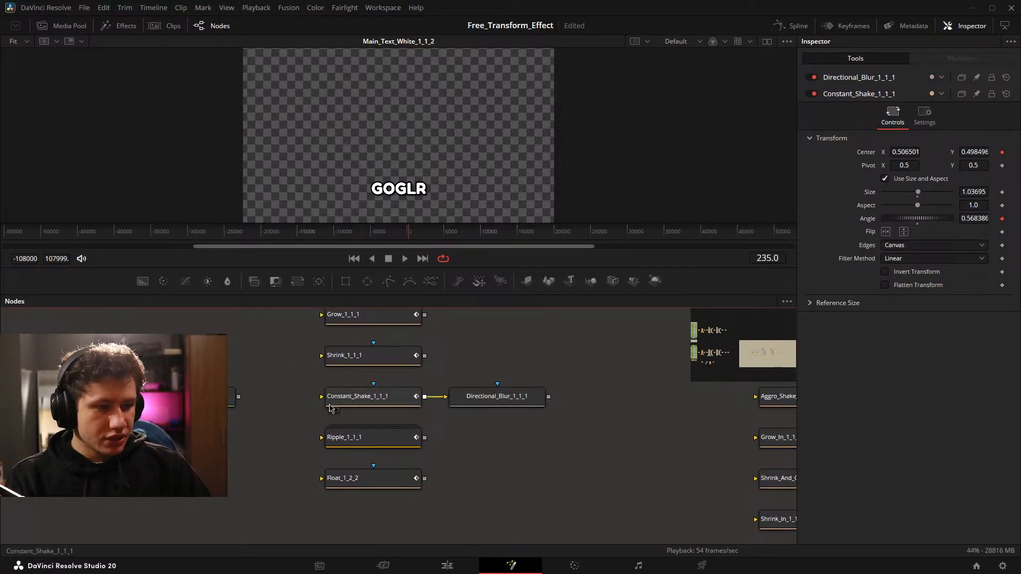
# Feed Main_Text_White_1_1_2 into Constant_Shake_1_1_1 to play back the shake and directional blur outputs, and disconnect it again.
pyautogui.moveTo(239, 397); pyautogui.dragTo(380, 207)
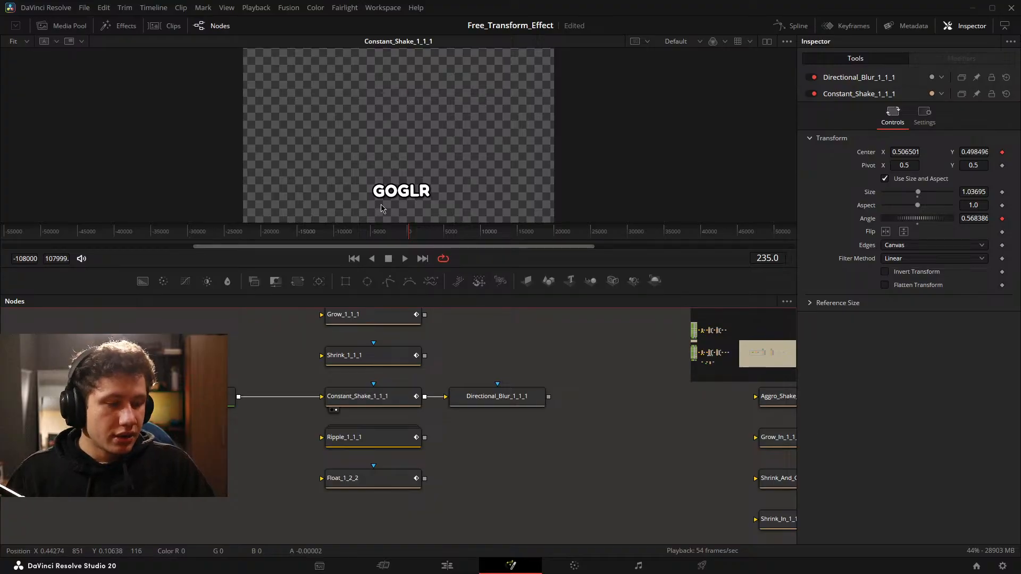
pyautogui.press('space')
pyautogui.scroll(2, 402, 202)
pyautogui.press('space')
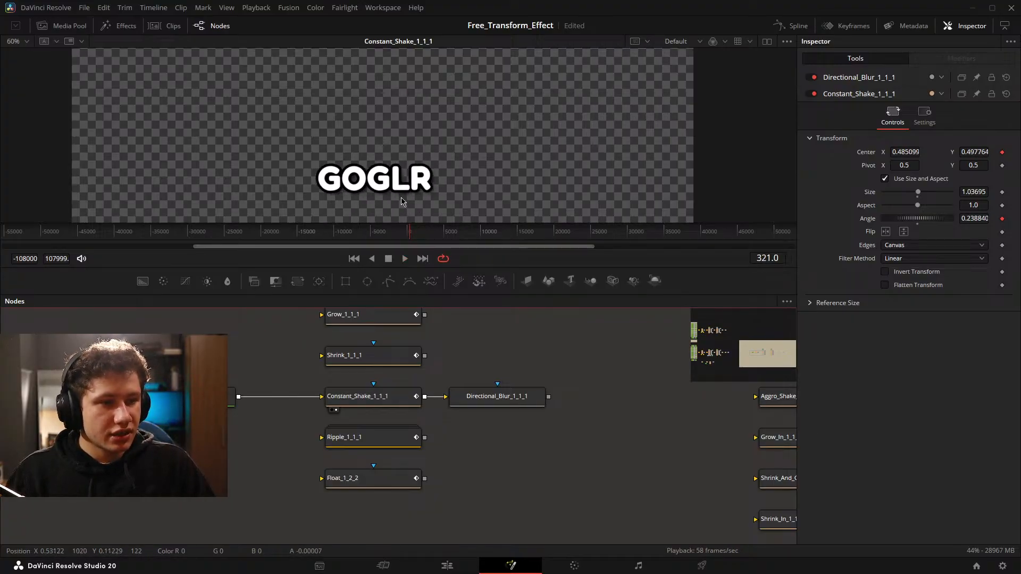
pyautogui.scroll(2, 402, 203)
pyautogui.moveTo(495, 398); pyautogui.dragTo(438, 154)
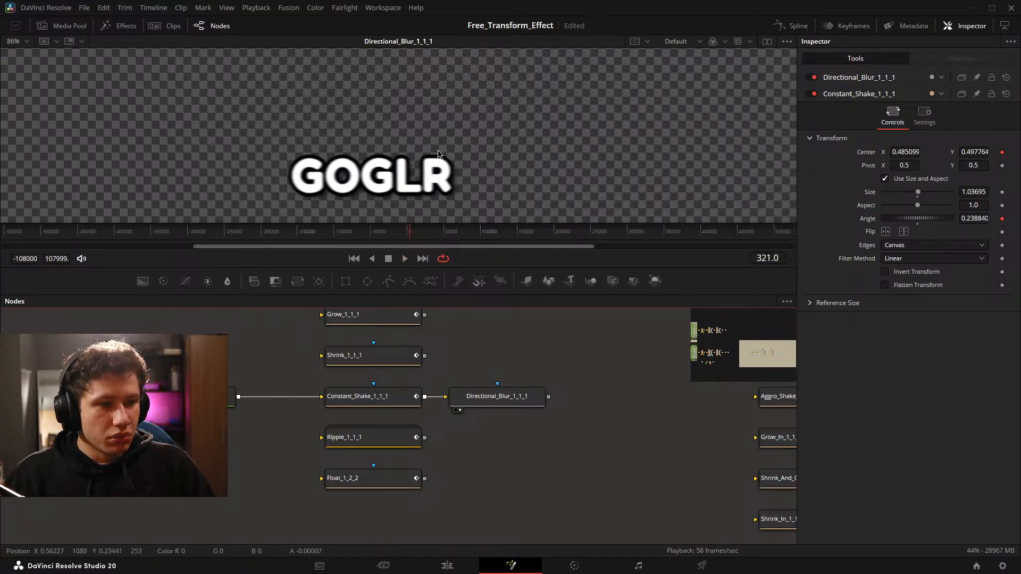
pyautogui.press('space')
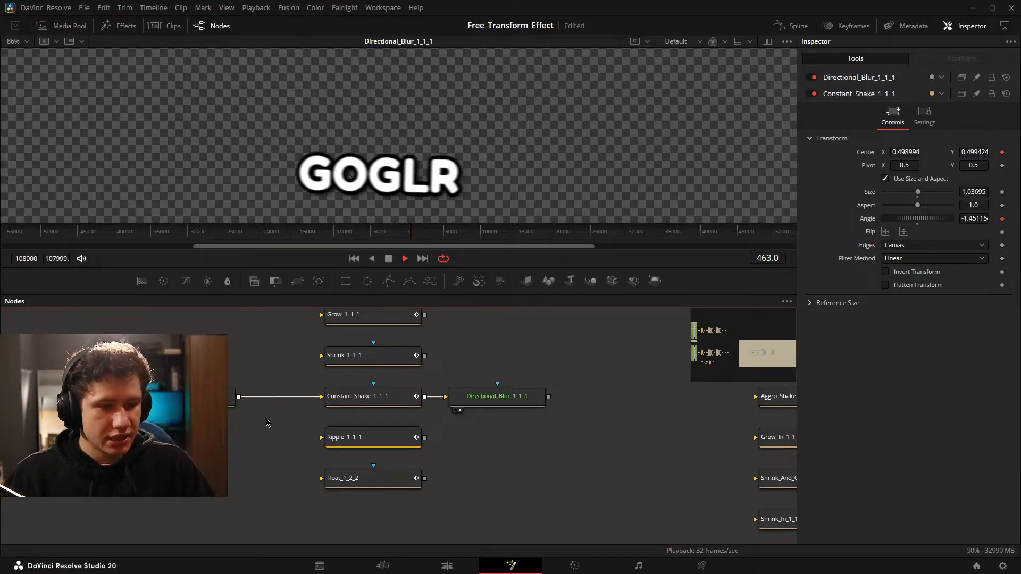
pyautogui.click(312, 398)
# Open the Macro Editor for a new macro from the Constant_Shake_1_1_1 and Directional_Blur_1_1_1 nodes together.
pyautogui.scroll(-2, 306, 400)
pyautogui.scroll(1, 303, 403)
pyautogui.moveTo(302, 406); pyautogui.dragTo(529, 434)
pyautogui.press('space')
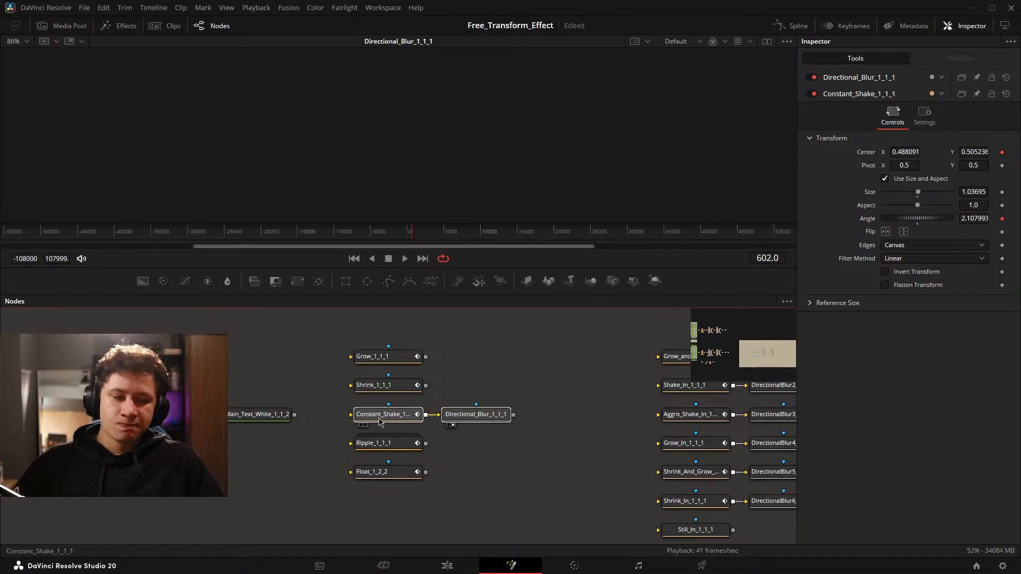
pyautogui.rightClick(490, 418)
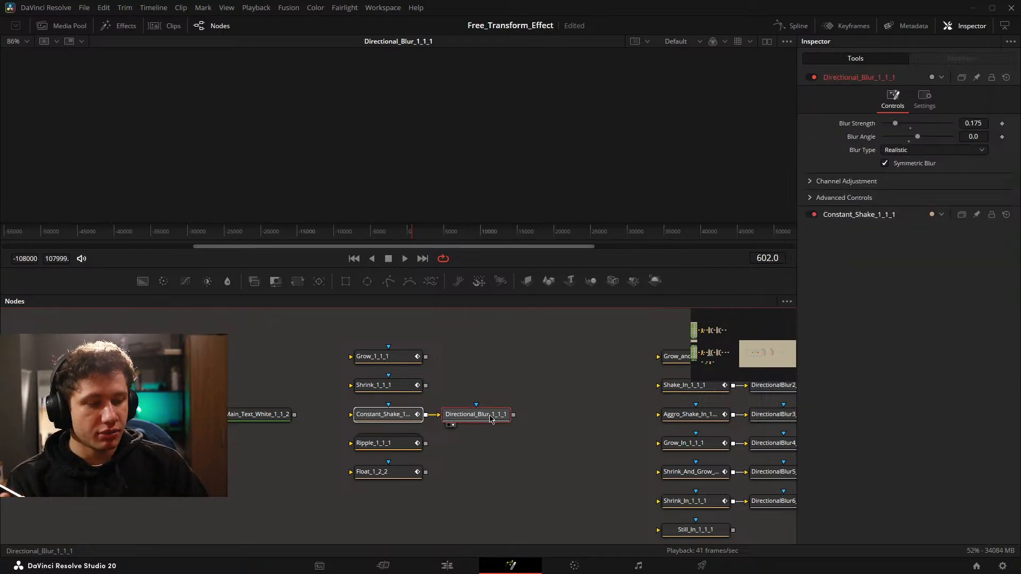
pyautogui.moveTo(573, 228)
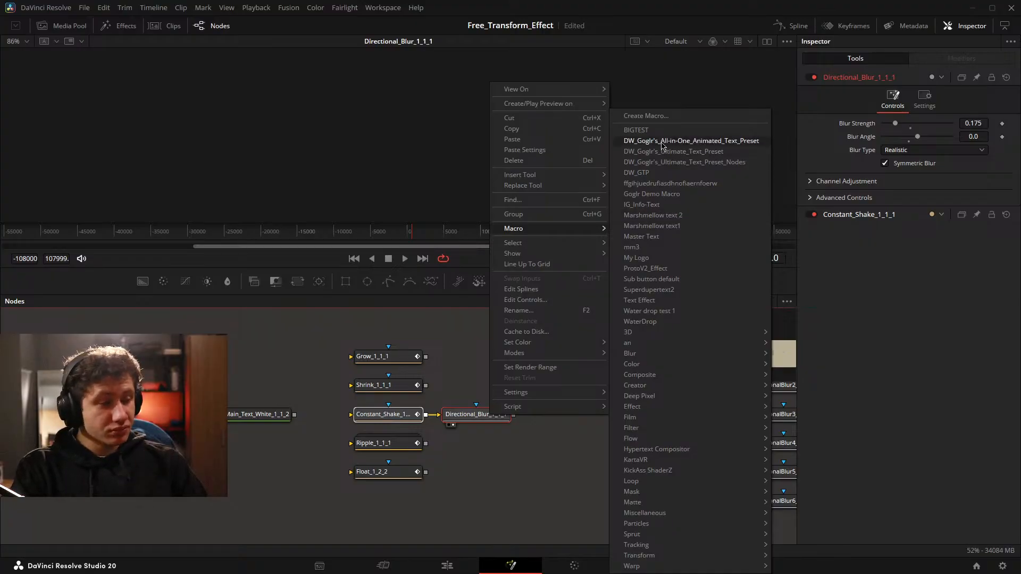
pyautogui.click(665, 116)
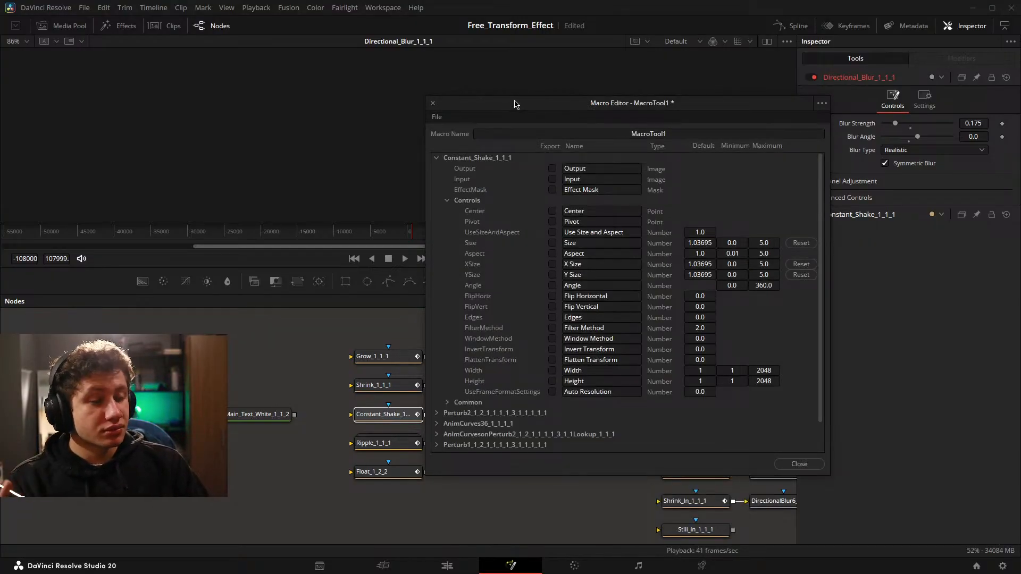
pyautogui.moveTo(515, 104); pyautogui.dragTo(522, 70)
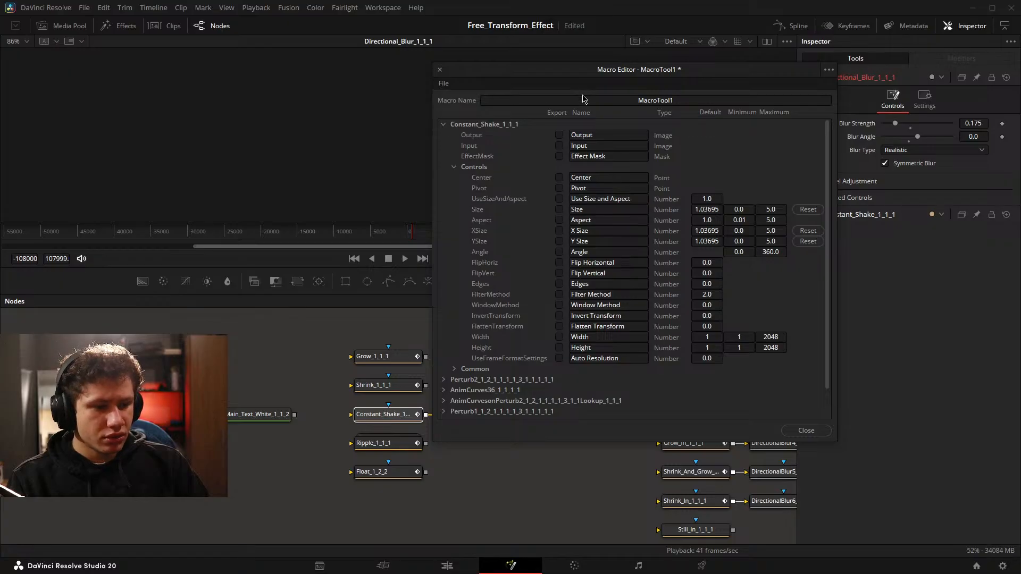
# Export the Input of Constant_Shake_1_1_1 in the macro and check the export settings of Directional_Blur_1_1_1.
pyautogui.click(559, 145)
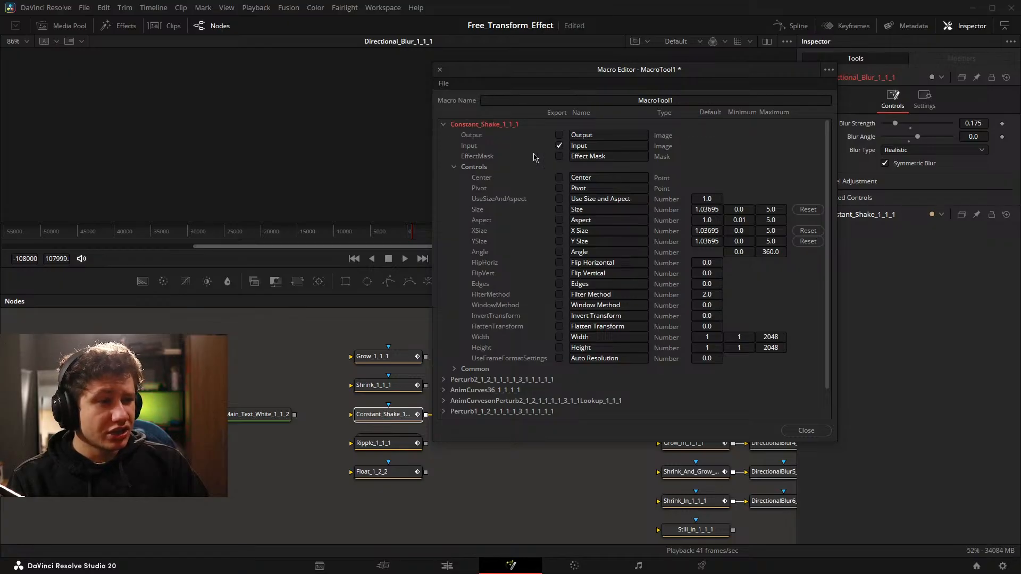
pyautogui.click(443, 125)
pyautogui.click(443, 199)
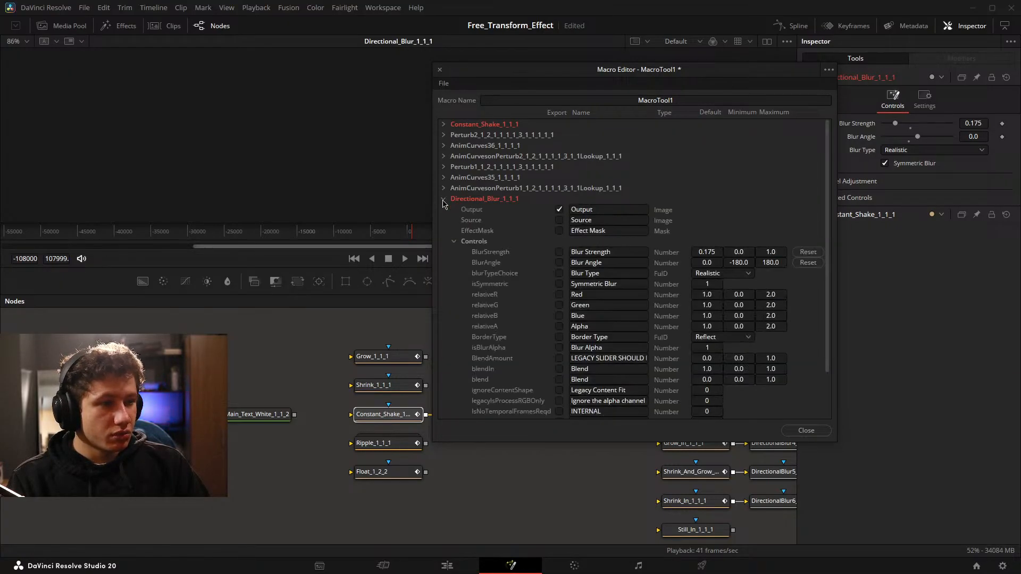
pyautogui.click(444, 199)
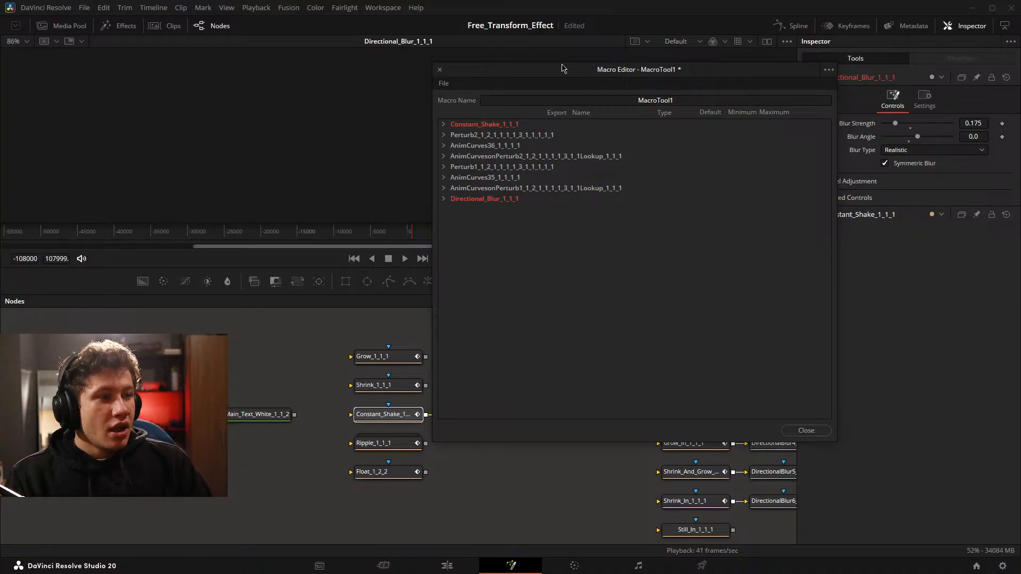
# Examine Constant_Shake_1_1_1 and Directional_Blur_1_1_1 as the first and last nodes of the macro's chain.
pyautogui.moveTo(562, 68); pyautogui.dragTo(0, 64)
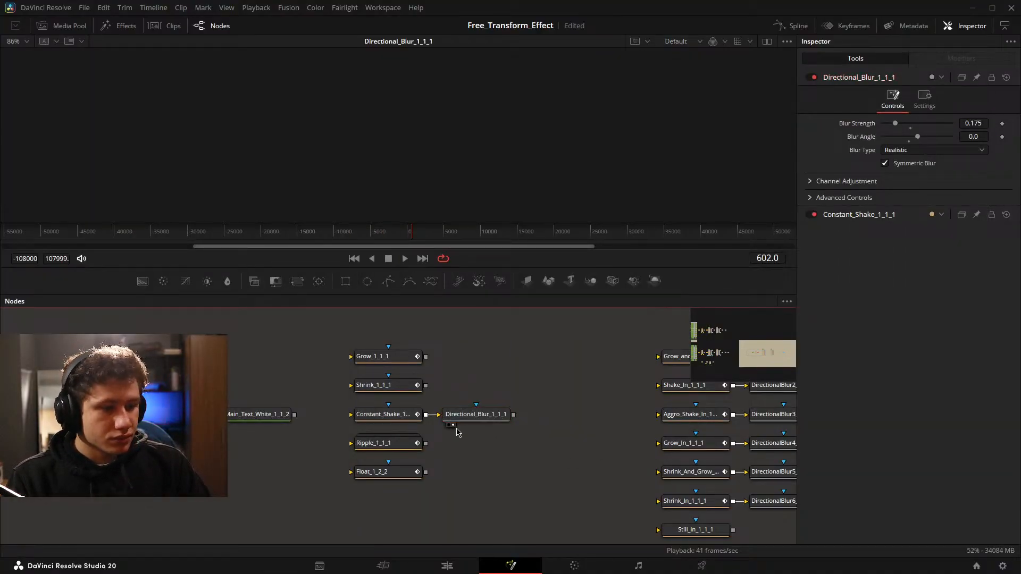
pyautogui.click(404, 417)
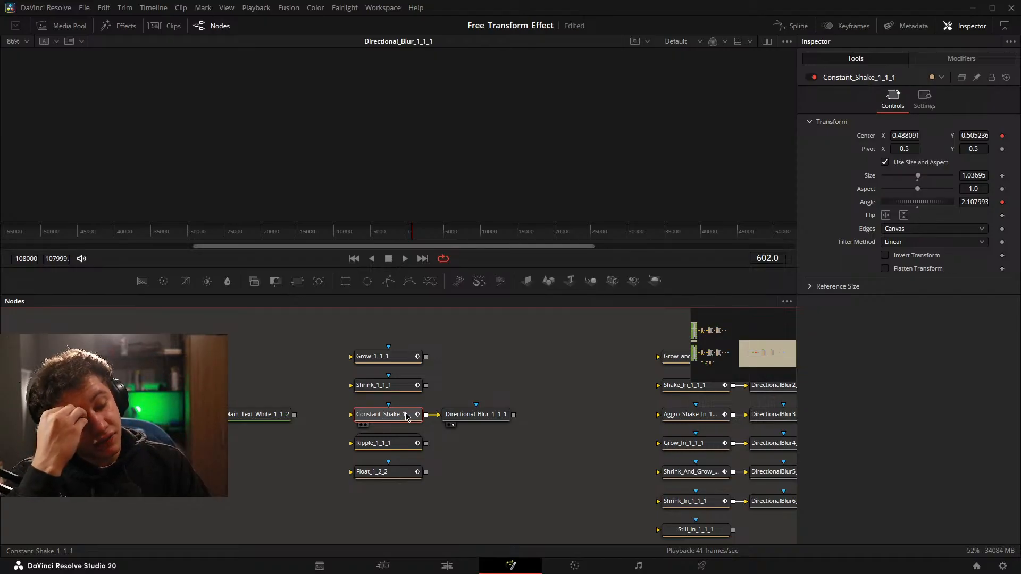
pyautogui.click(464, 420)
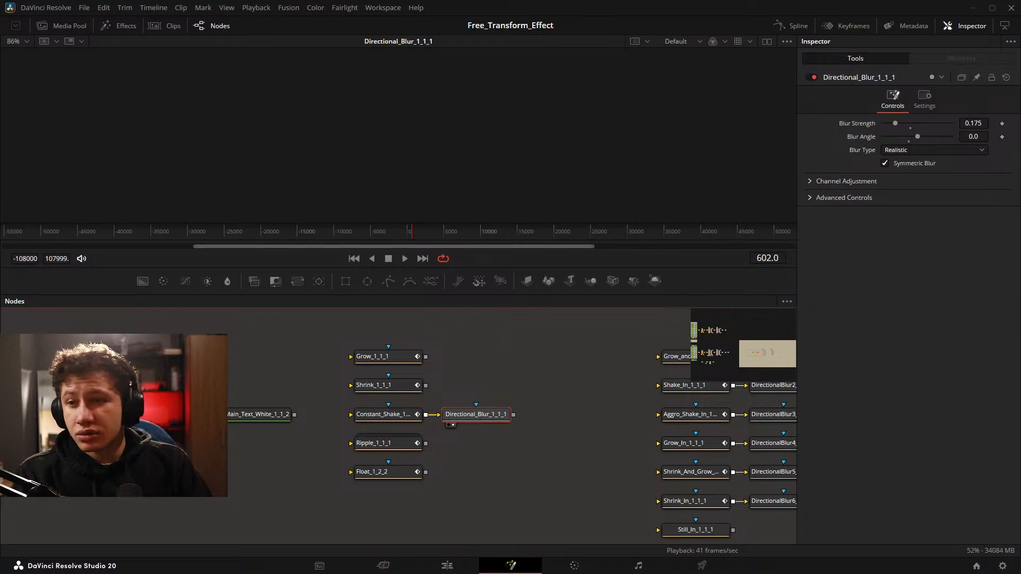
# Name the macro Shake_Test1, save it and close the Macro Editor.
pyautogui.moveTo(316, 142); pyautogui.dragTo(610, 116)
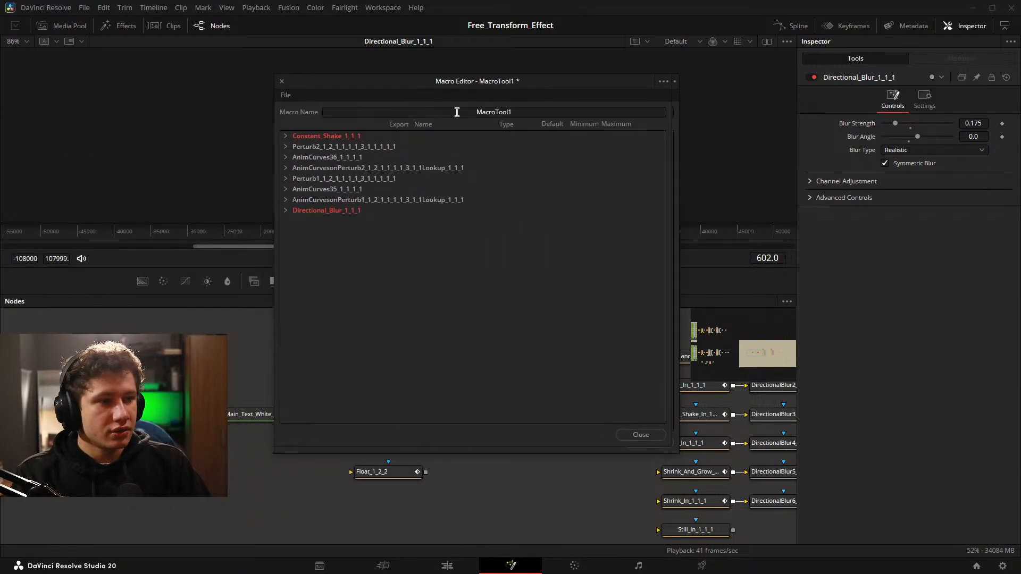
pyautogui.write('Sha')
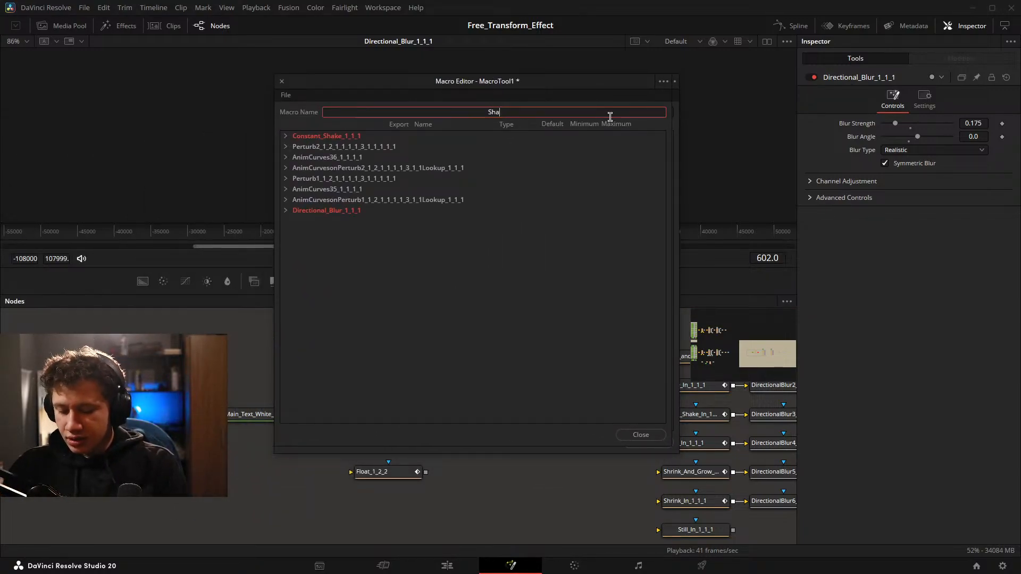
pyautogui.write('ke_Test1')
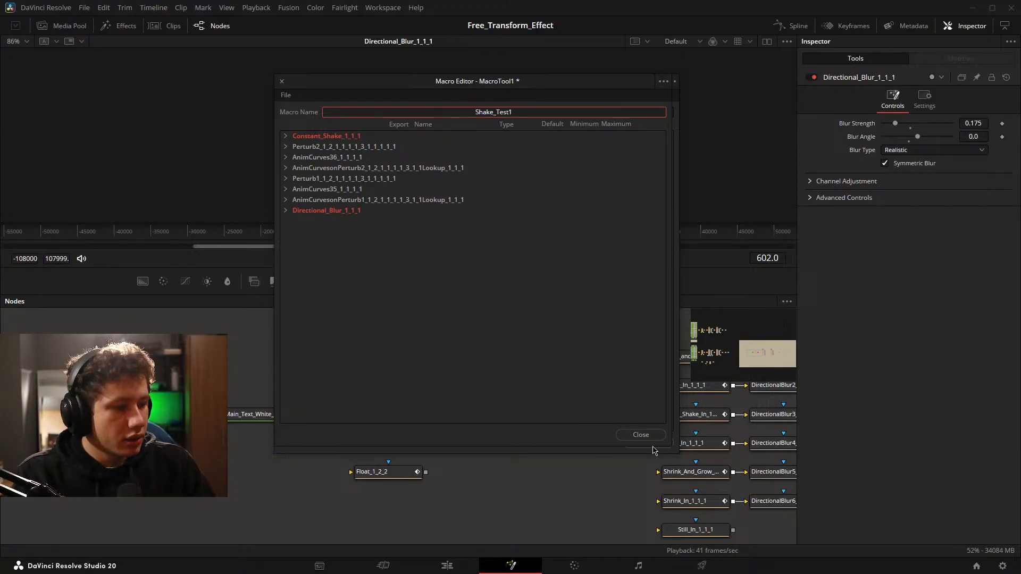
pyautogui.click(636, 434)
pyautogui.click(527, 287)
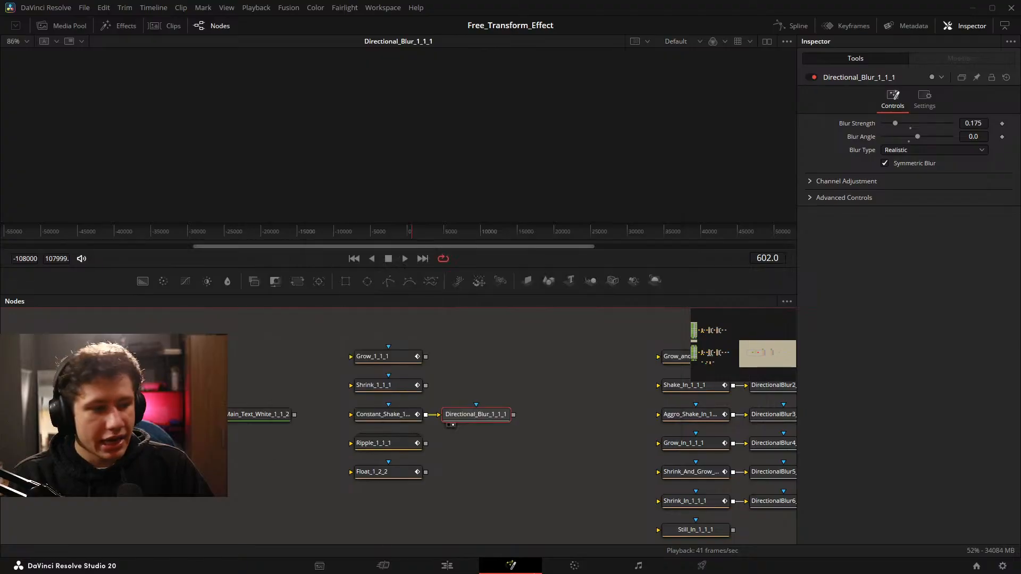
# On the Edit page, apply the Shrink _Test1 effect to the screenshot clip on Video 3 and play it back.
pyautogui.click(447, 565)
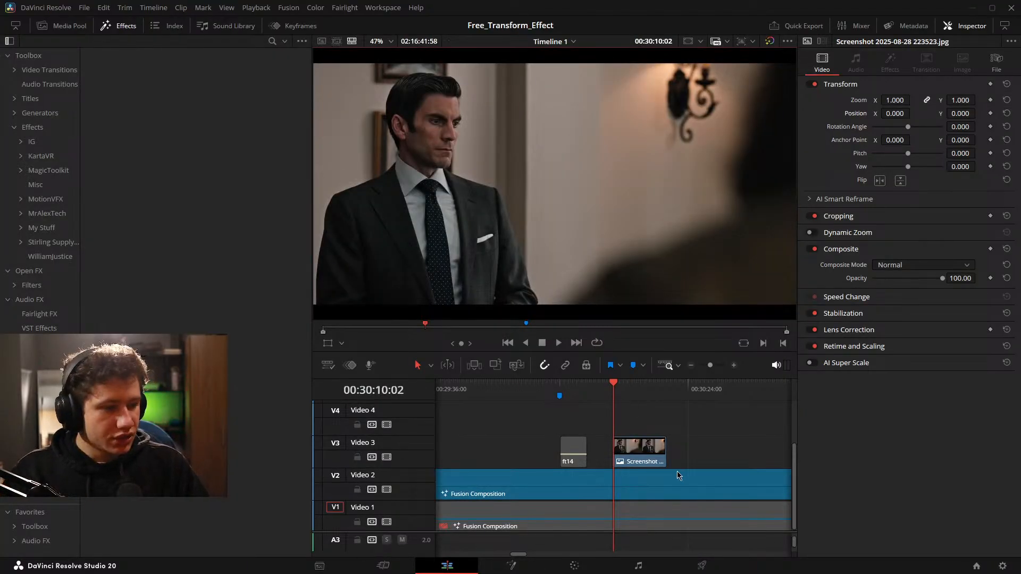
pyautogui.click(39, 142)
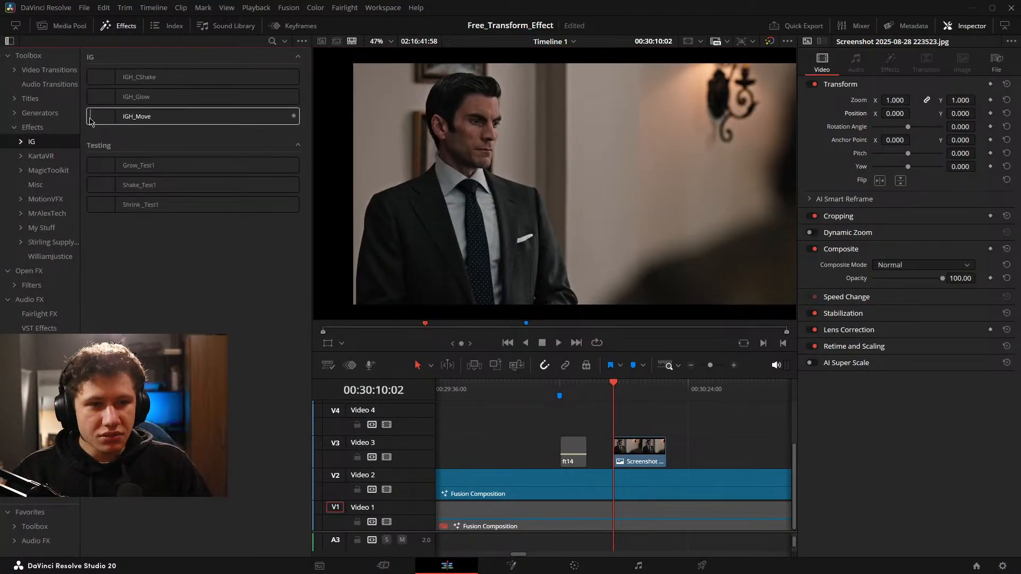
pyautogui.moveTo(106, 211); pyautogui.dragTo(643, 449)
pyautogui.press('space')
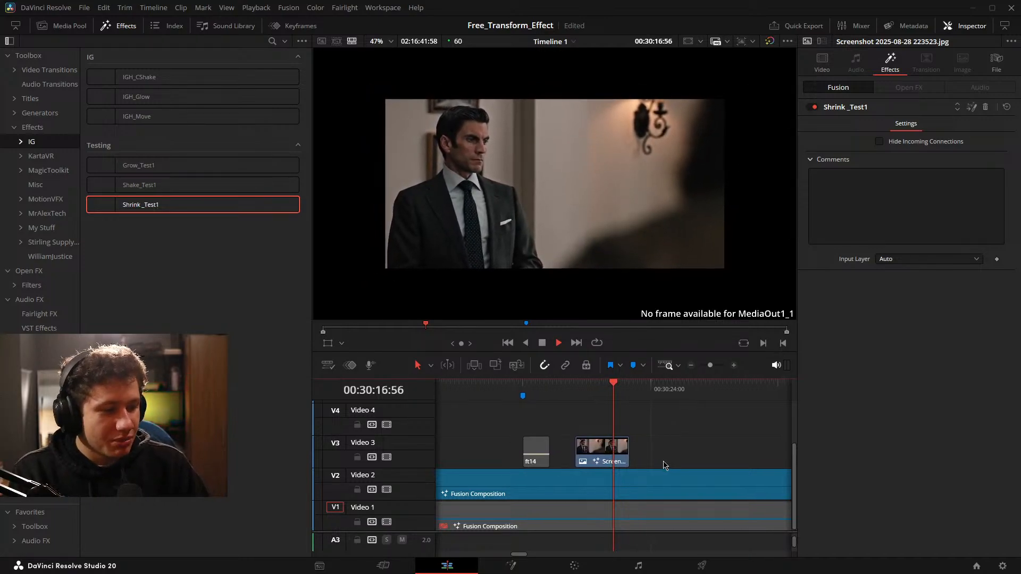
pyautogui.press('space')
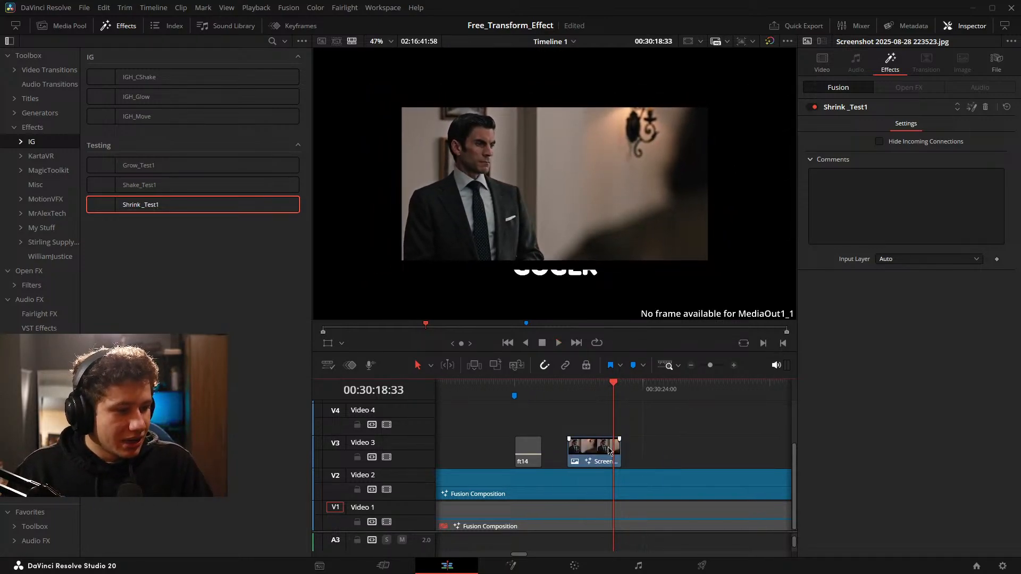
# Split the screenshot clip on Video 3 near its start and play back the Shrink _Test1 effect on the second piece.
pyautogui.moveTo(625, 455); pyautogui.dragTo(657, 457)
pyautogui.click(628, 458)
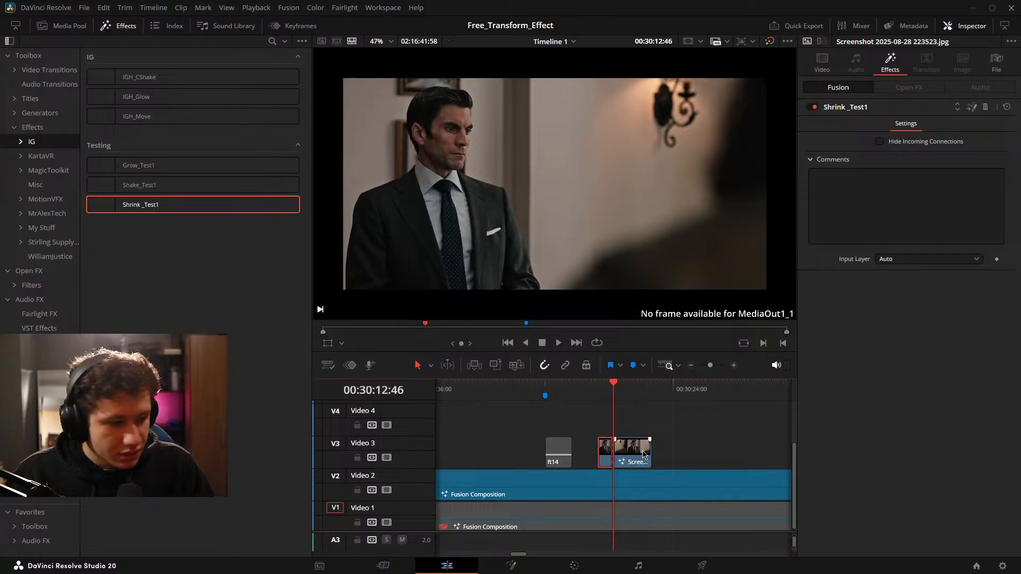
pyautogui.press('space')
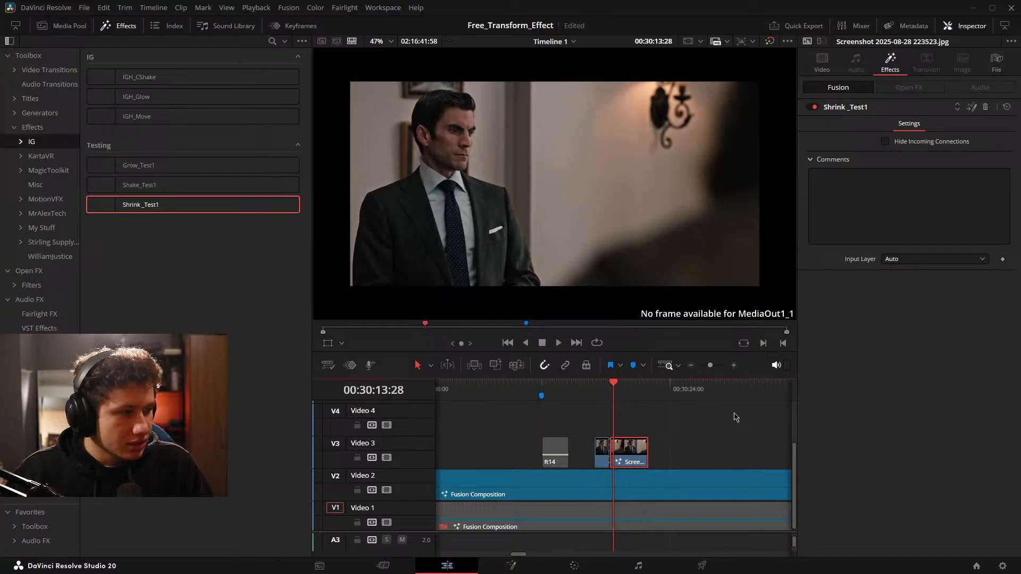
pyautogui.click(985, 107)
pyautogui.moveTo(152, 213); pyautogui.dragTo(634, 458)
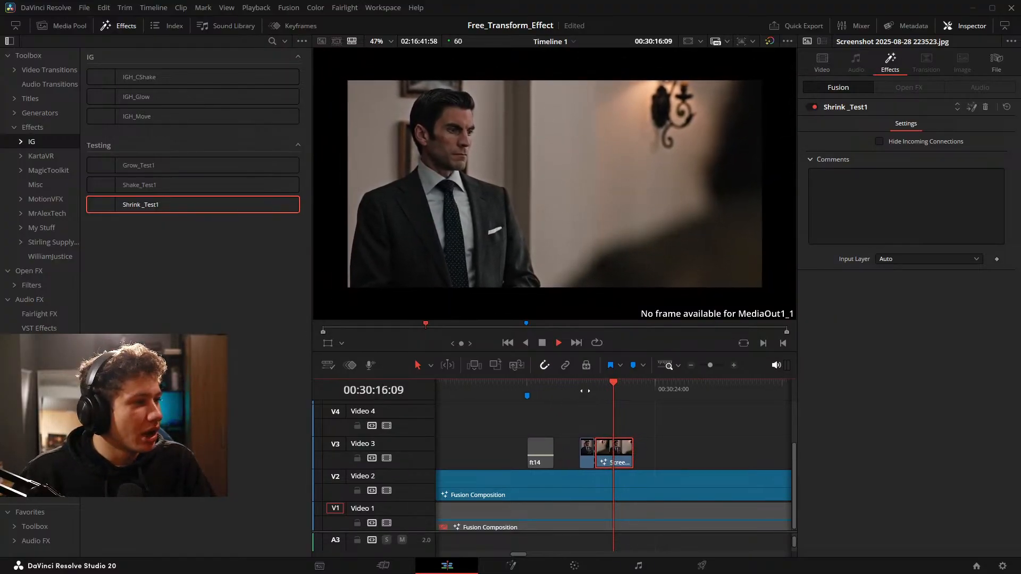
# Remove the Shrink _Test1 effect from the second piece and extend the piece back to the screenshot clip's full length.
pyautogui.click(985, 107)
pyautogui.press('space')
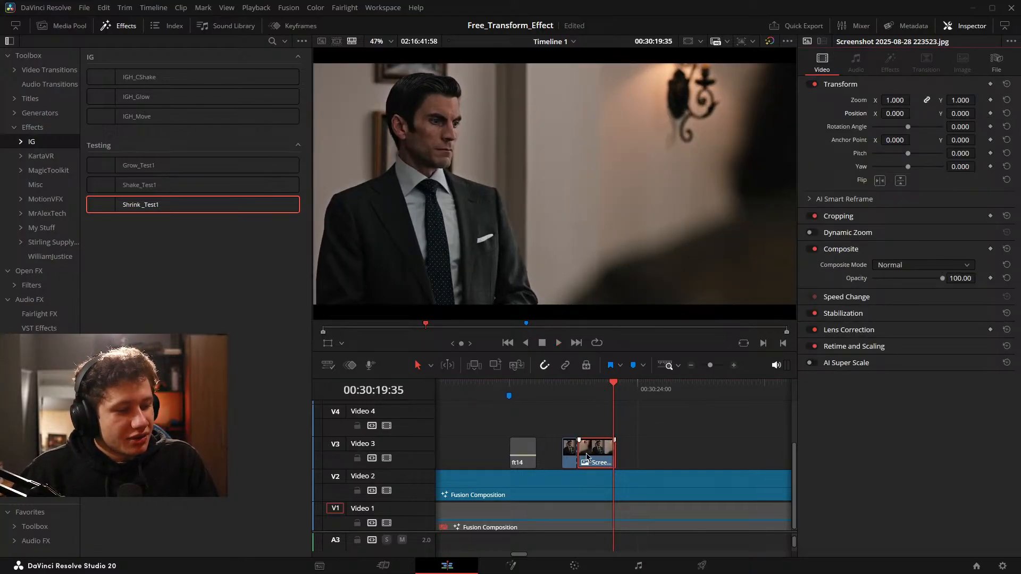
pyautogui.moveTo(579, 456); pyautogui.dragTo(563, 456)
pyautogui.moveTo(664, 457); pyautogui.dragTo(681, 456)
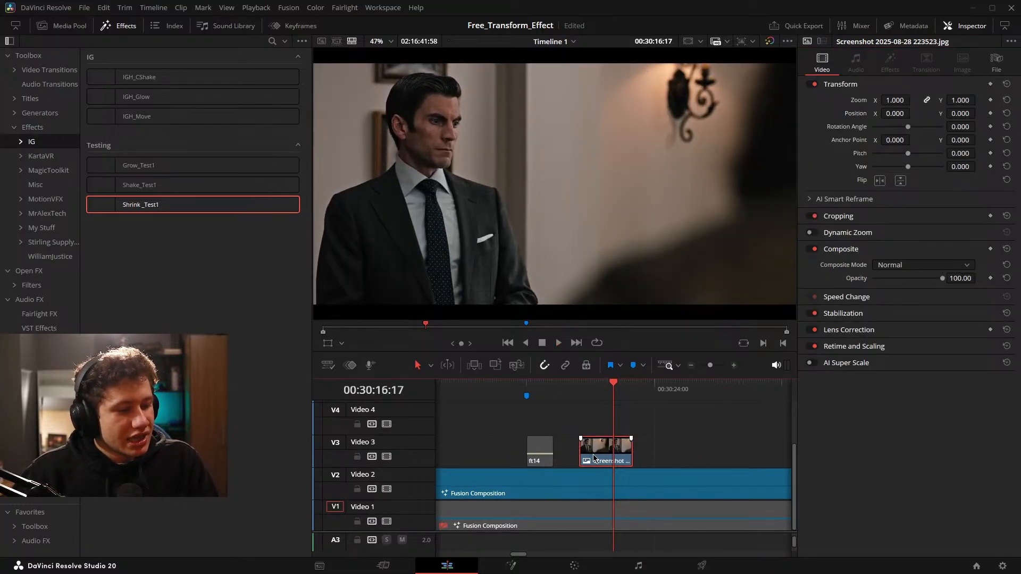
pyautogui.moveTo(593, 456); pyautogui.dragTo(620, 456)
# Split the screenshot clip at the playhead and undo the split.
pyautogui.scroll(4, 619, 456)
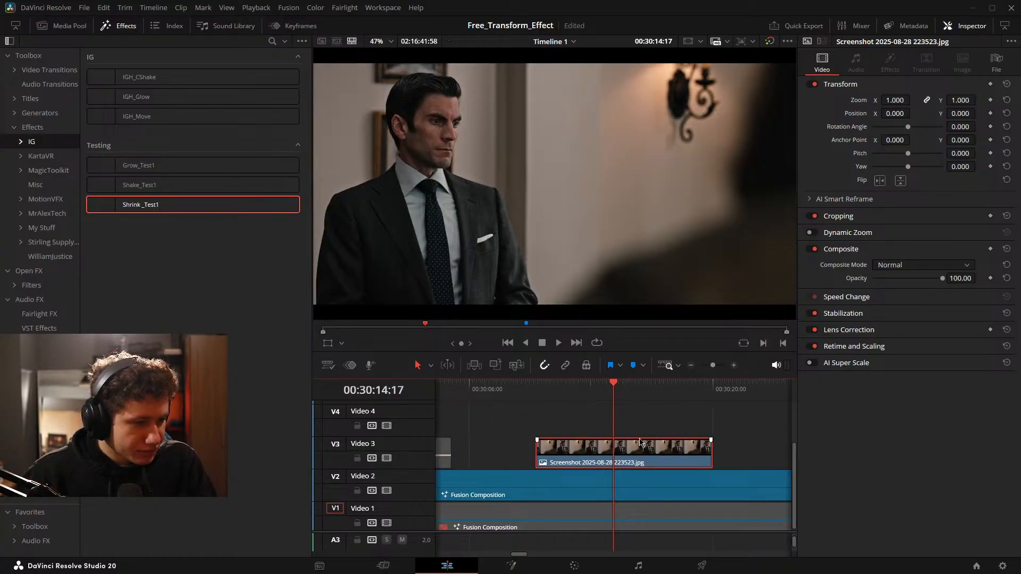
pyautogui.moveTo(684, 434); pyautogui.dragTo(678, 412)
pyautogui.hotkey('ctrl', 'b')
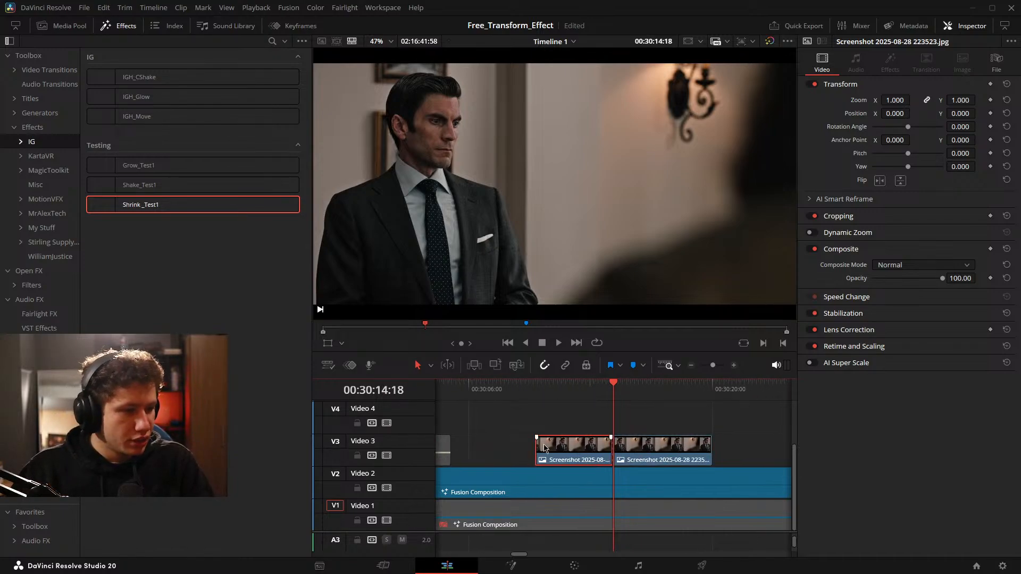
pyautogui.hotkey('ctrl', 'z')
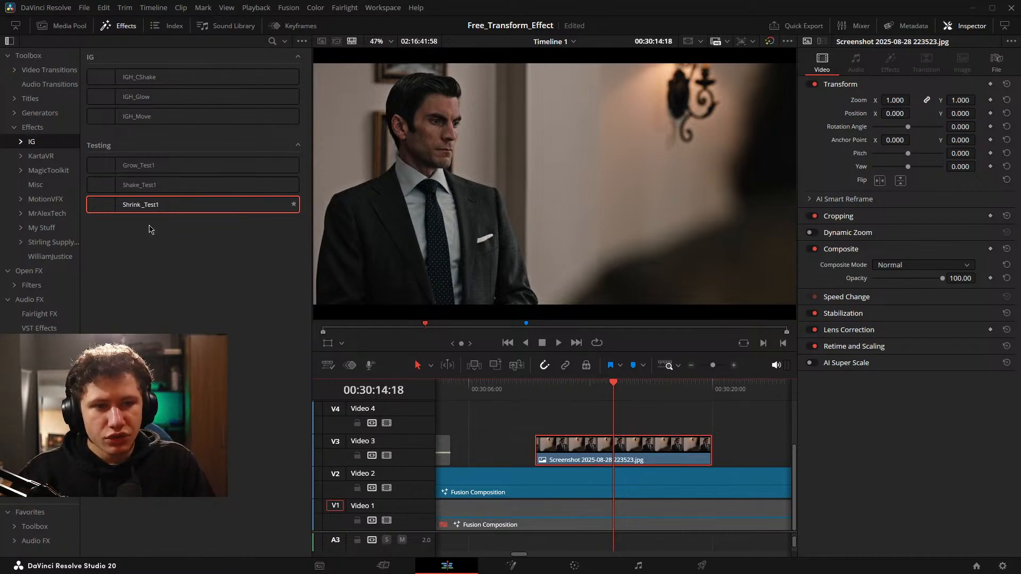
# Apply the Shake_Test1 effect to the screenshot clip on Video 3 and play it back.
pyautogui.moveTo(140, 184); pyautogui.dragTo(623, 450)
pyautogui.press('space')
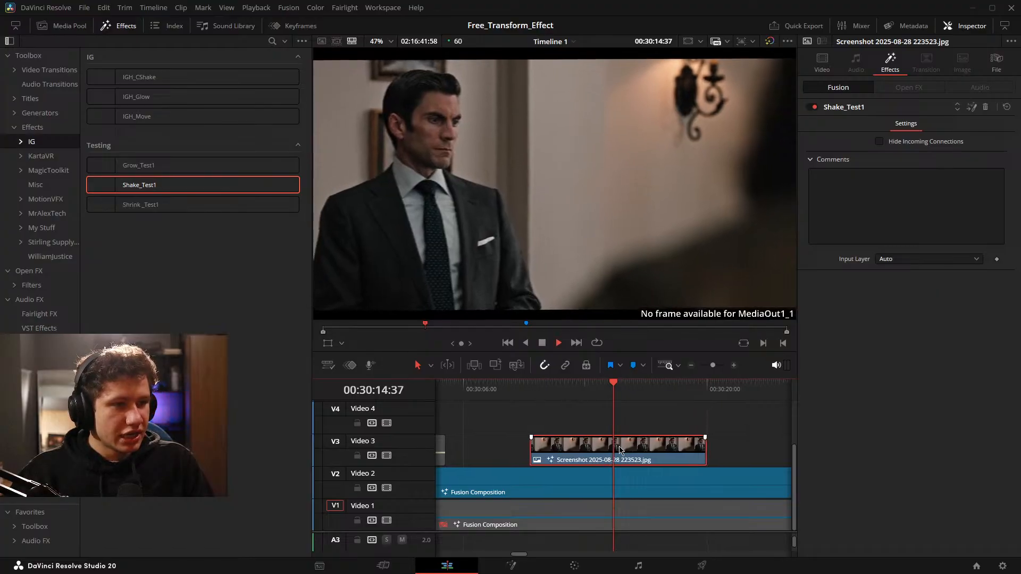
pyautogui.scroll(-3, 628, 455)
pyautogui.scroll(-2, 630, 456)
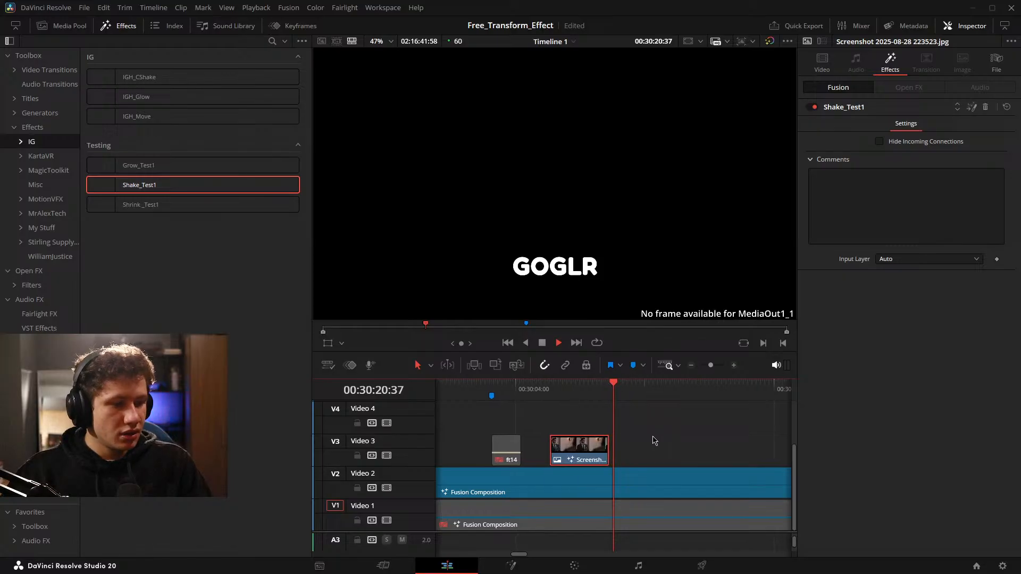
pyautogui.hscroll(-3, 655, 440)
# Remove the Shake_Test1 effect from the screenshot clip and stop the playback ahead of the ft14 clip.
pyautogui.click(986, 108)
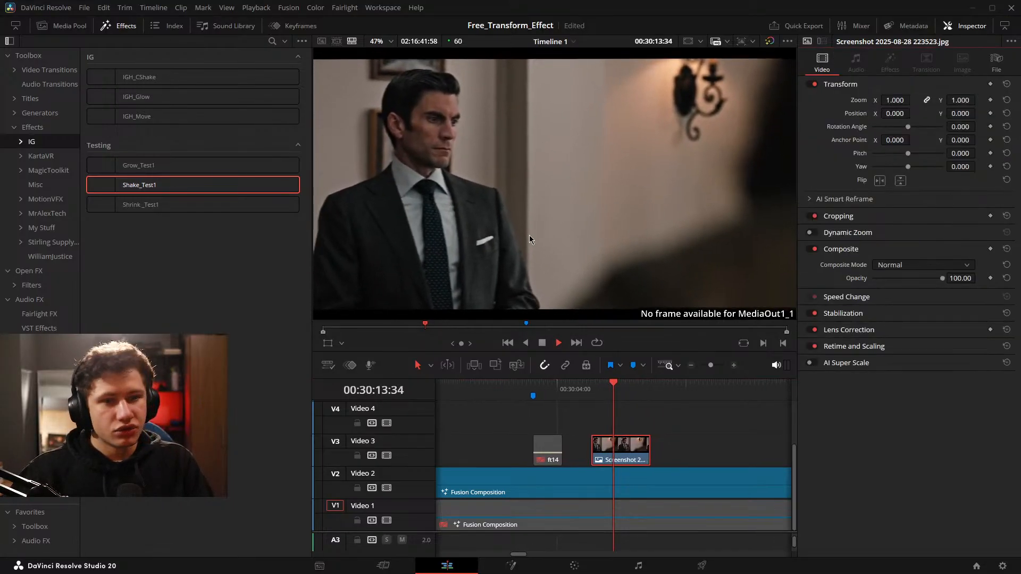
pyautogui.hscroll(-6, 676, 442)
pyautogui.press('space')
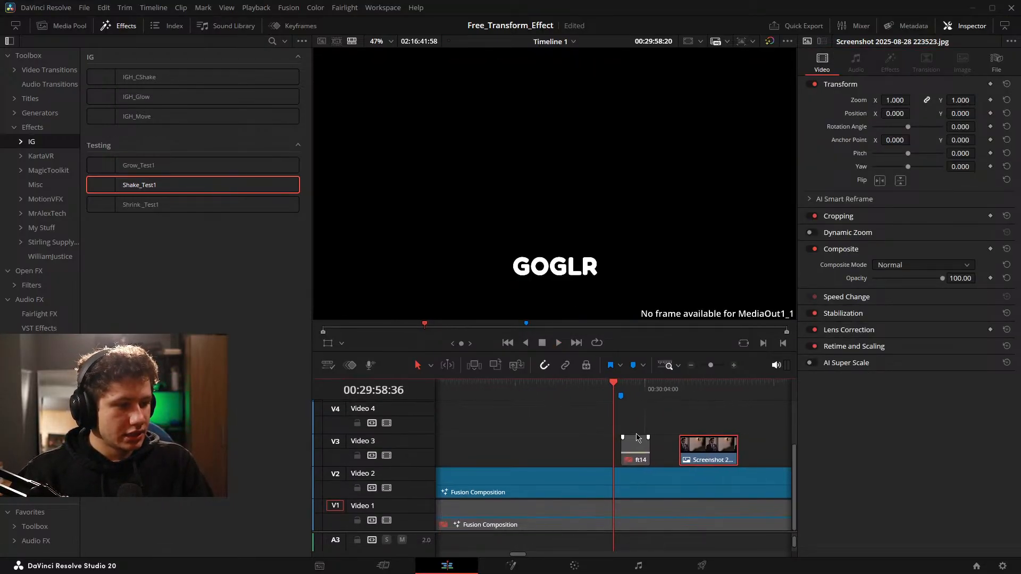
# Return to the Fusion page and expand the Ripple_1_1_1 group to view its Displace and FastNoise nodes, collapsing it again.
pyautogui.click(511, 565)
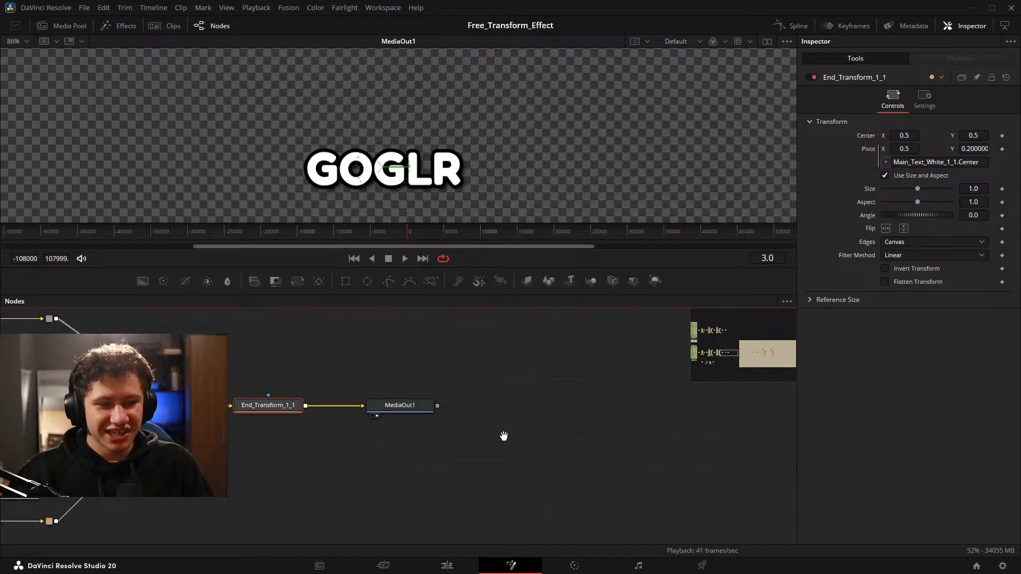
pyautogui.scroll(8, 333, 428)
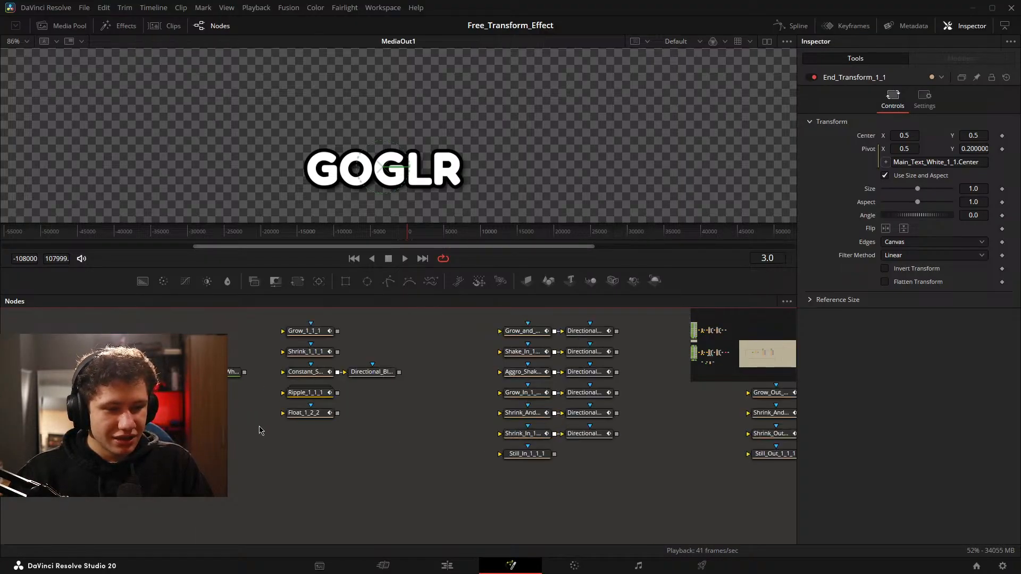
pyautogui.click(473, 444)
pyautogui.doubleClick(473, 445)
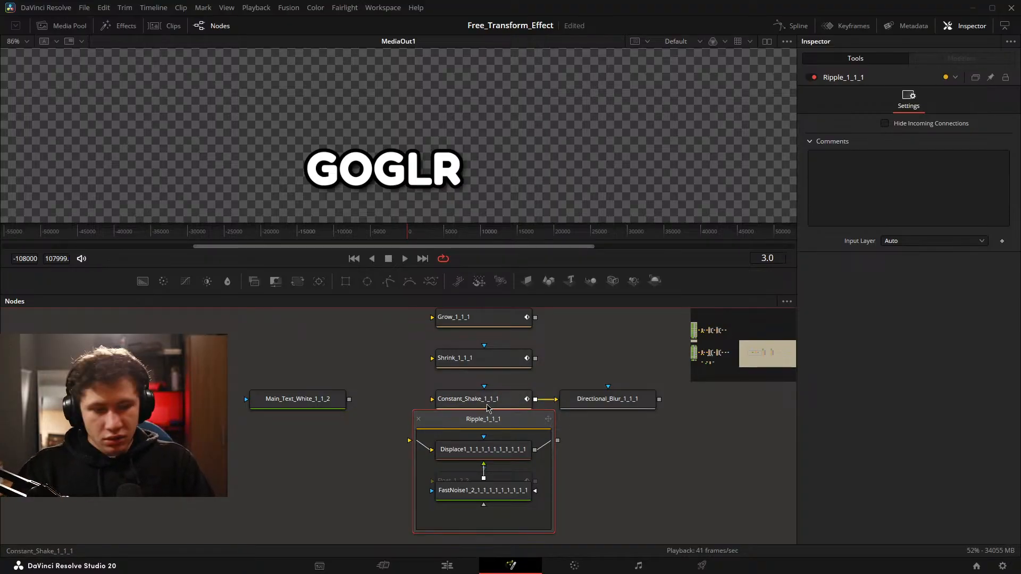
pyautogui.doubleClick(495, 426)
pyautogui.moveTo(522, 432); pyautogui.dragTo(532, 434)
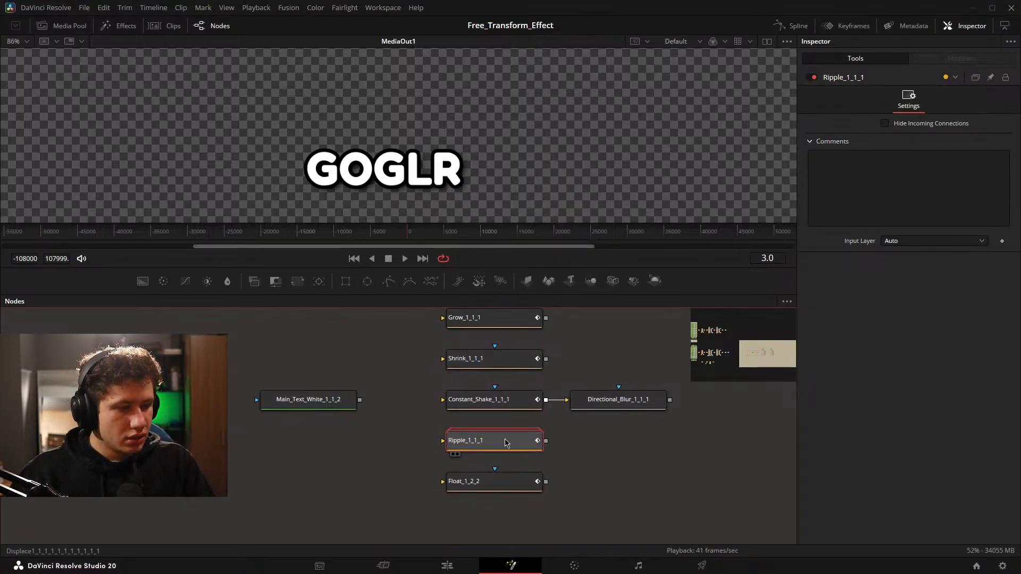
# Try to create a macro directly from the collapsed Ripple_1_1_1 group.
pyautogui.rightClick(506, 443)
pyautogui.moveTo(562, 254)
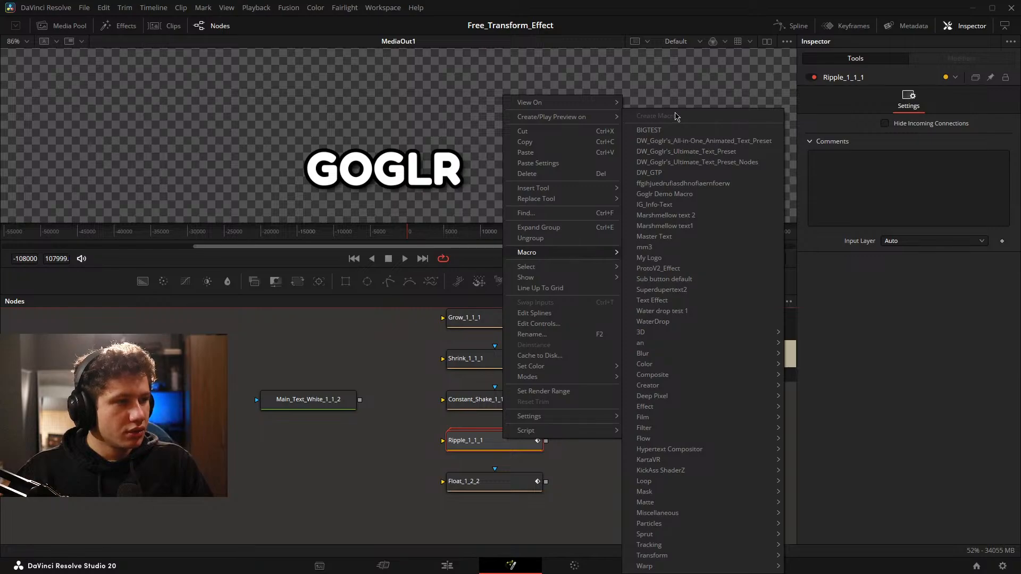
pyautogui.click(507, 439)
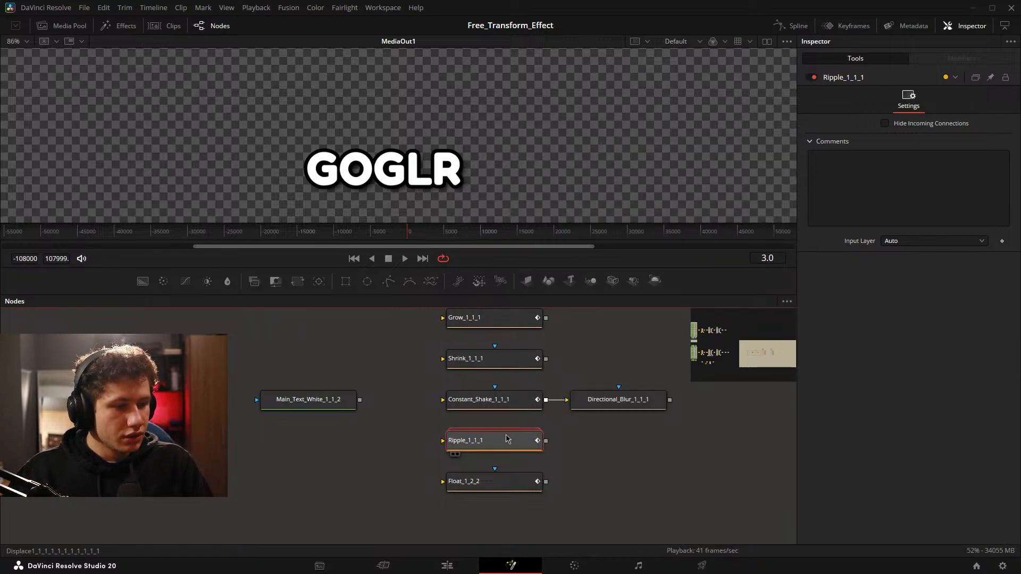
pyautogui.rightClick(507, 439)
pyautogui.moveTo(548, 249)
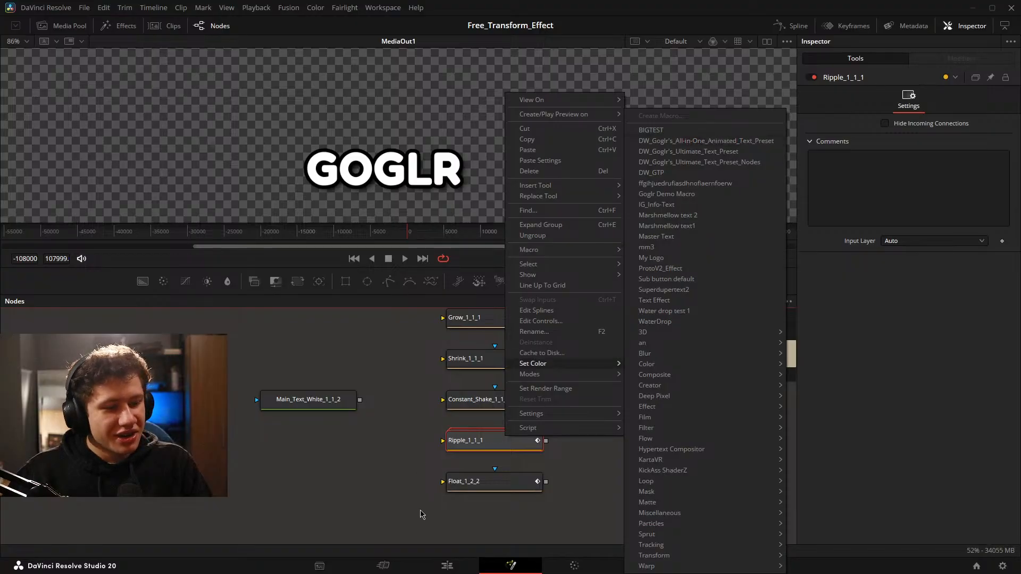
pyautogui.click(483, 450)
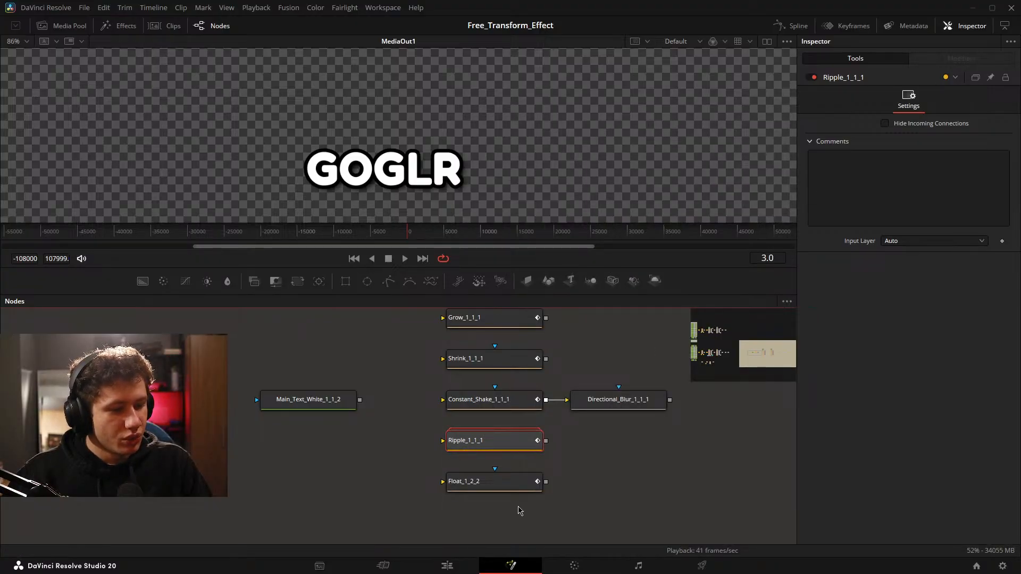
# Expand the Ripple_1_1_1 group and move it to the empty space below the Main_Text_White node.
pyautogui.moveTo(555, 471); pyautogui.dragTo(523, 454)
pyautogui.doubleClick(517, 375)
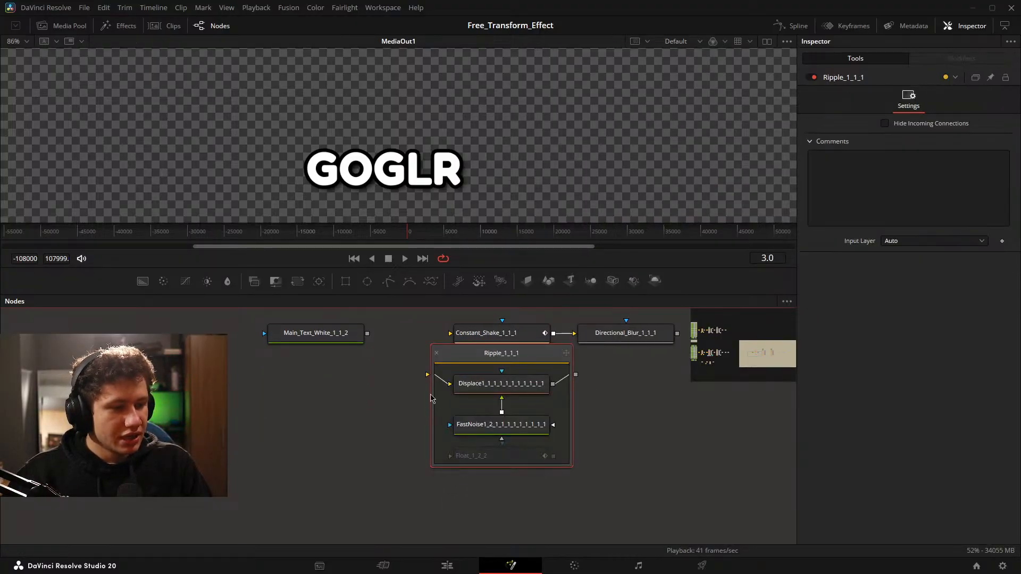
pyautogui.scroll(-1, 552, 374)
pyautogui.moveTo(523, 360); pyautogui.dragTo(350, 390)
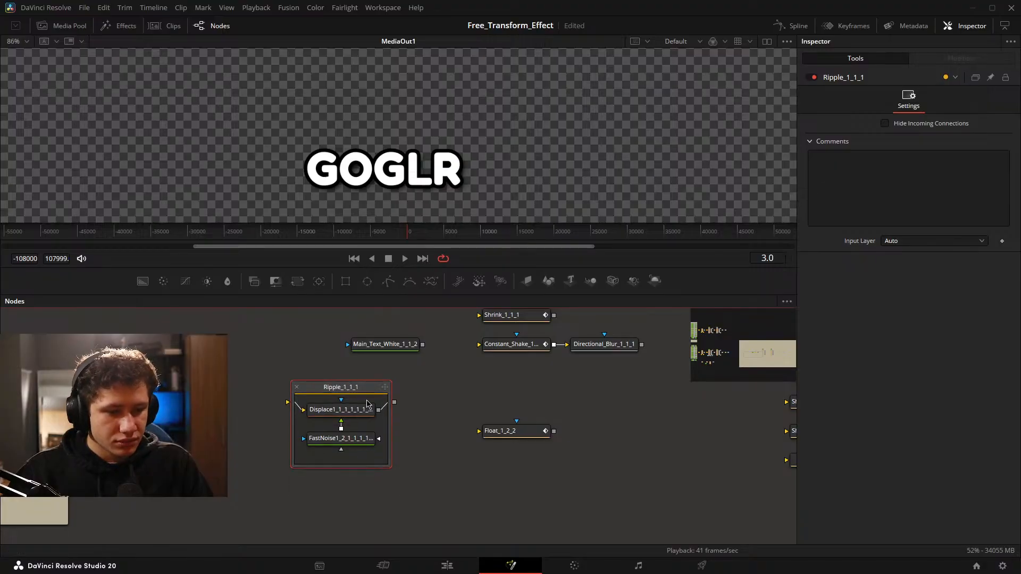
pyautogui.scroll(2, 368, 413)
pyautogui.scroll(-1, 371, 421)
pyautogui.moveTo(337, 312); pyautogui.dragTo(401, 316)
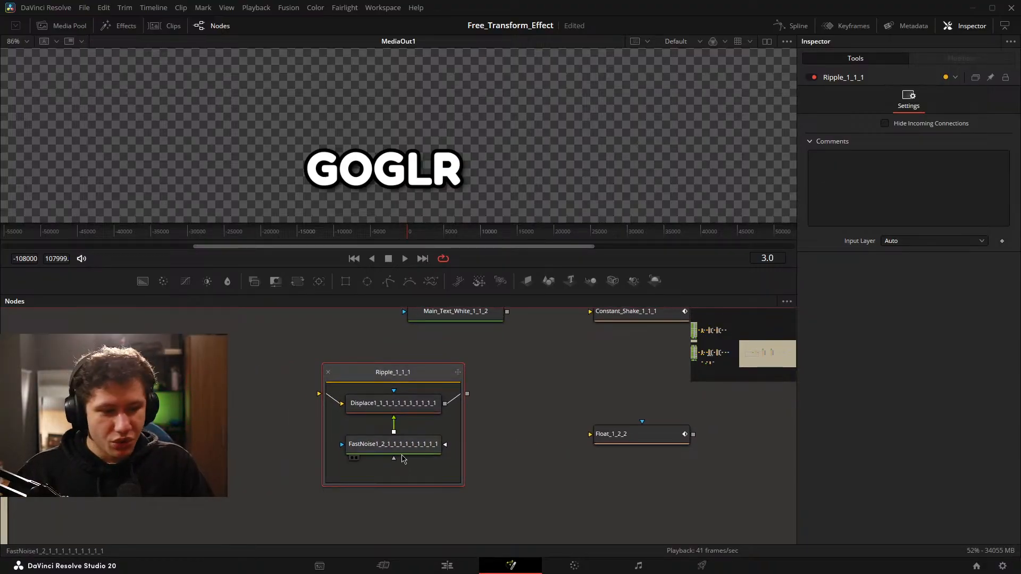
# Cut the Displace and FastNoise nodes out of the Ripple group and paste them below Constant_Shake_1_1_1 as ungrouped nodes.
pyautogui.moveTo(327, 485); pyautogui.dragTo(315, 502)
pyautogui.moveTo(364, 477); pyautogui.dragTo(402, 403)
pyautogui.hotkey('ctrl', 'x')
pyautogui.moveTo(528, 398); pyautogui.dragTo(349, 450)
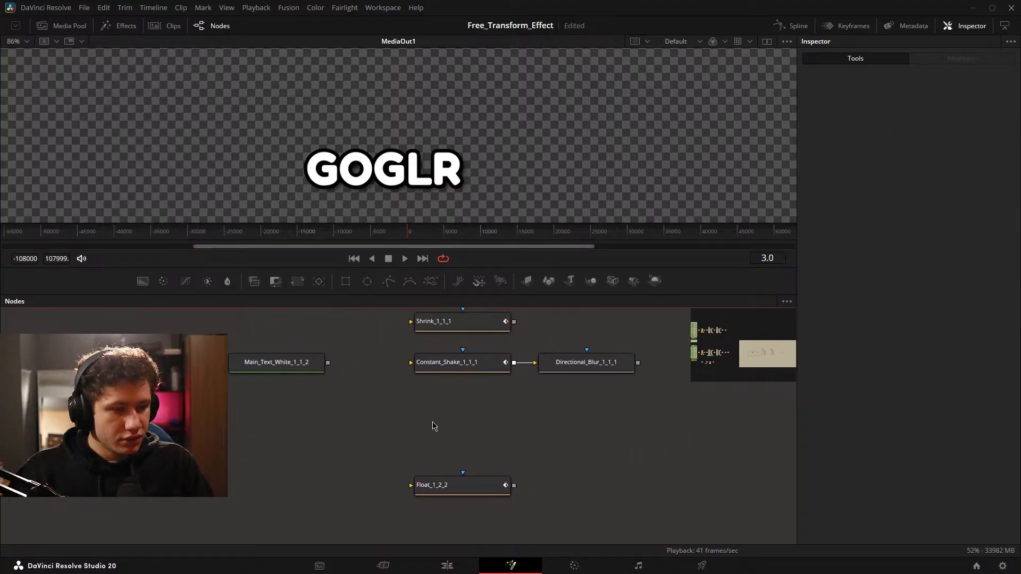
pyautogui.hotkey('ctrl', 'v')
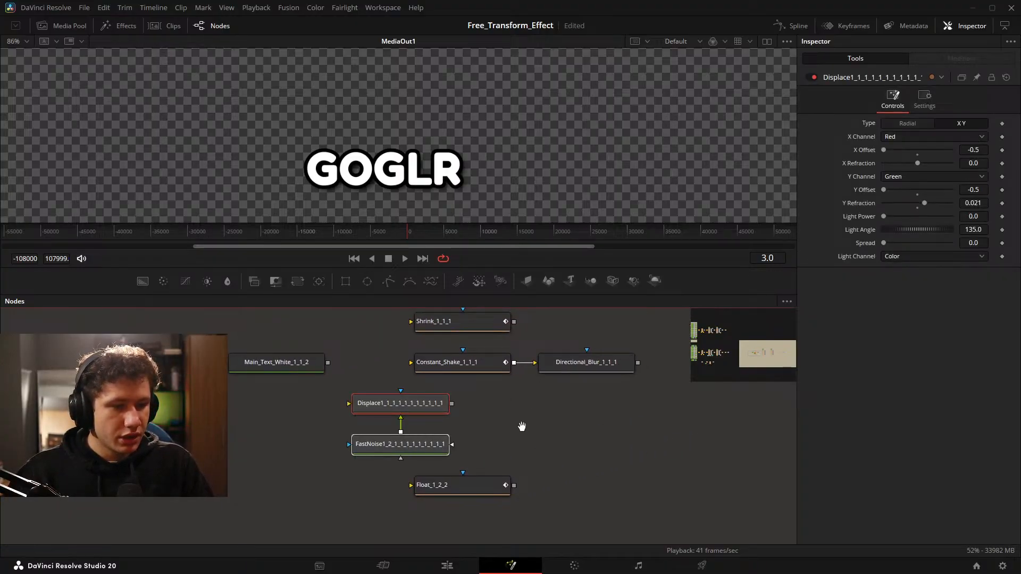
# Stack FastNoise above Displace beneath Constant_Shake_1_1_1, shift Float_1_2_2 further down, and save the project.
pyautogui.moveTo(521, 427); pyautogui.dragTo(624, 429)
pyautogui.click(504, 454)
pyautogui.moveTo(505, 454); pyautogui.dragTo(376, 418)
pyautogui.moveTo(595, 442); pyautogui.dragTo(377, 412)
pyautogui.moveTo(380, 409); pyautogui.dragTo(549, 410)
pyautogui.click(639, 446)
pyautogui.click(676, 426)
pyautogui.moveTo(677, 426); pyautogui.dragTo(582, 397)
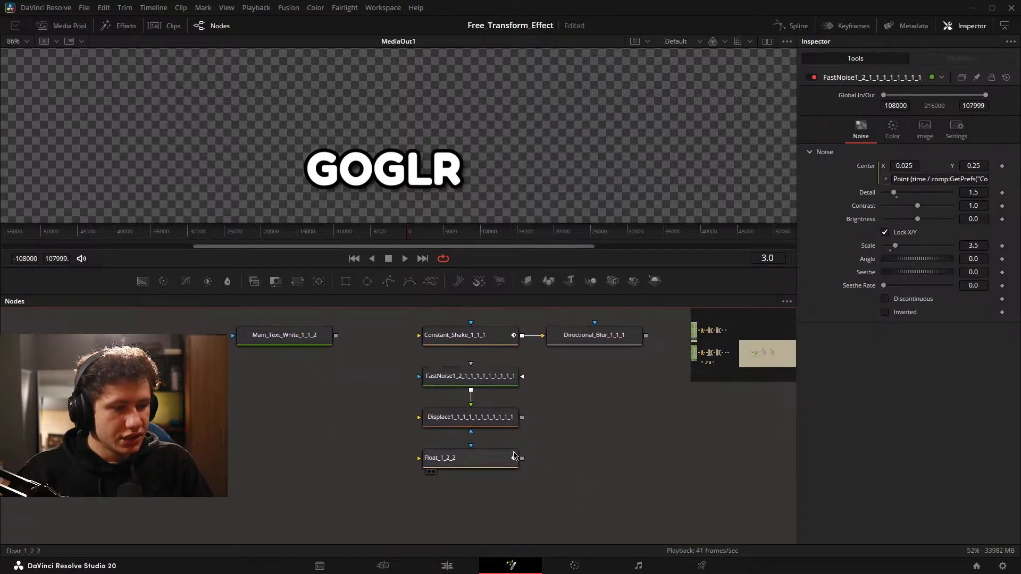
pyautogui.moveTo(469, 458); pyautogui.dragTo(469, 499)
pyautogui.moveTo(586, 429); pyautogui.dragTo(611, 448)
pyautogui.click(611, 447)
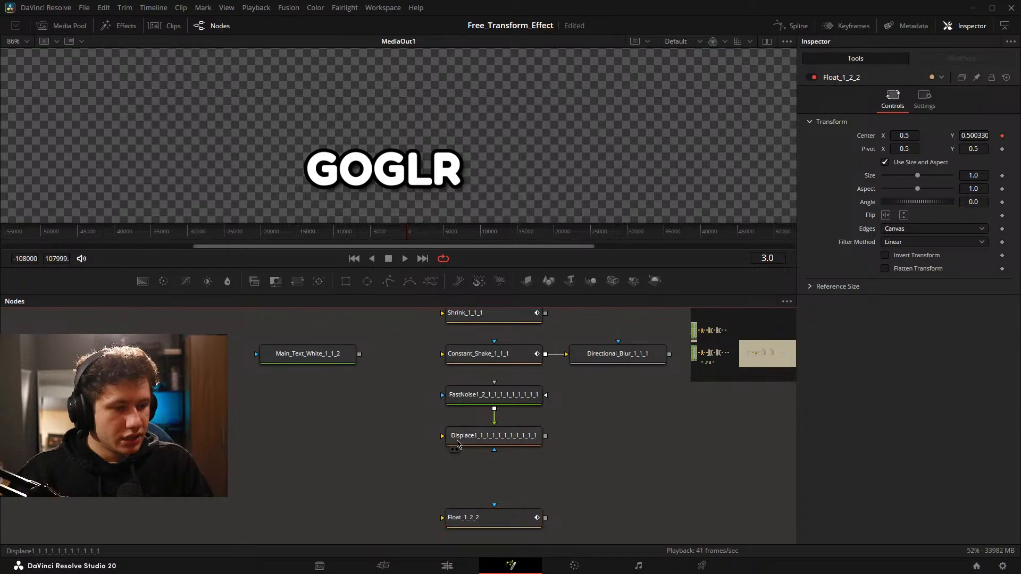
pyautogui.moveTo(440, 436)
pyautogui.mouseDown()
pyautogui.moveTo(334, 441)
pyautogui.moveTo(445, 445)
pyautogui.mouseUp()
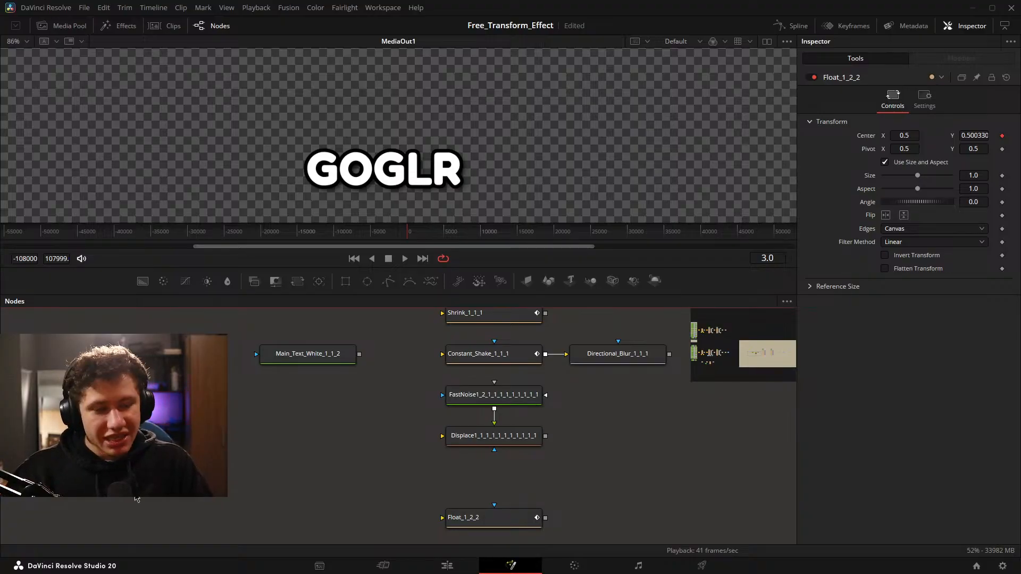
pyautogui.hotkey('ctrl', 's')
pyautogui.moveTo(550, 414); pyautogui.dragTo(516, 412)
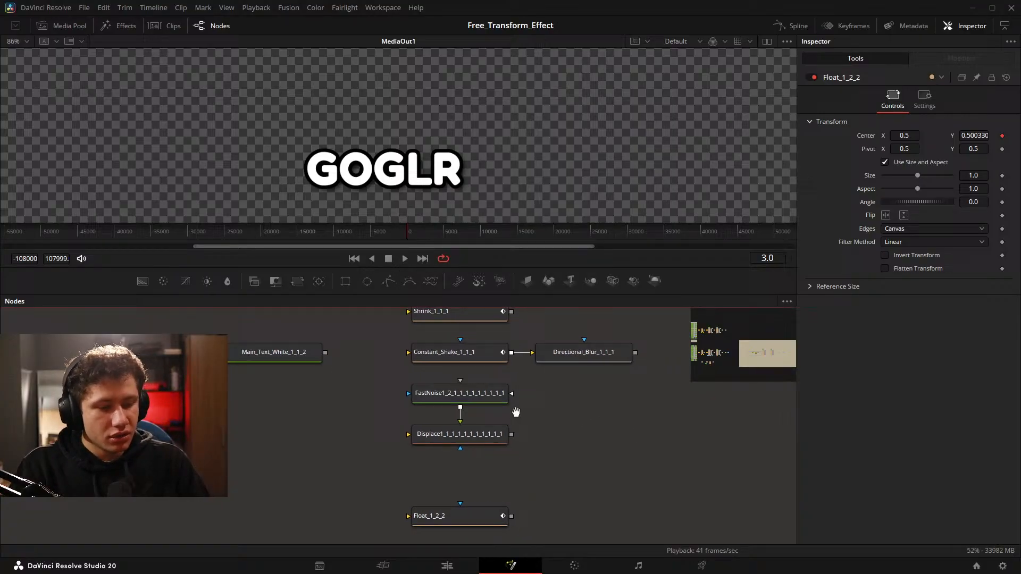
pyautogui.click(449, 567)
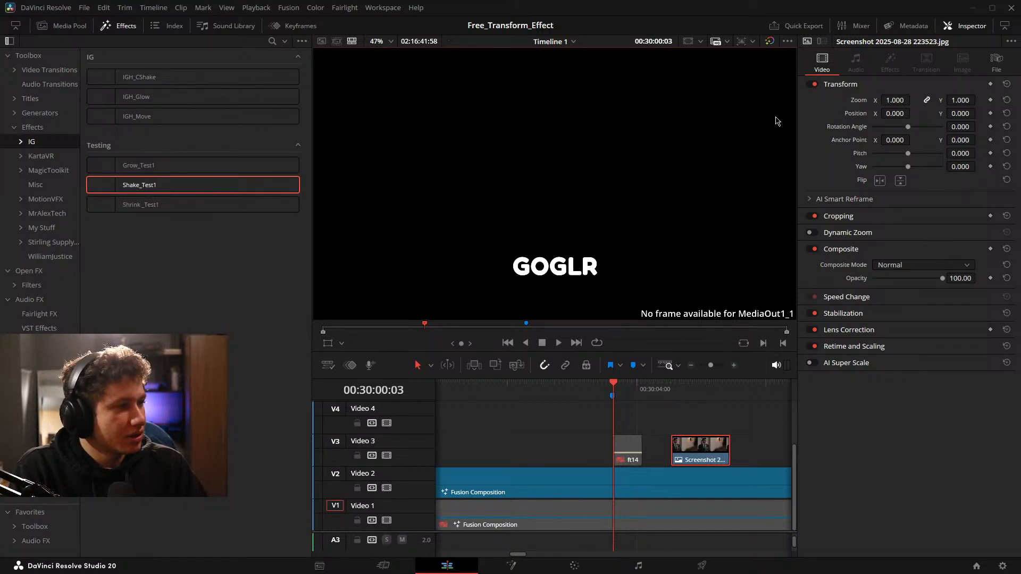
pyautogui.click(415, 551)
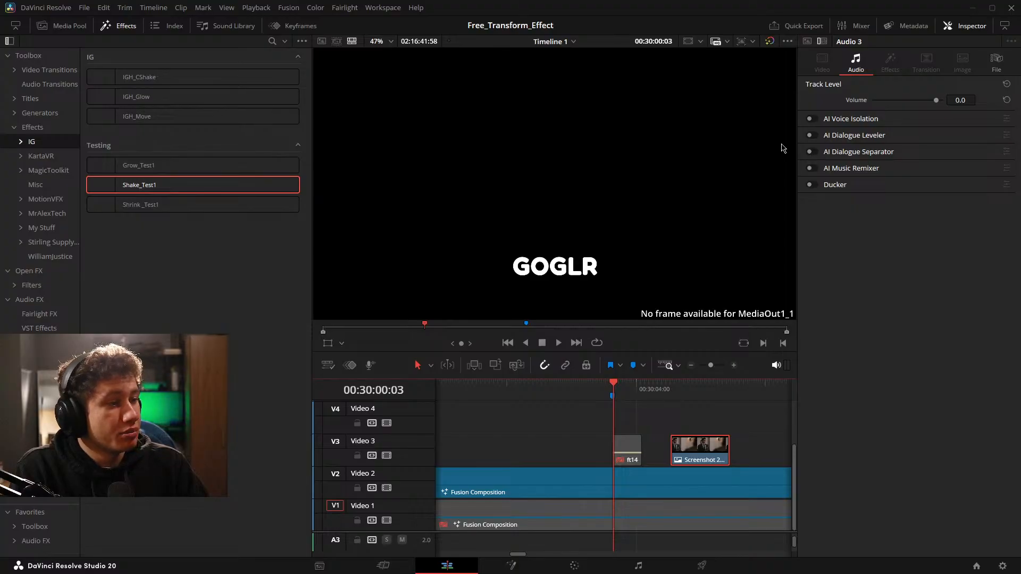
pyautogui.click(512, 566)
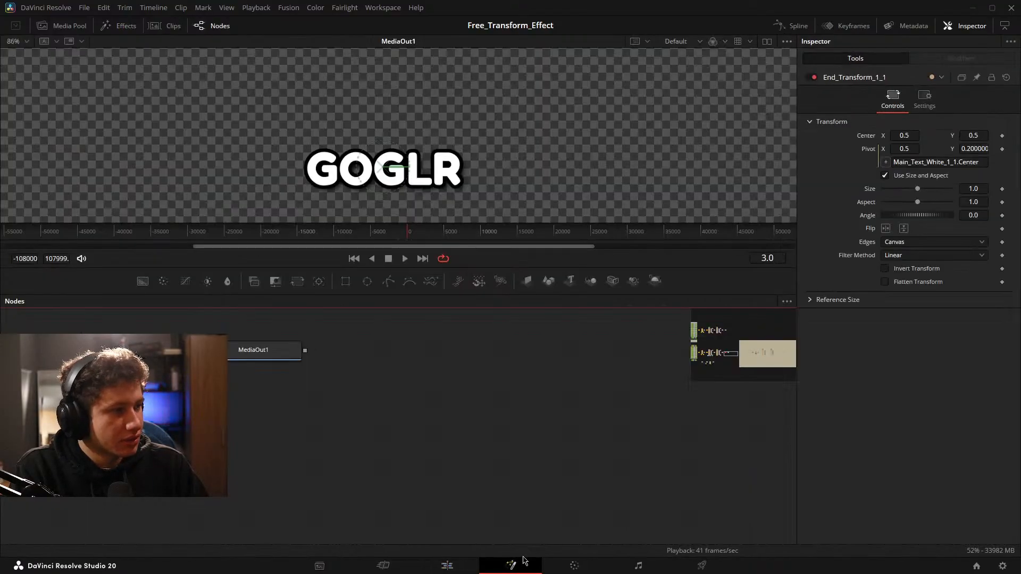
# Select the ungrouped FastNoise and Displace nodes together and start creating a macro from them.
pyautogui.moveTo(569, 435); pyautogui.dragTo(230, 380)
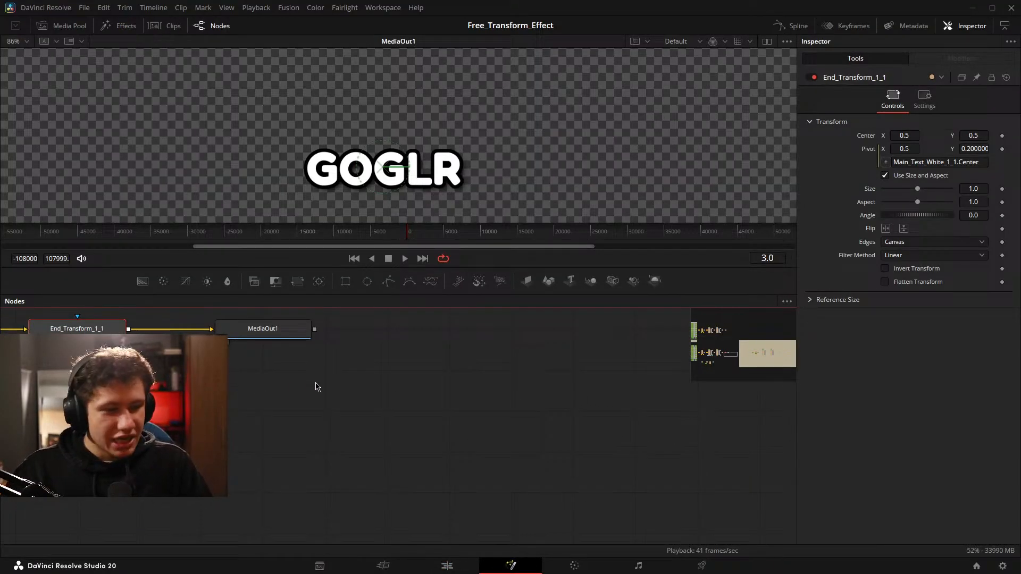
pyautogui.scroll(-2, 437, 414)
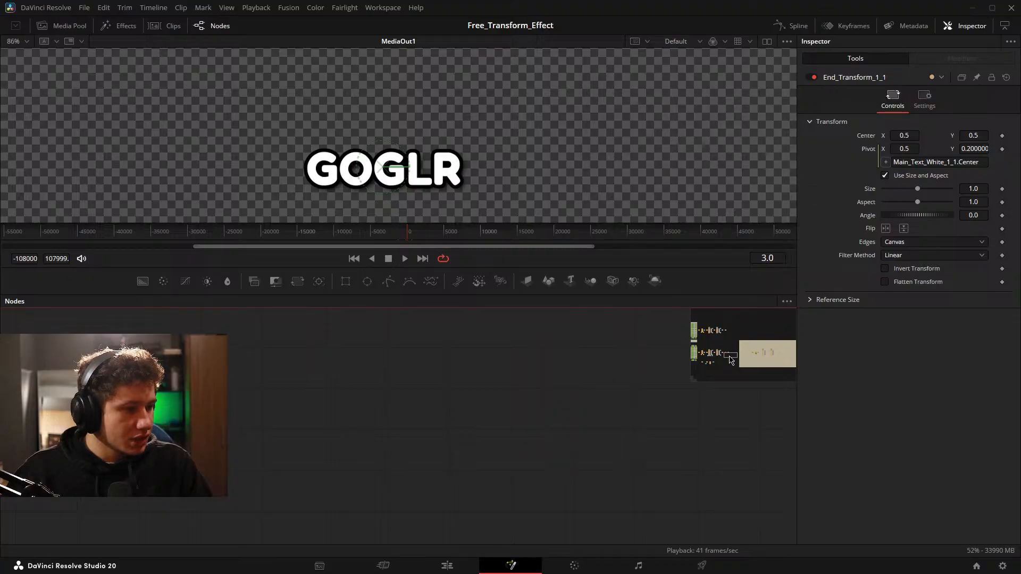
pyautogui.moveTo(753, 336); pyautogui.dragTo(313, 416)
pyautogui.scroll(-3, 511, 415)
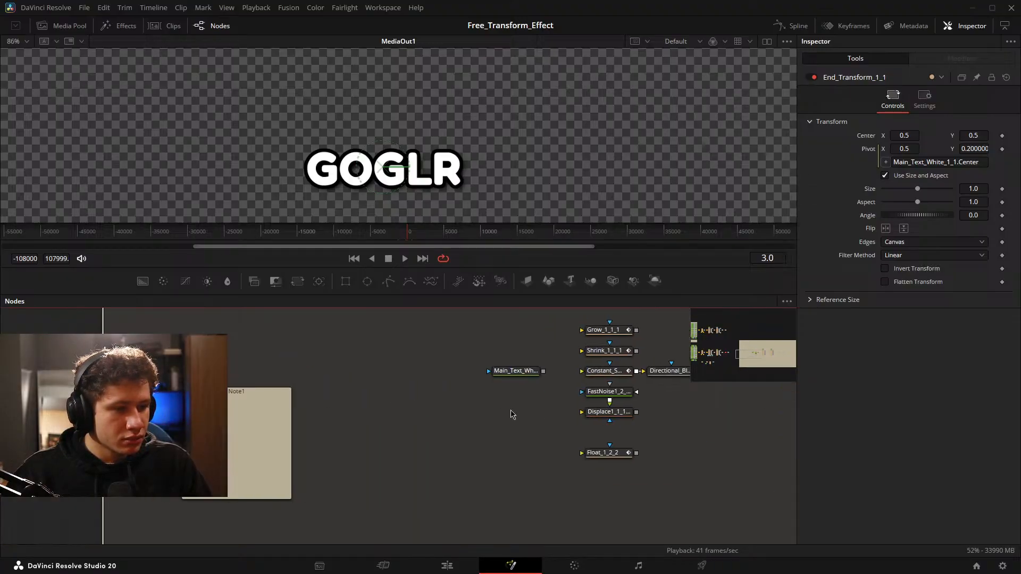
pyautogui.scroll(3, 661, 419)
pyautogui.moveTo(630, 464); pyautogui.dragTo(477, 368)
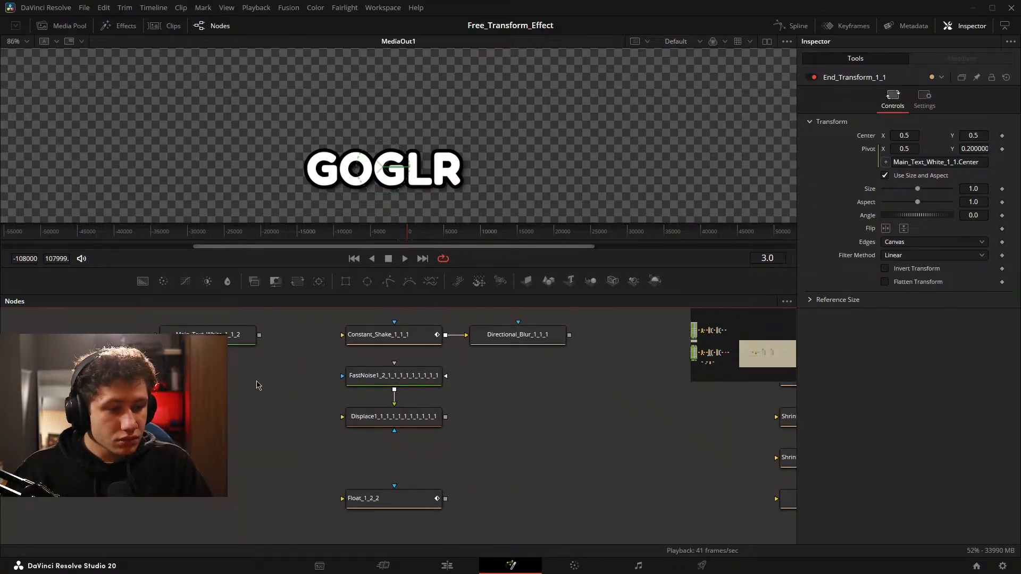
pyautogui.moveTo(294, 376); pyautogui.dragTo(457, 445)
pyautogui.rightClick(410, 422)
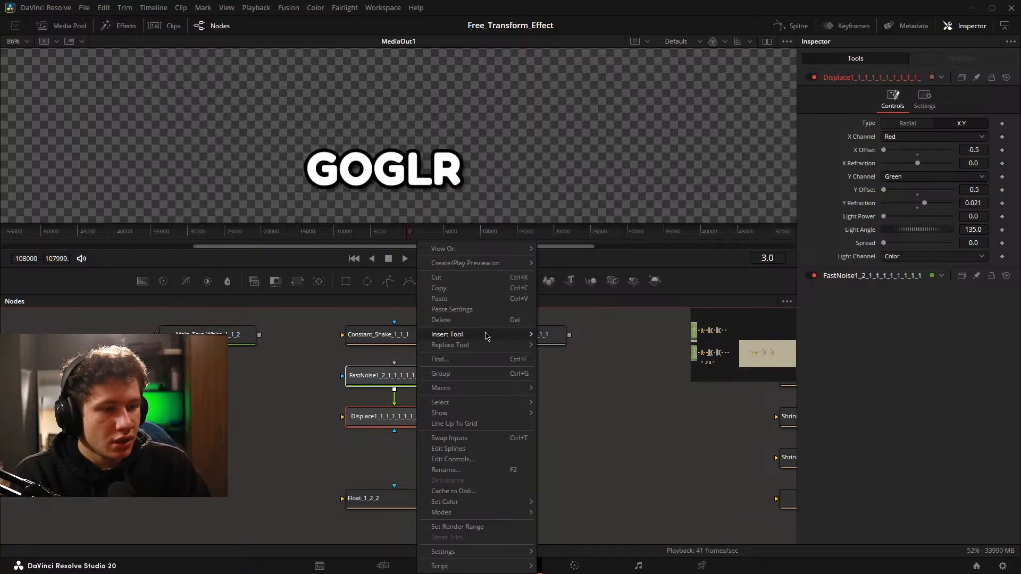
pyautogui.moveTo(488, 392)
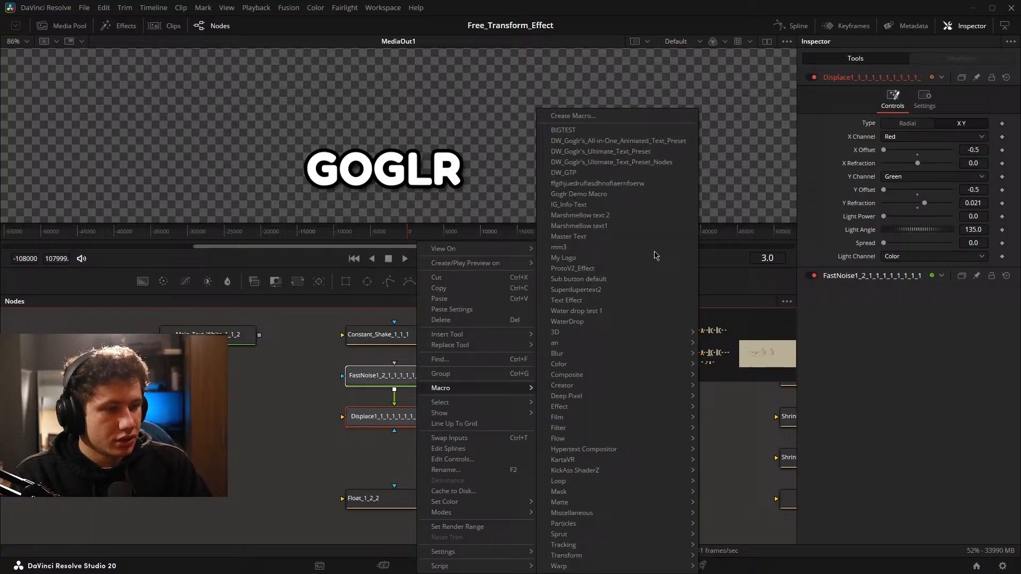
pyautogui.click(611, 116)
# Expand the Displace node's parameters in the macro editor and name the macro Ripple_Test1.
pyautogui.click(287, 138)
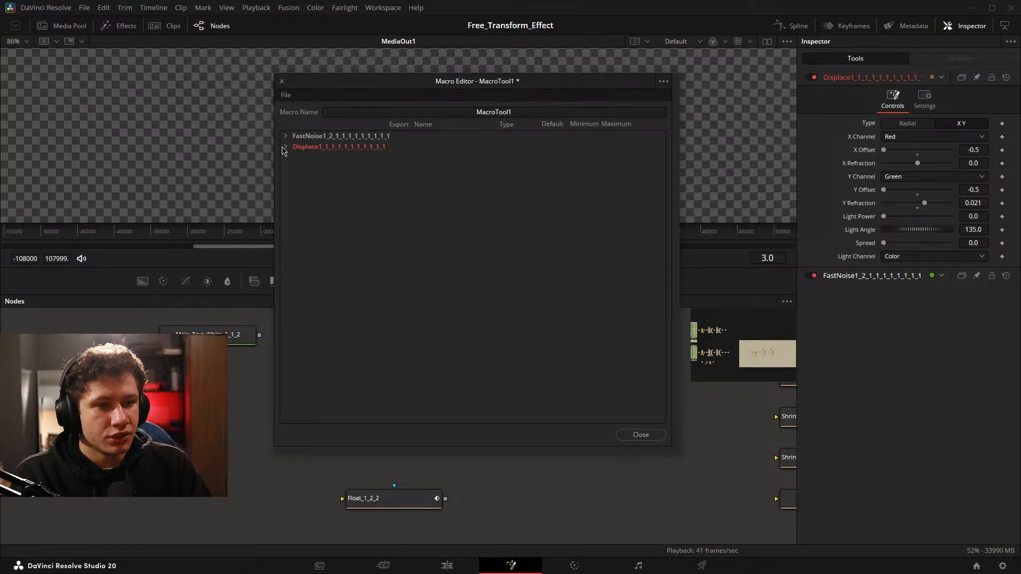
pyautogui.click(285, 147)
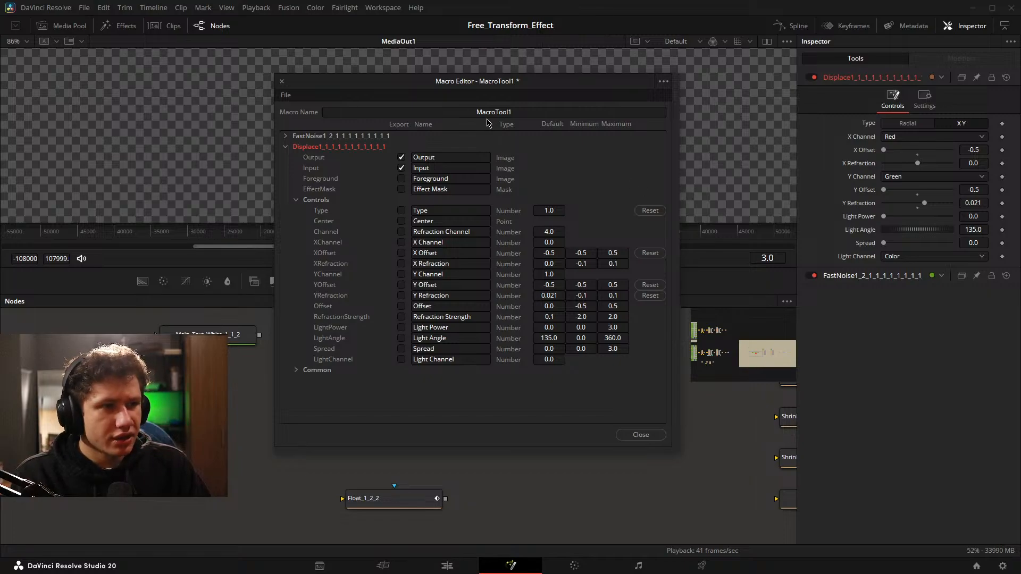
pyautogui.doubleClick(617, 113)
pyautogui.press('BackSpace')
pyautogui.write('Ri')
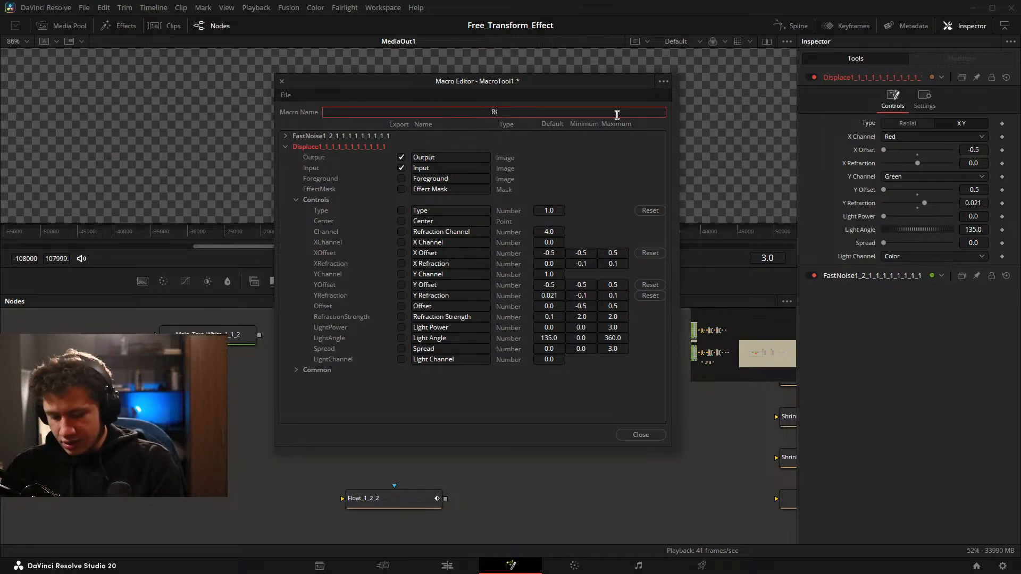
pyautogui.write('pple_Test')
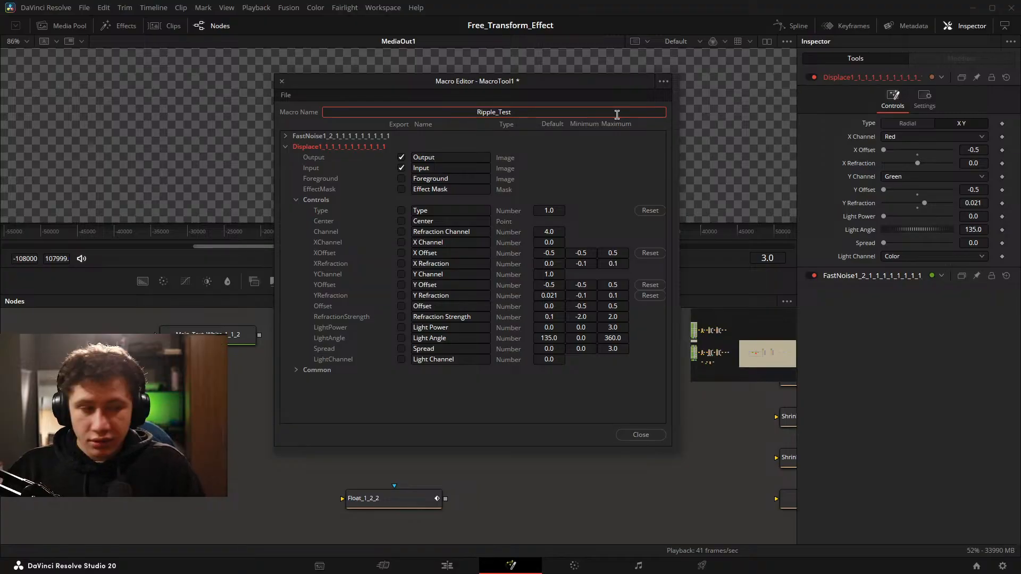
pyautogui.write('1')
# Close the macro editor, saving Ripple_Test1.setting in the Templates/Edit/Effects/IG/Testing folder.
pyautogui.click(622, 437)
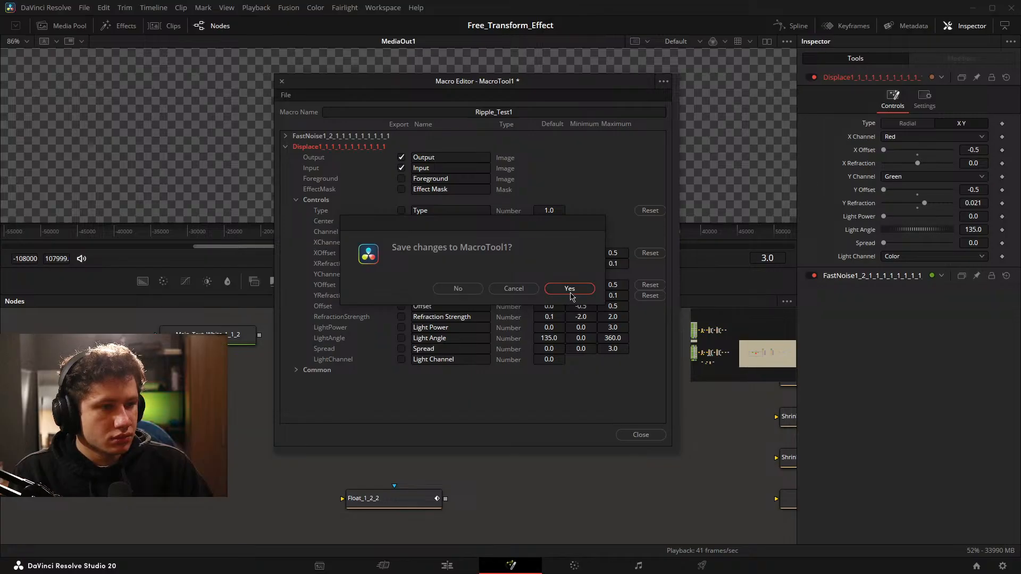
pyautogui.click(569, 290)
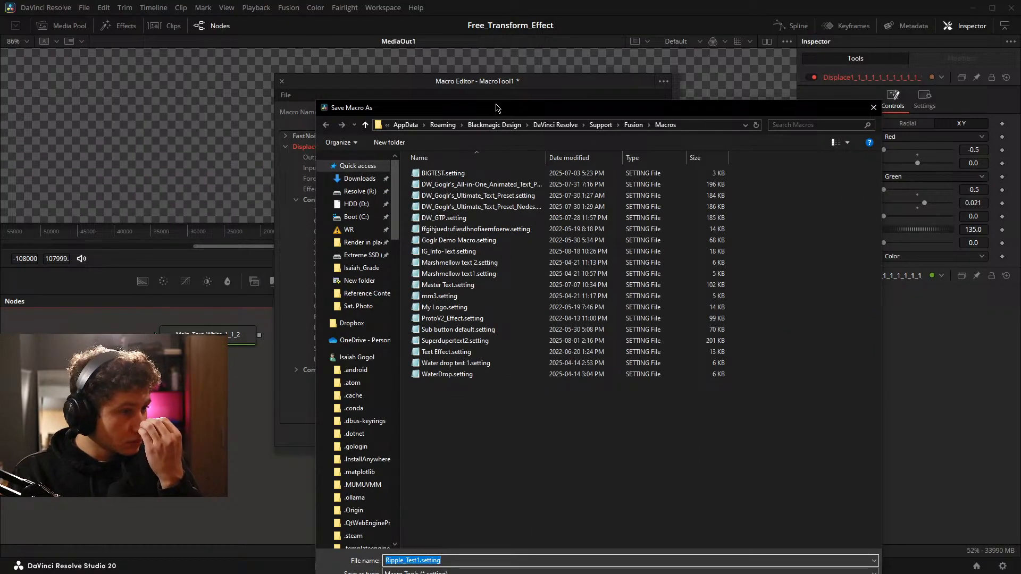
pyautogui.click(633, 61)
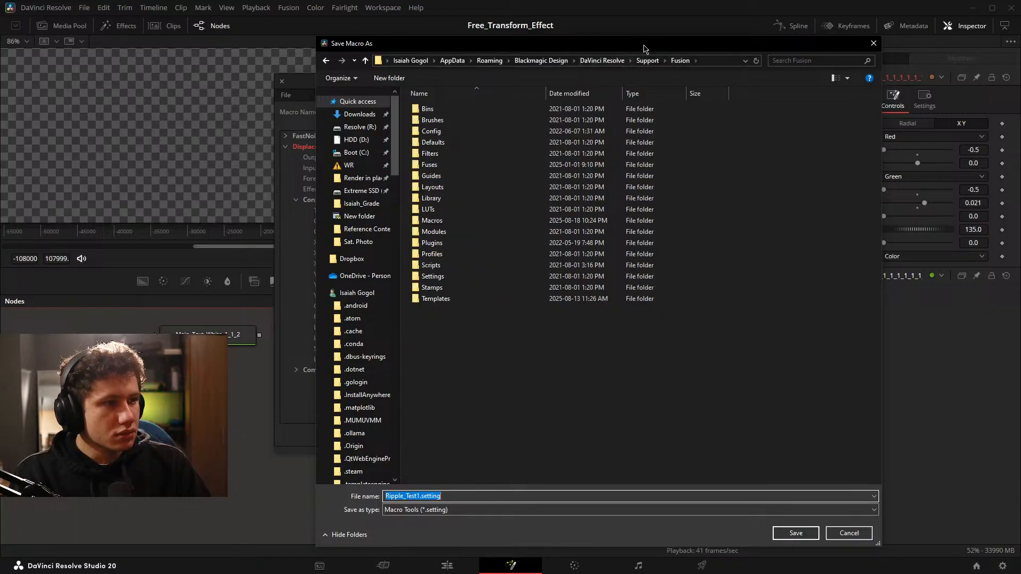
pyautogui.doubleClick(245, 292)
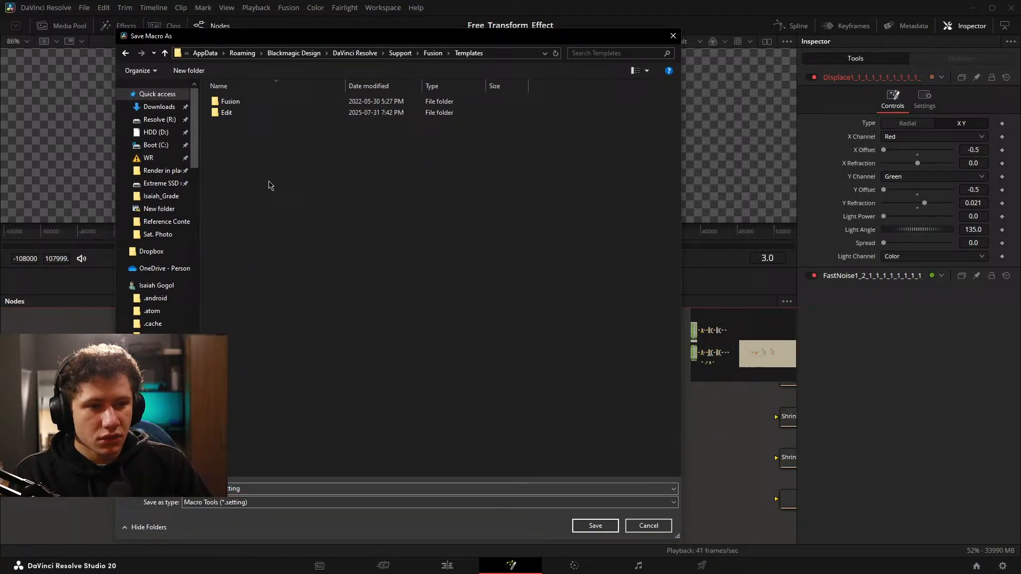
pyautogui.doubleClick(270, 113)
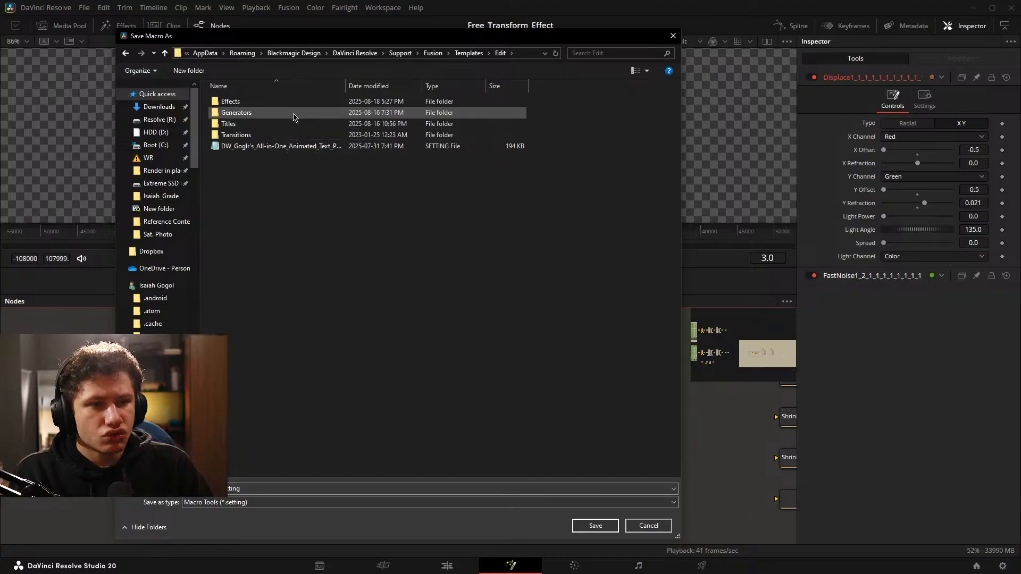
pyautogui.doubleClick(272, 101)
pyautogui.doubleClick(270, 102)
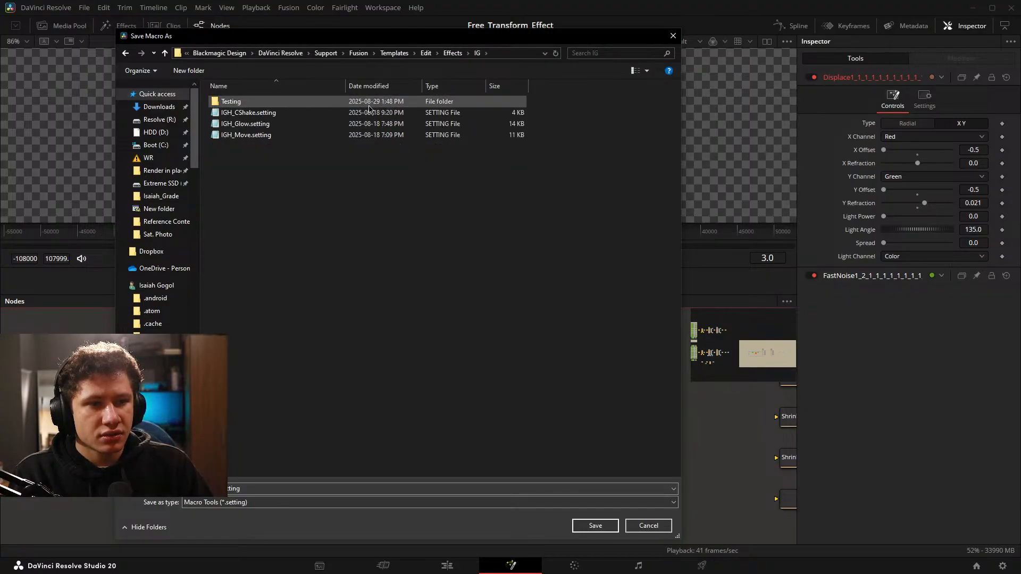
pyautogui.doubleClick(292, 101)
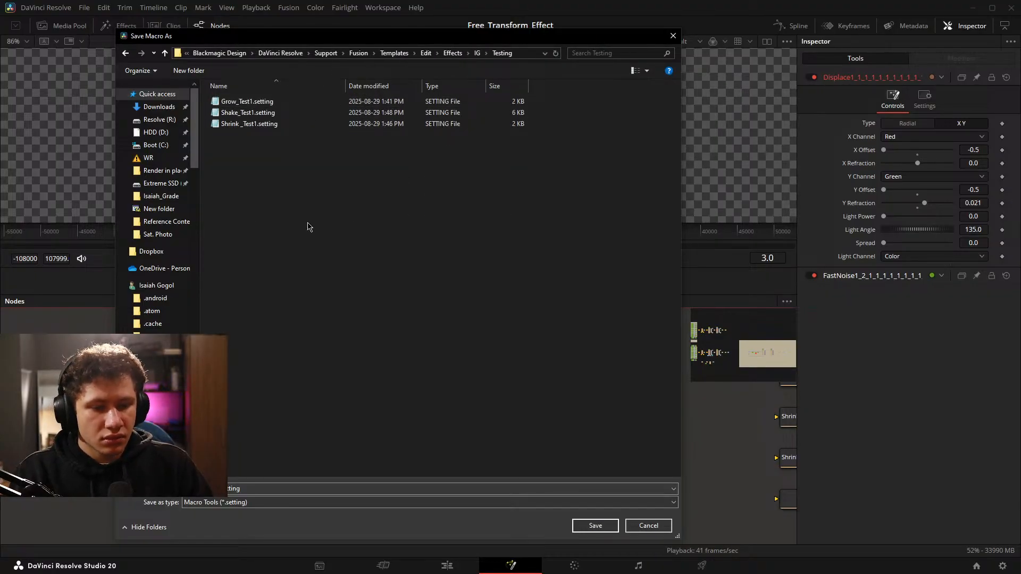
pyautogui.click(595, 526)
# Return to the Edit page and clear the current selection in the timeline.
pyautogui.click(446, 567)
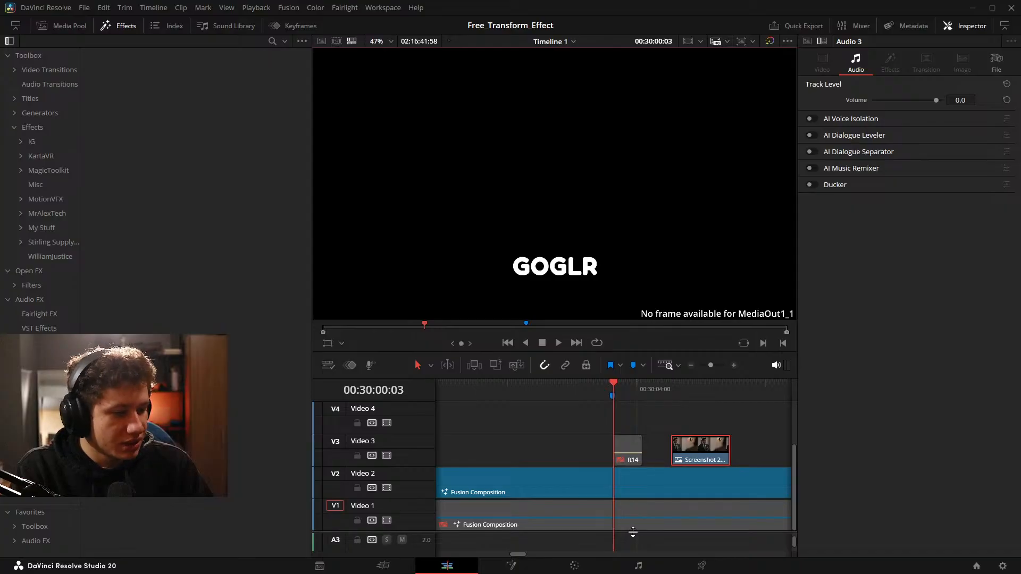
pyautogui.scroll(-2, 640, 527)
pyautogui.click(638, 513)
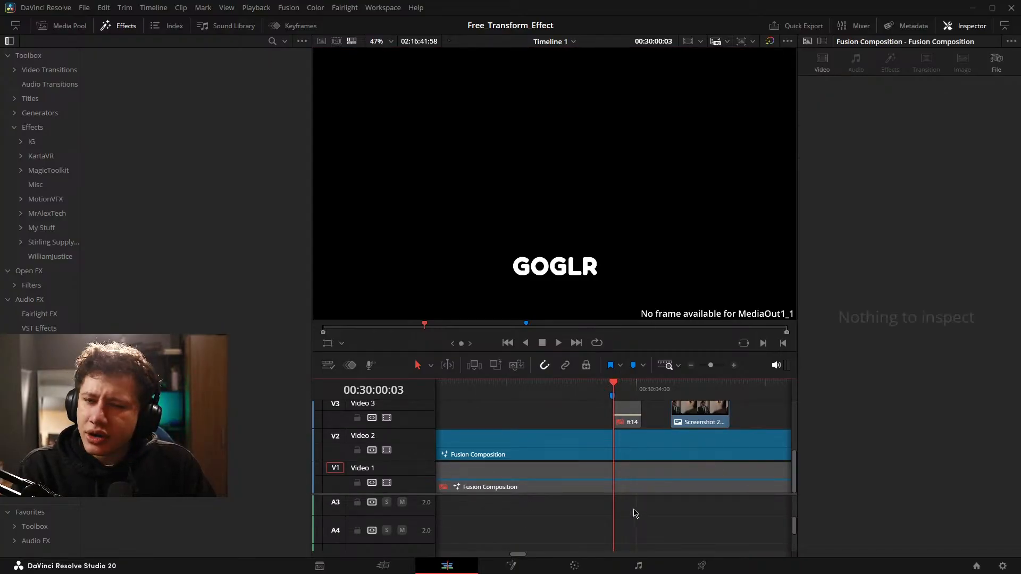
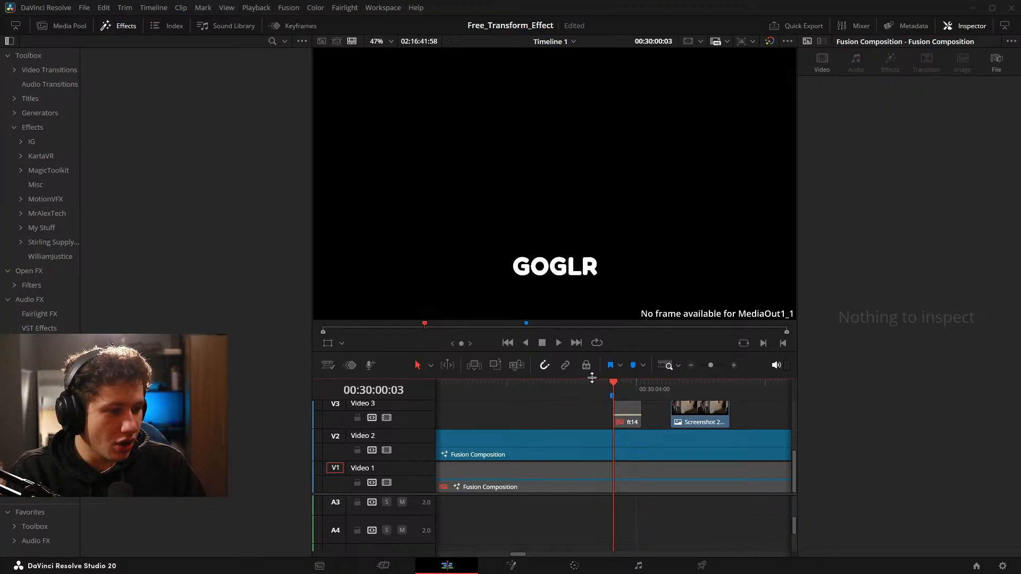
# Enlarge the timeline by shrinking the viewer's height and hide the effects library.
pyautogui.moveTo(592, 378); pyautogui.dragTo(567, 242)
pyautogui.moveTo(710, 231); pyautogui.dragTo(702, 234)
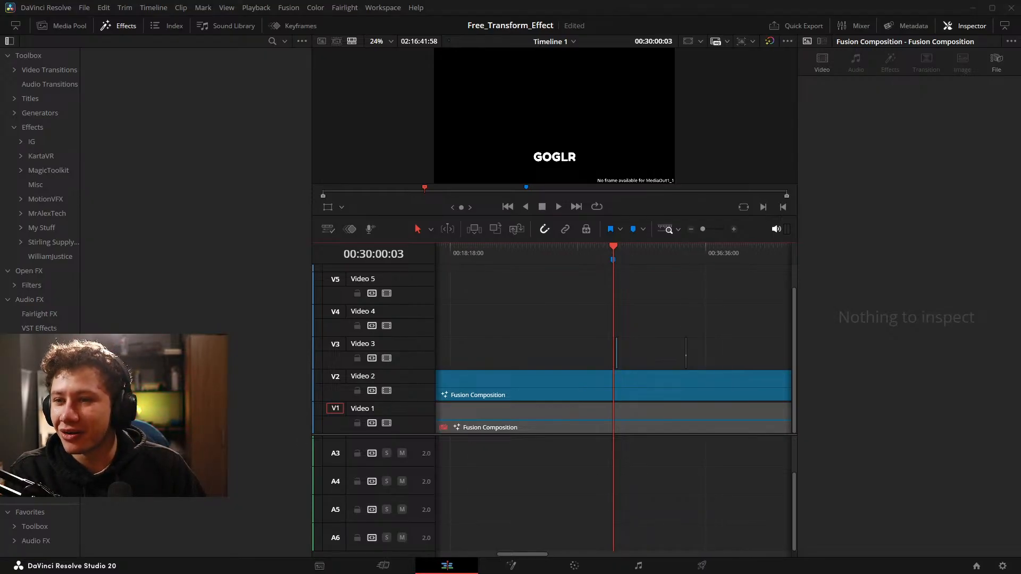
pyautogui.moveTo(1020, 341); pyautogui.dragTo(601, 459)
pyautogui.scroll(5, 696, 471)
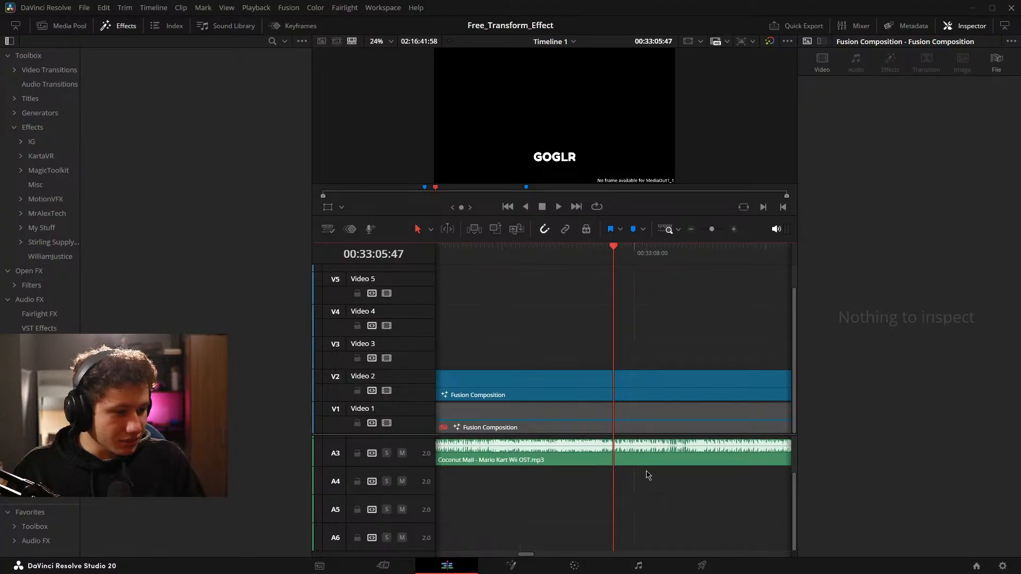
pyautogui.scroll(3, 648, 475)
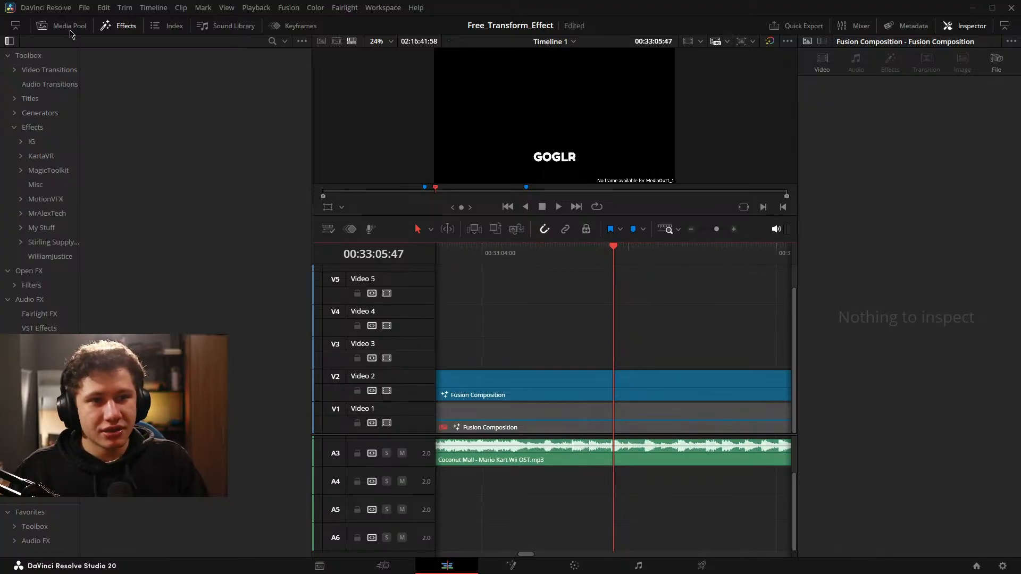
pyautogui.click(118, 25)
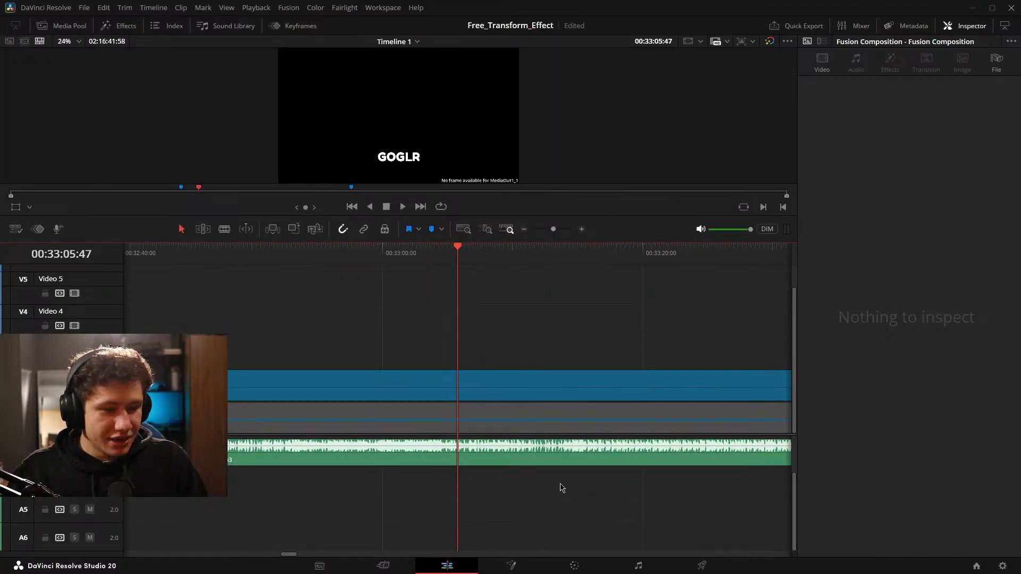
# Play back the Coconut Mall music clip on audio track 3 from near its start.
pyautogui.scroll(5, 562, 487)
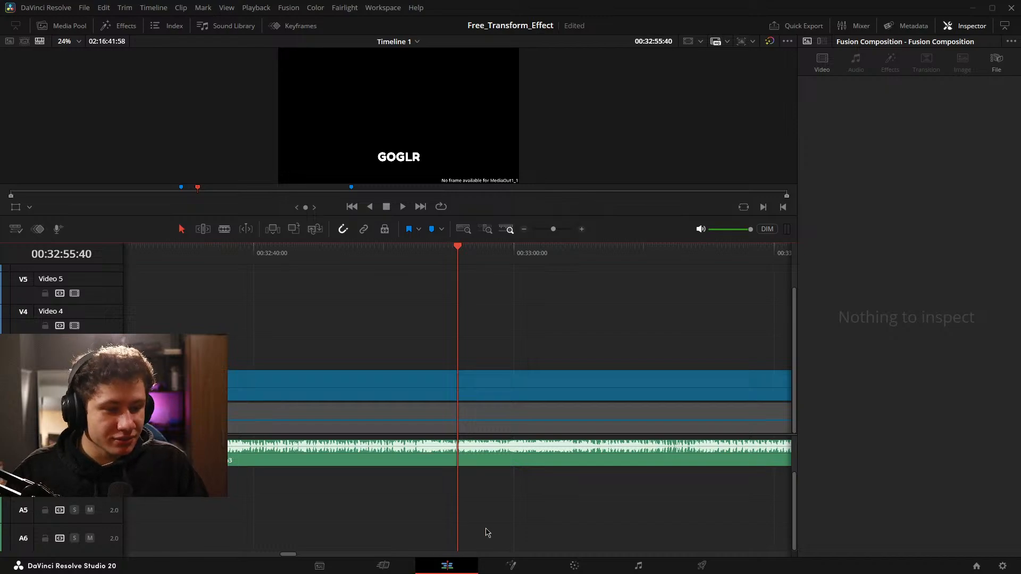
pyautogui.scroll(15, 647, 481)
pyautogui.scroll(6, 652, 492)
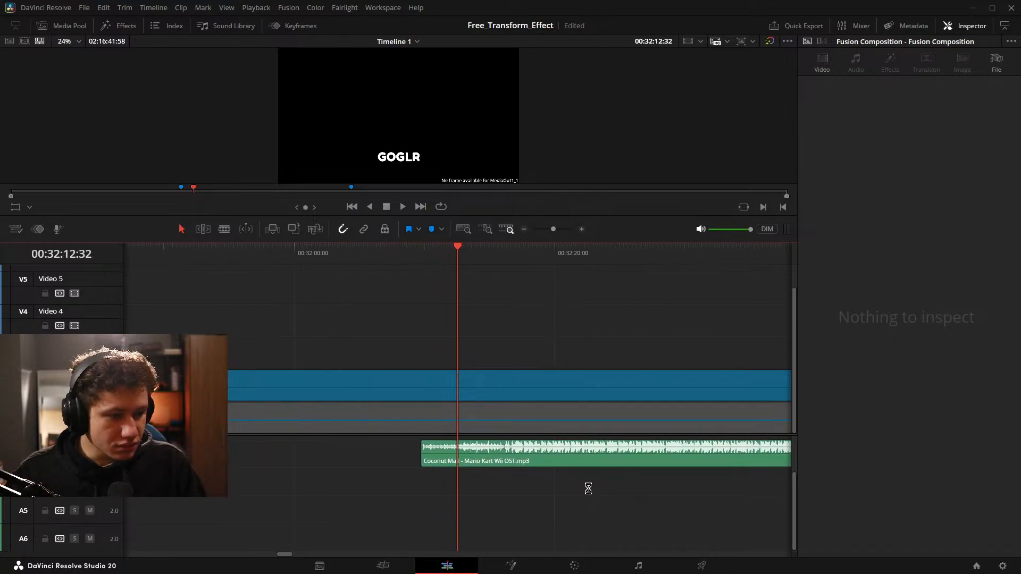
pyautogui.moveTo(579, 494); pyautogui.dragTo(508, 501)
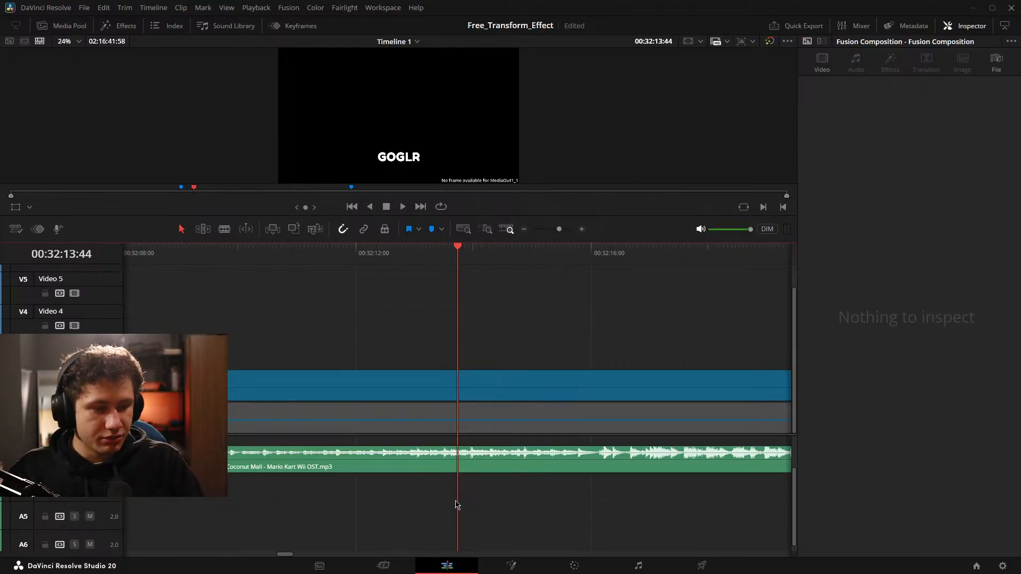
pyautogui.press('space')
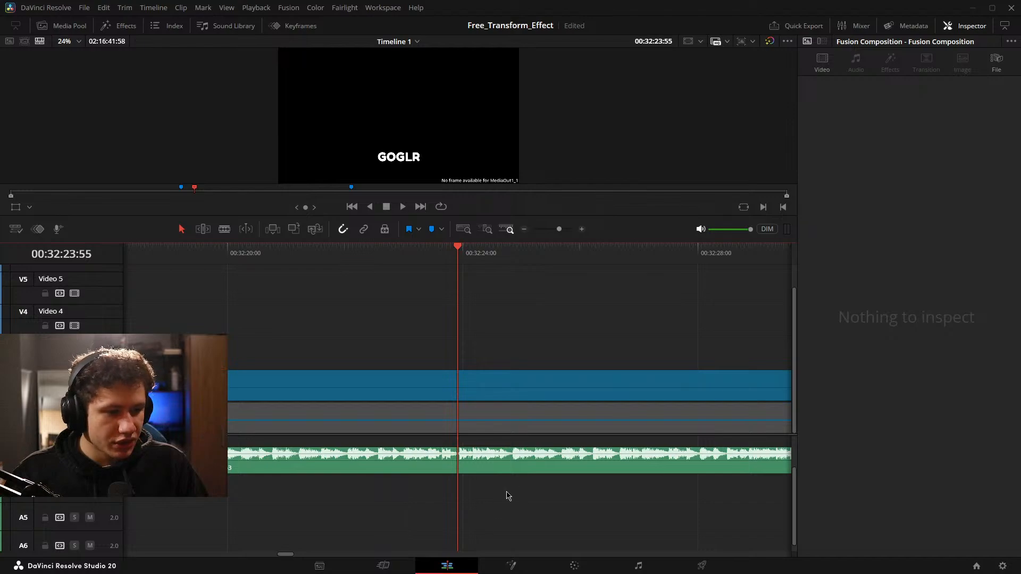
pyautogui.scroll(-1, 508, 495)
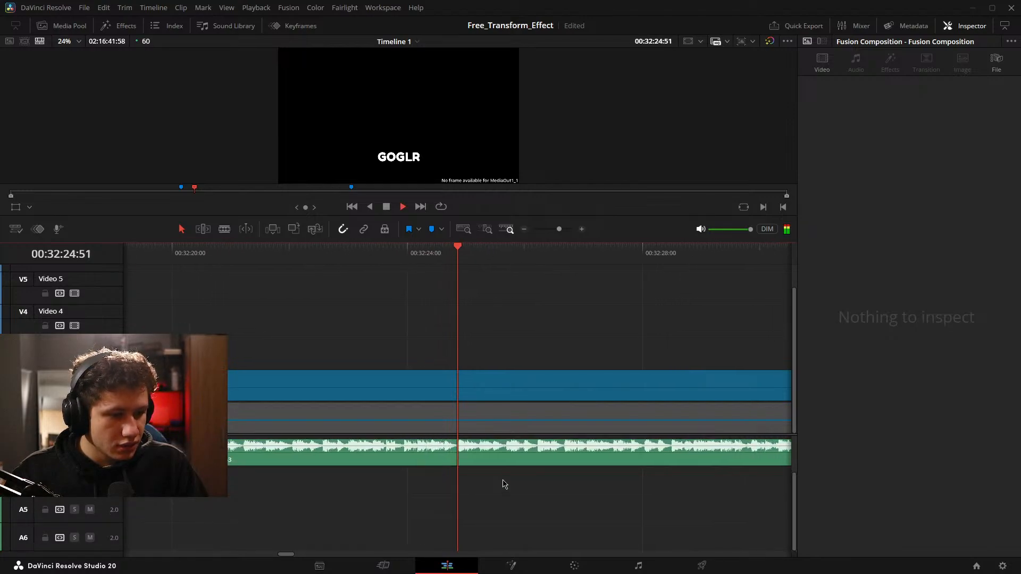
# Save the project and delete the Coconut Mall music clip from audio track 3.
pyautogui.hotkey('ctrl', 's')
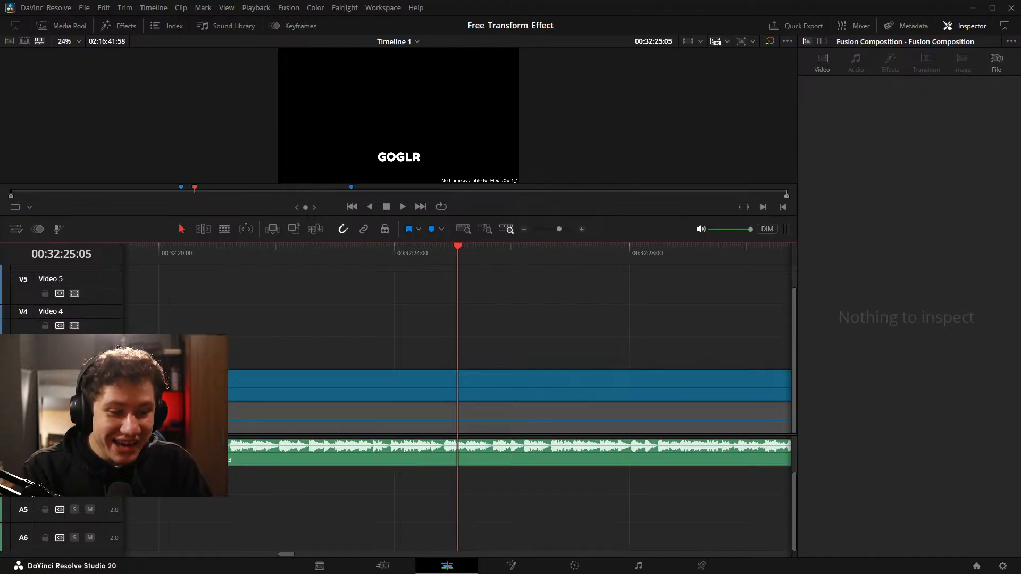
pyautogui.scroll(-5, 507, 479)
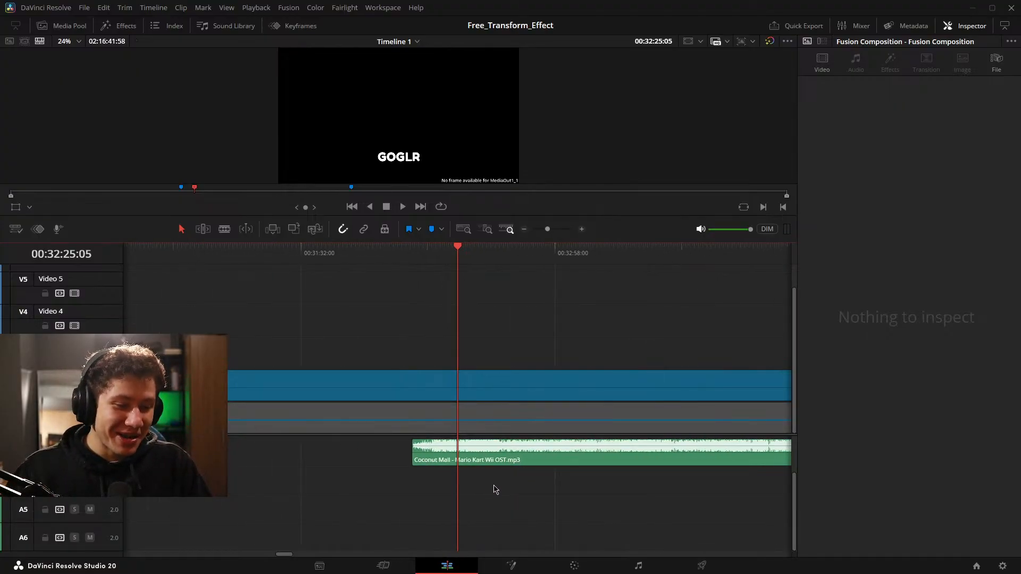
pyautogui.click(483, 459)
pyautogui.press('BackSpace')
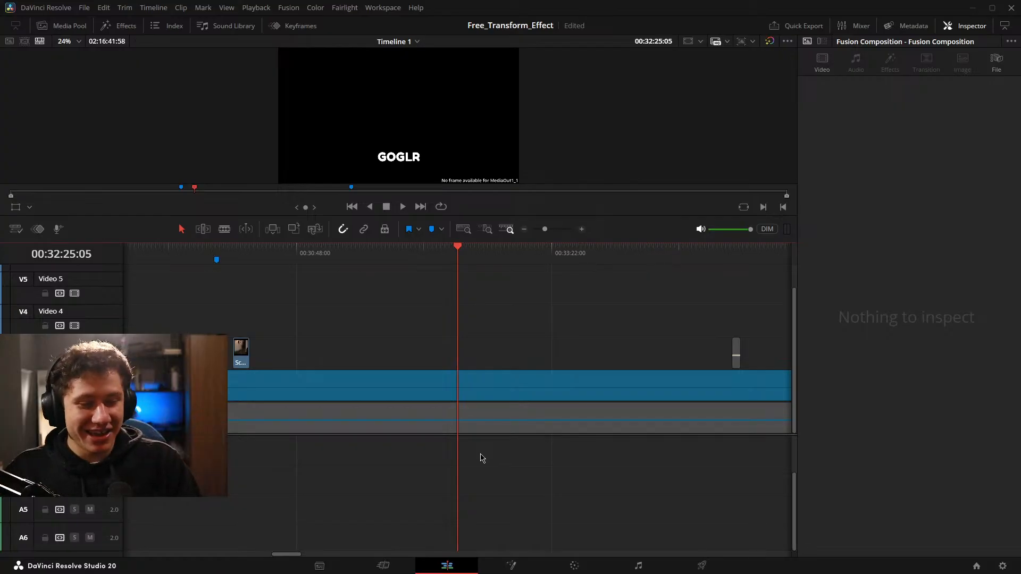
# Move the playhead back to the marker at the start of the ft14 clip on Video 3.
pyautogui.moveTo(173, 483); pyautogui.dragTo(393, 486)
pyautogui.moveTo(527, 468); pyautogui.dragTo(547, 468)
pyautogui.scroll(5, 505, 470)
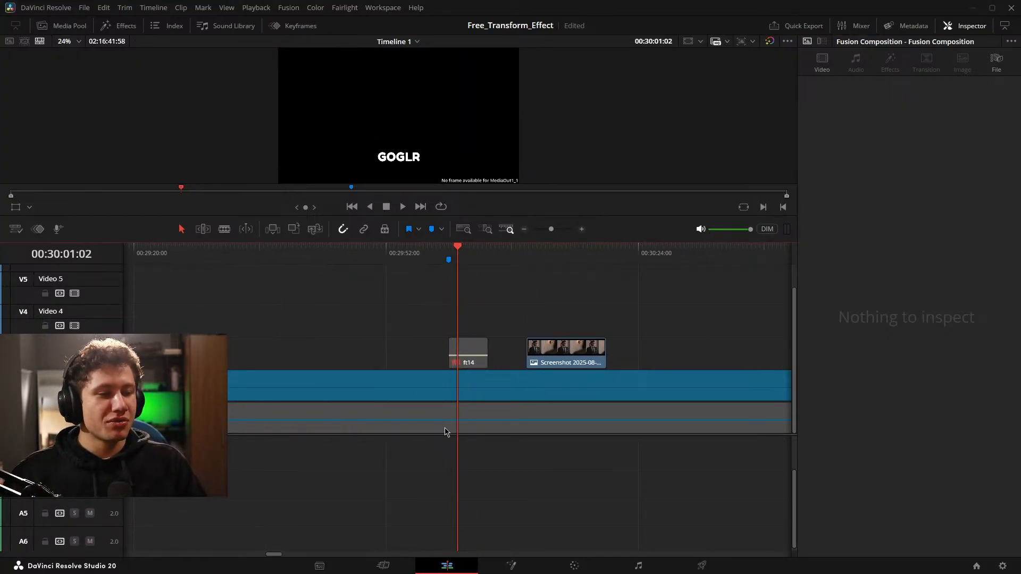
pyautogui.moveTo(460, 454); pyautogui.dragTo(478, 463)
pyautogui.press('Down')
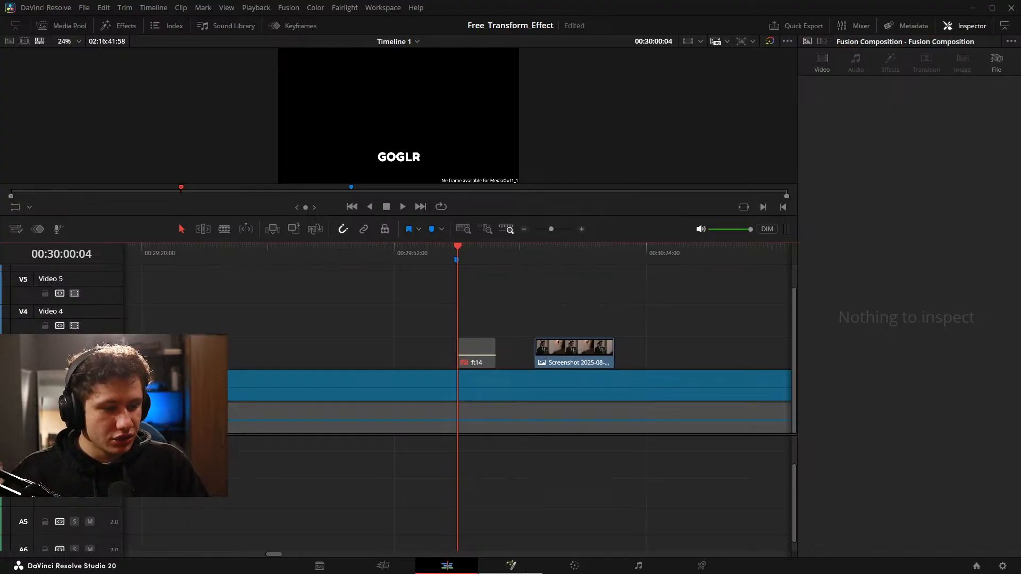
# Open the caption composition on the Fusion page and start creating a macro from the Float_1_2_2 node.
pyautogui.click(518, 567)
pyautogui.moveTo(268, 411); pyautogui.dragTo(582, 449)
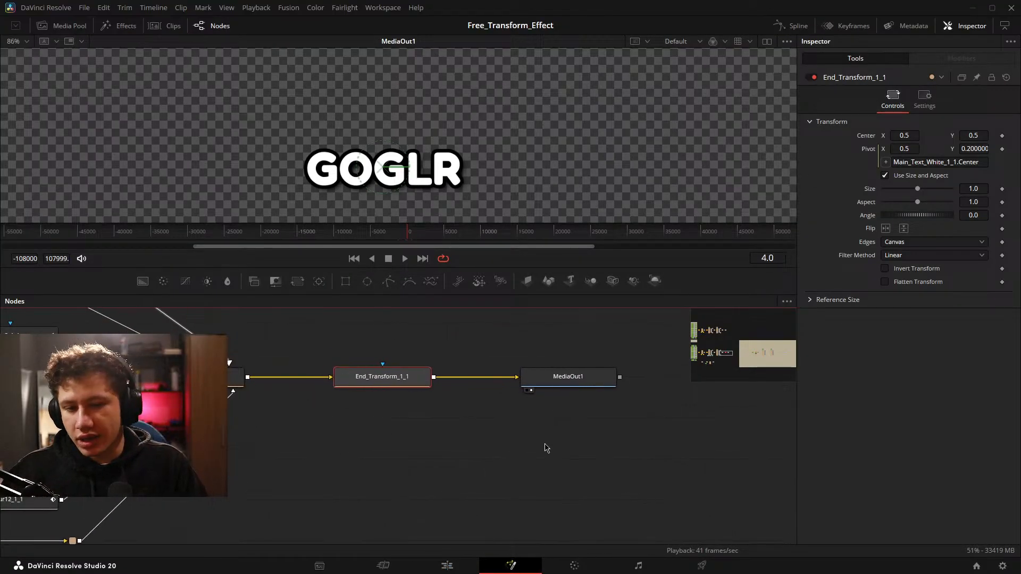
pyautogui.scroll(-5, 311, 433)
pyautogui.moveTo(389, 413); pyautogui.dragTo(121, 385)
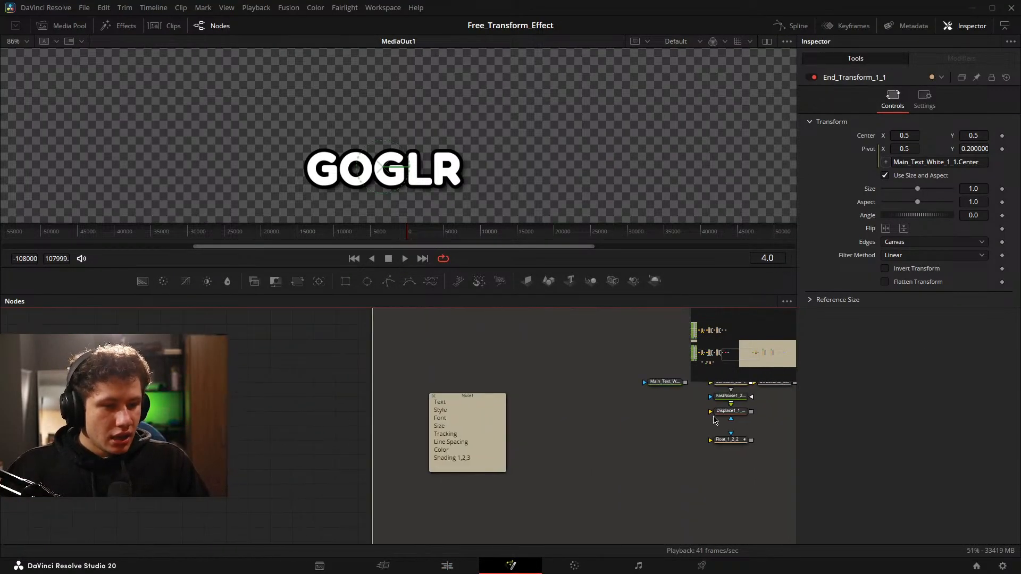
pyautogui.moveTo(625, 427); pyautogui.dragTo(259, 423)
pyautogui.scroll(4, 260, 423)
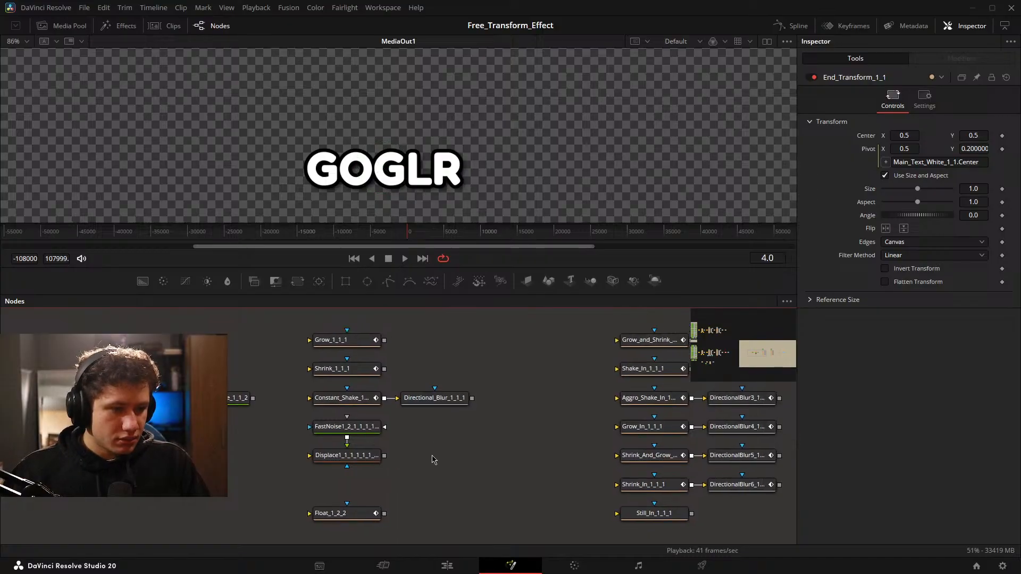
pyautogui.moveTo(407, 445); pyautogui.dragTo(469, 402)
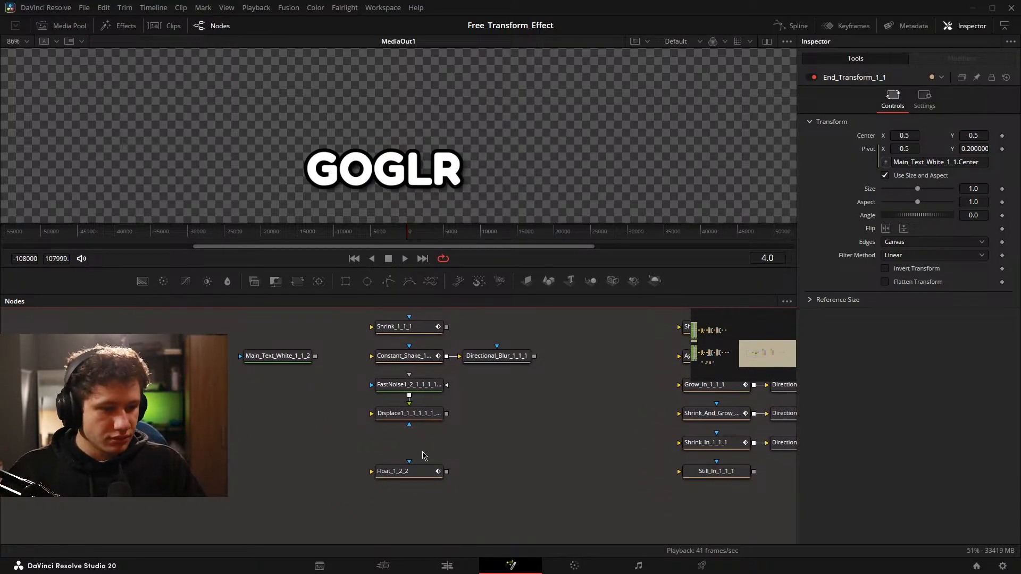
pyautogui.scroll(2, 423, 452)
pyautogui.moveTo(423, 452); pyautogui.dragTo(455, 425)
pyautogui.rightClick(442, 451)
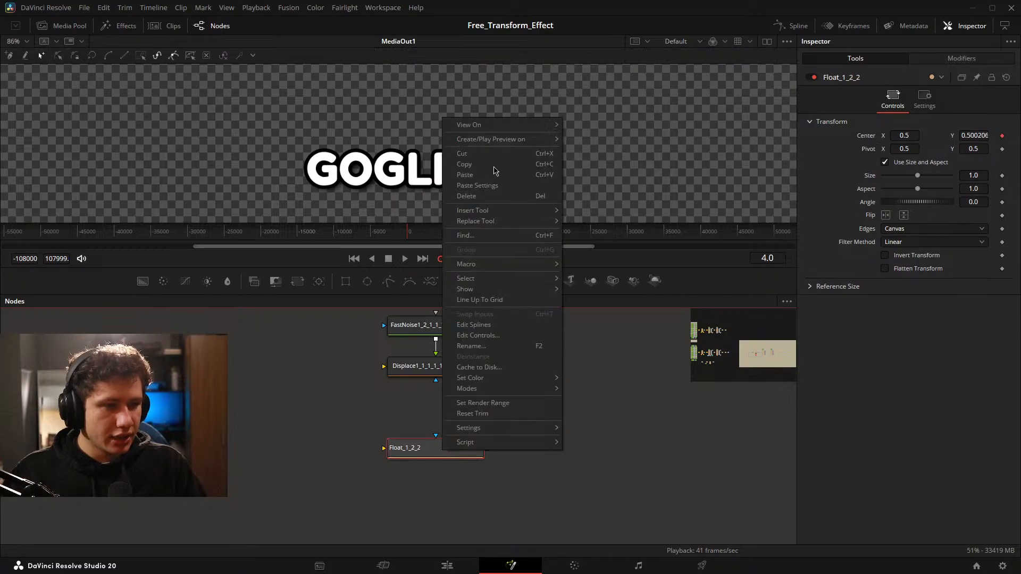
pyautogui.moveTo(518, 265)
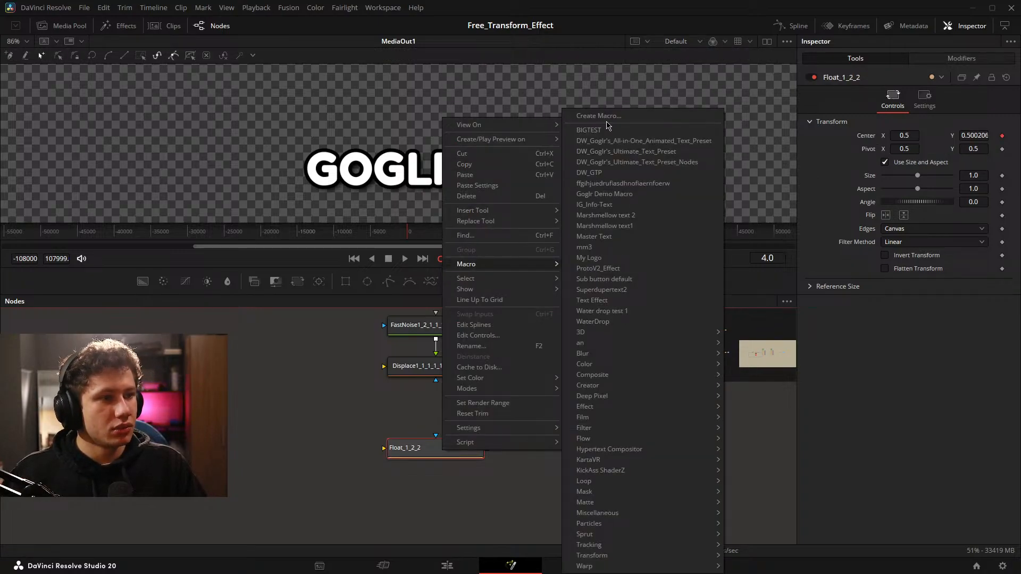
pyautogui.click(605, 116)
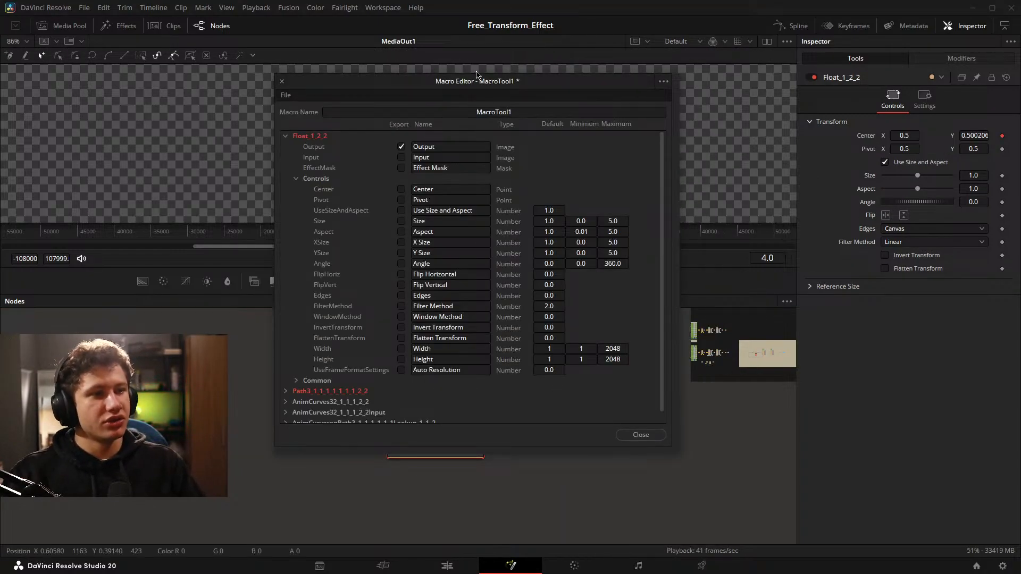
# Export the Float node's Input alongside its Output, collapse its parameters, and name the macro Float_Test1.
pyautogui.moveTo(467, 83); pyautogui.dragTo(450, 115)
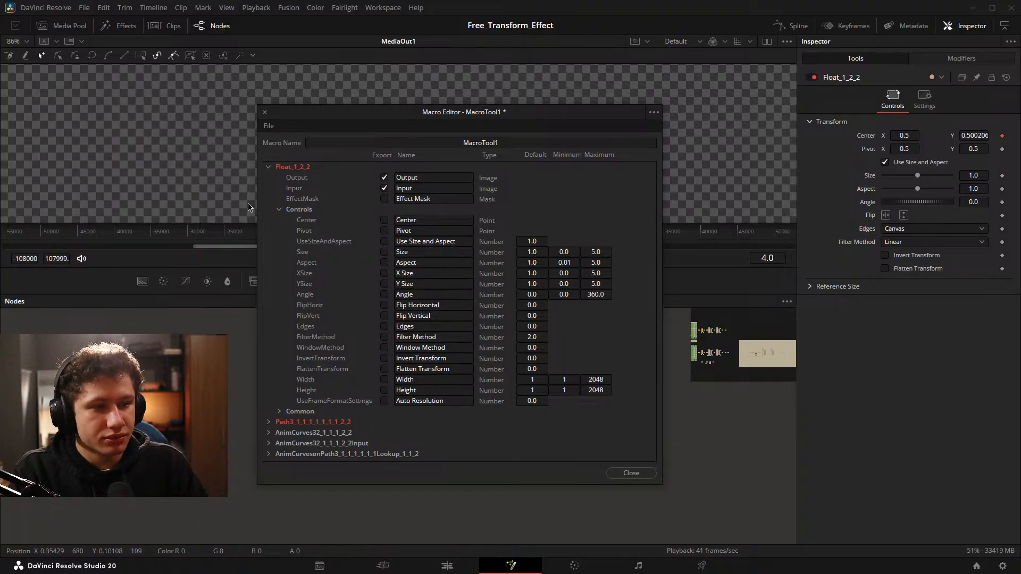
pyautogui.click(268, 166)
pyautogui.click(453, 144)
pyautogui.doubleClick(453, 143)
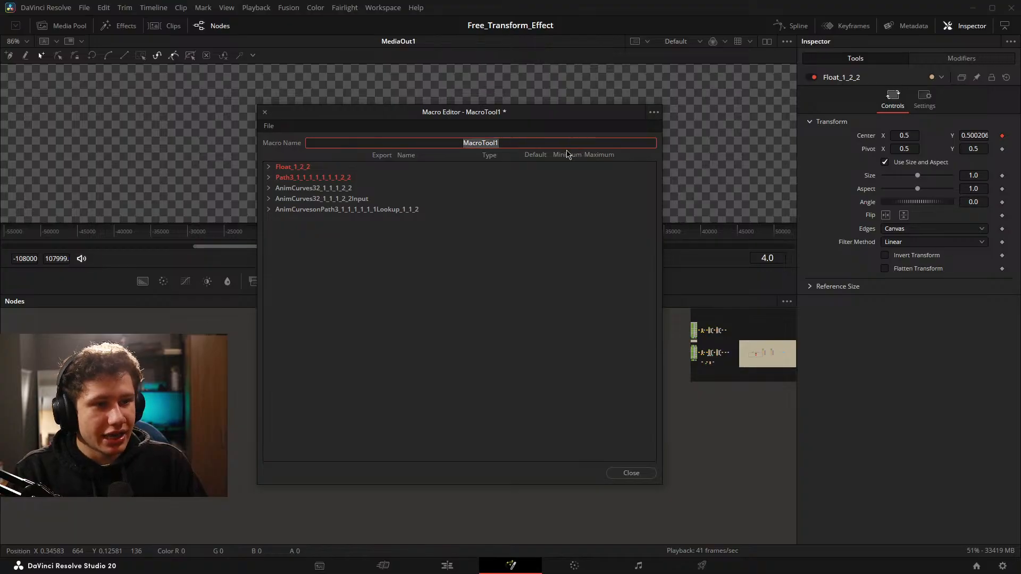
pyautogui.press('BackSpace')
pyautogui.write('Float_')
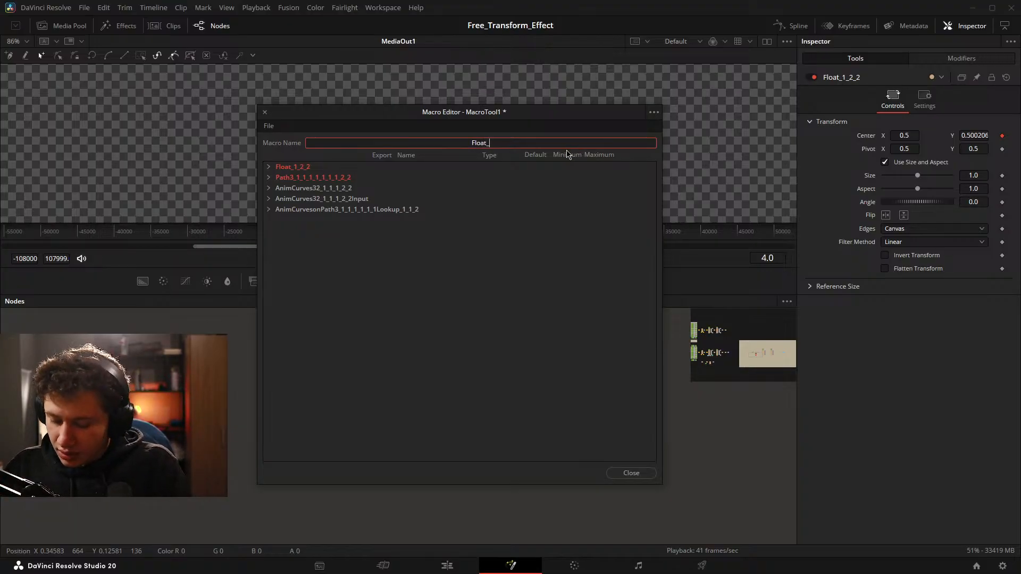
pyautogui.write('Test')
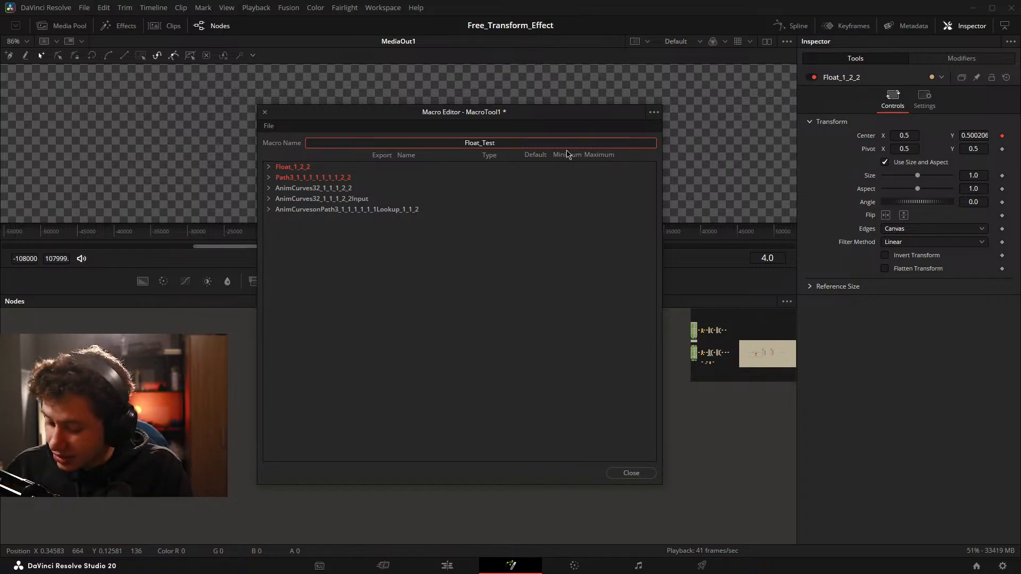
pyautogui.write('1')
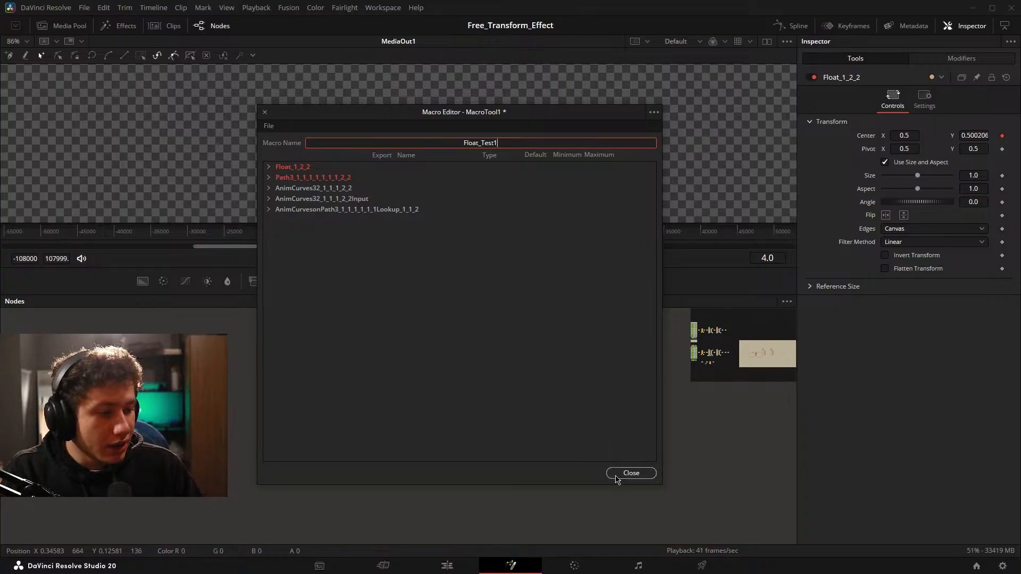
# Close the macro editor, saving the Float_Test1 macro in the IG/Testing effects folder.
pyautogui.click(617, 473)
pyautogui.click(550, 301)
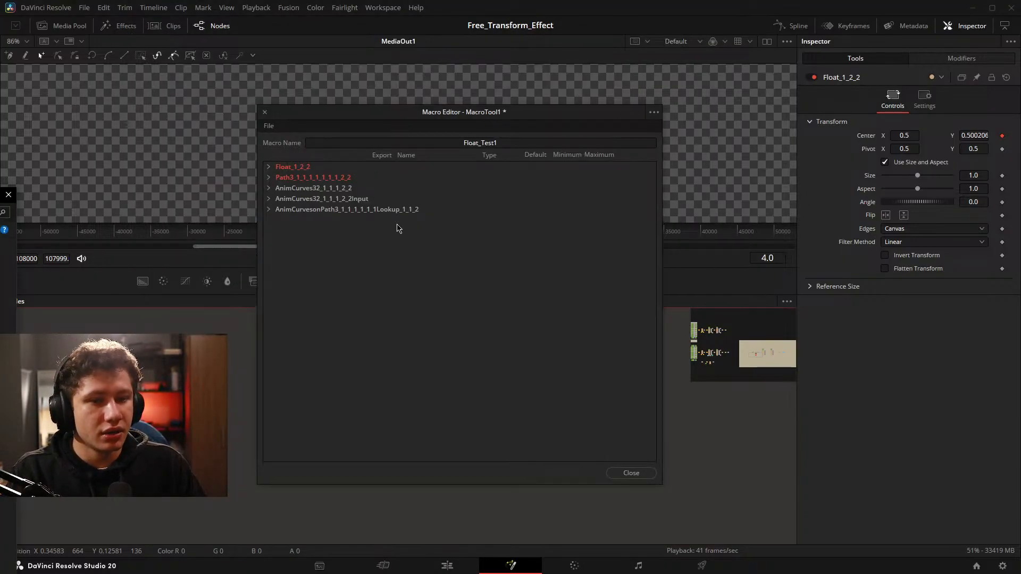
pyautogui.press('Return')
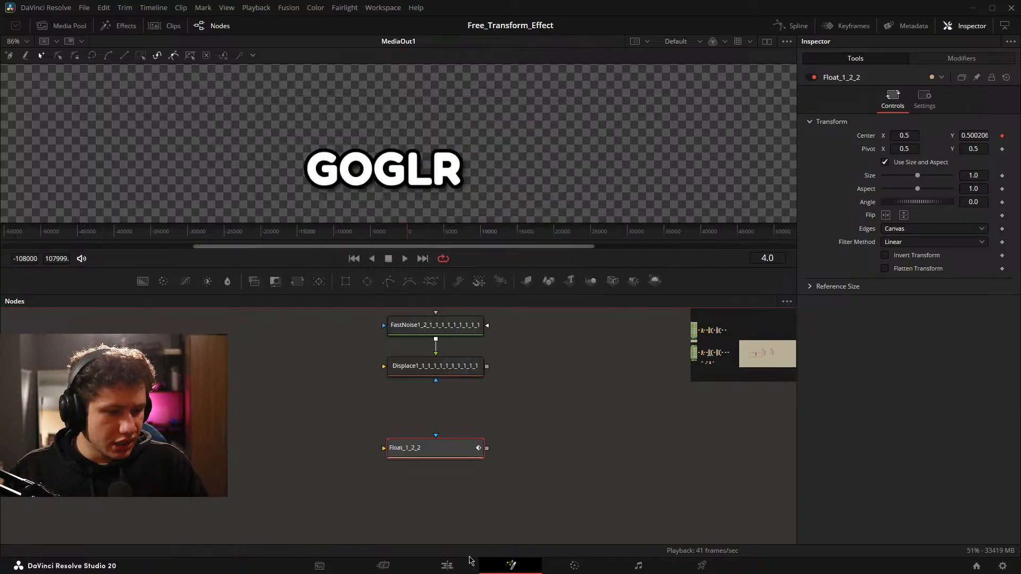
# Return to the Edit page and apply the Ripple_Test1 effect to the Screenshot image clip on Video 3.
pyautogui.click(451, 565)
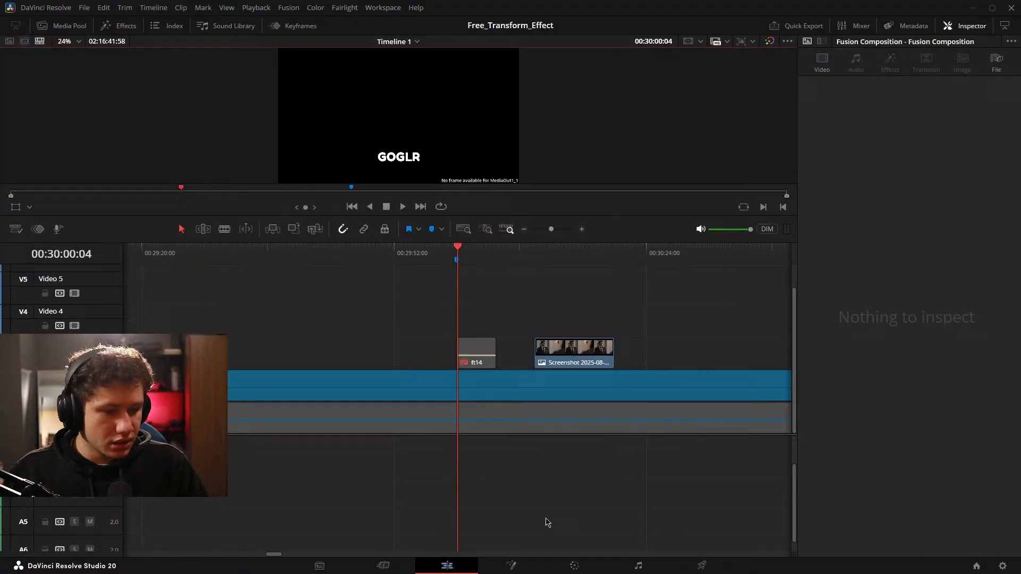
pyautogui.click(591, 365)
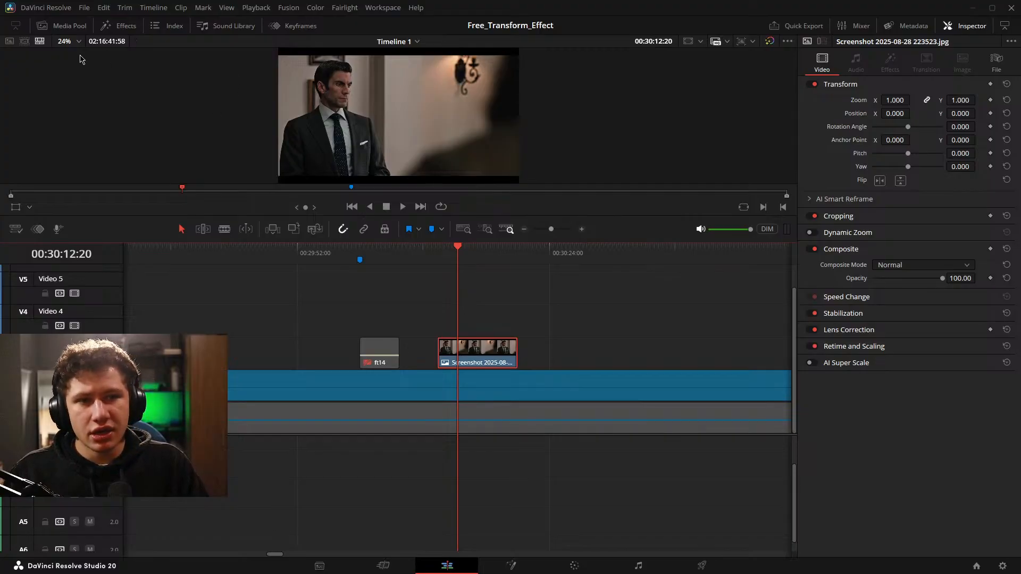
pyautogui.click(120, 26)
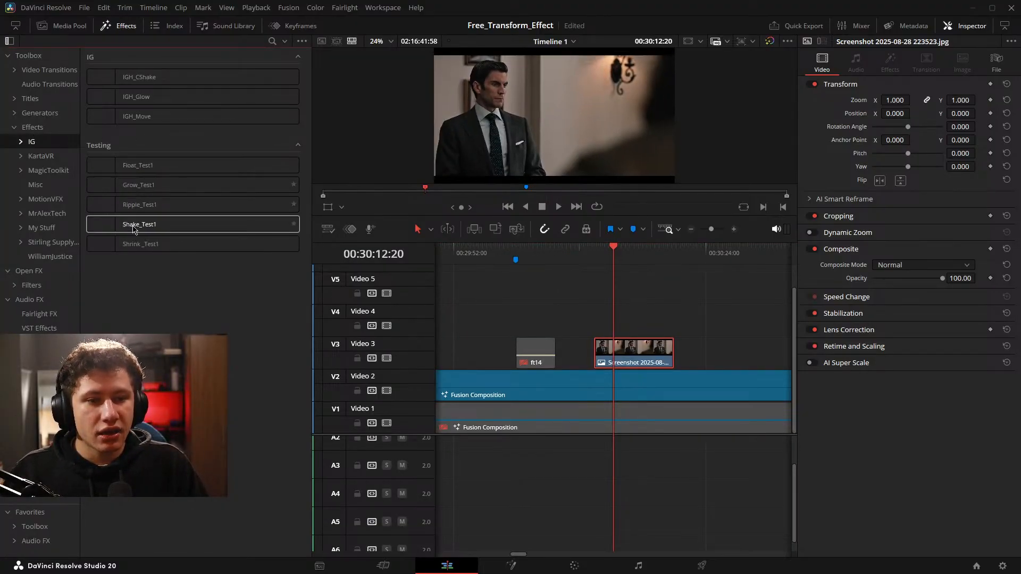
pyautogui.moveTo(133, 204); pyautogui.dragTo(642, 355)
pyautogui.scroll(1, 678, 316)
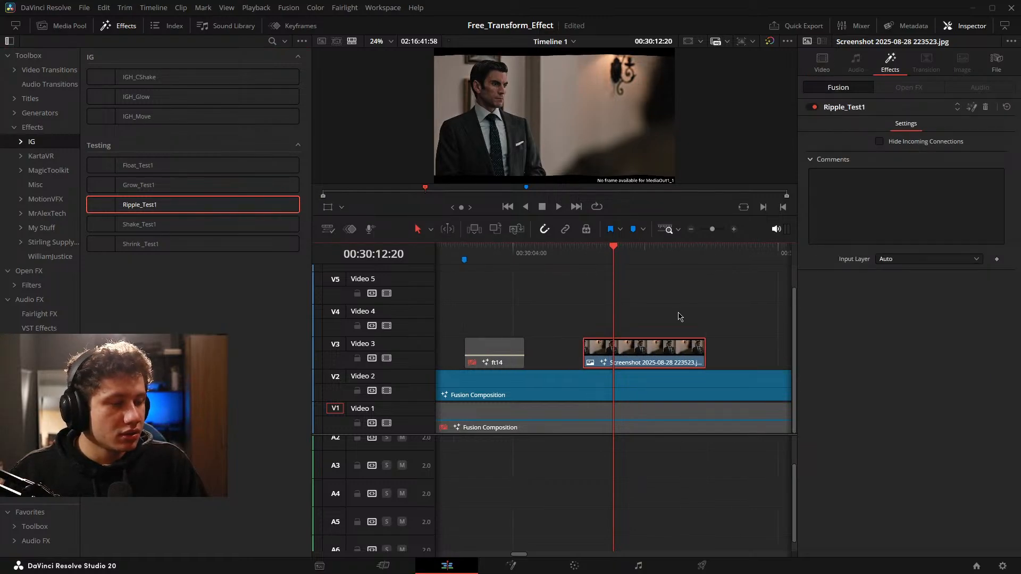
# Hide the effects library and preview the ripple effect on the image clip in full screen.
pyautogui.click(119, 25)
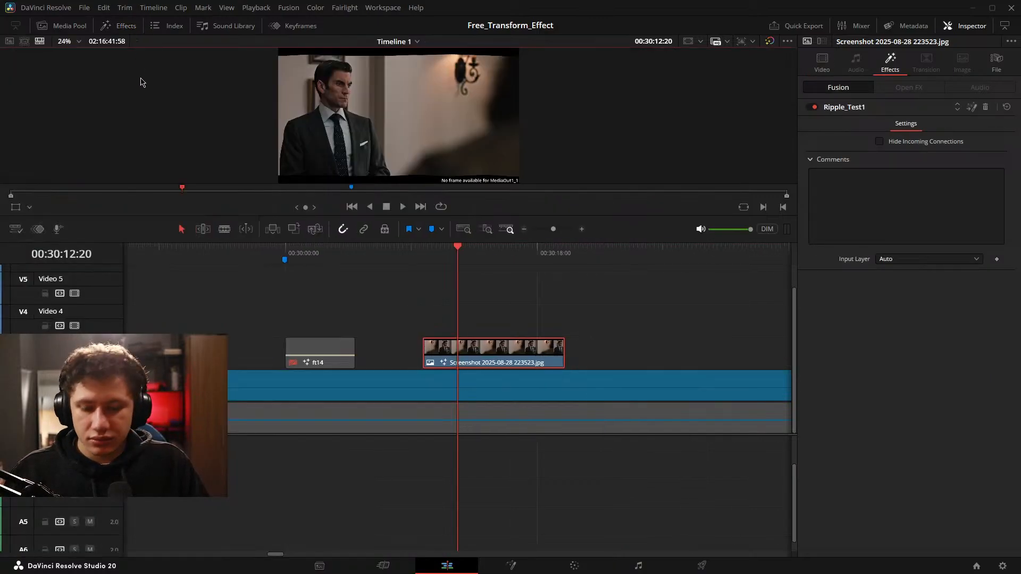
pyautogui.hotkey('ctrl', 'f')
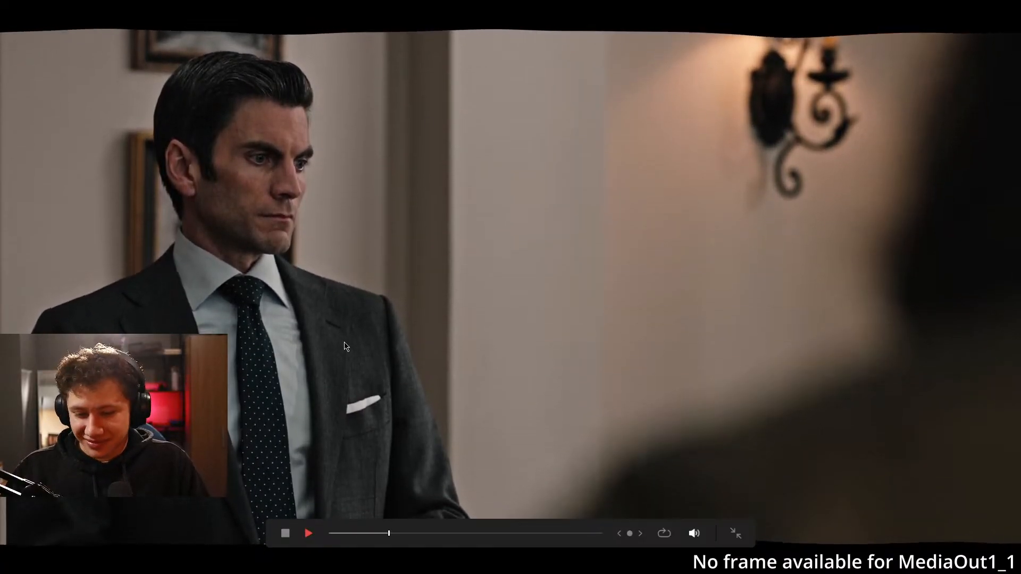
pyautogui.press('space')
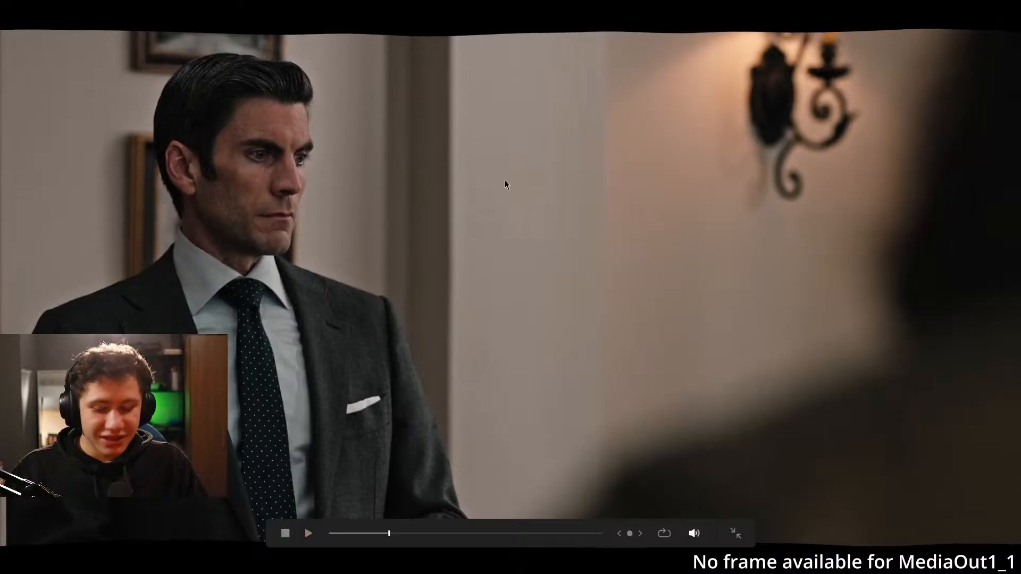
# Exit the full-screen preview, apply the Grow_Test1 effect to the Screenshot image clip on Video 3, and play the clip.
pyautogui.press('Escape')
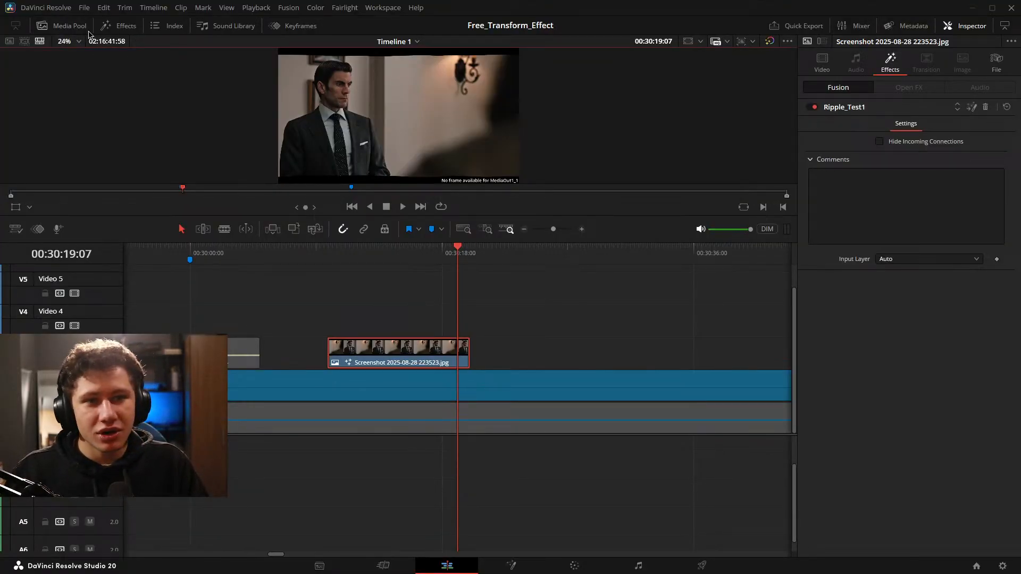
pyautogui.click(120, 26)
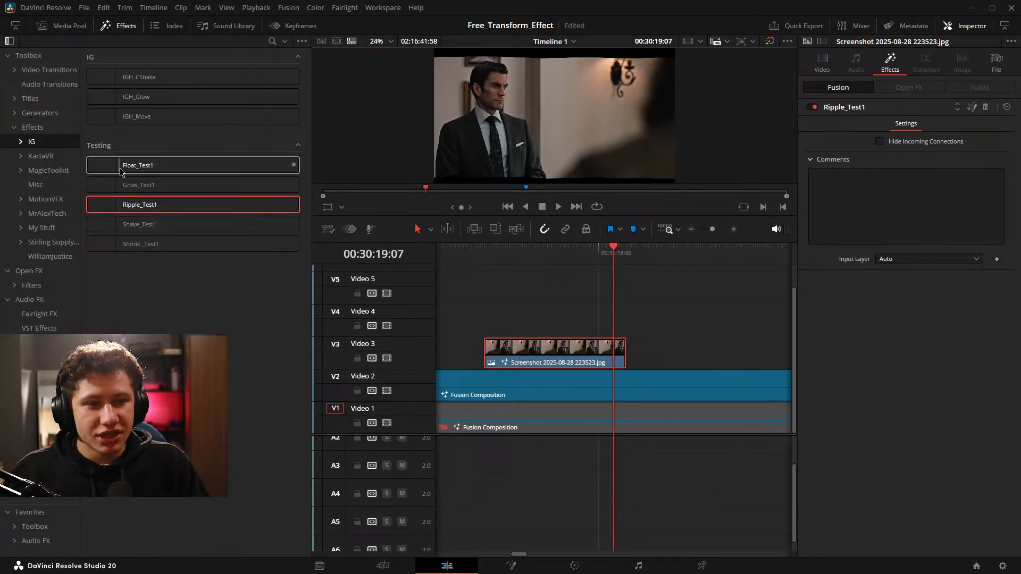
pyautogui.moveTo(159, 184); pyautogui.dragTo(628, 317)
pyautogui.press('space')
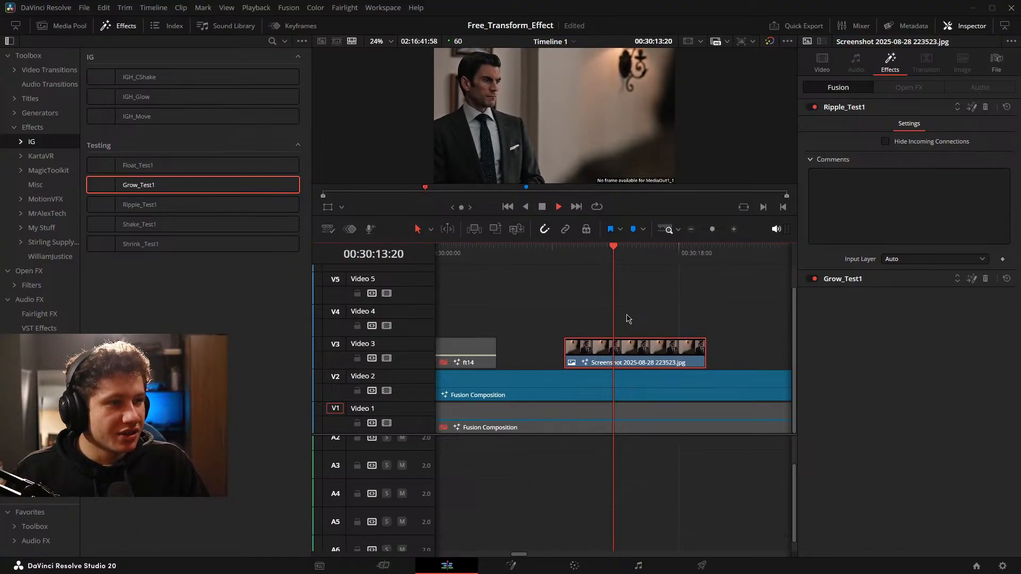
# Remove the Ripple_Test1 and Grow_Test1 effects from the image clip and stop playback.
pyautogui.click(985, 107)
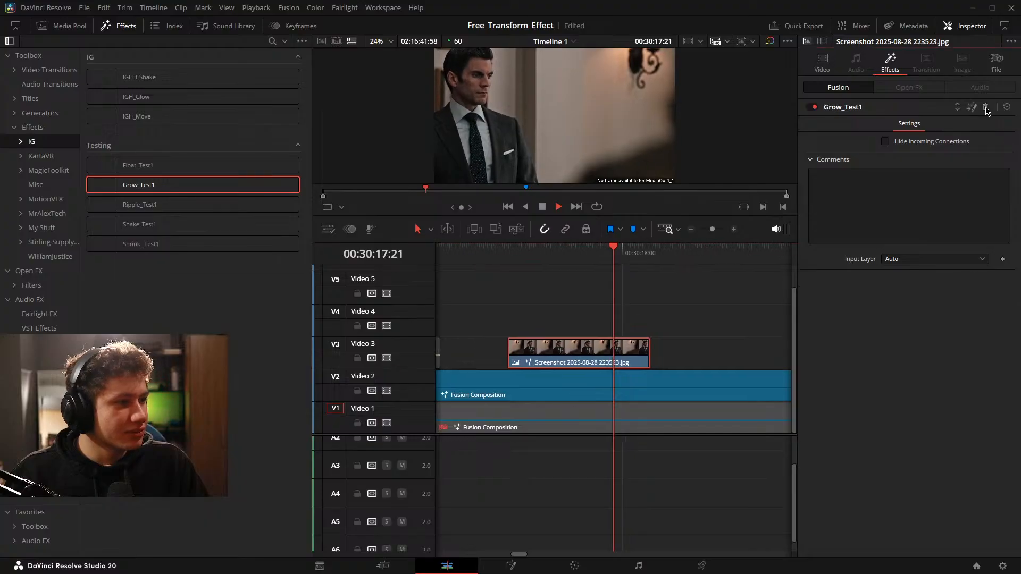
pyautogui.click(985, 107)
pyautogui.press('space')
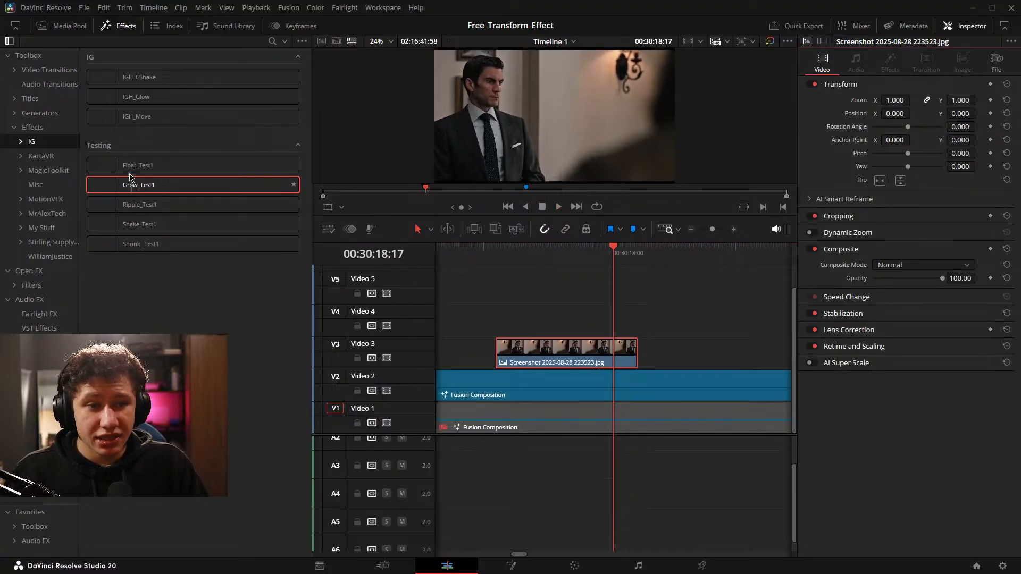
# Apply the Float_Test1 effect to the Screenshot image clip on Video 3 and play the clip from its start.
pyautogui.moveTo(133, 166); pyautogui.dragTo(536, 353)
pyautogui.moveTo(574, 339); pyautogui.dragTo(691, 340)
pyautogui.press('space')
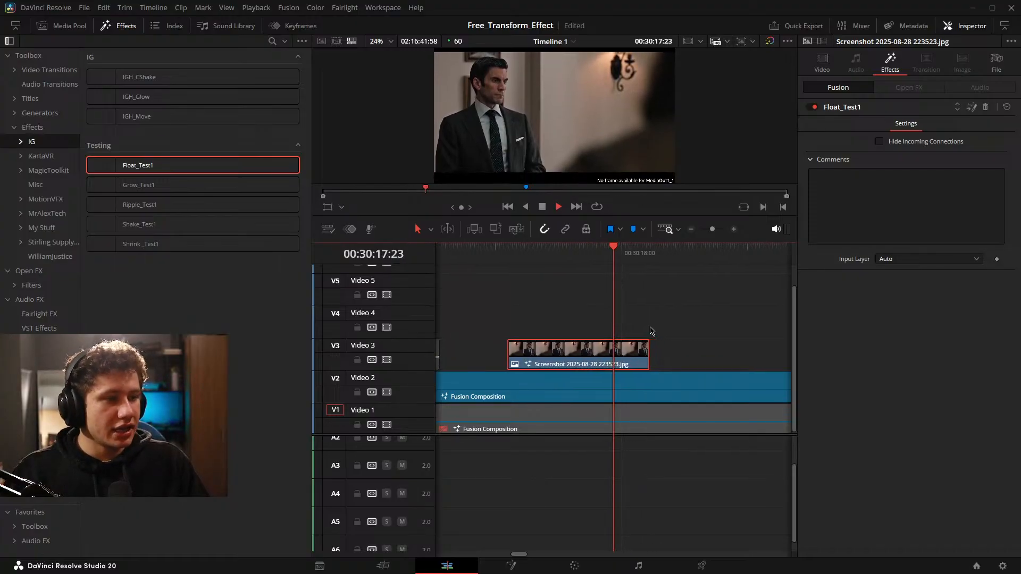
pyautogui.press('space')
# Enlarge the timeline viewer and replay the image clip, examining the float motion at the picture's lower edge.
pyautogui.scroll(2, 618, 163)
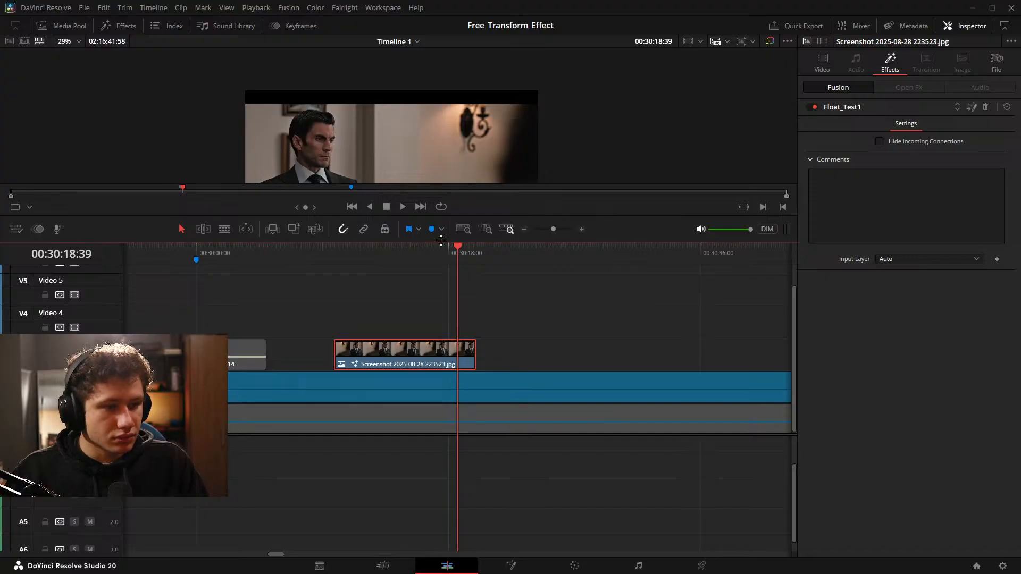
pyautogui.moveTo(441, 241); pyautogui.dragTo(441, 366)
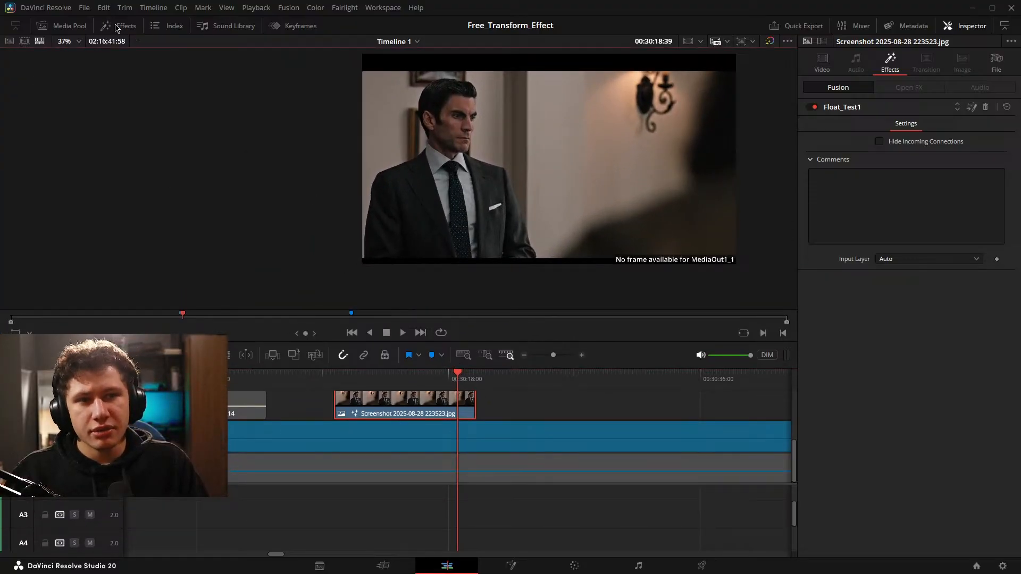
pyautogui.click(117, 26)
pyautogui.scroll(4, 593, 207)
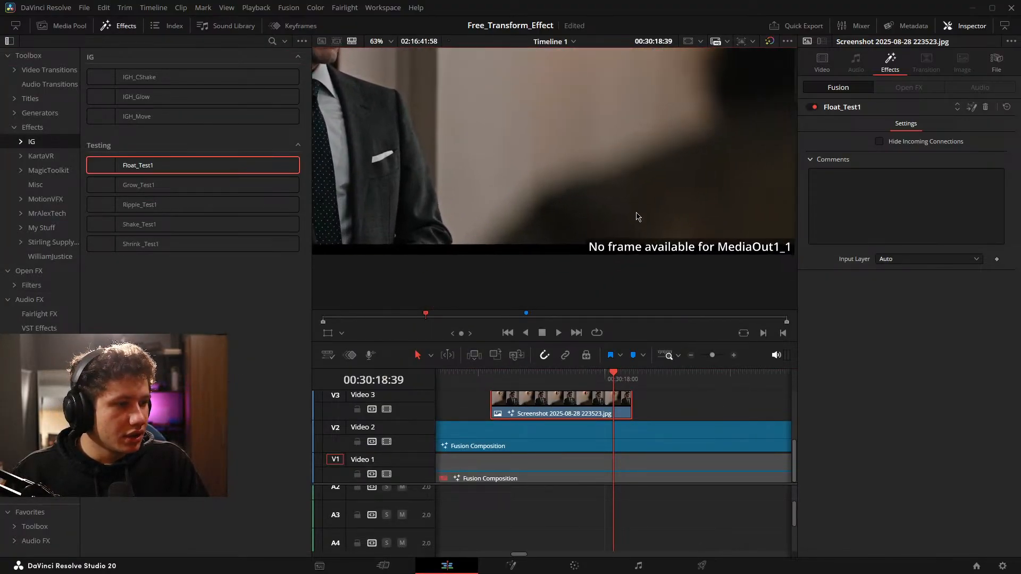
pyautogui.scroll(2, 637, 216)
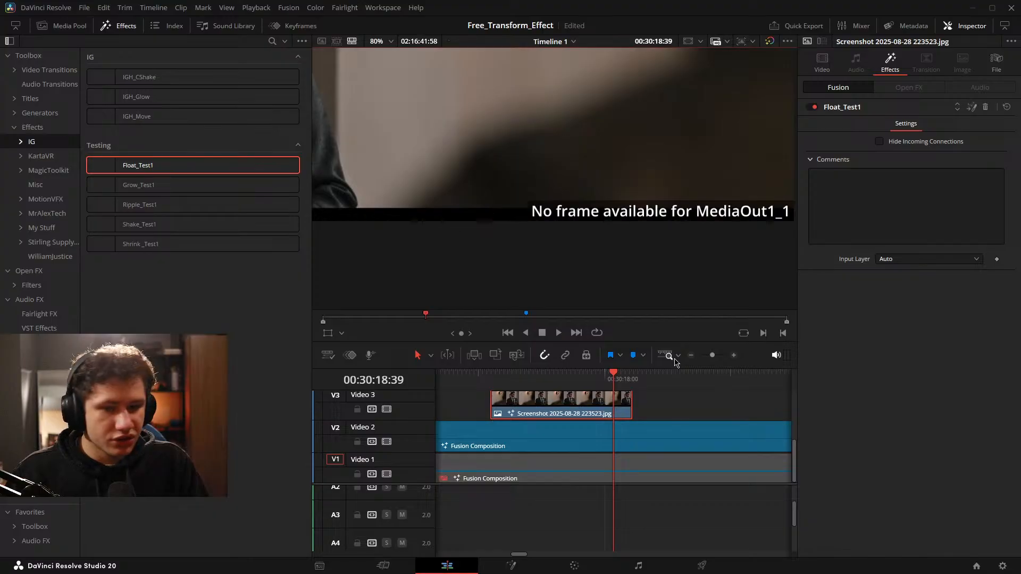
pyautogui.moveTo(705, 464); pyautogui.dragTo(800, 476)
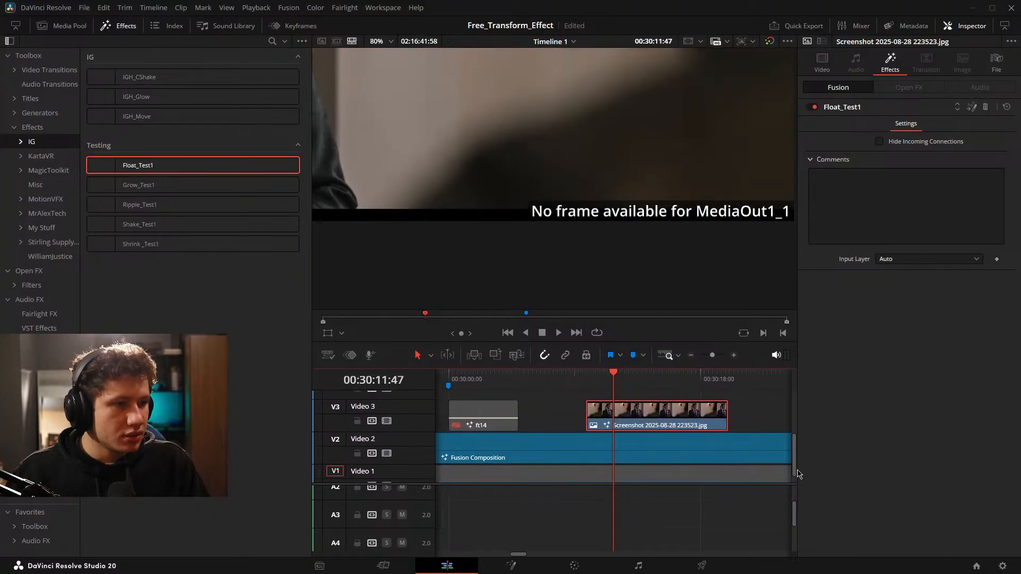
pyautogui.press('space')
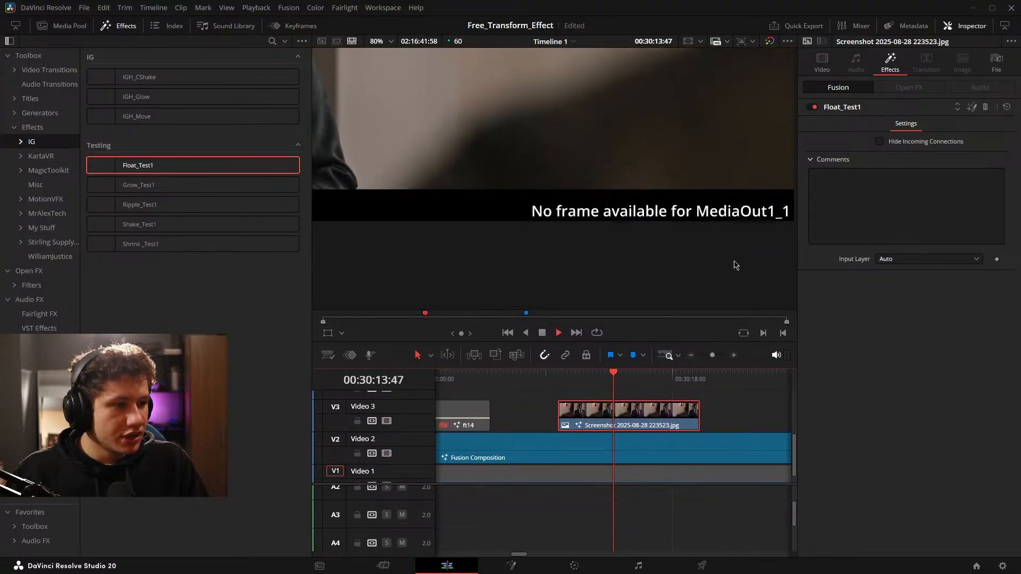
pyautogui.press('space')
pyautogui.press('space')
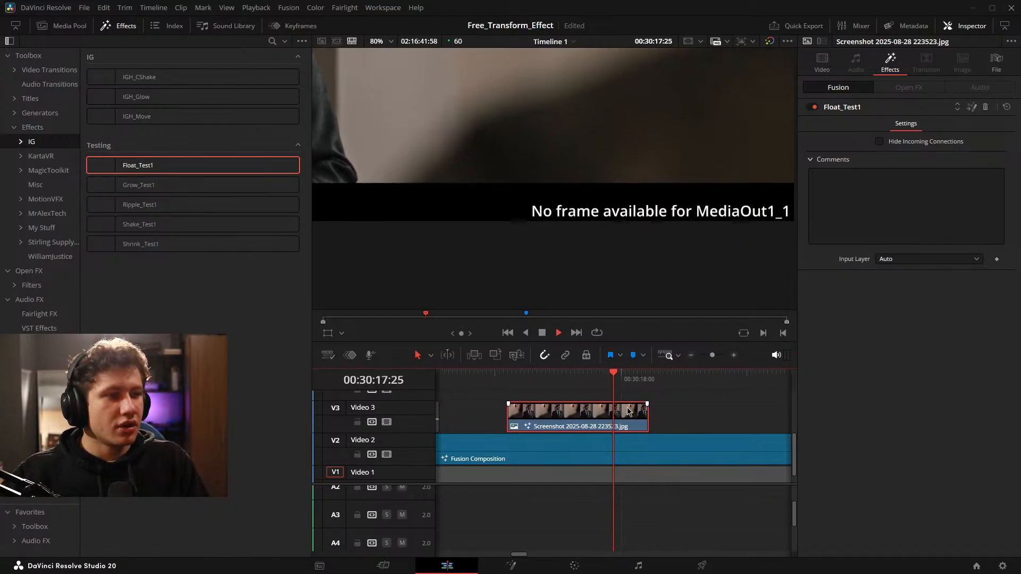
pyautogui.press('space')
# Remove the Float_Test1 effect from the Screenshot image clip.
pyautogui.click(660, 419)
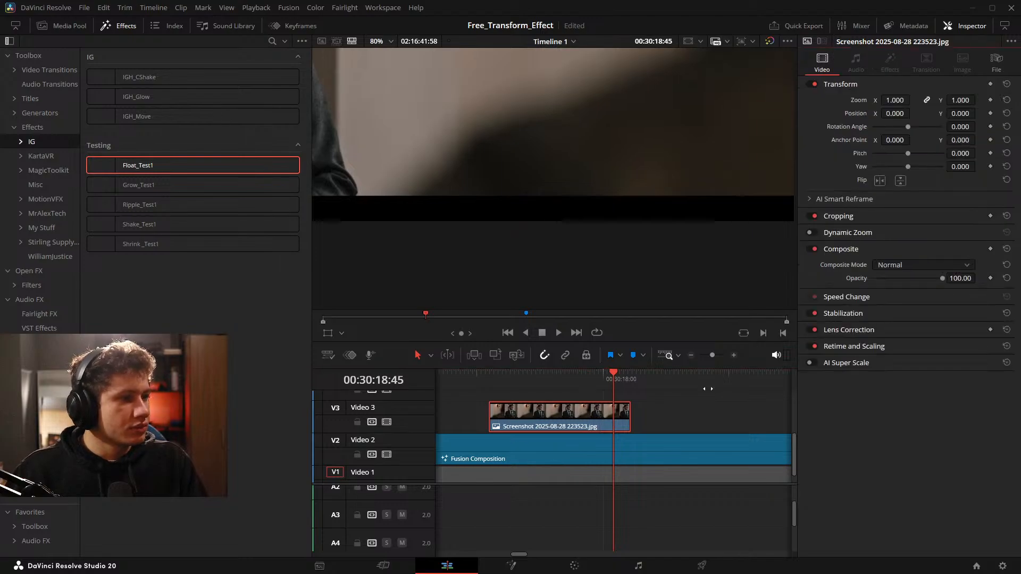
pyautogui.moveTo(615, 435); pyautogui.dragTo(680, 427)
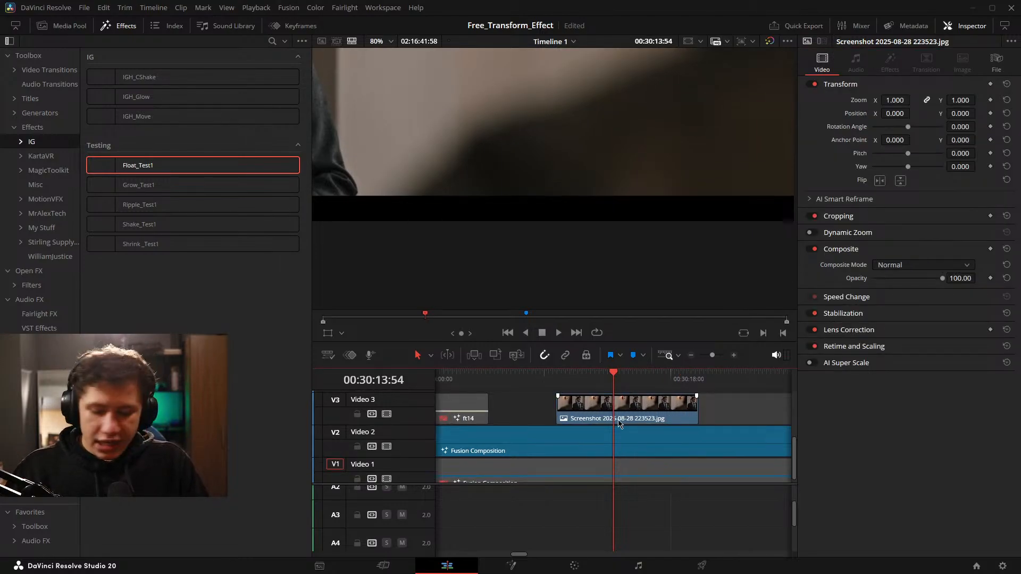
# Move the playhead to the start of the caption's Fusion Composition and open it on the Fusion page.
pyautogui.scroll(-5, 618, 422)
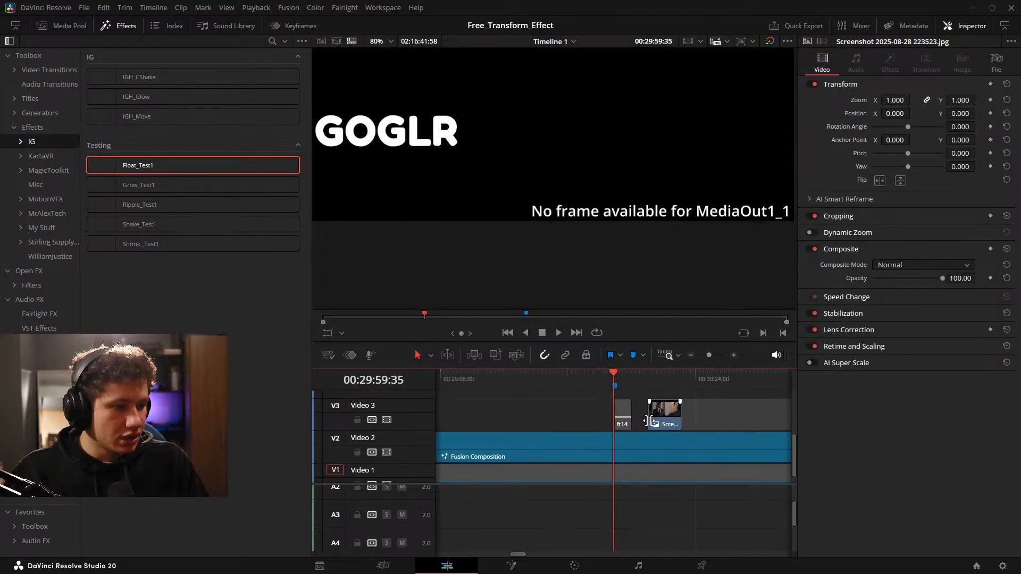
pyautogui.scroll(3, 648, 421)
pyautogui.moveTo(644, 433); pyautogui.dragTo(639, 432)
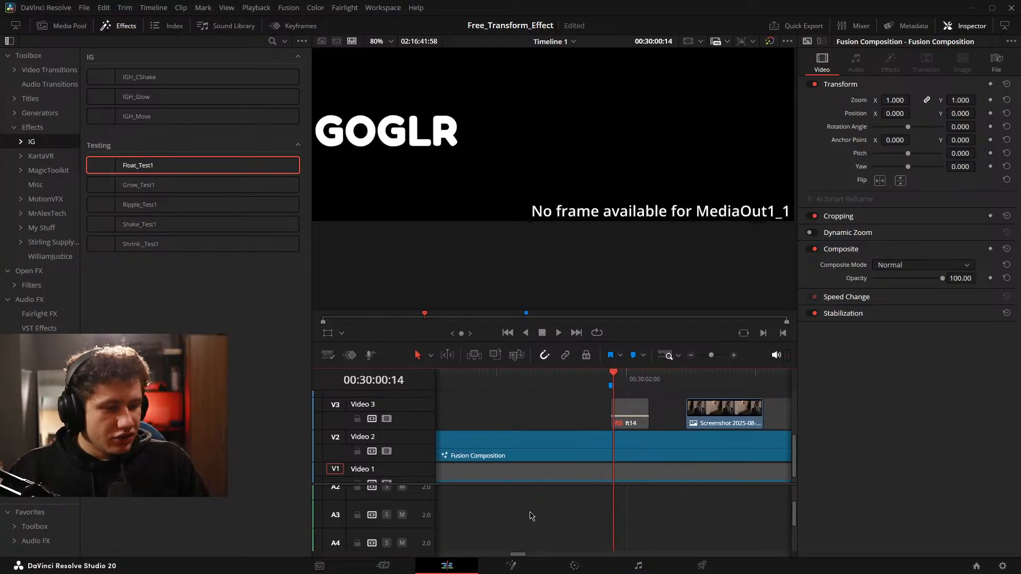
pyautogui.click(520, 569)
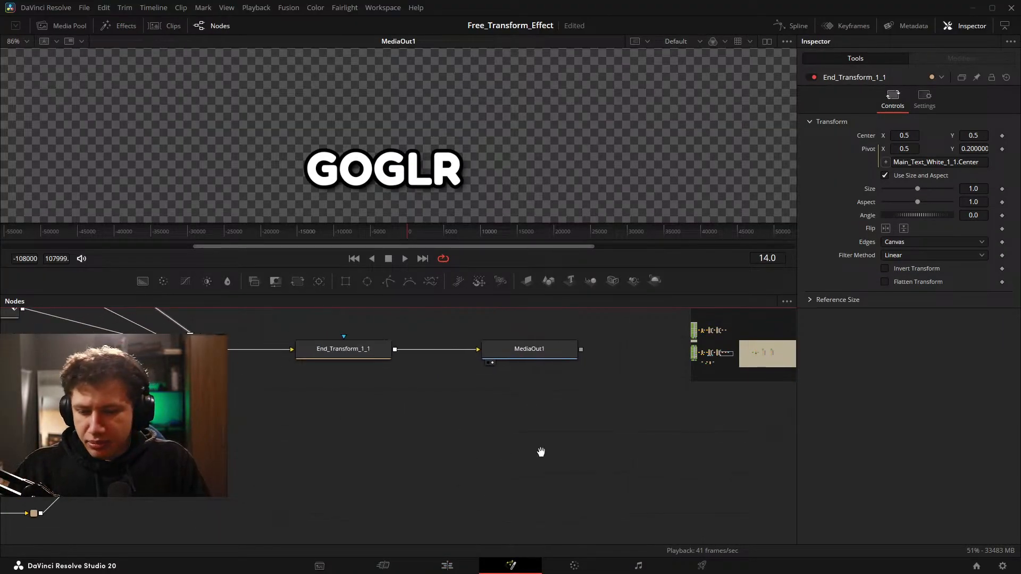
# Trace the caption node tree through its Mid, In and Out switches and locate the unconnected copy of its animation nodes.
pyautogui.scroll(-3, 334, 441)
pyautogui.moveTo(282, 436); pyautogui.dragTo(759, 433)
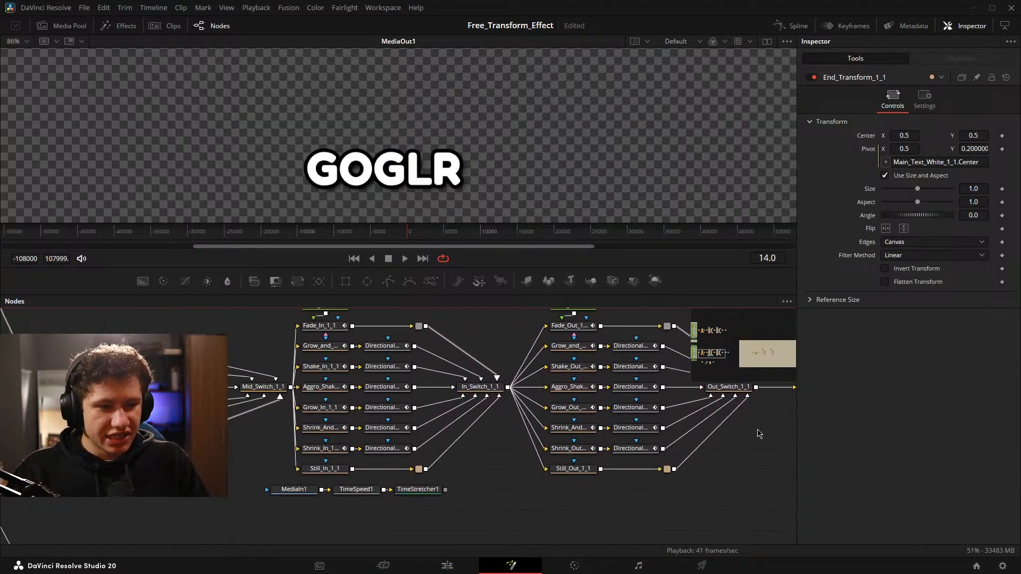
pyautogui.moveTo(316, 438); pyautogui.dragTo(719, 415)
pyautogui.moveTo(330, 464); pyautogui.dragTo(495, 431)
pyautogui.moveTo(691, 420); pyautogui.dragTo(453, 397)
pyautogui.scroll(-5, 453, 397)
pyautogui.moveTo(734, 412); pyautogui.dragTo(438, 410)
pyautogui.scroll(4, 438, 410)
pyautogui.moveTo(468, 379); pyautogui.dragTo(468, 415)
pyautogui.scroll(3, 434, 418)
pyautogui.click(469, 415)
pyautogui.moveTo(517, 392); pyautogui.dragTo(442, 405)
# Save the project and review the unconnected Mid, In and Out animation node groups.
pyautogui.hotkey('ctrl', 's')
pyautogui.scroll(-3, 491, 417)
pyautogui.moveTo(292, 318); pyautogui.dragTo(462, 495)
pyautogui.click(379, 435)
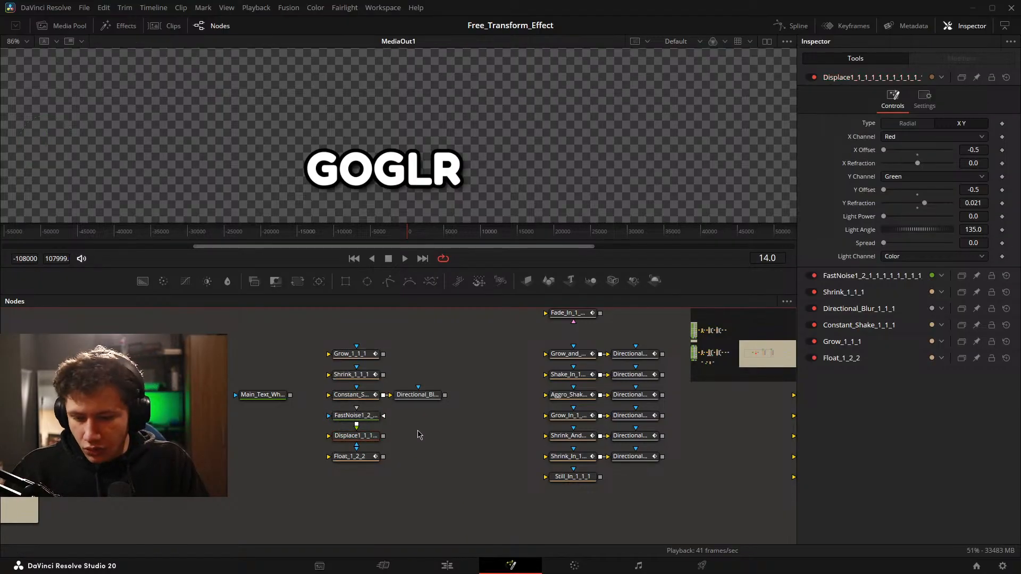
pyautogui.moveTo(482, 434); pyautogui.dragTo(85, 459)
pyautogui.moveTo(291, 401); pyautogui.dragTo(358, 408)
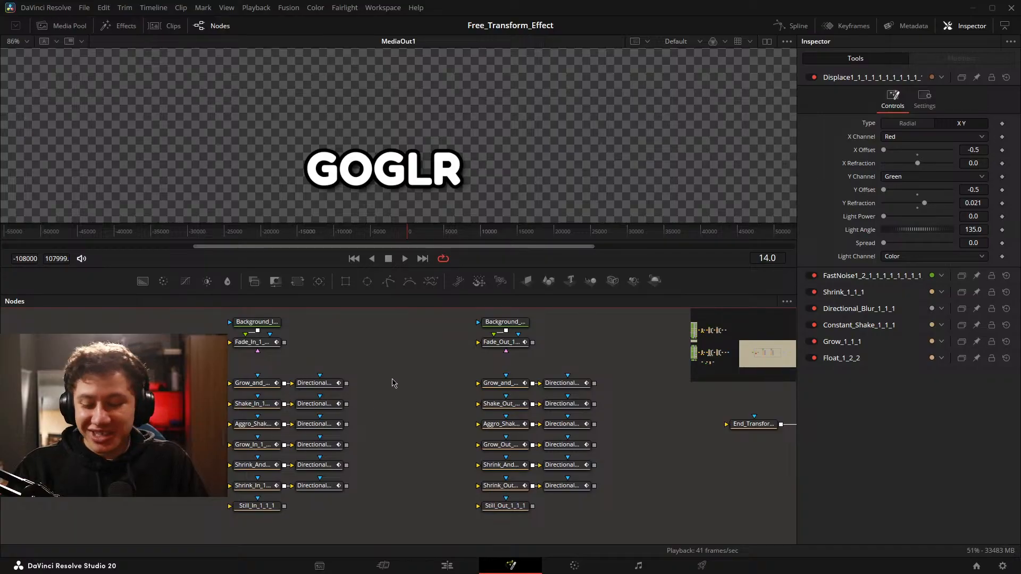
pyautogui.moveTo(419, 373); pyautogui.dragTo(385, 363)
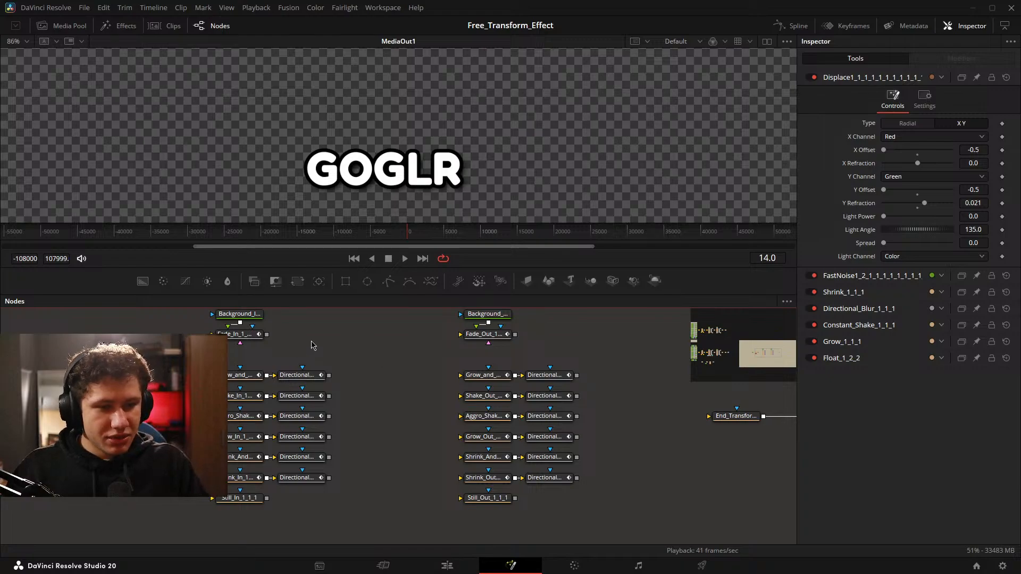
pyautogui.moveTo(457, 414); pyautogui.dragTo(765, 418)
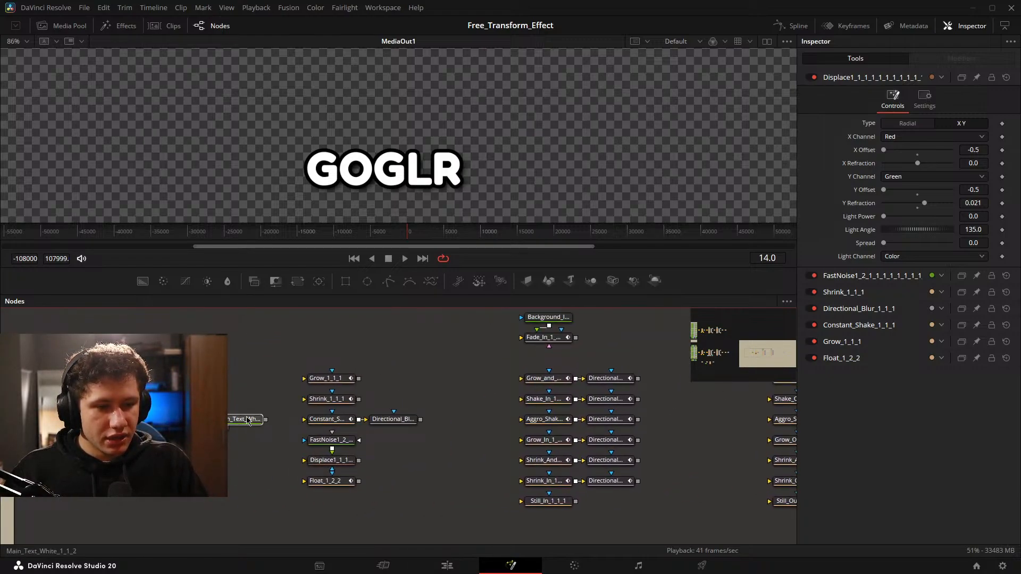
# Move the Main_Text_White node beside the In animation nodes and shift the Grow-to-Float node group farther away from them.
pyautogui.moveTo(247, 420); pyautogui.dragTo(433, 359)
pyautogui.moveTo(229, 363); pyautogui.dragTo(404, 503)
pyautogui.moveTo(255, 343); pyautogui.dragTo(417, 529)
pyautogui.moveTo(387, 423); pyautogui.dragTo(293, 423)
# Display Main_Text_White_1_1_2 in the viewer and chain it through the Fade_In and Fade_Out nodes into End_Transform.
pyautogui.moveTo(422, 420); pyautogui.dragTo(195, 444)
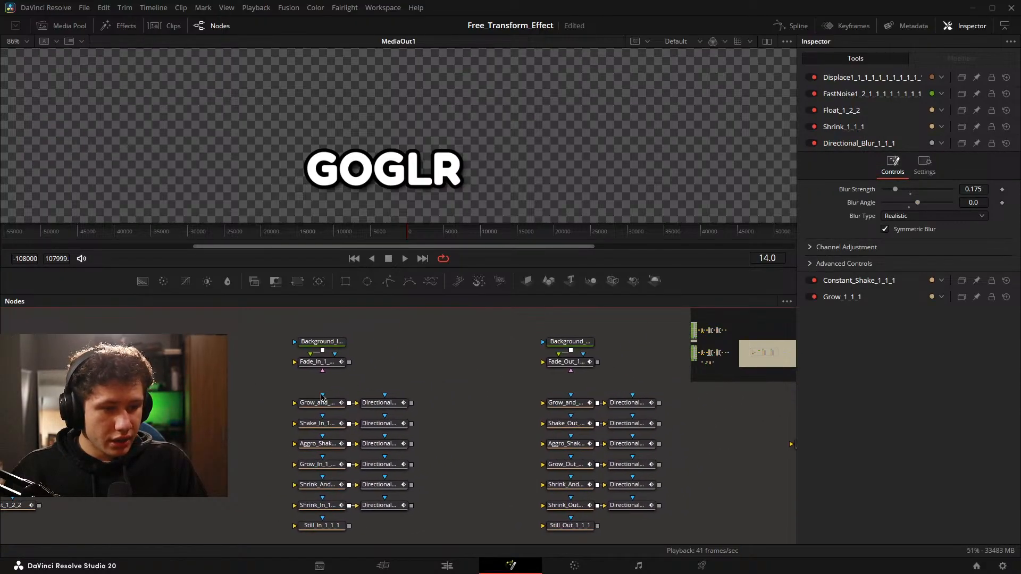
pyautogui.moveTo(399, 384); pyautogui.dragTo(360, 366)
pyautogui.moveTo(547, 364); pyautogui.dragTo(483, 329)
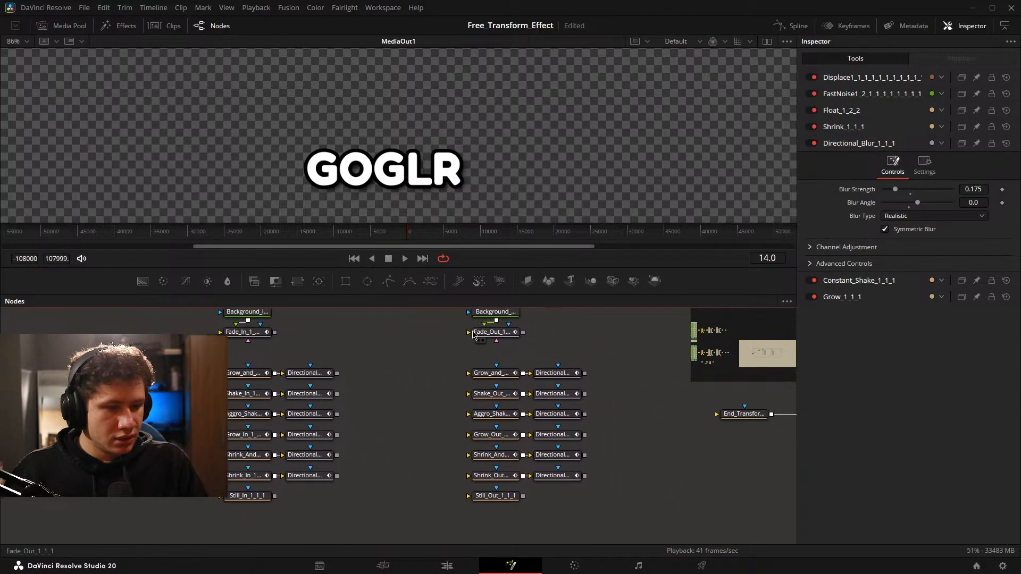
pyautogui.moveTo(262, 359); pyautogui.dragTo(379, 375)
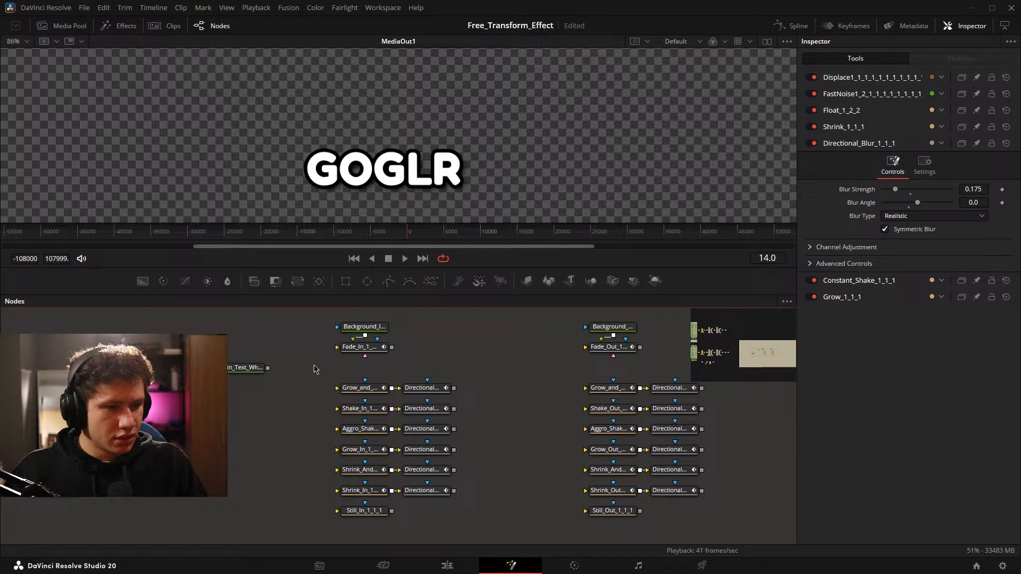
pyautogui.moveTo(252, 372); pyautogui.dragTo(322, 221)
pyautogui.click(247, 368)
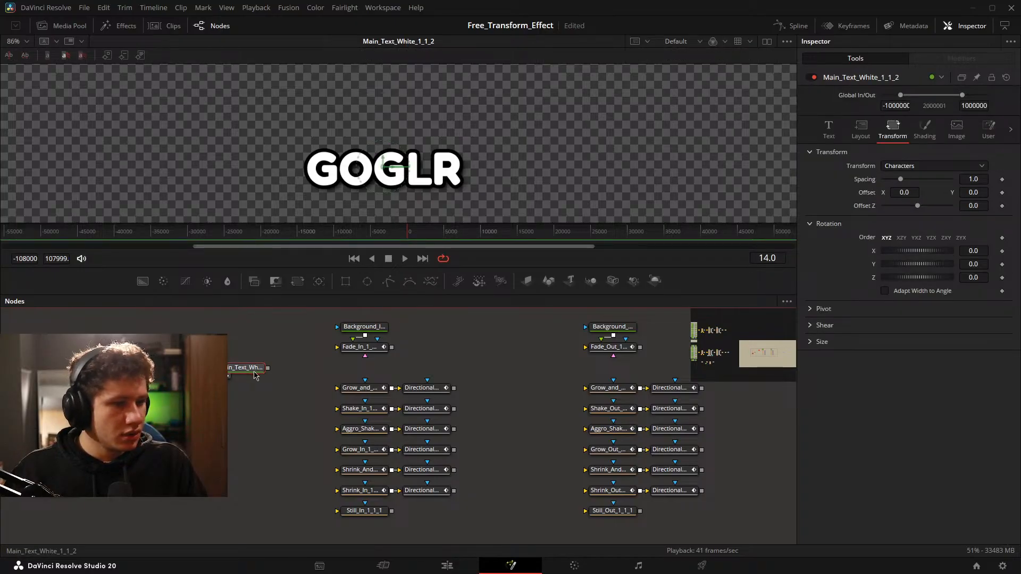
pyautogui.click(355, 352)
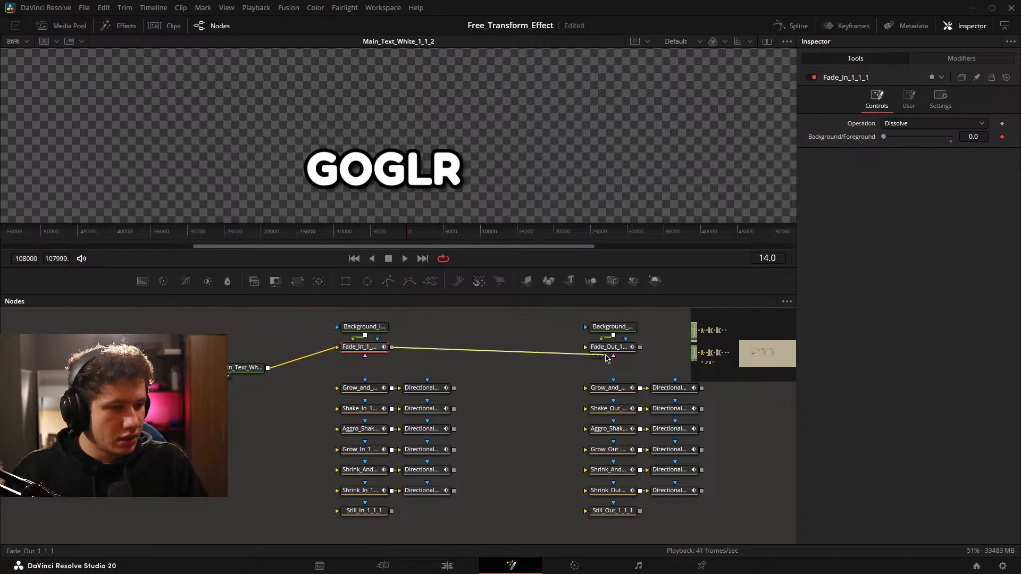
pyautogui.moveTo(606, 355); pyautogui.dragTo(595, 447)
pyautogui.moveTo(615, 399); pyautogui.dragTo(564, 465)
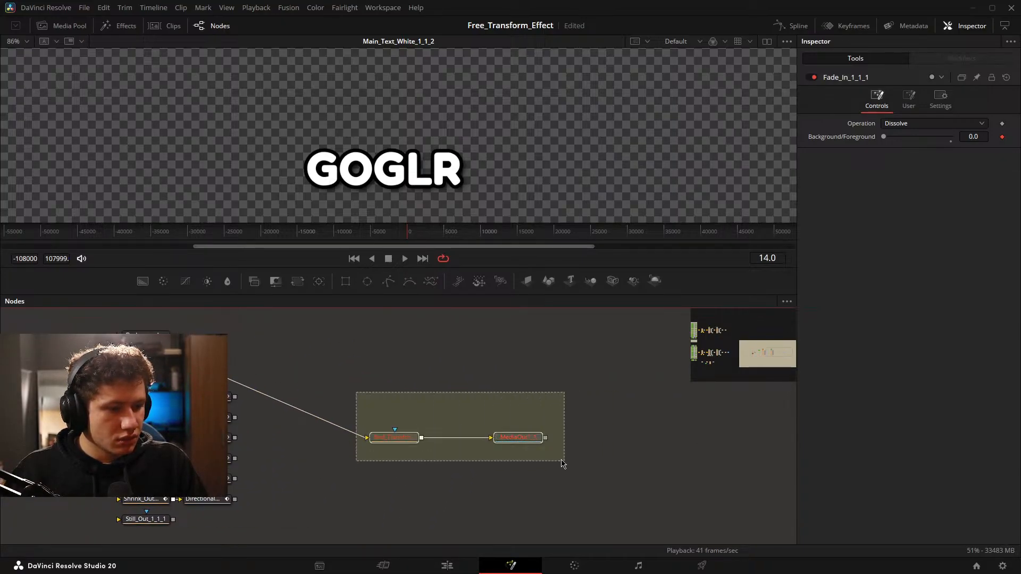
pyautogui.moveTo(518, 437); pyautogui.dragTo(519, 358)
pyautogui.moveTo(392, 412); pyautogui.dragTo(450, 404)
pyautogui.moveTo(476, 352); pyautogui.dragTo(482, 442)
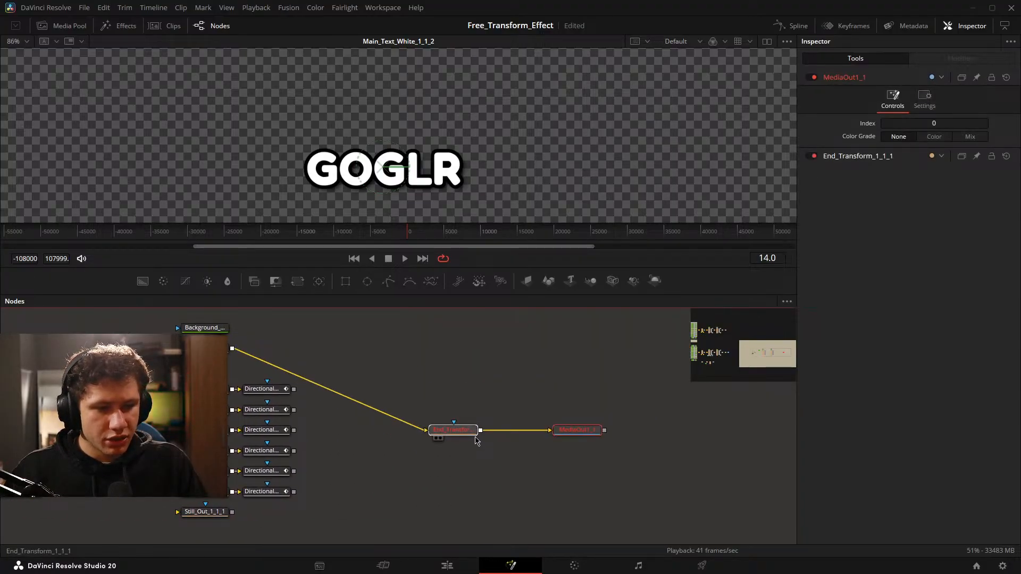
# Insert a pipe router between Fade_Out and End_Transform, aligning it with End_Transform and MediaOut and widening the spacing between them.
pyautogui.keyDown('alt'); pyautogui.click(361, 405); pyautogui.keyUp('alt')
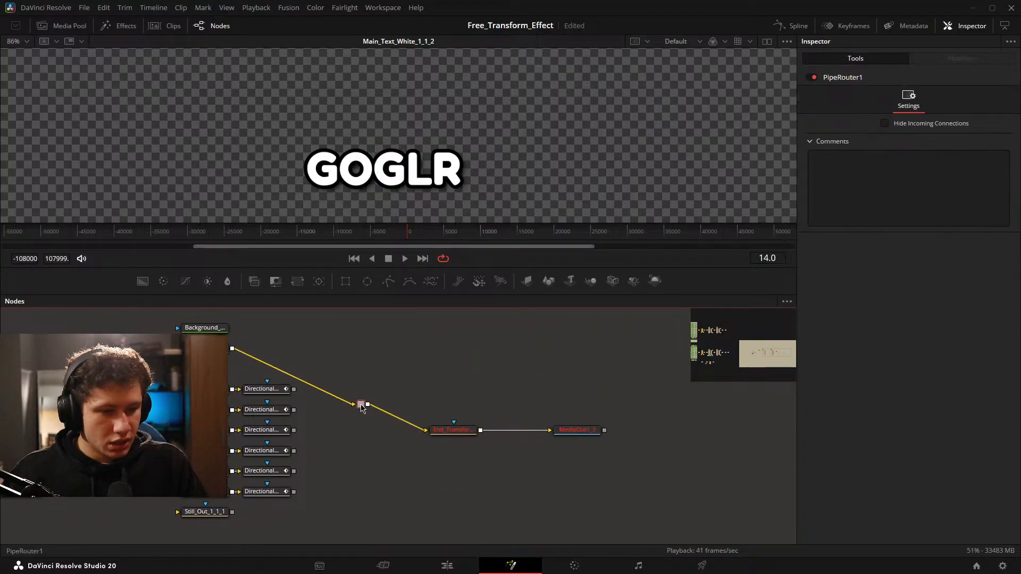
pyautogui.moveTo(361, 408); pyautogui.dragTo(365, 453)
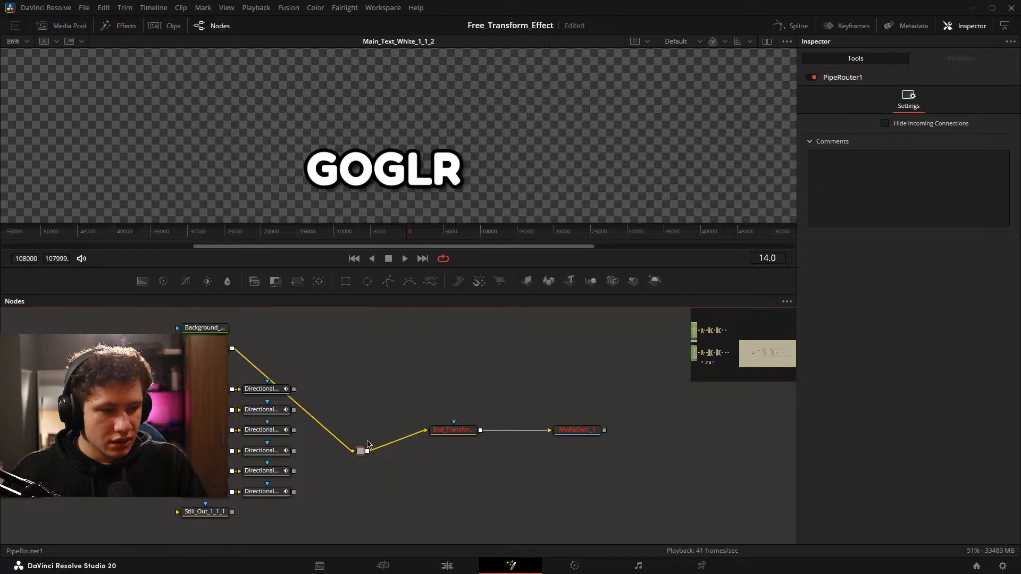
pyautogui.hscroll(2, 633, 372)
pyautogui.keyDown('ctrl'); pyautogui.click(514, 428); pyautogui.keyUp('ctrl')
pyautogui.moveTo(514, 428); pyautogui.dragTo(542, 428)
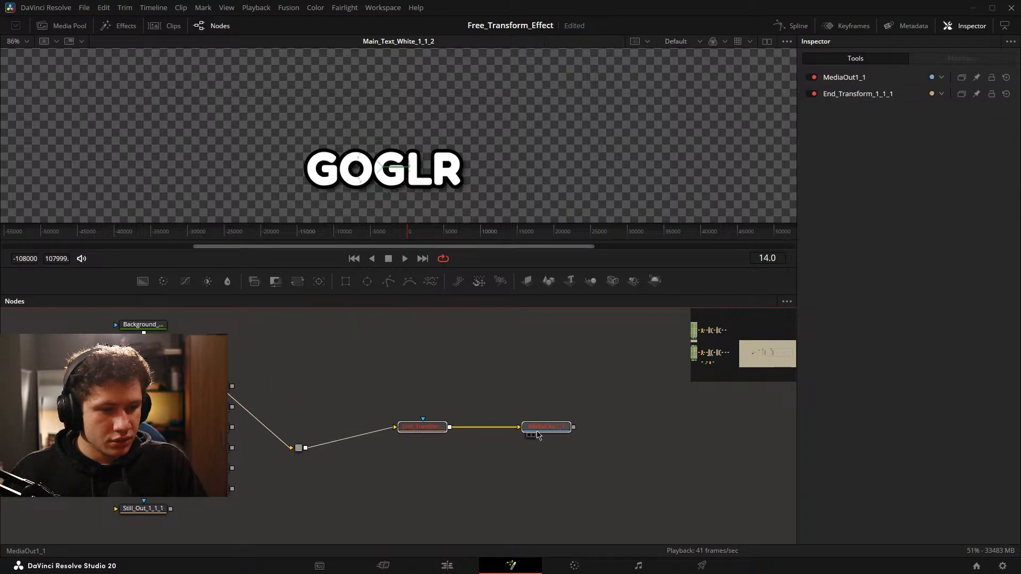
pyautogui.moveTo(307, 455); pyautogui.dragTo(308, 434)
# Select the Main_Text_White node and follow its fade chain through to End_Transform and MediaOut.
pyautogui.moveTo(349, 383); pyautogui.dragTo(584, 383)
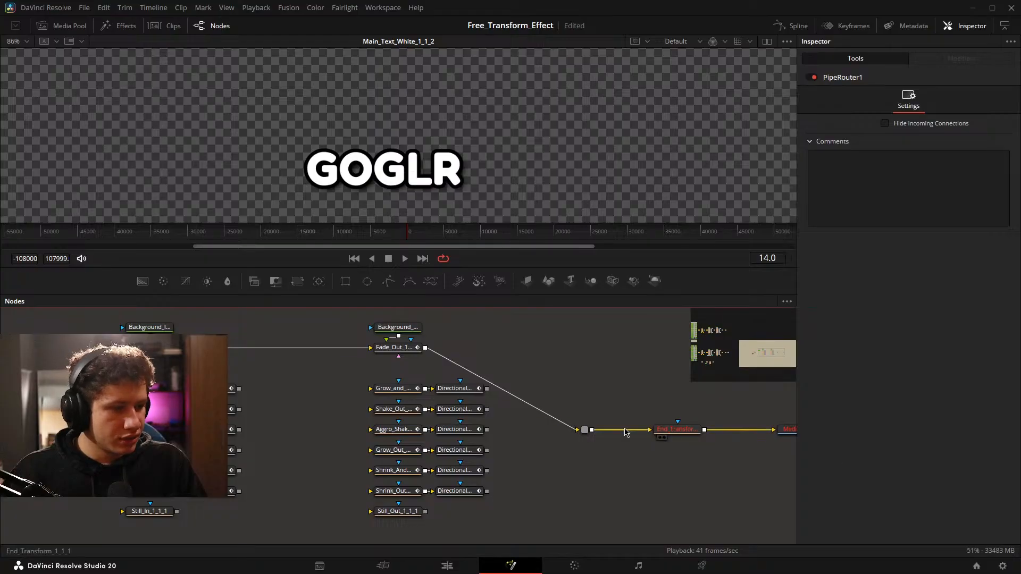
pyautogui.moveTo(299, 392); pyautogui.dragTo(257, 445)
pyautogui.click(261, 446)
pyautogui.moveTo(500, 429); pyautogui.dragTo(233, 428)
pyautogui.moveTo(736, 414); pyautogui.dragTo(563, 445)
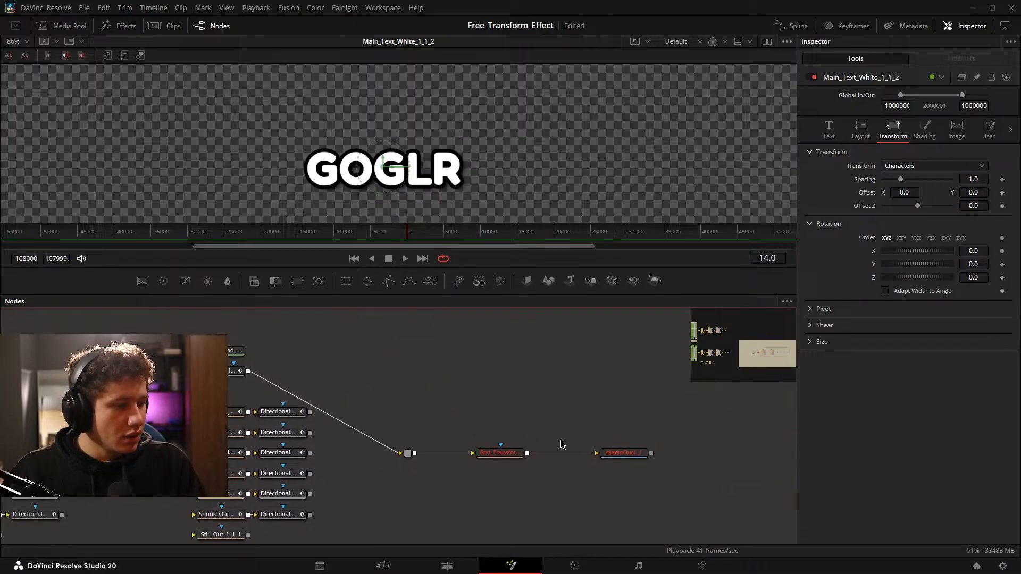
# Save the project with the rewired fade chain.
pyautogui.moveTo(408, 368); pyautogui.dragTo(458, 371)
pyautogui.hotkey('ctrl', 's')
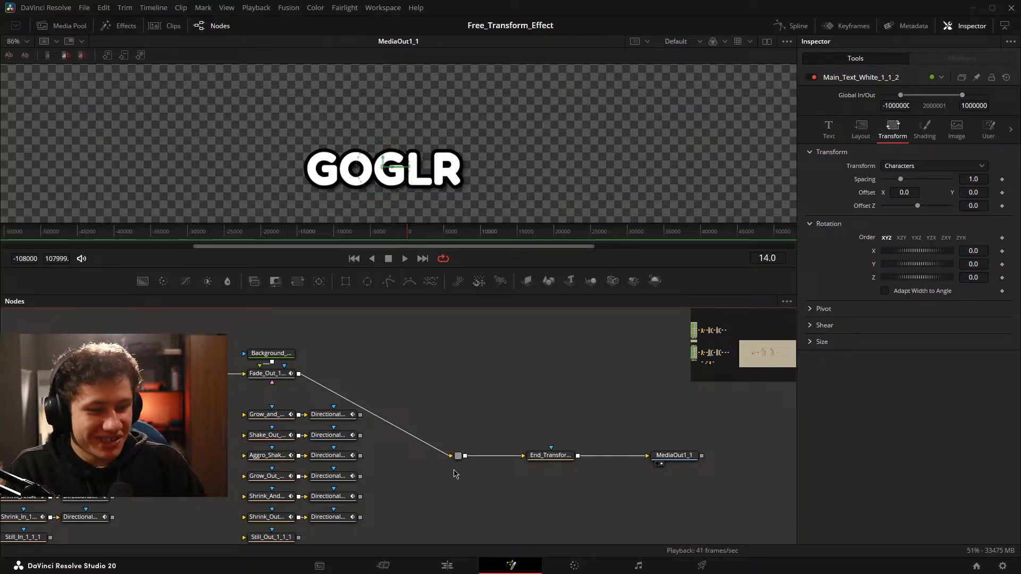
# Select the whole white text fade chain and its unused animation nodes, and move them higher within their underlay.
pyautogui.moveTo(438, 405); pyautogui.dragTo(519, 392)
pyautogui.moveTo(433, 353); pyautogui.dragTo(551, 367)
pyautogui.moveTo(423, 355); pyautogui.dragTo(349, 329)
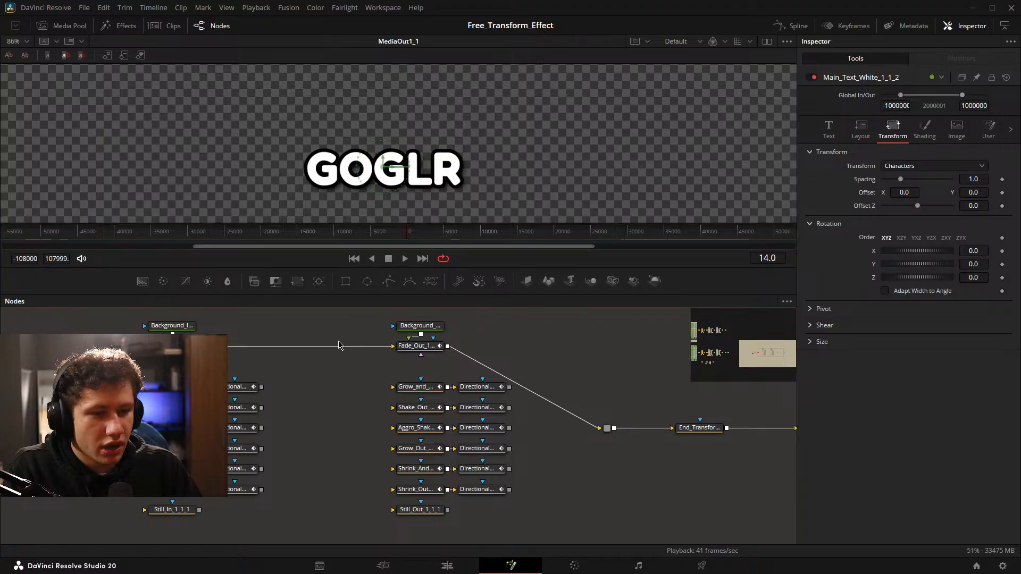
pyautogui.moveTo(339, 345); pyautogui.dragTo(786, 372)
pyautogui.scroll(-5, 365, 340)
pyautogui.moveTo(416, 410); pyautogui.dragTo(334, 429)
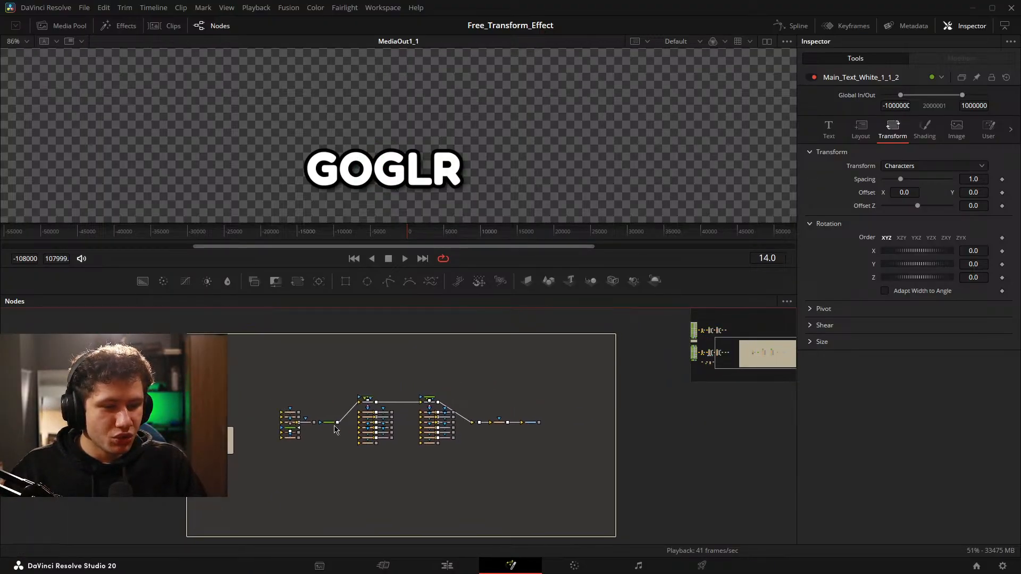
pyautogui.moveTo(268, 360); pyautogui.dragTo(558, 472)
pyautogui.moveTo(531, 426); pyautogui.dragTo(538, 380)
# Copy the complete colour and animation switch network and paste it inside the underlay beneath the white text fade chain.
pyautogui.click(371, 436)
pyautogui.moveTo(371, 437); pyautogui.dragTo(789, 393)
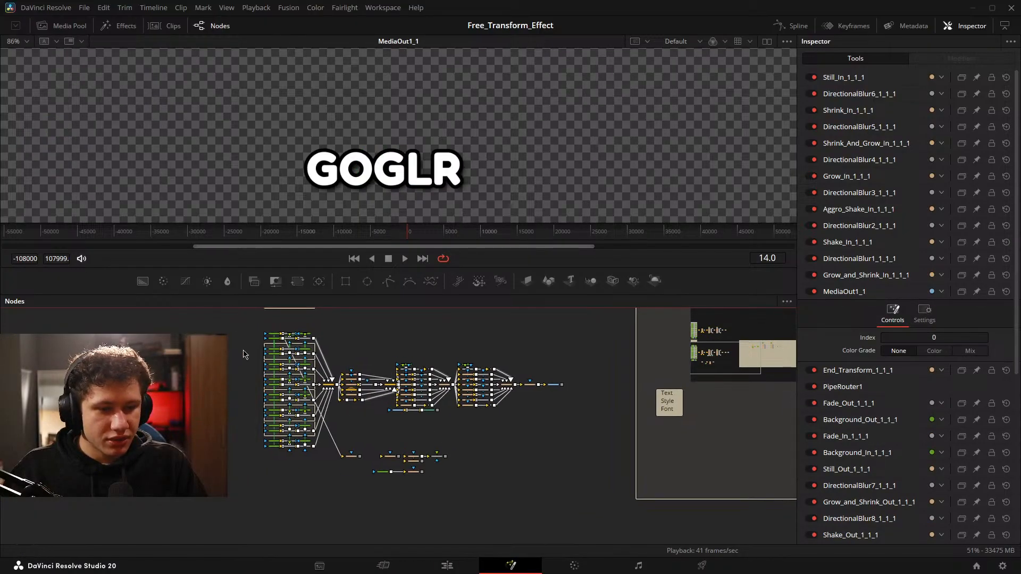
pyautogui.moveTo(244, 318); pyautogui.dragTo(605, 454)
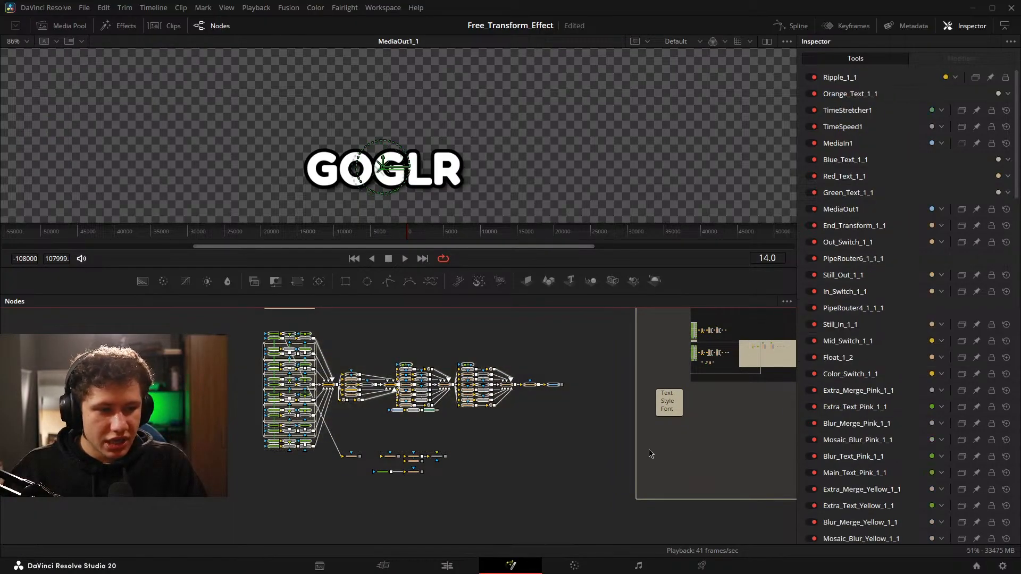
pyautogui.moveTo(784, 434); pyautogui.dragTo(262, 456)
pyautogui.moveTo(276, 351); pyautogui.dragTo(324, 402)
pyautogui.moveTo(407, 382); pyautogui.dragTo(410, 363)
pyautogui.moveTo(349, 459); pyautogui.dragTo(477, 392)
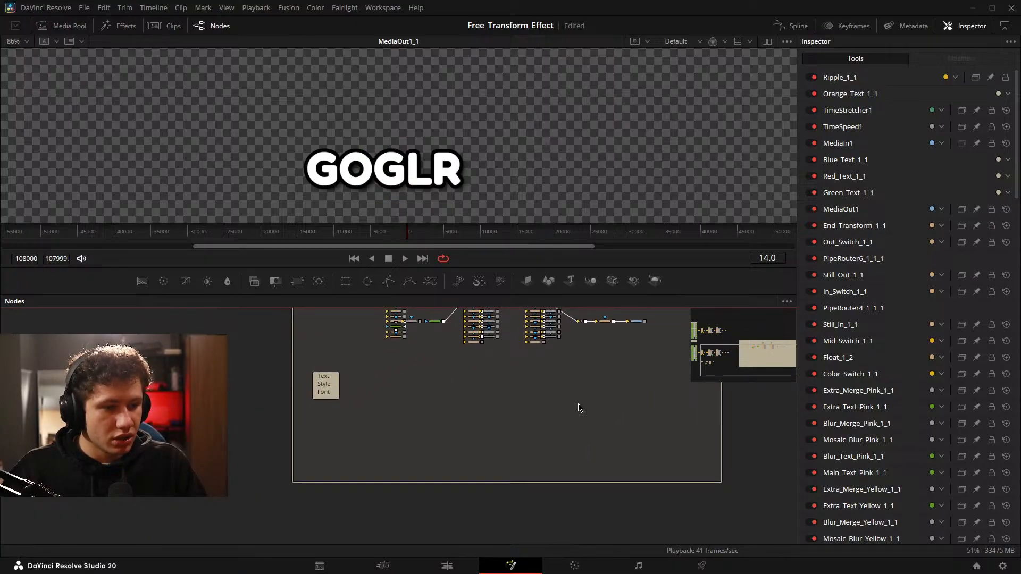
pyautogui.hotkey('ctrl', 'v')
pyautogui.moveTo(521, 430); pyautogui.dragTo(519, 388)
# Delete the copied MediaOut node and the copied MediaIn, TimeSpeed and TimeStretcher nodes from the pasted network.
pyautogui.moveTo(551, 419); pyautogui.dragTo(516, 374)
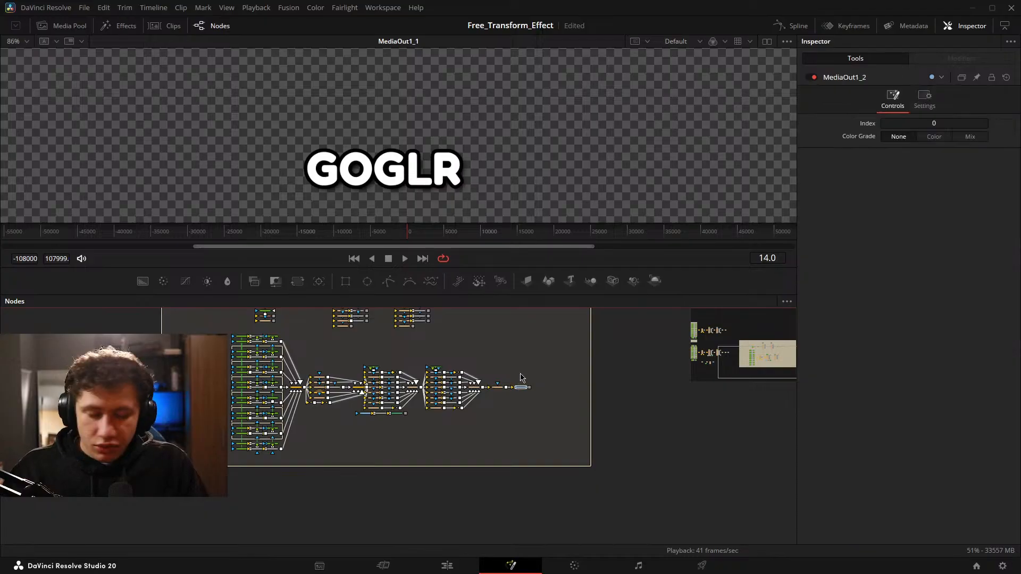
pyautogui.press('Delete')
pyautogui.moveTo(449, 355); pyautogui.dragTo(491, 380)
pyautogui.scroll(8, 400, 391)
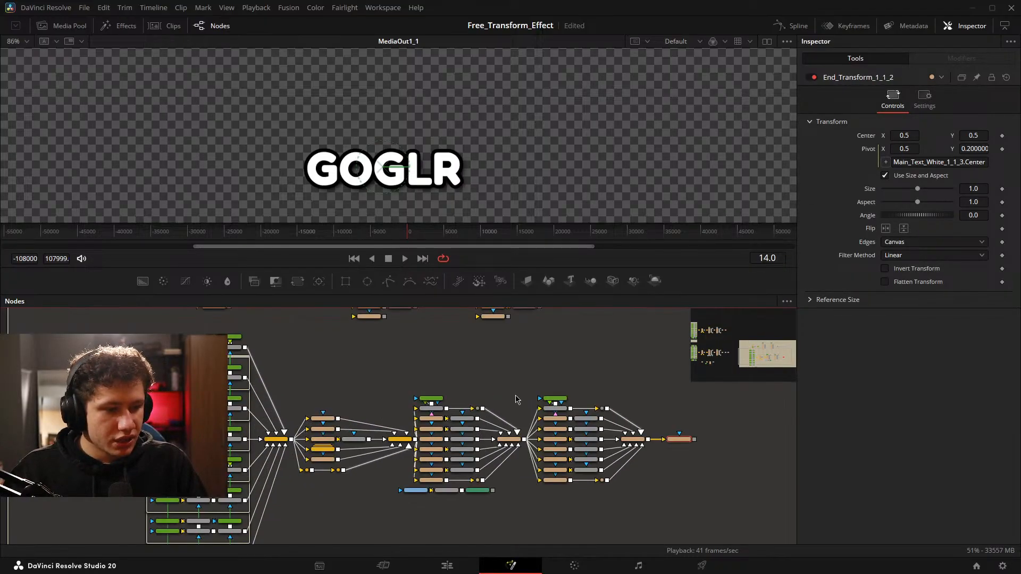
pyautogui.moveTo(371, 388); pyautogui.dragTo(532, 365)
pyautogui.moveTo(464, 513); pyautogui.dragTo(486, 457)
pyautogui.press('Delete')
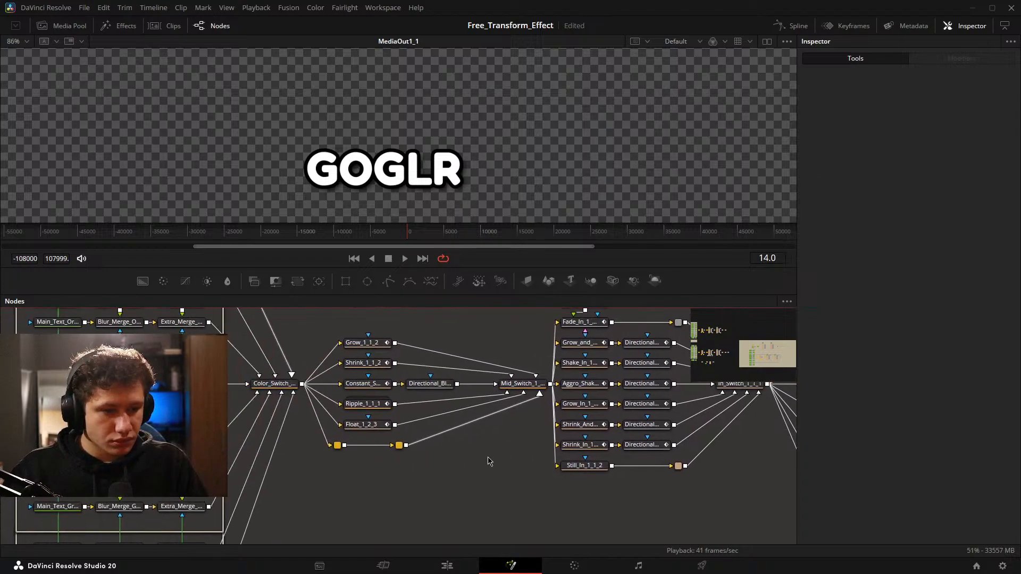
# Add a Transform node between the pasted Color_Switch node and the Mid animation nodes.
pyautogui.moveTo(359, 451); pyautogui.dragTo(575, 489)
pyautogui.scroll(-3, 461, 430)
pyautogui.scroll(-4, 456, 414)
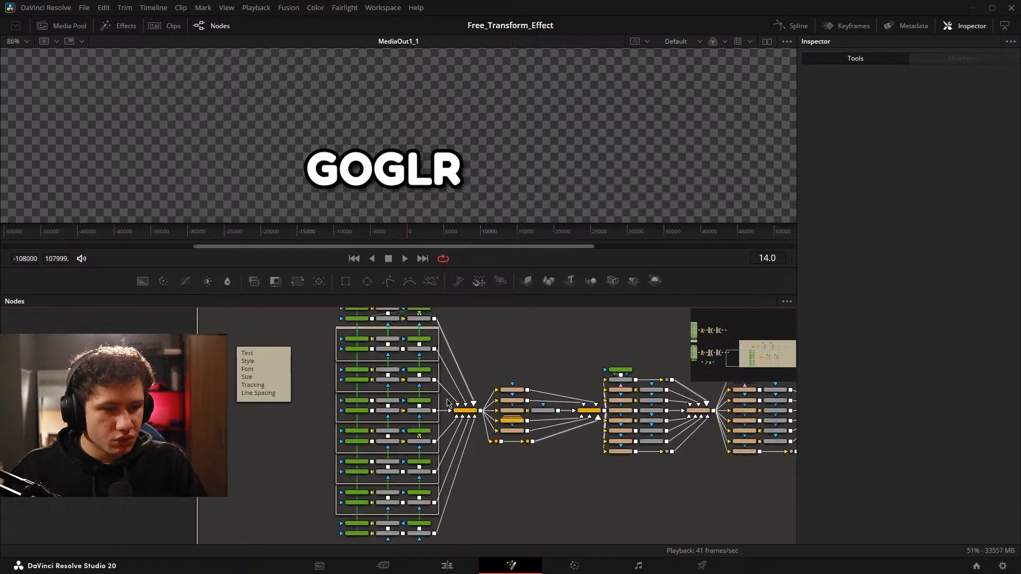
pyautogui.moveTo(293, 341); pyautogui.dragTo(400, 522)
pyautogui.scroll(2, 395, 469)
pyautogui.scroll(4, 395, 469)
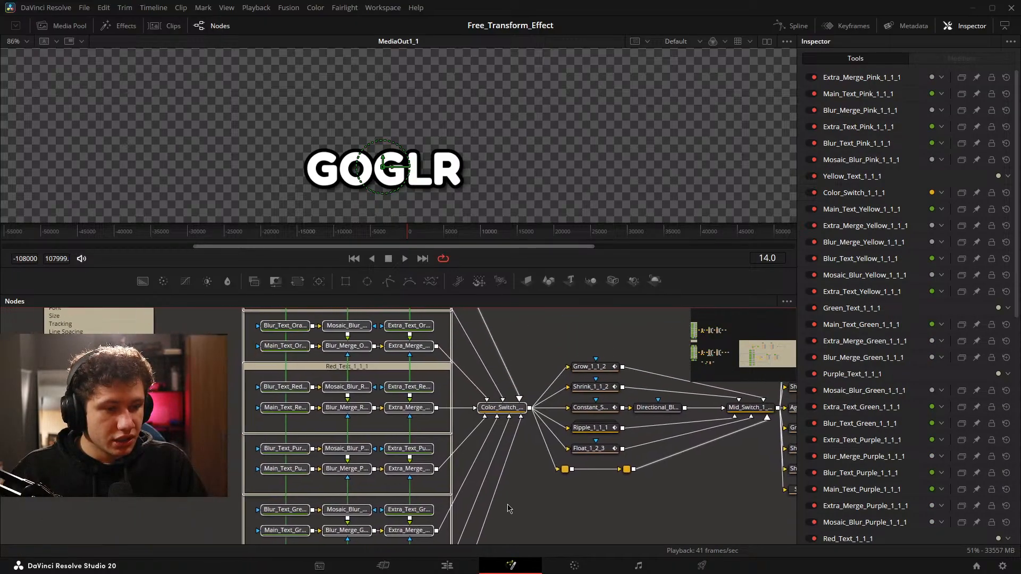
pyautogui.moveTo(477, 412); pyautogui.dragTo(411, 420)
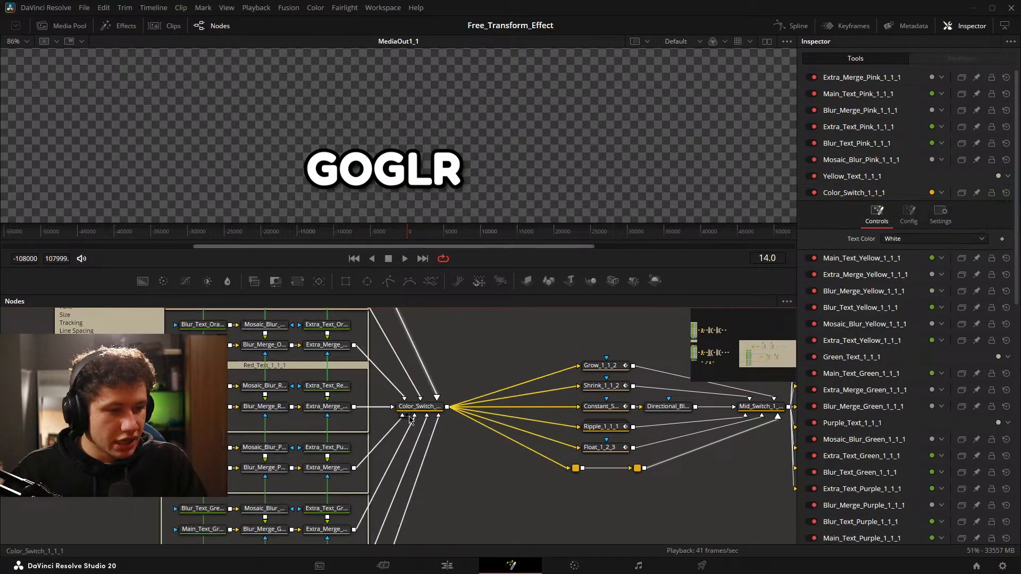
pyautogui.click(421, 413)
pyautogui.hotkey('shift', 'space')
pyautogui.write('notetrans')
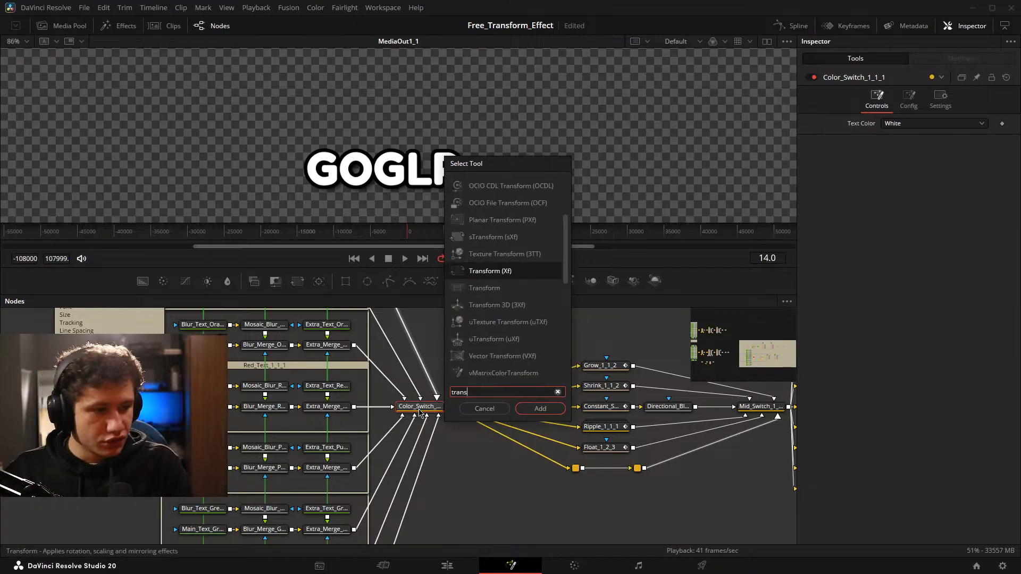
pyautogui.press('Return')
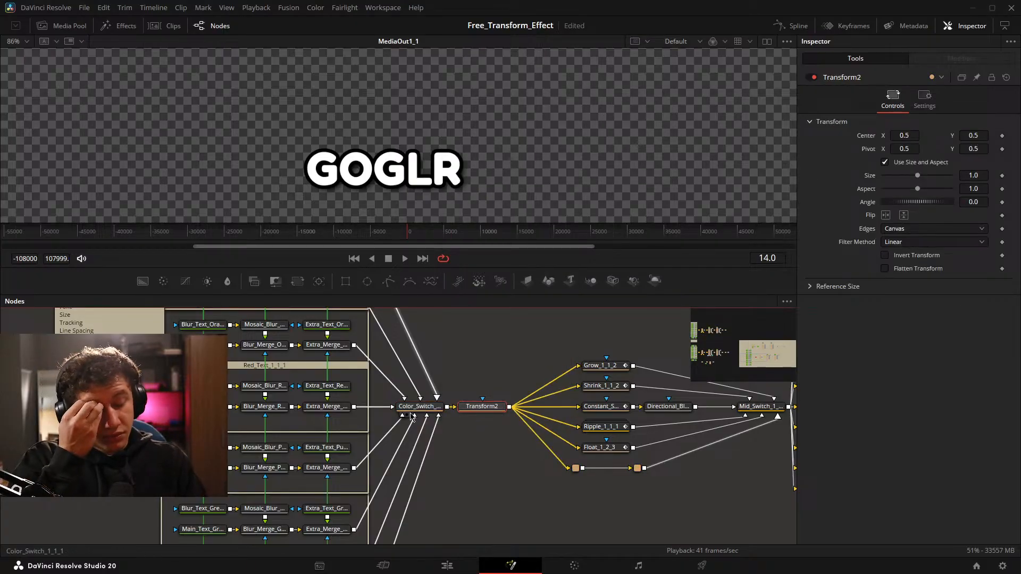
# Delete all pasted coloured text, blur and merge nodes together with the pasted Color_Switch node.
pyautogui.scroll(-3, 433, 444)
pyautogui.moveTo(397, 390)
pyautogui.mouseDown()
pyautogui.moveTo(405, 399)
pyautogui.moveTo(413, 380)
pyautogui.moveTo(401, 372)
pyautogui.mouseUp()
pyautogui.scroll(-2, 410, 384)
pyautogui.moveTo(332, 325); pyautogui.dragTo(414, 506)
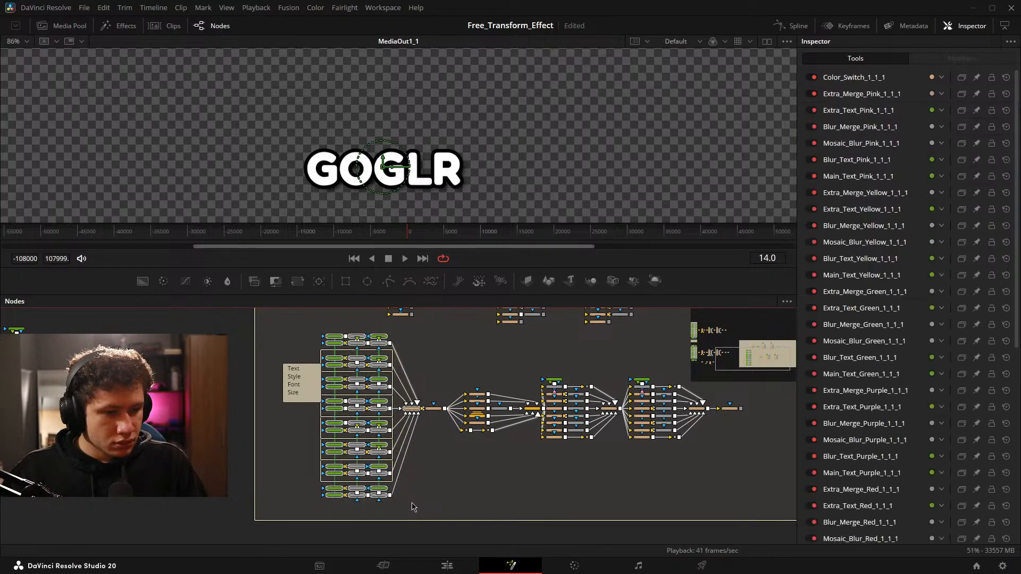
pyautogui.press('Delete')
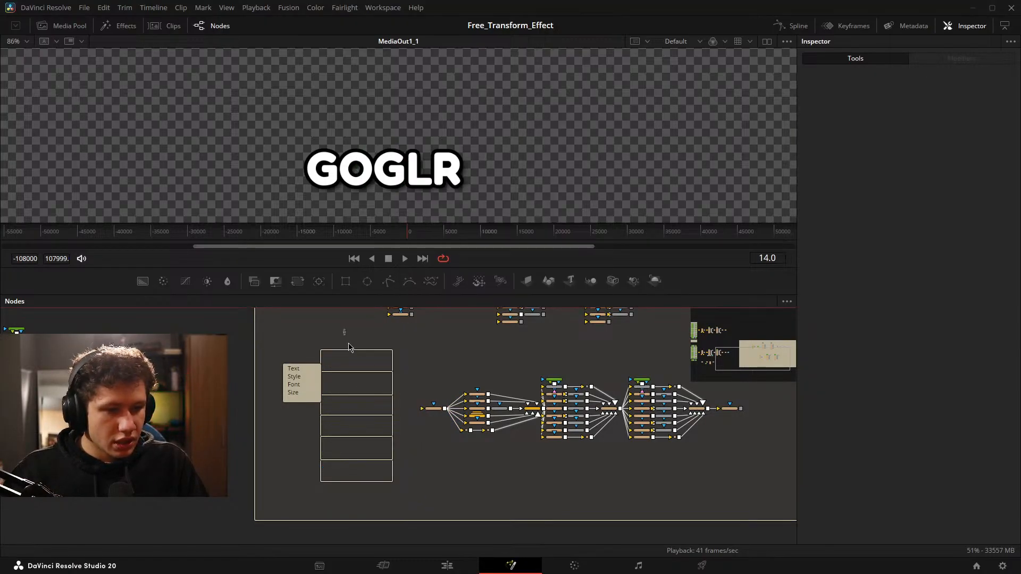
# Delete the six empty colour text underlays left beside the Transform node.
pyautogui.scroll(5, 390, 472)
pyautogui.click(361, 403)
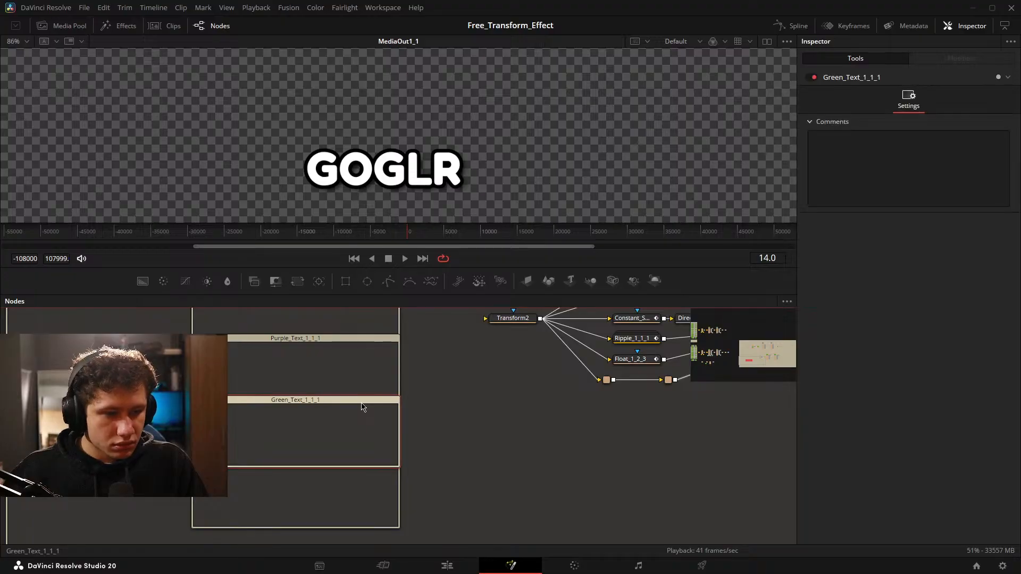
pyautogui.press('Delete')
pyautogui.click(321, 463)
pyautogui.press('Delete')
pyautogui.click(312, 336)
pyautogui.press('Delete')
pyautogui.moveTo(333, 353); pyautogui.dragTo(333, 551)
pyautogui.click(300, 472)
pyautogui.press('Delete')
pyautogui.click(296, 416)
pyautogui.press('Delete')
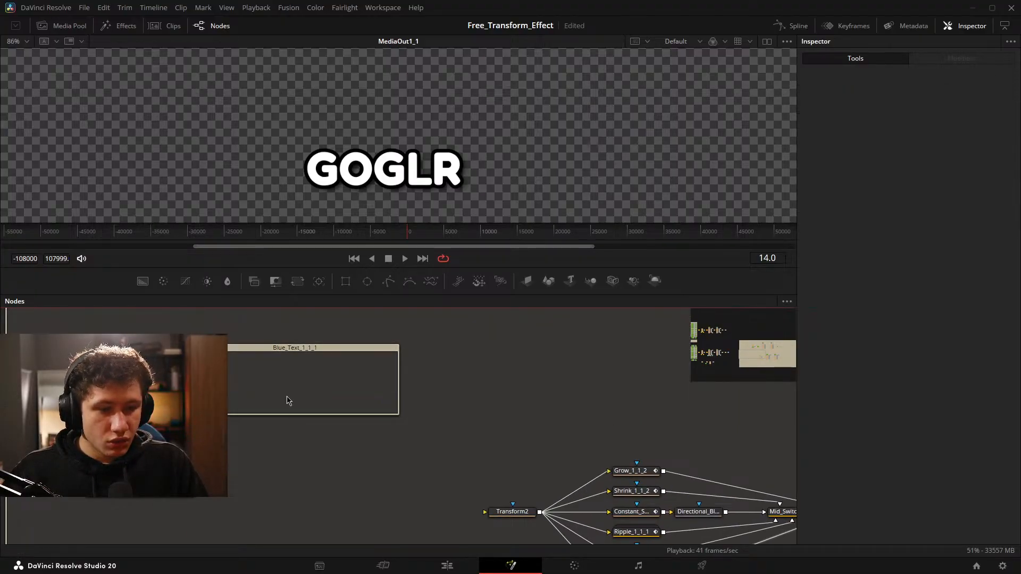
pyautogui.click(294, 348)
pyautogui.press('Delete')
# Examine the trimmed copy from Transform2 through the Mid, In and Out switches, and return to the original network.
pyautogui.moveTo(477, 407); pyautogui.dragTo(375, 363)
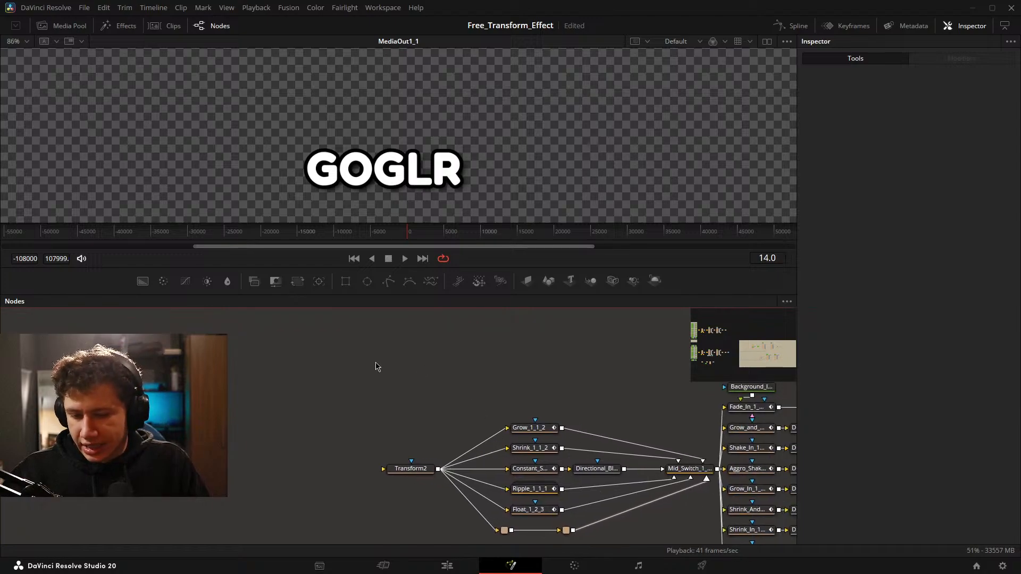
pyautogui.hscroll(3, 391, 393)
pyautogui.moveTo(448, 407); pyautogui.dragTo(181, 348)
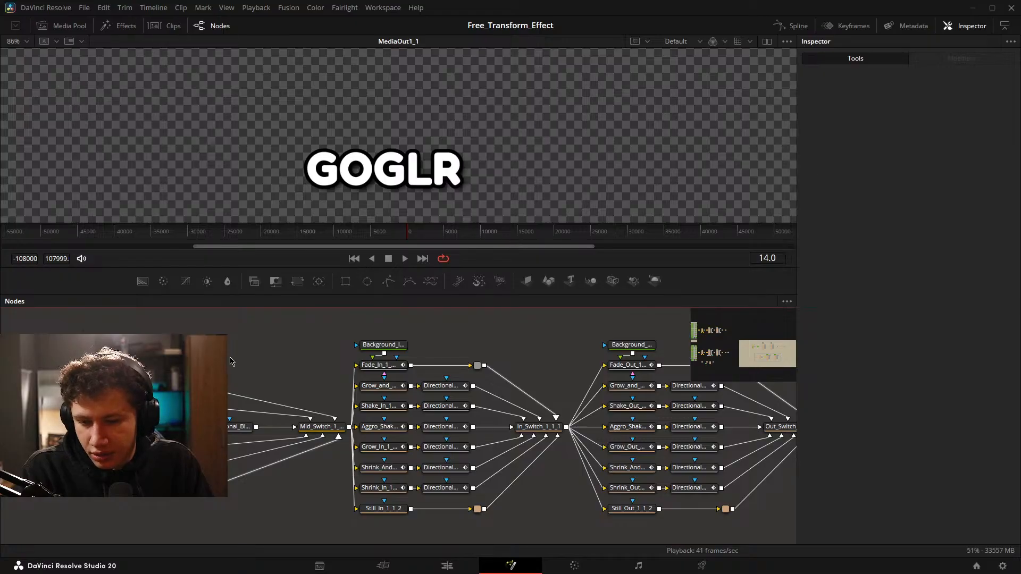
pyautogui.moveTo(113, 350); pyautogui.dragTo(679, 320)
pyautogui.moveTo(418, 373); pyautogui.dragTo(272, 409)
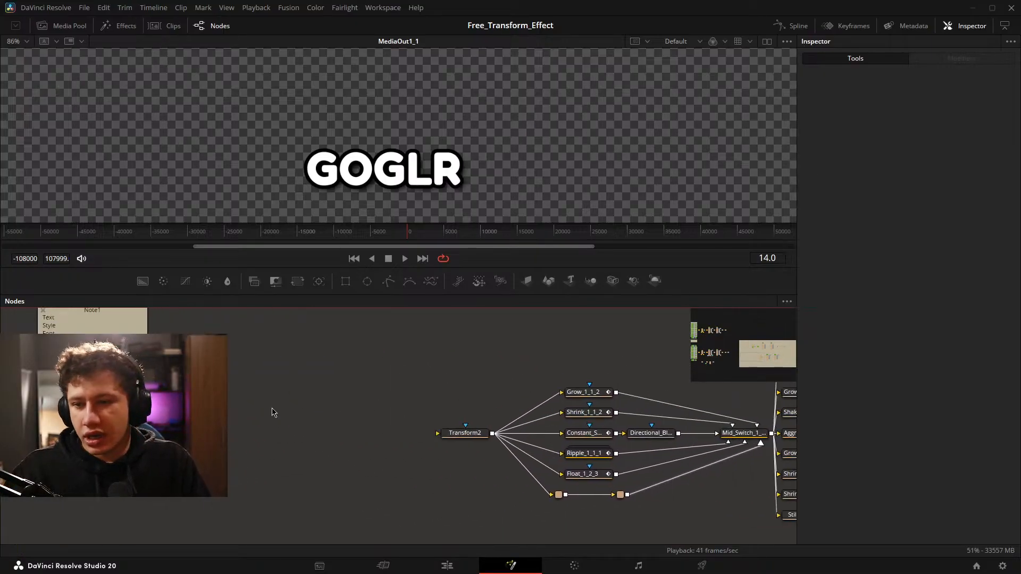
pyautogui.scroll(-4, 365, 385)
pyautogui.moveTo(474, 378); pyautogui.dragTo(883, 367)
pyautogui.moveTo(230, 365); pyautogui.dragTo(367, 423)
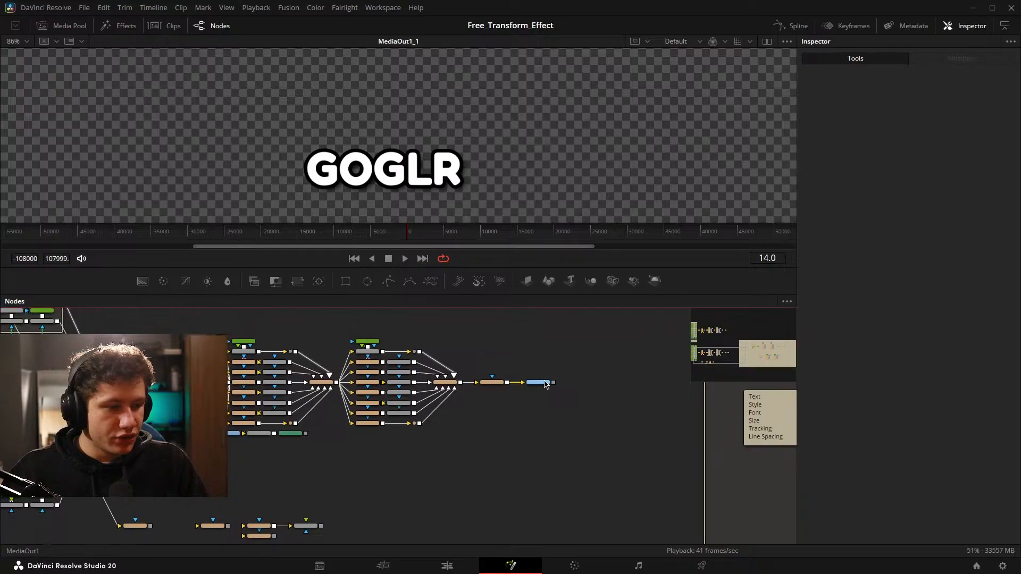
pyautogui.moveTo(550, 400); pyautogui.dragTo(547, 368)
pyautogui.click(545, 387)
pyautogui.scroll(4, 543, 386)
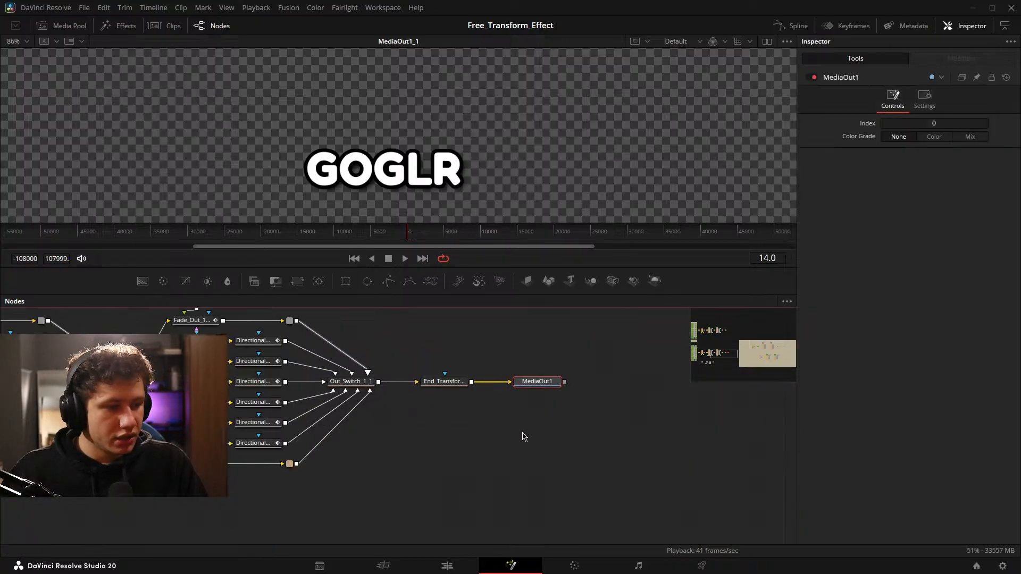
pyautogui.rightClick(453, 425)
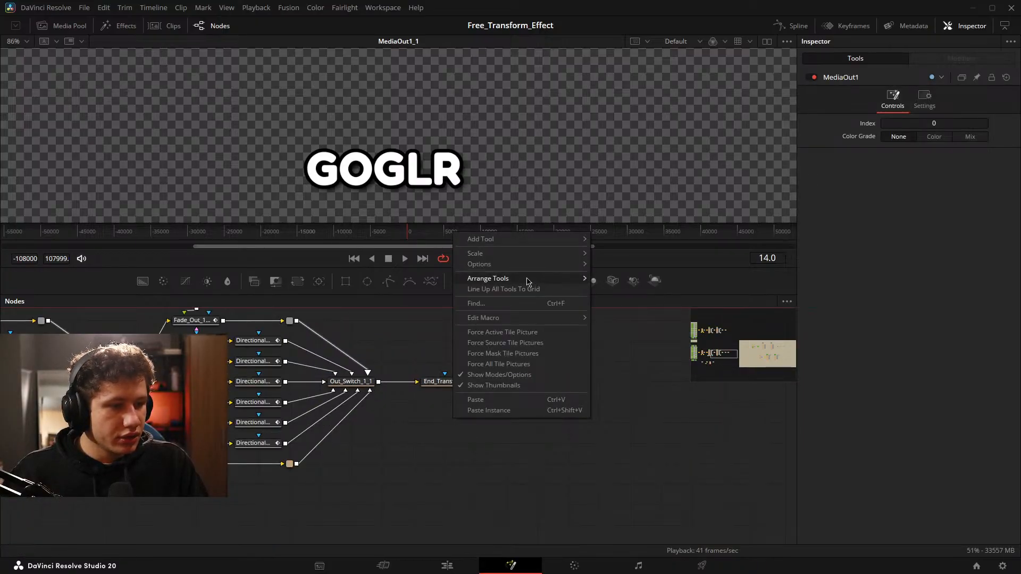
pyautogui.moveTo(533, 282)
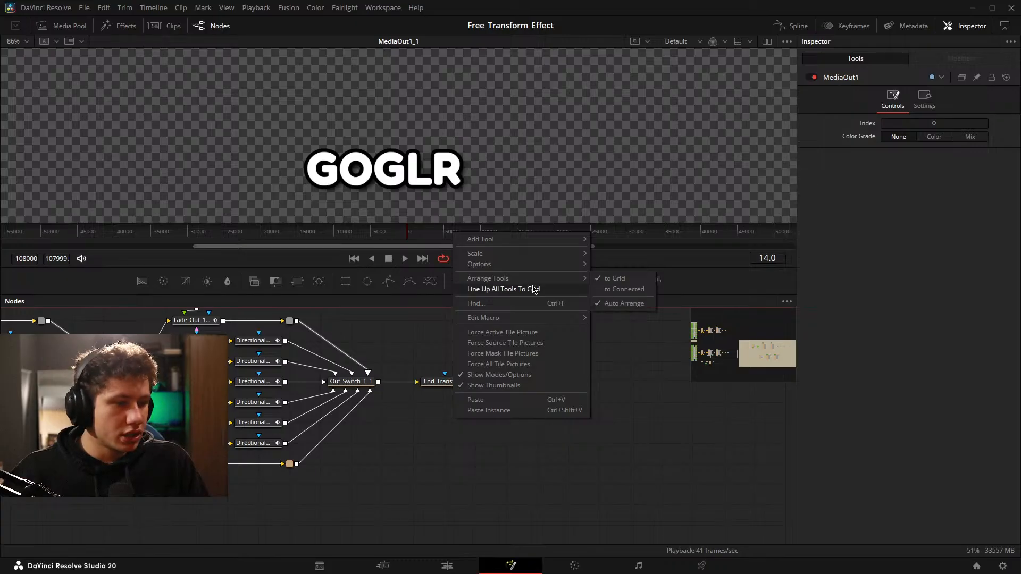
pyautogui.click(391, 544)
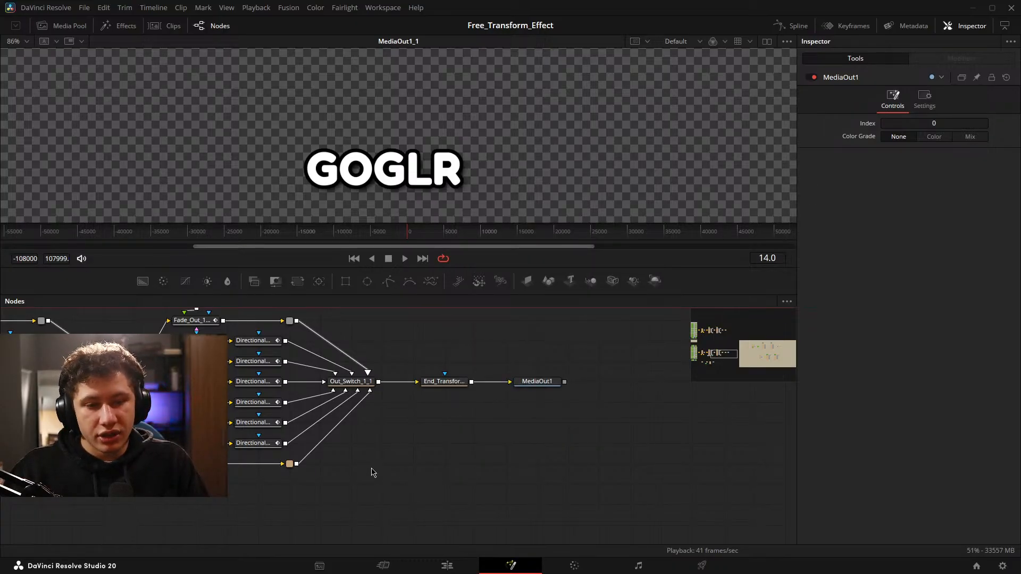
# Line up all tools in the node graph to the grid.
pyautogui.scroll(-4, 373, 473)
pyautogui.moveTo(307, 482); pyautogui.dragTo(415, 411)
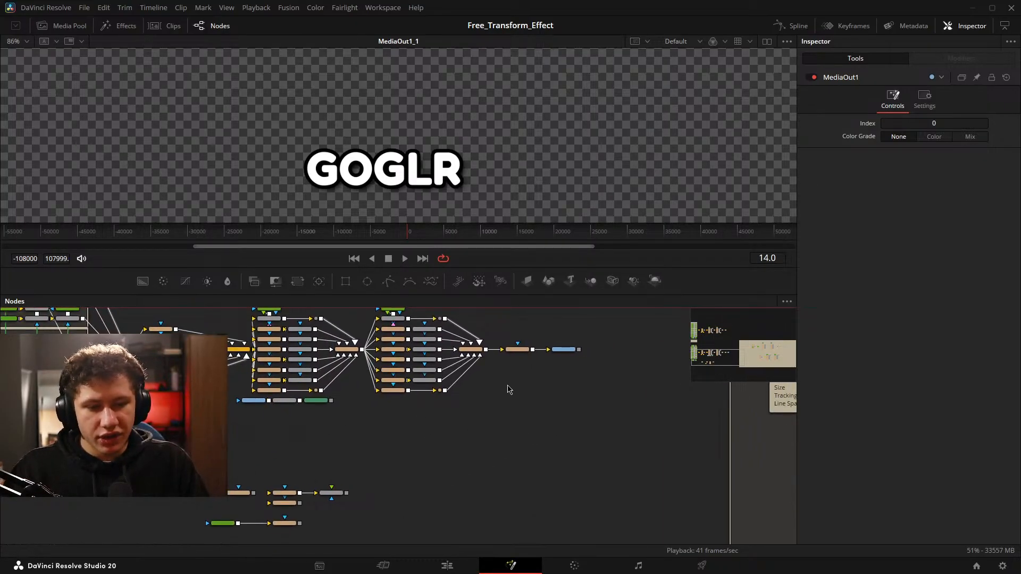
pyautogui.moveTo(546, 368); pyautogui.dragTo(464, 417)
pyautogui.scroll(2, 471, 408)
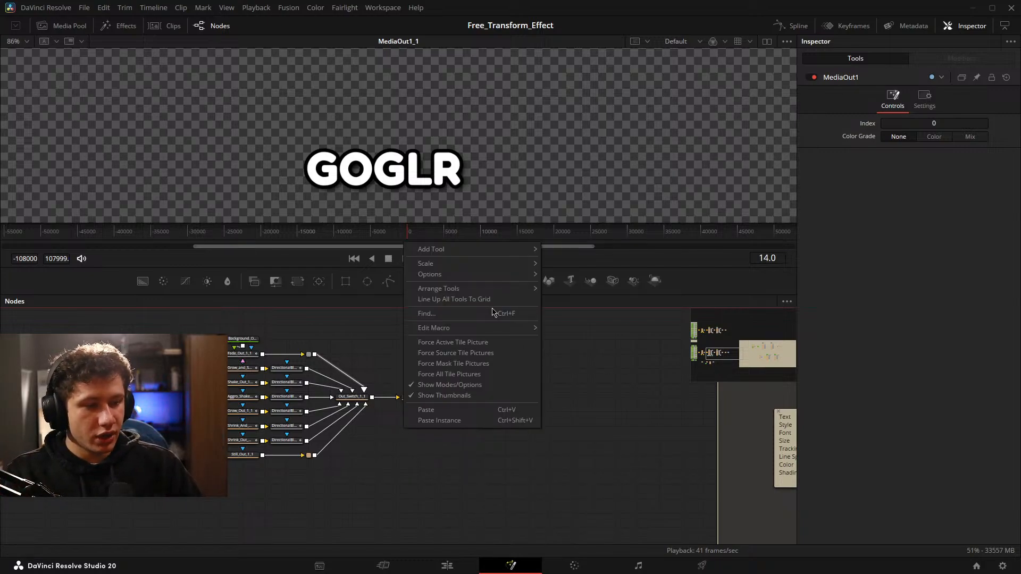
pyautogui.moveTo(502, 294)
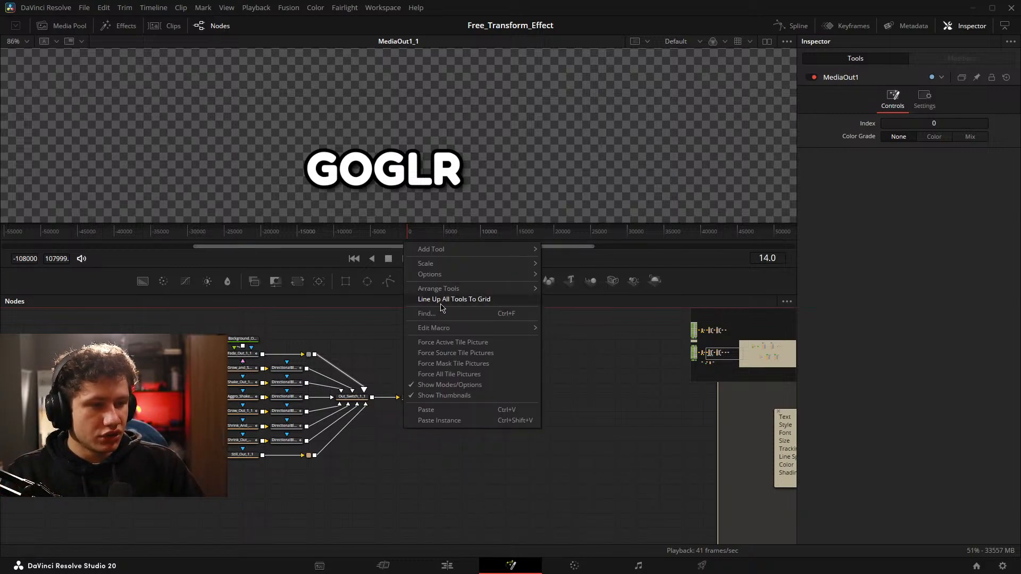
pyautogui.click(480, 299)
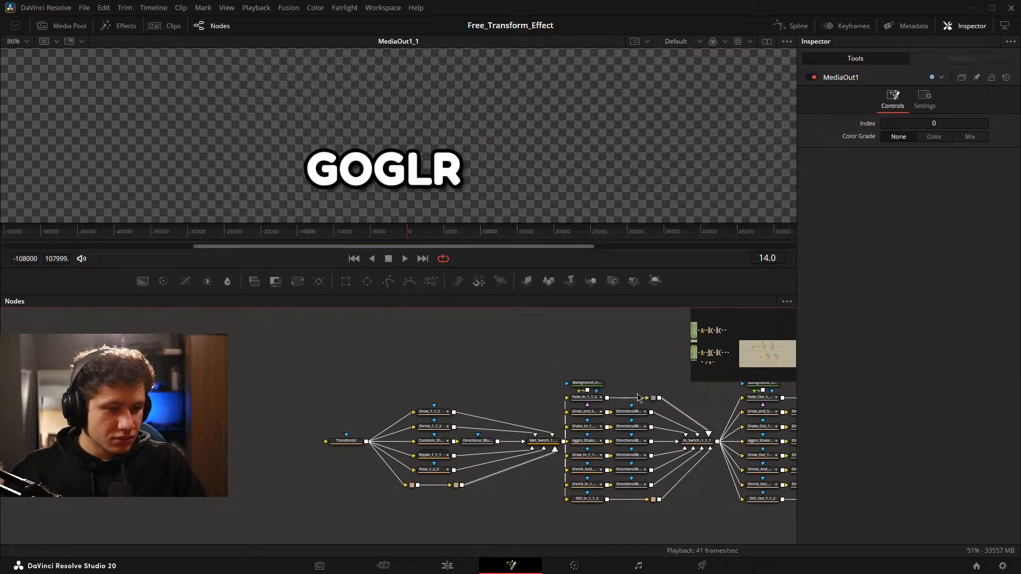
# Examine the aligned copy's Mid, In and Out animation branches and their connections from Transform2 to End_Transform.
pyautogui.moveTo(637, 398); pyautogui.dragTo(413, 350)
pyautogui.moveTo(214, 338)
pyautogui.mouseDown()
pyautogui.moveTo(222, 323)
pyautogui.moveTo(190, 326)
pyautogui.moveTo(451, 326)
pyautogui.moveTo(489, 353)
pyautogui.moveTo(436, 344)
pyautogui.moveTo(528, 338)
pyautogui.moveTo(522, 360)
pyautogui.moveTo(289, 357)
pyautogui.moveTo(228, 346)
pyautogui.mouseUp()
pyautogui.moveTo(603, 348); pyautogui.dragTo(650, 353)
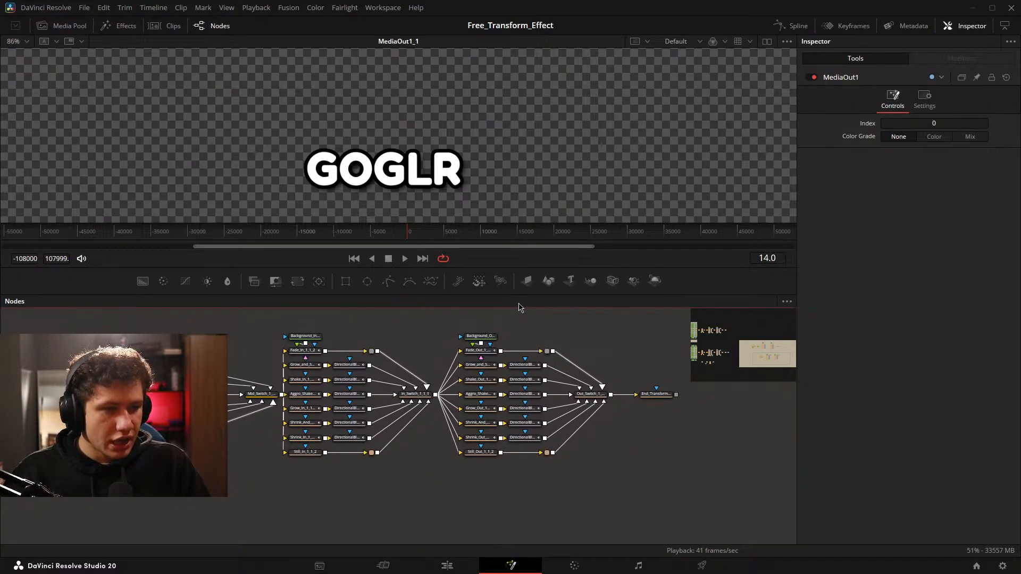
pyautogui.scroll(3, 146, 368)
pyautogui.moveTo(97, 369); pyautogui.dragTo(401, 362)
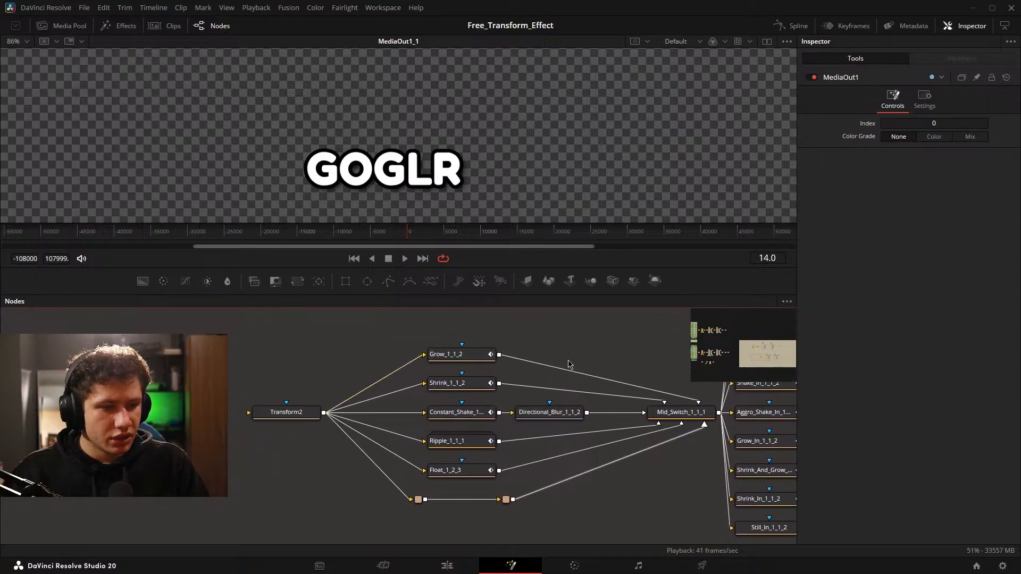
pyautogui.moveTo(618, 353); pyautogui.dragTo(388, 360)
pyautogui.moveTo(572, 378); pyautogui.dragTo(420, 371)
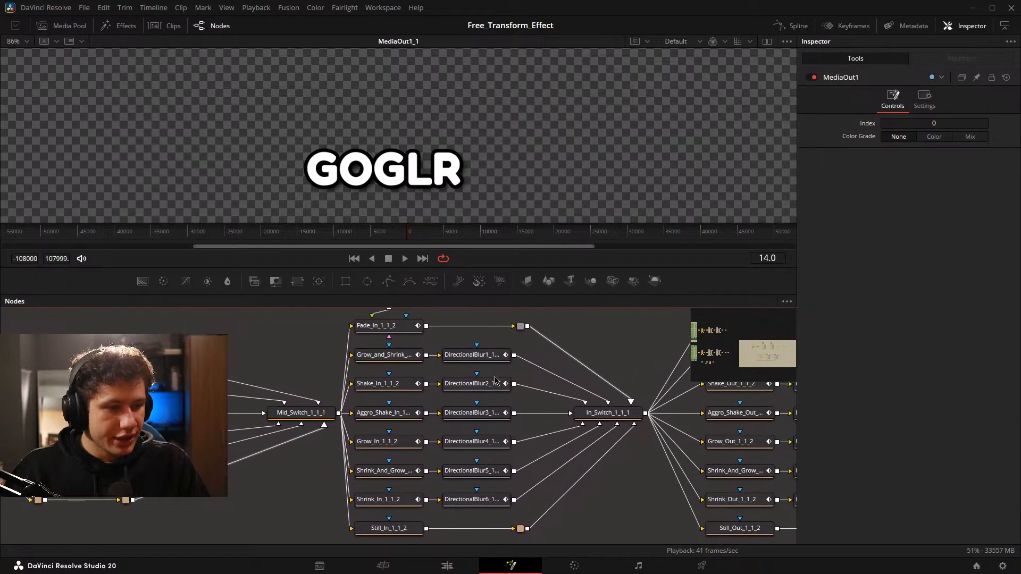
pyautogui.moveTo(605, 376); pyautogui.dragTo(374, 374)
pyautogui.moveTo(538, 383); pyautogui.dragTo(288, 378)
pyautogui.scroll(-4, 325, 371)
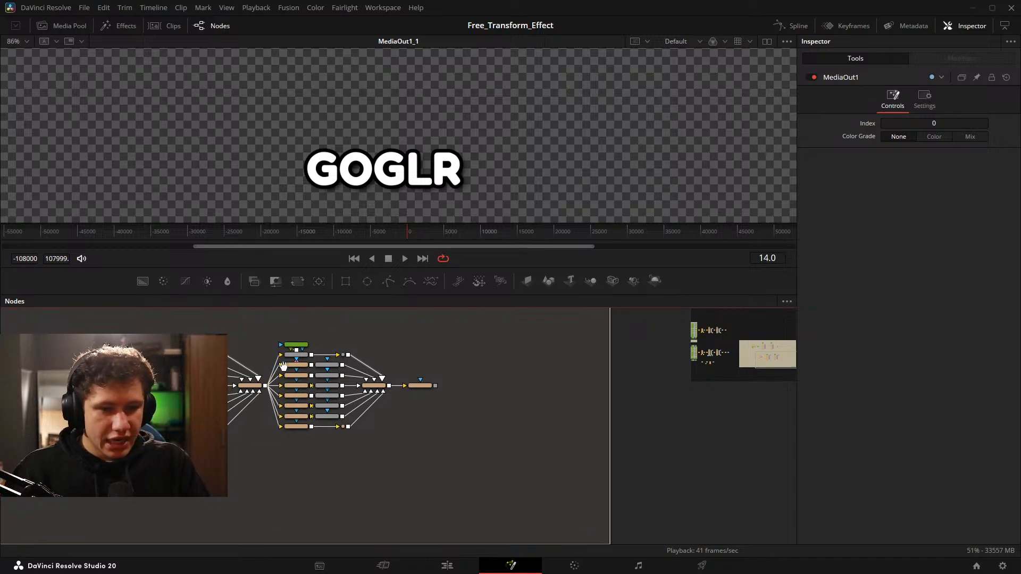
pyautogui.moveTo(252, 361); pyautogui.dragTo(453, 379)
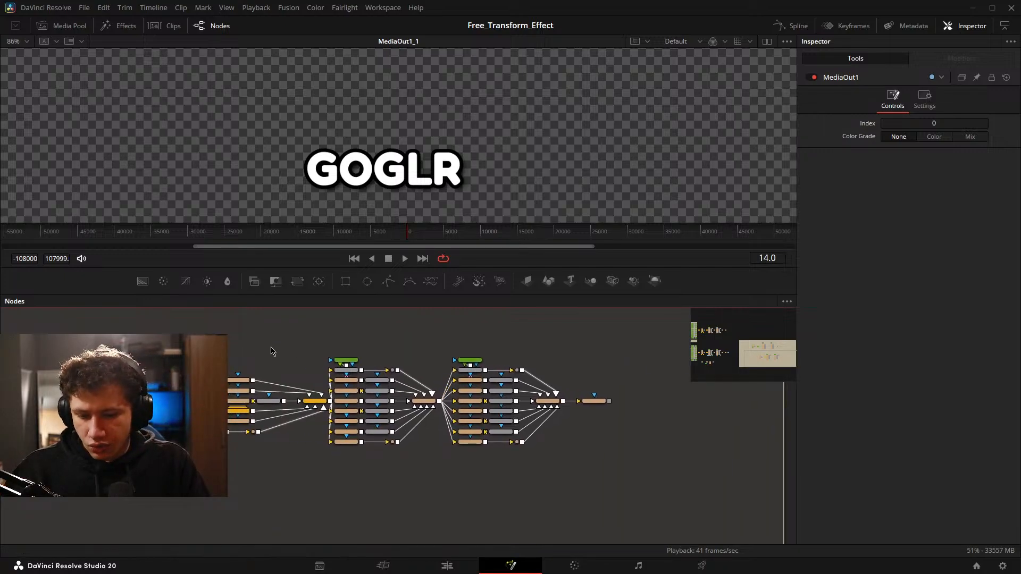
# Compare the trimmed Transform-driven copy with the original caption network in the node graph.
pyautogui.moveTo(142, 365); pyautogui.dragTo(590, 365)
pyautogui.scroll(-3, 204, 398)
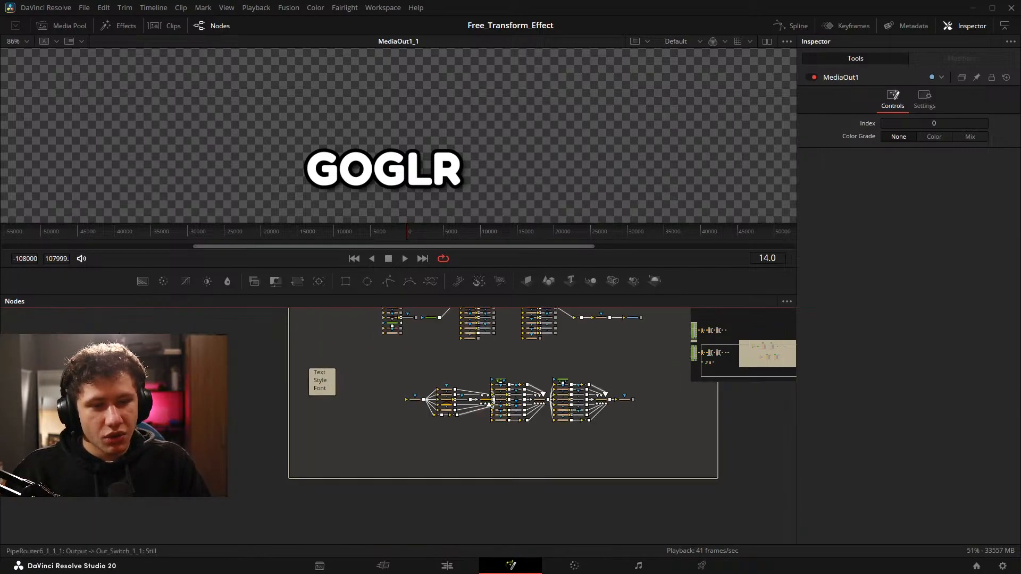
pyautogui.moveTo(122, 388); pyautogui.dragTo(422, 437)
pyautogui.scroll(3, 337, 441)
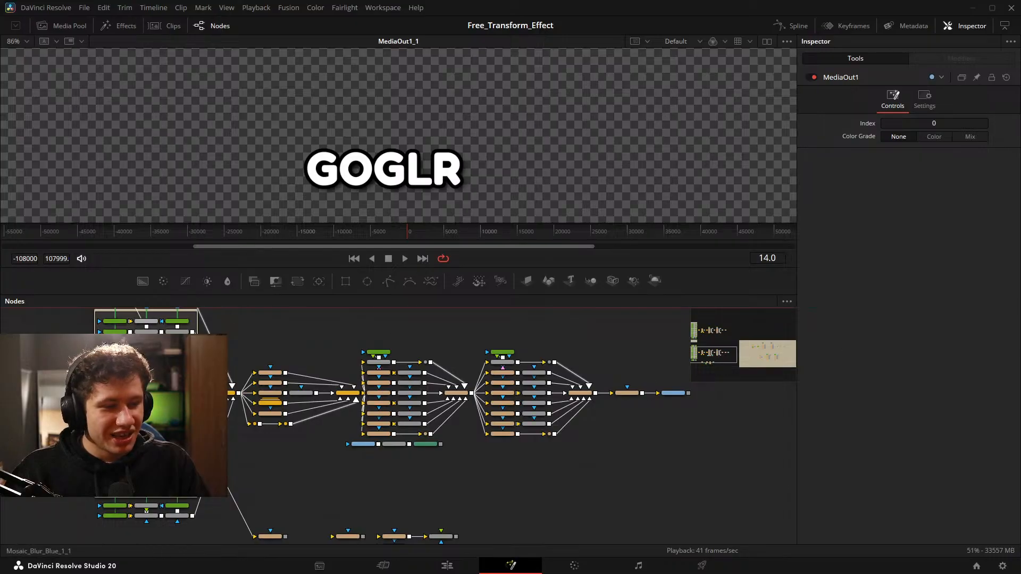
pyautogui.moveTo(744, 422); pyautogui.dragTo(376, 436)
pyautogui.moveTo(662, 422); pyautogui.dragTo(328, 386)
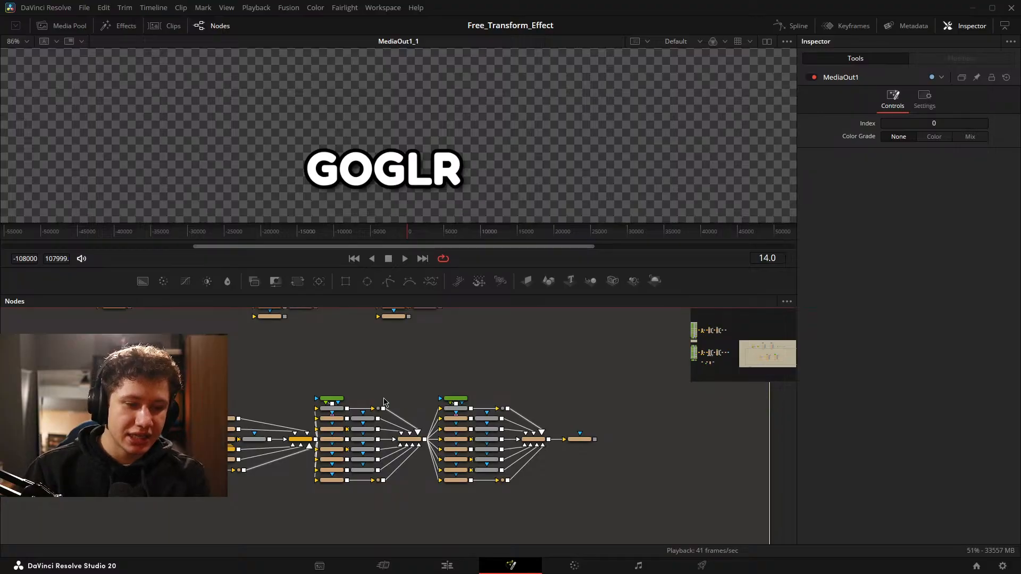
# Examine the copy's In, Out and Mid animation groups between Transform2 and End_Transform, selecting the nodes of each group.
pyautogui.scroll(2, 339, 394)
pyautogui.moveTo(342, 408); pyautogui.dragTo(322, 367)
pyautogui.moveTo(257, 334); pyautogui.dragTo(387, 484)
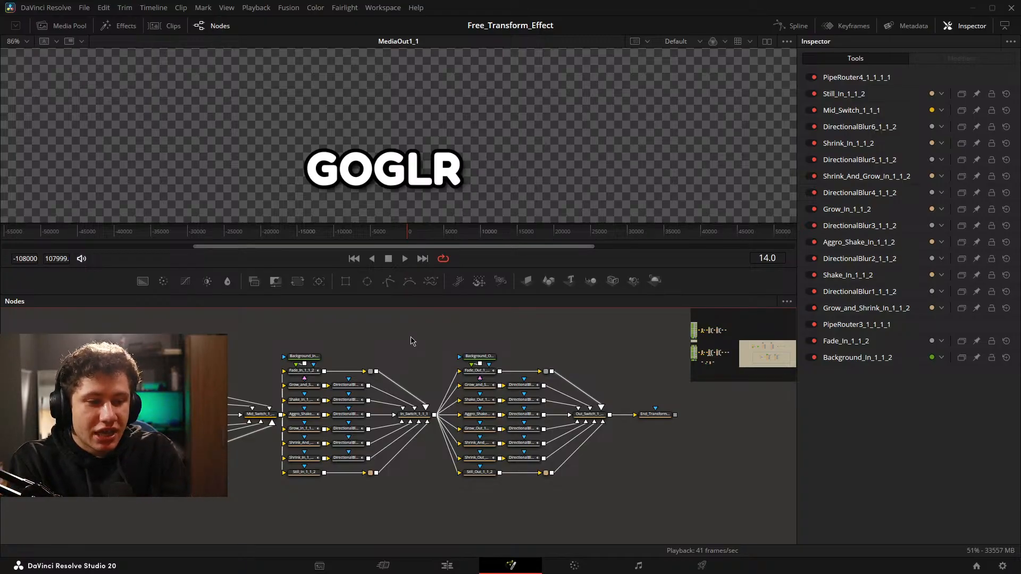
pyautogui.moveTo(411, 341); pyautogui.dragTo(350, 336)
pyautogui.moveTo(208, 325); pyautogui.dragTo(685, 513)
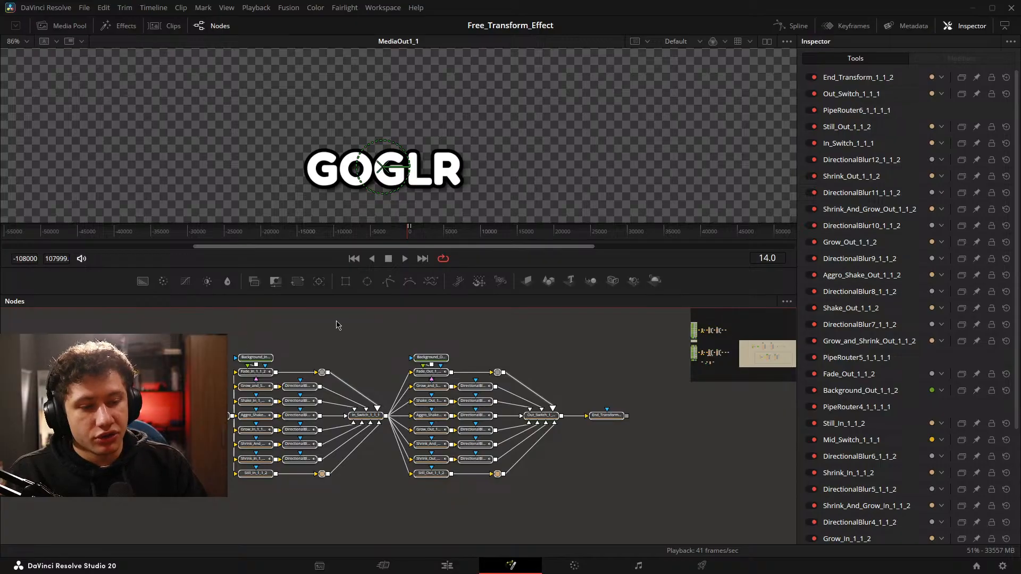
pyautogui.moveTo(229, 343); pyautogui.dragTo(273, 379)
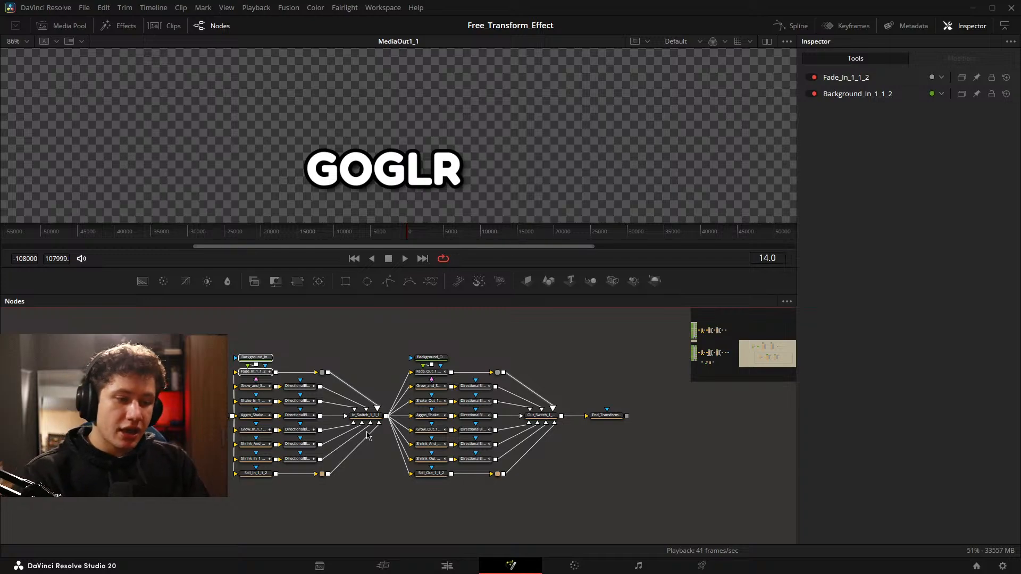
pyautogui.moveTo(282, 408); pyautogui.dragTo(430, 389)
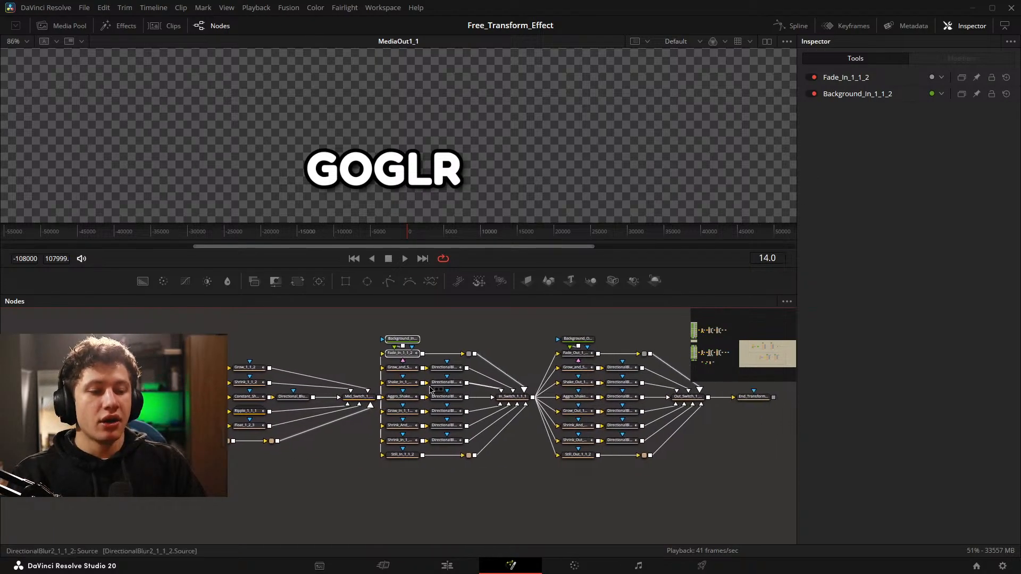
pyautogui.moveTo(229, 345); pyautogui.dragTo(358, 486)
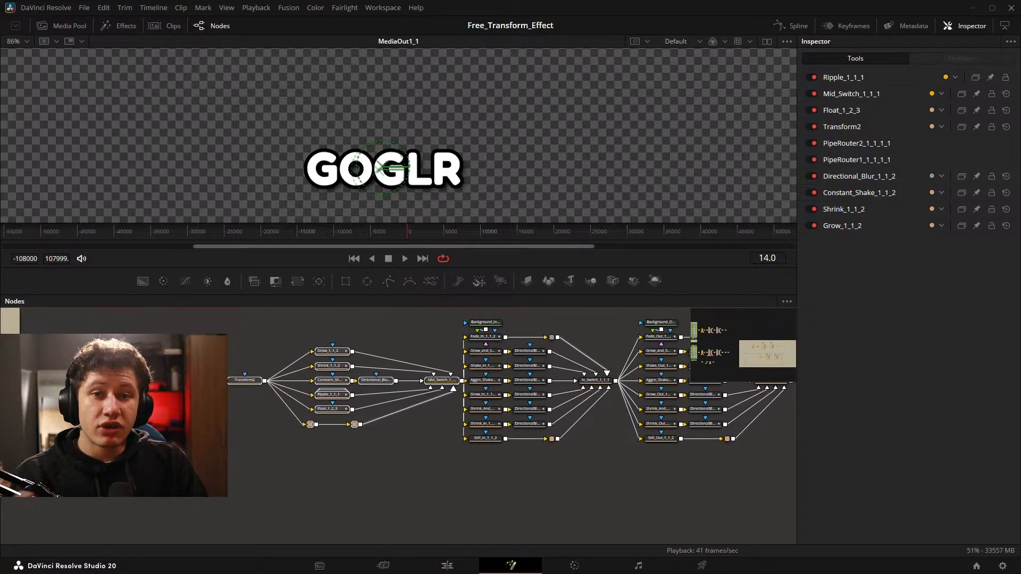
pyautogui.click(363, 377)
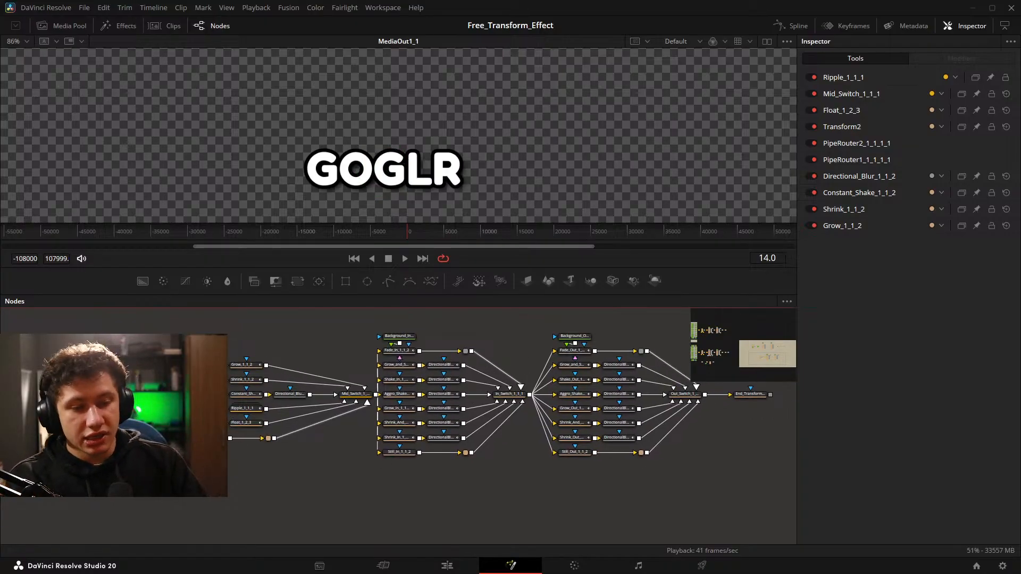
pyautogui.moveTo(361, 377); pyautogui.dragTo(395, 445)
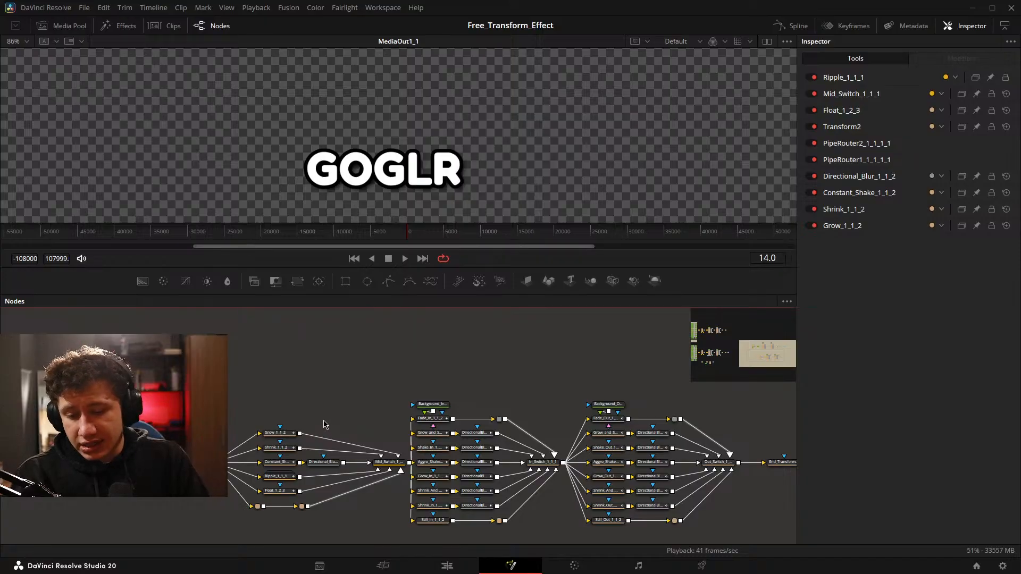
pyautogui.moveTo(324, 421); pyautogui.dragTo(178, 378)
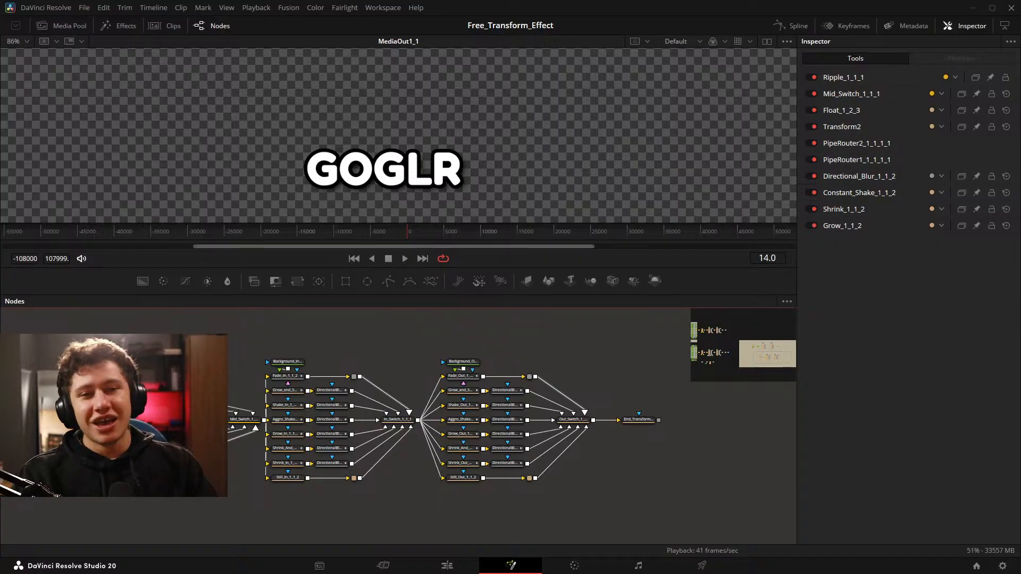
# Switch to the Edit page, search the titles for "dw" and place the DW_GG Fusion title on Video 3 before the ft14 clip.
pyautogui.click(446, 566)
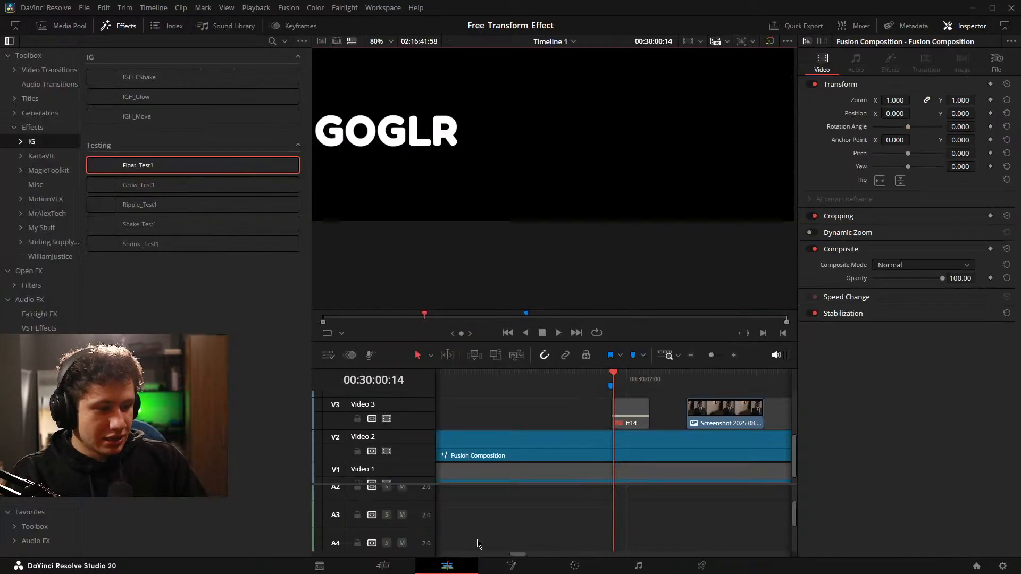
pyautogui.click(41, 100)
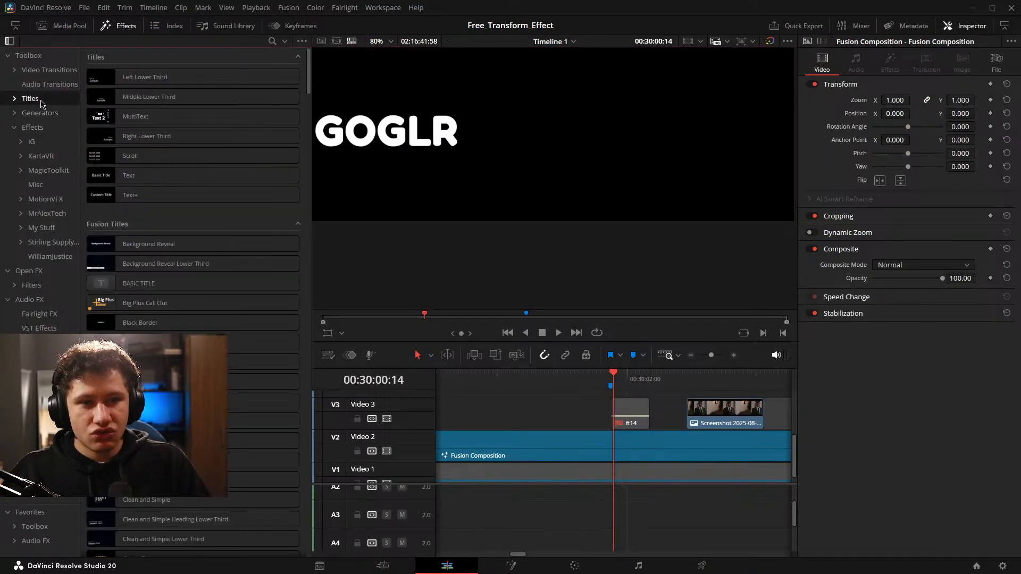
pyautogui.click(272, 41)
pyautogui.write('dw')
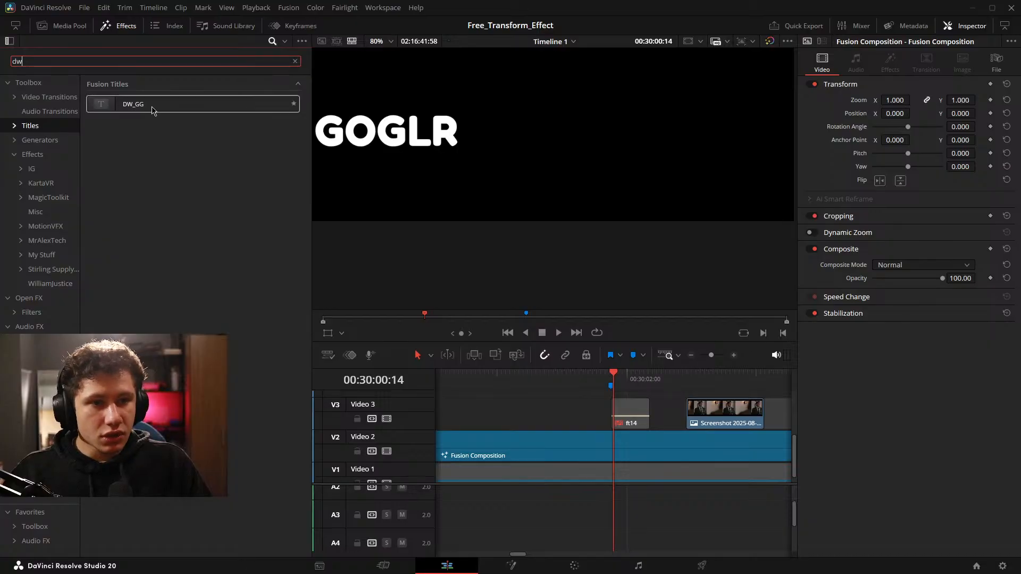
pyautogui.moveTo(152, 104); pyautogui.dragTo(486, 423)
pyautogui.press('Up')
pyautogui.press('Up')
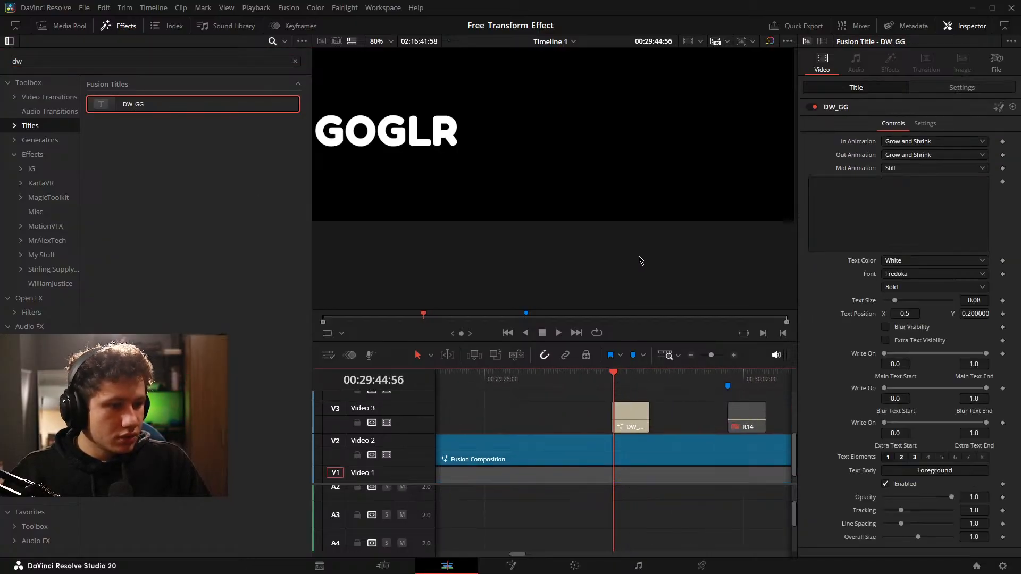
# Disable the Fusion Composition clip on Video 2 and hide the effects library.
pyautogui.scroll(-2, 634, 285)
pyautogui.click(655, 456)
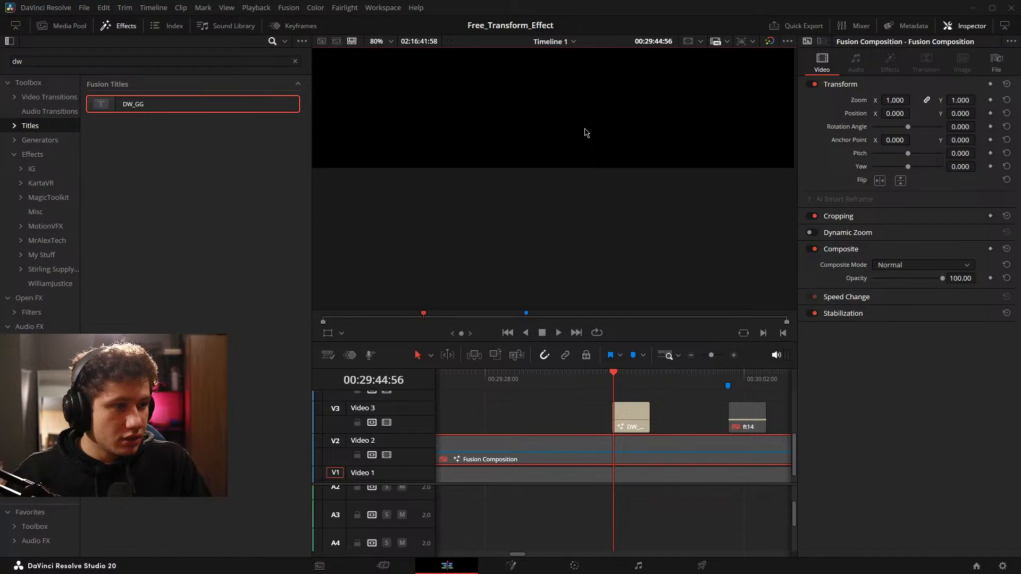
pyautogui.hotkey('shift', 'z')
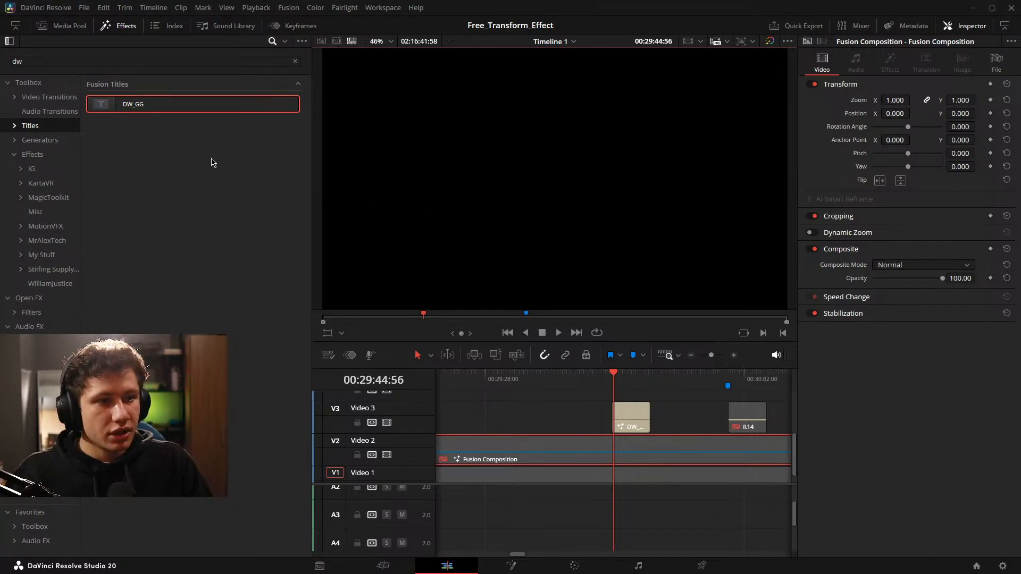
pyautogui.click(122, 26)
# Set the DW_GG title's text to a first name followed by "Grade Text".
pyautogui.click(477, 422)
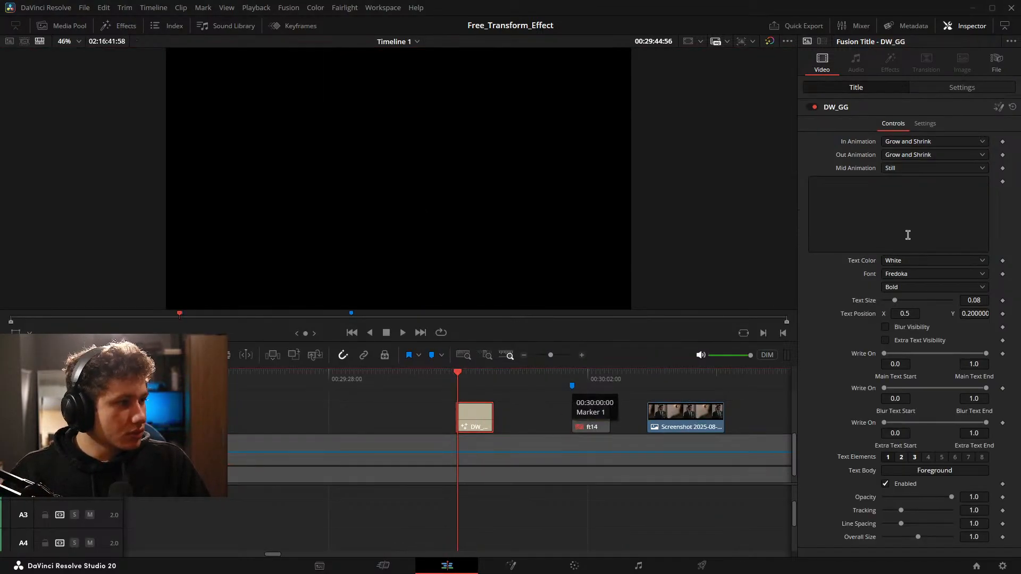
pyautogui.click(904, 228)
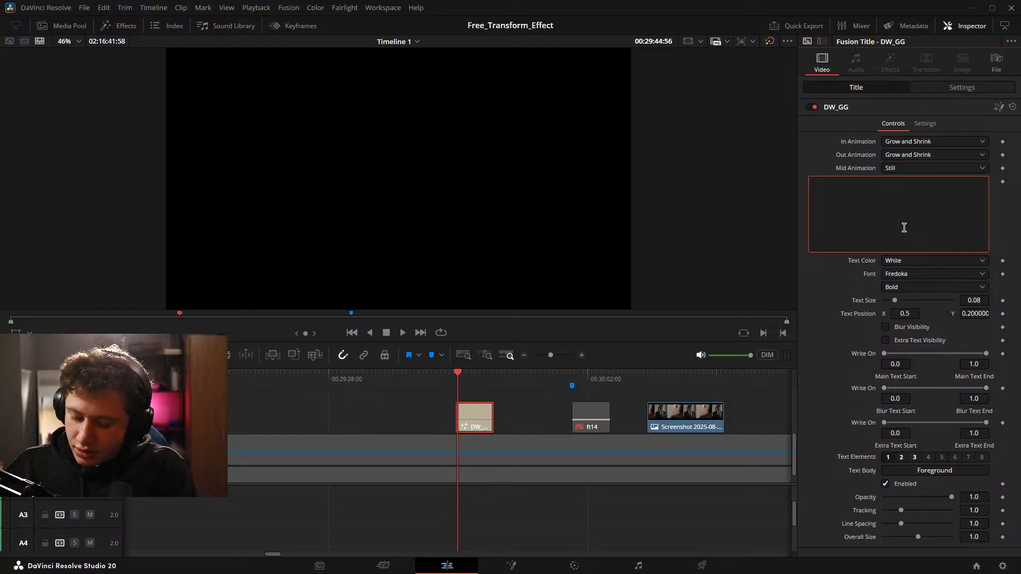
pyautogui.write('Isa')
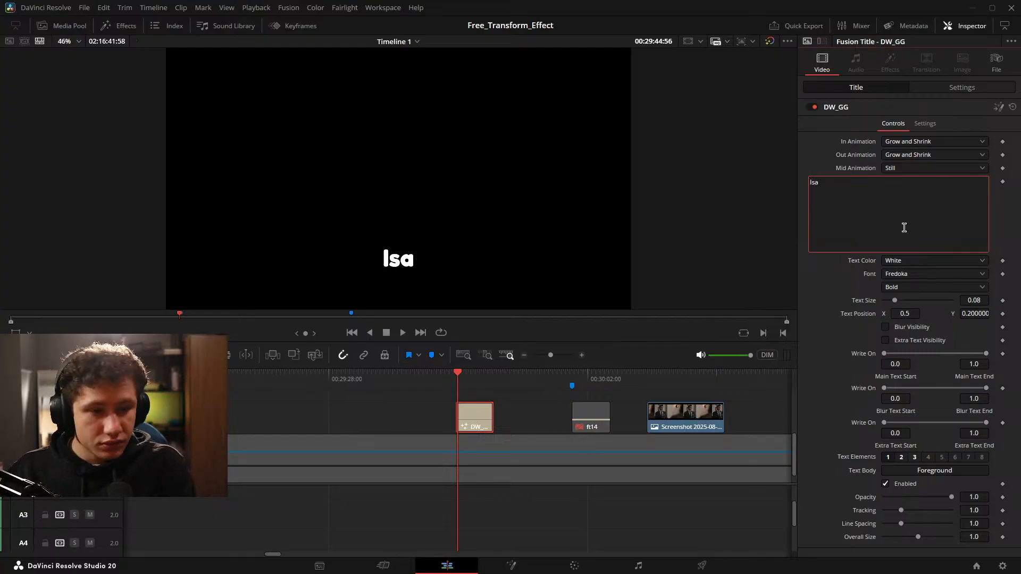
pyautogui.write('iah Grade Text')
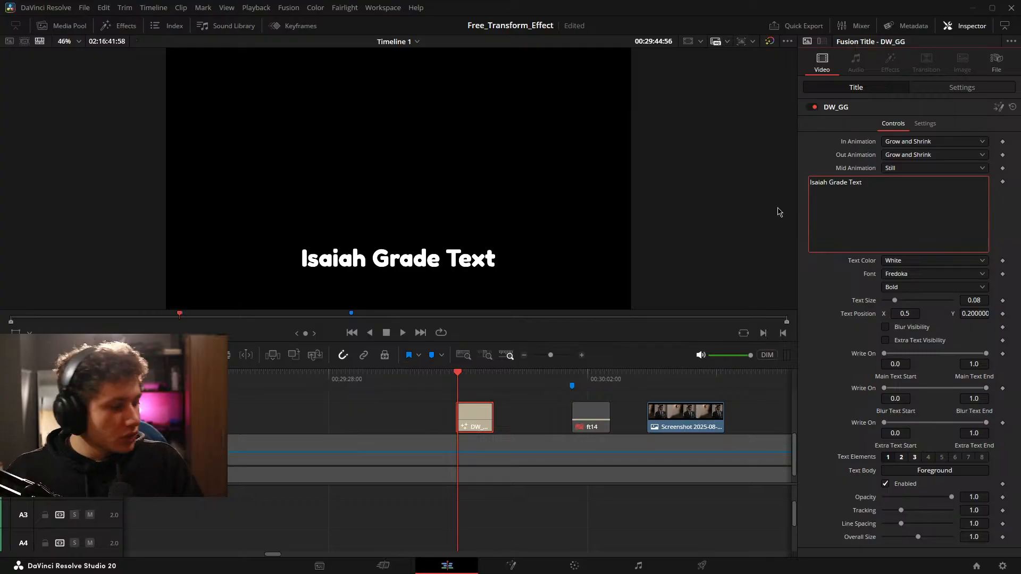
# Shorten the DW_GG title clip on Video 3 and play back its animation.
pyautogui.click(519, 410)
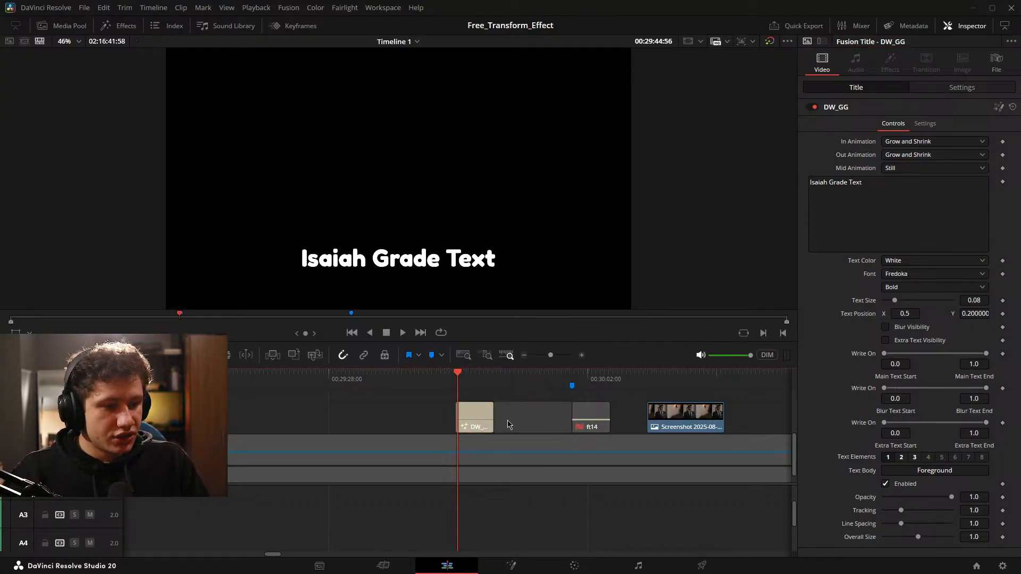
pyautogui.scroll(3, 509, 424)
pyautogui.moveTo(528, 419); pyautogui.dragTo(502, 419)
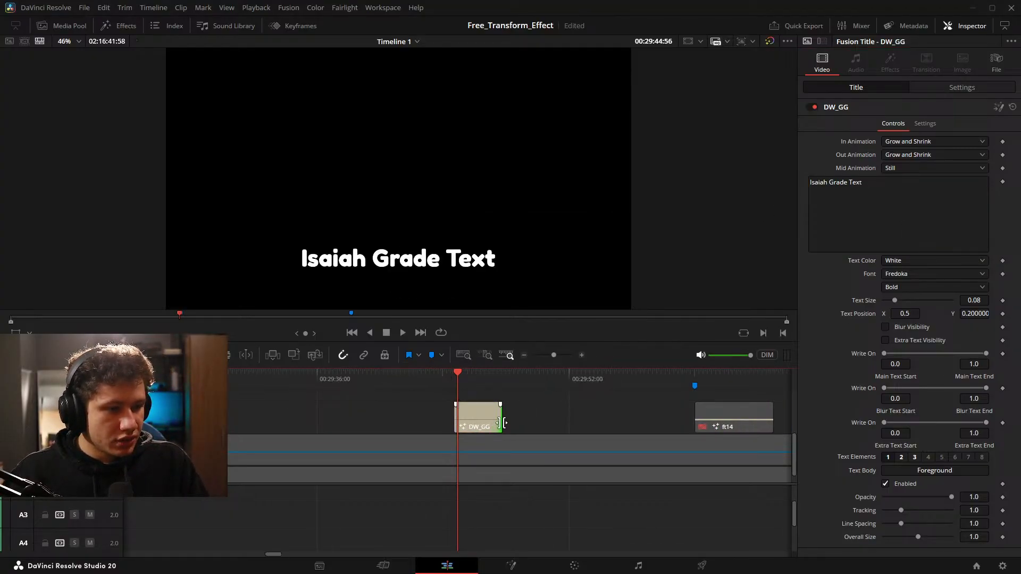
pyautogui.click(540, 426)
pyautogui.click(483, 417)
pyautogui.press('space')
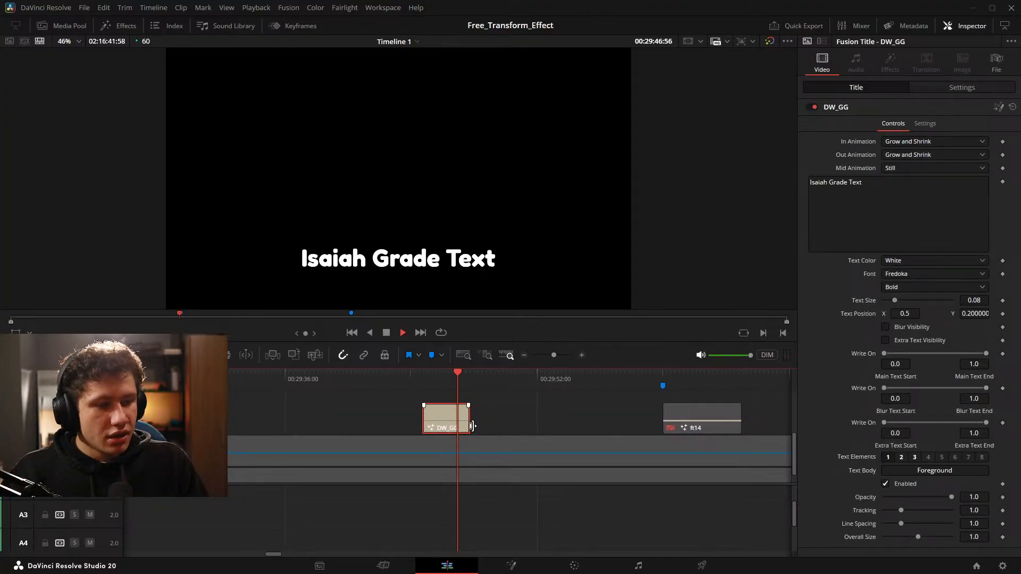
pyautogui.press('space')
pyautogui.moveTo(450, 420); pyautogui.dragTo(431, 420)
pyautogui.moveTo(505, 424); pyautogui.dragTo(582, 429)
pyautogui.click(492, 428)
pyautogui.press('space')
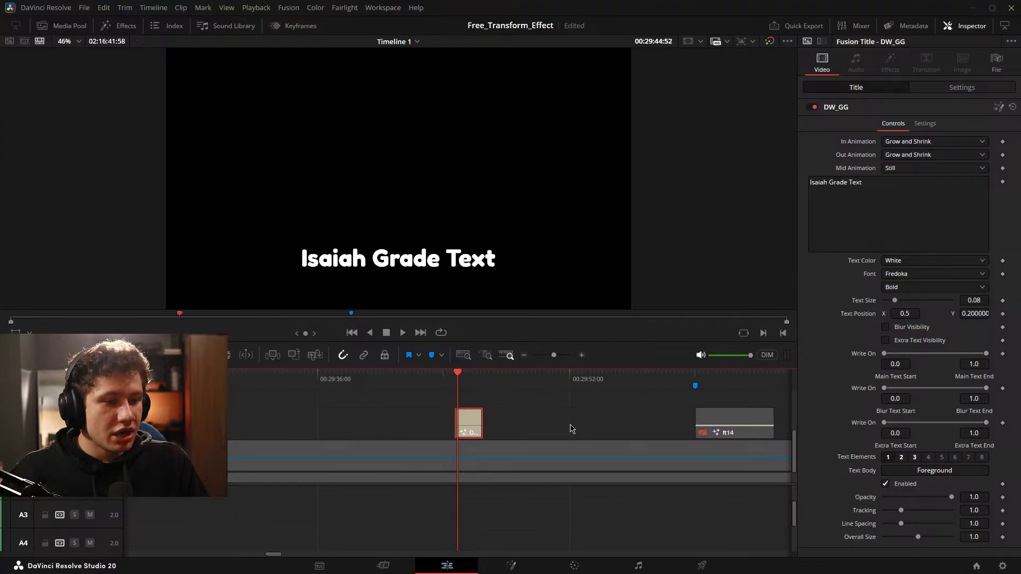
# Set the title's In Animation to Shake and its Out Animation to Grow, playing the clip after each change.
pyautogui.click(904, 142)
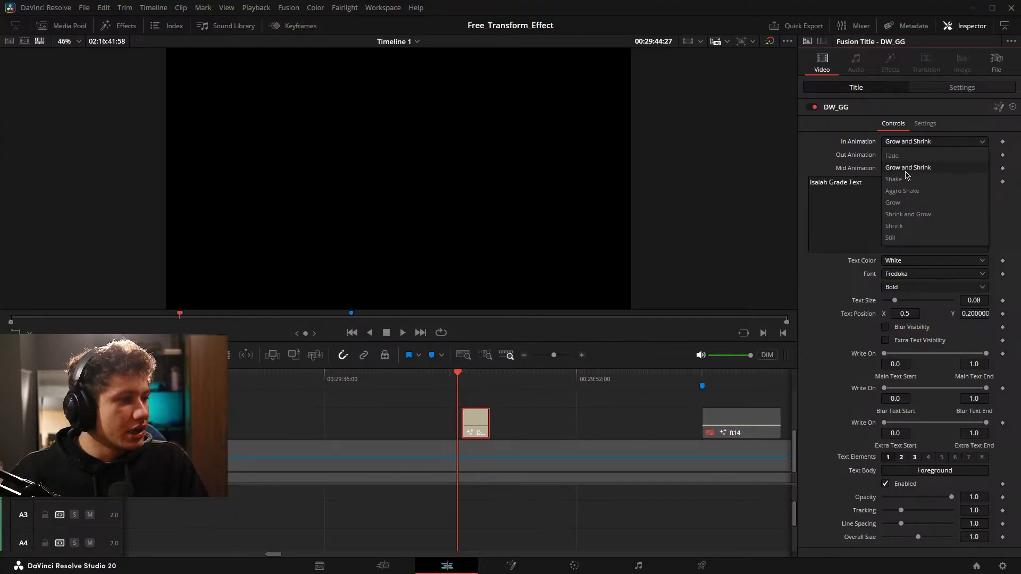
pyautogui.click(883, 189)
pyautogui.press('space')
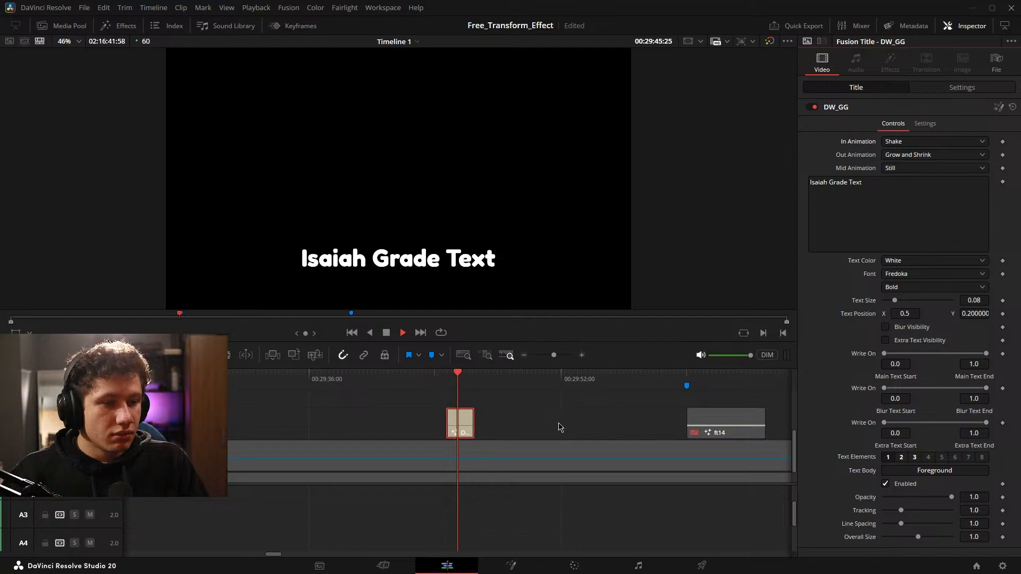
pyautogui.press('space')
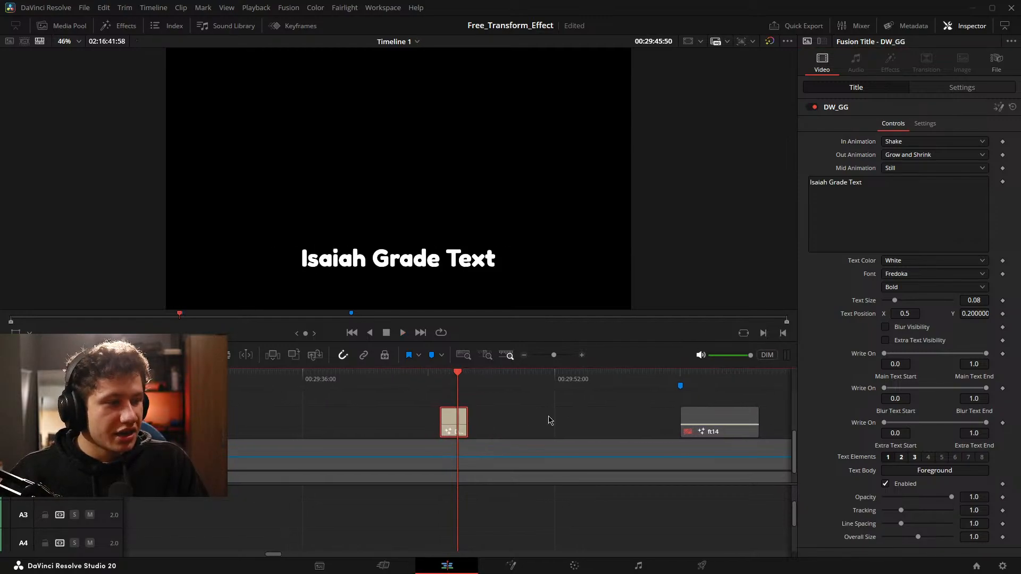
pyautogui.click(944, 156)
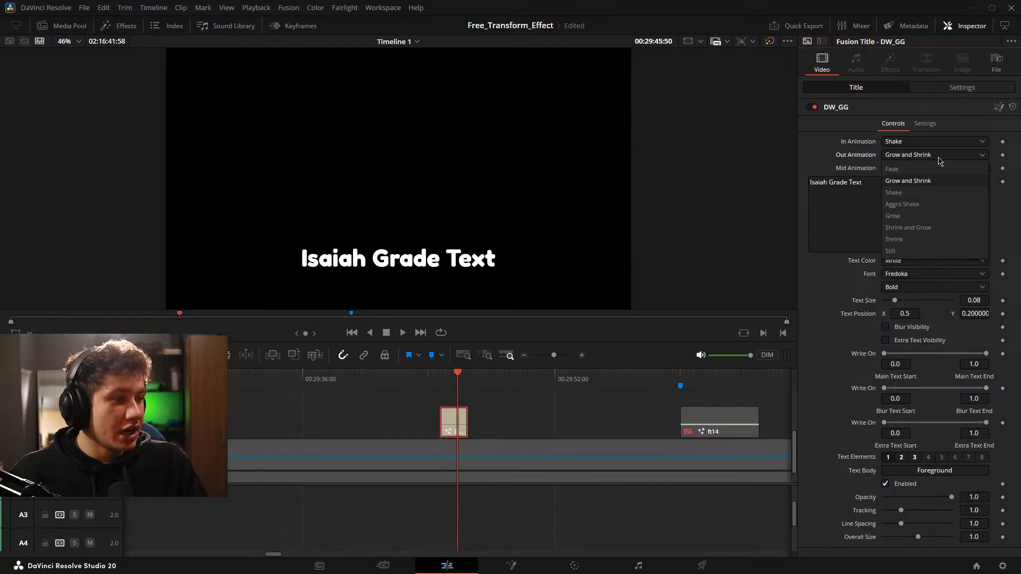
pyautogui.click(893, 216)
pyautogui.press('space')
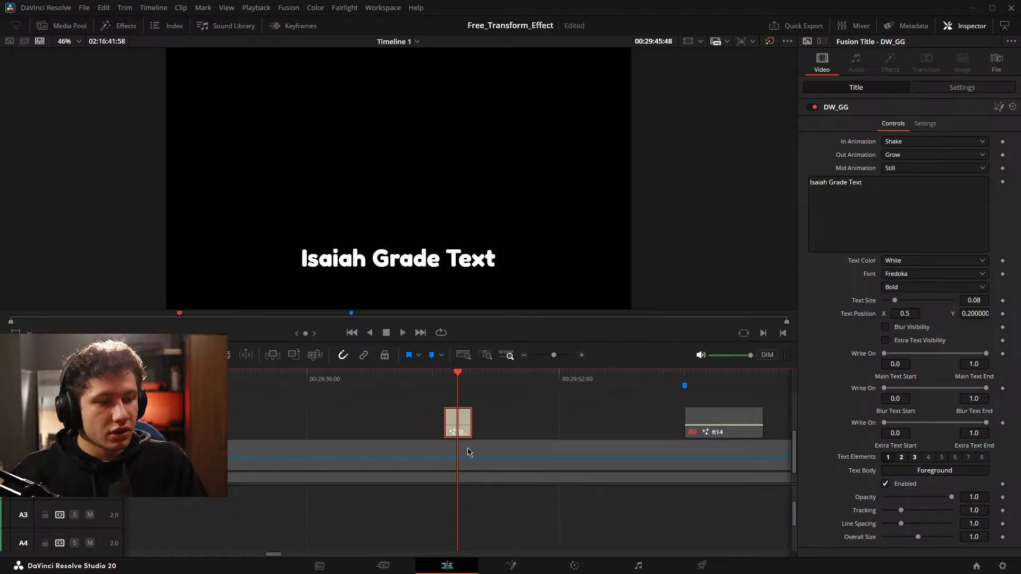
# Set the title's In Animation to Fade and its Out Animation to Shrink, and play back the clip.
pyautogui.click(915, 142)
pyautogui.click(904, 156)
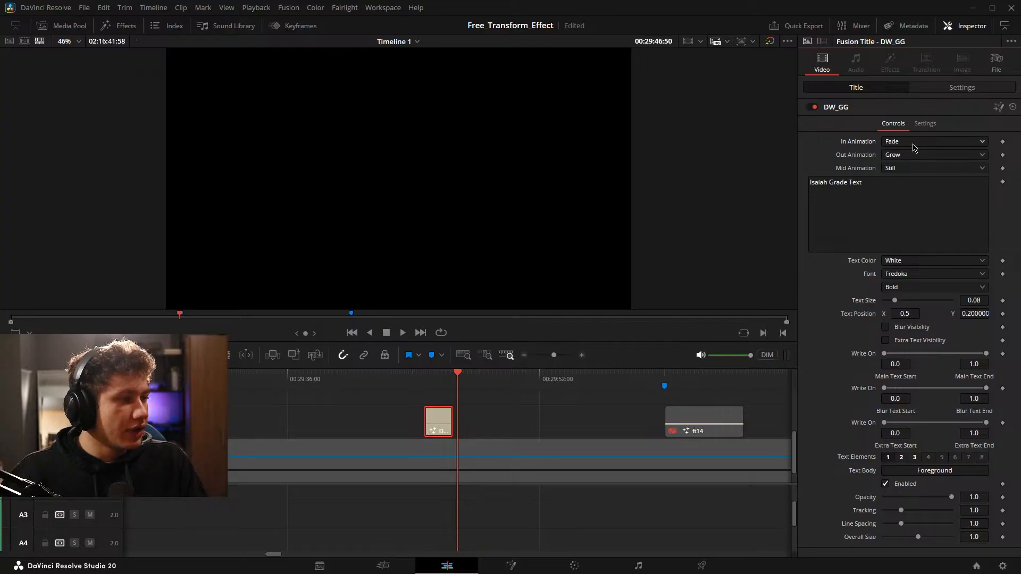
pyautogui.click(909, 154)
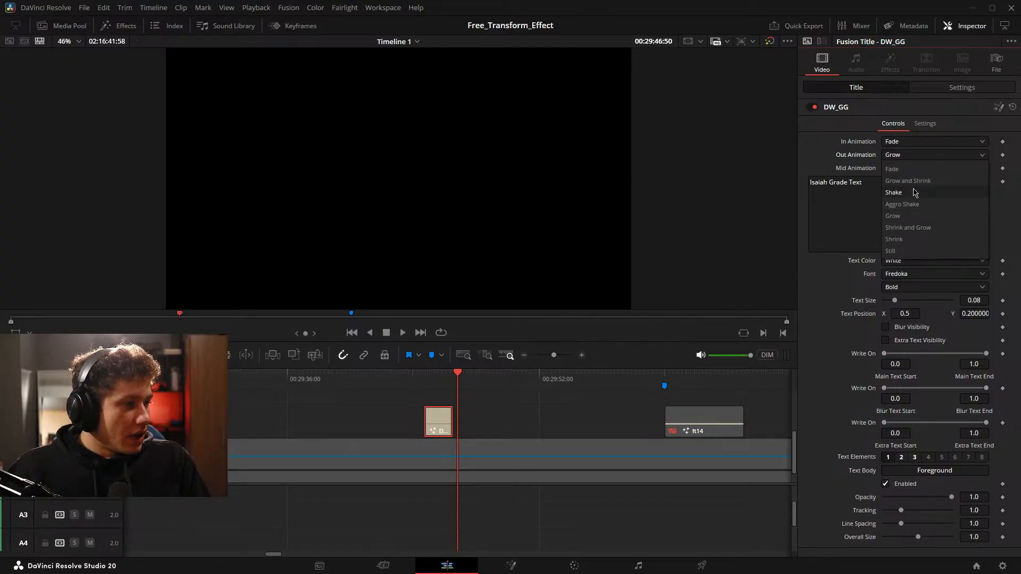
pyautogui.click(893, 239)
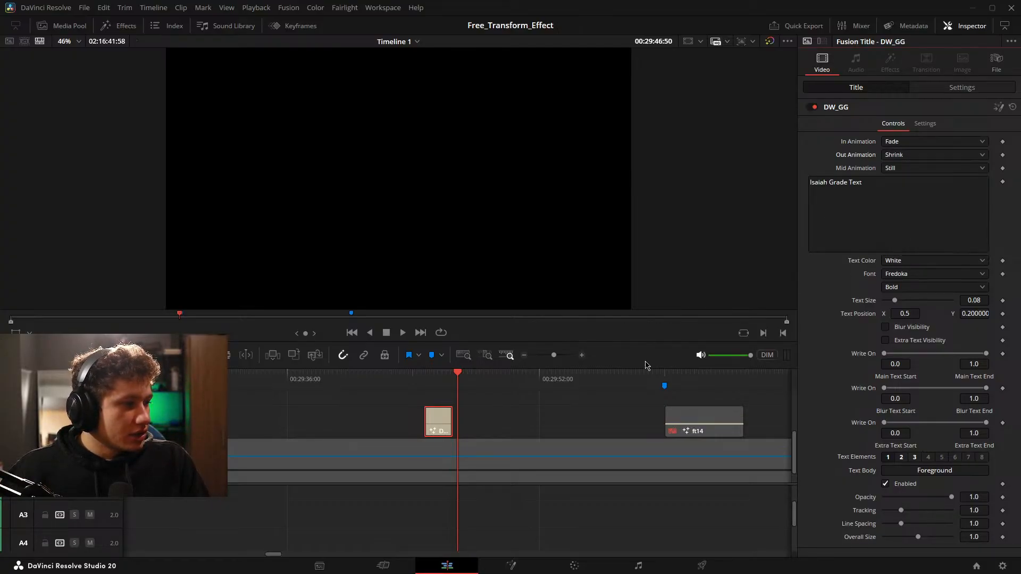
pyautogui.press('space')
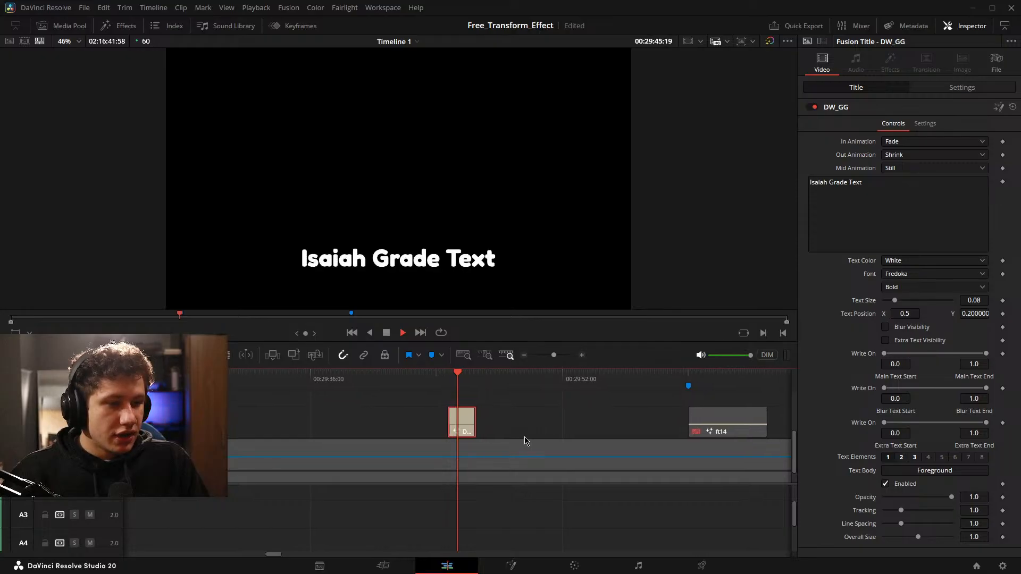
pyautogui.press('space')
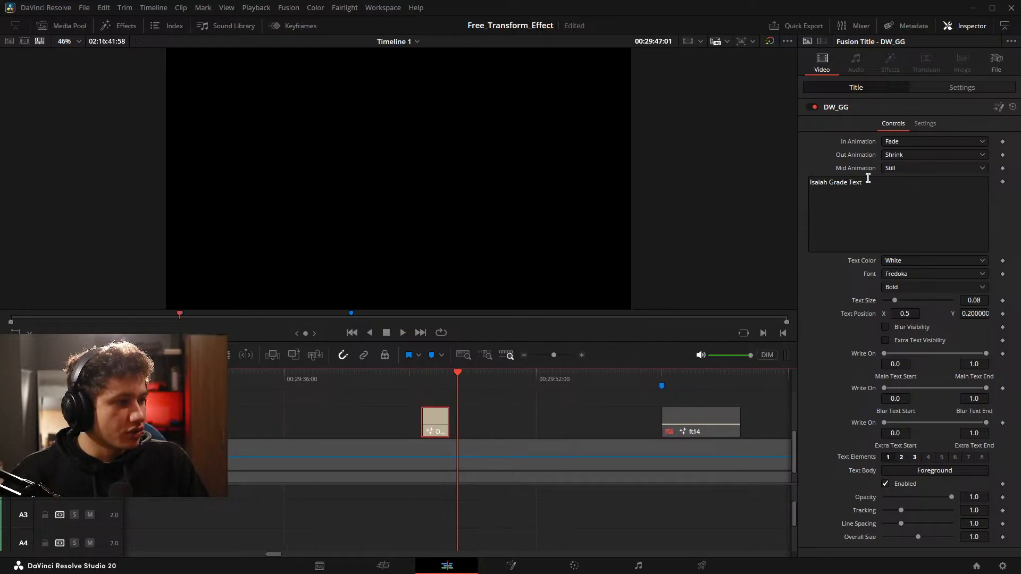
# Set the title's Mid Animation to Constant Shake and lengthen the DW_GG clip on Video 3.
pyautogui.click(893, 169)
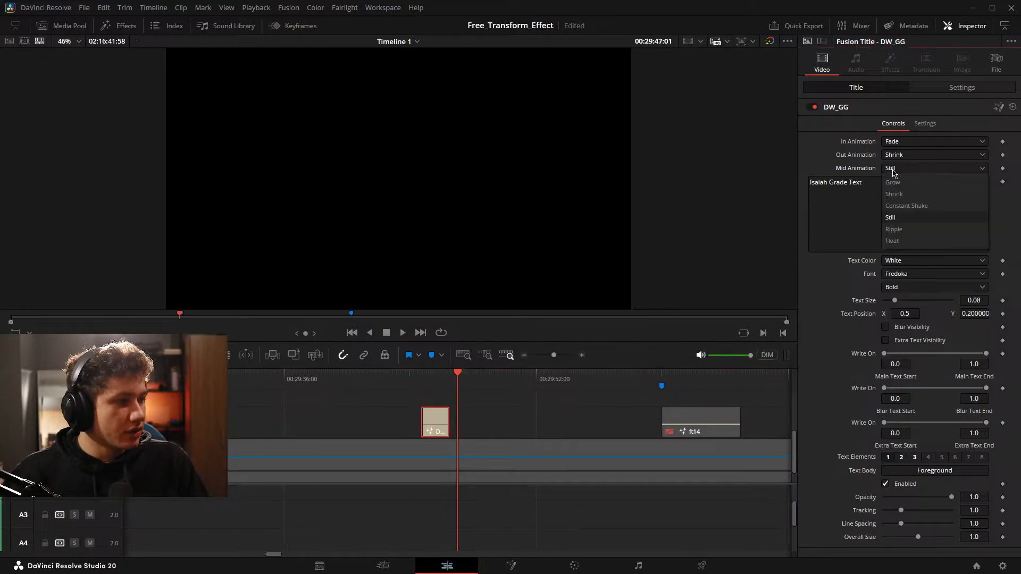
pyautogui.click(913, 207)
pyautogui.moveTo(427, 424); pyautogui.dragTo(497, 424)
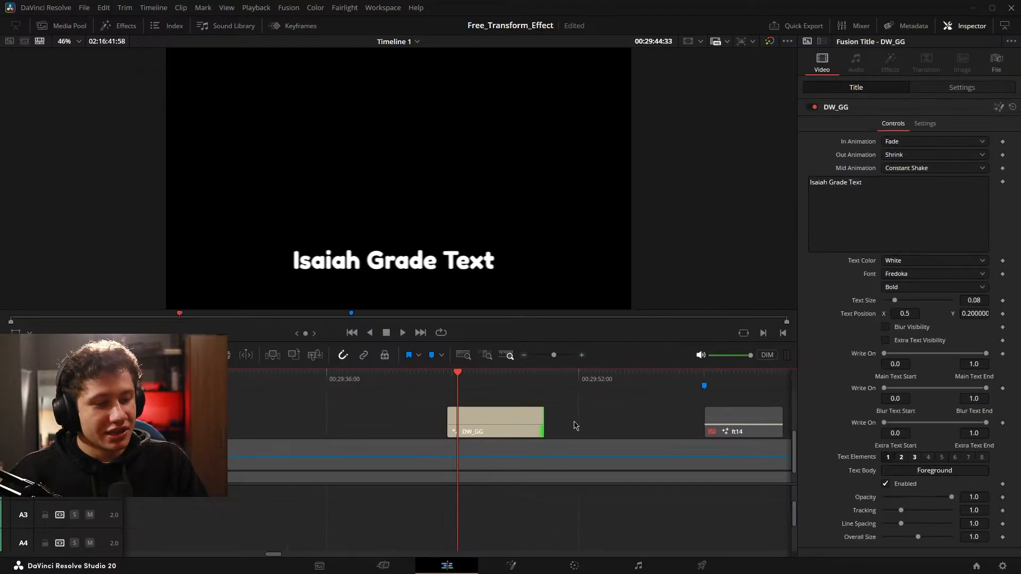
# Set the title's In Animation to Aggro Shake, and try Aggro Shake as the Out Animation before choosing Shrink.
pyautogui.click(920, 141)
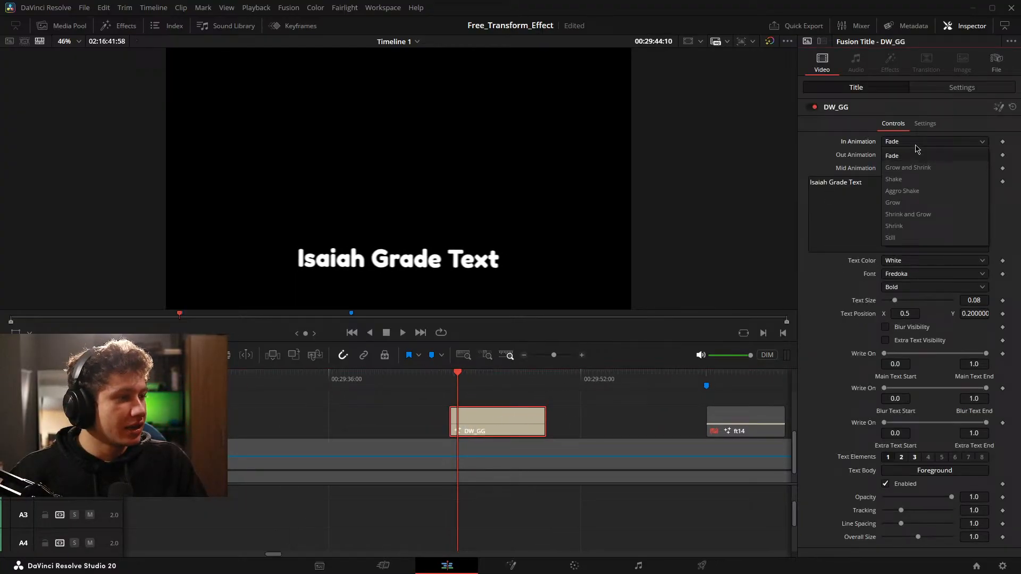
pyautogui.click(904, 191)
pyautogui.click(912, 155)
pyautogui.click(914, 205)
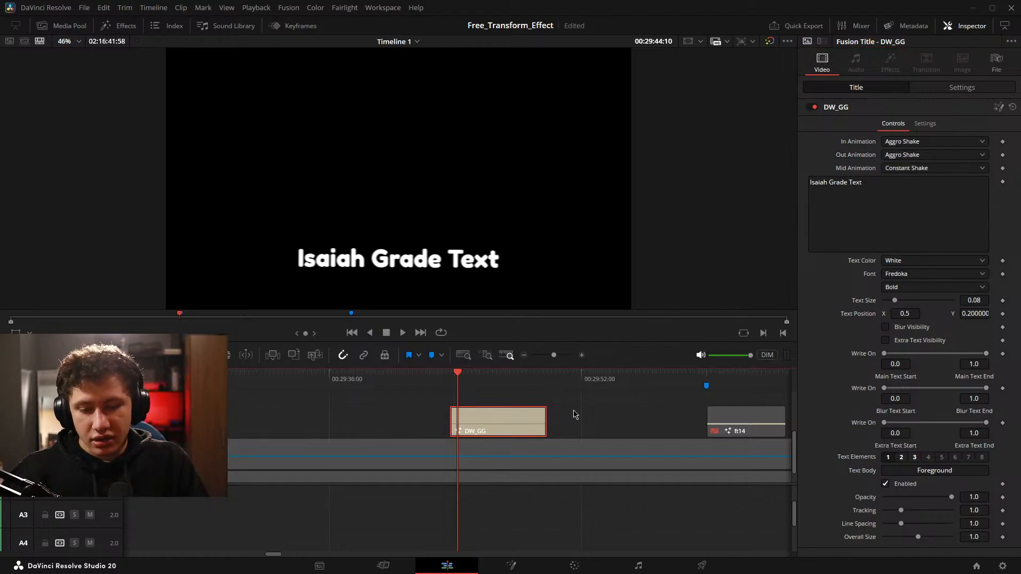
pyautogui.scroll(1, 565, 416)
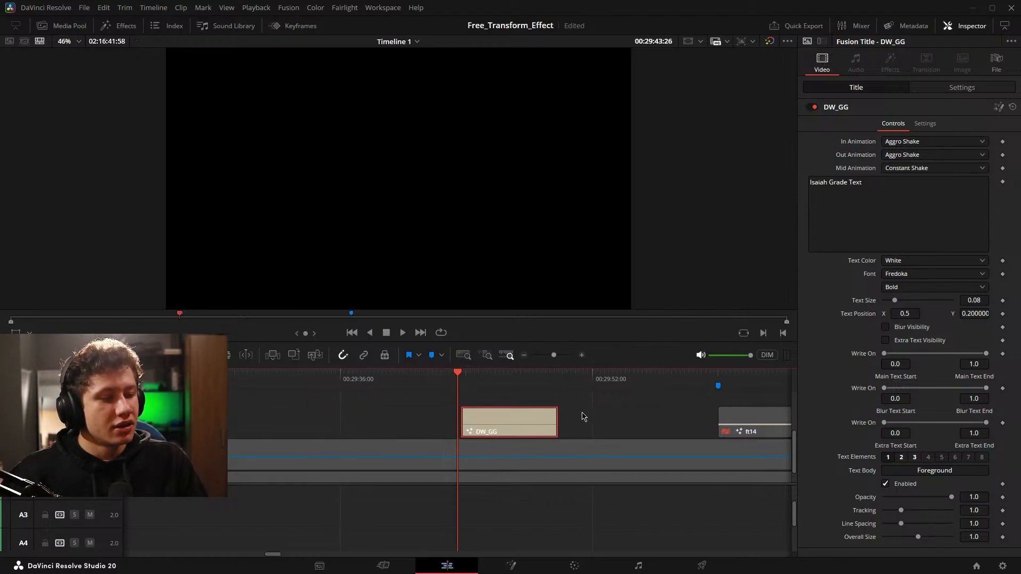
pyautogui.click(943, 155)
pyautogui.click(913, 238)
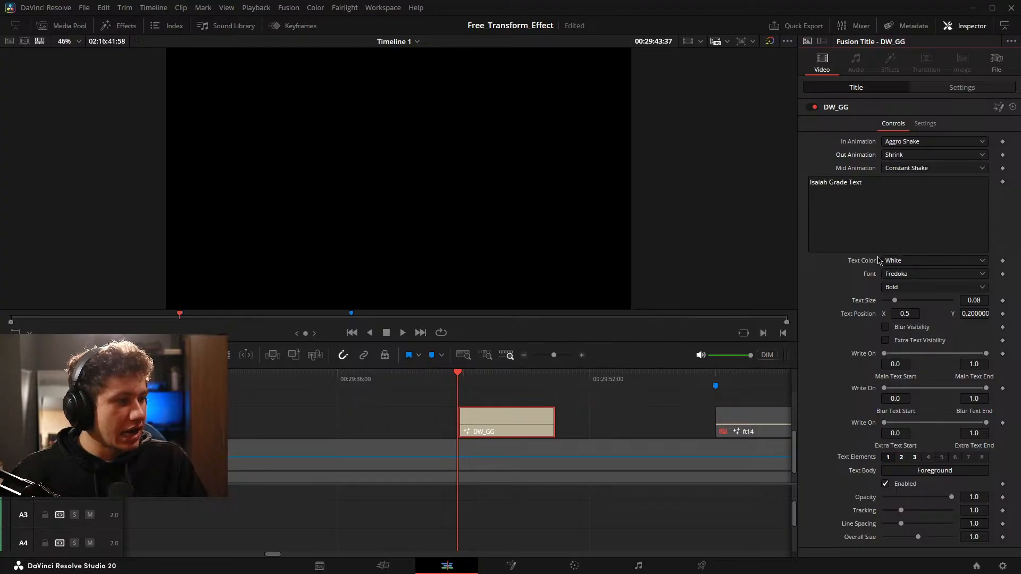
# Trim the end of the DW_GG clip slightly and play back its animation.
pyautogui.scroll(1, 673, 418)
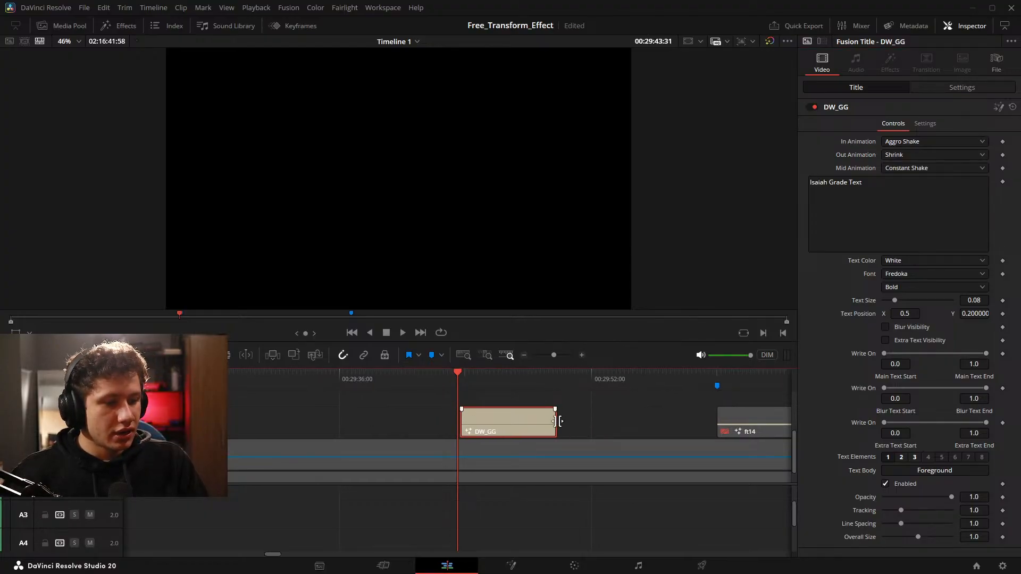
pyautogui.moveTo(556, 421); pyautogui.dragTo(551, 421)
pyautogui.press('space')
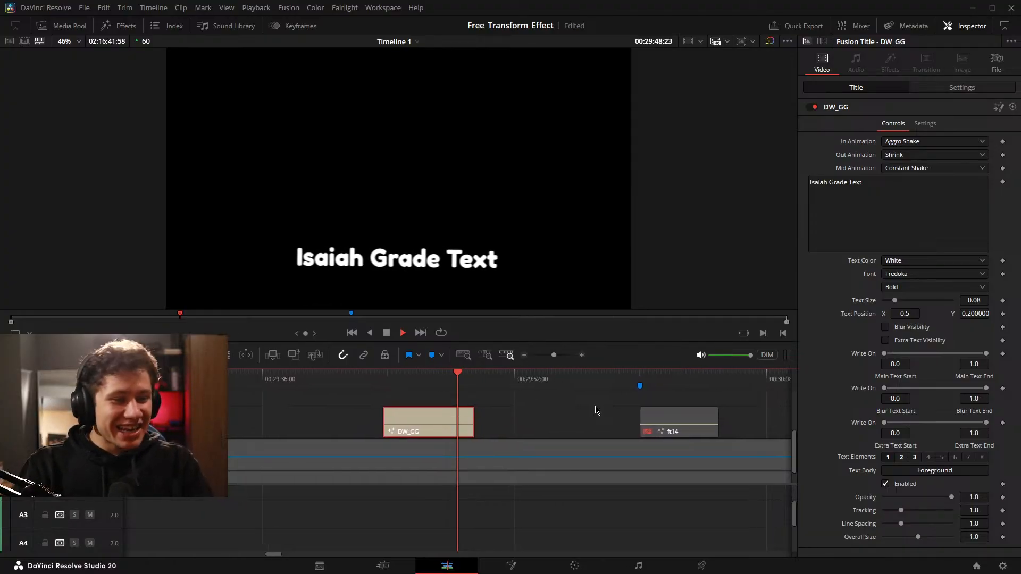
pyautogui.press('space')
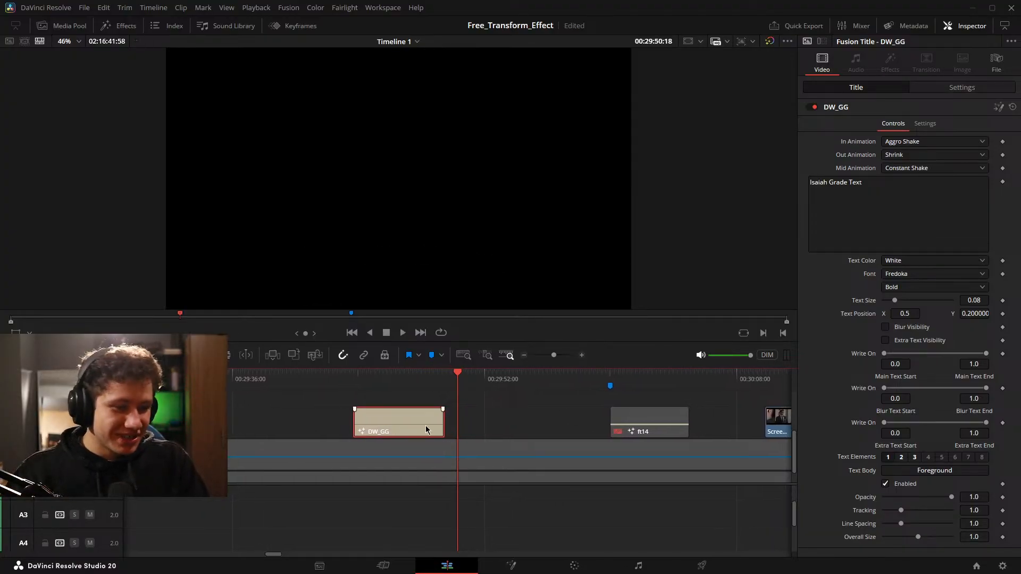
pyautogui.moveTo(506, 445); pyautogui.dragTo(586, 452)
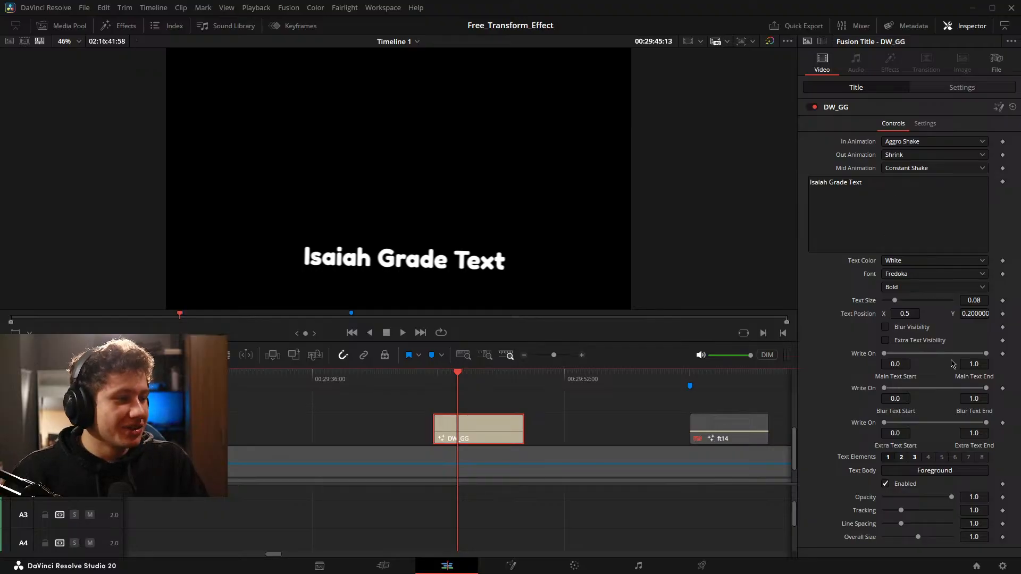
# Enable Blur Visibility and Extra Text Visibility, with Write On ranges of 0.0–0.367 for Main, 0.361–0.711 for Blur and 0.706–1.0 for Extra Text.
pyautogui.click(885, 327)
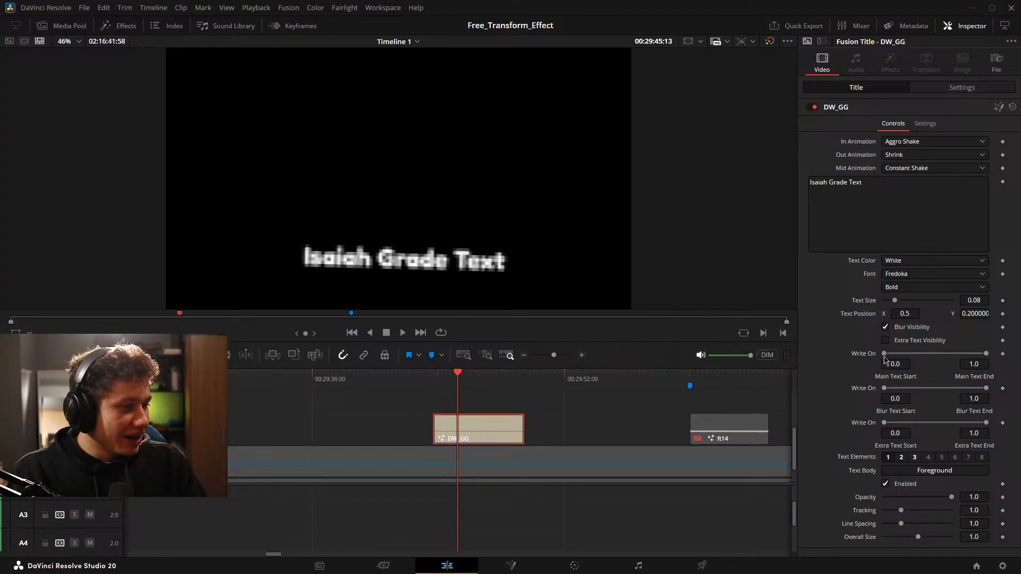
pyautogui.click(904, 343)
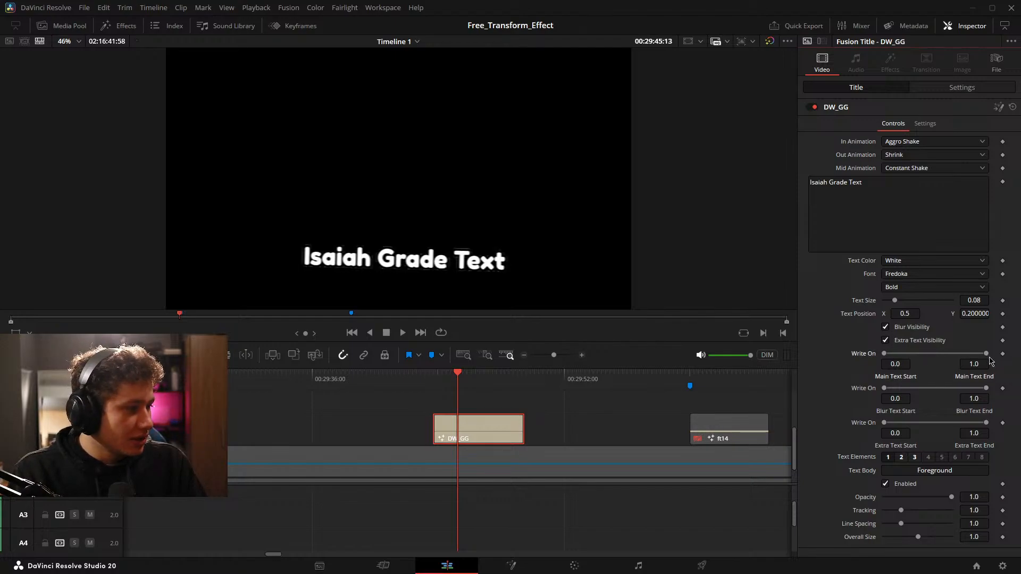
pyautogui.moveTo(986, 354); pyautogui.dragTo(925, 356)
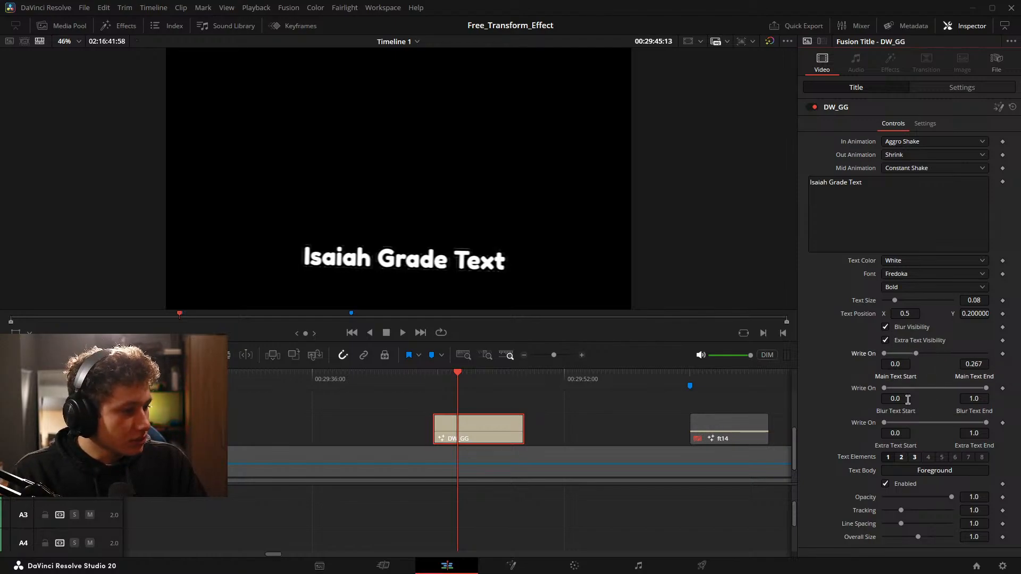
pyautogui.moveTo(884, 389); pyautogui.dragTo(917, 389)
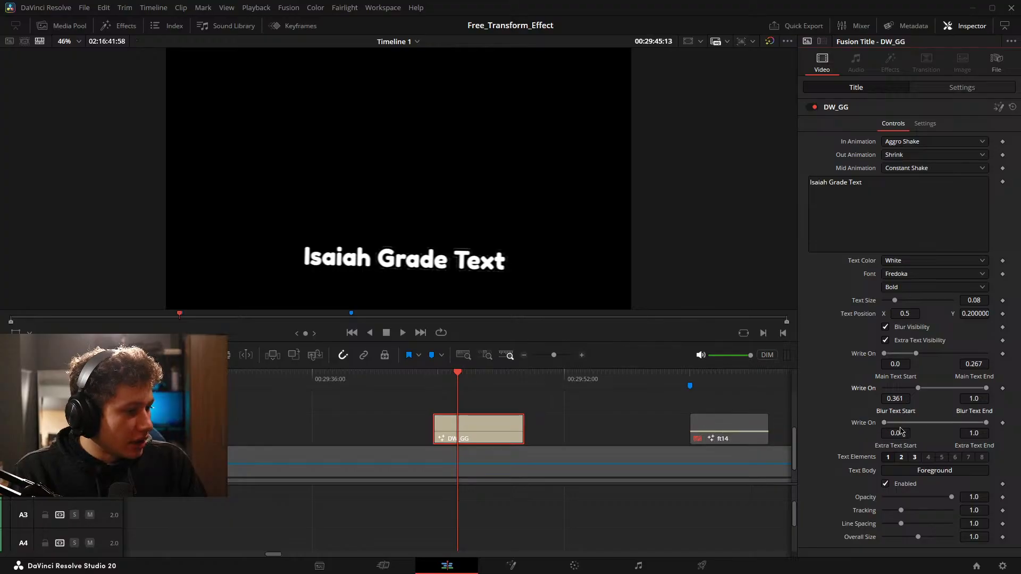
pyautogui.moveTo(884, 423); pyautogui.dragTo(958, 423)
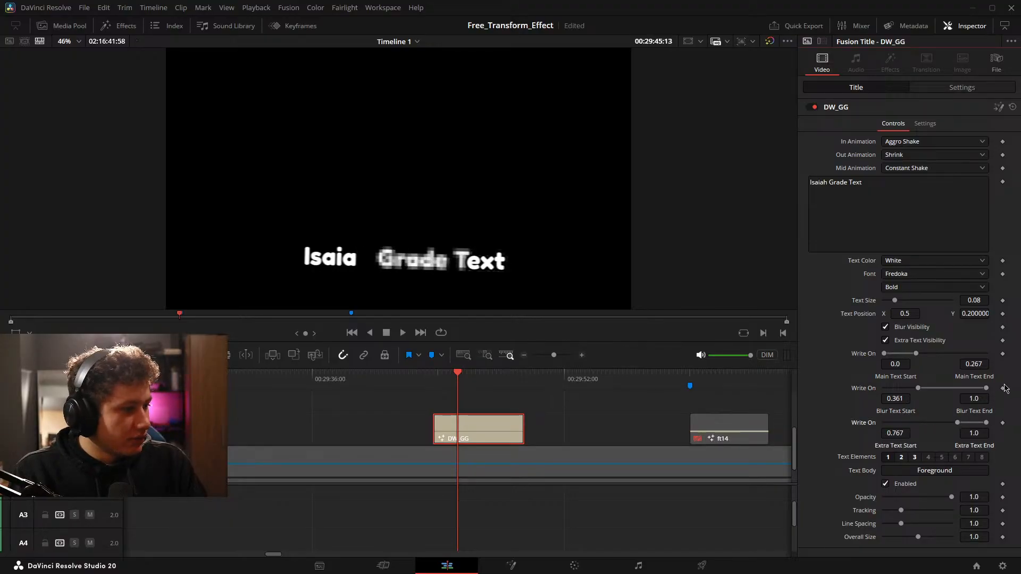
pyautogui.moveTo(985, 391); pyautogui.dragTo(953, 423)
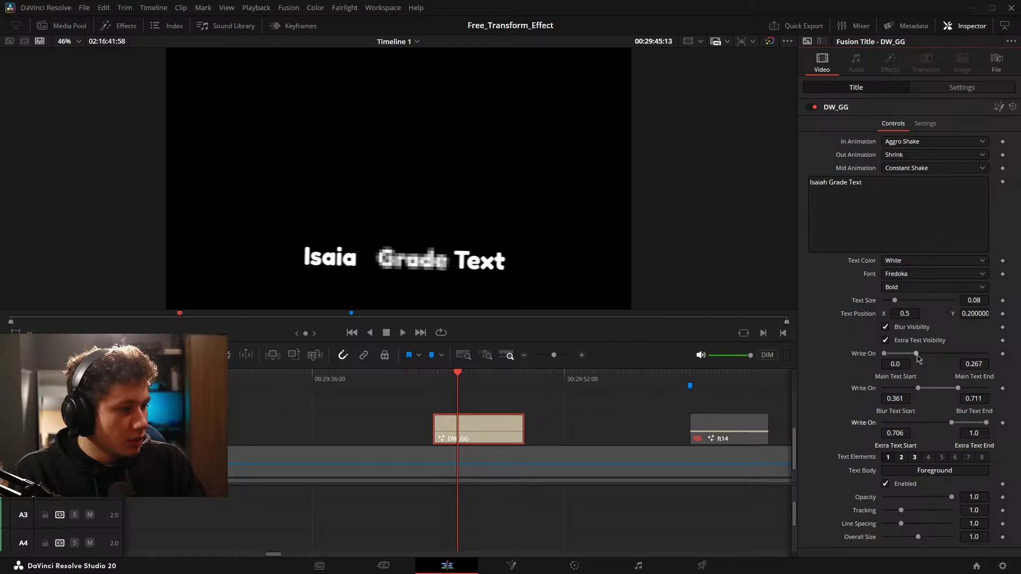
pyautogui.moveTo(916, 355); pyautogui.dragTo(926, 355)
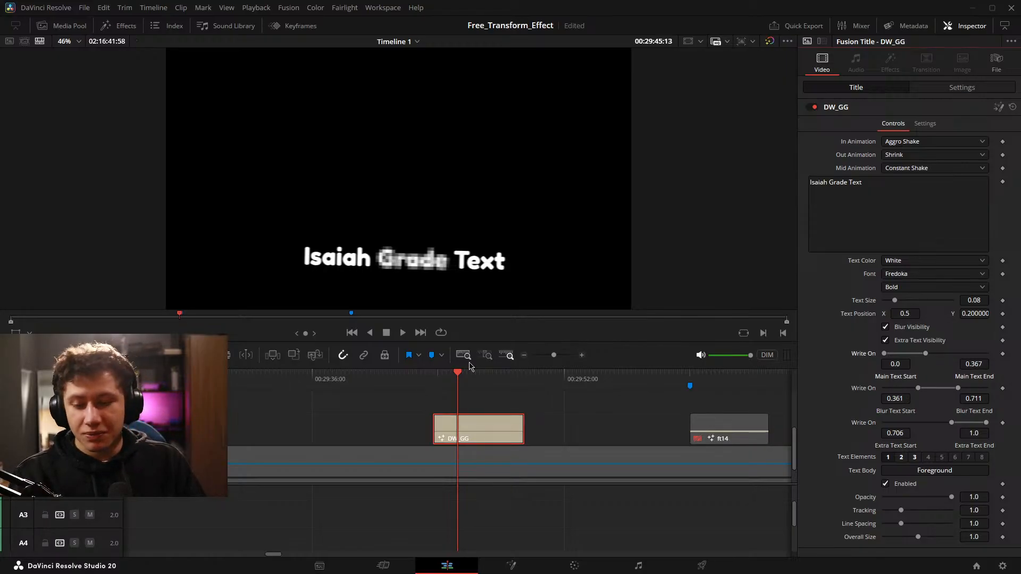
pyautogui.hotkey('ctrl', 's')
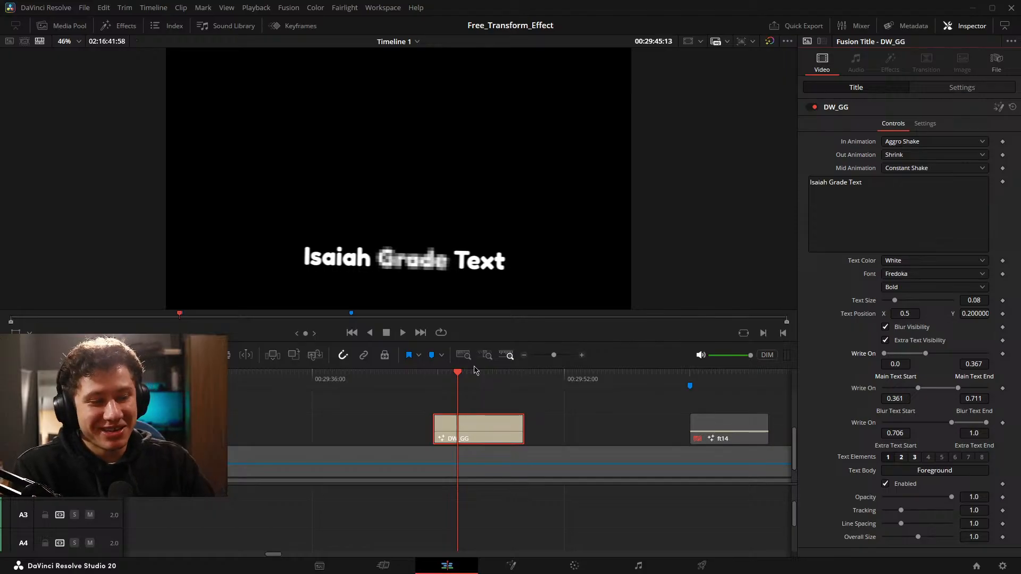
# Try a Text Size of about 0.27 on the title, and restore it to 0.08.
pyautogui.moveTo(895, 300); pyautogui.dragTo(920, 301)
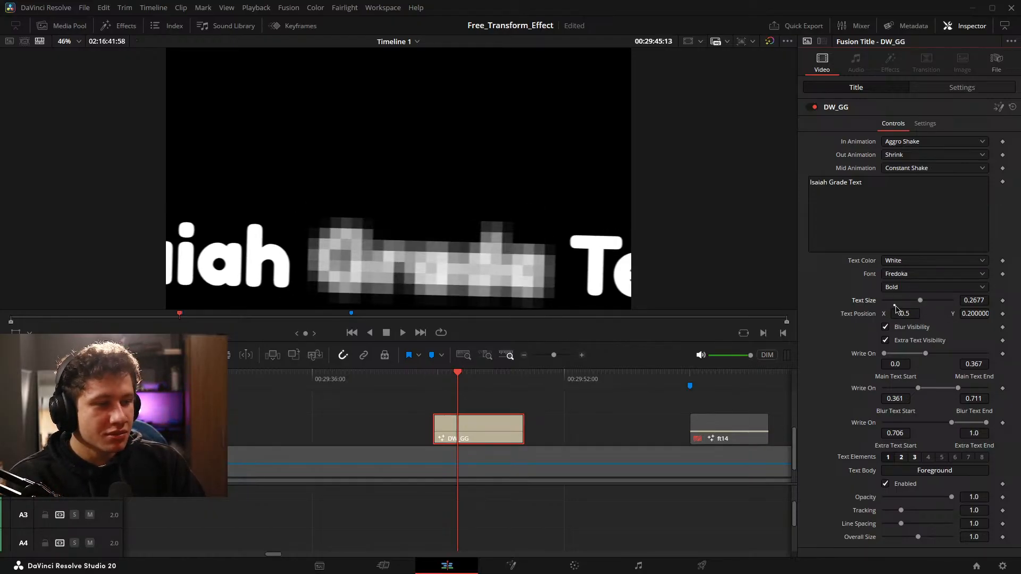
pyautogui.click(897, 307)
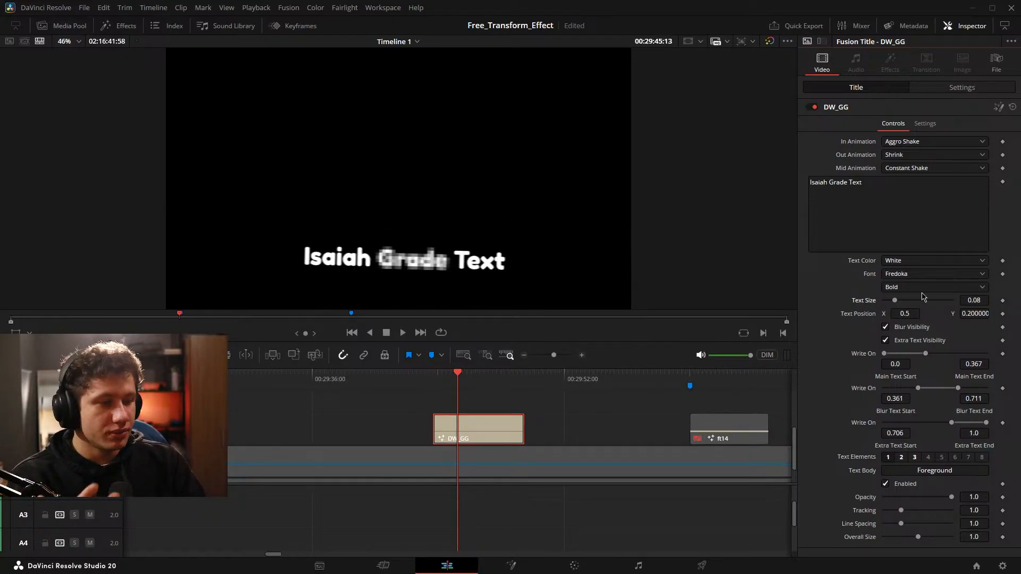
# Try Grow as the title's Mid Animation, scrub through the clip, and return the setting to Constant Shake.
pyautogui.click(931, 170)
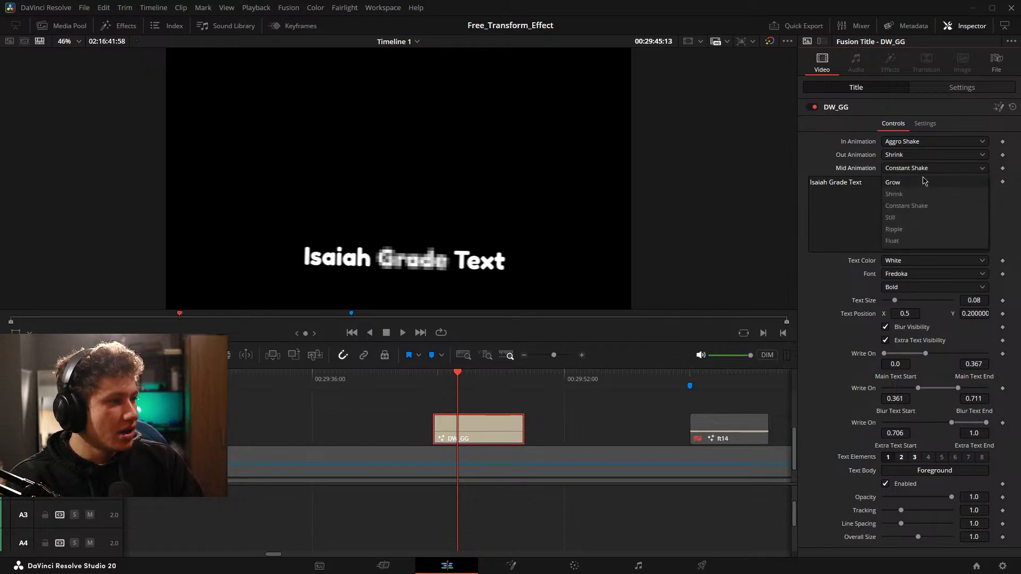
pyautogui.click(923, 182)
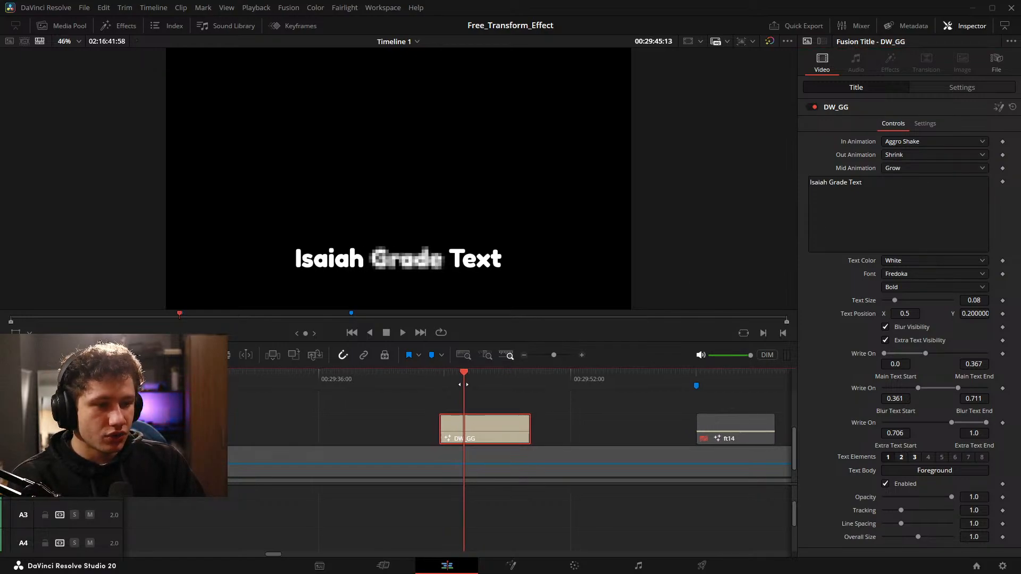
pyautogui.moveTo(587, 430)
pyautogui.mouseDown()
pyautogui.moveTo(503, 427)
pyautogui.moveTo(567, 426)
pyautogui.mouseUp()
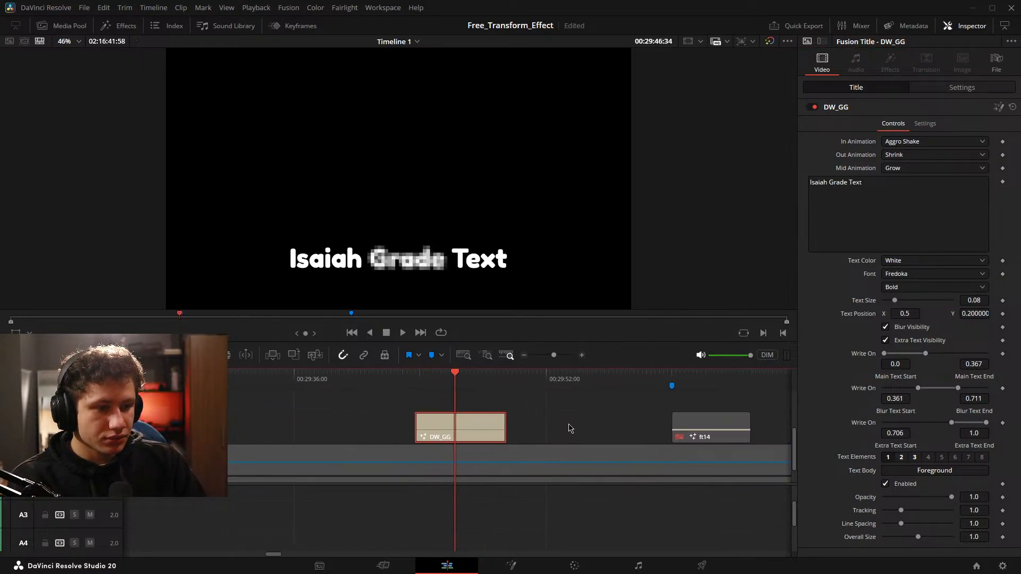
pyautogui.click(921, 172)
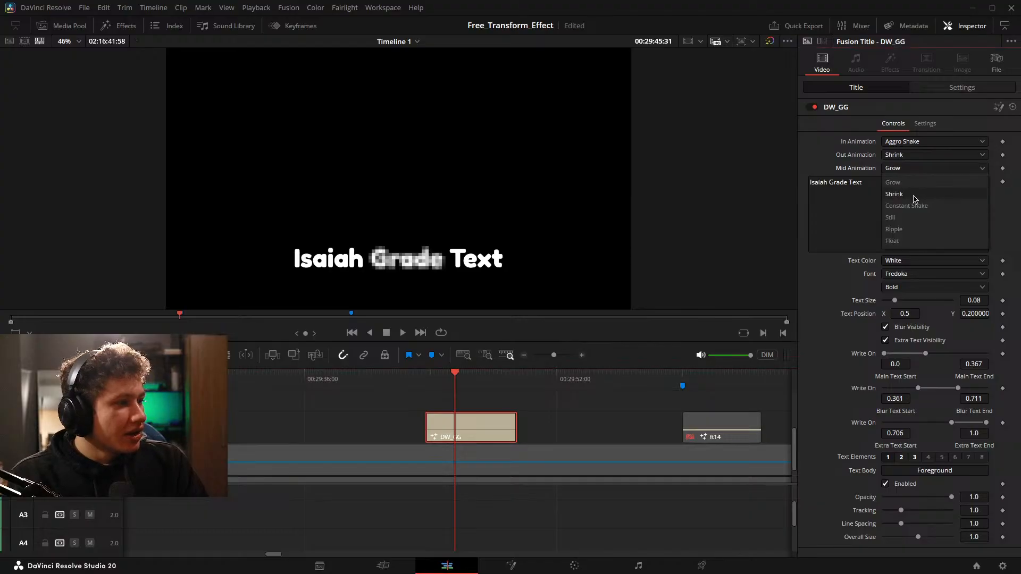
pyautogui.click(920, 207)
pyautogui.moveTo(559, 403)
pyautogui.mouseDown()
pyautogui.moveTo(573, 407)
pyautogui.moveTo(538, 407)
pyautogui.moveTo(555, 407)
pyautogui.mouseUp()
# Try the title's Text Color in Blue, Orange, purple and Yellow.
pyautogui.click(932, 261)
pyautogui.click(918, 287)
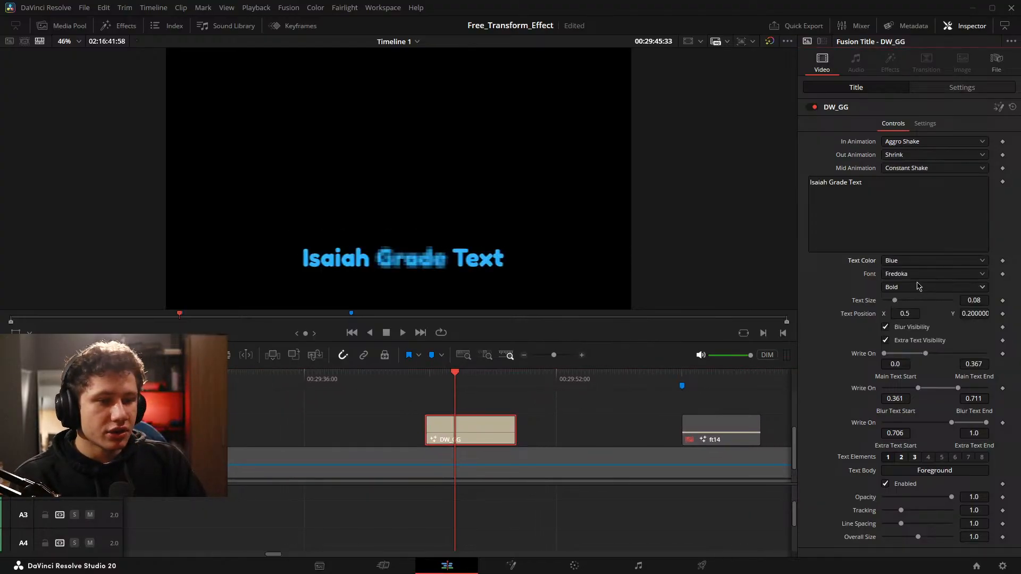
pyautogui.click(922, 260)
pyautogui.click(918, 298)
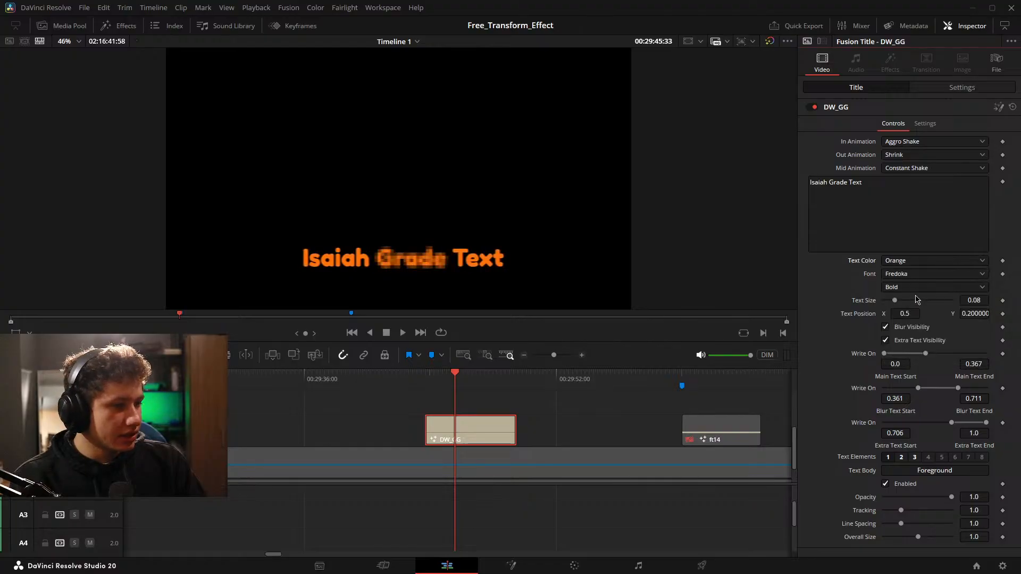
pyautogui.click(926, 261)
pyautogui.click(916, 322)
pyautogui.click(924, 261)
pyautogui.click(904, 345)
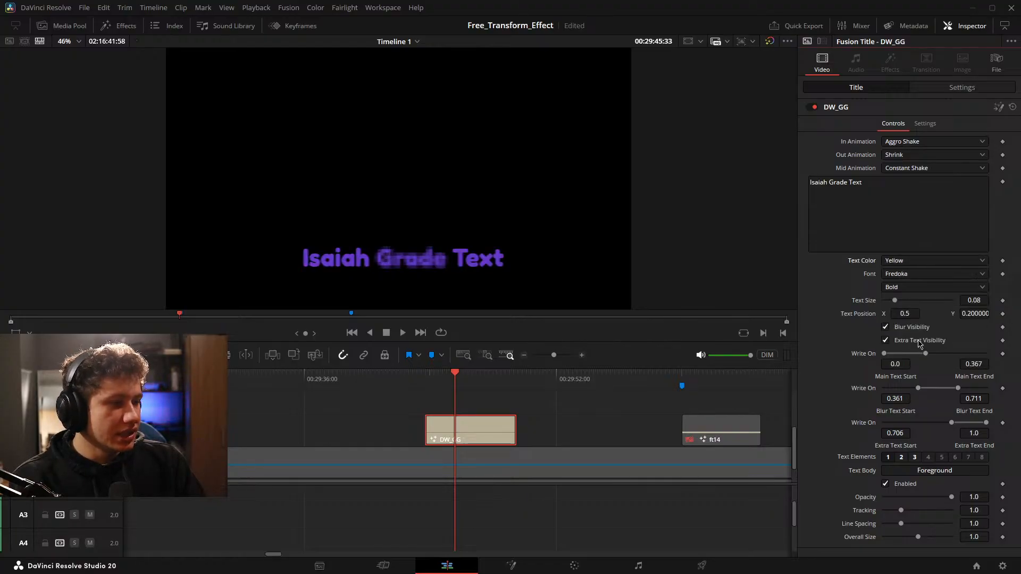
# Cycle the title's Text Color through Blue and White, and settle on Red.
pyautogui.click(920, 261)
pyautogui.click(912, 286)
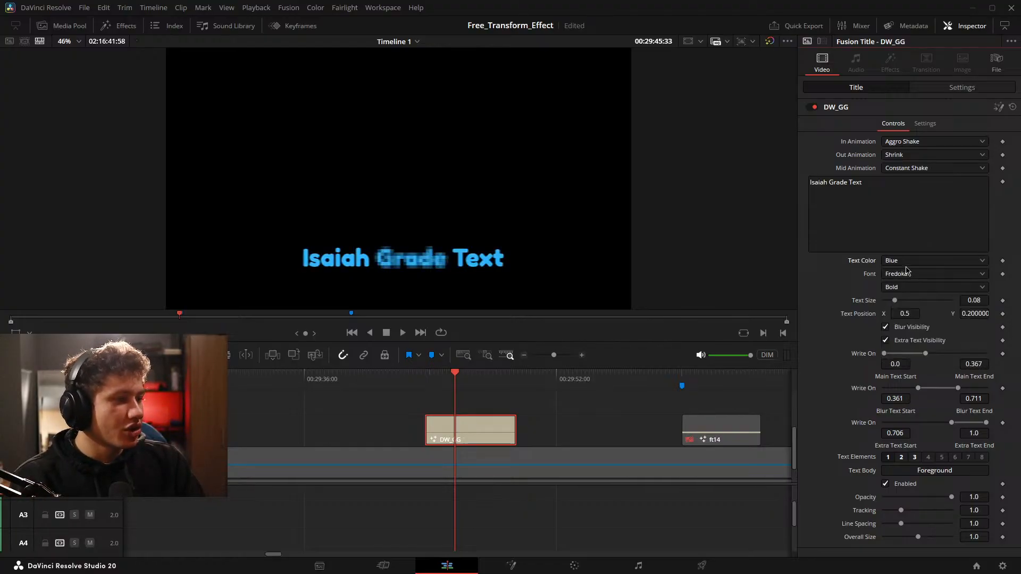
pyautogui.click(909, 261)
pyautogui.click(908, 275)
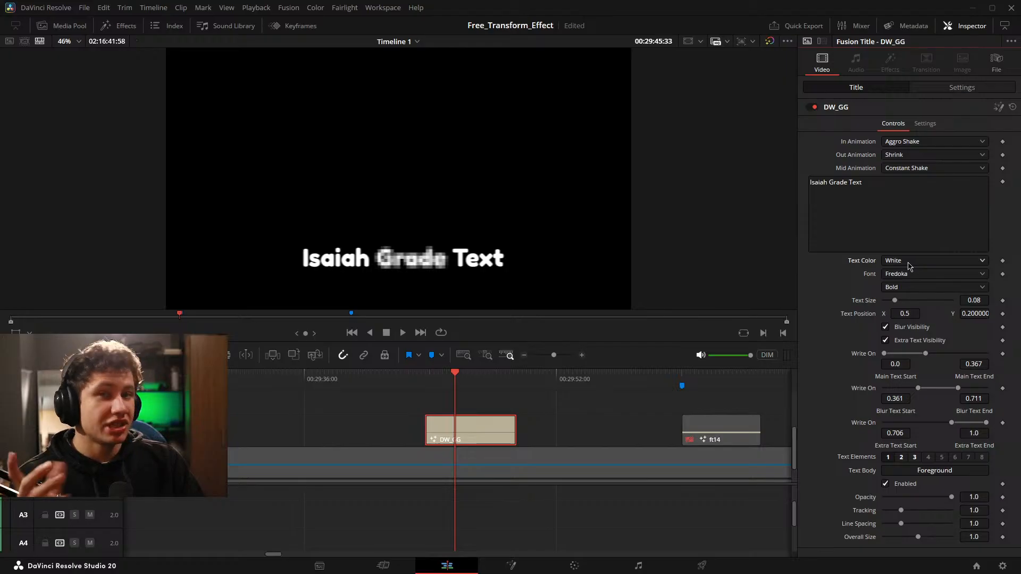
pyautogui.click(907, 262)
pyautogui.click(918, 312)
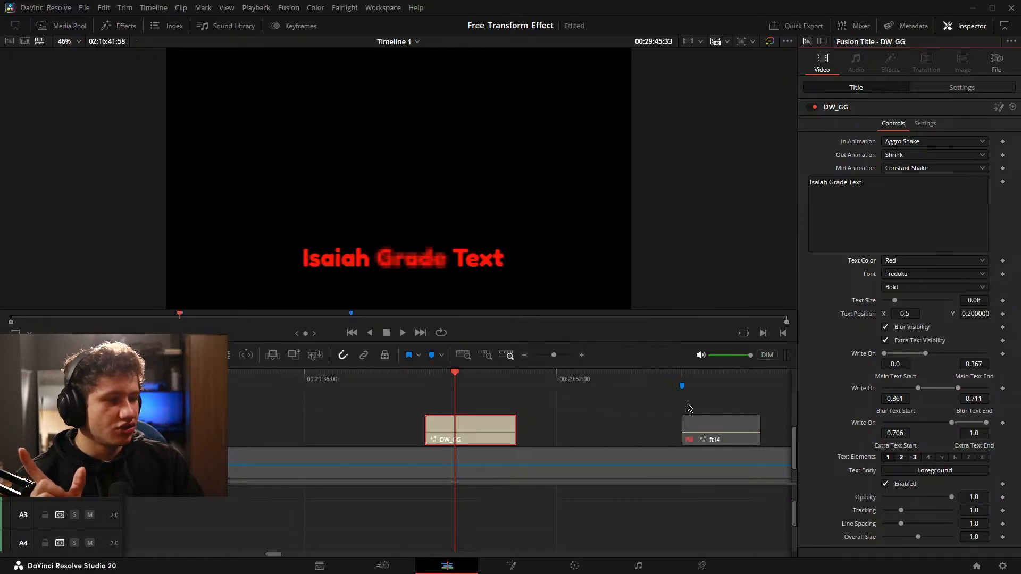
# Place a Four Color Gradient generator on Video 3 just before the DW_GG title.
pyautogui.click(126, 26)
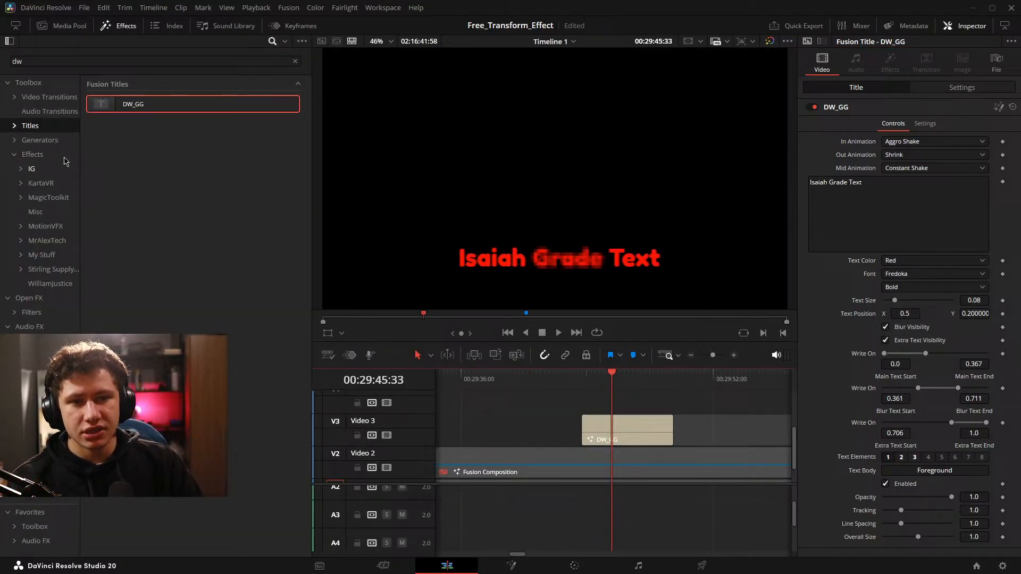
pyautogui.click(40, 140)
pyautogui.click(295, 61)
pyautogui.moveTo(149, 222); pyautogui.dragTo(558, 436)
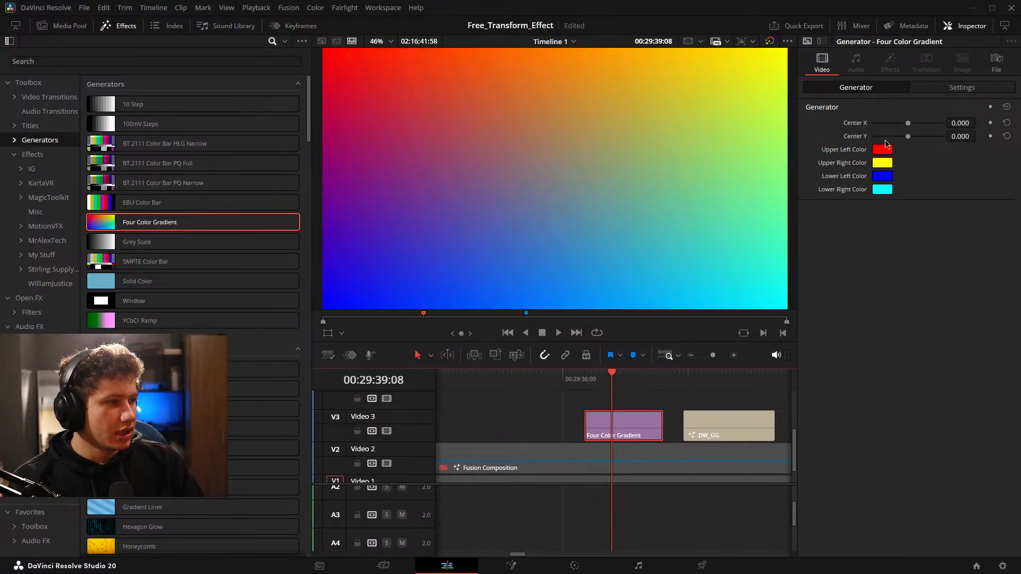
# Inspect the HTML colour field for the gradient's Upper Left Color, and cancel the colour selection.
pyautogui.click(882, 149)
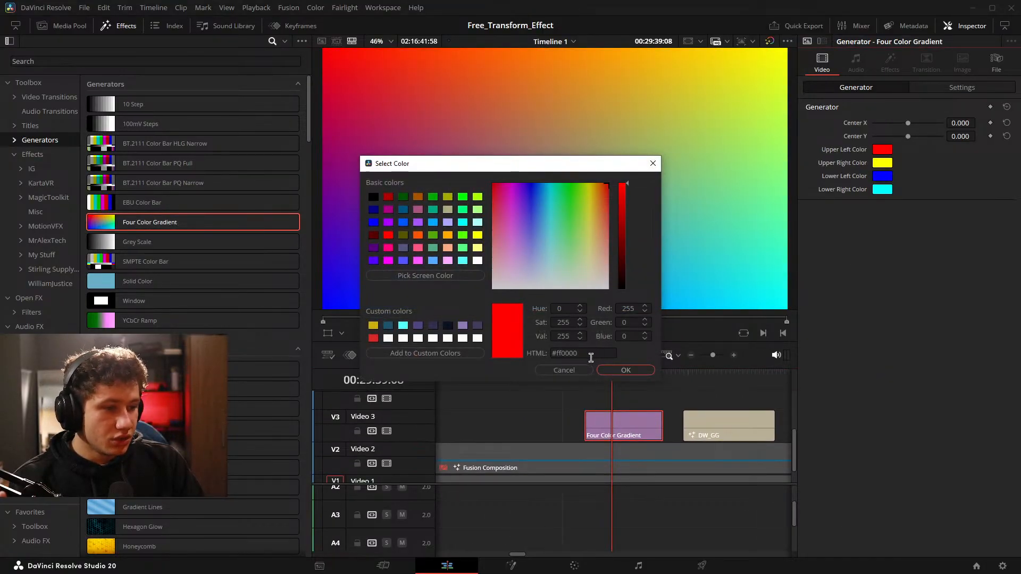
pyautogui.moveTo(590, 358); pyautogui.dragTo(548, 362)
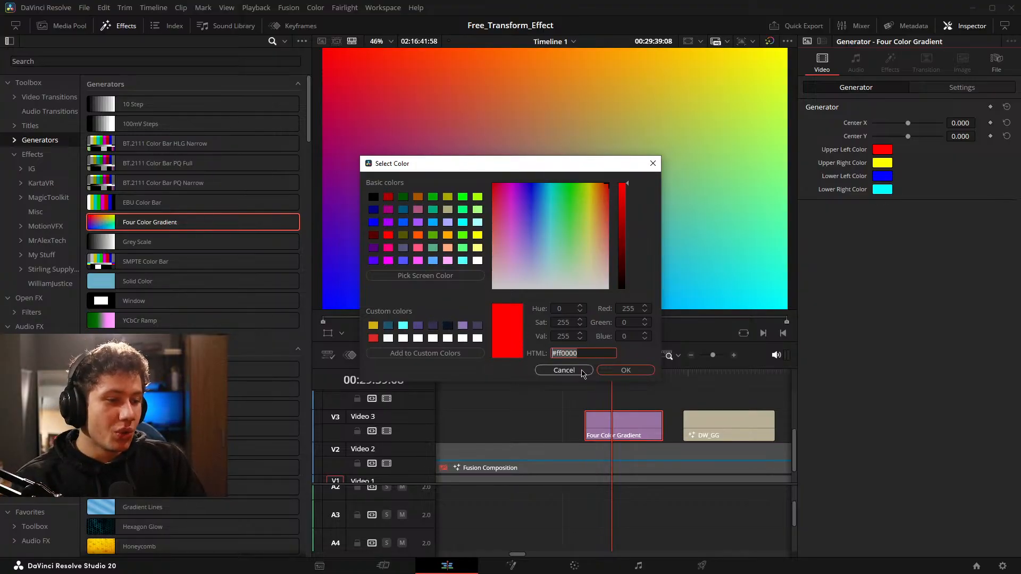
pyautogui.click(564, 370)
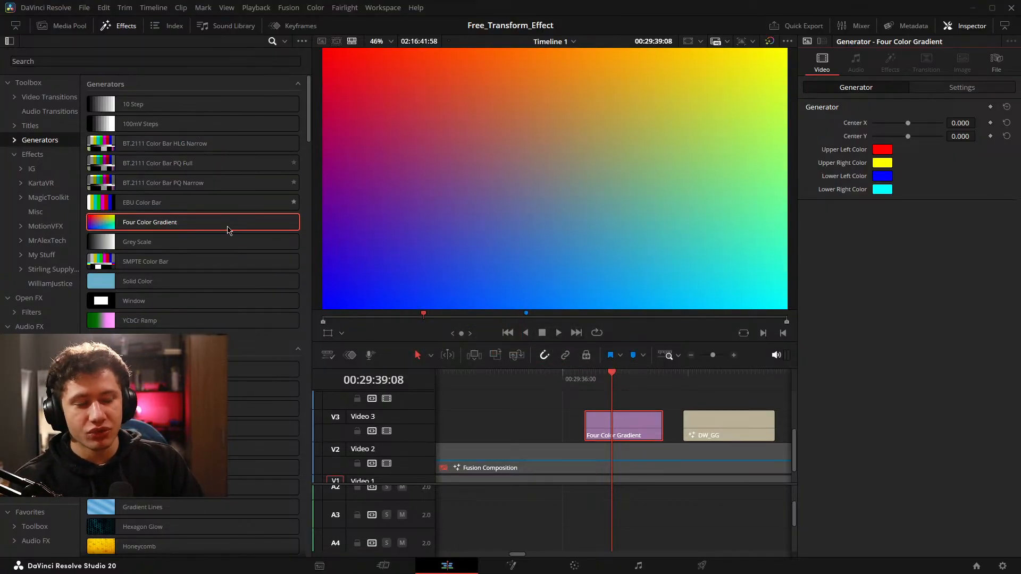
# Delete the Four Color Gradient generator from Video 3.
pyautogui.moveTo(670, 441); pyautogui.dragTo(634, 438)
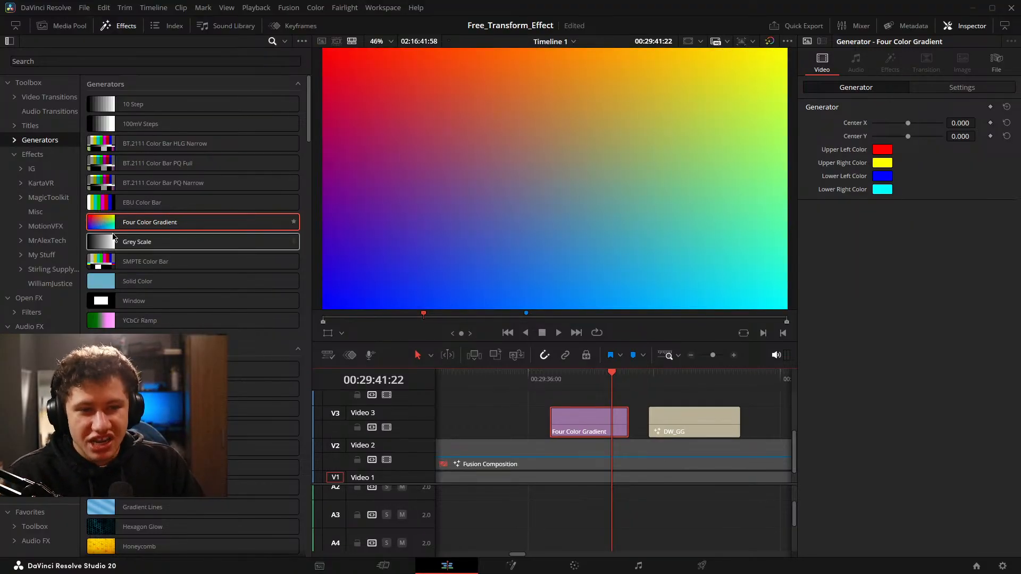
pyautogui.press('BackSpace')
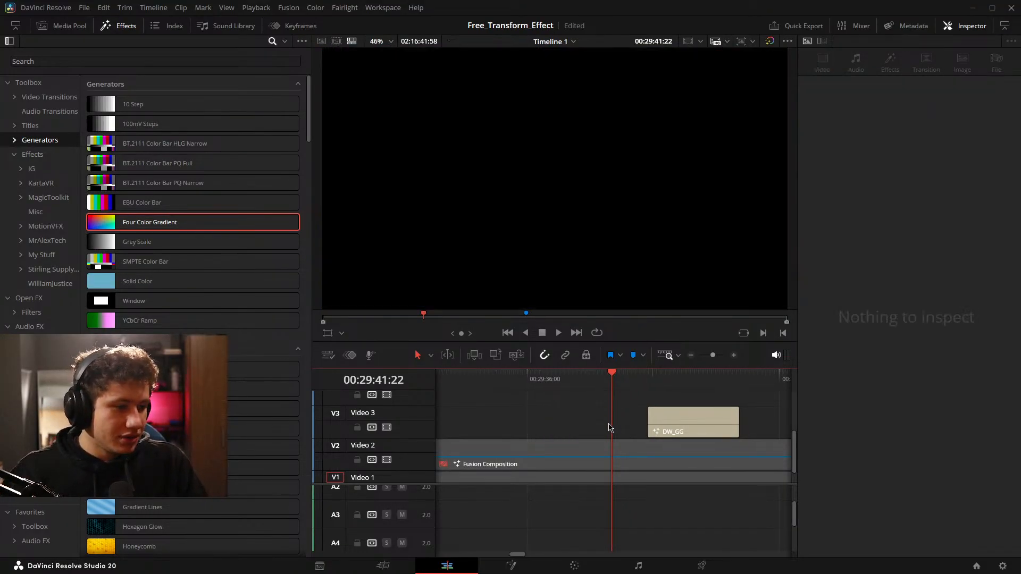
pyautogui.moveTo(746, 443); pyautogui.dragTo(657, 443)
# Set the Text Color of the DW_GG title on Video 3 to White.
pyautogui.click(589, 426)
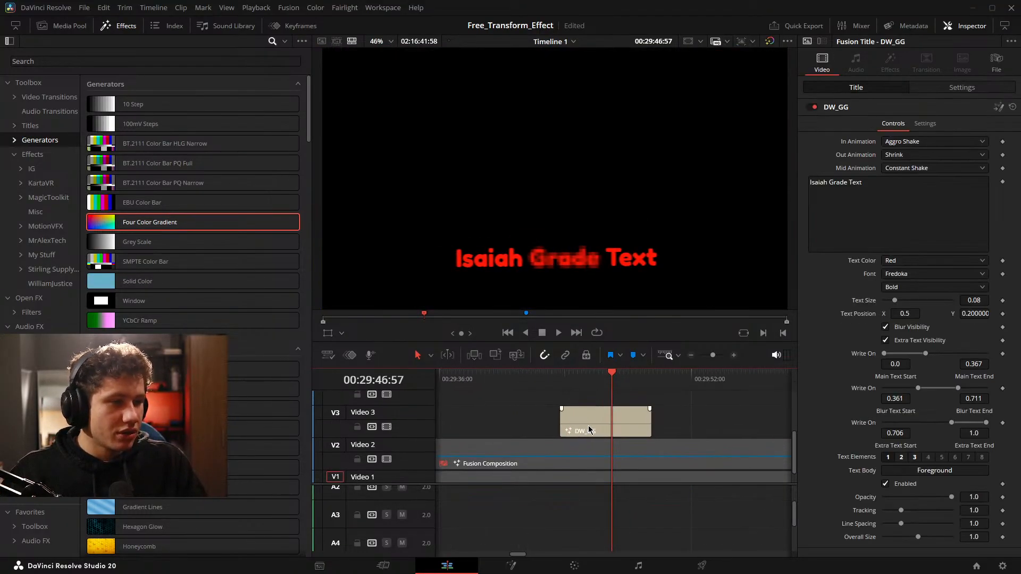
pyautogui.click(908, 262)
pyautogui.click(904, 276)
pyautogui.scroll(3, 732, 410)
pyautogui.scroll(-2, 732, 410)
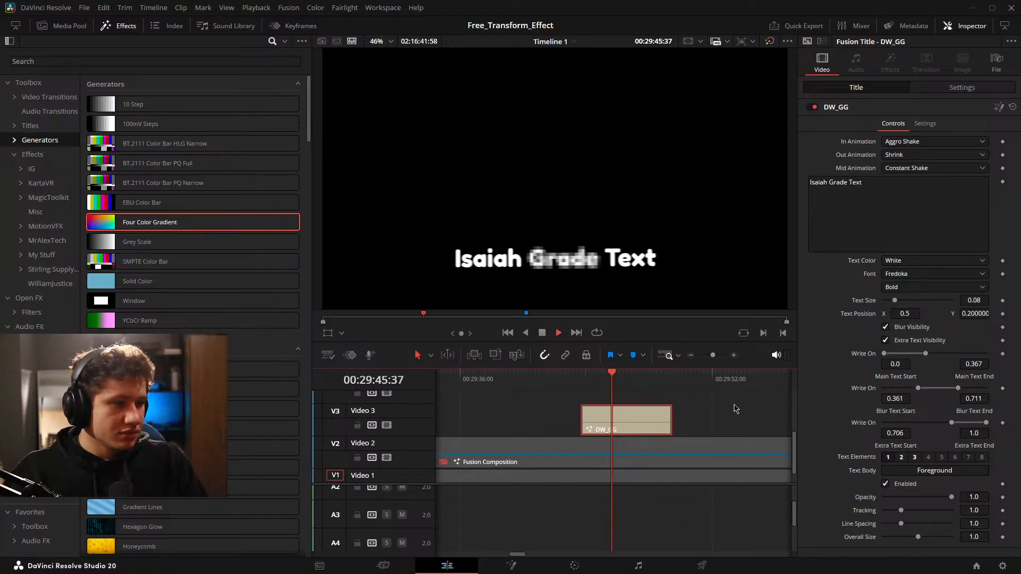
# Try the DW_GG title with In Animation Fade, Out Animation Shake and Mid Animation Ripple, and preview it.
pyautogui.click(926, 143)
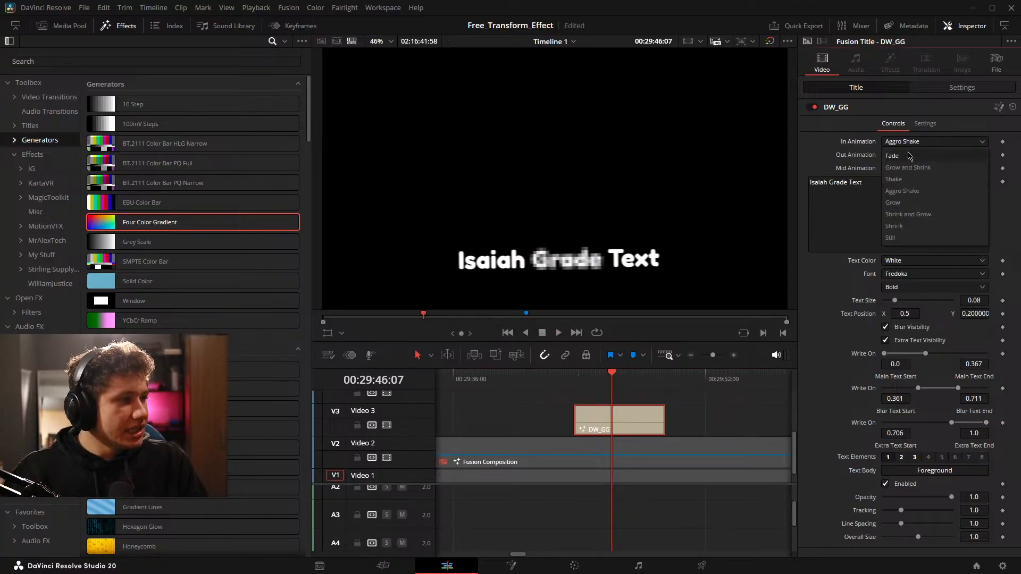
pyautogui.click(912, 156)
pyautogui.click(913, 155)
pyautogui.click(911, 189)
pyautogui.click(926, 168)
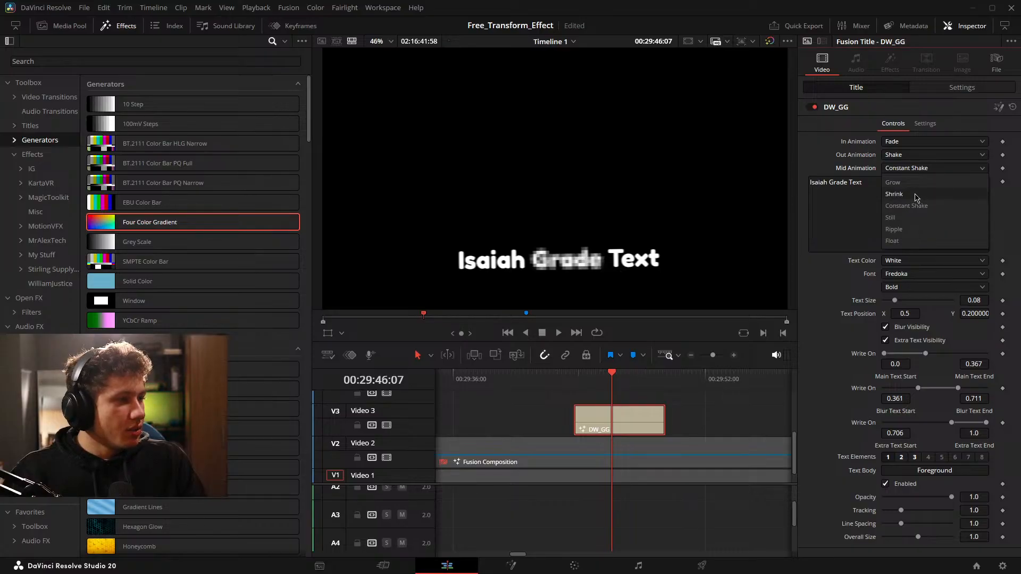
pyautogui.click(906, 228)
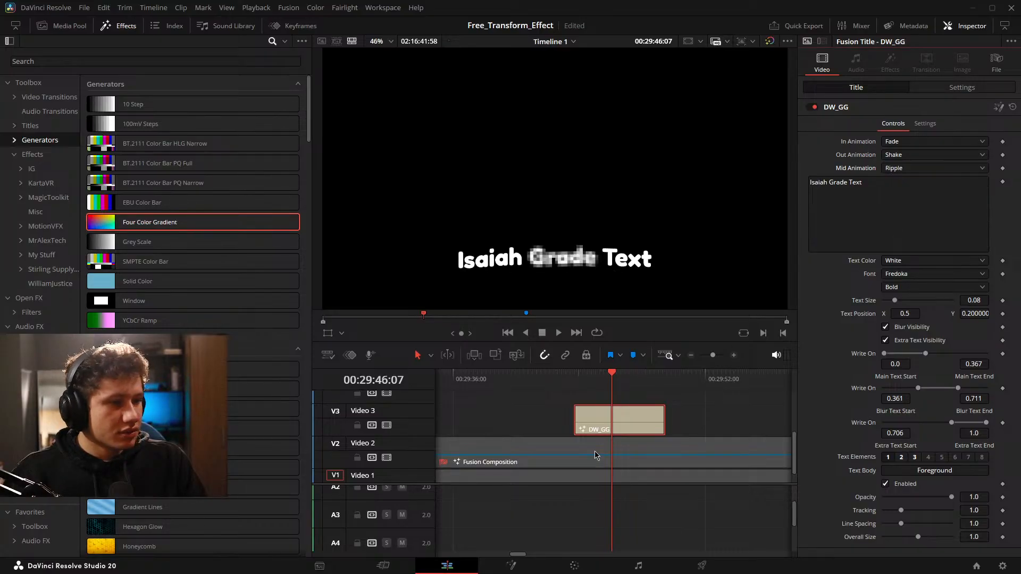
pyautogui.press('/')
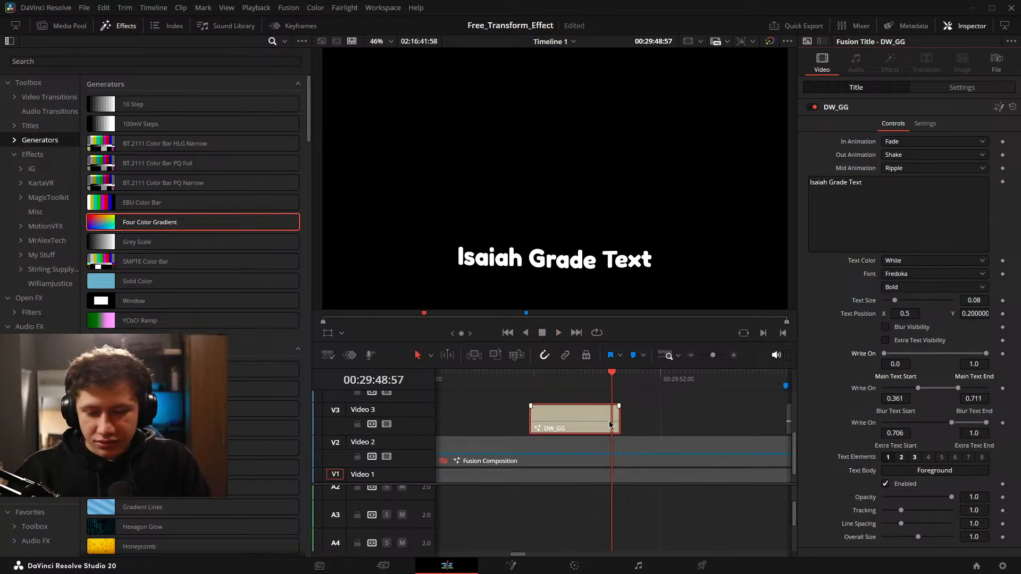
# Delete the DW_GG title from Video 3.
pyautogui.scroll(-2, 610, 425)
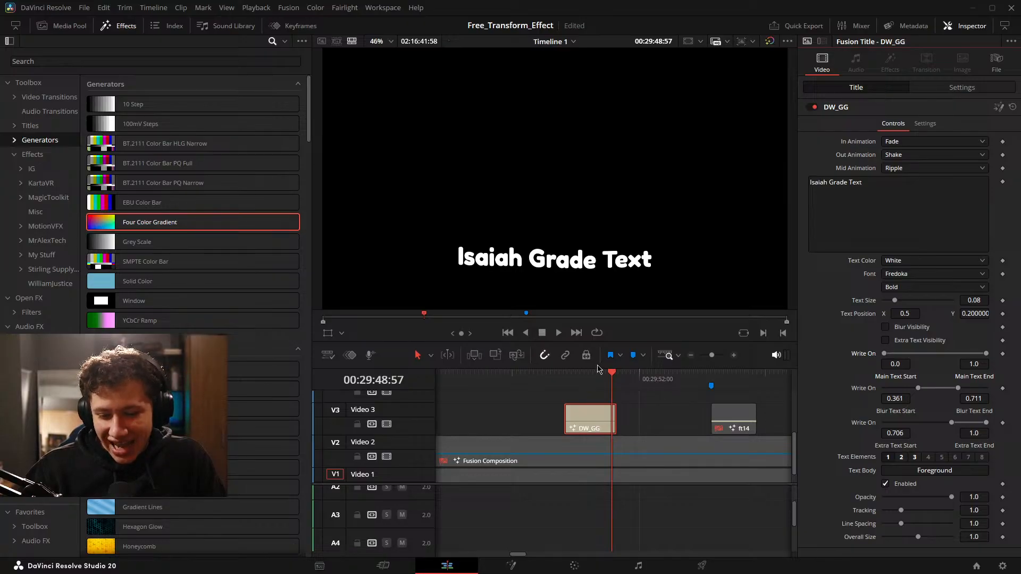
pyautogui.press('Tab')
pyautogui.click(586, 417)
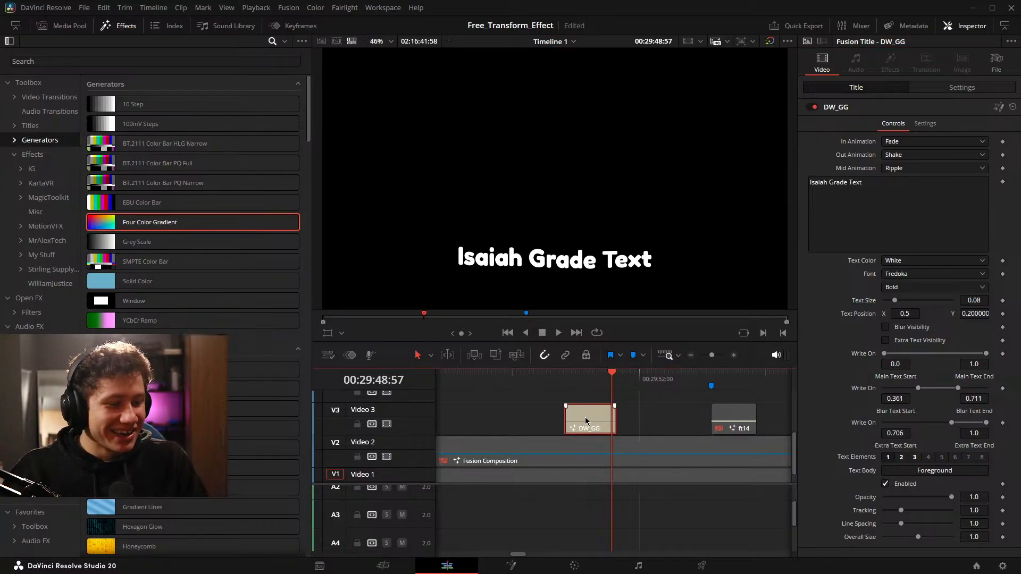
pyautogui.press('BackSpace')
# Open the Fusion Composition clip on Video 2 for node editing and find its End_Transform and MediaOut nodes.
pyautogui.moveTo(695, 401); pyautogui.dragTo(607, 405)
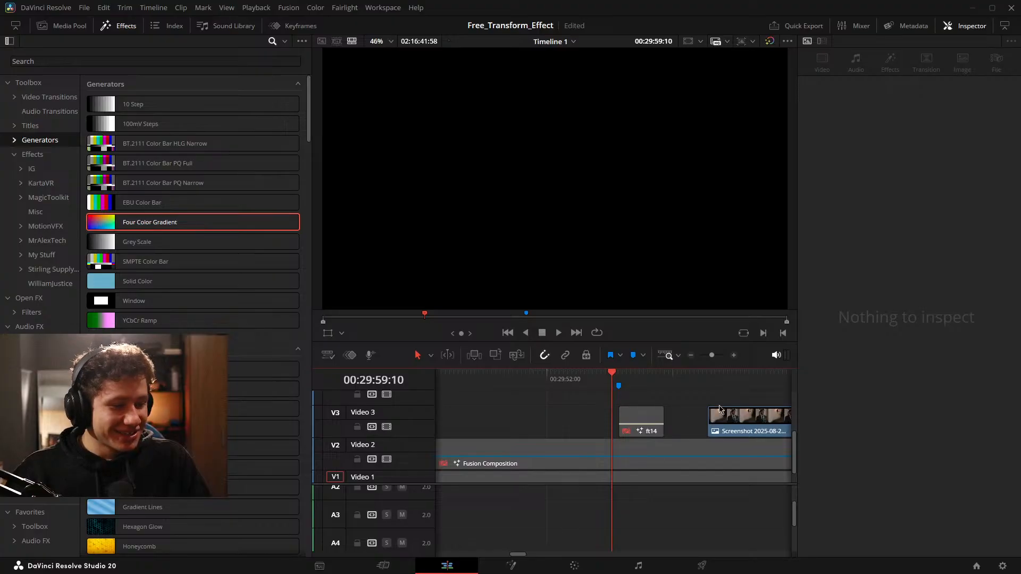
pyautogui.click(580, 459)
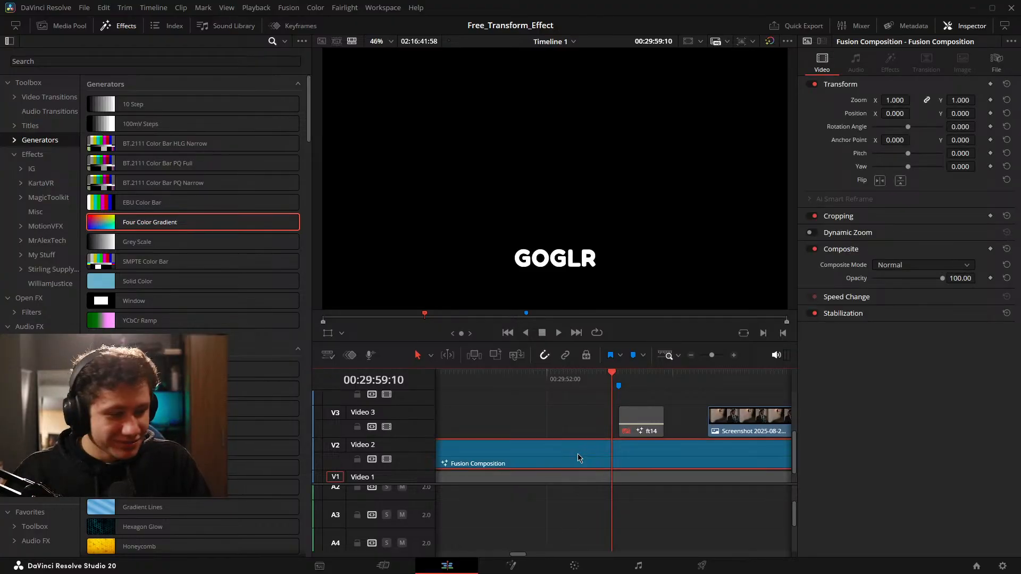
pyautogui.click(510, 565)
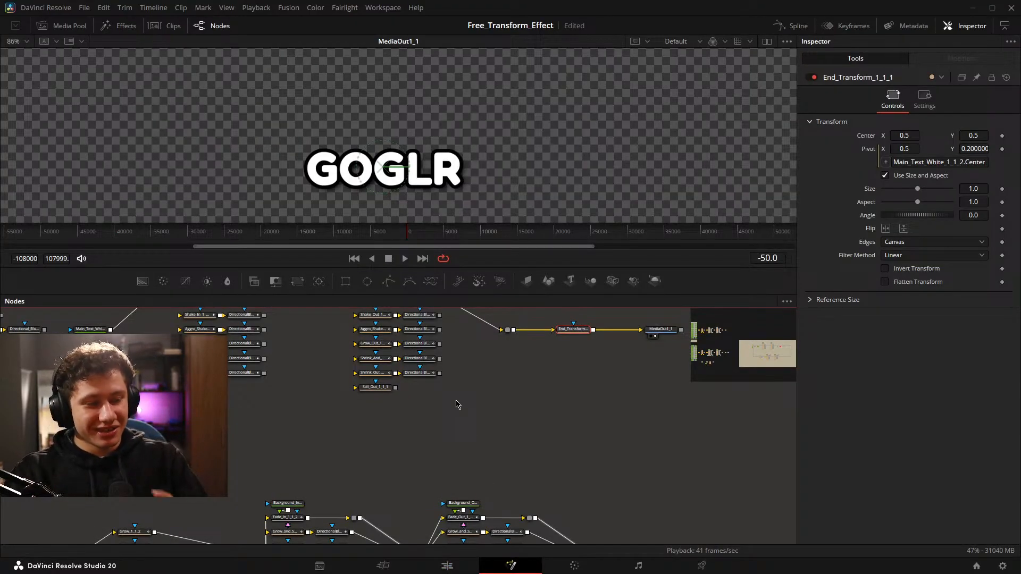
pyautogui.moveTo(321, 444); pyautogui.dragTo(436, 465)
pyautogui.moveTo(581, 368); pyautogui.dragTo(396, 447)
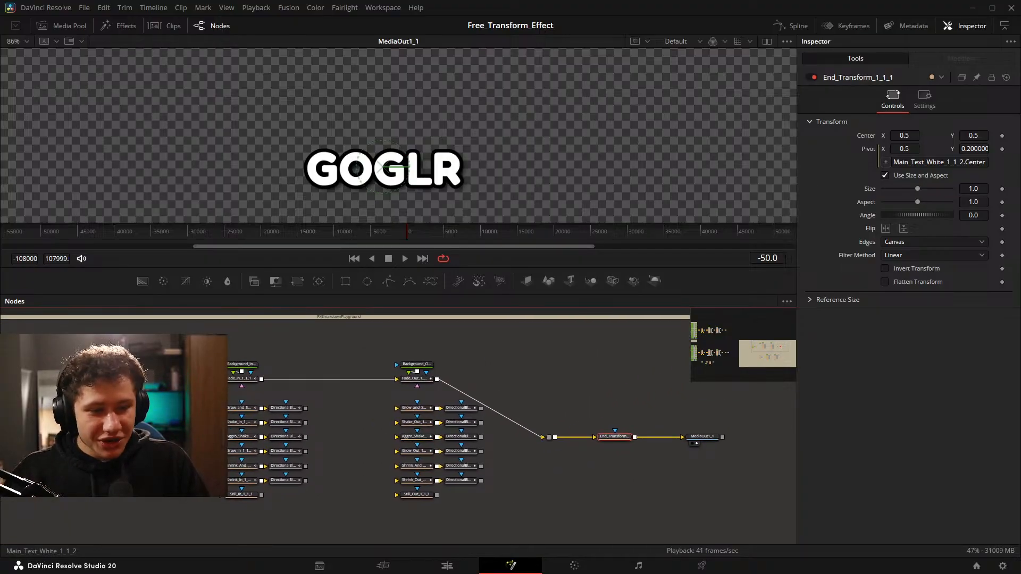
# Line up the pipe router, End_Transform and MediaOut nodes in a row with the Fade_Out node, and save the project.
pyautogui.click(56, 407)
pyautogui.moveTo(534, 404); pyautogui.dragTo(764, 462)
pyautogui.moveTo(715, 439); pyautogui.dragTo(657, 387)
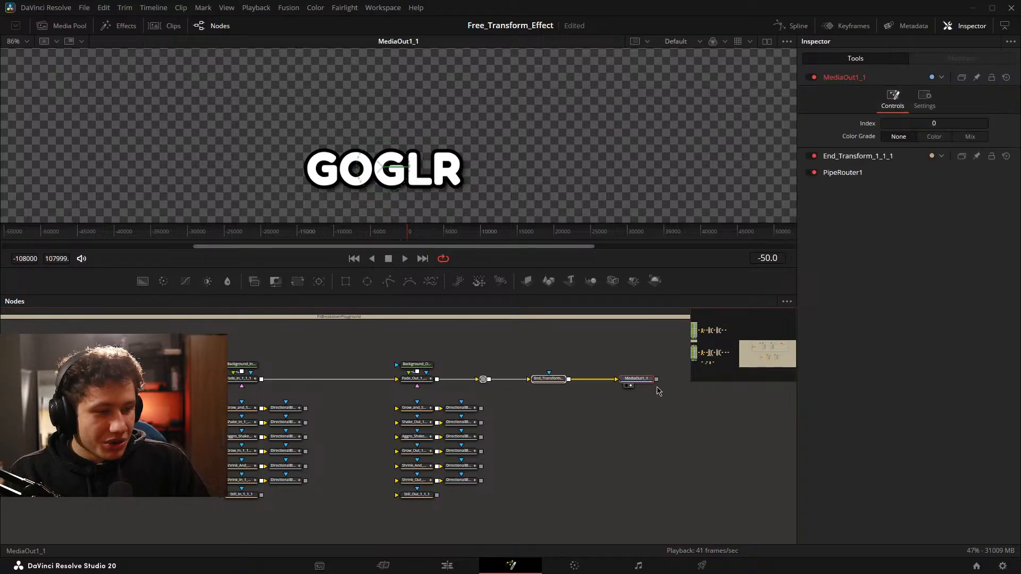
pyautogui.click(582, 417)
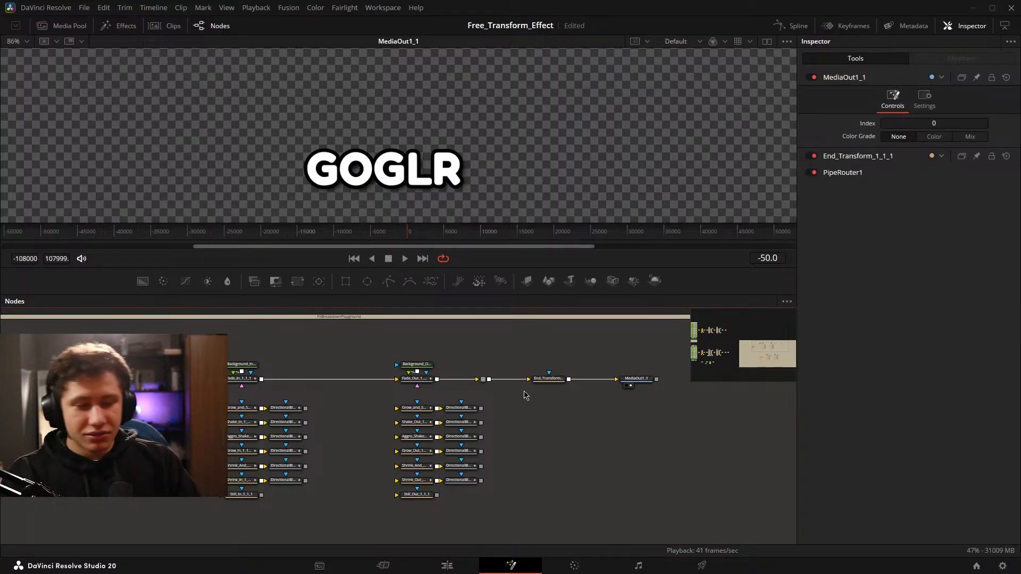
pyautogui.hotkey('ctrl', 's')
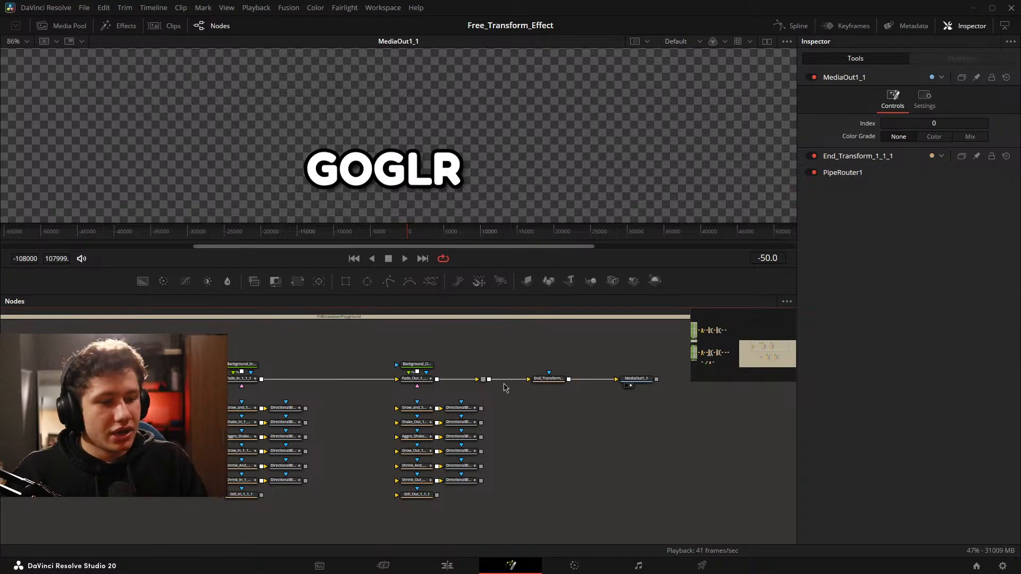
# Move the MediaOut node closer to the End_Transform node.
pyautogui.scroll(3, 548, 383)
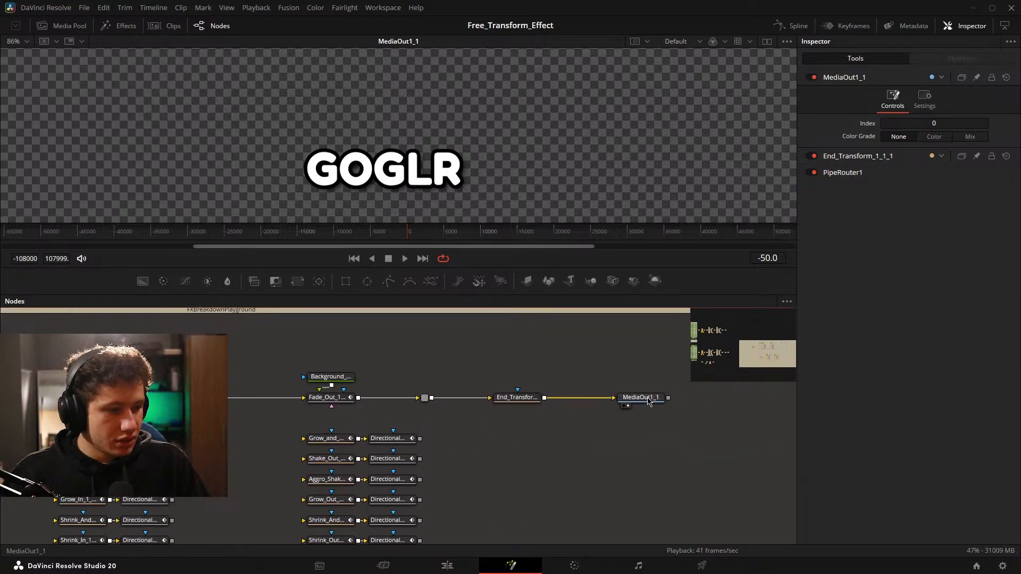
pyautogui.moveTo(644, 398); pyautogui.dragTo(611, 397)
pyautogui.click(564, 384)
pyautogui.moveTo(398, 377); pyautogui.dragTo(492, 351)
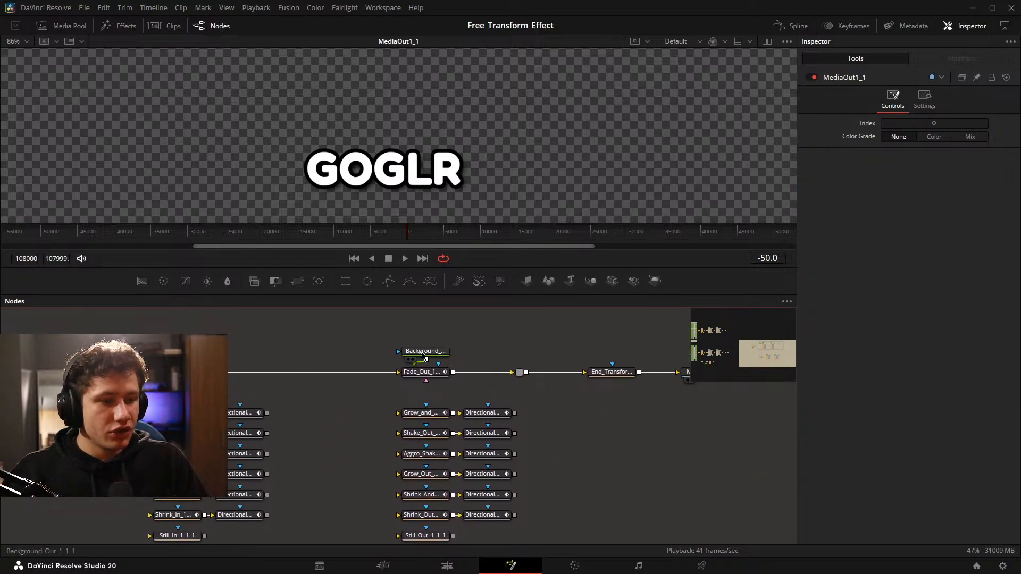
pyautogui.moveTo(69, 331); pyautogui.dragTo(23, 335)
# Move the End_Transform and MediaOut nodes together closer to the pipe router.
pyautogui.moveTo(121, 346); pyautogui.dragTo(677, 397)
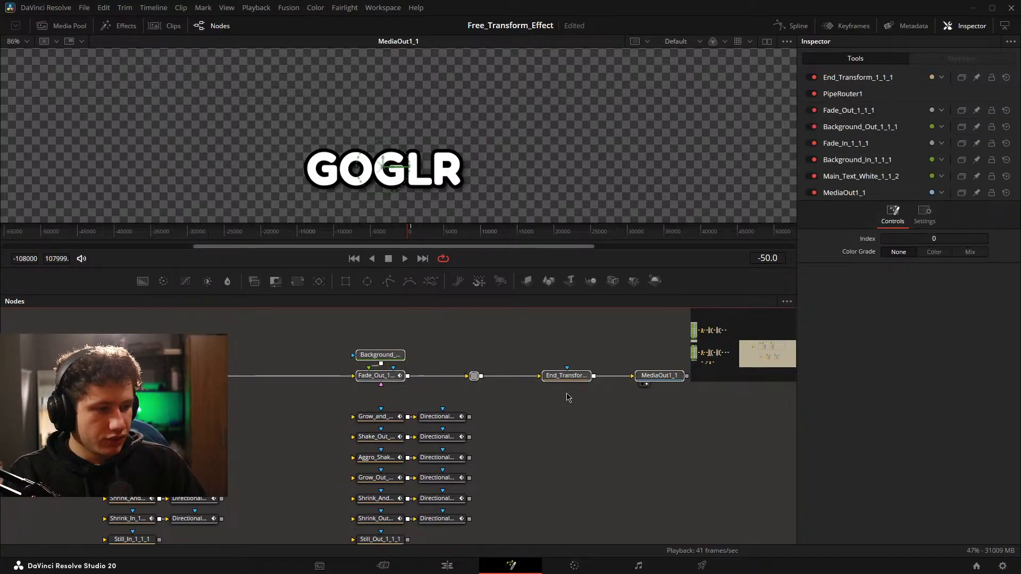
pyautogui.moveTo(140, 367); pyautogui.dragTo(268, 360)
pyautogui.moveTo(144, 349); pyautogui.dragTo(426, 381)
pyautogui.moveTo(648, 377); pyautogui.dragTo(403, 378)
pyautogui.moveTo(601, 351); pyautogui.dragTo(463, 389)
pyautogui.moveTo(460, 380); pyautogui.dragTo(429, 382)
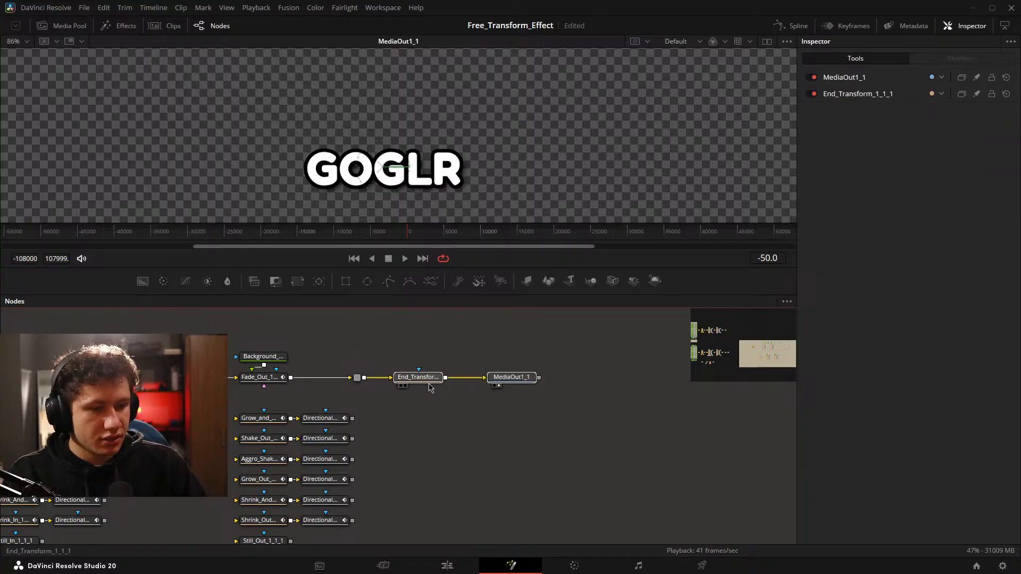
pyautogui.click(344, 400)
pyautogui.click(357, 379)
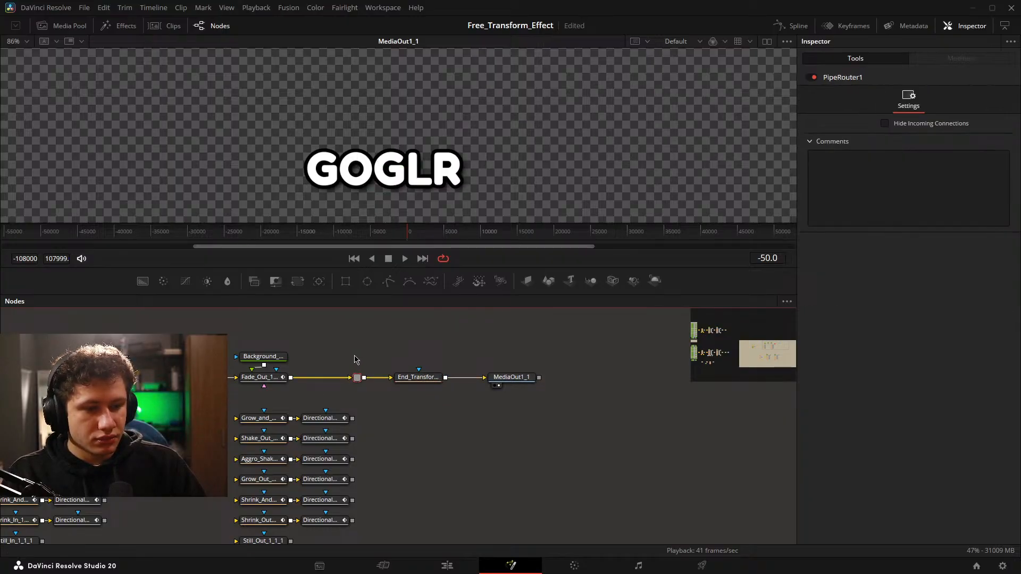
pyautogui.moveTo(355, 355); pyautogui.dragTo(419, 360)
pyautogui.moveTo(176, 343); pyautogui.dragTo(588, 394)
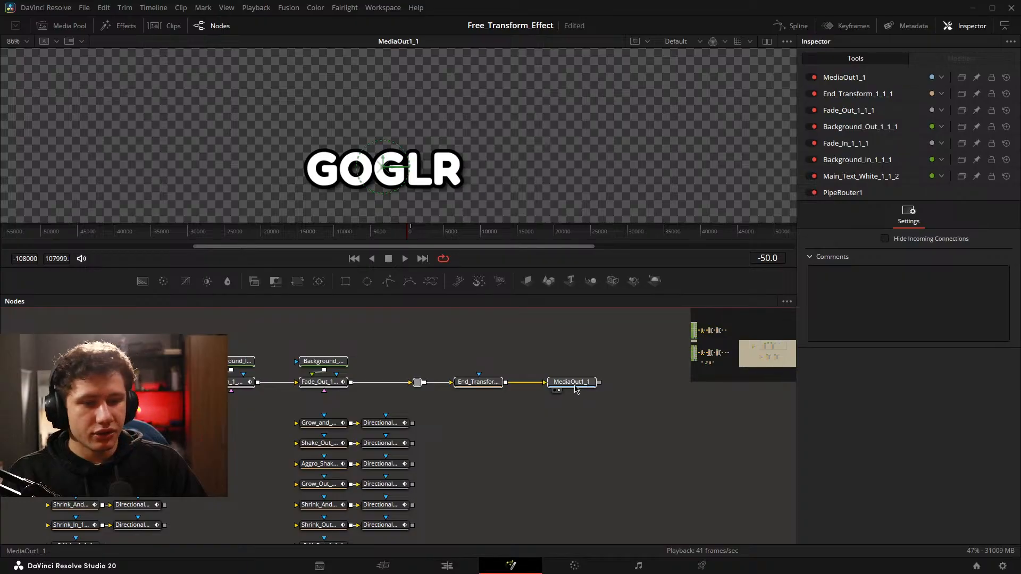
pyautogui.moveTo(575, 388)
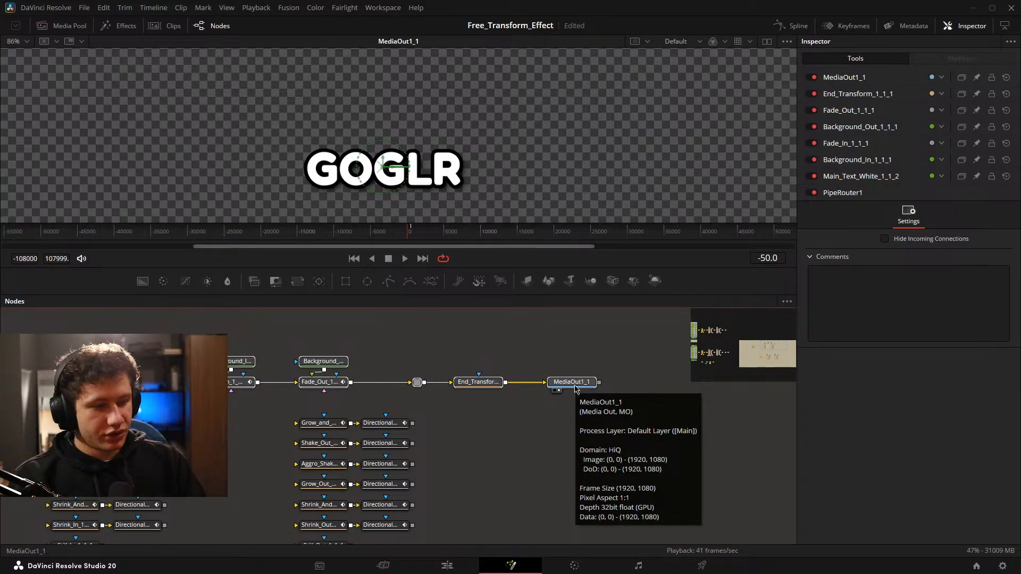
pyautogui.click(575, 389)
pyautogui.rightClick(576, 389)
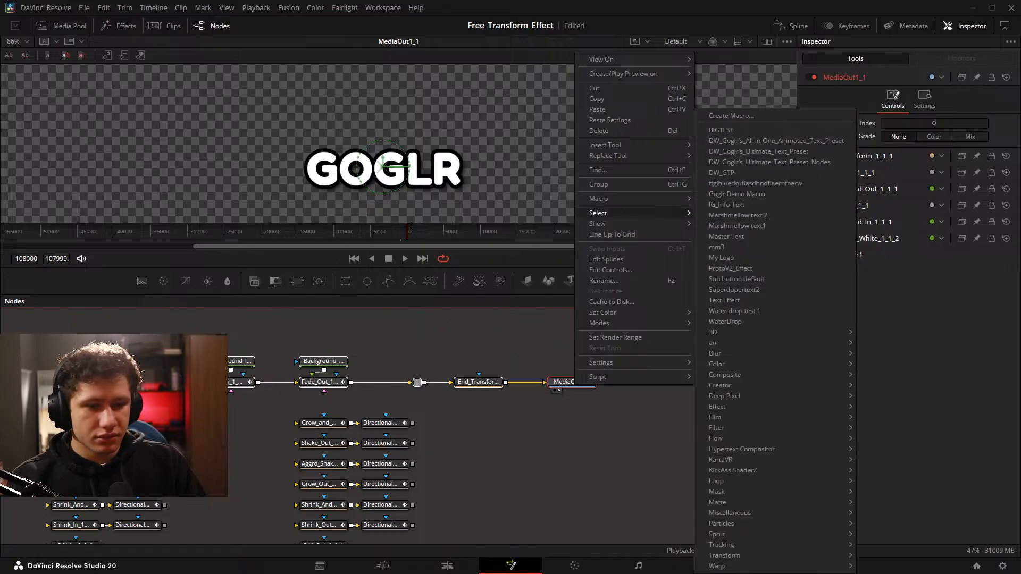
# Clear the text GOGLR from the Main_Text_White node so its text content is empty.
pyautogui.click(76, 381)
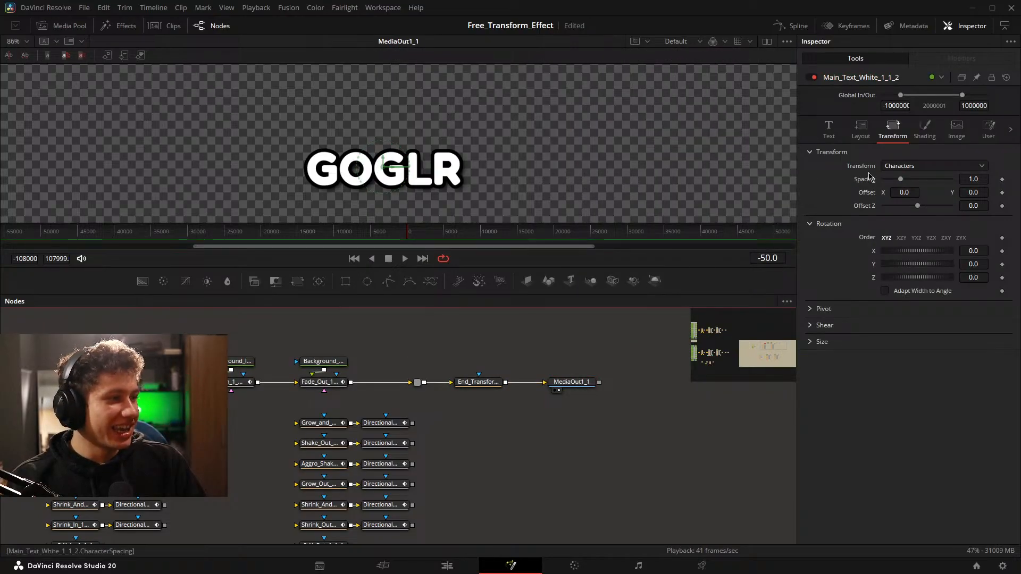
pyautogui.click(828, 127)
pyautogui.click(880, 190)
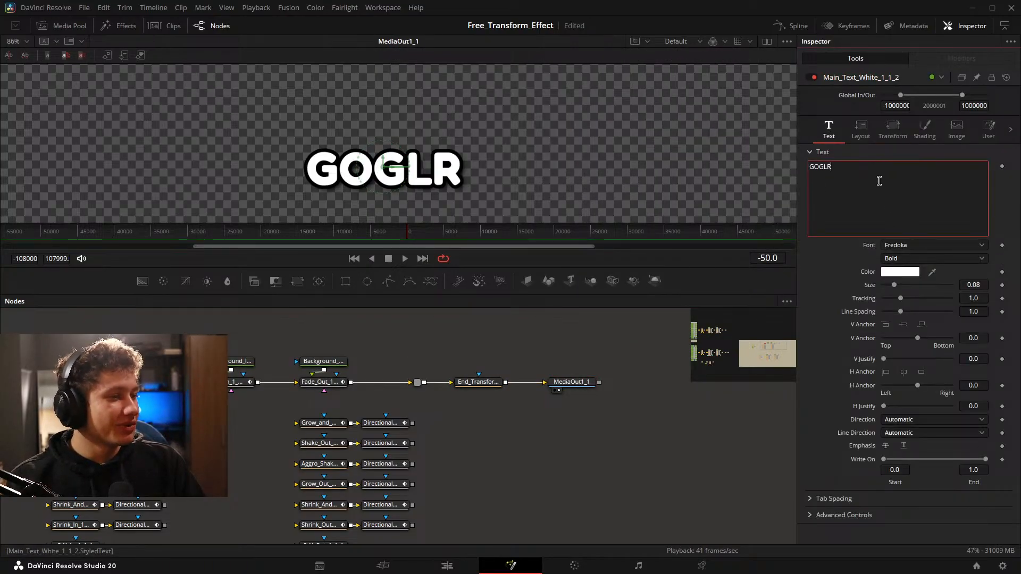
pyautogui.hotkey('ctrl', 'a')
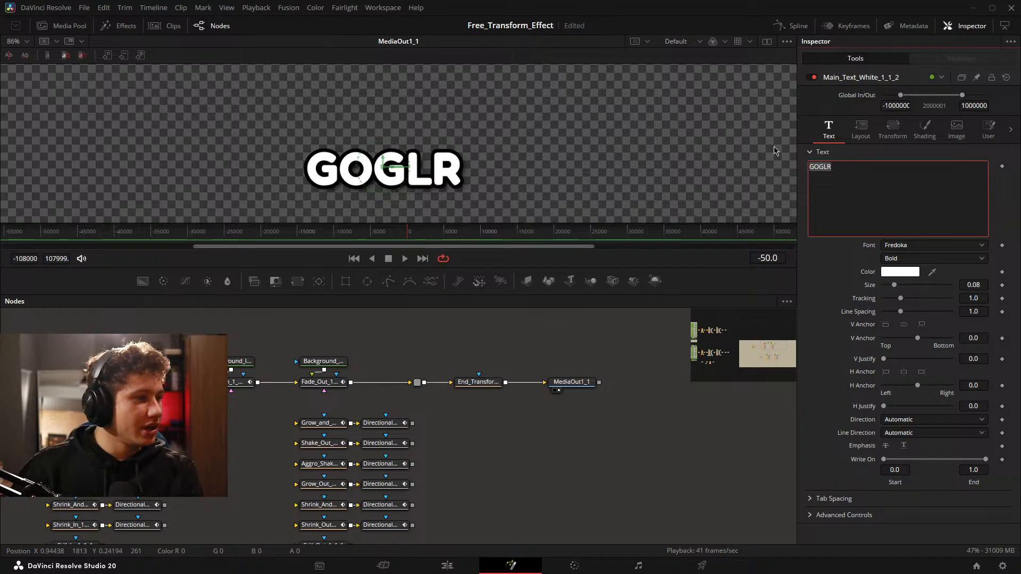
pyautogui.press('BackSpace')
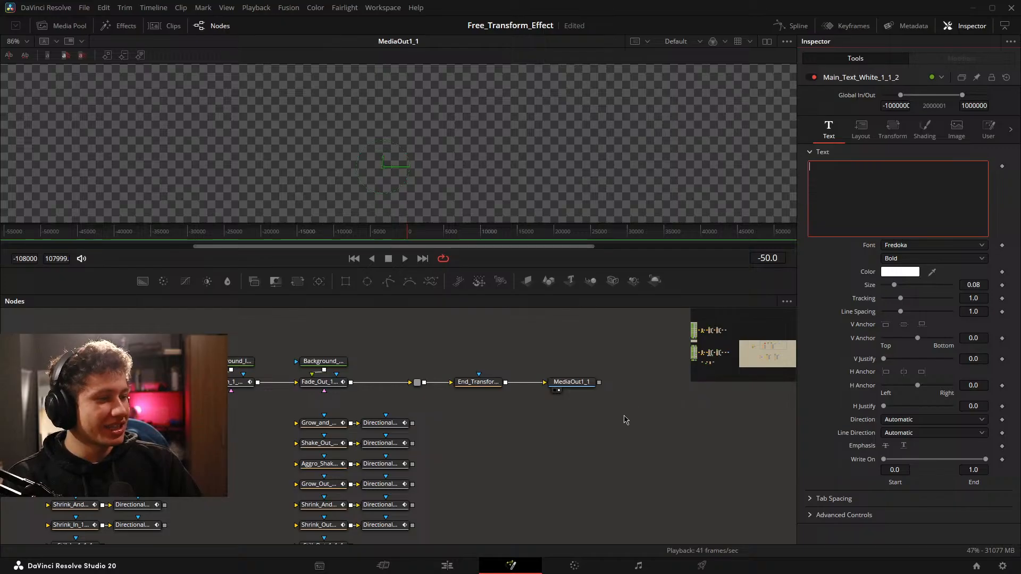
# Set the font of the Main_Text_White node to Open Sans.
pyautogui.click(970, 245)
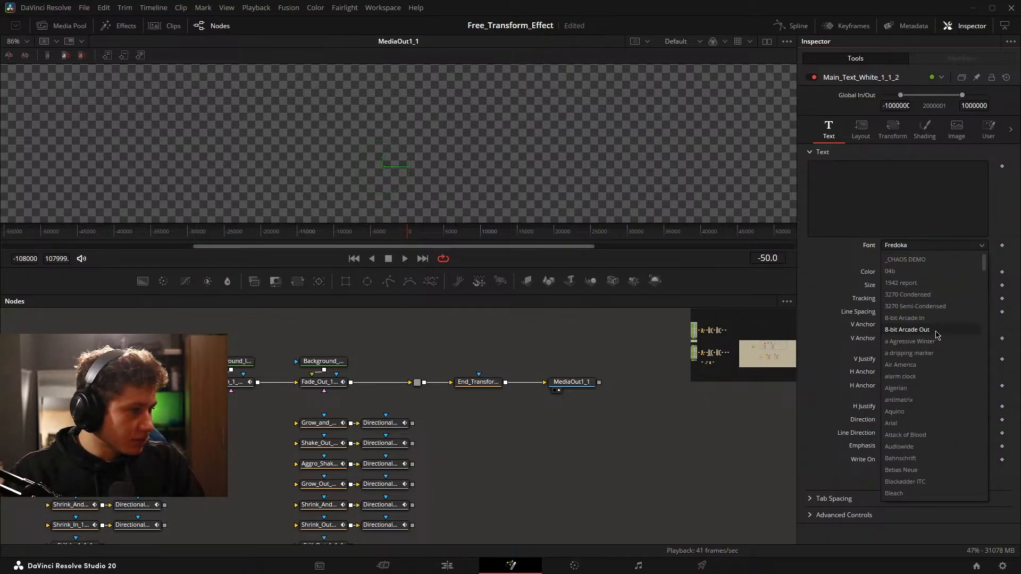
pyautogui.scroll(-10, 928, 390)
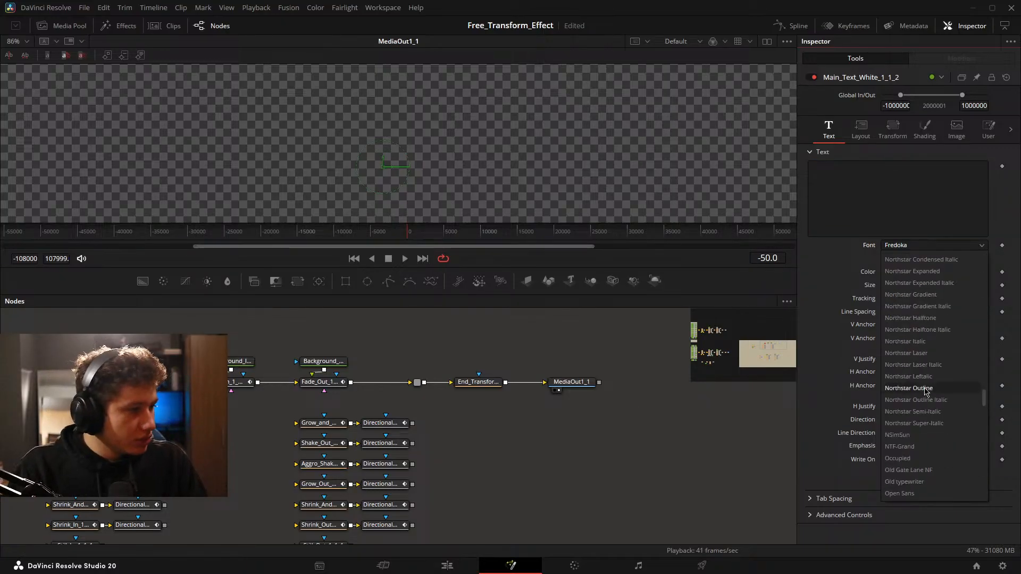
pyautogui.scroll(-2, 919, 447)
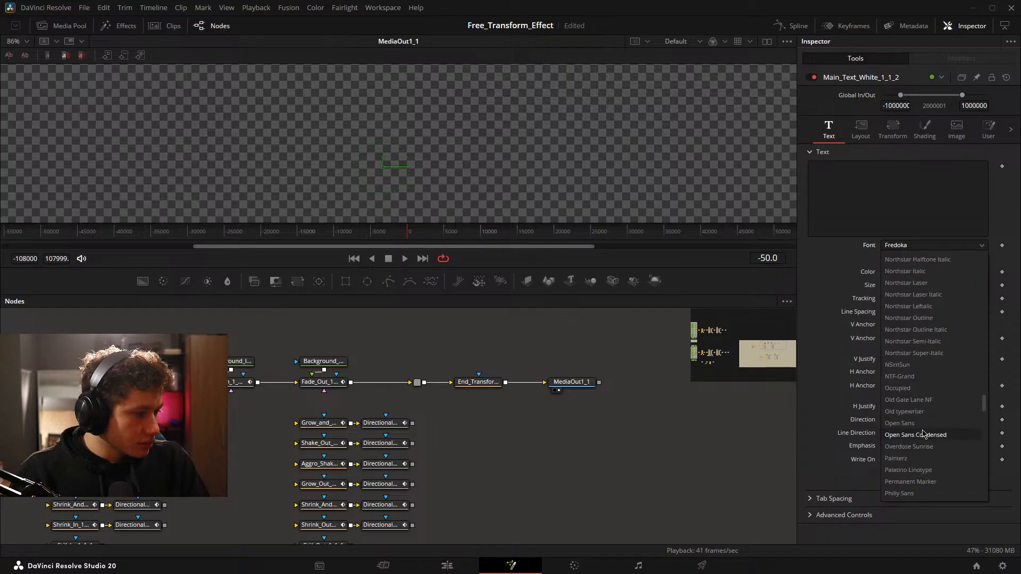
pyautogui.click(925, 424)
# Preview the font with the sample text "dsdcdc" in the Main_Text_White node, and clear the text again.
pyautogui.click(869, 211)
pyautogui.write('dsdcdc')
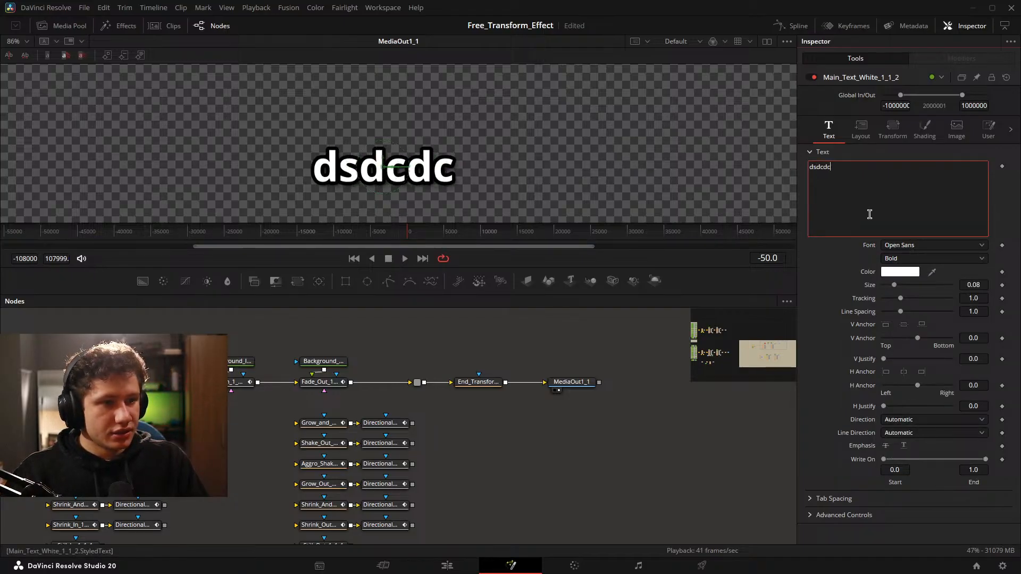
pyautogui.press('BackSpace')
pyautogui.press('BackSpace')
pyautogui.press('BackSpace')
pyautogui.press('BackSpace')
pyautogui.press('BackSpace')
pyautogui.press('BackSpace')
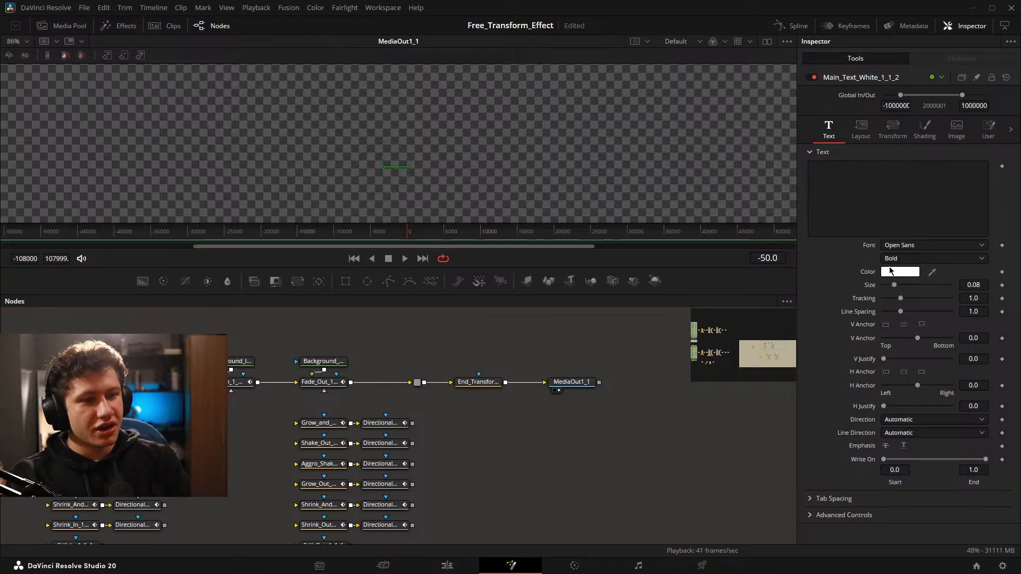
pyautogui.click(902, 246)
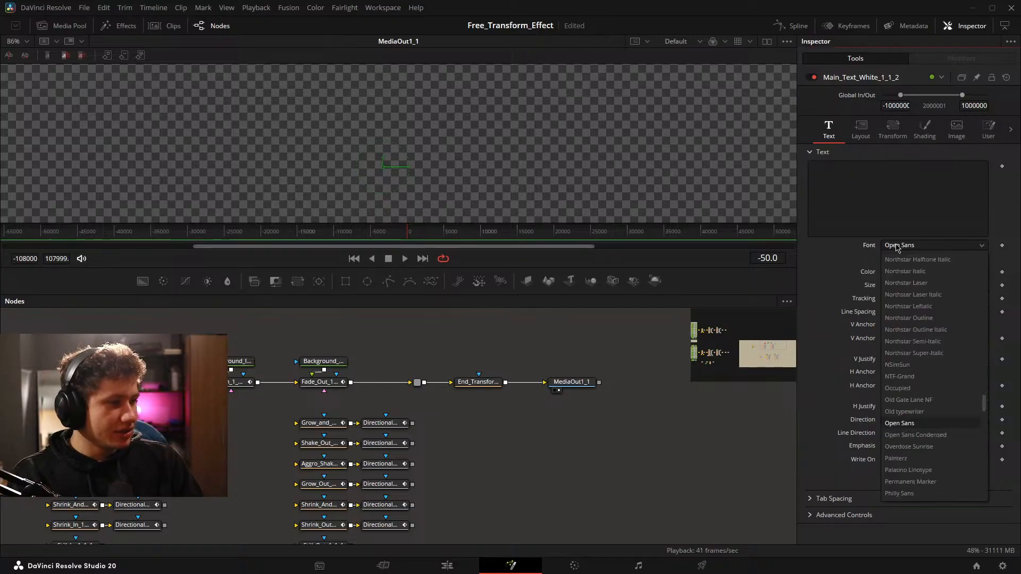
pyautogui.scroll(10, 923, 361)
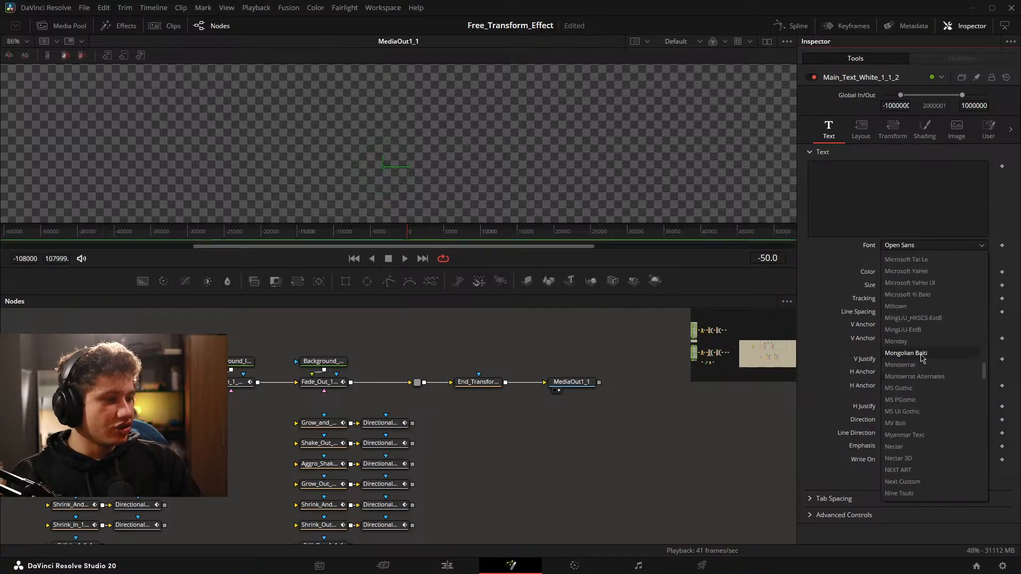
pyautogui.scroll(-9, 919, 364)
pyautogui.click(517, 480)
# Save the project and start a new macro from the main node chain, running from Main_Text_White to MediaOut1_1.
pyautogui.moveTo(555, 424); pyautogui.dragTo(604, 430)
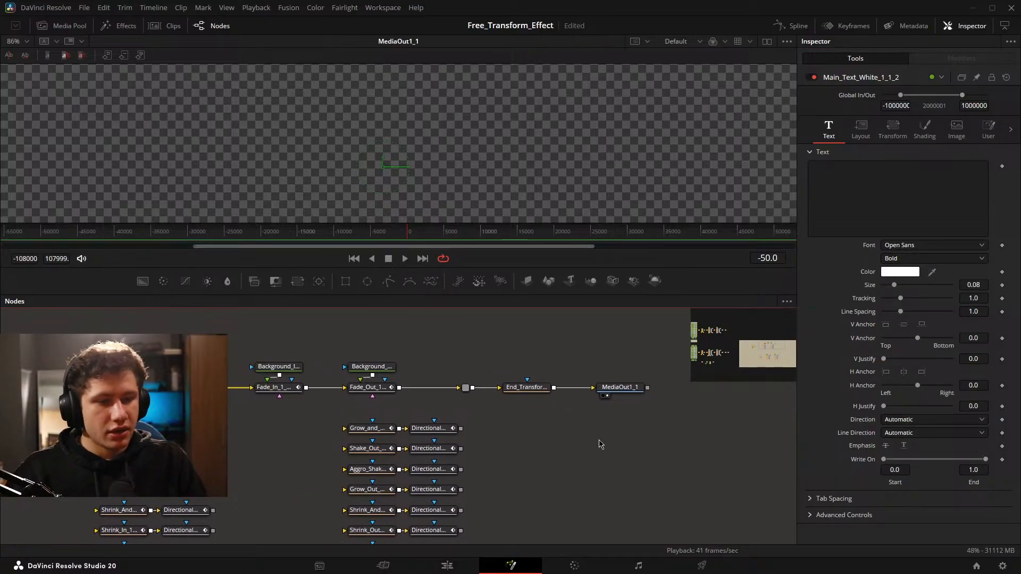
pyautogui.hotkey('ctrl', 's')
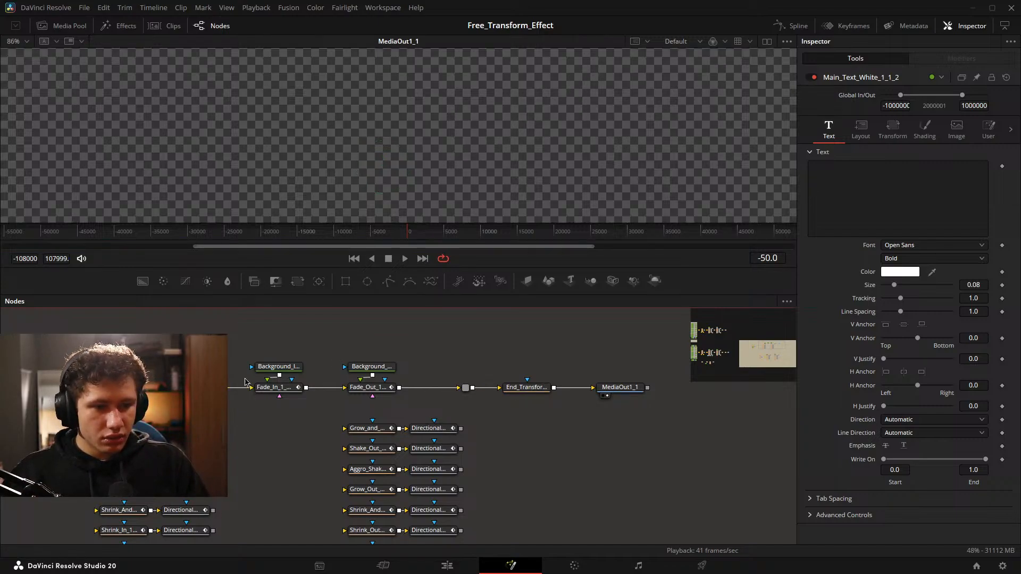
pyautogui.moveTo(213, 345); pyautogui.dragTo(665, 410)
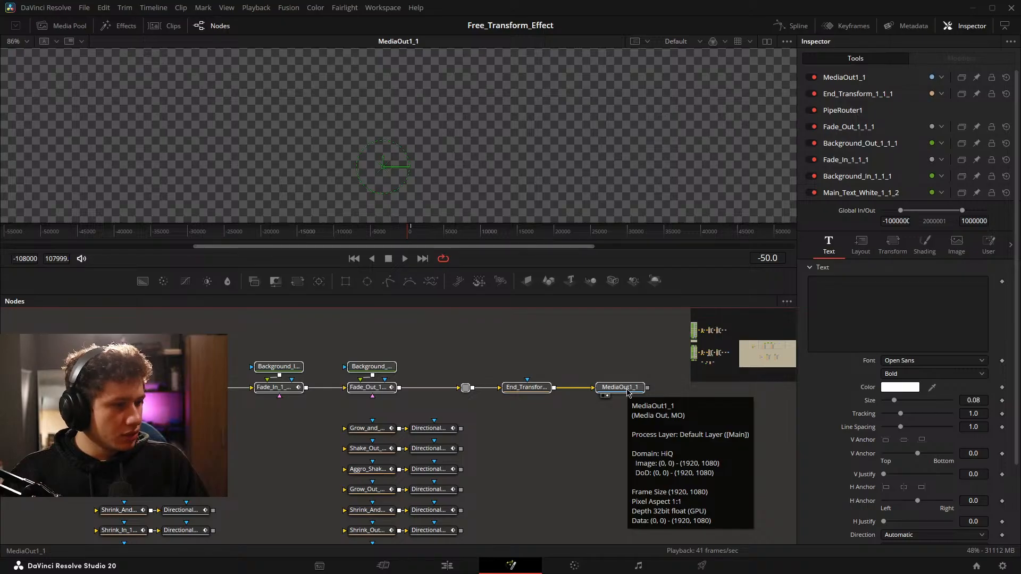
pyautogui.rightClick(627, 392)
pyautogui.moveTo(685, 203)
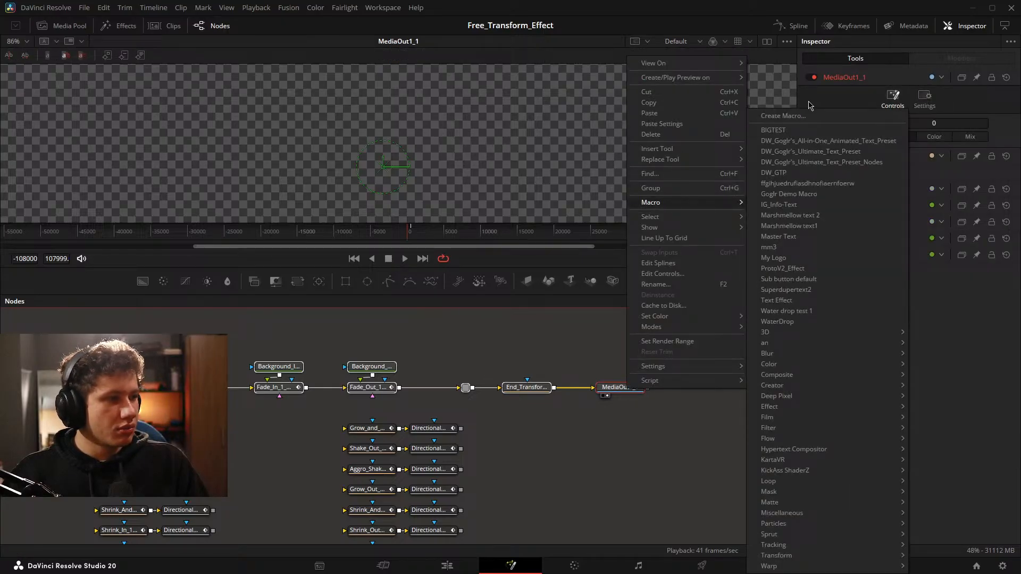
pyautogui.click(792, 116)
pyautogui.moveTo(455, 117); pyautogui.dragTo(425, 113)
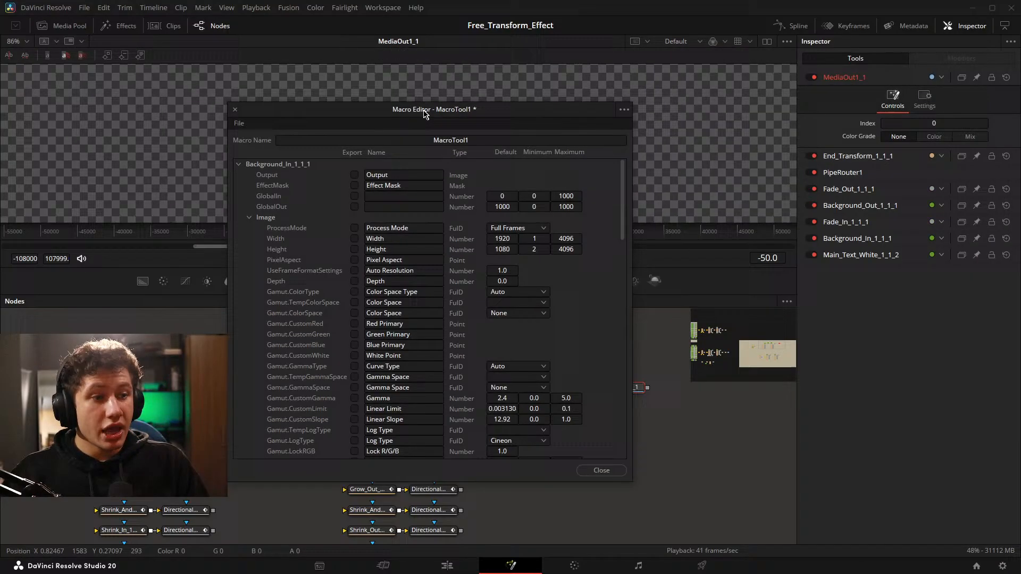
# Name the macro Fade_In_Text_Test1.
pyautogui.click(422, 137)
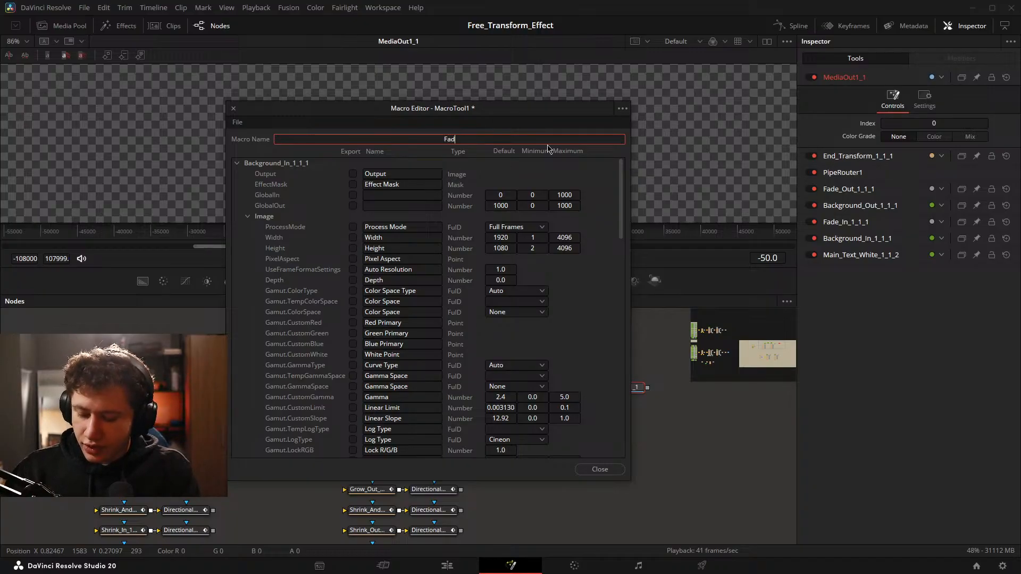
pyautogui.write('_In')
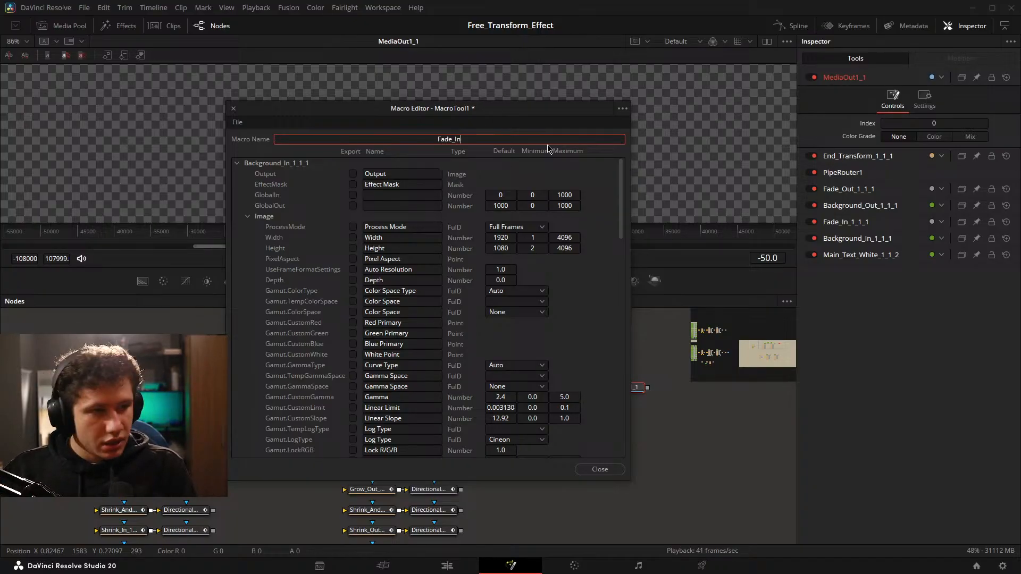
pyautogui.write('_Tex')
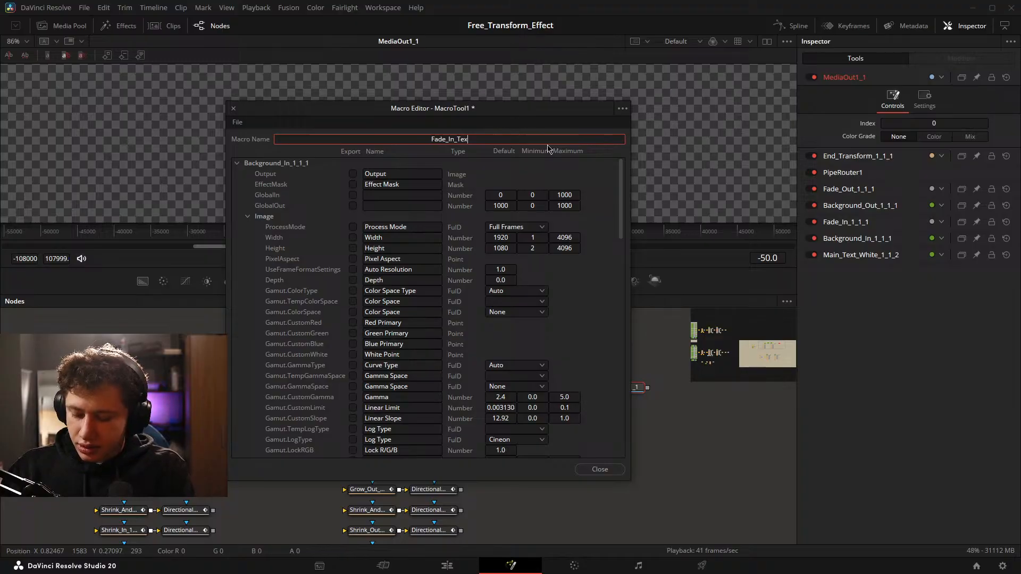
pyautogui.write('t_tex')
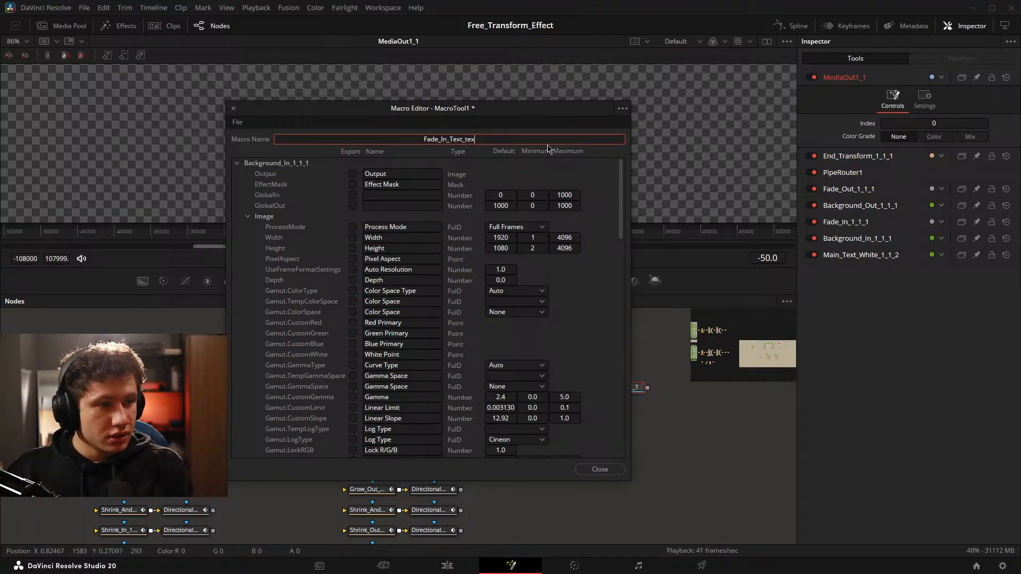
pyautogui.write('Test')
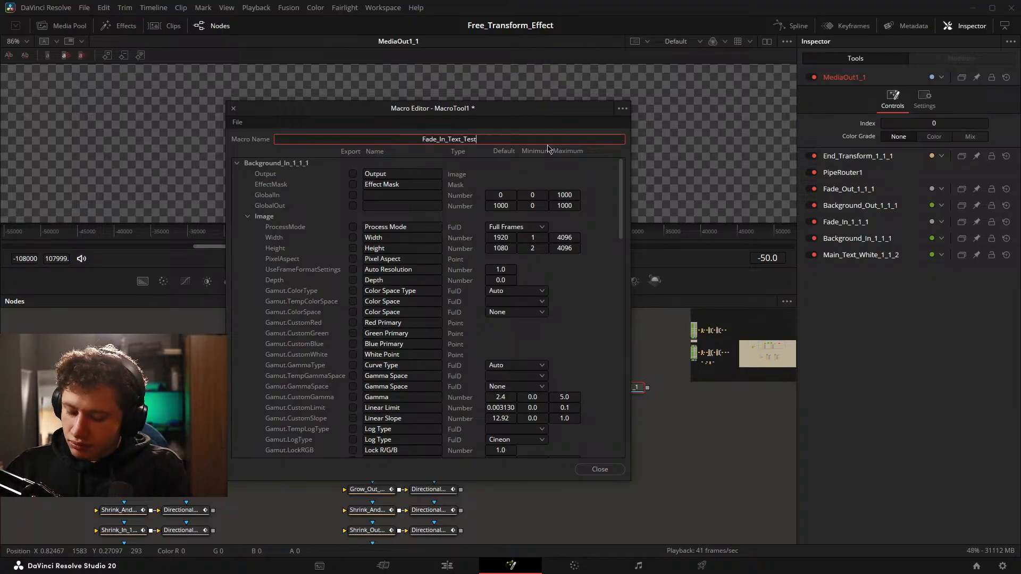
pyautogui.write('1')
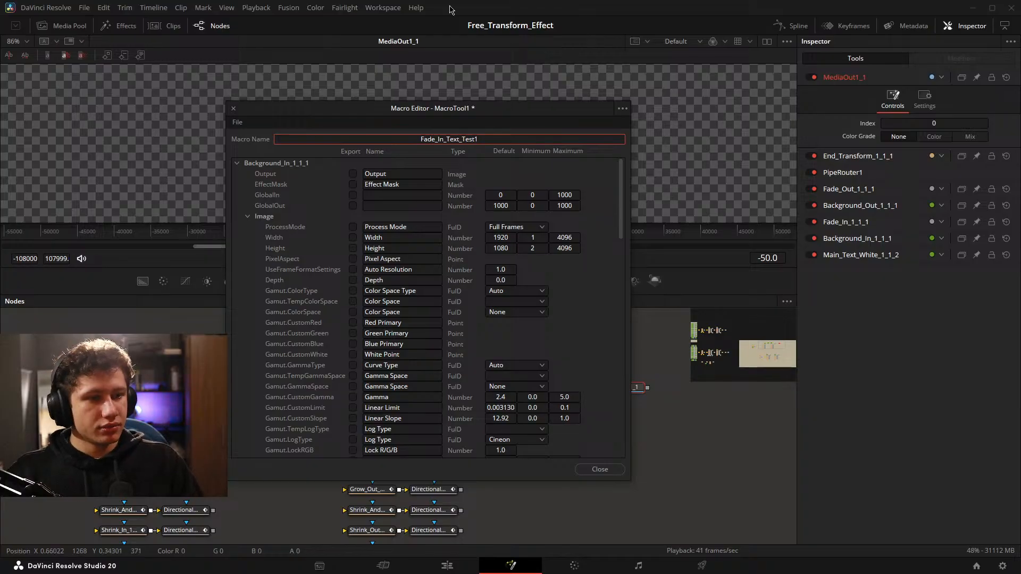
# Move the Macro Editor aside to uncover the node graph and view the Fade_In and Fade_Out part of the chain.
pyautogui.moveTo(331, 110); pyautogui.dragTo(766, 111)
pyautogui.scroll(1, 372, 350)
pyautogui.moveTo(519, 347); pyautogui.dragTo(624, 340)
pyautogui.scroll(-1, 380, 359)
pyautogui.scroll(2, 354, 367)
pyautogui.moveTo(502, 381); pyautogui.dragTo(538, 355)
pyautogui.moveTo(469, 325); pyautogui.dragTo(489, 329)
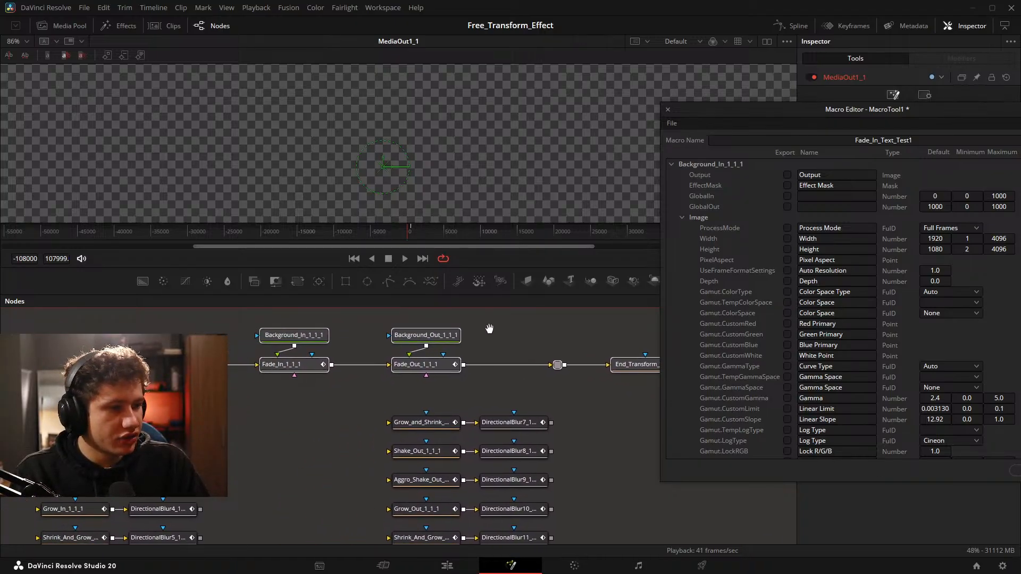
# Mark the StyledText, Font and Style parameters of Main_Text_White_1_1_2 for export in the macro.
pyautogui.click(671, 165)
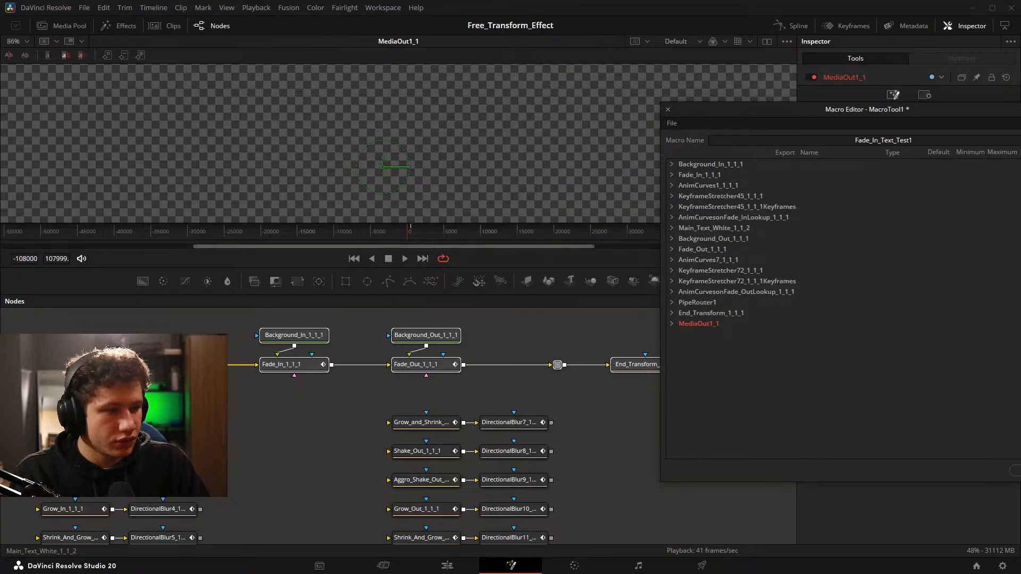
pyautogui.click(672, 228)
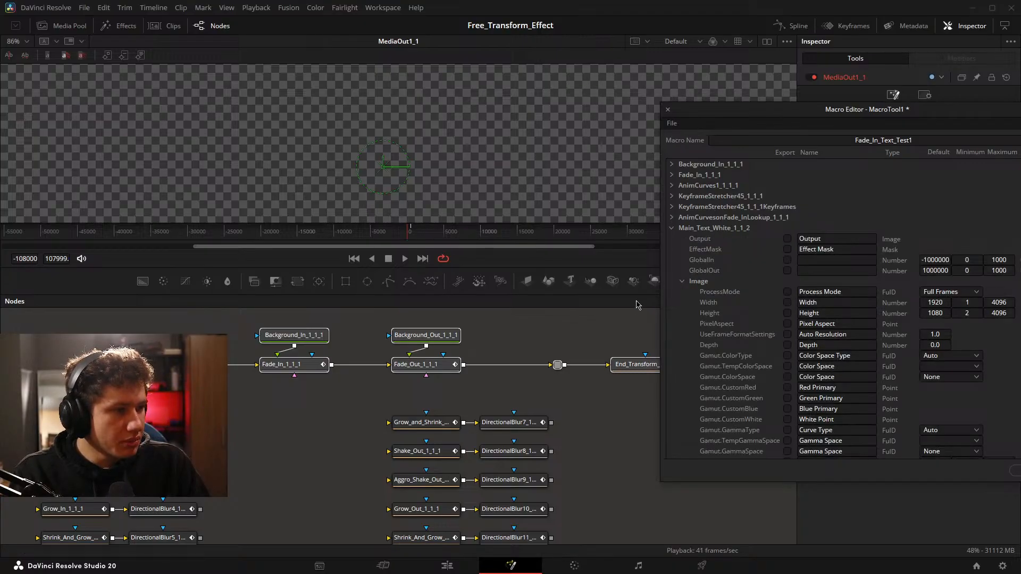
pyautogui.moveTo(609, 315); pyautogui.dragTo(493, 309)
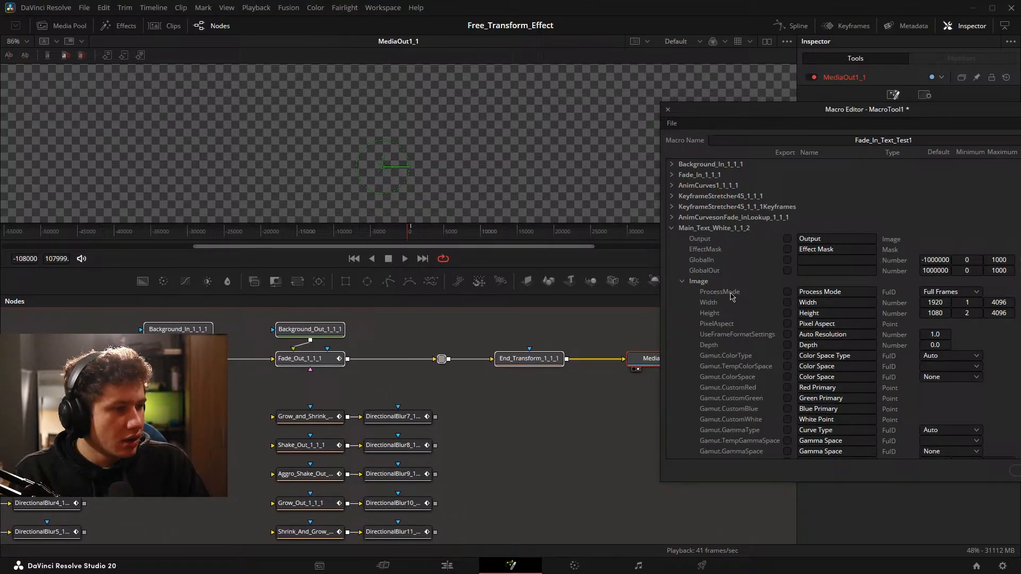
pyautogui.click(682, 282)
pyautogui.click(787, 302)
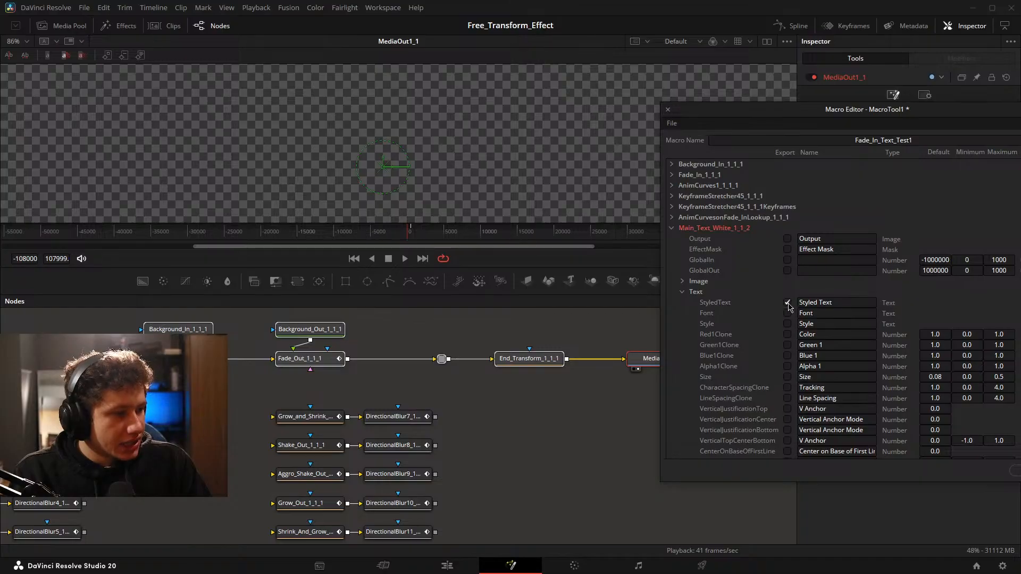
pyautogui.click(787, 314)
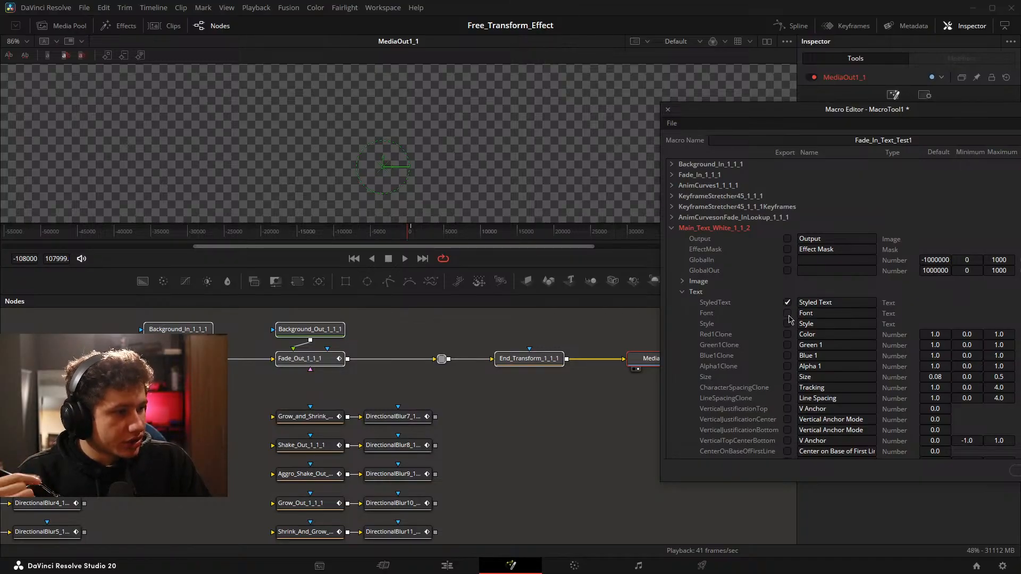
pyautogui.click(788, 324)
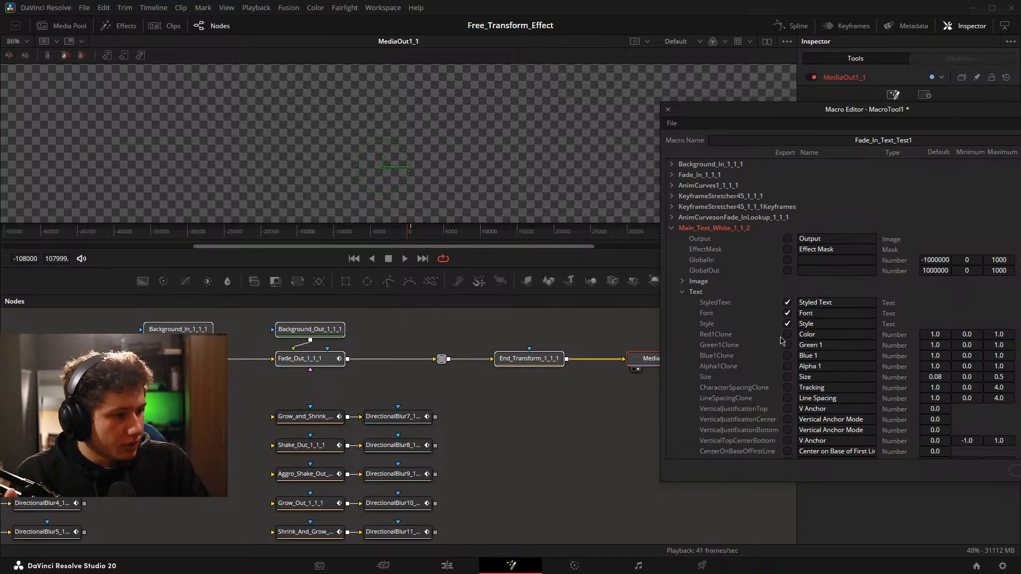
# Mark the text node's Size, Tracking and Line Spacing for export, leaving out its Color, Green, Blue and Alpha channels.
pyautogui.click(788, 345)
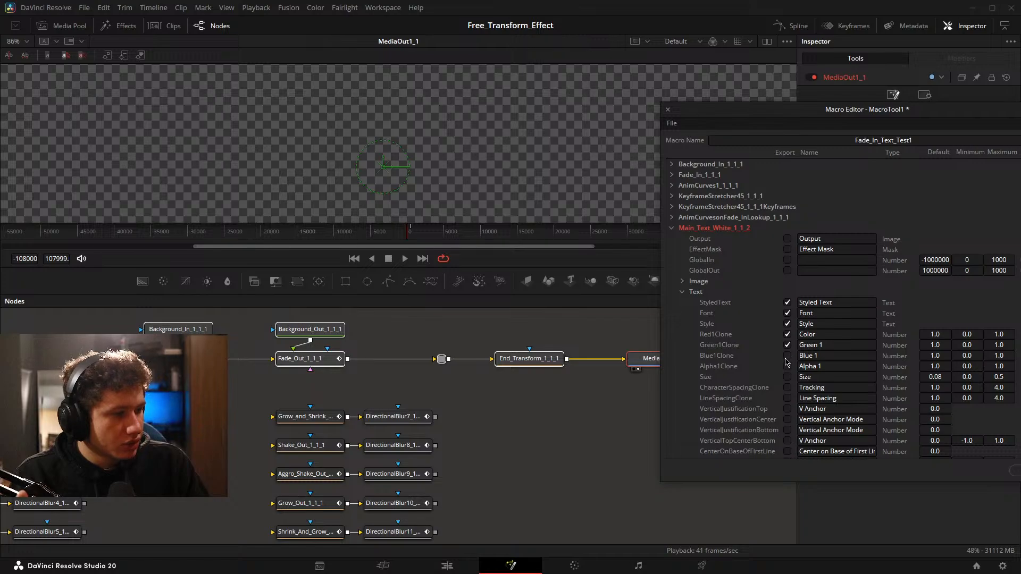
pyautogui.click(787, 367)
pyautogui.click(788, 377)
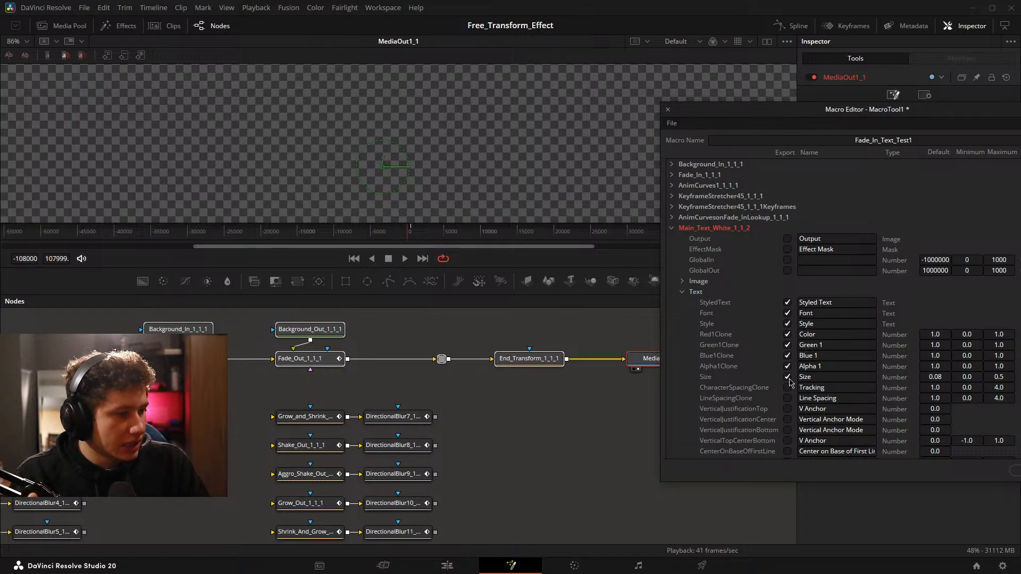
pyautogui.click(788, 345)
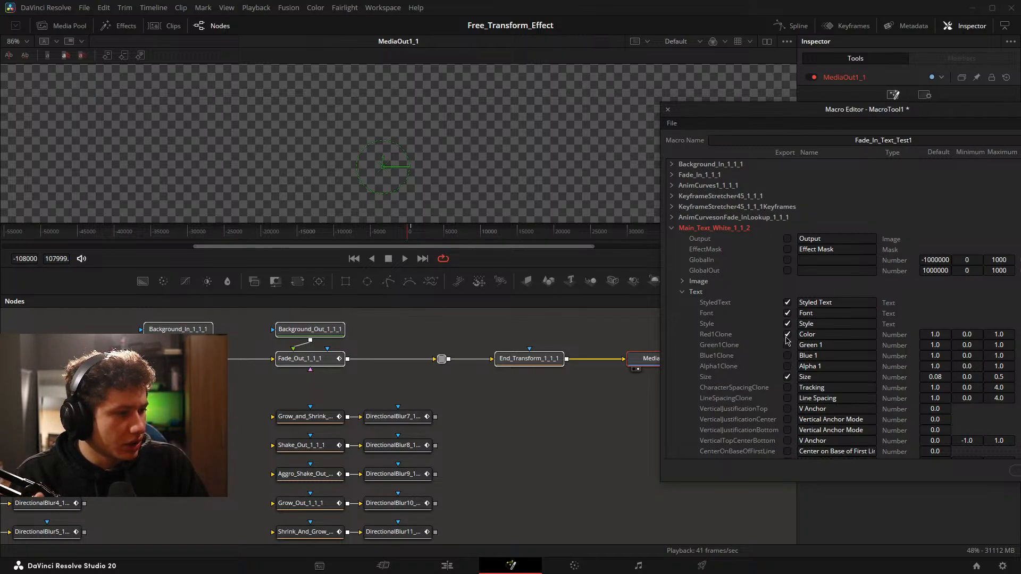
pyautogui.click(788, 387)
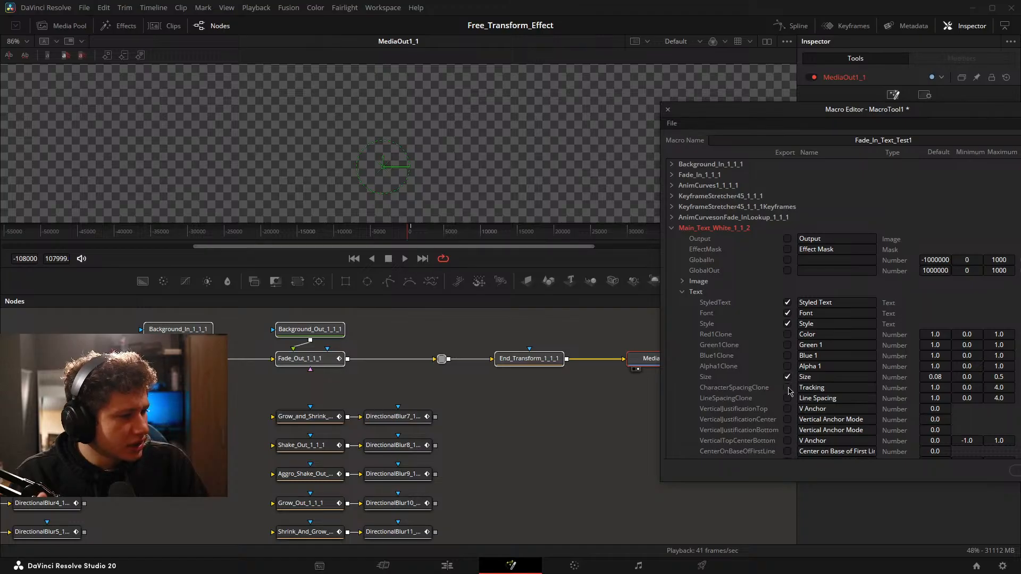
pyautogui.scroll(-3, 787, 385)
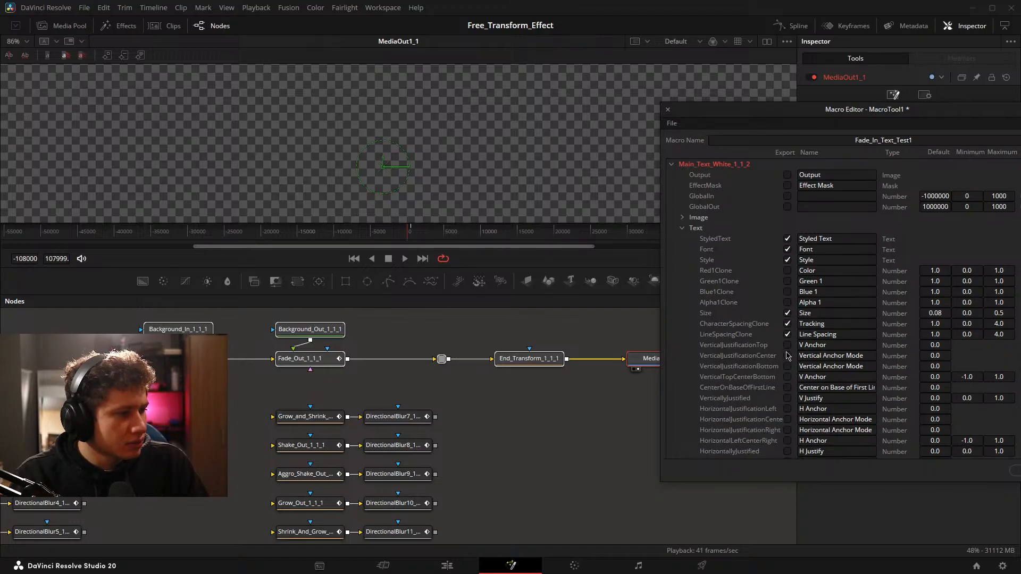
pyautogui.click(788, 335)
# Find Note1 in the node graph and check its list of text parameters the macro should expose.
pyautogui.scroll(-5, 473, 404)
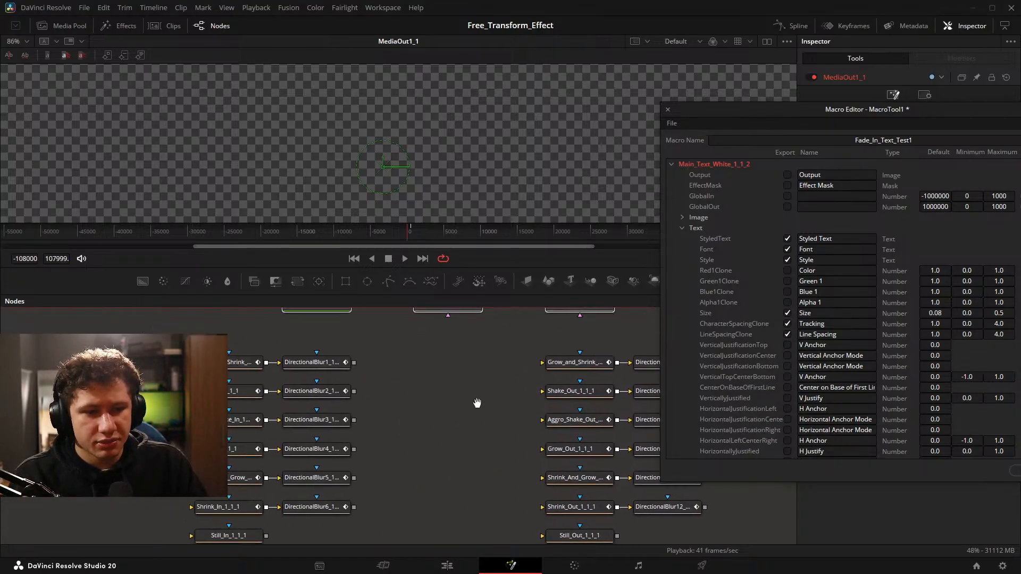
pyautogui.moveTo(122, 383); pyautogui.dragTo(177, 490)
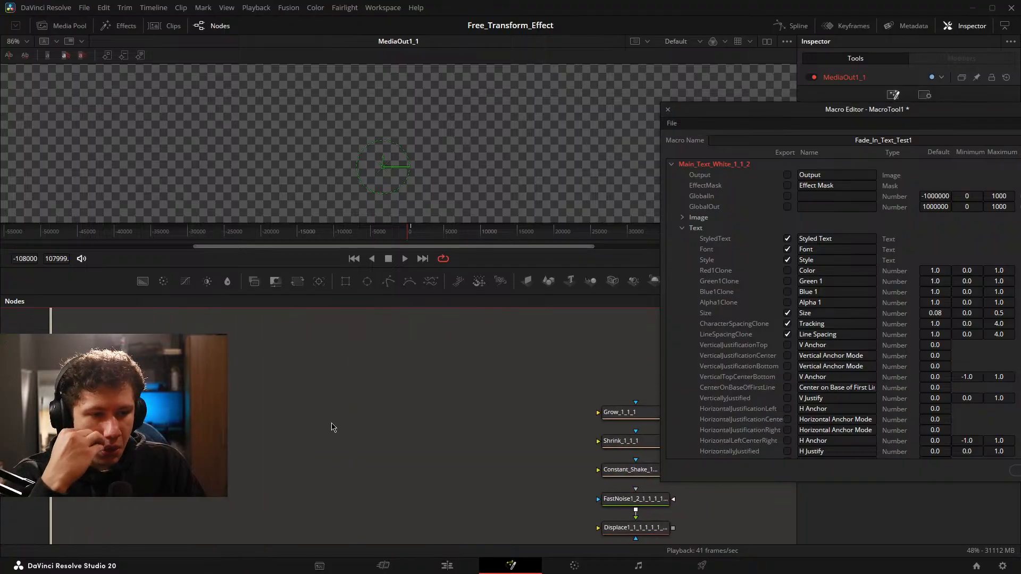
pyautogui.moveTo(304, 322); pyautogui.dragTo(321, 406)
pyautogui.scroll(-8, 327, 369)
pyautogui.scroll(10, 353, 454)
pyautogui.scroll(-2, 335, 409)
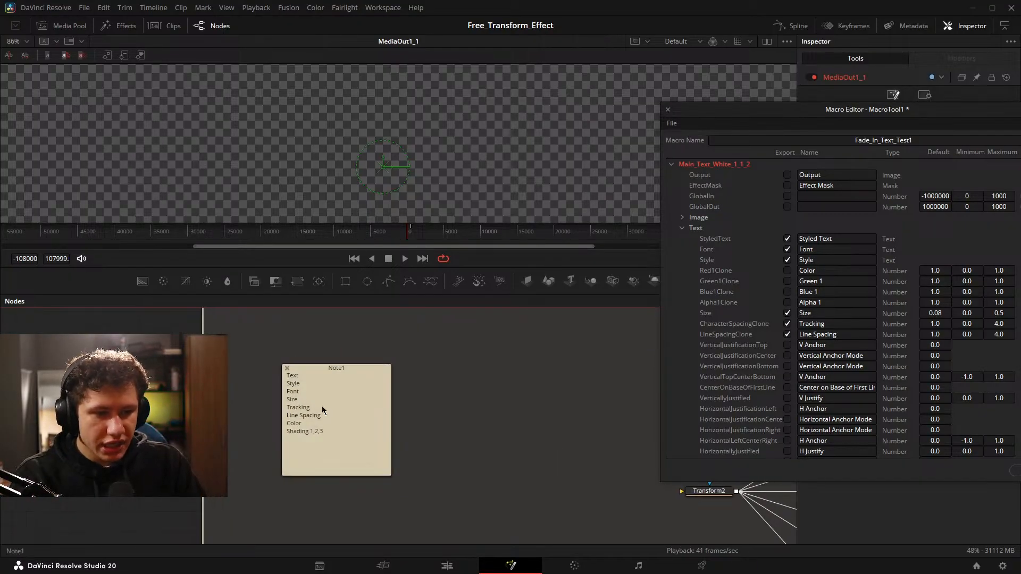
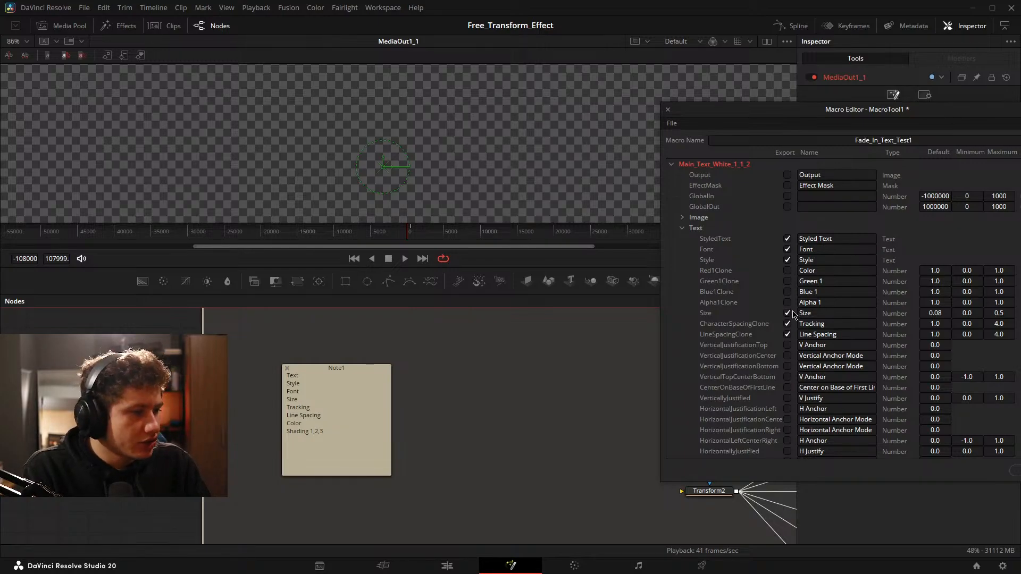
# Mark the text node's write-on Start and End parameters for export in the macro.
pyautogui.scroll(-2, 740, 259)
pyautogui.scroll(-3, 739, 259)
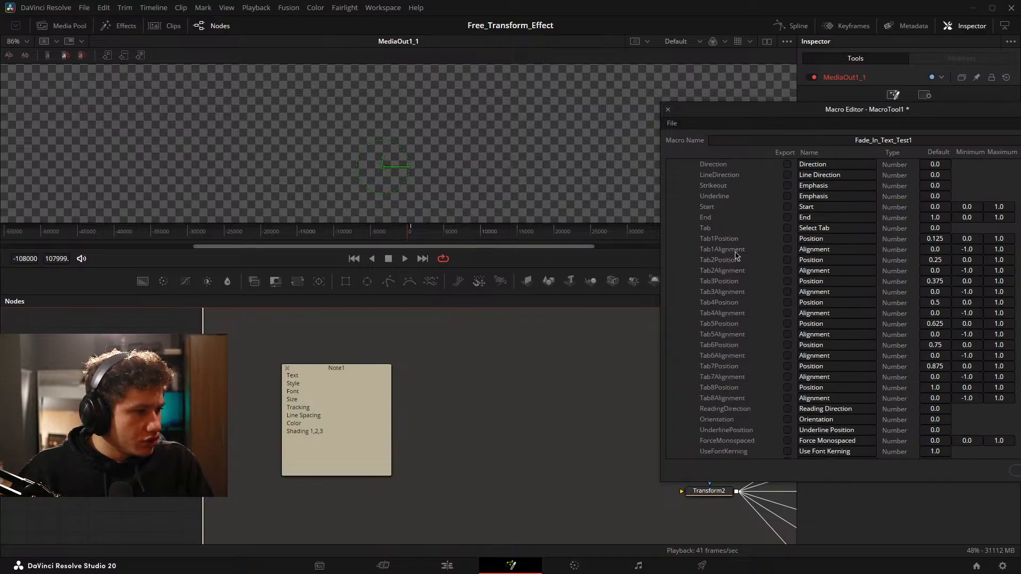
pyautogui.scroll(2, 736, 255)
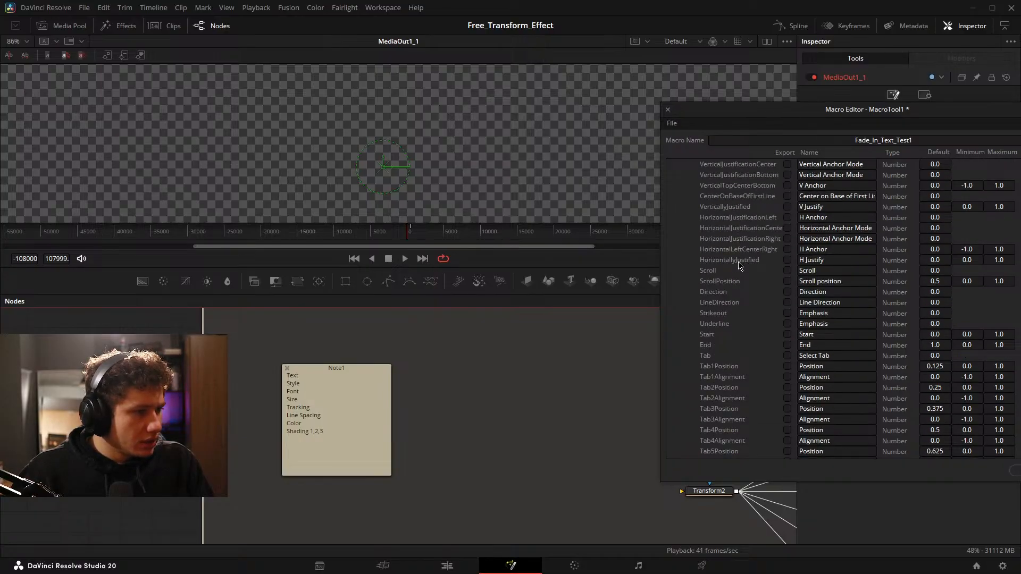
pyautogui.scroll(1, 739, 267)
pyautogui.scroll(-2, 738, 271)
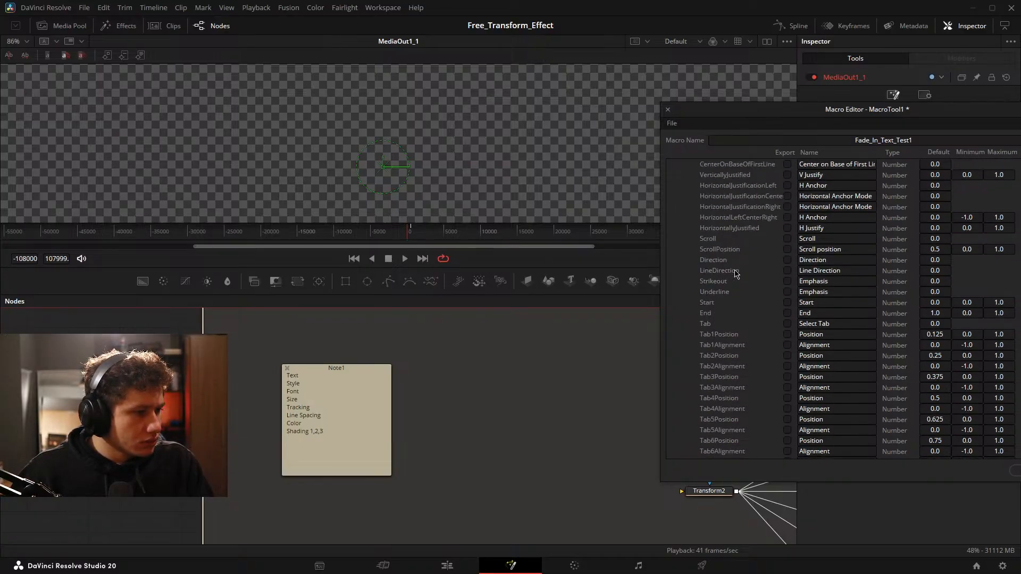
pyautogui.click(788, 302)
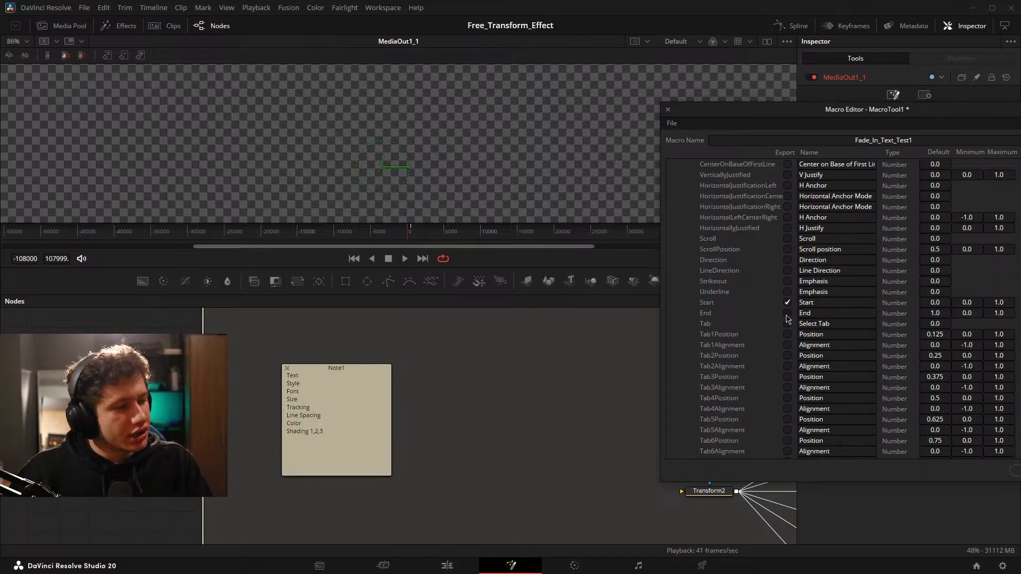
pyautogui.scroll(4, 788, 325)
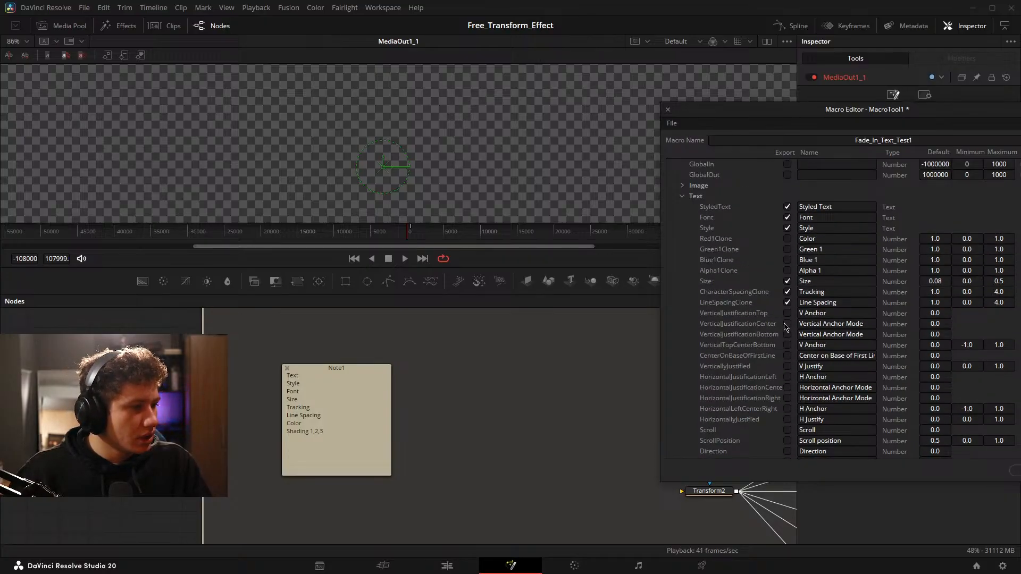
pyautogui.scroll(-10, 765, 314)
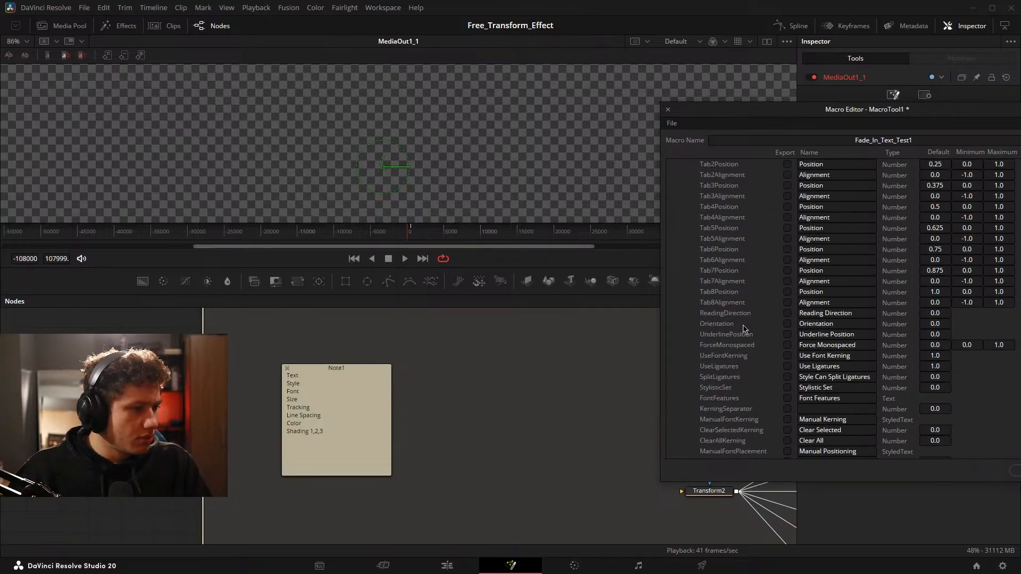
pyautogui.scroll(12, 743, 338)
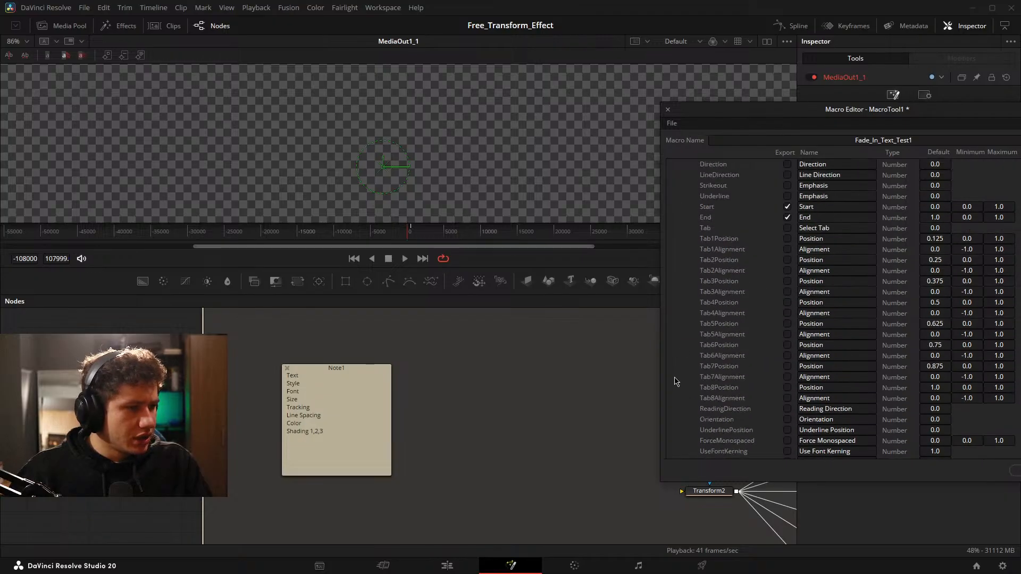
# Collapse the Text, Layout and Transform parameter groups of Main_Text_White_1_1_2 to reach its Shading parameters.
pyautogui.click(682, 292)
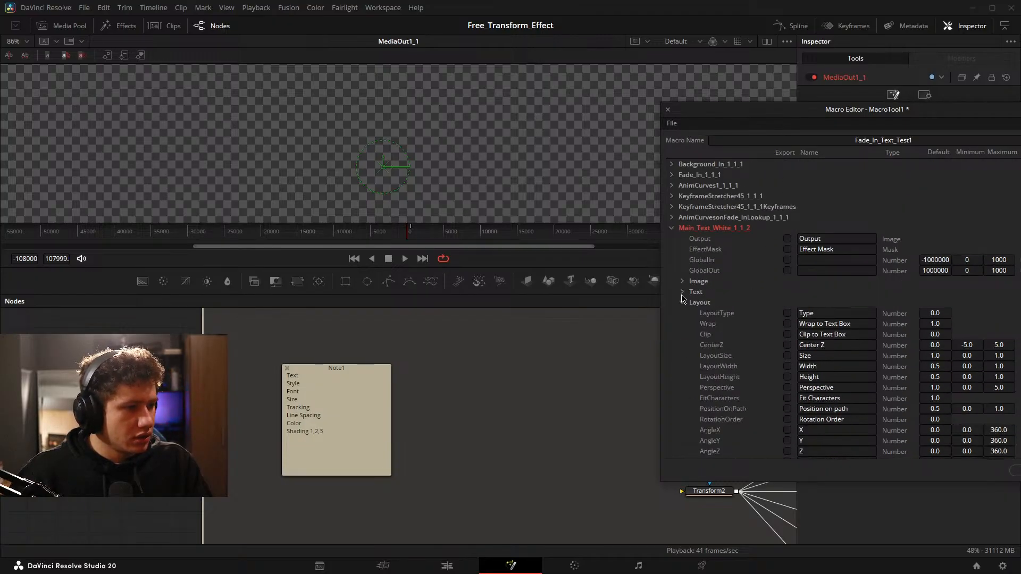
pyautogui.scroll(-3, 681, 285)
pyautogui.scroll(-12, 682, 218)
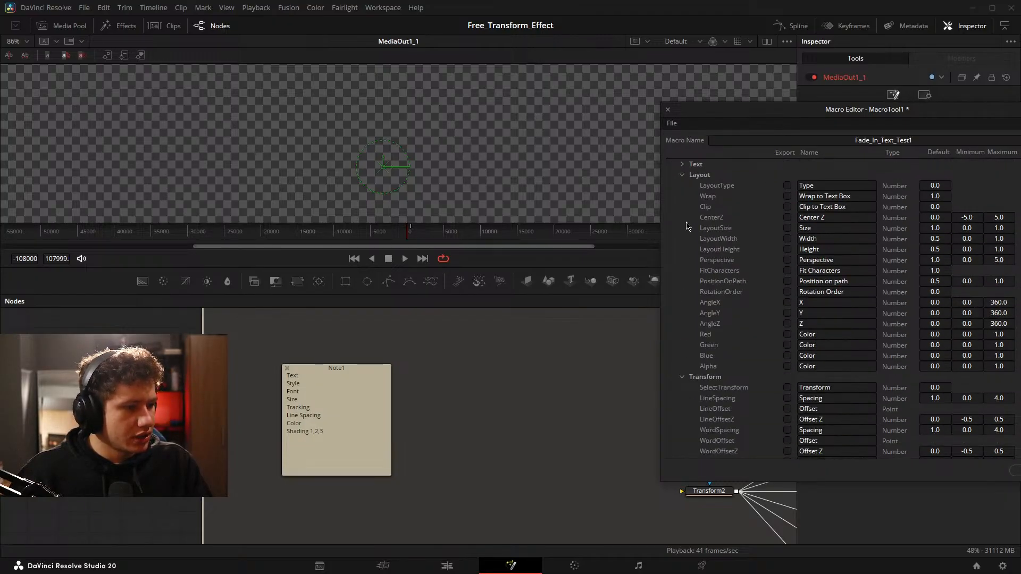
pyautogui.scroll(15, 686, 228)
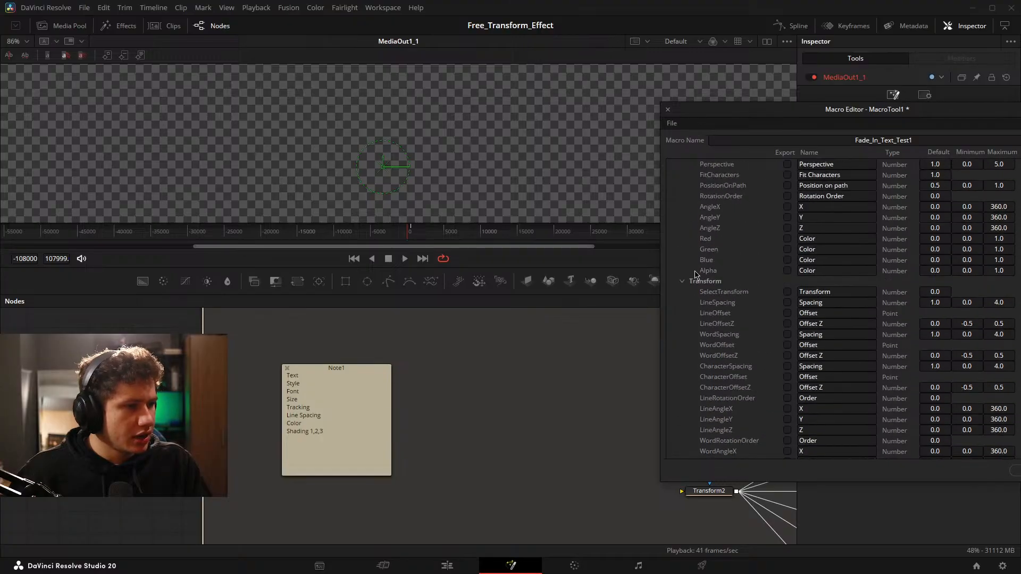
pyautogui.click(682, 302)
pyautogui.click(684, 313)
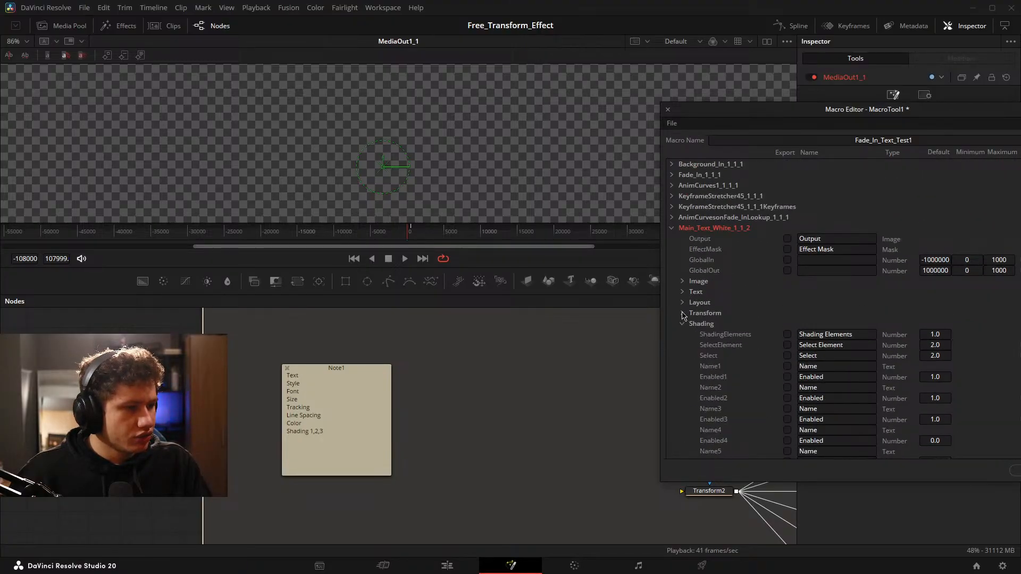
# Mark the Shading parameters SelectElement, Select, Name1 and Enabled1 for export, keeping their default display names.
pyautogui.scroll(-2, 684, 308)
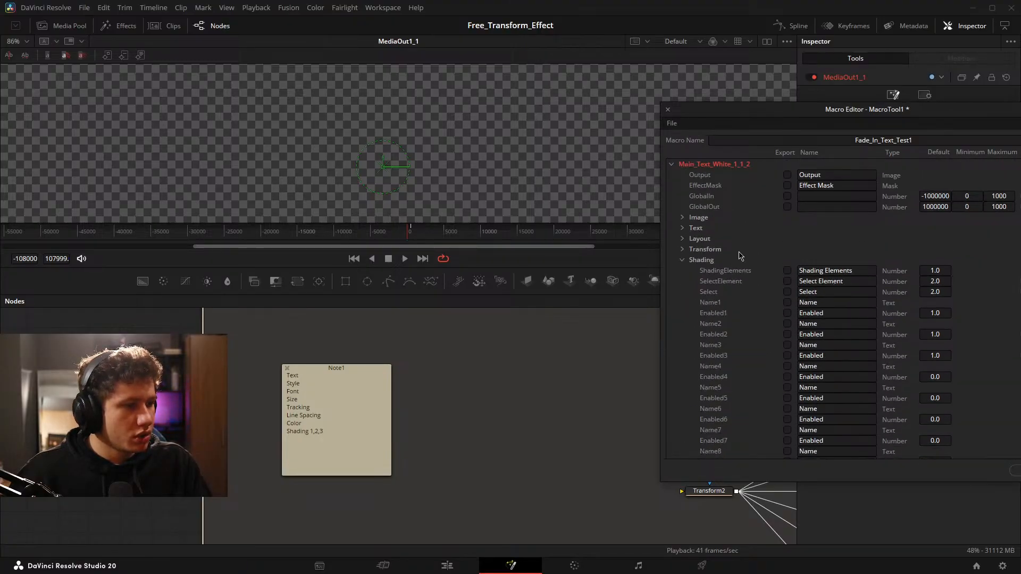
pyautogui.click(787, 302)
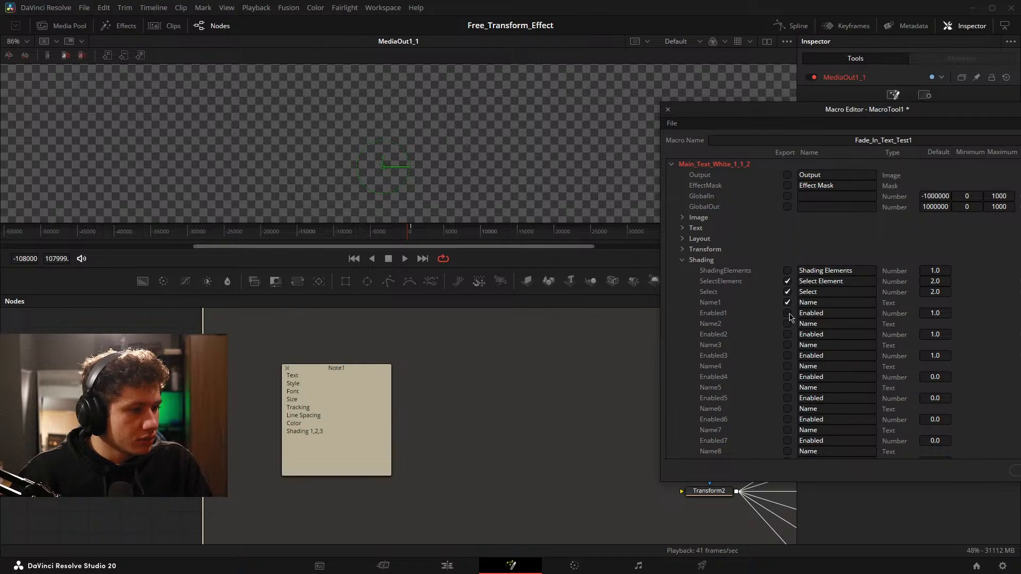
pyautogui.click(787, 313)
pyautogui.scroll(-2, 816, 300)
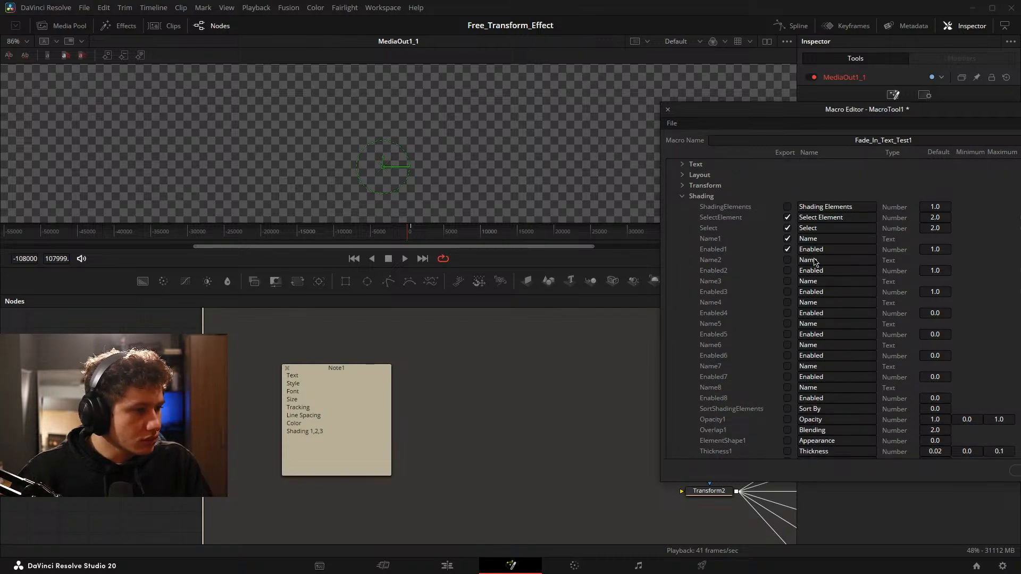
pyautogui.click(787, 238)
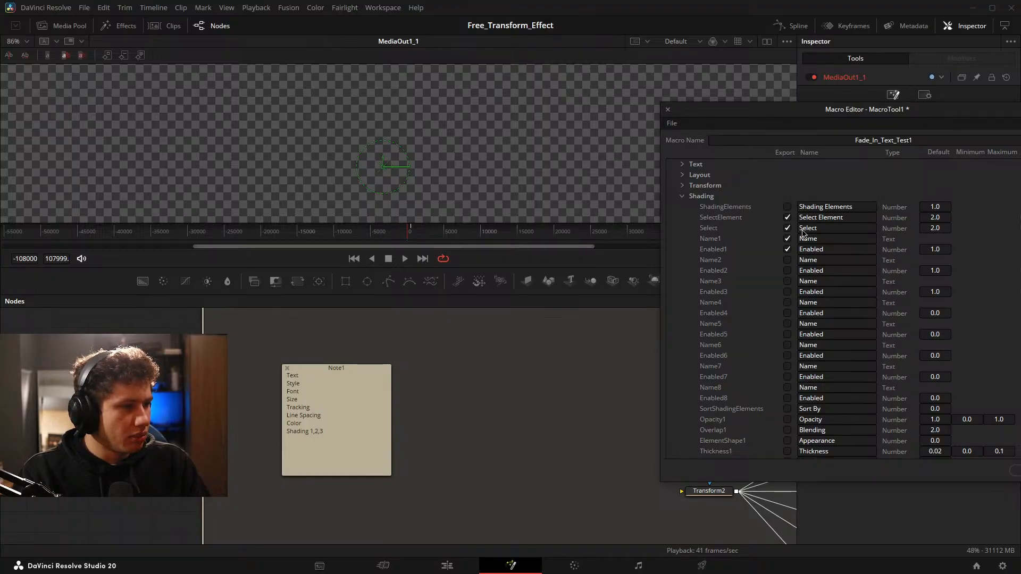
pyautogui.click(833, 238)
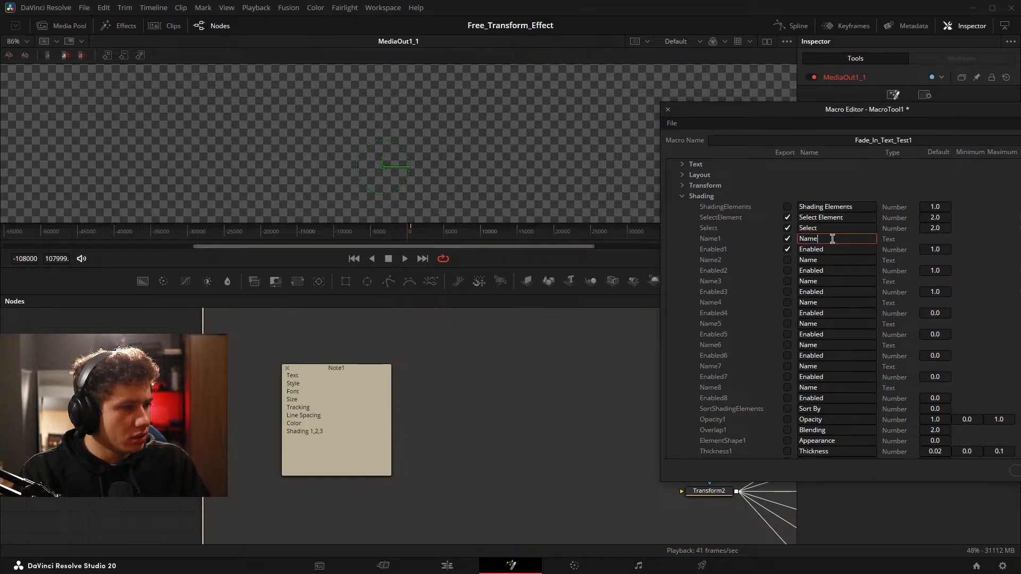
pyautogui.click(766, 256)
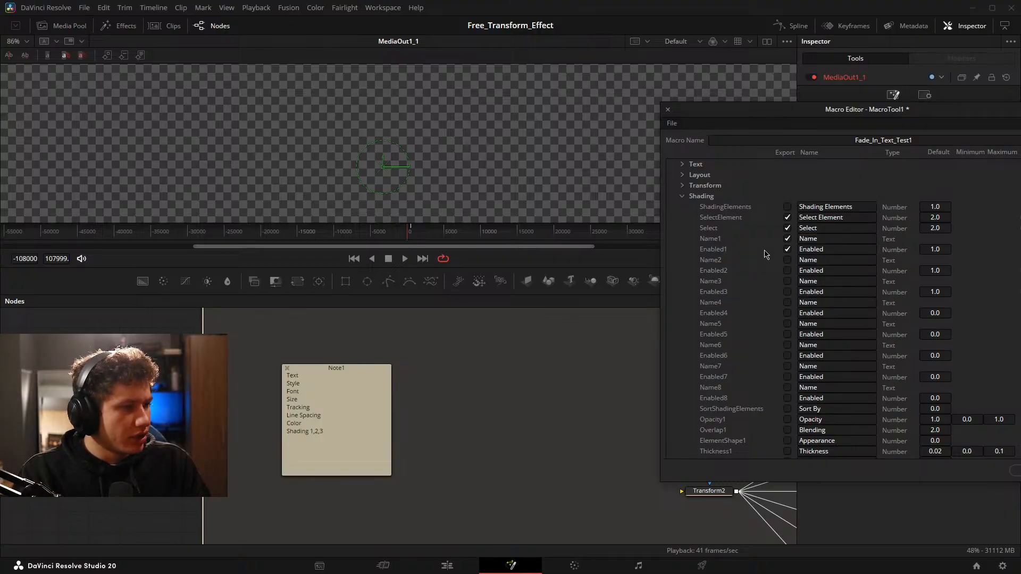
# Mark the first shading element's color channels Red1, Green1, Blue1 and Alpha1 for export in the macro.
pyautogui.scroll(-6, 764, 255)
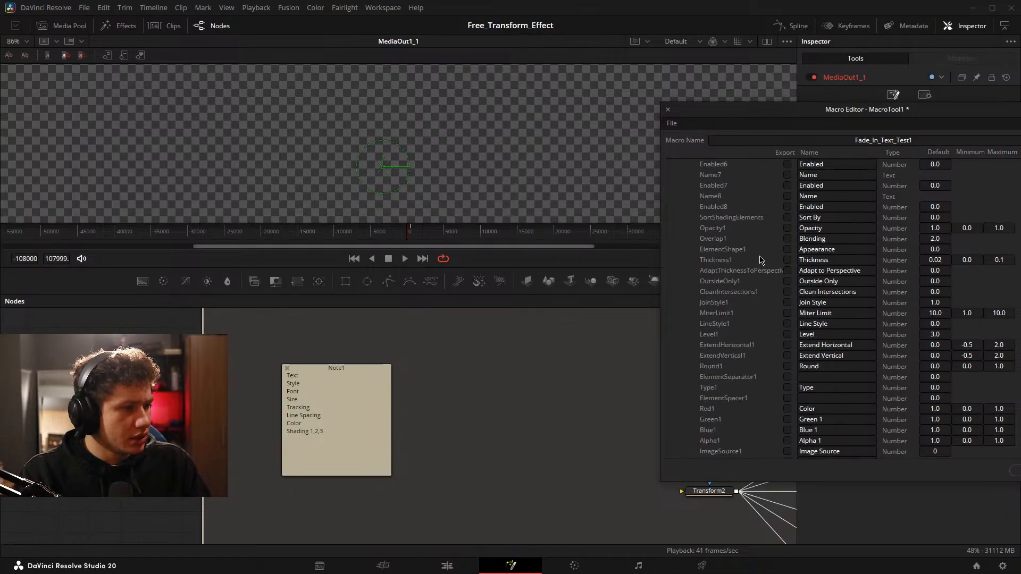
pyautogui.scroll(-3, 803, 239)
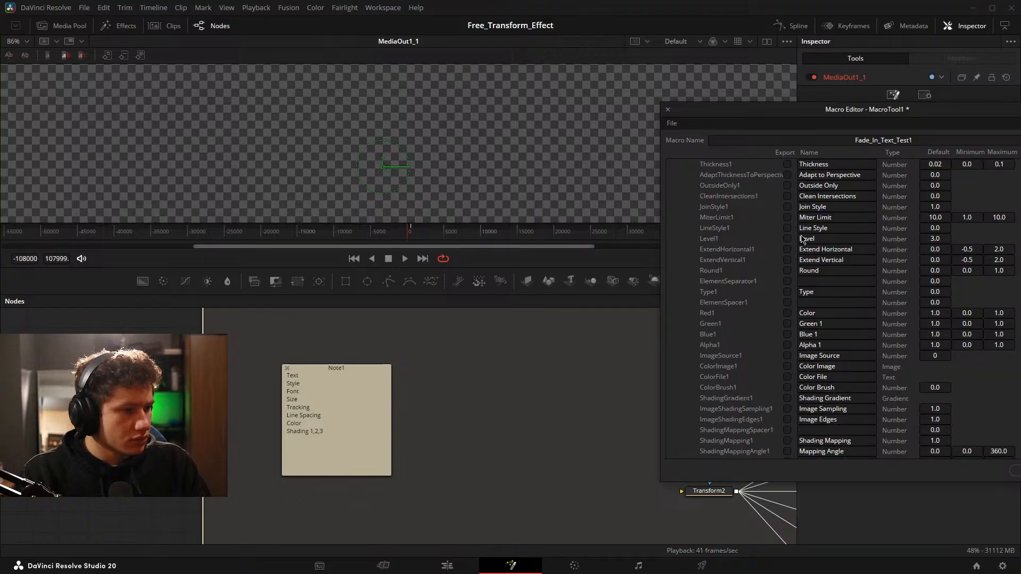
pyautogui.scroll(-1, 871, 239)
pyautogui.scroll(-1, 856, 239)
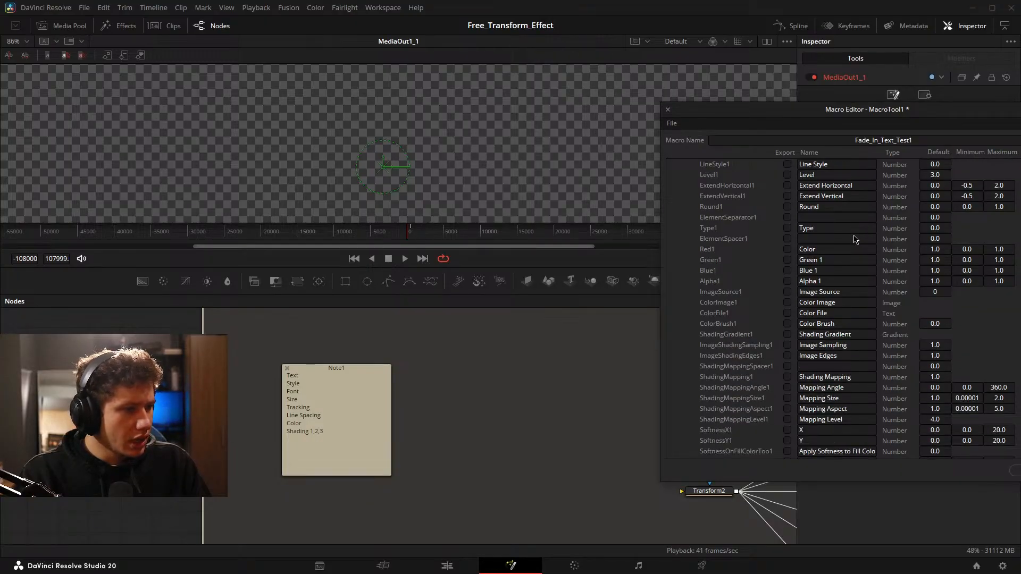
pyautogui.click(786, 250)
pyautogui.click(787, 260)
pyautogui.click(787, 271)
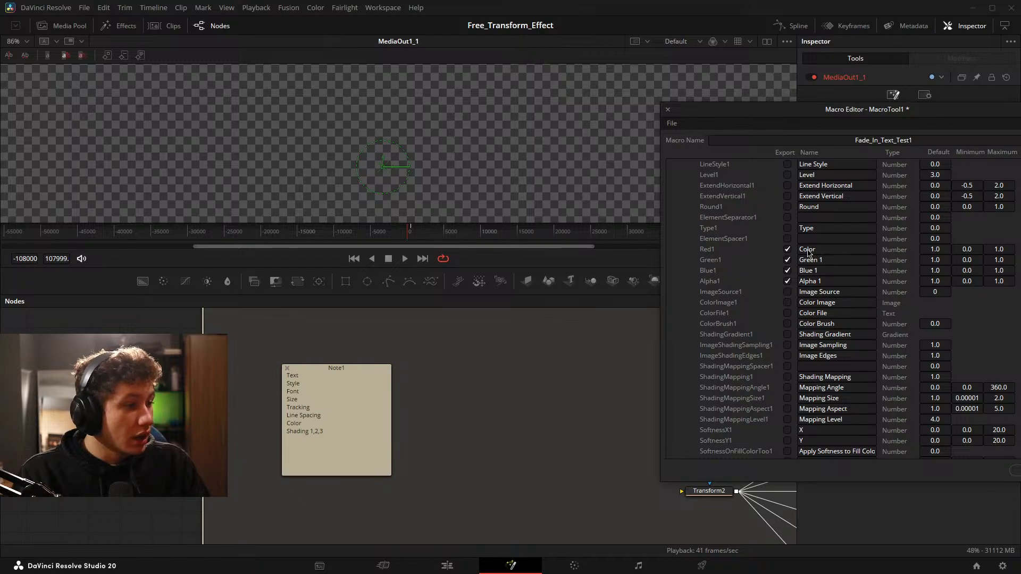
pyautogui.click(805, 248)
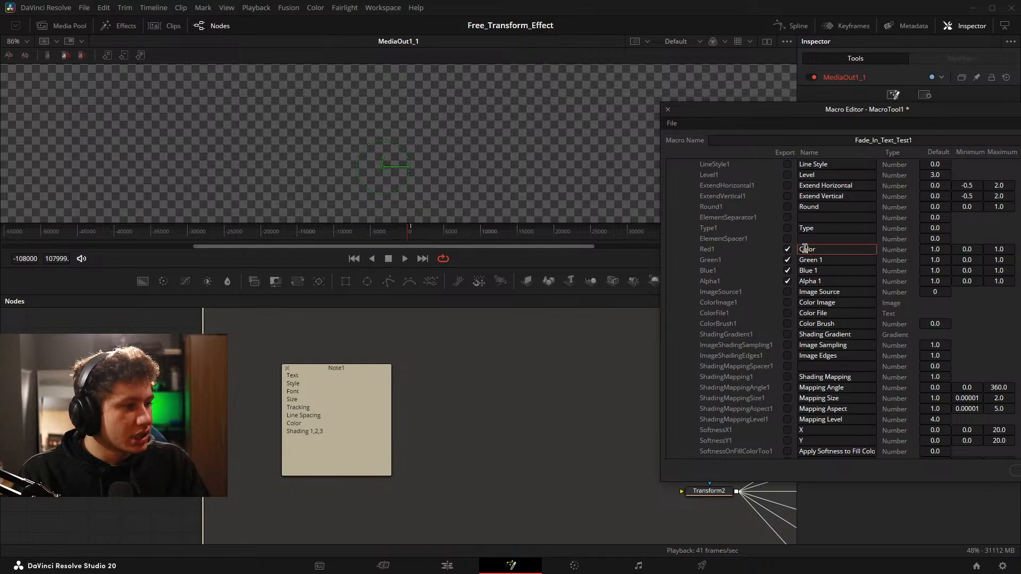
pyautogui.click(768, 258)
# Collapse the Main_Text_White_1_1_2 parameters, then save the Fade_In_Text_Test1 macro and close the Macro Editor.
pyautogui.scroll(1, 770, 258)
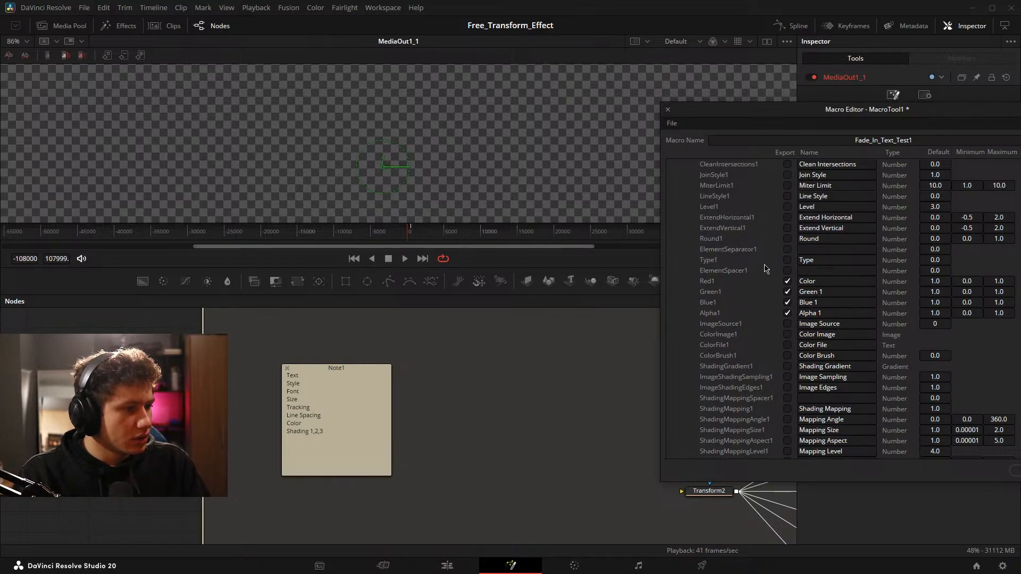
pyautogui.scroll(-15, 765, 270)
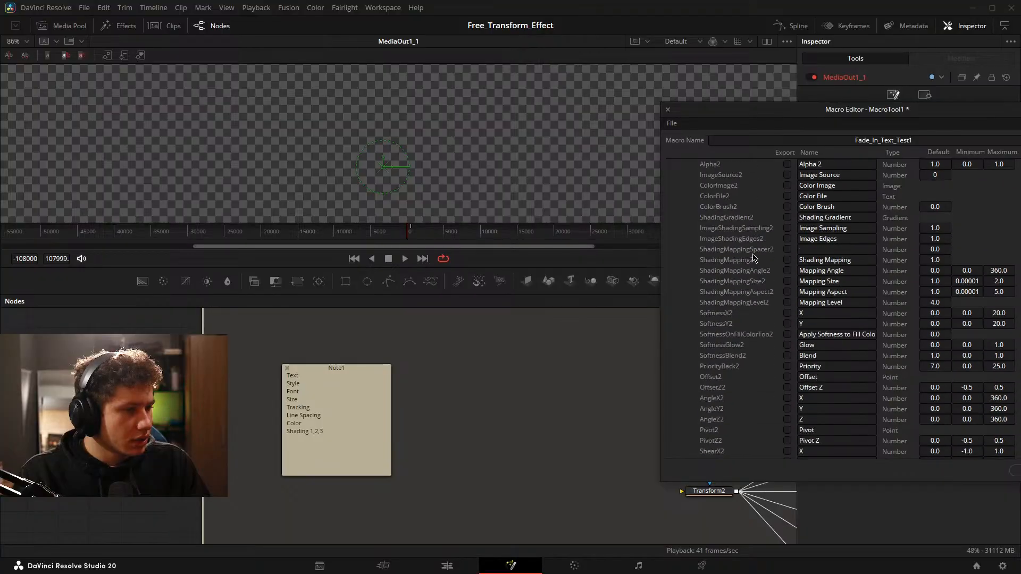
pyautogui.scroll(-5, 753, 259)
pyautogui.scroll(-5, 730, 235)
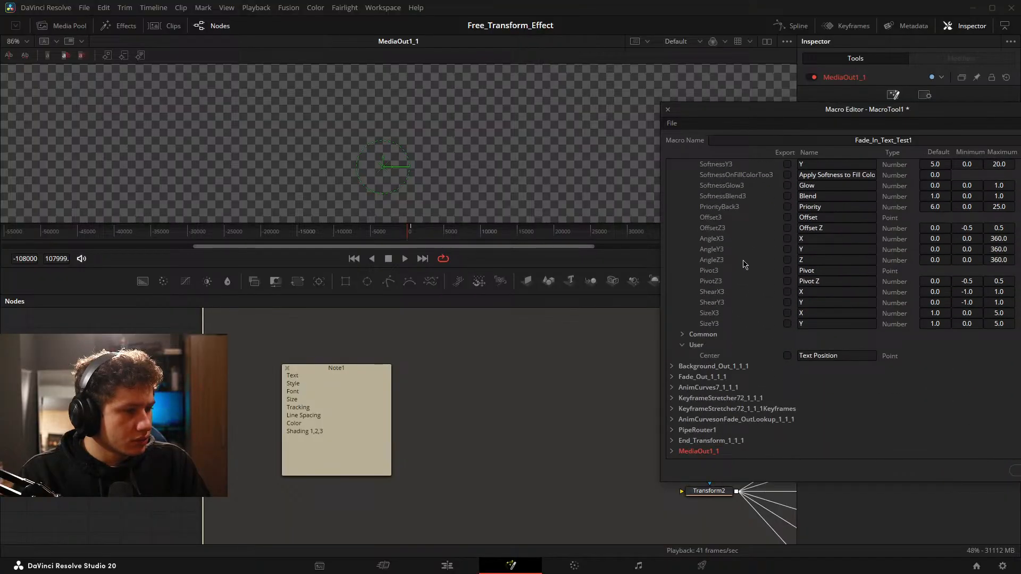
pyautogui.scroll(20, 756, 357)
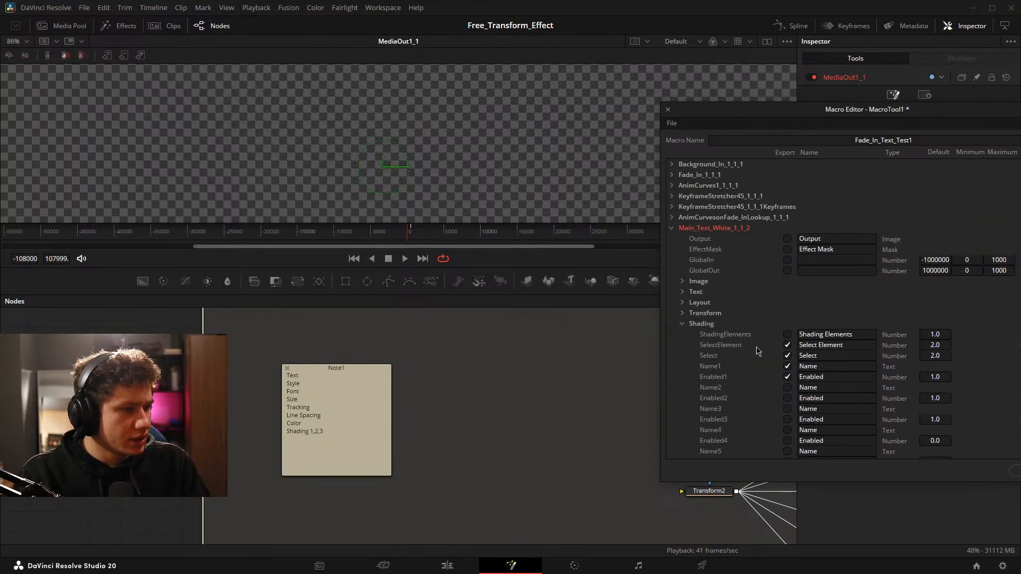
pyautogui.click(672, 229)
pyautogui.moveTo(895, 122); pyautogui.dragTo(429, 125)
pyautogui.click(568, 474)
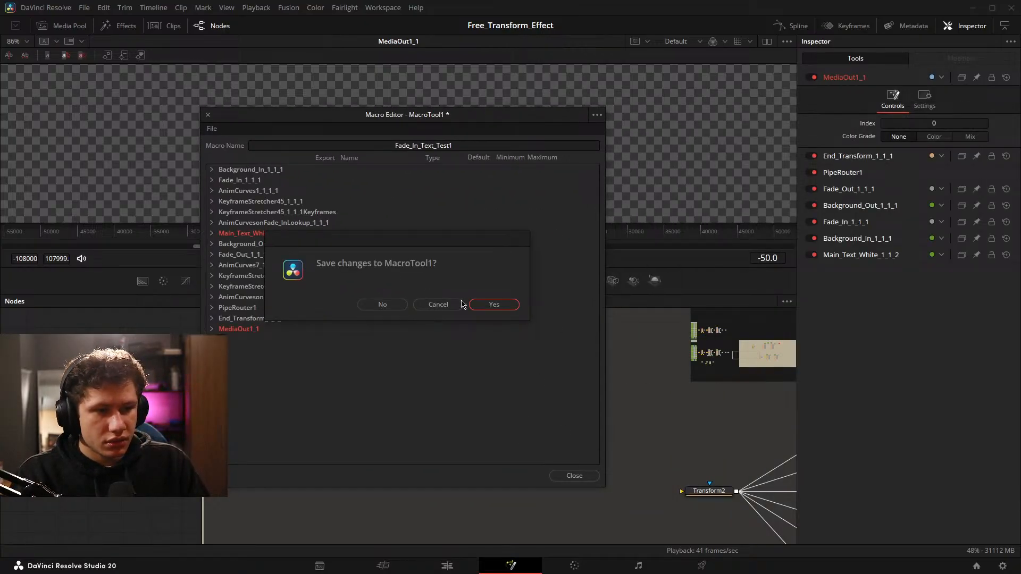
pyautogui.click(493, 305)
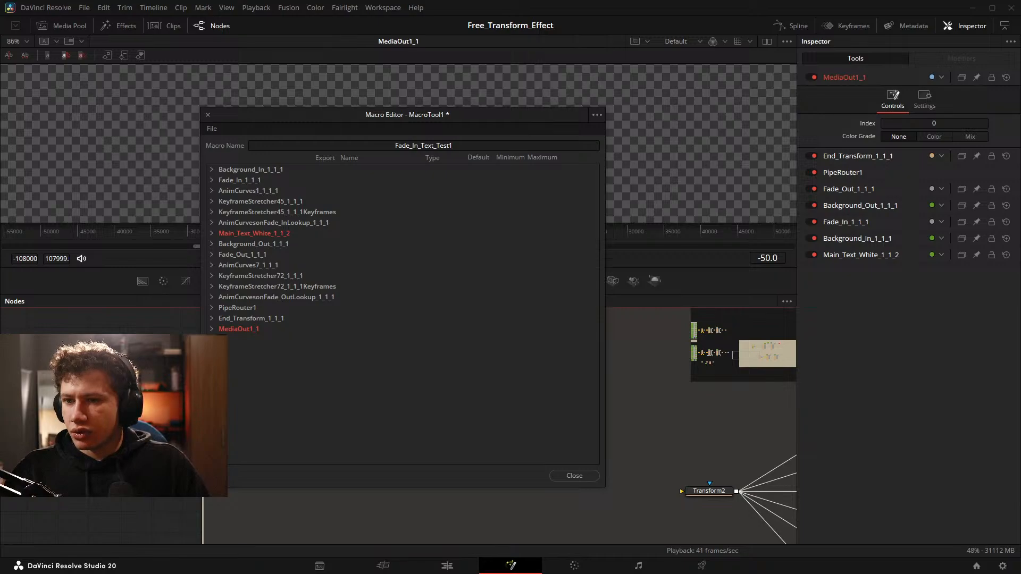
pyautogui.press('Escape')
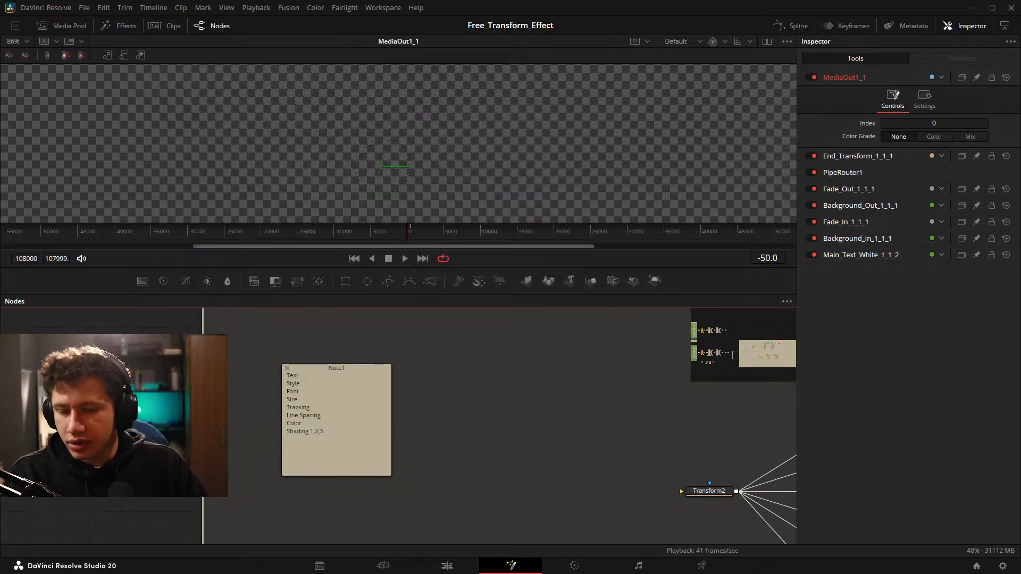
# On the Edit page, add the Fade_In_Text_Test1 title from the IG Testing titles to Video 3, just before the ft14 clip.
pyautogui.click(442, 568)
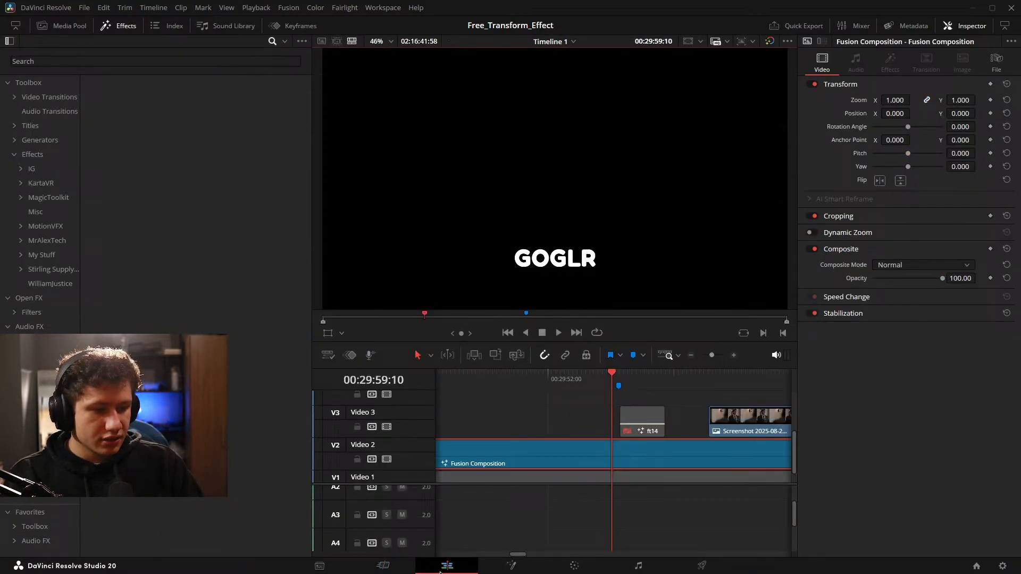
pyautogui.click(556, 517)
pyautogui.click(30, 126)
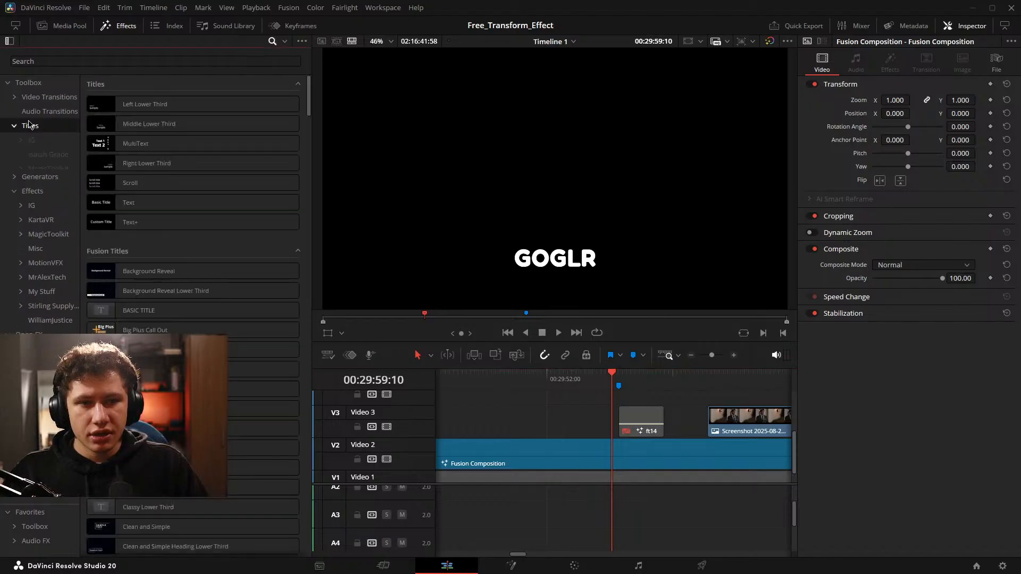
pyautogui.click(31, 140)
pyautogui.click(49, 154)
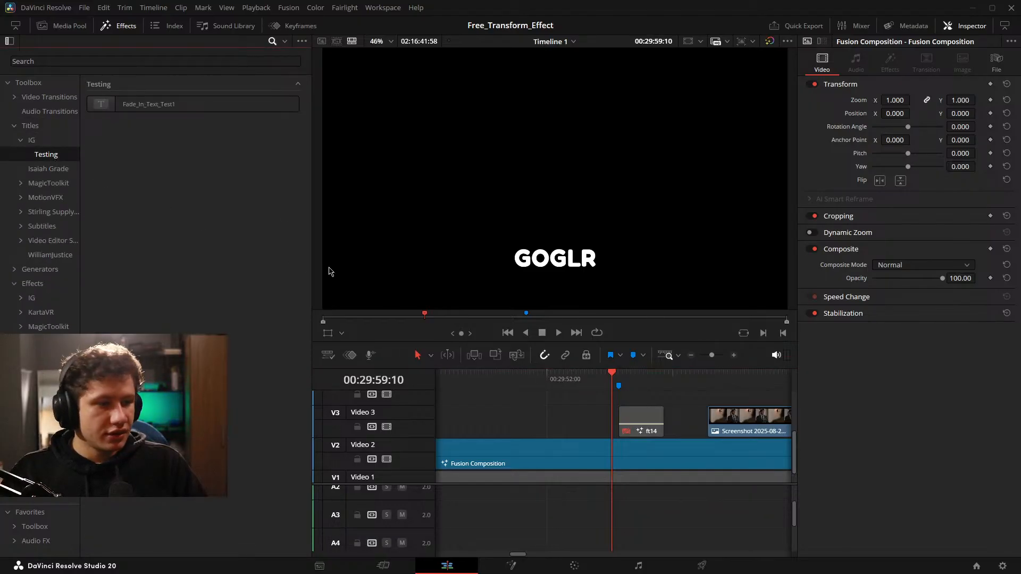
pyautogui.moveTo(132, 105); pyautogui.dragTo(575, 423)
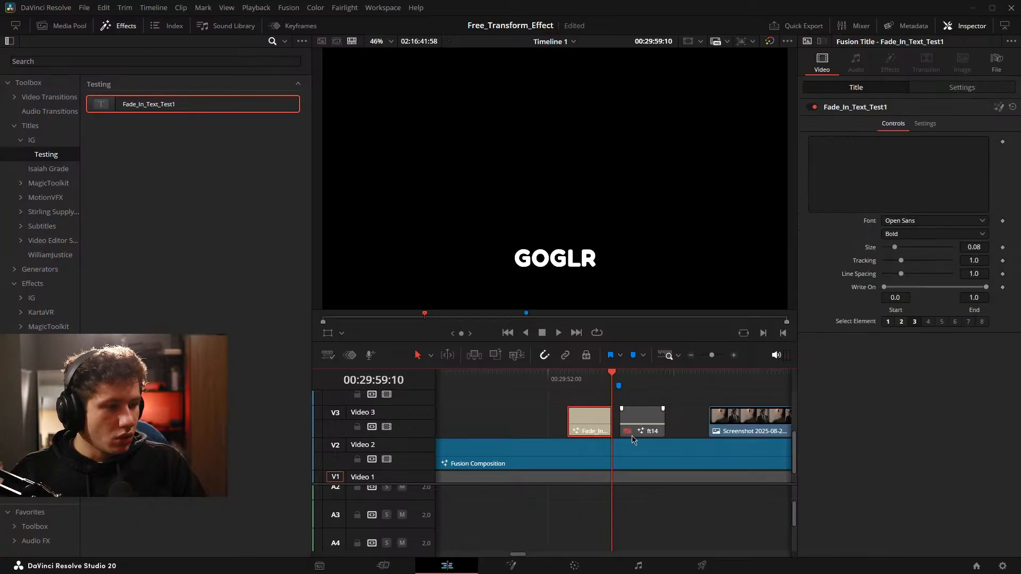
# Disable the Fusion Composition clip on Video 2 and select the Fade_In_Text_Test1 title under the playhead.
pyautogui.hscroll(-2, 632, 452)
pyautogui.scroll(-1, 629, 447)
pyautogui.scroll(1, 627, 445)
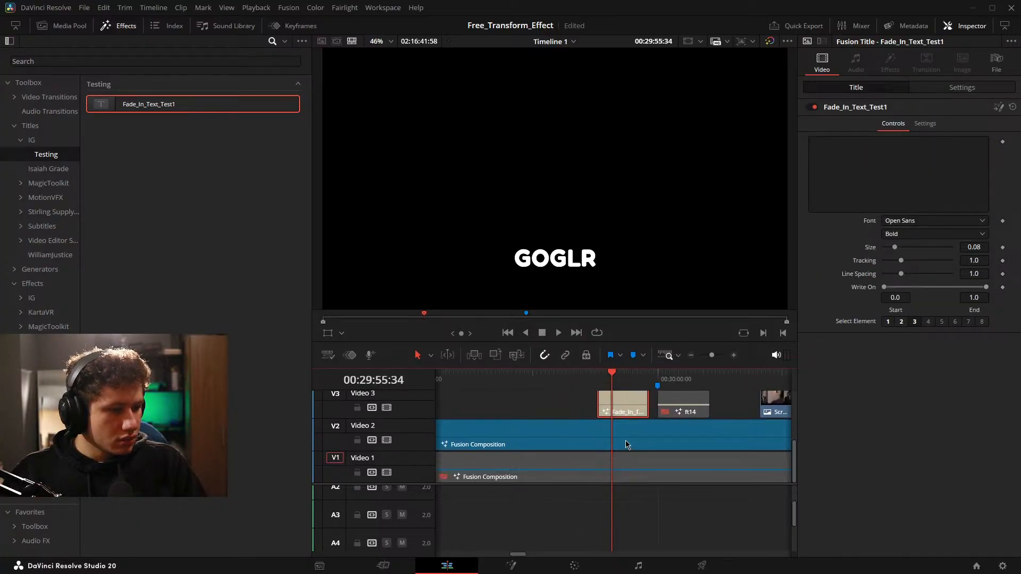
pyautogui.click(624, 443)
pyautogui.press('d')
pyautogui.click(622, 415)
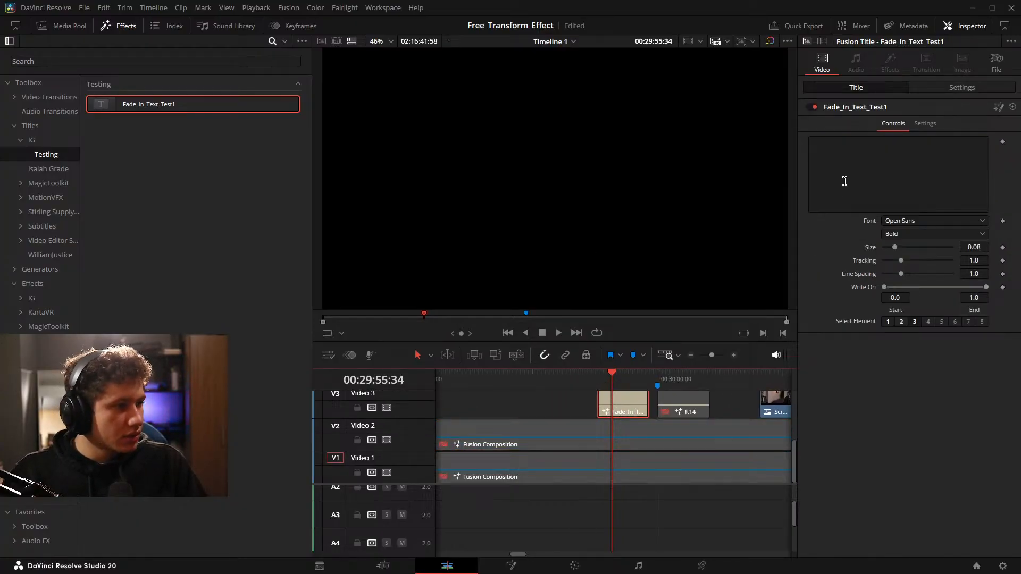
# Enter gfdffsdcsa as the title's text and set its first shading element's color to orange-brown.
pyautogui.click(844, 178)
pyautogui.write('gfdffsdcsa')
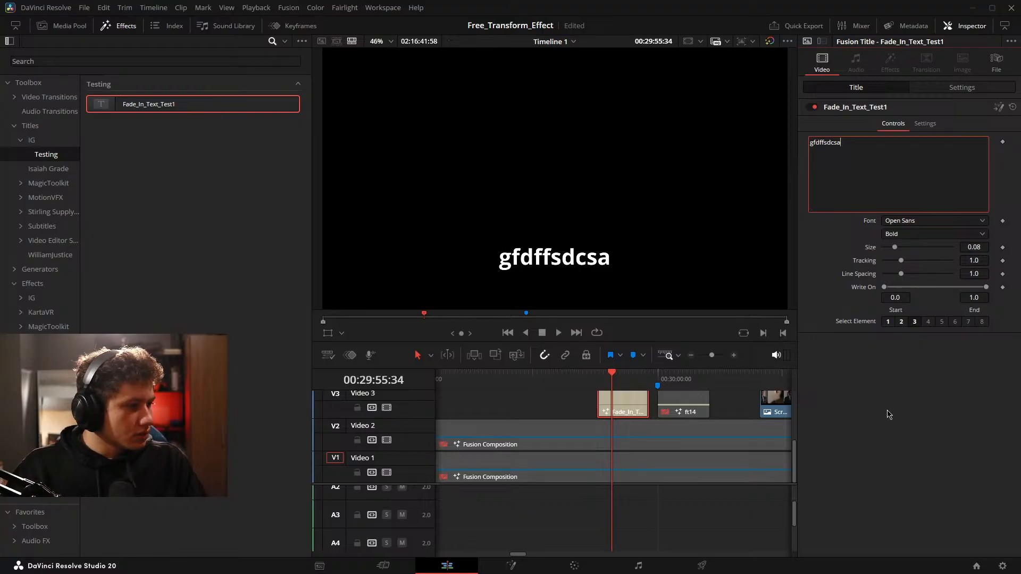
pyautogui.click(887, 322)
pyautogui.click(886, 323)
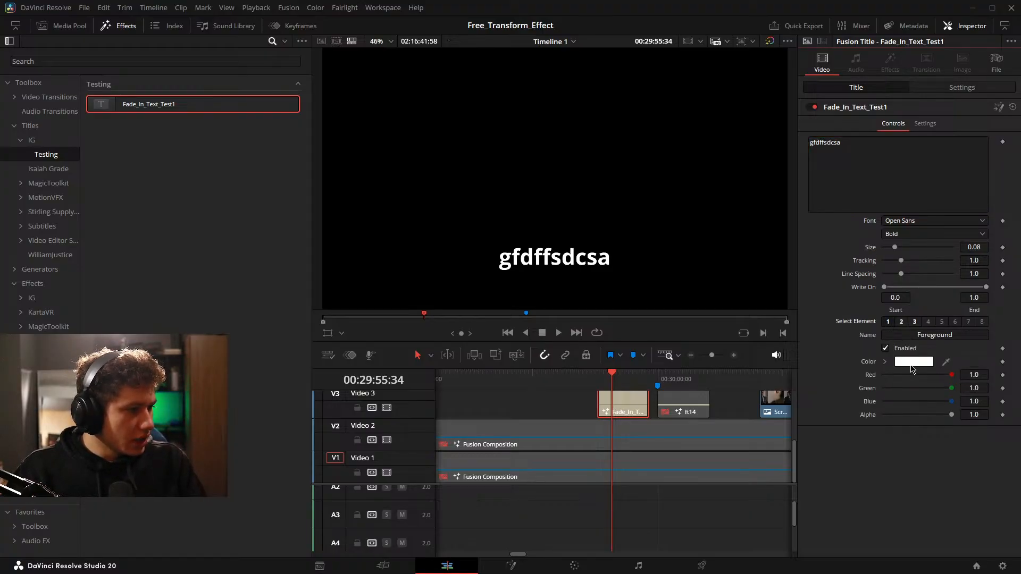
pyautogui.moveTo(951, 375); pyautogui.dragTo(1002, 381)
pyautogui.click(909, 363)
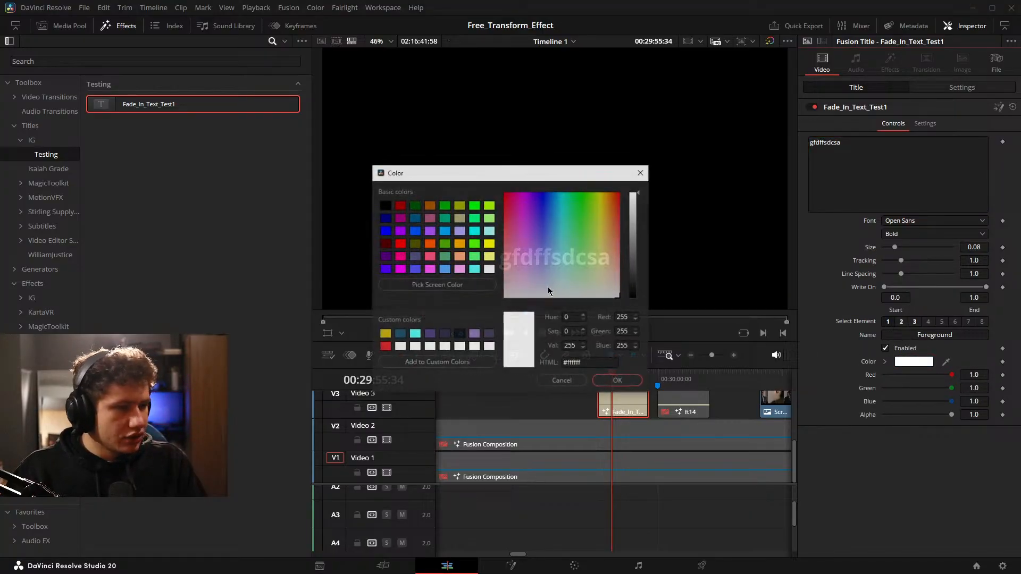
pyautogui.click(429, 206)
pyautogui.click(604, 381)
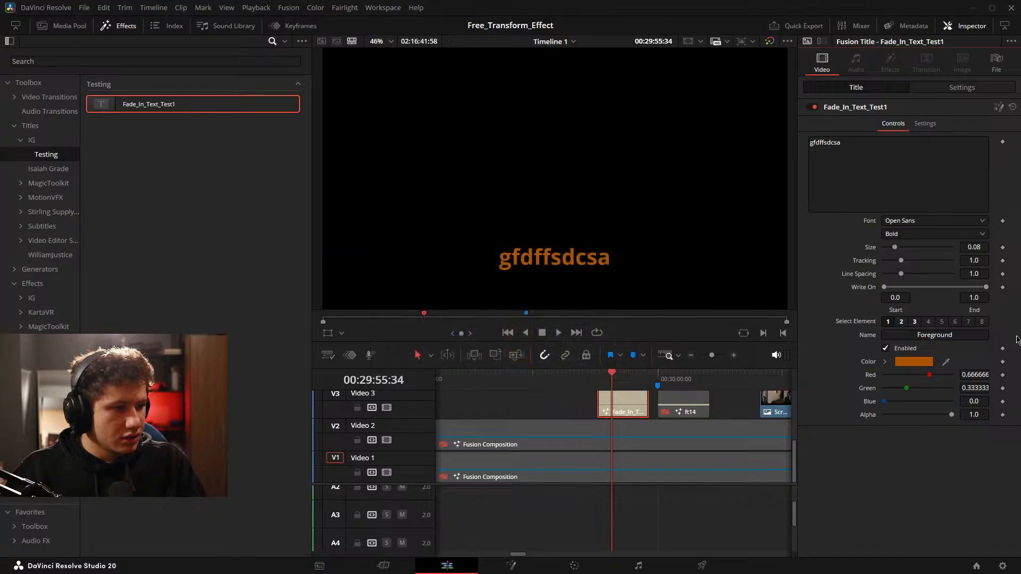
# Move the Fade_In_Text_Test1 title up to Video 4 and place a Four Color Gradient generator beneath it on Video 3.
pyautogui.moveTo(605, 440); pyautogui.dragTo(678, 447)
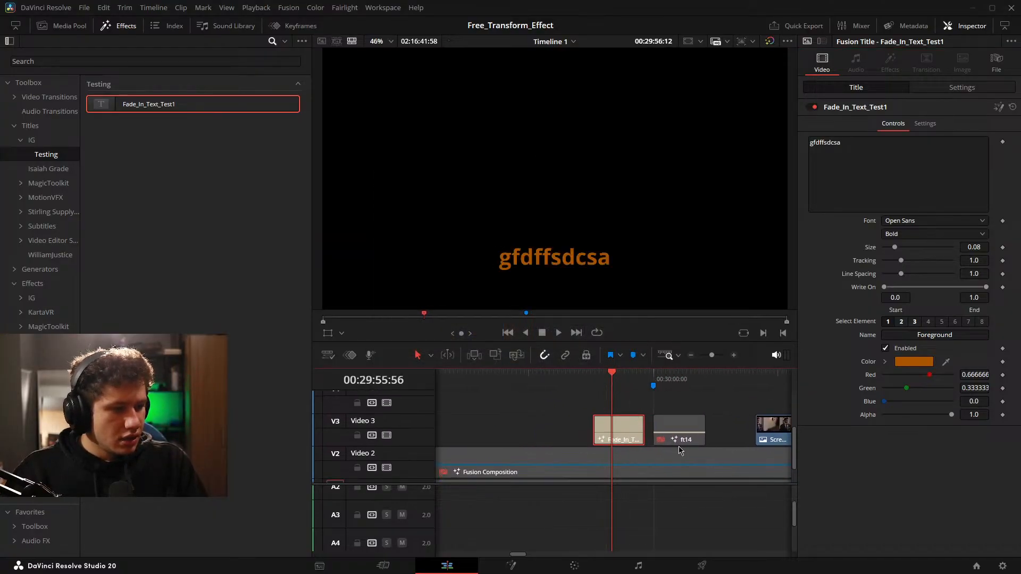
pyautogui.moveTo(593, 420); pyautogui.dragTo(588, 423)
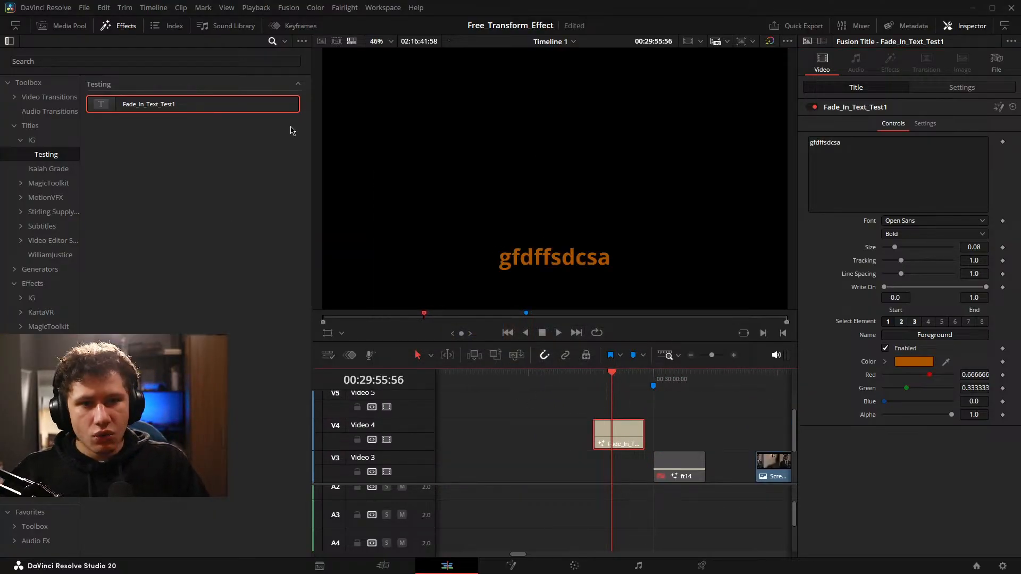
pyautogui.click(287, 61)
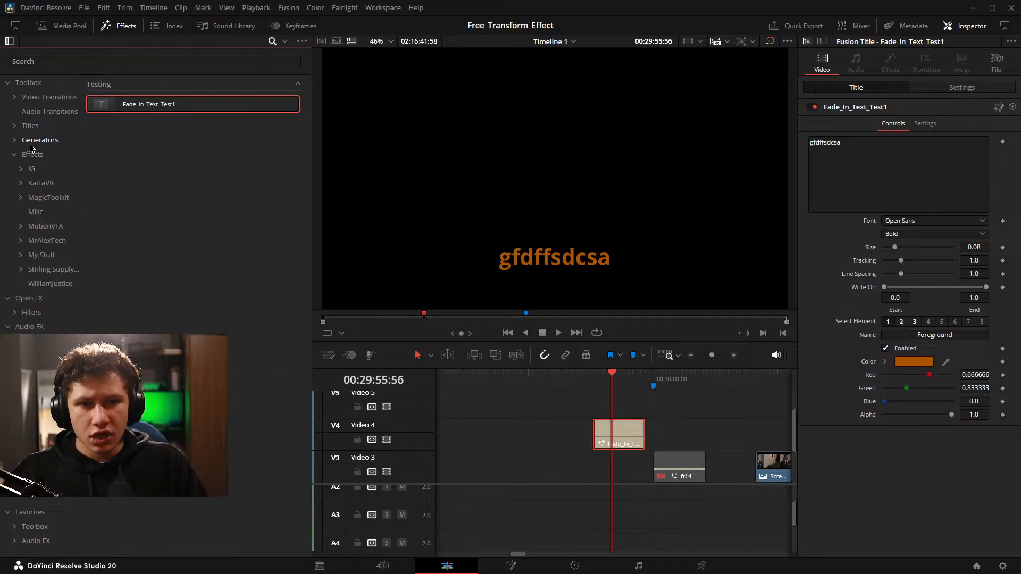
pyautogui.click(38, 140)
pyautogui.moveTo(154, 223); pyautogui.dragTo(586, 464)
pyautogui.scroll(2, 553, 253)
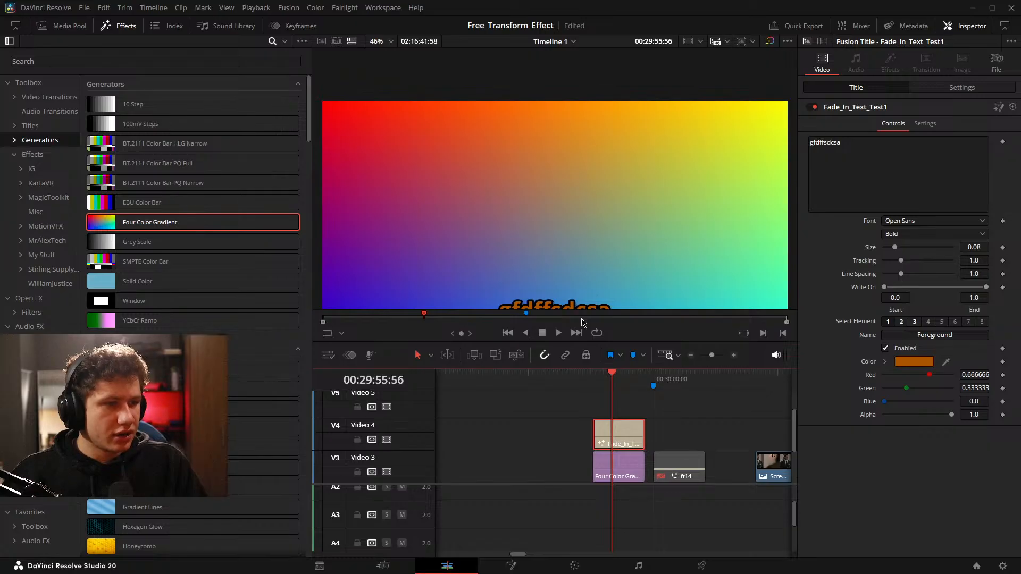
pyautogui.scroll(5, 559, 164)
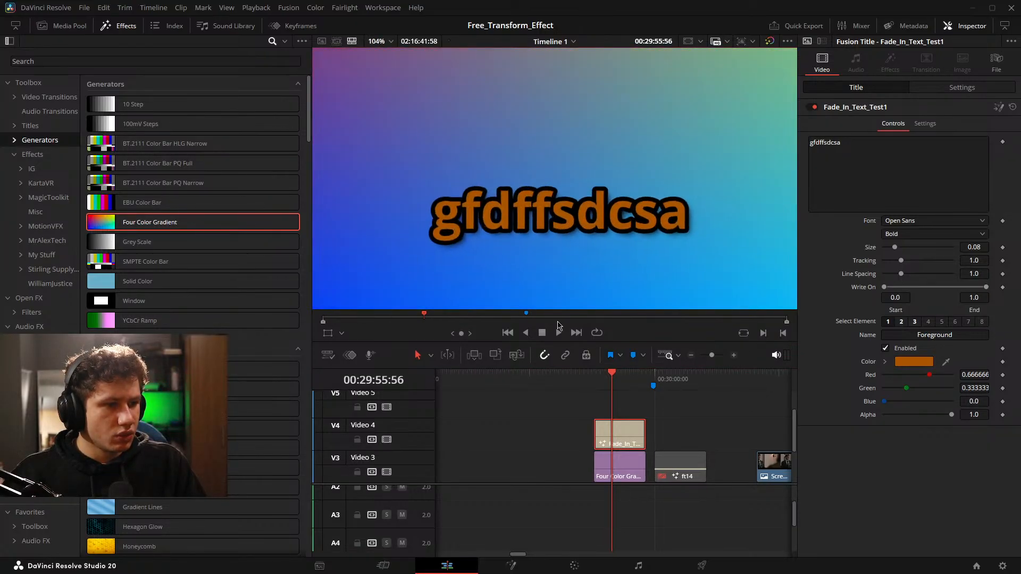
# Set the title's font to Fredoka.
pyautogui.click(929, 221)
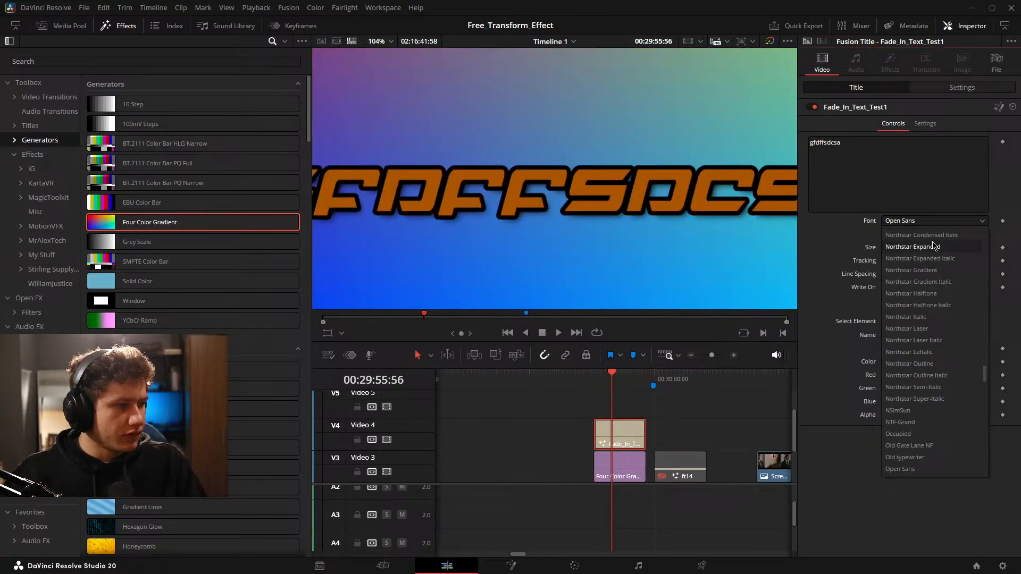
pyautogui.scroll(3, 943, 287)
pyautogui.click(945, 284)
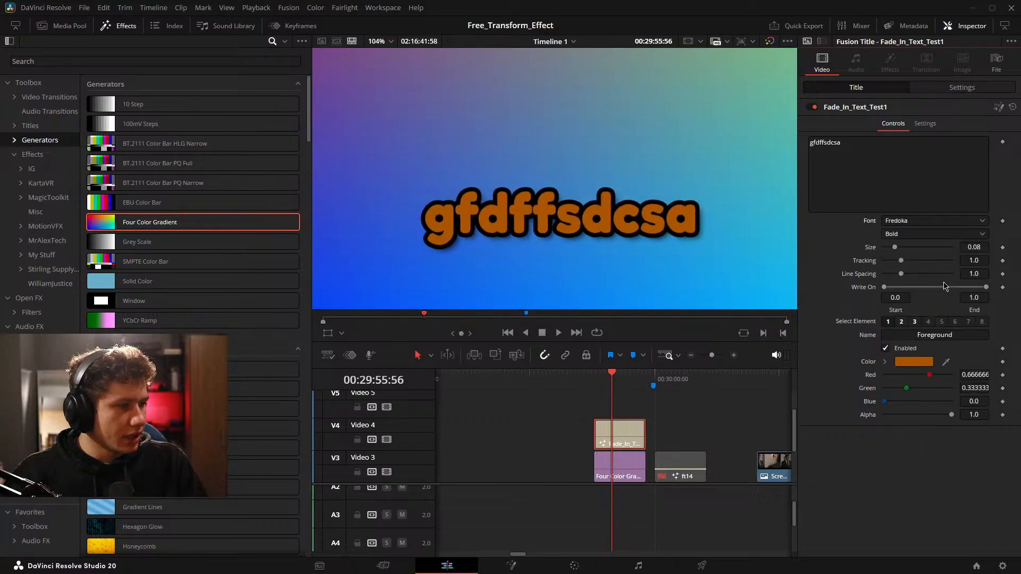
# Replace the title's text with the creator's full name followed by "Text", and fit the whole frame in the viewer.
pyautogui.scroll(-2, 653, 212)
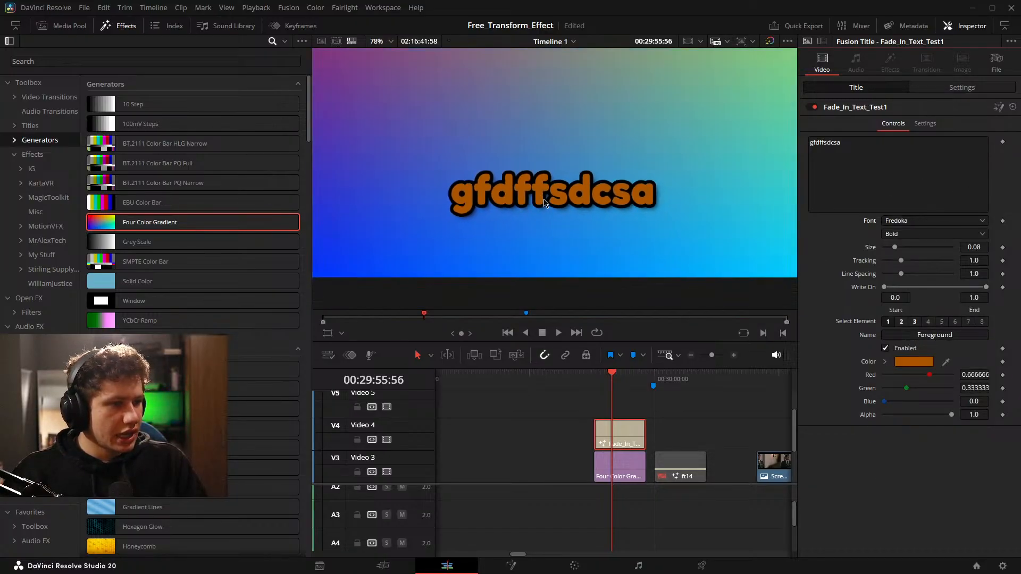
pyautogui.write('Isaiah')
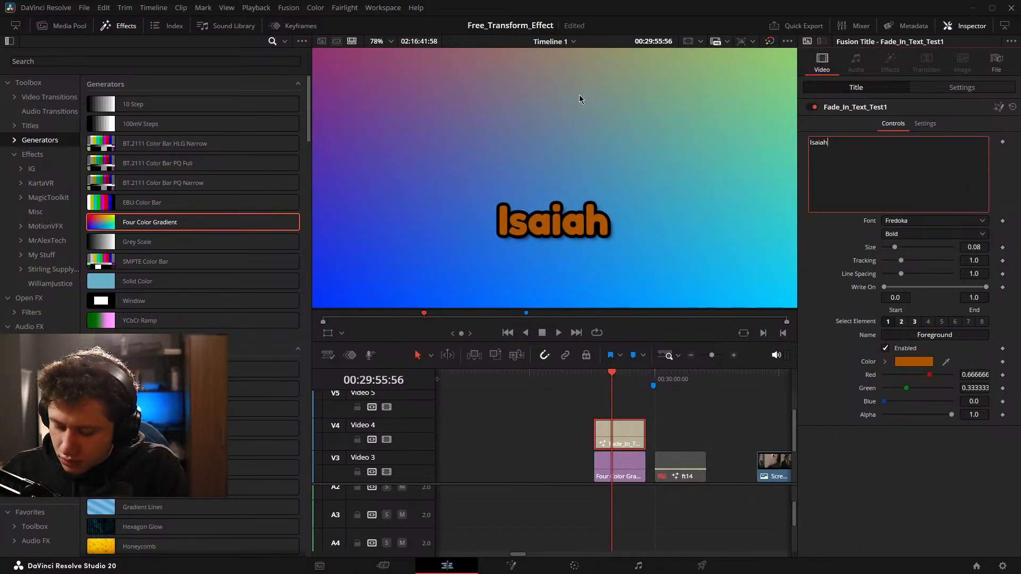
pyautogui.write(' Greade ')
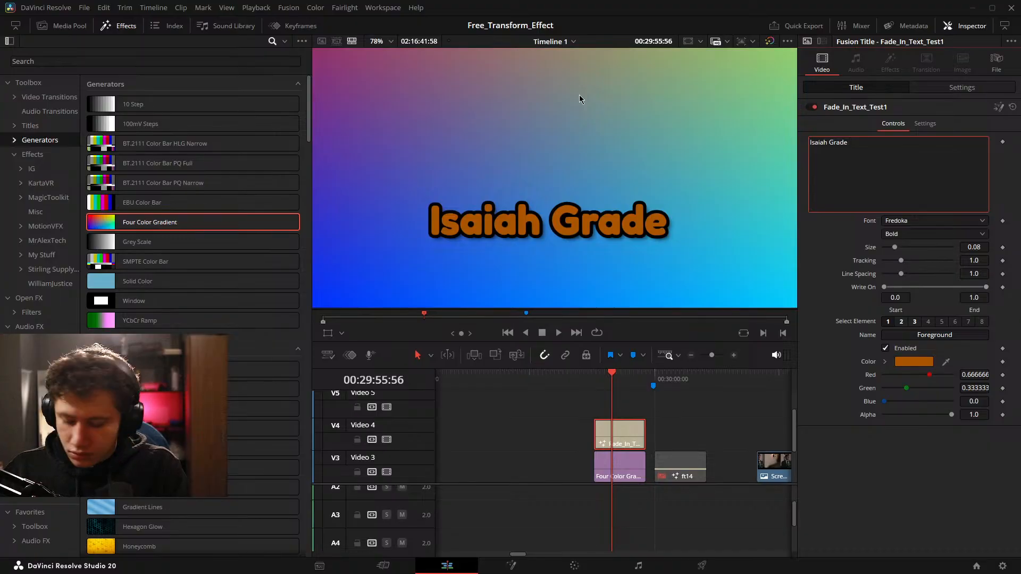
pyautogui.write('Text')
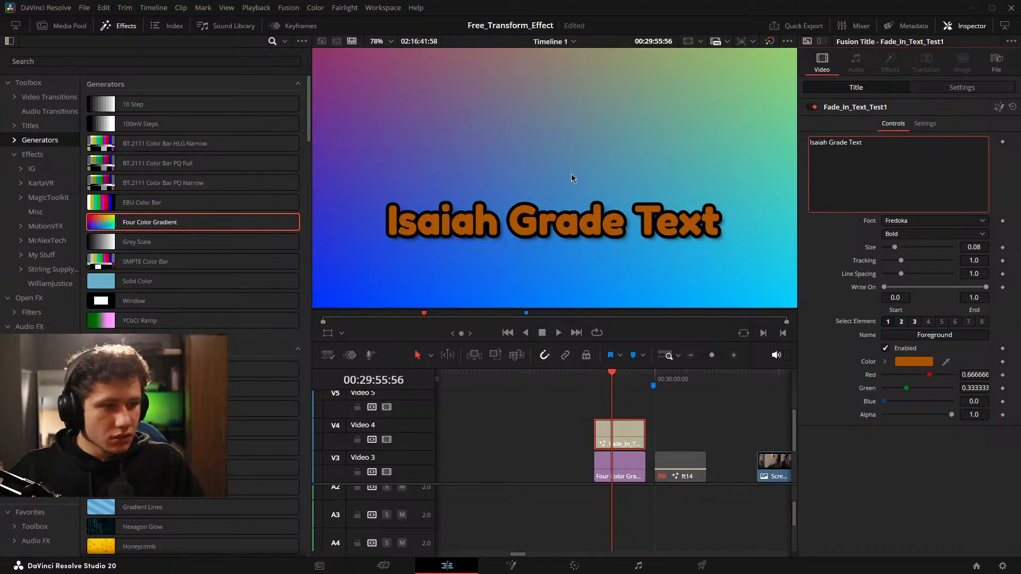
pyautogui.click(572, 171)
pyautogui.press('z')
pyautogui.click(485, 405)
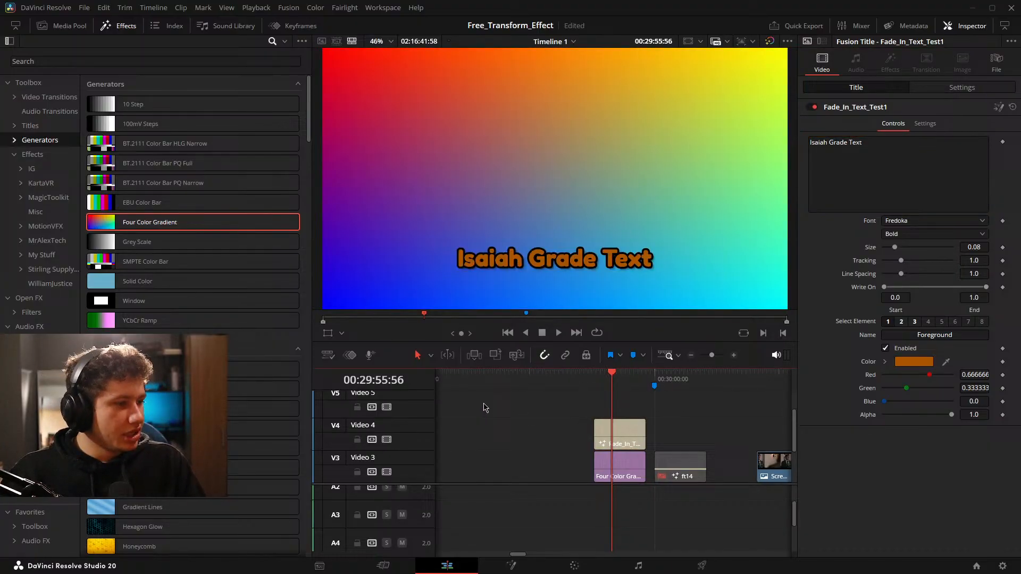
# Test the first shading element's Enabled setting and the title's element selector.
pyautogui.click(886, 348)
pyautogui.click(886, 348)
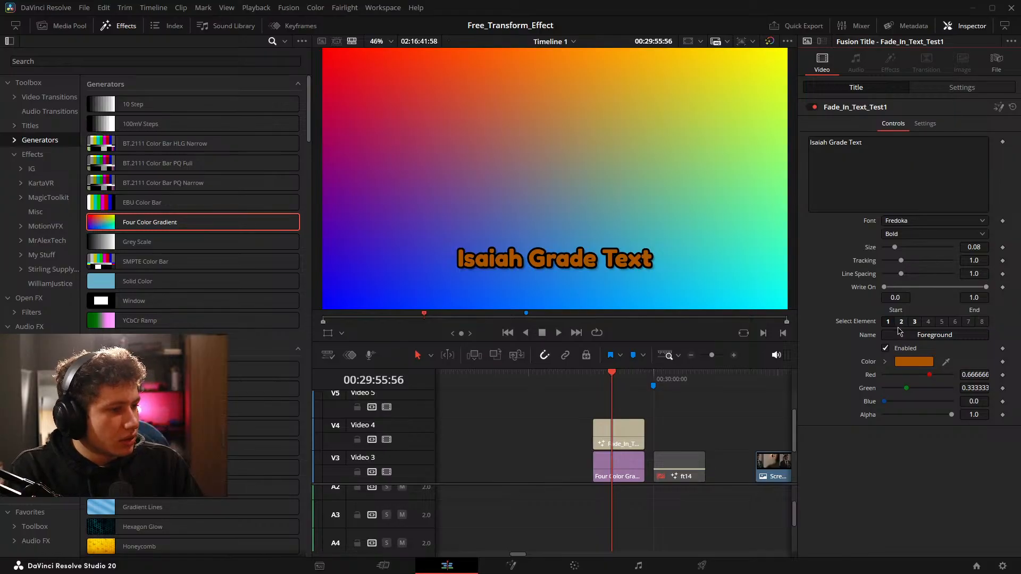
pyautogui.click(901, 322)
pyautogui.click(893, 323)
pyautogui.click(908, 323)
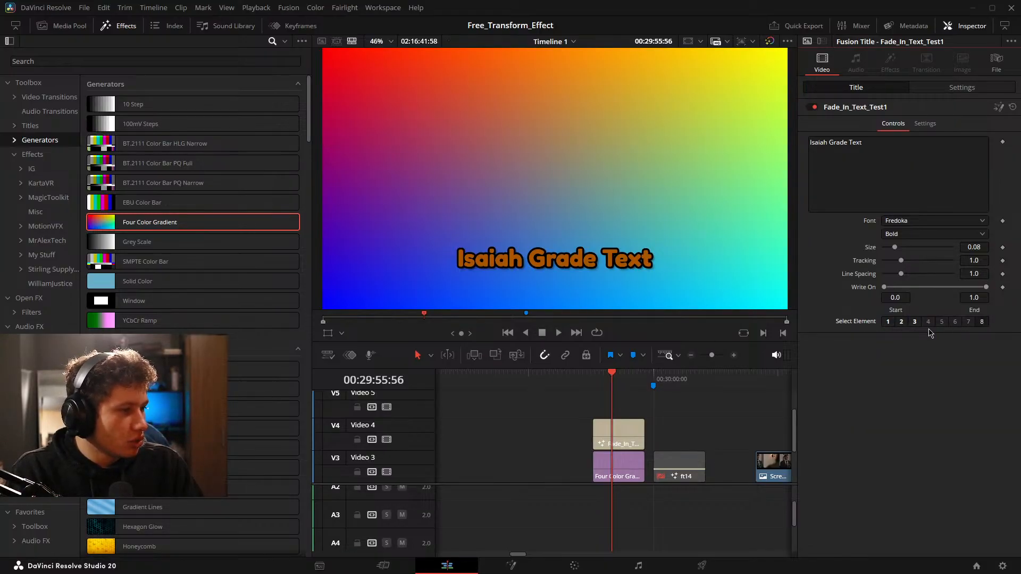
# Set the first shading element's color to white, with Red, Green and Blue at 1.0.
pyautogui.click(889, 323)
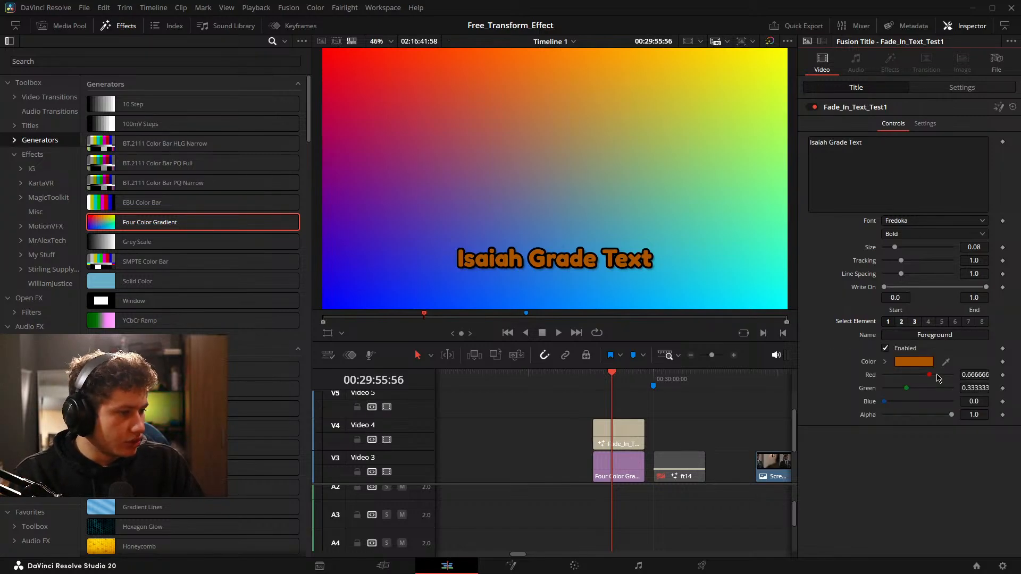
pyautogui.moveTo(937, 379); pyautogui.dragTo(963, 393)
pyautogui.moveTo(890, 404); pyautogui.dragTo(951, 418)
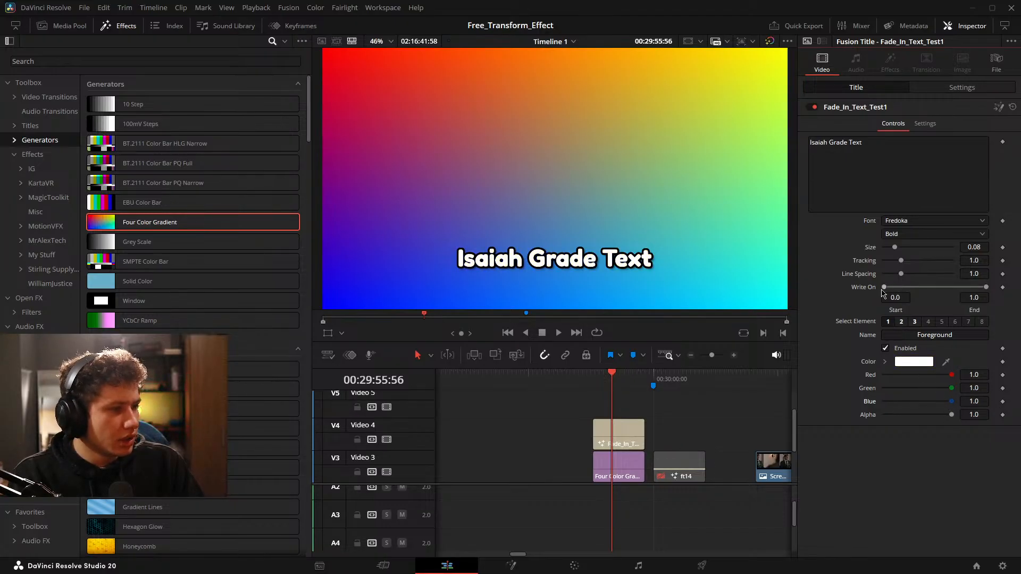
pyautogui.moveTo(881, 293)
pyautogui.mouseDown()
pyautogui.moveTo(949, 297)
pyautogui.moveTo(880, 296)
pyautogui.mouseUp()
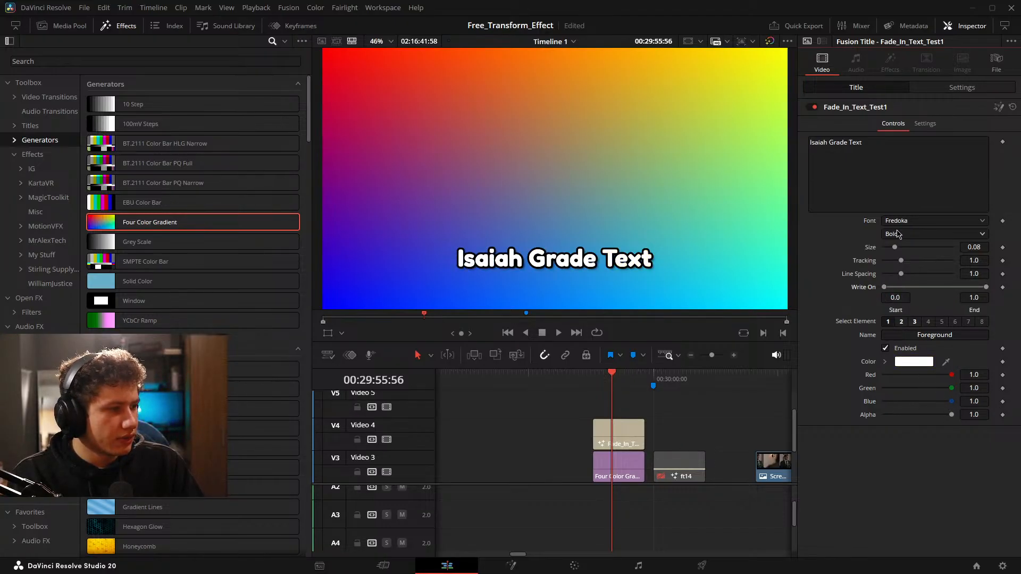
# Try shifting the title with the Position value in its transform settings, and reset it.
pyautogui.click(945, 88)
pyautogui.moveTo(961, 136); pyautogui.dragTo(882, 133)
pyautogui.doubleClick(859, 139)
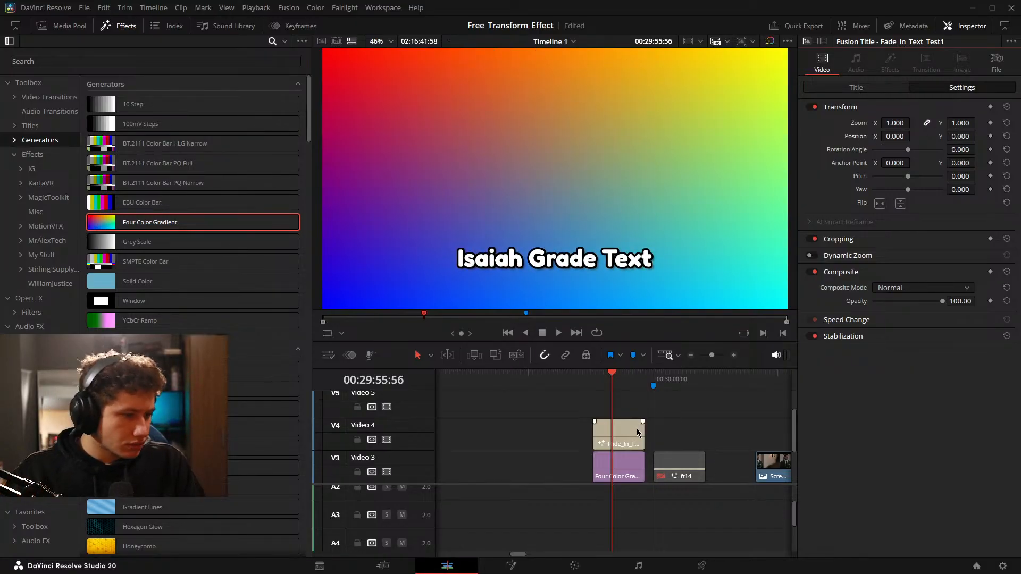
# Shorten the Fade_In_Text_Test1 title at both ends over the gradient and play back its animation.
pyautogui.scroll(3, 632, 429)
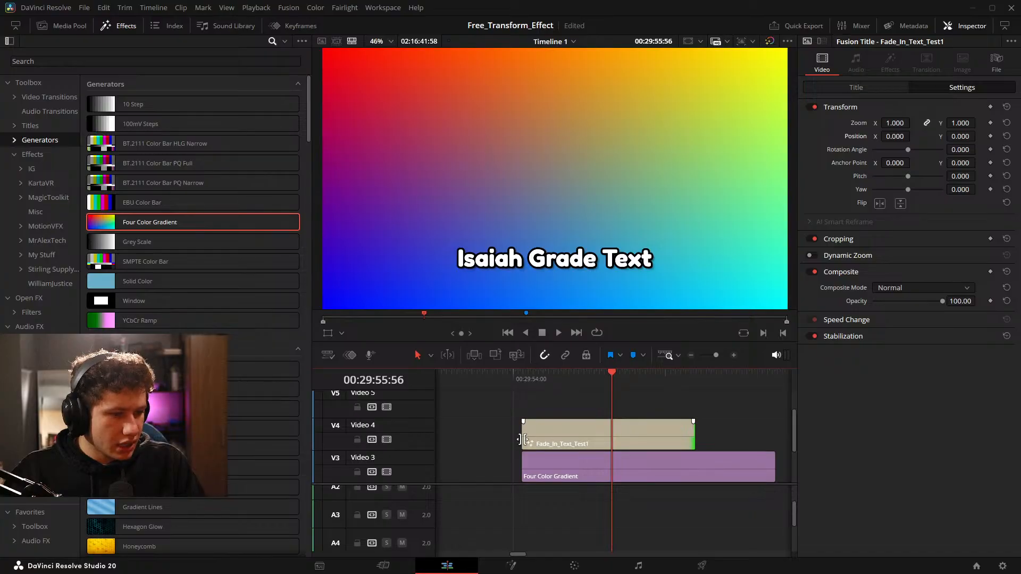
pyautogui.moveTo(520, 439); pyautogui.dragTo(569, 439)
pyautogui.press('space')
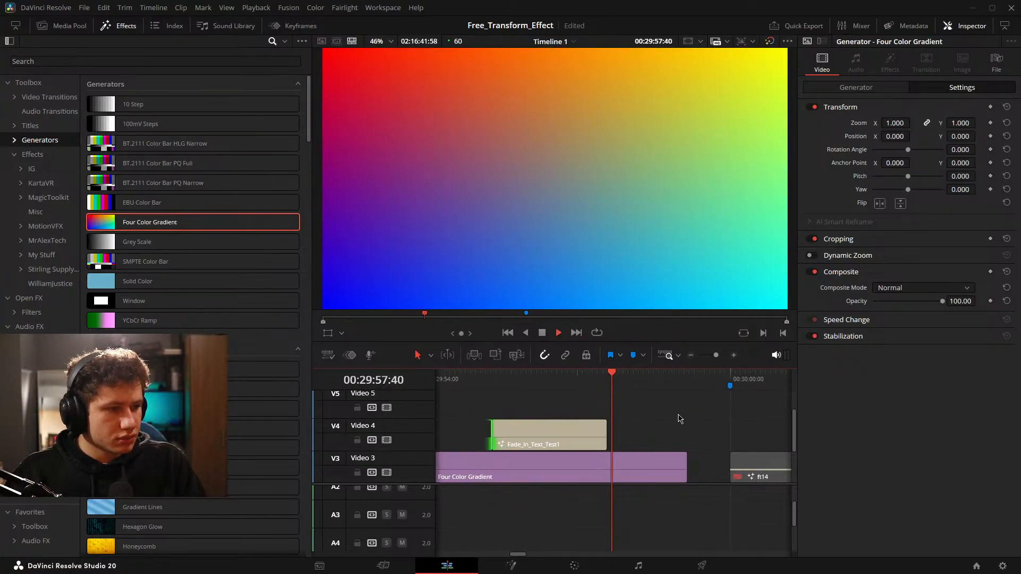
pyautogui.press('space')
pyautogui.click(623, 430)
pyautogui.hotkey('ctrl', 's')
pyautogui.moveTo(578, 437); pyautogui.dragTo(711, 439)
pyautogui.moveTo(664, 439); pyautogui.dragTo(605, 448)
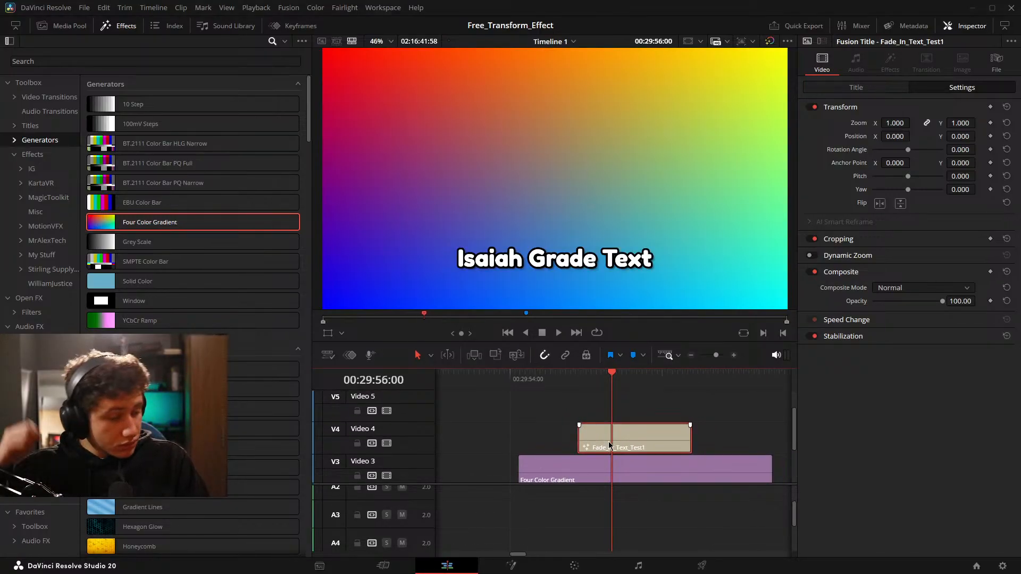
# Delete the Fade_In_Text_Test1 title from Video 4.
pyautogui.scroll(-3, 610, 445)
pyautogui.scroll(3, 611, 446)
pyautogui.click(744, 428)
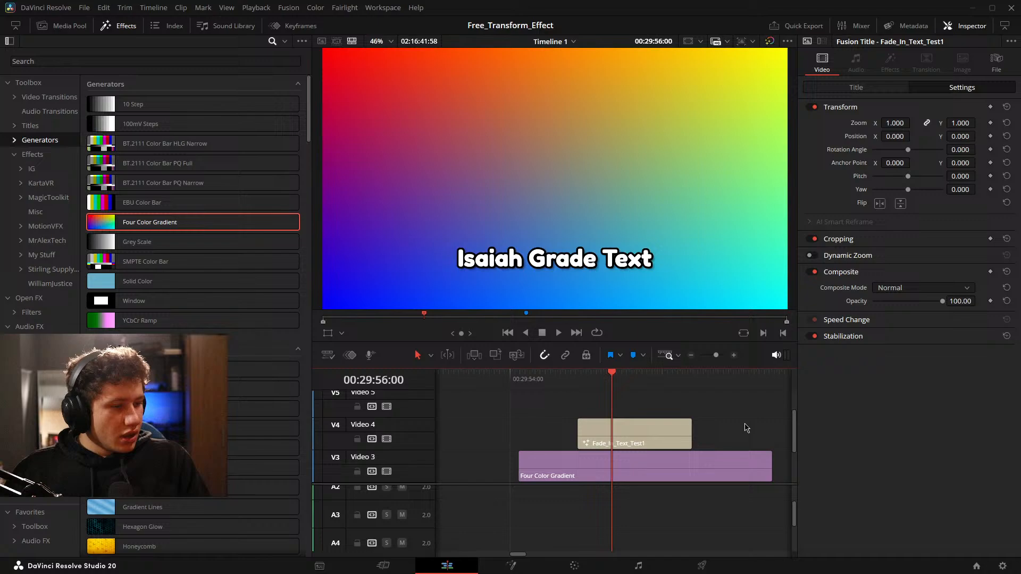
pyautogui.click(640, 432)
pyautogui.press('Delete')
pyautogui.scroll(-5, 633, 449)
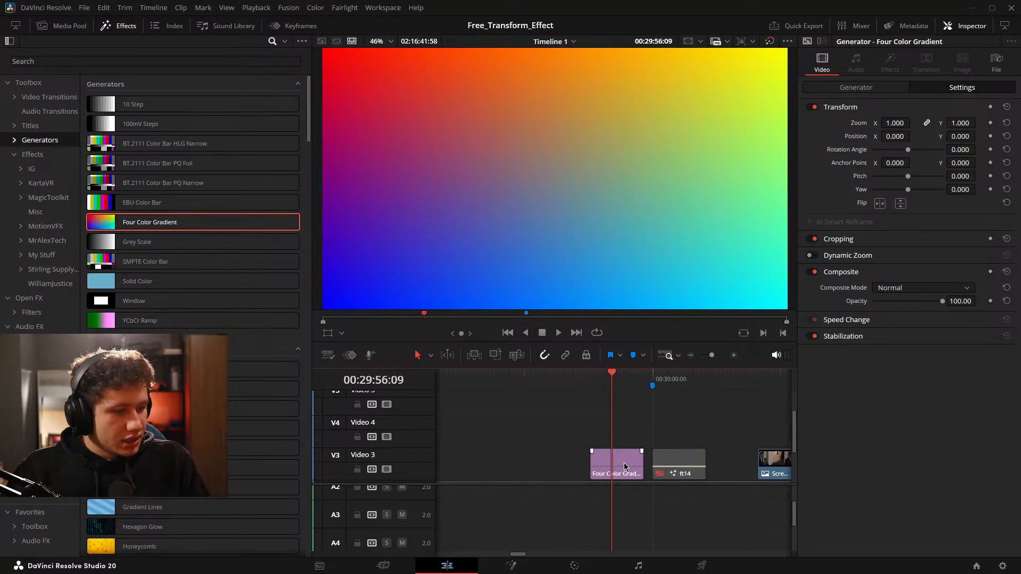
# Move the Four Color Gradient clip earlier on Video 3 and extend its end toward the ft14 clip.
pyautogui.moveTo(624, 464); pyautogui.dragTo(503, 449)
pyautogui.moveTo(610, 446); pyautogui.dragTo(562, 445)
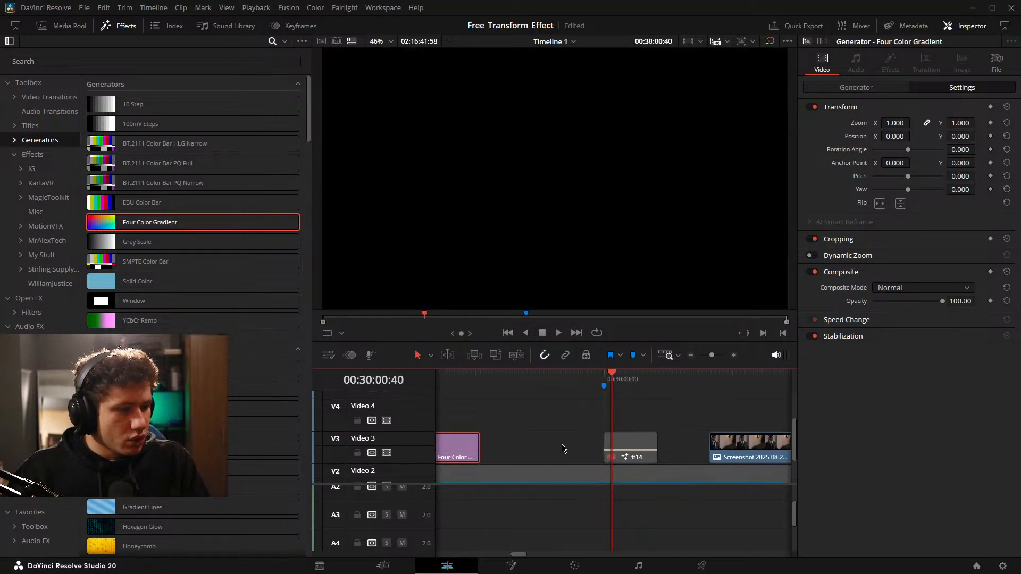
pyautogui.moveTo(476, 445); pyautogui.dragTo(528, 446)
pyautogui.scroll(3, 639, 439)
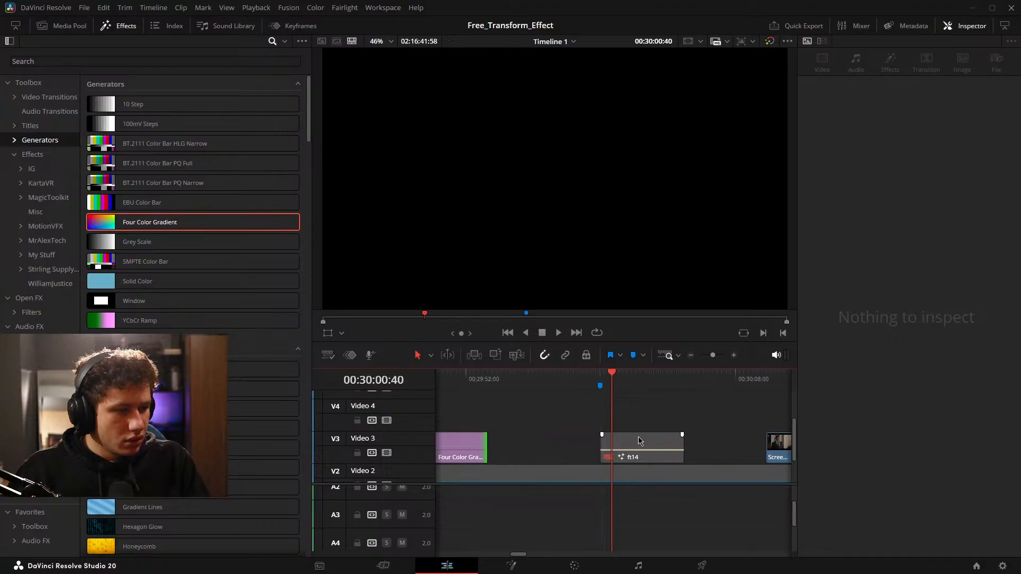
pyautogui.moveTo(631, 424); pyautogui.dragTo(795, 433)
# Undo the gradient clip's move and extension and the deletion of the title.
pyautogui.hotkey('ctrl', 'z')
pyautogui.hotkey('ctrl', 'z')
pyautogui.hotkey('ctrl', 'z')
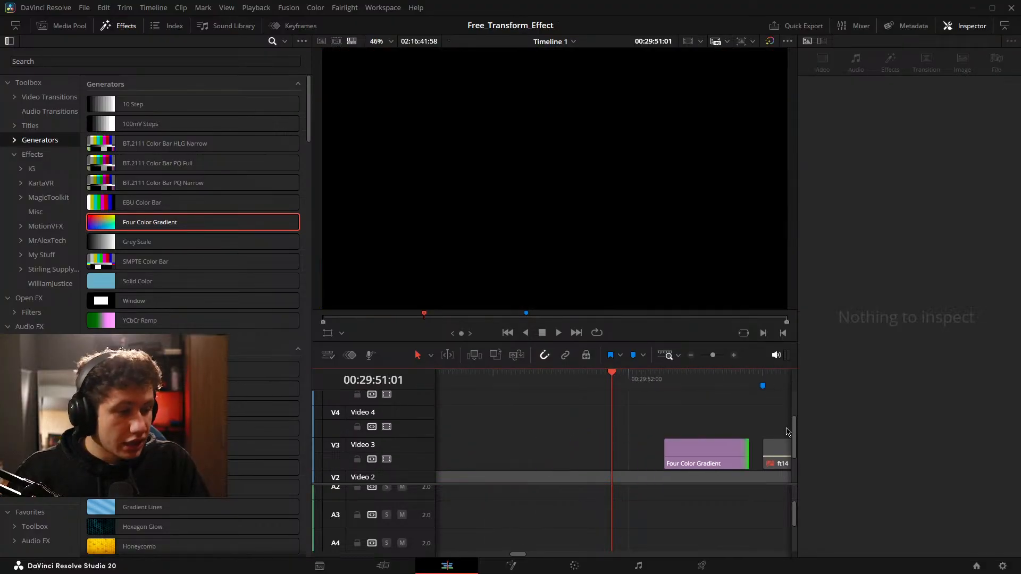
# Move the title and the gradient clip earlier, to around 00:29:45, and lengthen both.
pyautogui.moveTo(710, 450); pyautogui.dragTo(651, 454)
pyautogui.click(569, 420)
pyautogui.moveTo(533, 418); pyautogui.dragTo(624, 419)
pyautogui.hscroll(-5, 690, 411)
pyautogui.moveTo(690, 409)
pyautogui.mouseDown()
pyautogui.moveTo(705, 410)
pyautogui.moveTo(695, 412)
pyautogui.mouseUp()
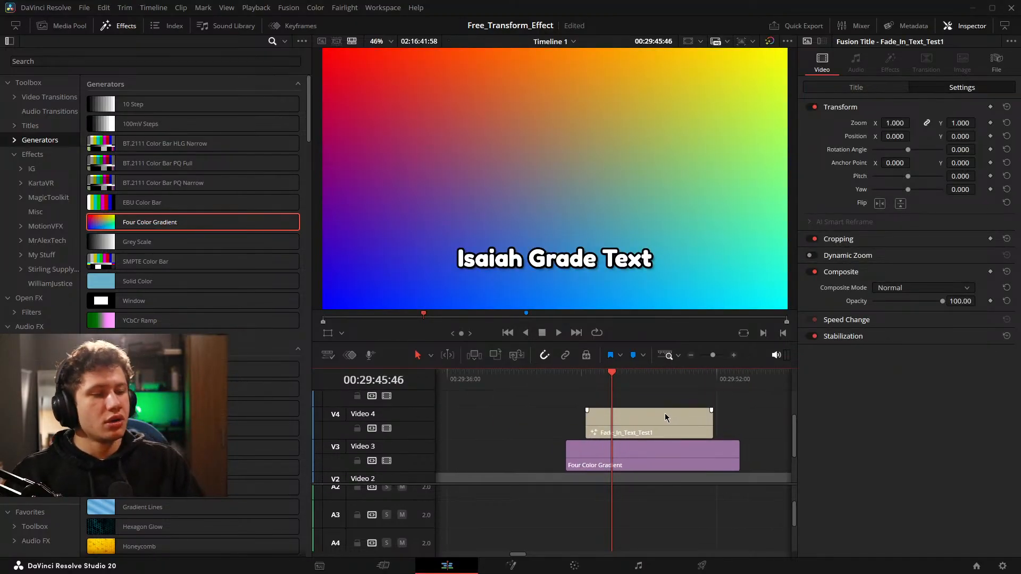
# Add a Text+ title to Video 4 before Fade_In_Text_Test1, extend the gradient's start beneath it and select the new title.
pyautogui.moveTo(479, 402); pyautogui.dragTo(632, 409)
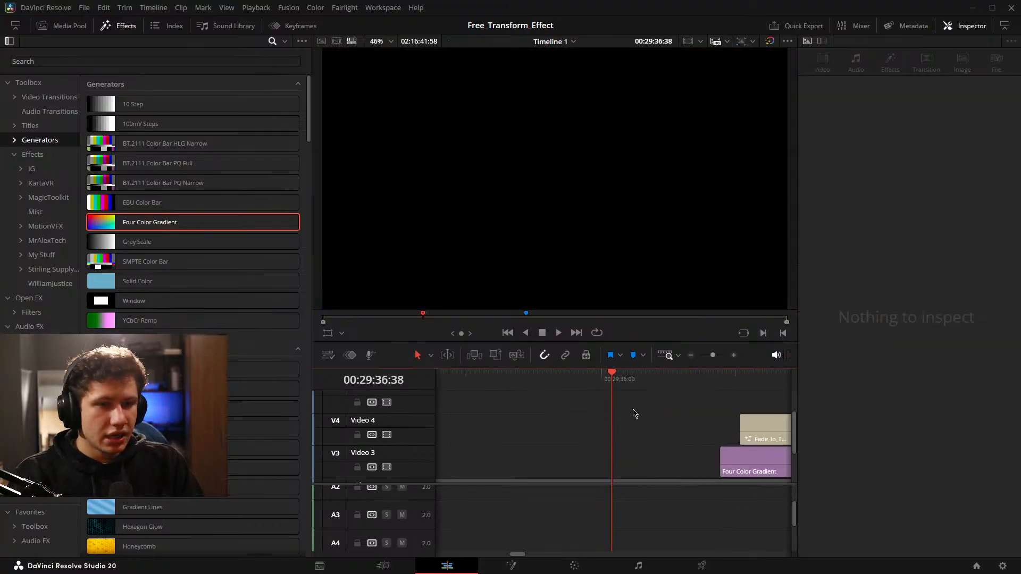
pyautogui.click(47, 126)
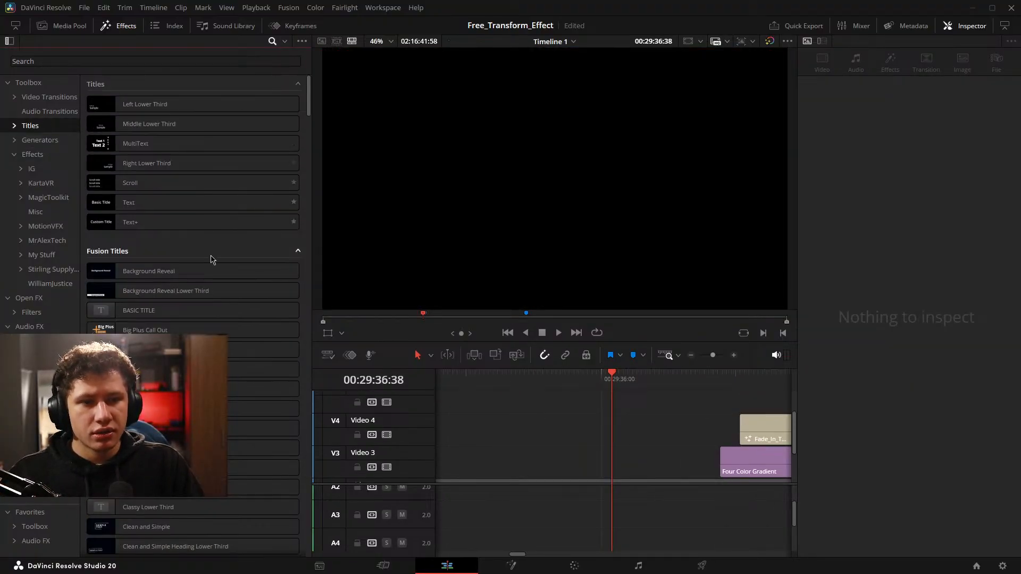
pyautogui.moveTo(159, 222); pyautogui.dragTo(599, 432)
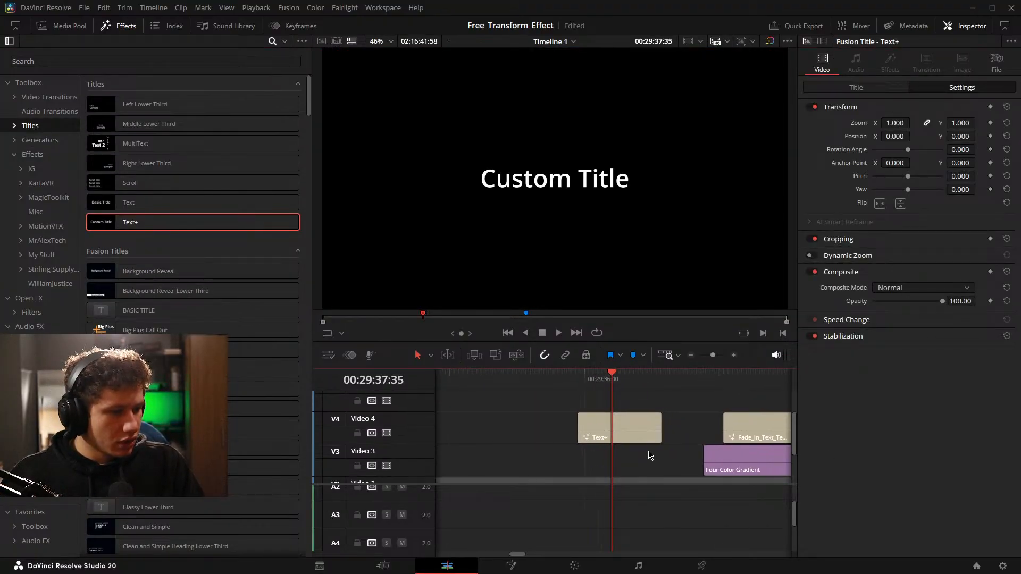
pyautogui.moveTo(714, 456); pyautogui.dragTo(504, 457)
pyautogui.click(629, 424)
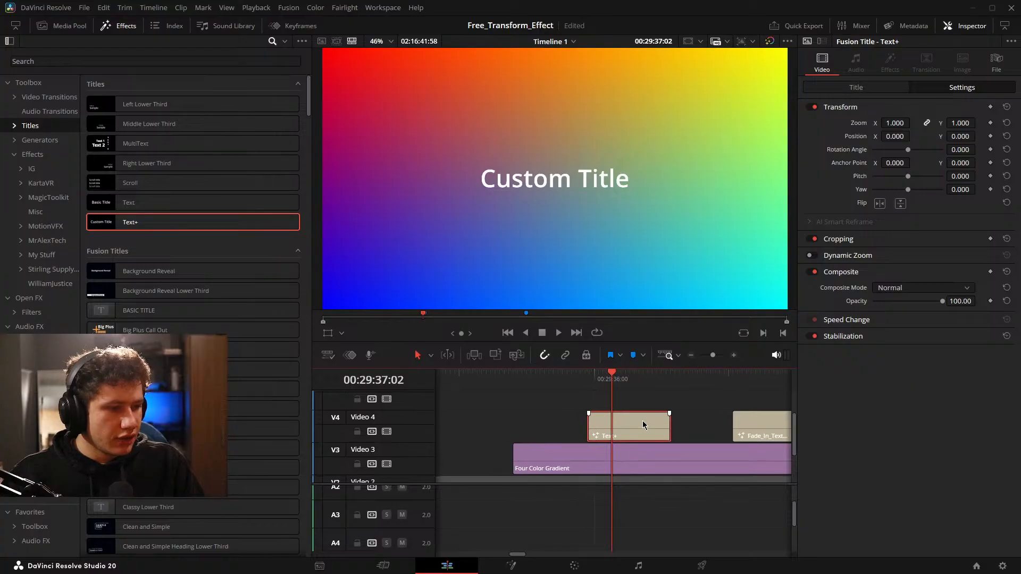
# Shorten the Text+ title on Video 4 from its end and set its text color to black.
pyautogui.moveTo(667, 423); pyautogui.dragTo(623, 424)
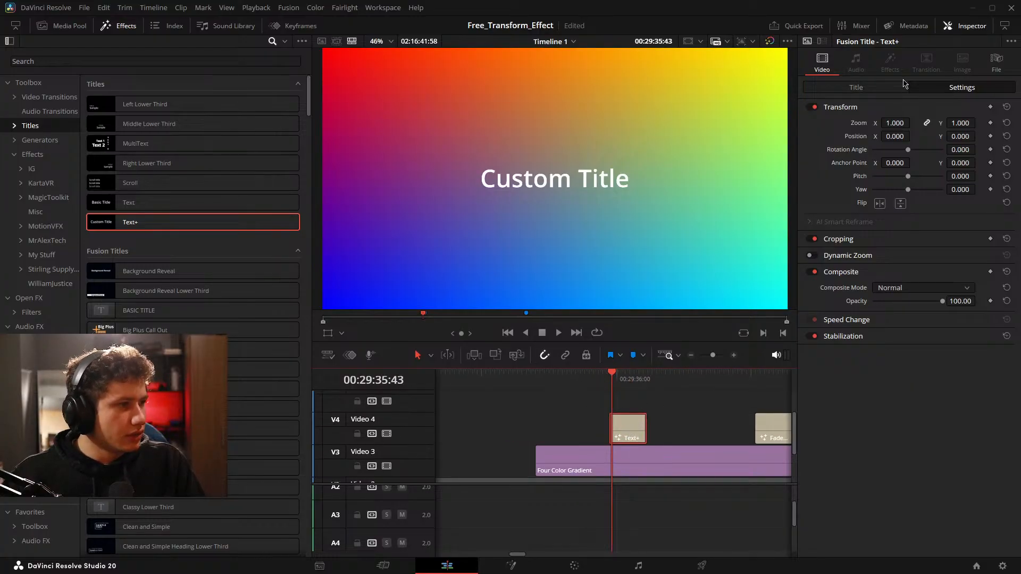
pyautogui.click(878, 89)
pyautogui.click(901, 260)
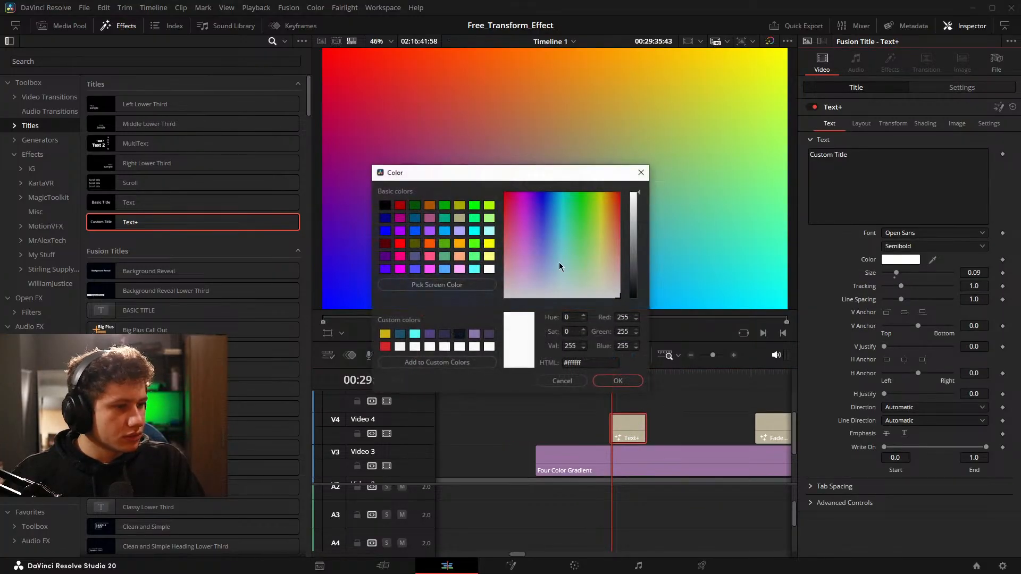
pyautogui.click(618, 381)
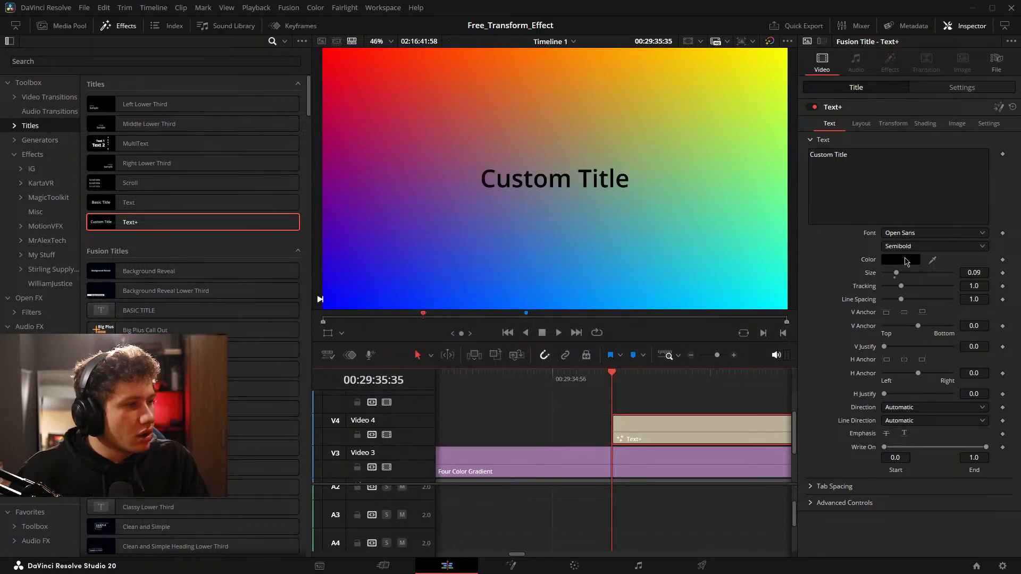
# Keyframe the Text+ title's transform at the clip's start and set Position X to -562.
pyautogui.click(961, 89)
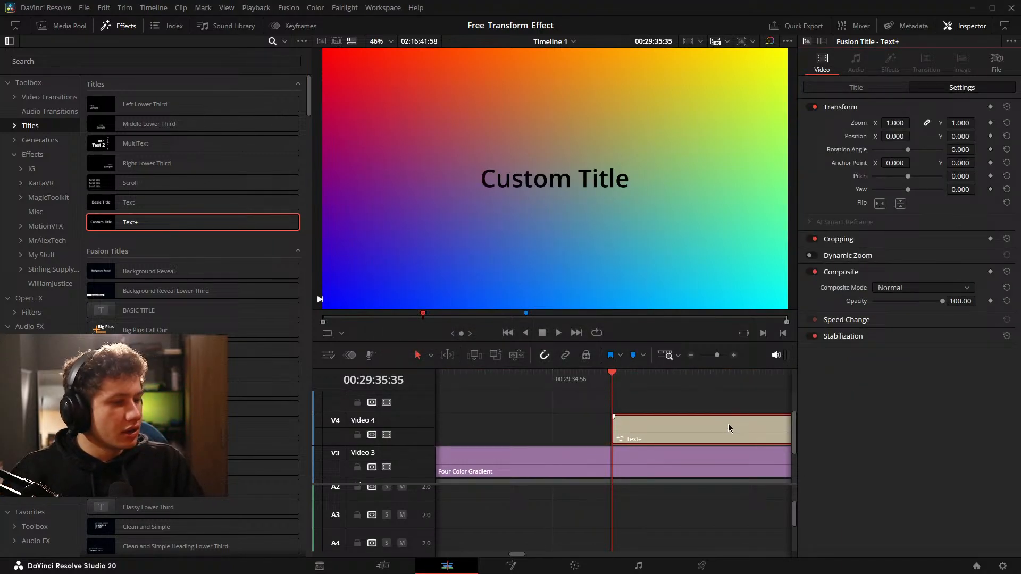
pyautogui.click(701, 429)
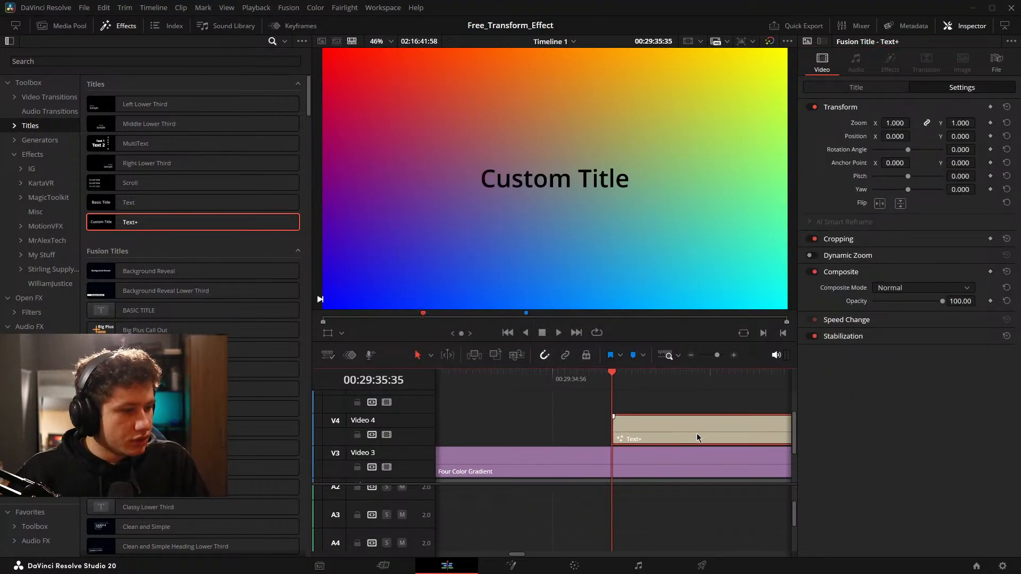
pyautogui.click(991, 107)
pyautogui.moveTo(895, 136); pyautogui.dragTo(797, 336)
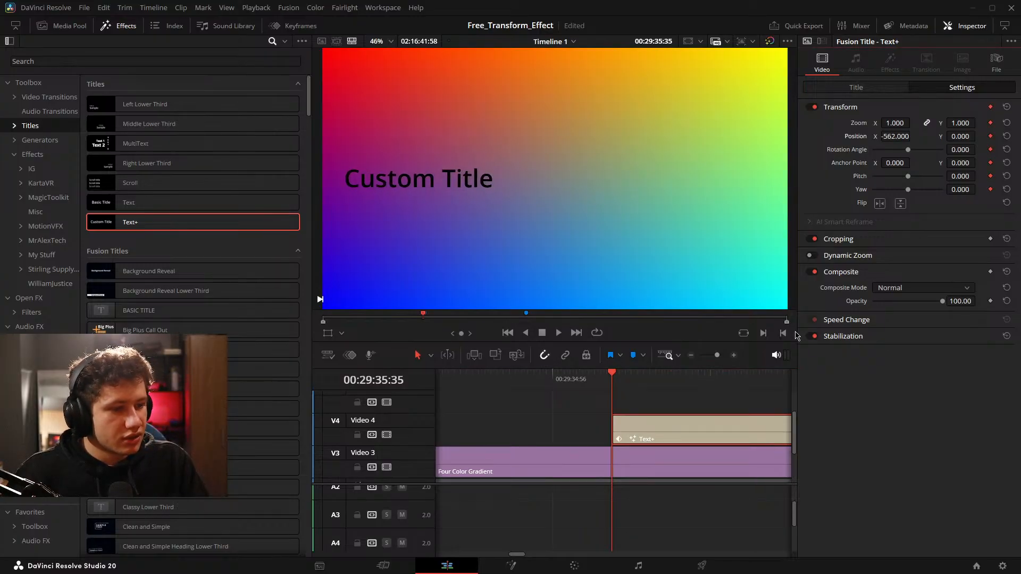
# Add a transform keyframe at 00:29:36:17 on the Text+ title and set Position X to 380.
pyautogui.press('space')
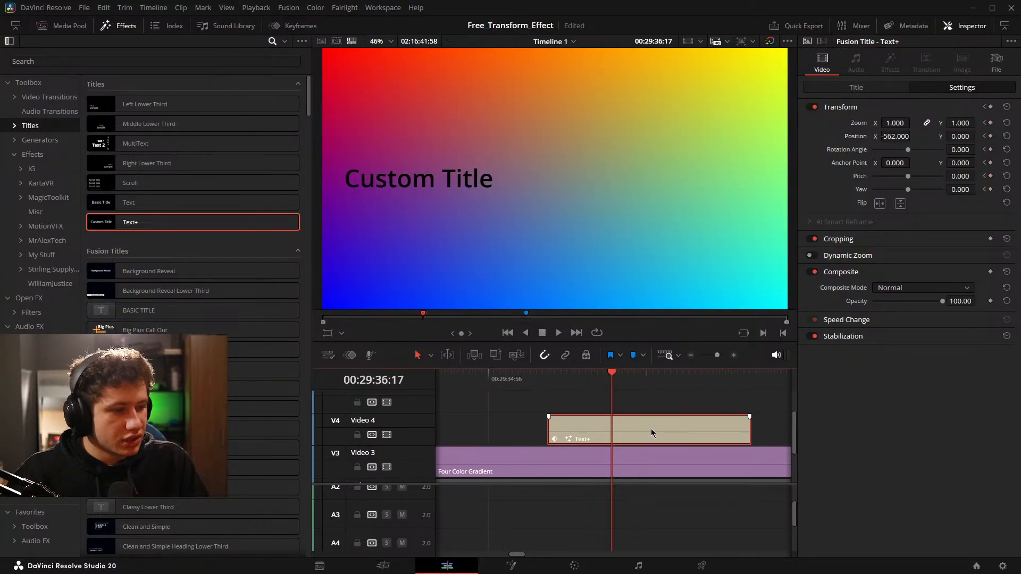
pyautogui.click(990, 107)
pyautogui.moveTo(898, 136); pyautogui.dragTo(913, 136)
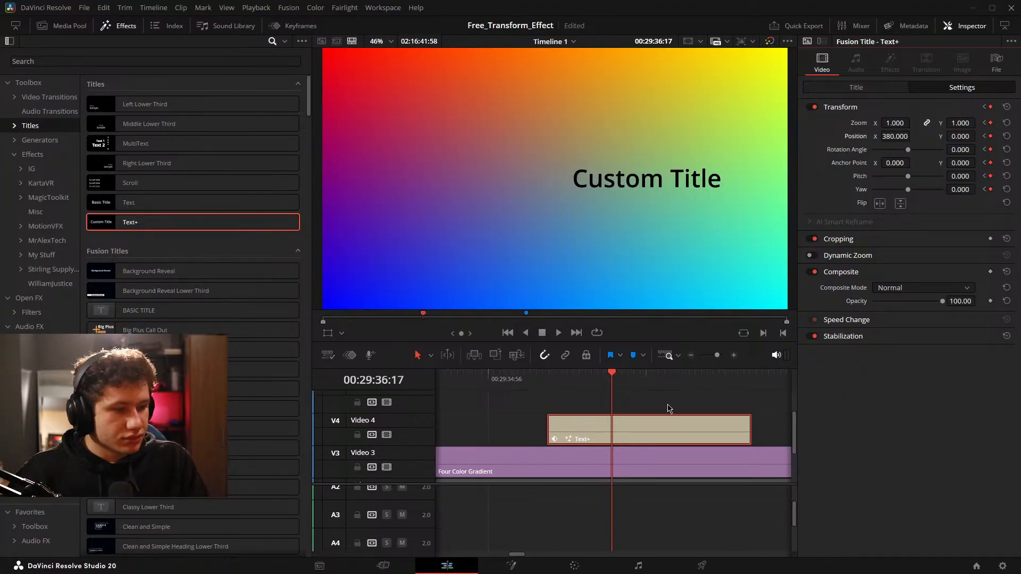
# Trim the Text+ title's end, extend its start slightly, give it fades at both ends and play it back.
pyautogui.moveTo(748, 429); pyautogui.dragTo(630, 414)
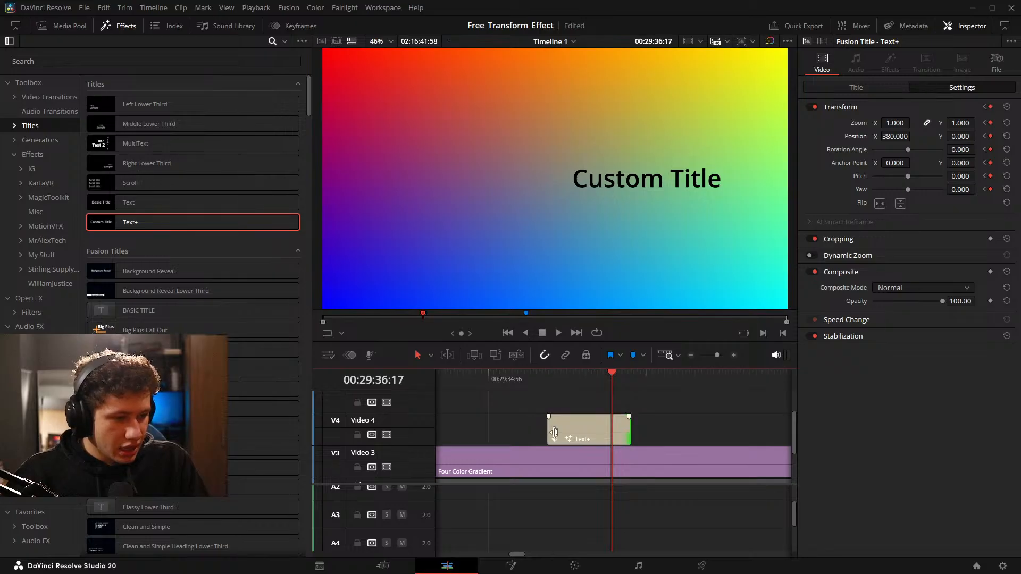
pyautogui.moveTo(554, 431); pyautogui.dragTo(531, 415)
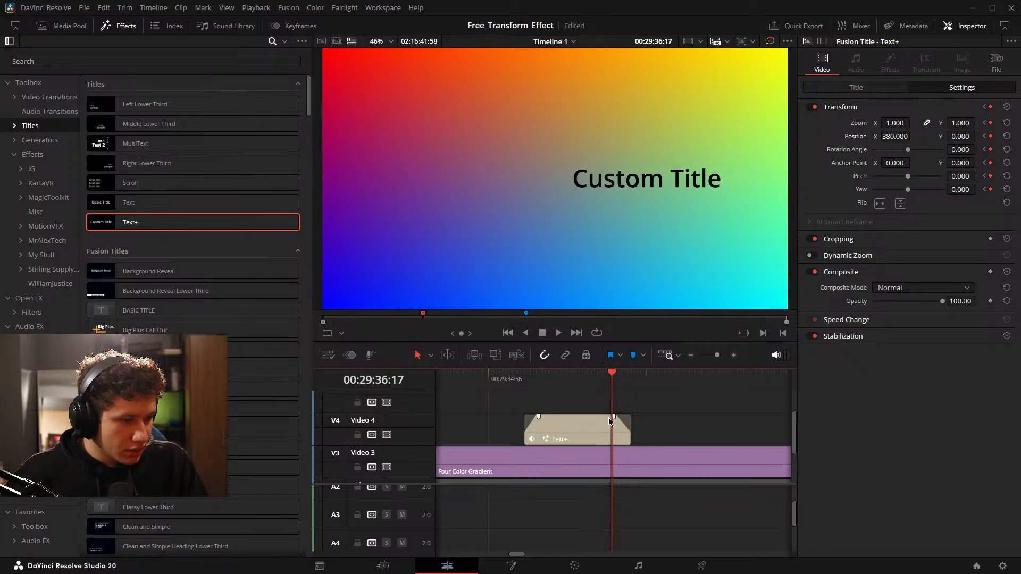
pyautogui.moveTo(609, 419); pyautogui.dragTo(701, 421)
pyautogui.press('space')
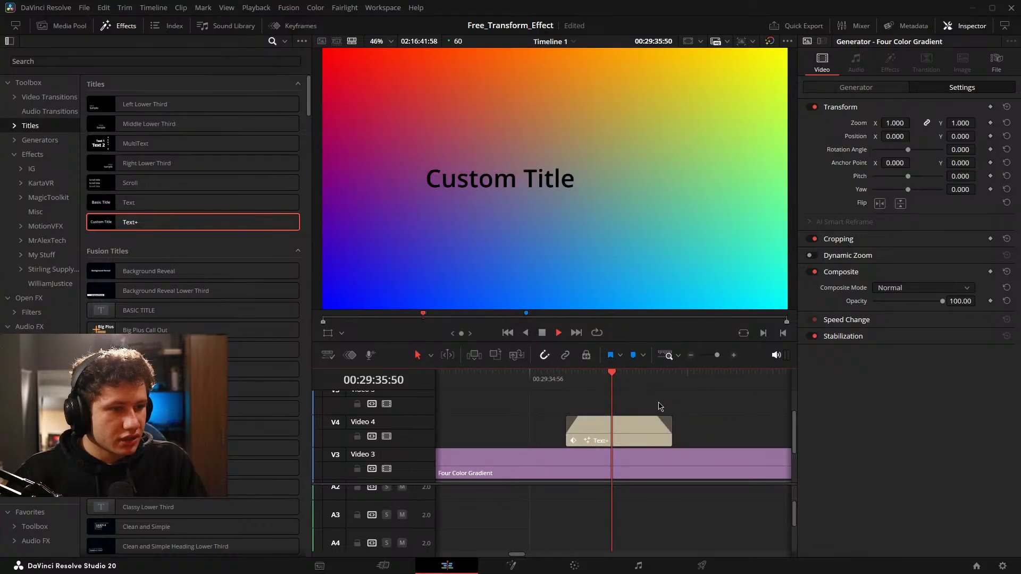
pyautogui.press('space')
pyautogui.moveTo(570, 423); pyautogui.dragTo(708, 420)
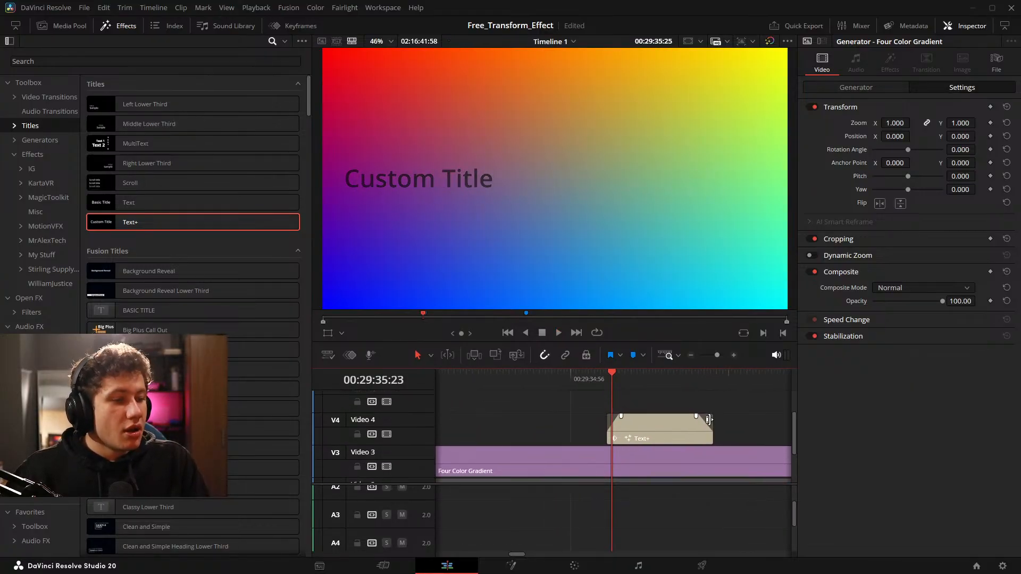
# Extend the Text+ title's start earlier, retrim its end and play back the animation.
pyautogui.click(632, 442)
pyautogui.moveTo(604, 433); pyautogui.dragTo(514, 431)
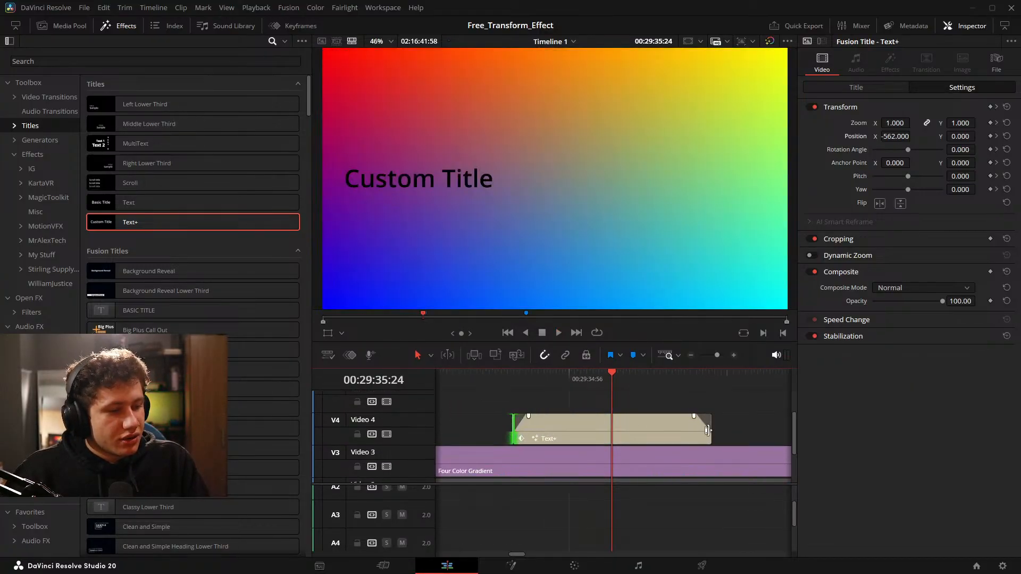
pyautogui.moveTo(712, 427); pyautogui.dragTo(757, 428)
pyautogui.moveTo(652, 415); pyautogui.dragTo(711, 412)
pyautogui.press('space')
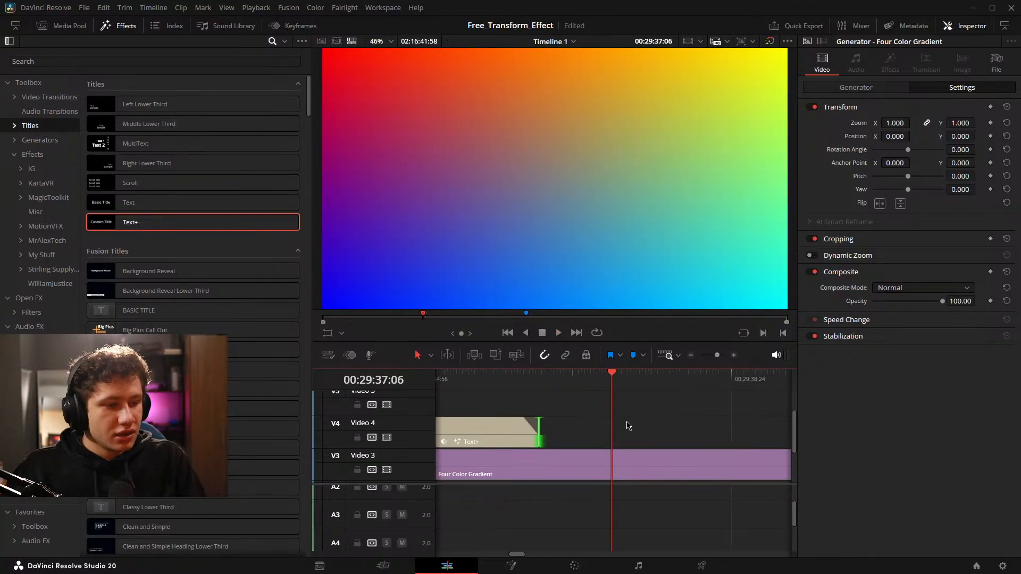
# Move the Text+ title later on Video 4, toward Fade_In_Text_Test1, and play it back.
pyautogui.scroll(-5, 628, 425)
pyautogui.click(592, 436)
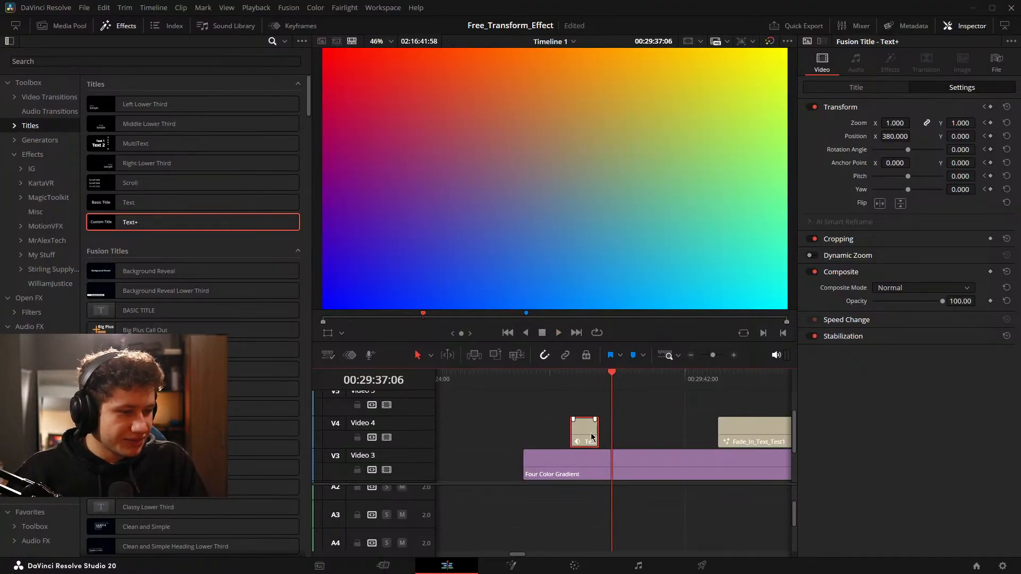
pyautogui.moveTo(587, 436); pyautogui.dragTo(638, 434)
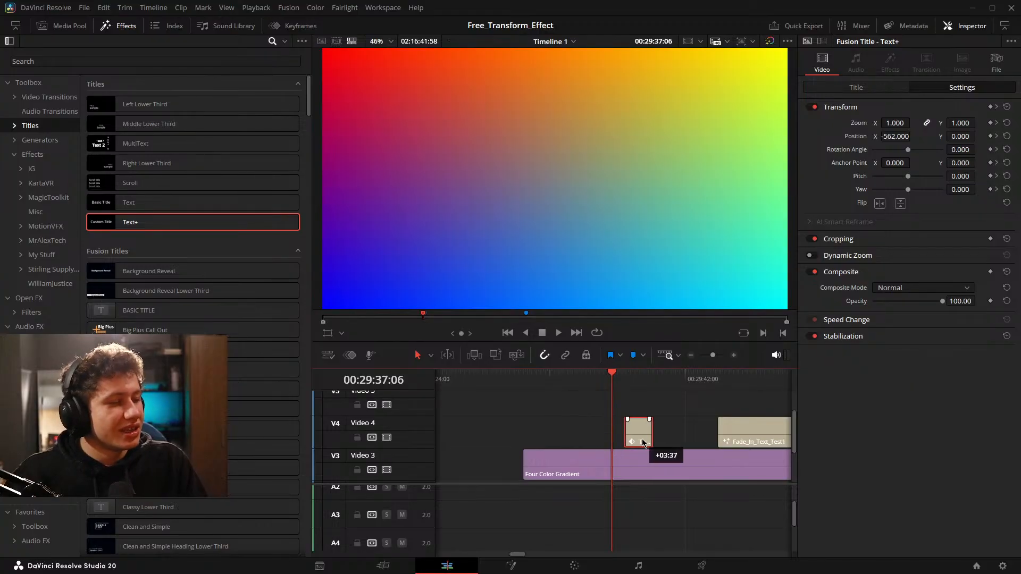
pyautogui.press('space')
pyautogui.scroll(3, 642, 434)
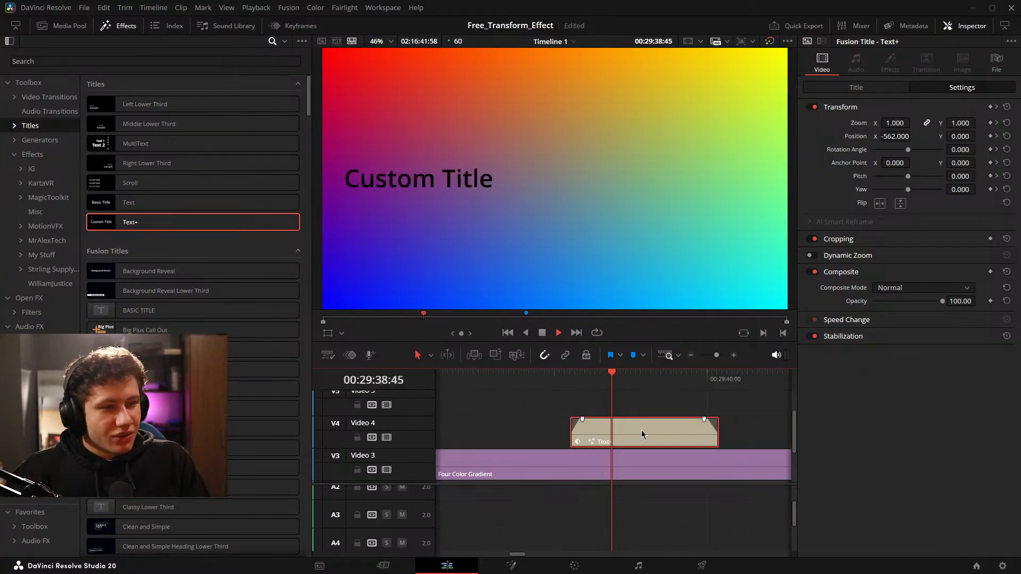
# Delete the Text+ title from Video 4.
pyautogui.scroll(-4, 642, 430)
pyautogui.press('Delete')
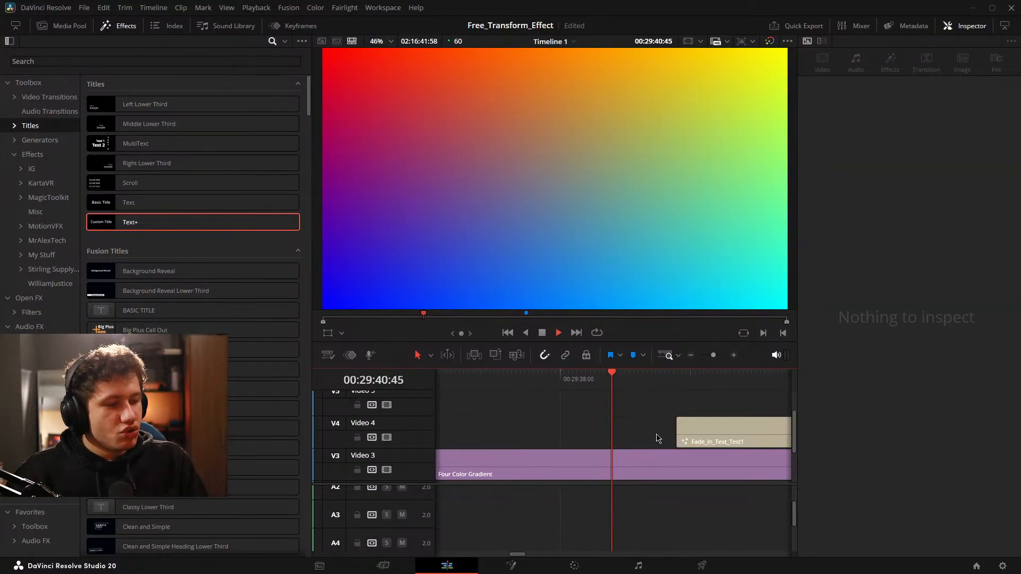
pyautogui.press('space')
# Shorten the Fade_In_Text_Test1 title from both ends and play back its animation.
pyautogui.click(662, 428)
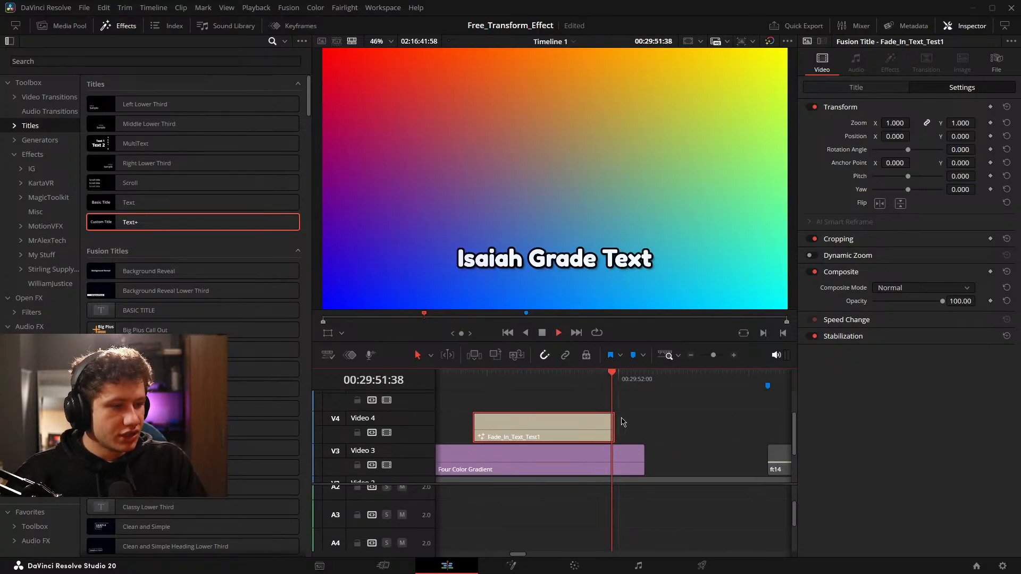
pyautogui.moveTo(645, 424); pyautogui.dragTo(609, 424)
pyautogui.moveTo(512, 425); pyautogui.dragTo(671, 427)
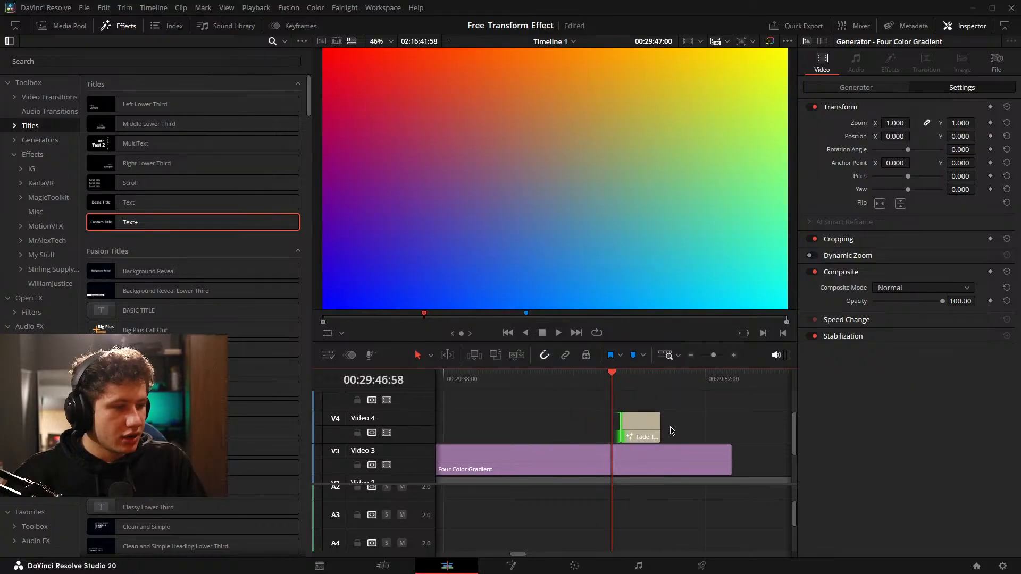
pyautogui.press('space')
pyautogui.click(667, 425)
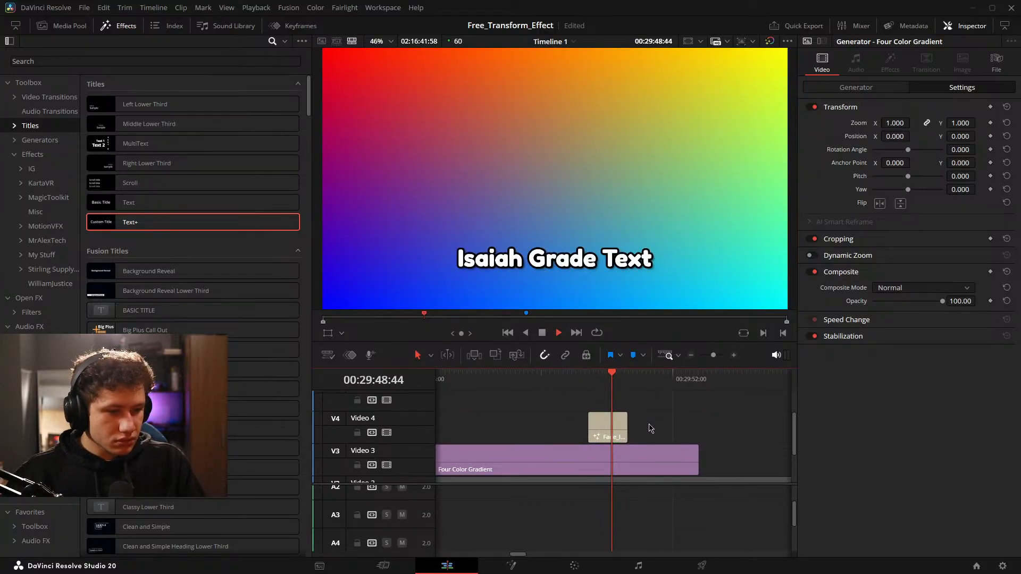
pyautogui.press('space')
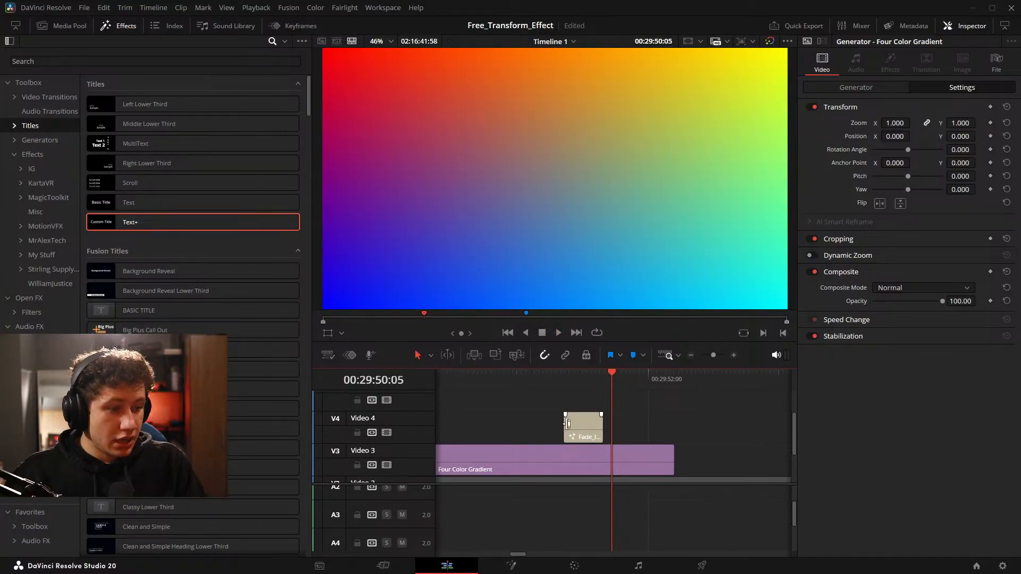
# Extend the start of Fade_In_Text_Test1 back near the gradient's beginning and trim its end.
pyautogui.moveTo(567, 424); pyautogui.dragTo(520, 423)
pyautogui.scroll(-2, 633, 423)
pyautogui.scroll(-1, 639, 420)
pyautogui.moveTo(558, 422); pyautogui.dragTo(624, 419)
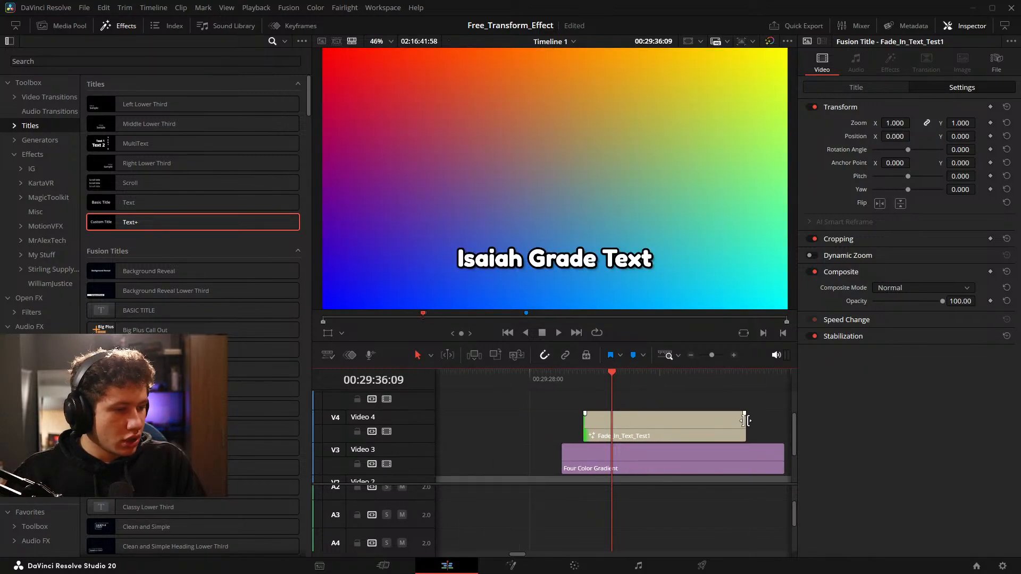
pyautogui.moveTo(746, 421); pyautogui.dragTo(728, 421)
# Split Fade_In_Text_Test1 into two clips with a gap between them and play them back.
pyautogui.moveTo(672, 436); pyautogui.dragTo(579, 432)
pyautogui.click(634, 432)
pyautogui.hotkey('ctrl', 'b')
pyautogui.press('space')
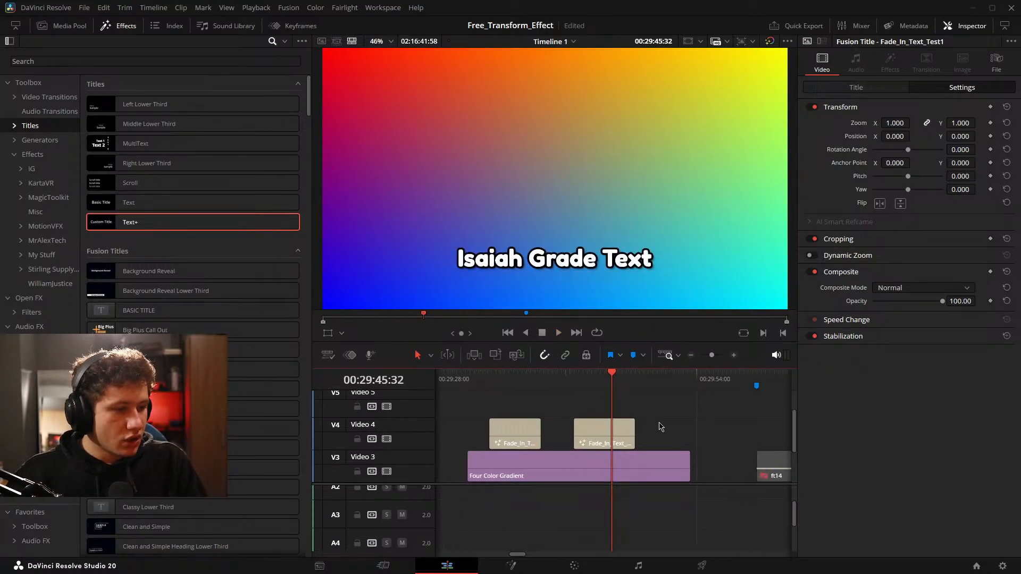
pyautogui.press('space')
pyautogui.moveTo(534, 426); pyautogui.dragTo(678, 421)
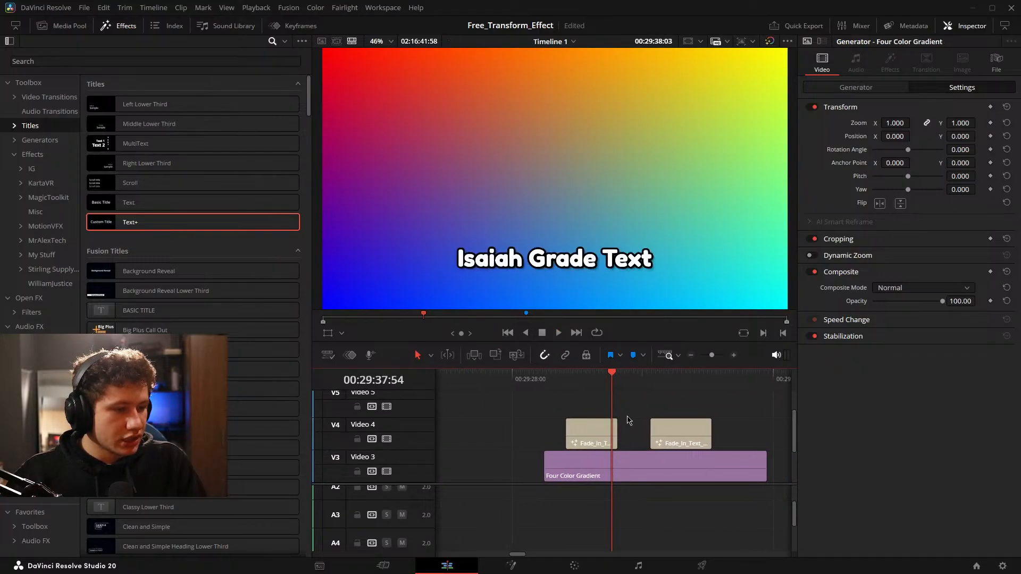
# Split the first Fade_In_Text_Test1 clip into three pieces and play back across the cuts.
pyautogui.press('space')
pyautogui.click(653, 433)
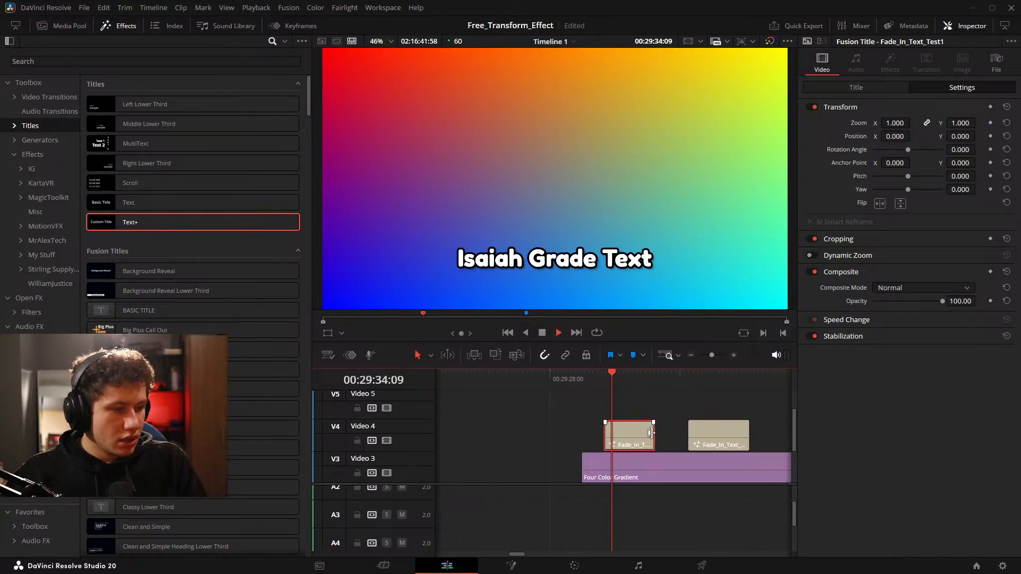
pyautogui.press('space')
pyautogui.hotkey('ctrl', 'b')
pyautogui.moveTo(660, 435)
pyautogui.mouseDown()
pyautogui.moveTo(641, 435)
pyautogui.moveTo(660, 425)
pyautogui.mouseUp()
pyautogui.hotkey('ctrl', 'b')
pyautogui.press('space')
# Delete all Fade_In_Text_Test1 pieces from Video 4.
pyautogui.press('space')
pyautogui.press('space')
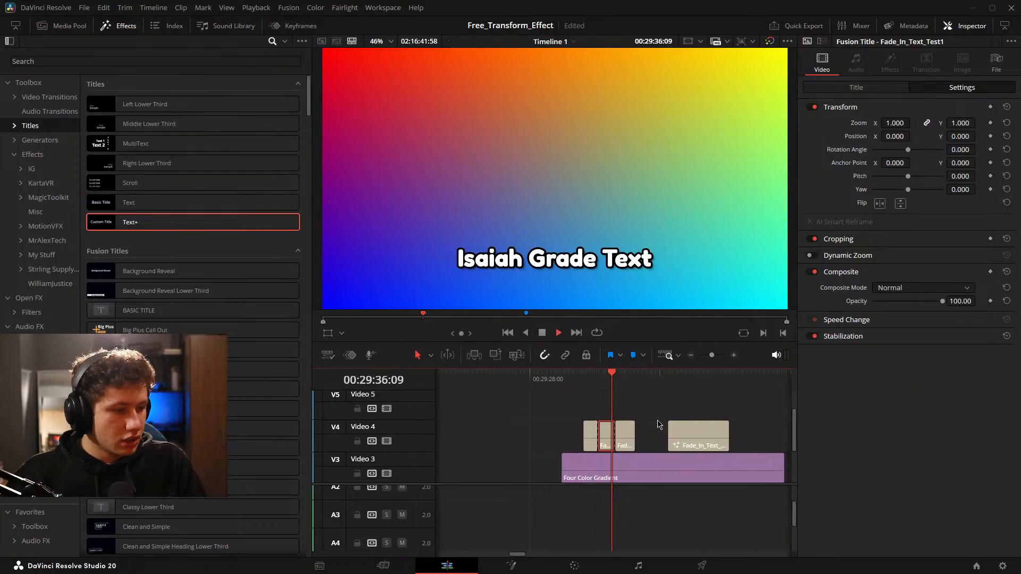
pyautogui.press('space')
pyautogui.moveTo(755, 396); pyautogui.dragTo(553, 437)
pyautogui.press('Delete')
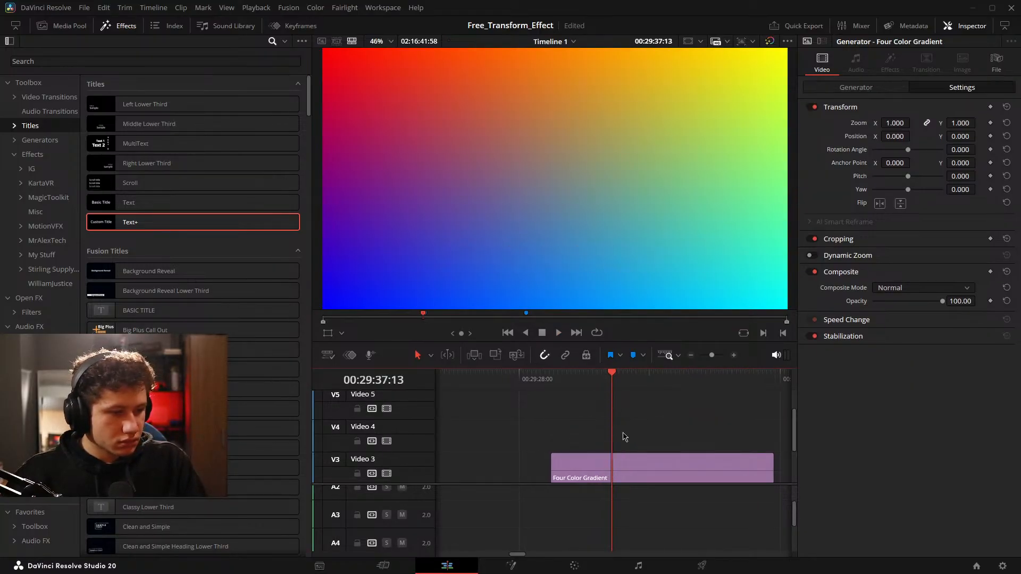
pyautogui.moveTo(716, 435); pyautogui.dragTo(527, 424)
pyautogui.moveTo(736, 433); pyautogui.dragTo(702, 423)
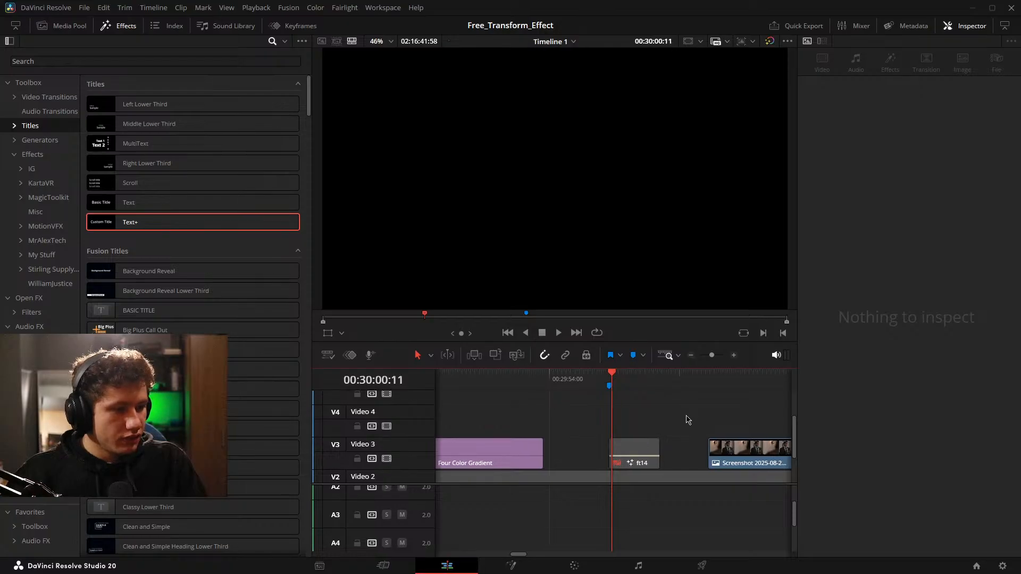
pyautogui.click(511, 565)
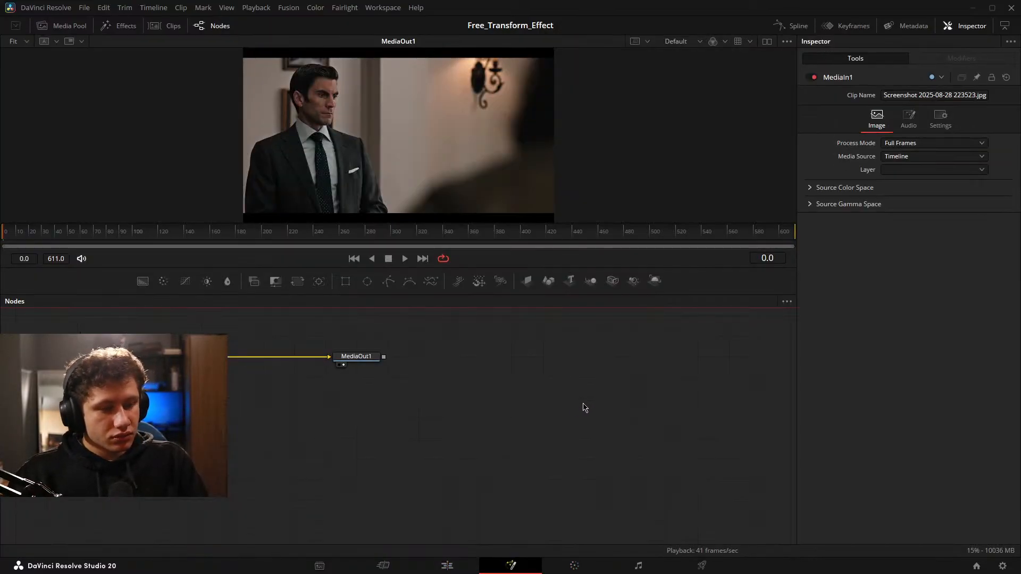
pyautogui.click(448, 567)
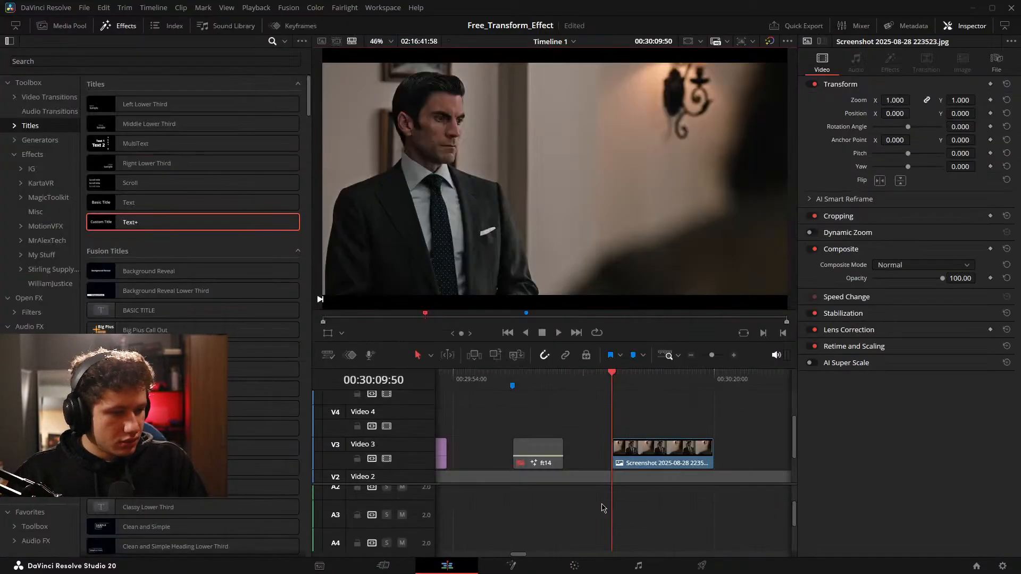
# Enable the Fusion Composition clip on Video 2 and open its FXBreakdownPlayground node graph in Fusion with the nodes deselected.
pyautogui.moveTo(529, 467); pyautogui.dragTo(662, 449)
pyautogui.click(660, 449)
pyautogui.press('d')
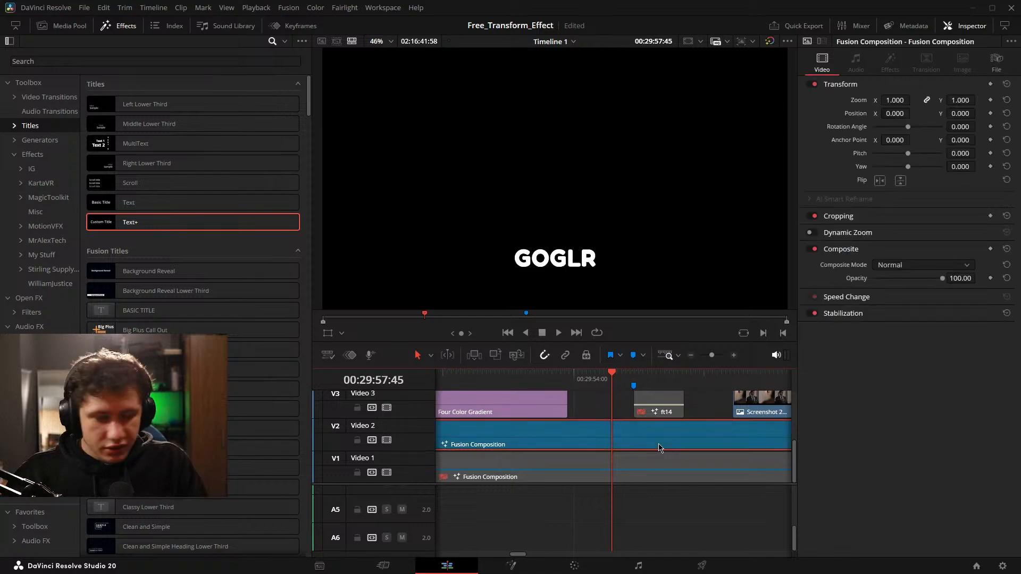
pyautogui.press('Down')
pyautogui.click(508, 566)
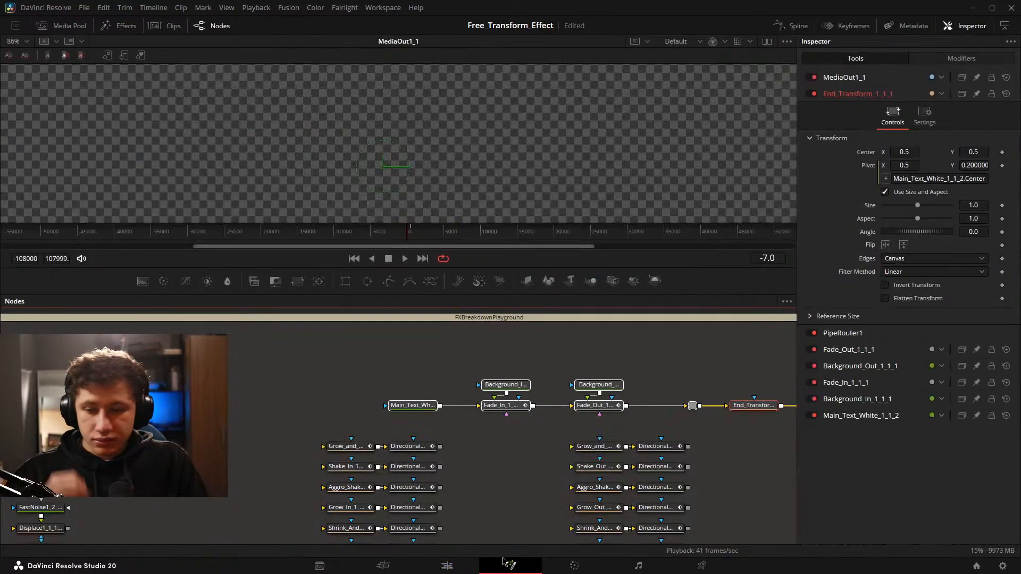
pyautogui.click(553, 425)
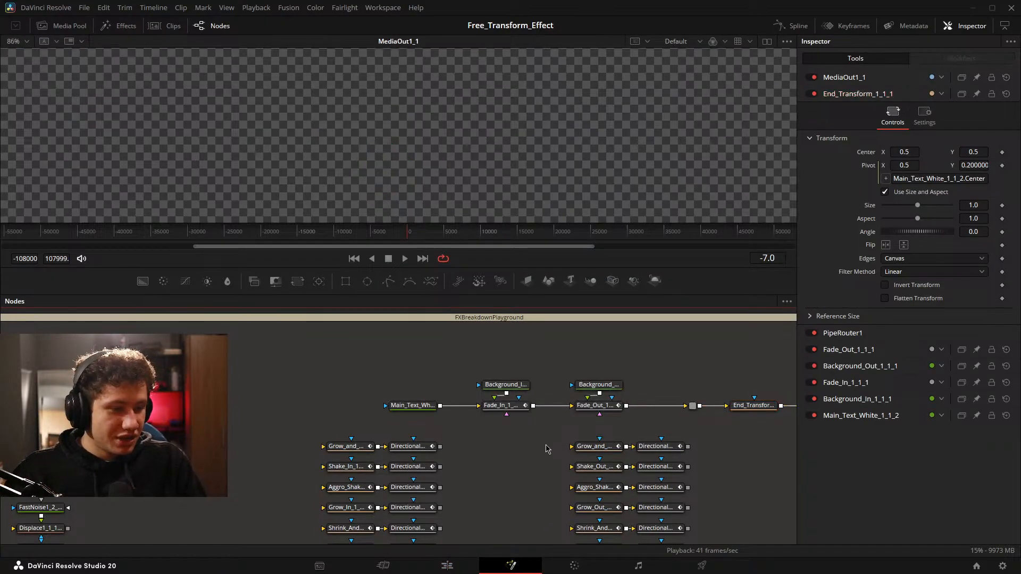
pyautogui.moveTo(536, 435); pyautogui.dragTo(423, 454)
pyautogui.moveTo(535, 400); pyautogui.dragTo(530, 327)
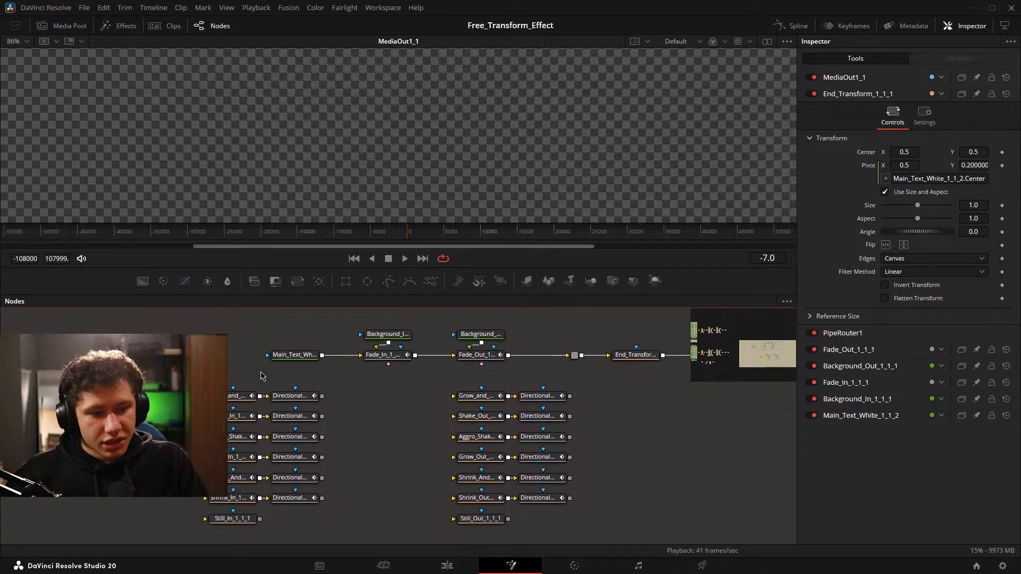
pyautogui.moveTo(479, 394); pyautogui.dragTo(521, 438)
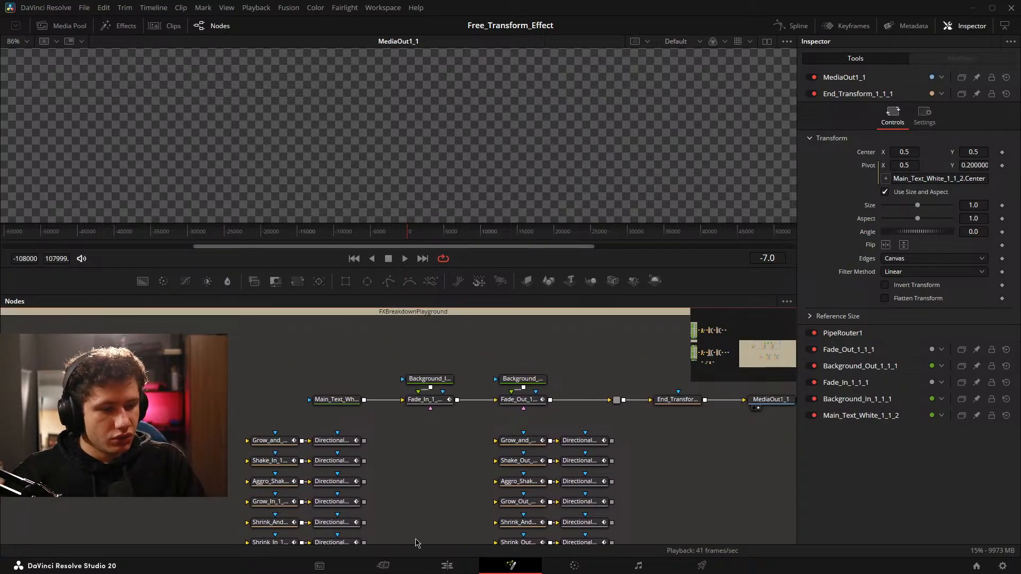
# Enable the ft14 title on Video 3 in the edit timeline and examine its Mid Animation options.
pyautogui.click(447, 565)
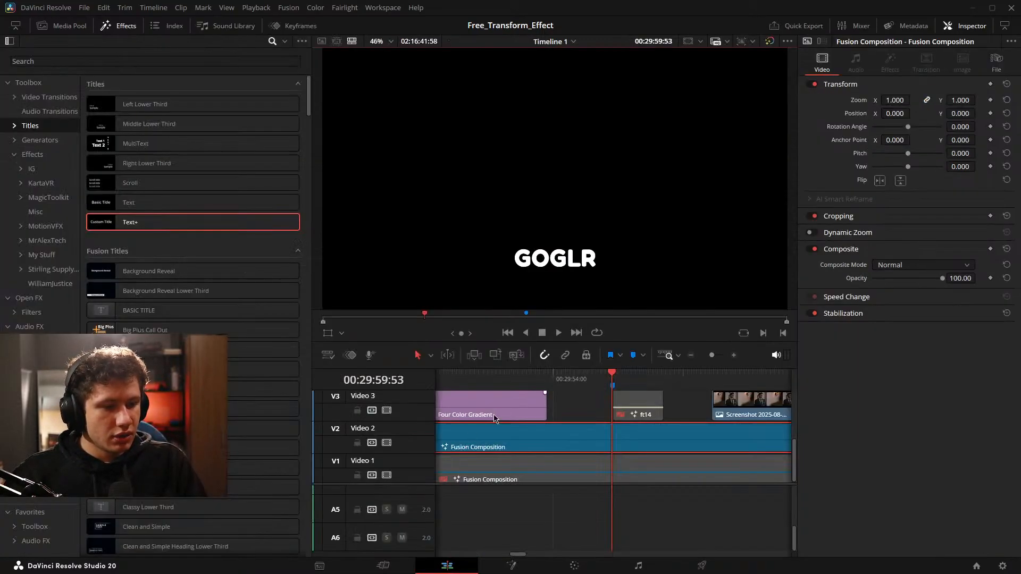
pyautogui.click(623, 412)
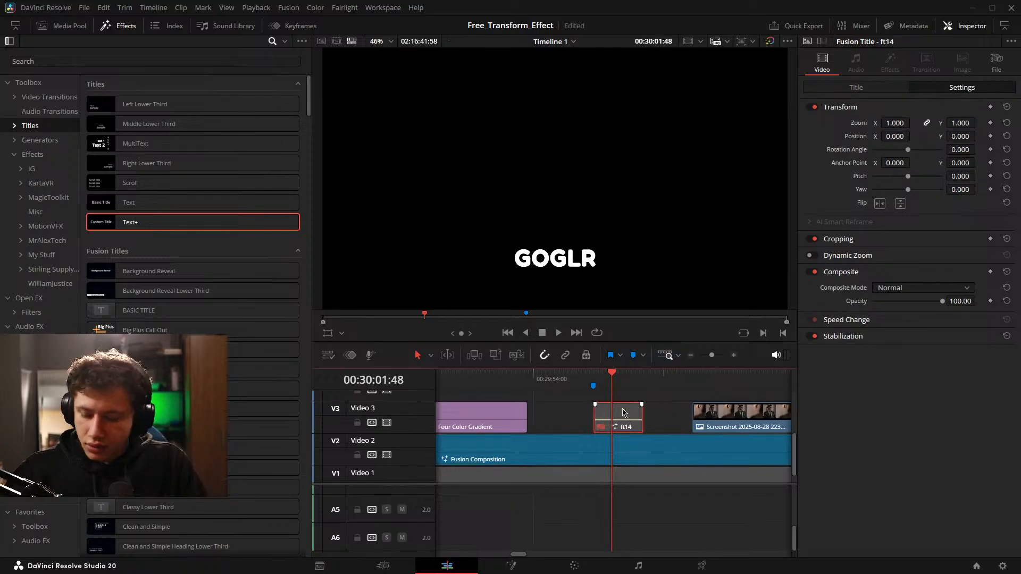
pyautogui.click(866, 87)
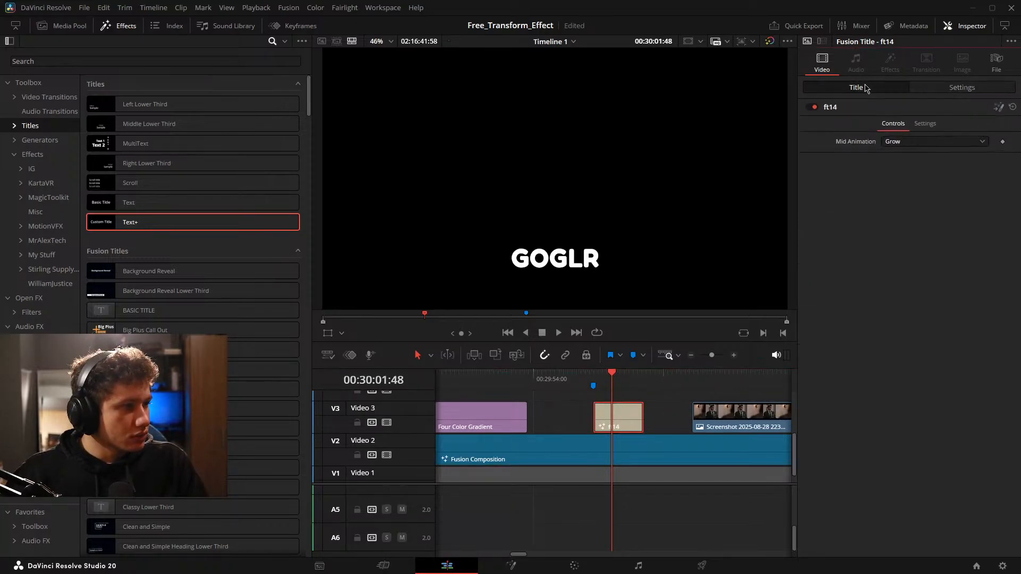
pyautogui.click(934, 142)
pyautogui.click(935, 144)
# Place the Fade_In_Text_Test1 title on Video 4 above the Four Color Gradient clip and show the settings of its first shading element.
pyautogui.moveTo(671, 402); pyautogui.dragTo(732, 402)
pyautogui.click(719, 424)
pyautogui.click(689, 425)
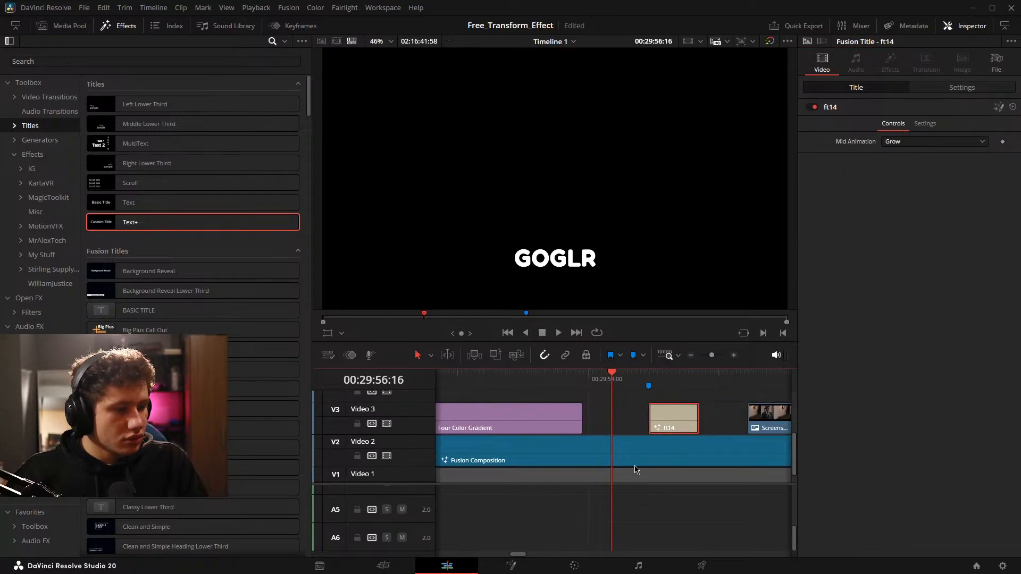
pyautogui.moveTo(602, 427); pyautogui.dragTo(716, 443)
pyautogui.moveTo(645, 435); pyautogui.dragTo(645, 451)
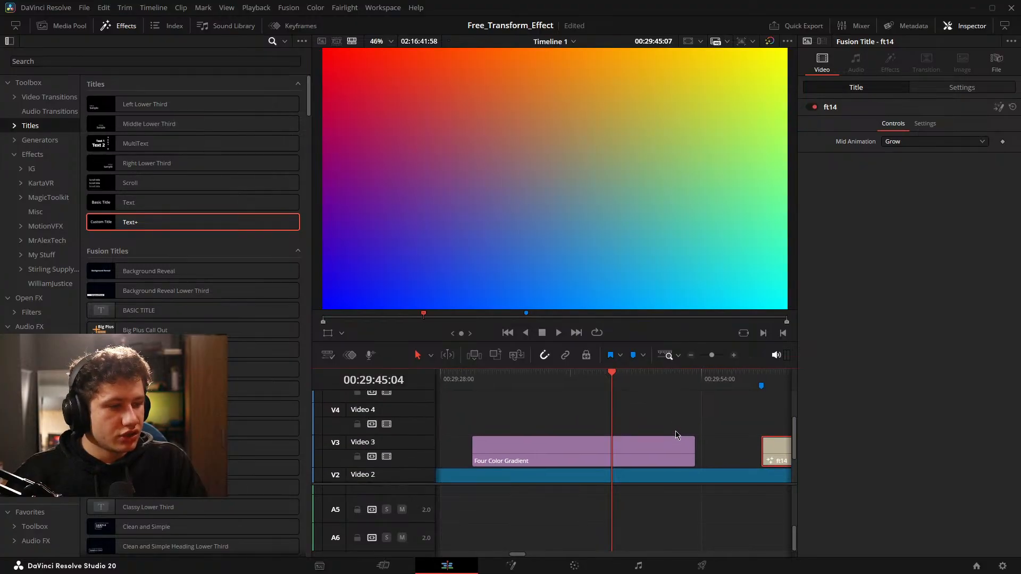
pyautogui.click(32, 155)
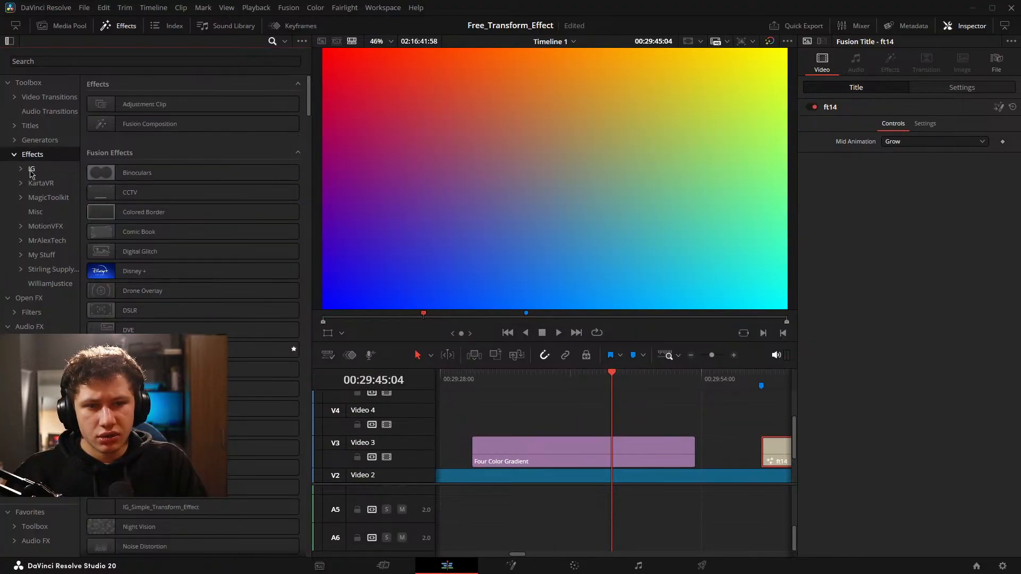
pyautogui.click(31, 169)
pyautogui.click(30, 126)
pyautogui.click(33, 140)
pyautogui.click(46, 154)
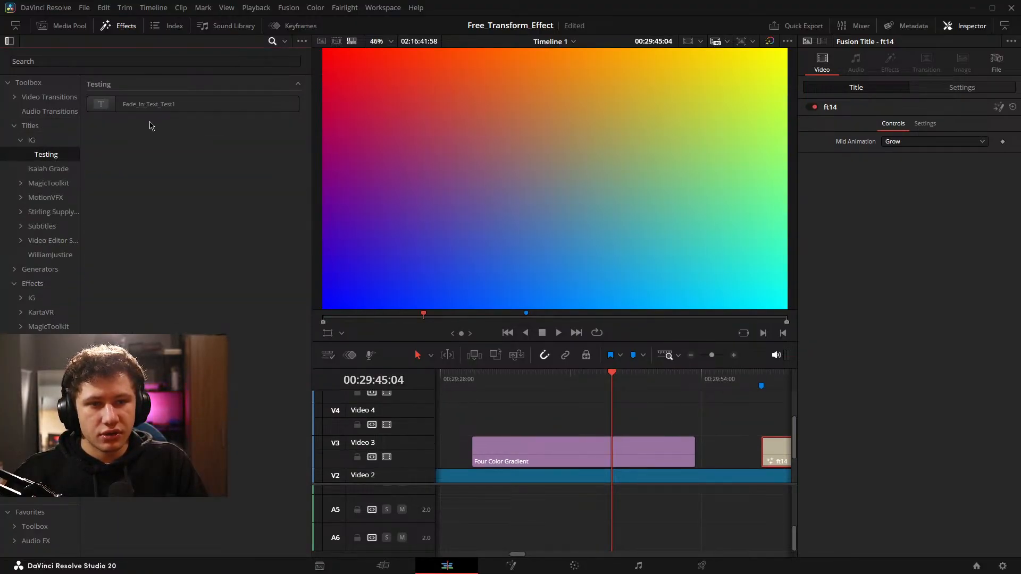
pyautogui.moveTo(150, 104); pyautogui.dragTo(617, 420)
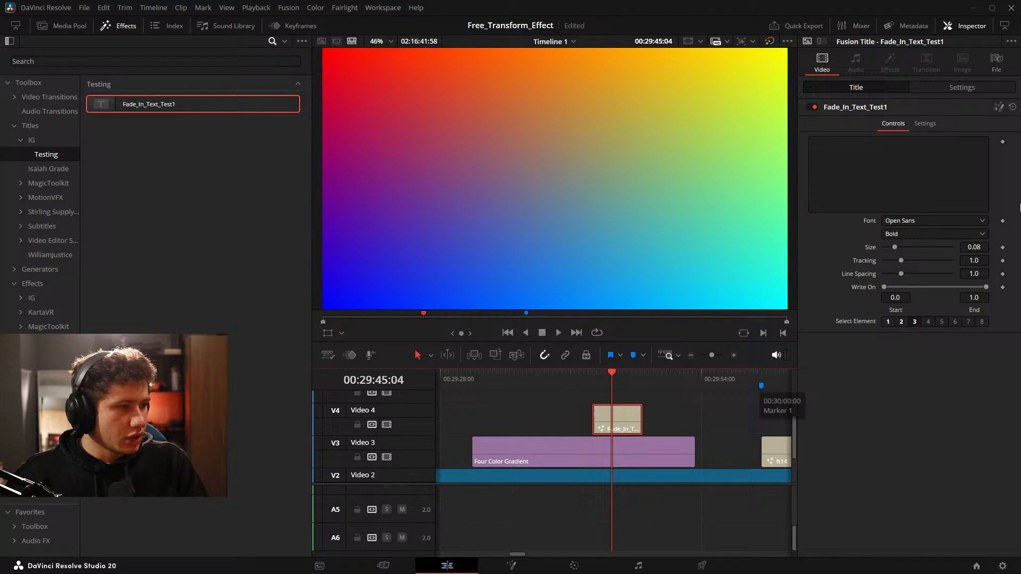
pyautogui.click(888, 322)
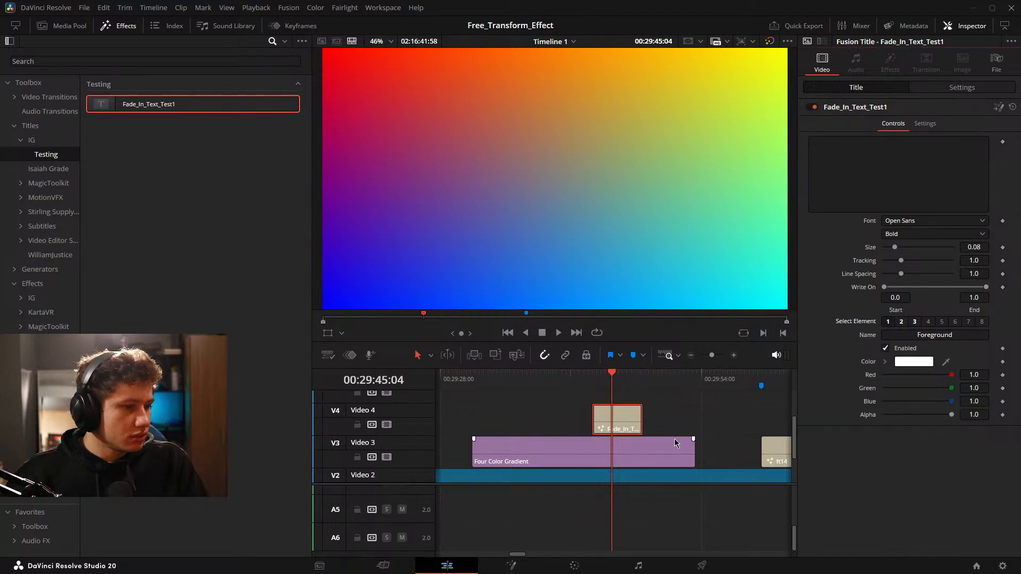
# Disable the ft14 title on Video 3 and reopen the Fusion Composition clip's node graph in Fusion.
pyautogui.scroll(-10, 674, 442)
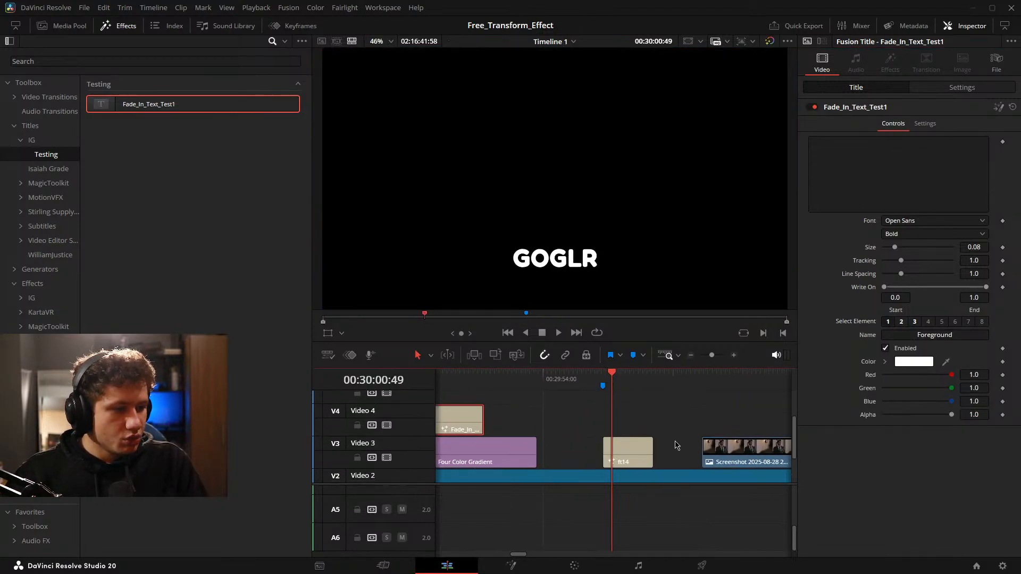
pyautogui.hscroll(-1, 681, 445)
pyautogui.click(647, 449)
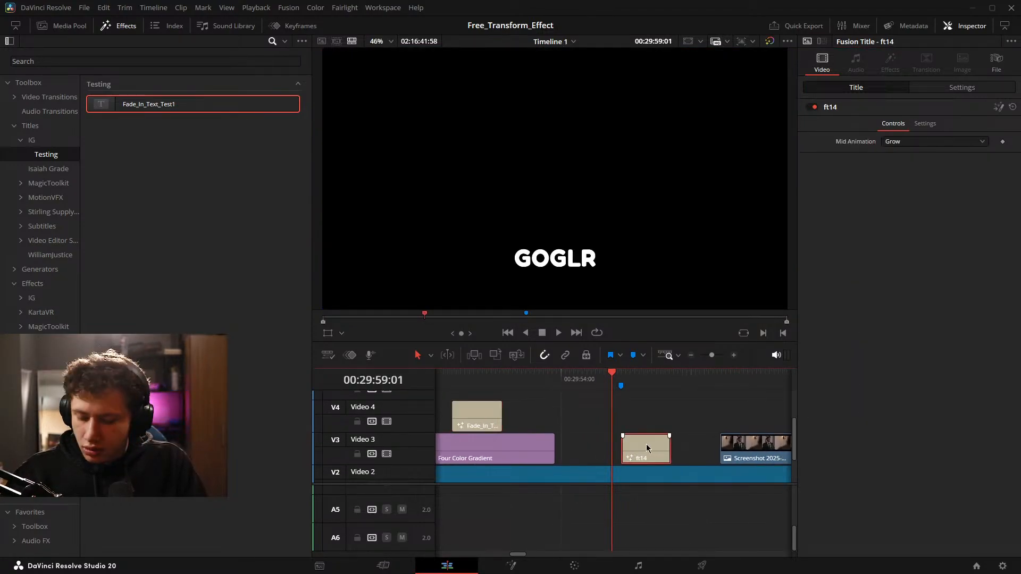
pyautogui.press('d')
pyautogui.hscroll(1, 639, 433)
pyautogui.click(632, 427)
pyautogui.click(511, 565)
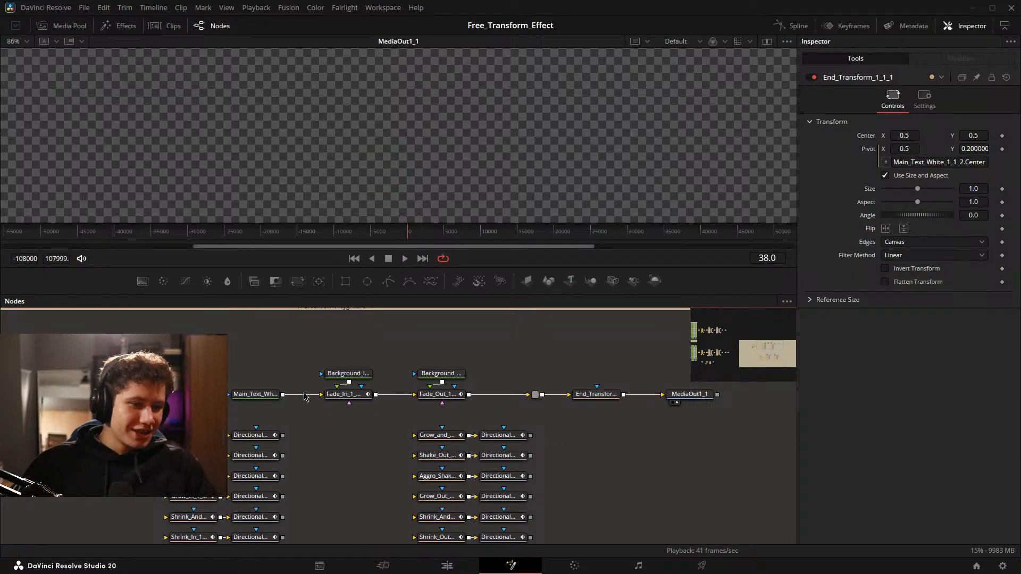
# Disconnect Main_Text_White_1_1_2 from Fade_In_1_1_1 and connect it in front of the Grow_and_Shrink_In_1_1_1 row.
pyautogui.moveTo(530, 436); pyautogui.dragTo(616, 400)
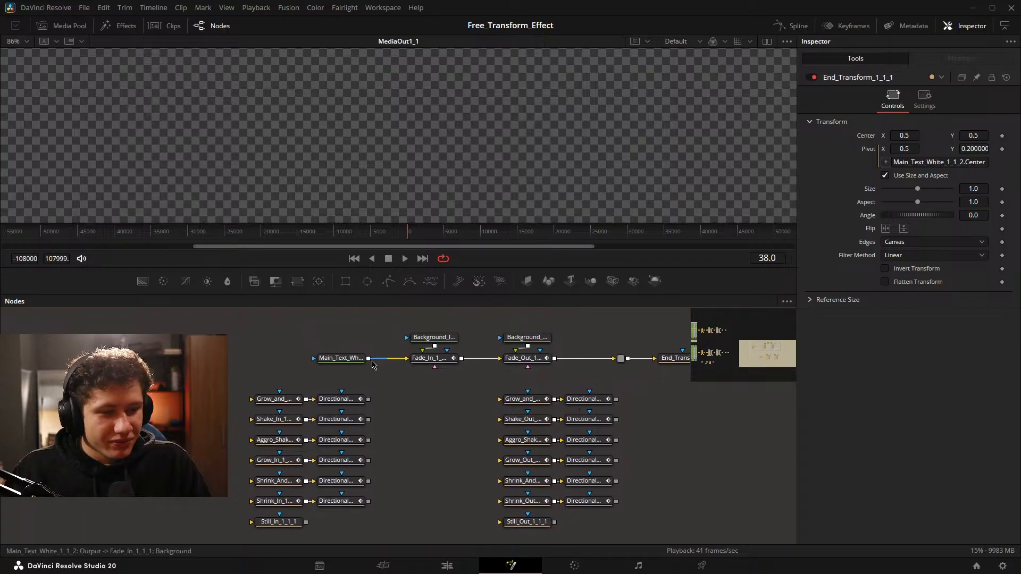
pyautogui.click(400, 359)
pyautogui.moveTo(324, 361); pyautogui.dragTo(178, 391)
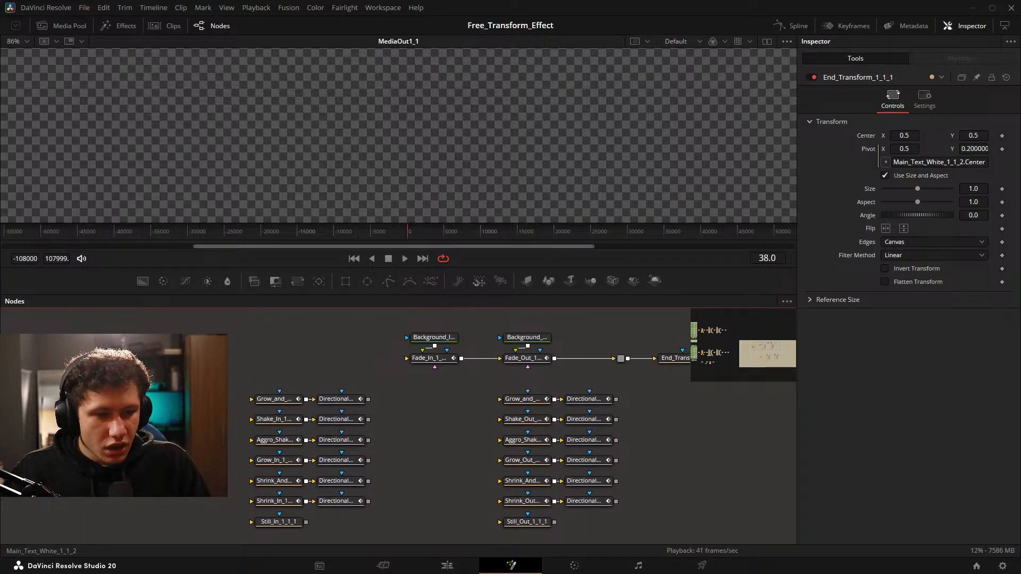
pyautogui.moveTo(572, 405); pyautogui.dragTo(417, 401)
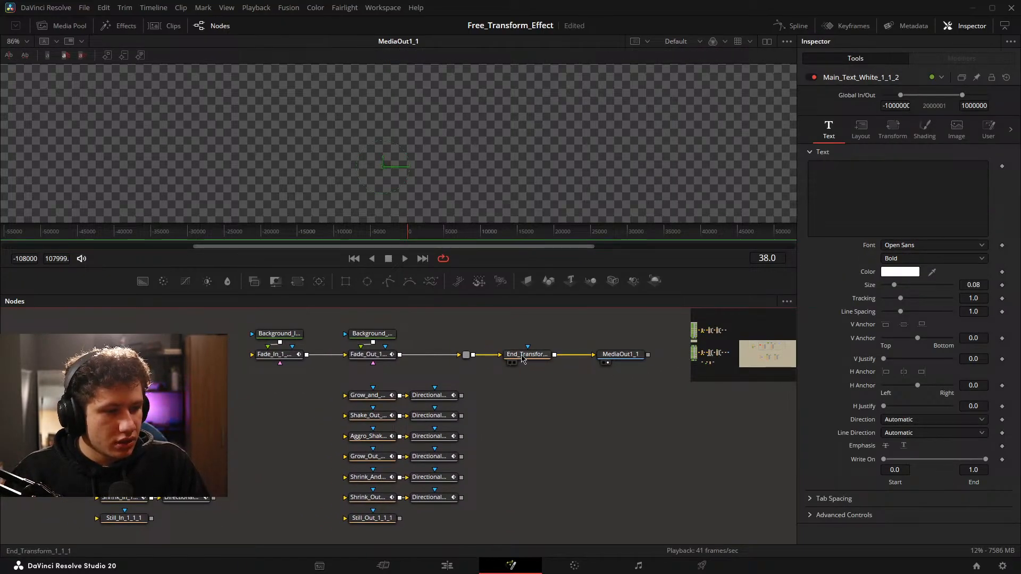
# Detach End_Transform_1_1_1 and MediaOut1_1 from the fade row's router and move them in line with the Grow_and_Shrink row.
pyautogui.moveTo(496, 334); pyautogui.dragTo(633, 382)
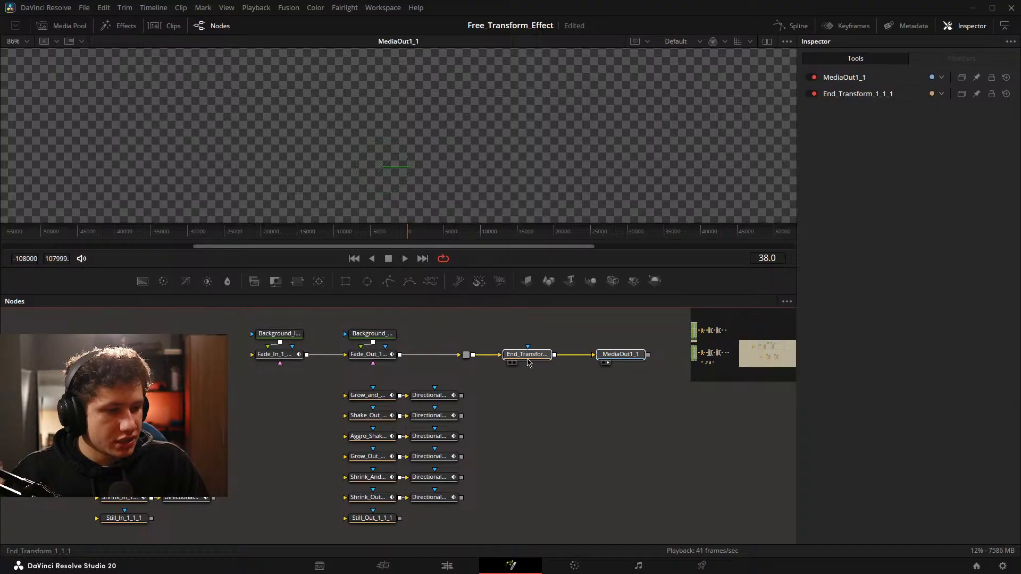
pyautogui.click(529, 363)
pyautogui.moveTo(534, 363); pyautogui.dragTo(552, 401)
pyautogui.click(542, 364)
# Connect the Grow_and_Shrink_In row's directional blur to Grow_and_Shrink_Out_1_1_1, and the out row's directional blur to End_Transform_1_1_1.
pyautogui.moveTo(228, 399); pyautogui.dragTo(272, 396)
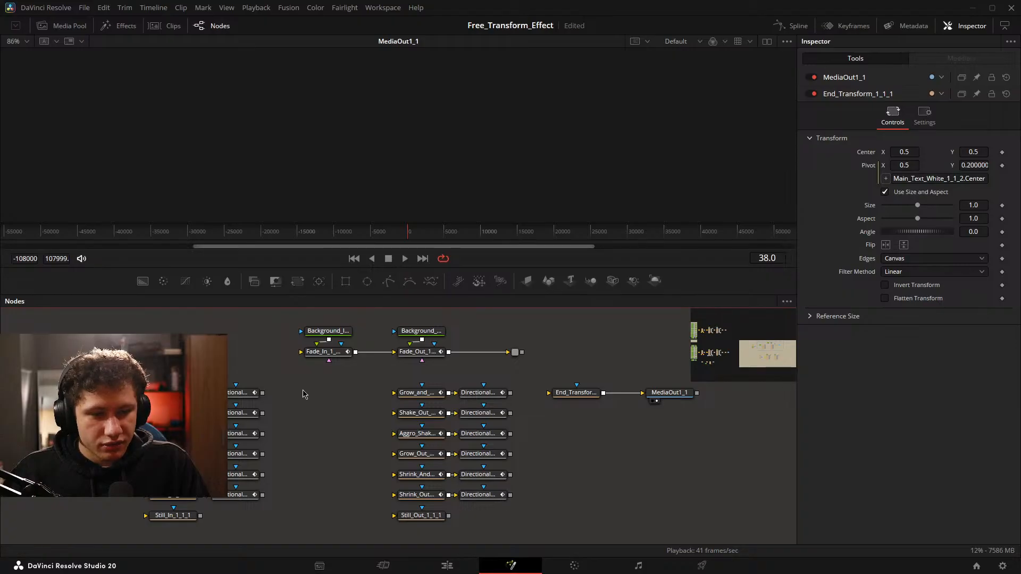
pyautogui.moveTo(262, 392); pyautogui.dragTo(399, 394)
pyautogui.moveTo(509, 392); pyautogui.dragTo(576, 396)
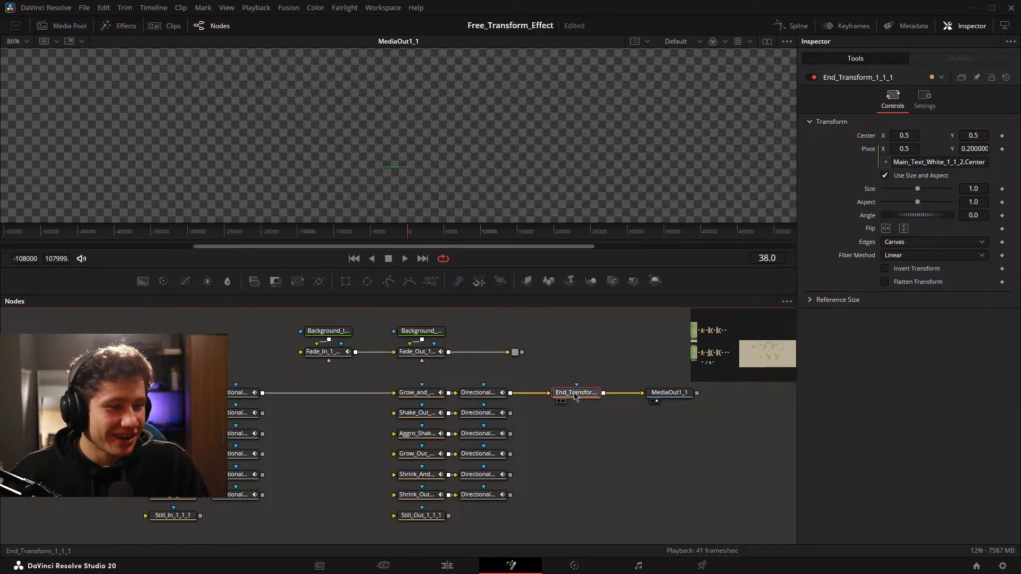
# Display End_Transform_1_1_1 in the viewer and enter the test text "efsdcsadx" in Main_Text_White_1_1_2.
pyautogui.scroll(-6, 431, 143)
pyautogui.moveTo(444, 131); pyautogui.dragTo(457, 149)
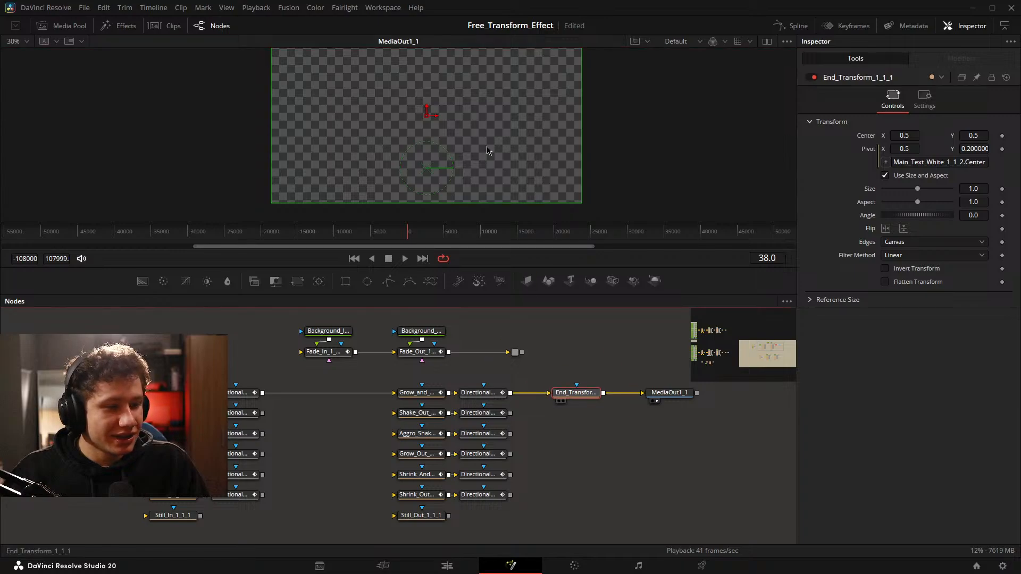
pyautogui.press('1')
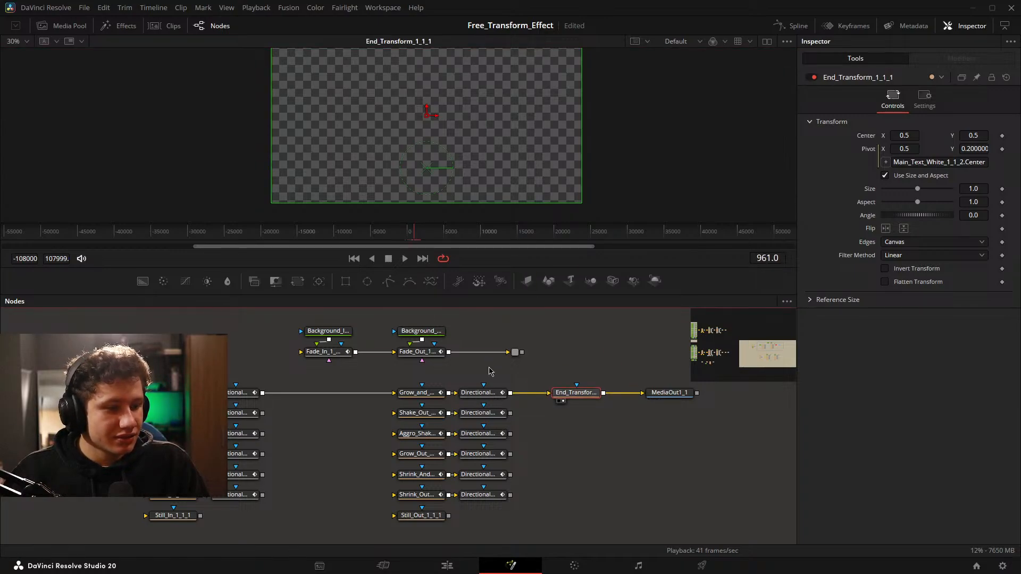
pyautogui.click(165, 353)
pyautogui.click(846, 213)
pyautogui.write('efsdcsa')
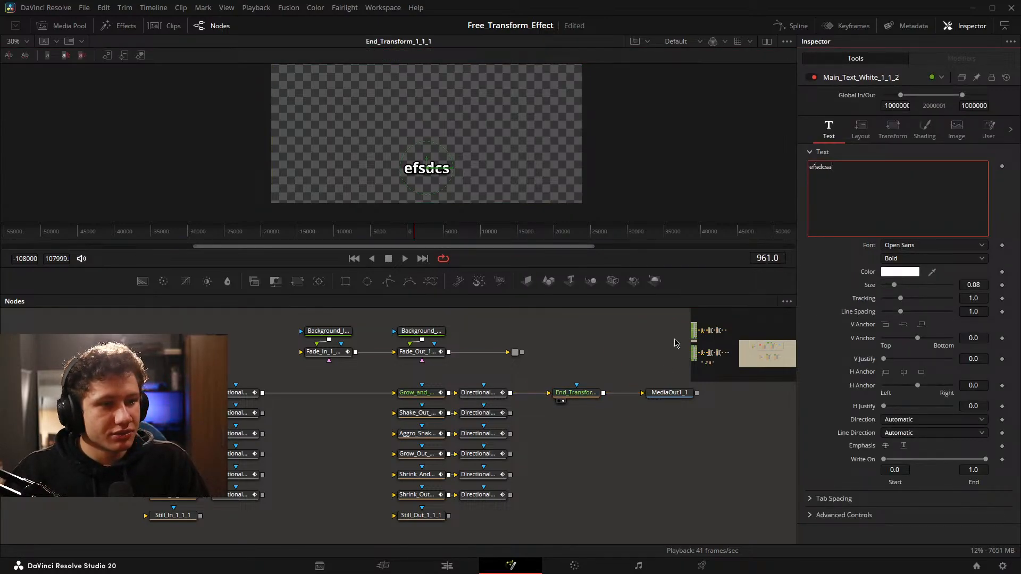
pyautogui.write('dx')
# Try a Center Y of 0.884 on Grow_and_Shrink_In_1_1_1 and display Grow_and_Shrink_Out_1_1_1 in the viewer.
pyautogui.click(416, 392)
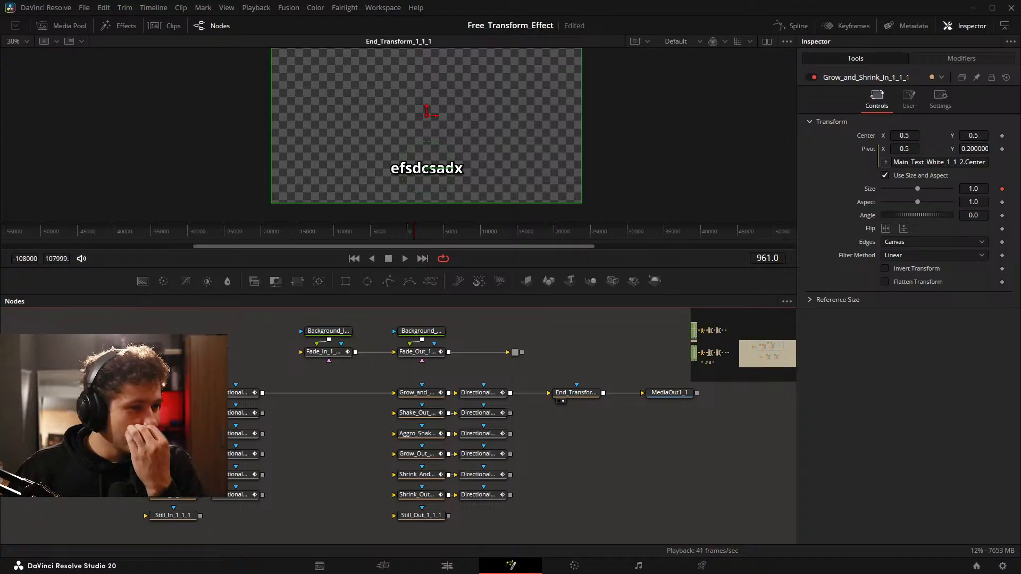
pyautogui.click(117, 415)
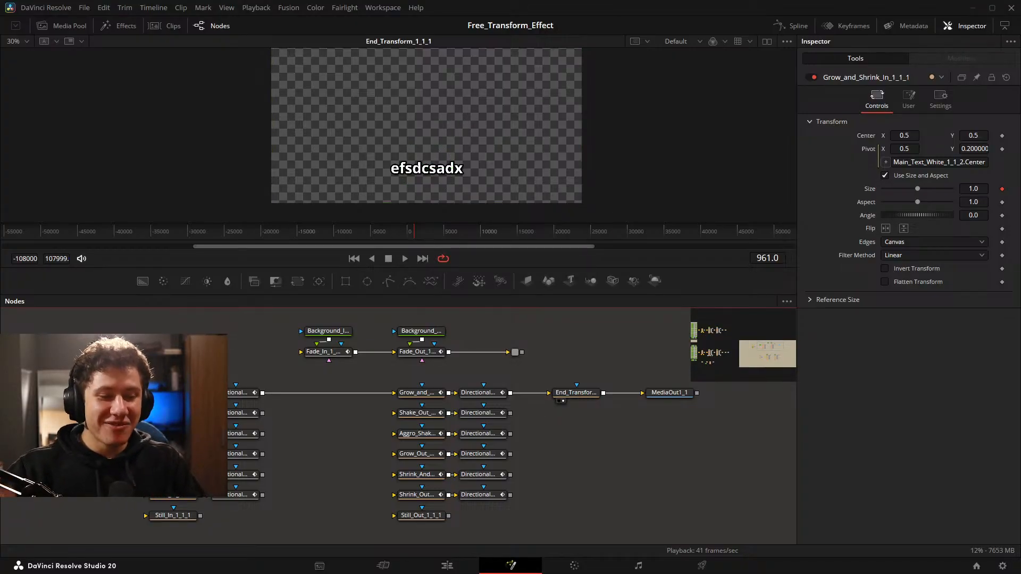
pyautogui.click(173, 392)
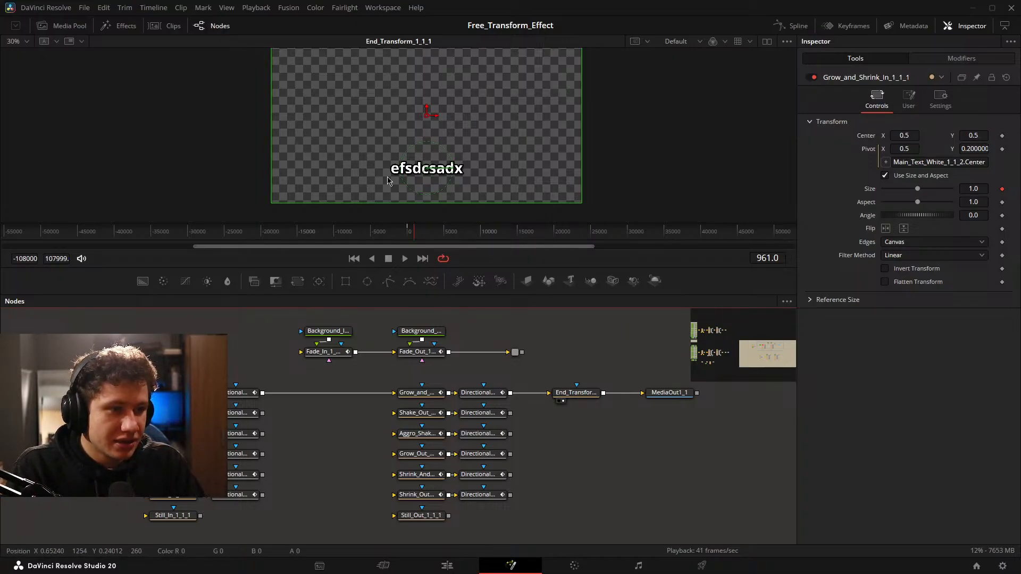
pyautogui.moveTo(968, 135); pyautogui.dragTo(1017, 135)
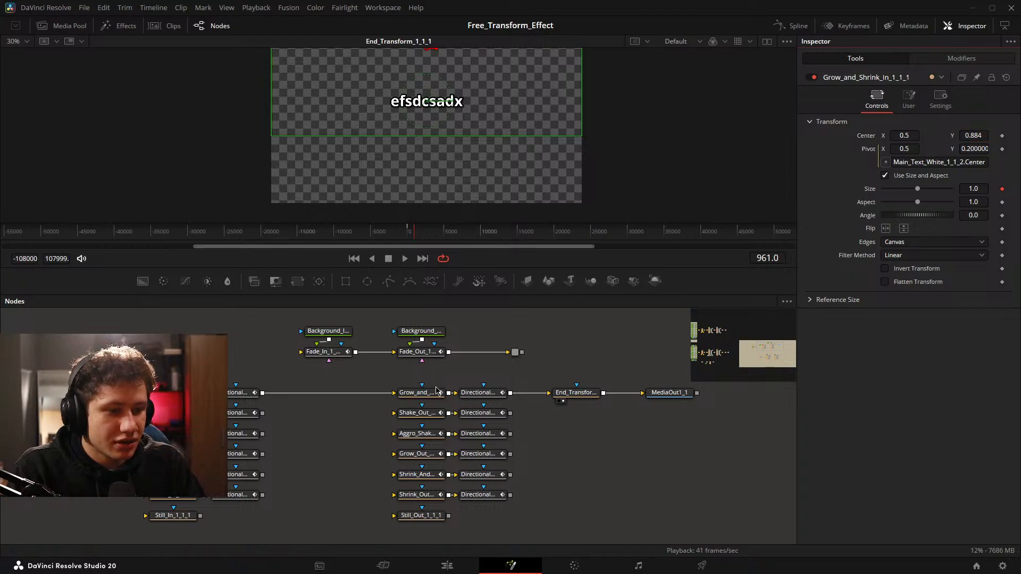
pyautogui.moveTo(439, 182); pyautogui.dragTo(437, 183)
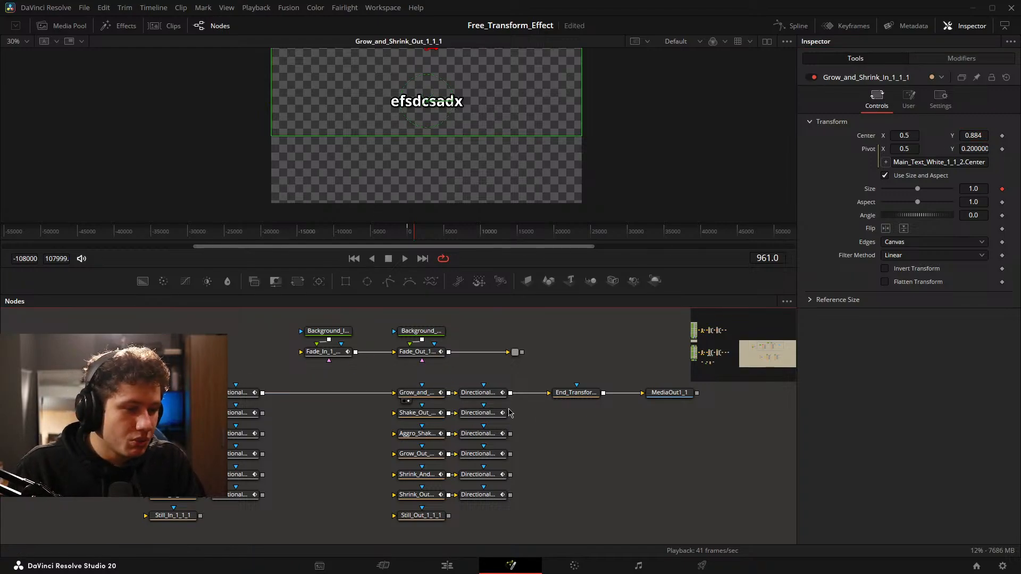
# Select the animation nodes ahead of End_Transform_1_1_1, and try a Center Y of 0.475 on End_Transform_1_1_1.
pyautogui.moveTo(224, 355); pyautogui.dragTo(555, 407)
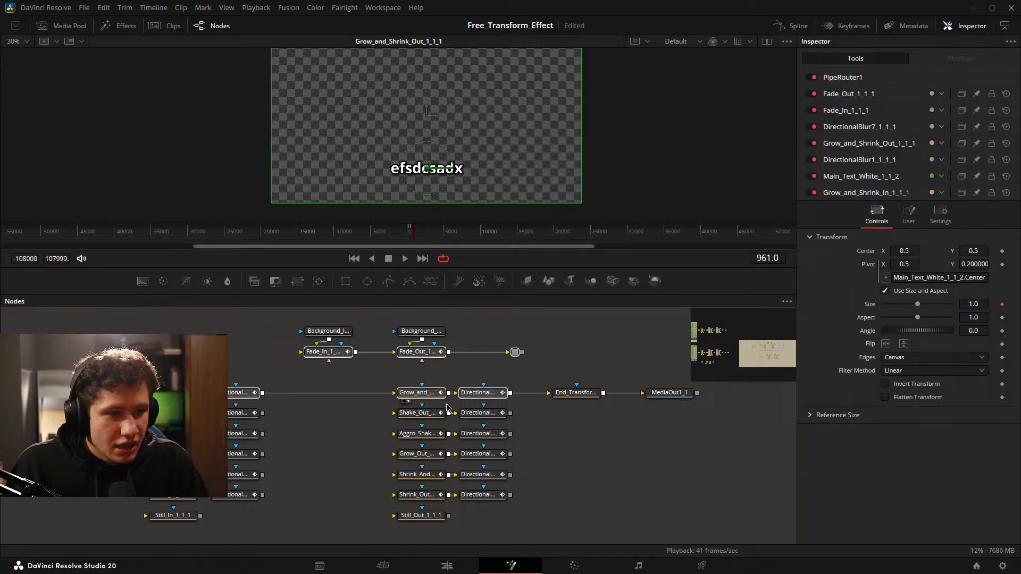
pyautogui.click(595, 391)
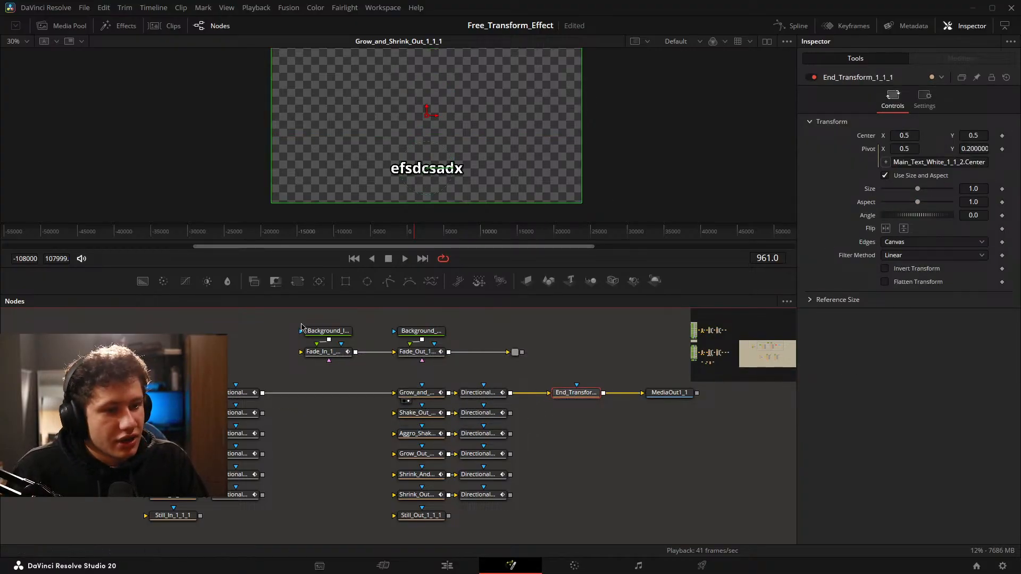
pyautogui.moveTo(220, 384); pyautogui.dragTo(510, 408)
pyautogui.click(586, 394)
pyautogui.moveTo(977, 135)
pyautogui.mouseDown()
pyautogui.moveTo(1011, 135)
pyautogui.moveTo(964, 135)
pyautogui.mouseUp()
pyautogui.click(560, 394)
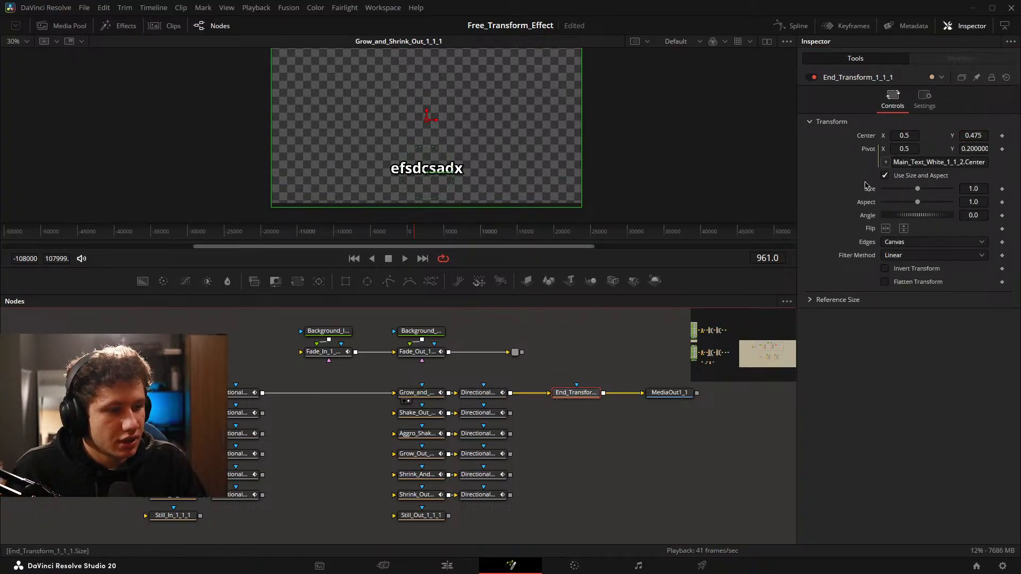
# Display End_Transform_1_1_1 in the viewer, try its Center Y at 0.618, and reset its Center to the default.
pyautogui.moveTo(585, 394); pyautogui.dragTo(467, 165)
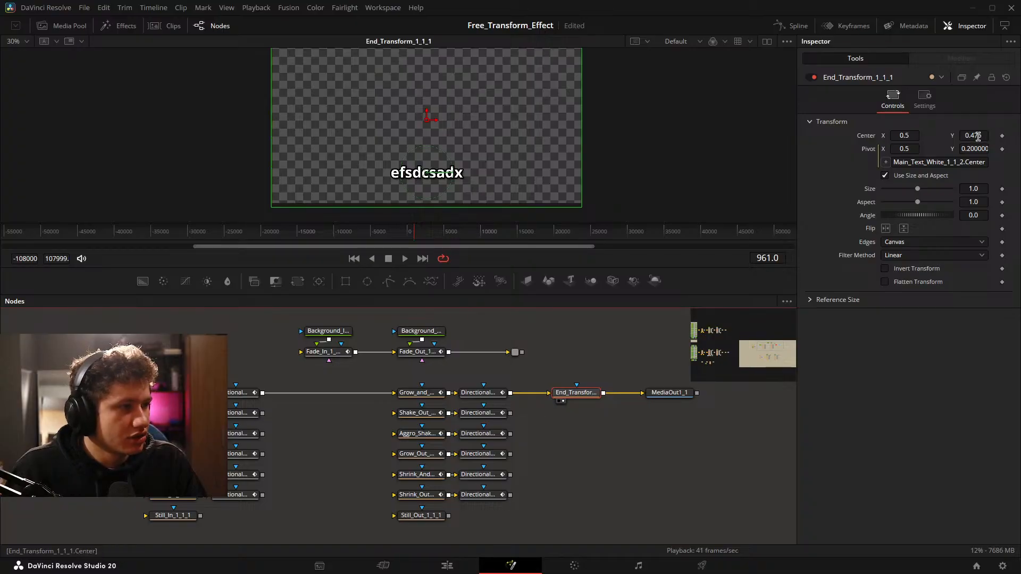
pyautogui.moveTo(978, 135); pyautogui.dragTo(1013, 135)
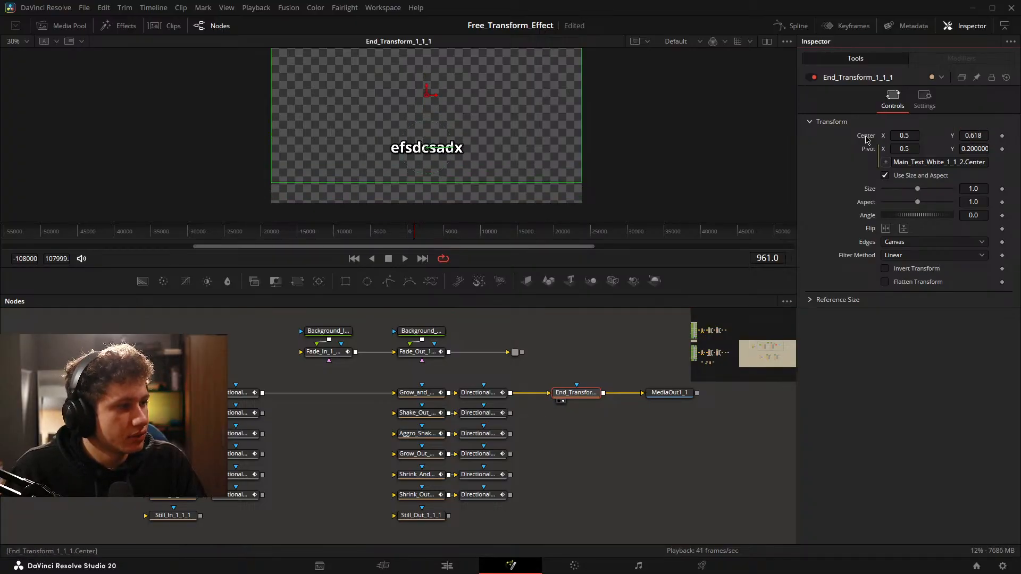
pyautogui.doubleClick(865, 138)
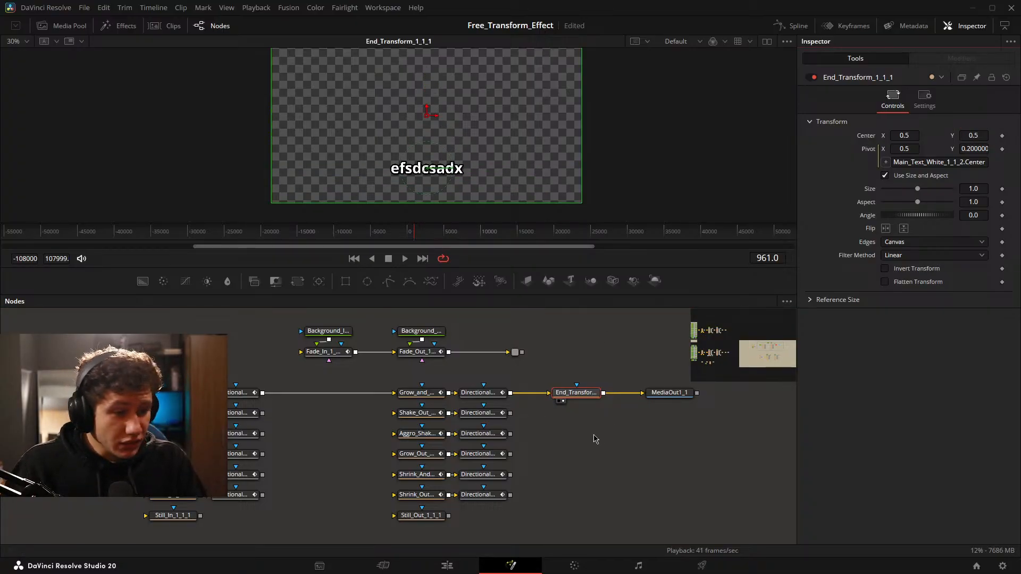
pyautogui.click(559, 447)
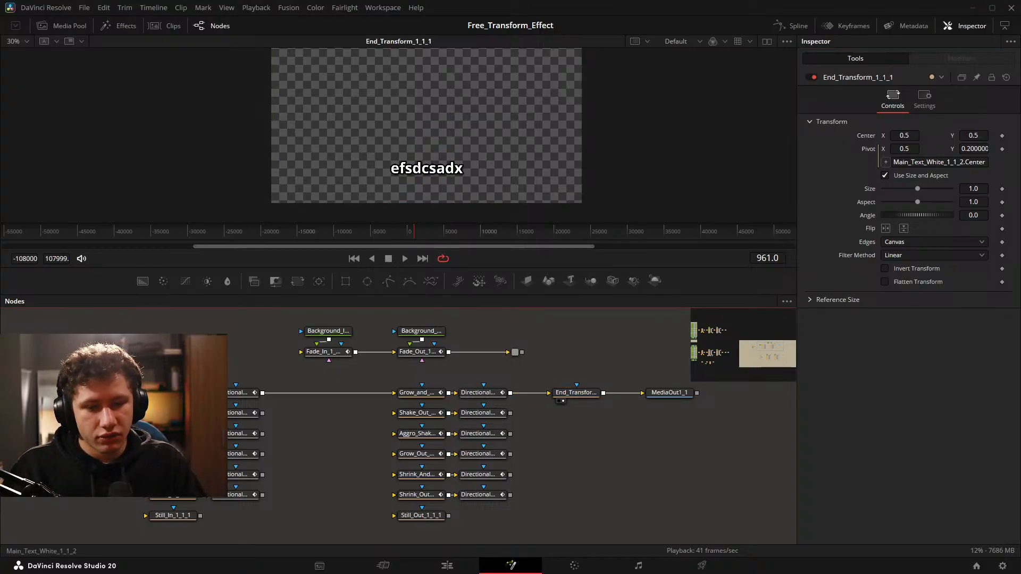
# Clear the test text from Main_Text_White_1_1_2 and deselect the node.
pyautogui.click(111, 392)
pyautogui.doubleClick(824, 167)
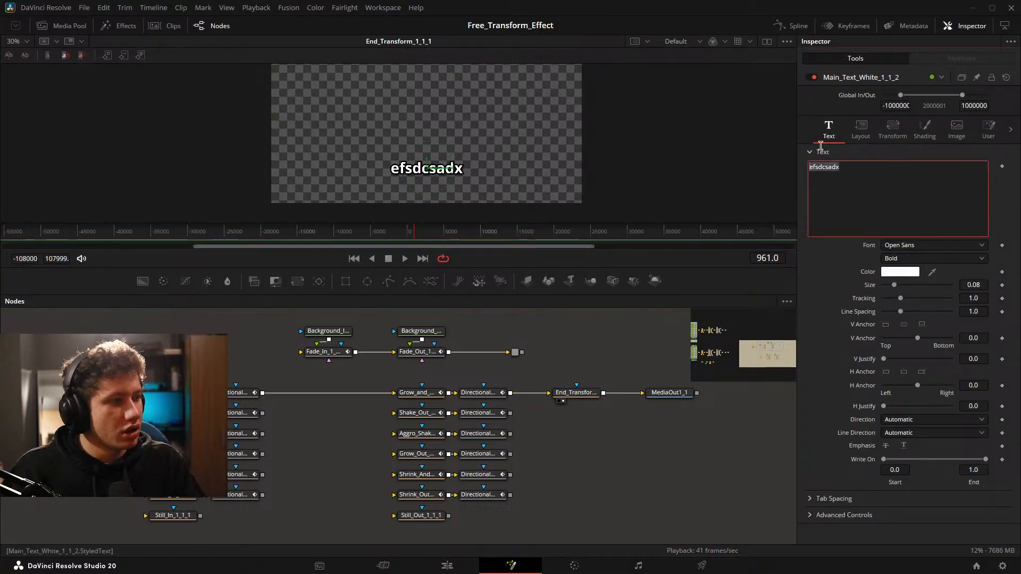
pyautogui.press('BackSpace')
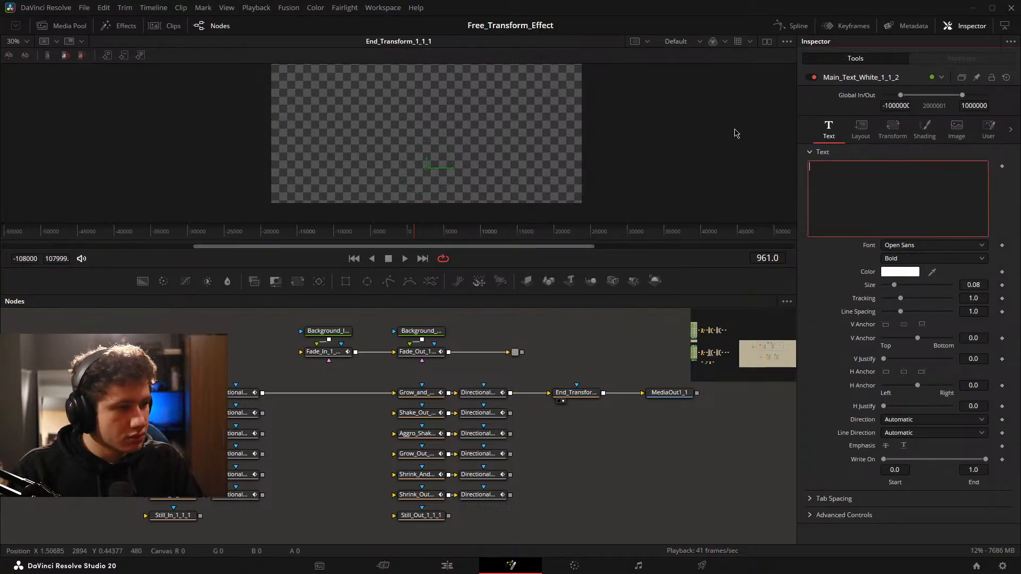
pyautogui.click(310, 461)
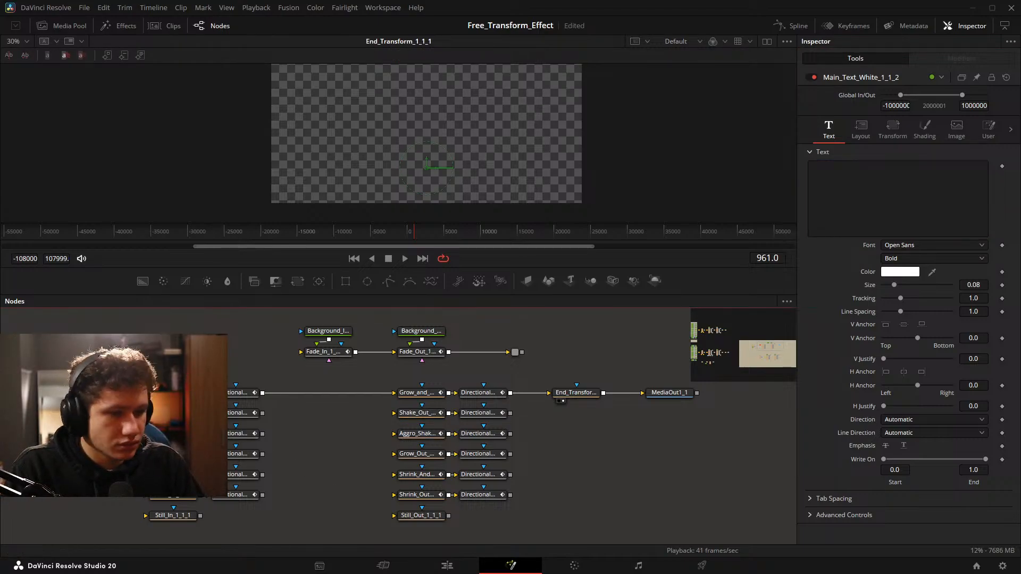
# Select the node chain from Main_Text_White_1_1_2 through MediaOut1_1 and start creating a macro from it.
pyautogui.moveTo(69, 366); pyautogui.dragTo(686, 401)
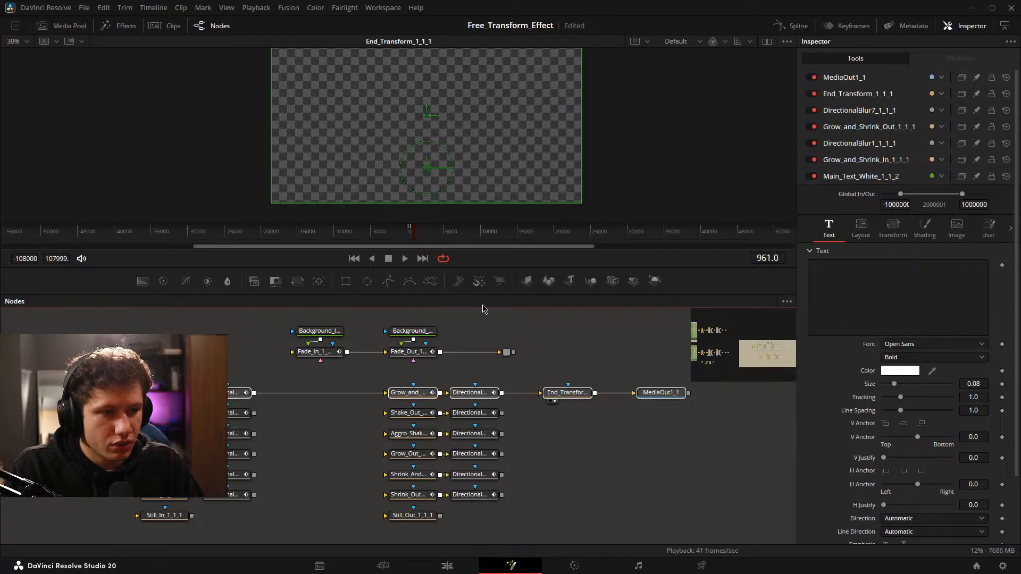
pyautogui.moveTo(408, 223); pyautogui.dragTo(410, 225)
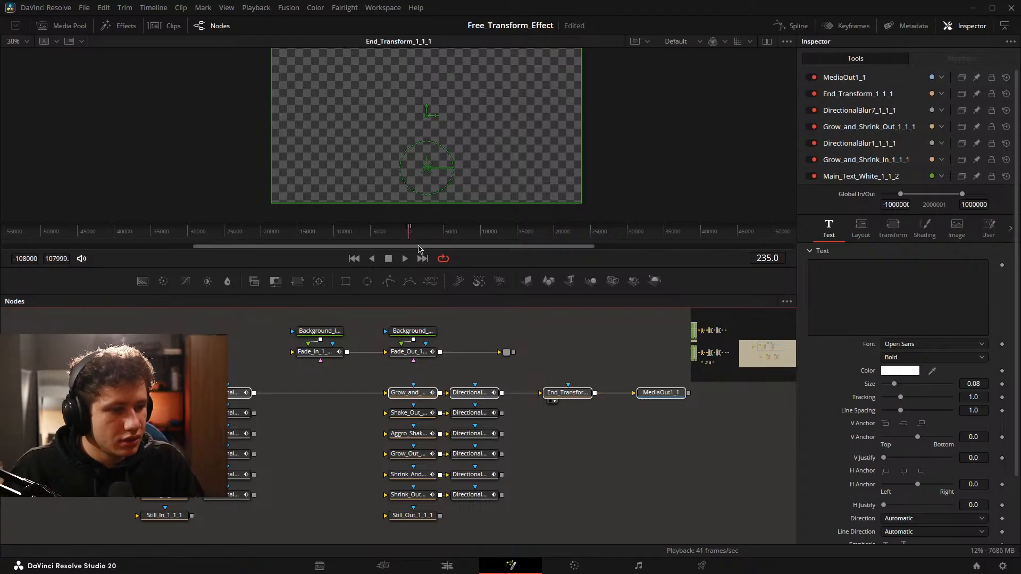
pyautogui.rightClick(655, 405)
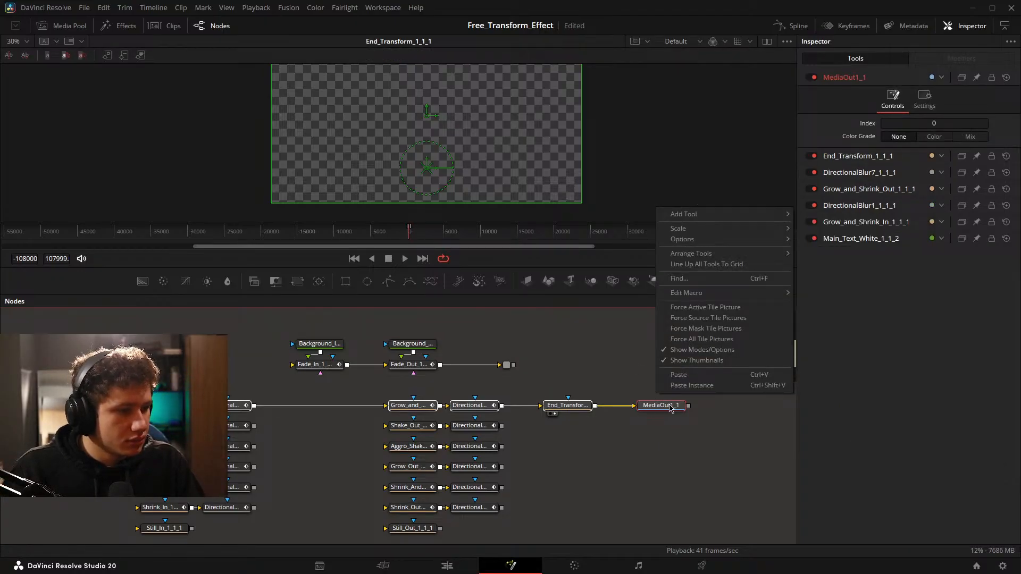
pyautogui.rightClick(670, 409)
pyautogui.moveTo(712, 218)
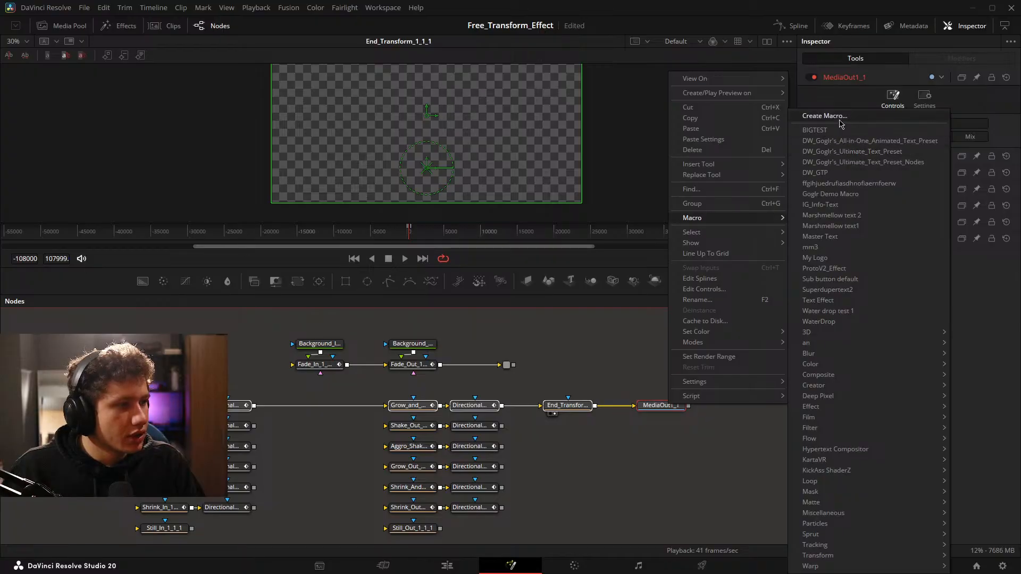
pyautogui.click(836, 118)
# Name the new macro Grow_and_Shrink_Text_Test1.
pyautogui.doubleClick(404, 145)
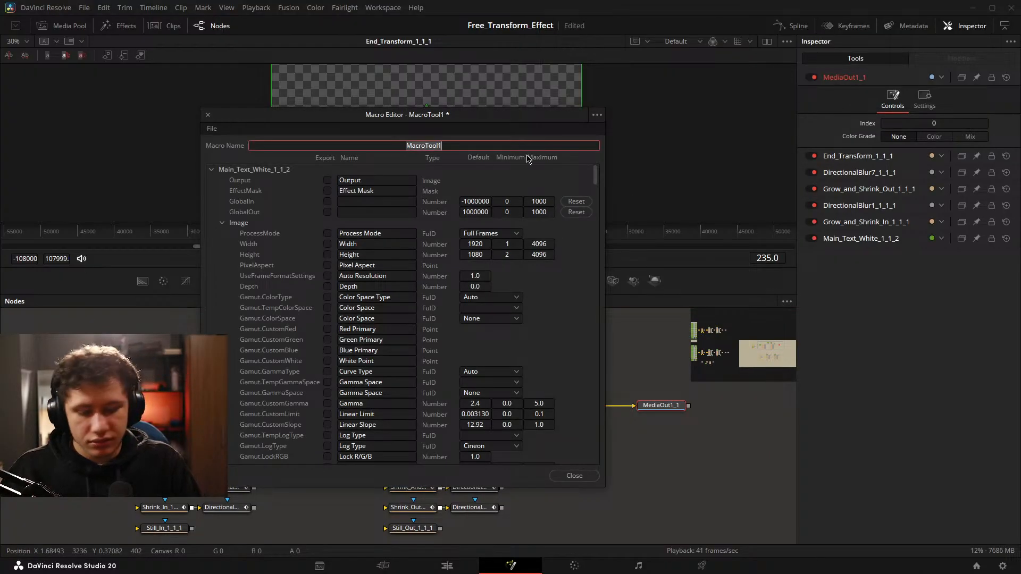
pyautogui.press('BackSpace')
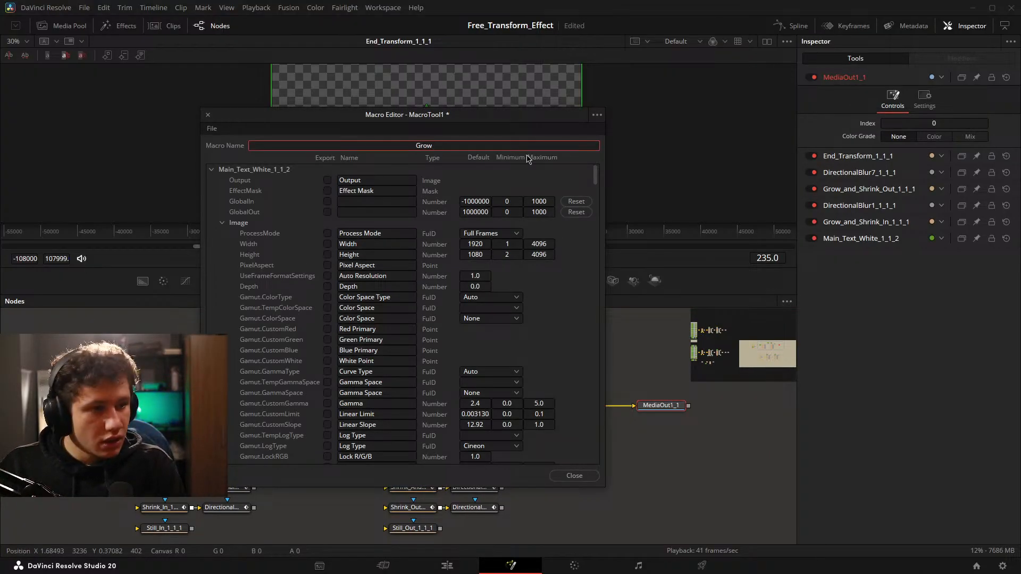
pyautogui.write('Grow_and_')
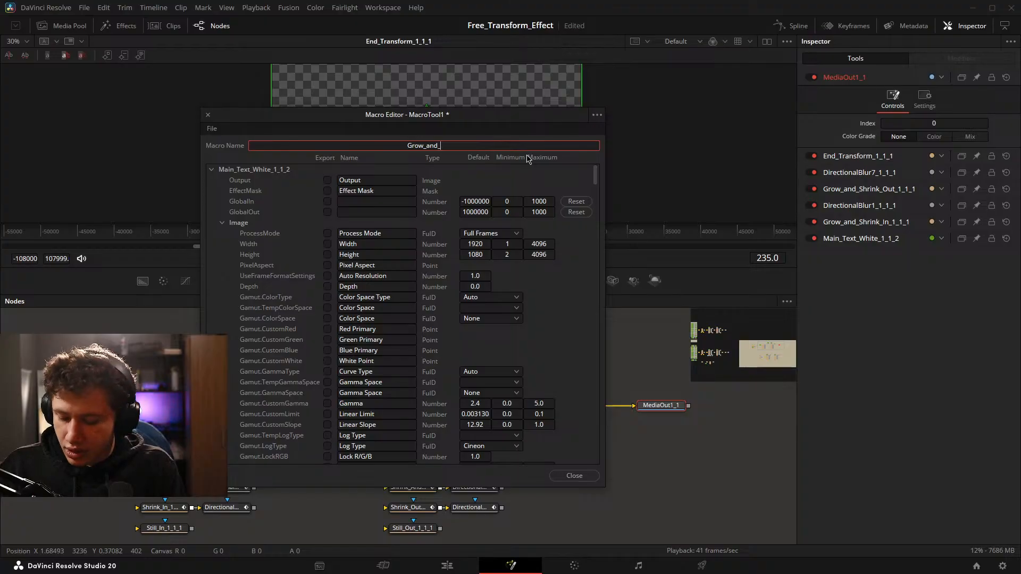
pyautogui.write('Shrink_')
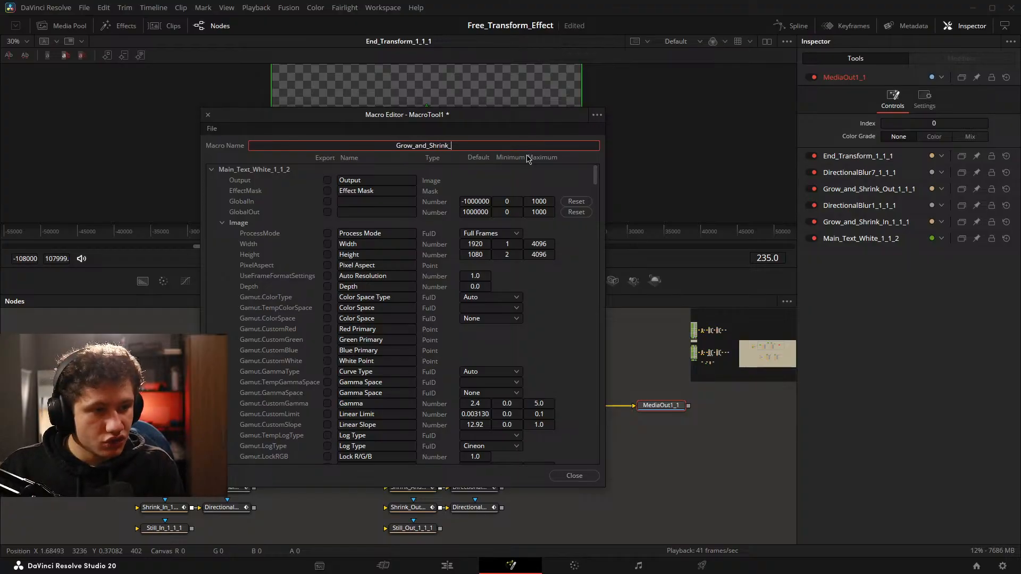
pyautogui.write('Text_')
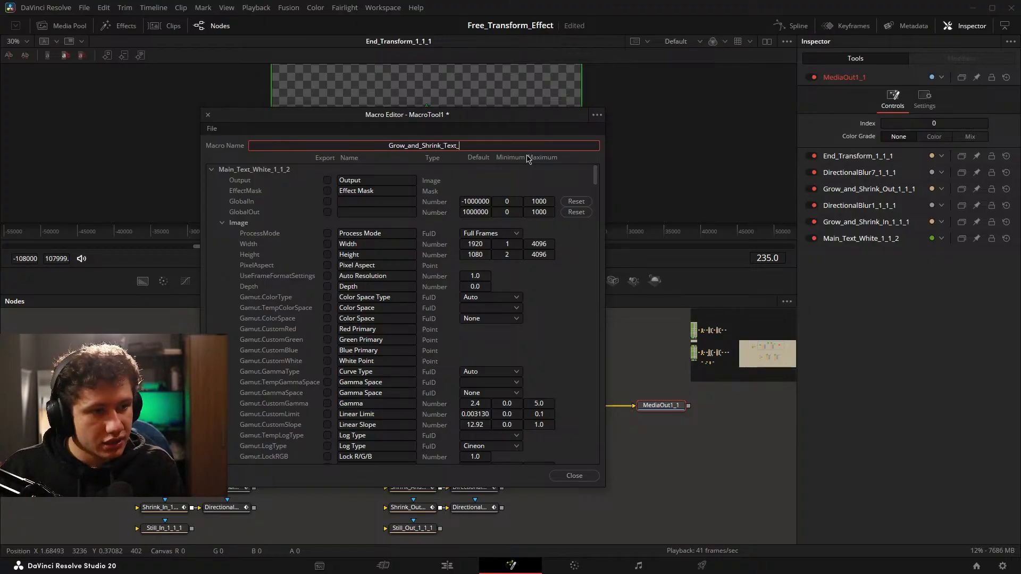
pyautogui.write('Test1')
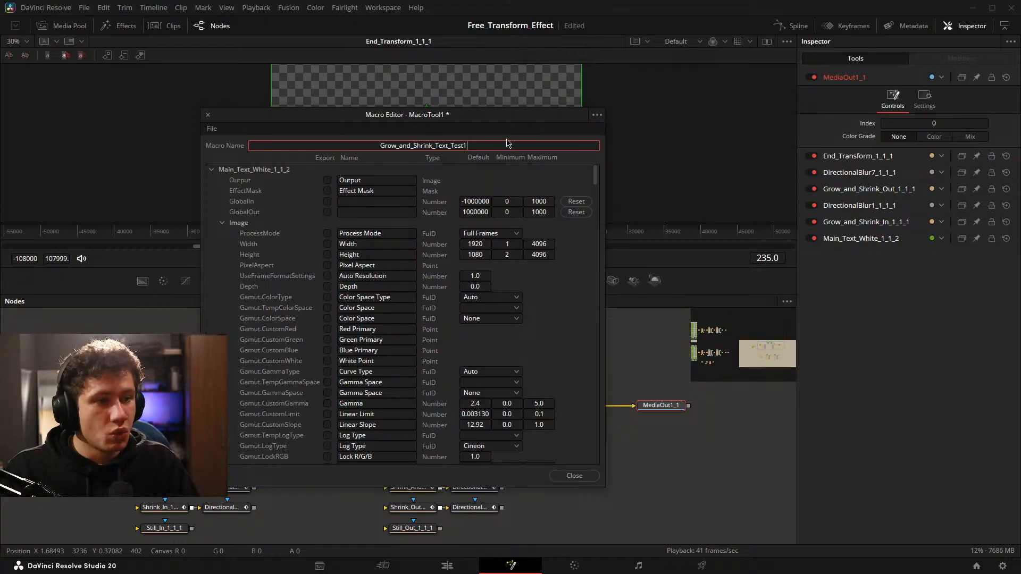
pyautogui.moveTo(350, 119); pyautogui.dragTo(520, 93)
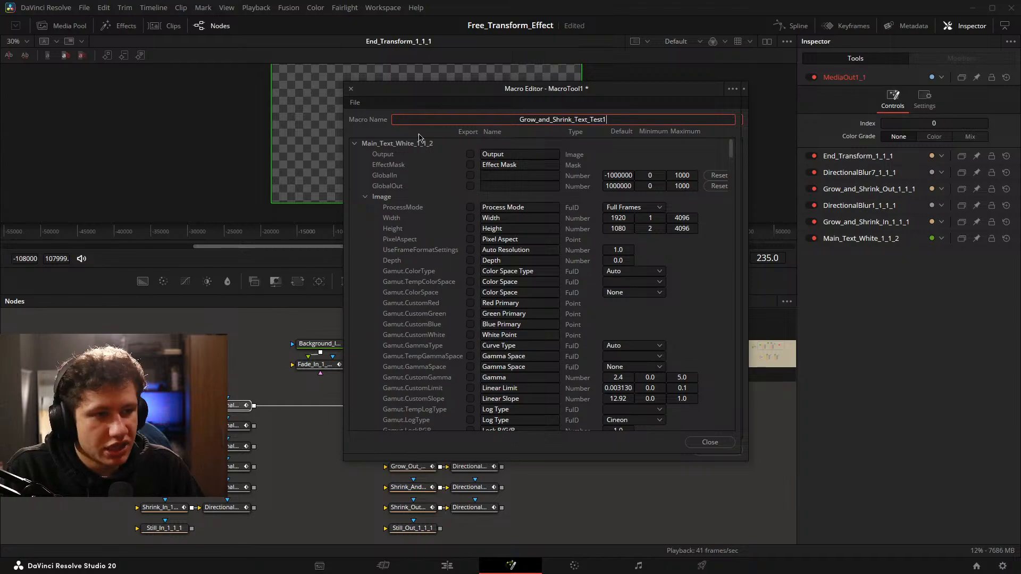
# Export the Styled Text, Font and Style parameters of Main_Text_White_1_1_2 in the macro.
pyautogui.click(354, 145)
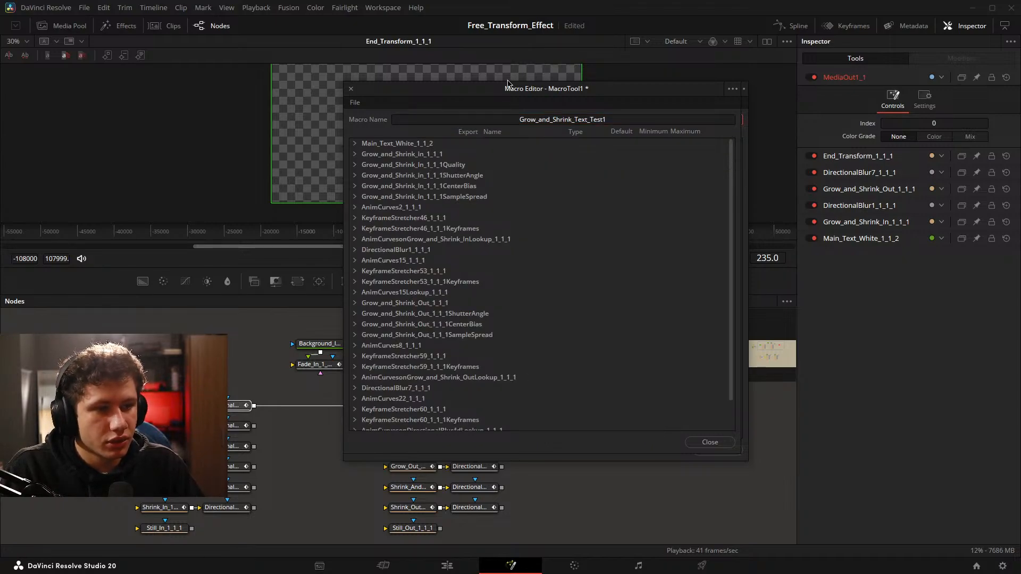
pyautogui.moveTo(507, 84)
pyautogui.mouseDown()
pyautogui.moveTo(500, 120)
pyautogui.moveTo(283, 471)
pyautogui.moveTo(568, 144)
pyautogui.moveTo(497, 91)
pyautogui.mouseUp()
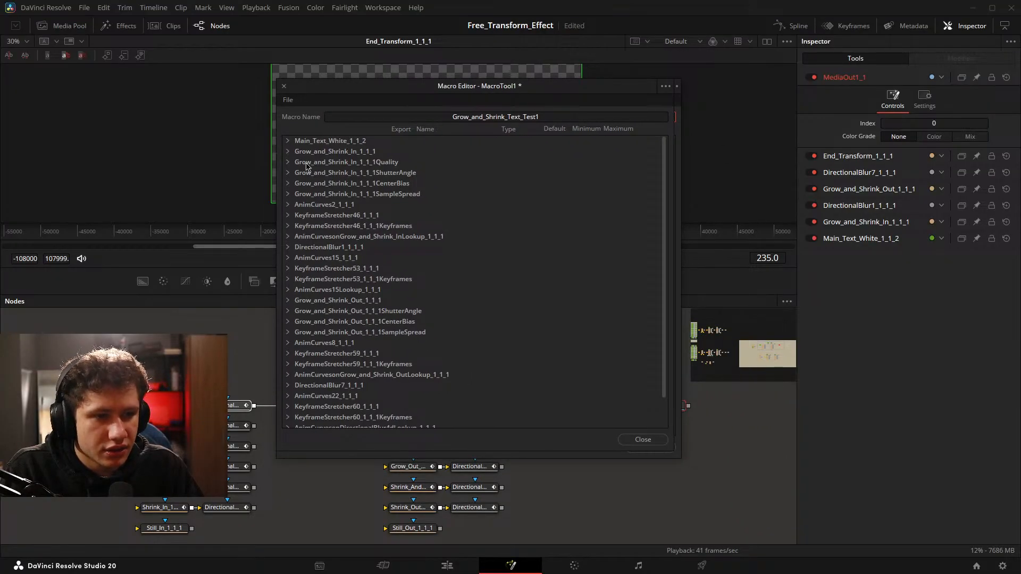
pyautogui.scroll(-2, 318, 255)
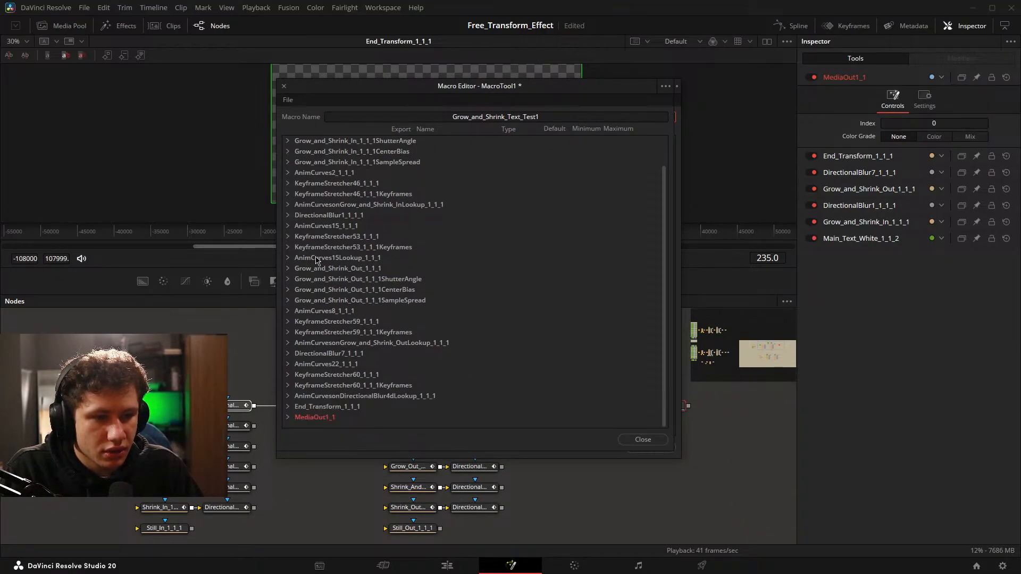
pyautogui.scroll(2, 289, 387)
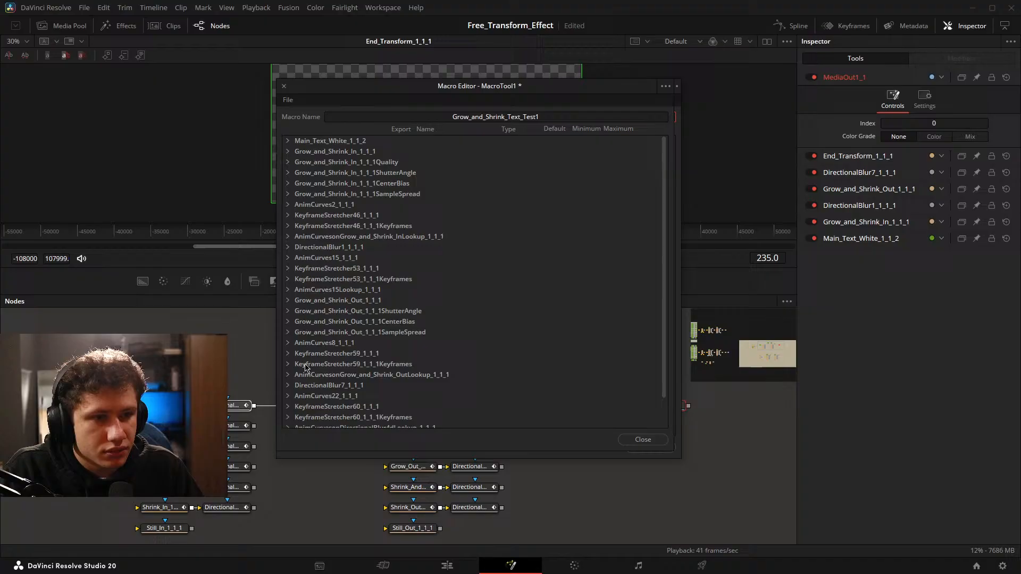
pyautogui.click(289, 141)
pyautogui.moveTo(511, 91); pyautogui.dragTo(560, 89)
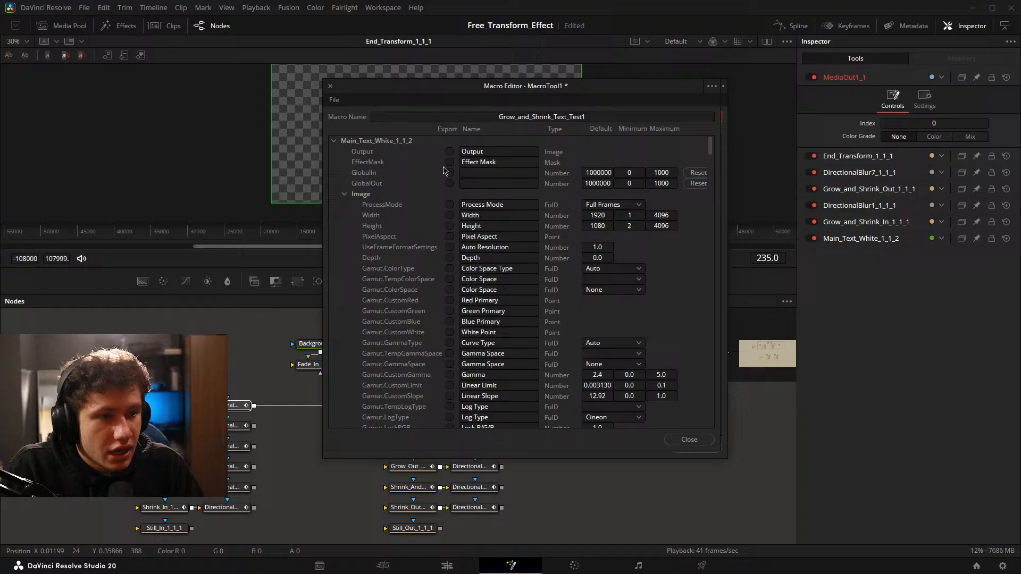
pyautogui.click(344, 194)
pyautogui.click(450, 215)
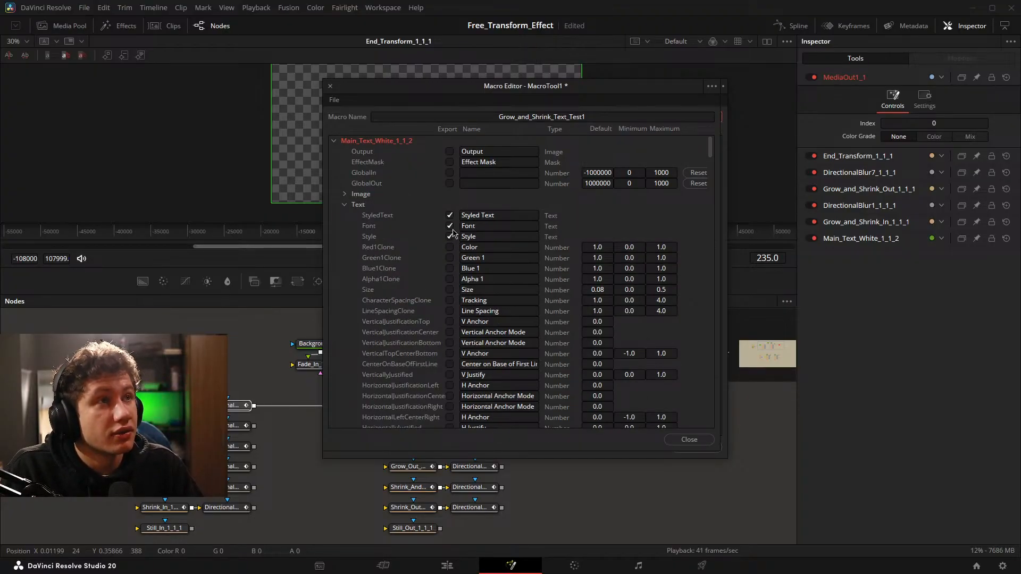
pyautogui.click(450, 236)
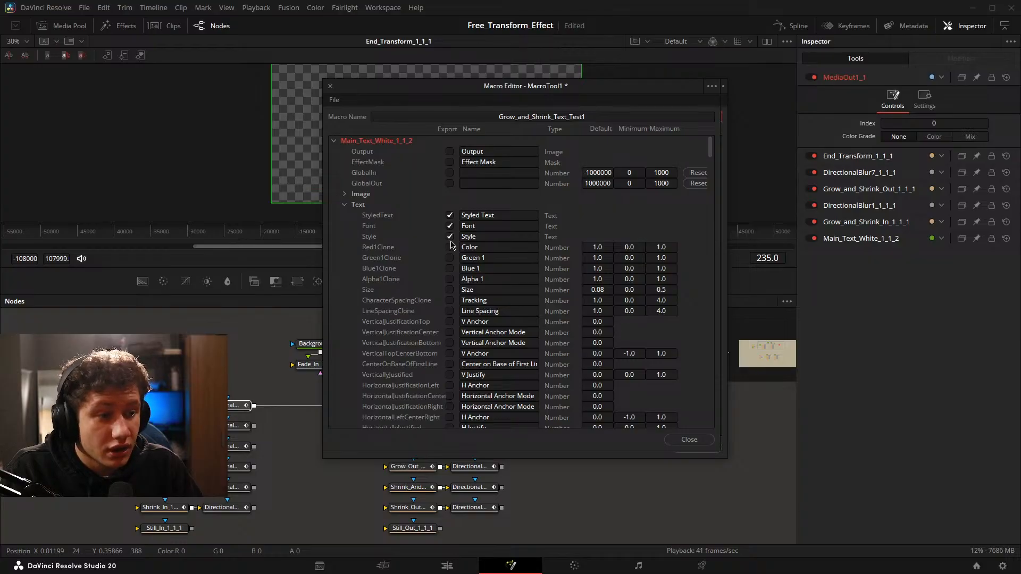
# Export the Size, Tracking and Line Spacing parameters of Main_Text_White_1_1_2 as well.
pyautogui.scroll(-3, 451, 252)
pyautogui.click(449, 258)
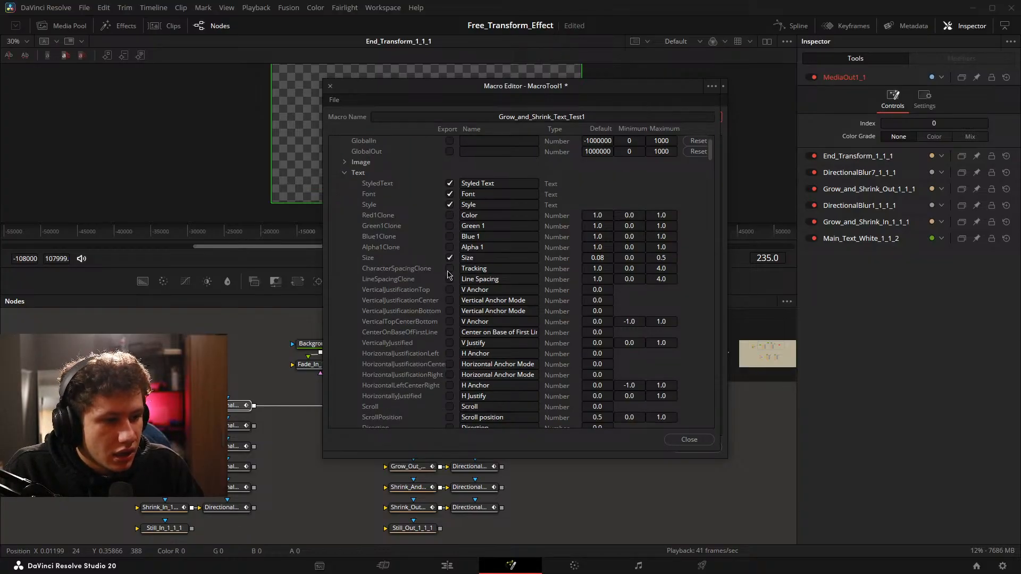
pyautogui.scroll(-6, 449, 282)
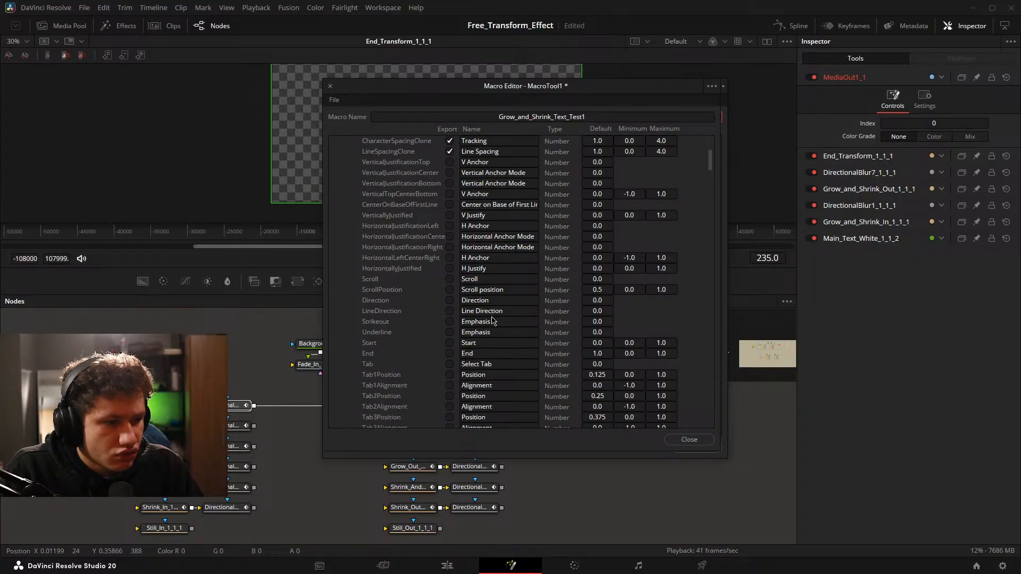
pyautogui.scroll(8, 450, 285)
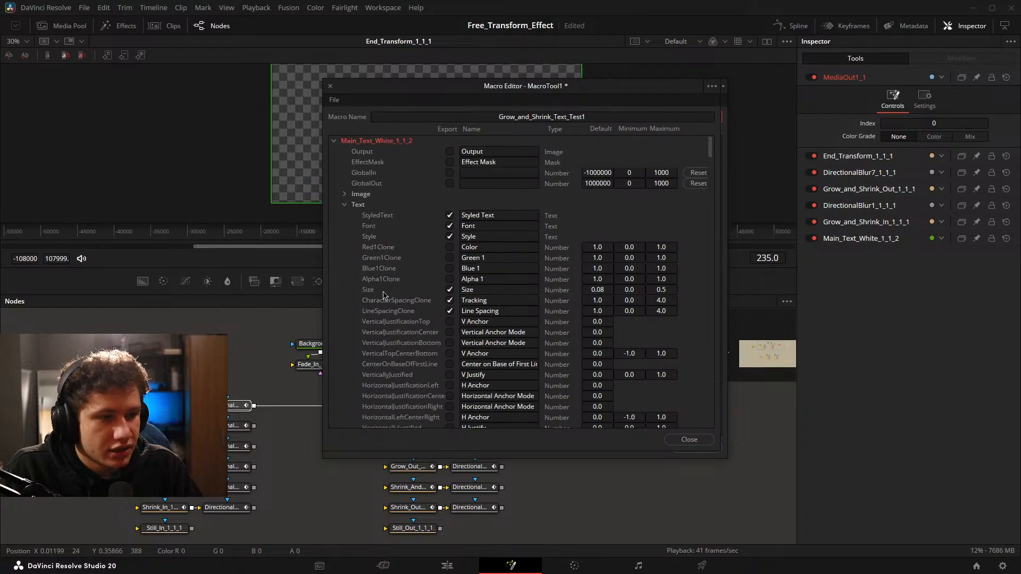
# Export SelectElement, Select and Name1 from the Shading parameters of Main_Text_White_1_1_2.
pyautogui.click(344, 205)
pyautogui.click(345, 215)
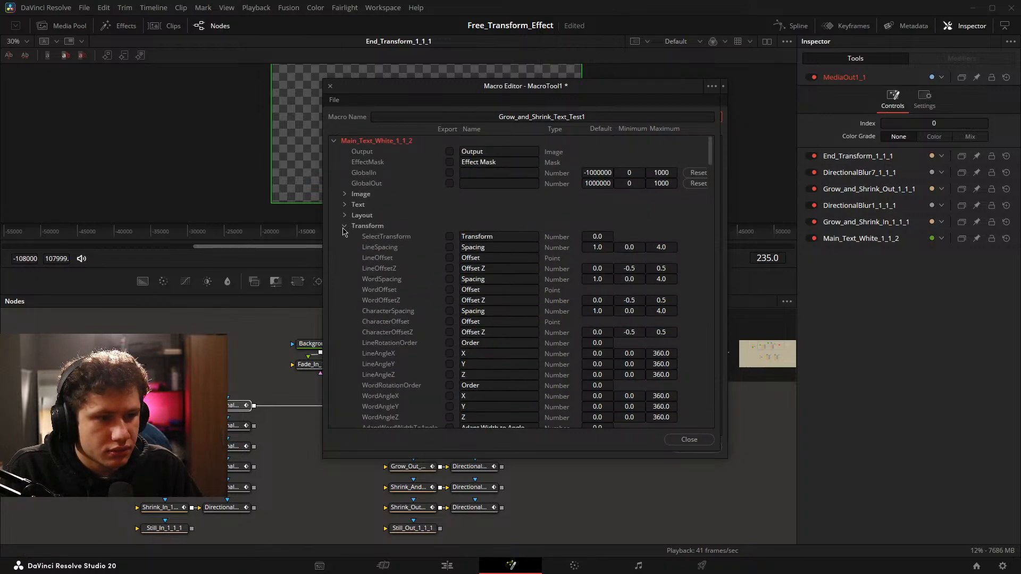
pyautogui.click(344, 226)
pyautogui.scroll(-2, 544, 244)
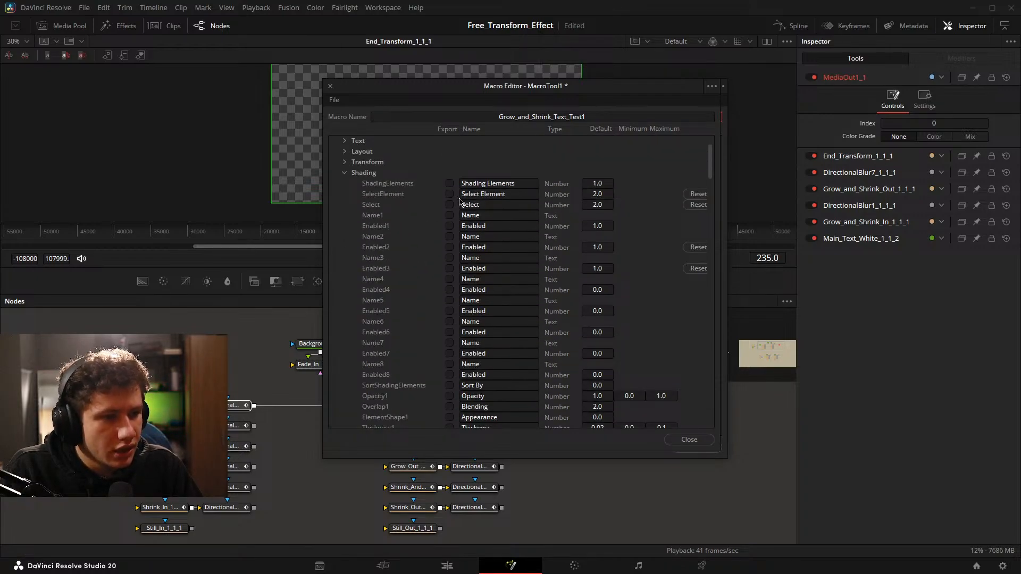
pyautogui.click(449, 215)
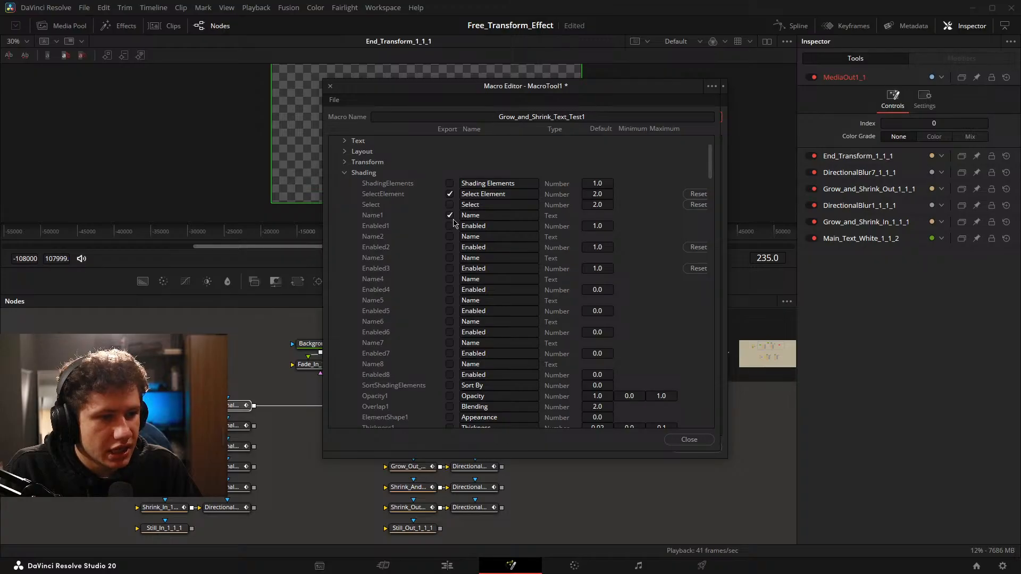
pyautogui.click(450, 205)
pyautogui.click(450, 216)
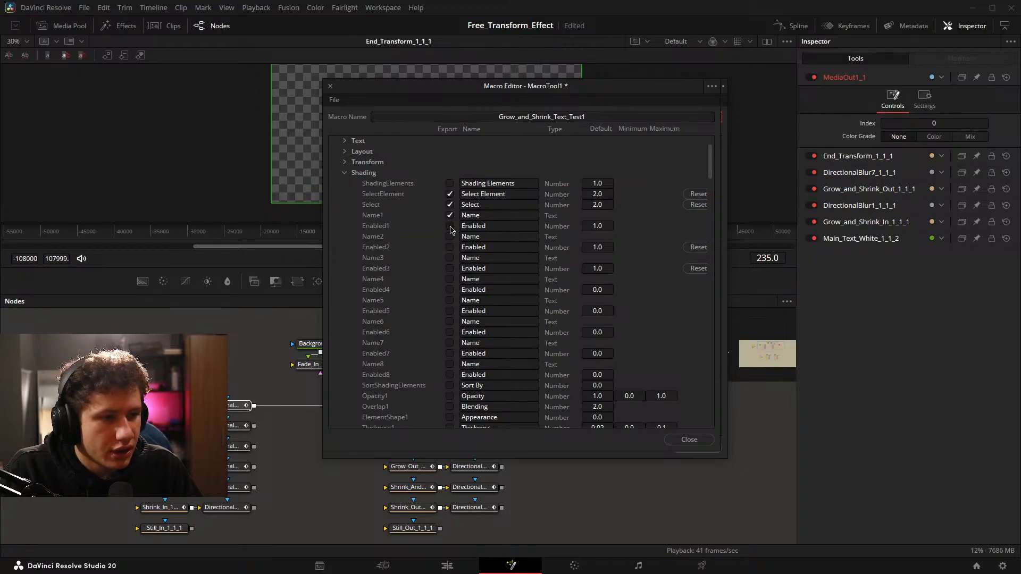
# Export the shading color parameters Red1, Green1, Blue1 and Alpha1, and save the macro while closing its editor.
pyautogui.scroll(-10, 522, 215)
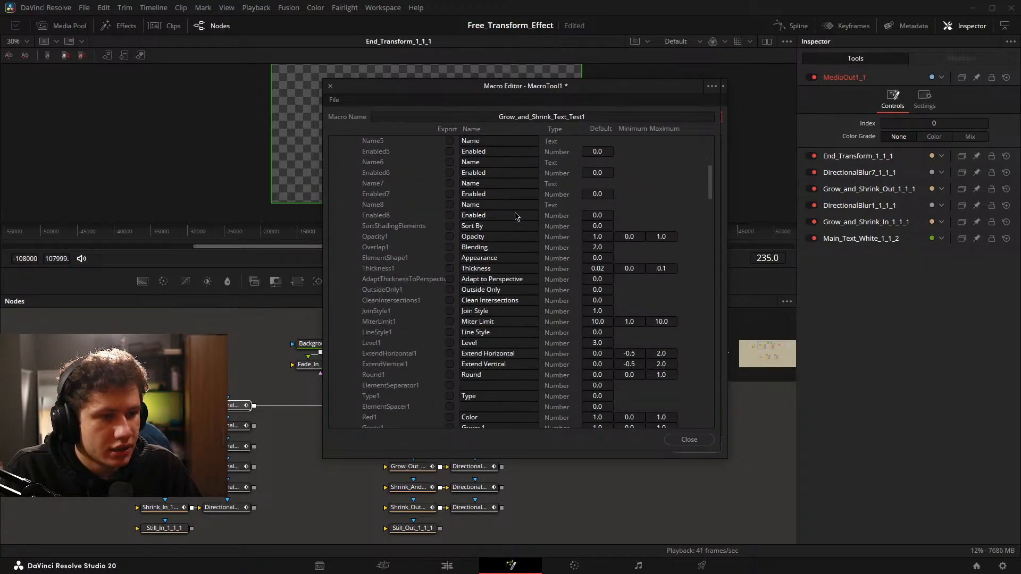
pyautogui.scroll(8, 525, 222)
pyautogui.scroll(-2, 564, 248)
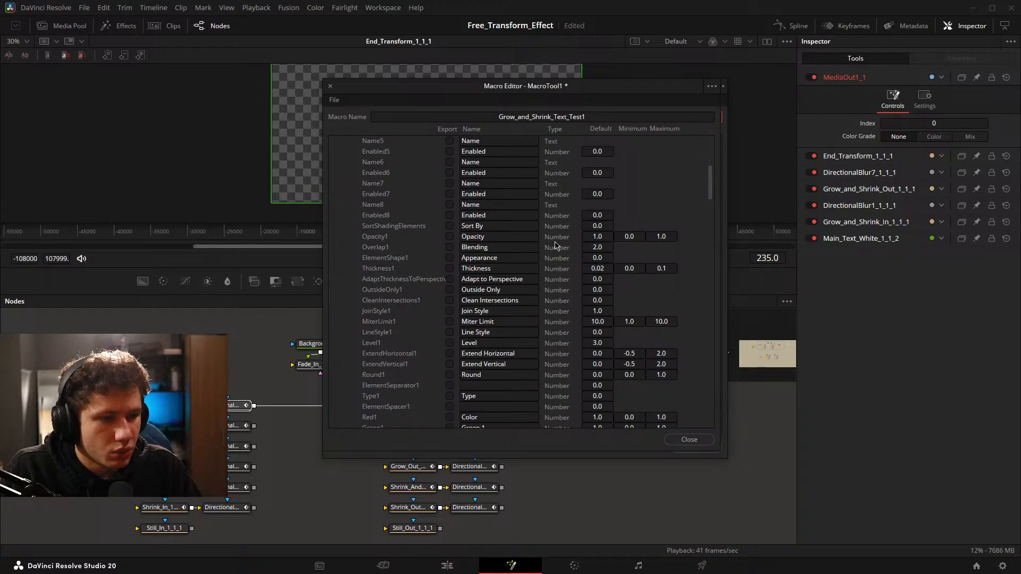
pyautogui.scroll(-2, 480, 264)
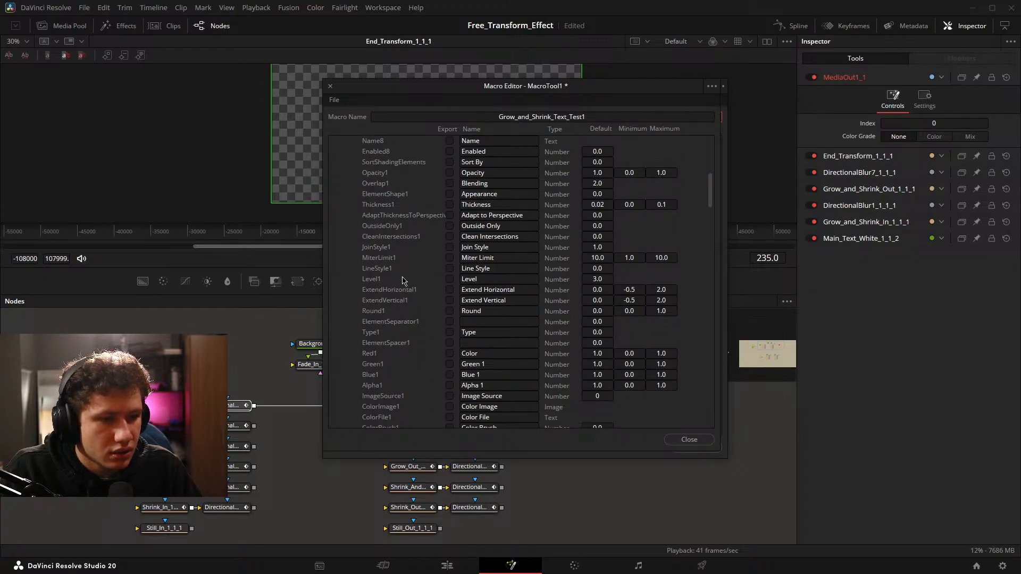
pyautogui.scroll(-2, 447, 271)
pyautogui.scroll(-1, 461, 291)
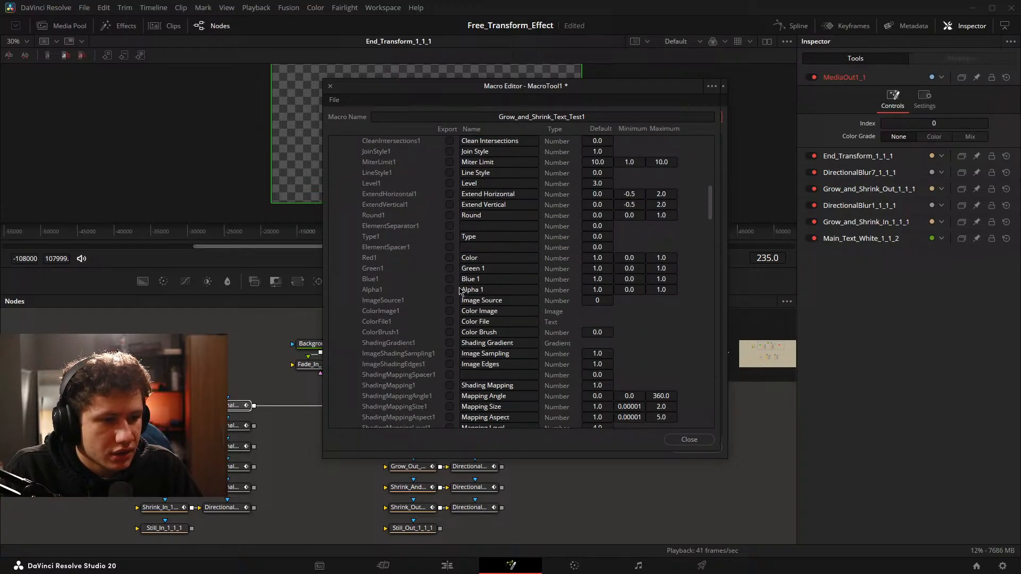
pyautogui.click(449, 258)
pyautogui.click(449, 268)
pyautogui.click(450, 289)
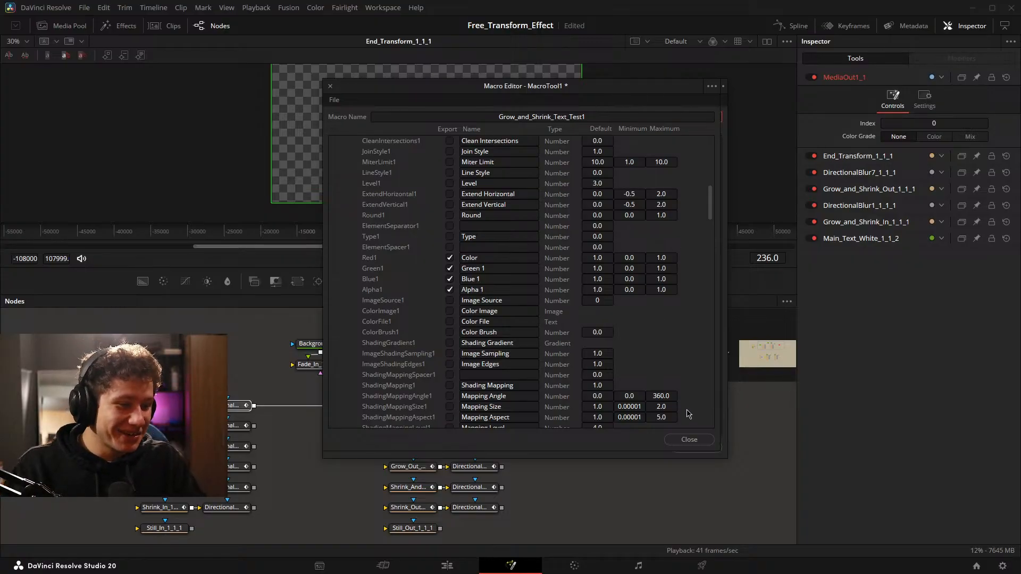
pyautogui.click(688, 440)
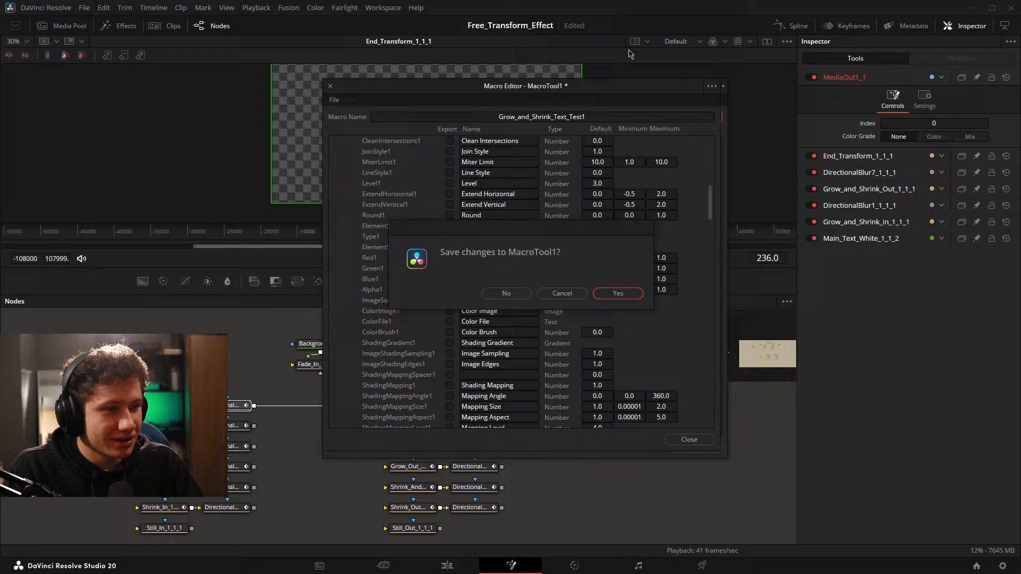
pyautogui.click(617, 294)
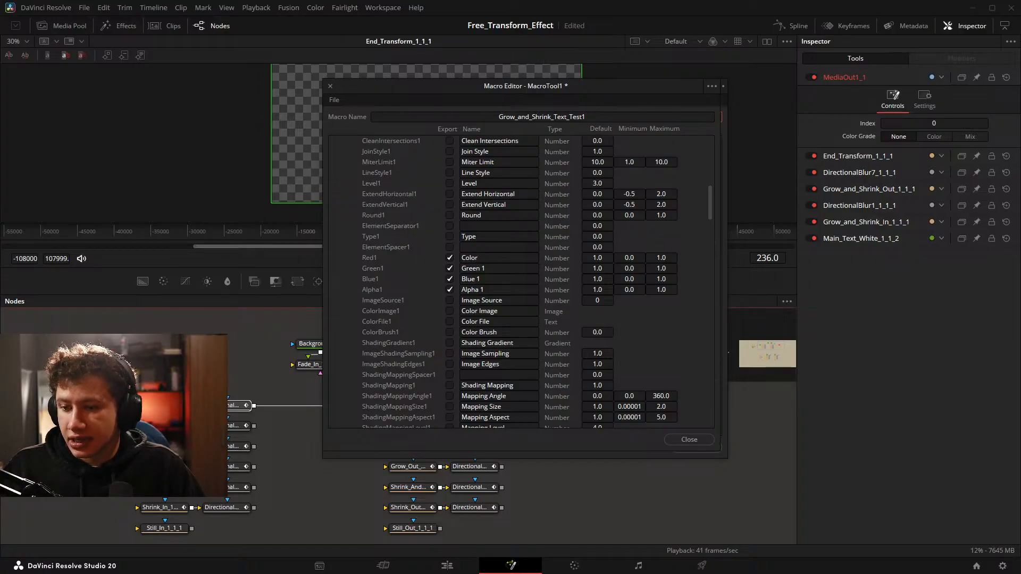
# Switch to the Edit page and show the IG titles in the effects library to locate Grow_and_Shrink_Text_Test1.
pyautogui.click(460, 570)
pyautogui.click(60, 143)
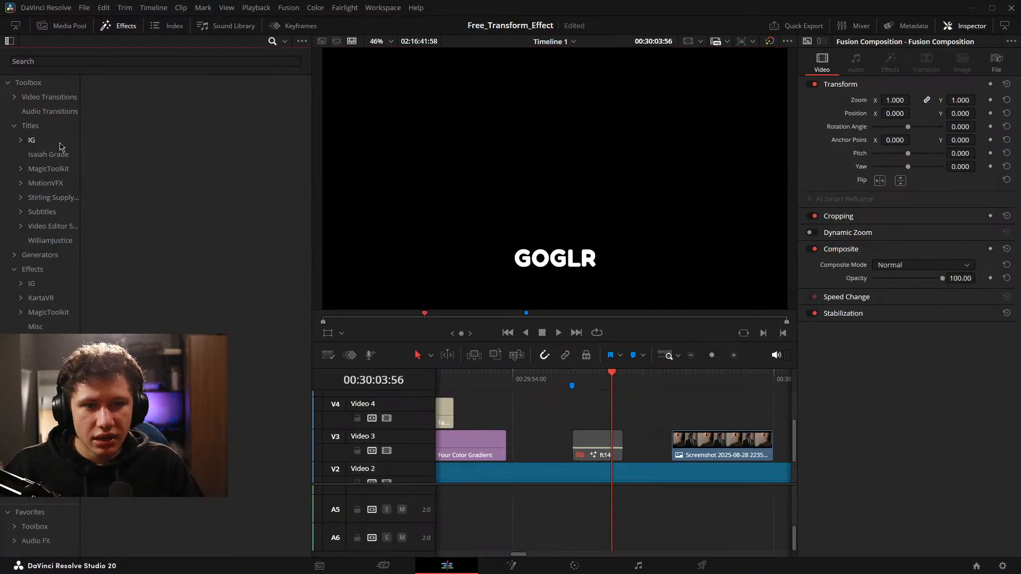
pyautogui.click(46, 154)
pyautogui.click(54, 143)
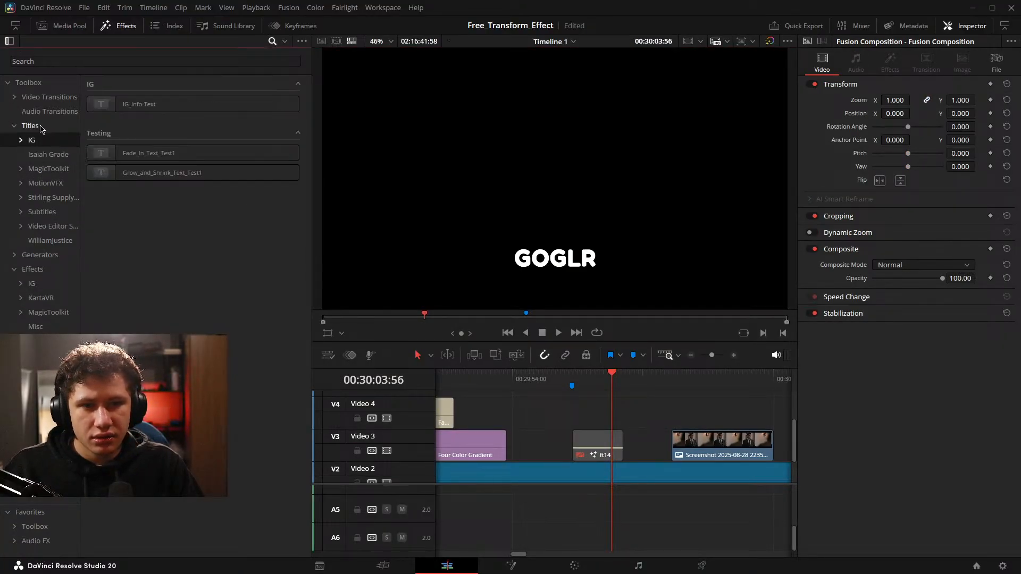
pyautogui.click(40, 129)
pyautogui.click(43, 139)
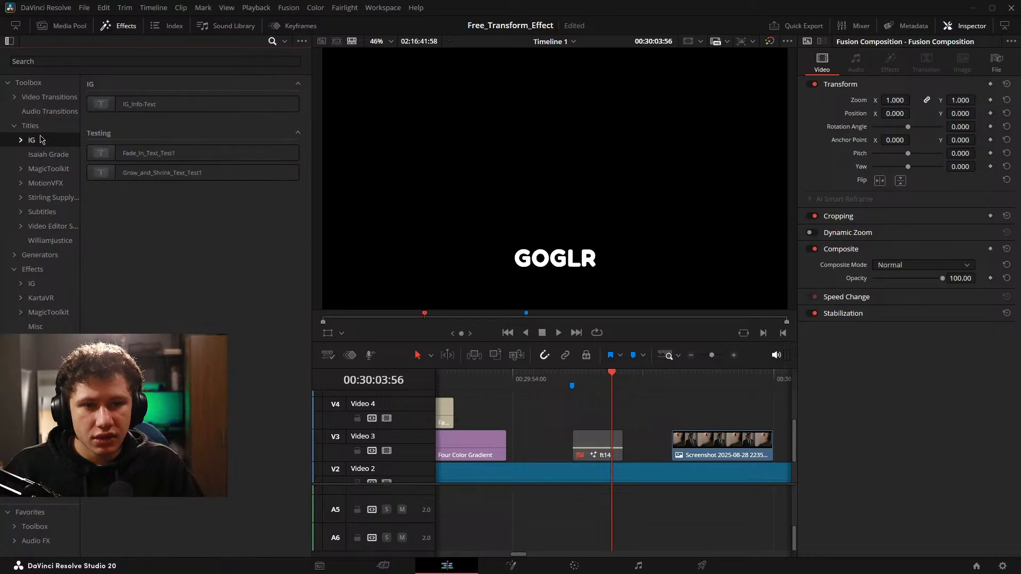
# Place the Grow_and_Shrink_Text_Test1 title on Video 4 above the Four Color Gradient clip and show its first shading element's settings.
pyautogui.moveTo(512, 423); pyautogui.dragTo(721, 427)
pyautogui.moveTo(148, 172); pyautogui.dragTo(596, 426)
pyautogui.click(890, 173)
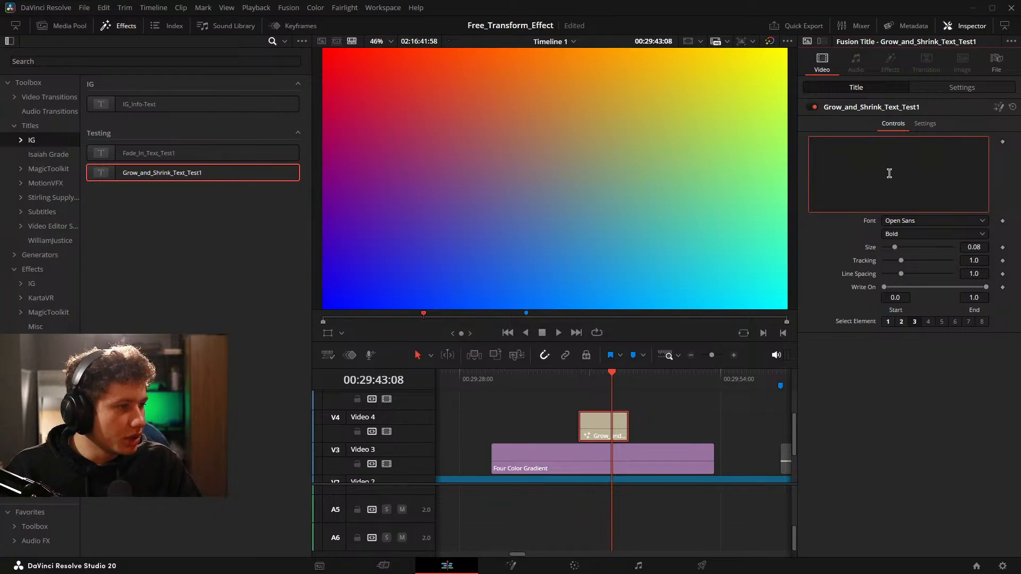
pyautogui.click(891, 324)
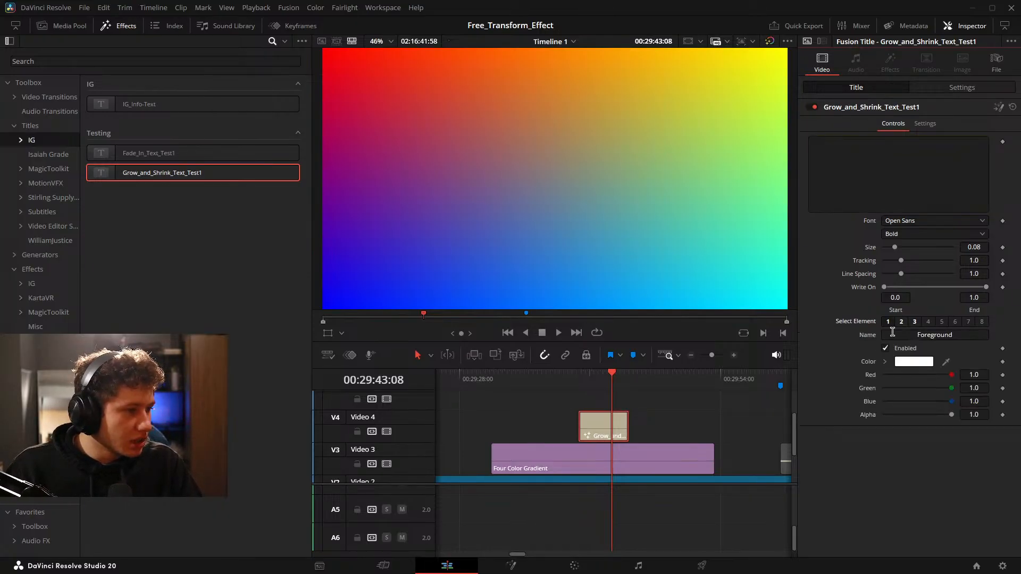
# Set the title's text to "Grow and shrink!!!".
pyautogui.click(883, 192)
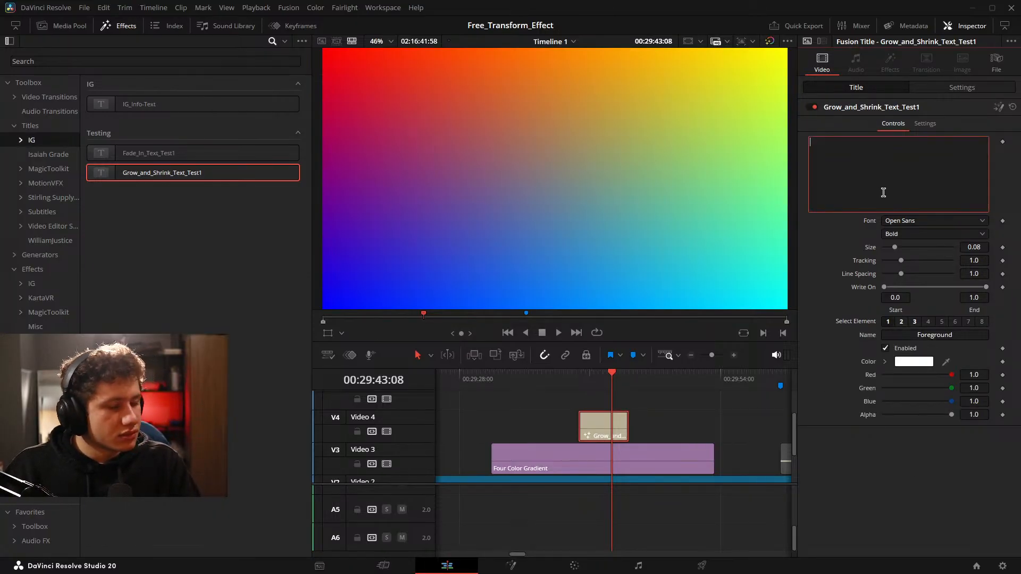
pyautogui.write('Grow an')
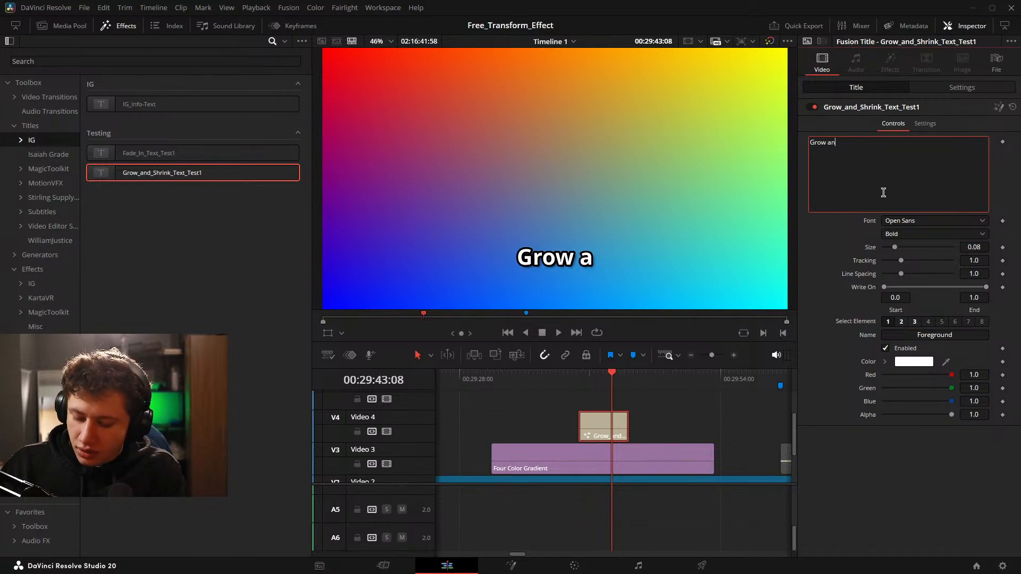
pyautogui.write('d shrink')
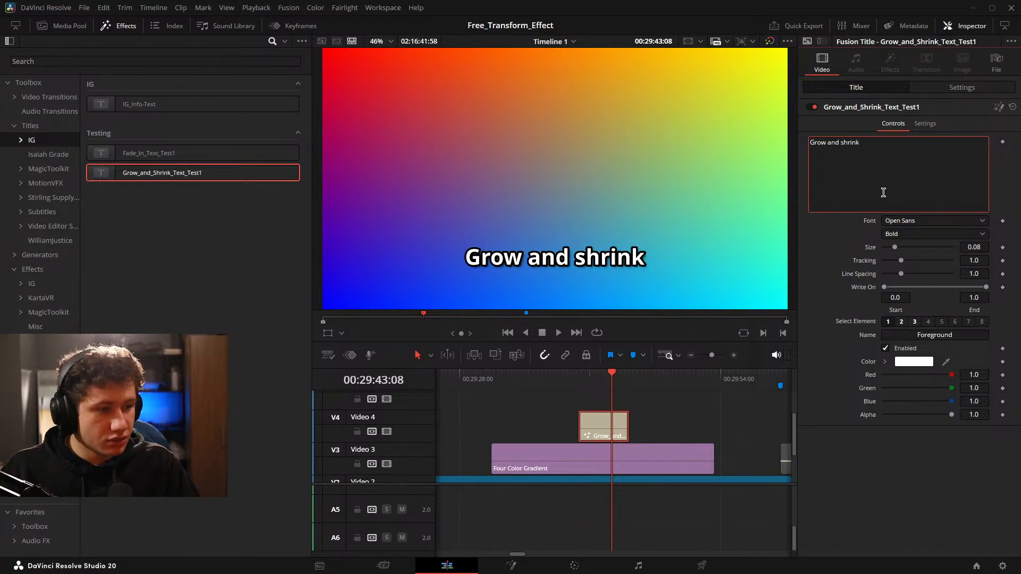
pyautogui.write('!!!')
# Play the timeline through the Grow_and_Shrink_Text_Test1 title to check its entrance and exit animation.
pyautogui.click(726, 423)
pyautogui.scroll(4, 728, 425)
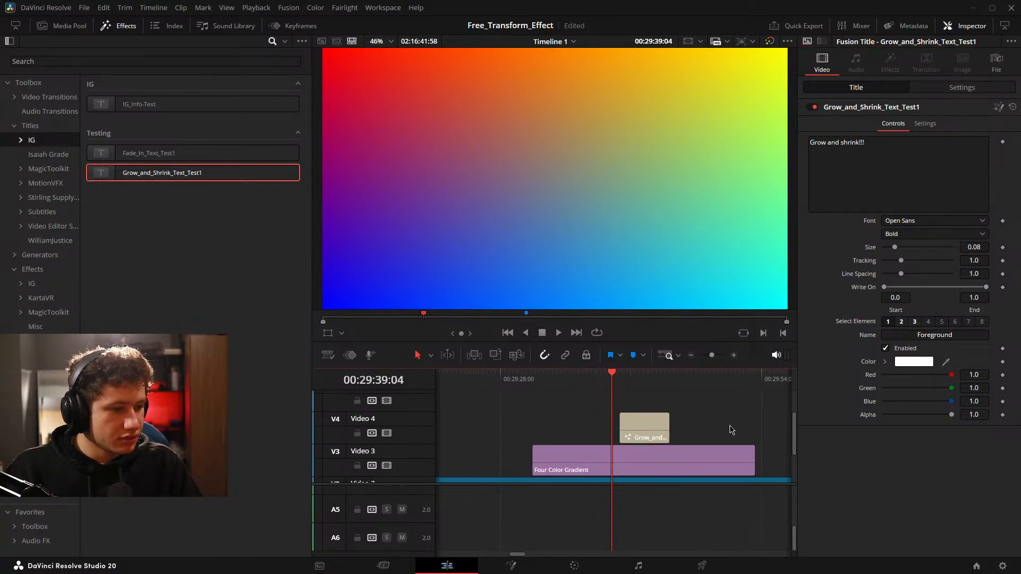
pyautogui.press('space')
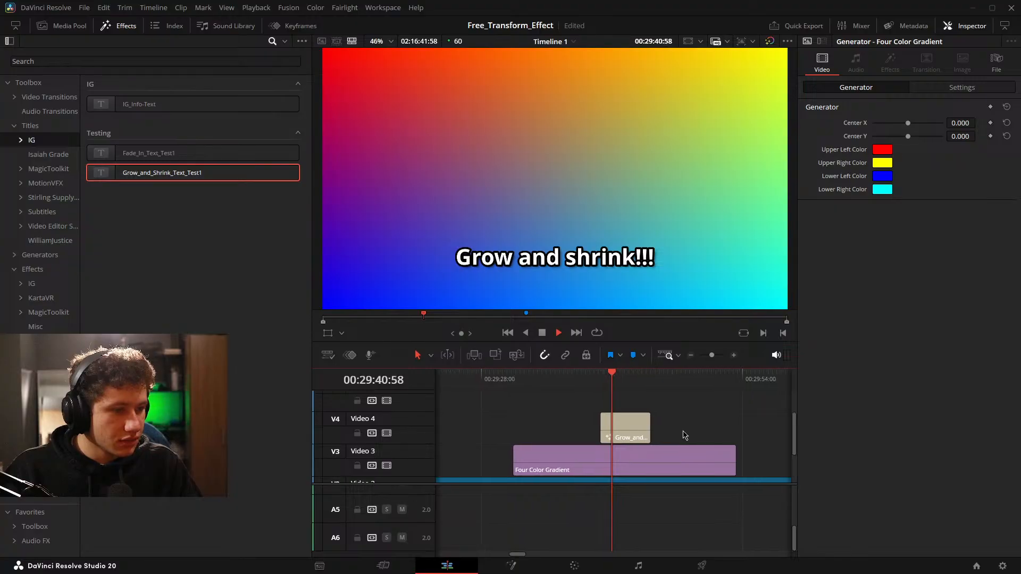
pyautogui.scroll(3, 659, 431)
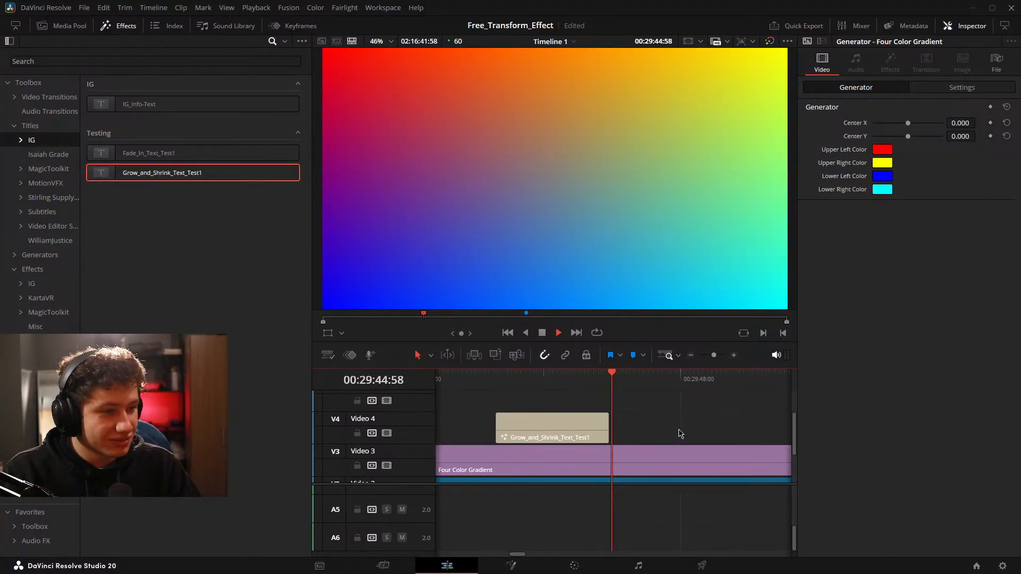
pyautogui.press('space')
# Try lowering the Green value of the title's first shading element, and undo the change.
pyautogui.click(543, 425)
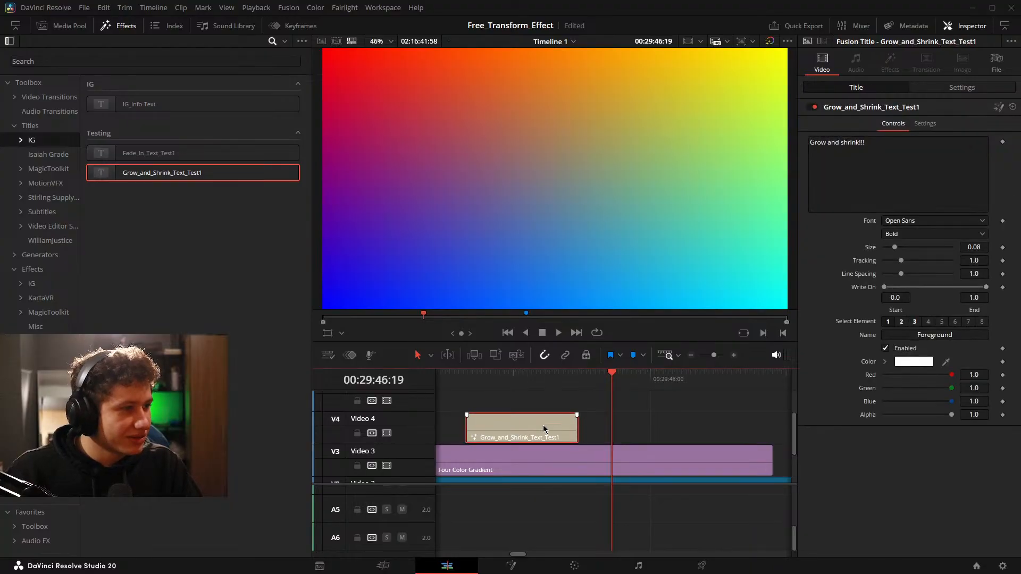
pyautogui.moveTo(588, 425); pyautogui.dragTo(642, 428)
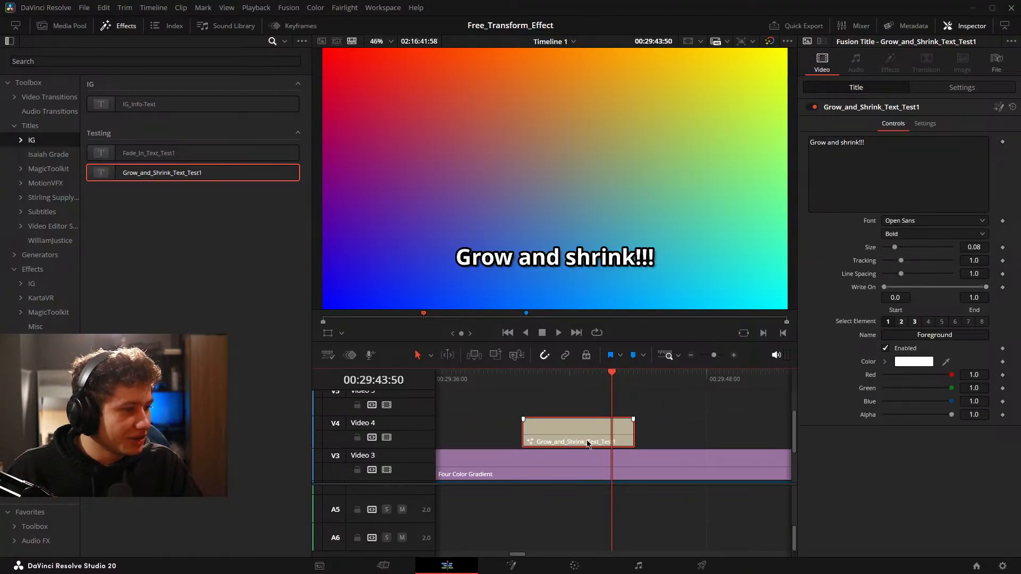
pyautogui.click(673, 409)
pyautogui.moveTo(952, 389); pyautogui.dragTo(912, 385)
pyautogui.hotkey('ctrl', 'z')
pyautogui.scroll(-6, 653, 437)
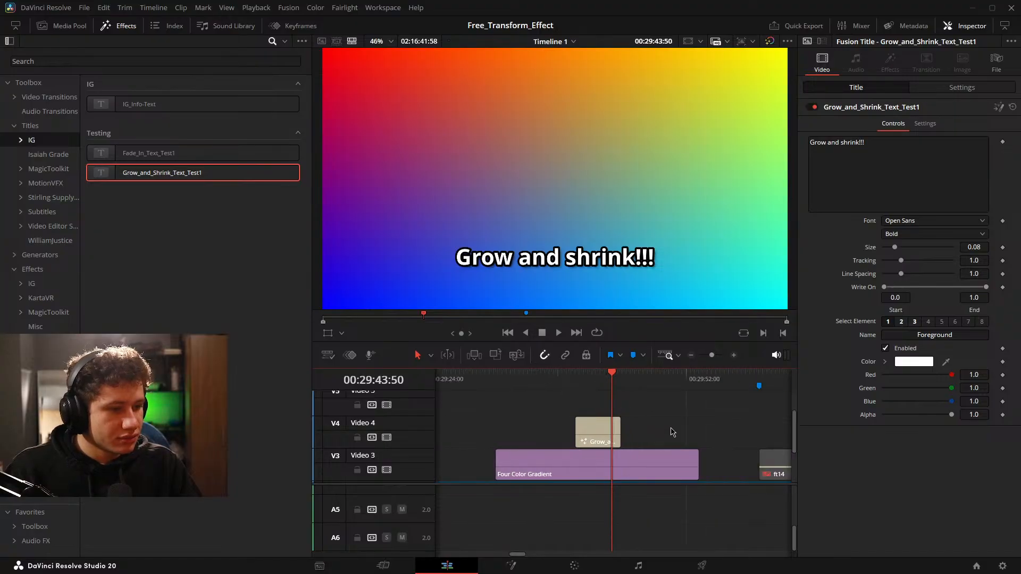
# Delete the test title from Video 4 and return to the ft14 Fusion clip on the timeline.
pyautogui.click(597, 438)
pyautogui.press('BackSpace')
pyautogui.moveTo(712, 423); pyautogui.dragTo(598, 425)
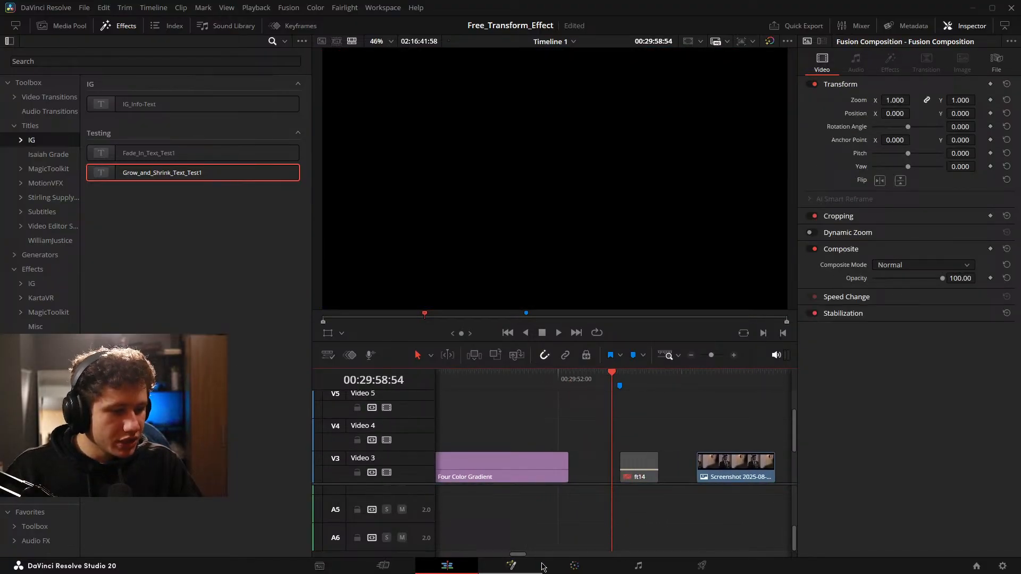
# Open the ft14 composition on the Fusion page and locate the separated In and Out animation branches with their End_Transform and MediaOut nodes.
pyautogui.click(511, 566)
pyautogui.moveTo(350, 471); pyautogui.dragTo(424, 414)
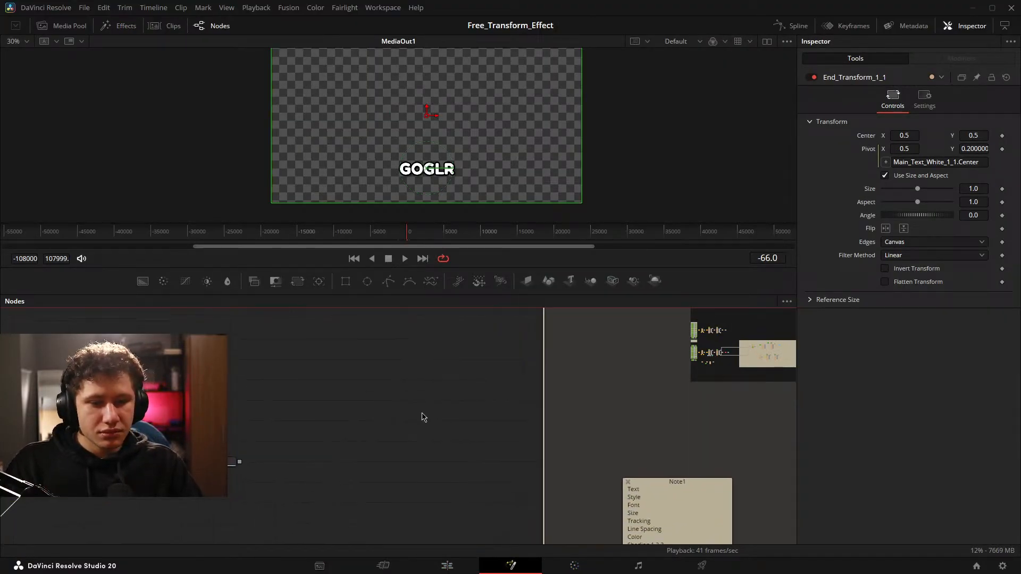
pyautogui.click(419, 413)
pyautogui.scroll(-2, 411, 415)
pyautogui.moveTo(360, 436); pyautogui.dragTo(444, 410)
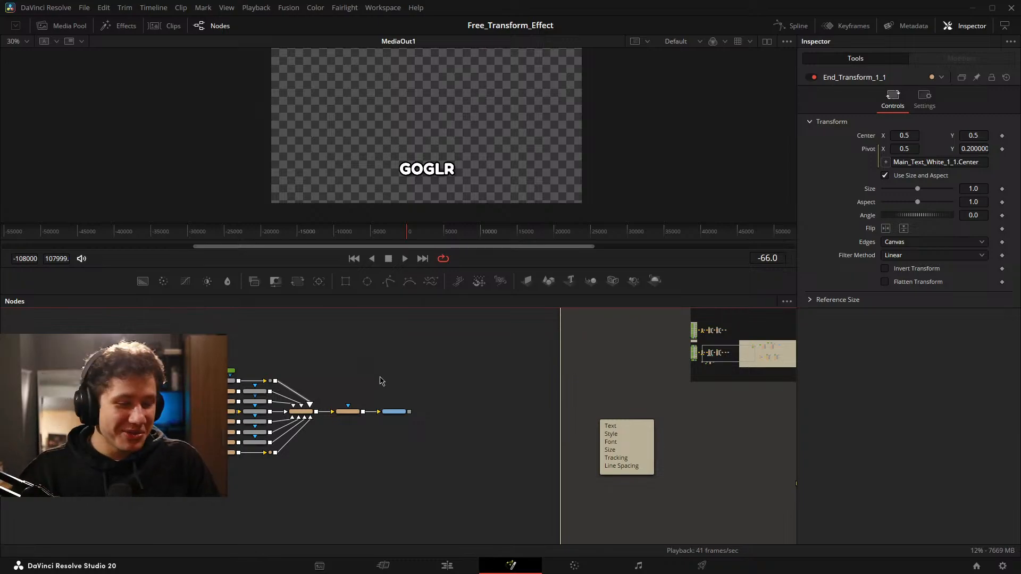
pyautogui.moveTo(574, 361); pyautogui.dragTo(341, 385)
pyautogui.moveTo(752, 480); pyautogui.dragTo(357, 348)
pyautogui.scroll(5, 406, 394)
pyautogui.moveTo(301, 377); pyautogui.dragTo(144, 426)
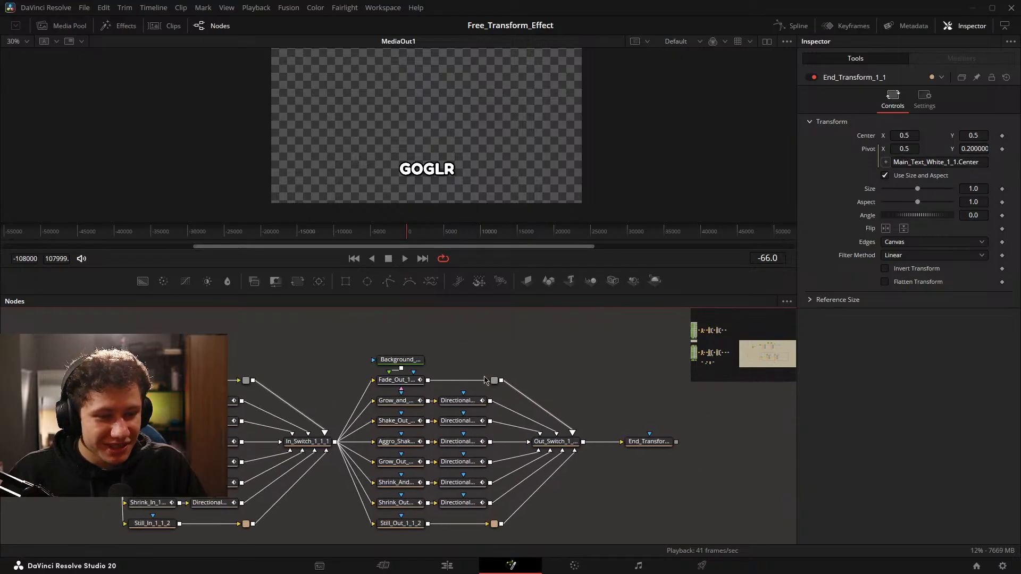
pyautogui.moveTo(513, 351); pyautogui.dragTo(819, 474)
pyautogui.moveTo(617, 319); pyautogui.dragTo(578, 393)
pyautogui.moveTo(490, 318); pyautogui.dragTo(420, 442)
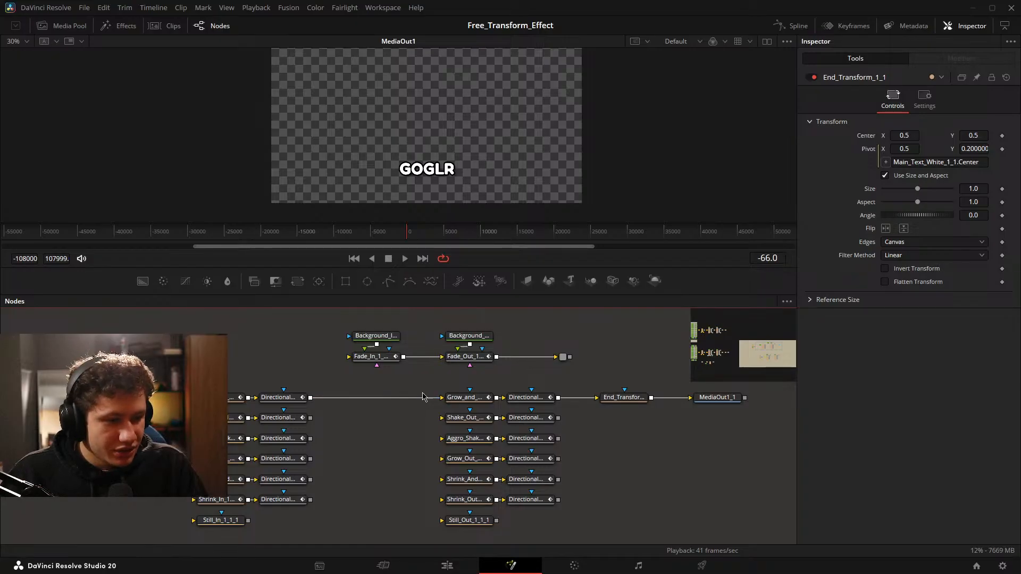
# Connect the Shake, Aggro Shake, Grow and both Shrink In branches to their matching Out nodes, and feed the Shake Out branch into End_Transform_1_1_1.
pyautogui.moveTo(310, 418); pyautogui.dragTo(441, 417)
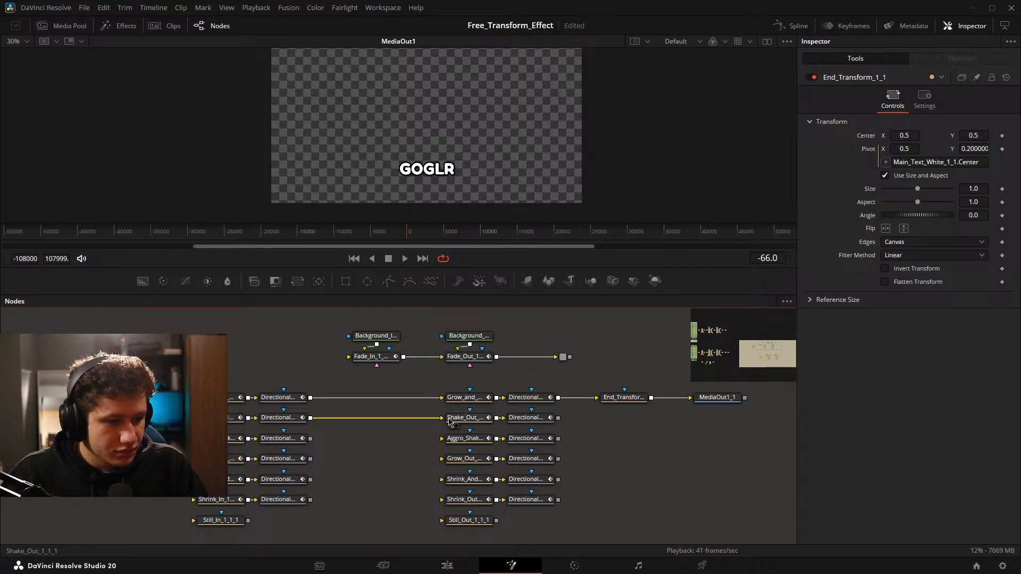
pyautogui.moveTo(558, 418); pyautogui.dragTo(597, 398)
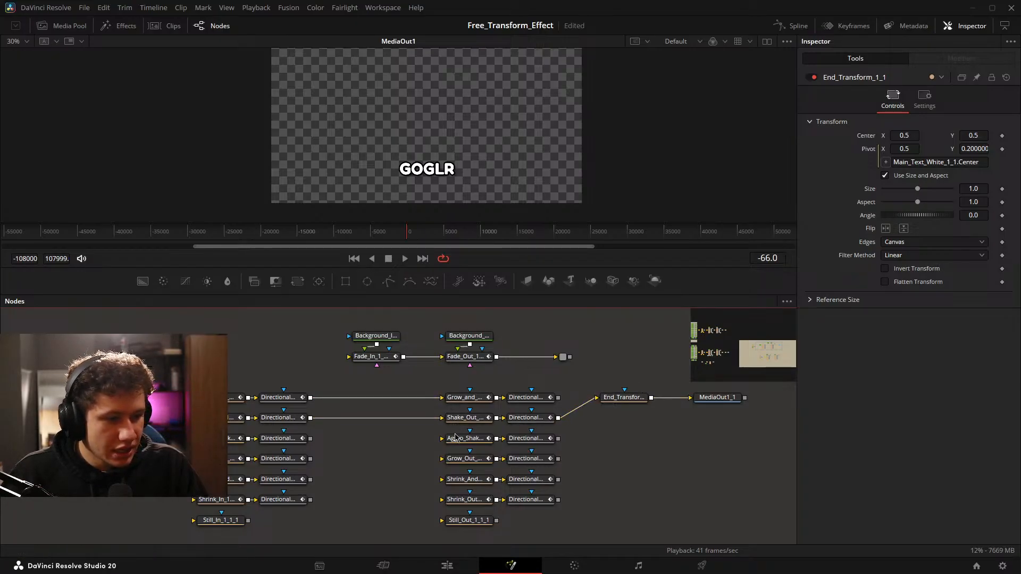
pyautogui.moveTo(313, 441); pyautogui.dragTo(457, 427)
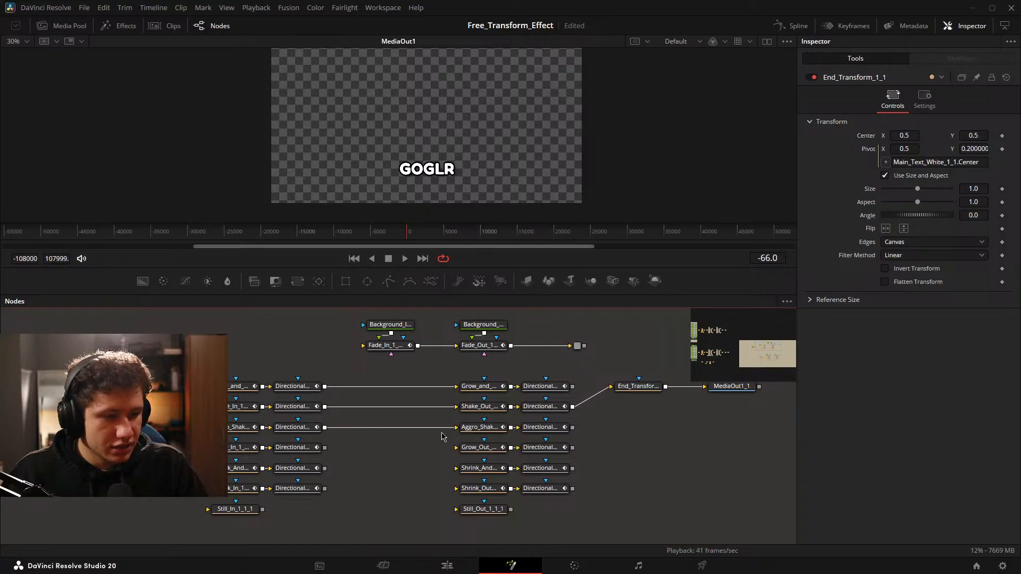
pyautogui.moveTo(325, 447); pyautogui.dragTo(456, 448)
pyautogui.moveTo(324, 468); pyautogui.dragTo(456, 468)
pyautogui.moveTo(324, 488); pyautogui.dragTo(456, 488)
pyautogui.moveTo(469, 489); pyautogui.dragTo(492, 451)
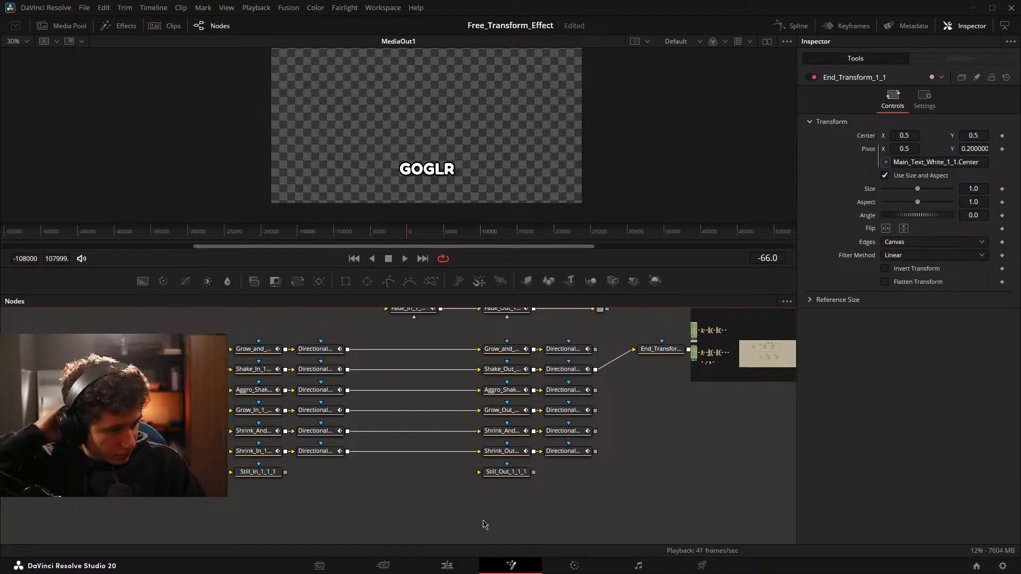
# Move Still_In_1_1_1 and Still_Out_1_1_1 together further below the Shrink In and Shrink Out row.
pyautogui.moveTo(519, 513); pyautogui.dragTo(256, 494)
pyautogui.click(305, 478)
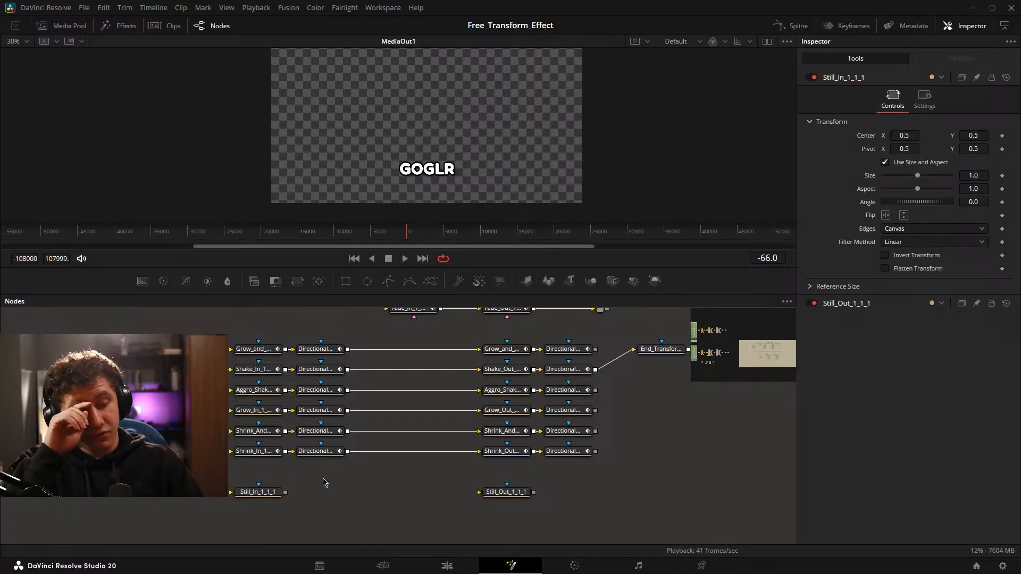
pyautogui.moveTo(431, 441); pyautogui.dragTo(360, 474)
# Align End_Transform_1_1_1 and MediaOut1_1 with the Shake animation row.
pyautogui.click(80, 384)
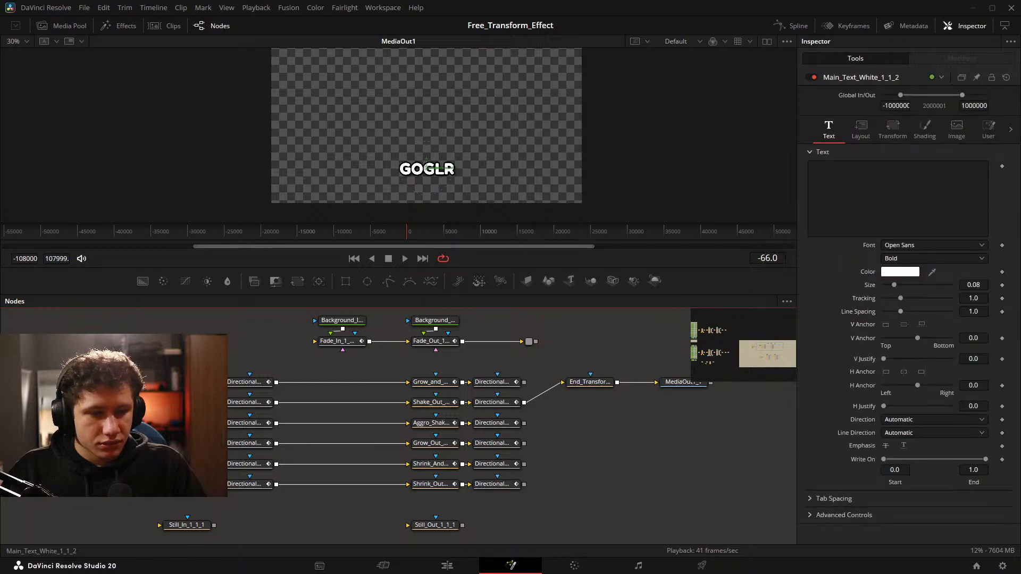
pyautogui.moveTo(749, 440); pyautogui.dragTo(565, 371)
pyautogui.moveTo(590, 381); pyautogui.dragTo(590, 402)
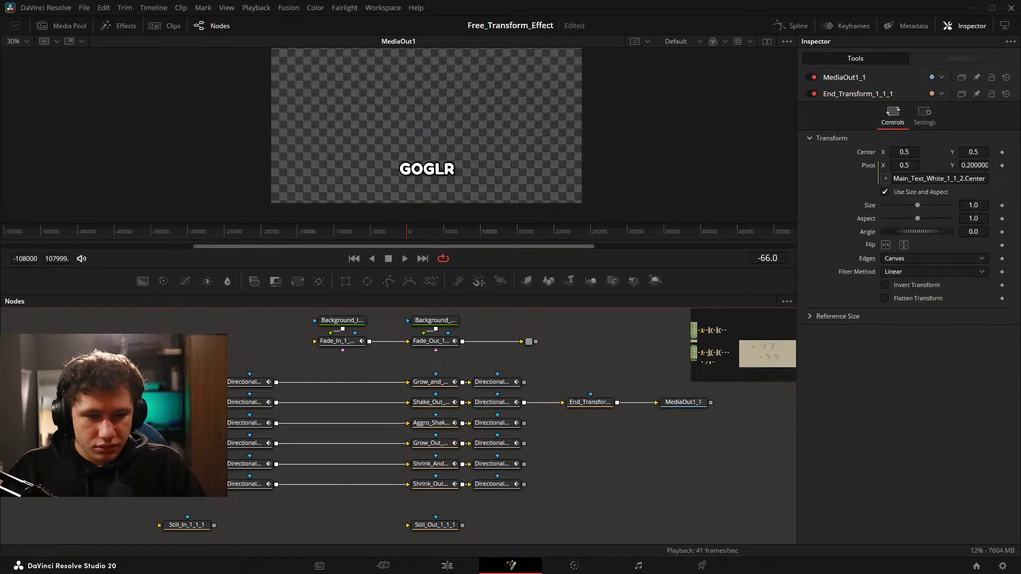
# Select the whole Shake chain from Main_Text_White_1_1_2 to MediaOut1_1 and create a macro from it.
pyautogui.moveTo(159, 395); pyautogui.dragTo(693, 412)
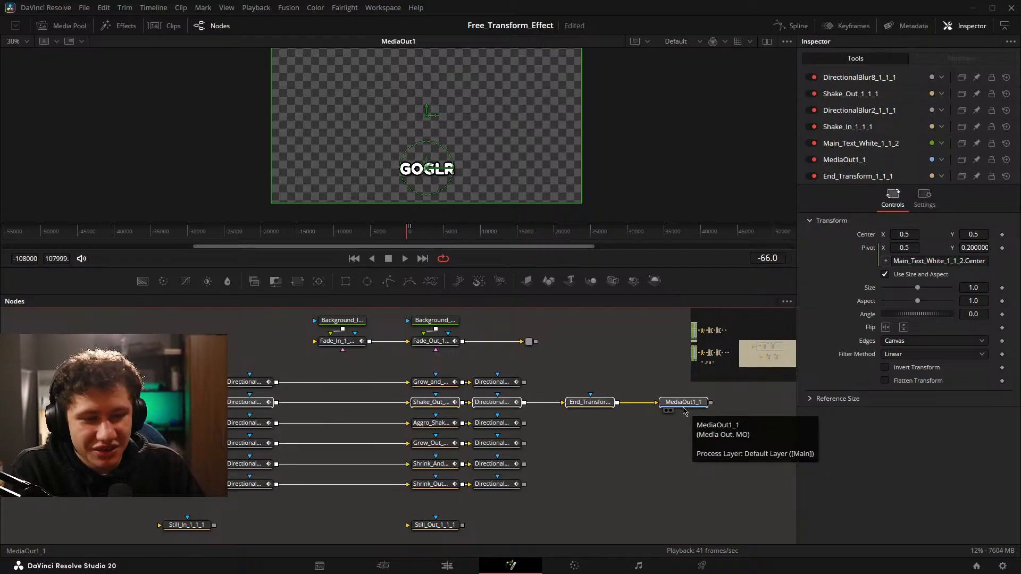
pyautogui.rightClick(685, 411)
pyautogui.moveTo(744, 220)
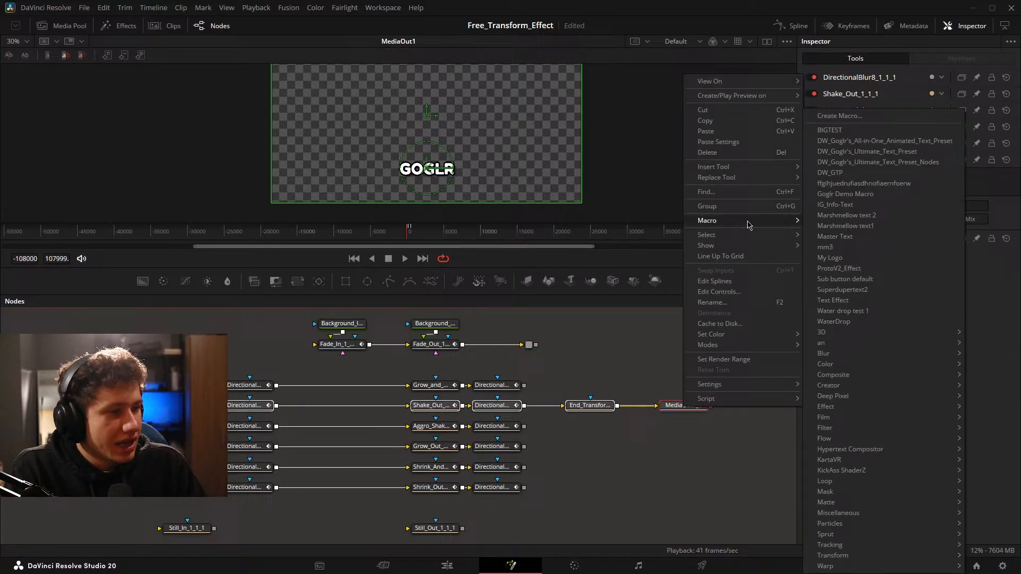
pyautogui.click(872, 117)
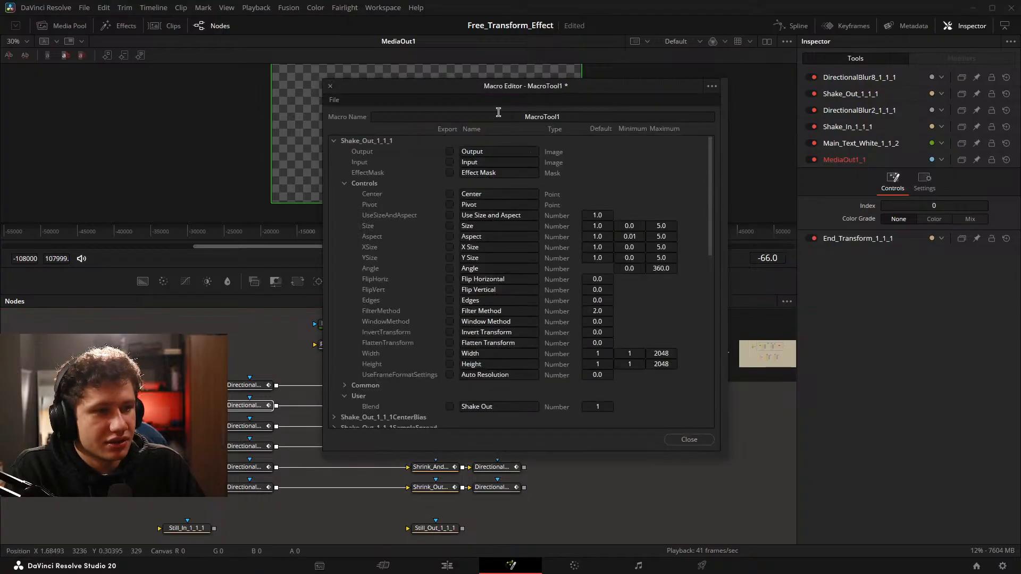
# Name the new macro Shake_In_and_Out_Text_Test1.
pyautogui.doubleClick(517, 118)
pyautogui.press('BackSpace')
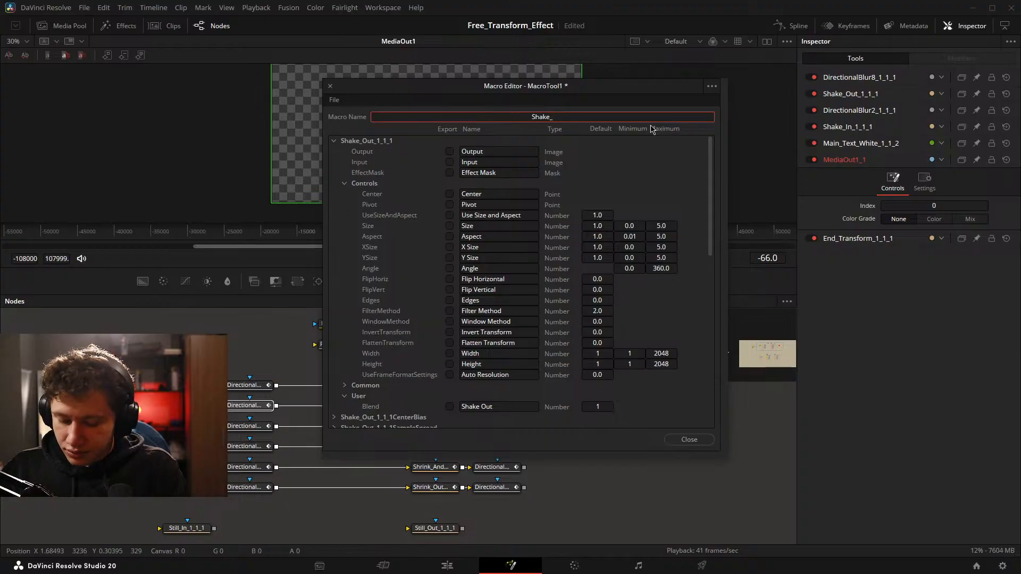
pyautogui.write('Shake_In_and_Out')
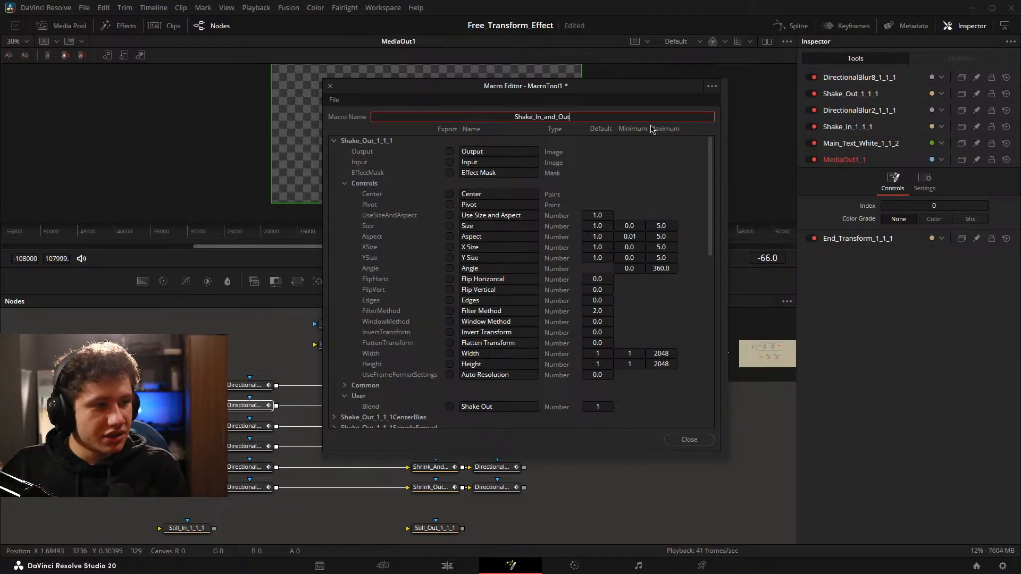
pyautogui.write('_Text')
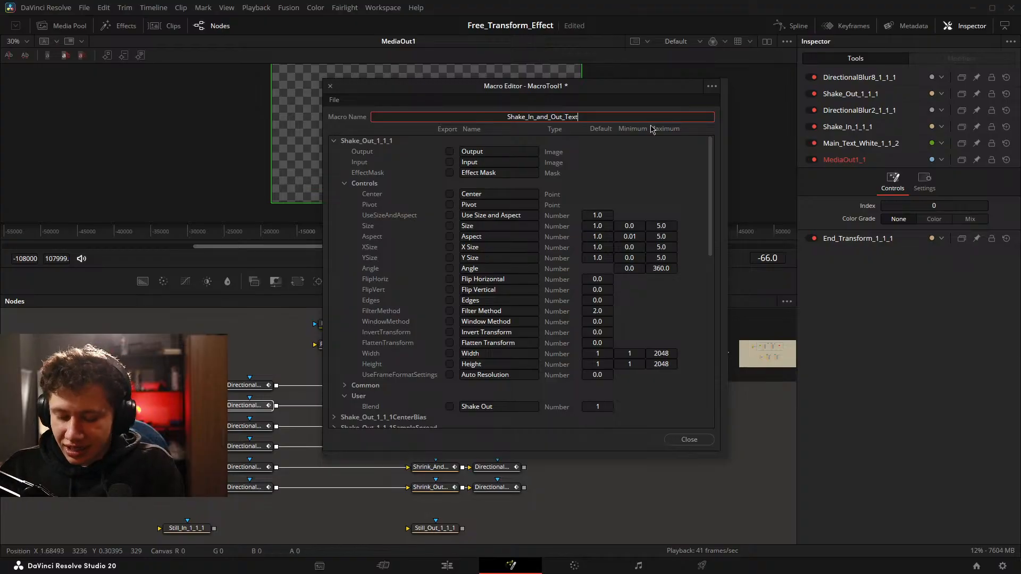
pyautogui.write('_Test')
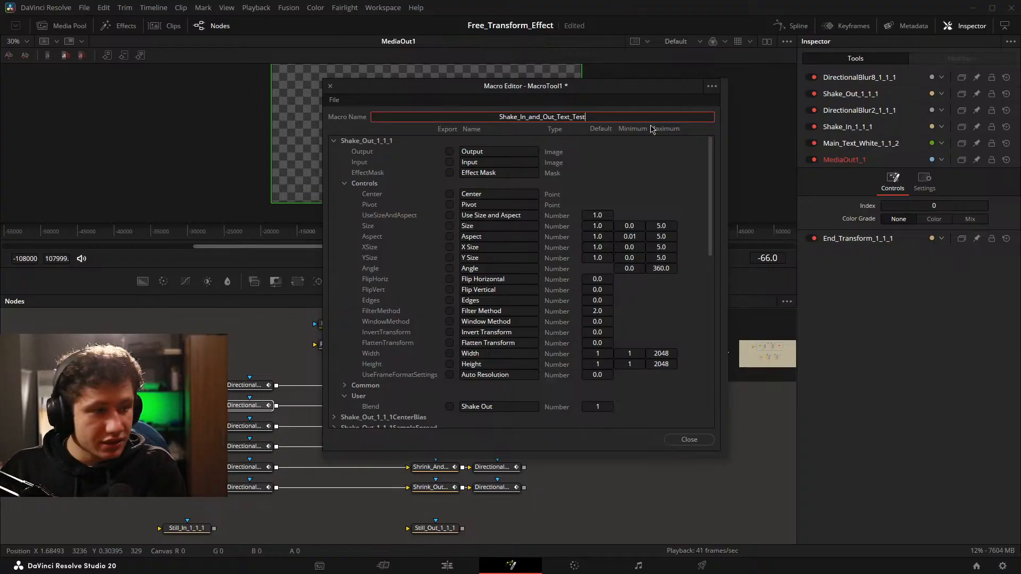
pyautogui.write('1')
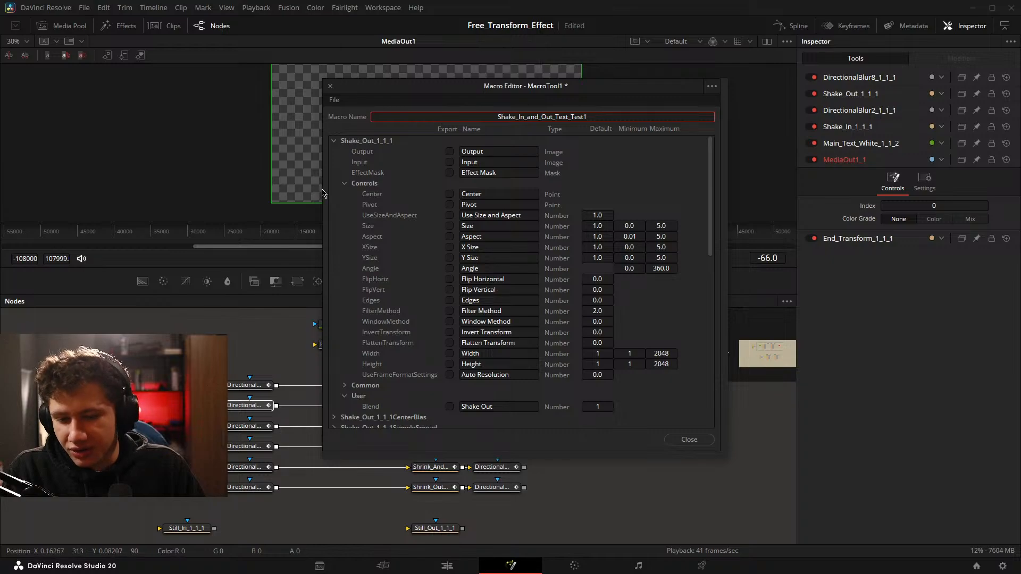
pyautogui.click(338, 141)
pyautogui.moveTo(404, 101); pyautogui.dragTo(385, 121)
pyautogui.scroll(-4, 407, 232)
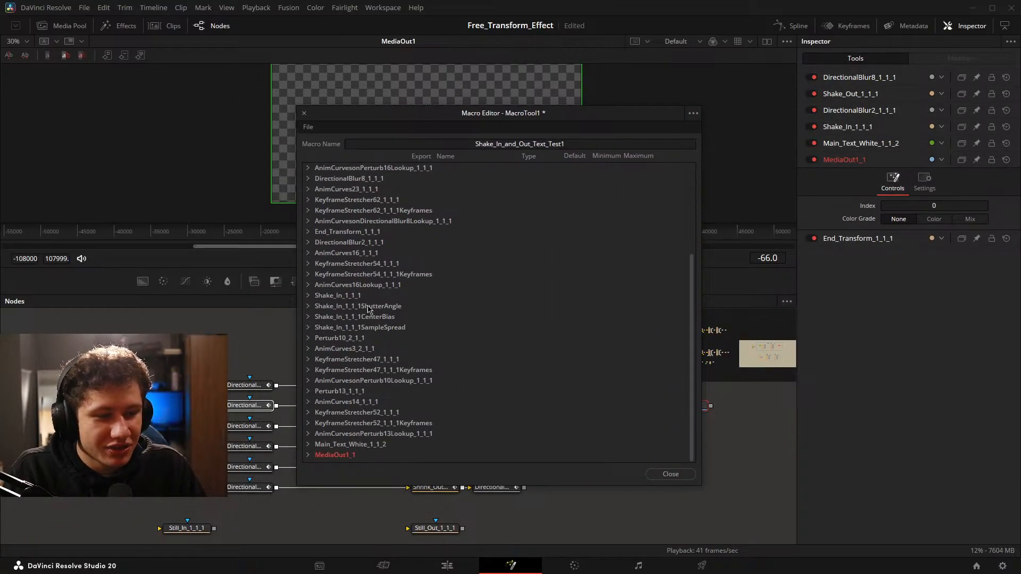
pyautogui.click(308, 444)
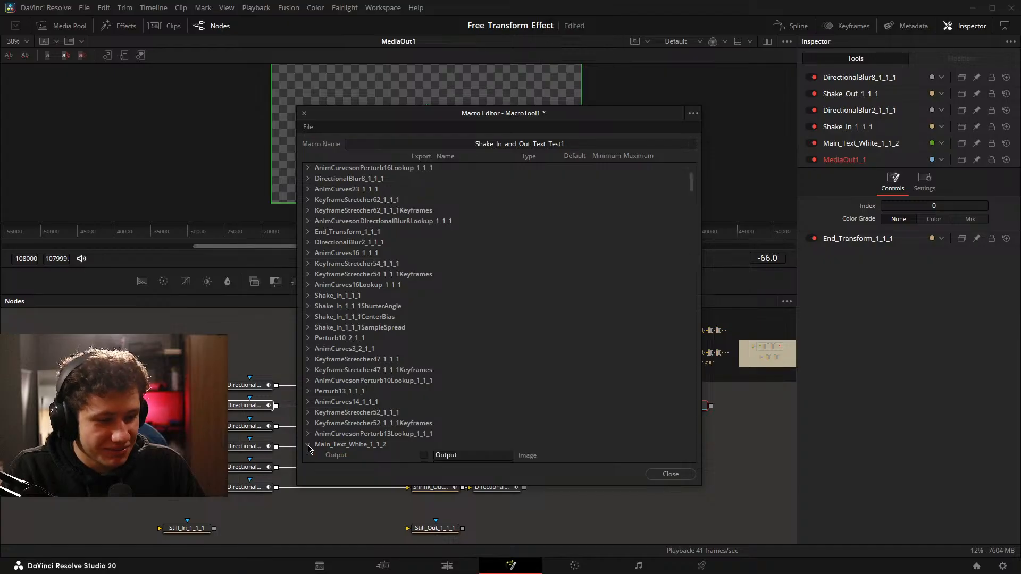
pyautogui.scroll(-6, 505, 267)
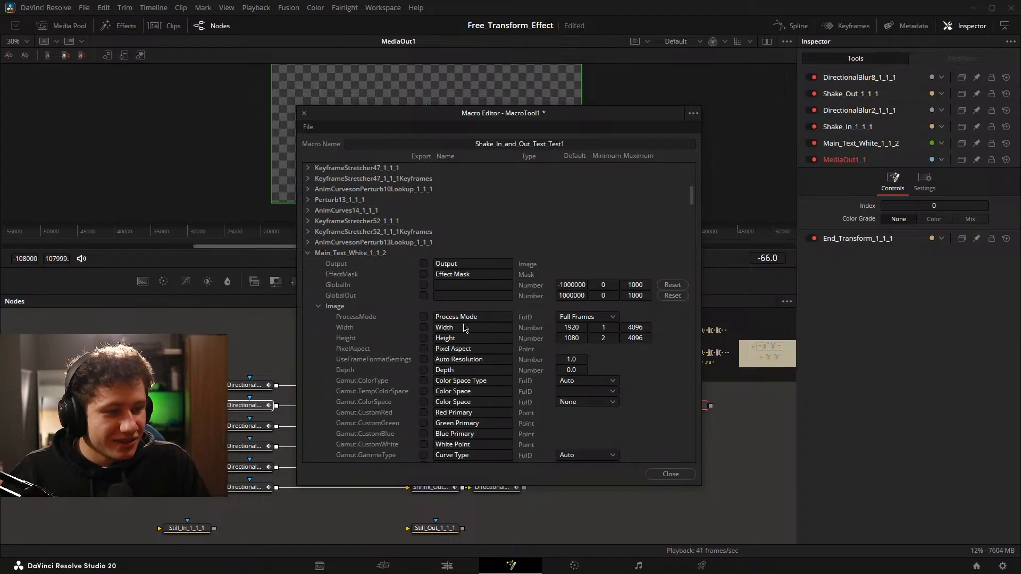
pyautogui.click(318, 308)
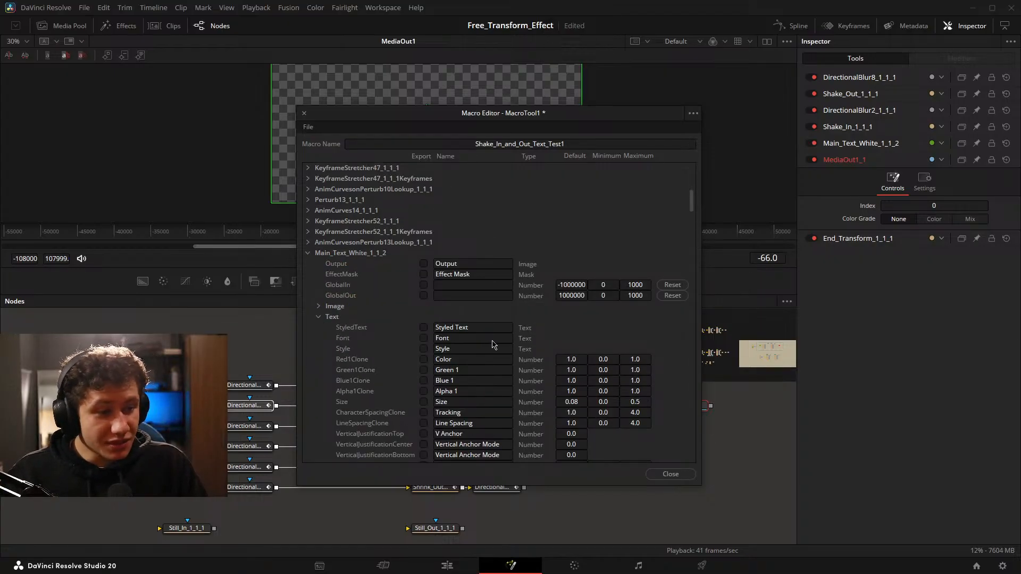
pyautogui.click(423, 327)
pyautogui.click(423, 338)
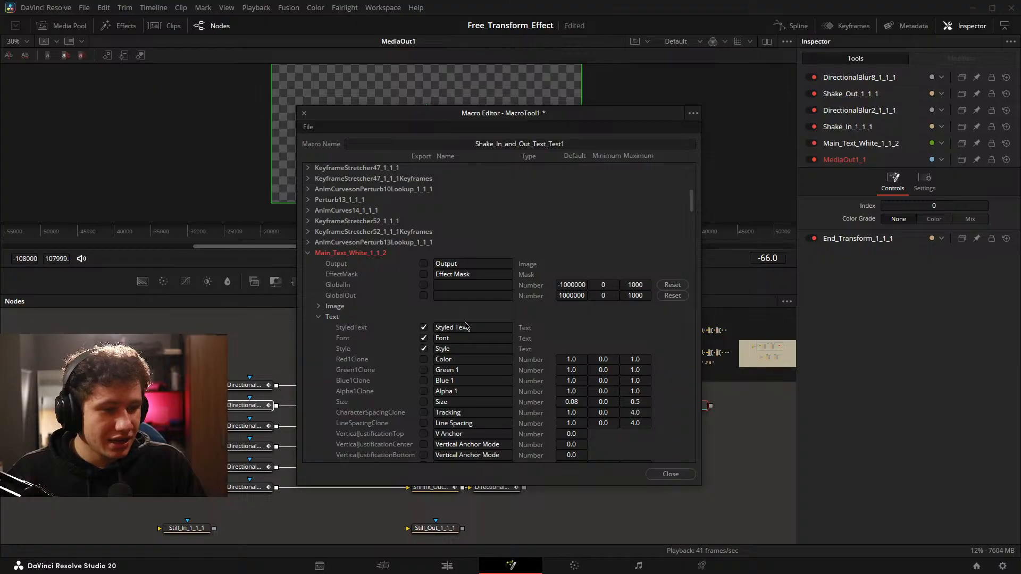
pyautogui.scroll(-4, 465, 326)
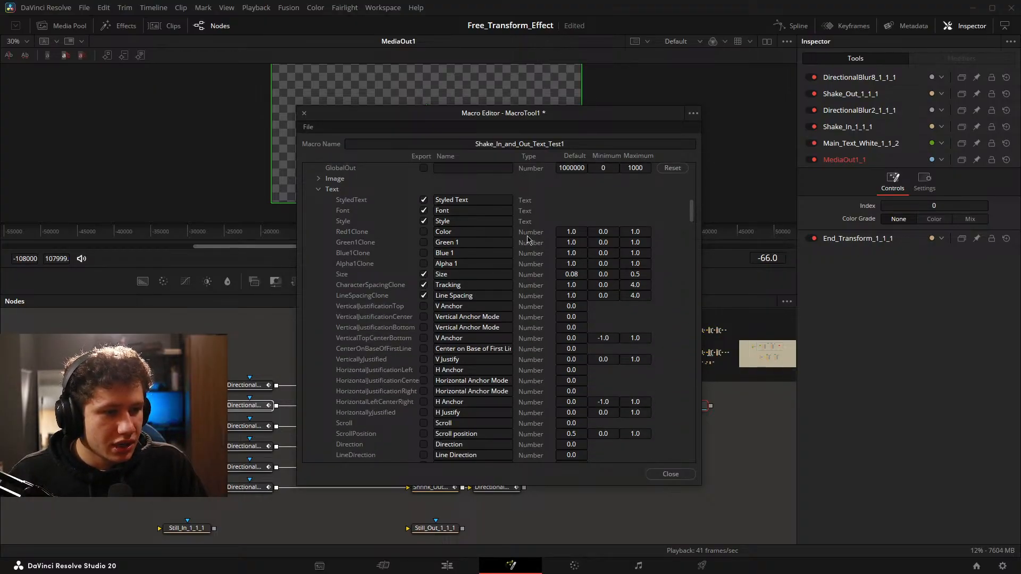
pyautogui.scroll(-6, 527, 239)
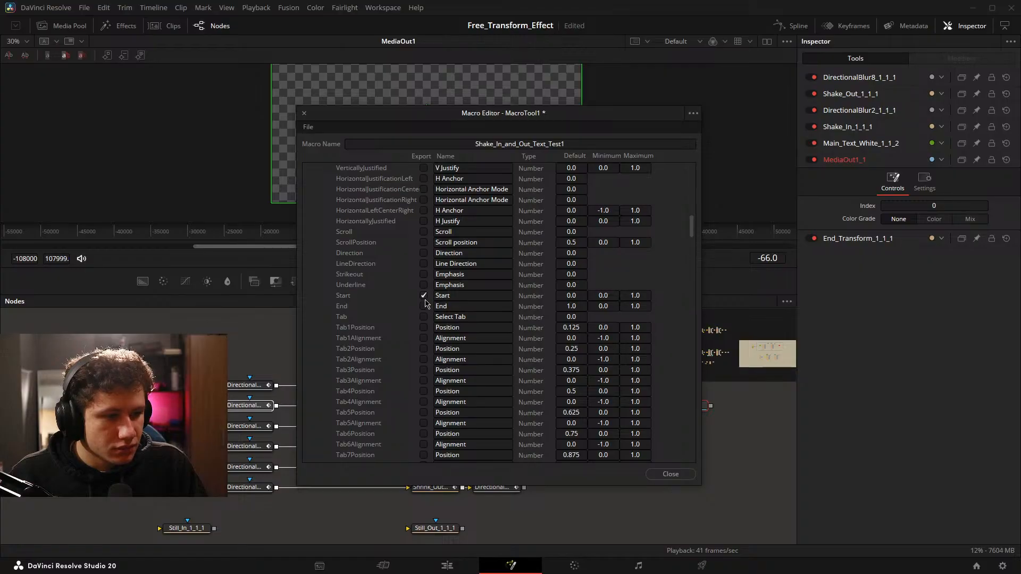
pyautogui.click(304, 114)
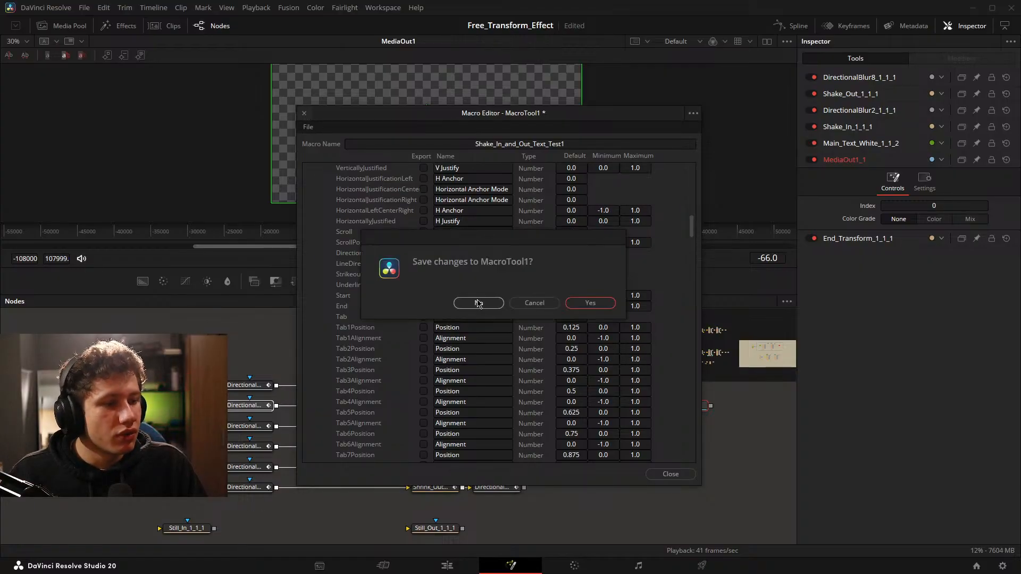
pyautogui.click(479, 302)
# Review the shading settings of the Main_Text_White_1_1_2 node.
pyautogui.click(860, 143)
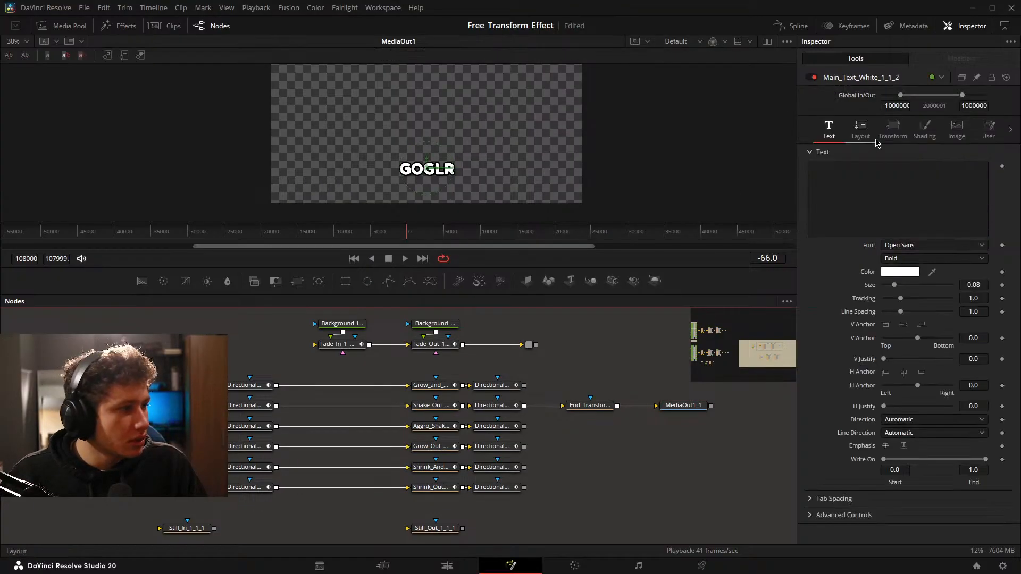
pyautogui.click(924, 130)
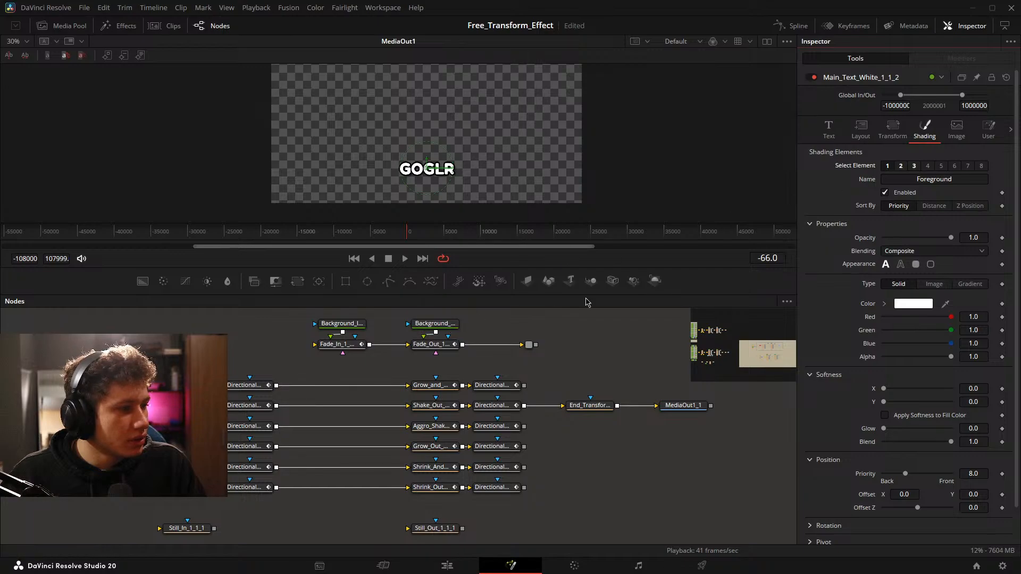
# Reselect the Shake chain starting with Main_Text_White_1_1_2 through to MediaOut1_1, and create a new macro from it.
pyautogui.click(133, 426)
pyautogui.moveTo(218, 398); pyautogui.dragTo(709, 415)
pyautogui.rightClick(673, 394)
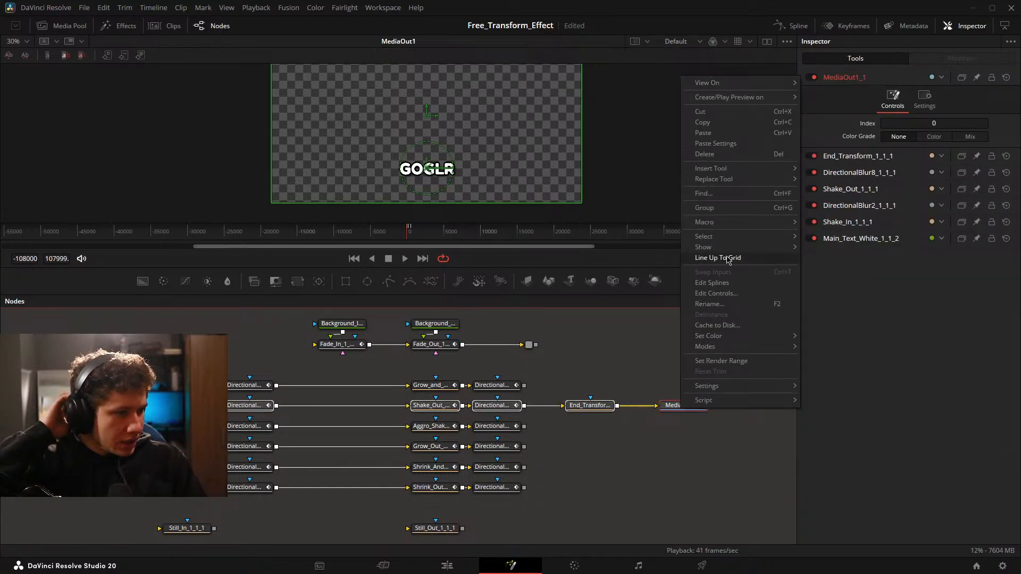
pyautogui.moveTo(736, 224)
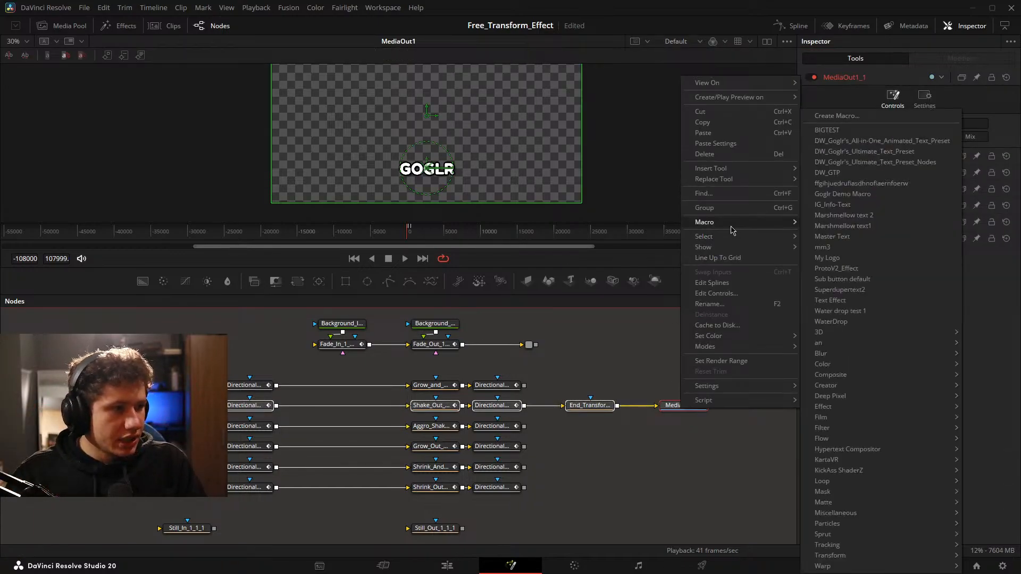
pyautogui.click(836, 115)
# Name the recreated macro Shake_In_and_Out_Text_Test1.
pyautogui.moveTo(550, 144); pyautogui.dragTo(462, 135)
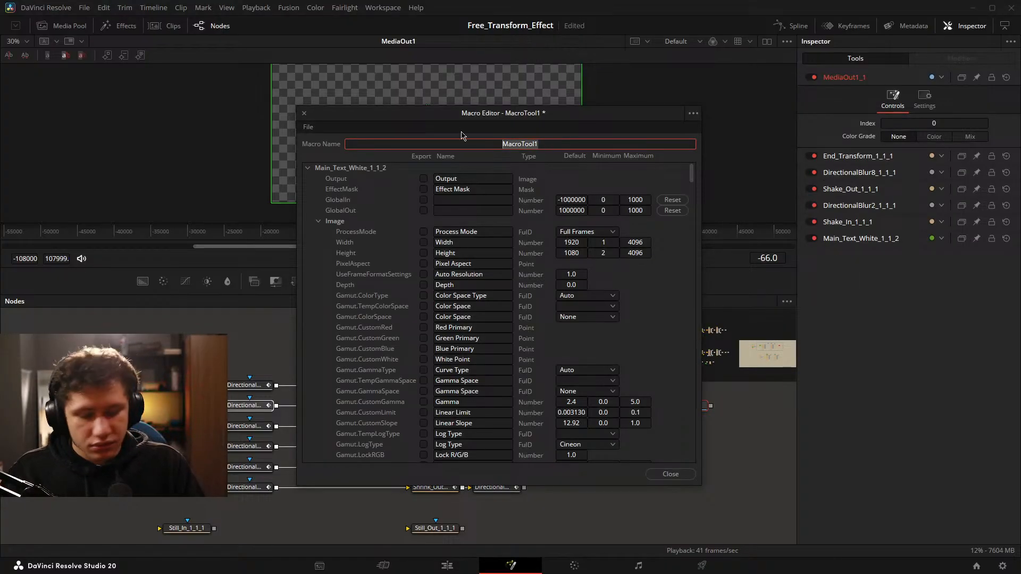
pyautogui.write('Shake')
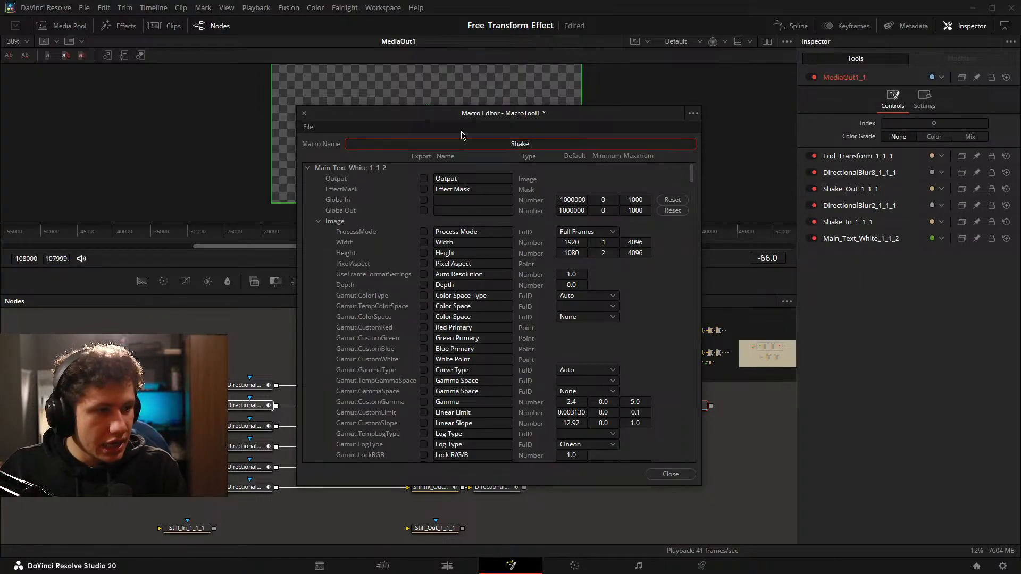
pyautogui.write('_I')
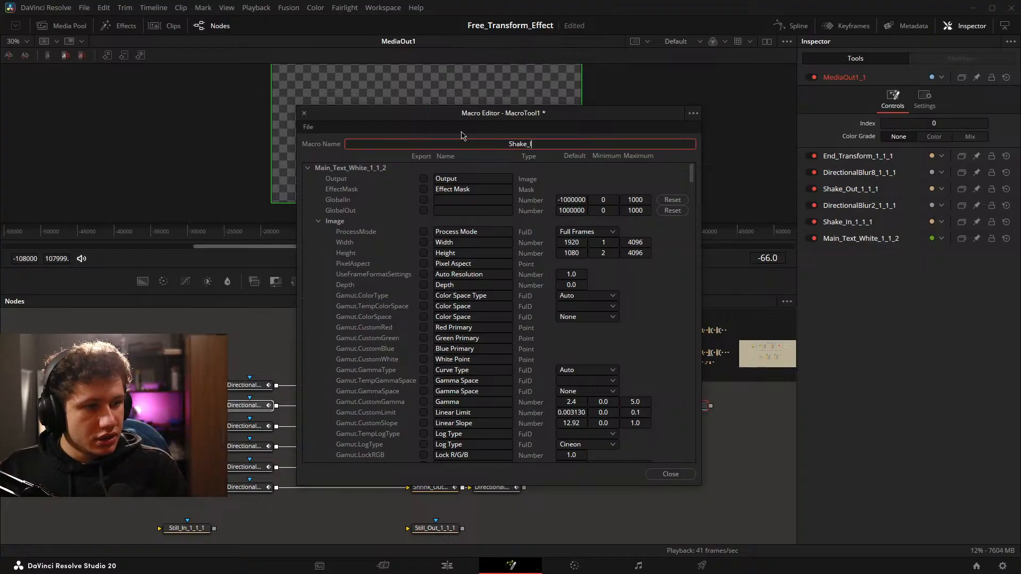
pyautogui.write('n_and_')
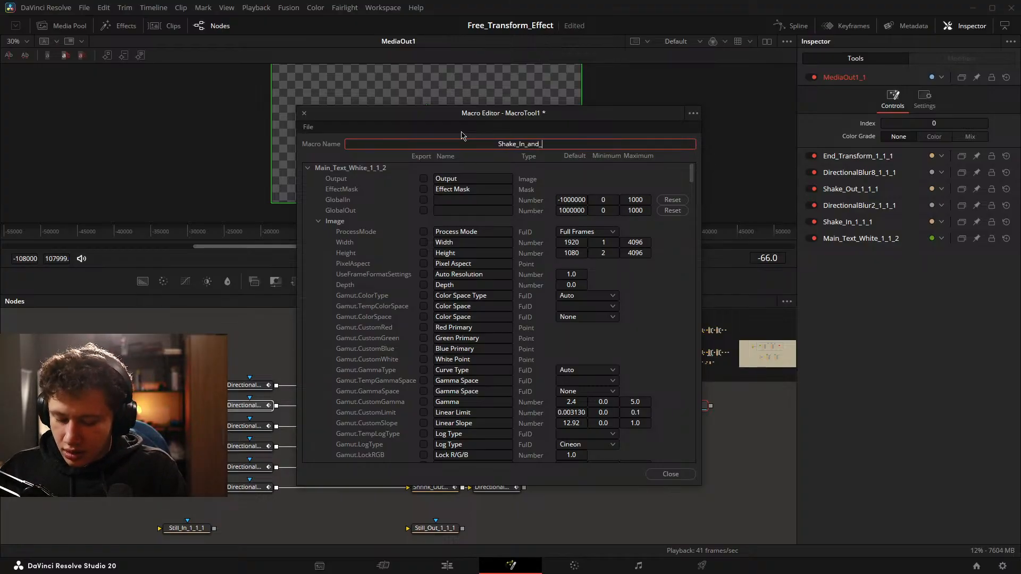
pyautogui.write('Out')
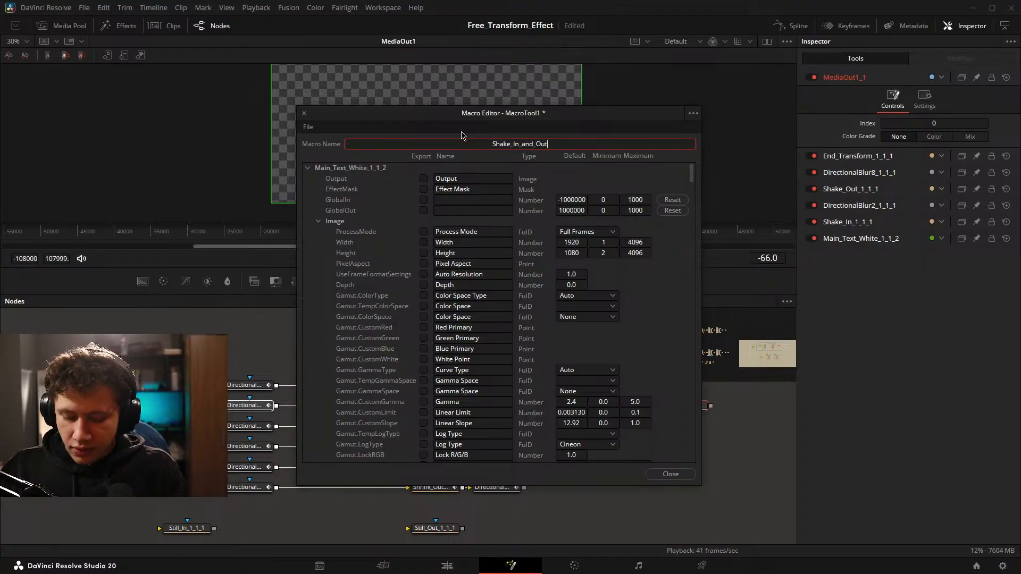
pyautogui.write('_Text')
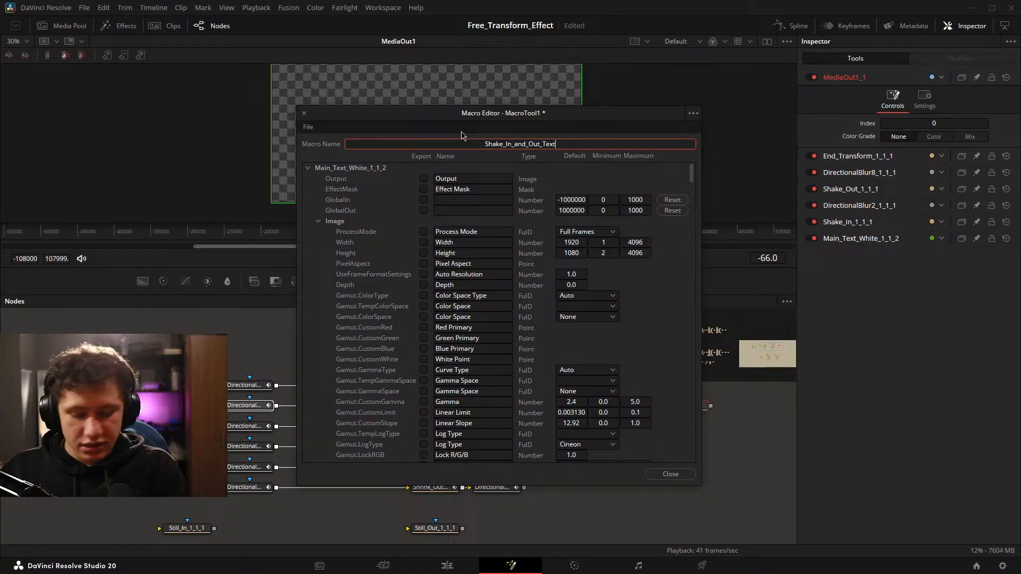
pyautogui.write('_Test1')
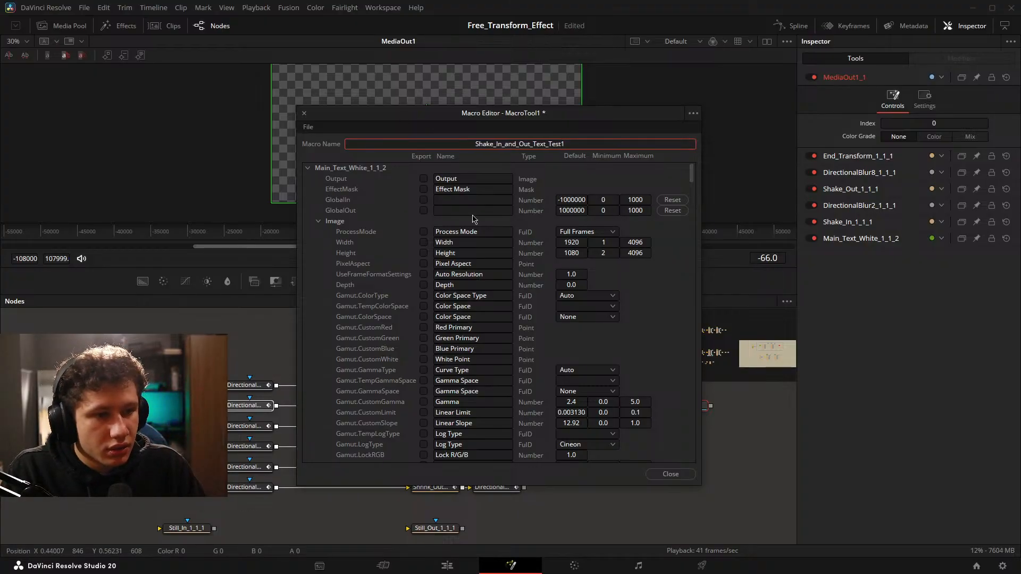
# Export Main_Text_White_1_1_2's Styled Text, Font, Style, Size, Tracking, Line Spacing, Start and End controls in the macro.
pyautogui.click(319, 222)
pyautogui.click(423, 243)
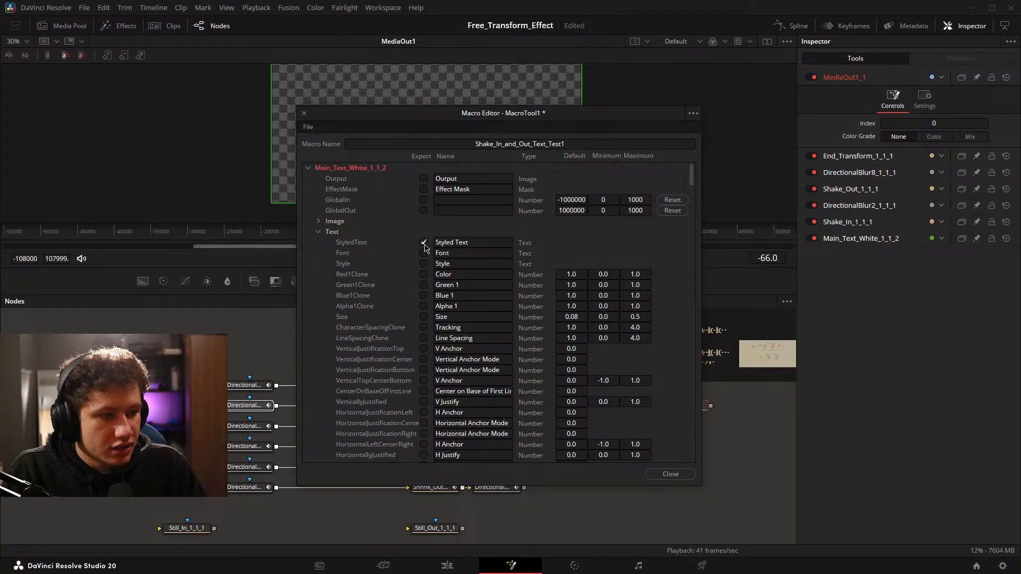
pyautogui.scroll(-2, 446, 275)
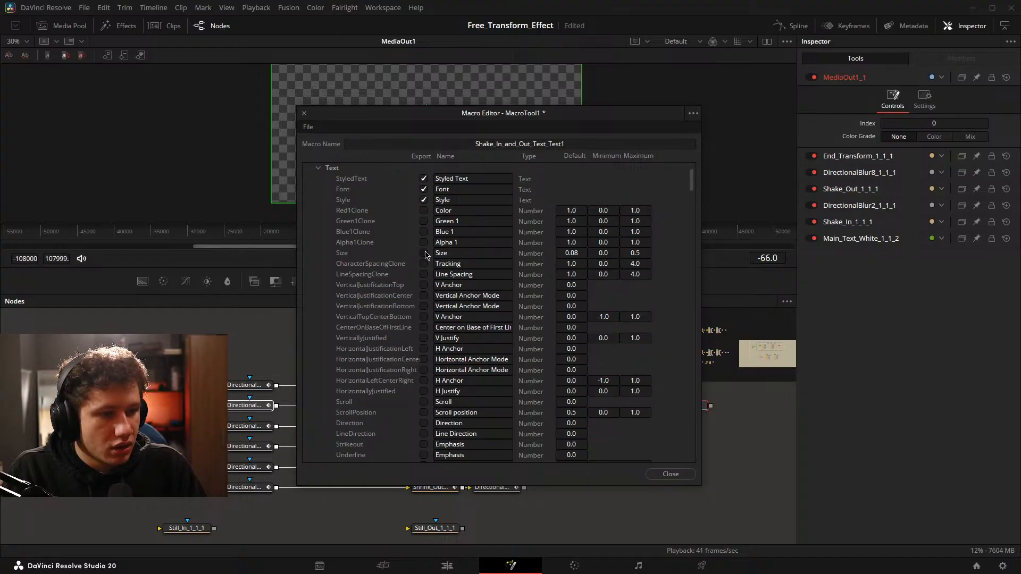
pyautogui.scroll(-8, 436, 277)
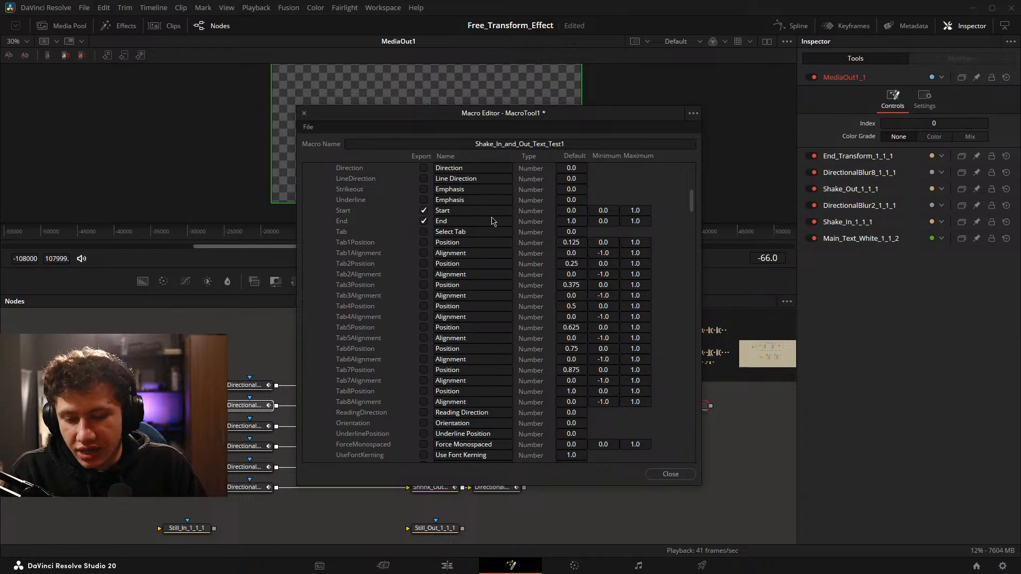
# Export the text node's Shading controls Select Element, Select, Name1 and Enabled1, plus Red1, Green1, Blue1 and Alpha1.
pyautogui.scroll(-9, 449, 268)
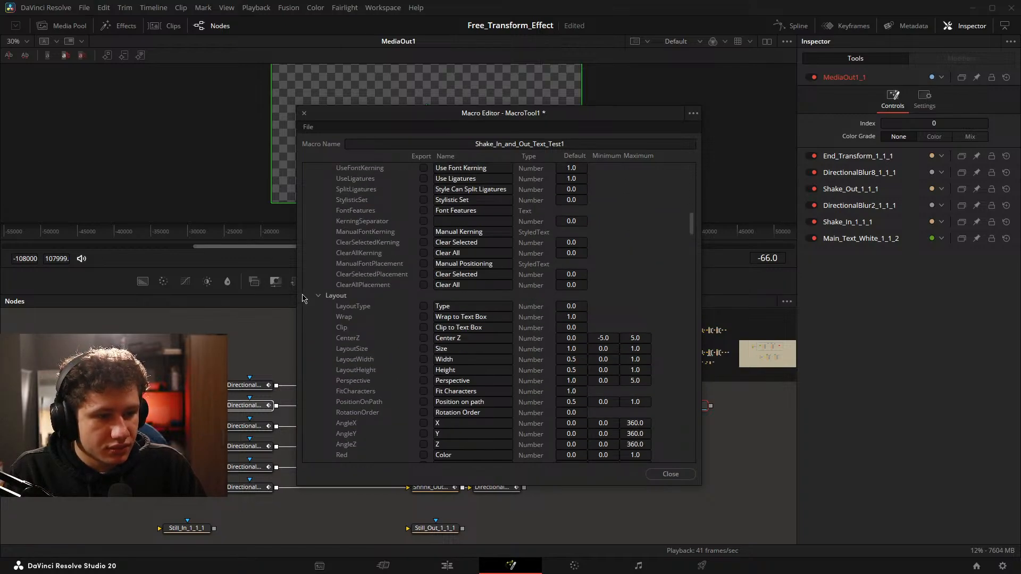
pyautogui.click(318, 296)
pyautogui.click(318, 307)
pyautogui.scroll(-4, 435, 229)
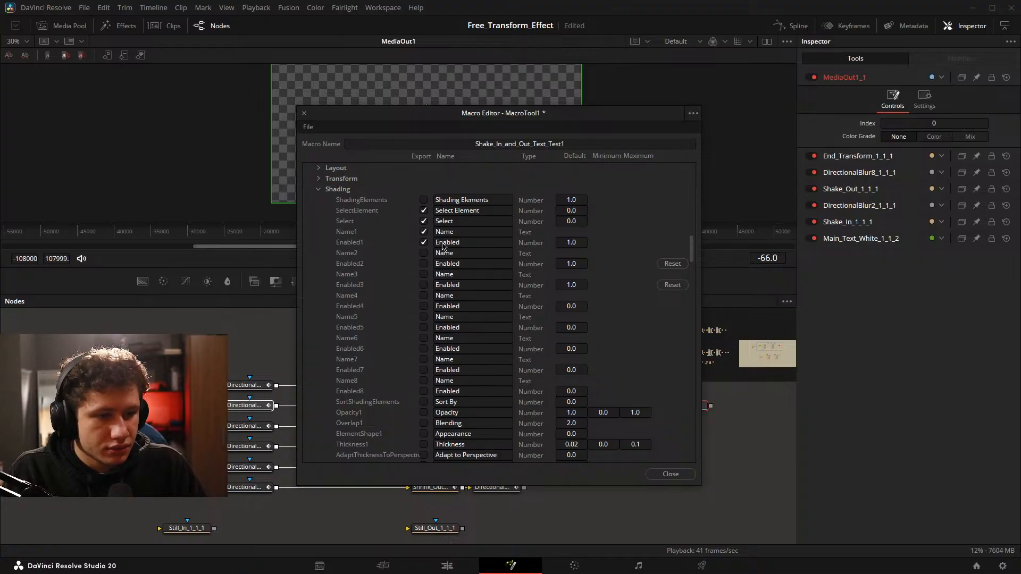
pyautogui.scroll(-15, 414, 248)
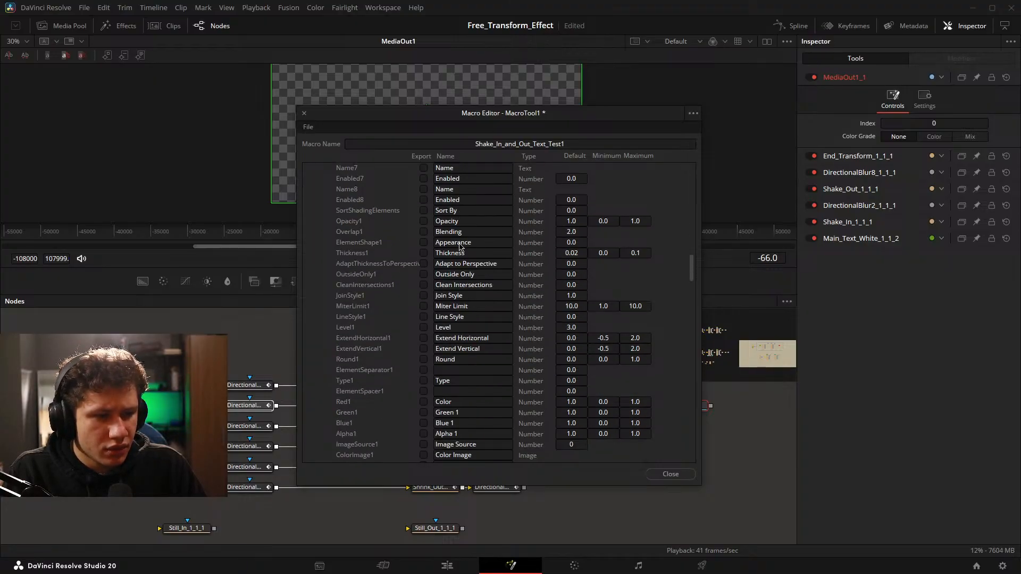
pyautogui.click(424, 211)
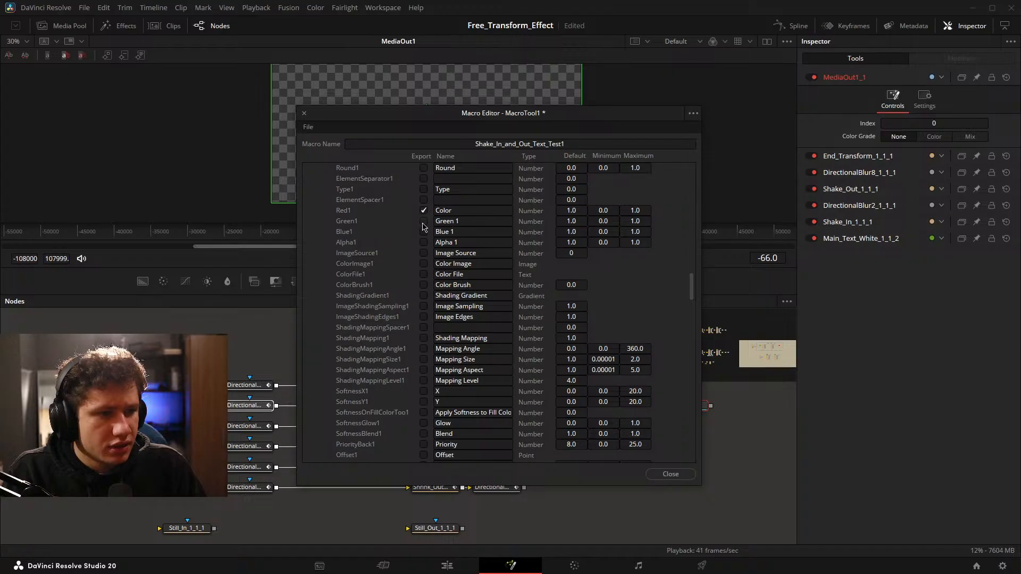
pyautogui.click(423, 242)
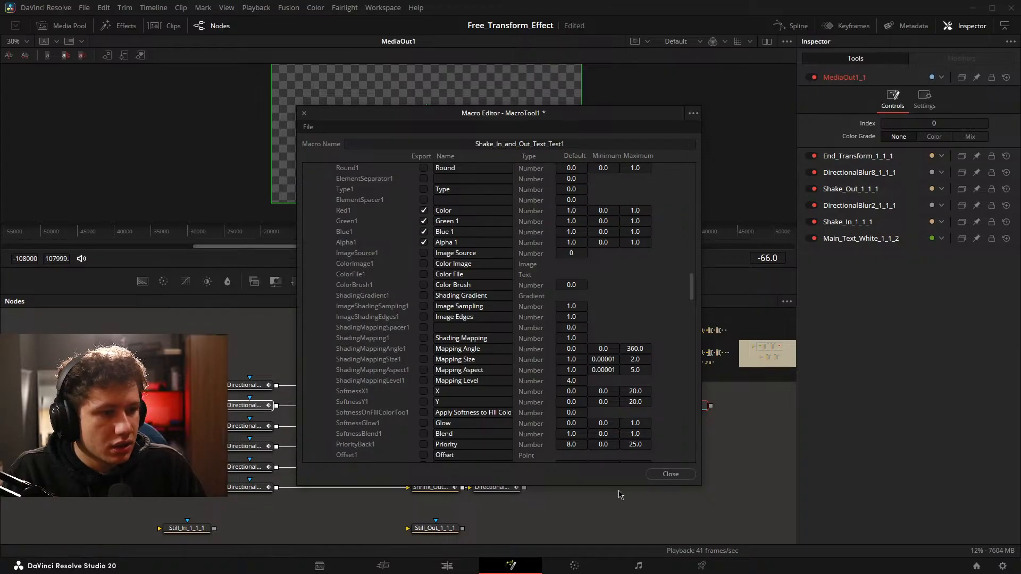
# Save the Shake_In_and_Out_Text_Test1 macro with the IG Testing titles and close the Macro Editor.
pyautogui.click(670, 473)
pyautogui.click(590, 313)
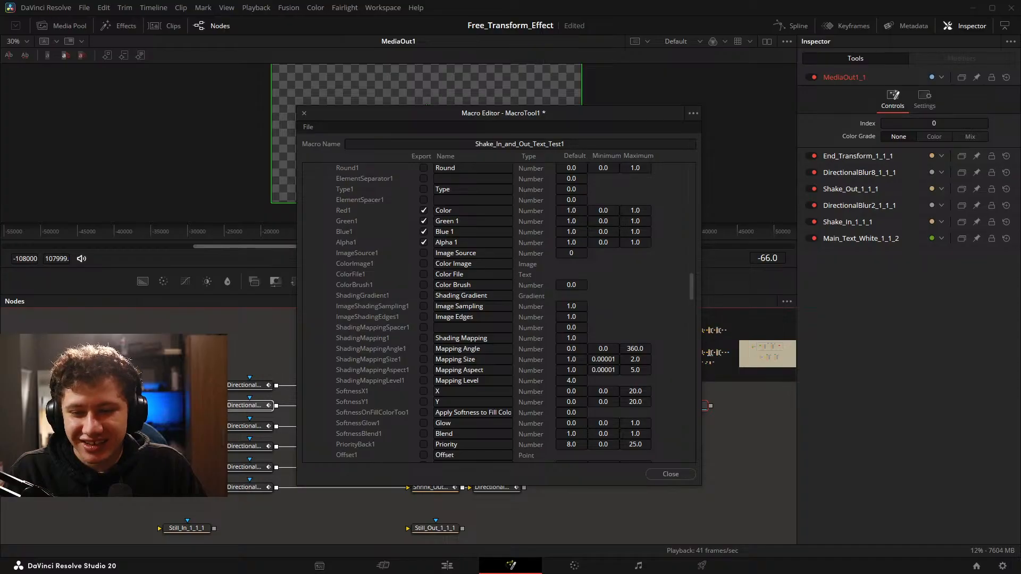
pyautogui.click(670, 473)
# On the Edit page, add the Shake_In_and_Out_Text_Test1 title from IG to Video 4 above the Four Color Gradient clip.
pyautogui.click(446, 565)
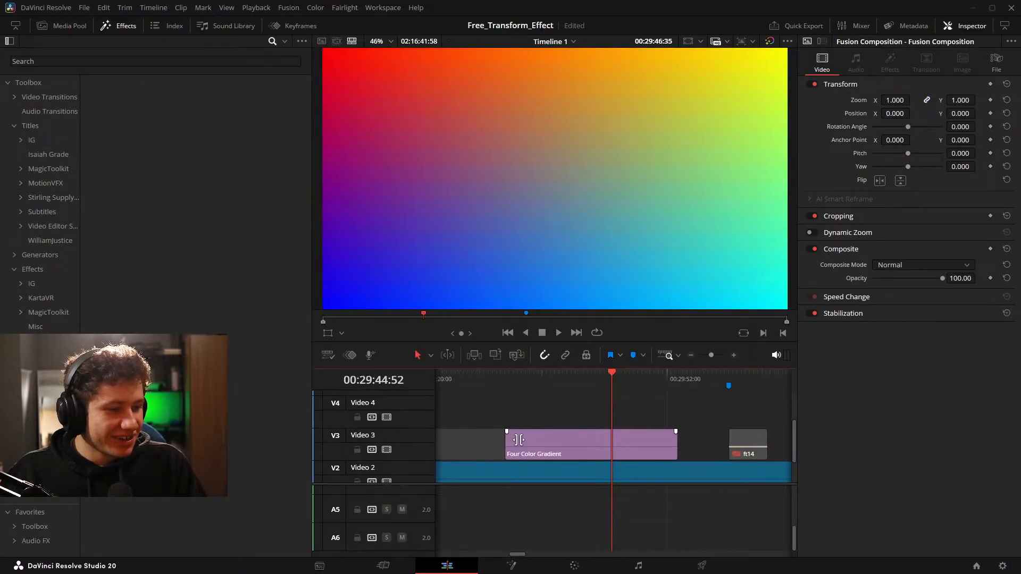
pyautogui.click(32, 125)
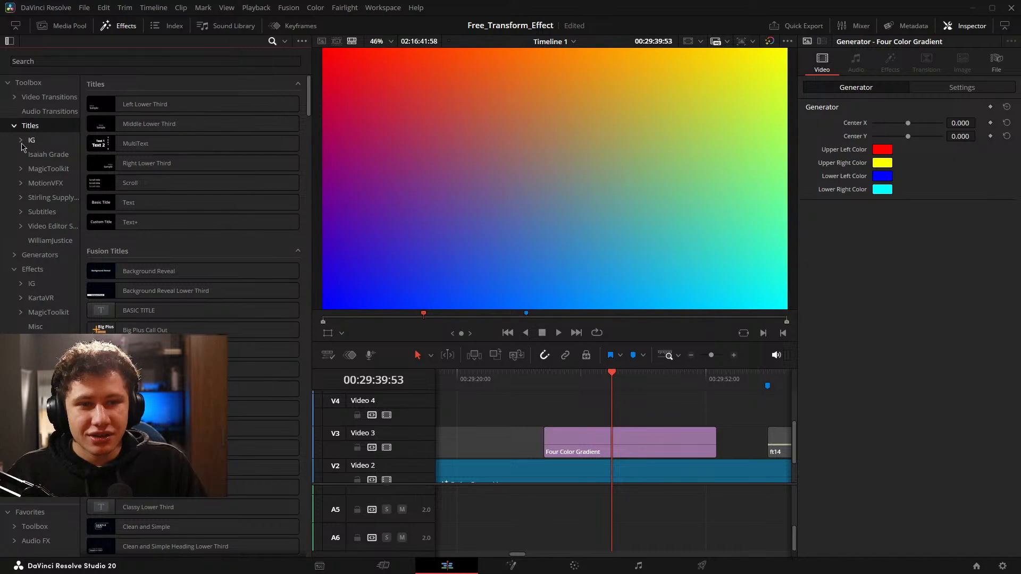
pyautogui.click(49, 140)
pyautogui.moveTo(140, 199); pyautogui.dragTo(645, 422)
# Set the new title's text to dscsdscsx.
pyautogui.scroll(2, 677, 377)
pyautogui.click(877, 164)
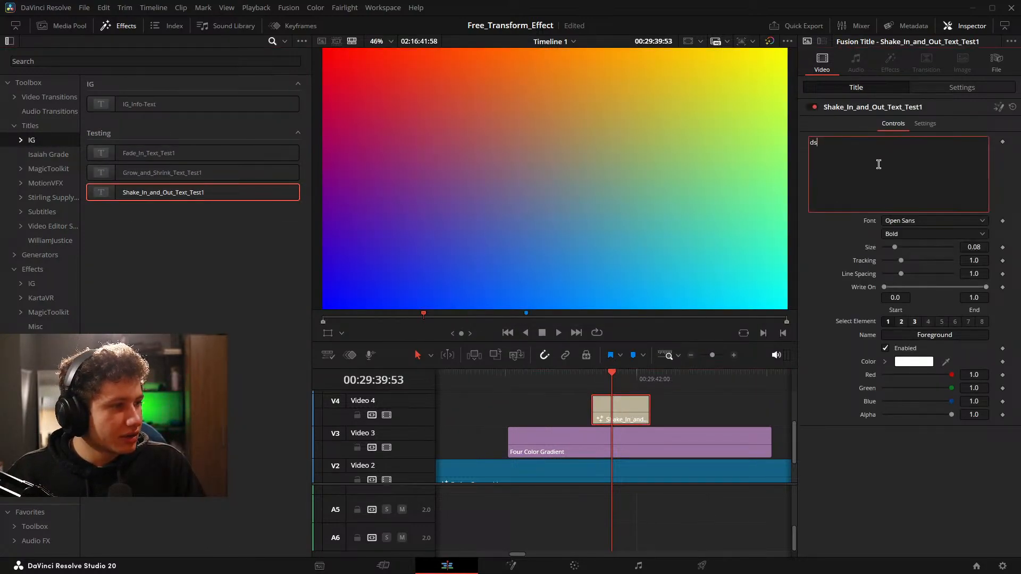
pyautogui.write('dscsdscsx')
# Play the Shake_In_and_Out_Text_Test1 title on the timeline to check its in and out animation.
pyautogui.scroll(2, 691, 514)
pyautogui.press('space')
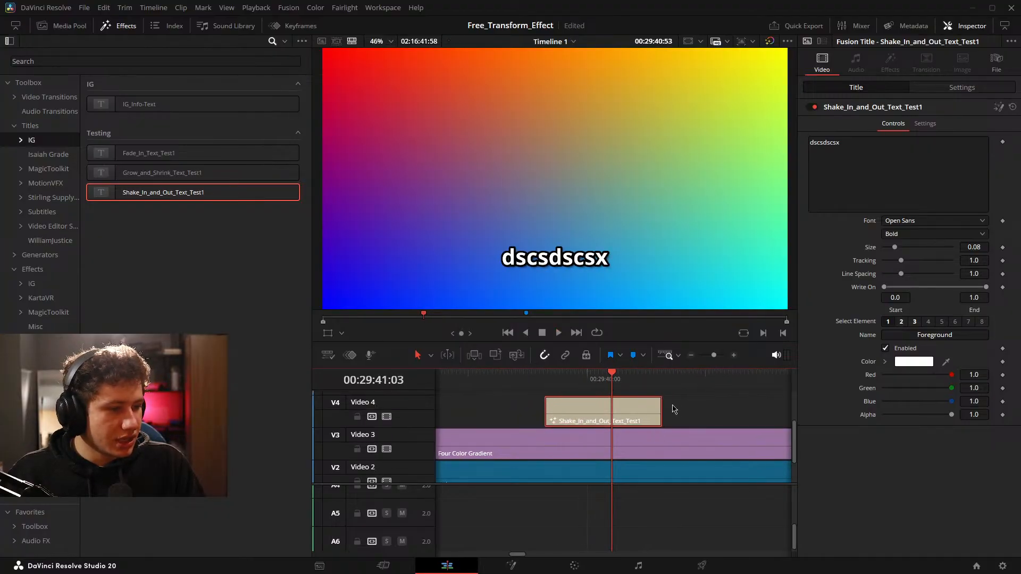
pyautogui.press('space')
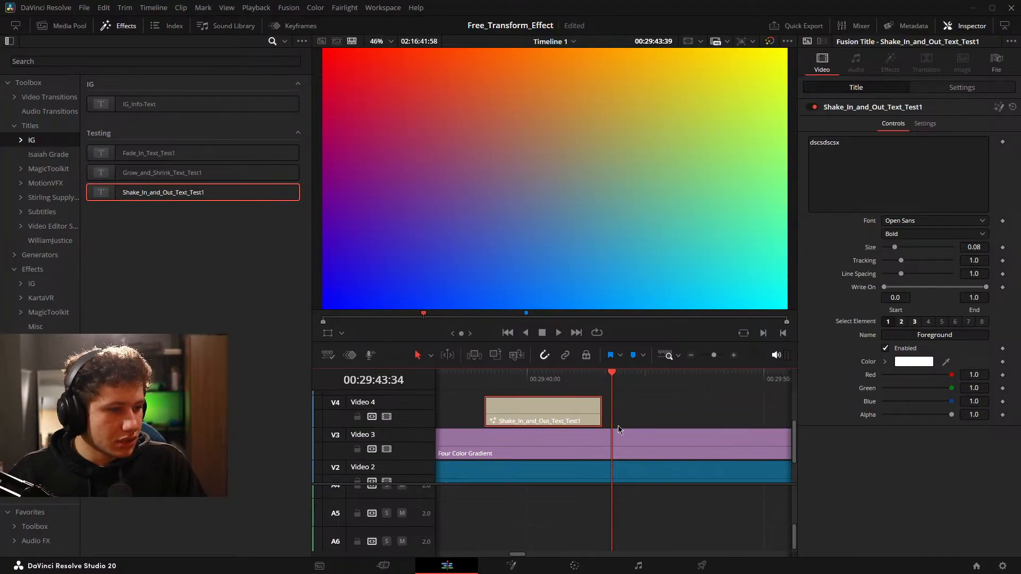
pyautogui.moveTo(620, 427); pyautogui.dragTo(715, 432)
pyautogui.press('space')
pyautogui.moveTo(951, 375)
pyautogui.mouseDown()
pyautogui.moveTo(932, 388)
pyautogui.moveTo(958, 392)
pyautogui.mouseUp()
pyautogui.press('space')
pyautogui.click(685, 423)
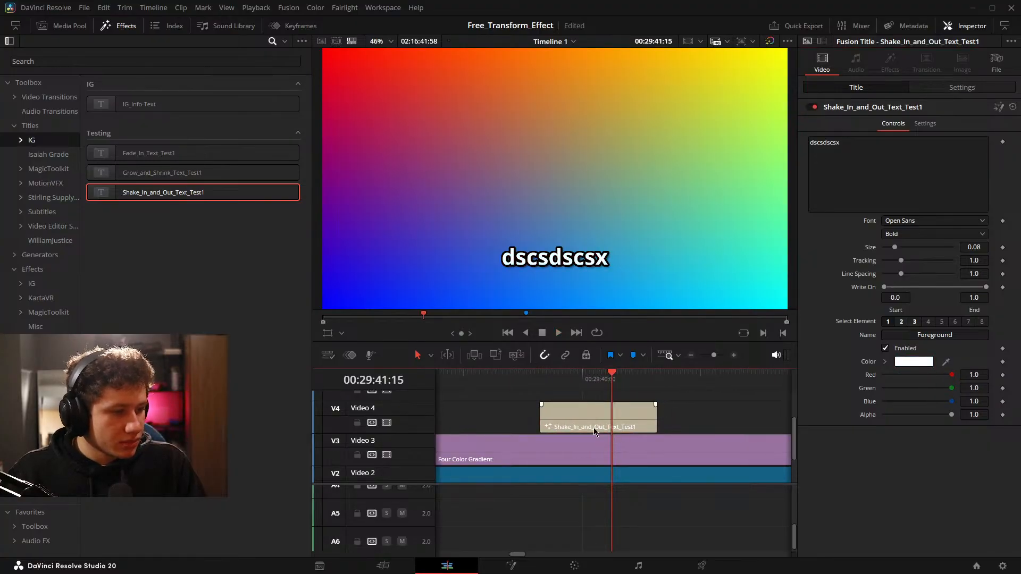
# Delete the Shake_In_and_Out_Text_Test1 test clip from Video 4.
pyautogui.click(594, 431)
pyautogui.press('BackSpace')
# Move the playhead past the Four Color Gradient clip to just before the ft14 clip on Video 3.
pyautogui.scroll(-3, 686, 427)
pyautogui.moveTo(716, 429); pyautogui.dragTo(597, 434)
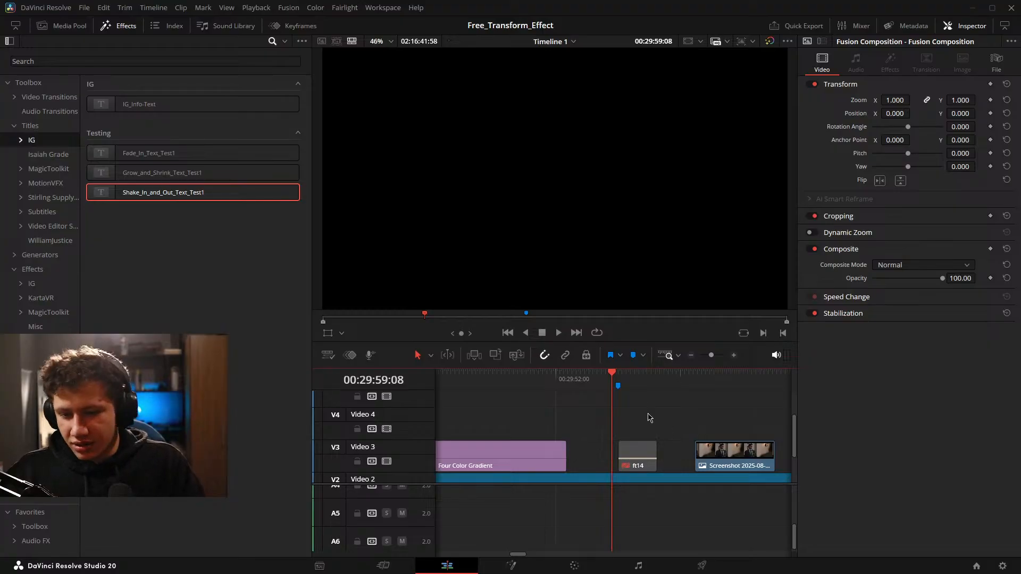
pyautogui.scroll(2, 616, 481)
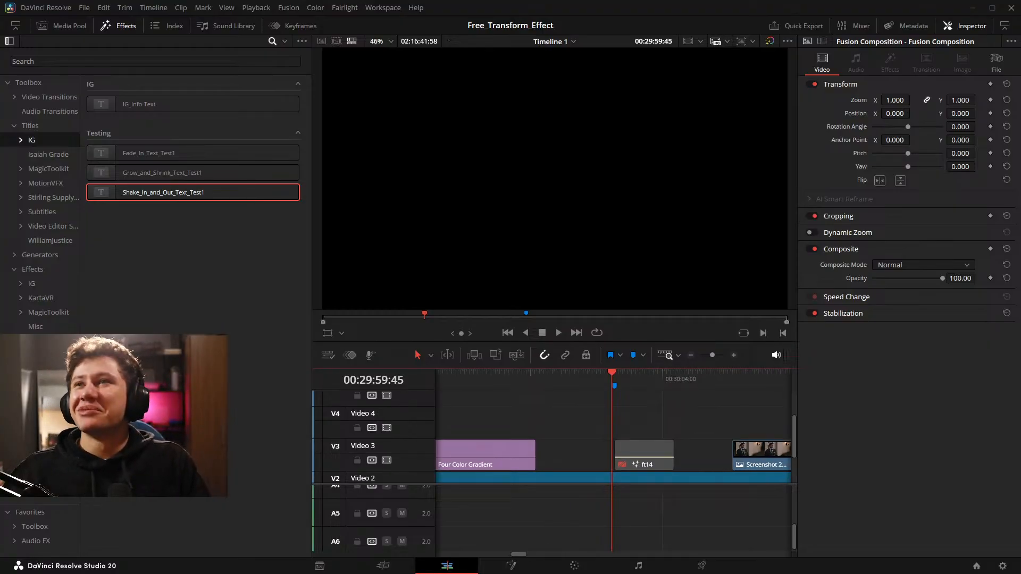
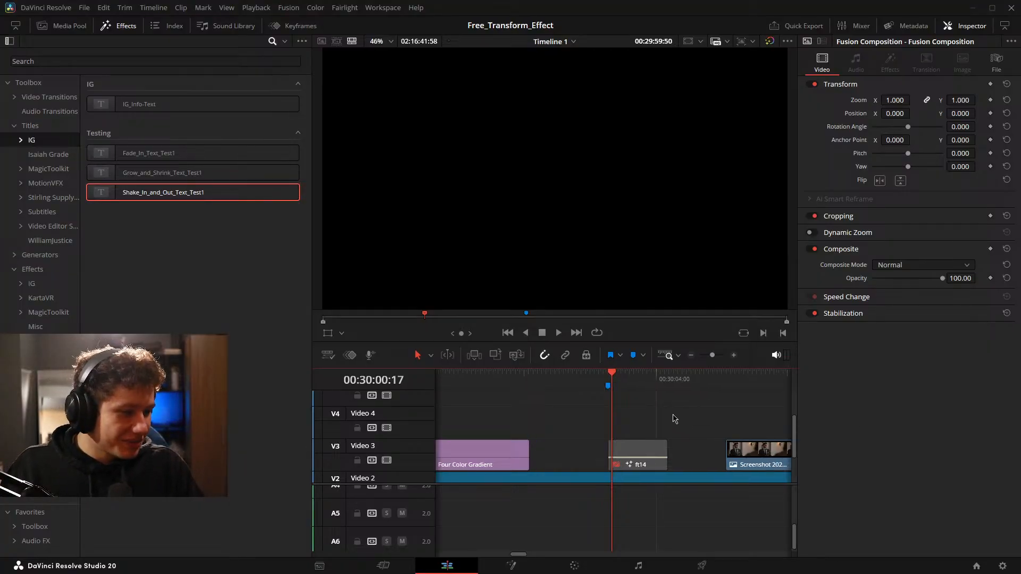
# Open the ft14 composition in Fusion and move the End_Transform and MediaOut1 nodes level with the Aggro Shake row.
pyautogui.scroll(-3, 646, 415)
pyautogui.click(510, 565)
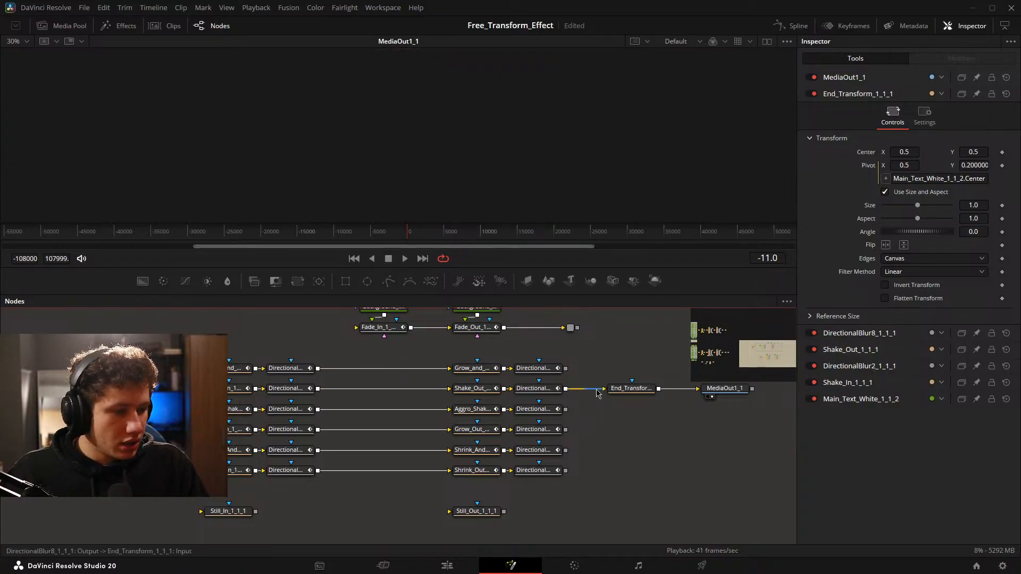
pyautogui.moveTo(685, 435); pyautogui.dragTo(738, 379)
pyautogui.click(621, 385)
pyautogui.moveTo(767, 435); pyautogui.dragTo(623, 384)
pyautogui.moveTo(623, 387); pyautogui.dragTo(623, 409)
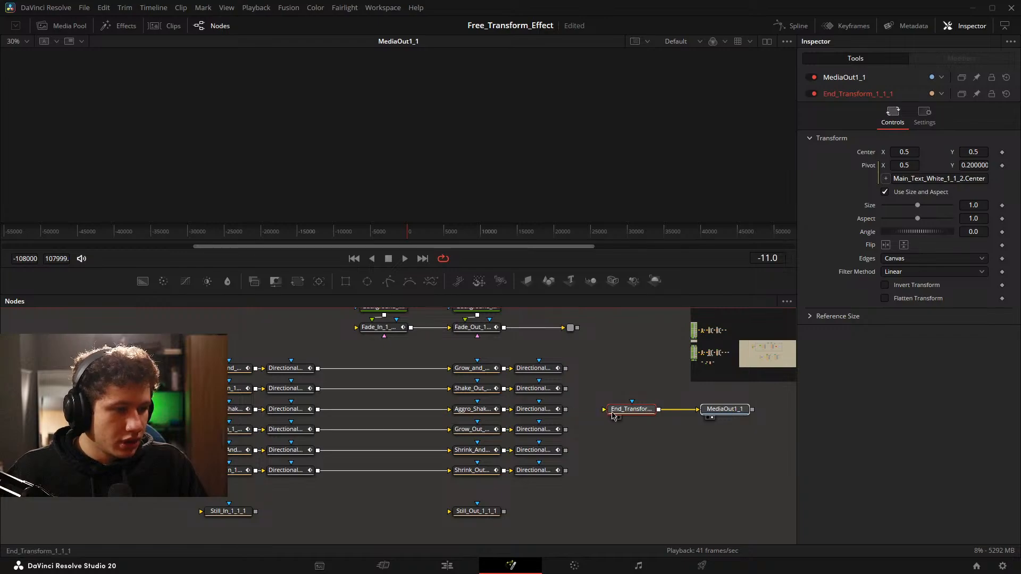
# Connect the output of the Aggro Shake row's final DirectionalBlur node to the End_Transform input.
pyautogui.rightClick(614, 410)
pyautogui.click(584, 379)
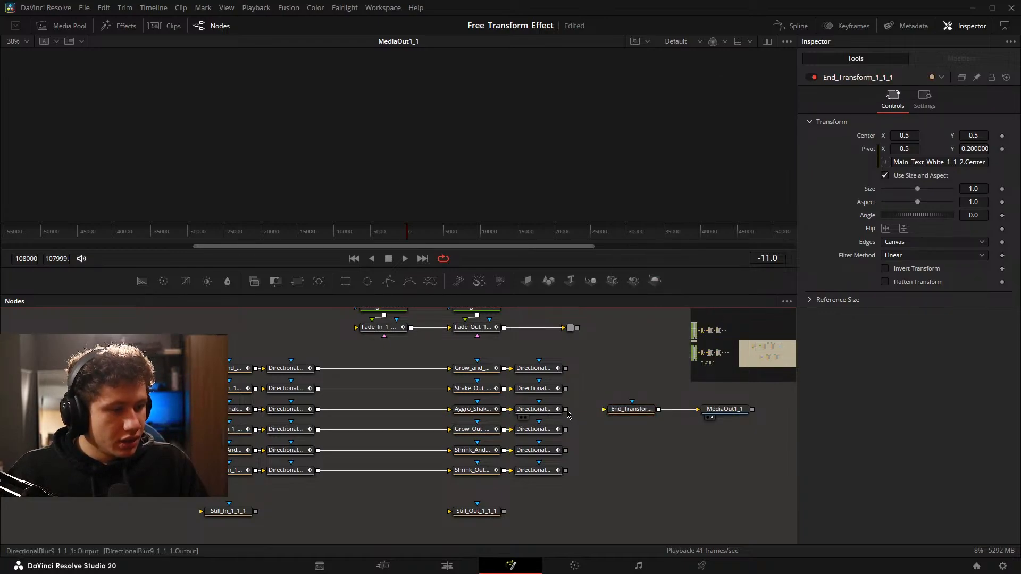
pyautogui.moveTo(565, 410); pyautogui.dragTo(606, 412)
# Select the Aggro Shake chain from the main text node through MediaOut1 and start a new macro from it.
pyautogui.click(136, 409)
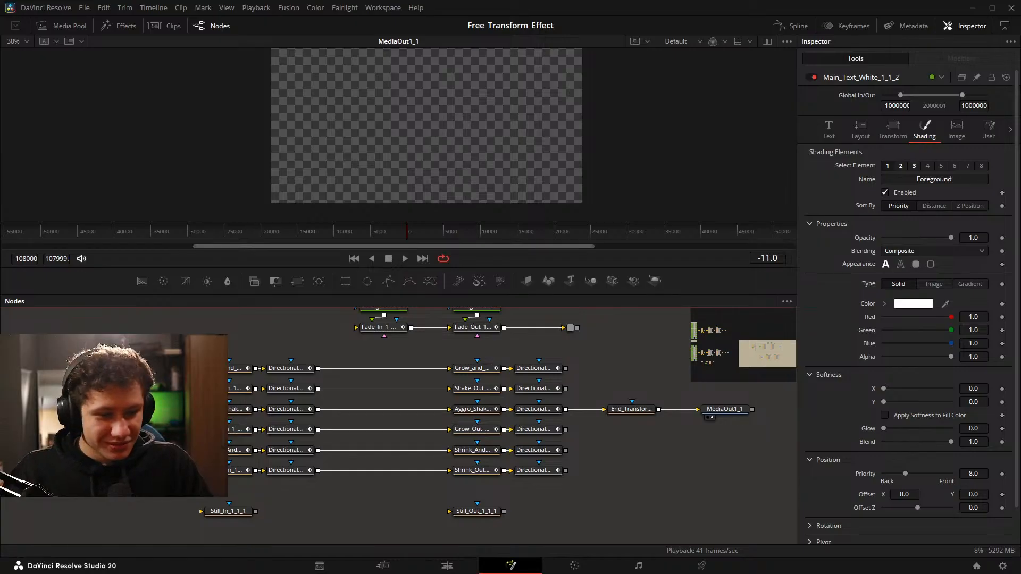
pyautogui.moveTo(127, 403); pyautogui.dragTo(745, 429)
pyautogui.rightClick(139, 410)
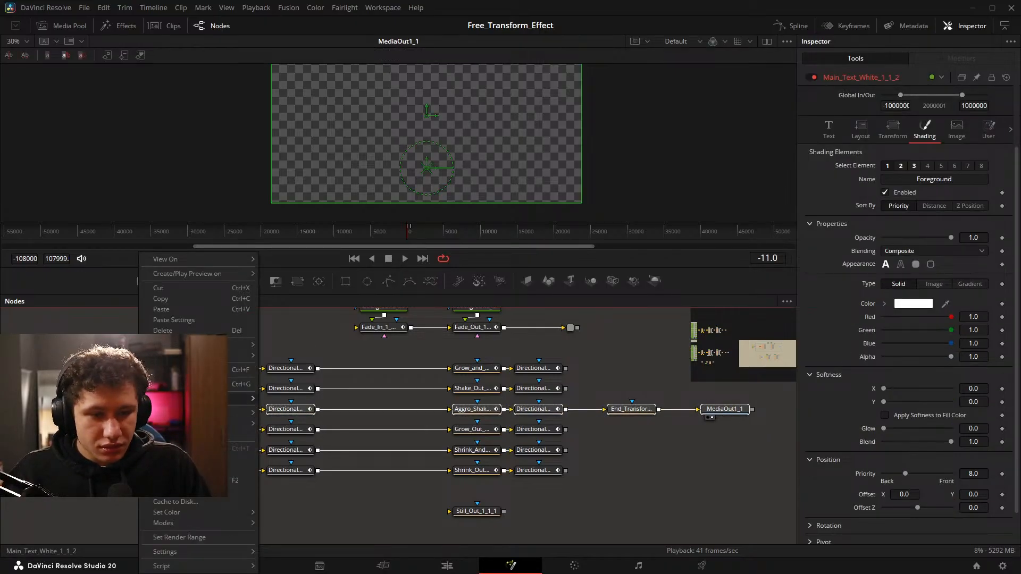
pyautogui.moveTo(239, 399)
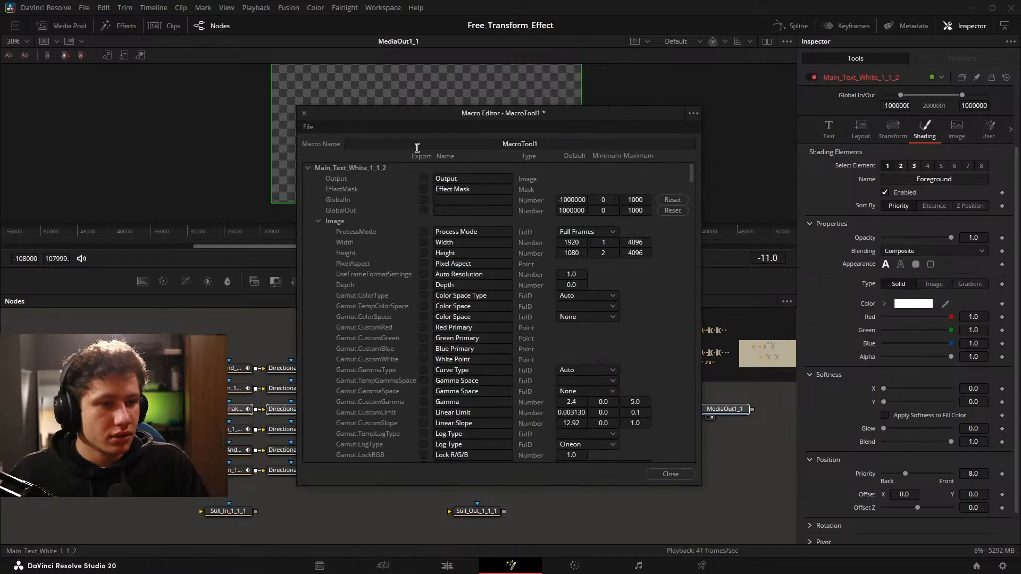
pyautogui.click(296, 116)
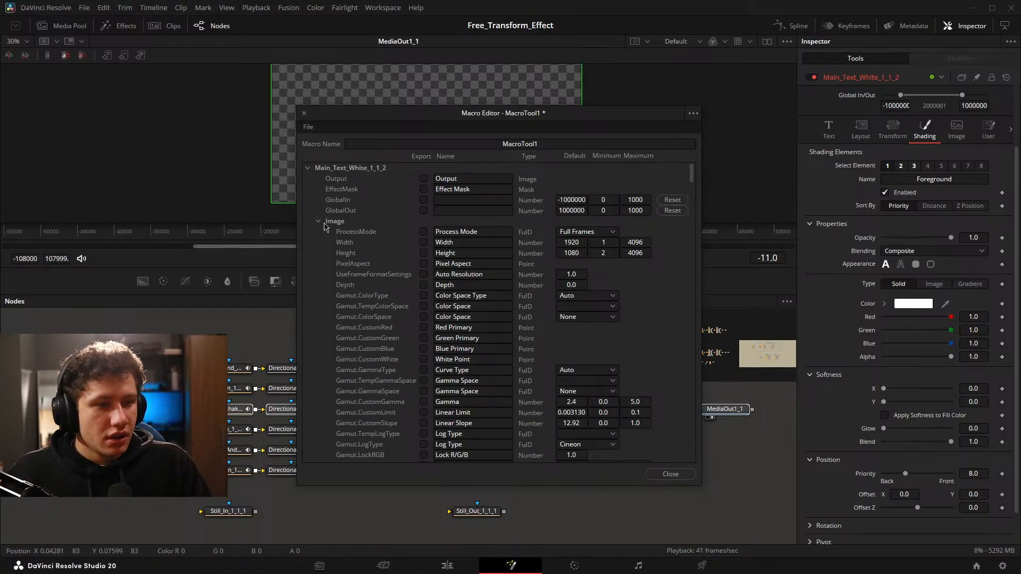
# Look through the main text node's Image parameters in the Macro Editor and collapse the Image group.
pyautogui.click(317, 220)
pyautogui.click(318, 231)
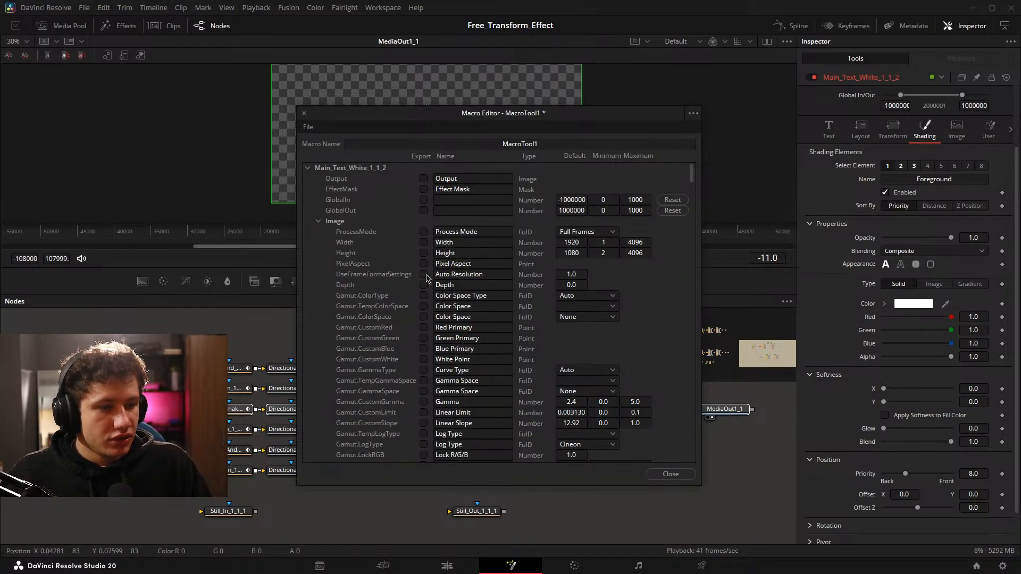
pyautogui.scroll(-3, 429, 279)
pyautogui.scroll(-3, 468, 280)
pyautogui.scroll(7, 463, 319)
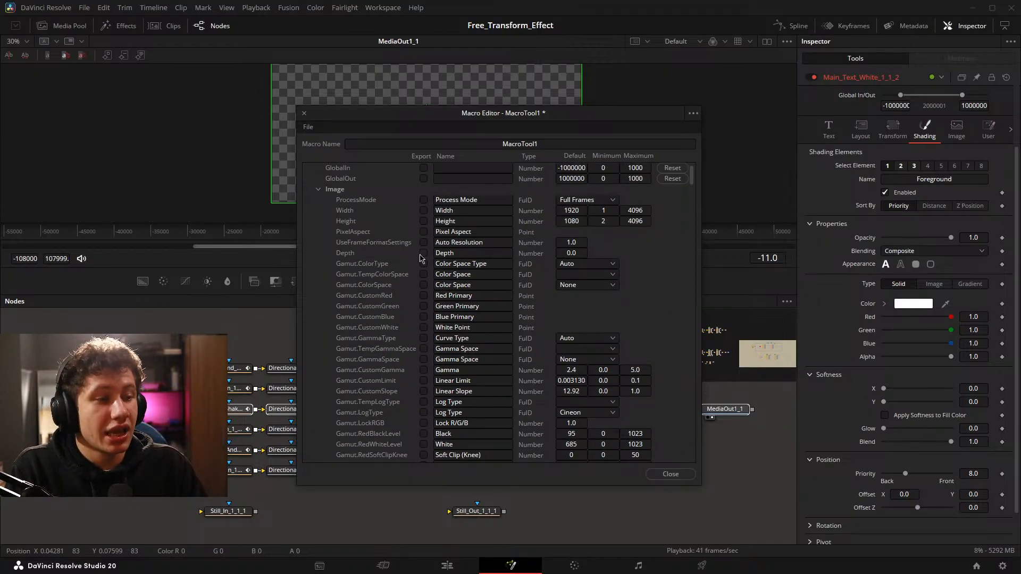
pyautogui.scroll(-6, 590, 197)
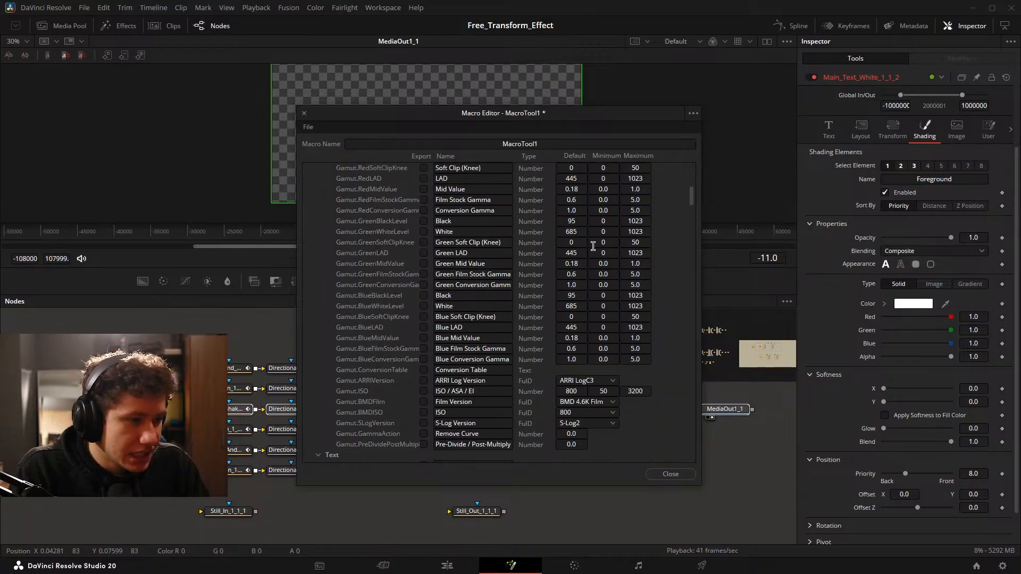
pyautogui.scroll(7, 589, 264)
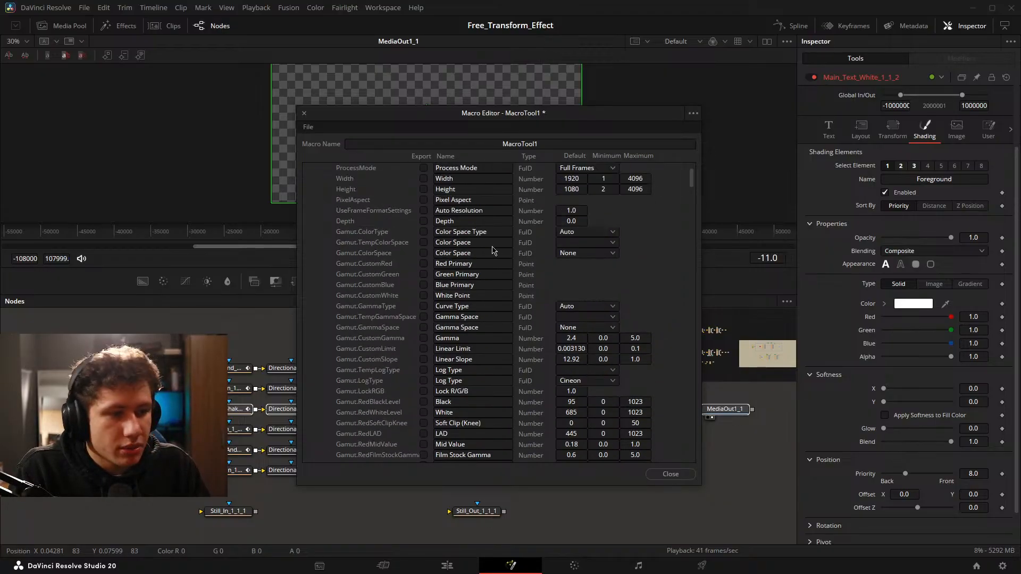
pyautogui.click(318, 221)
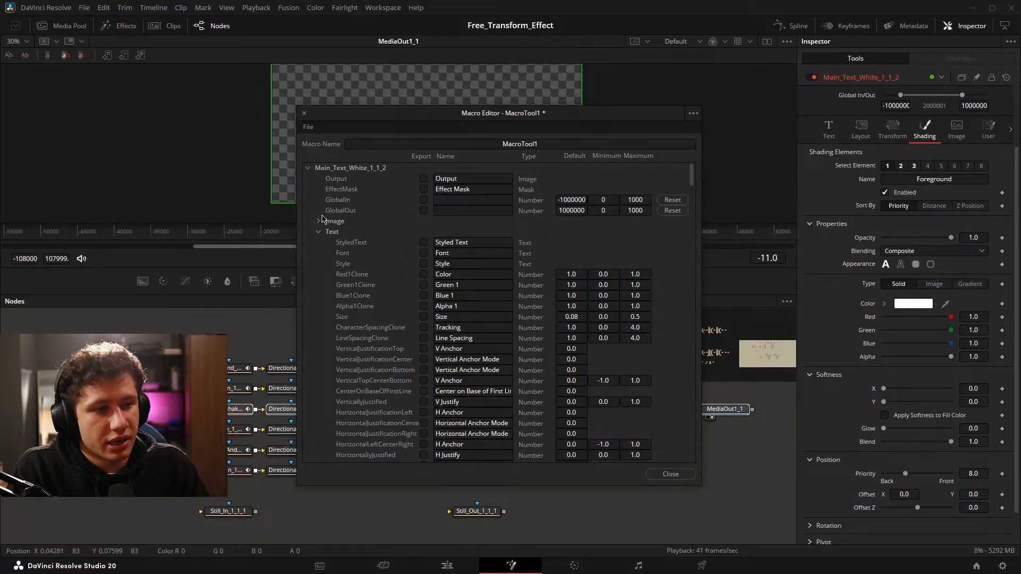
# Mark Styled Text, Font, Style, Size, Tracking and Line Spacing of the main text node for export.
pyautogui.click(423, 242)
pyautogui.click(424, 253)
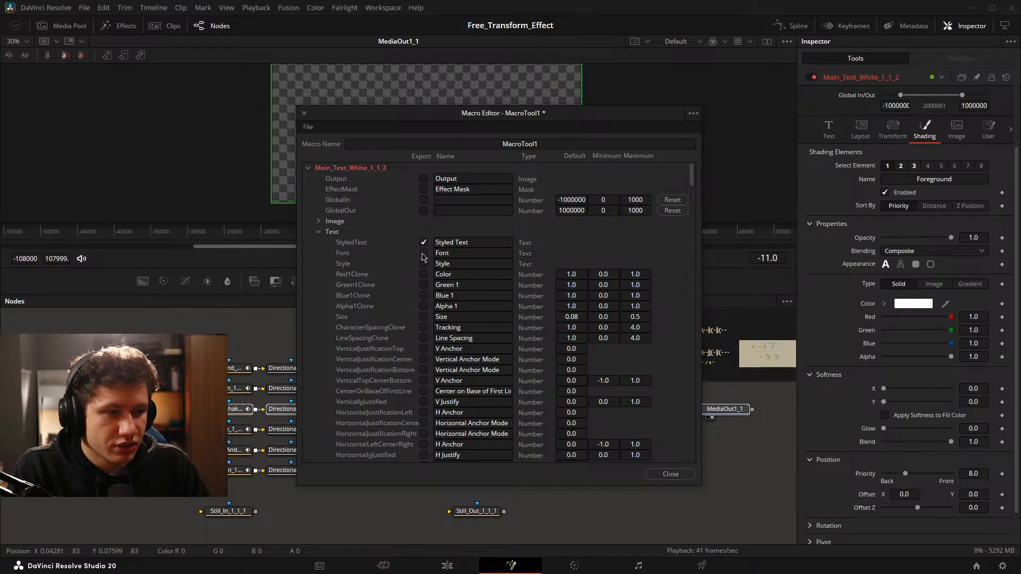
pyautogui.click(424, 317)
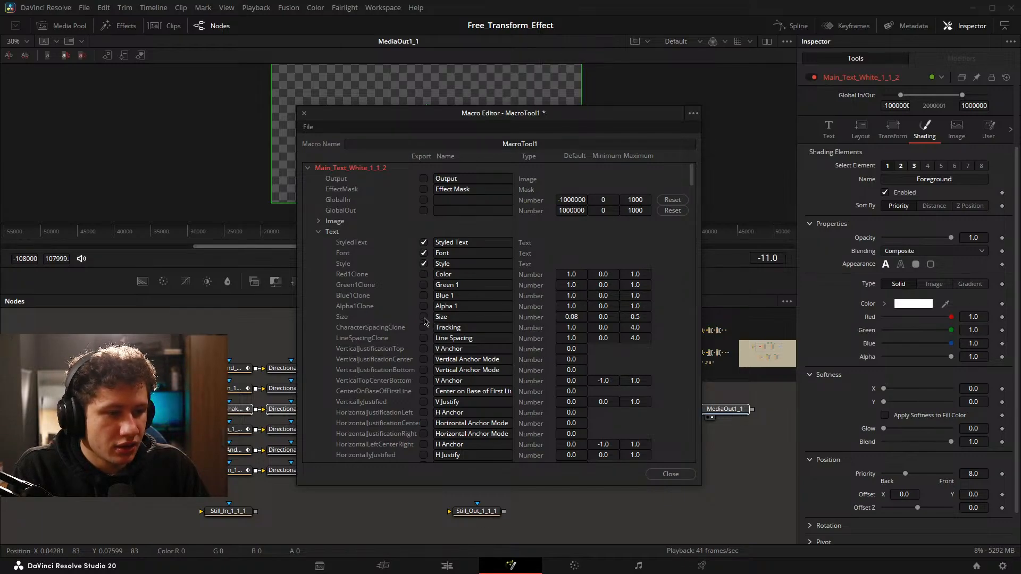
pyautogui.click(424, 328)
pyautogui.click(423, 338)
# Compare the main text node's Text settings in the Inspector with the text parameters listed for export.
pyautogui.scroll(-4, 425, 341)
pyautogui.scroll(3, 428, 319)
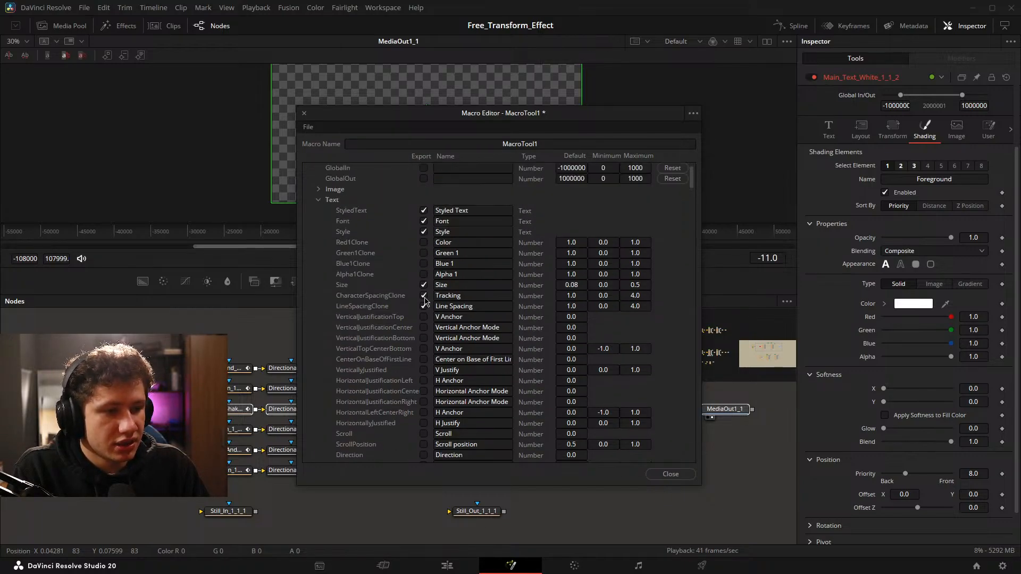
pyautogui.scroll(-4, 433, 279)
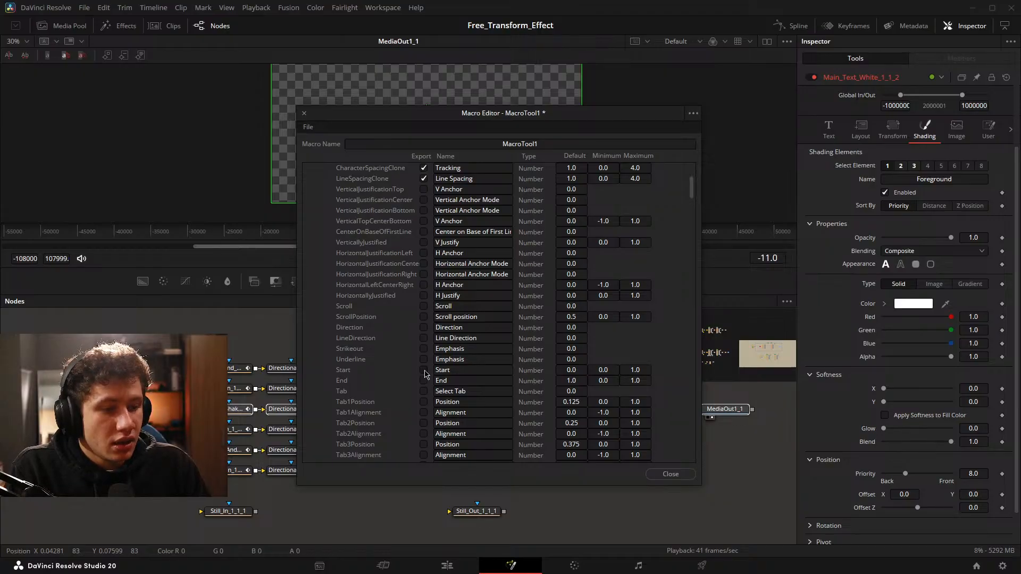
pyautogui.scroll(-6, 444, 356)
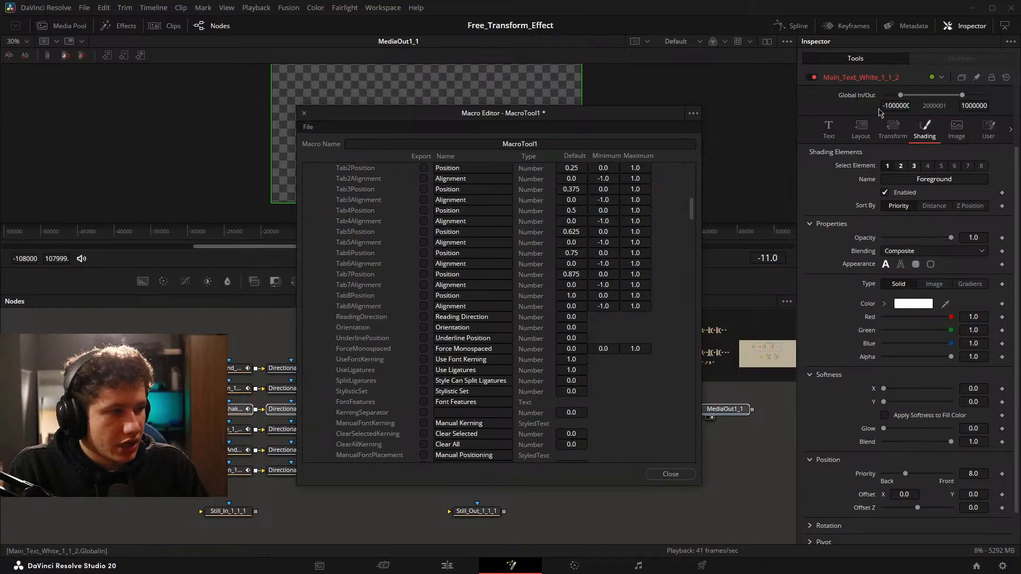
pyautogui.click(831, 128)
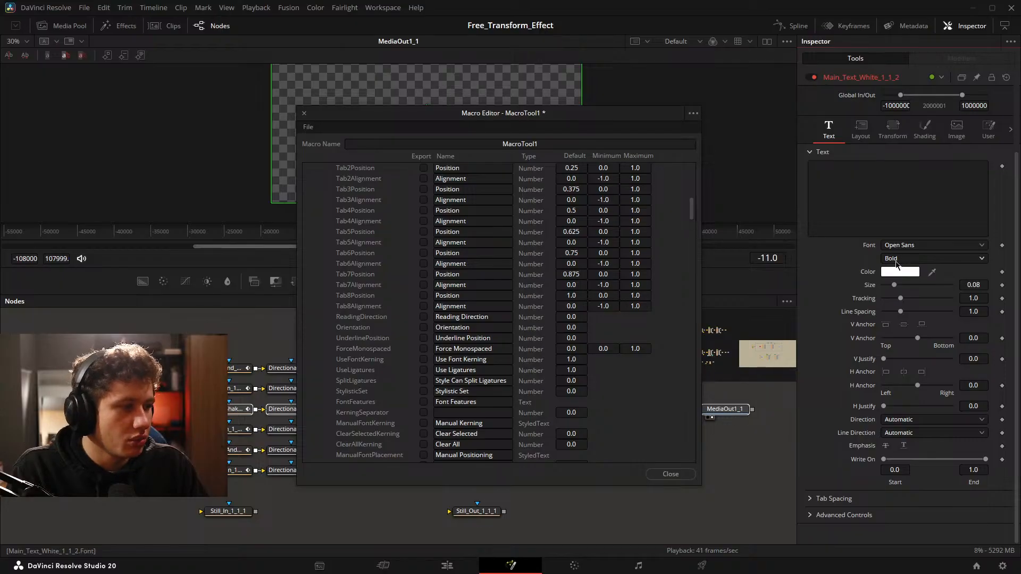
pyautogui.scroll(15, 526, 298)
pyautogui.click(423, 232)
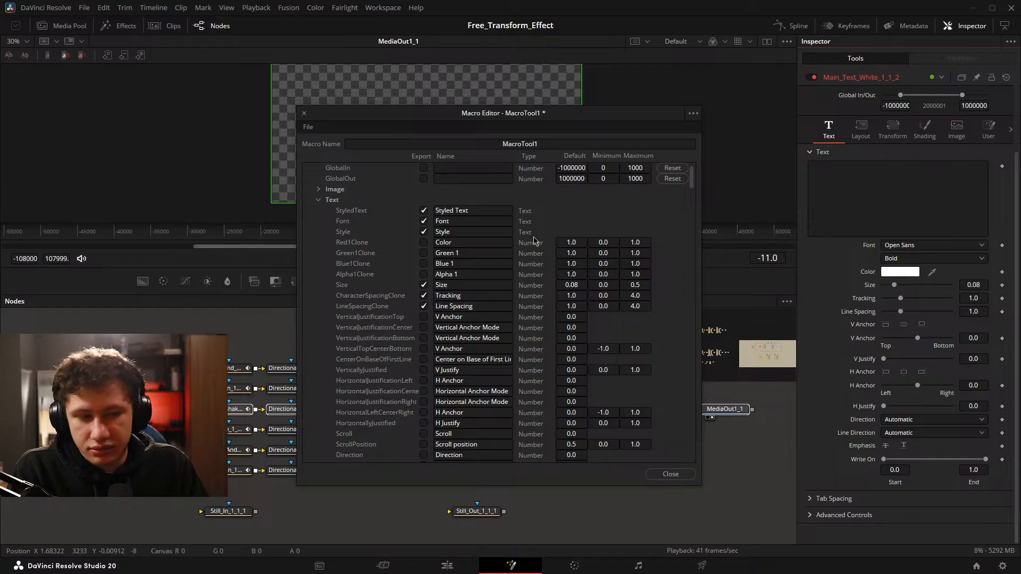
pyautogui.scroll(-5, 534, 241)
pyautogui.scroll(5, 513, 240)
# Collapse the Layout and Transform groups, and mark Shading's Select Element, Select and Name1 parameters for export.
pyautogui.scroll(-12, 492, 234)
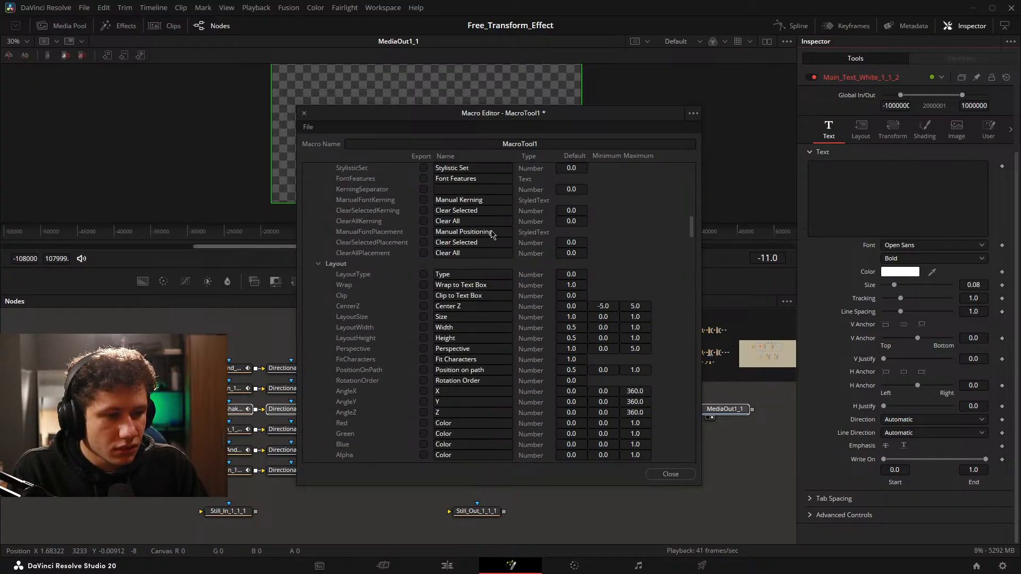
pyautogui.scroll(-6, 492, 234)
pyautogui.scroll(6, 492, 234)
pyautogui.click(319, 263)
pyautogui.click(318, 275)
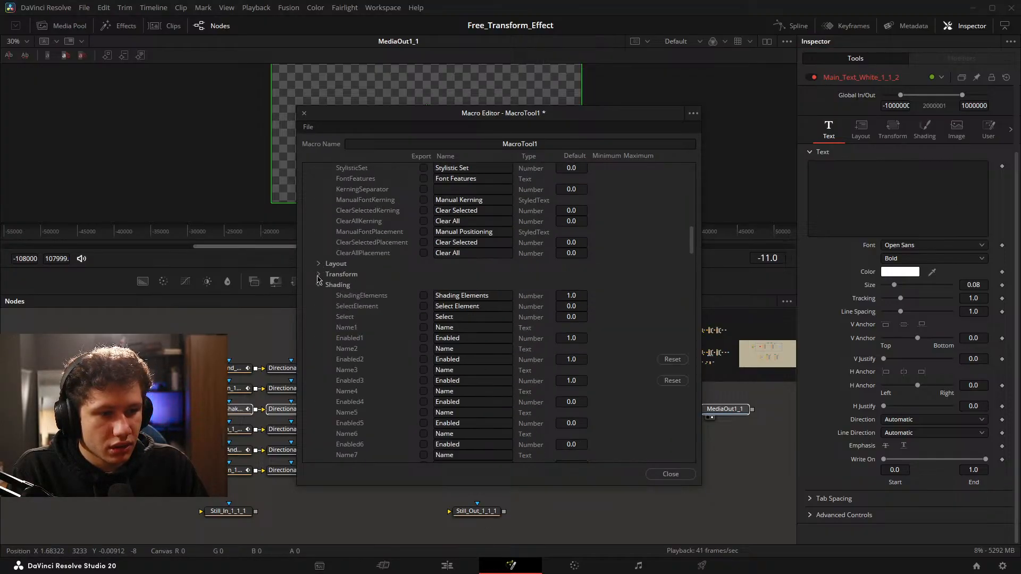
pyautogui.scroll(-3, 531, 293)
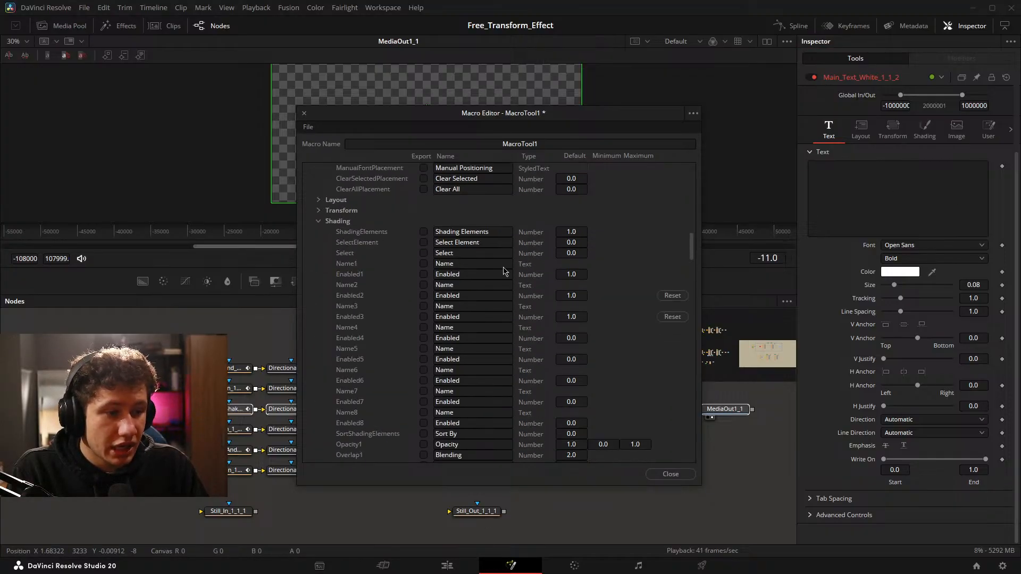
pyautogui.click(424, 243)
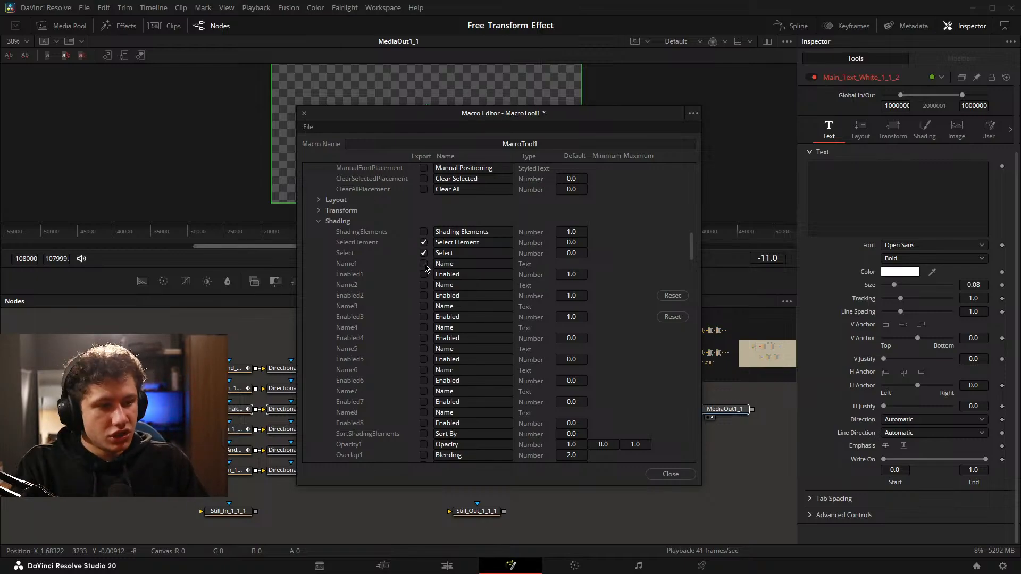
pyautogui.click(423, 264)
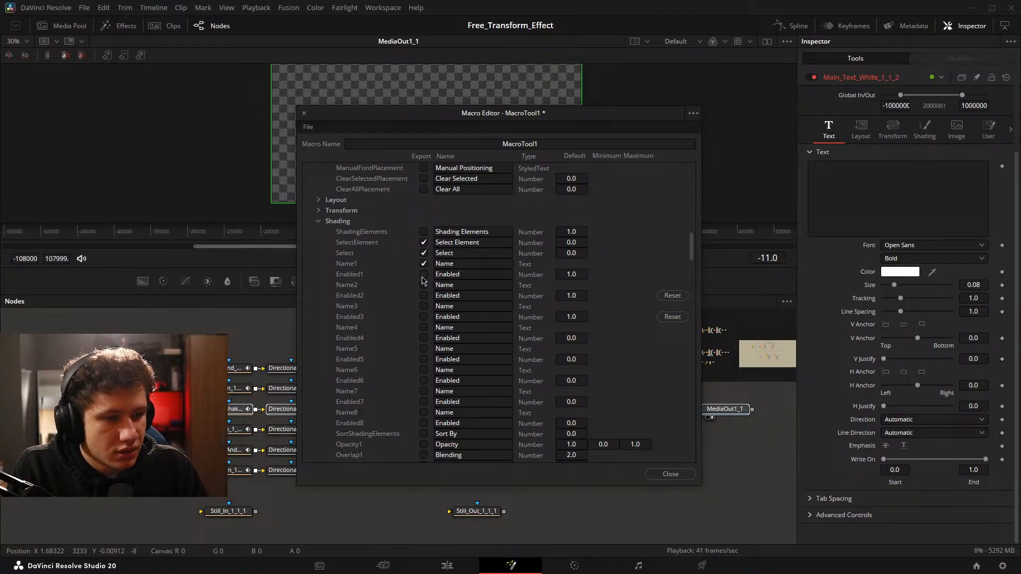
# Mark the first shading element's colour channels Red1, Green1, Blue1 and Alpha1 for export.
pyautogui.scroll(-9, 424, 274)
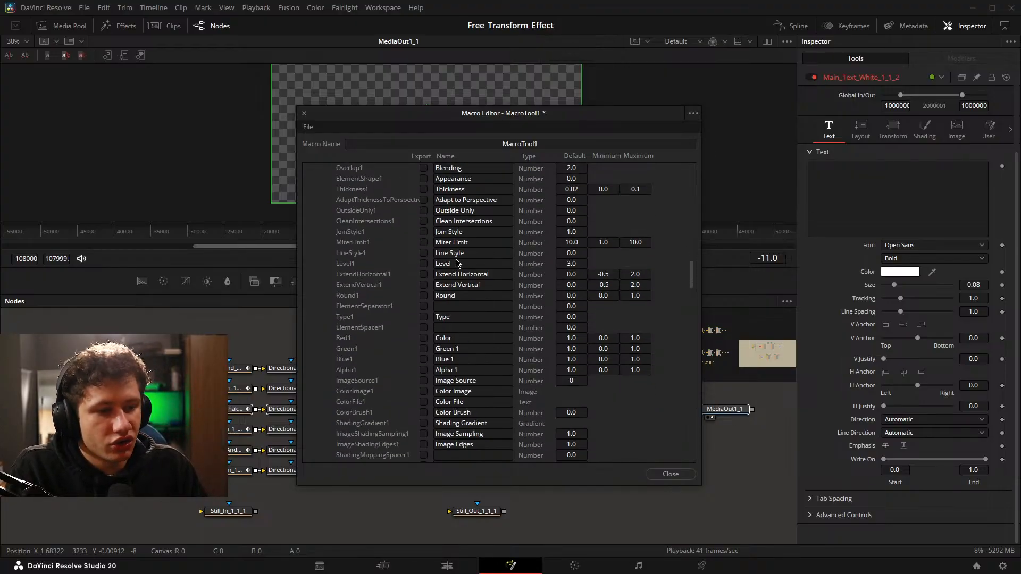
pyautogui.scroll(-1, 477, 349)
pyautogui.scroll(-2, 477, 349)
pyautogui.click(423, 242)
pyautogui.click(424, 253)
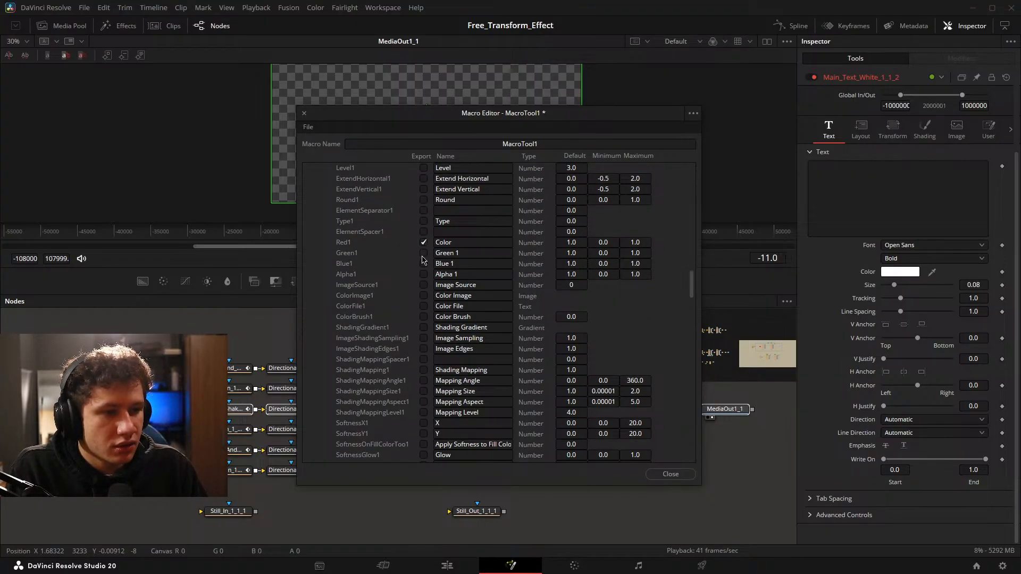
pyautogui.click(423, 263)
pyautogui.click(423, 274)
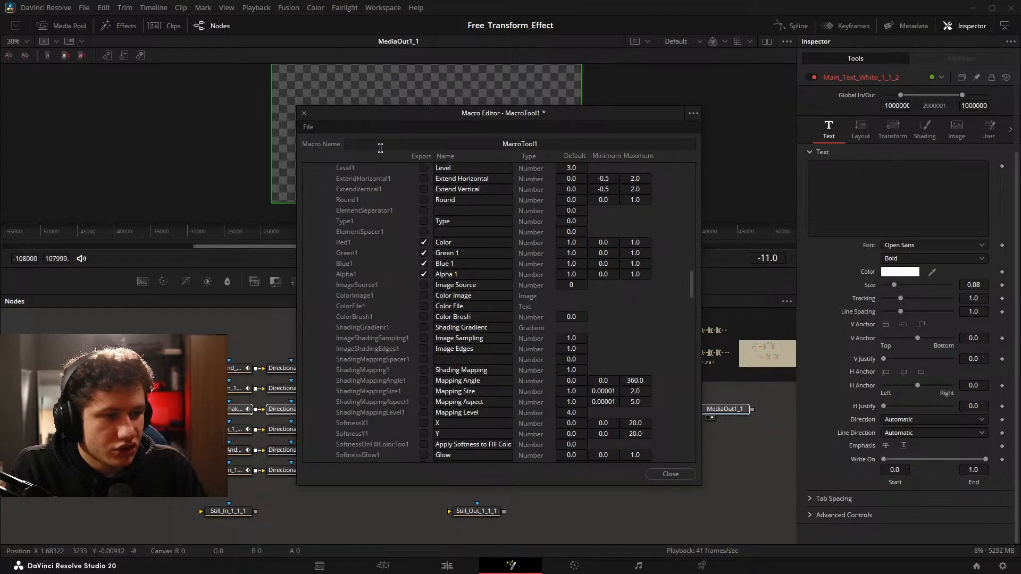
# Name the macro Aggro_Shake_In_and_Out_Text_Test1.
pyautogui.doubleClick(499, 143)
pyautogui.press('BackSpace')
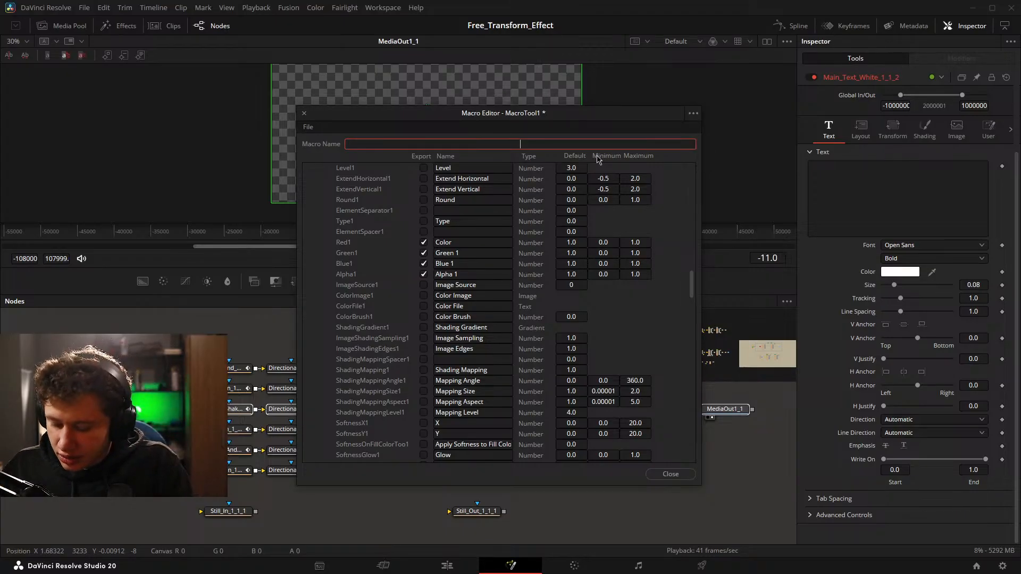
pyautogui.write('Aggro')
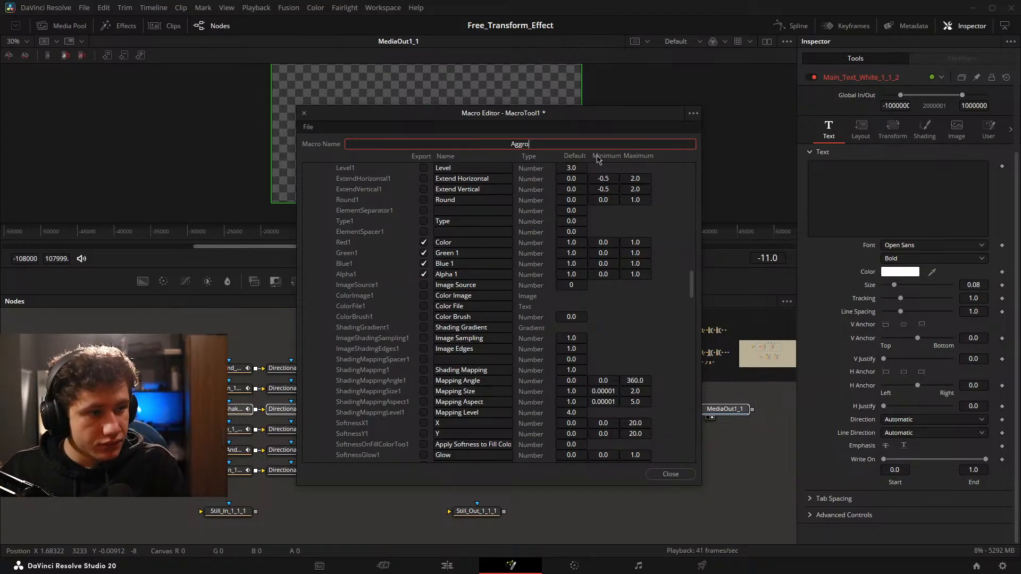
pyautogui.write('_')
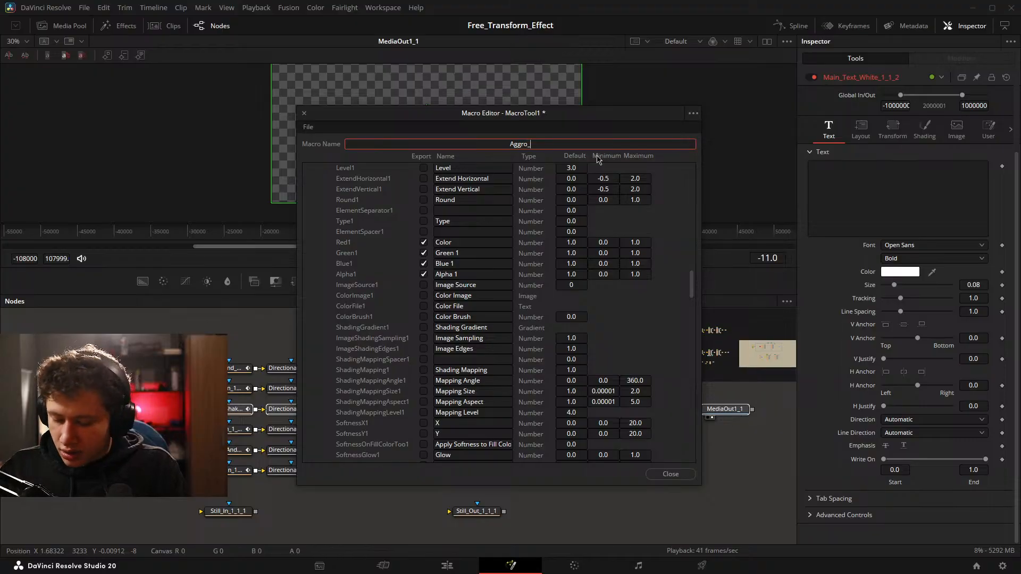
pyautogui.write('Shake_In_')
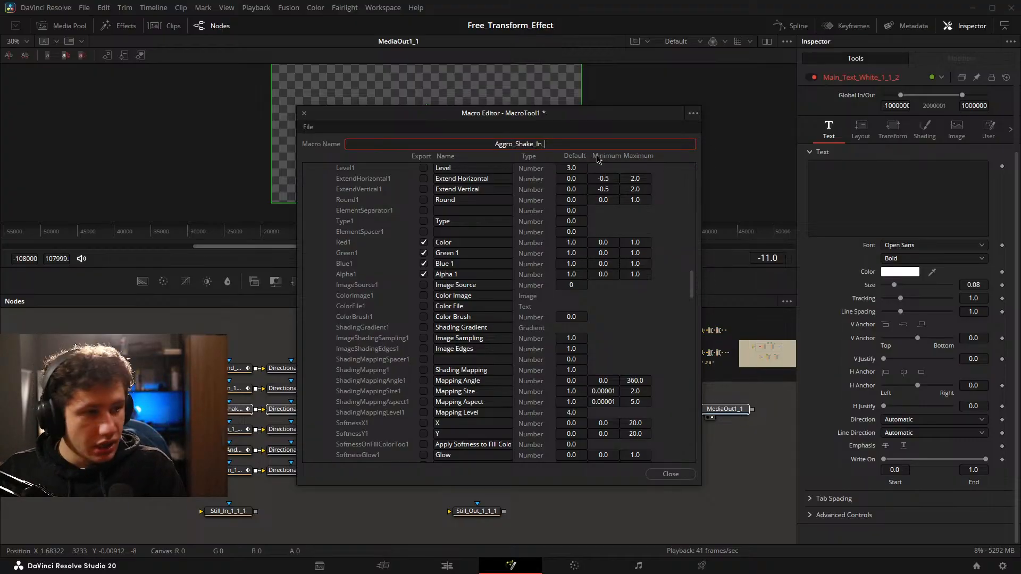
pyautogui.write('and_O')
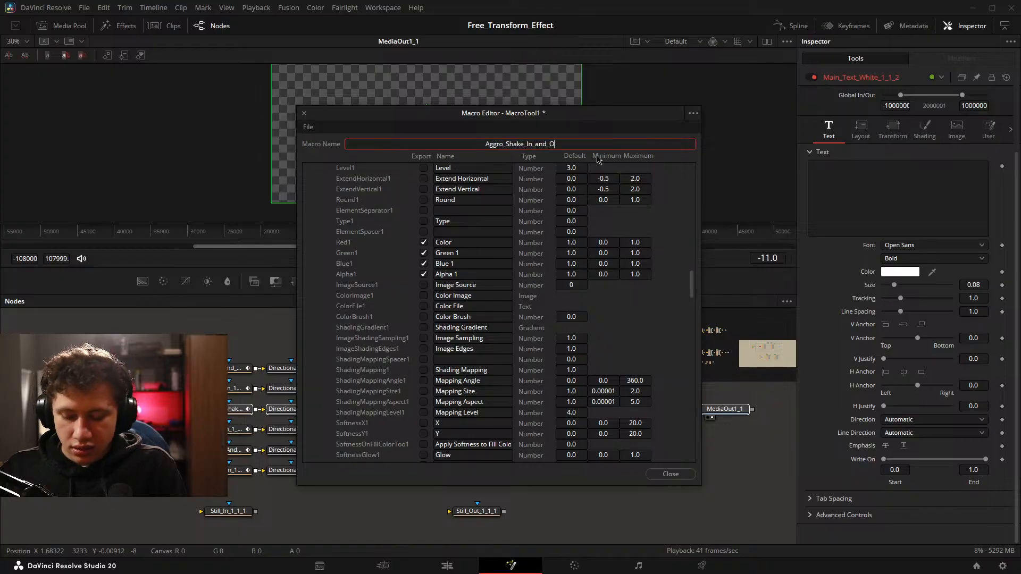
pyautogui.write('ut_Text')
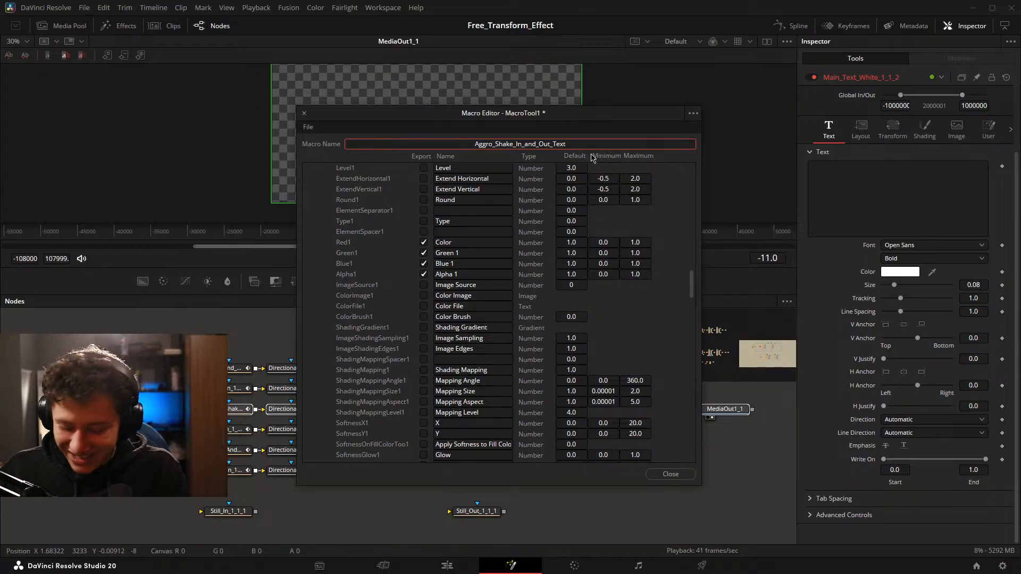
pyautogui.write('_Test')
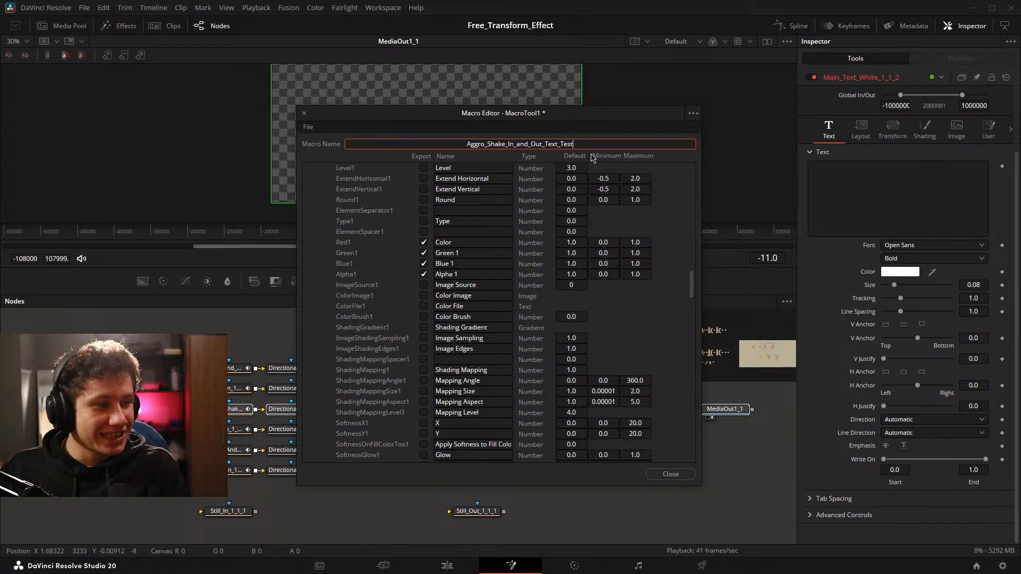
pyautogui.write('1')
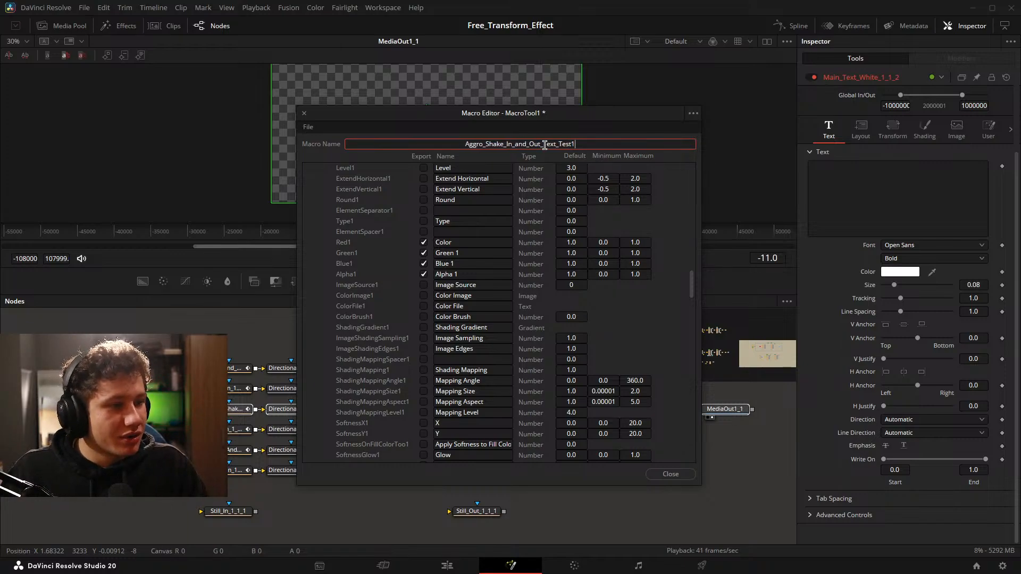
# Check the name of the Aggro_Shake_In_and_Out_Text_Test1 macro and close the Macro Editor.
pyautogui.moveTo(540, 145); pyautogui.dragTo(613, 146)
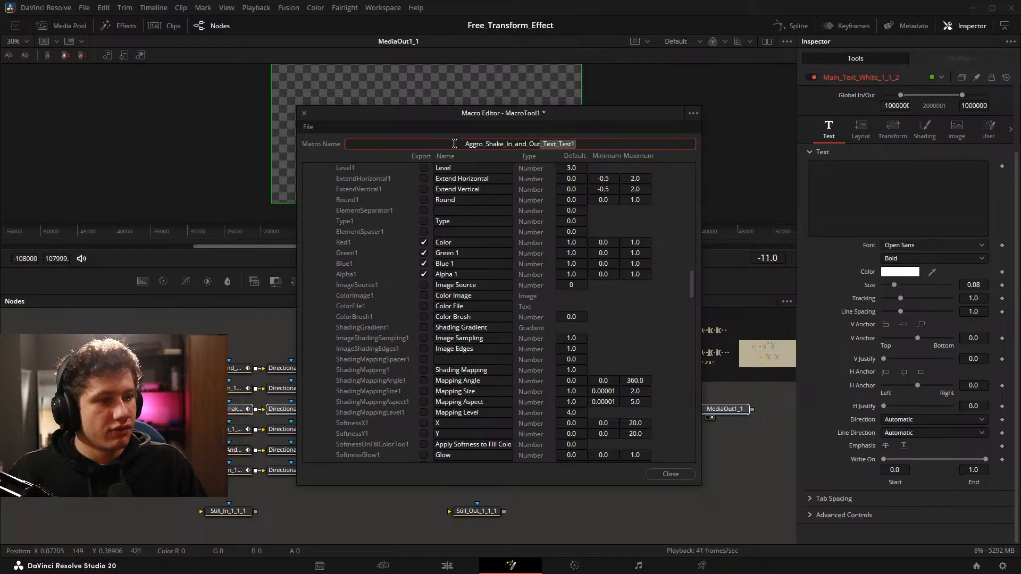
pyautogui.click(505, 144)
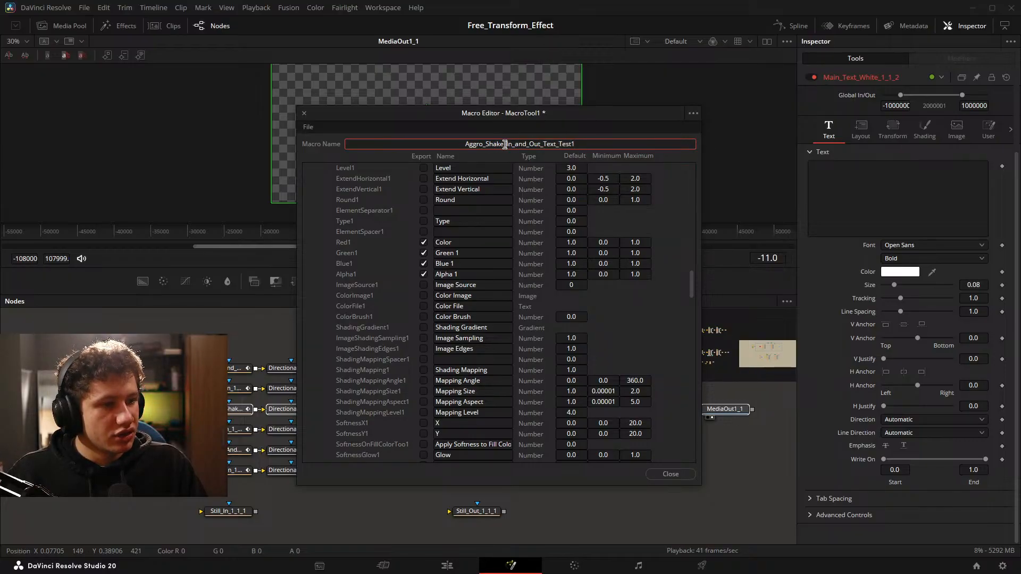
pyautogui.moveTo(505, 144); pyautogui.dragTo(645, 141)
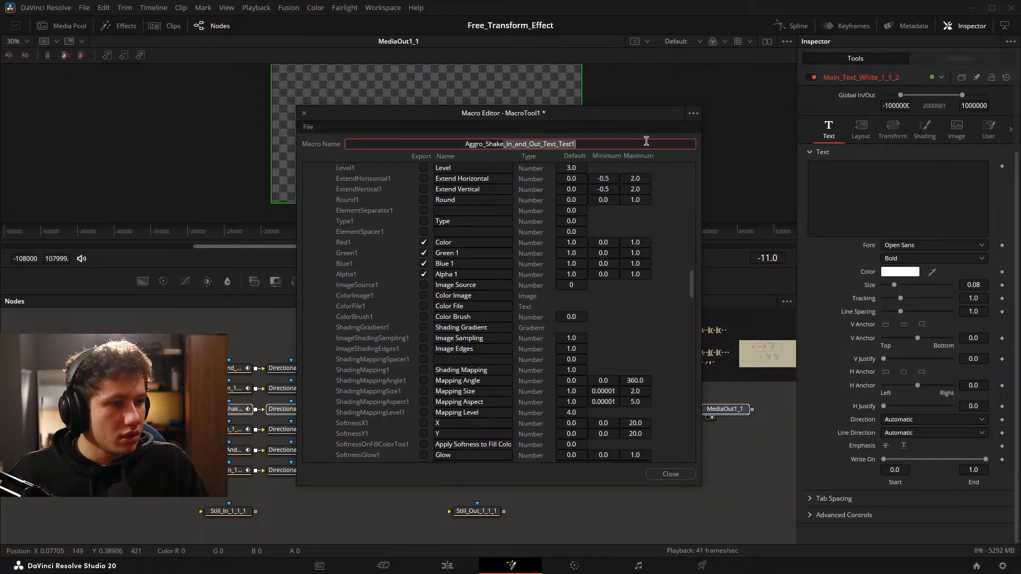
pyautogui.scroll(-3, 466, 225)
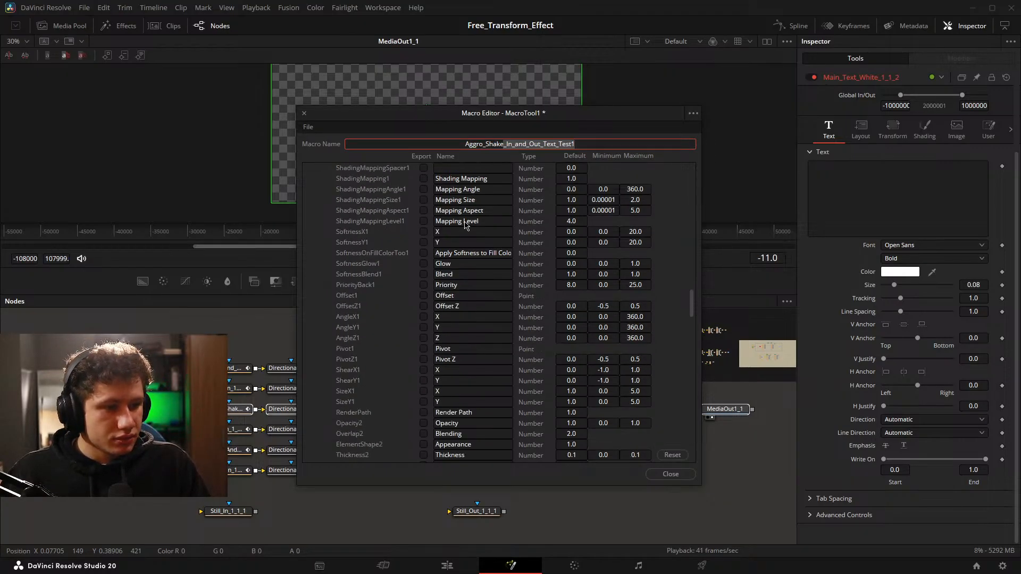
pyautogui.click(671, 473)
pyautogui.click(590, 302)
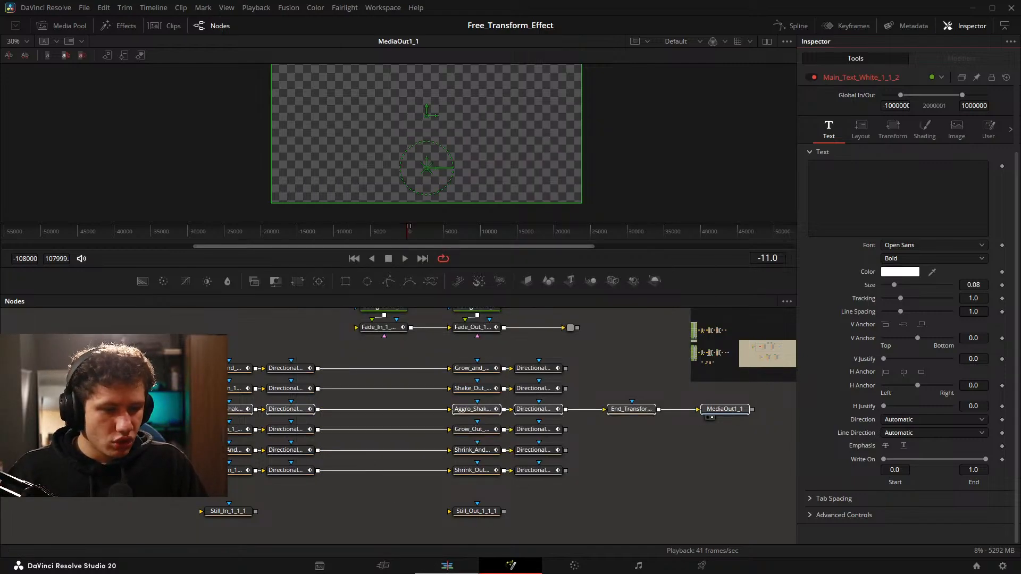
# On the Edit page, place the IG title Aggro_Shake_In_and_Out_Text_Test1 on Video 4 above the gradient with the text grfewcc.
pyautogui.click(449, 567)
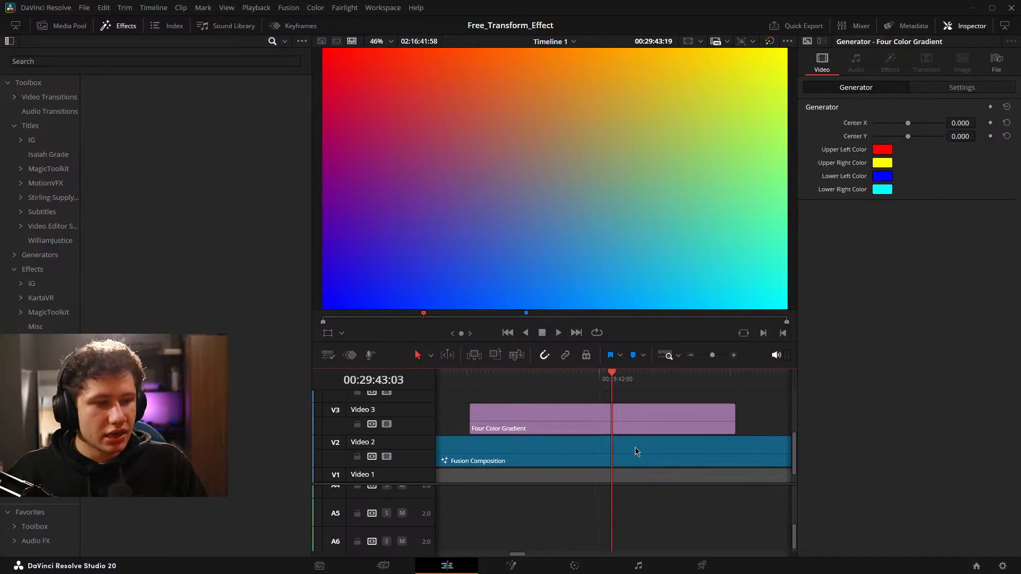
pyautogui.click(32, 140)
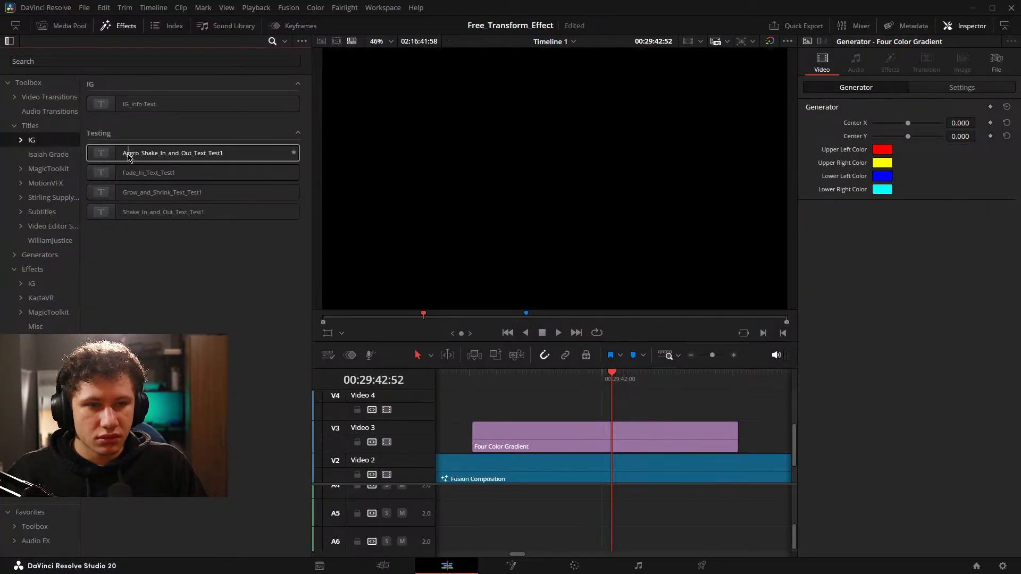
pyautogui.moveTo(151, 153); pyautogui.dragTo(641, 407)
pyautogui.click(885, 184)
pyautogui.write('grfewcc')
# Play back the title and trim both ends of its Video 4 clip to test different lengths, saving the project.
pyautogui.scroll(2, 631, 406)
pyautogui.press('space')
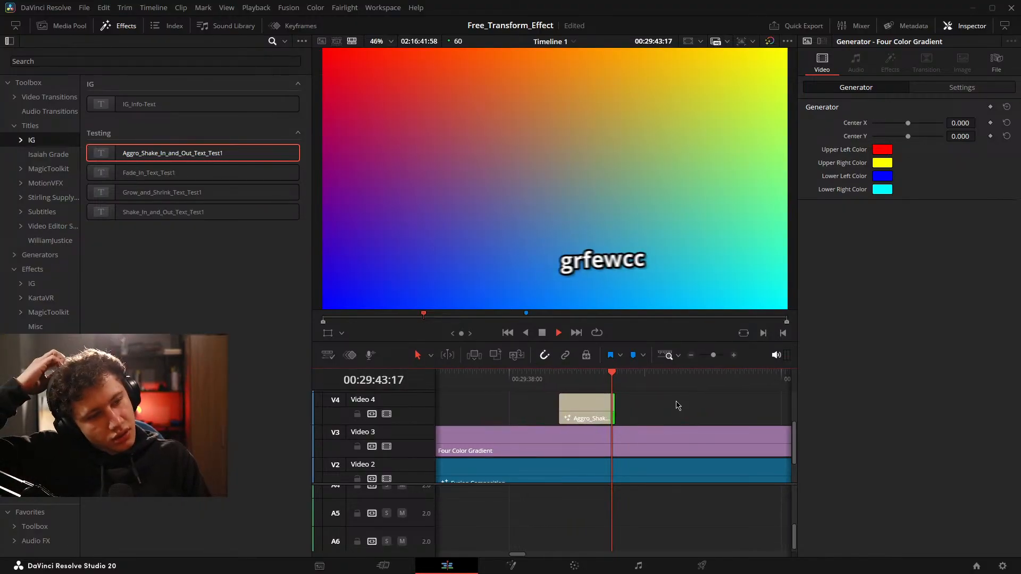
pyautogui.press('space')
pyautogui.moveTo(599, 419); pyautogui.dragTo(704, 415)
pyautogui.moveTo(637, 404); pyautogui.dragTo(576, 404)
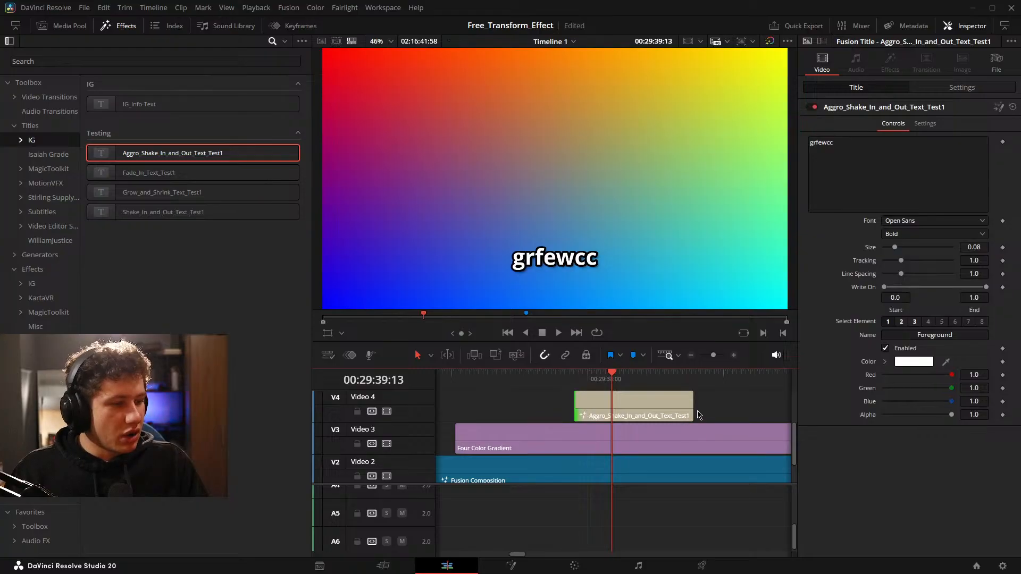
pyautogui.moveTo(691, 404); pyautogui.dragTo(626, 403)
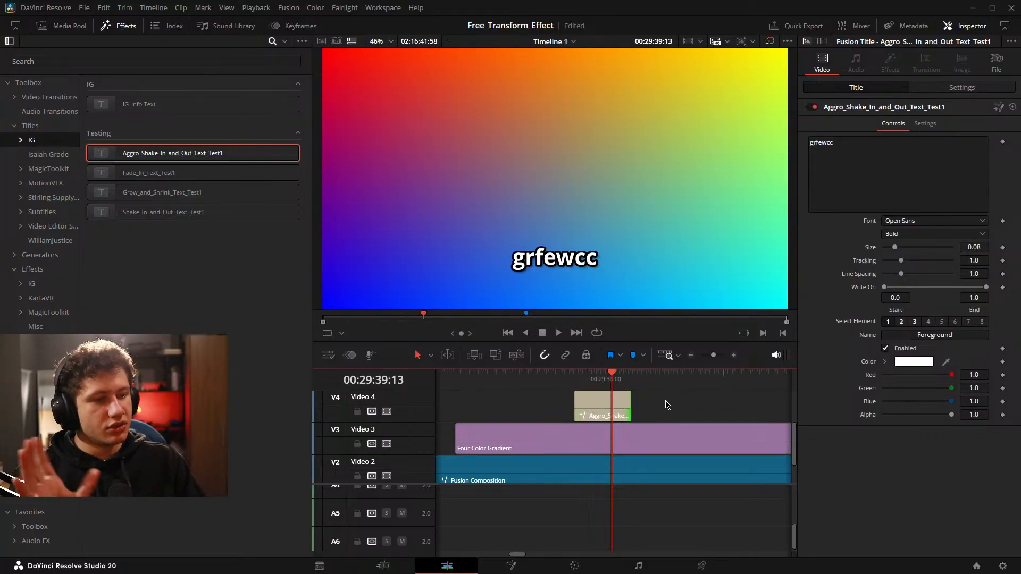
pyautogui.hotkey('ctrl', 's')
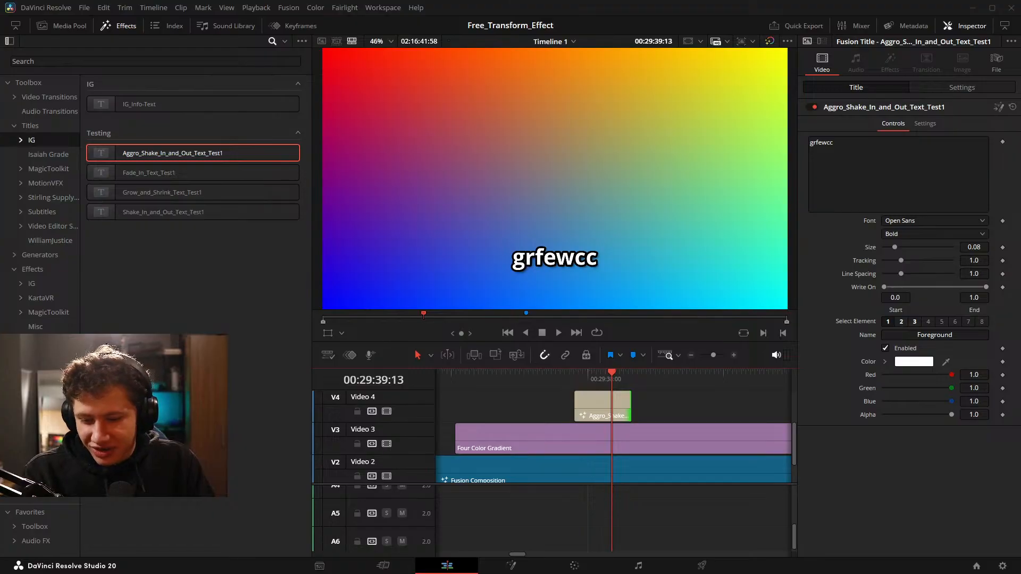
# Play and scrub through the shortened title clip to examine its shake-in and shake-out animation, and save the project.
pyautogui.click(576, 536)
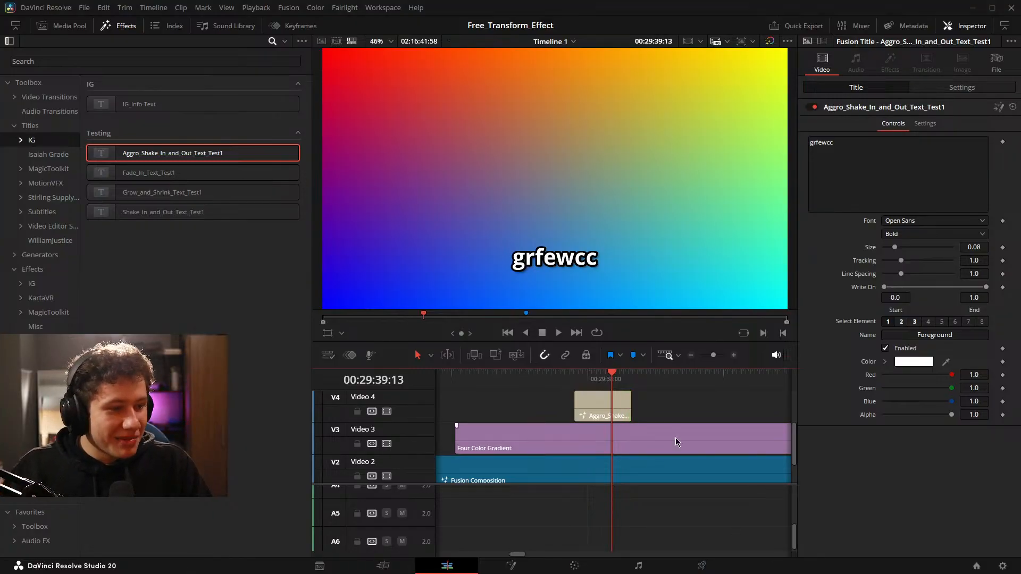
pyautogui.moveTo(677, 435)
pyautogui.mouseDown()
pyautogui.moveTo(655, 436)
pyautogui.moveTo(669, 435)
pyautogui.mouseUp()
pyautogui.press('space')
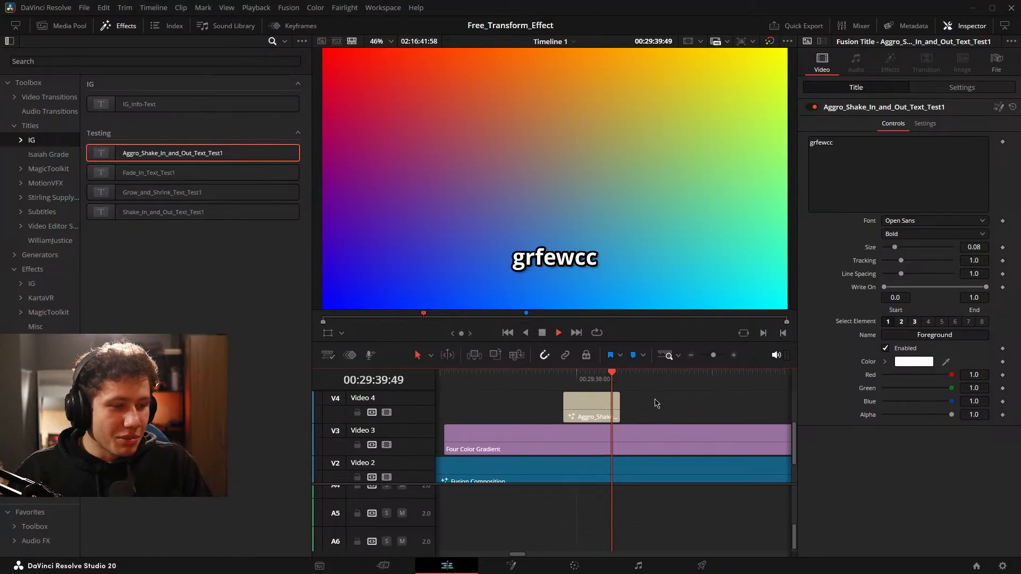
pyautogui.moveTo(629, 399); pyautogui.dragTo(701, 408)
pyautogui.scroll(-2, 699, 410)
pyautogui.scroll(2, 699, 397)
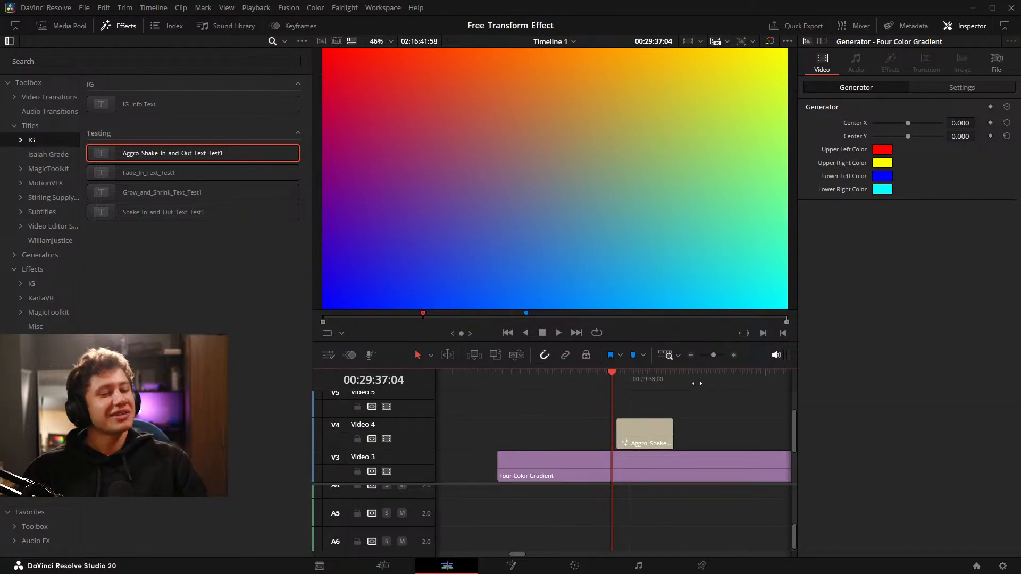
pyautogui.scroll(-2, 713, 406)
pyautogui.scroll(-2, 703, 417)
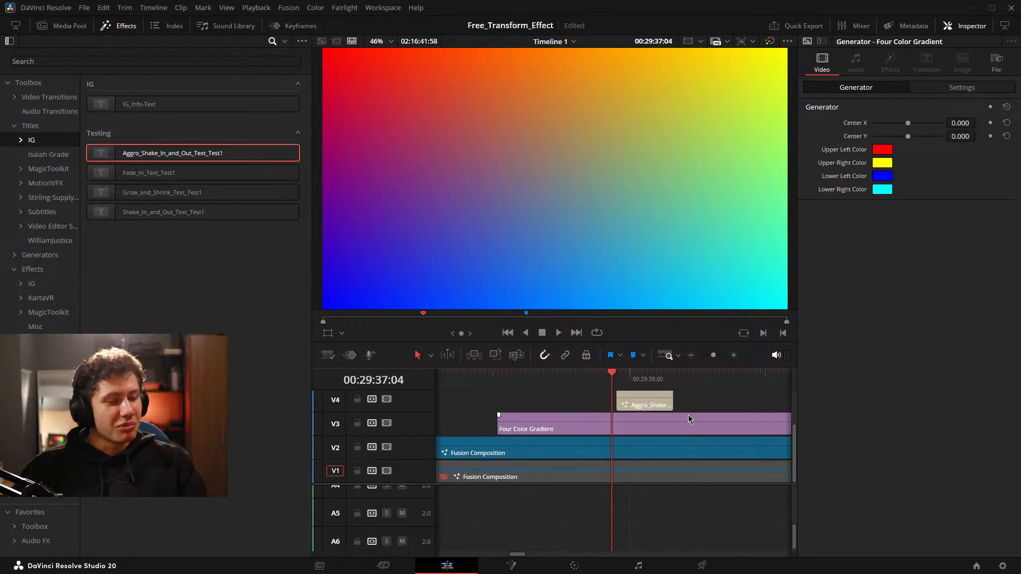
pyautogui.press('space')
pyautogui.scroll(1, 694, 414)
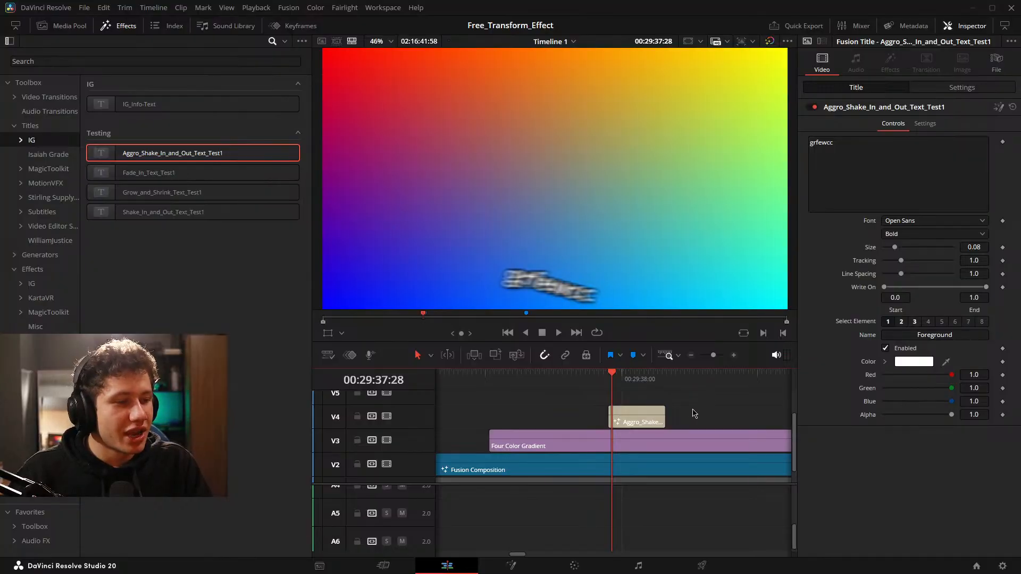
pyautogui.moveTo(677, 409); pyautogui.dragTo(704, 411)
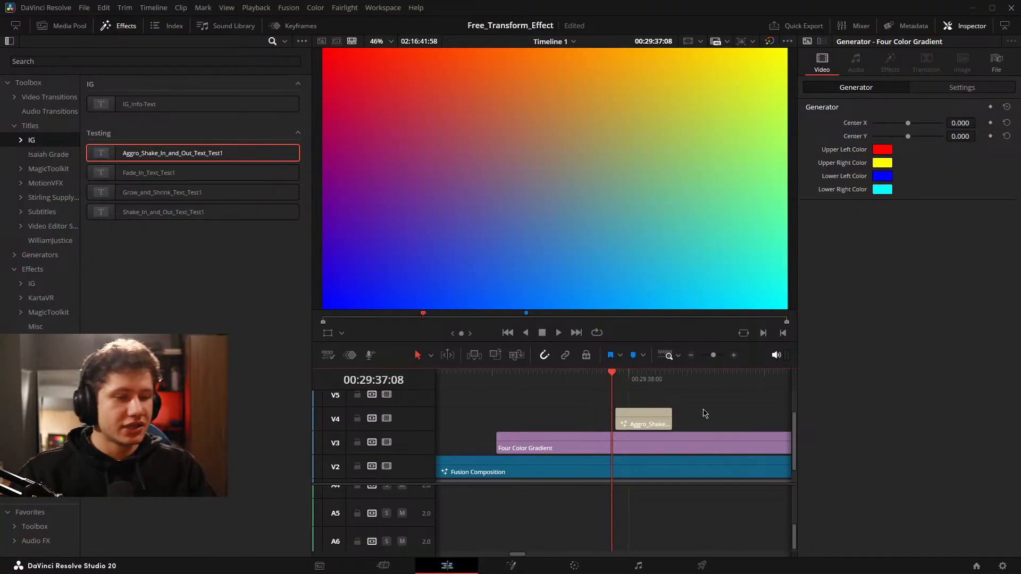
pyautogui.hotkey('ctrl', 's')
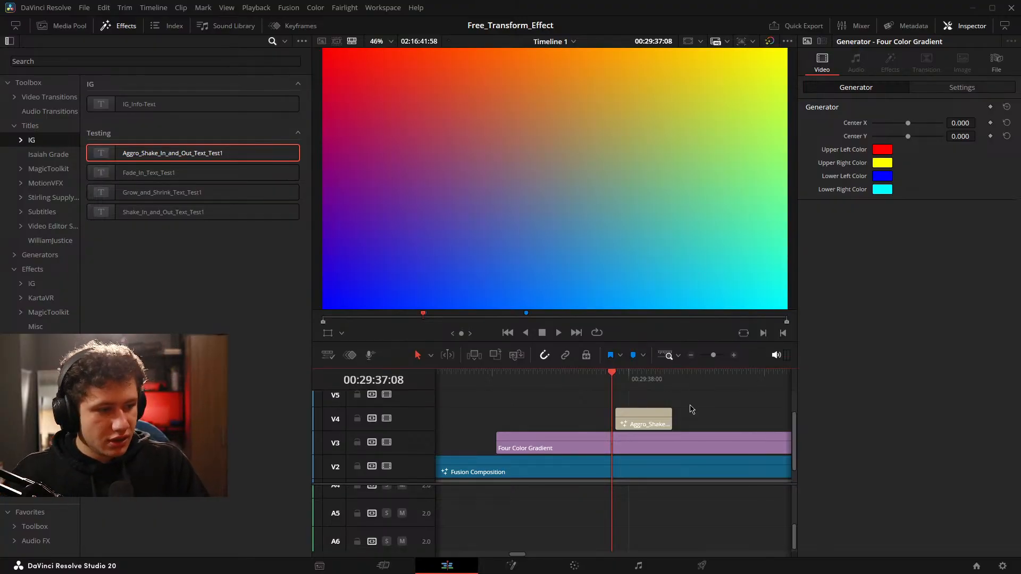
# Play back the title clip's shake animation, retrim the clip on Video 4 and examine its exit.
pyautogui.click(635, 425)
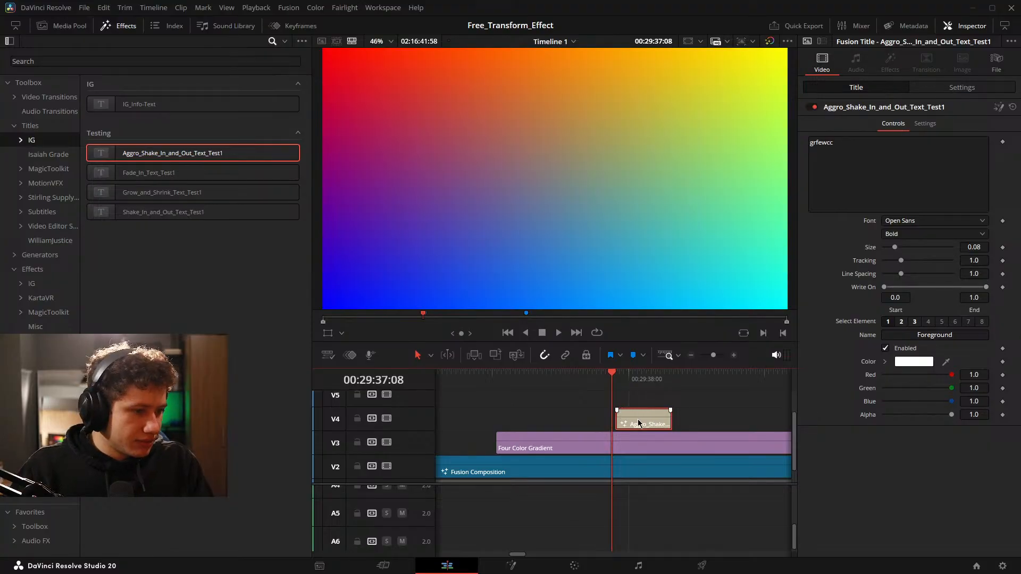
pyautogui.press('space')
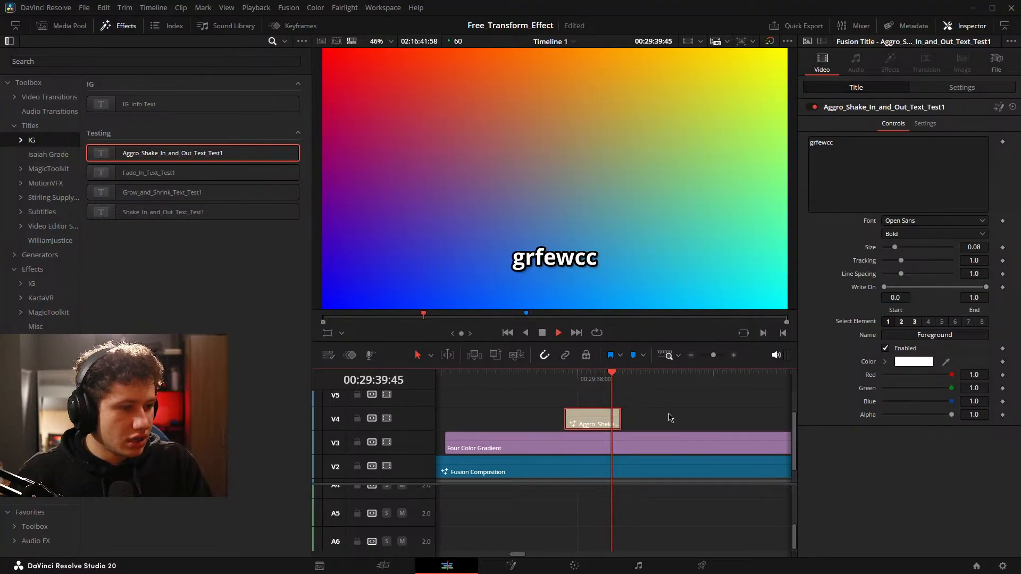
pyautogui.press('space')
pyautogui.moveTo(602, 424); pyautogui.dragTo(526, 424)
pyautogui.moveTo(548, 422); pyautogui.dragTo(638, 424)
pyautogui.press('space')
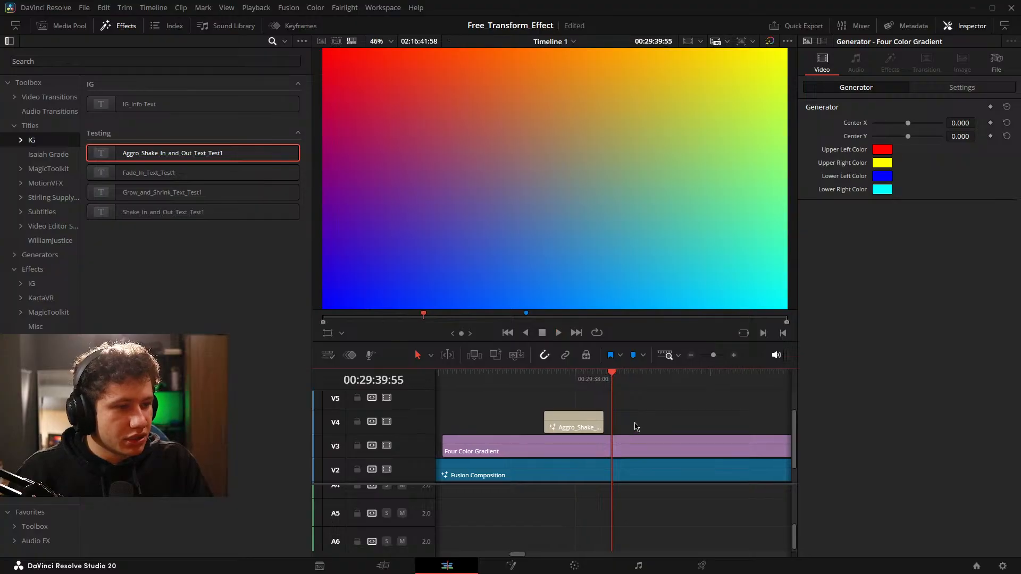
pyautogui.press('space')
# Shorten the Video 4 title clip further and play back the aggressive shake over the shorter duration.
pyautogui.press('space')
pyautogui.press('space')
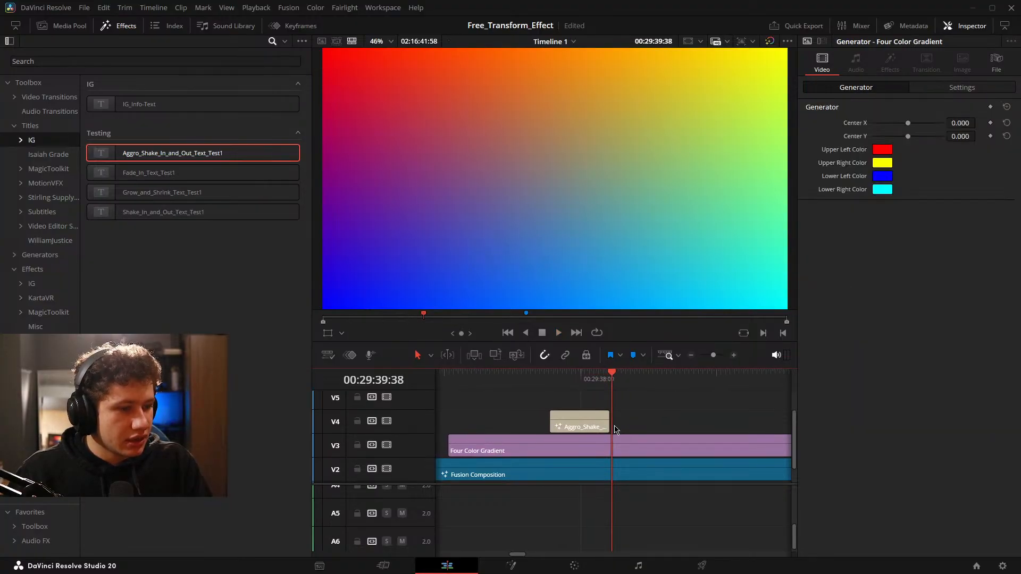
pyautogui.moveTo(604, 423); pyautogui.dragTo(511, 422)
pyautogui.moveTo(614, 419); pyautogui.dragTo(650, 424)
pyautogui.press('space')
pyautogui.press('space')
pyautogui.press('space')
pyautogui.press('space')
pyautogui.press('space')
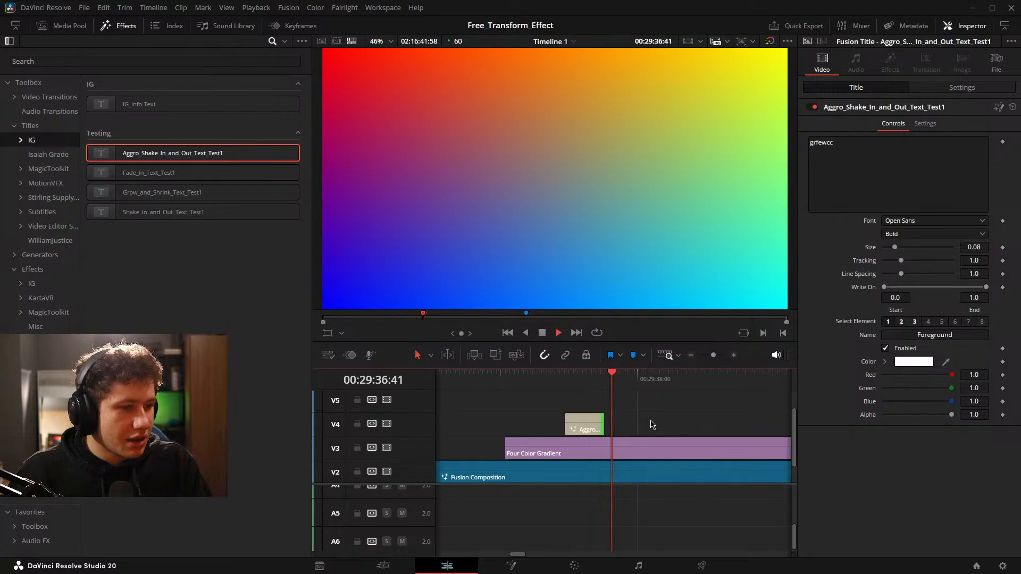
pyautogui.press('space')
# Delete the test title clip from Video 4 and return to the node graph of the Fusion composition.
pyautogui.click(555, 425)
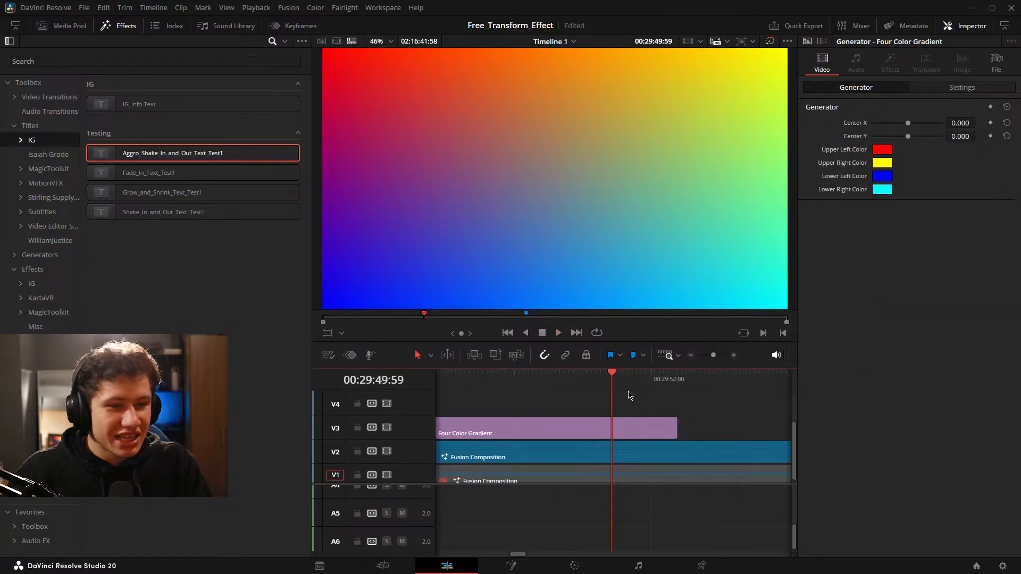
pyautogui.scroll(-1, 644, 425)
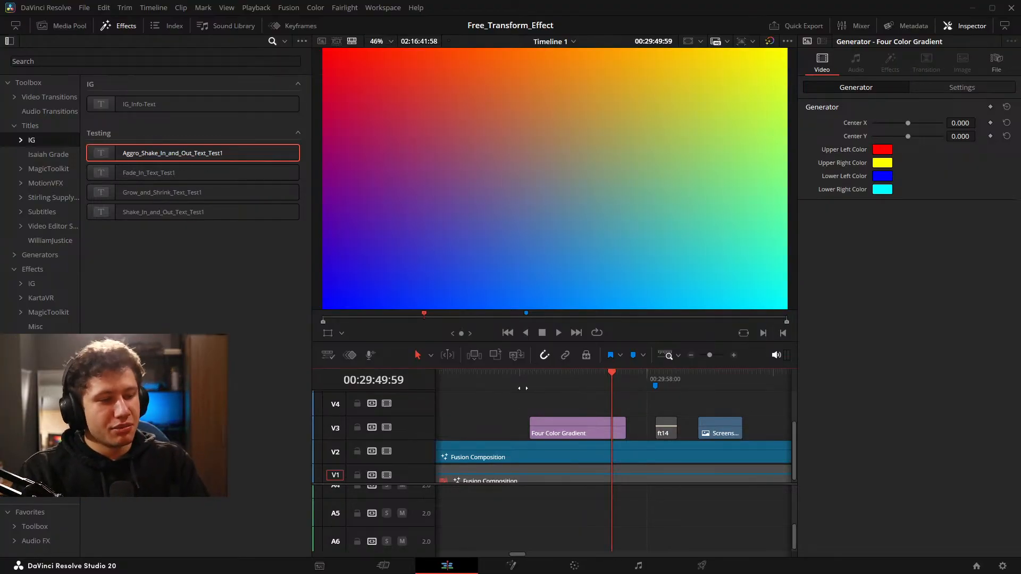
pyautogui.moveTo(643, 453); pyautogui.dragTo(601, 448)
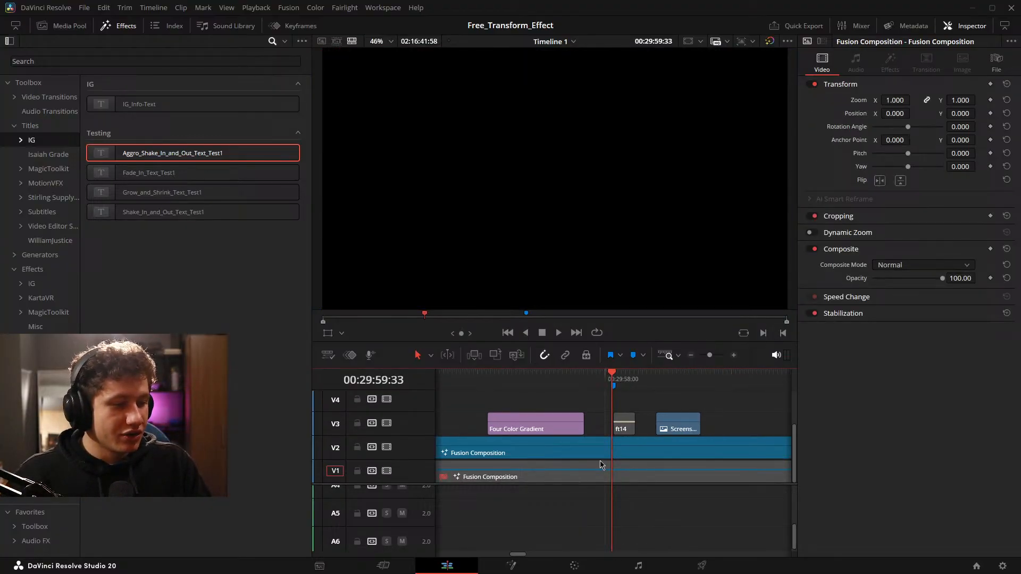
pyautogui.click(511, 566)
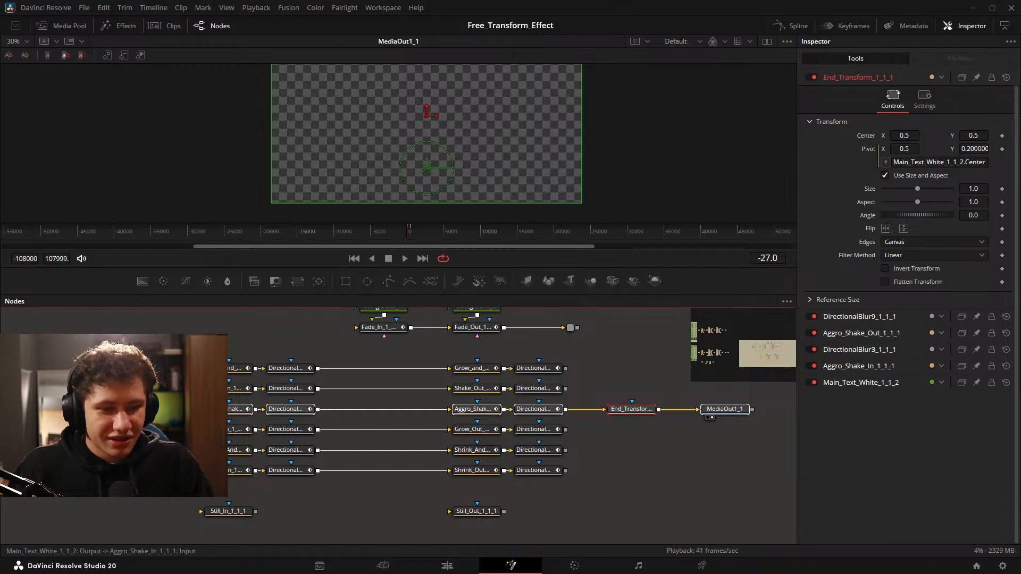
# Disconnect End_Transform_1_1_1 from the aggressive shake row and move it with MediaOut1_1 into line with the Grow row.
pyautogui.moveTo(558, 402); pyautogui.dragTo(564, 399)
pyautogui.click(600, 407)
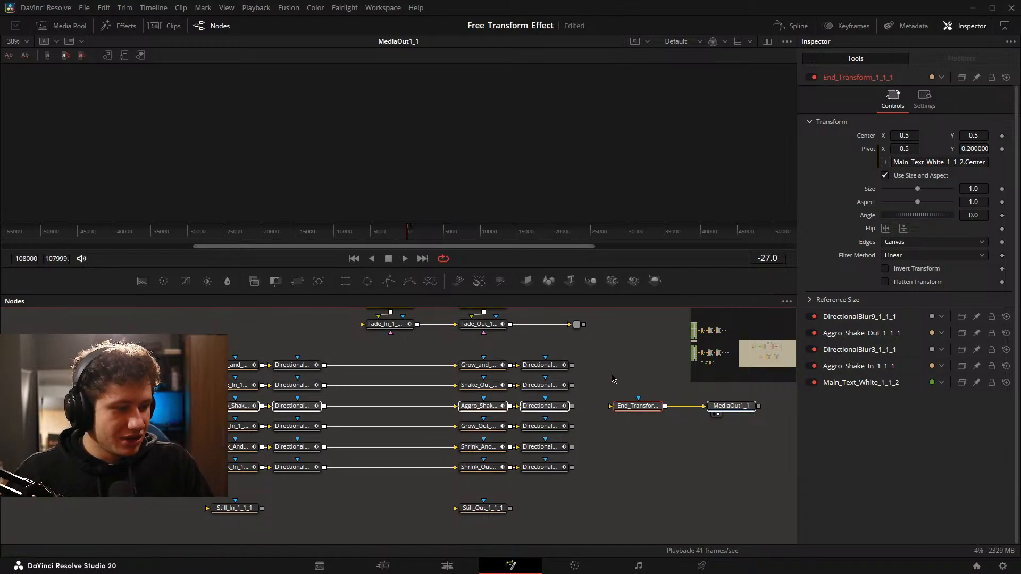
pyautogui.moveTo(612, 375); pyautogui.dragTo(727, 444)
pyautogui.moveTo(638, 413); pyautogui.dragTo(638, 432)
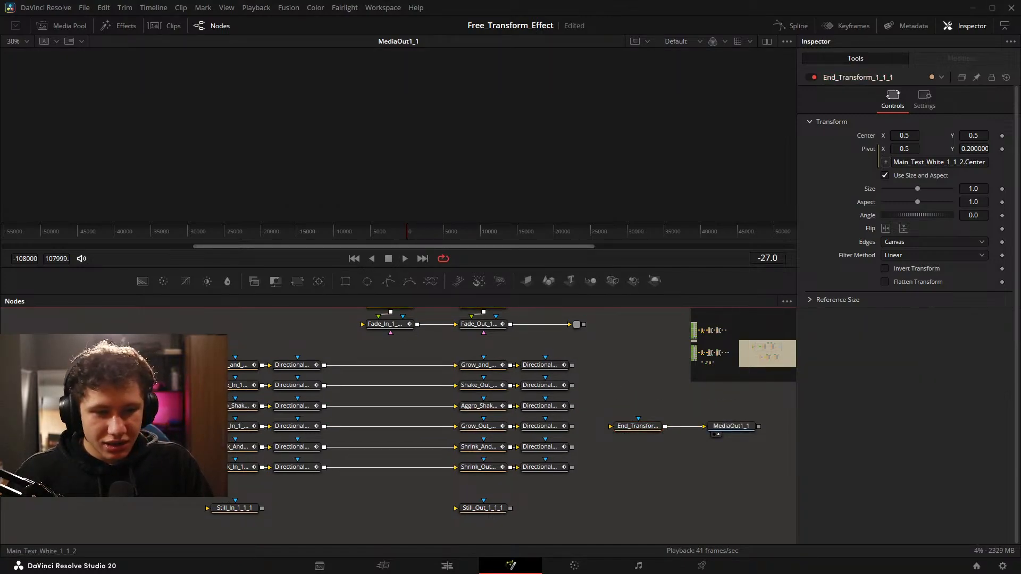
# Connect Main_Text_White_1_1_2 to Grow_In_1_1_1, and the Grow row's final node DirectionalBlur10_1_1_1 to End_Transform_1_1_1.
pyautogui.click(141, 406)
pyautogui.moveTo(141, 405); pyautogui.dragTo(165, 392)
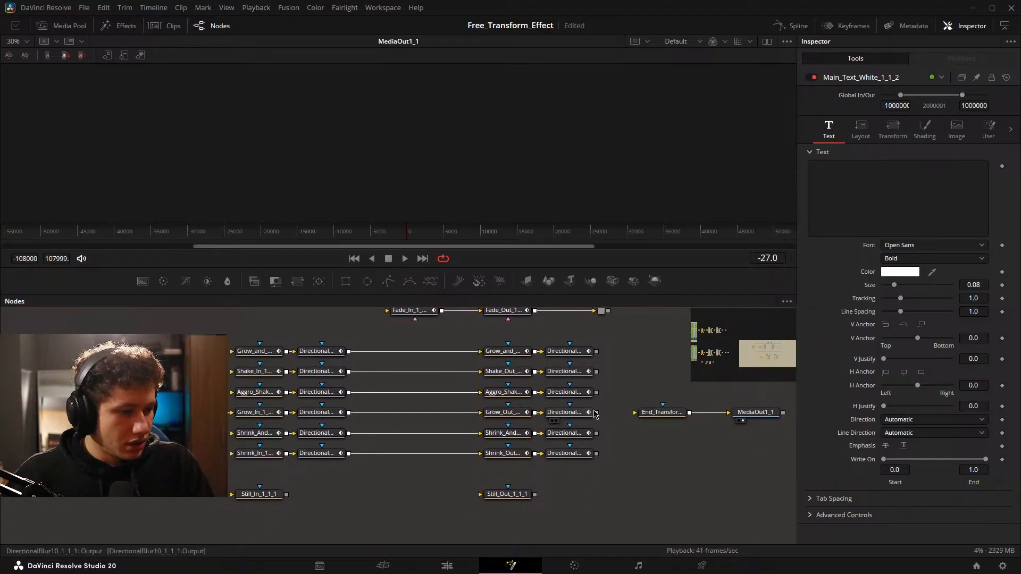
pyautogui.moveTo(595, 414); pyautogui.dragTo(635, 413)
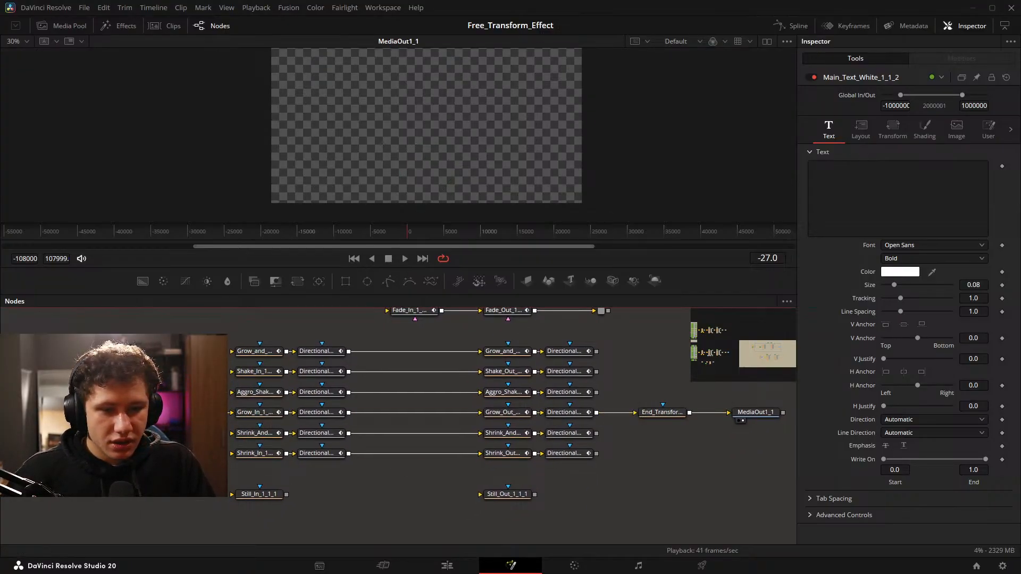
# Select the complete Grow In and Out node chain from Main_Text_White_1_1_2 through MediaOut1_1.
pyautogui.moveTo(127, 405); pyautogui.dragTo(769, 424)
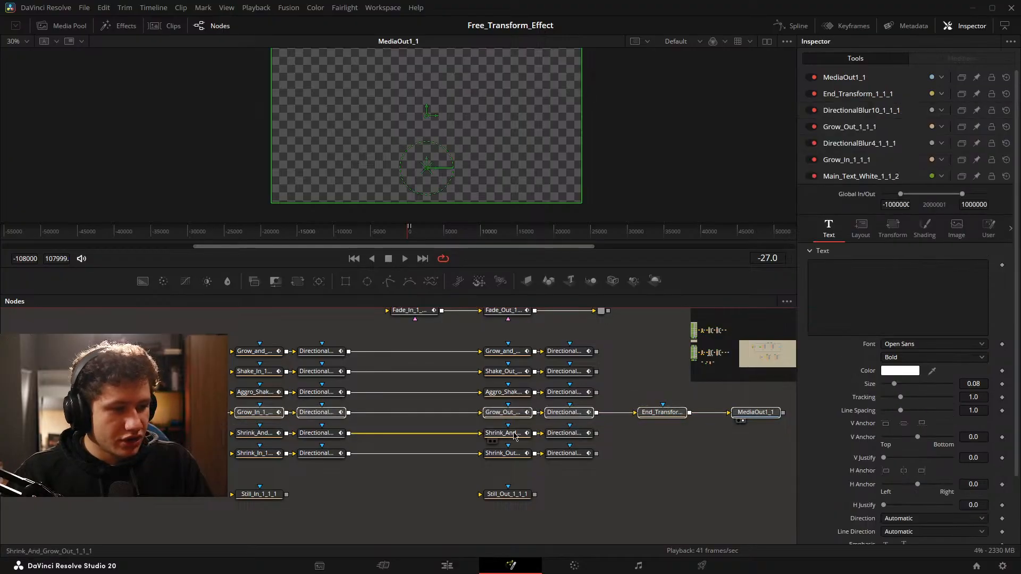
pyautogui.scroll(-3, 423, 431)
pyautogui.moveTo(123, 460); pyautogui.dragTo(538, 387)
pyautogui.scroll(-3, 538, 388)
pyautogui.moveTo(291, 440); pyautogui.dragTo(346, 446)
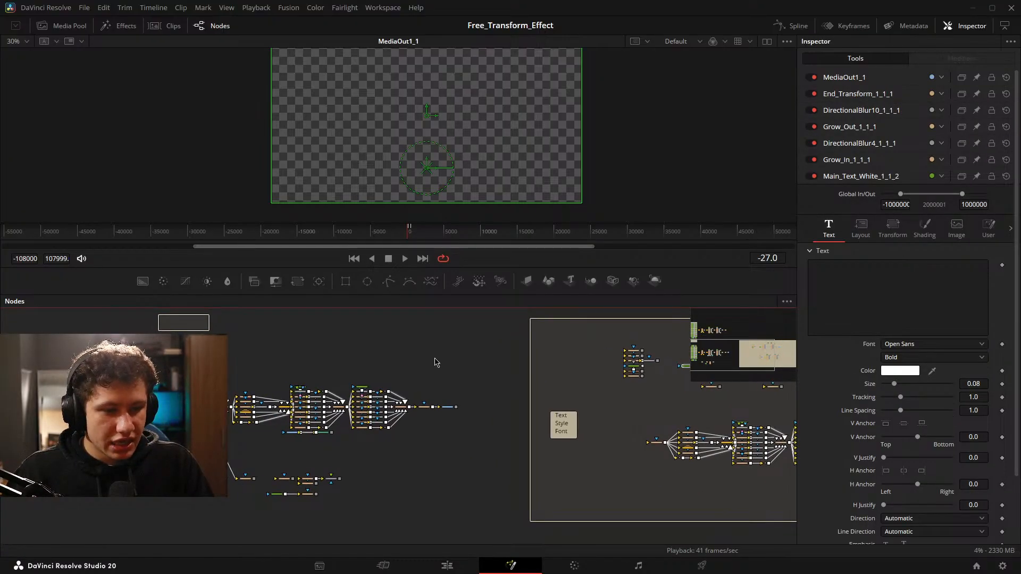
pyautogui.scroll(5, 437, 420)
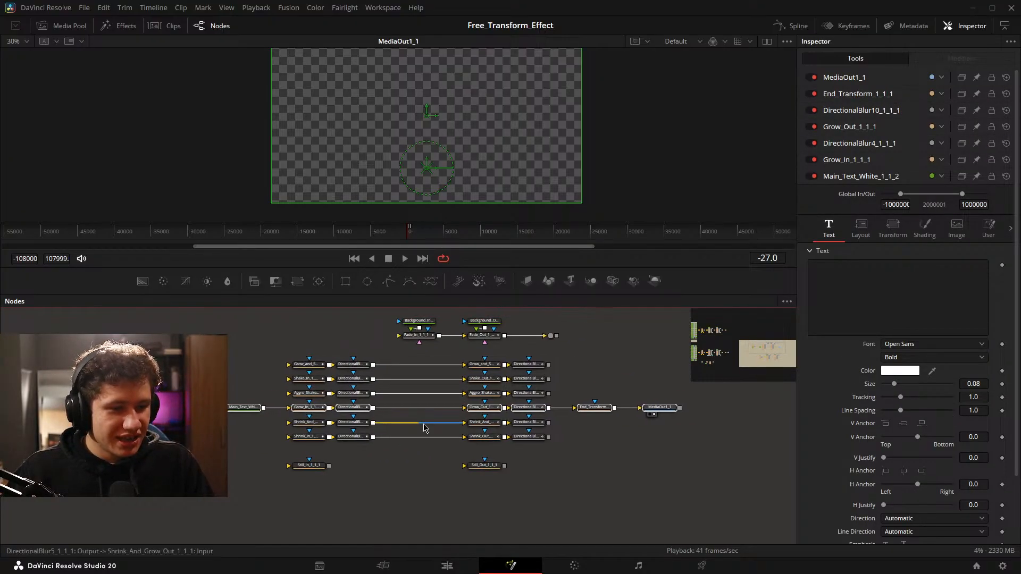
pyautogui.scroll(3, 441, 418)
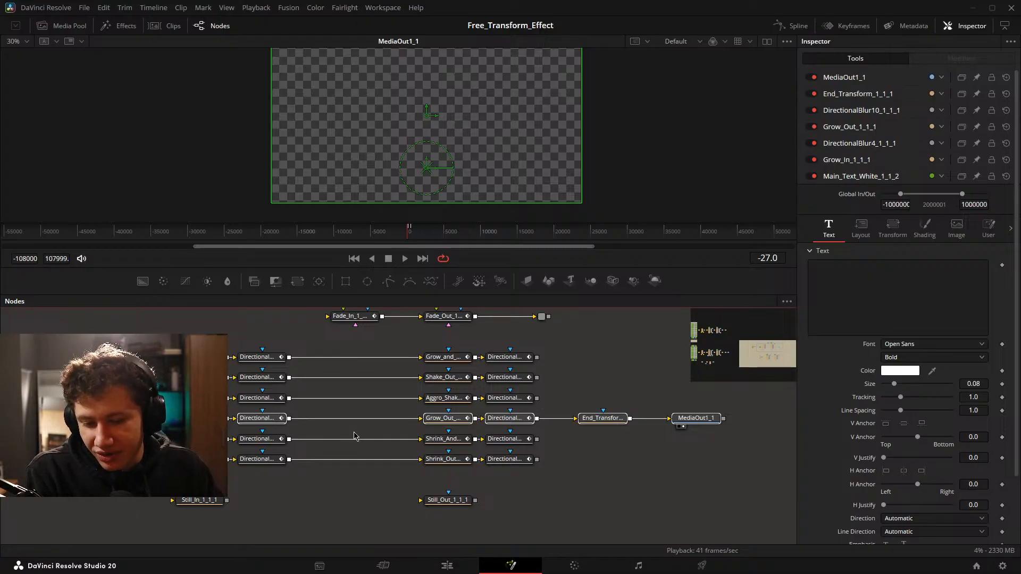
pyautogui.click(335, 496)
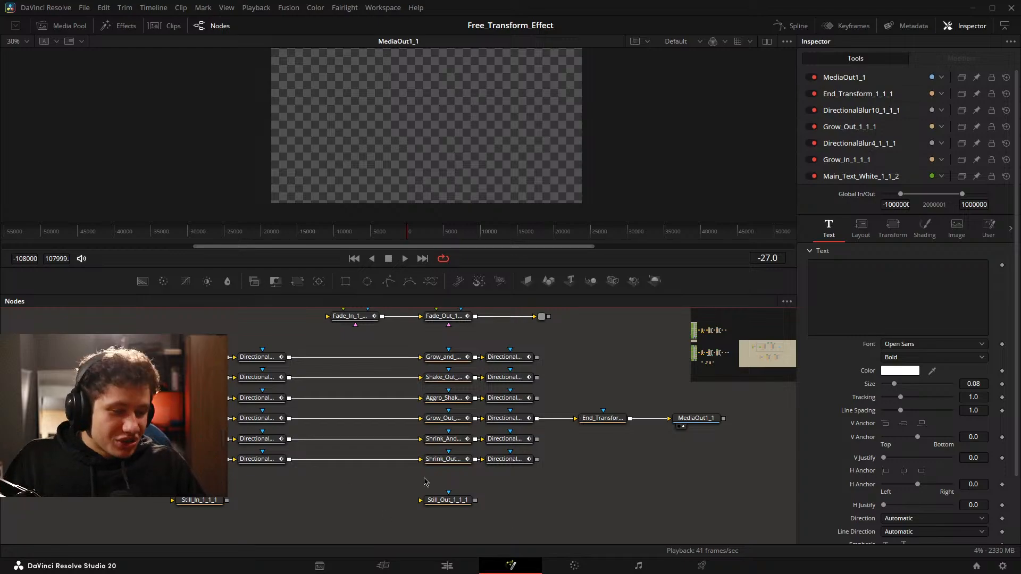
pyautogui.click(573, 567)
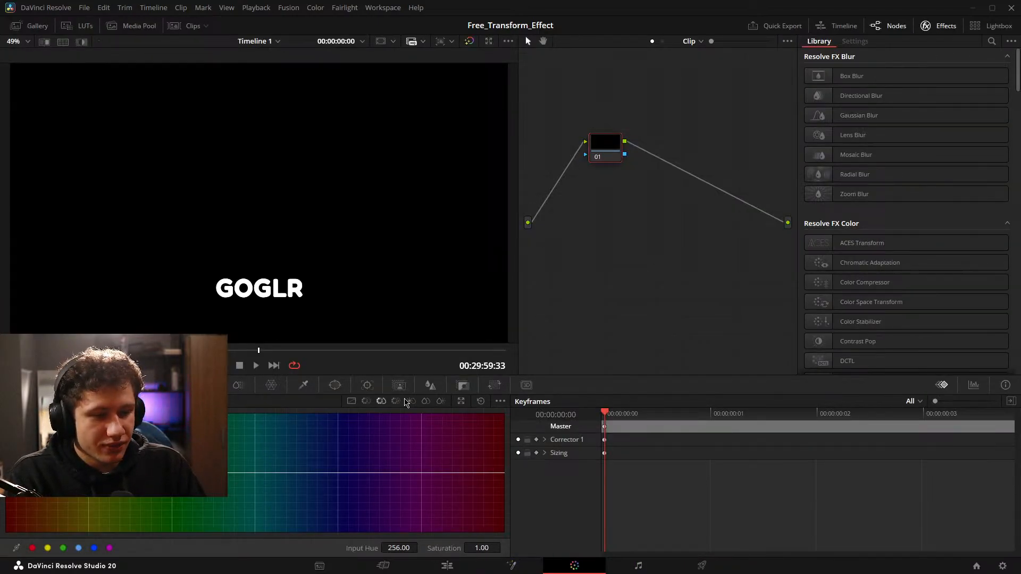
pyautogui.click(512, 566)
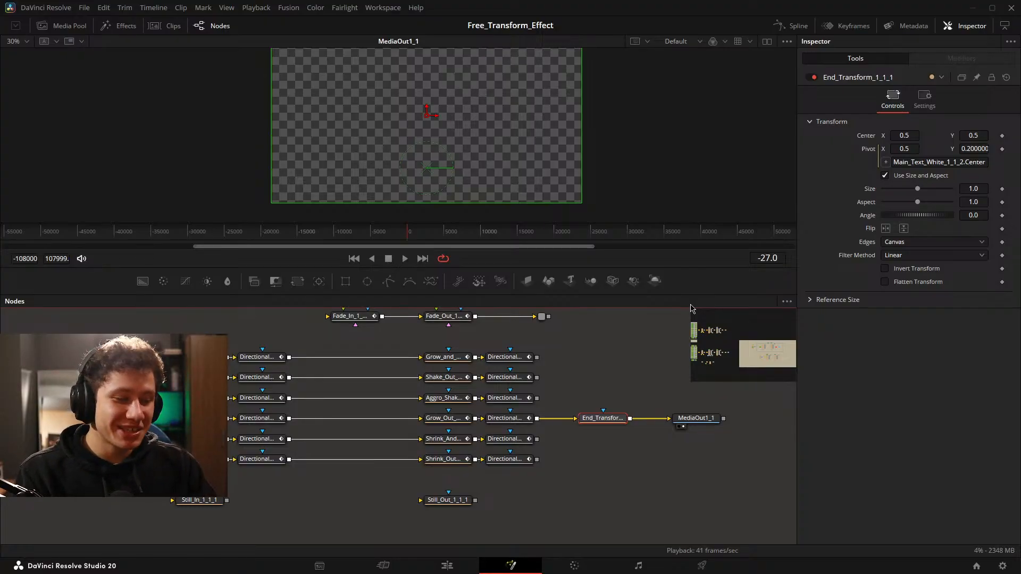
pyautogui.click(342, 500)
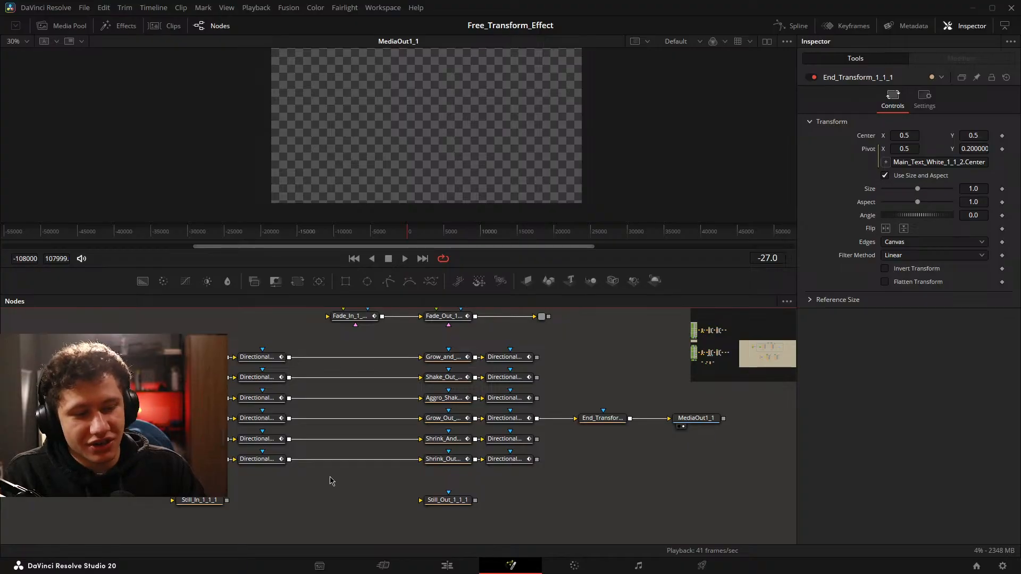
# Select the Grow chain from Main_Text_White_1_1_2 through MediaOut1_1 and start creating a macro from it.
pyautogui.moveTo(332, 482); pyautogui.dragTo(350, 503)
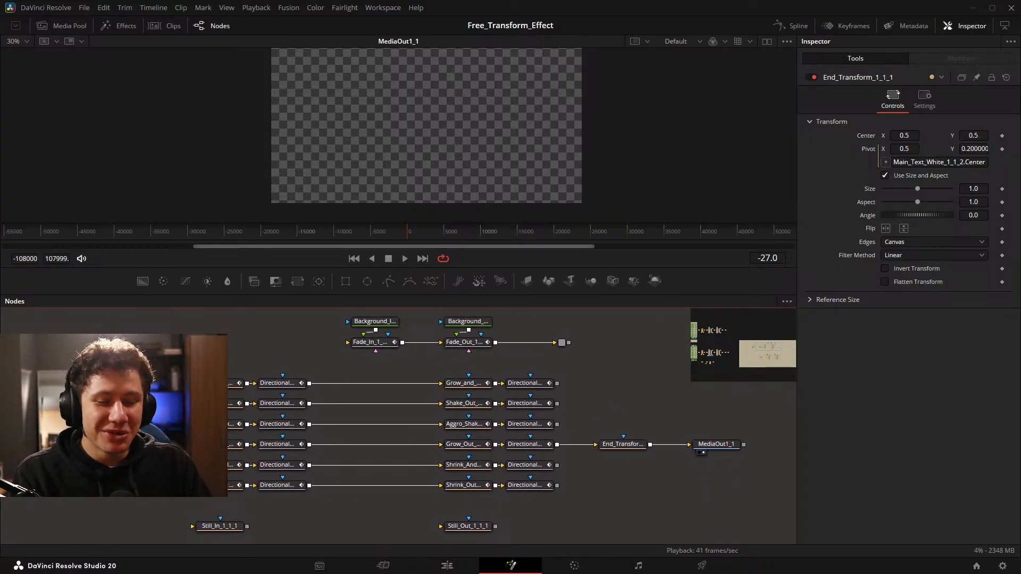
pyautogui.moveTo(227, 440); pyautogui.dragTo(735, 461)
pyautogui.rightClick(727, 445)
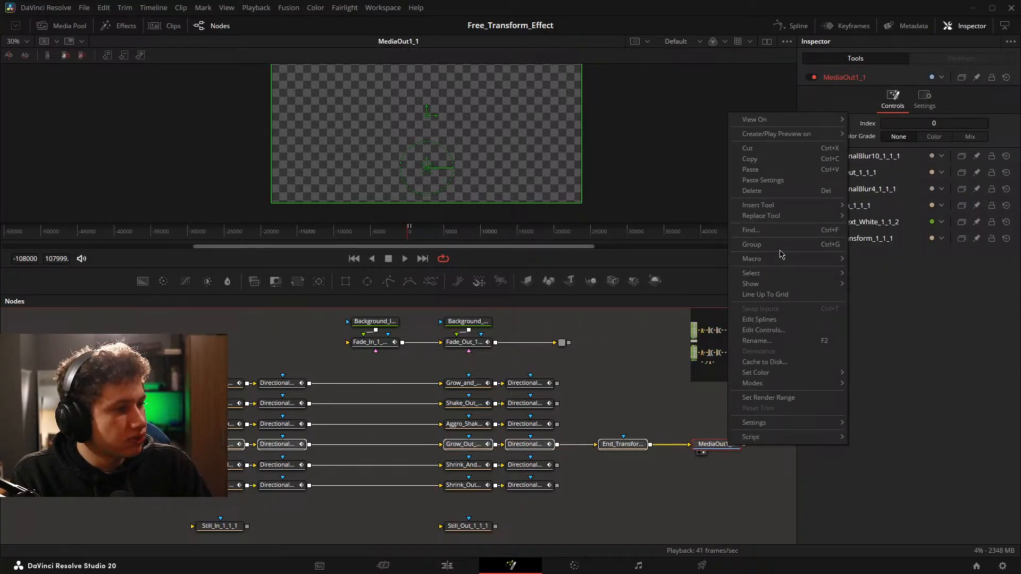
pyautogui.moveTo(776, 259)
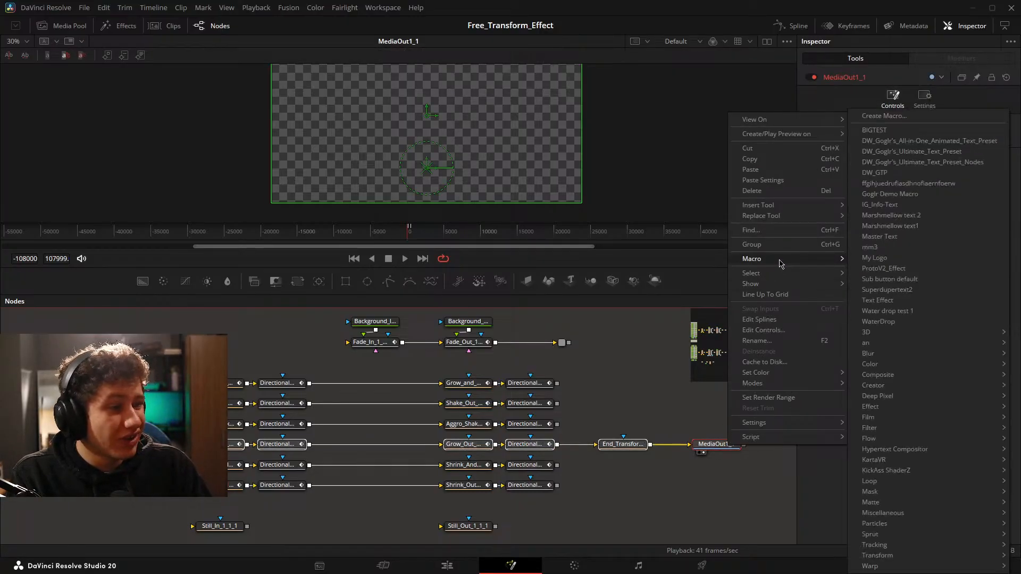
pyautogui.click(915, 117)
# Name the macro Grow_In_and_Out_Text_Test1, switch to the Edit page and close the Macro Editor.
pyautogui.doubleClick(565, 143)
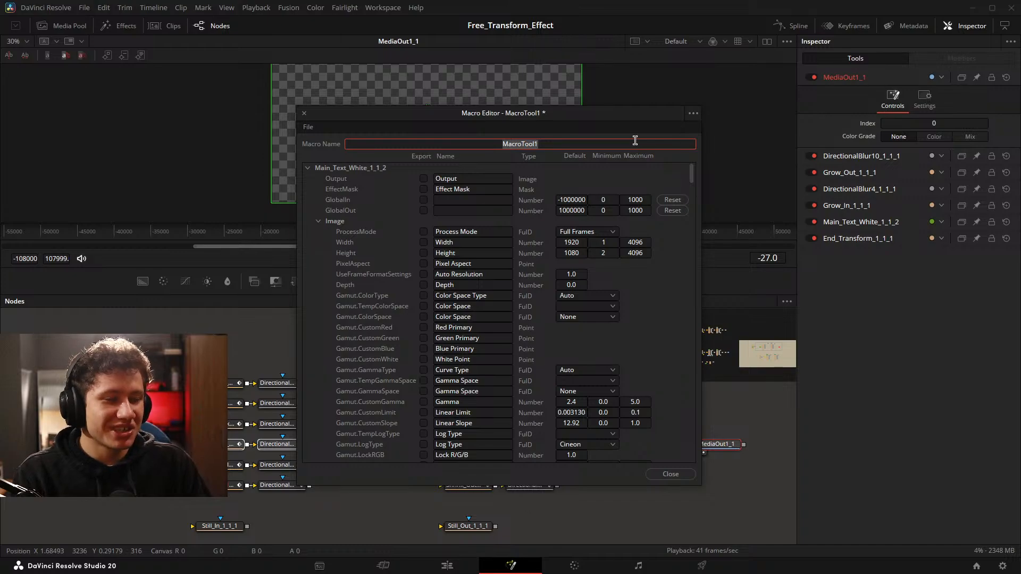
pyautogui.press('BackSpace')
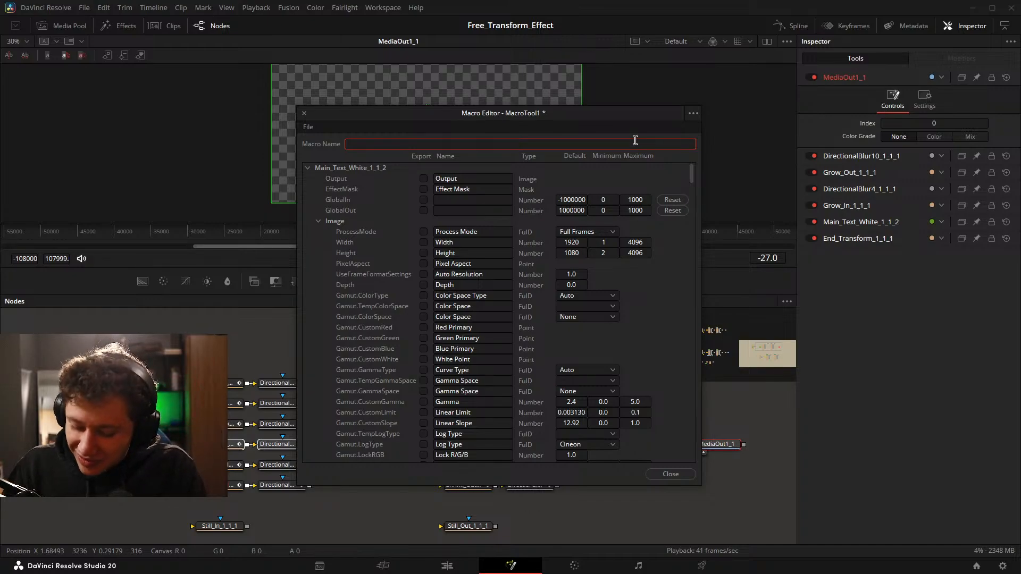
pyautogui.write('Grow')
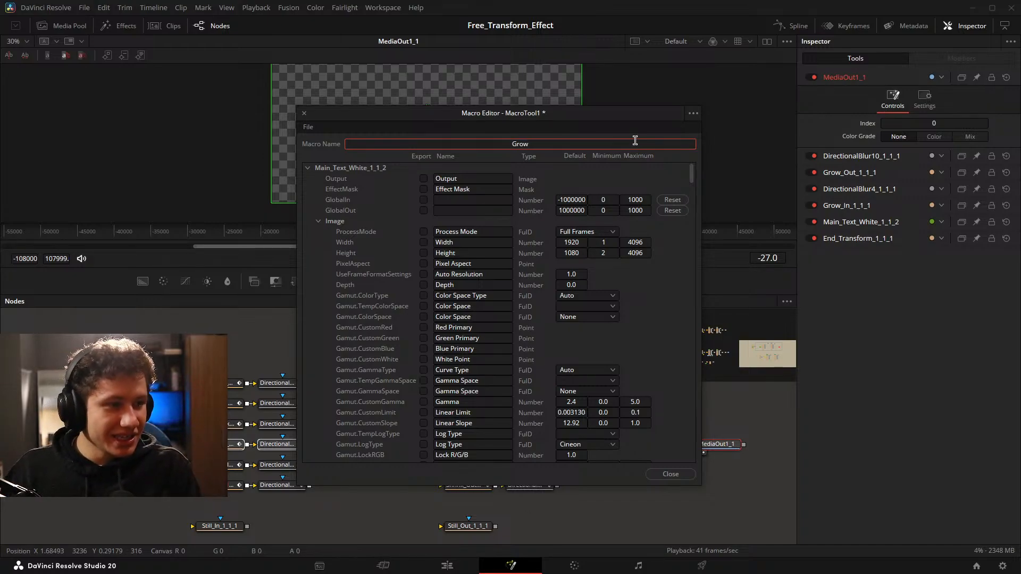
pyautogui.write('_In_and_Out_Text_Test1')
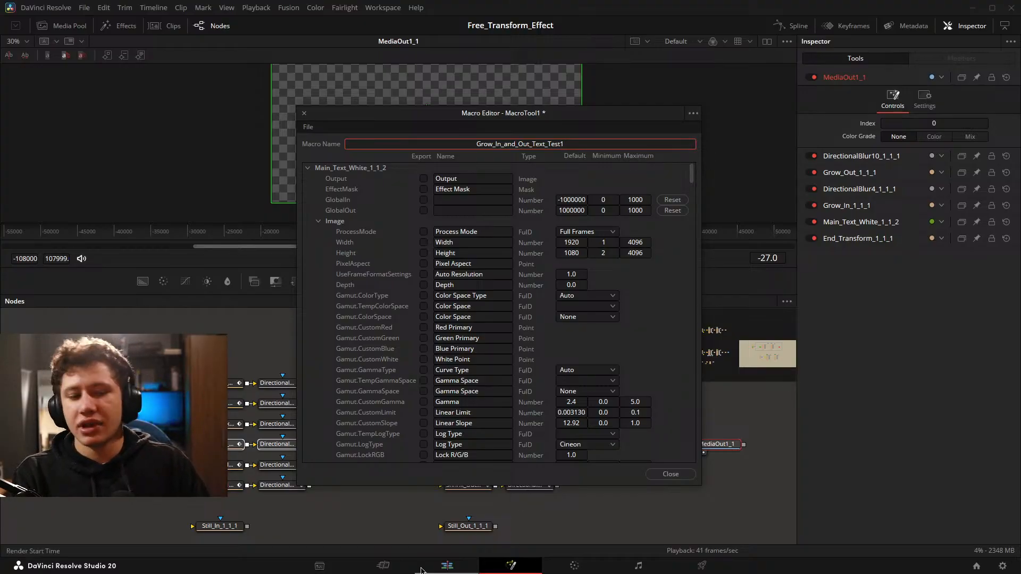
pyautogui.click(447, 565)
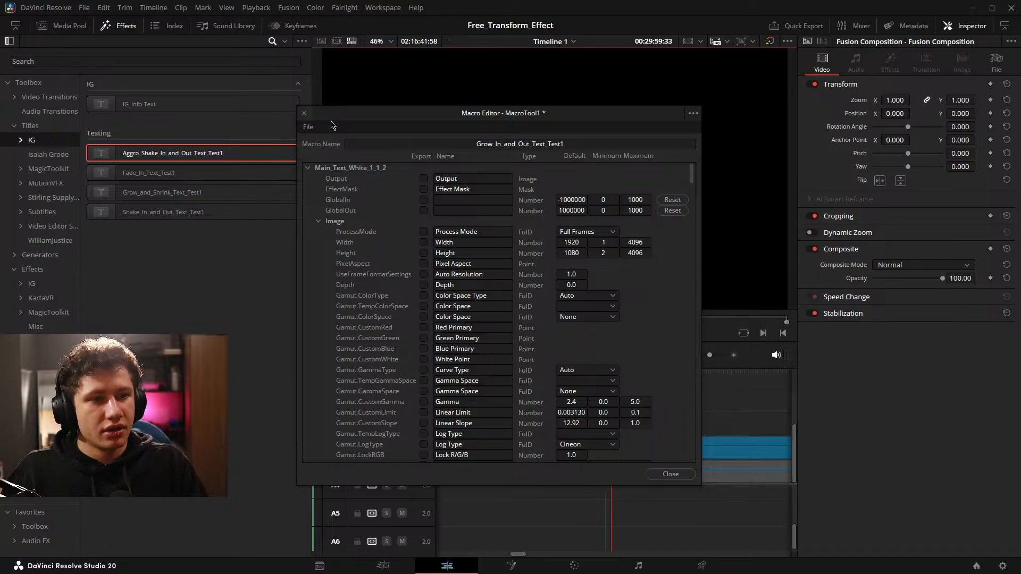
pyautogui.click(304, 113)
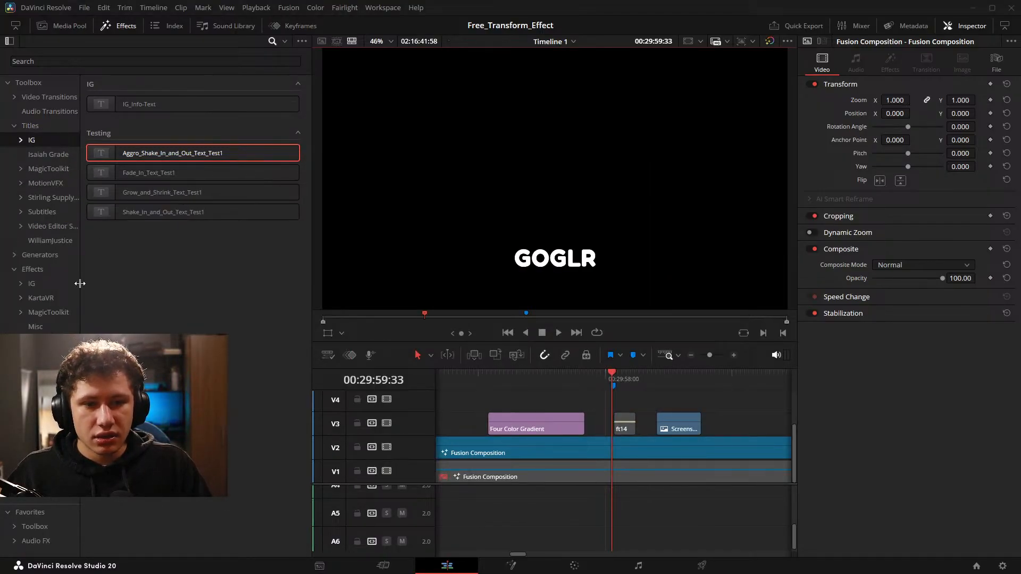
# Place the Disney + generator from the IG t3 category on Video 3 in an empty stretch of the timeline.
pyautogui.click(40, 255)
pyautogui.click(40, 283)
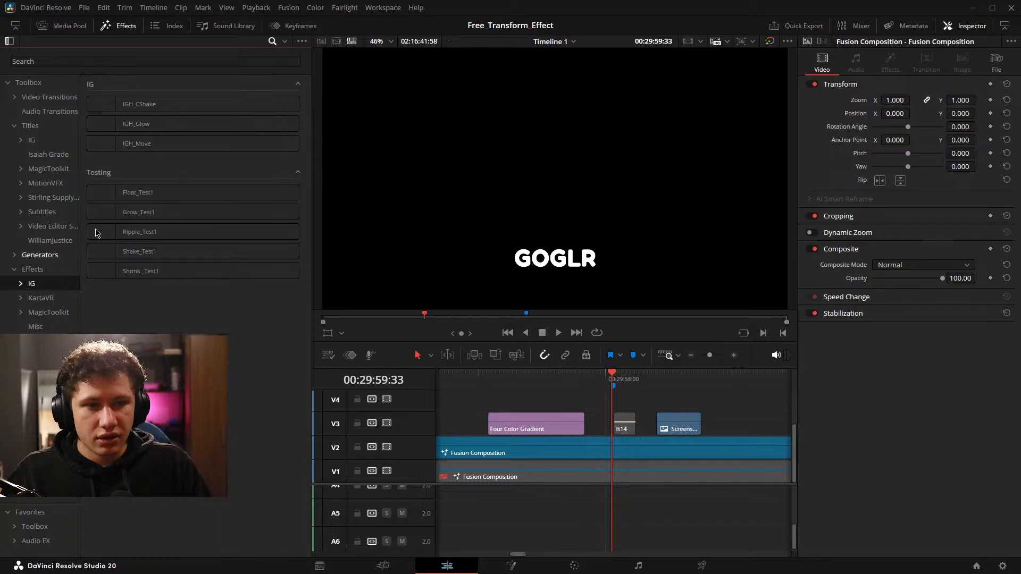
pyautogui.doubleClick(37, 259)
pyautogui.click(40, 271)
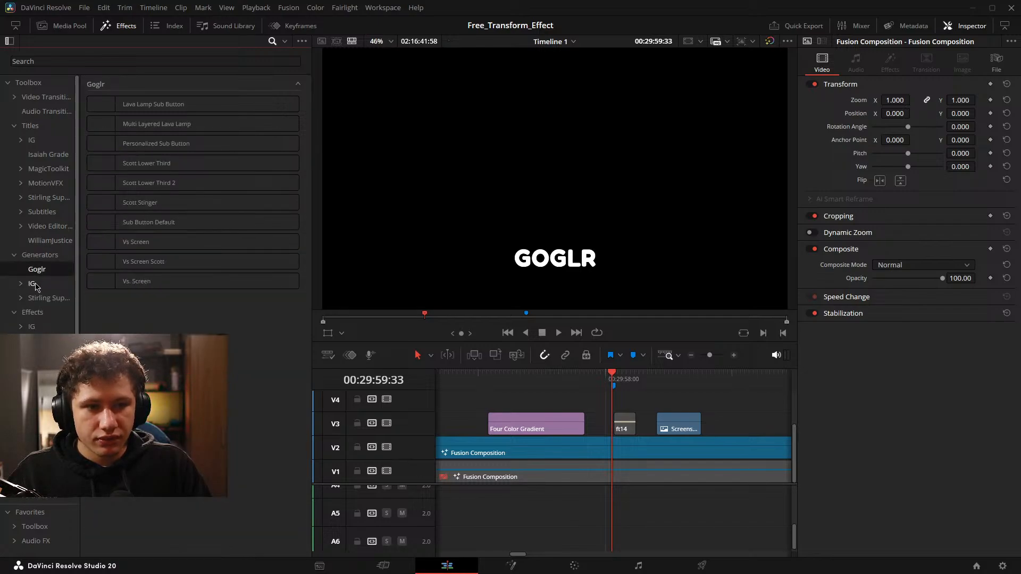
pyautogui.doubleClick(33, 283)
pyautogui.click(37, 298)
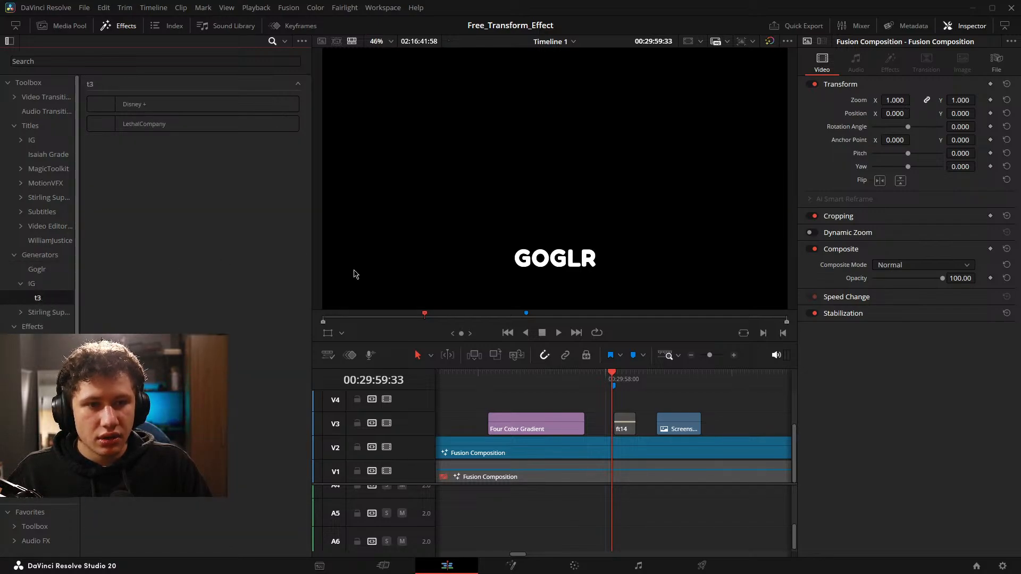
pyautogui.scroll(-10, 676, 431)
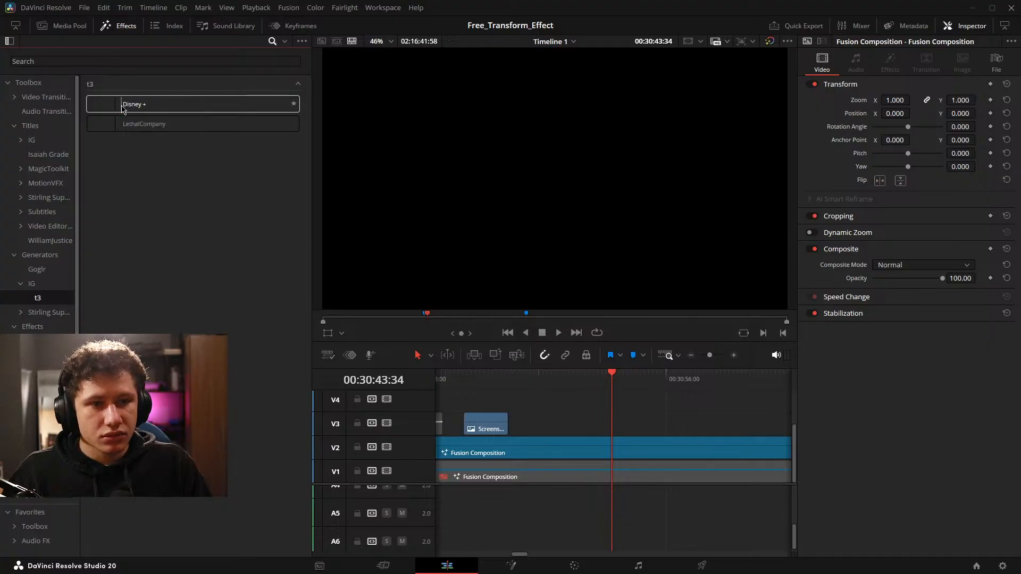
pyautogui.moveTo(123, 108); pyautogui.dragTo(611, 429)
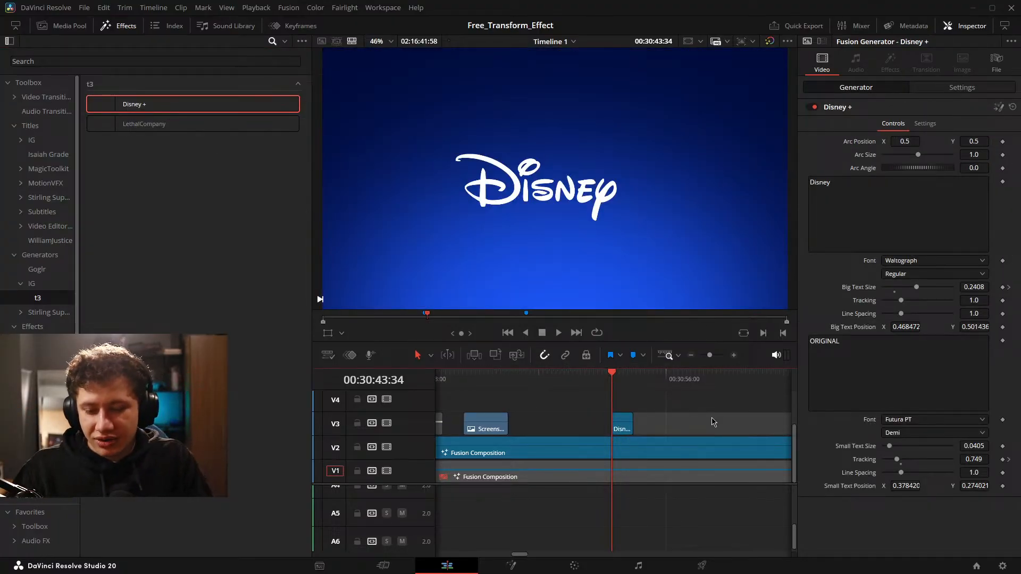
# Hide the effects library and play through the Disney + clip to review its logo animation.
pyautogui.scroll(2, 712, 421)
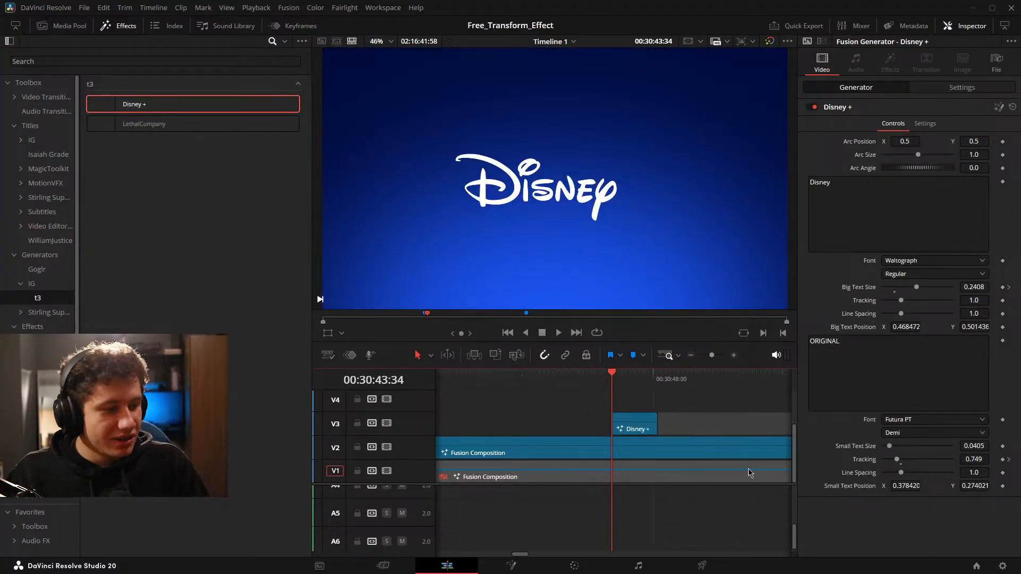
pyautogui.click(118, 26)
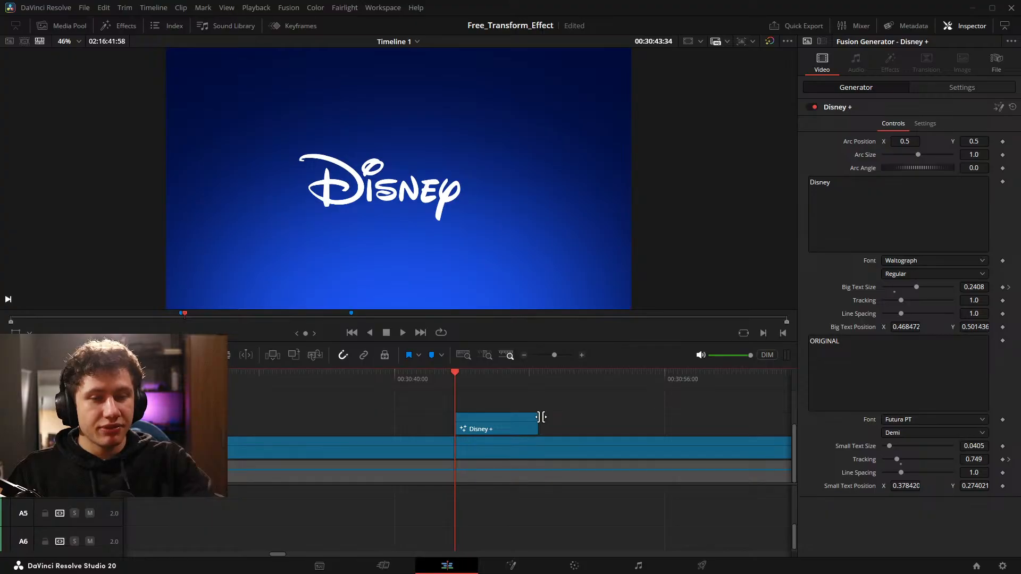
pyautogui.press('space')
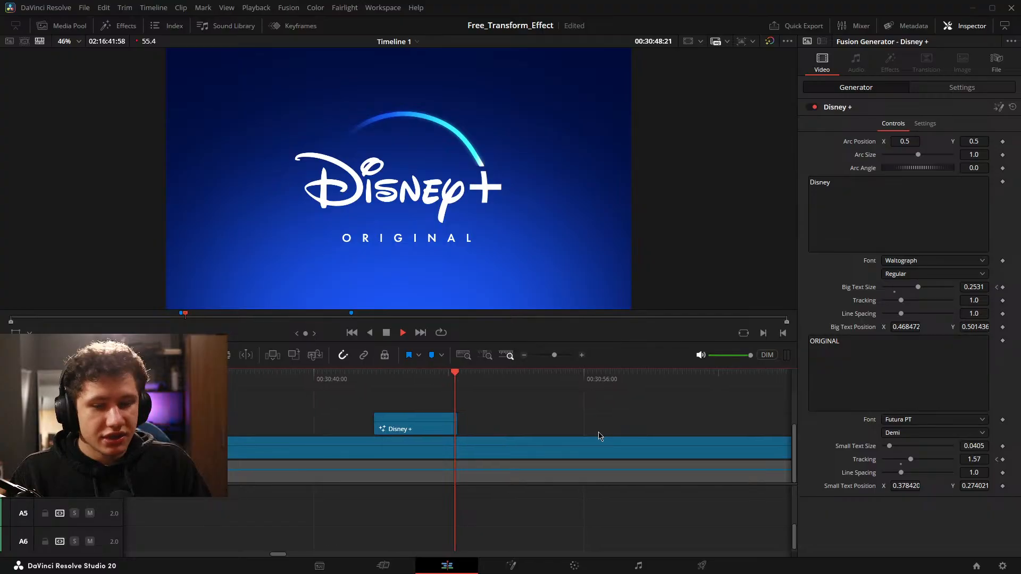
pyautogui.press('space')
pyautogui.moveTo(498, 438); pyautogui.dragTo(575, 430)
pyautogui.press('space')
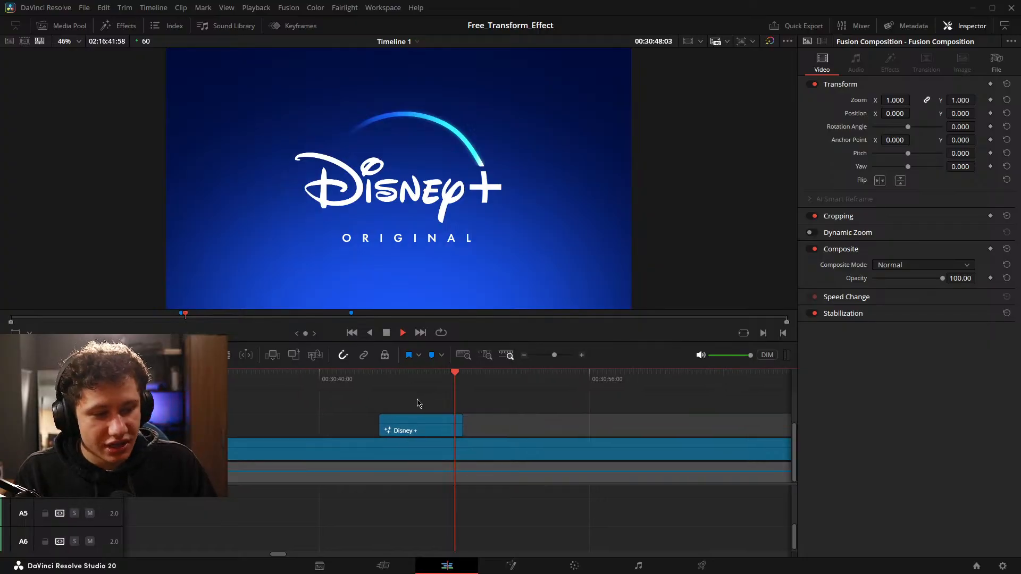
# Limit the in and out range to the Disney + clip and play it in a loop.
pyautogui.moveTo(415, 404); pyautogui.dragTo(491, 409)
pyautogui.hotkey('ctrl', 's')
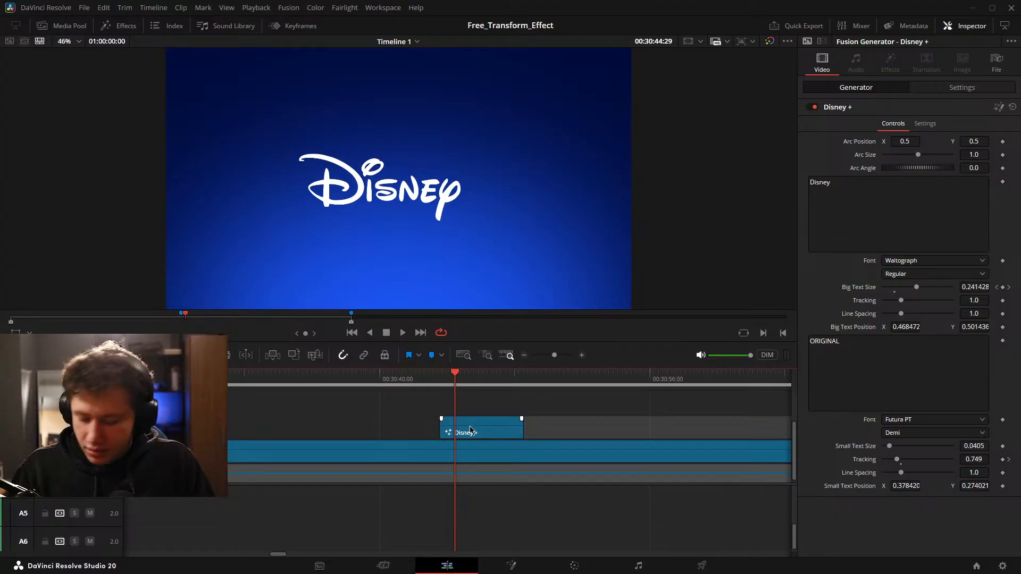
pyautogui.press('Up')
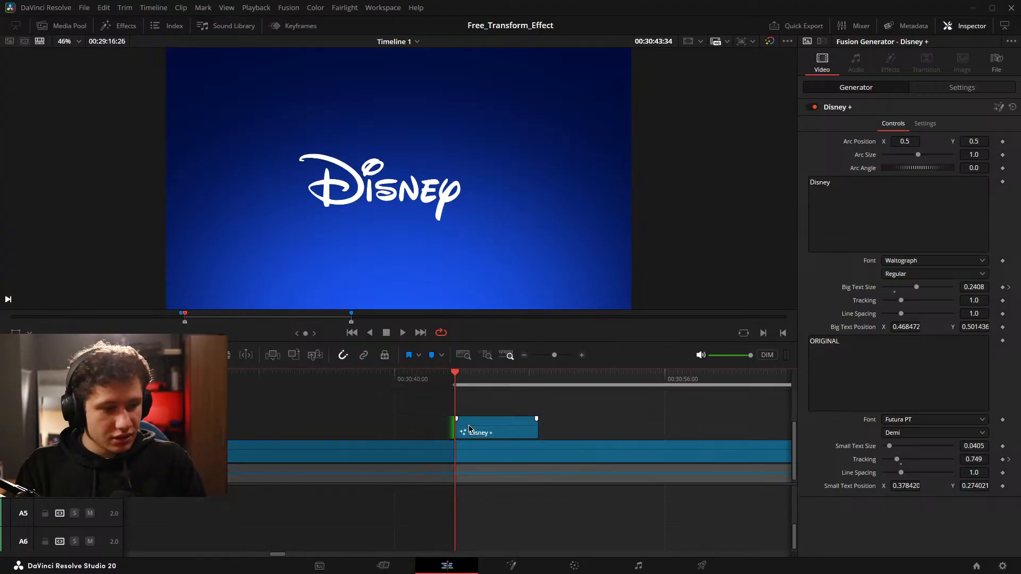
pyautogui.press('Down')
pyautogui.press('Left')
pyautogui.hotkey('alt', 'x')
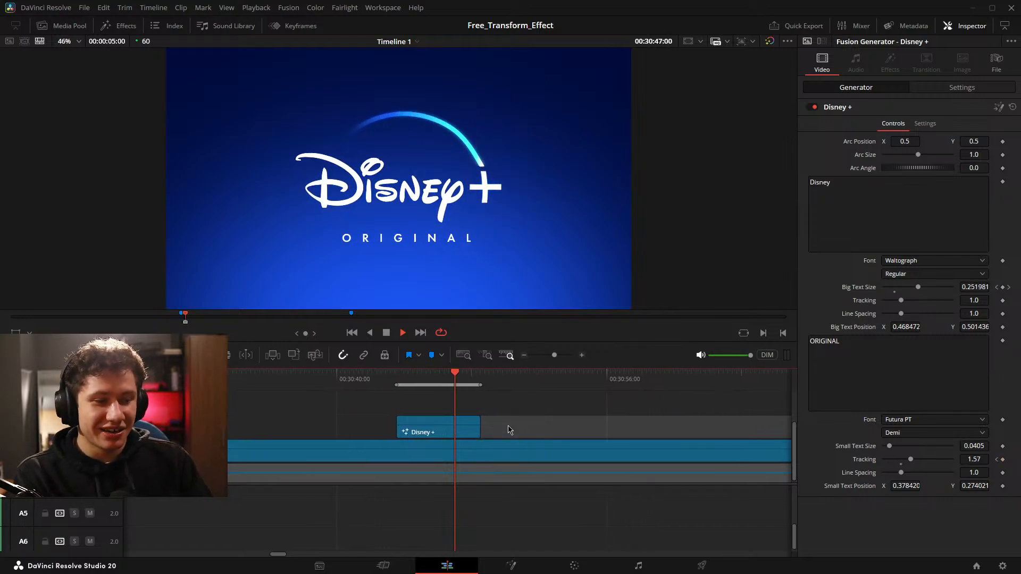
# Stop playback, delete the Disney + clip from Video 3 and clear the in and out range.
pyautogui.click(387, 332)
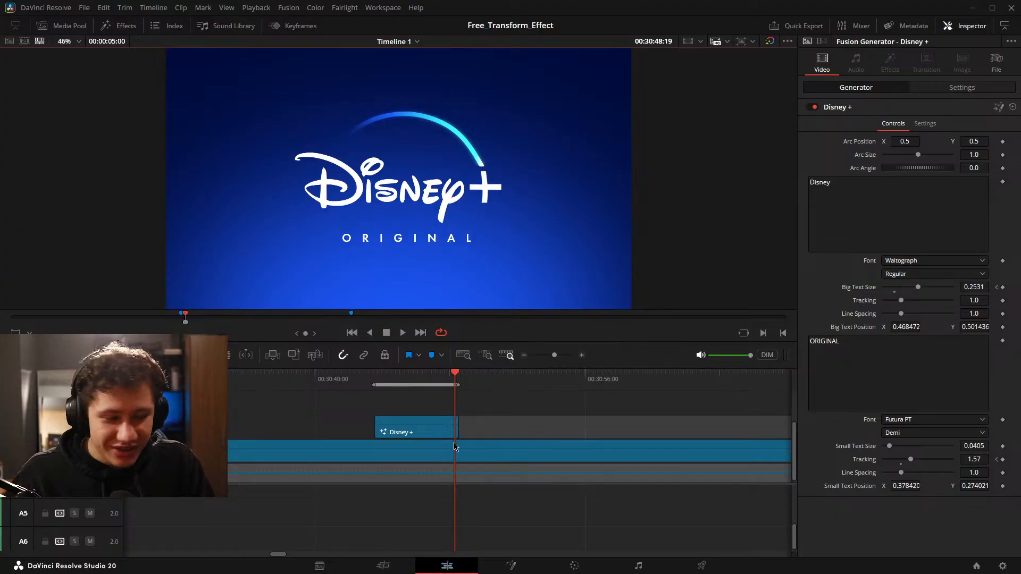
pyautogui.click(413, 429)
pyautogui.press('Delete')
pyautogui.hotkey('alt', 'x')
# Show the IG titles in the effects library and bring the playhead to the start of the ft14 clip.
pyautogui.scroll(-2, 428, 431)
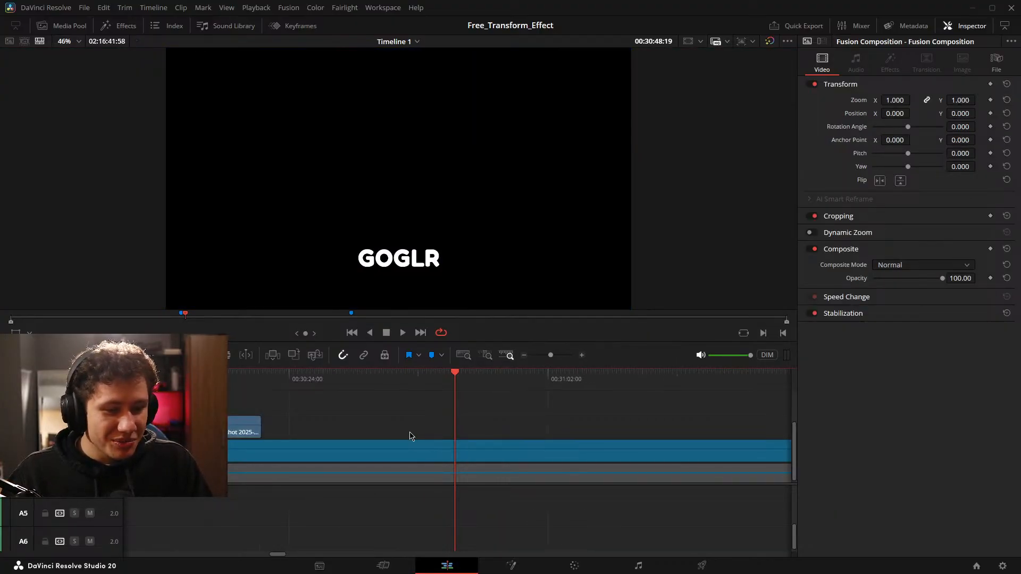
pyautogui.hscroll(-10, 409, 436)
pyautogui.scroll(2, 510, 422)
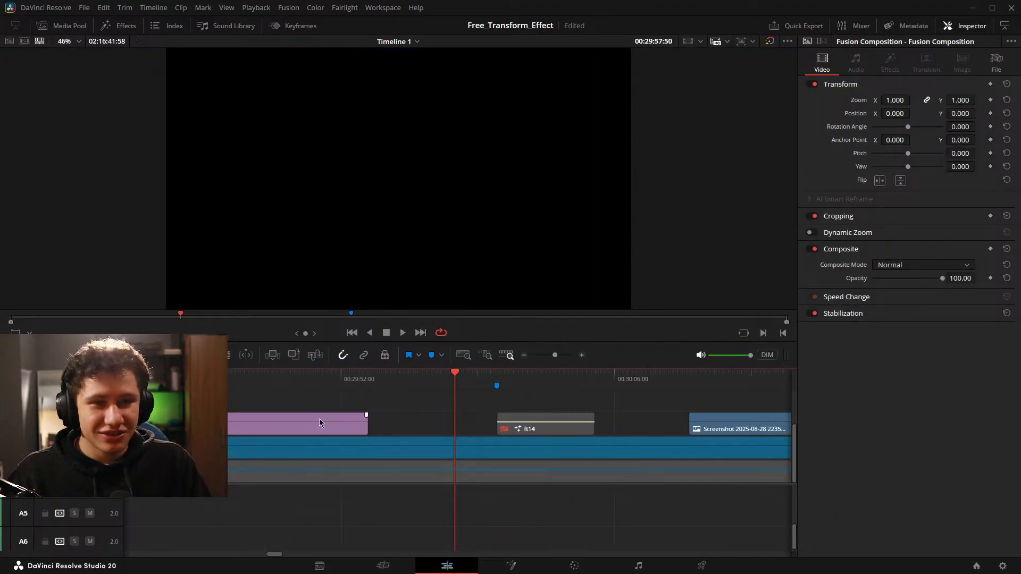
pyautogui.click(120, 26)
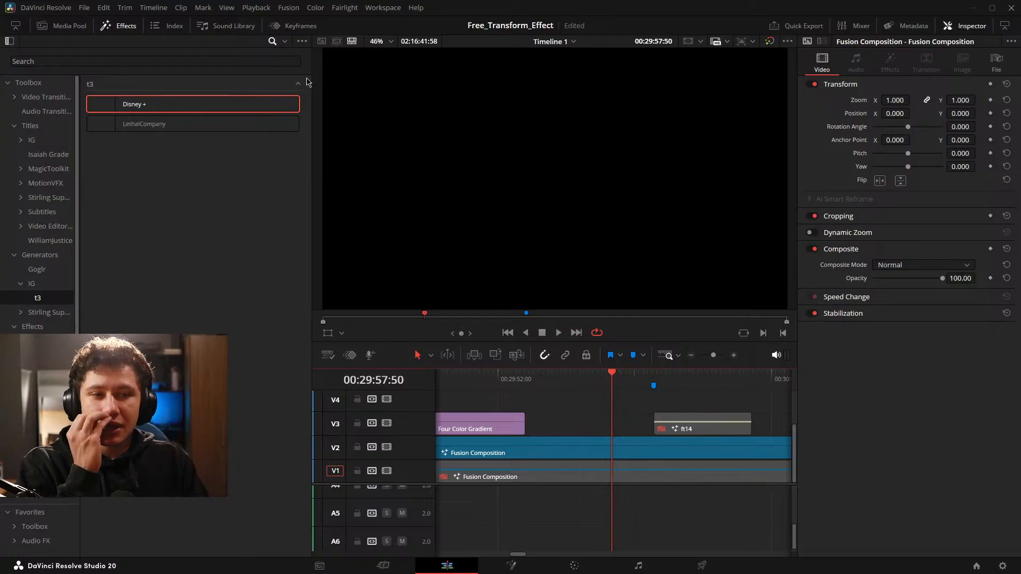
pyautogui.click(162, 202)
pyautogui.click(32, 141)
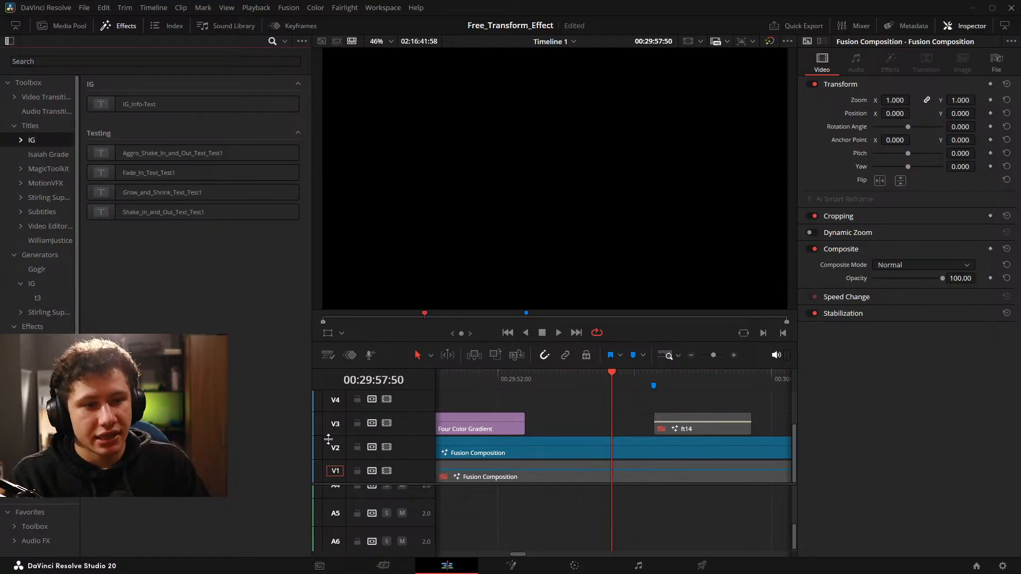
pyautogui.moveTo(646, 434); pyautogui.dragTo(606, 439)
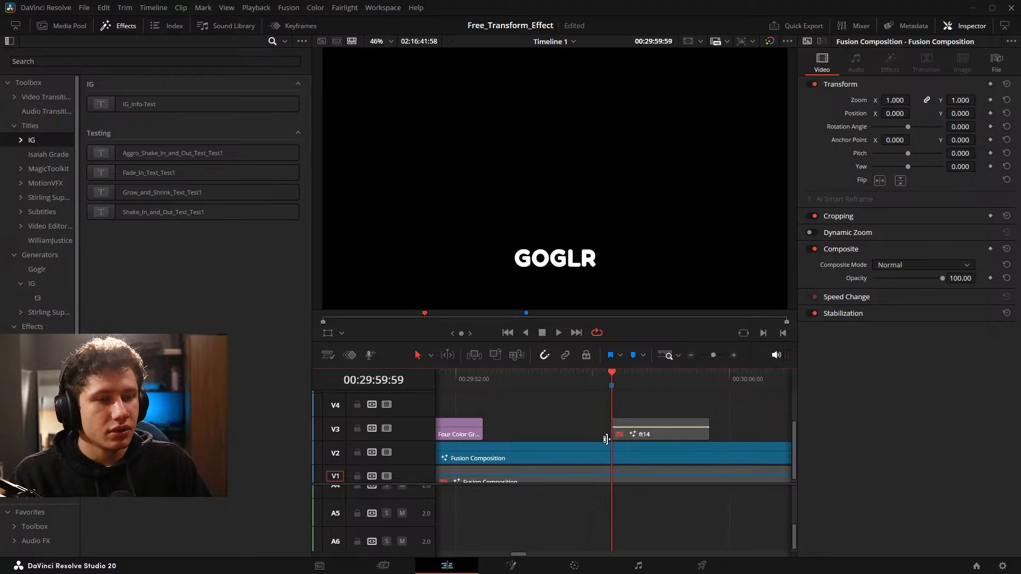
pyautogui.scroll(2, 649, 417)
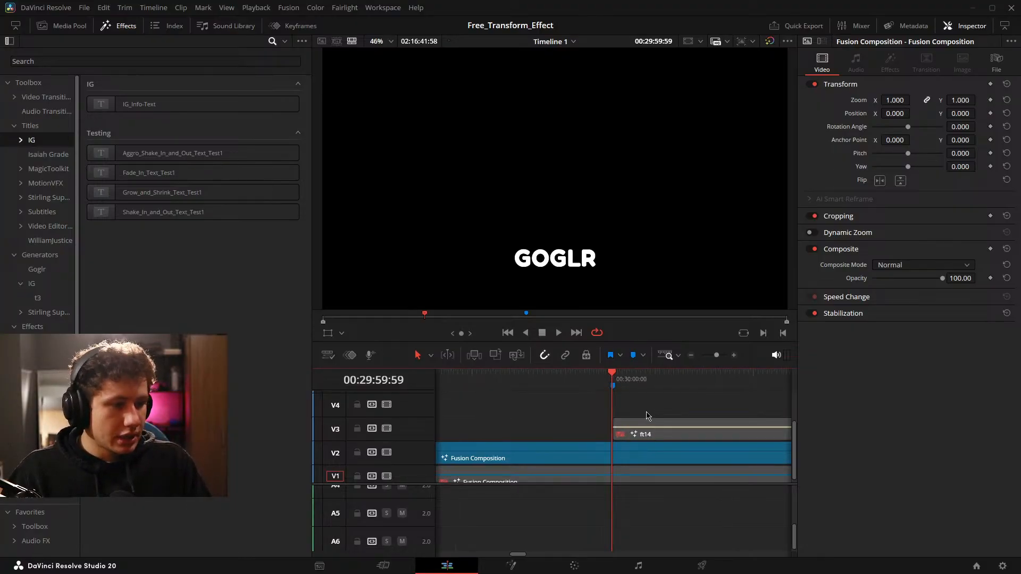
# Return to the Fusion node graph and disconnect Main_Text_White_1_1_2 from Grow_In_1_1_1.
pyautogui.click(511, 566)
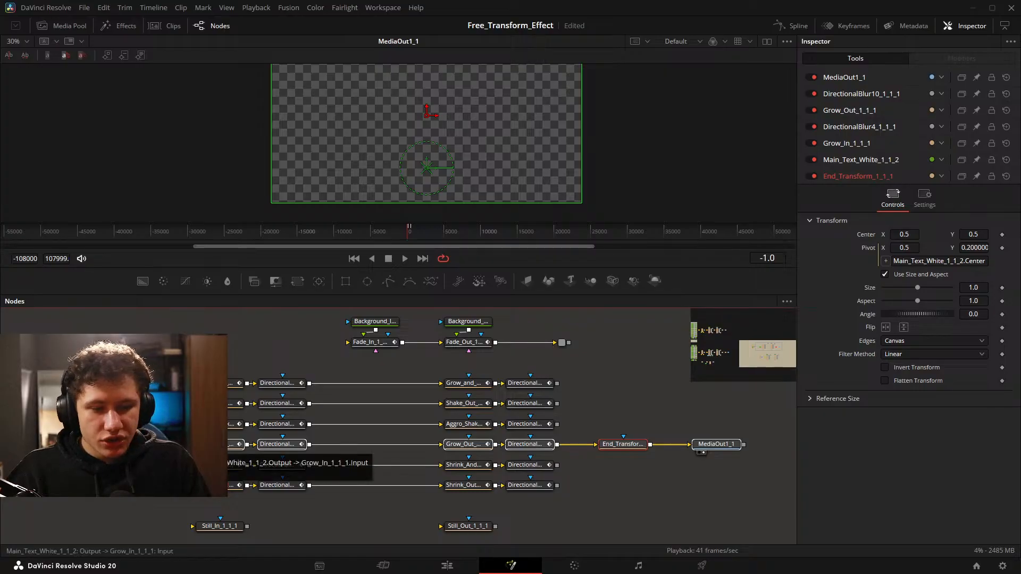
pyautogui.moveTo(127, 444); pyautogui.dragTo(127, 465)
pyautogui.hotkey('ctrl', 'z')
pyautogui.click(127, 444)
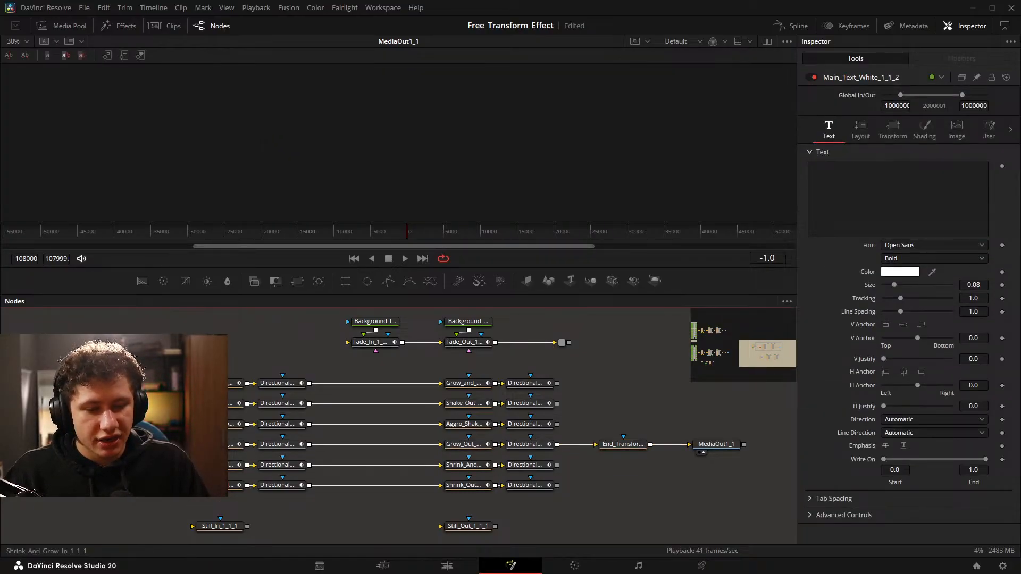
# Disconnect End_Transform_1_1_1 from the Grow row and move it with MediaOut1_1 into line with the Shrink and Grow row.
pyautogui.moveTo(510, 490); pyautogui.dragTo(433, 485)
pyautogui.moveTo(514, 439); pyautogui.dragTo(507, 432)
pyautogui.moveTo(520, 412); pyautogui.dragTo(661, 457)
pyautogui.moveTo(550, 440); pyautogui.dragTo(550, 460)
pyautogui.click(529, 439)
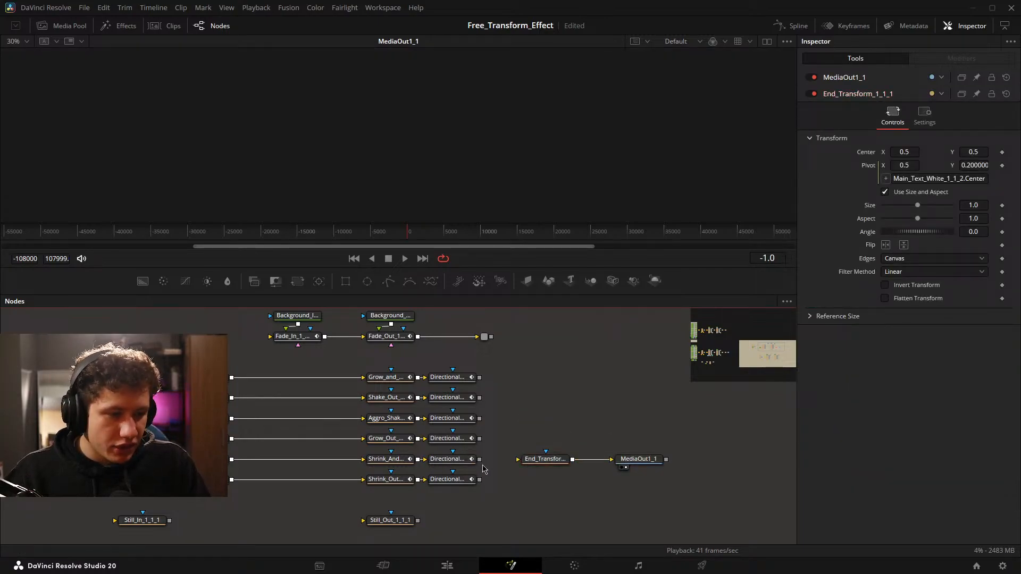
# Connect DirectionalBlur11_1_1_1 to End_Transform_1_1_1 and start a macro from the whole Shrink and Grow node row.
pyautogui.moveTo(481, 459); pyautogui.dragTo(518, 459)
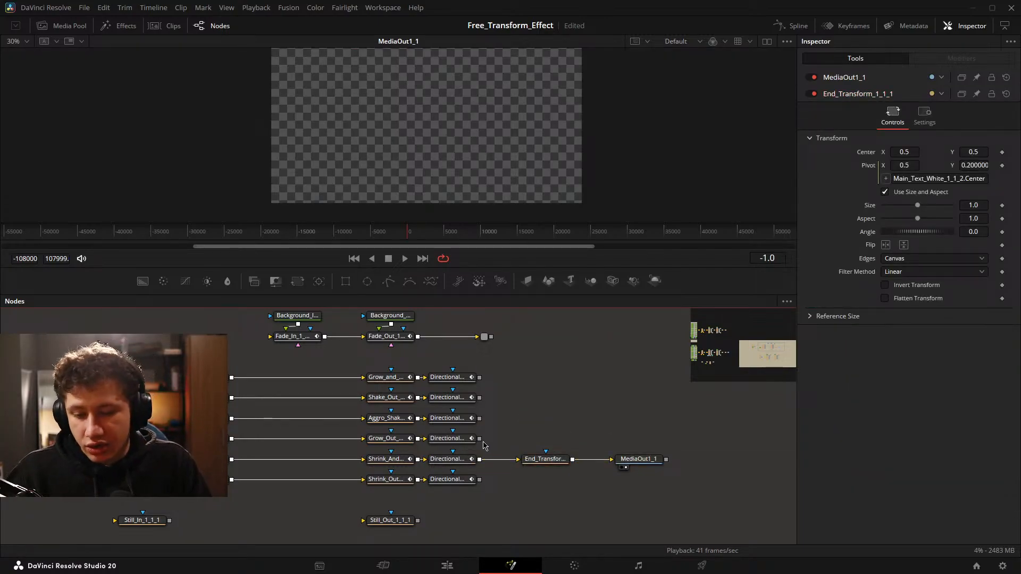
pyautogui.moveTo(398, 435); pyautogui.dragTo(442, 442)
pyautogui.moveTo(220, 460); pyautogui.dragTo(714, 477)
pyautogui.rightClick(714, 477)
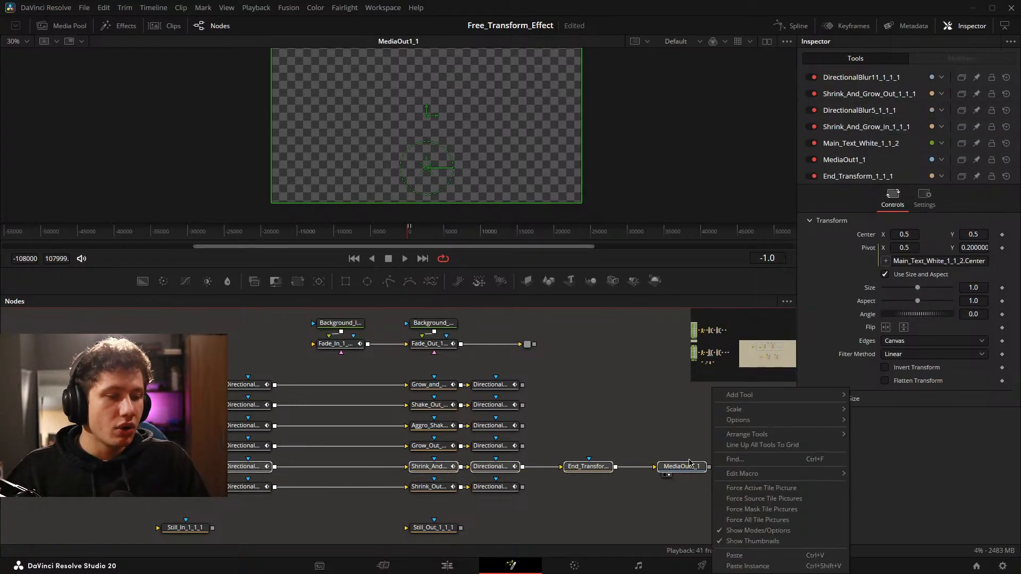
pyautogui.click(691, 469)
pyautogui.rightClick(691, 469)
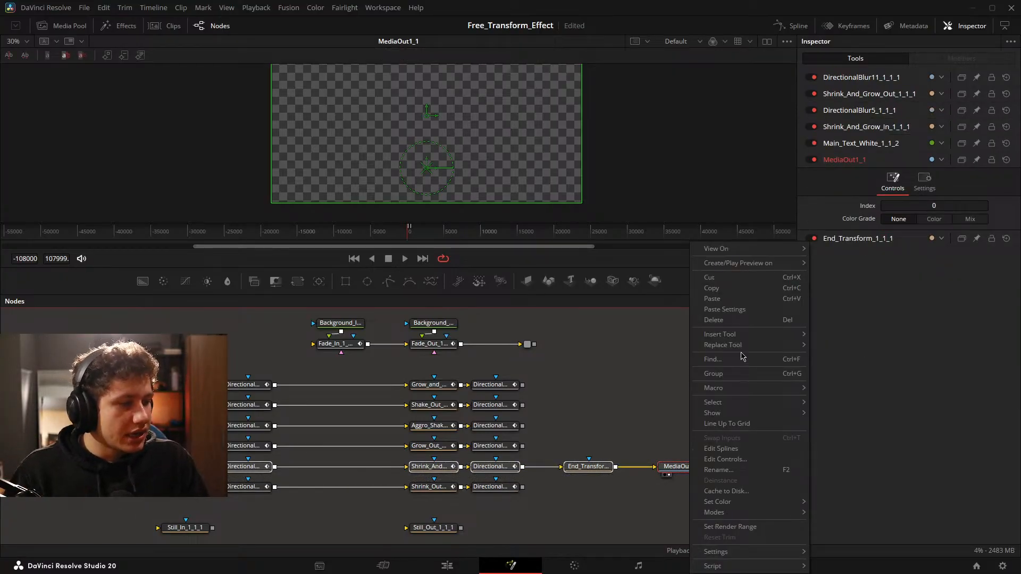
pyautogui.moveTo(733, 388)
pyautogui.click(906, 127)
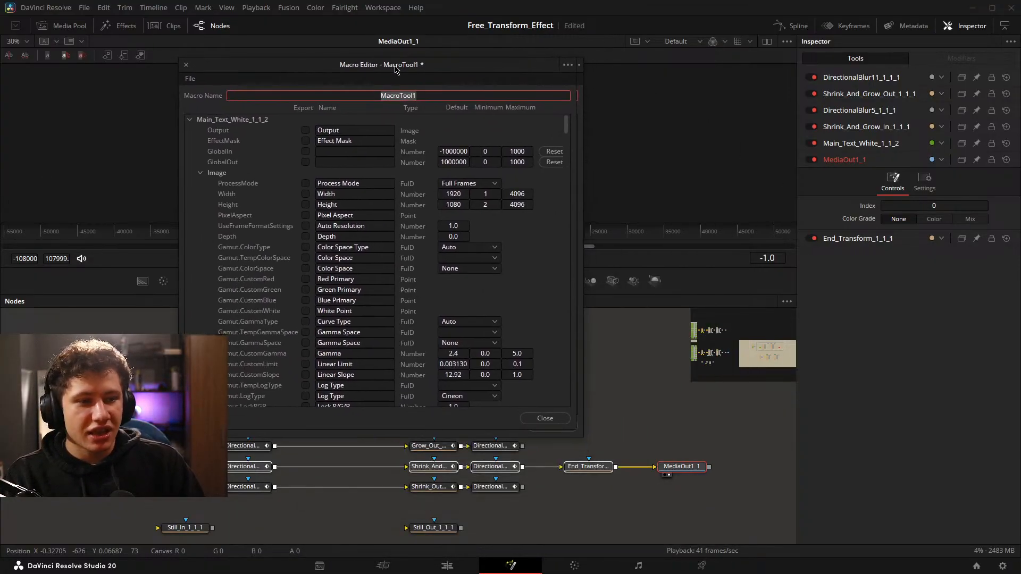
# Name the macro Shrink_and_Grow_In_and_Out_Text_Test1 and save the project.
pyautogui.click(562, 94)
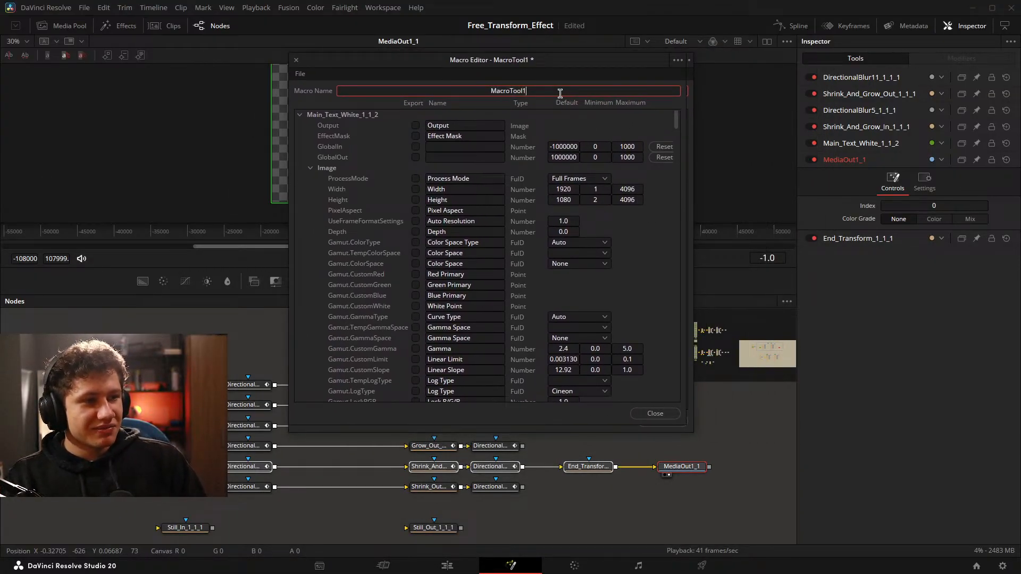
pyautogui.press('BackSpace')
pyautogui.press('BackSpace')
pyautogui.press('BackSpace')
pyautogui.press('BackSpace')
pyautogui.press('BackSpace')
pyautogui.press('BackSpace')
pyautogui.press('BackSpace')
pyautogui.press('BackSpace')
pyautogui.press('BackSpace')
pyautogui.press('BackSpace')
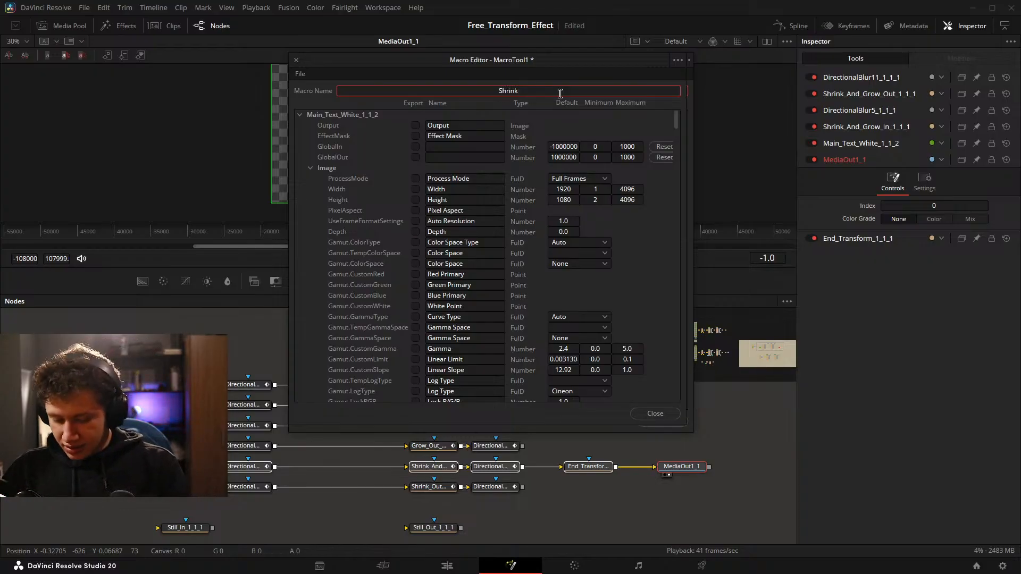
pyautogui.write('Shrink_and_Grow')
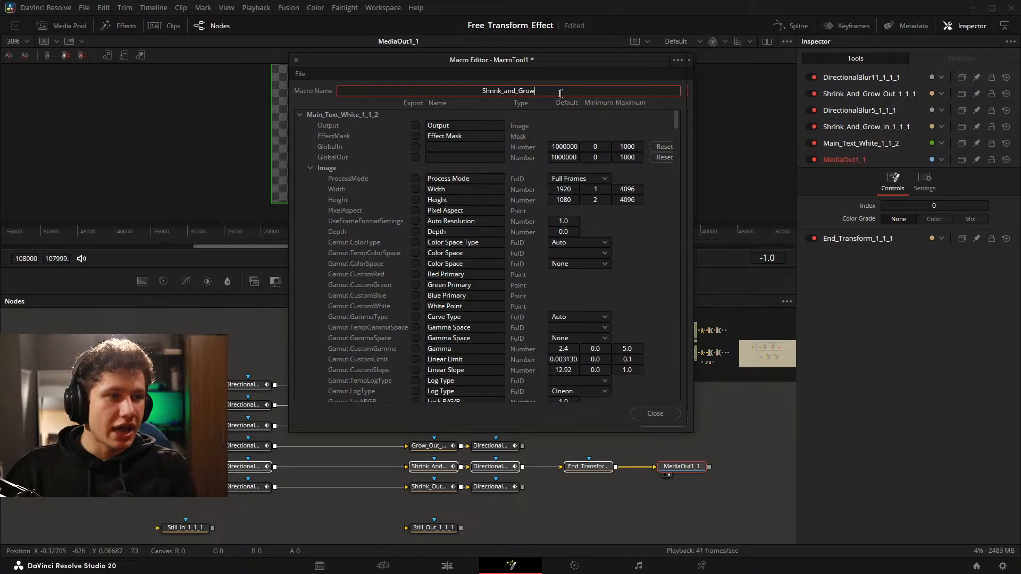
pyautogui.write('_In_and_Out_Text_Test1')
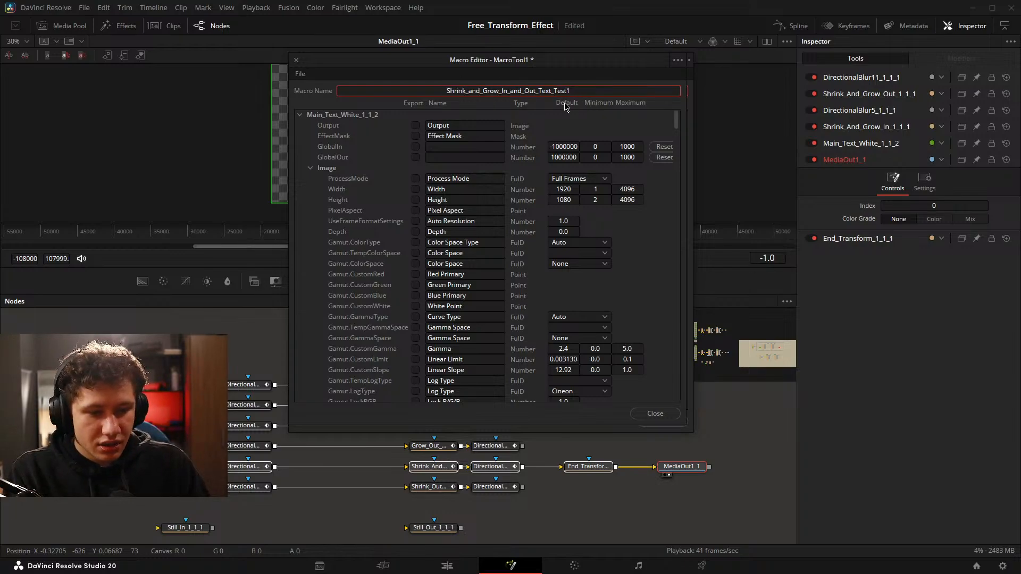
pyautogui.scroll(4, 214, 473)
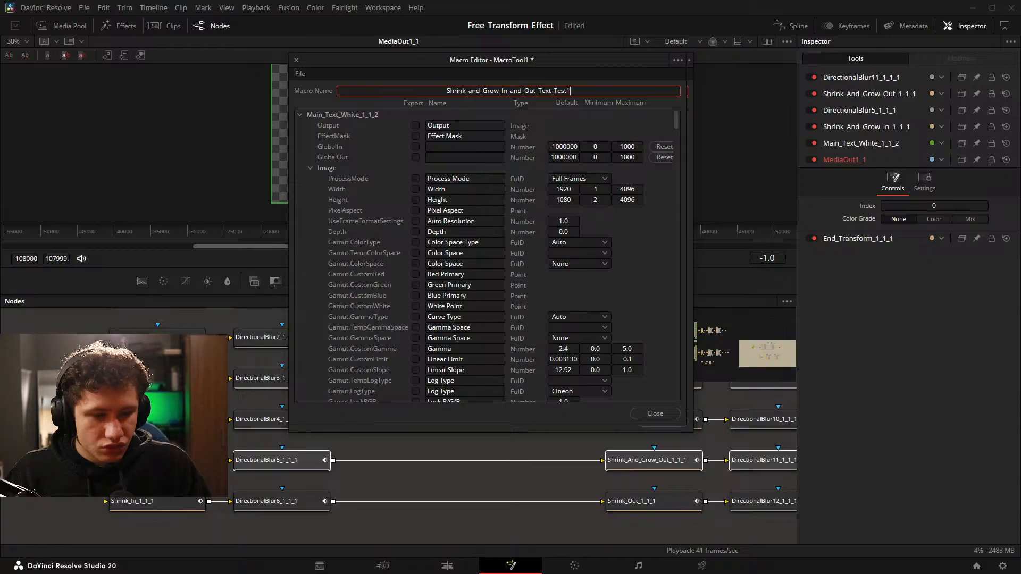
pyautogui.scroll(-4, 247, 475)
pyautogui.moveTo(294, 481); pyautogui.dragTo(278, 501)
pyautogui.hotkey('ctrl', 's')
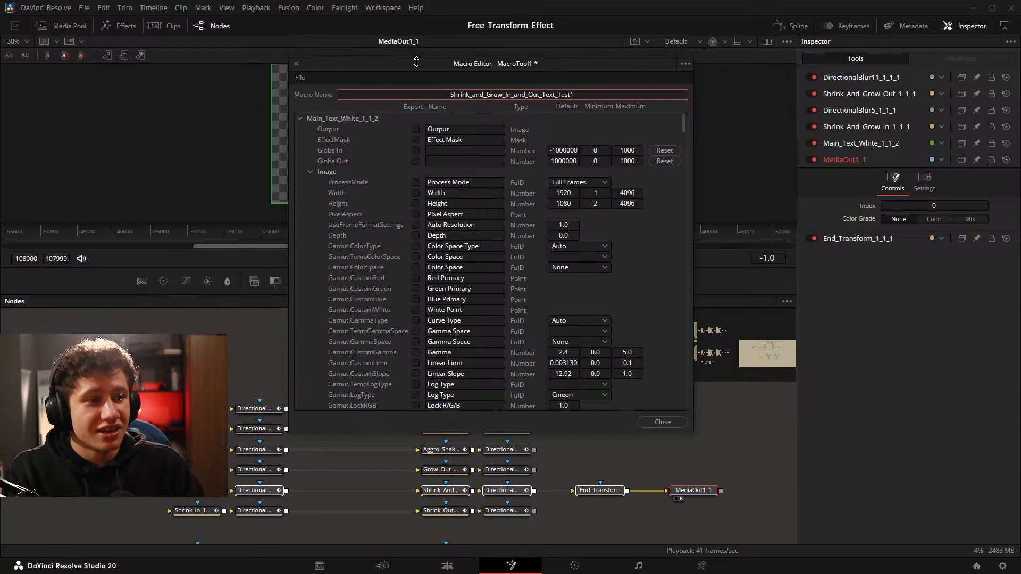
# Export Styled Text, Font, Style, Size, Tracking, Line Spacing, Start and End from the Text group of Main_Text_White_1_1_2.
pyautogui.moveTo(432, 64); pyautogui.dragTo(416, 83)
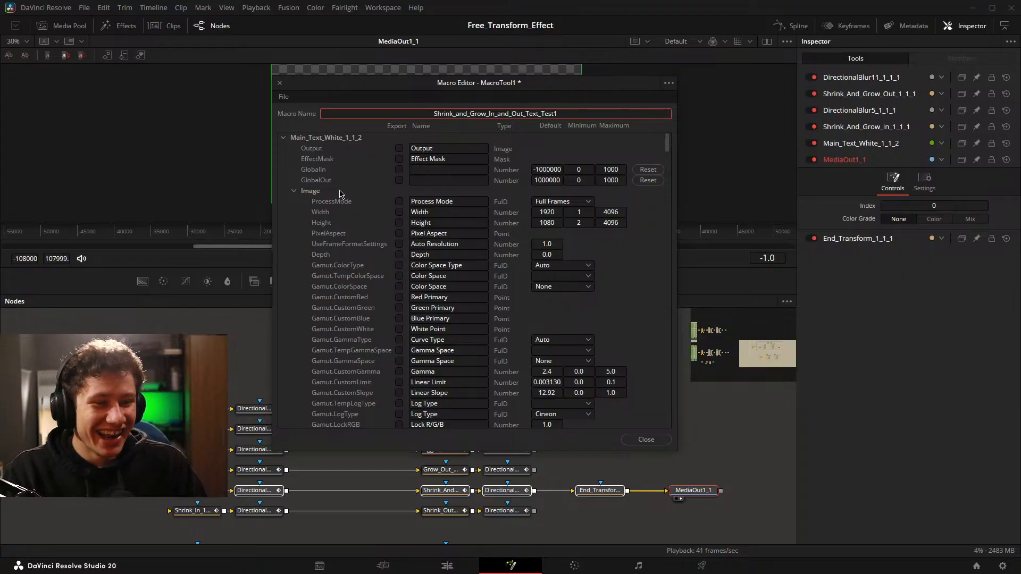
pyautogui.click(295, 192)
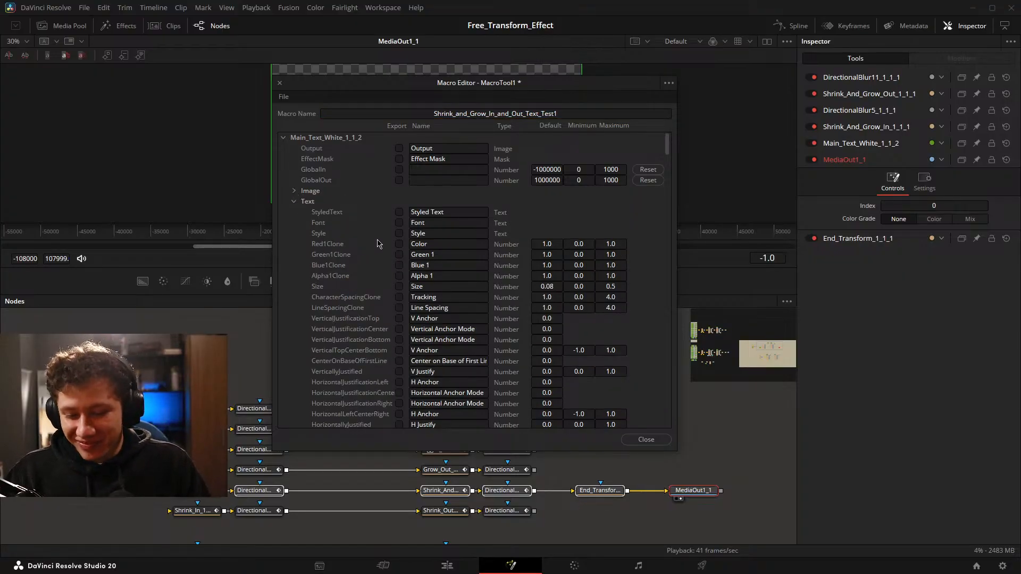
pyautogui.click(400, 212)
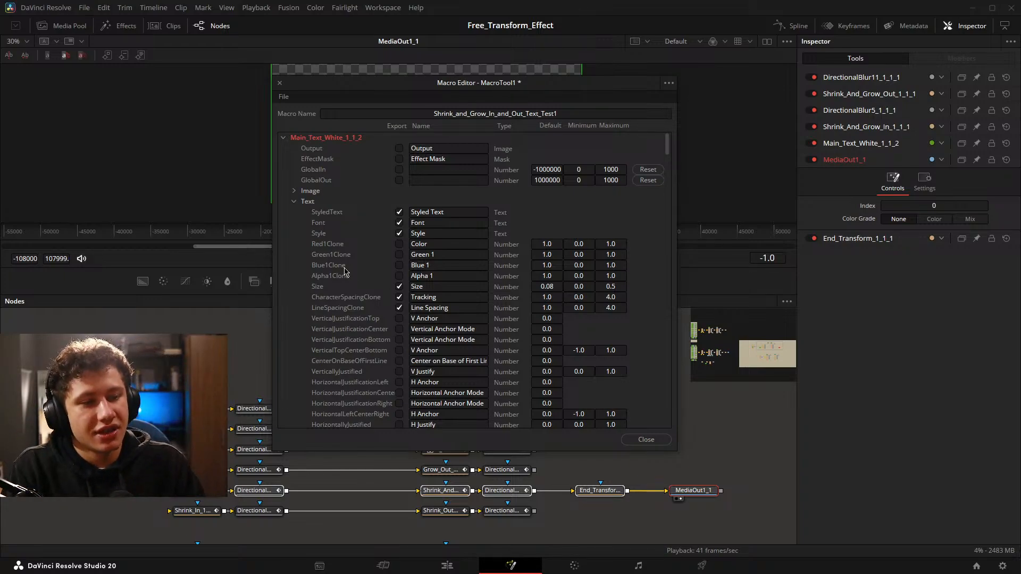
pyautogui.scroll(-4, 326, 227)
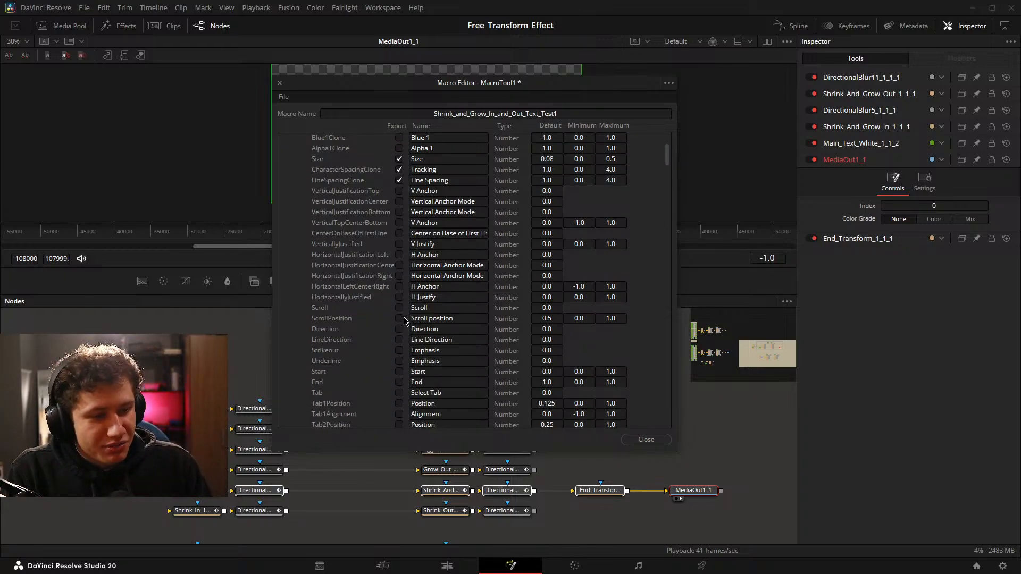
pyautogui.click(399, 371)
pyautogui.click(399, 382)
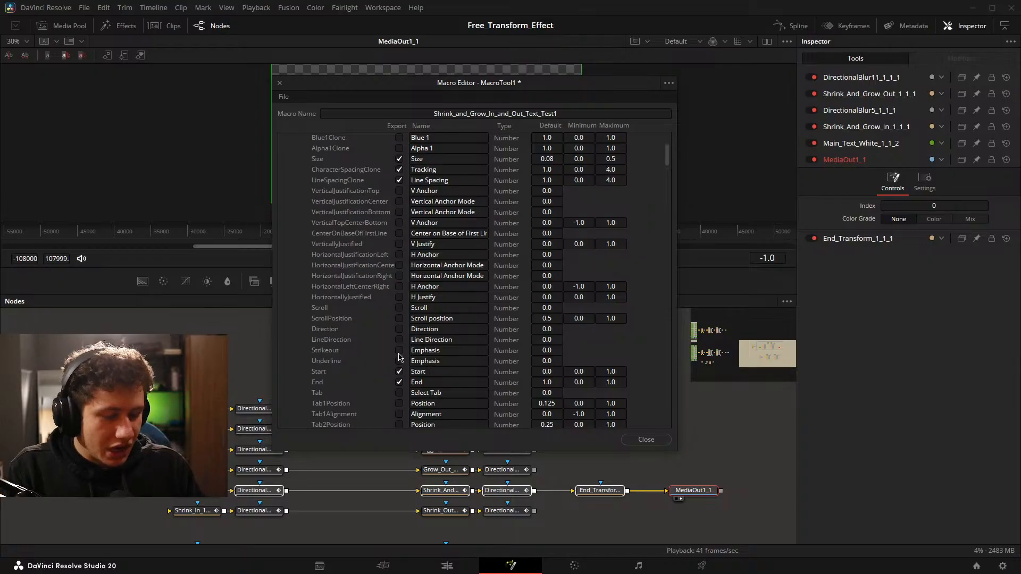
pyautogui.scroll(-3, 394, 335)
pyautogui.scroll(-5, 372, 296)
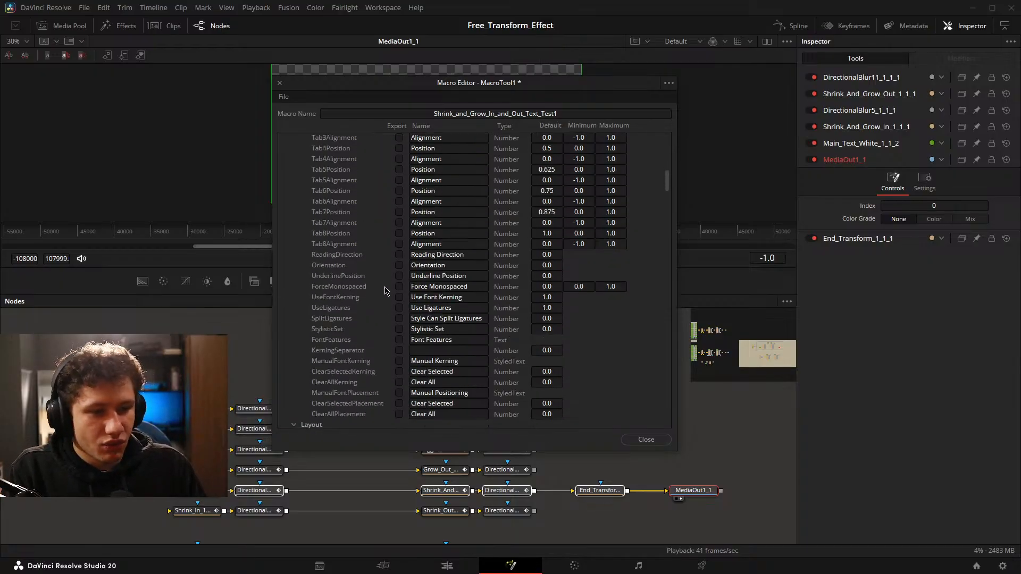
pyautogui.scroll(10, 308, 224)
# Collapse the Text, Layout and Transform groups and export SelectElement, Select, Name1 and Enabled1 from the Shading group.
pyautogui.click(294, 202)
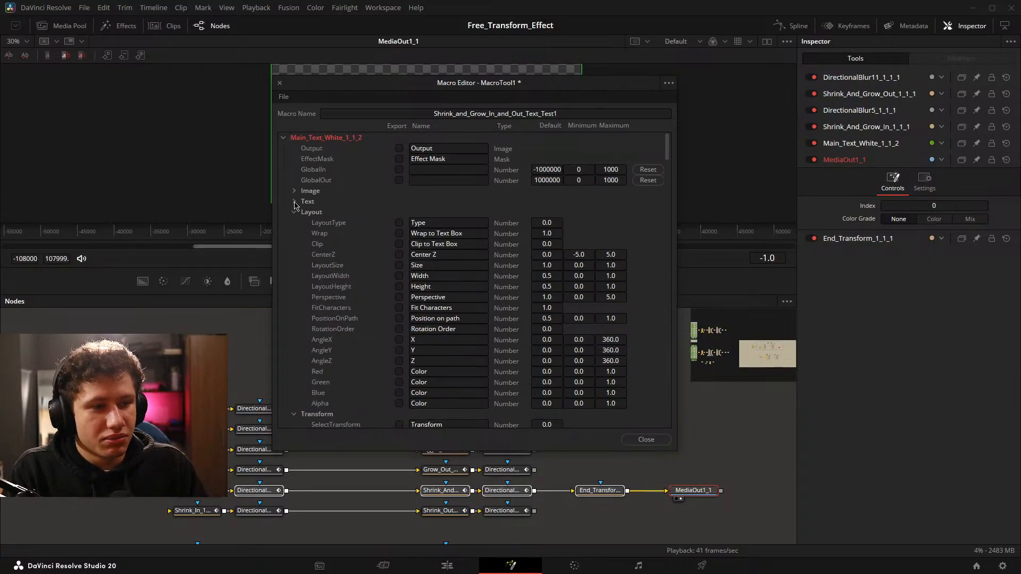
pyautogui.click(296, 213)
pyautogui.click(294, 223)
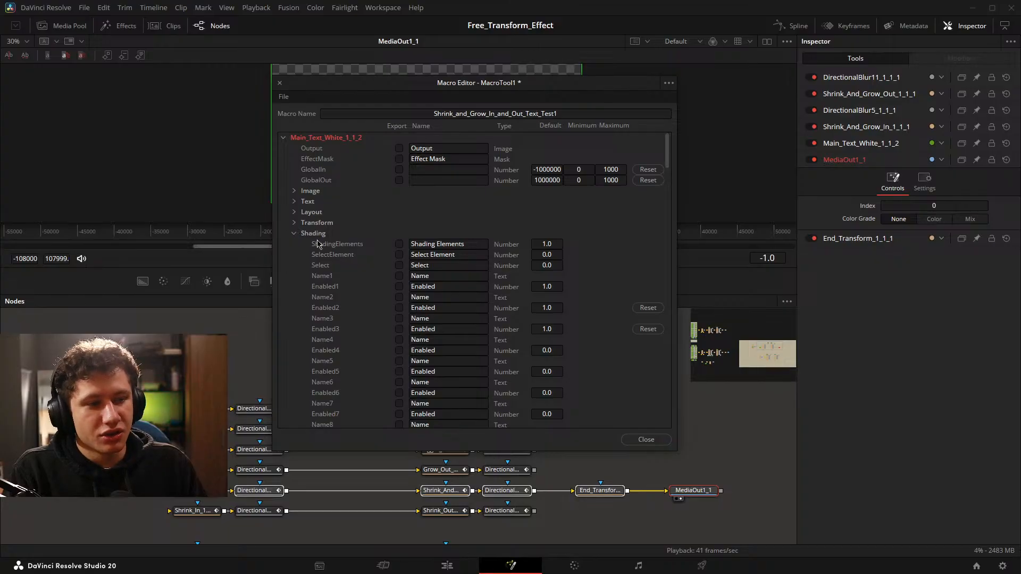
pyautogui.scroll(-1, 394, 258)
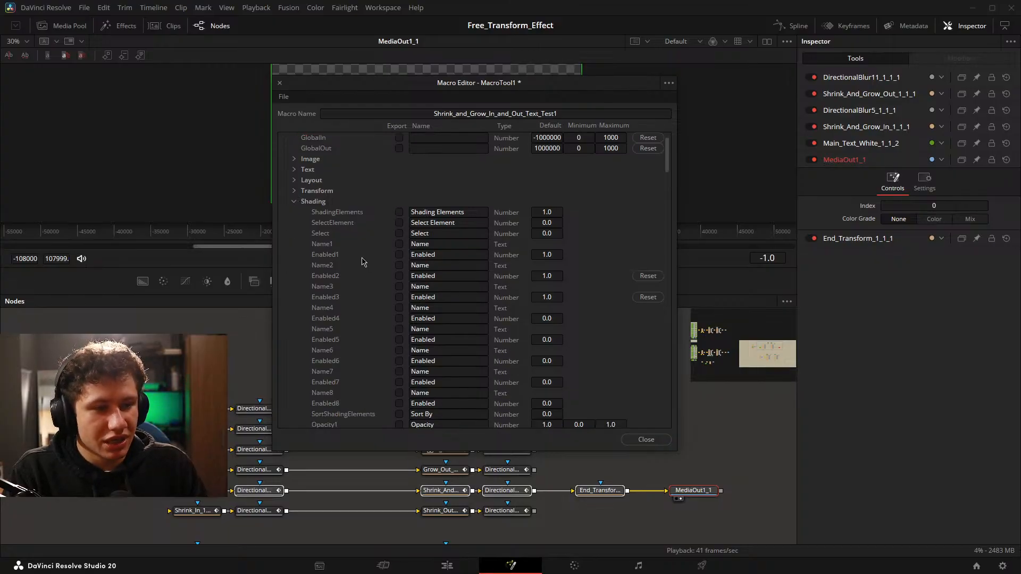
pyautogui.click(399, 224)
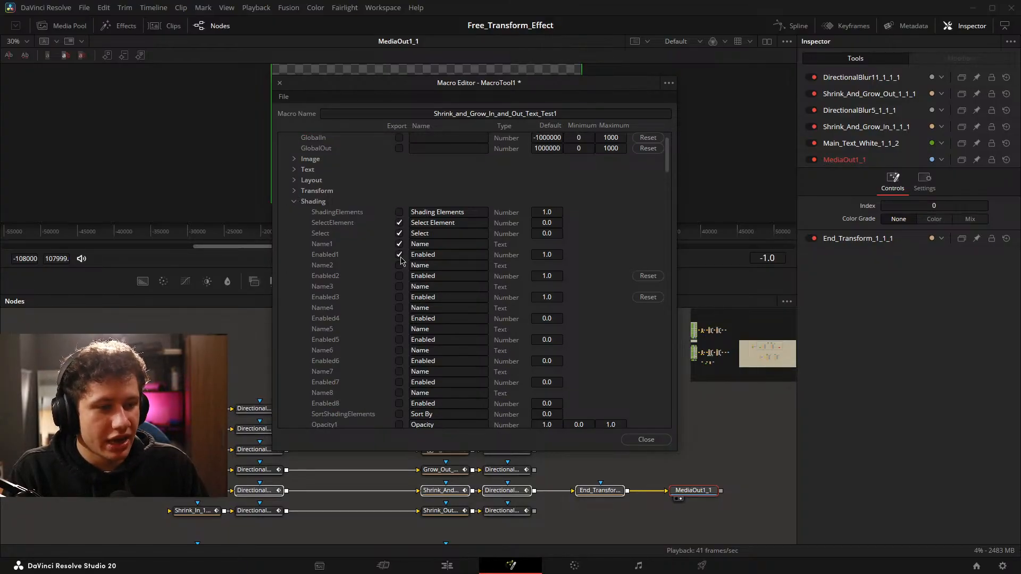
# Export the first shading element's colour parameters Red1, Green1, Blue1 and Alpha1.
pyautogui.scroll(-4, 409, 265)
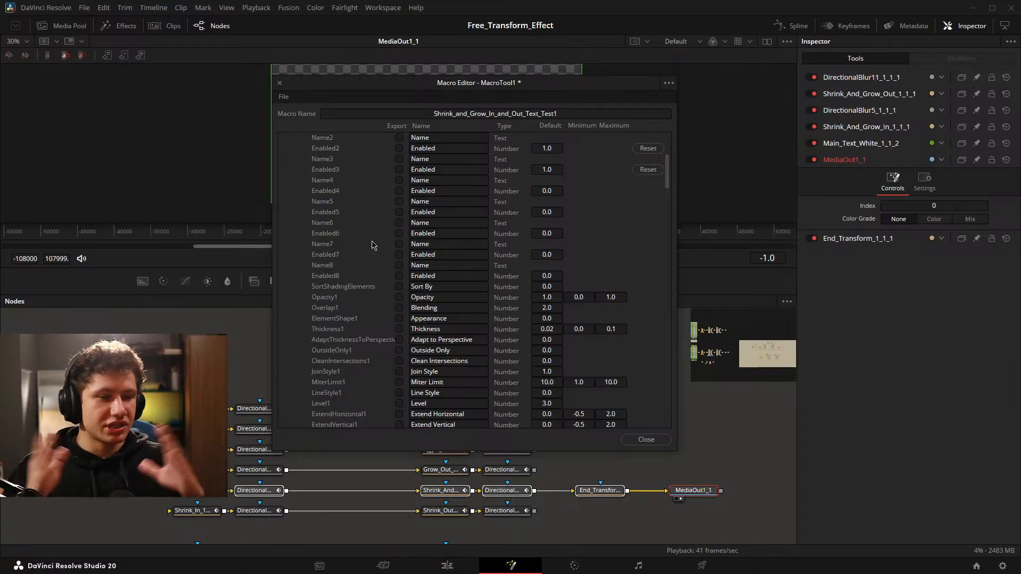
pyautogui.scroll(-3, 369, 270)
pyautogui.scroll(-3, 389, 301)
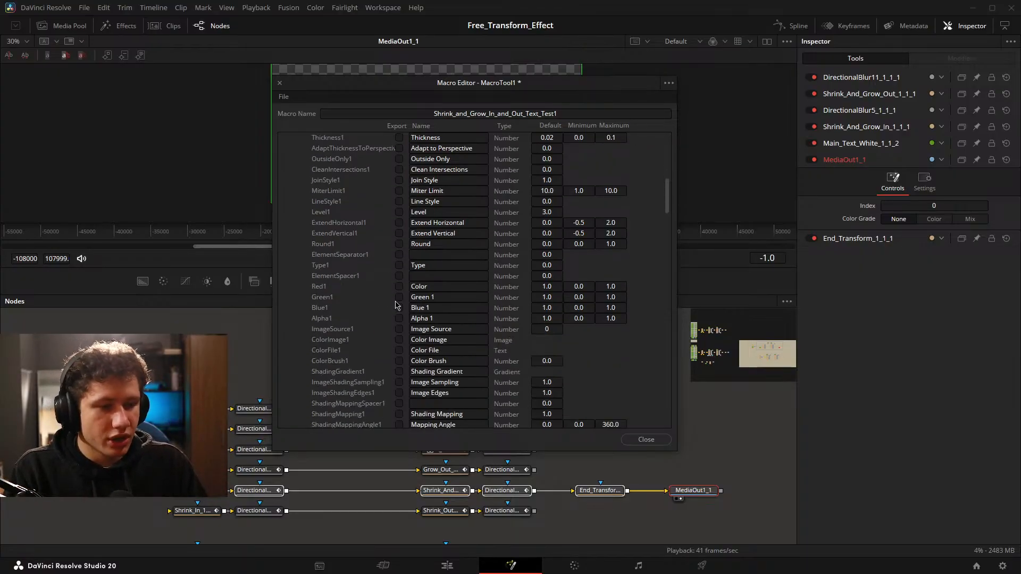
pyautogui.scroll(7, 416, 309)
pyautogui.scroll(-10, 439, 306)
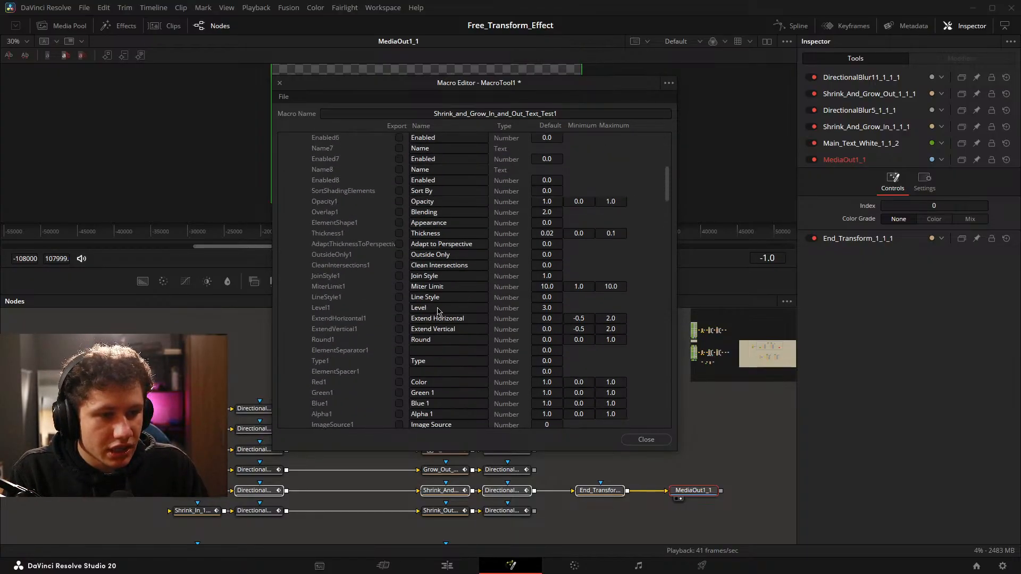
pyautogui.scroll(2, 425, 289)
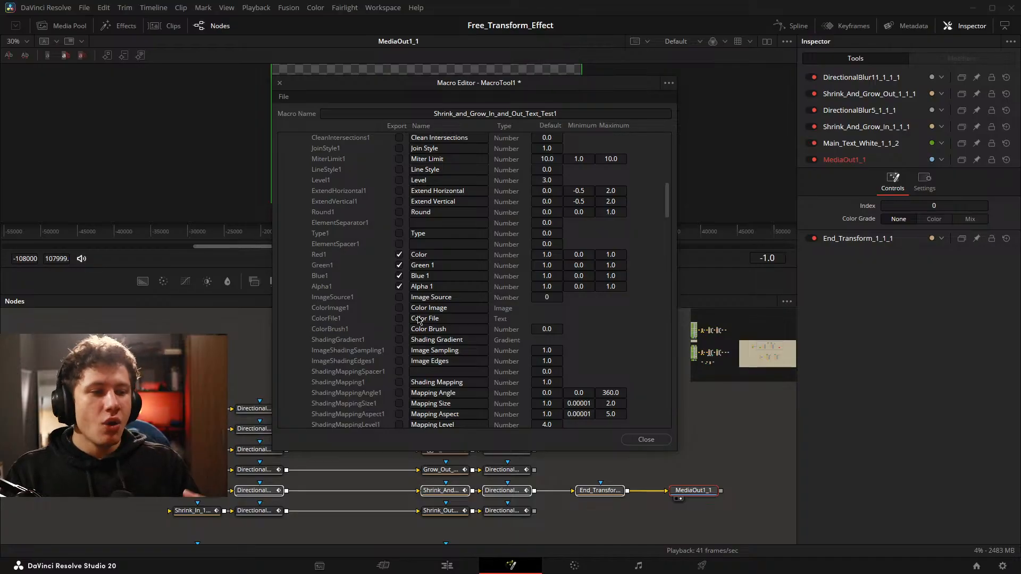
# Collapse the main text's parameter groups and close the Macro Editor, saving the Shrink and Grow macro.
pyautogui.scroll(-6, 415, 288)
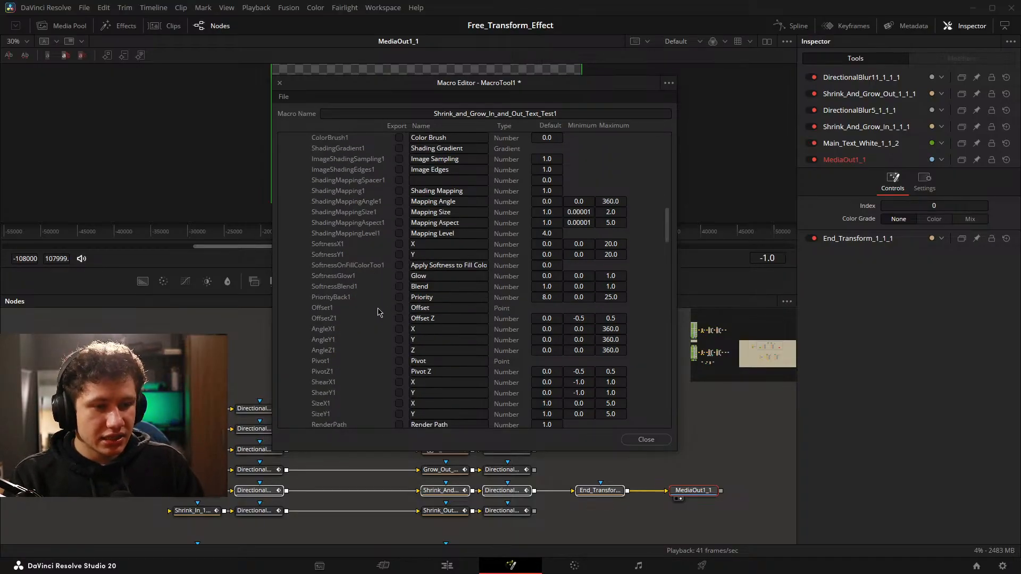
pyautogui.scroll(15, 380, 313)
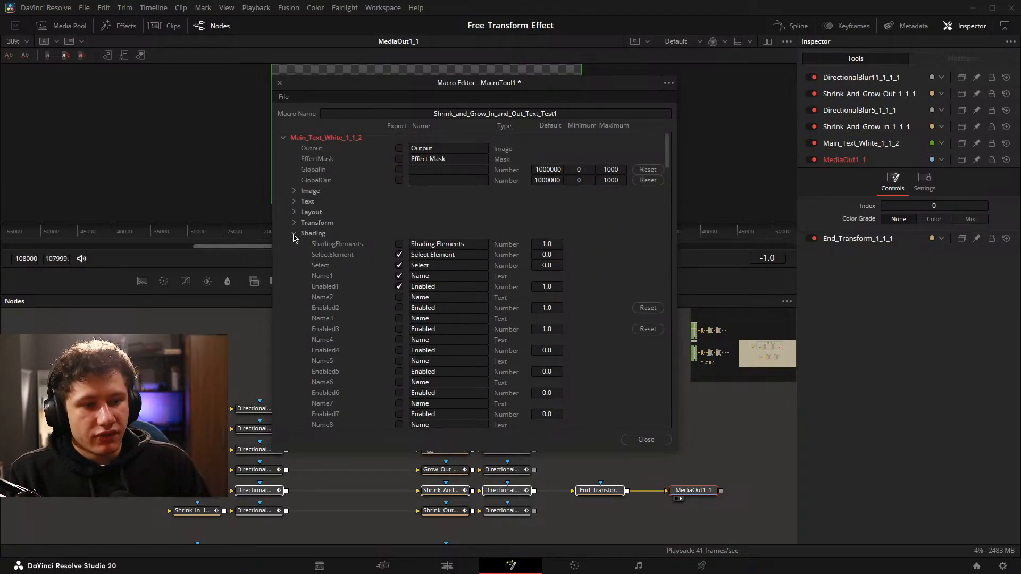
pyautogui.click(294, 235)
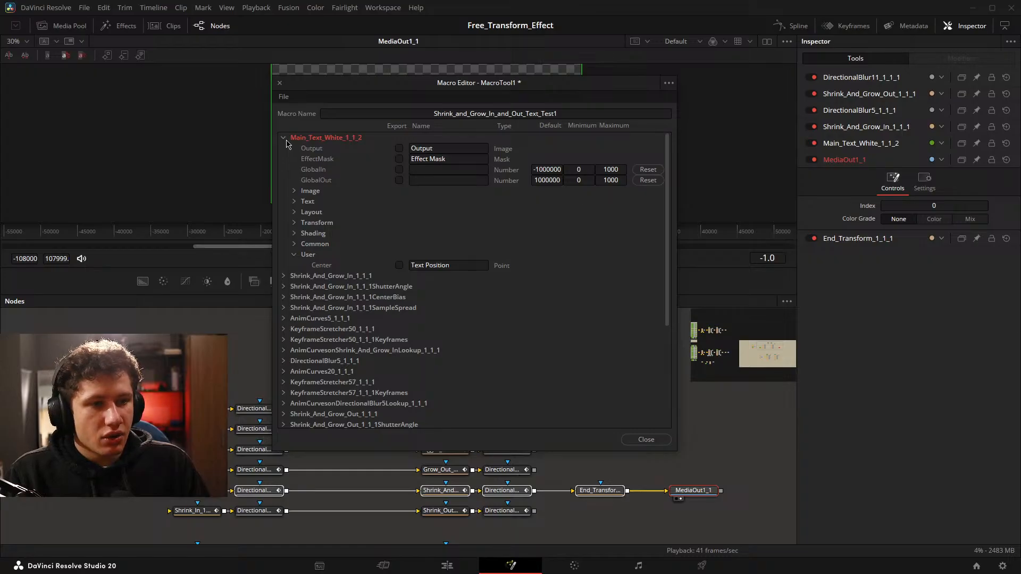
pyautogui.moveTo(366, 89); pyautogui.dragTo(371, 110)
pyautogui.click(290, 160)
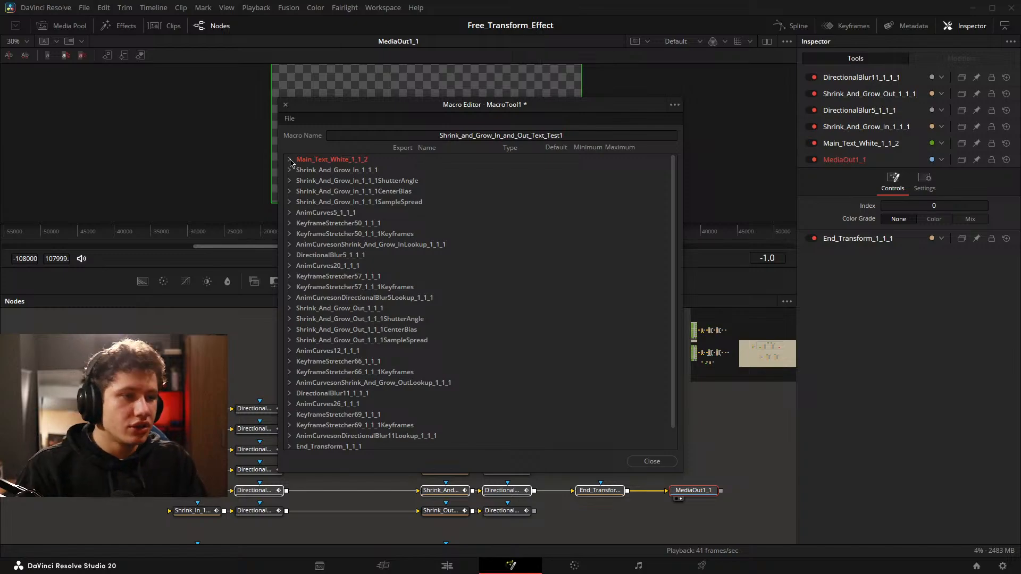
pyautogui.click(650, 461)
pyautogui.click(587, 292)
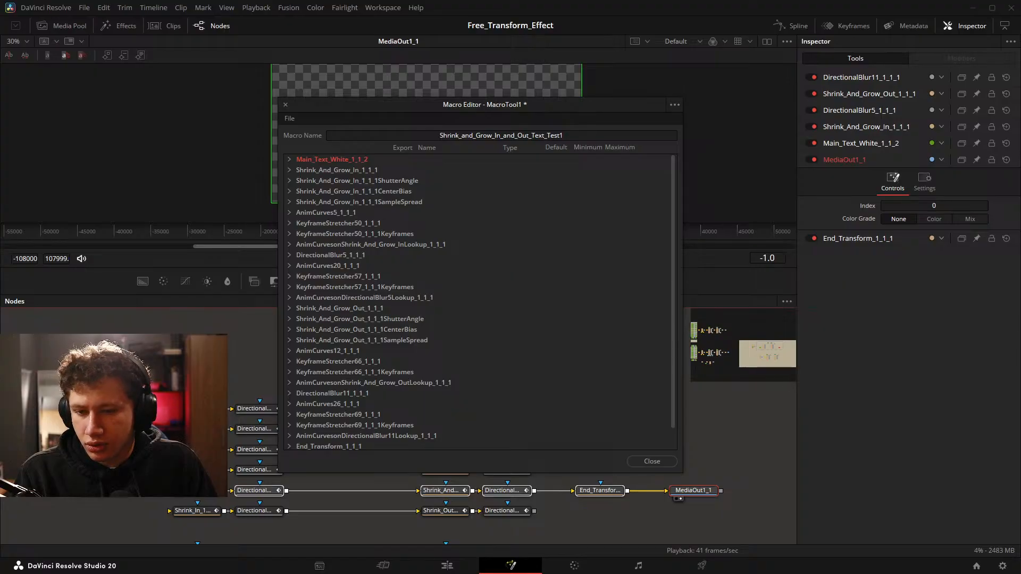
pyautogui.press('Return')
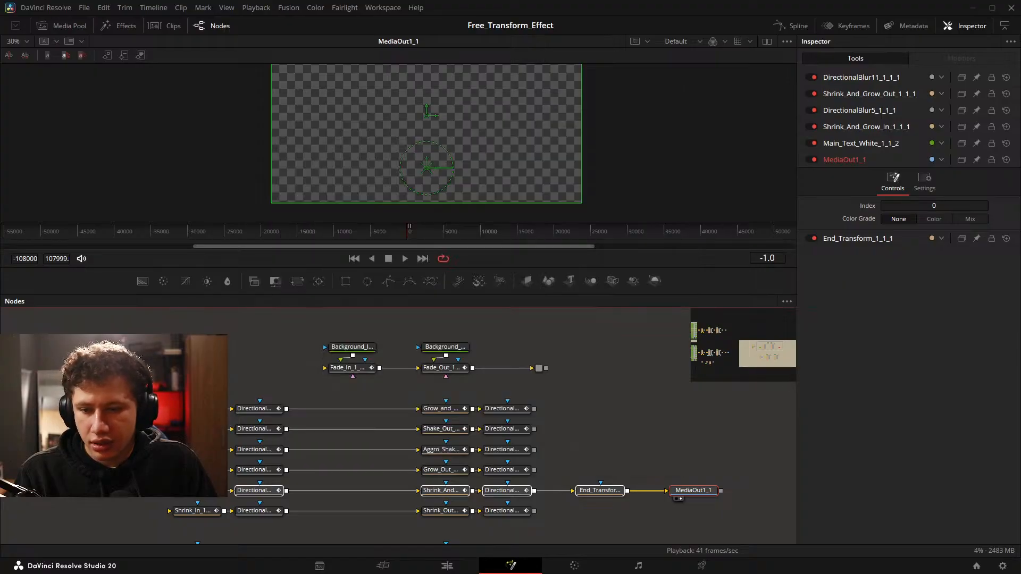
# Switch to the Edit page and show the IG titles in the effects library.
pyautogui.click(443, 572)
pyautogui.moveTo(543, 448); pyautogui.dragTo(668, 430)
pyautogui.scroll(-5, 590, 435)
pyautogui.click(30, 126)
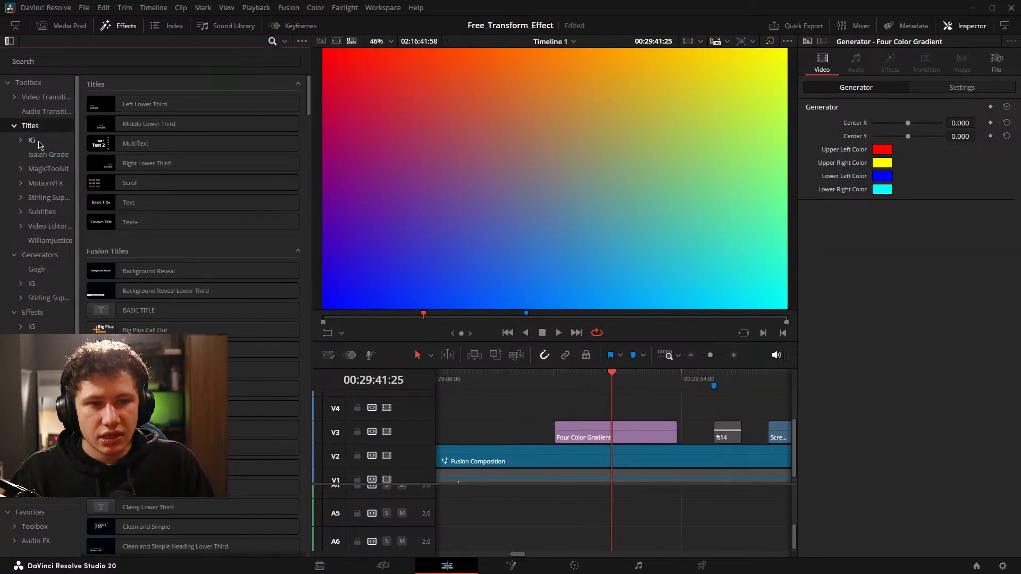
pyautogui.click(31, 139)
# Place the Shrink_and_Grow_In_and_Out_Text_Test1 title on Video 4 above the Four Color Gradient and set its text to efsdfwefef.
pyautogui.moveTo(132, 232); pyautogui.dragTo(631, 409)
pyautogui.click(632, 410)
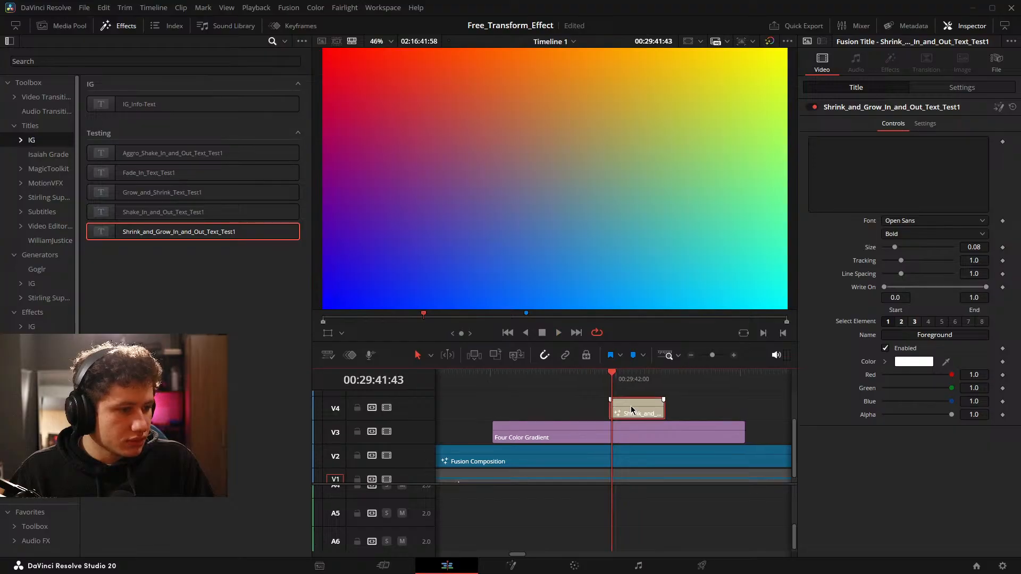
pyautogui.click(848, 191)
pyautogui.write('efsdfwefef')
# Shorten the Shrink and Grow title clip from its end and play it through to check the animation.
pyautogui.scroll(2, 645, 425)
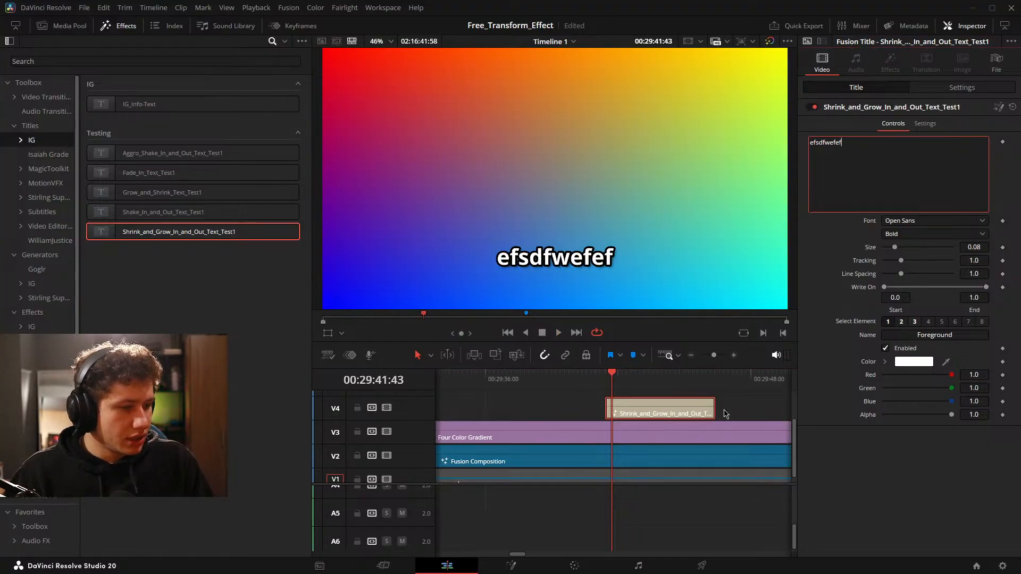
pyautogui.click(700, 408)
pyautogui.moveTo(710, 411); pyautogui.dragTo(664, 419)
pyautogui.press('space')
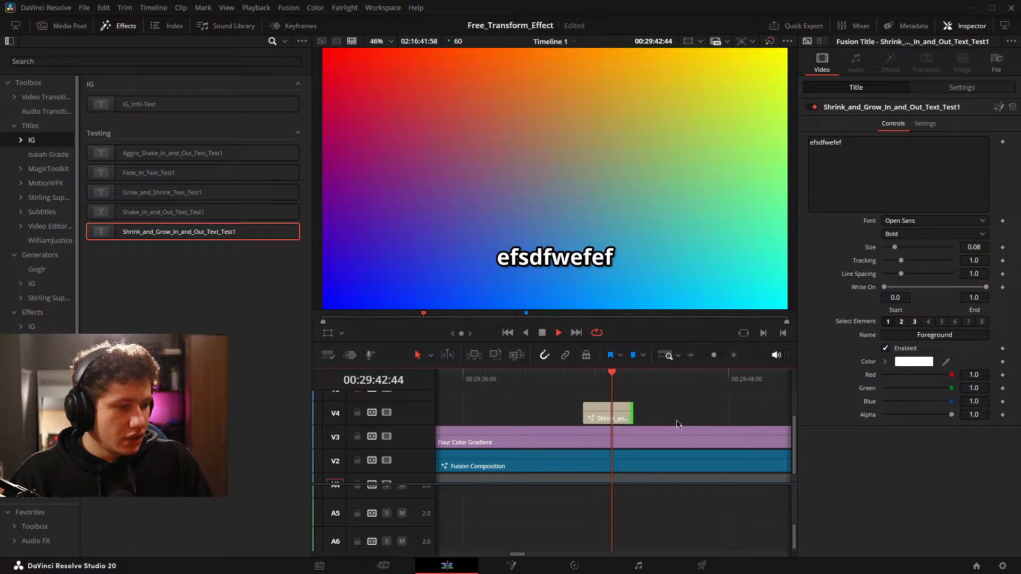
pyautogui.press('space')
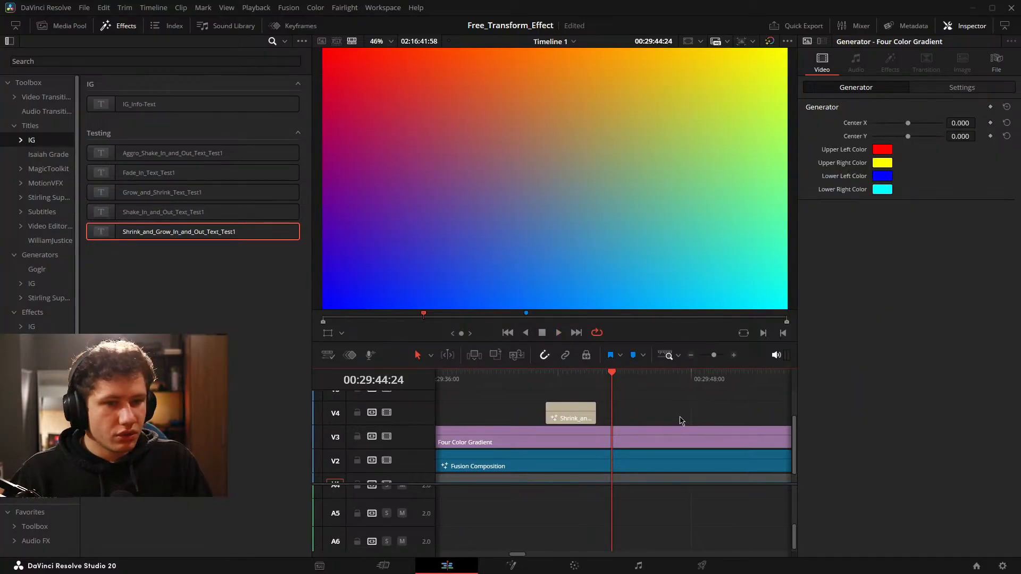
# Place the Grow_and_Shrink_Text_Test1 title on Video 4 after the Shrink and Grow title and set its text to dcdsccsdc.
pyautogui.moveTo(166, 195); pyautogui.dragTo(621, 420)
pyautogui.click(878, 163)
pyautogui.write('dcdsc')
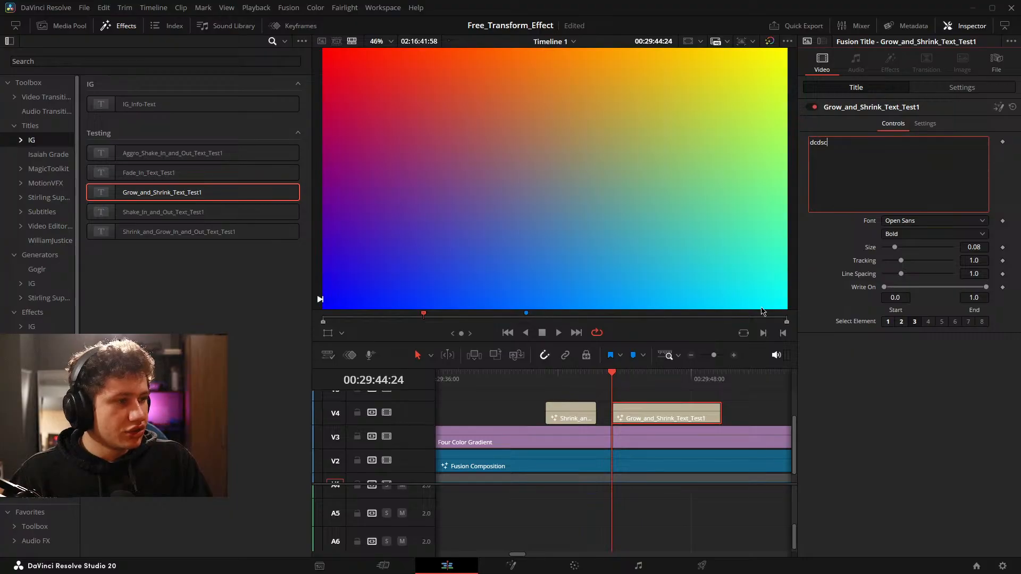
pyautogui.write('csdc')
pyautogui.click(769, 413)
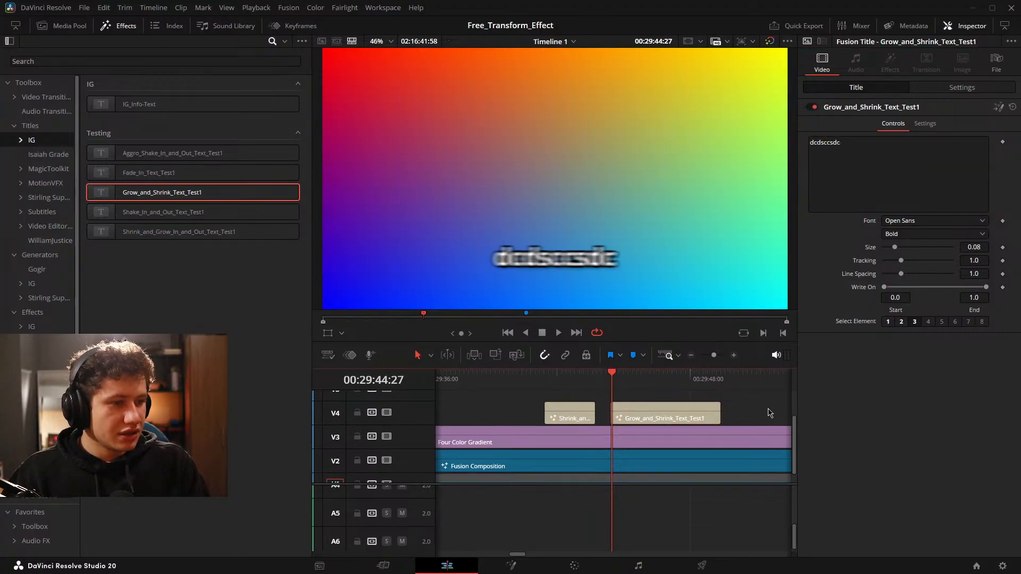
# Step frame by frame through the start of the Grow and Shrink title and the end of the Shrink and Grow title to compare their animations.
pyautogui.press('Right')
pyautogui.press('Right')
pyautogui.press('Right')
pyautogui.press('Right')
pyautogui.press('Right')
pyautogui.press('Right')
pyautogui.press('Right')
pyautogui.press('Left')
pyautogui.press('Left')
pyautogui.press('Left')
pyautogui.press('Left')
pyautogui.press('Left')
pyautogui.press('Left')
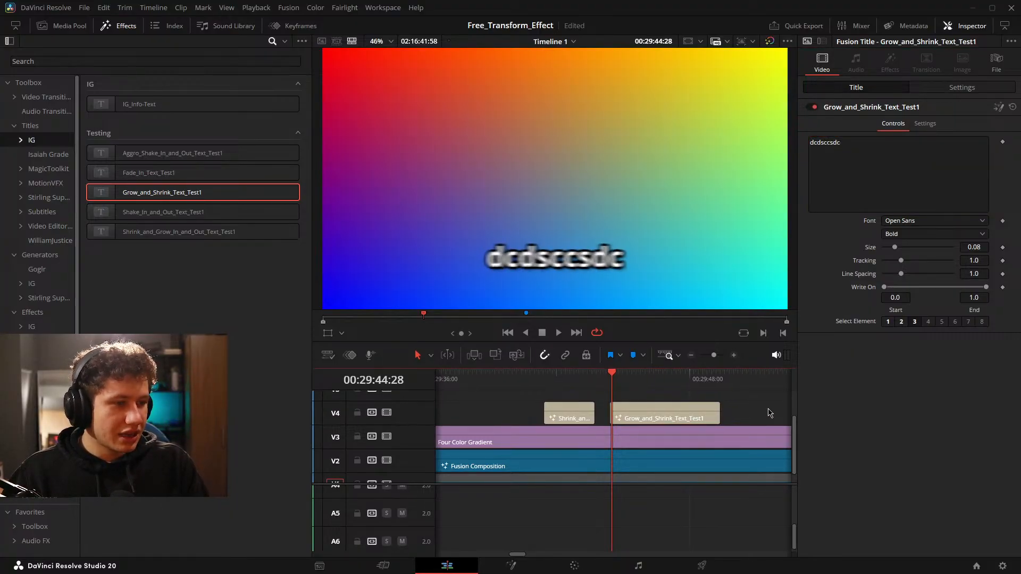
pyautogui.press('Left')
pyautogui.press('Left')
pyautogui.press('Left')
pyautogui.press('Left')
pyautogui.press('Left')
pyautogui.press('Left')
pyautogui.press('Left')
pyautogui.press('Left')
pyautogui.press('Left')
pyautogui.press('Left')
pyautogui.press('Left')
pyautogui.press('Left')
pyautogui.press('Left')
pyautogui.press('Left')
pyautogui.press('Left')
pyautogui.press('Left')
pyautogui.press('Left')
pyautogui.press('Left')
pyautogui.press('Left')
pyautogui.press('Left')
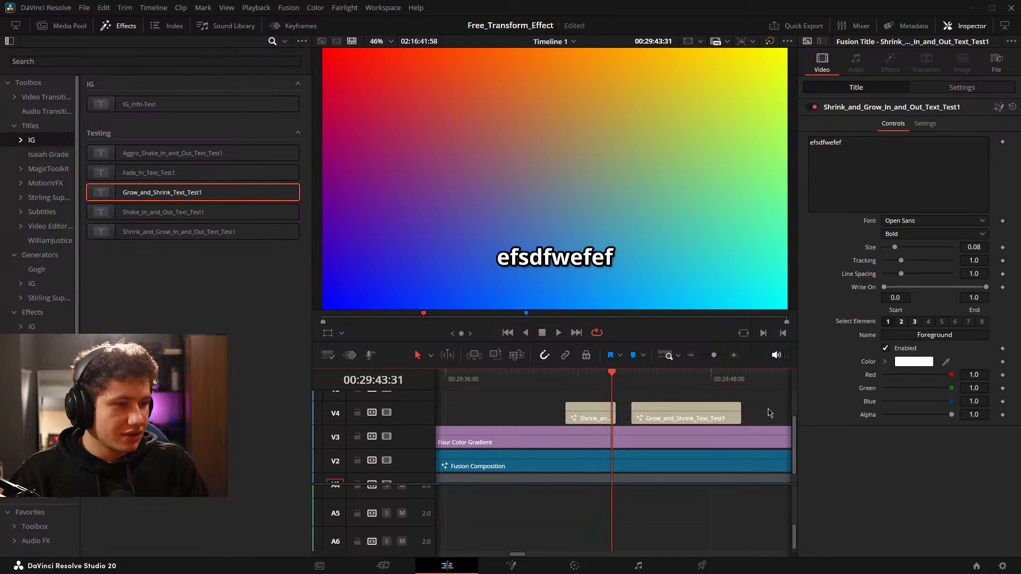
pyautogui.press('Right')
pyautogui.press('Right')
pyautogui.press('Right')
pyautogui.press('Right')
pyautogui.press('Right')
pyautogui.press('Right')
pyautogui.press('Right')
pyautogui.press('Right')
pyautogui.press('Right')
pyautogui.press('Right')
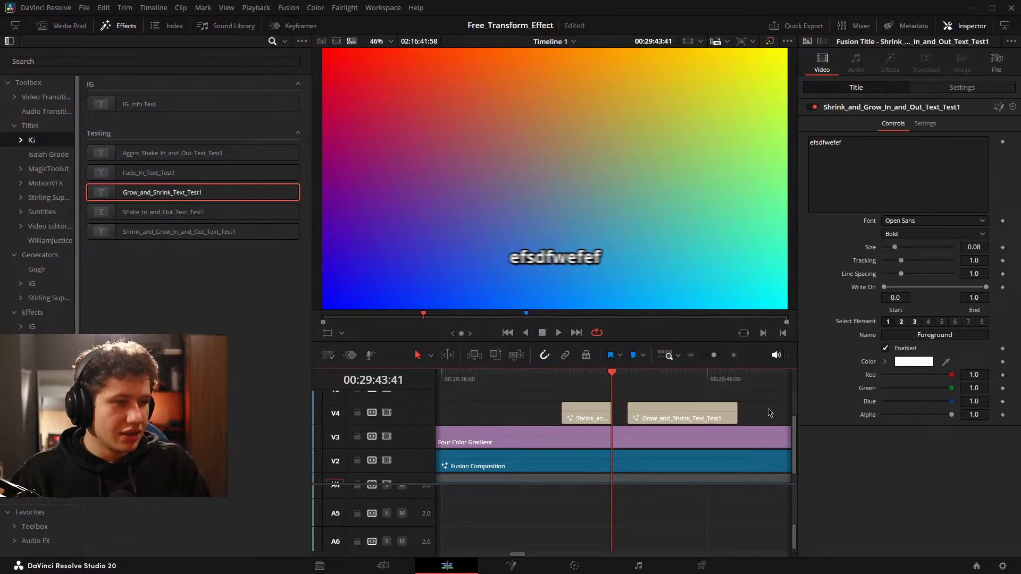
pyautogui.press('Right')
pyautogui.press('Right')
pyautogui.press('Right')
pyautogui.press('Right')
pyautogui.press('Right')
pyautogui.press('Right')
pyautogui.press('Right')
pyautogui.press('Right')
pyautogui.press('Right')
pyautogui.press('Right')
pyautogui.press('Right')
pyautogui.press('Right')
pyautogui.press('Right')
pyautogui.press('Right')
pyautogui.press('Right')
pyautogui.press('Right')
pyautogui.press('Right')
pyautogui.press('Right')
pyautogui.press('Right')
pyautogui.press('Right')
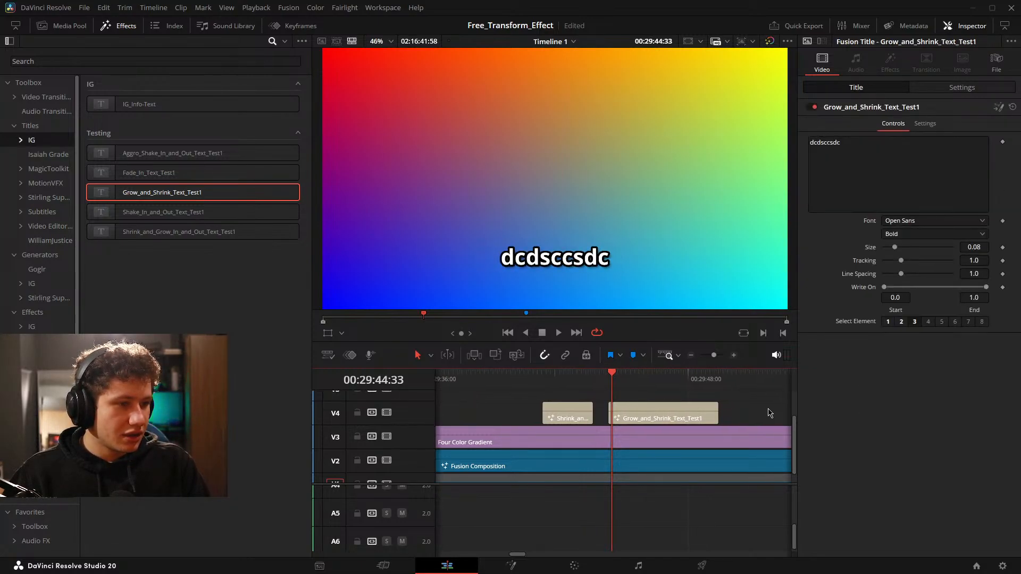
pyautogui.press('Left')
pyautogui.press('Left')
pyautogui.press('Left')
pyautogui.press('Left')
pyautogui.press('Left')
pyautogui.press('Left')
pyautogui.press('Left')
pyautogui.press('Left')
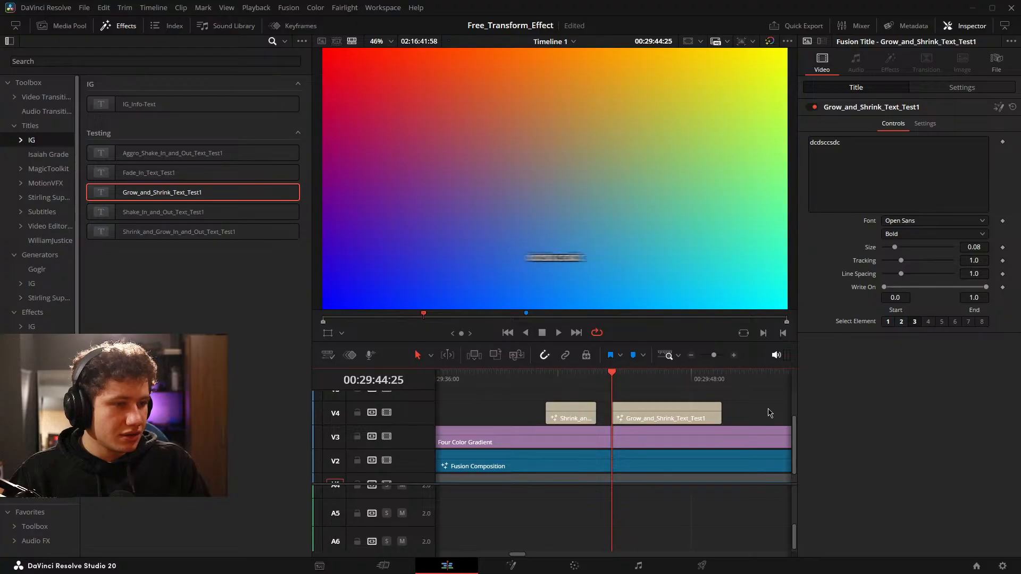
pyautogui.press('space')
# Delete the Grow and Shrink title from Video 4 and play the remaining Shrink and Grow title.
pyautogui.press('space')
pyautogui.click(692, 419)
pyautogui.press('Delete')
pyautogui.moveTo(562, 417); pyautogui.dragTo(682, 423)
pyautogui.click(613, 414)
pyautogui.press('space')
pyautogui.press('space')
pyautogui.press('space')
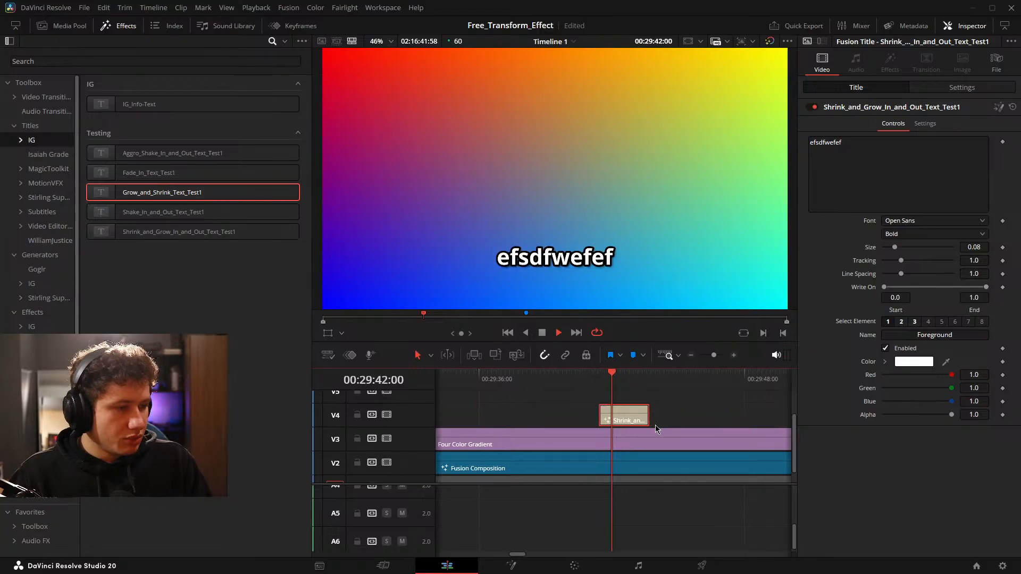
pyautogui.press('space')
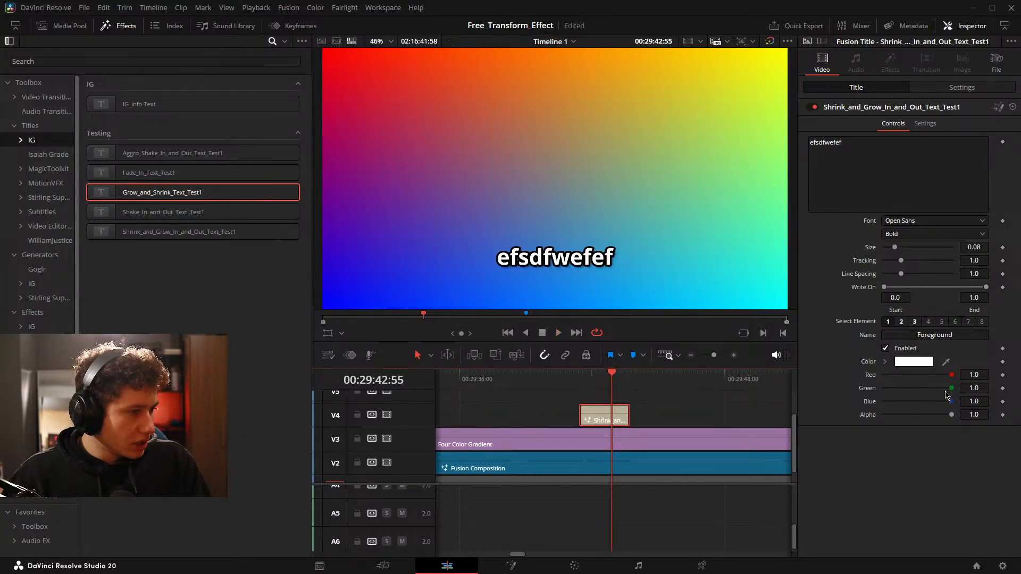
# Delete the Shrink and Grow title from Video 4, move the playhead past the Four Color Gradient and save the project.
pyautogui.moveTo(951, 388); pyautogui.dragTo(1015, 391)
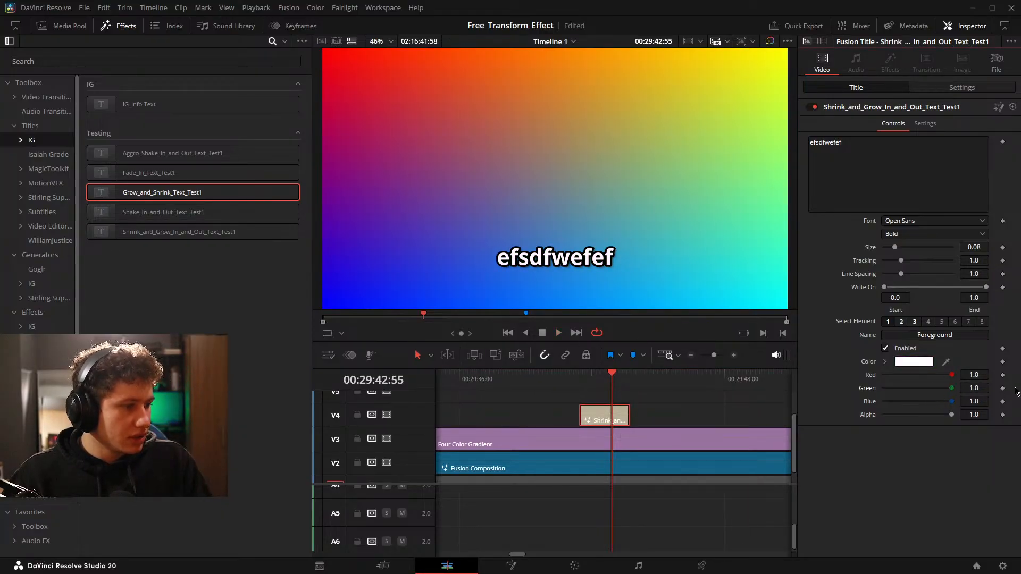
pyautogui.click(654, 416)
pyautogui.click(609, 415)
pyautogui.press('Delete')
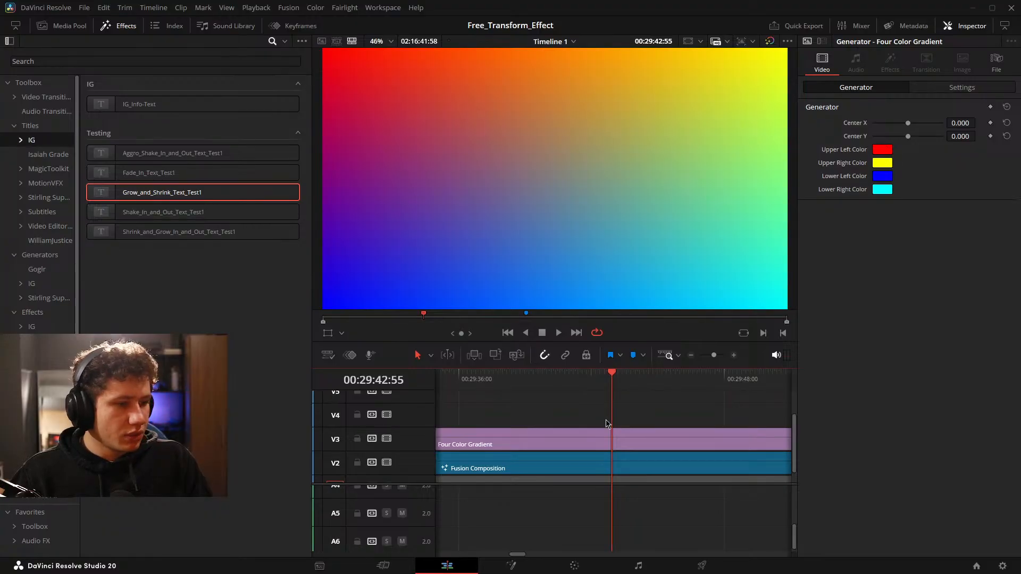
pyautogui.scroll(-3, 645, 416)
pyautogui.click(164, 244)
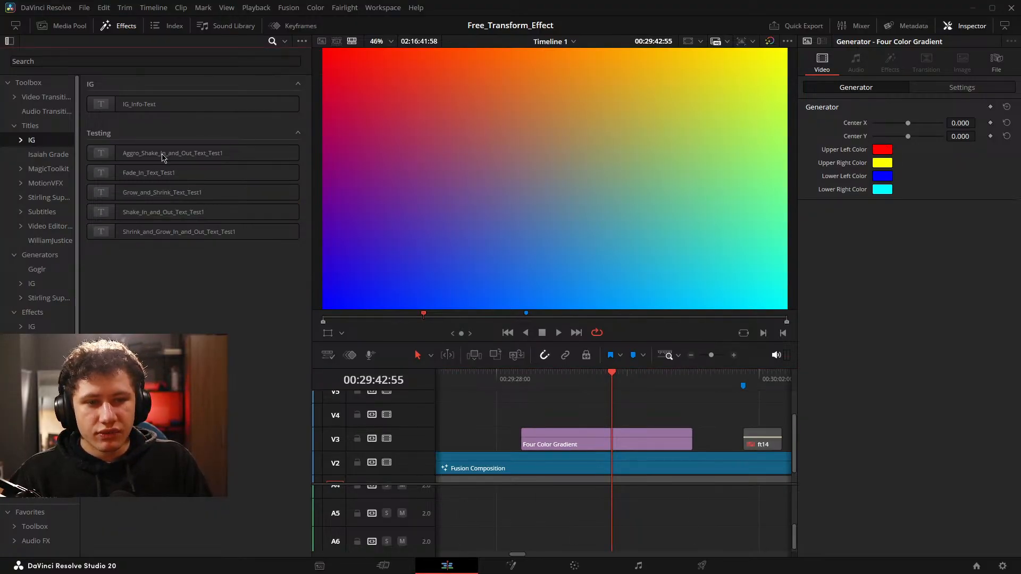
pyautogui.moveTo(694, 445); pyautogui.dragTo(569, 444)
pyautogui.hotkey('ctrl', 's')
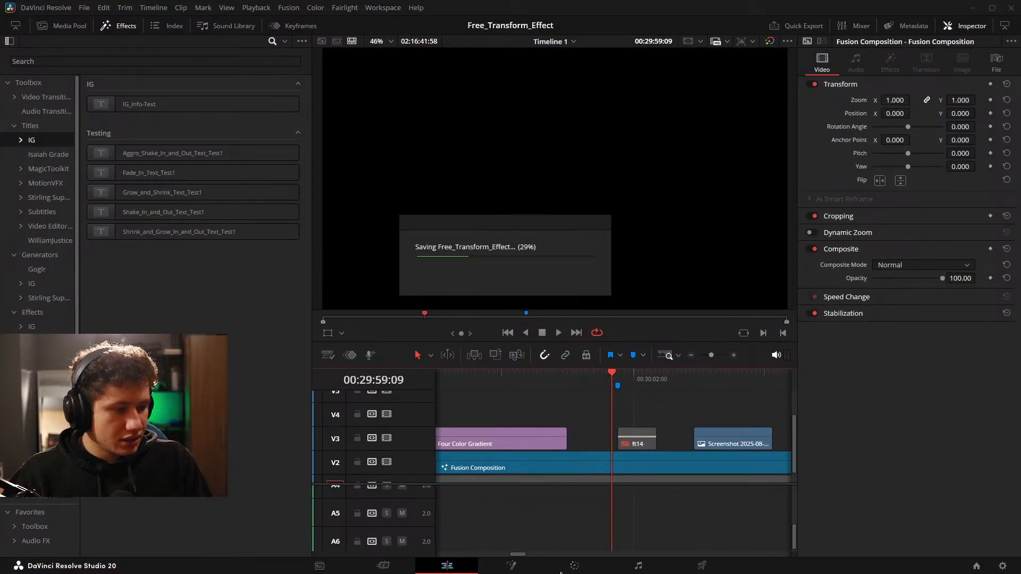
# Switch to the Fusion page and move the End_Transform and MediaOut1_1 nodes level with the Shrink_Out row.
pyautogui.click(512, 567)
pyautogui.moveTo(343, 442); pyautogui.dragTo(431, 407)
pyautogui.moveTo(212, 358); pyautogui.dragTo(238, 341)
pyautogui.moveTo(371, 517); pyautogui.dragTo(373, 518)
pyautogui.moveTo(288, 475); pyautogui.dragTo(268, 427)
pyautogui.moveTo(567, 448); pyautogui.dragTo(465, 468)
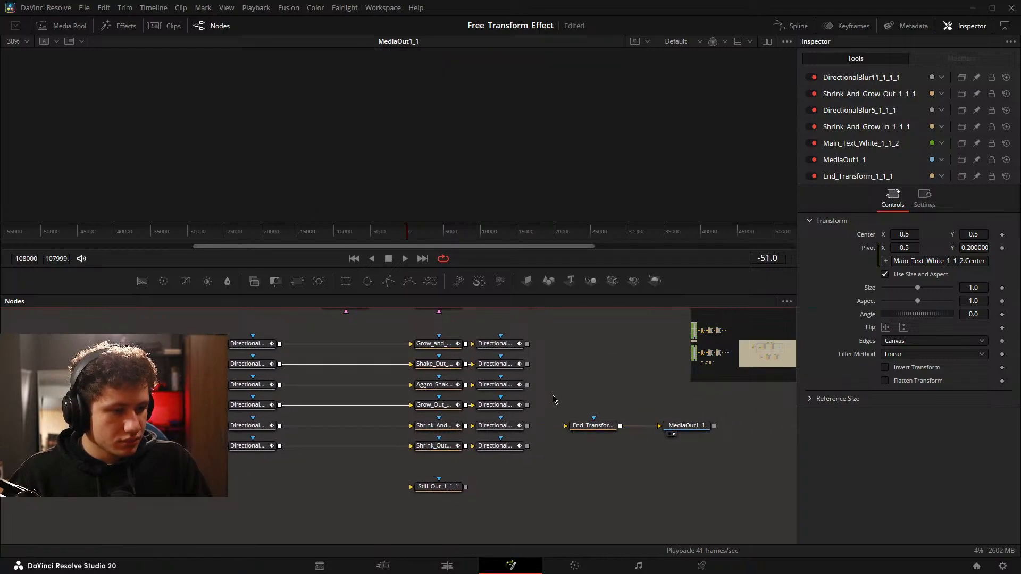
pyautogui.moveTo(554, 399); pyautogui.dragTo(712, 443)
pyautogui.moveTo(591, 426); pyautogui.dragTo(641, 474)
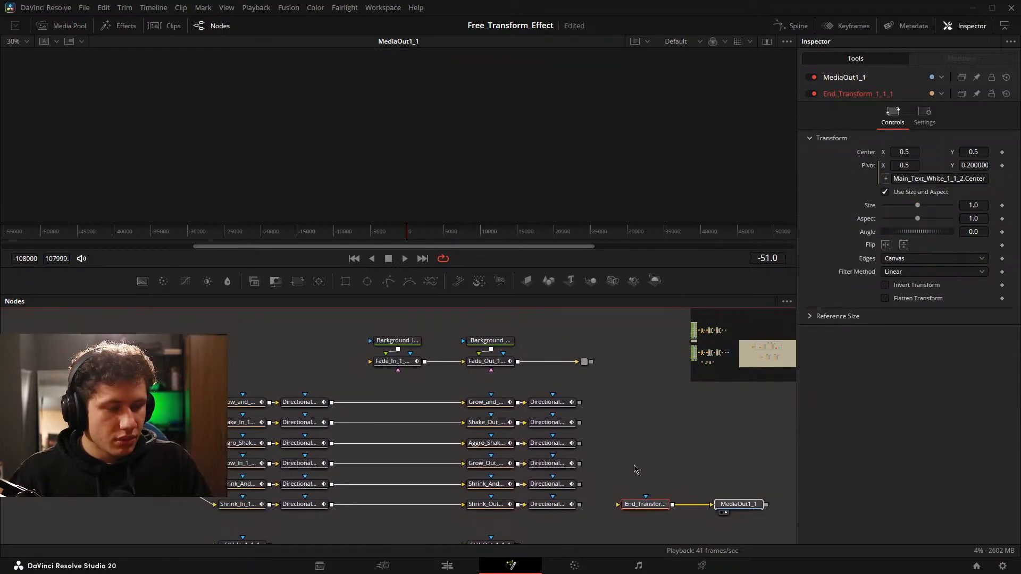
pyautogui.moveTo(590, 453); pyautogui.dragTo(661, 433)
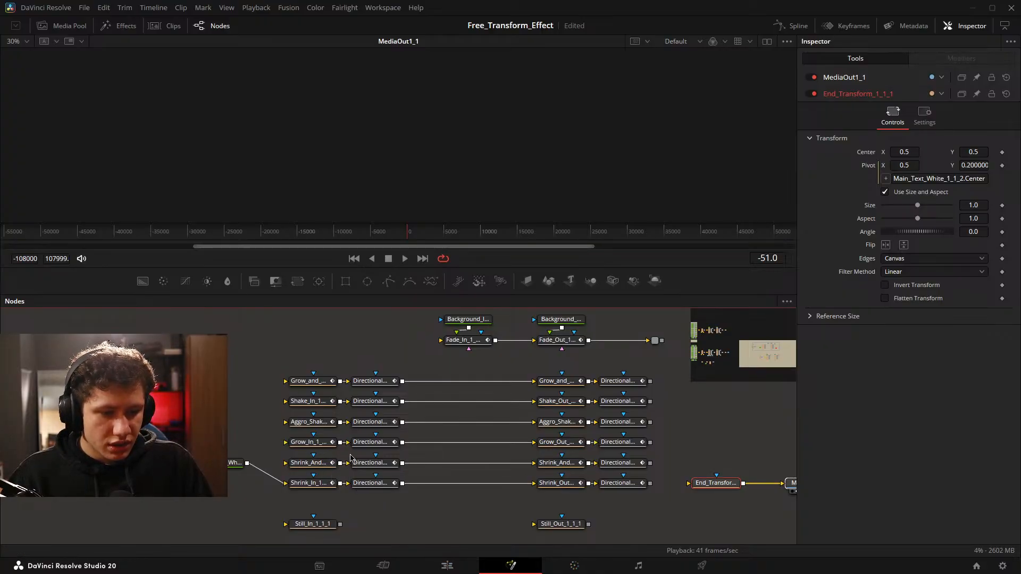
# Check the titles on the Edit page and return to the text animation node rows in the Fusion composition.
pyautogui.scroll(5, 355, 476)
pyautogui.scroll(-5, 355, 476)
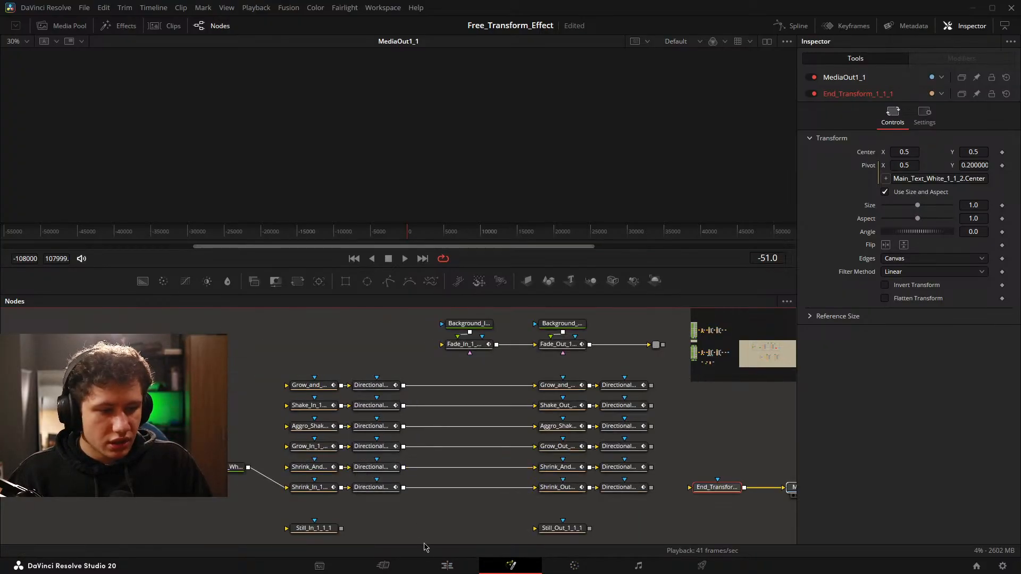
pyautogui.click(446, 565)
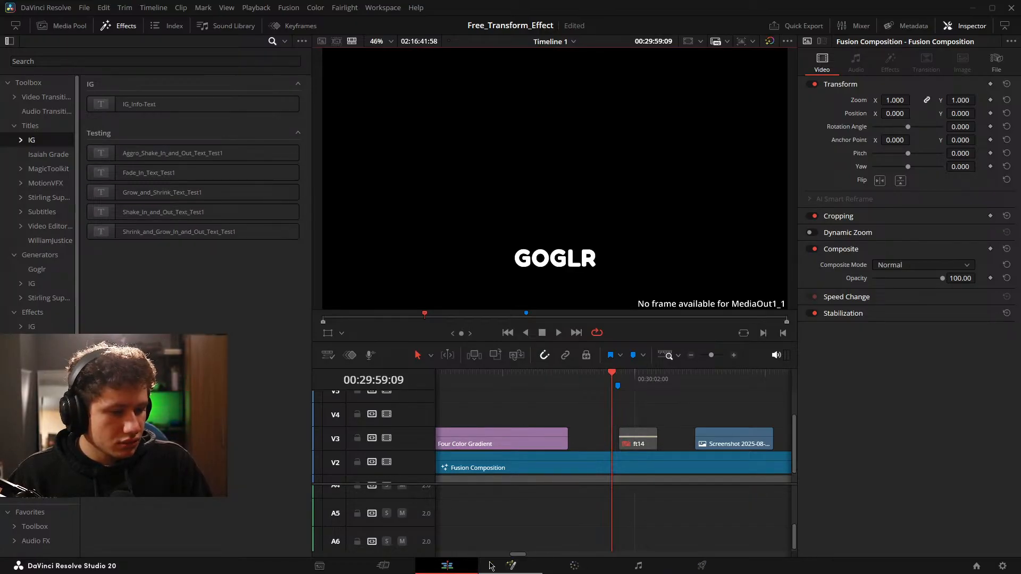
pyautogui.click(510, 565)
pyautogui.moveTo(307, 392); pyautogui.dragTo(176, 394)
pyautogui.scroll(-8, 611, 403)
pyautogui.moveTo(627, 406); pyautogui.dragTo(375, 420)
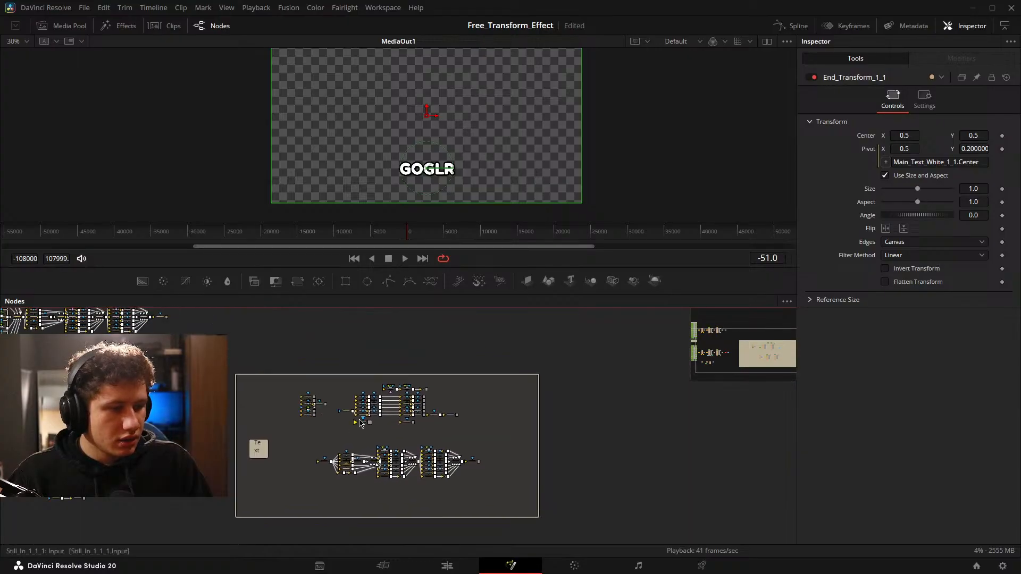
pyautogui.scroll(6, 377, 419)
pyautogui.moveTo(378, 360); pyautogui.dragTo(373, 429)
pyautogui.scroll(3, 335, 376)
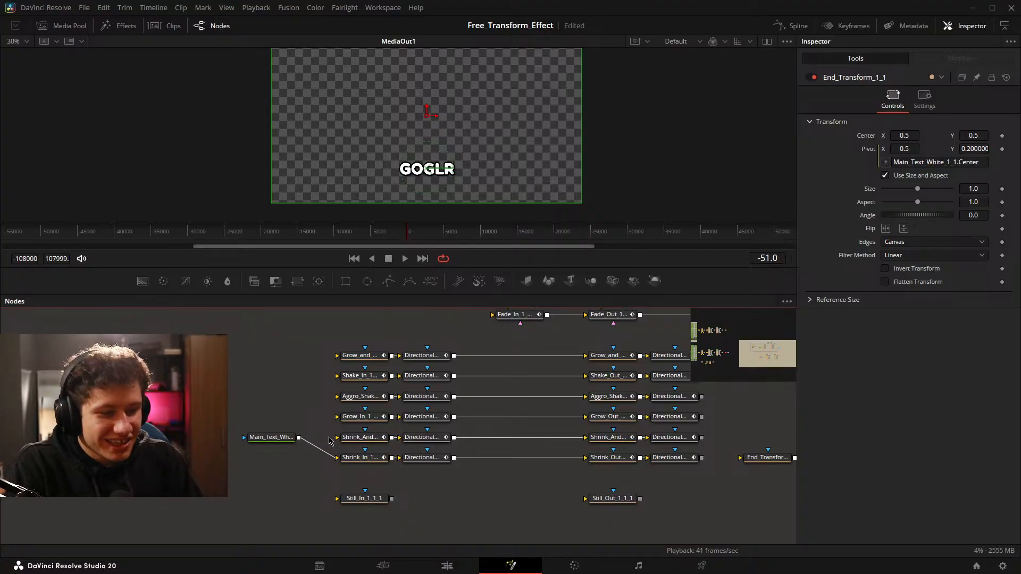
# Move End_Transform and MediaOut1_1 level with the Grow_Out row and route the main text through the Grow_In and Grow_Out nodes into them.
pyautogui.moveTo(496, 448); pyautogui.dragTo(428, 460)
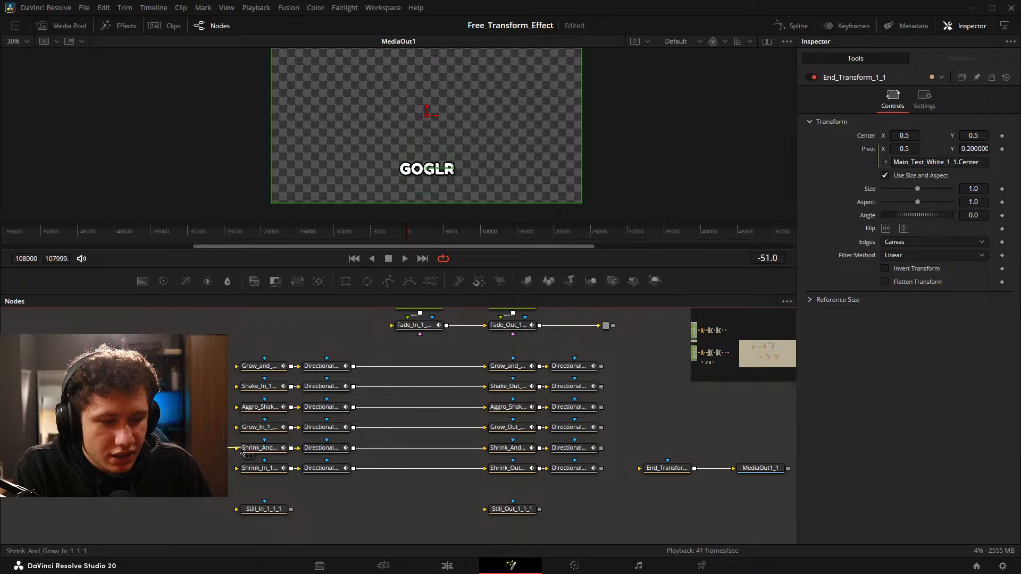
pyautogui.moveTo(652, 448); pyautogui.dragTo(529, 454)
pyautogui.moveTo(519, 449); pyautogui.dragTo(698, 485)
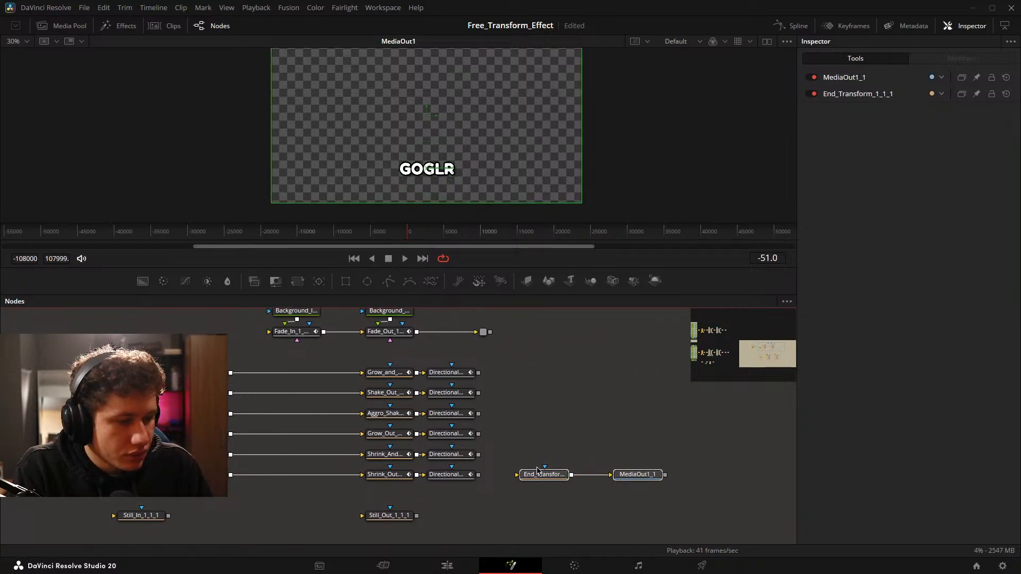
pyautogui.moveTo(536, 475); pyautogui.dragTo(536, 433)
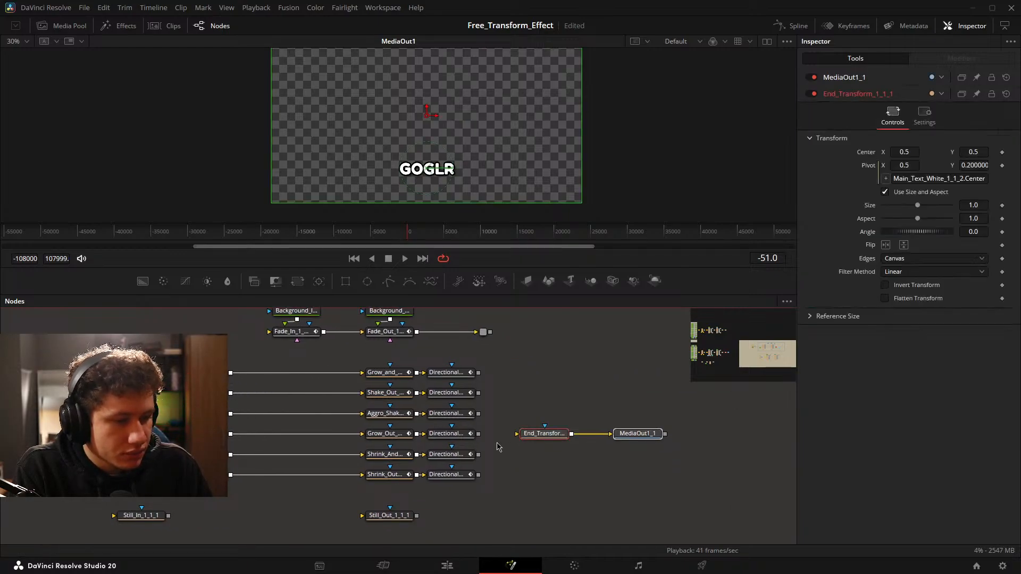
# Check the existing Testing titles on the Edit page and go back to the Grow node row on the Fusion page.
pyautogui.click(446, 565)
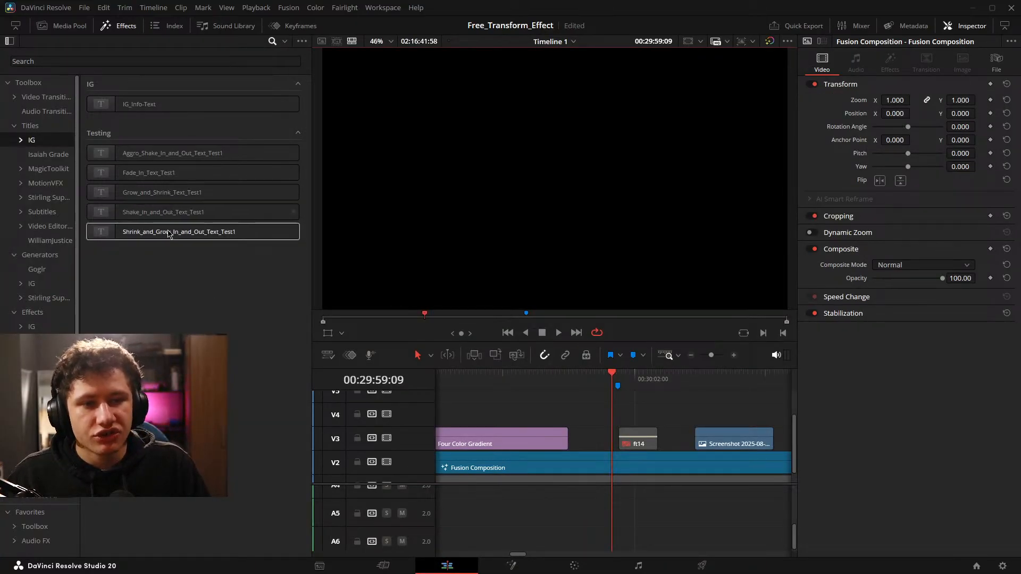
pyautogui.click(527, 563)
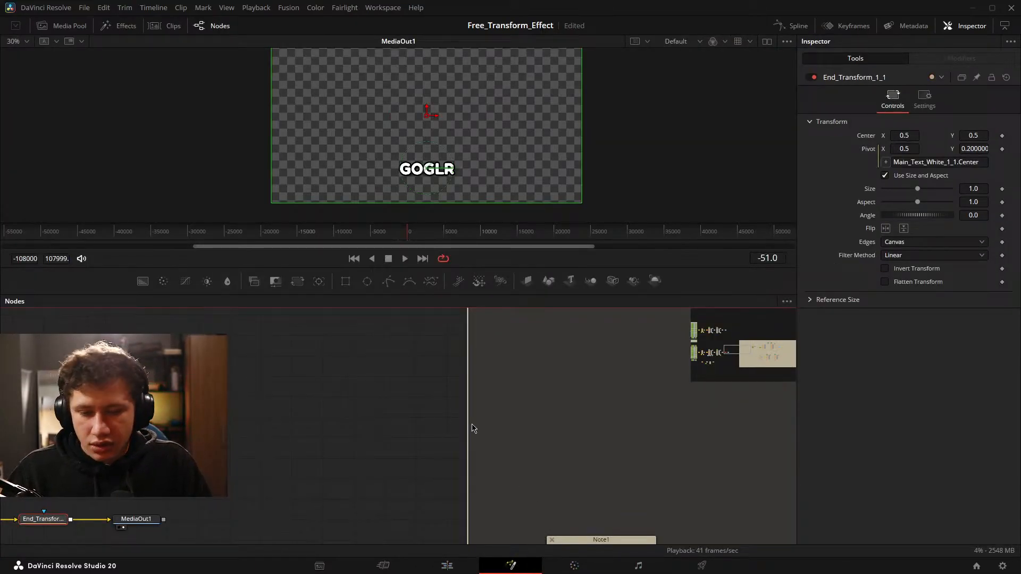
pyautogui.scroll(-3, 472, 425)
pyautogui.moveTo(612, 409); pyautogui.dragTo(324, 452)
pyautogui.scroll(-2, 324, 452)
pyautogui.moveTo(473, 439); pyautogui.dragTo(357, 436)
pyautogui.scroll(5, 356, 435)
pyautogui.click(234, 438)
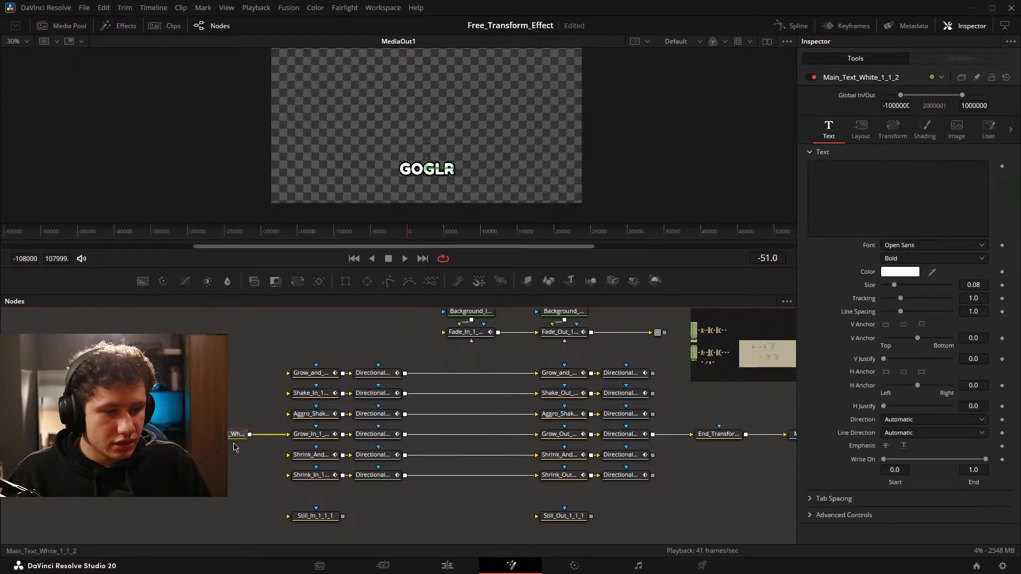
pyautogui.click(234, 448)
pyautogui.moveTo(234, 448); pyautogui.dragTo(763, 439)
pyautogui.rightClick(762, 436)
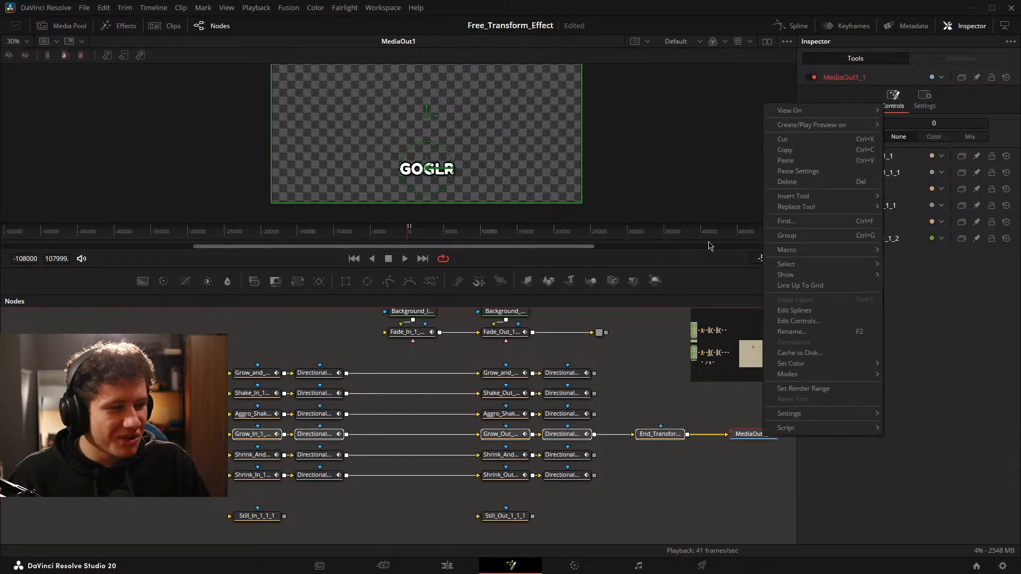
# View Main_Text_White_1_1_2 in the viewer and create a macro named Grow_In_and_Out_Text_Test1 from the main text, Grow row, End_Transform and MediaOut1_1 nodes.
pyautogui.click(204, 412)
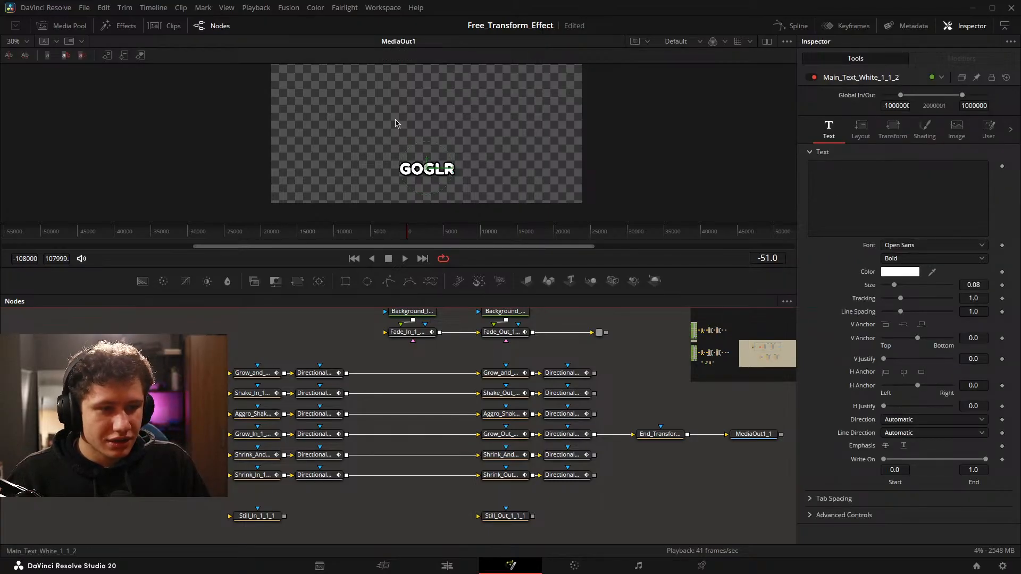
pyautogui.press('1')
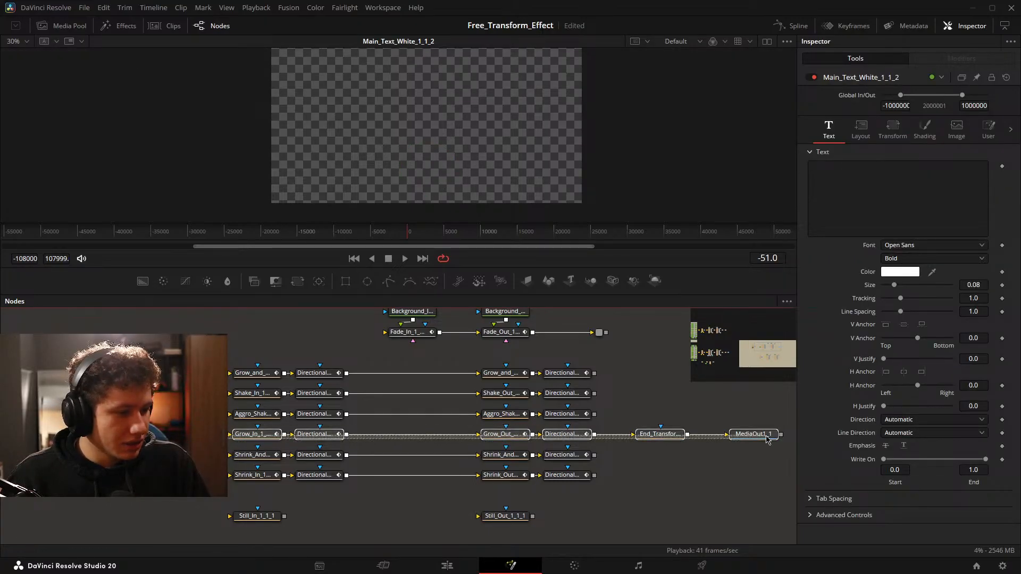
pyautogui.rightClick(766, 435)
pyautogui.moveTo(792, 248)
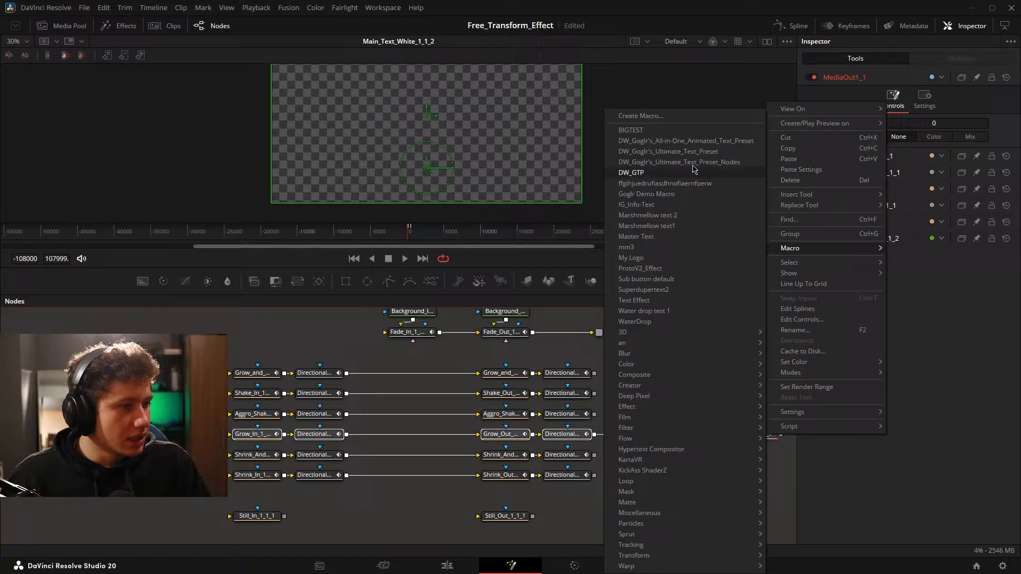
pyautogui.click(655, 118)
pyautogui.click(536, 132)
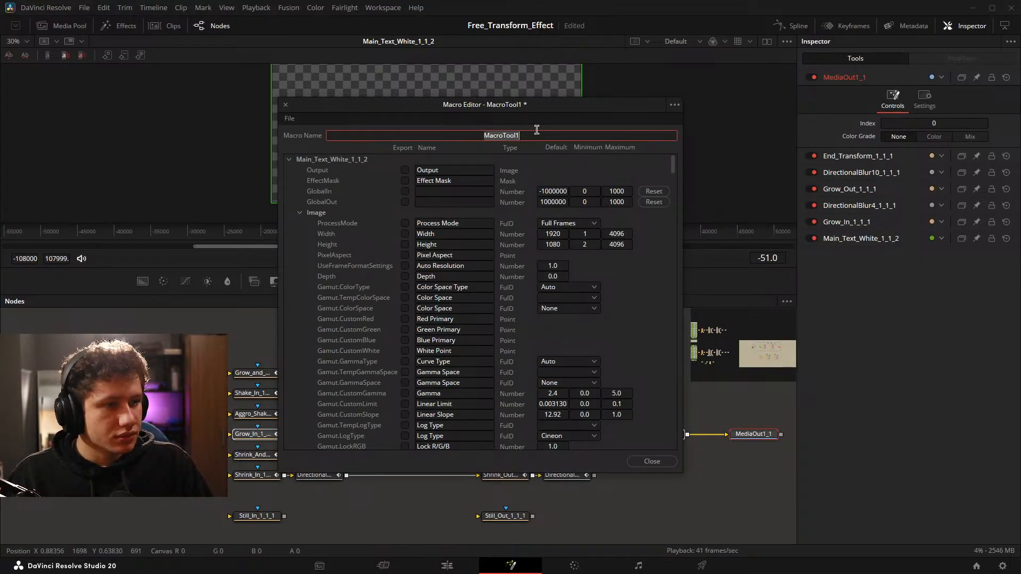
pyautogui.write('Gro')
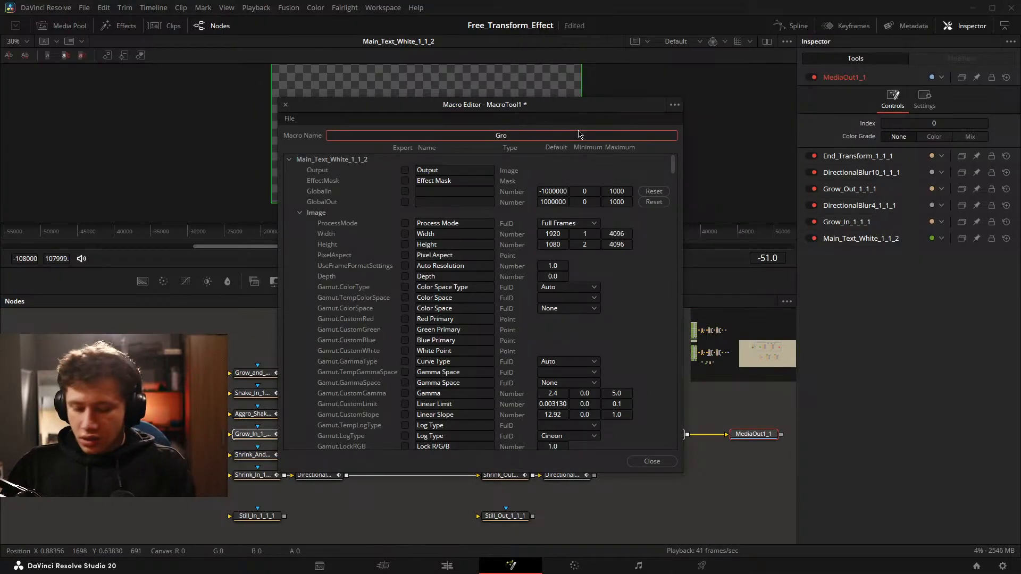
pyautogui.write('w_In_and_Out_Text_Test1')
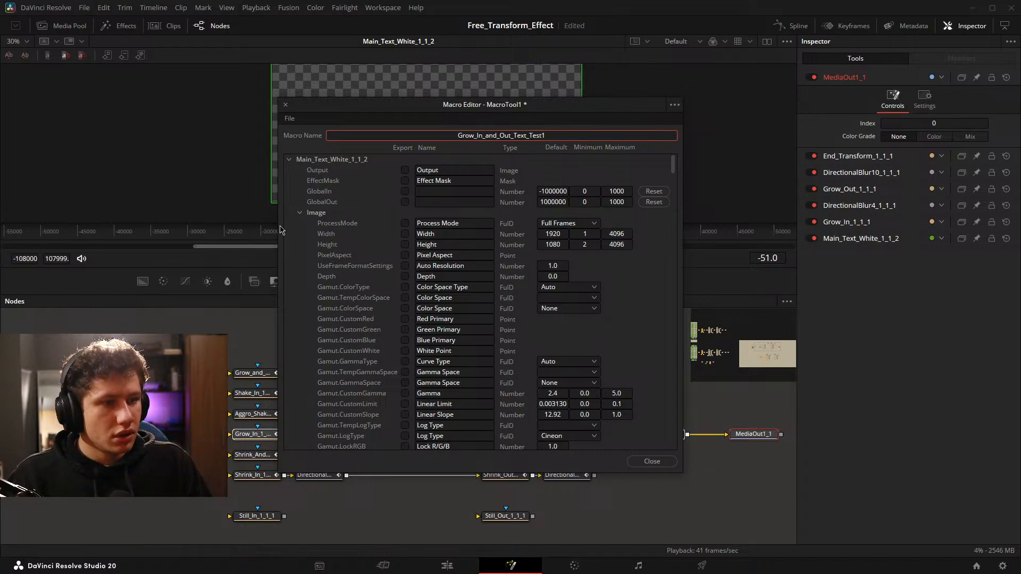
# Export the main text's Styled Text, Font, Style, Size, Tracking, Line Spacing, Start and End controls in the Grow macro.
pyautogui.click(297, 246)
pyautogui.click(299, 212)
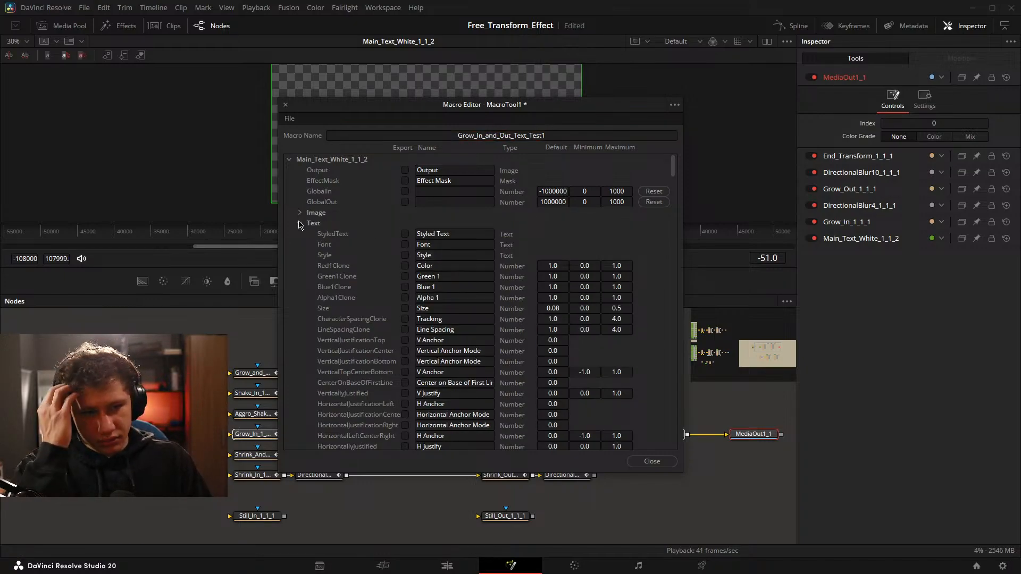
pyautogui.click(405, 234)
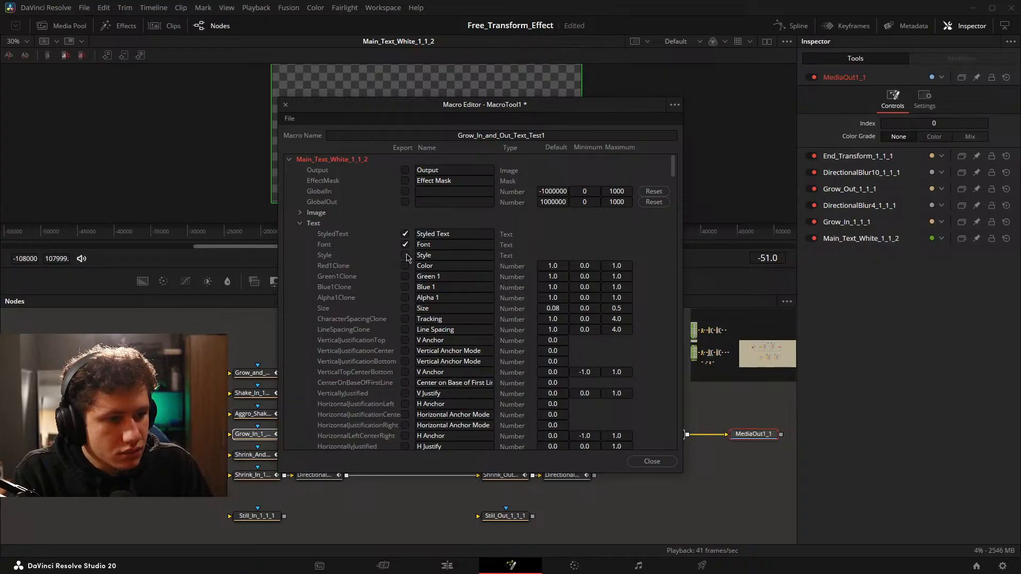
pyautogui.scroll(-1, 424, 267)
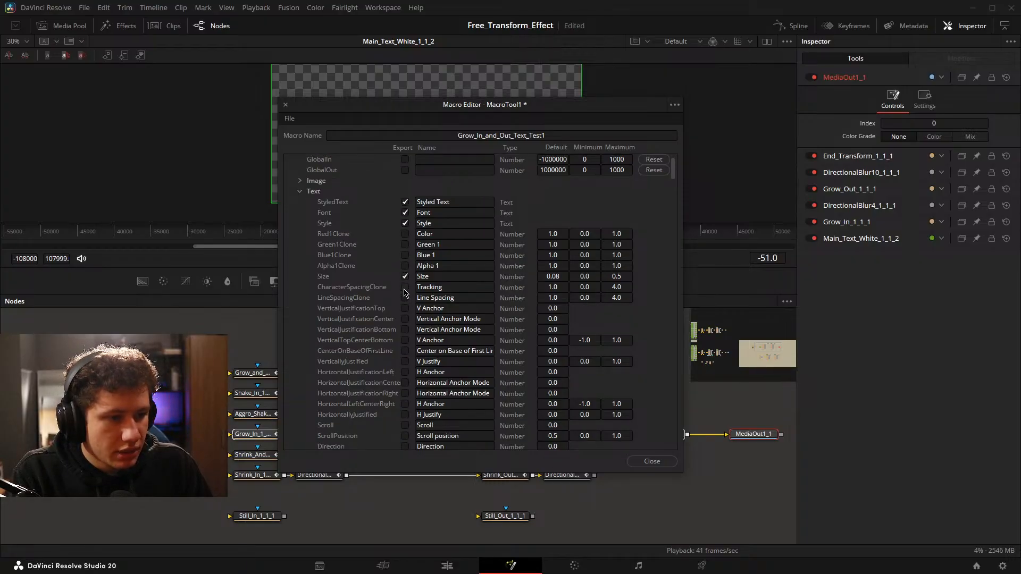
pyautogui.scroll(-1, 485, 279)
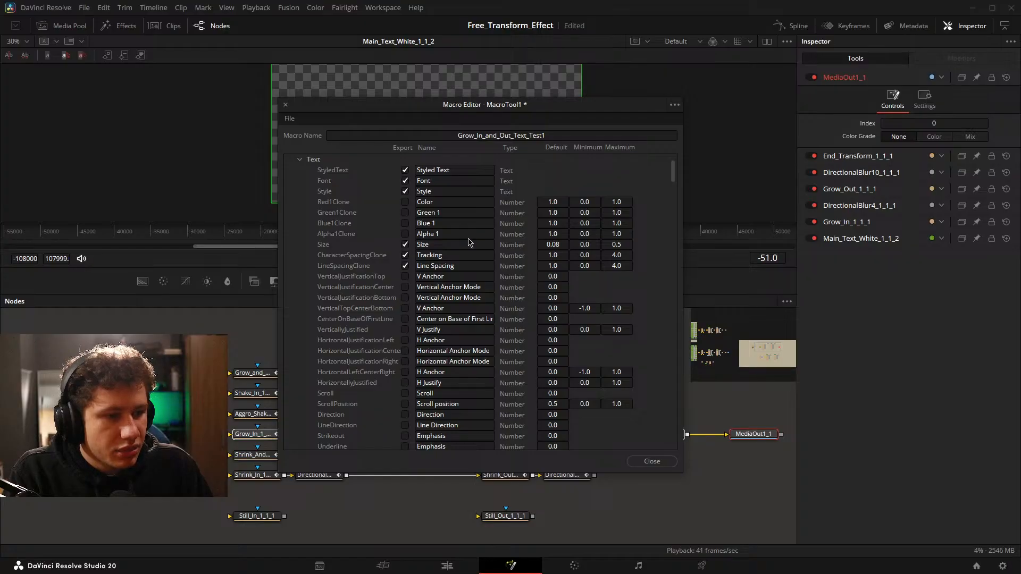
pyautogui.scroll(-4, 468, 245)
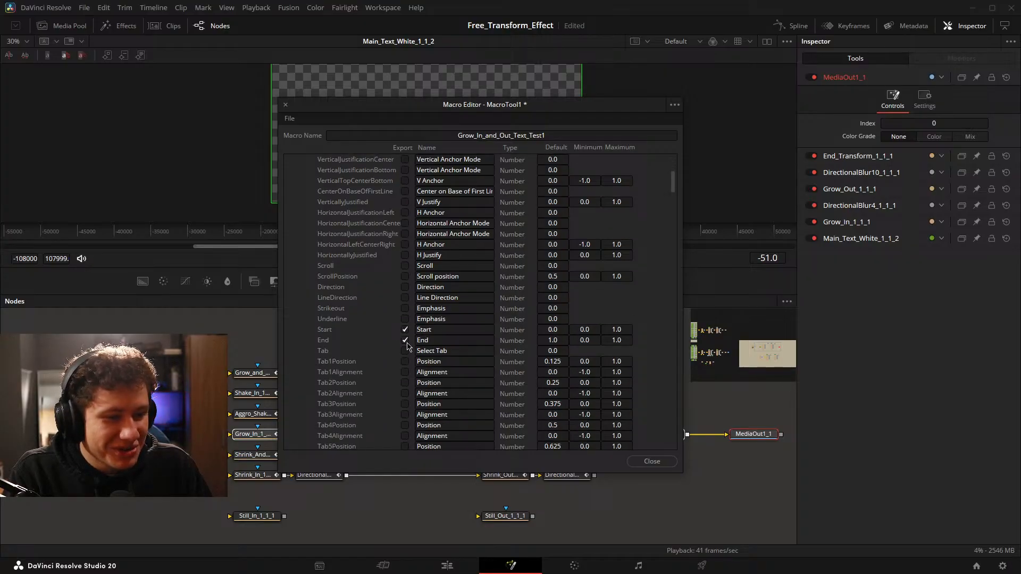
pyautogui.scroll(-10, 425, 332)
# Export the main text's shading controls Select Element, Select, Name1, Enabled1, Red1, Green1, Blue1 and Alpha1.
pyautogui.click(300, 192)
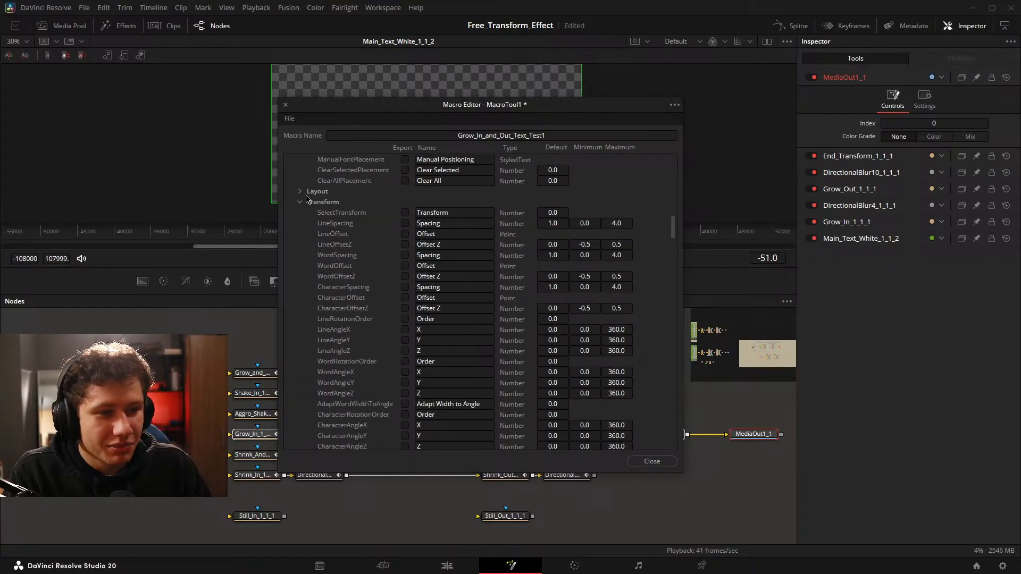
pyautogui.click(299, 202)
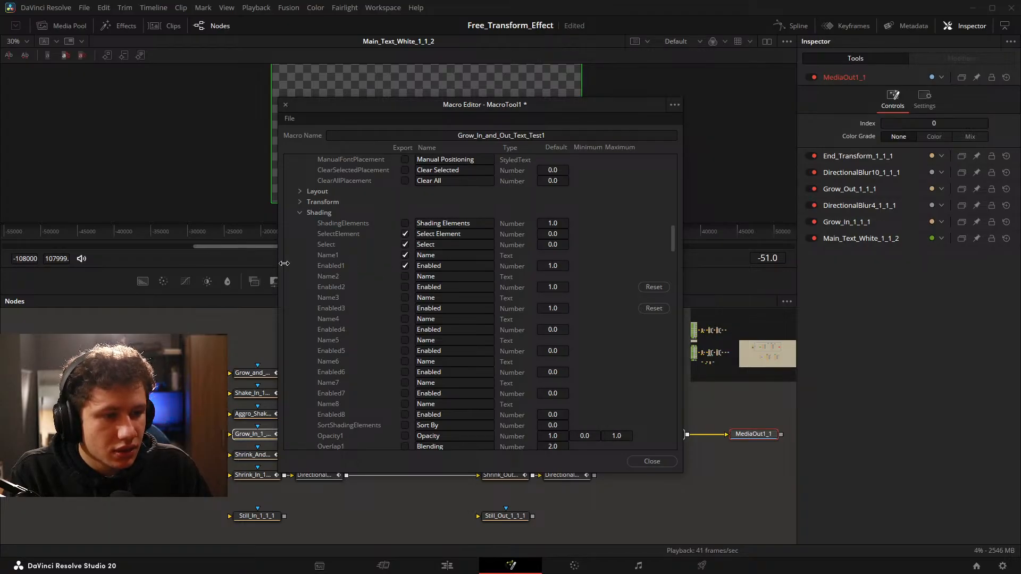
pyautogui.scroll(-10, 356, 263)
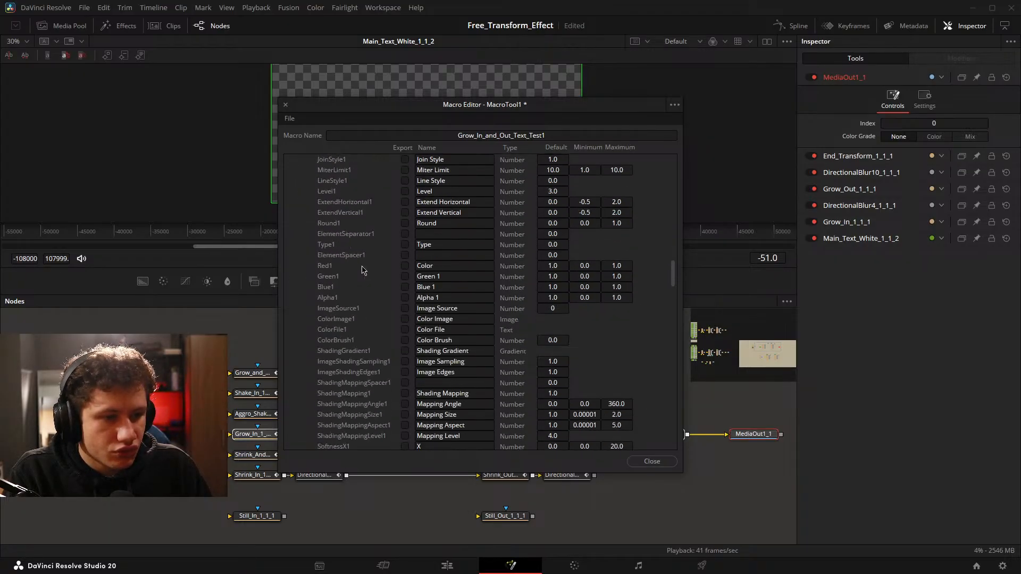
pyautogui.click(405, 266)
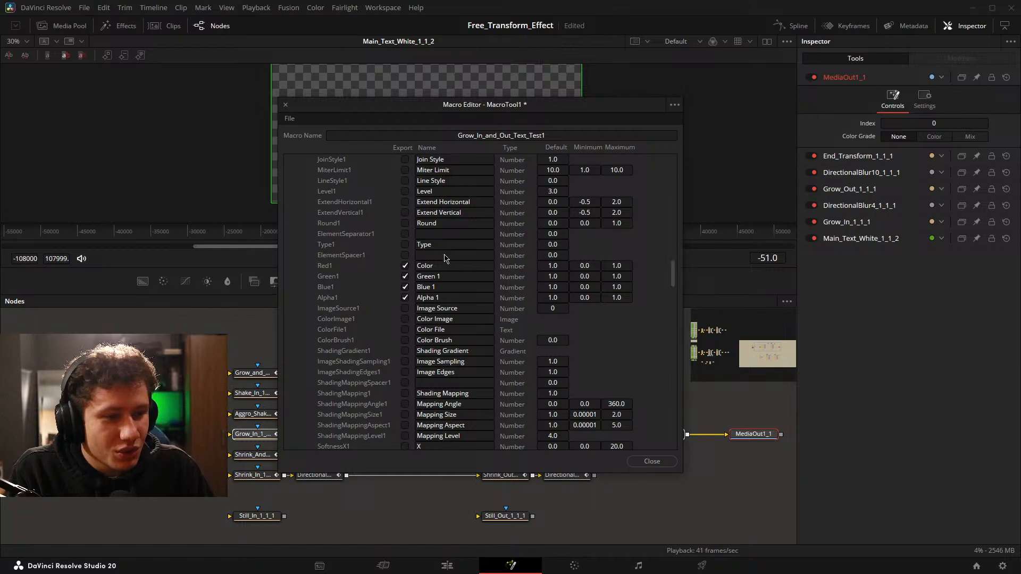
pyautogui.scroll(6, 442, 253)
pyautogui.scroll(-7, 442, 256)
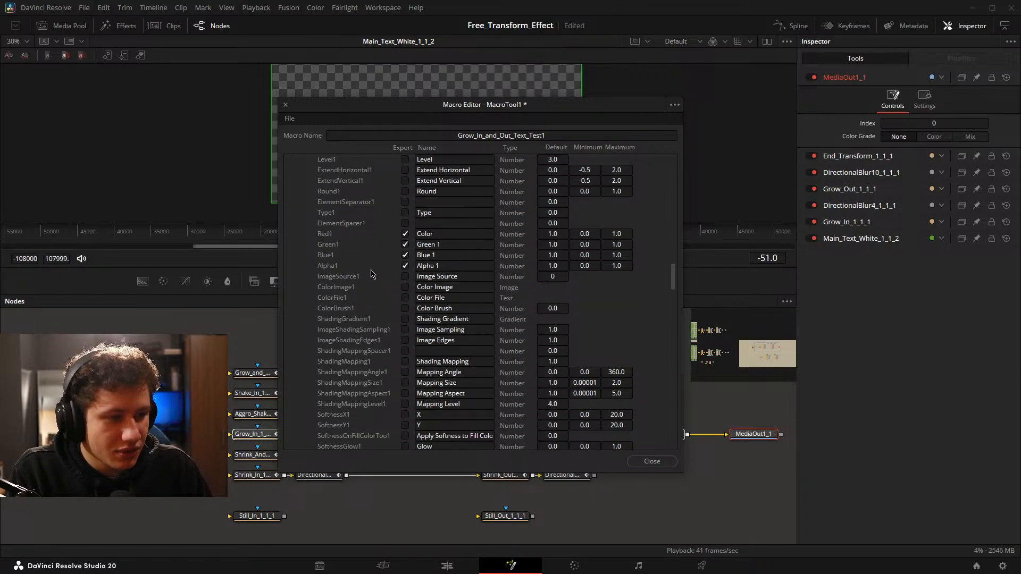
# Review the main text's exported controls, collapse its groups, and close the Macro Editor with the macro saved.
pyautogui.scroll(10, 440, 283)
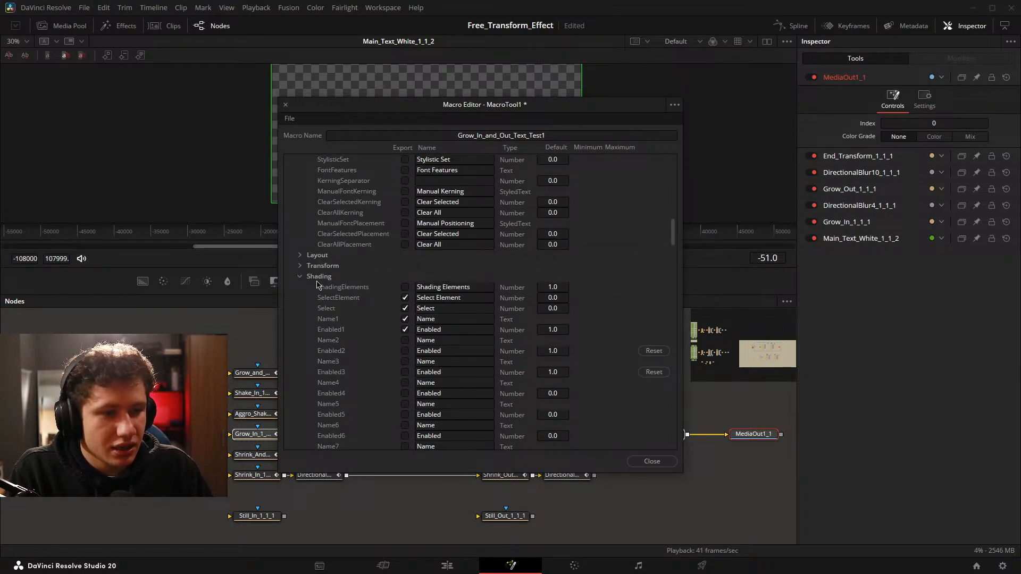
pyautogui.scroll(20, 300, 281)
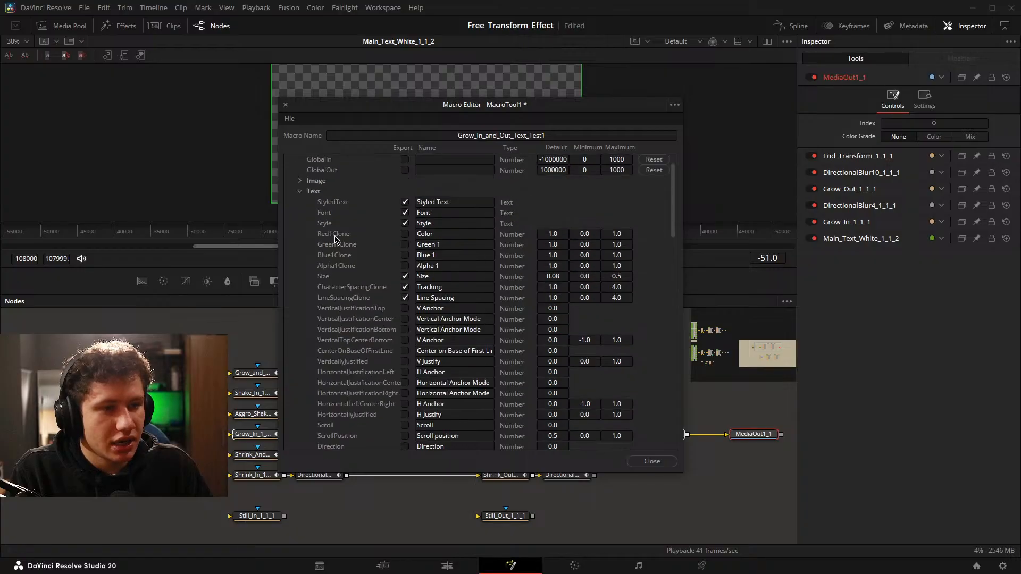
pyautogui.scroll(-4, 328, 225)
pyautogui.scroll(5, 319, 226)
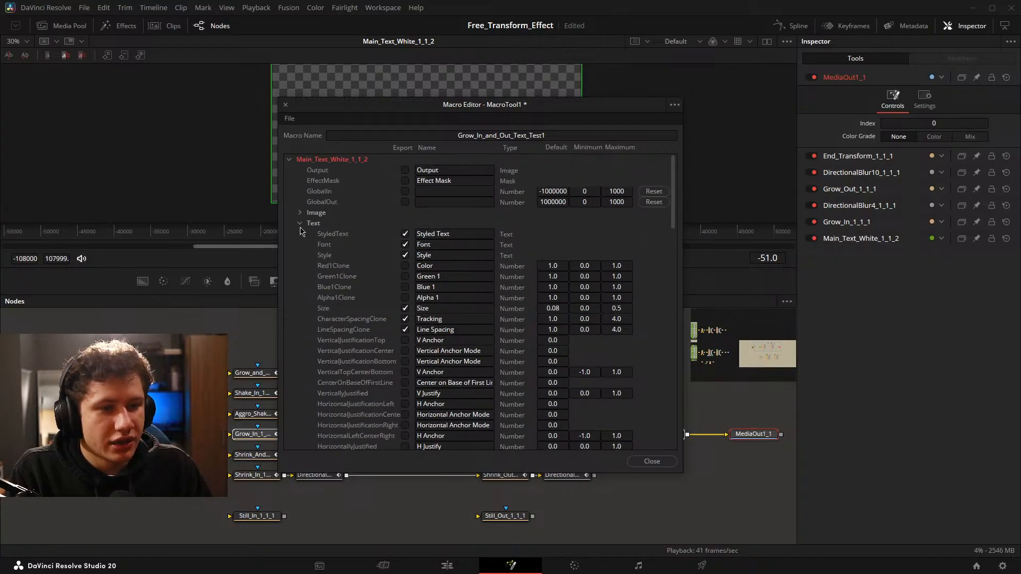
pyautogui.click(301, 224)
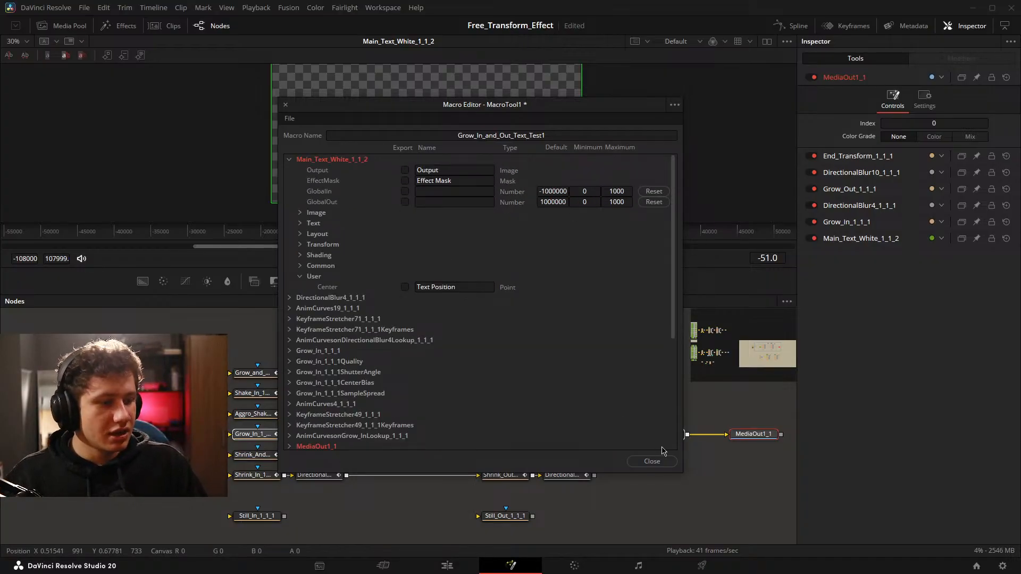
pyautogui.click(652, 461)
pyautogui.click(565, 292)
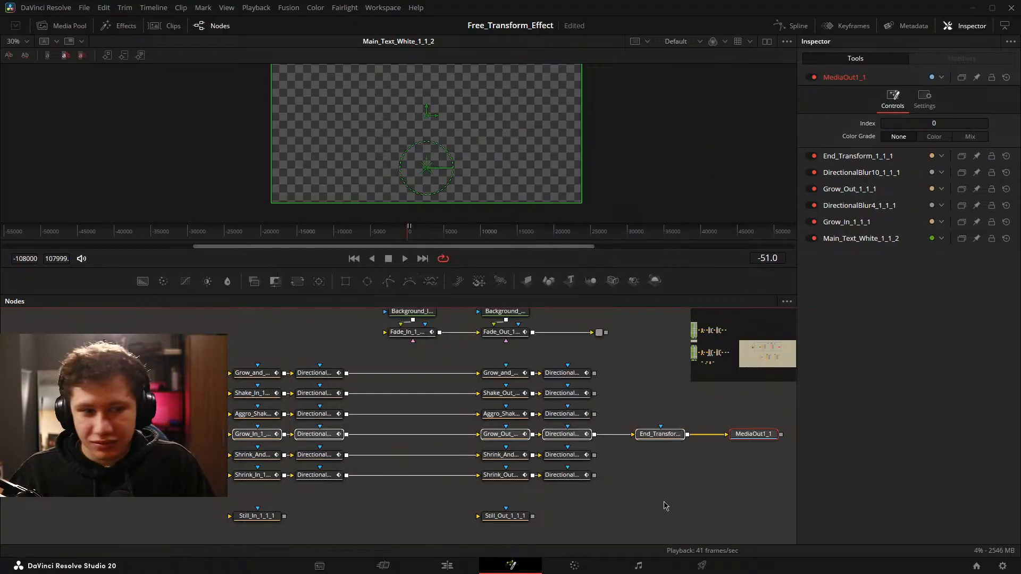
# Save the project on the Edit page and place the Grow_In_and_Out_Text_Test1 title on V4 above the Four Color Gradient.
pyautogui.click(446, 566)
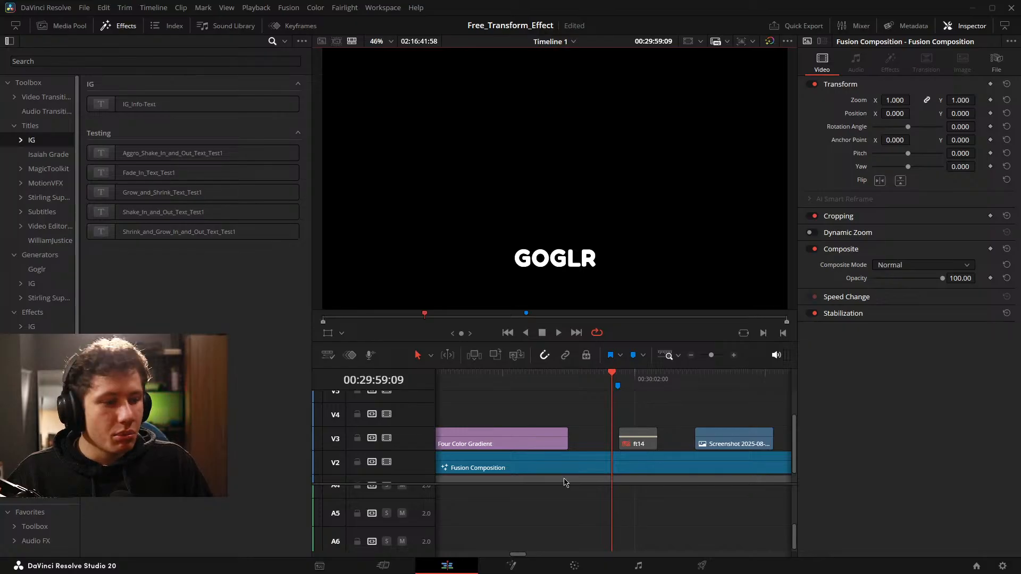
pyautogui.moveTo(657, 465); pyautogui.dragTo(783, 463)
pyautogui.moveTo(656, 428)
pyautogui.mouseDown()
pyautogui.moveTo(681, 426)
pyautogui.moveTo(658, 425)
pyautogui.mouseUp()
pyautogui.hotkey('ctrl', 's')
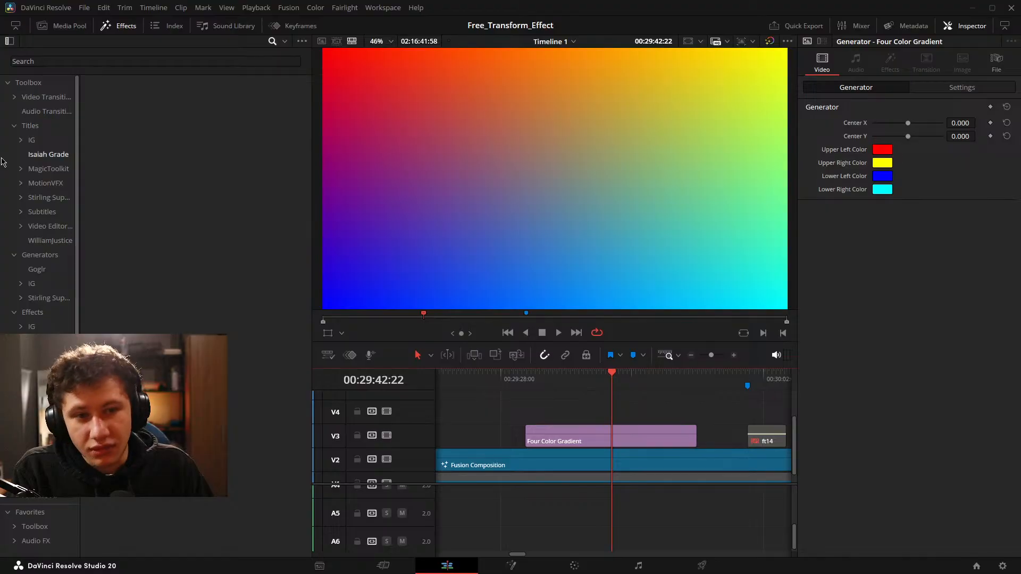
pyautogui.click(32, 140)
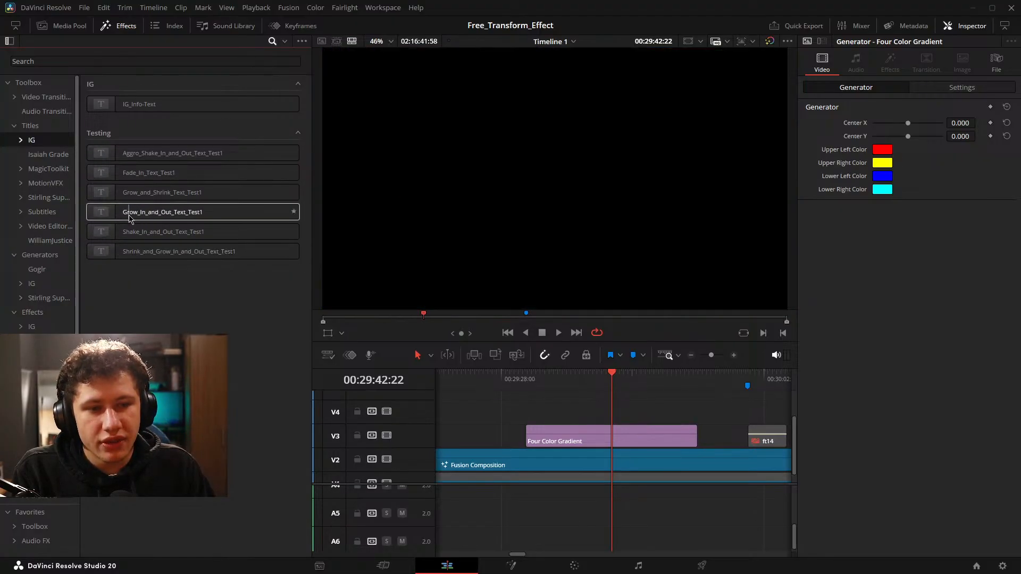
pyautogui.moveTo(129, 218); pyautogui.dragTo(610, 418)
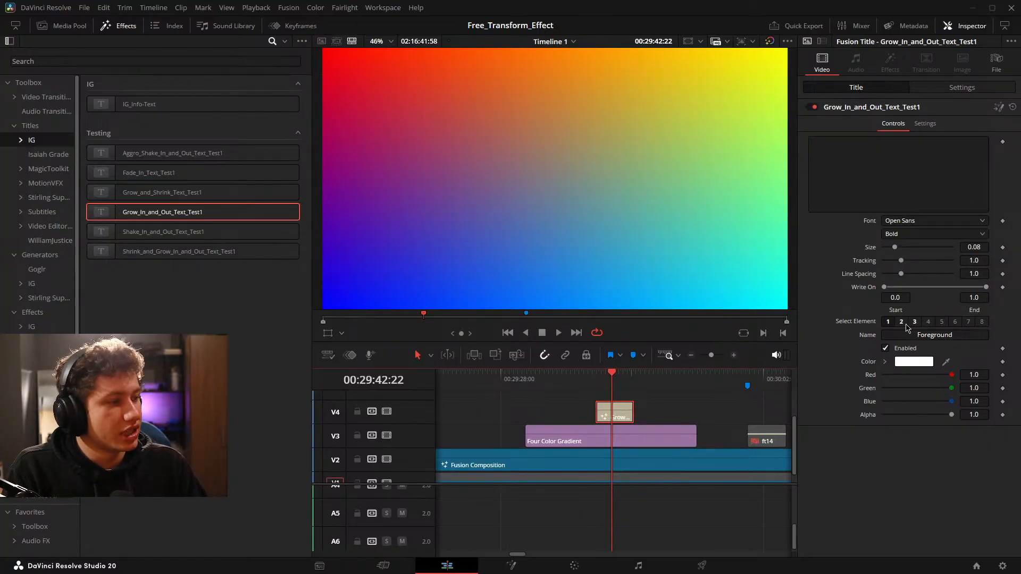
# Enter yhnrbvf as the title text, test its size control and undo the size change.
pyautogui.click(901, 146)
pyautogui.write('yhnrbvf')
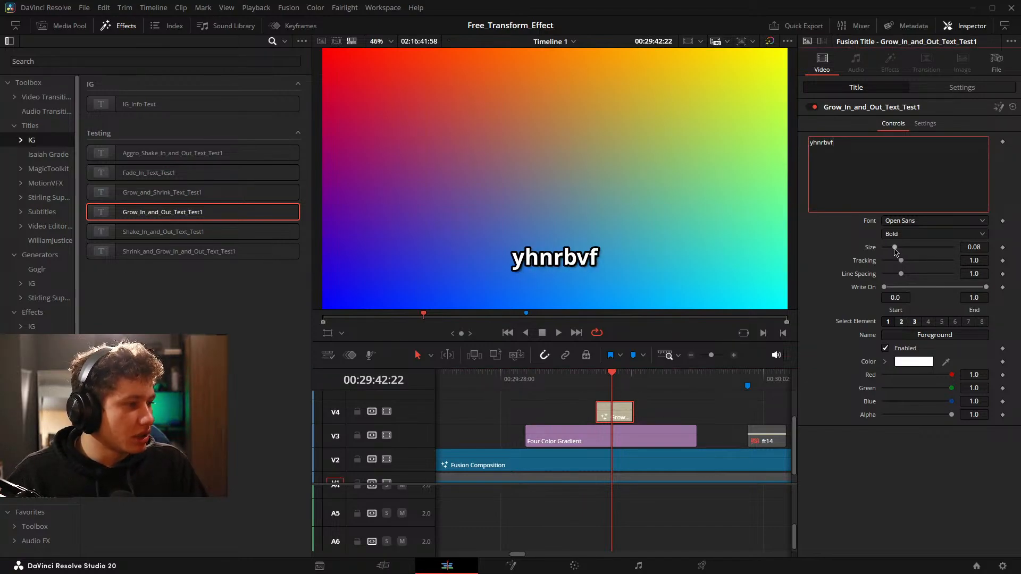
pyautogui.moveTo(895, 252); pyautogui.dragTo(924, 269)
pyautogui.hotkey('ctrl', 'z')
pyautogui.hotkey('ctrl', 'z')
# Add a second line ffeefwe to the title, test the line spacing and Write On controls, and remove that line.
pyautogui.click(894, 196)
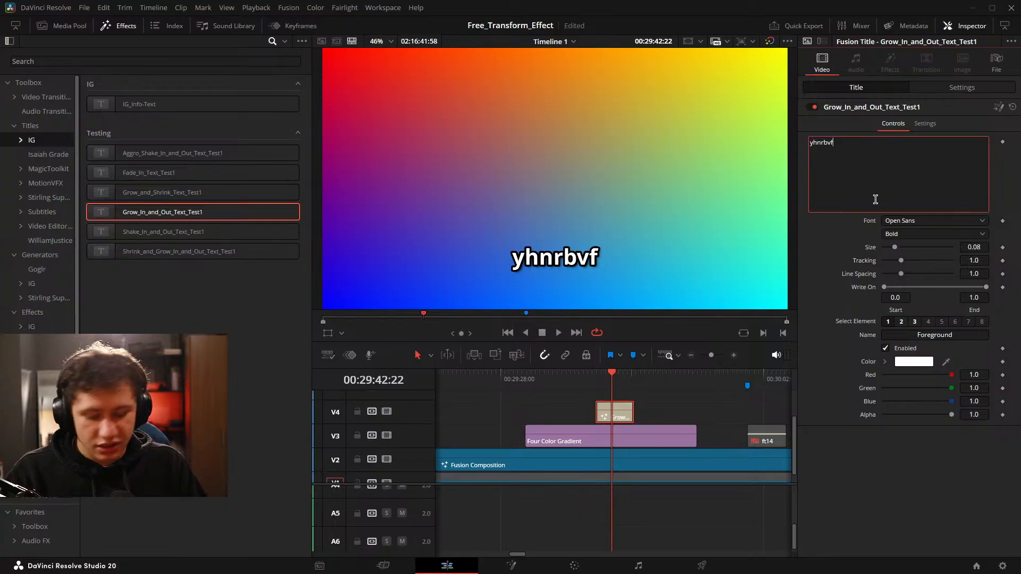
pyautogui.press('Return')
pyautogui.write('ffeefwe')
pyautogui.moveTo(901, 275)
pyautogui.mouseDown()
pyautogui.moveTo(923, 277)
pyautogui.moveTo(902, 276)
pyautogui.mouseUp()
pyautogui.moveTo(984, 286); pyautogui.dragTo(1020, 282)
pyautogui.doubleClick(858, 276)
pyautogui.moveTo(877, 166); pyautogui.dragTo(806, 154)
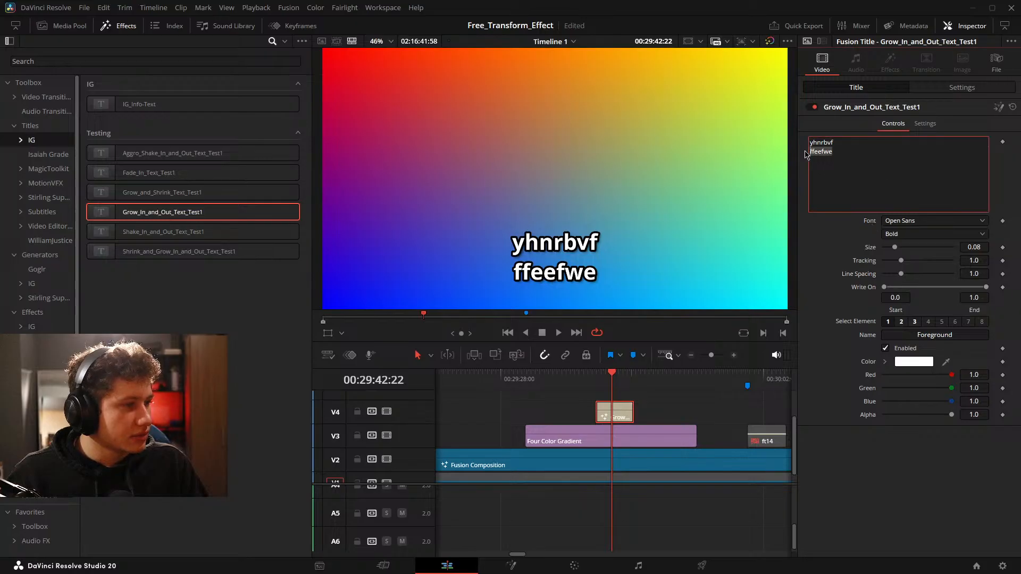
pyautogui.press('BackSpace')
pyautogui.press('BackSpace')
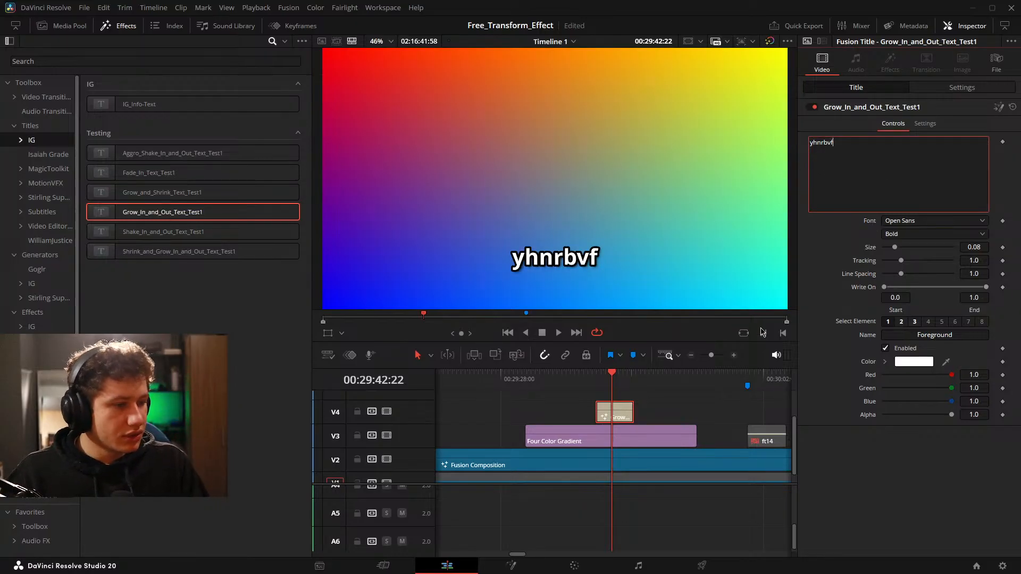
# Shorten the Grow title clip on V4 from its end and test its blue text color control.
pyautogui.click(632, 425)
pyautogui.scroll(2, 675, 410)
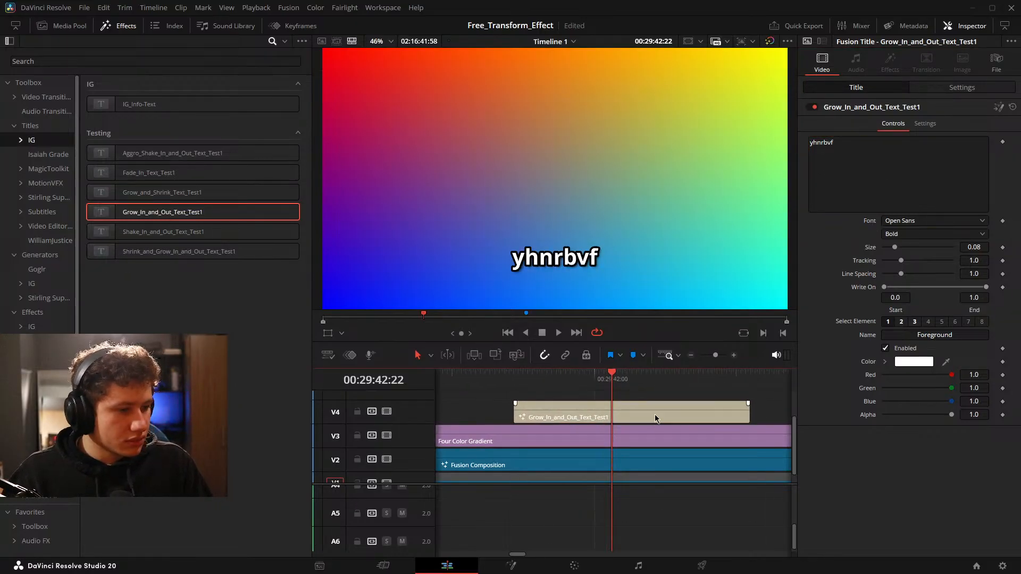
pyautogui.moveTo(749, 412); pyautogui.dragTo(573, 412)
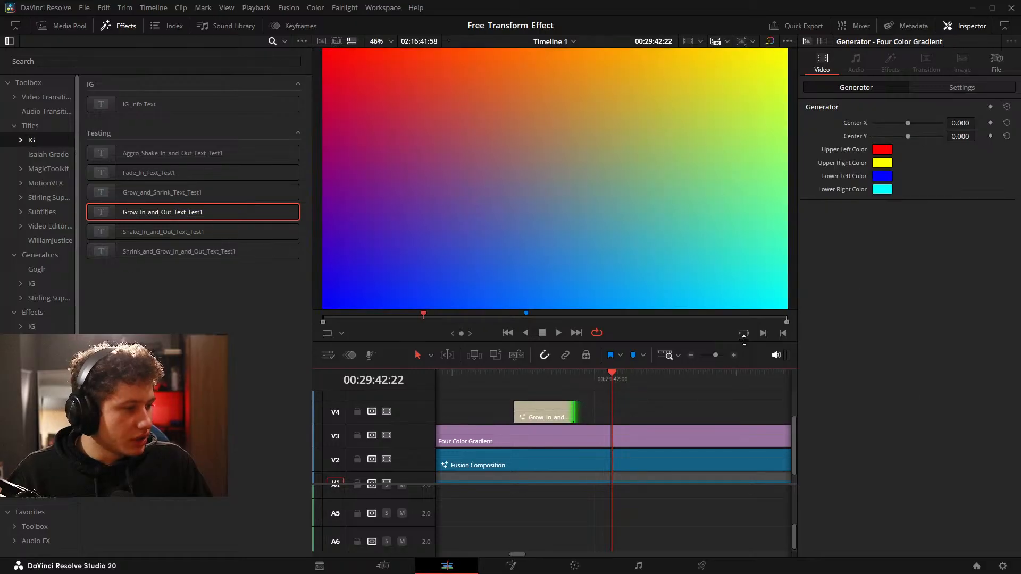
pyautogui.click(542, 411)
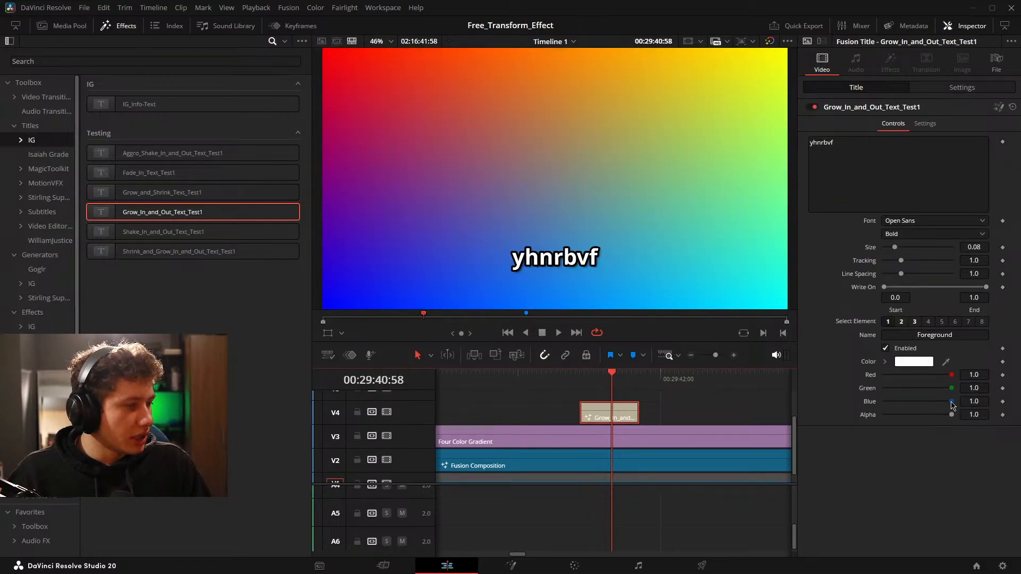
pyautogui.moveTo(865, 402); pyautogui.dragTo(976, 419)
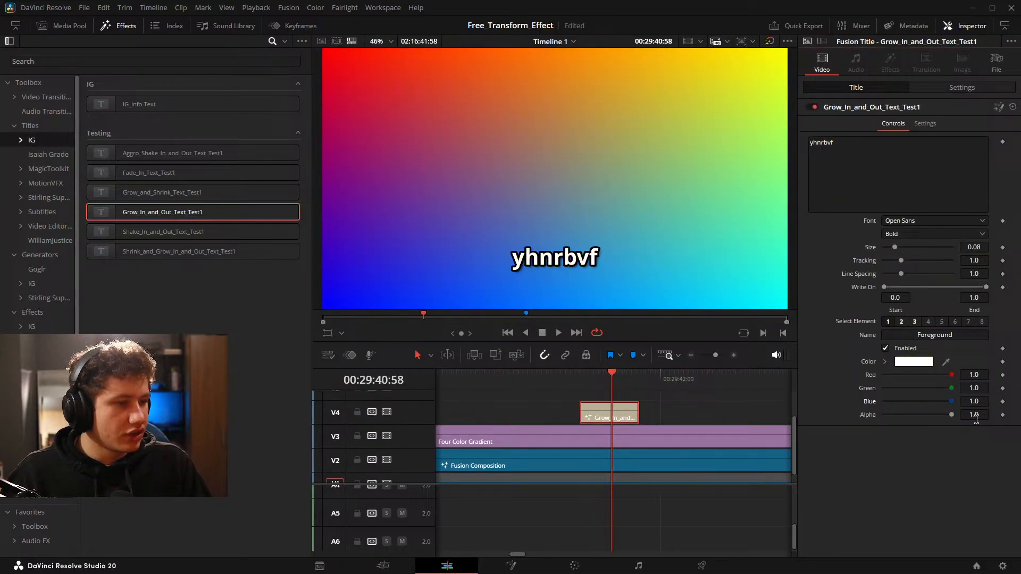
# Play the shortened Grow title over the gradient to check its in and out animation.
pyautogui.click(671, 412)
pyautogui.moveTo(661, 413); pyautogui.dragTo(691, 418)
pyautogui.press('space')
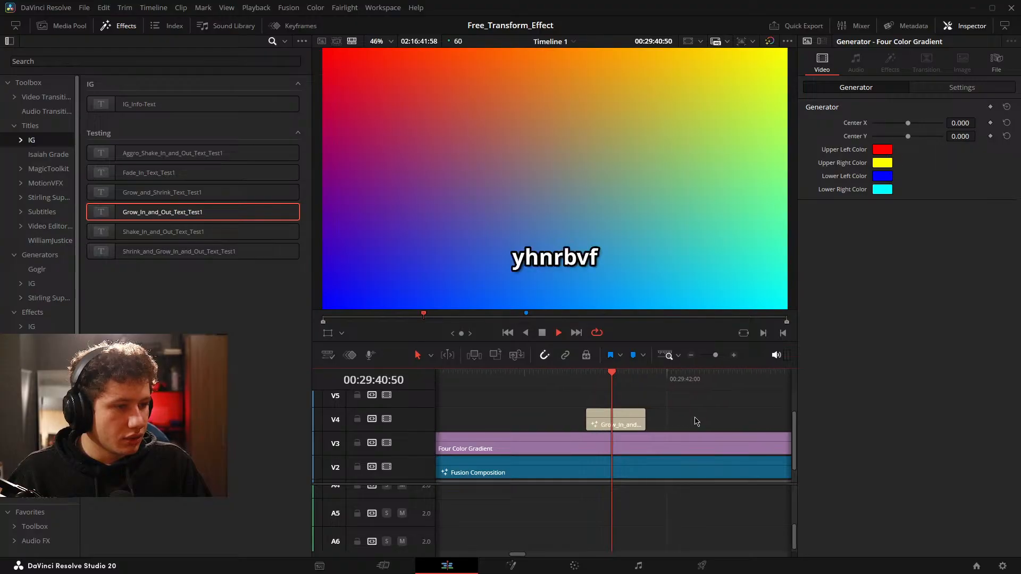
pyautogui.press('space')
# Delete the test title from V4 and place the playhead over the Fusion Composition clip, just before the ft14 clip.
pyautogui.scroll(-3, 642, 424)
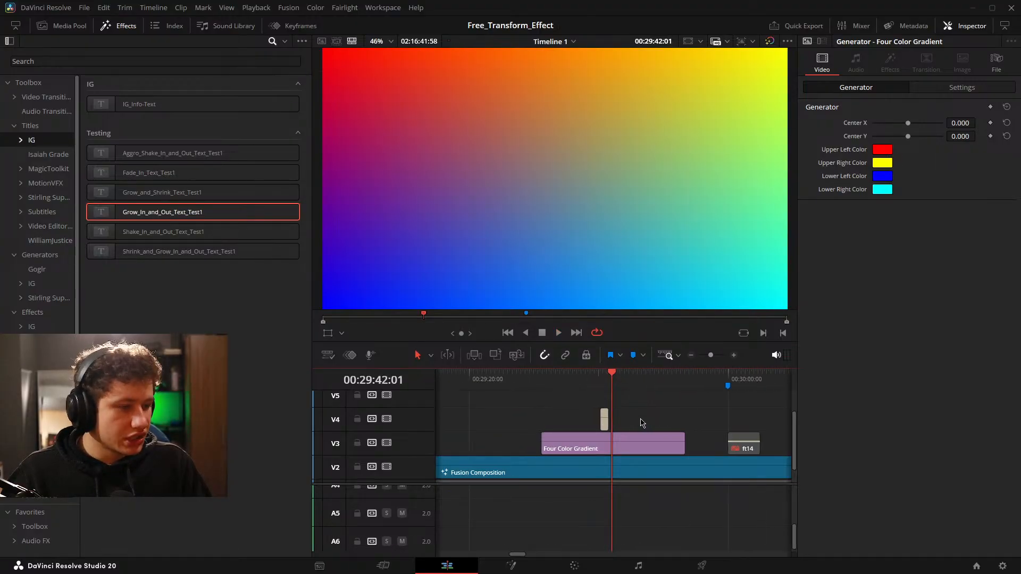
pyautogui.moveTo(641, 418); pyautogui.dragTo(576, 429)
pyautogui.press('BackSpace')
pyautogui.moveTo(678, 427); pyautogui.dragTo(524, 431)
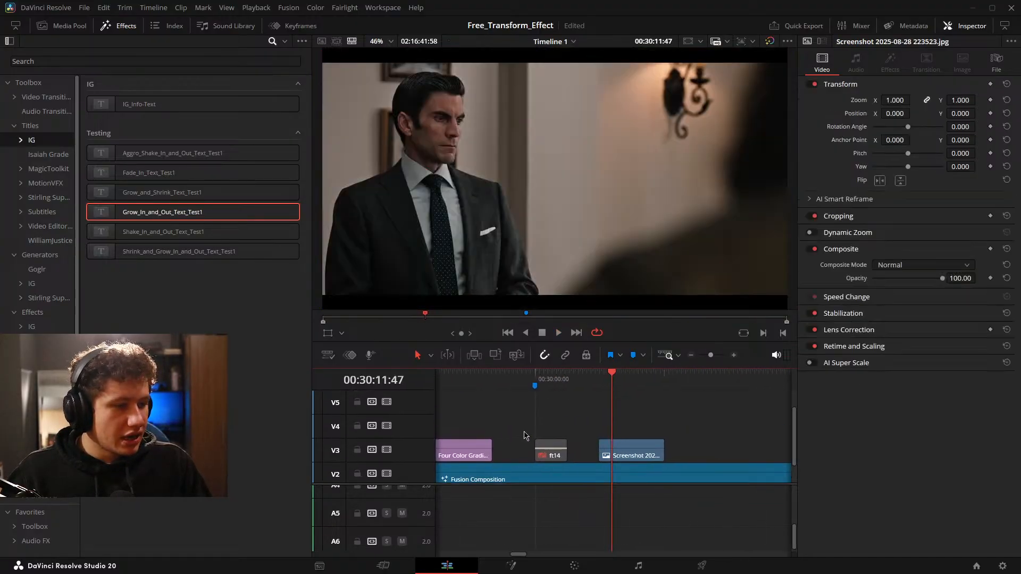
pyautogui.moveTo(603, 424); pyautogui.dragTo(683, 419)
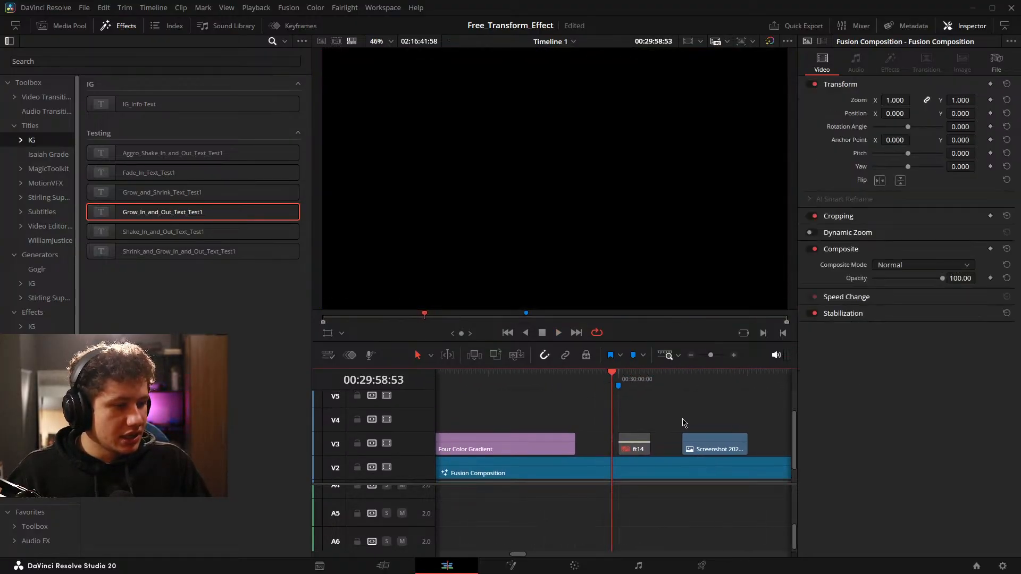
# On the Fusion page, detach End_Transform from the Grow row and move it, MediaOut1_1 and the main text node level with the Shrink row.
pyautogui.click(514, 568)
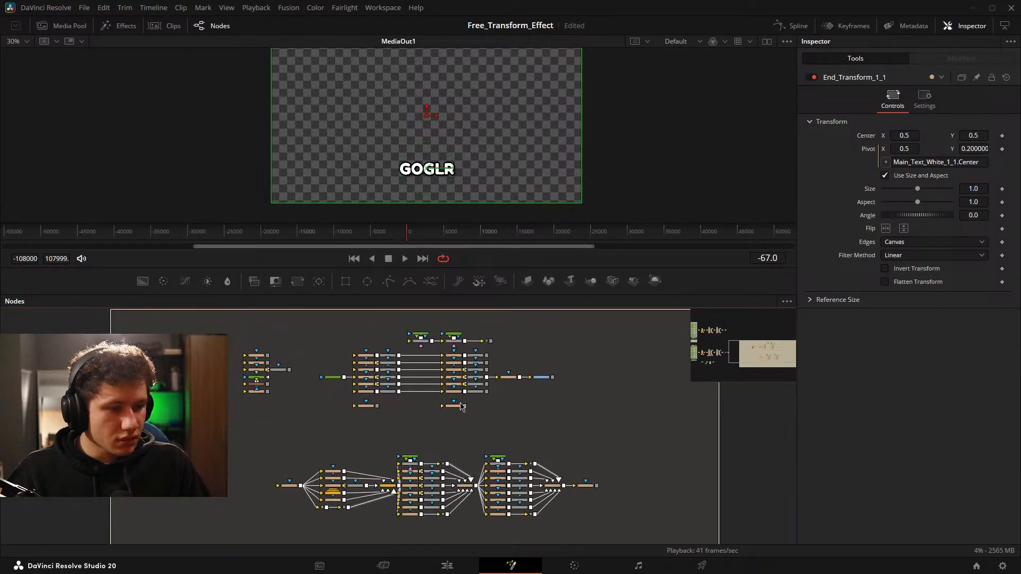
pyautogui.scroll(5, 375, 397)
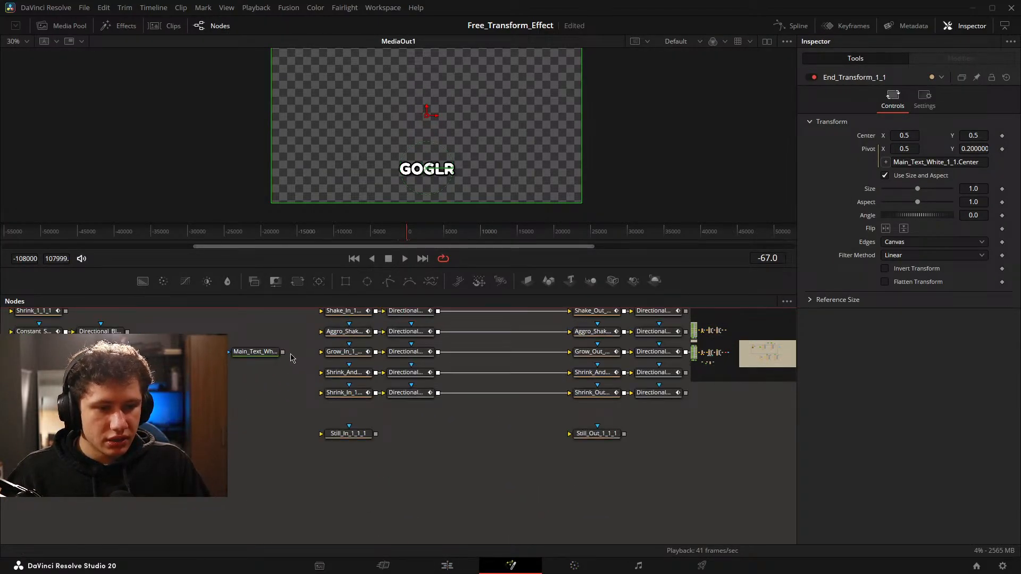
pyautogui.moveTo(241, 353); pyautogui.dragTo(339, 394)
pyautogui.moveTo(401, 418); pyautogui.dragTo(243, 440)
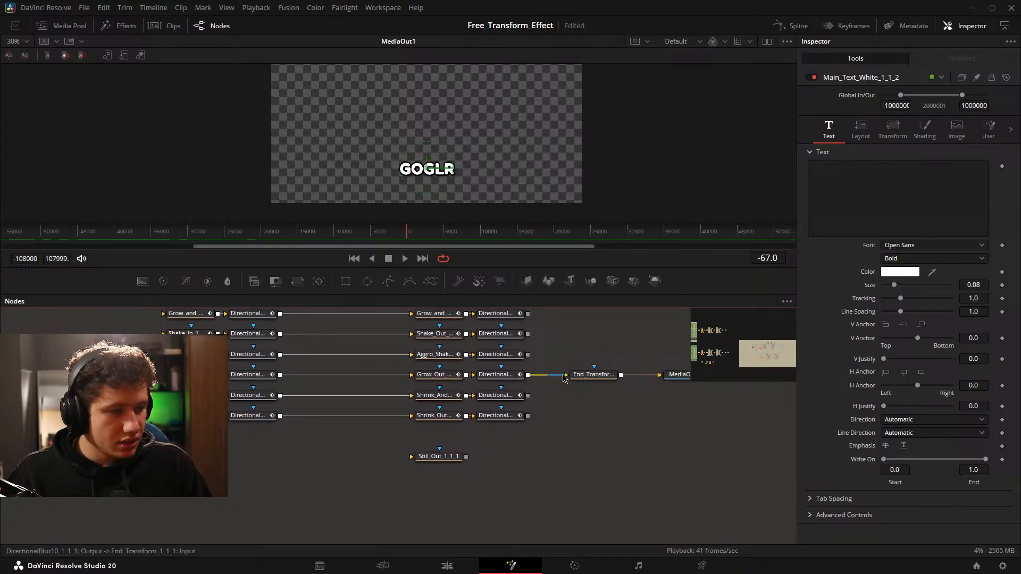
pyautogui.moveTo(565, 376); pyautogui.dragTo(445, 390)
pyautogui.moveTo(598, 363); pyautogui.dragTo(443, 435)
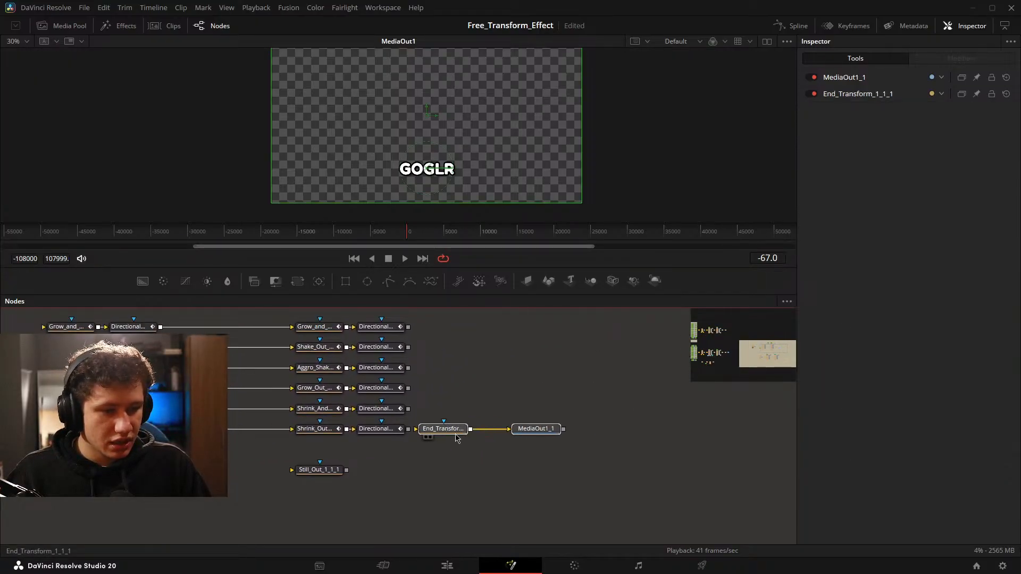
# Connect the Shrink row between the main text node and End_Transform, and save the project.
pyautogui.click(441, 431)
pyautogui.scroll(3, 197, 417)
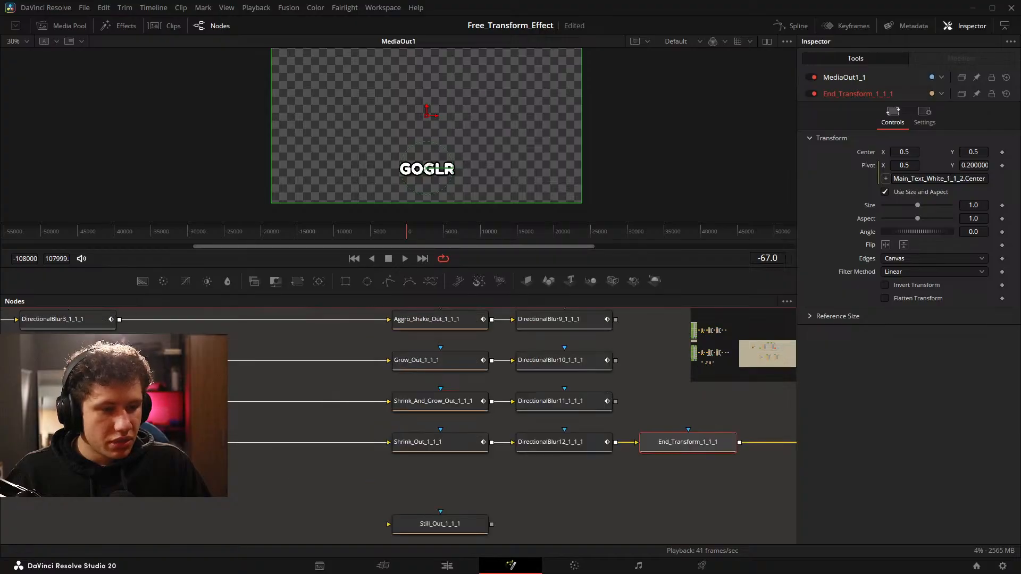
pyautogui.moveTo(206, 428); pyautogui.dragTo(665, 424)
pyautogui.moveTo(490, 426); pyautogui.dragTo(431, 424)
pyautogui.hotkey('ctrl', 's')
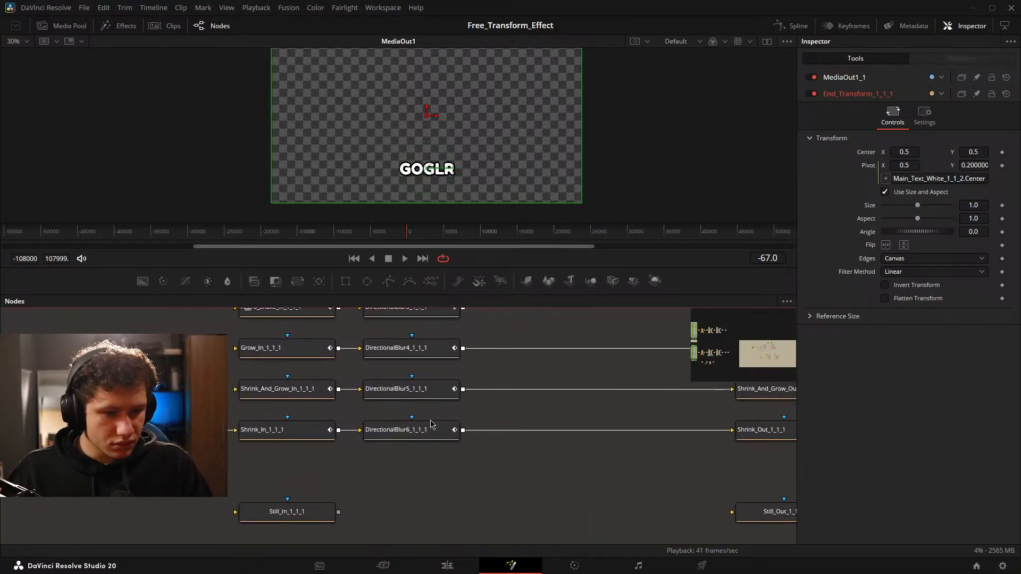
pyautogui.moveTo(596, 484); pyautogui.dragTo(494, 472)
# Compare the titles saved in the Testing group on the Edit page with the animation rows in the Fusion node graph.
pyautogui.click(446, 566)
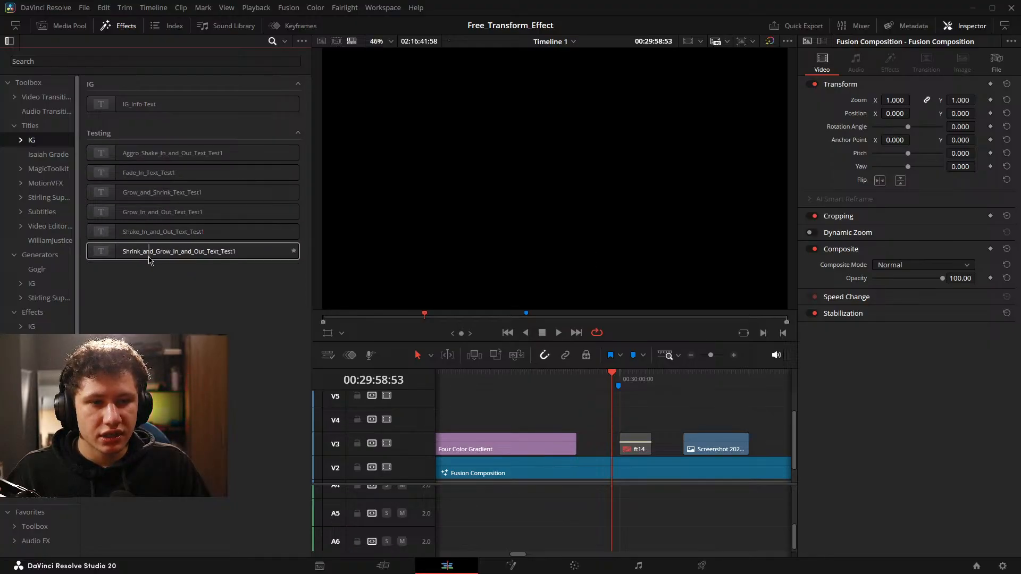
pyautogui.click(511, 566)
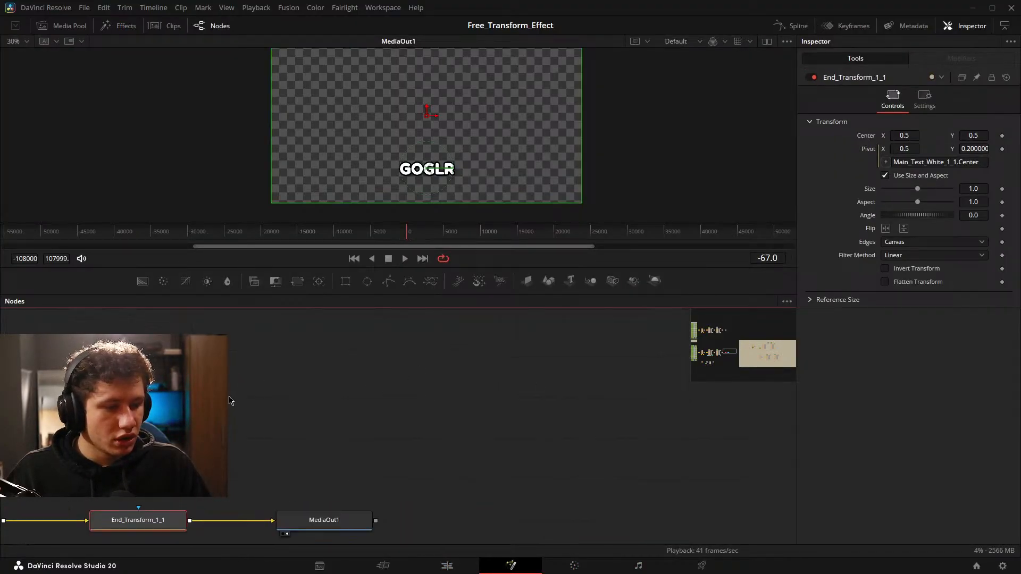
pyautogui.moveTo(305, 433); pyautogui.dragTo(226, 433)
pyautogui.scroll(6, 359, 388)
pyautogui.moveTo(358, 369); pyautogui.dragTo(278, 462)
pyautogui.moveTo(349, 351); pyautogui.dragTo(313, 433)
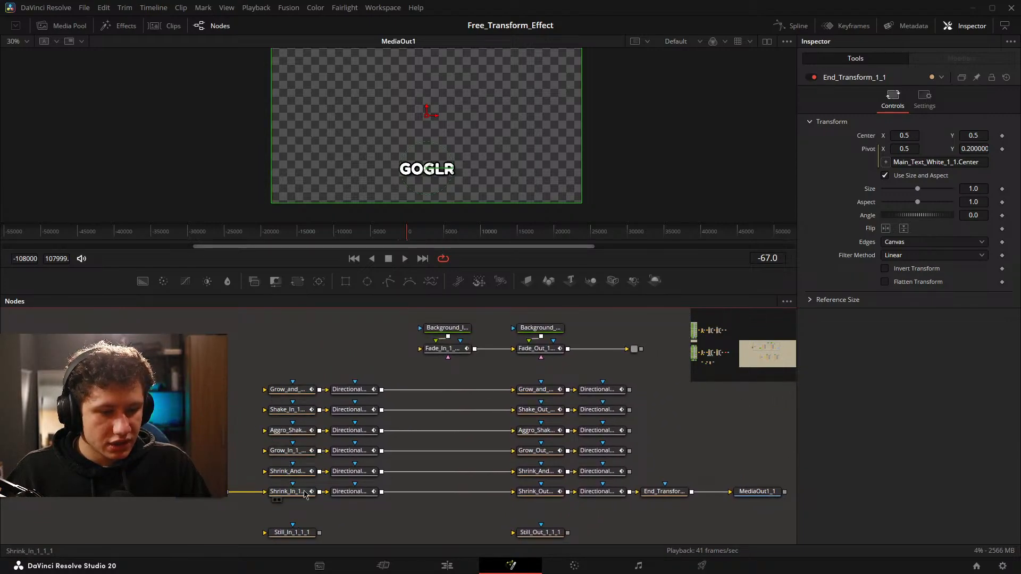
pyautogui.moveTo(326, 494); pyautogui.dragTo(358, 476)
pyautogui.scroll(3, 359, 479)
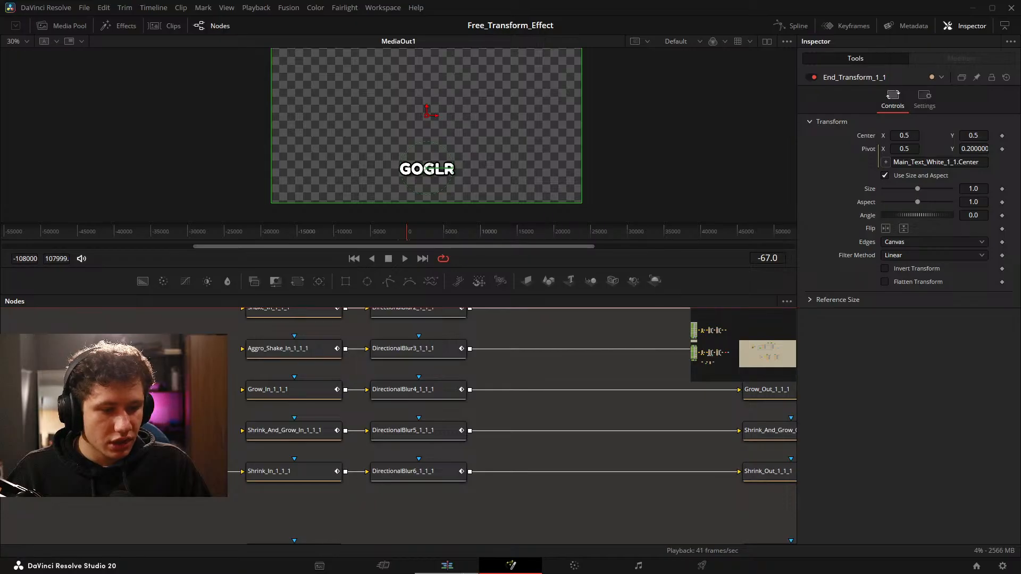
# On the Edit page, place Shake_In_and_Out_Text_Test1 on V4 over the gradient clip and set its text to "fdffa".
pyautogui.click(447, 565)
pyautogui.moveTo(130, 233); pyautogui.dragTo(458, 420)
pyautogui.moveTo(622, 418); pyautogui.dragTo(756, 422)
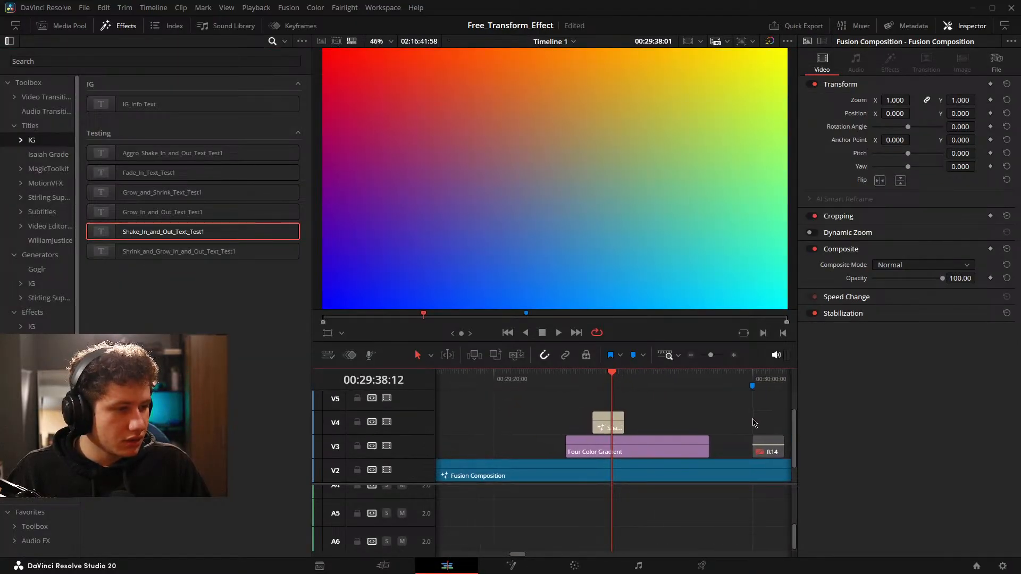
pyautogui.click(609, 424)
pyautogui.click(850, 158)
pyautogui.write('fdffa')
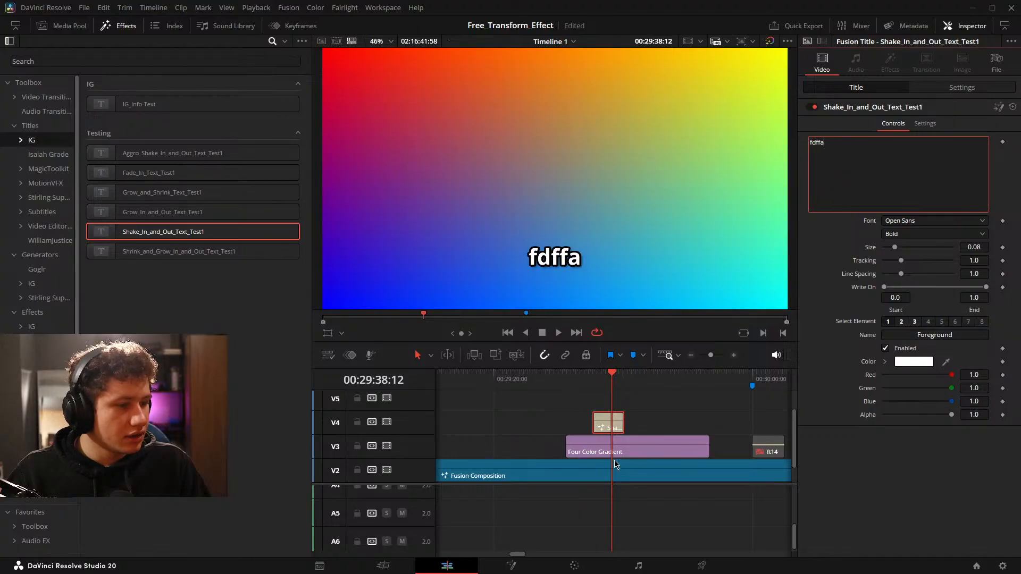
# Play the Shake title over the gradient to check its in and out animation.
pyautogui.scroll(-1, 658, 418)
pyautogui.scroll(2, 657, 418)
pyautogui.press('space')
pyautogui.moveTo(668, 409)
pyautogui.mouseDown()
pyautogui.moveTo(651, 409)
pyautogui.moveTo(685, 406)
pyautogui.moveTo(641, 419)
pyautogui.mouseUp()
pyautogui.press('space')
pyautogui.click(686, 405)
pyautogui.hotkey('ctrl', 's')
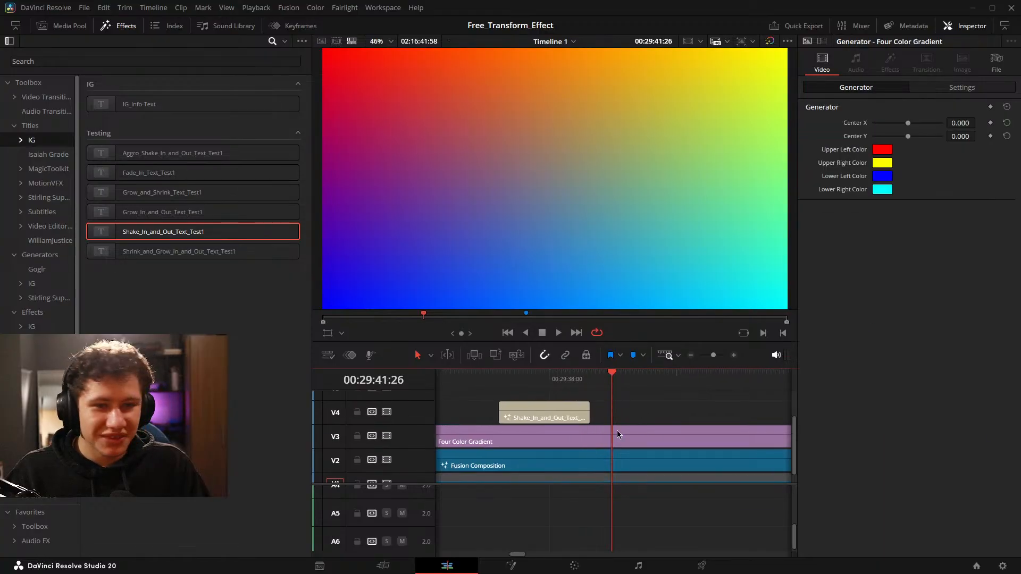
# On the Fusion page, select the Shrink row nodes from Main_Text_White through MediaOut1_1 and create a macro from them.
pyautogui.click(511, 566)
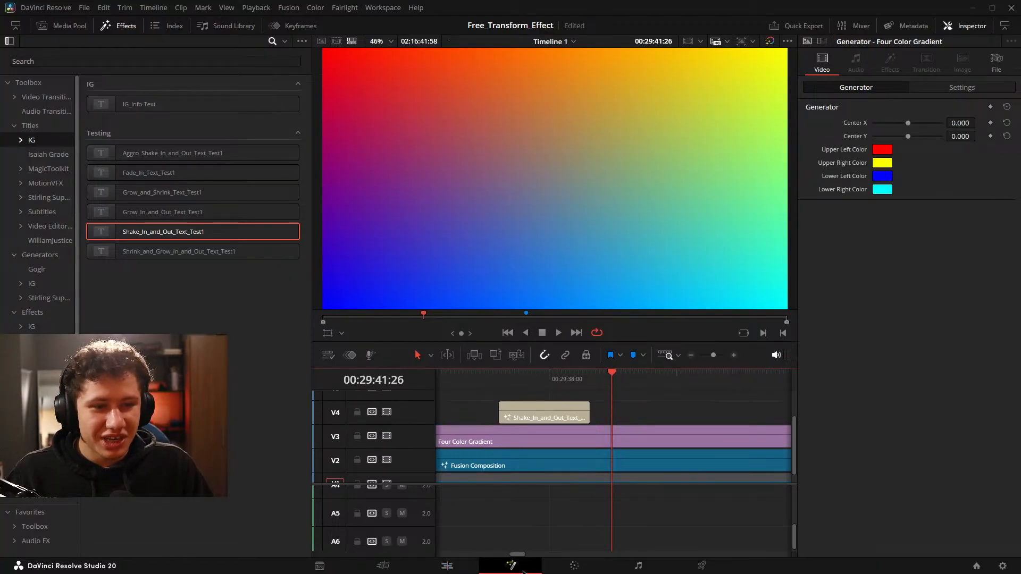
pyautogui.scroll(-3, 353, 455)
pyautogui.scroll(5, 338, 466)
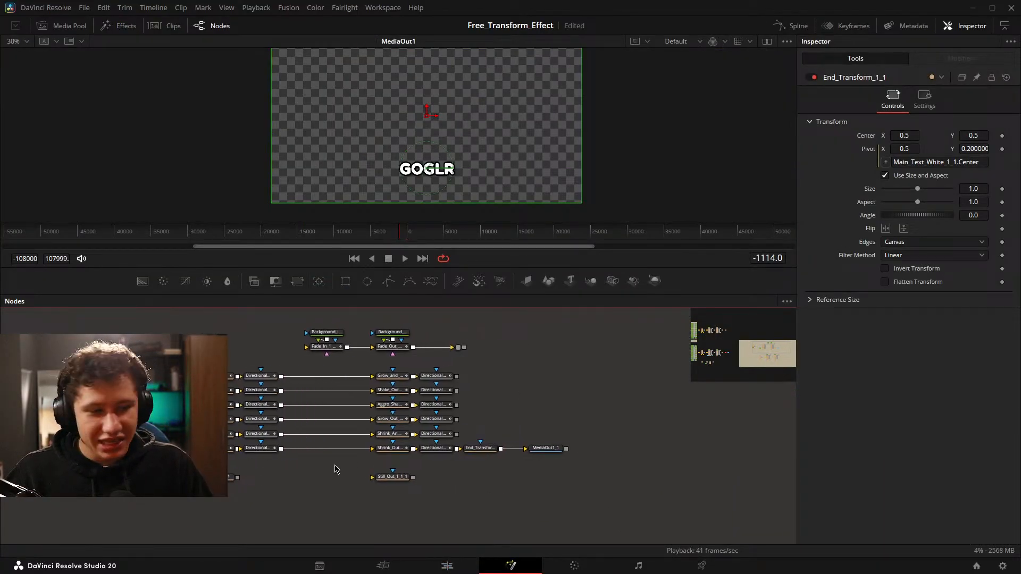
pyautogui.click(127, 442)
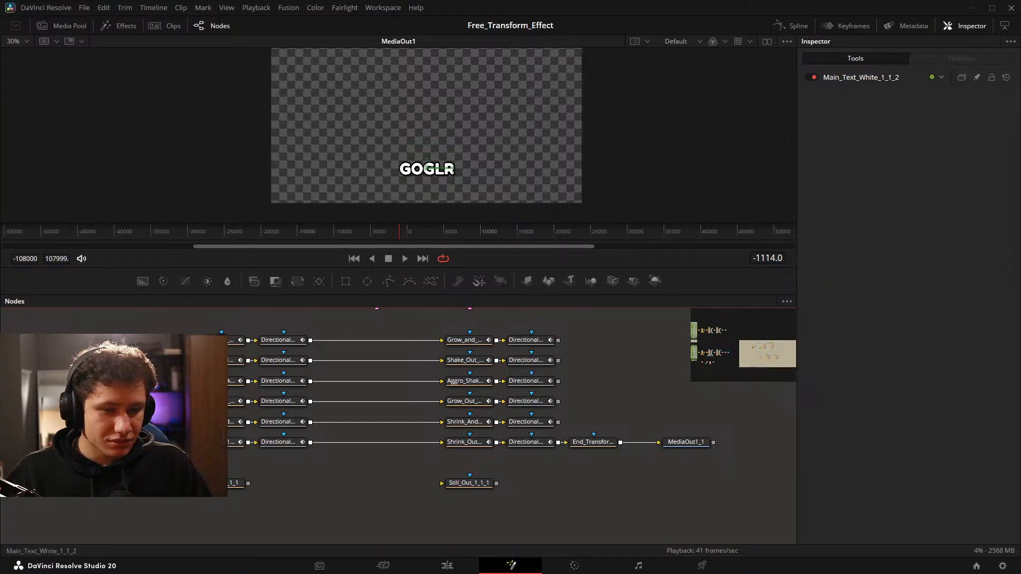
pyautogui.moveTo(224, 437); pyautogui.dragTo(734, 469)
pyautogui.rightClick(697, 442)
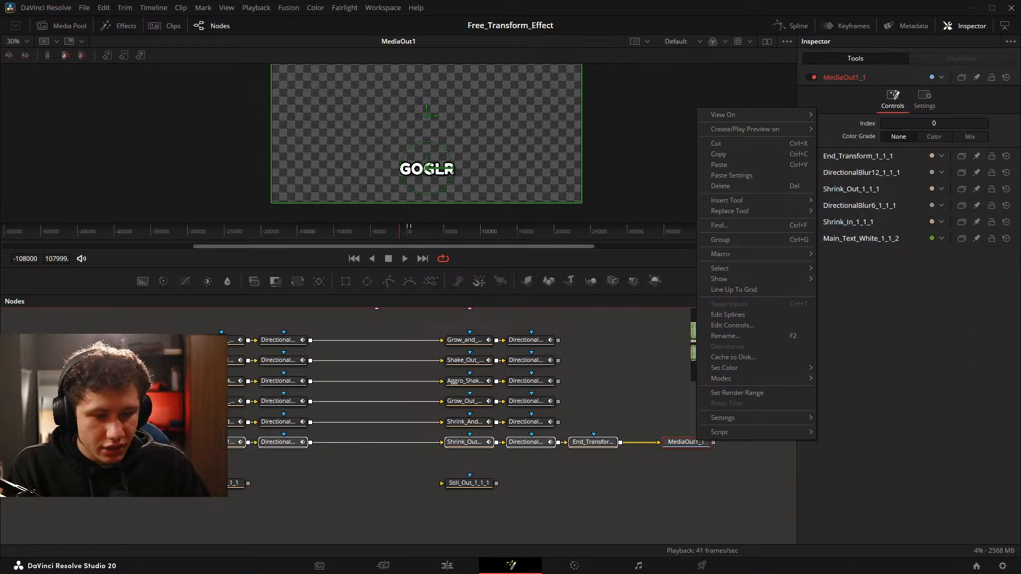
pyautogui.moveTo(223, 469); pyautogui.dragTo(695, 445)
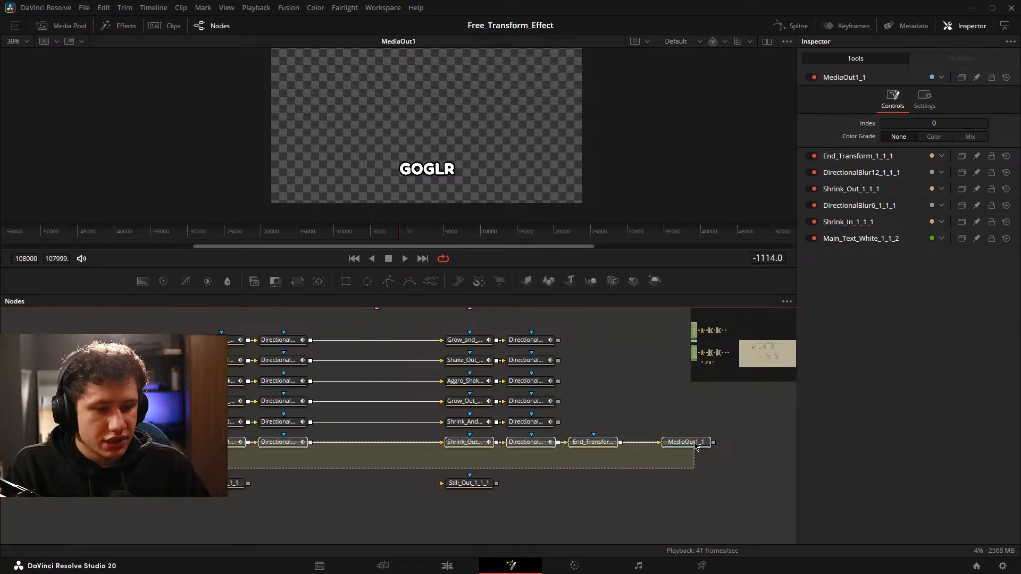
pyautogui.moveTo(695, 444); pyautogui.dragTo(695, 444)
pyautogui.rightClick(695, 444)
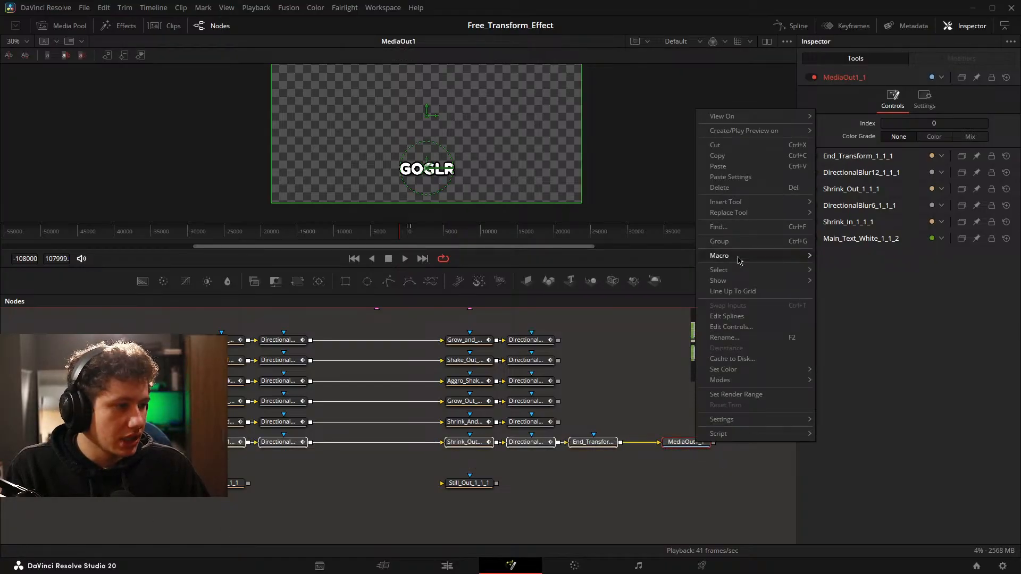
pyautogui.moveTo(743, 257)
pyautogui.click(852, 116)
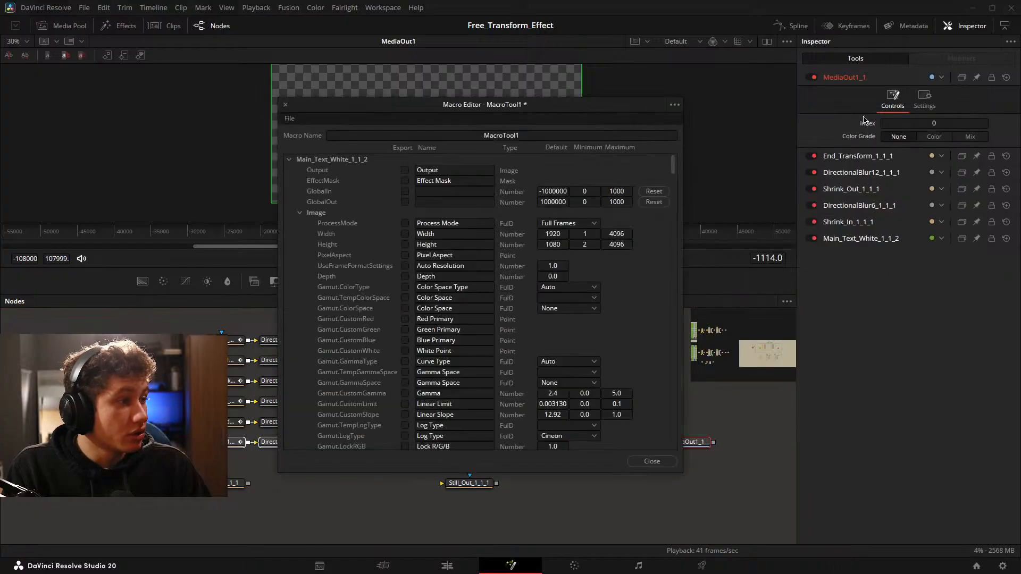
# Name the macro Shrink_In_and_Out_Text_Test1.
pyautogui.click(474, 136)
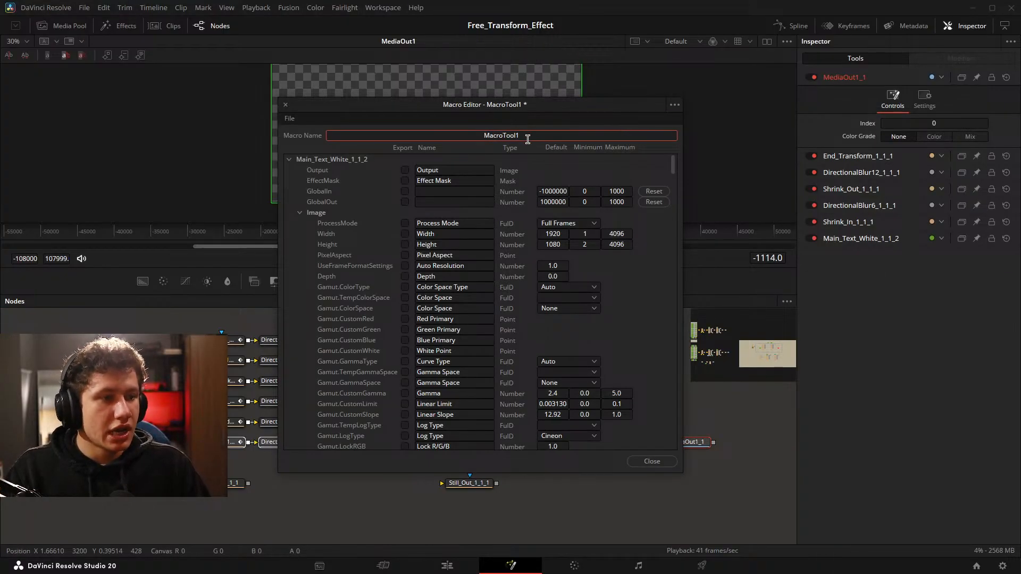
pyautogui.press('Delete')
pyautogui.press('Delete')
pyautogui.press('Delete')
pyautogui.press('Delete')
pyautogui.press('Delete')
pyautogui.press('Delete')
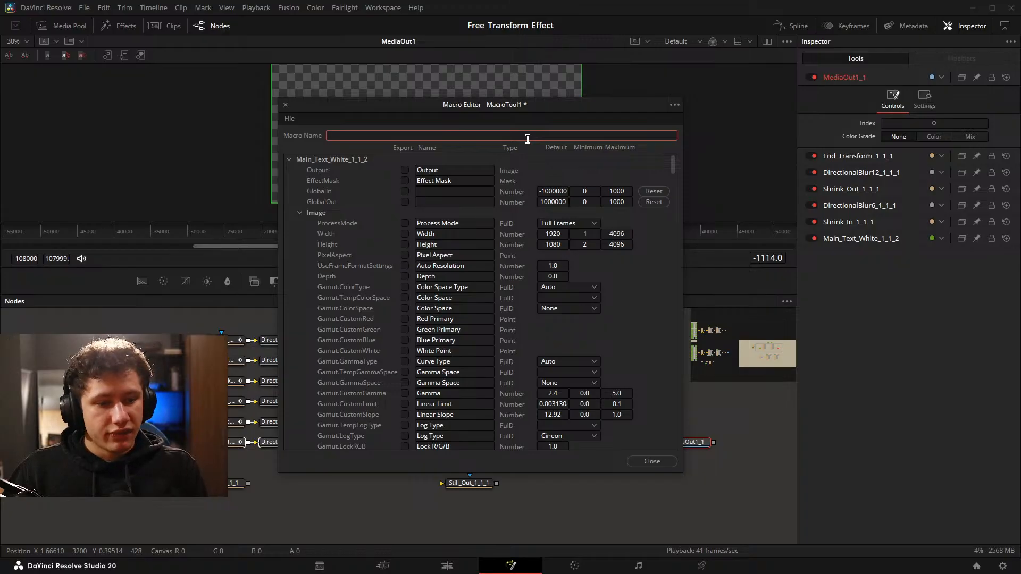
pyautogui.write('Shr')
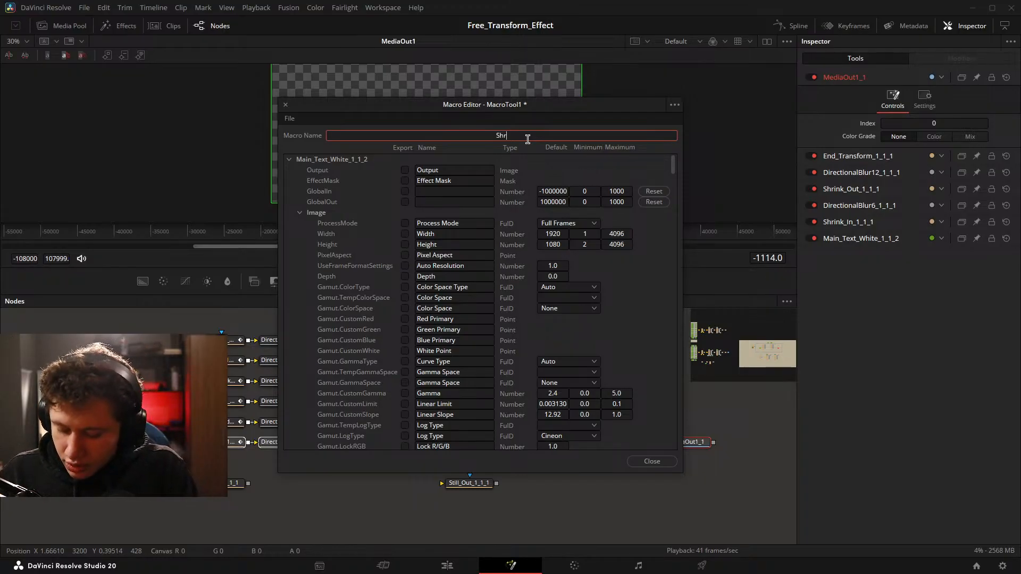
pyautogui.write('ink_In_and_Out_Text_Test1')
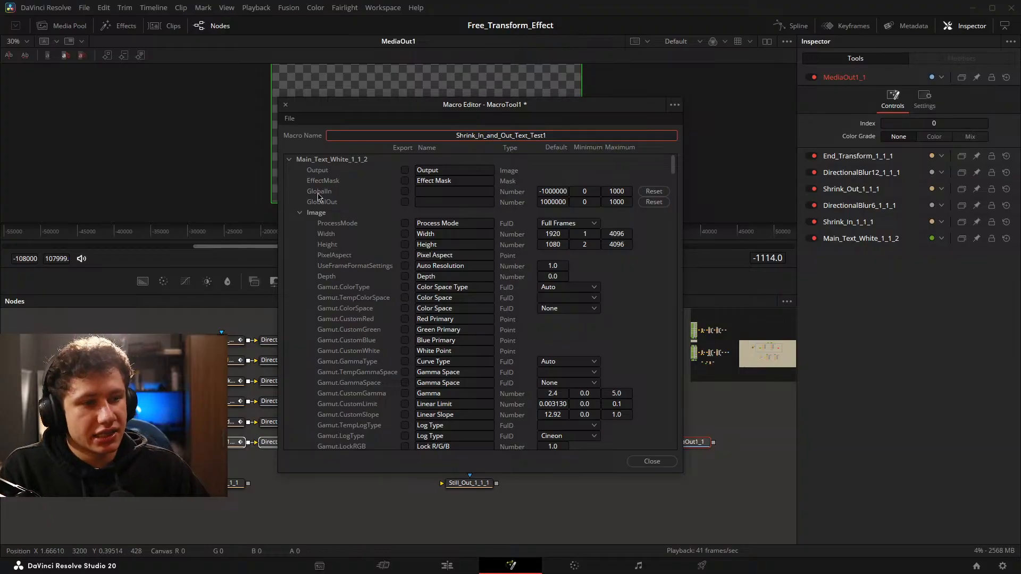
# Export the main text's StyledText, Font, Style, Size, Tracking, Line Spacing, Start and End parameters in the macro.
pyautogui.click(301, 213)
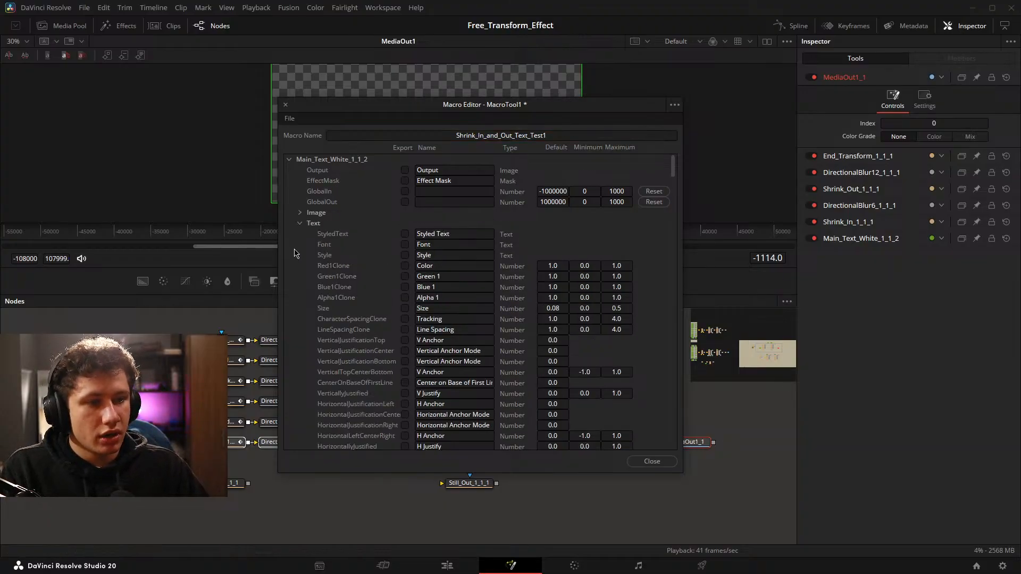
pyautogui.click(404, 234)
pyautogui.click(405, 245)
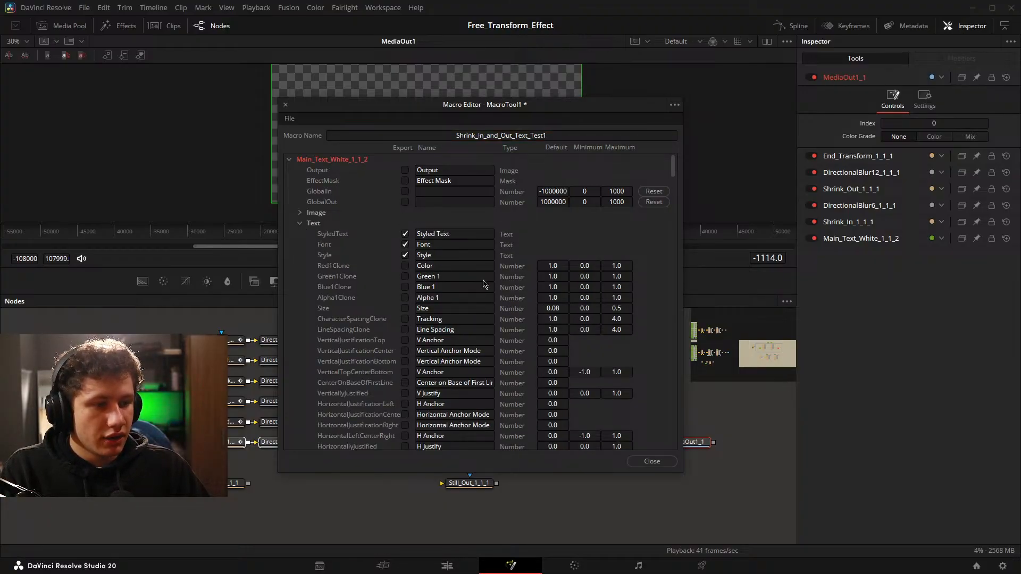
pyautogui.click(405, 308)
pyautogui.click(405, 319)
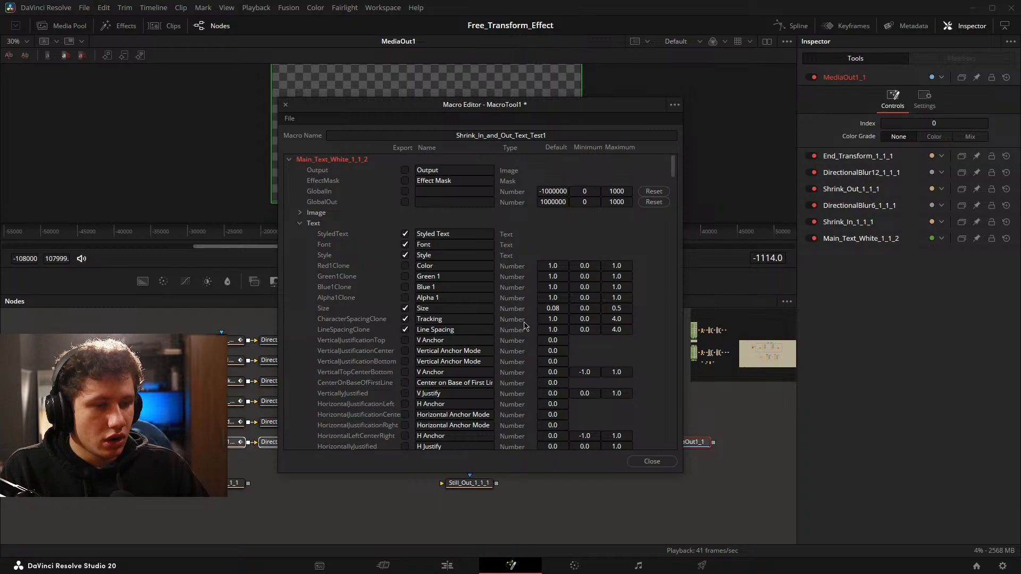
pyautogui.scroll(-5, 508, 322)
pyautogui.click(405, 297)
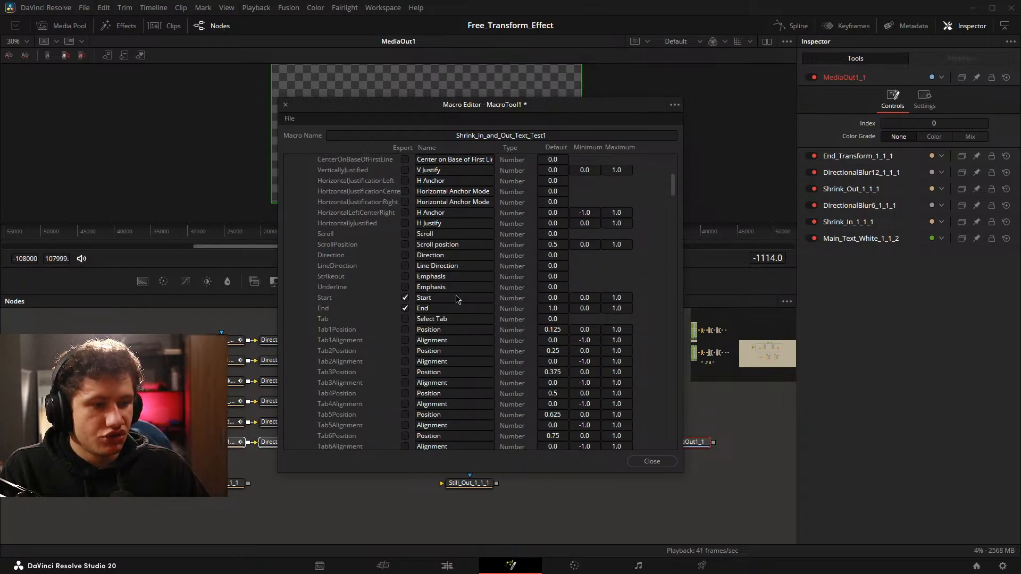
# From the main text's Shading group, export SelectElement, Select, Name1 and Enabled1 in the macro.
pyautogui.scroll(7, 457, 300)
pyautogui.click(300, 223)
pyautogui.click(300, 234)
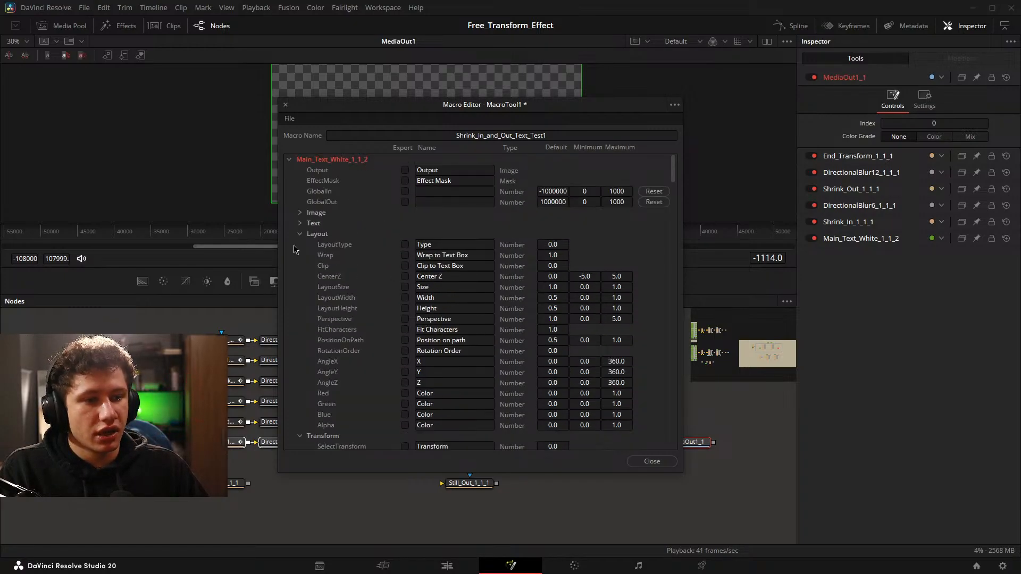
pyautogui.click(300, 234)
pyautogui.click(300, 244)
pyautogui.click(300, 244)
pyautogui.click(300, 256)
pyautogui.scroll(-3, 415, 261)
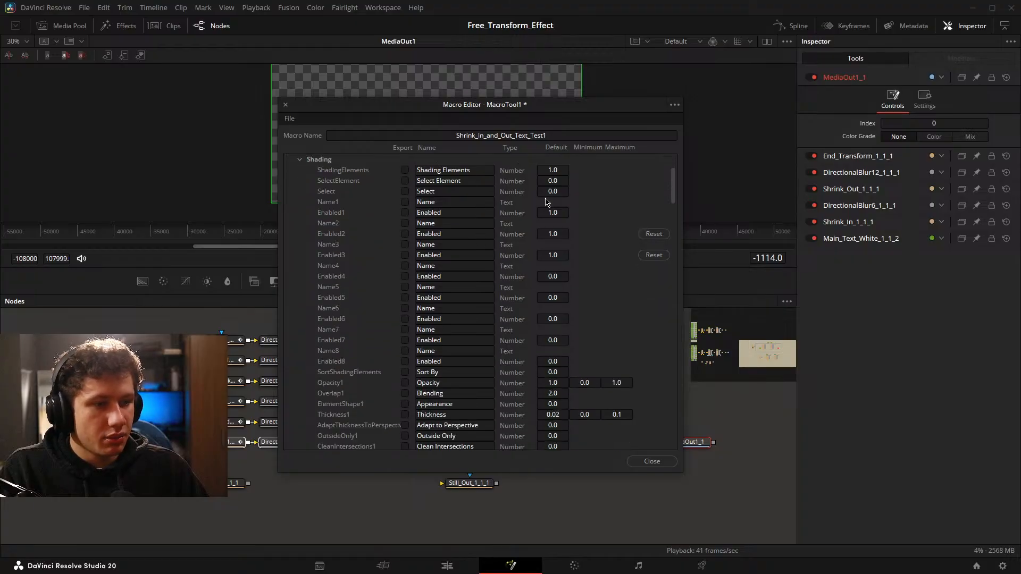
pyautogui.scroll(1, 518, 198)
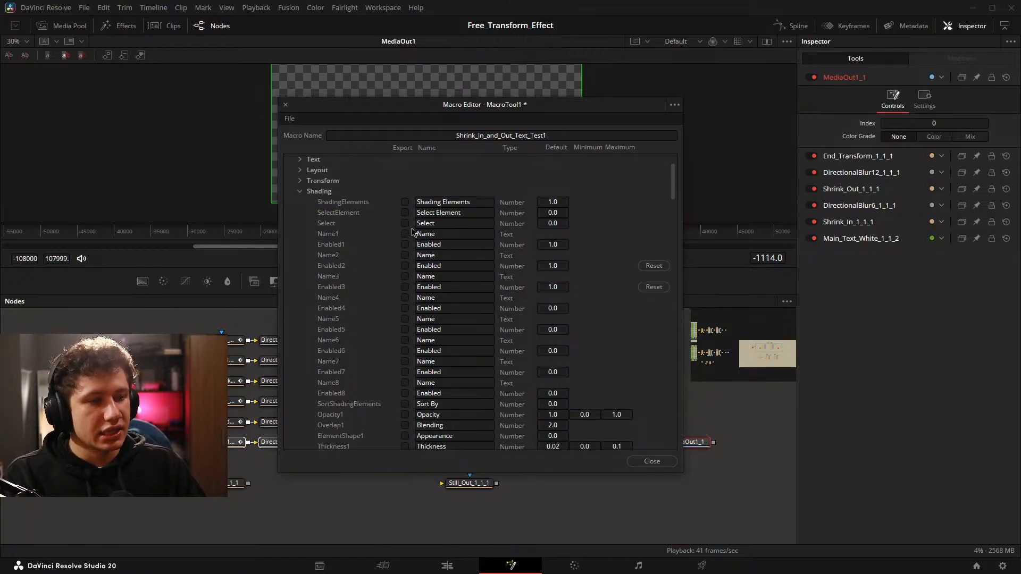
pyautogui.click(405, 213)
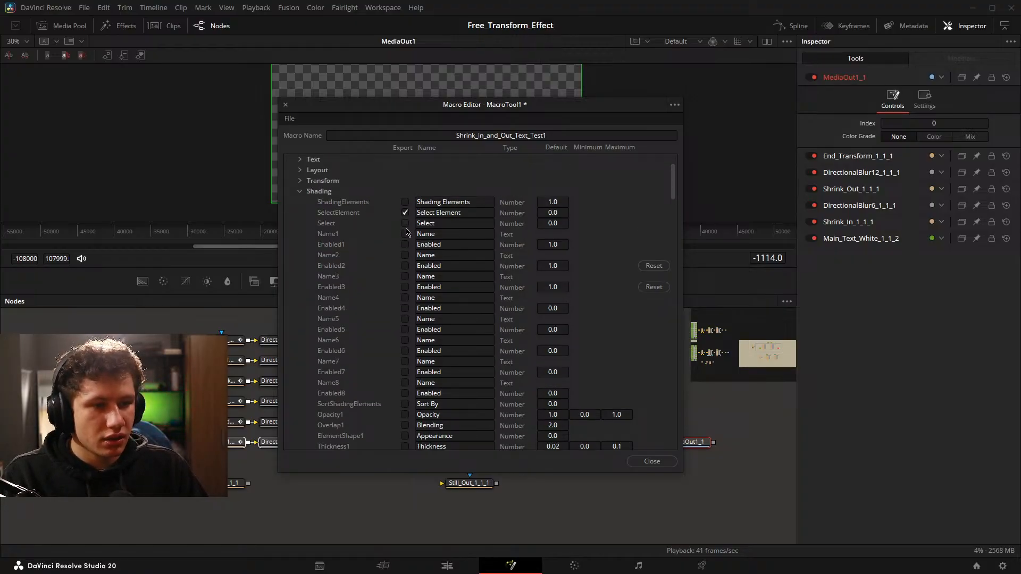
pyautogui.click(405, 224)
pyautogui.click(405, 234)
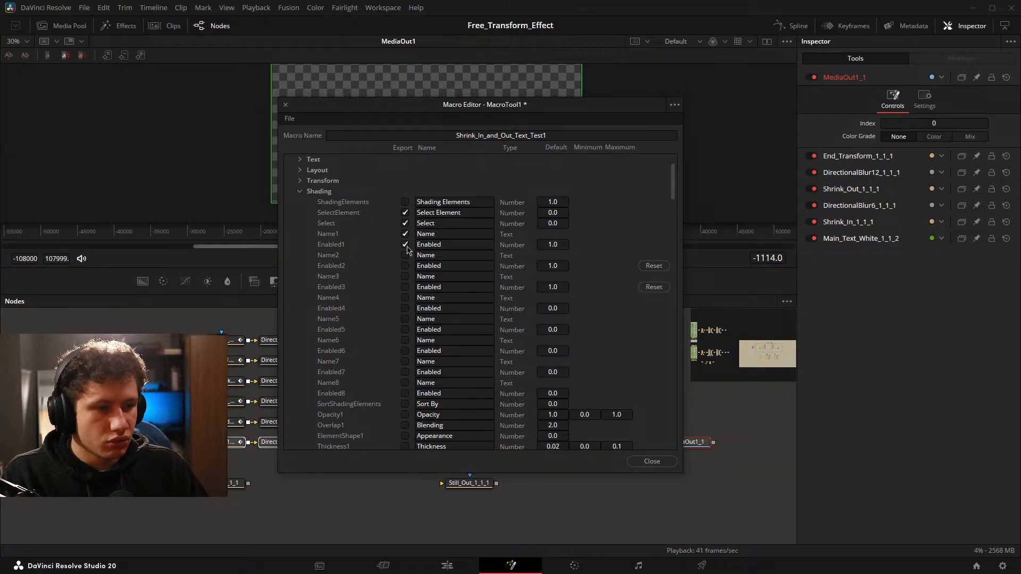
# Export the first shading element's color channels, including Red1 and Green1, and collapse the Shading group.
pyautogui.scroll(-10, 328, 246)
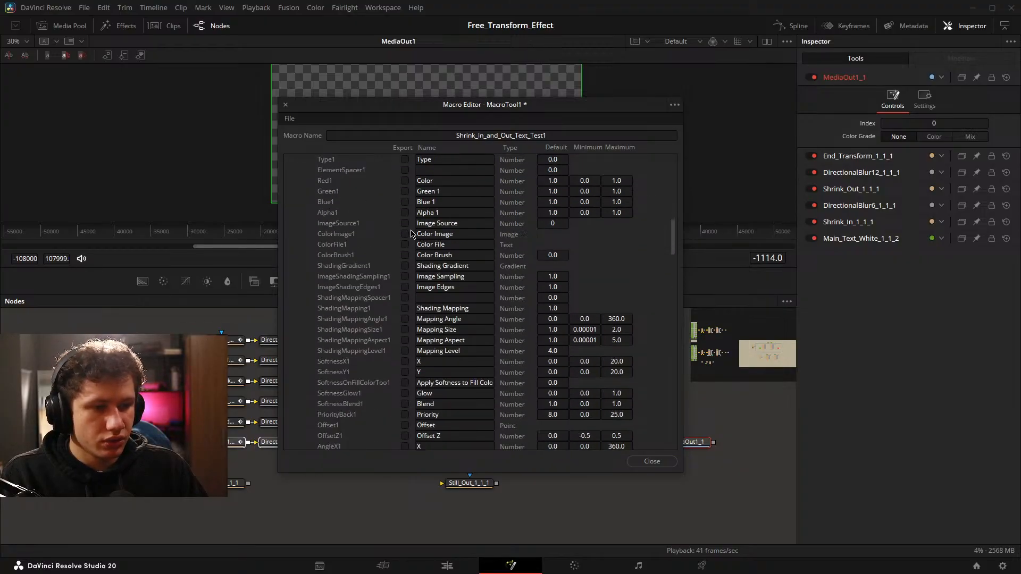
pyautogui.scroll(3, 416, 239)
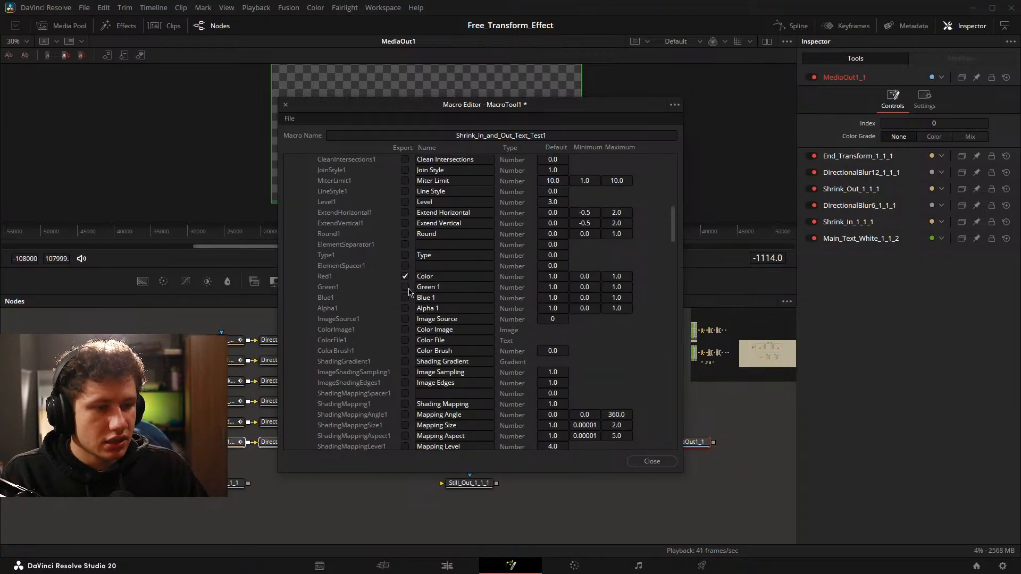
pyautogui.scroll(15, 378, 215)
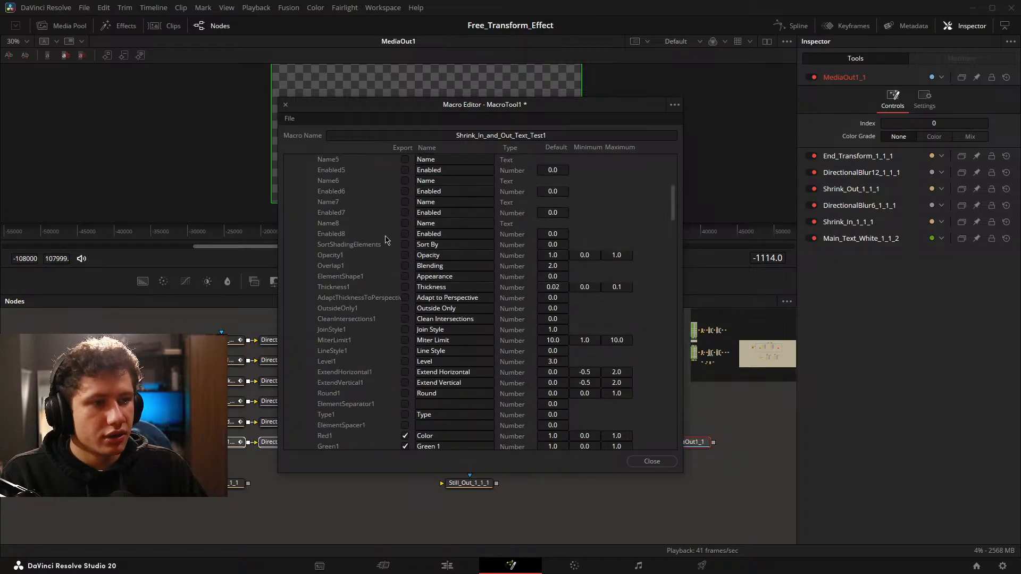
pyautogui.click(300, 255)
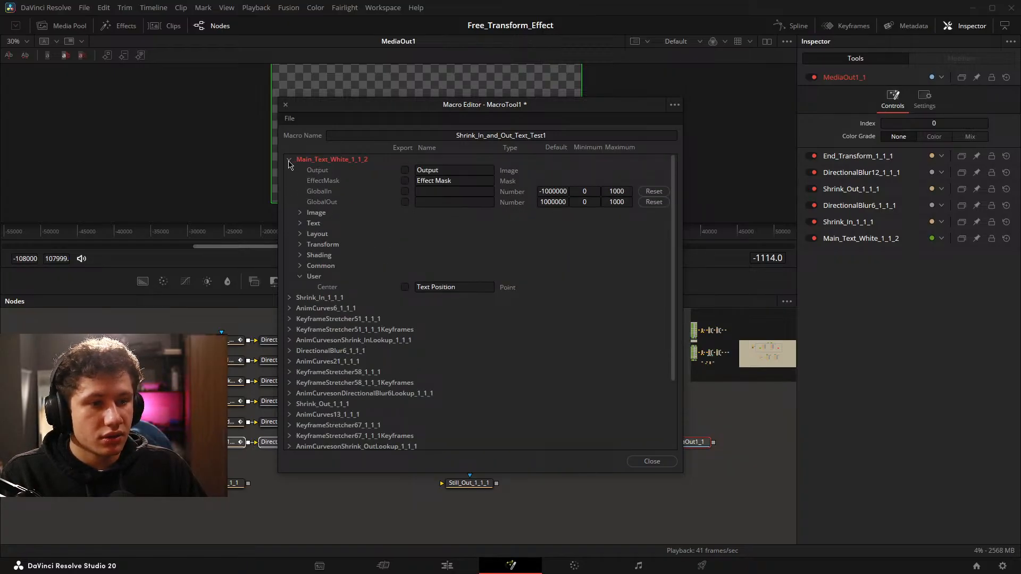
# Collapse the main text's parameter list, save the Shrink_In_and_Out_Text_Test1 macro and close the Macro Editor.
pyautogui.click(289, 159)
pyautogui.click(290, 170)
pyautogui.click(289, 170)
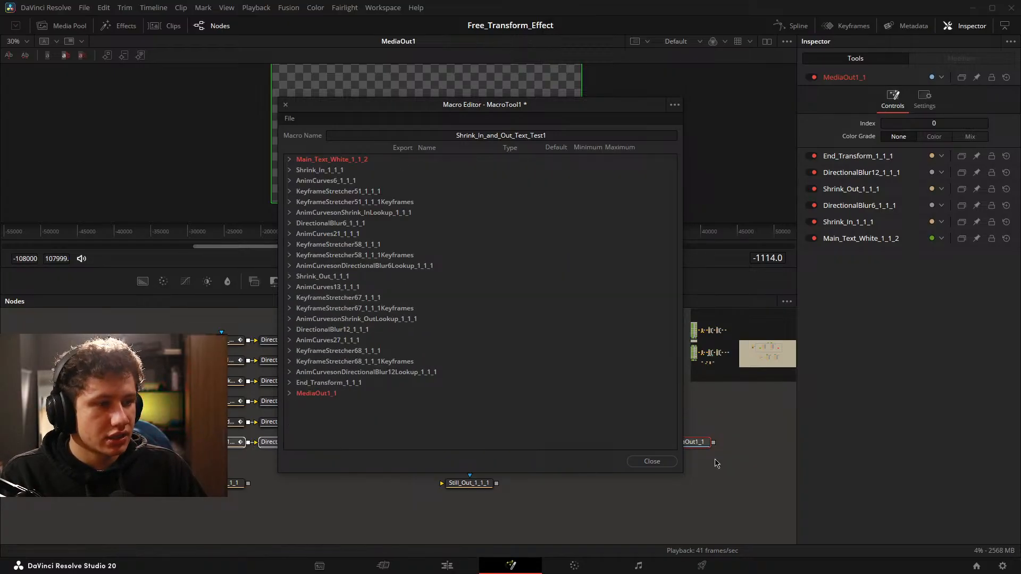
pyautogui.click(652, 462)
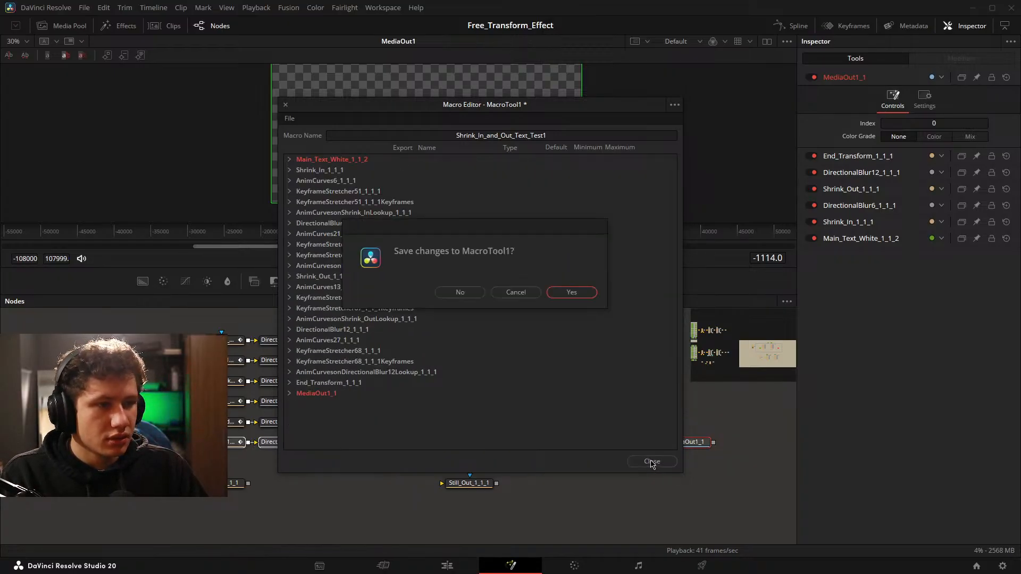
pyautogui.click(578, 296)
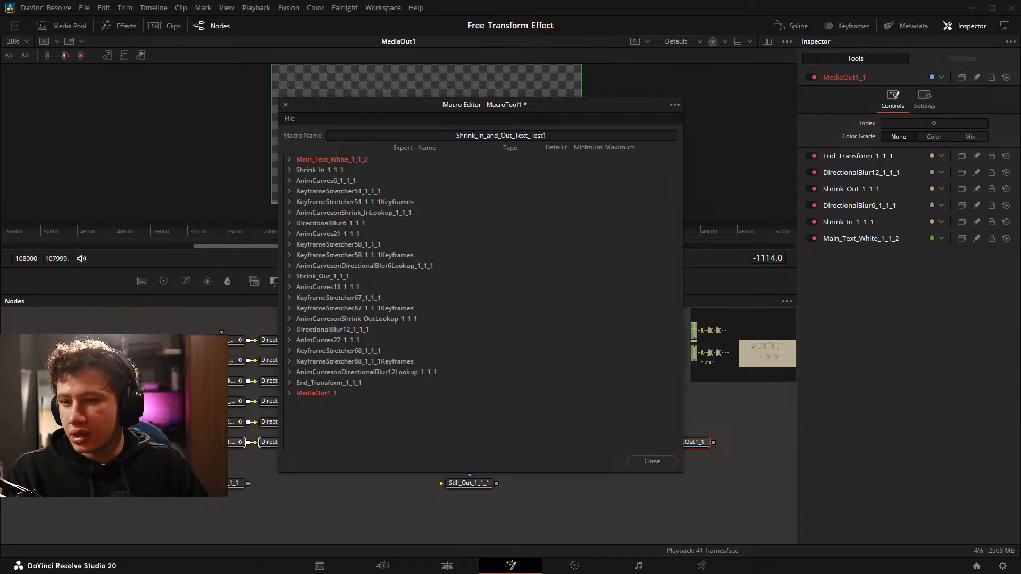
pyautogui.click(652, 461)
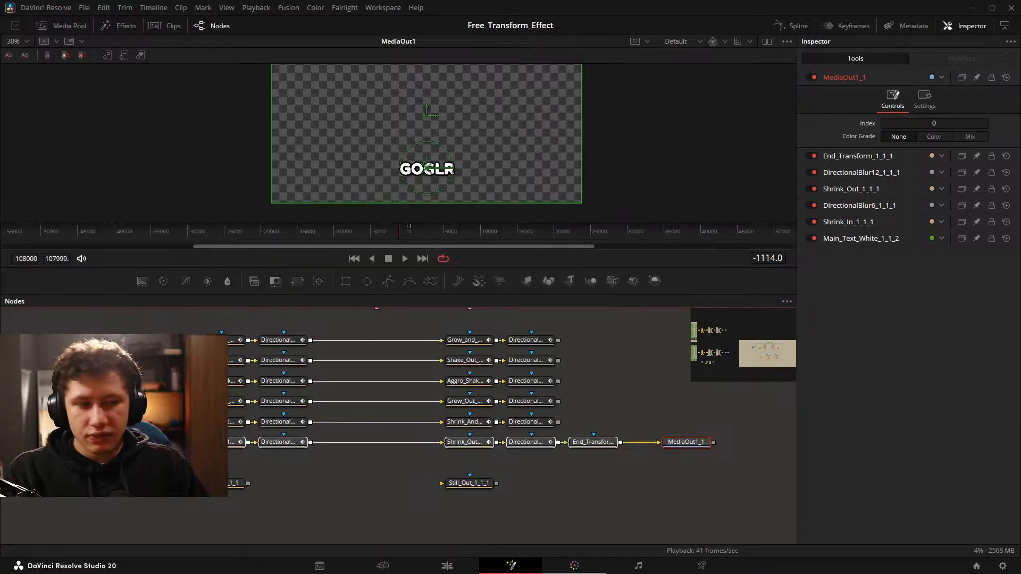
# On the Edit page, add the Shrink_In_and_Out_Text_Test1 title to track V4 after the Shake title and set its text to "cscsaxsa".
pyautogui.click(447, 564)
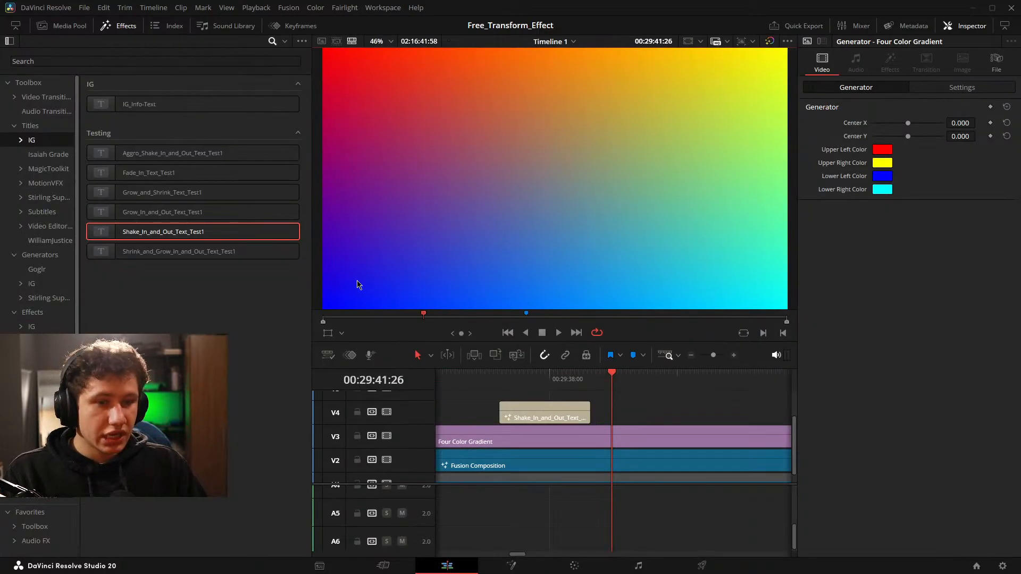
pyautogui.click(21, 140)
pyautogui.click(47, 156)
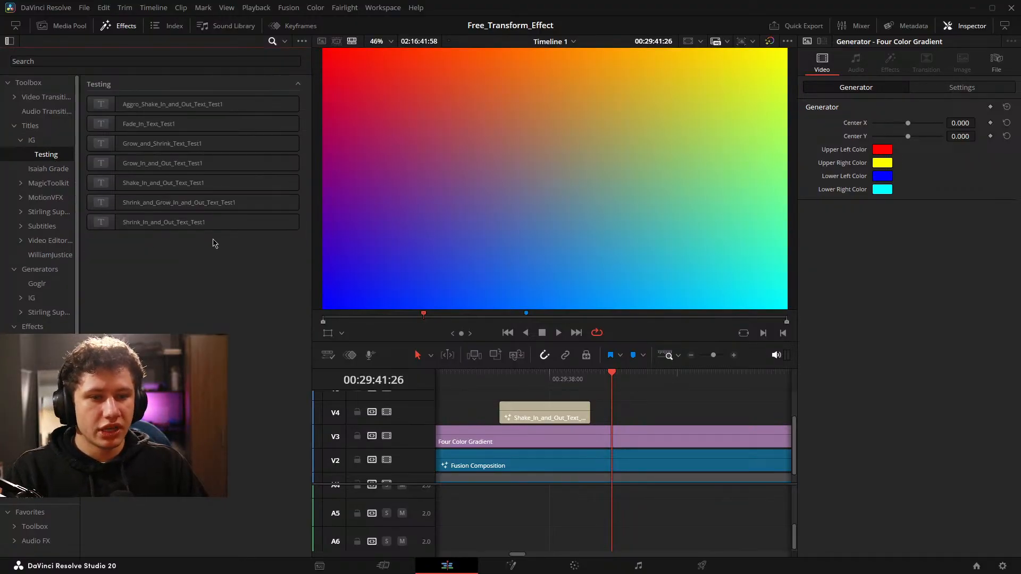
pyautogui.moveTo(212, 222); pyautogui.dragTo(662, 405)
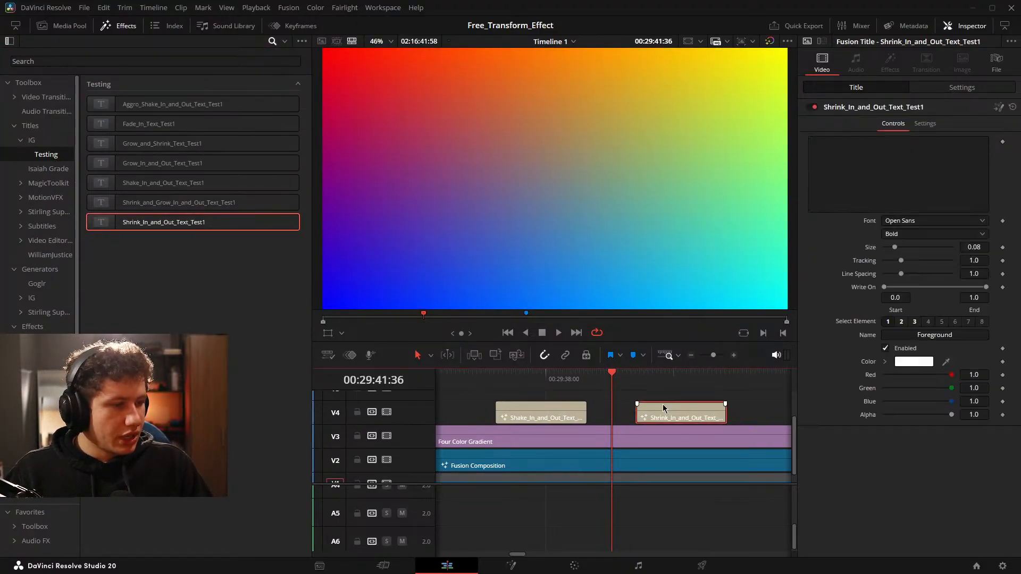
pyautogui.click(895, 153)
pyautogui.write('cscsaxsa')
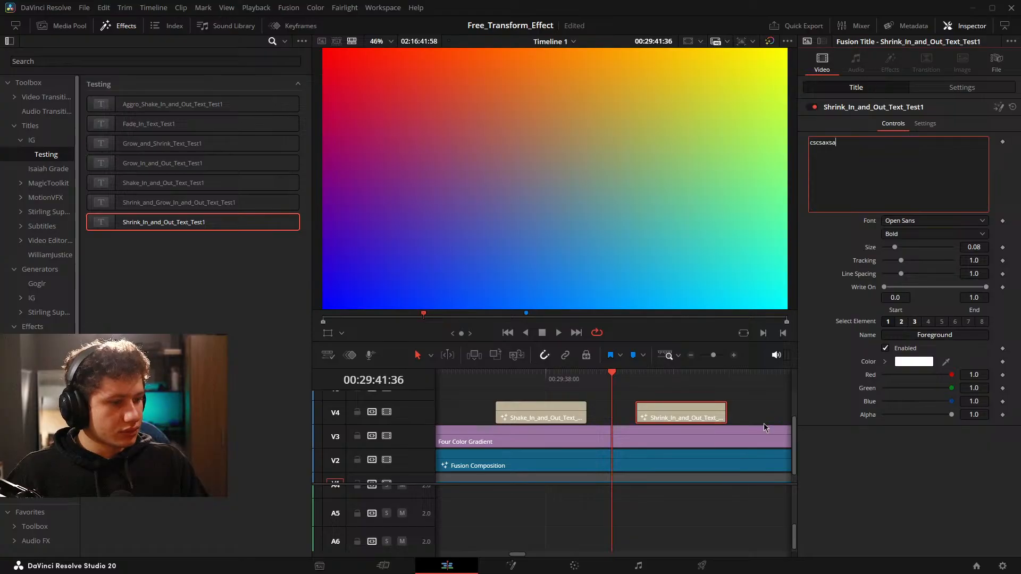
# Play through the Shrink_In_and_Out_Text_Test1 title to check its in and out animation.
pyautogui.click(763, 427)
pyautogui.press('space')
pyautogui.click(652, 423)
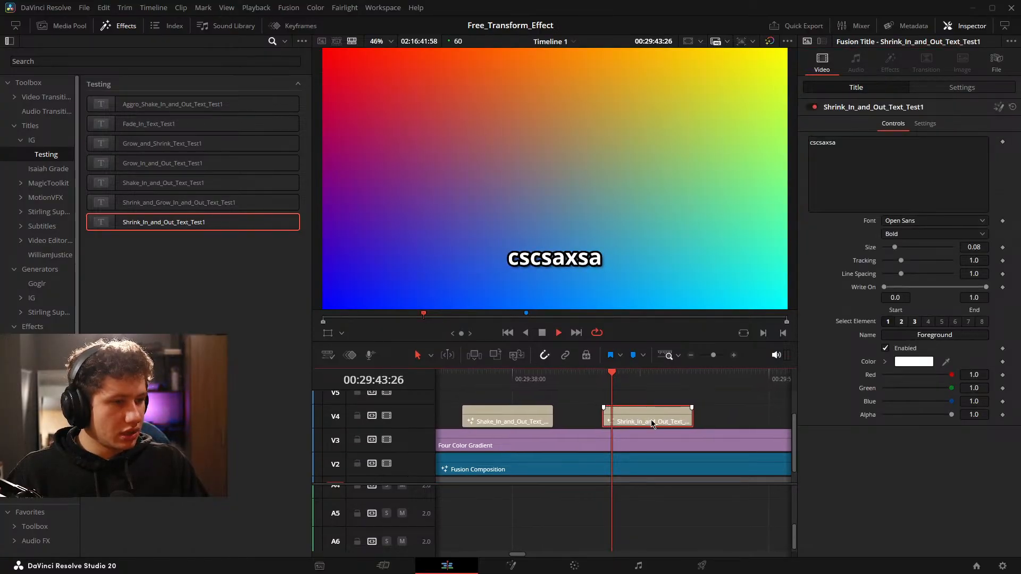
pyautogui.press('space')
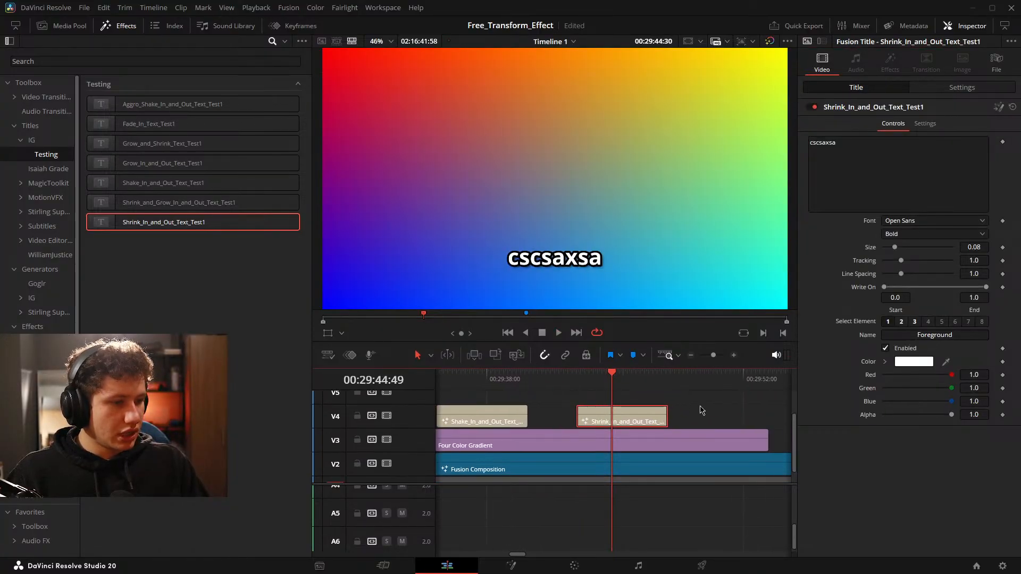
pyautogui.press('space')
# Save the project and delete the Shake and Shrink test titles from track V4.
pyautogui.click(627, 433)
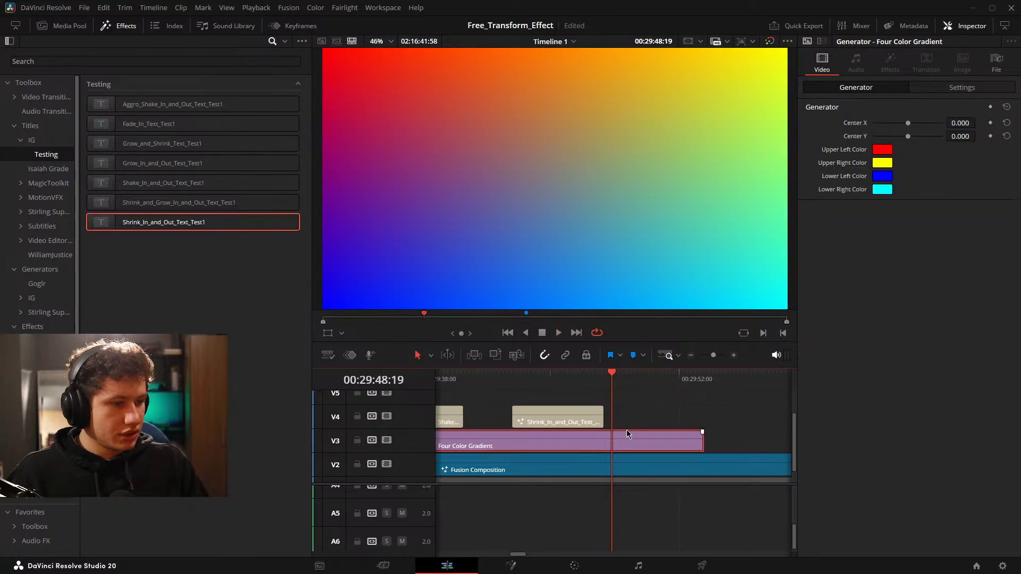
pyautogui.click(644, 423)
pyautogui.hotkey('ctrl', 's')
pyautogui.scroll(-4, 661, 412)
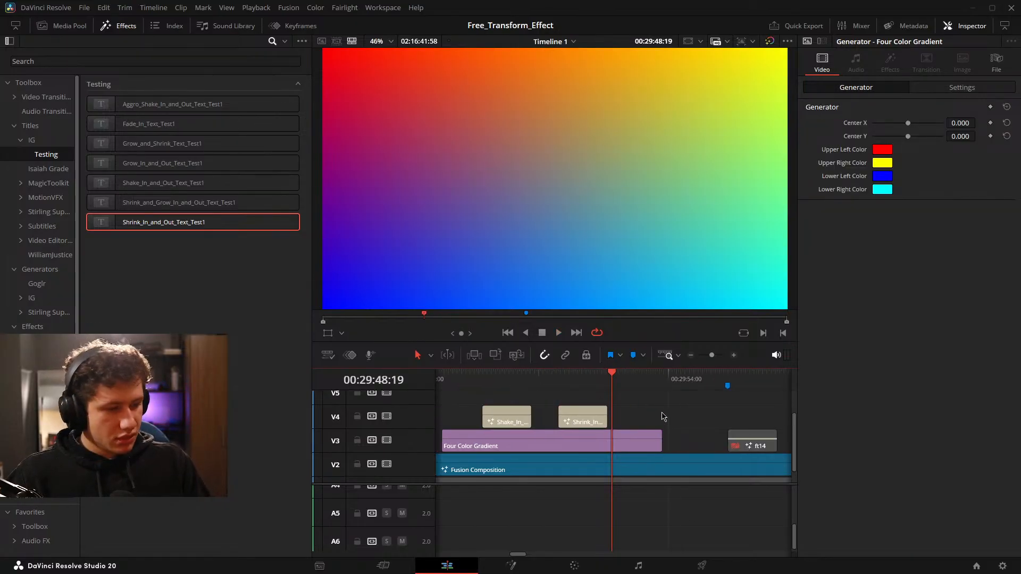
pyautogui.moveTo(644, 403); pyautogui.dragTo(519, 422)
pyautogui.press('BackSpace')
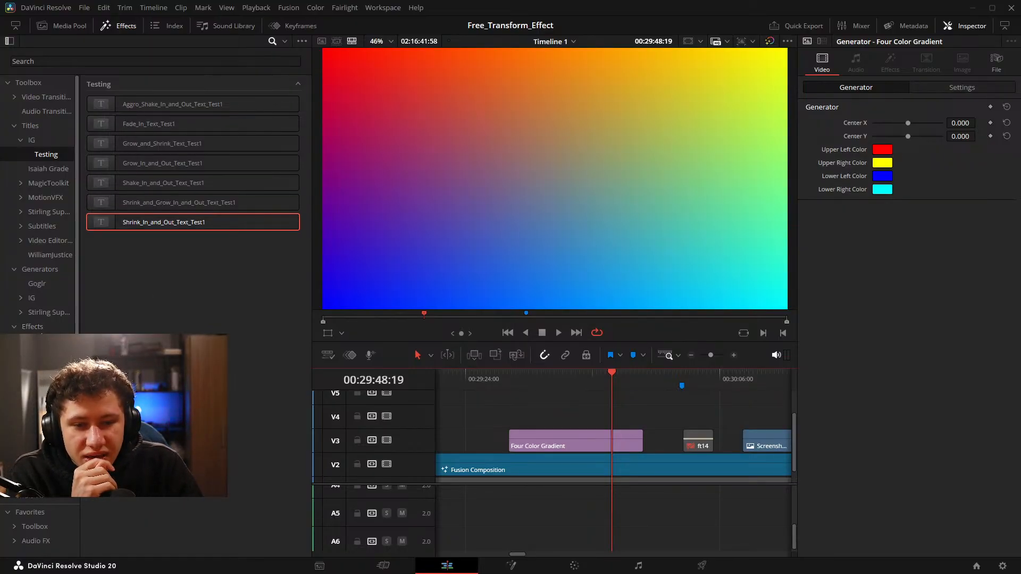
# Add the Fade_In_Text_Test1 title to track V4 above the gradient, set its text to "edfvbgvdcs" and select shading element 1.
pyautogui.click(32, 343)
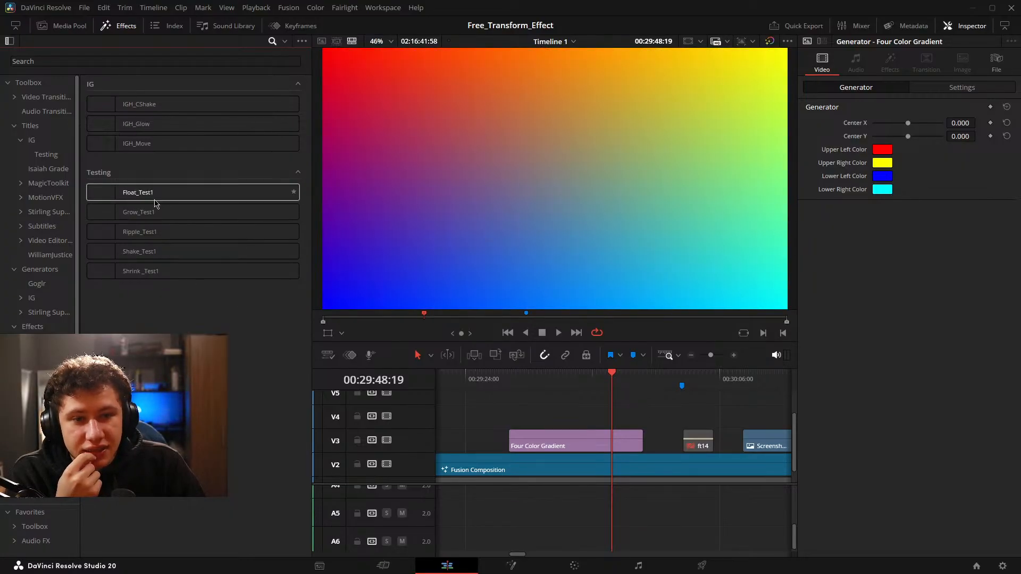
pyautogui.click(51, 141)
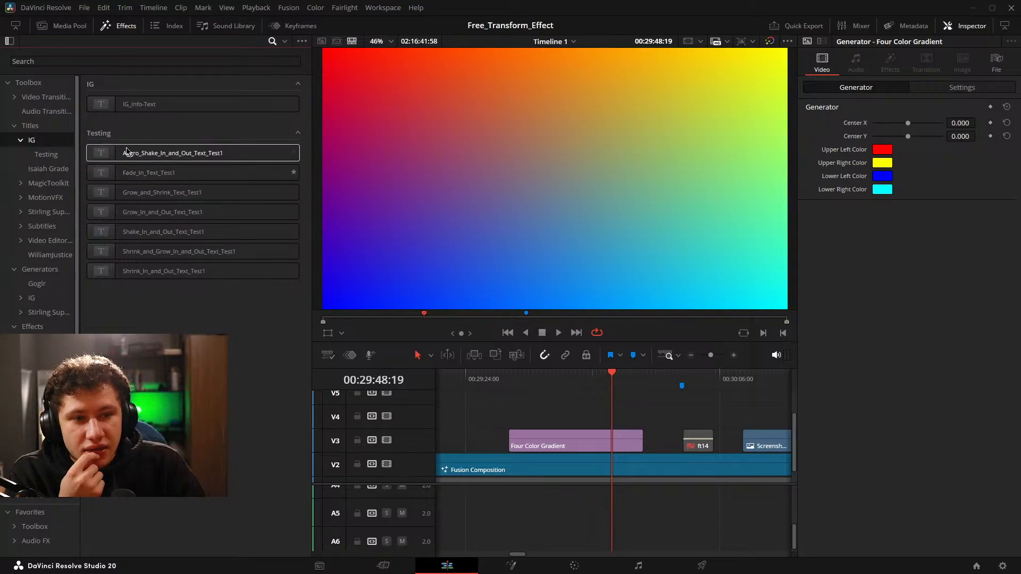
pyautogui.moveTo(148, 174); pyautogui.dragTo(613, 417)
pyautogui.click(855, 152)
pyautogui.write('edfvbgvdcs')
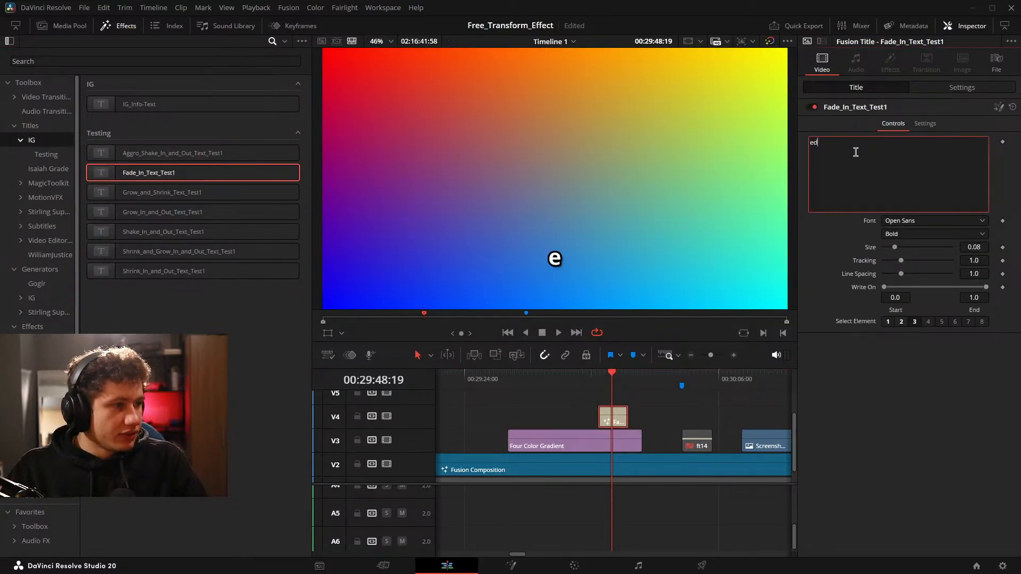
pyautogui.click(885, 322)
# Apply the Ripple_Test1 effect from the IG Testing set to the Fade_In_Text_Test1 title.
pyautogui.click(38, 327)
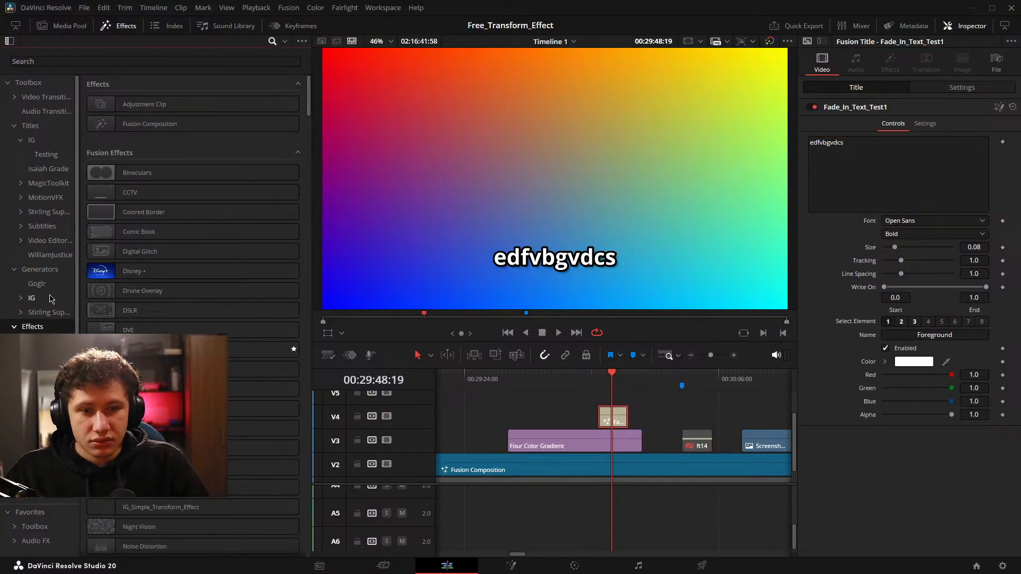
pyautogui.click(46, 270)
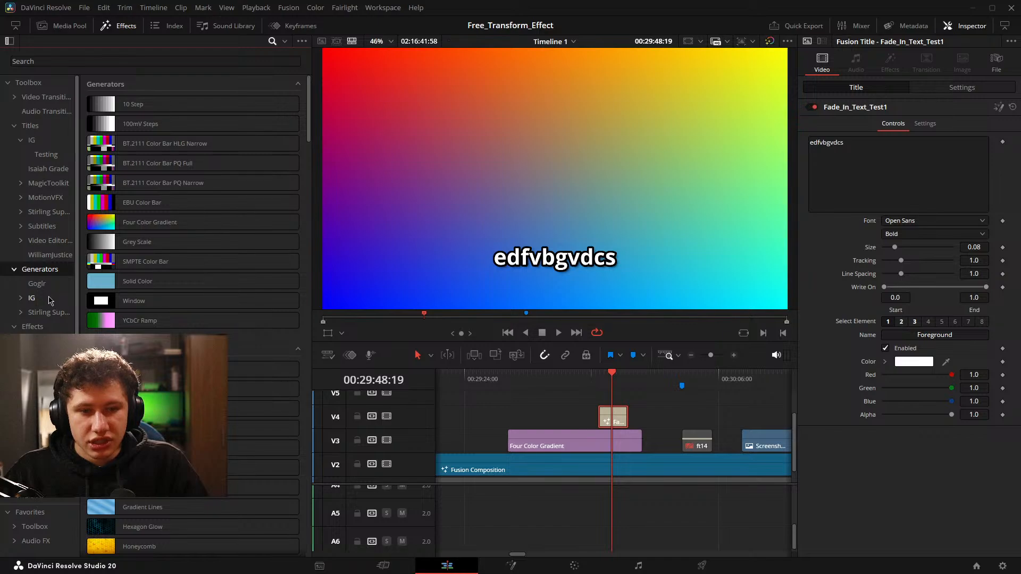
pyautogui.click(48, 300)
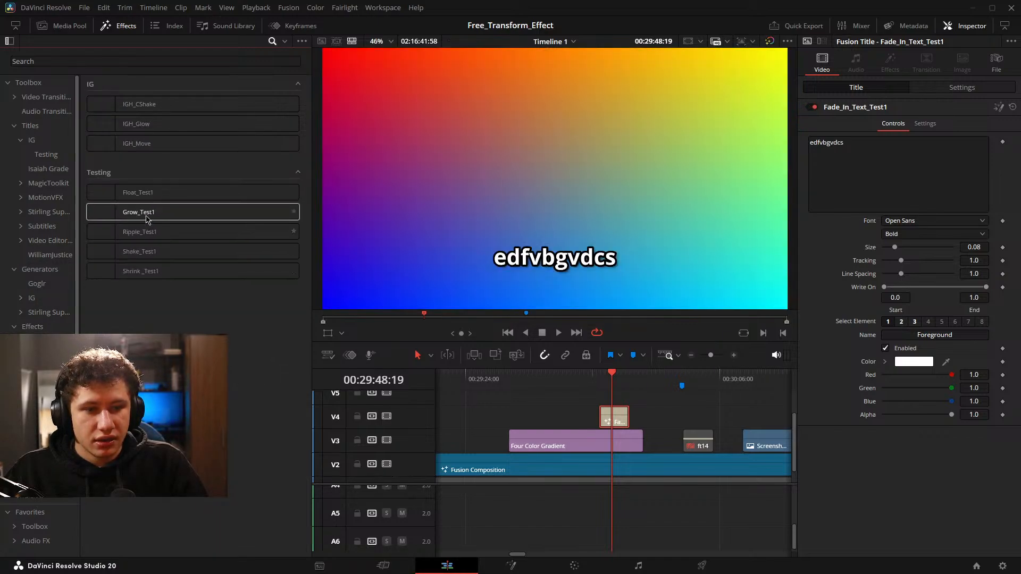
pyautogui.moveTo(147, 231); pyautogui.dragTo(611, 419)
# Play the Fade_In_Text_Test1 title to check the ripple effect on the text.
pyautogui.scroll(4, 627, 423)
pyautogui.press('space')
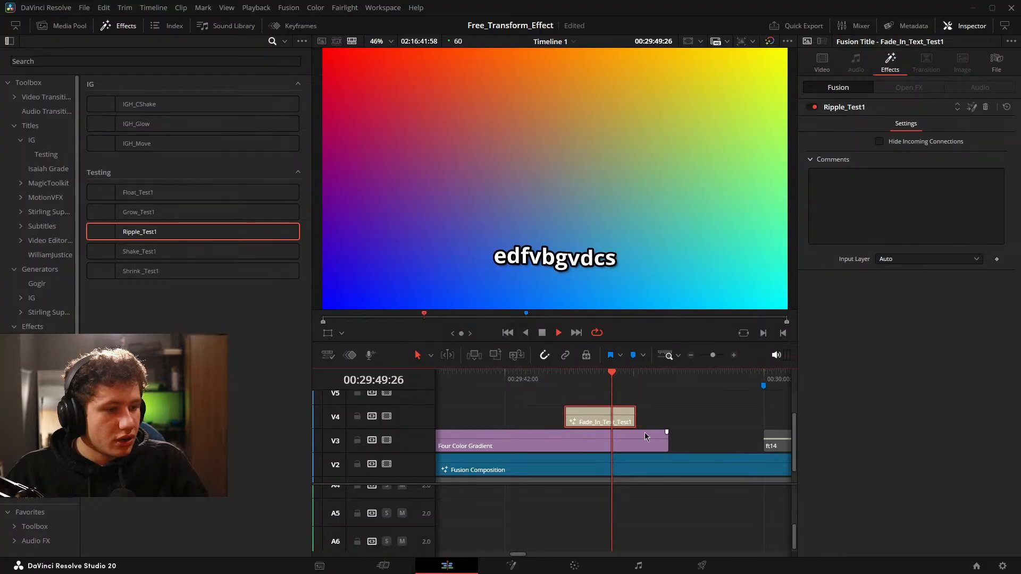
pyautogui.click(688, 422)
pyautogui.press('space')
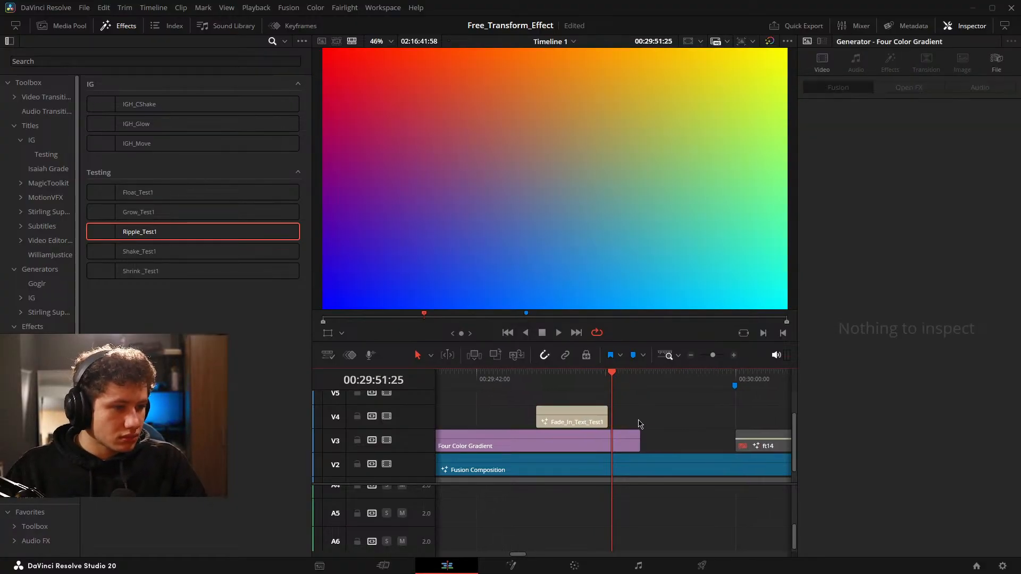
# Delete the Fade_In_Text_Test1 test title from track V4.
pyautogui.moveTo(684, 399); pyautogui.dragTo(537, 428)
pyautogui.press('Delete')
pyautogui.scroll(-4, 640, 409)
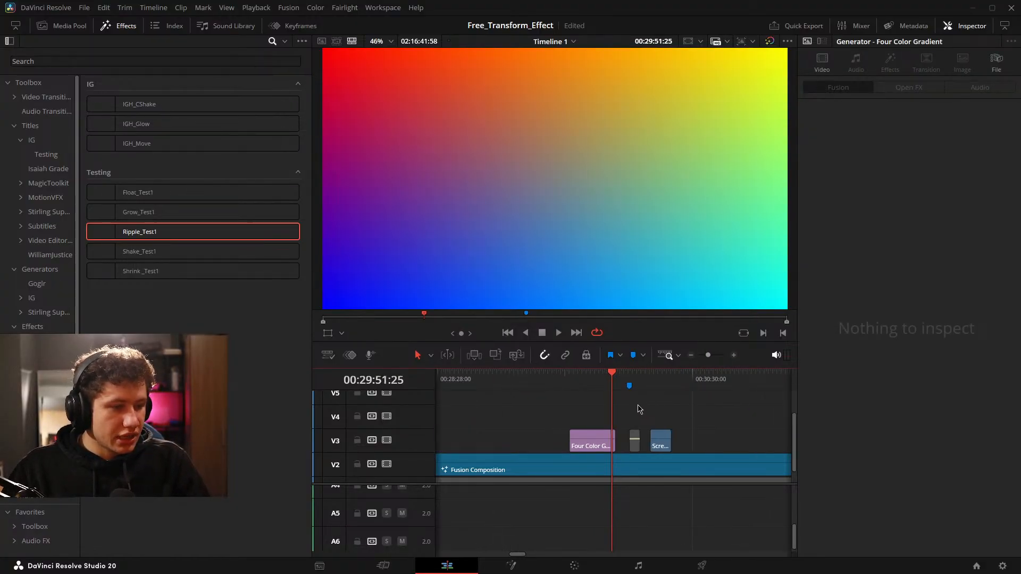
# Open the composition after the gradient clip on the Fusion page and examine its node groups inside the large underlay.
pyautogui.scroll(-3, 640, 409)
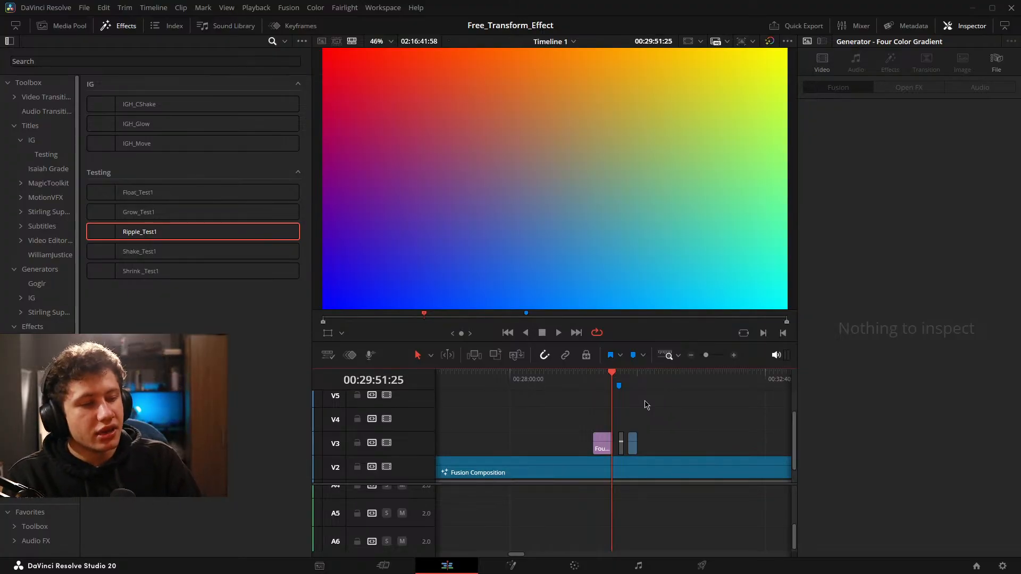
pyautogui.moveTo(661, 416)
pyautogui.mouseDown()
pyautogui.moveTo(677, 416)
pyautogui.moveTo(662, 411)
pyautogui.mouseUp()
pyautogui.scroll(5, 655, 408)
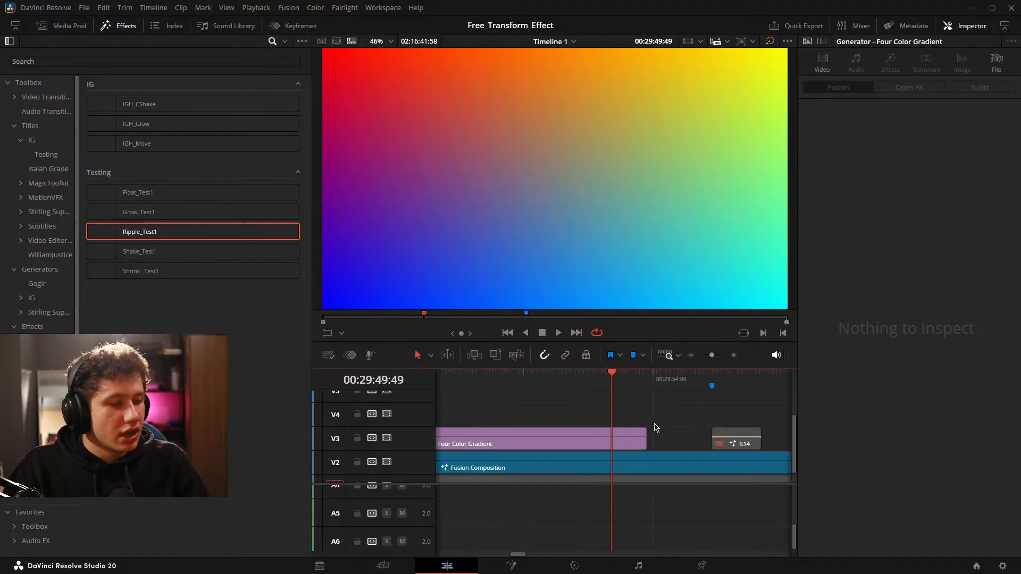
pyautogui.moveTo(675, 406); pyautogui.dragTo(621, 403)
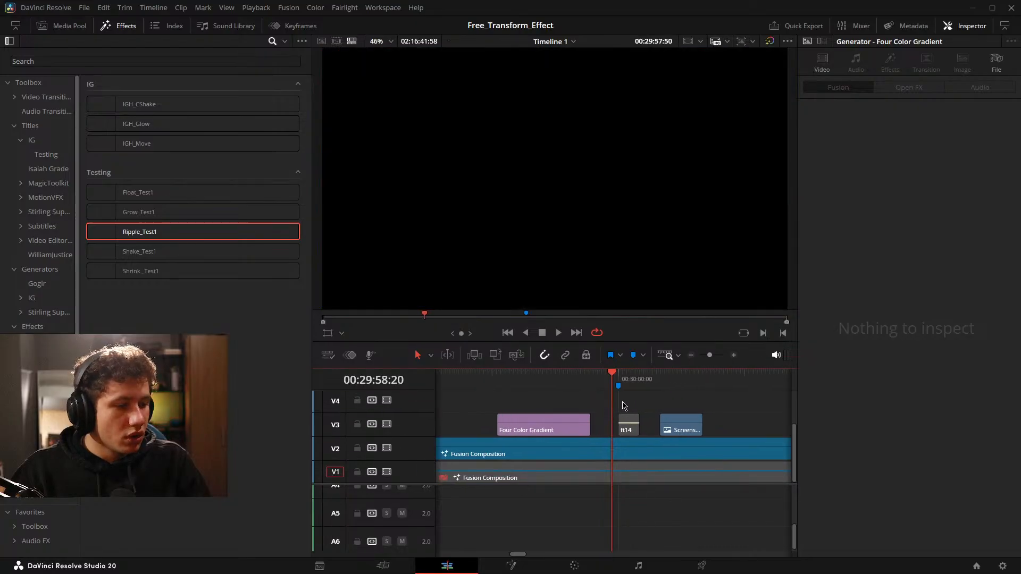
pyautogui.click(518, 563)
pyautogui.moveTo(510, 387); pyautogui.dragTo(616, 383)
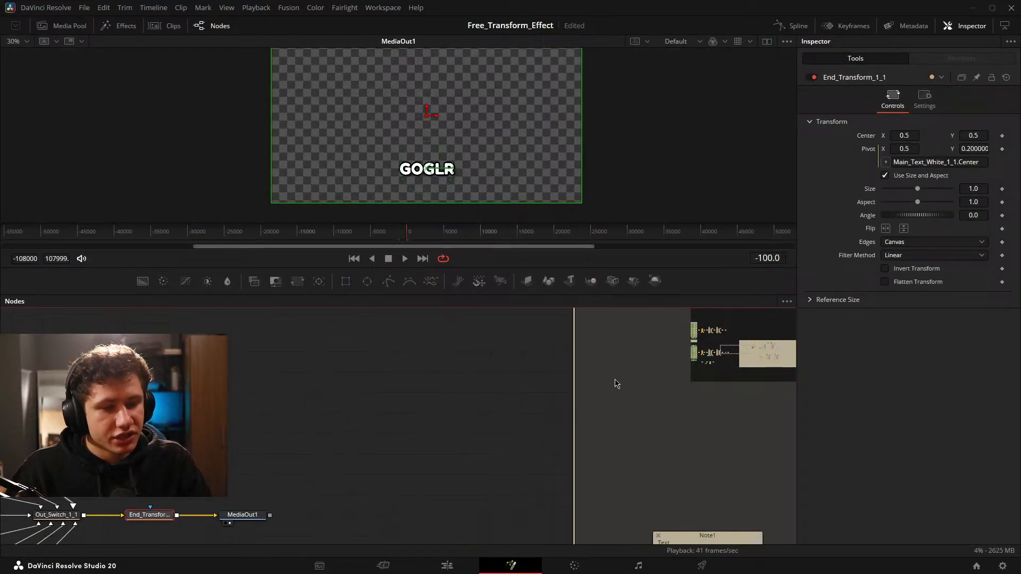
pyautogui.scroll(-8, 379, 420)
pyautogui.moveTo(359, 416); pyautogui.dragTo(388, 410)
pyautogui.click(307, 399)
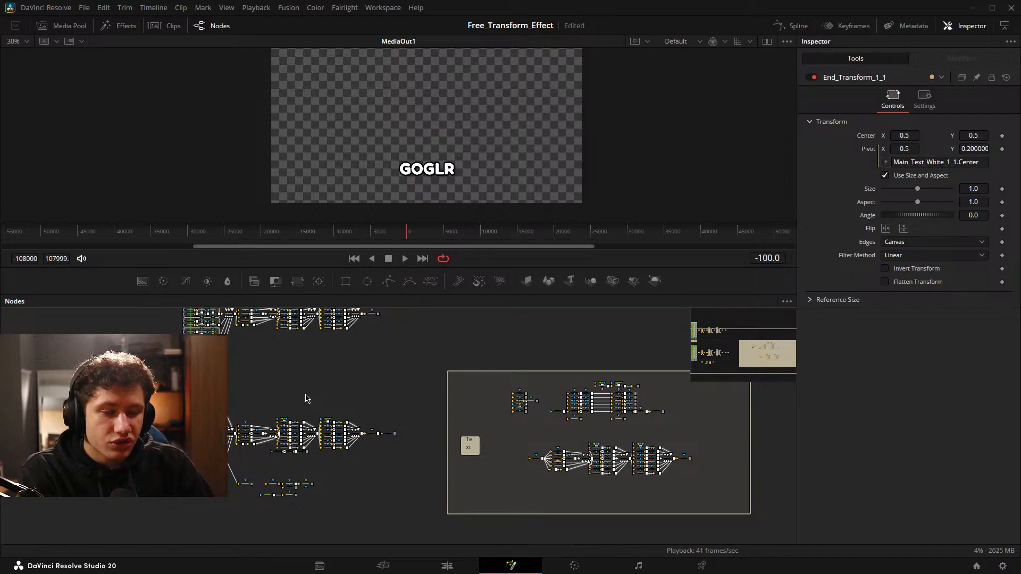
pyautogui.scroll(5, 547, 403)
pyautogui.moveTo(659, 431); pyautogui.dragTo(372, 415)
pyautogui.scroll(-5, 367, 385)
pyautogui.scroll(3, 376, 368)
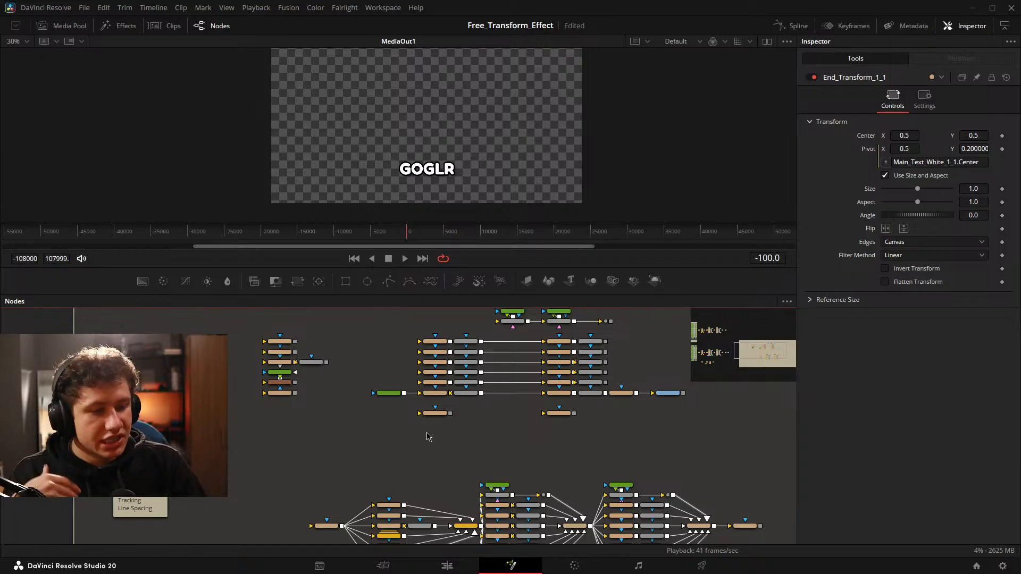
pyautogui.moveTo(322, 469); pyautogui.dragTo(425, 472)
pyautogui.scroll(5, 468, 330)
# Select the block of standalone Displace, FastNoise, Float, Shrink, Directional Blur, Constant Shake and Grow nodes and save the project.
pyautogui.moveTo(191, 324); pyautogui.dragTo(399, 537)
pyautogui.hotkey('ctrl', 's')
pyautogui.scroll(-6, 450, 476)
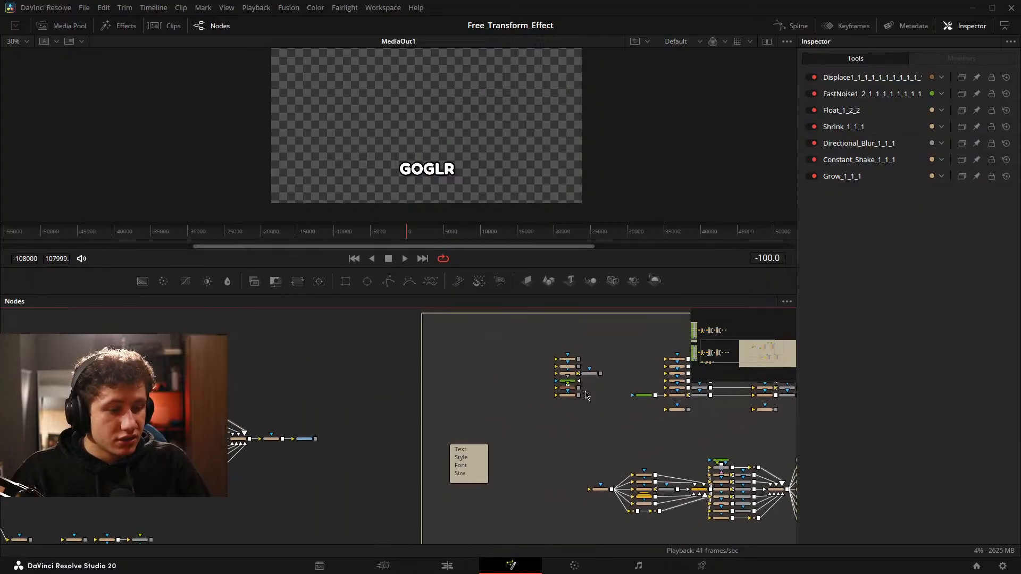
pyautogui.moveTo(576, 414); pyautogui.dragTo(502, 421)
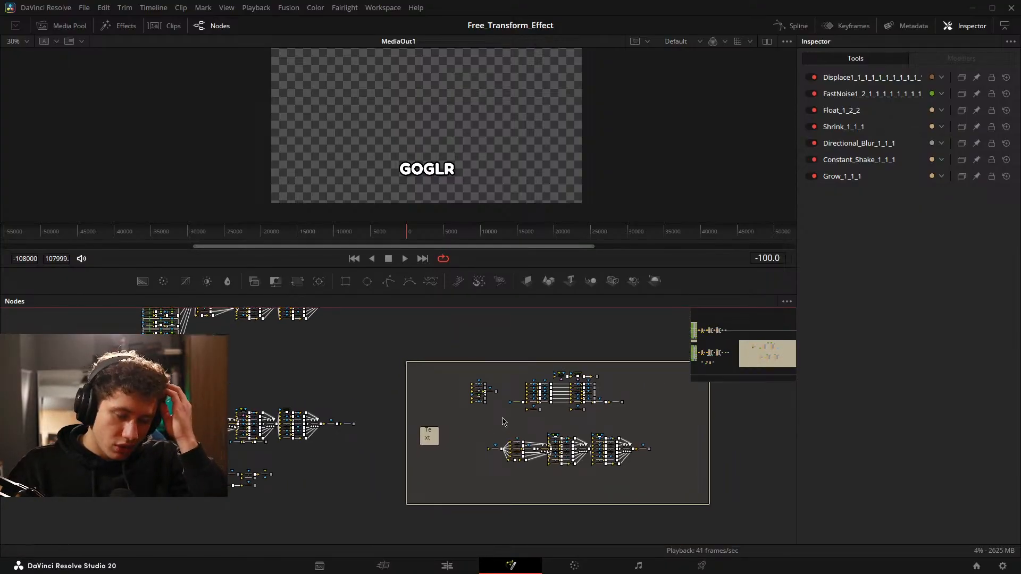
# Return to the Edit page, review the timeline around the gradient clip and save the project.
pyautogui.click(460, 567)
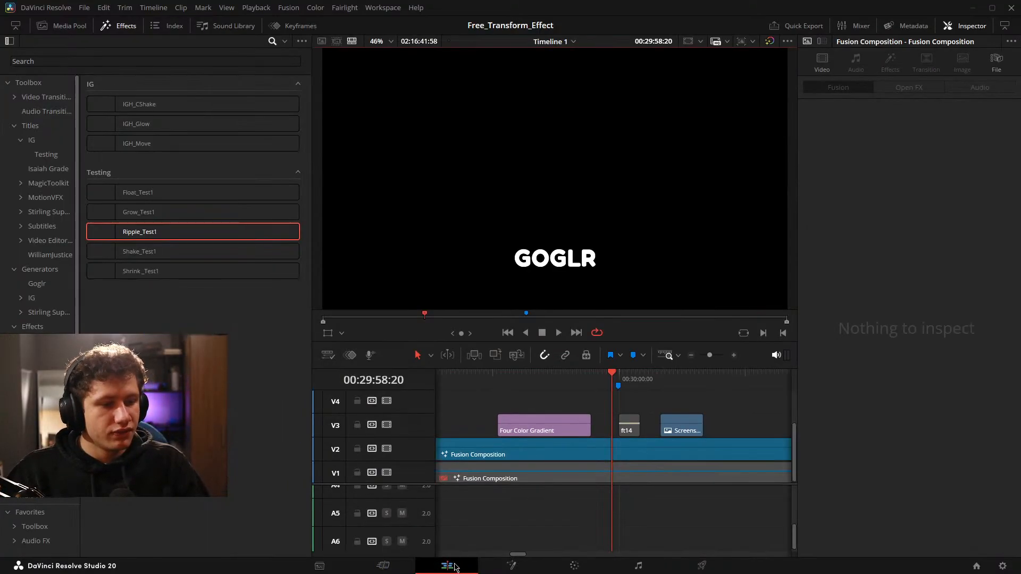
pyautogui.hscroll(-1, 505, 460)
pyautogui.hscroll(3, 659, 419)
pyautogui.hscroll(-5, 654, 420)
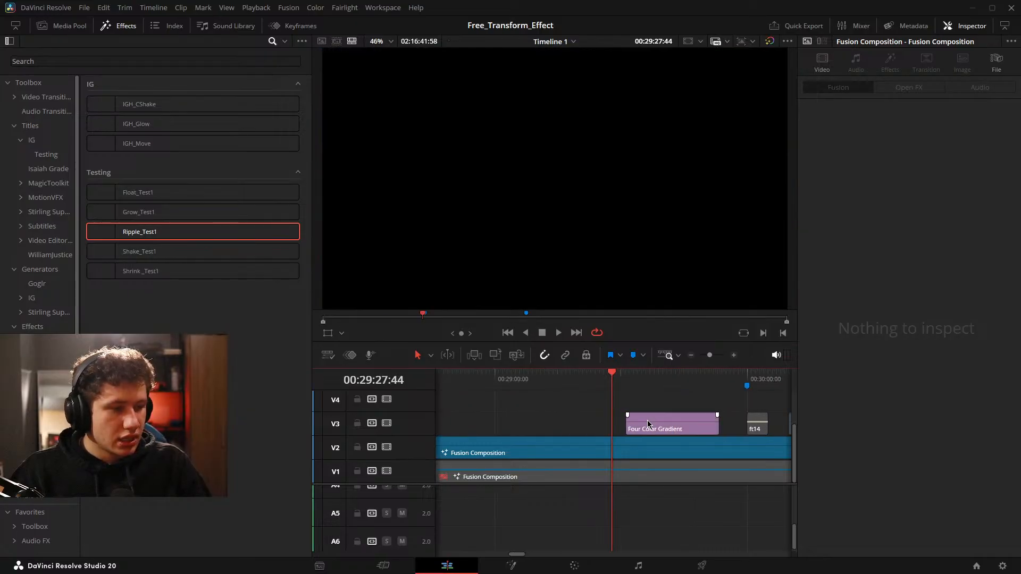
pyautogui.hscroll(2, 648, 421)
pyautogui.hotkey('ctrl', 's')
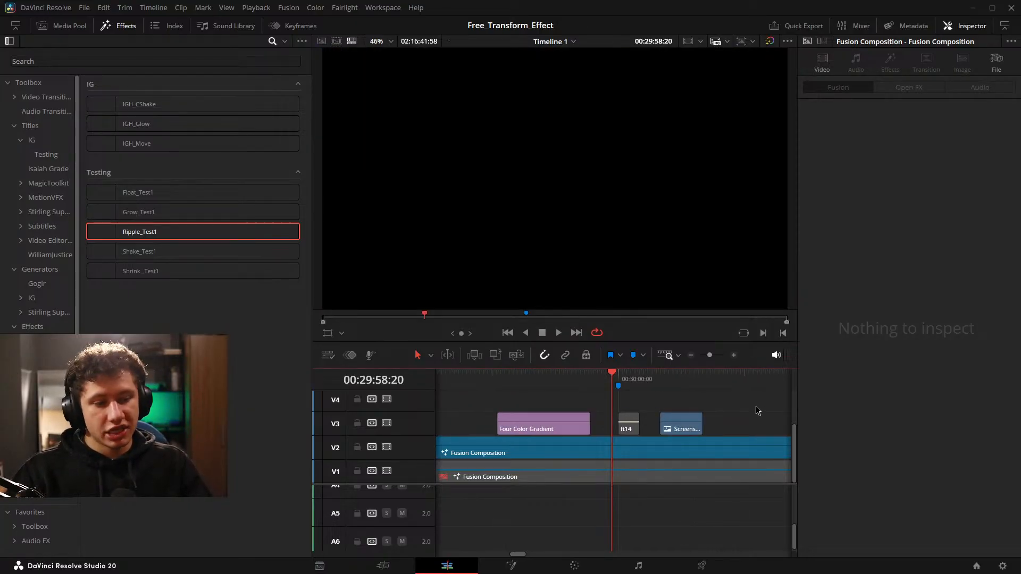
# On the Fusion page, open the effects library at the Edit templates and bring up the option to show their folder.
pyautogui.click(511, 566)
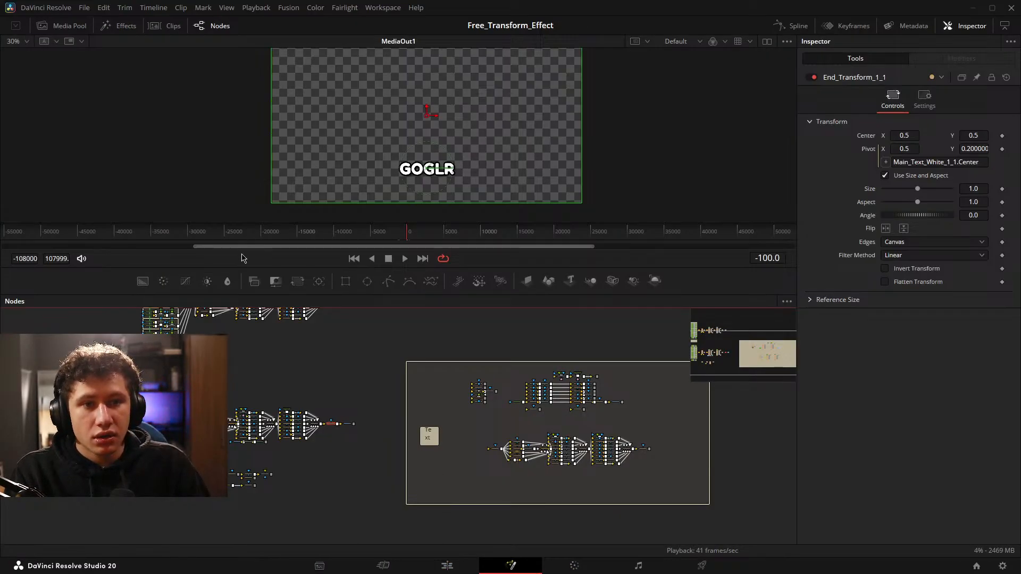
pyautogui.click(120, 26)
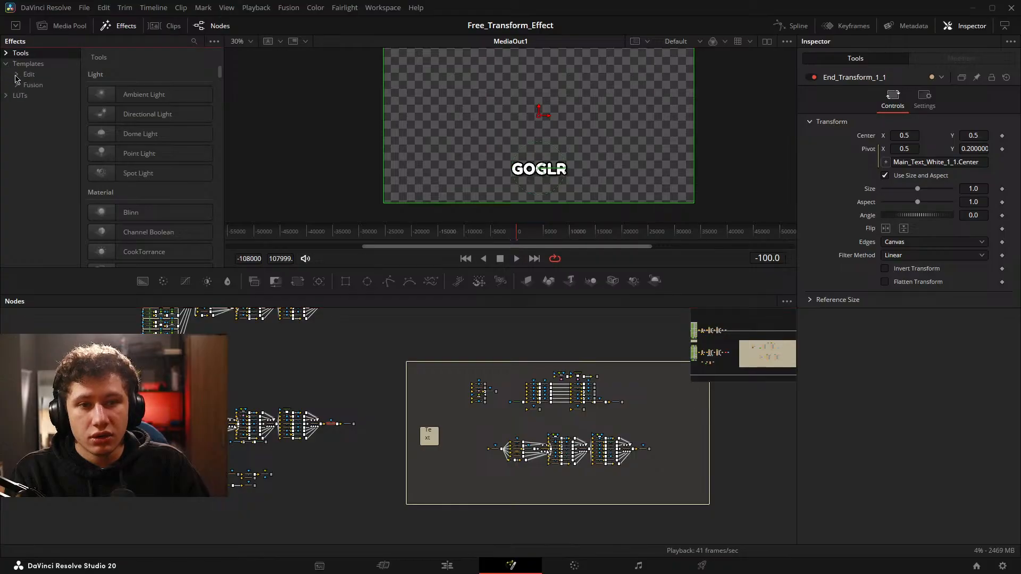
pyautogui.click(27, 76)
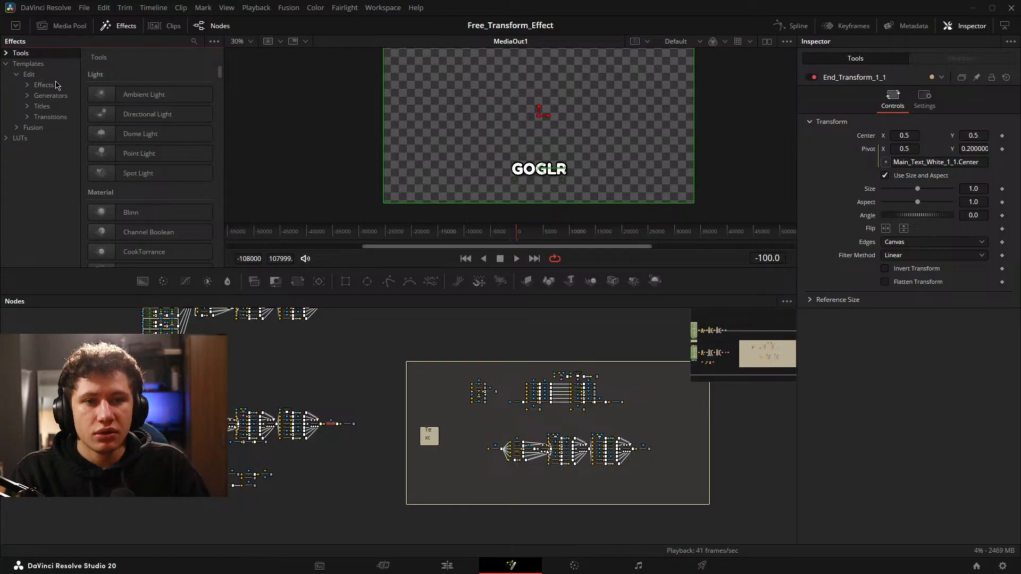
pyautogui.click(20, 73)
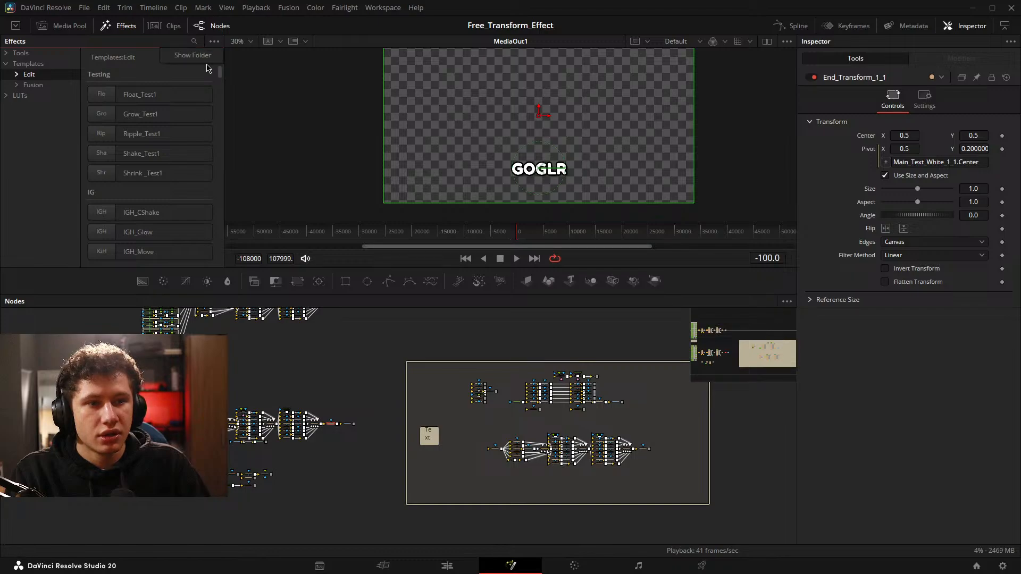
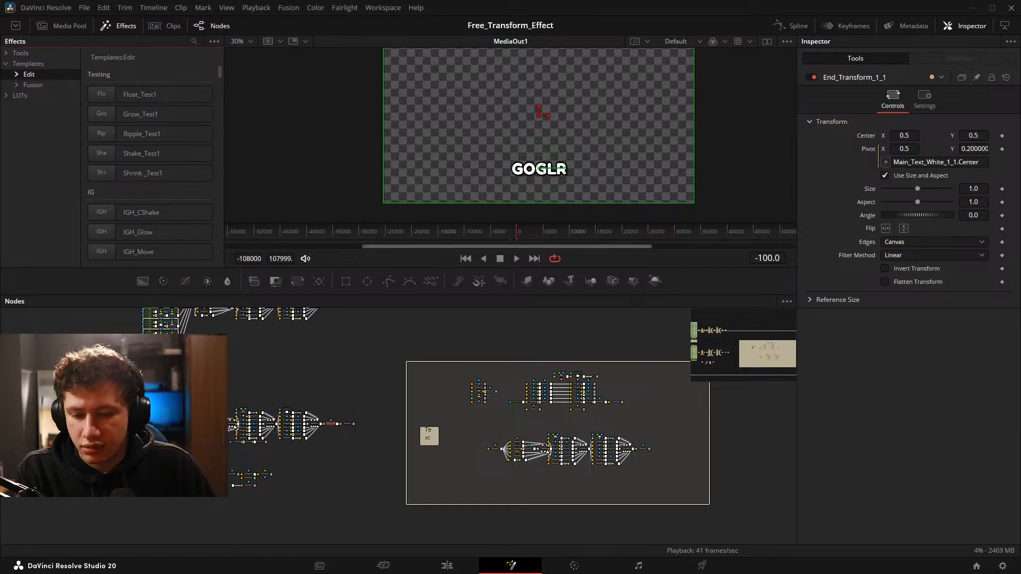
# Select every node in the lower effect chain, from Transform2 through the mid, in and out switches to End_Transform.
pyautogui.scroll(5, 496, 450)
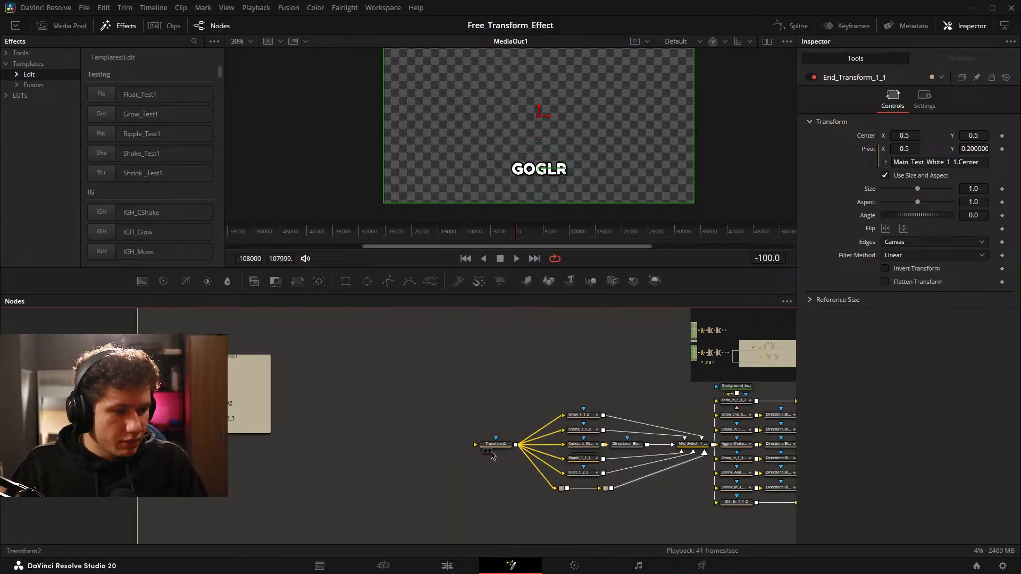
pyautogui.moveTo(610, 379); pyautogui.dragTo(278, 336)
pyautogui.click(280, 337)
pyautogui.moveTo(343, 350); pyautogui.dragTo(274, 362)
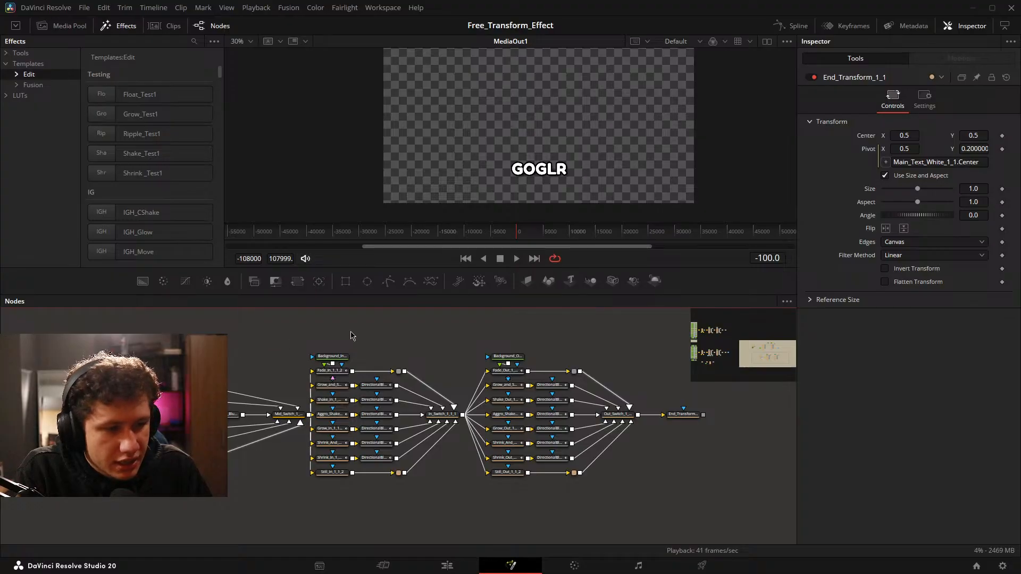
pyautogui.moveTo(351, 335); pyautogui.dragTo(392, 559)
pyautogui.moveTo(372, 466); pyautogui.dragTo(333, 308)
pyautogui.moveTo(406, 389); pyautogui.dragTo(354, 321)
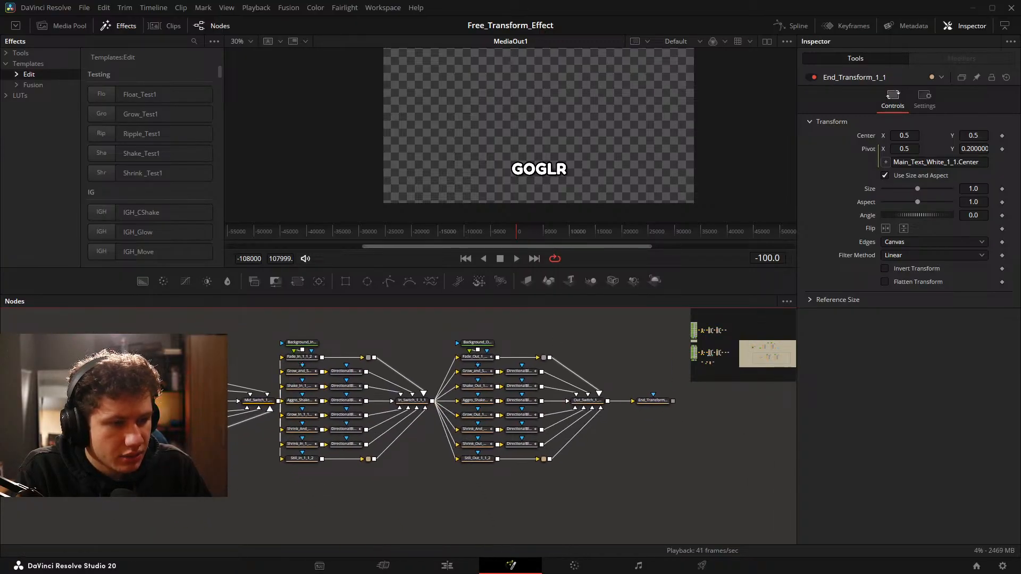
pyautogui.moveTo(433, 414); pyautogui.dragTo(477, 423)
pyautogui.moveTo(69, 334); pyautogui.dragTo(737, 505)
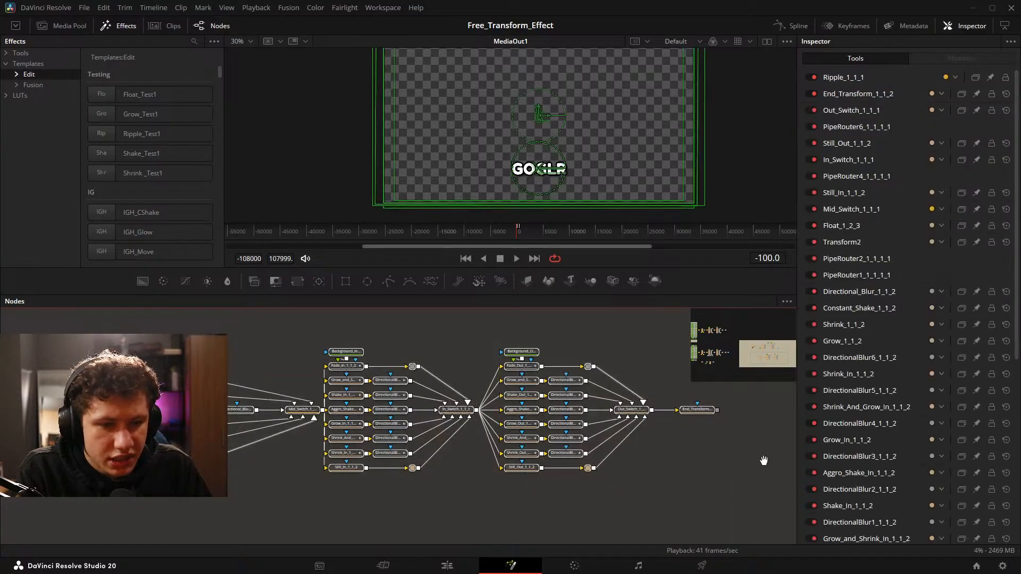
pyautogui.moveTo(764, 461); pyautogui.dragTo(611, 573)
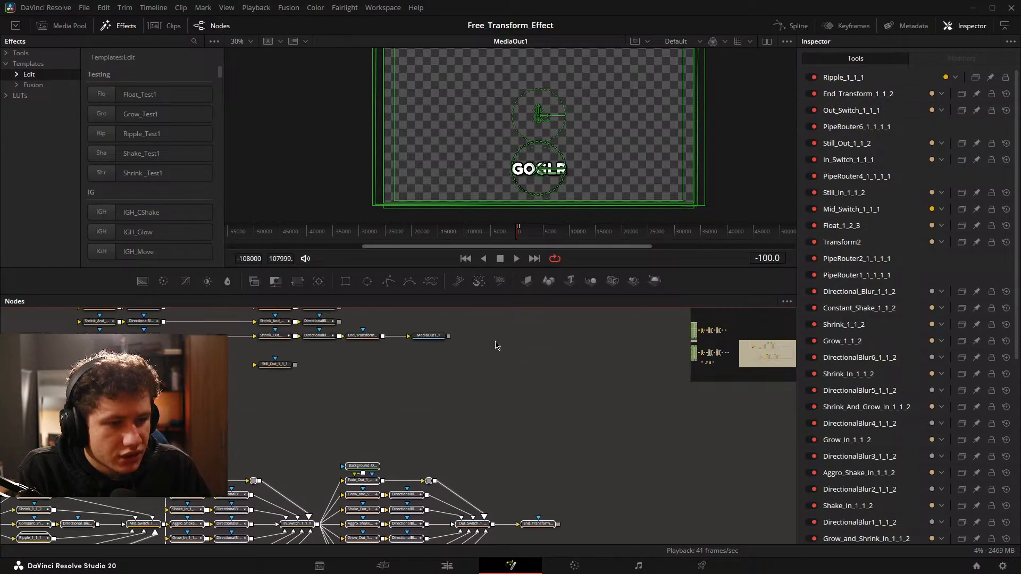
pyautogui.moveTo(482, 465); pyautogui.dragTo(610, 361)
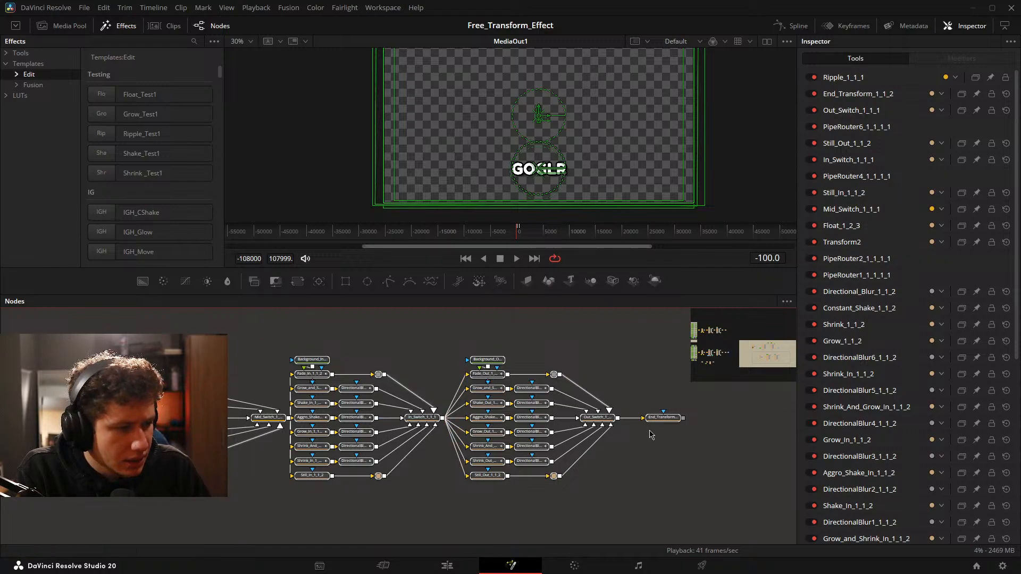
# Create a macro from the selected nodes and collapse all node entries in the Macro Editor.
pyautogui.rightClick(672, 419)
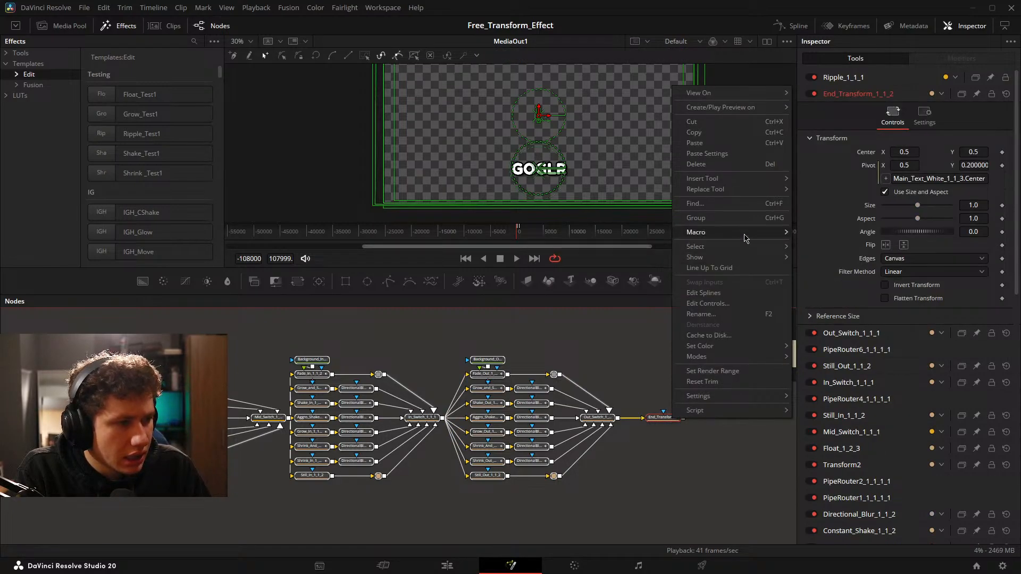
pyautogui.moveTo(747, 233)
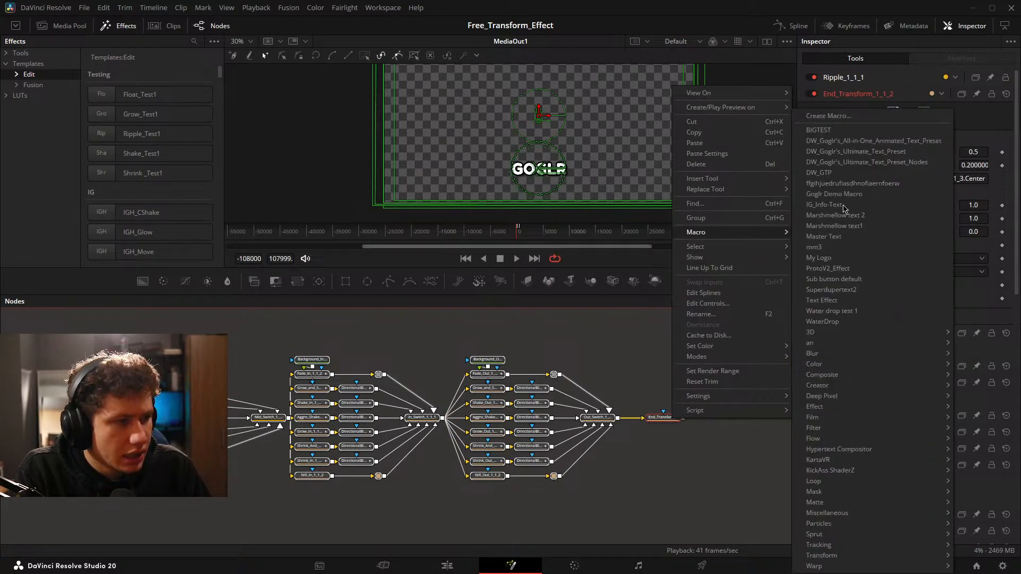
pyautogui.click(844, 117)
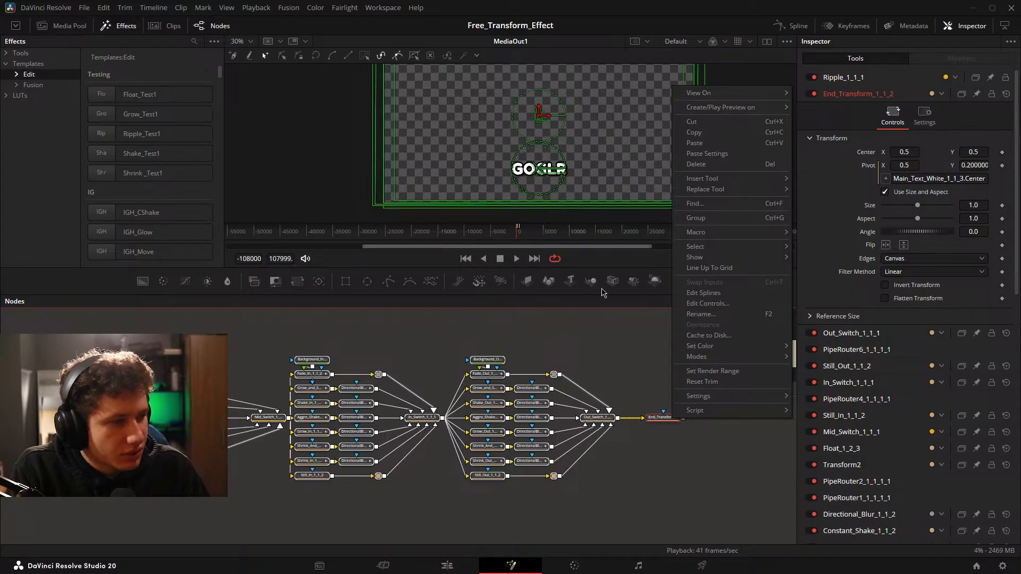
pyautogui.moveTo(750, 234)
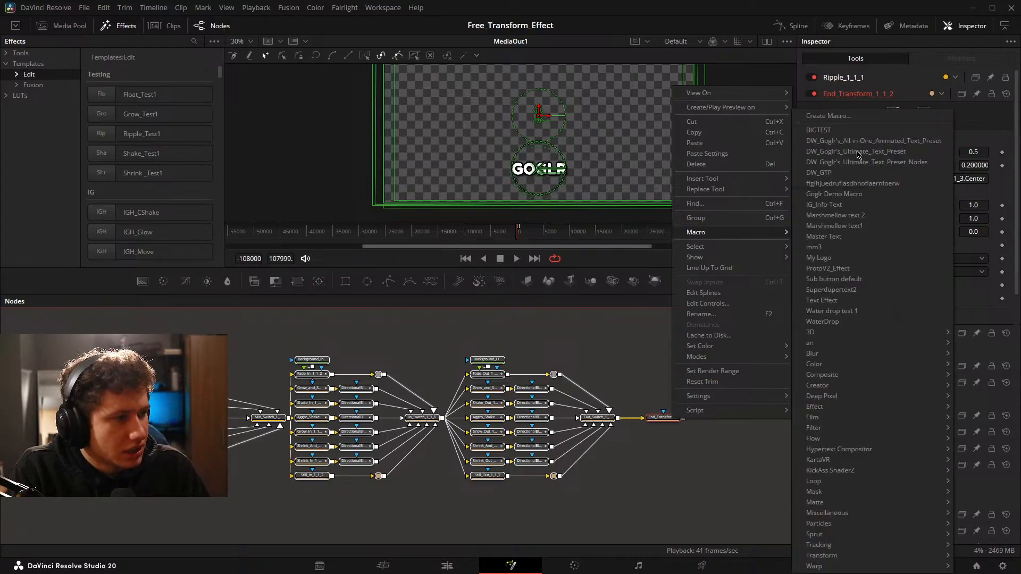
pyautogui.click(851, 120)
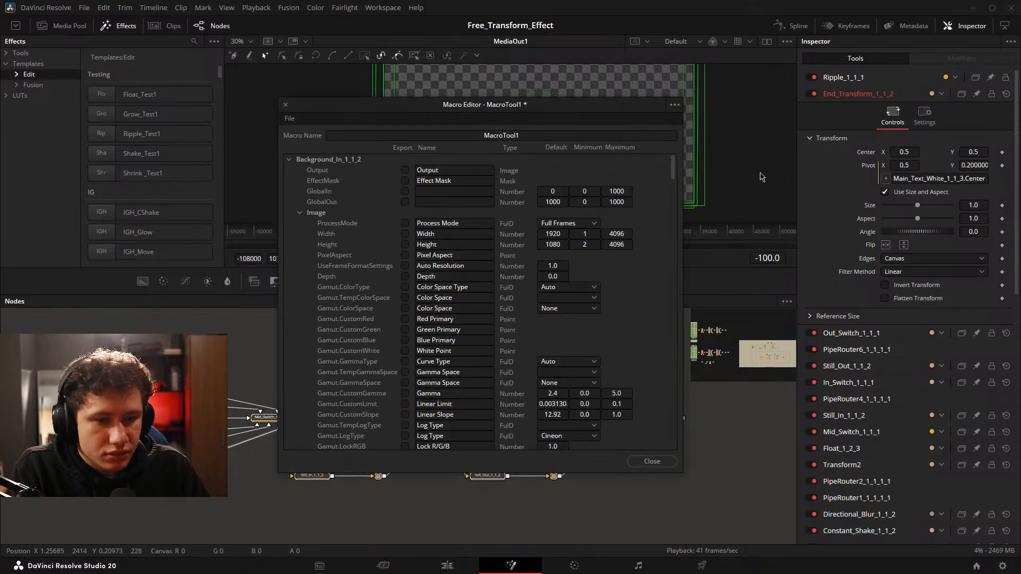
pyautogui.moveTo(436, 110); pyautogui.dragTo(542, 91)
pyautogui.click(280, 165)
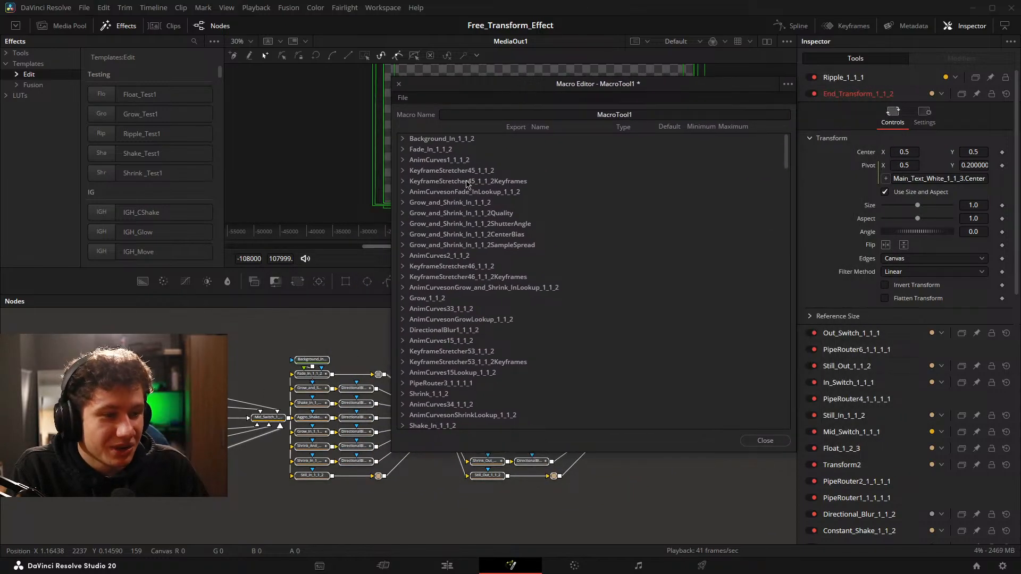
# Find Mid_Switch_1_1_1 in the macro's node list and expand its inputs and controls.
pyautogui.scroll(5, 32, 418)
pyautogui.moveTo(32, 417); pyautogui.dragTo(64, 417)
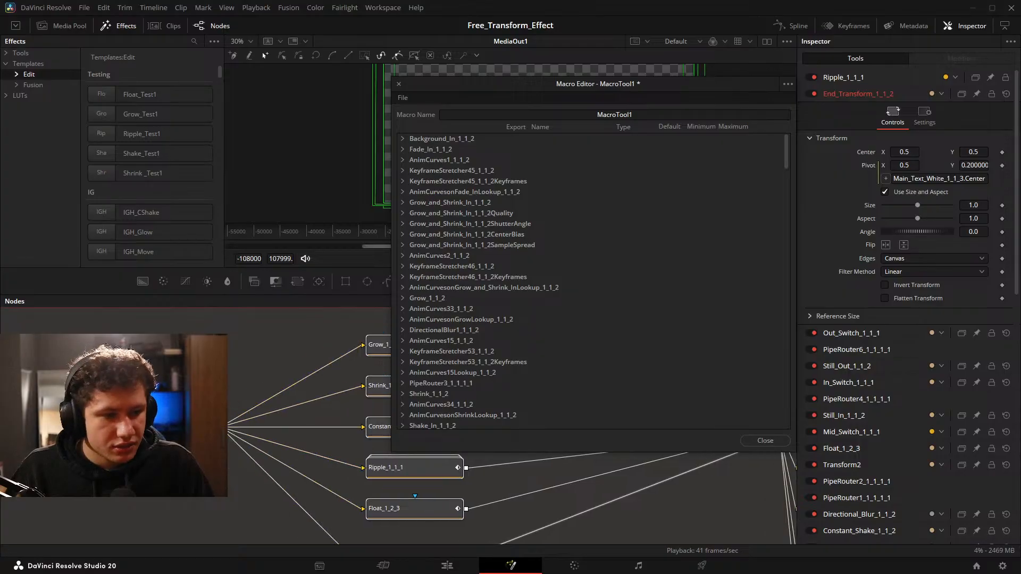
pyautogui.moveTo(138, 418); pyautogui.dragTo(60, 388)
pyautogui.scroll(-7, 532, 234)
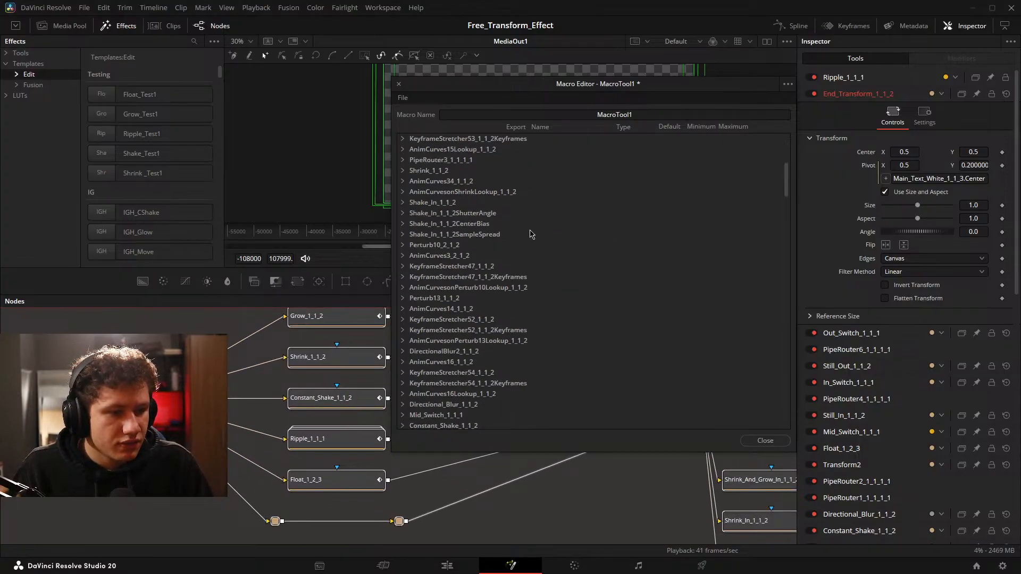
pyautogui.scroll(7, 511, 224)
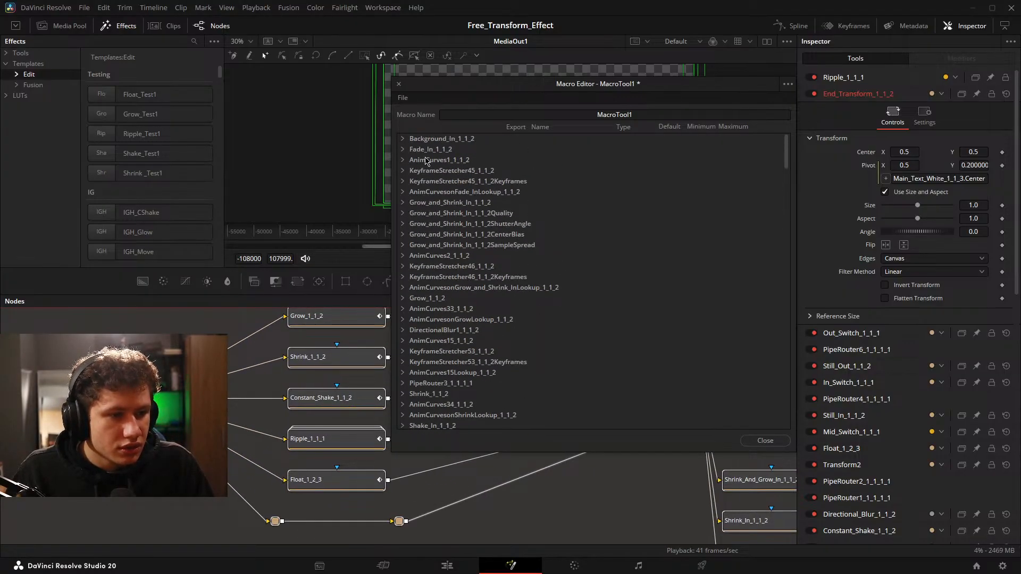
pyautogui.scroll(-1, 439, 174)
pyautogui.scroll(-9, 439, 174)
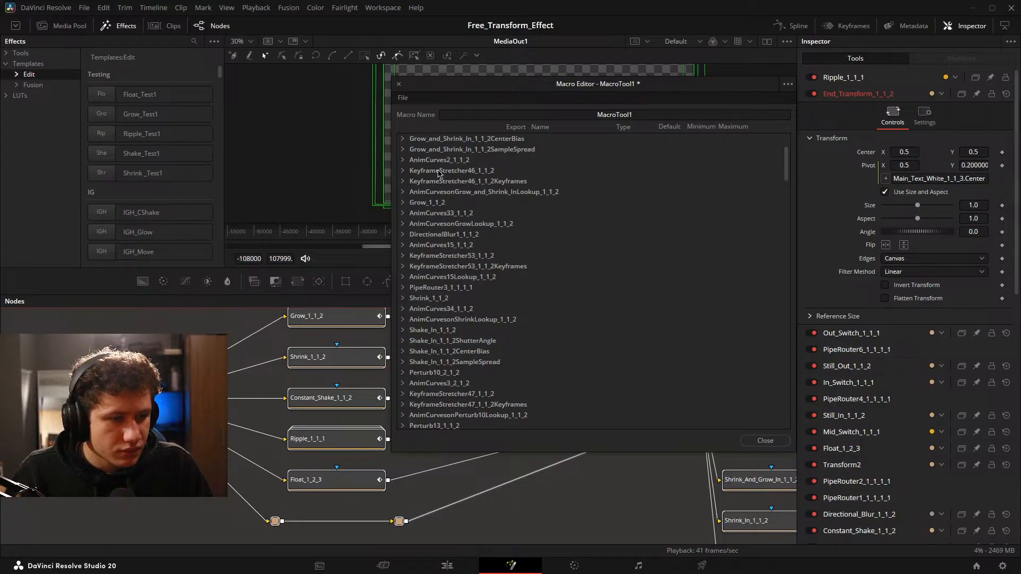
pyautogui.scroll(-2, 440, 174)
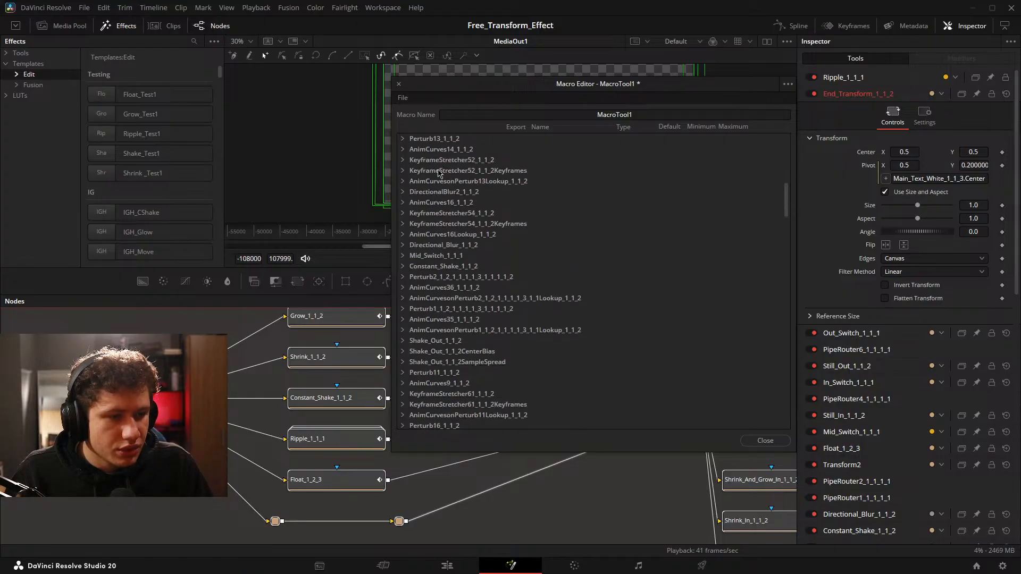
pyautogui.click(403, 256)
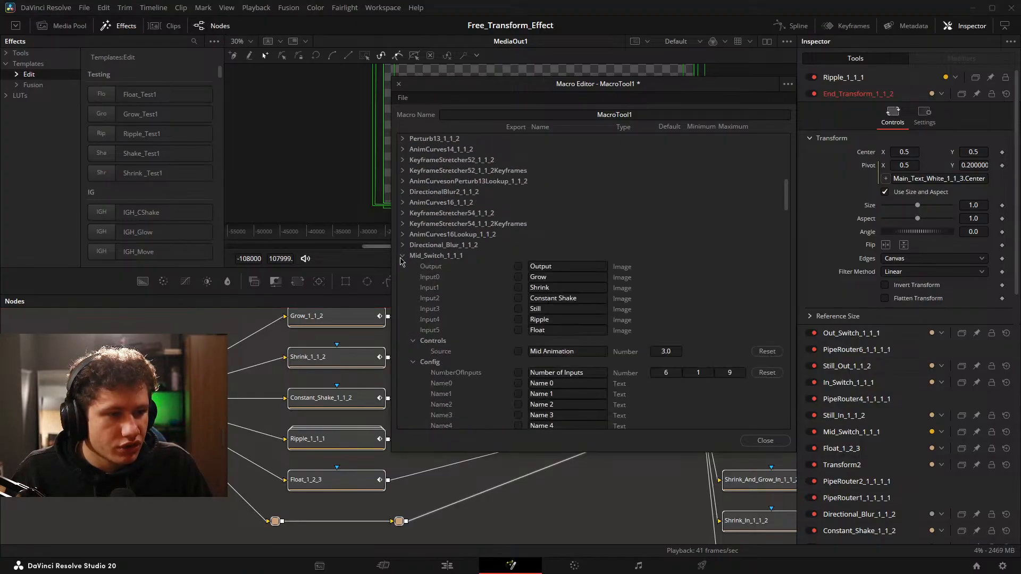
pyautogui.scroll(-5, 422, 223)
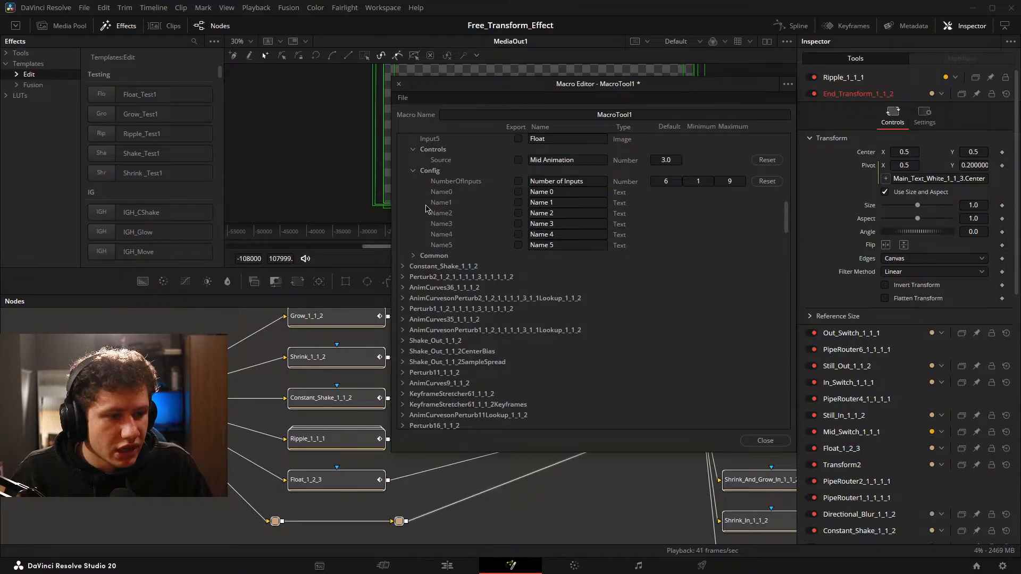
# Expand the Transform2 and In_Switch_1_1_1 entries in the macro's node list.
pyautogui.scroll(-3, 426, 207)
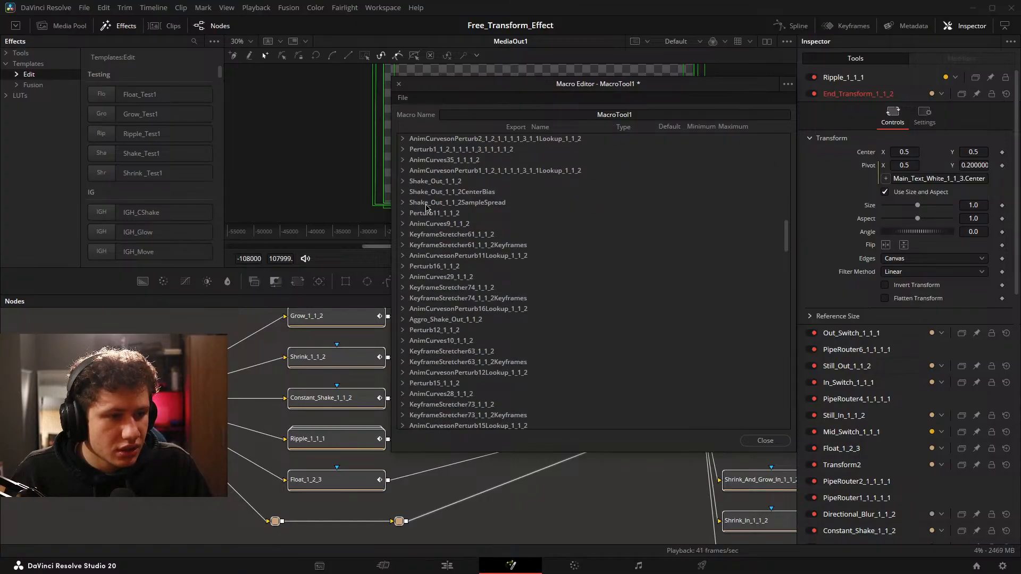
pyautogui.scroll(-6, 501, 186)
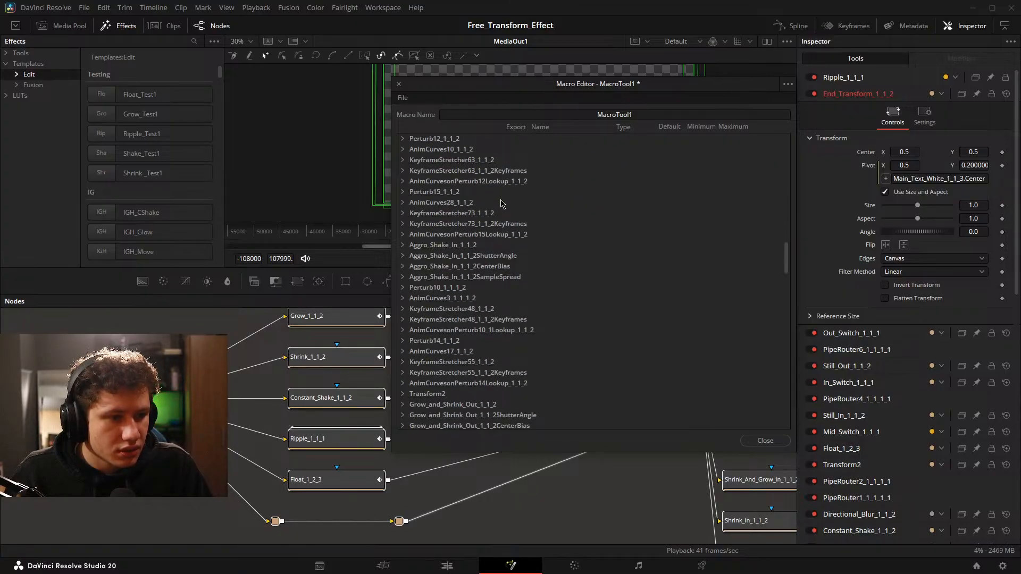
pyautogui.scroll(-1, 501, 202)
pyautogui.scroll(-2, 499, 200)
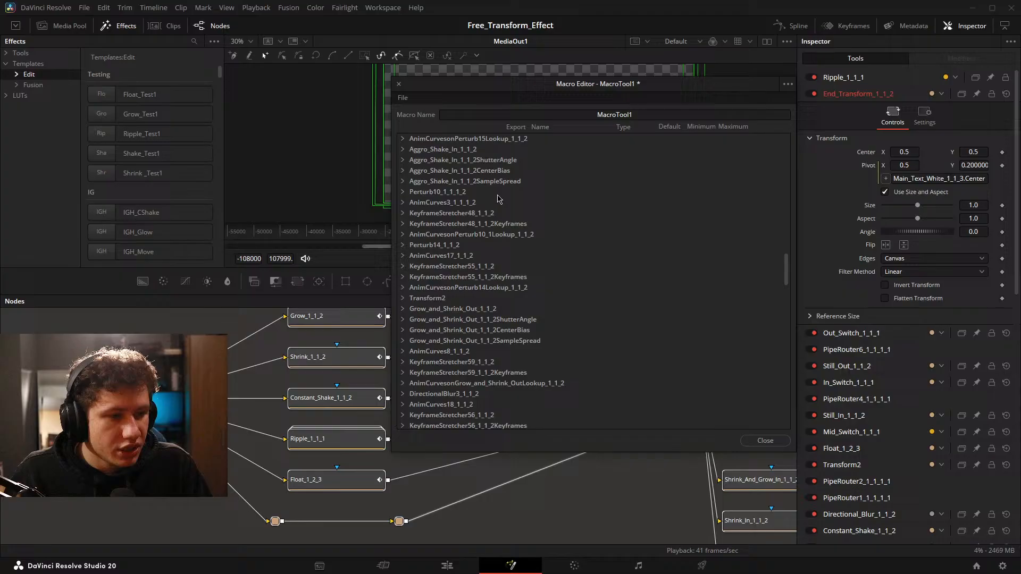
pyautogui.click(403, 298)
pyautogui.scroll(-4, 449, 268)
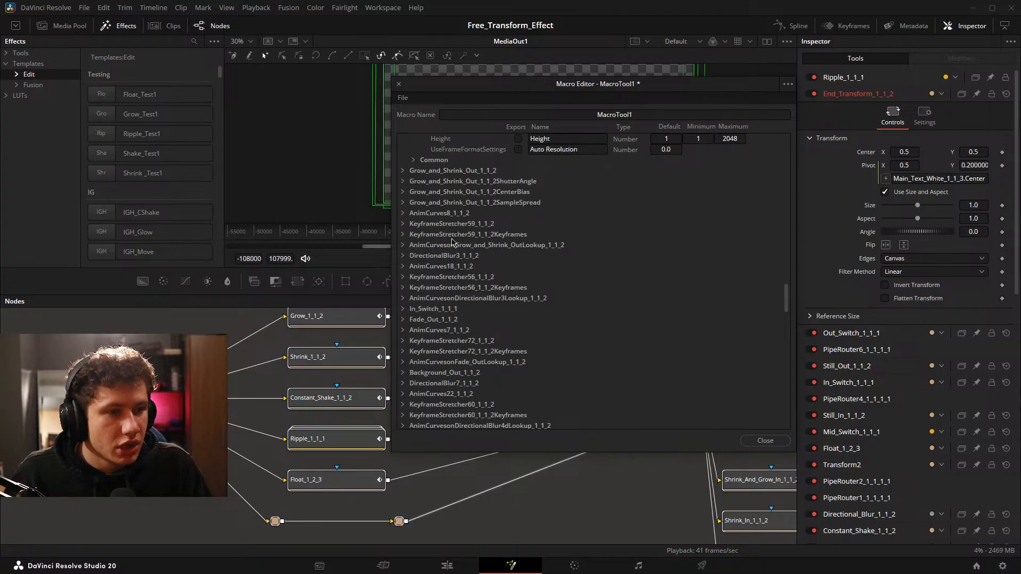
pyautogui.scroll(-4, 452, 242)
pyautogui.click(403, 182)
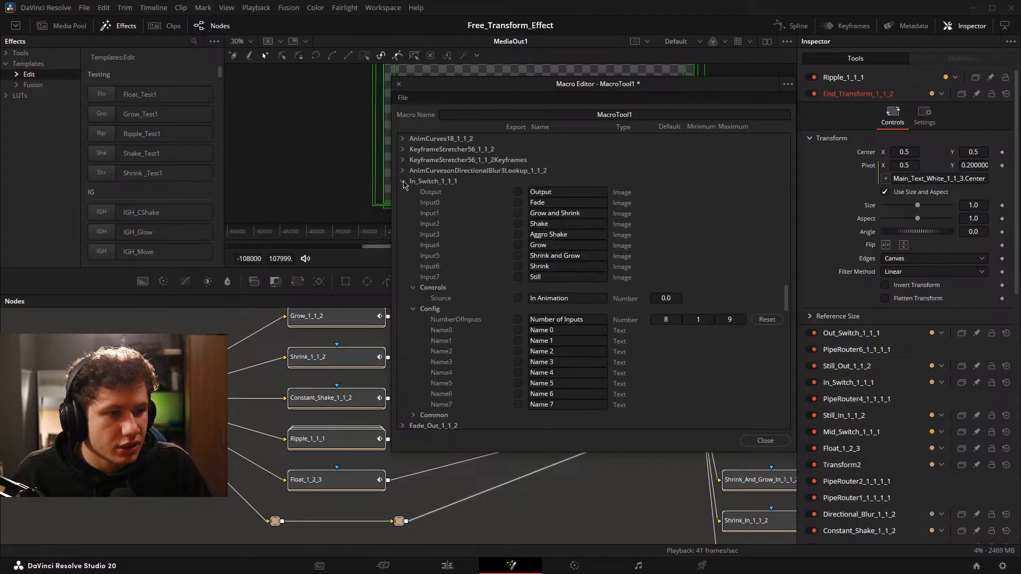
# Export Out_Switch_1_1_1's Out Animation source and its eight inputs from Fade to Still, then collapse its entry.
pyautogui.scroll(-8, 437, 202)
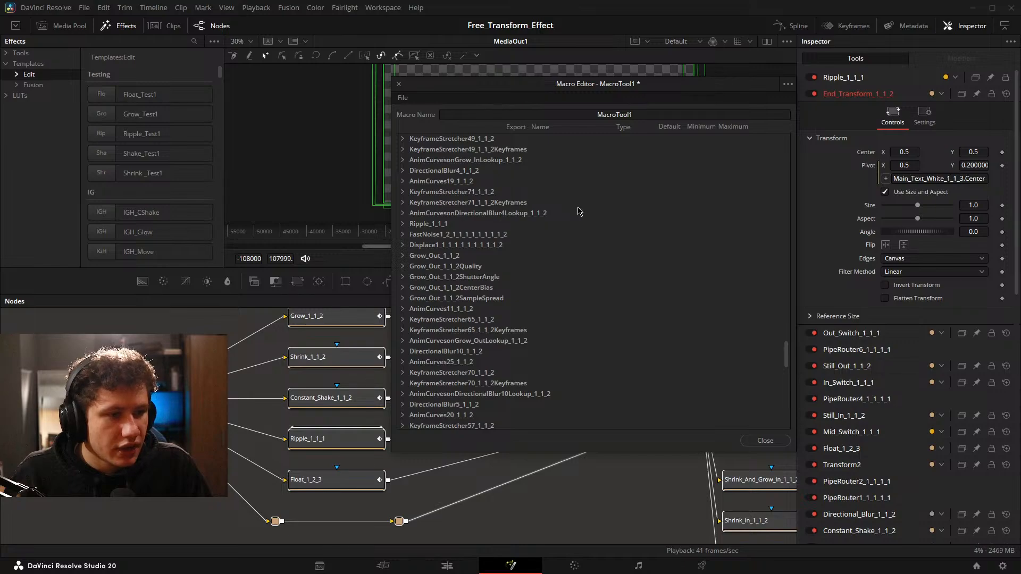
pyautogui.scroll(-10, 579, 211)
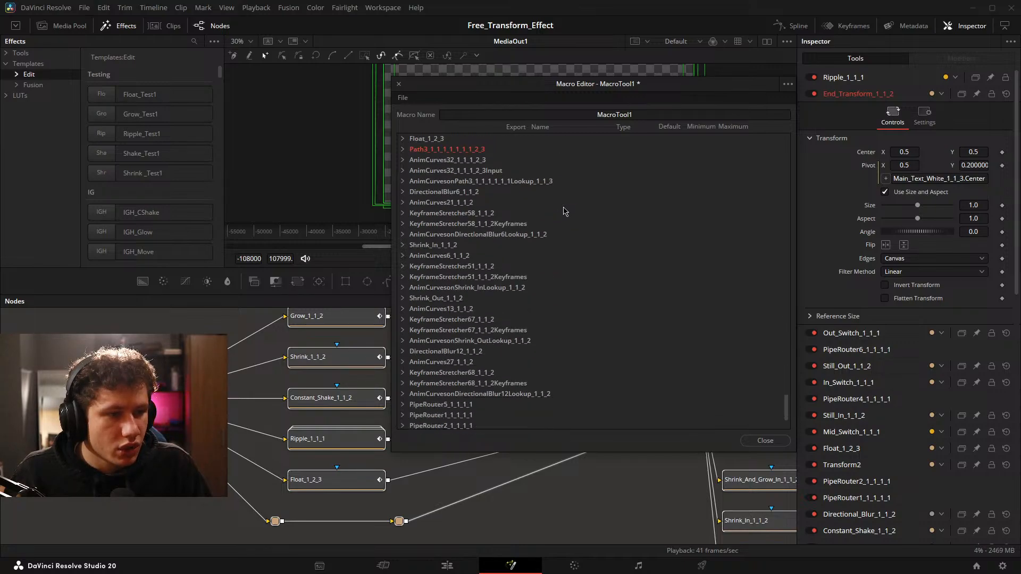
pyautogui.scroll(-3, 565, 211)
pyautogui.click(402, 383)
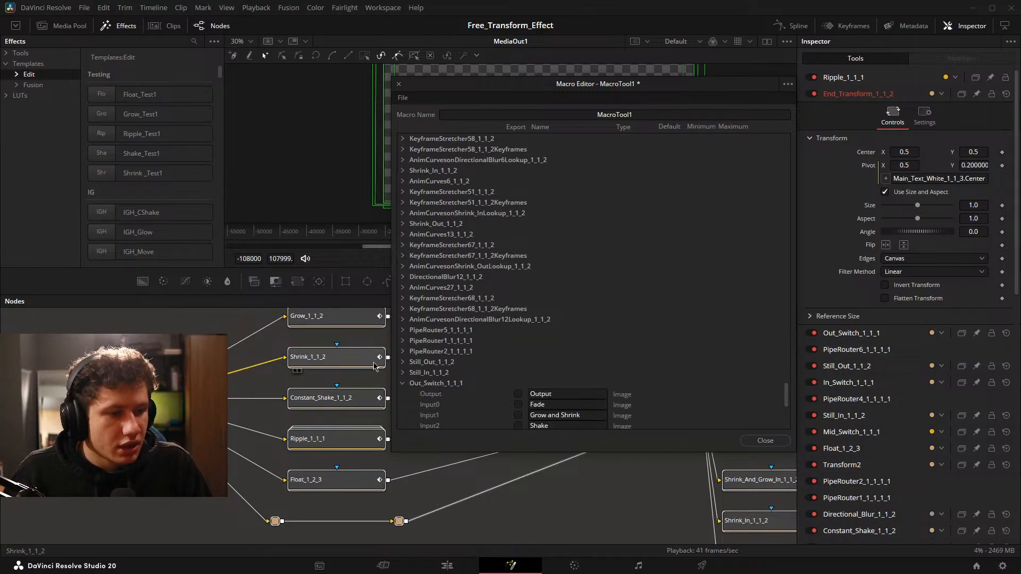
pyautogui.scroll(-8, 584, 239)
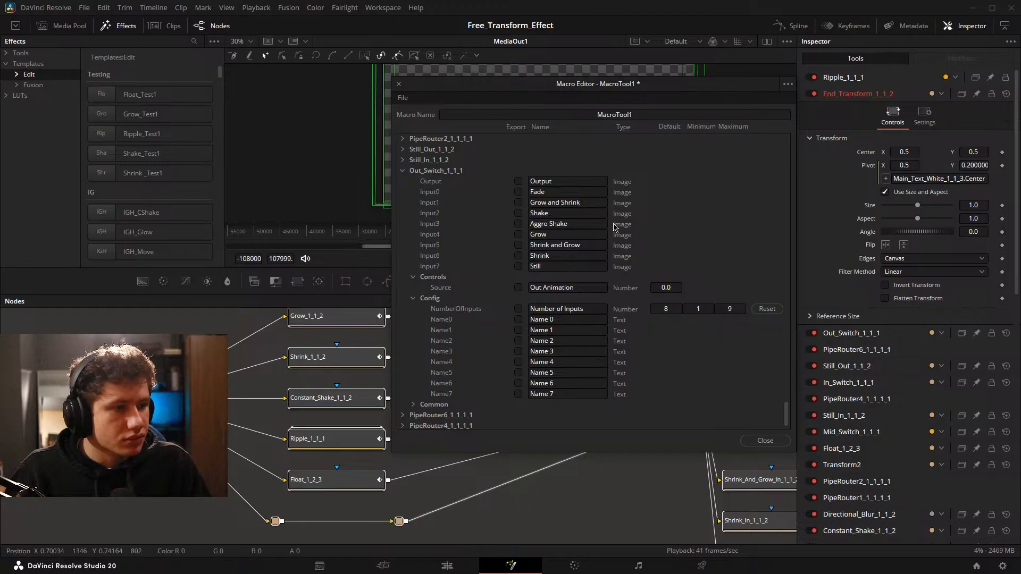
pyautogui.scroll(-1, 616, 231)
pyautogui.scroll(3, 536, 290)
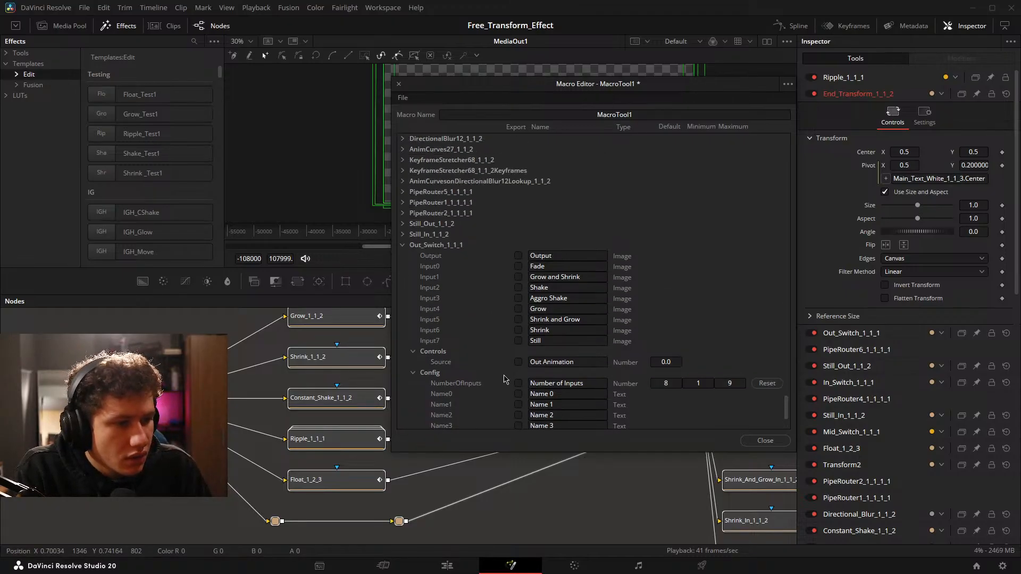
pyautogui.click(518, 362)
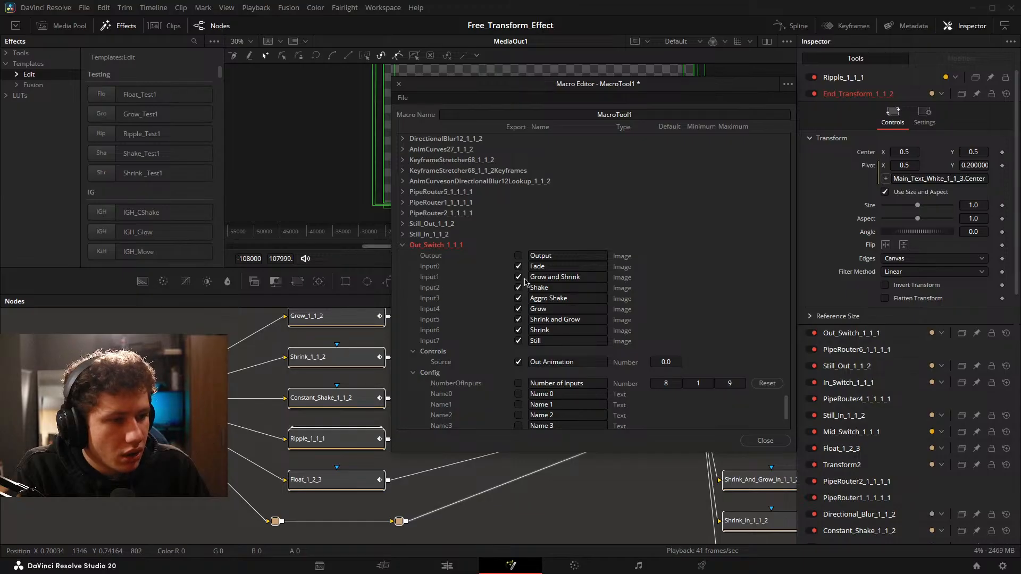
pyautogui.click(406, 247)
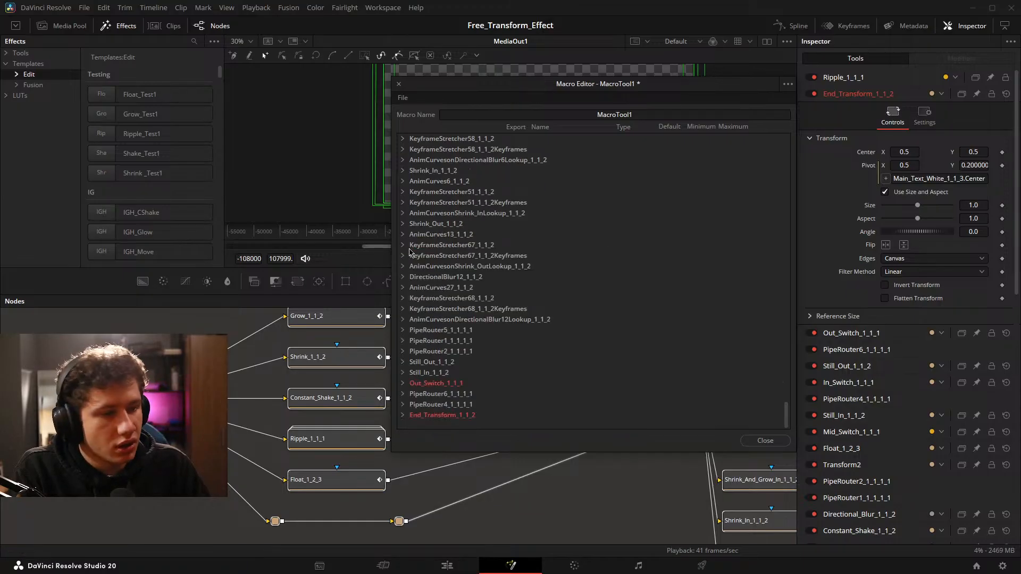
# Export In_Switch_1_1_1's In Animation source and its eight inputs from Fade to Still, then collapse its entry.
pyautogui.scroll(10, 484, 333)
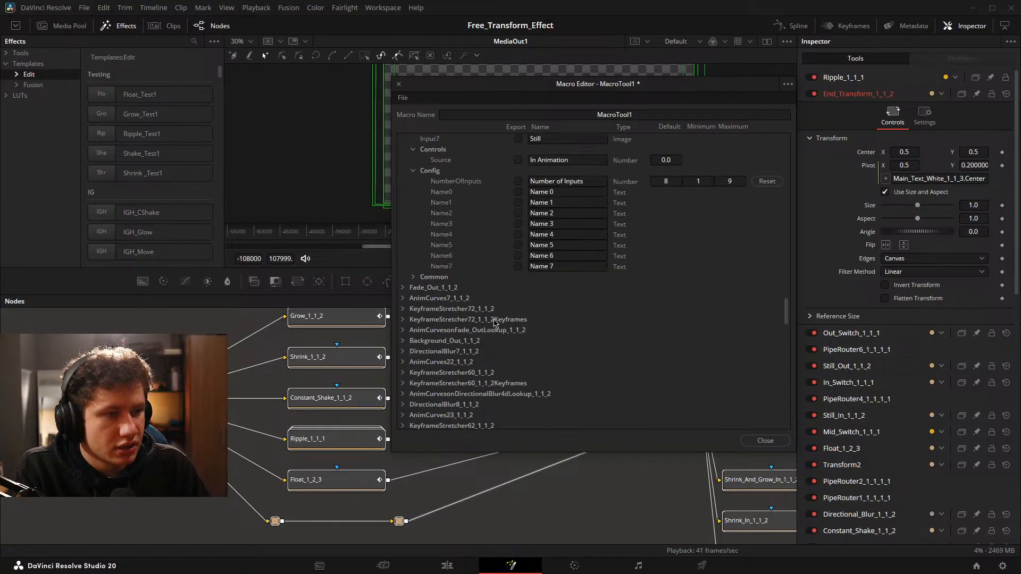
pyautogui.scroll(5, 497, 288)
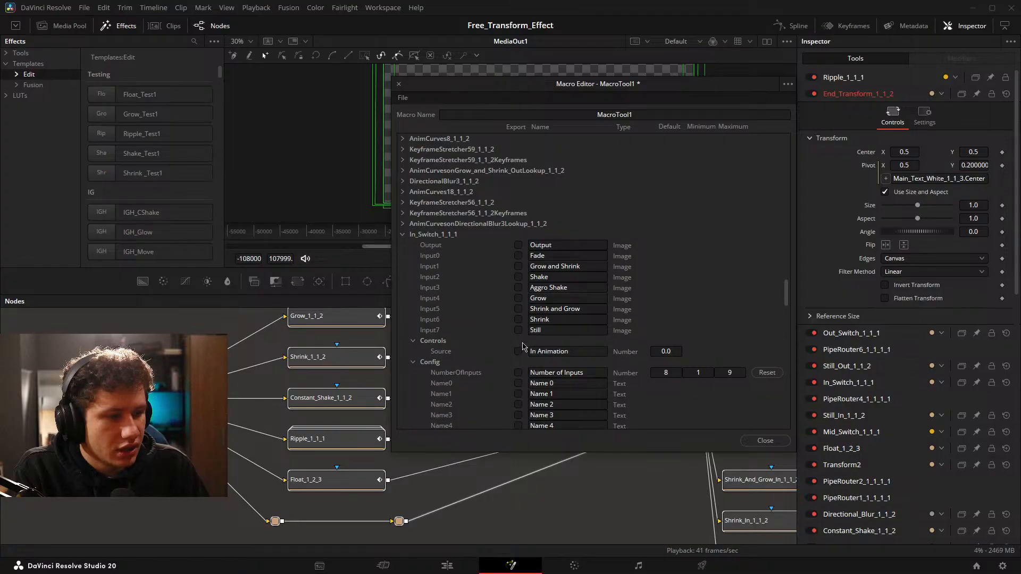
pyautogui.click(518, 350)
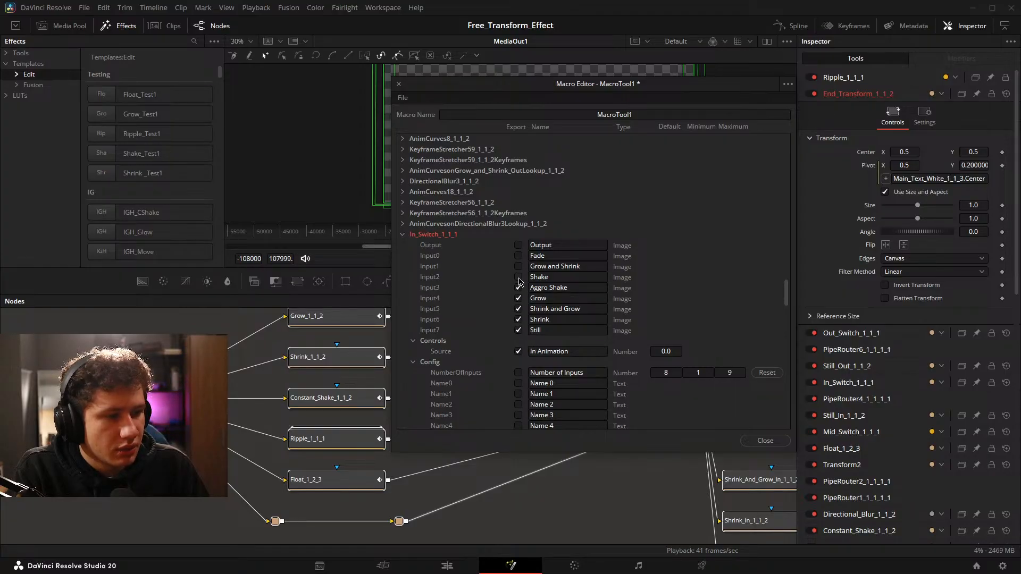
pyautogui.click(402, 235)
pyautogui.scroll(9, 451, 222)
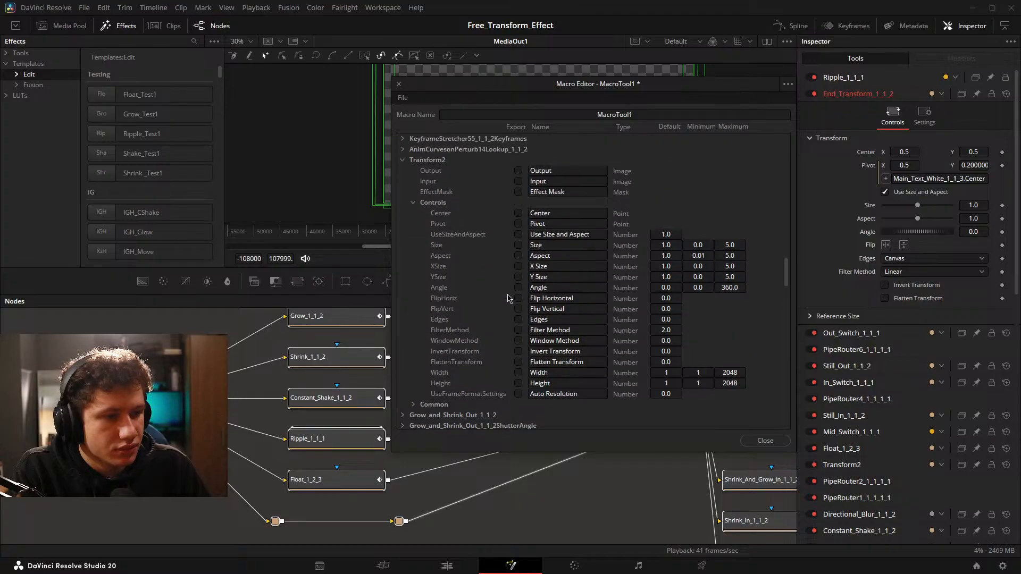
# Export Transform2's Input, check the node chain through to End_Transform_1_1_2, and close the macro editor without saving the changes.
pyautogui.scroll(3, 468, 228)
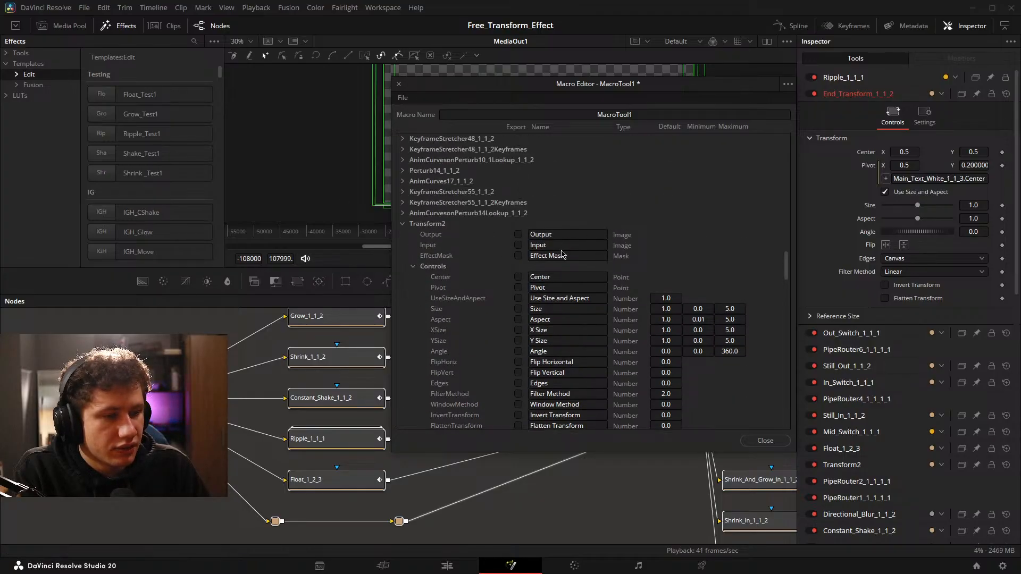
pyautogui.click(518, 246)
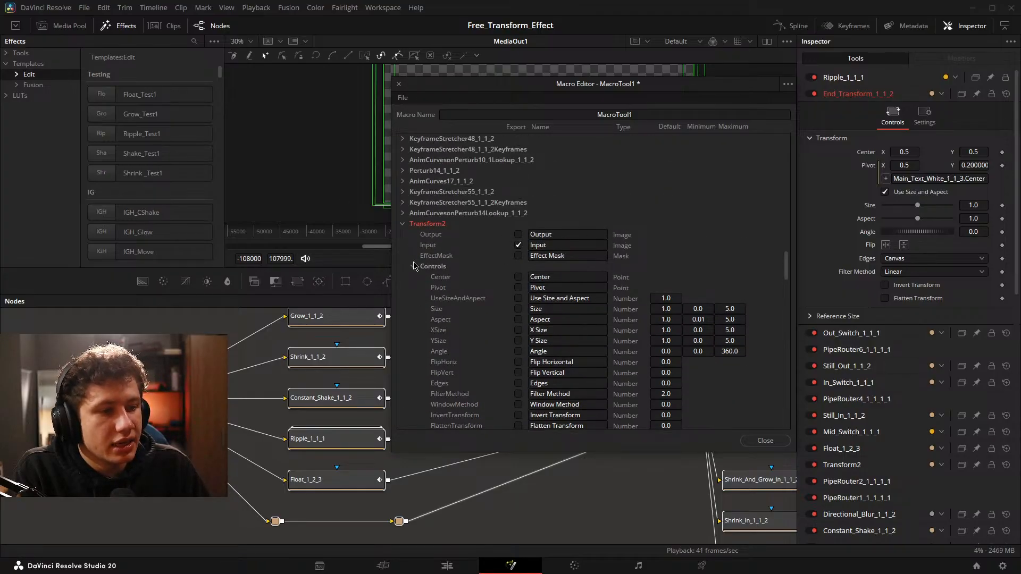
pyautogui.moveTo(562, 85); pyautogui.dragTo(257, 55)
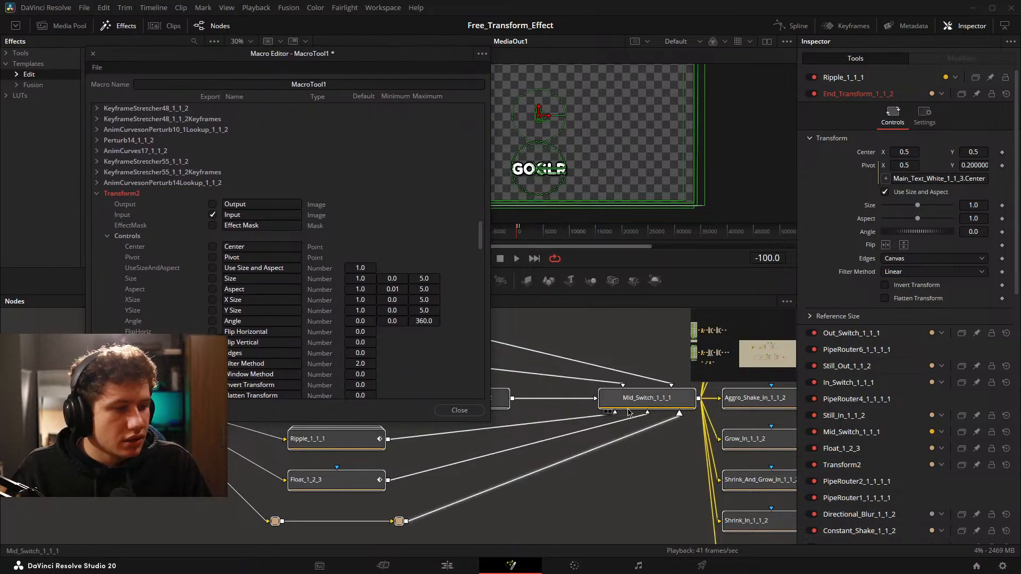
pyautogui.scroll(-3, 548, 428)
pyautogui.scroll(4, 547, 428)
pyautogui.scroll(3, 612, 439)
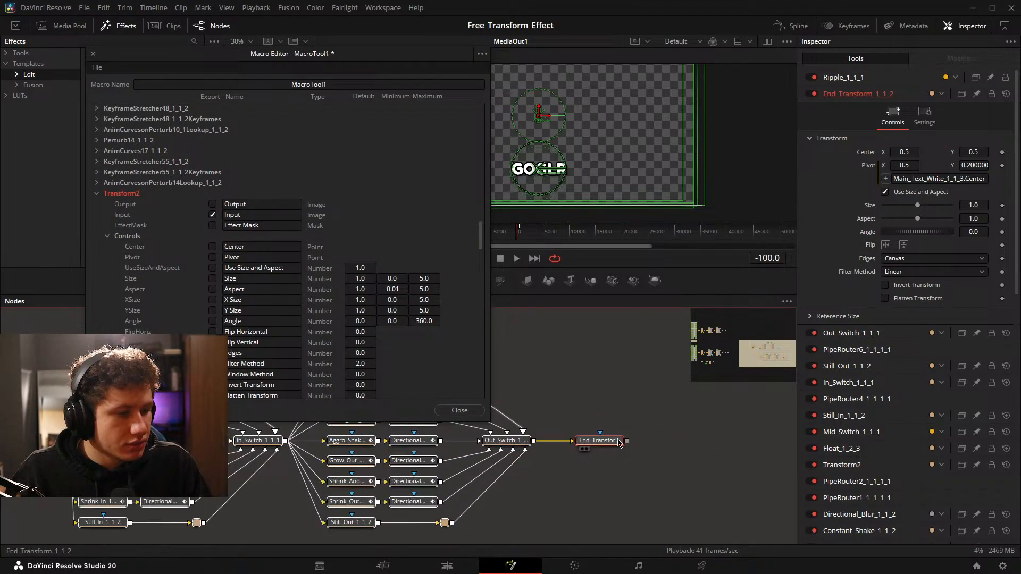
pyautogui.scroll(-2, 616, 431)
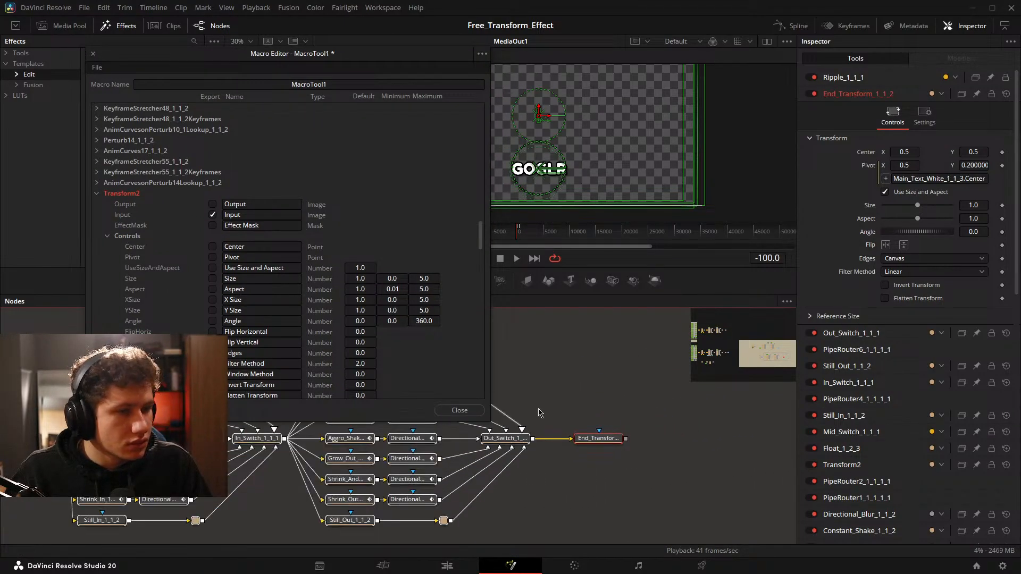
pyautogui.moveTo(539, 409); pyautogui.dragTo(662, 400)
pyautogui.click(94, 54)
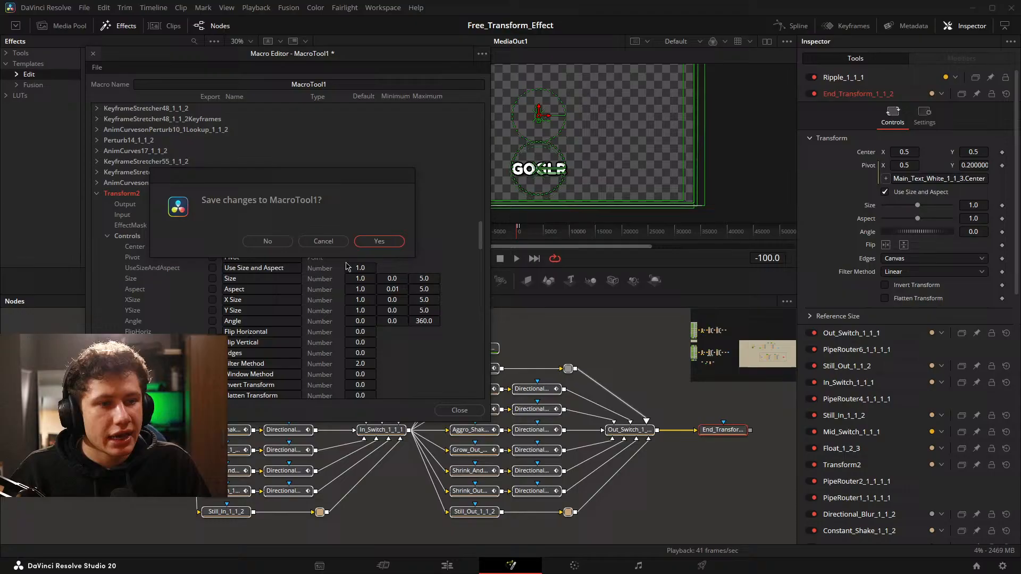
pyautogui.click(270, 246)
# Reset the pivot of End_Transform_1_1_2 to its default of 0.5, 0.5.
pyautogui.click(673, 383)
pyautogui.moveTo(680, 390); pyautogui.dragTo(520, 385)
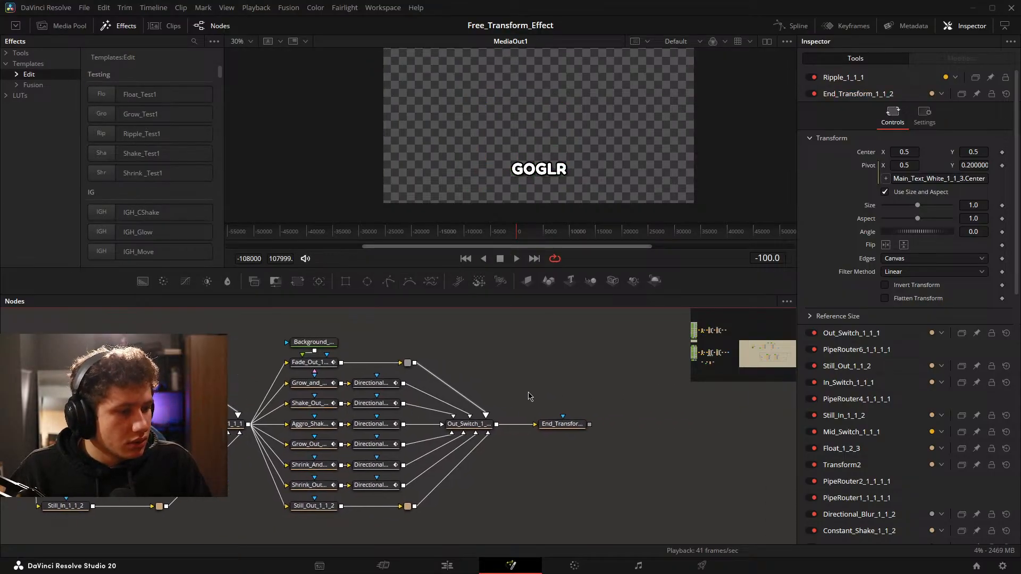
pyautogui.click(563, 423)
pyautogui.doubleClick(871, 152)
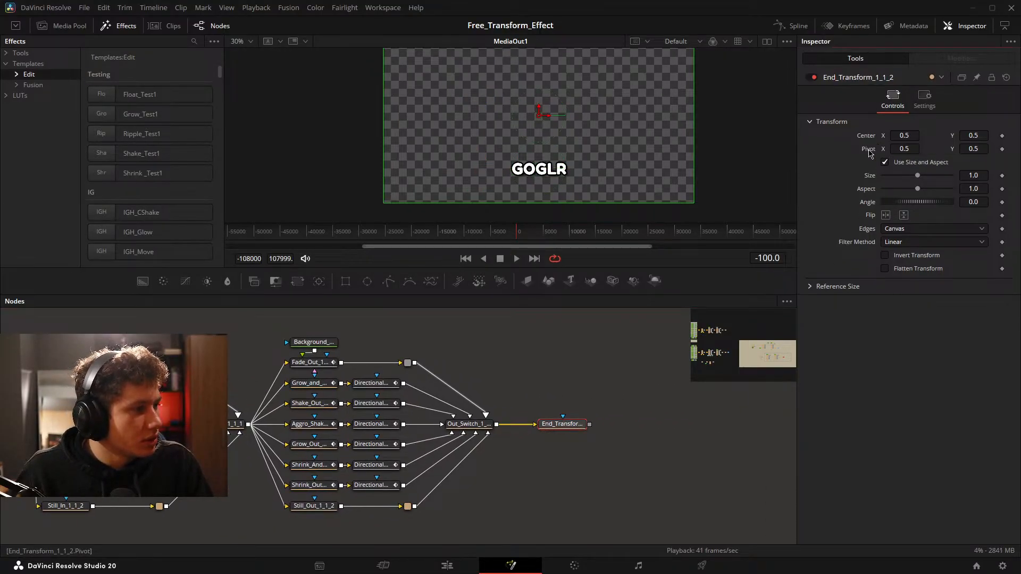
# Compare the transform settings of the first node, Transform2, with those of End_Transform_1_1_2.
pyautogui.moveTo(319, 420); pyautogui.dragTo(716, 400)
pyautogui.moveTo(287, 403); pyautogui.dragTo(484, 415)
pyautogui.click(312, 419)
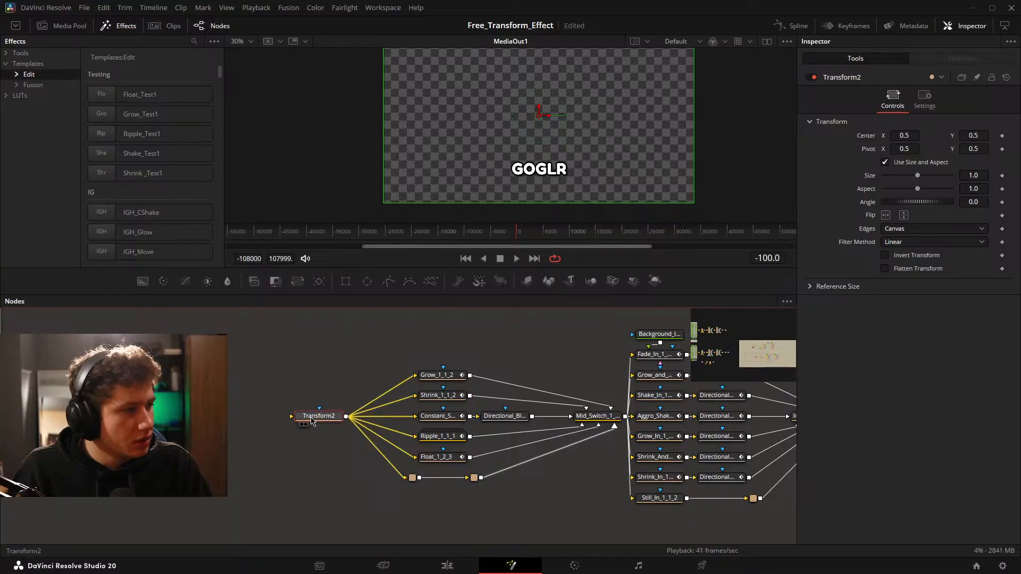
pyautogui.moveTo(691, 403); pyautogui.dragTo(133, 397)
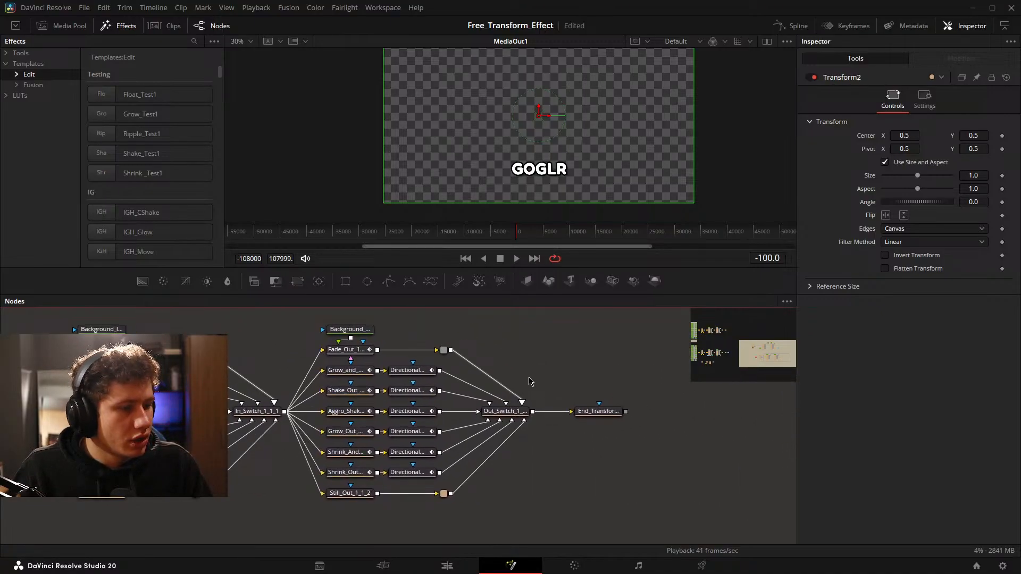
pyautogui.moveTo(527, 376); pyautogui.dragTo(658, 447)
pyautogui.moveTo(556, 361); pyautogui.dragTo(637, 451)
pyautogui.click(614, 415)
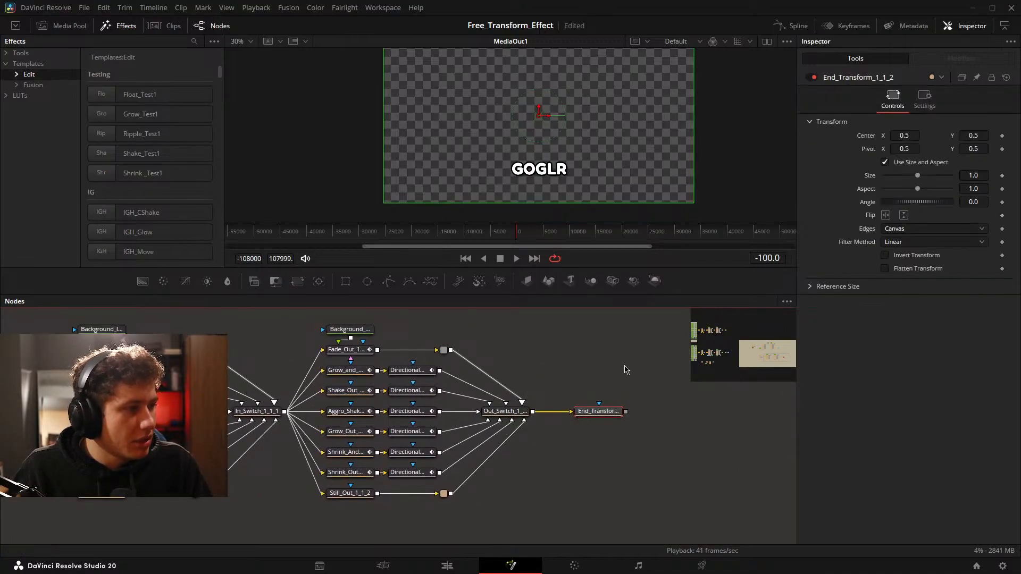
pyautogui.moveTo(640, 368); pyautogui.dragTo(687, 366)
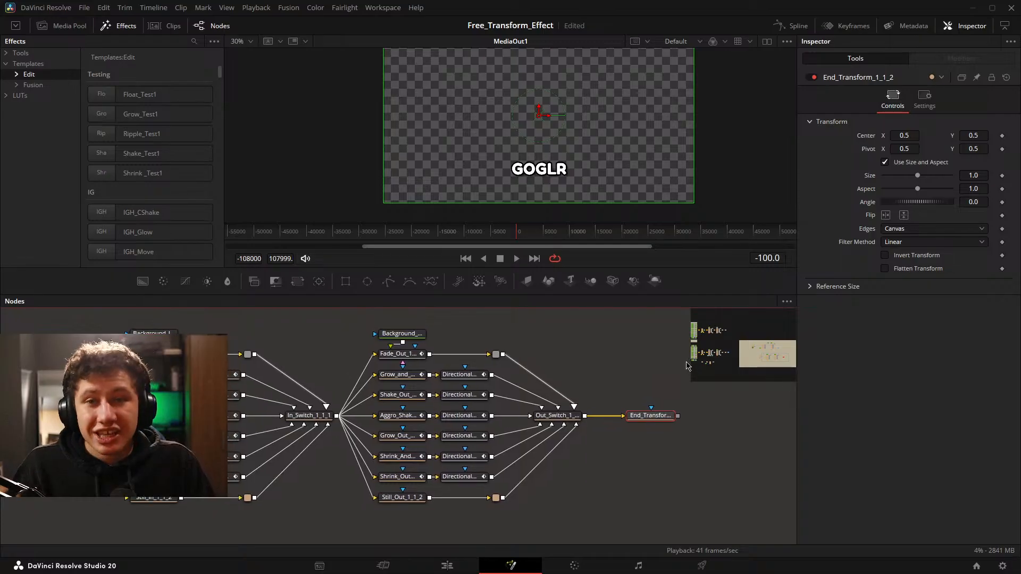
# Select the whole effect chain through to End_Transform_1_1_2 and create a new macro from it.
pyautogui.scroll(-4, 686, 365)
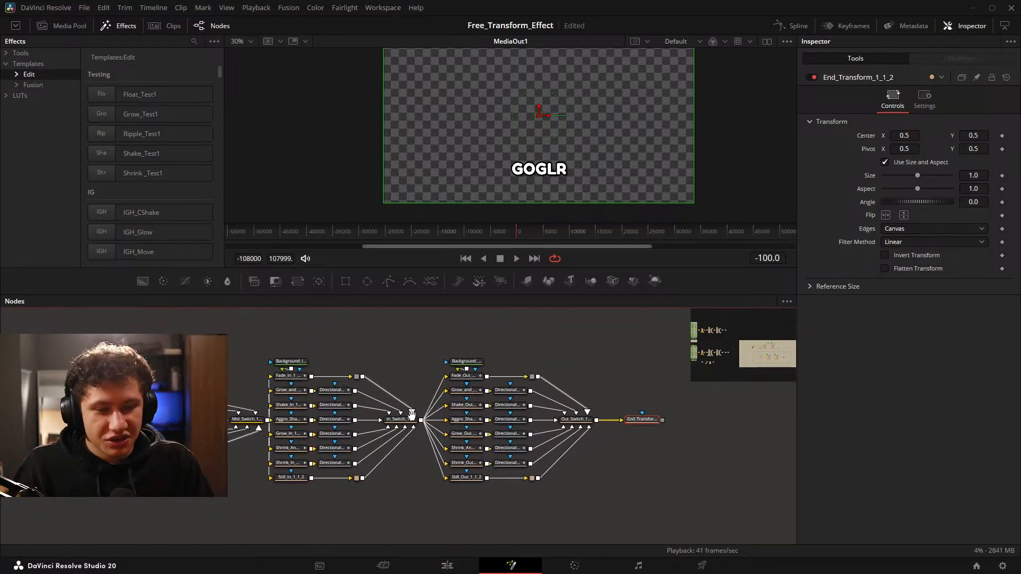
pyautogui.moveTo(690, 344); pyautogui.dragTo(228, 490)
pyautogui.rightClick(668, 421)
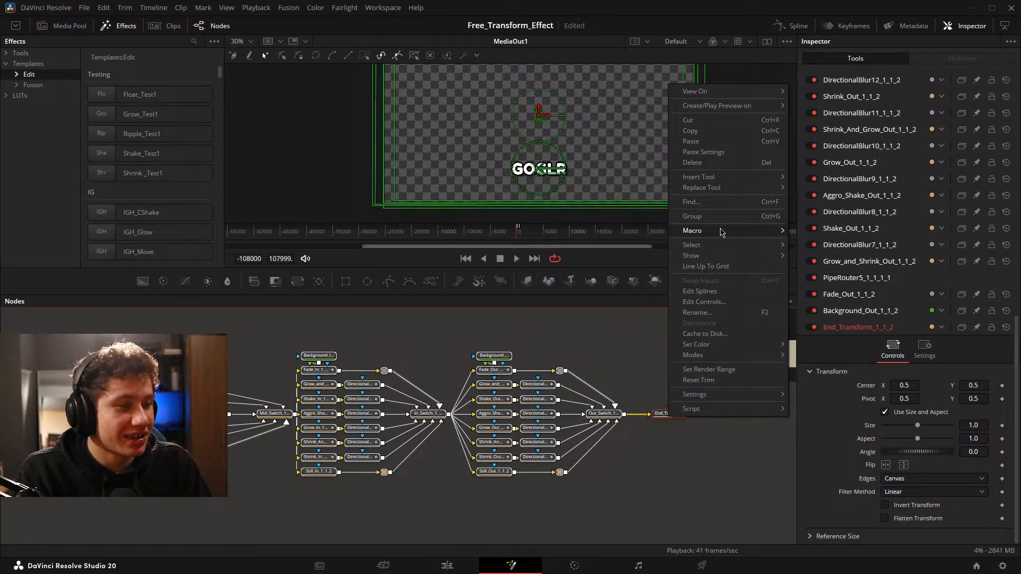
pyautogui.moveTo(721, 232)
pyautogui.click(834, 118)
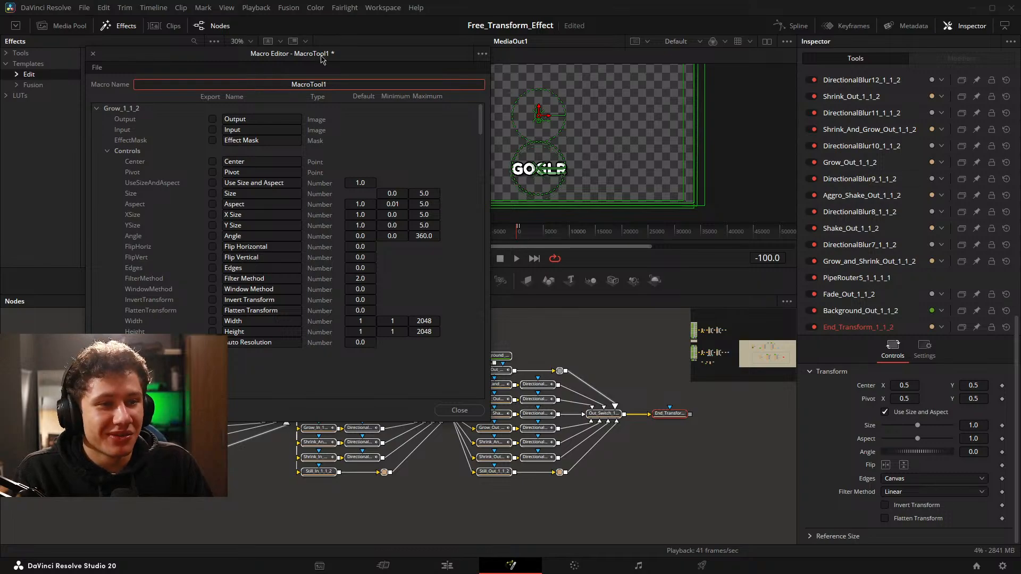
# Name the macro Animate_Anything_Test1.
pyautogui.moveTo(321, 56); pyautogui.dragTo(503, 159)
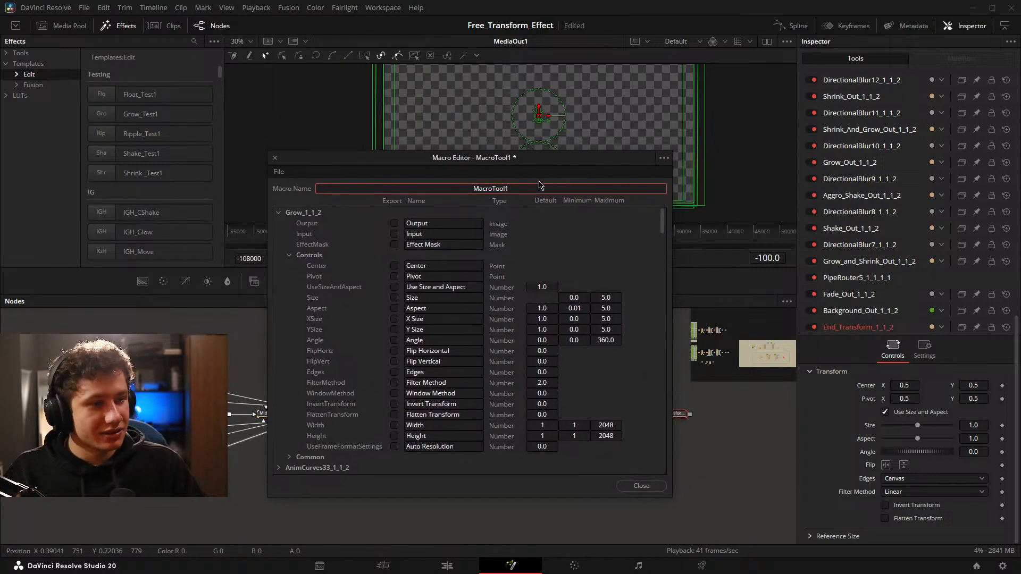
pyautogui.doubleClick(415, 192)
pyautogui.press('BackSpace')
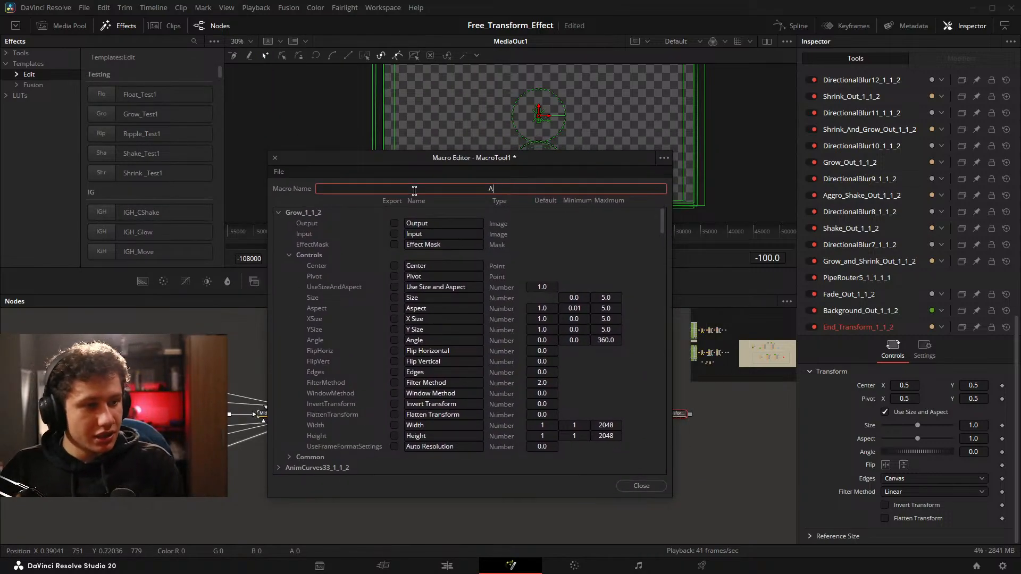
pyautogui.write('Animate')
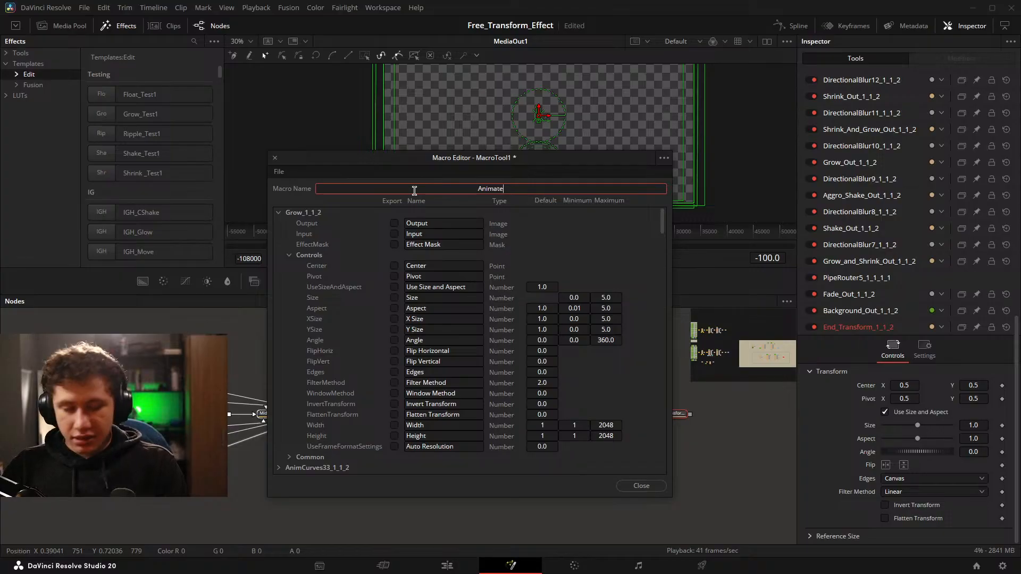
pyautogui.write('_Any')
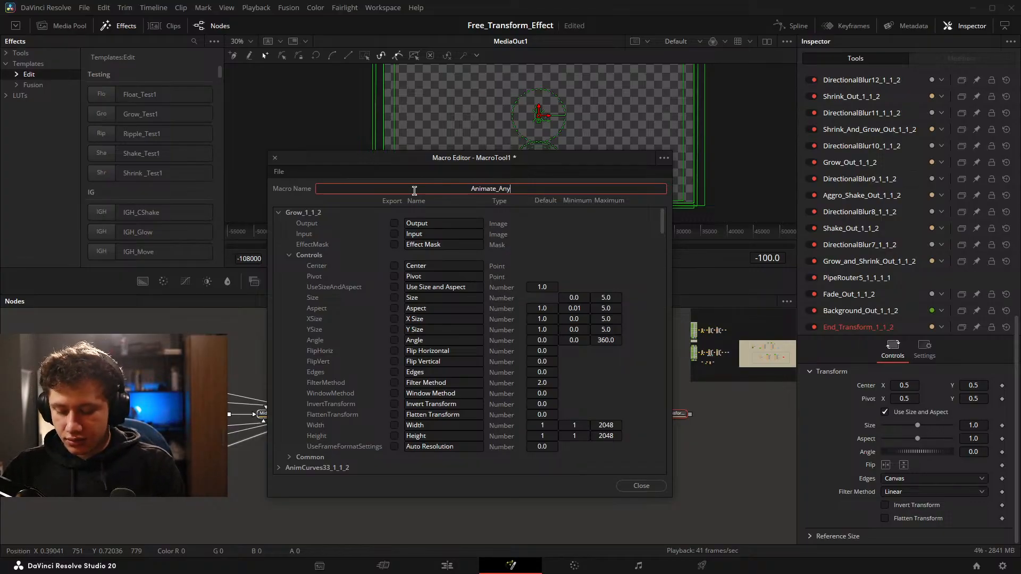
pyautogui.write('thing_Test1')
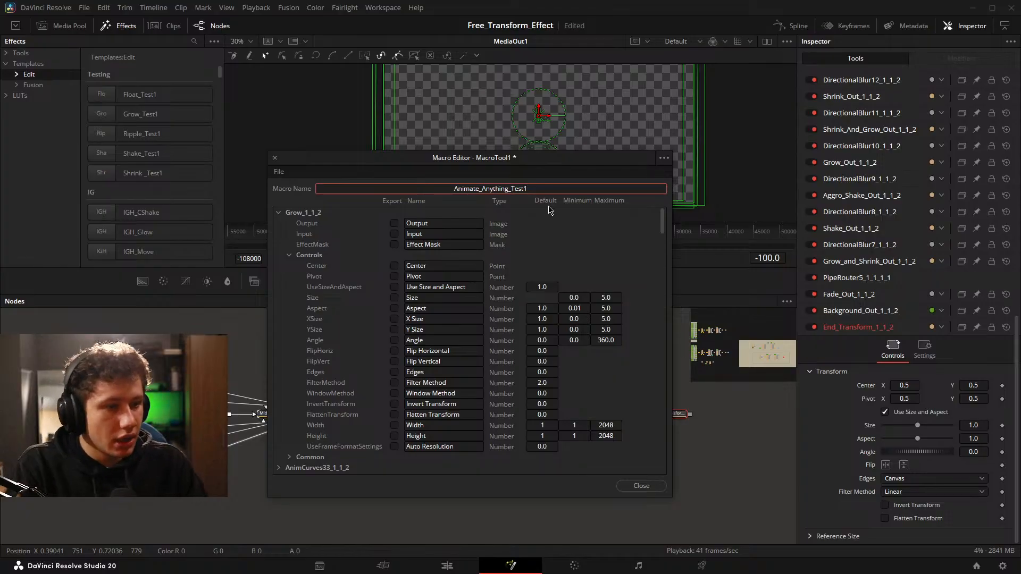
# Collapse Grow_1_1_2 in the macro's node list, then expand In_Switch_1_1_1 with its Config group collapsed.
pyautogui.click(279, 213)
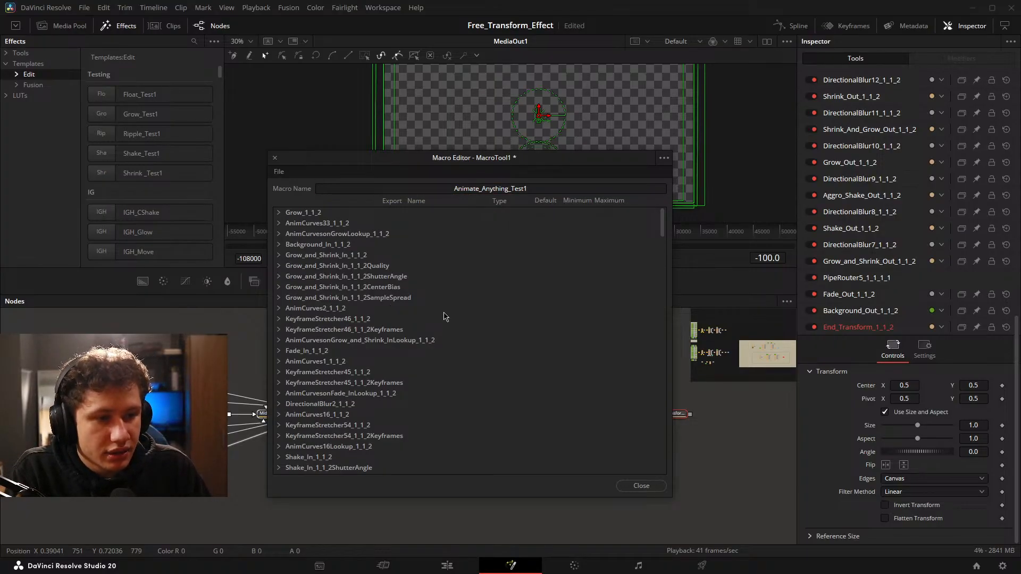
pyautogui.scroll(-3, 421, 303)
pyautogui.scroll(-8, 446, 329)
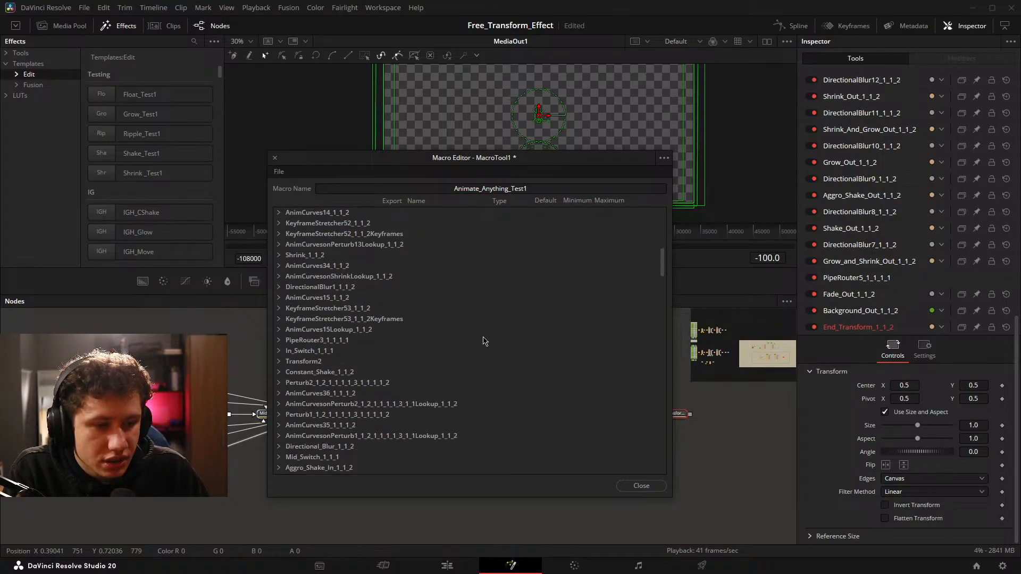
pyautogui.click(279, 350)
pyautogui.scroll(-7, 285, 383)
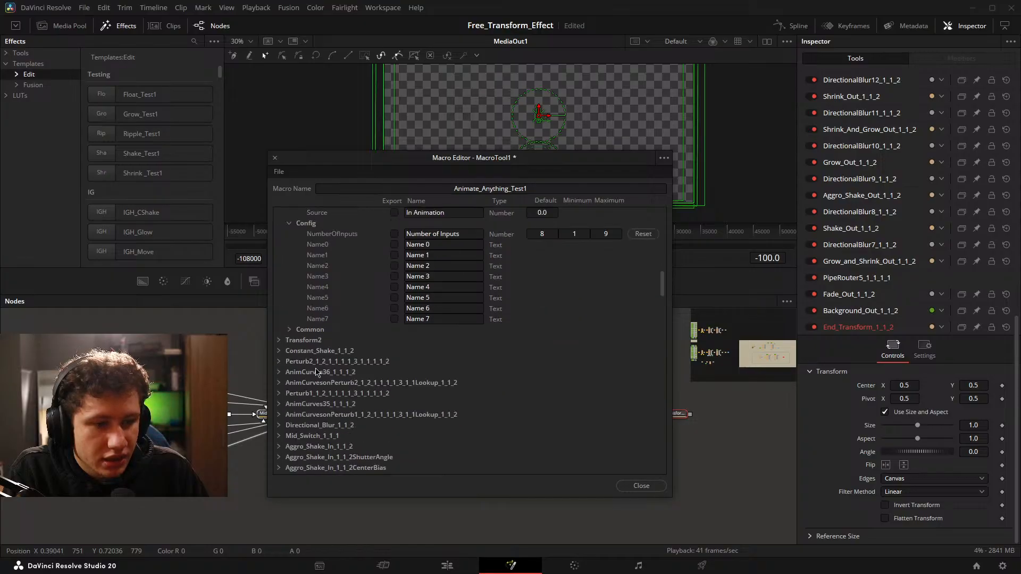
pyautogui.scroll(5, 286, 398)
pyautogui.click(289, 383)
pyautogui.scroll(-2, 287, 372)
# Expand Transform2 in the macro's node list, collapse its Controls group and export its Input.
pyautogui.click(279, 340)
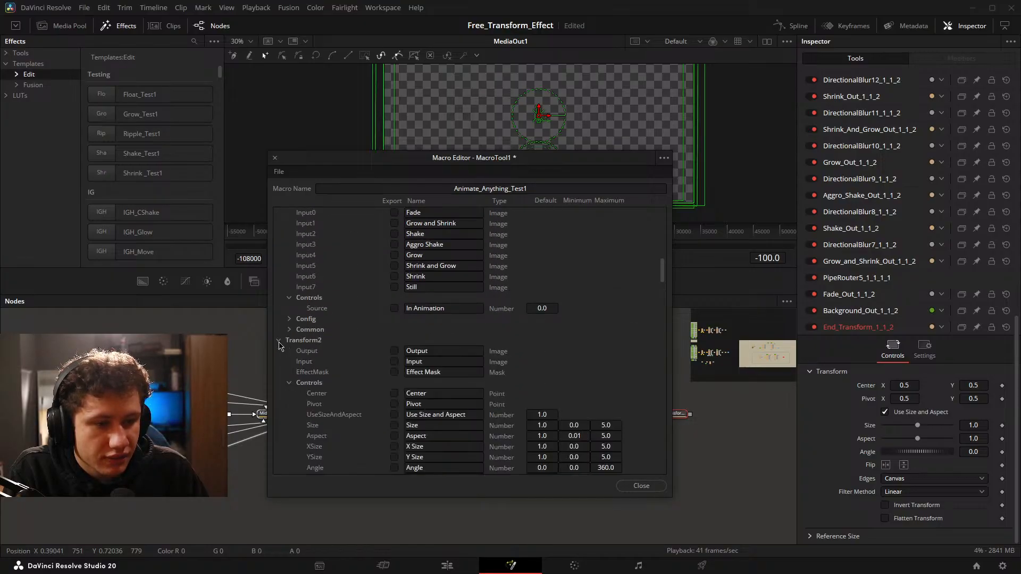
pyautogui.scroll(-2, 288, 348)
pyautogui.scroll(-1, 297, 325)
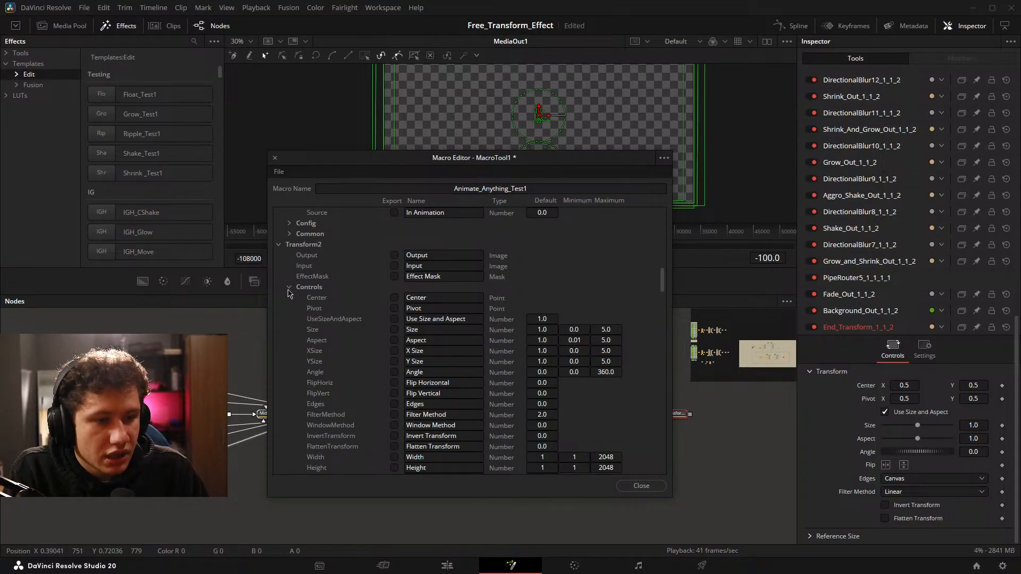
pyautogui.click(289, 287)
pyautogui.click(394, 266)
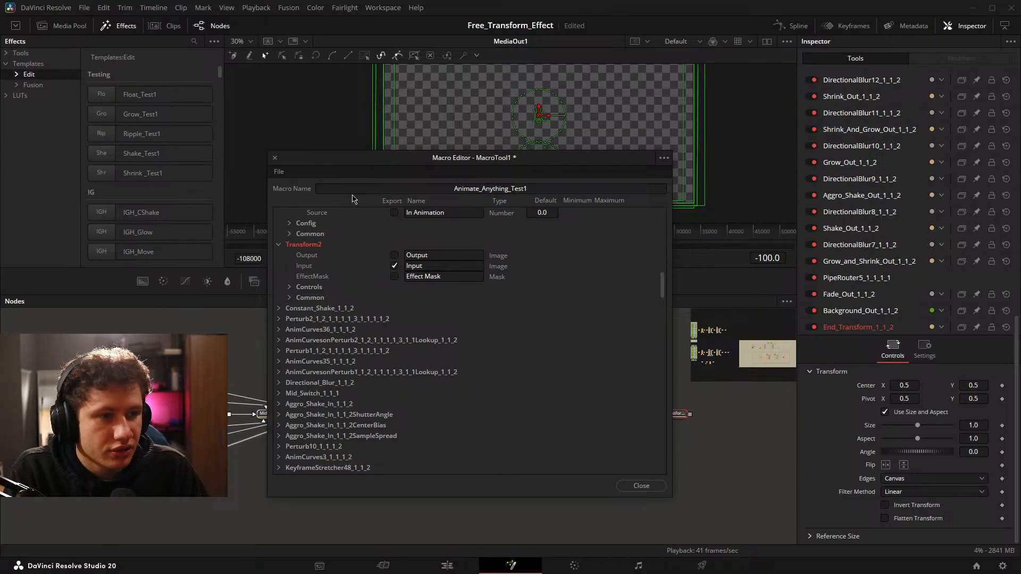
# Examine the node chain behind the macro editor through to End_Transform_1_1_2, then collapse the Transform2 entry.
pyautogui.moveTo(409, 161); pyautogui.dragTo(650, 39)
pyautogui.moveTo(51, 427); pyautogui.dragTo(244, 430)
pyautogui.scroll(3, 257, 435)
pyautogui.moveTo(530, 441); pyautogui.dragTo(131, 445)
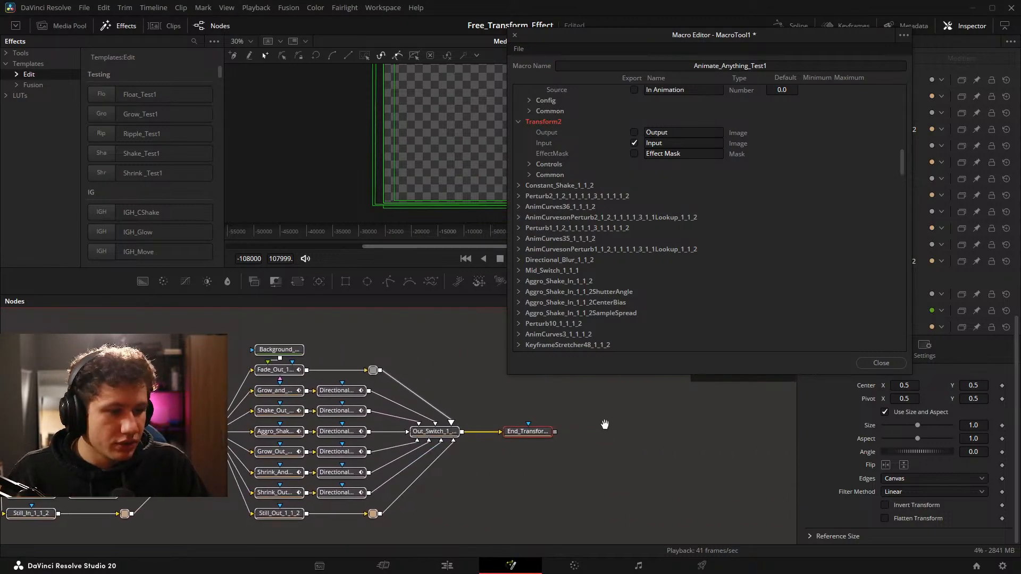
pyautogui.moveTo(604, 424); pyautogui.dragTo(356, 426)
pyautogui.scroll(-3, 295, 448)
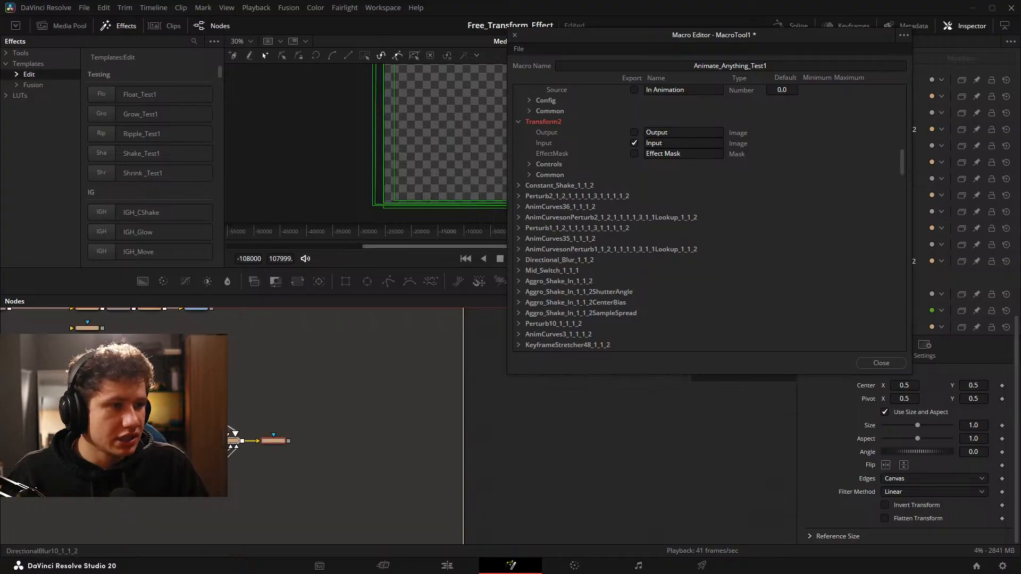
pyautogui.moveTo(197, 457); pyautogui.dragTo(428, 469)
pyautogui.moveTo(610, 35); pyautogui.dragTo(360, 116)
pyautogui.click(268, 203)
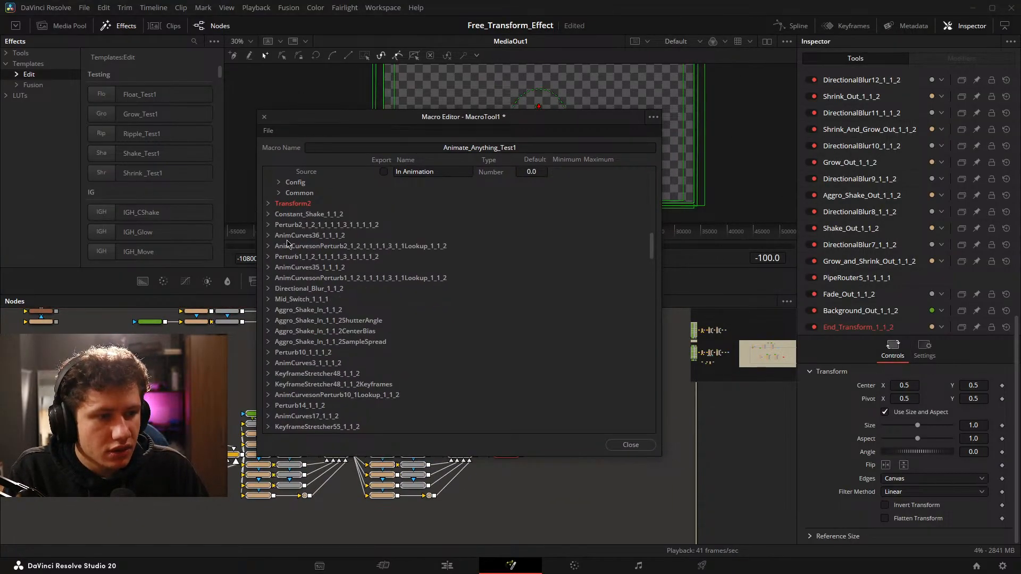
# Export In_Switch_1_1_1's In Animation source and its eight inputs from Fade to Still, then collapse its entry.
pyautogui.scroll(6, 411, 329)
pyautogui.click(384, 330)
pyautogui.click(383, 341)
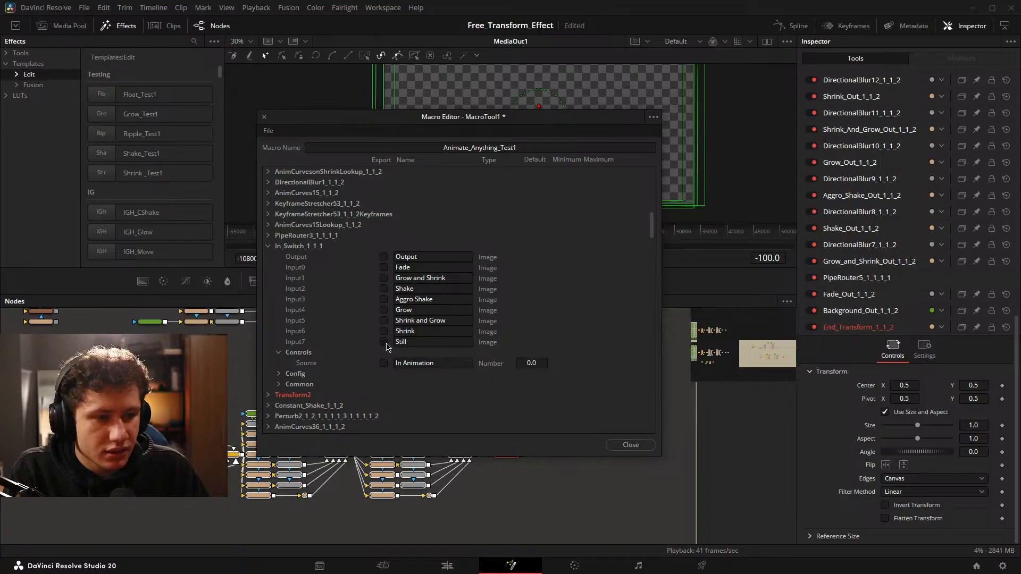
pyautogui.click(383, 362)
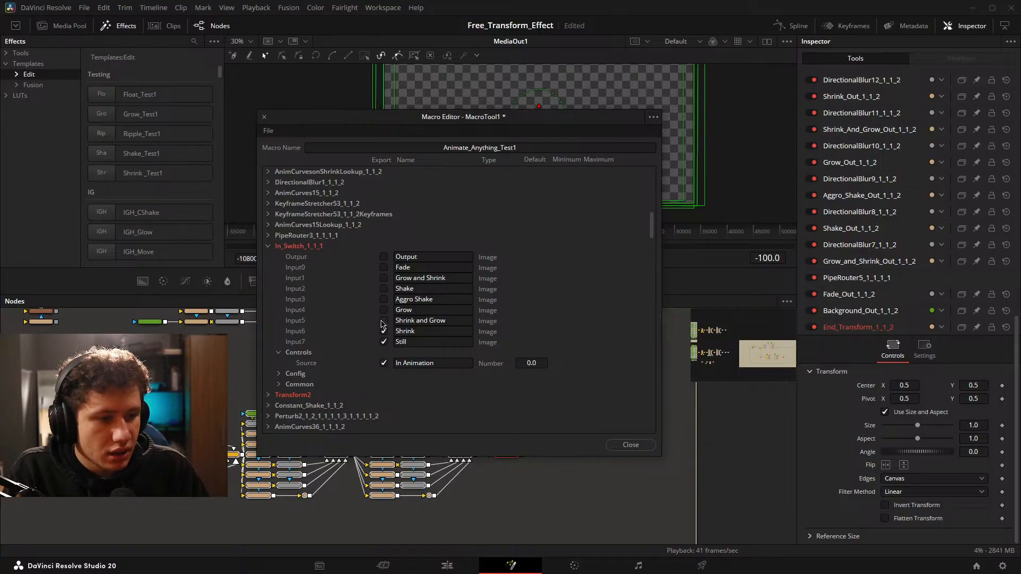
pyautogui.click(384, 320)
pyautogui.click(384, 309)
pyautogui.click(383, 299)
pyautogui.click(383, 288)
pyautogui.click(383, 277)
pyautogui.click(383, 267)
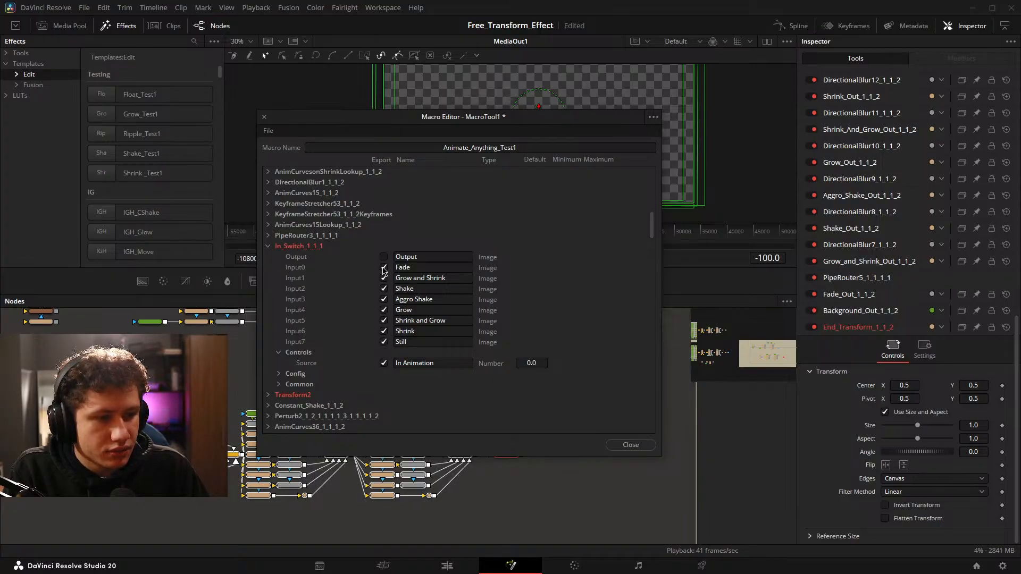
pyautogui.click(268, 246)
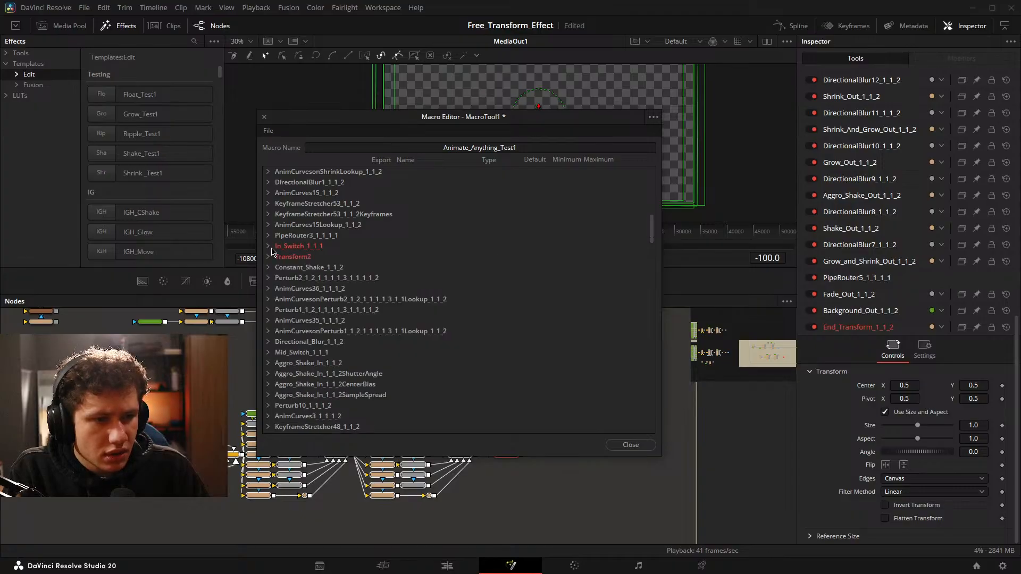
# Export Mid_Switch_1_1_1's Mid Animation source and its six inputs from Grow to Float, then collapse its entry.
pyautogui.scroll(-3, 367, 250)
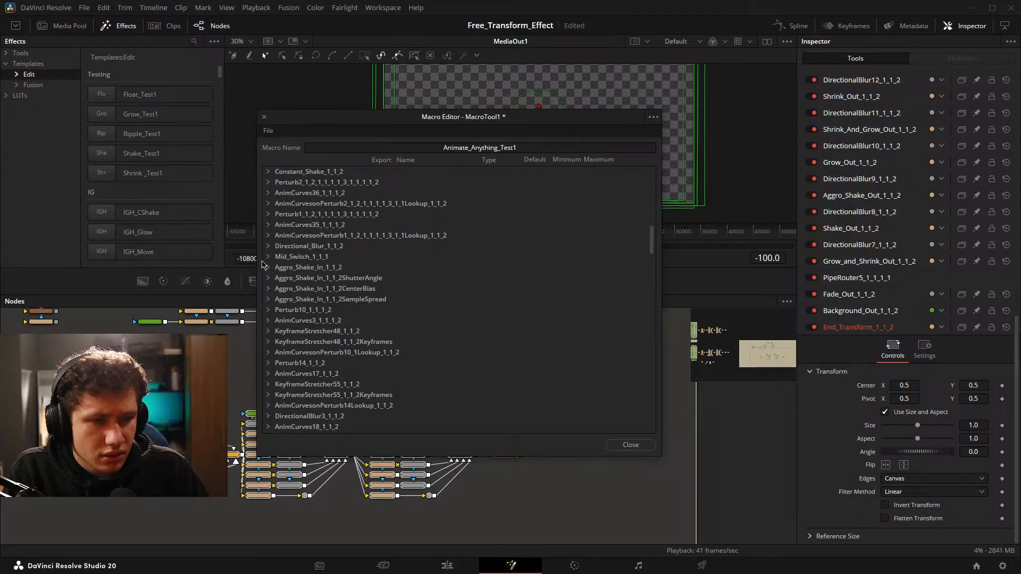
pyautogui.click(269, 256)
pyautogui.click(383, 289)
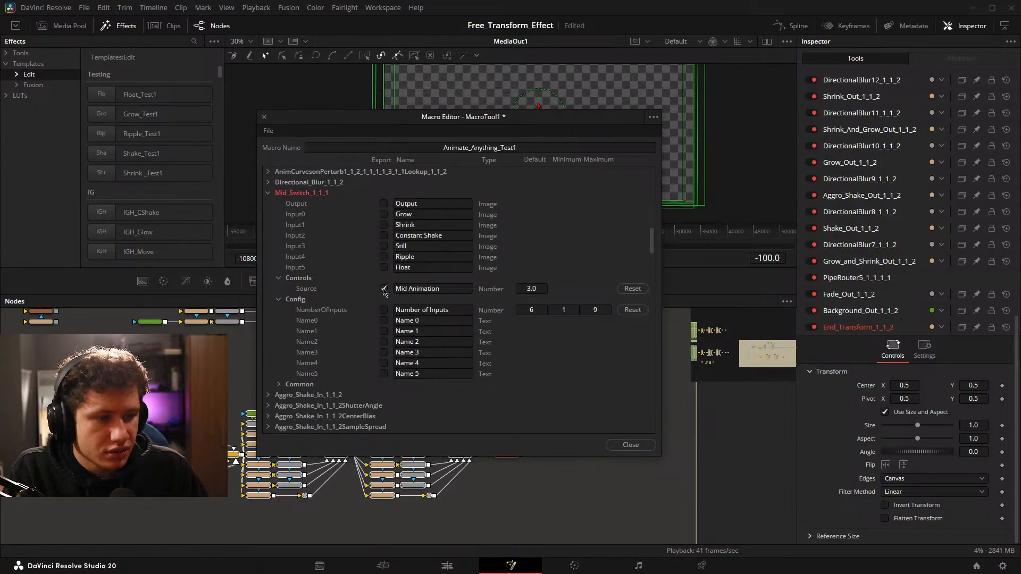
pyautogui.click(383, 267)
pyautogui.click(384, 256)
pyautogui.click(384, 246)
pyautogui.click(384, 236)
pyautogui.click(384, 224)
pyautogui.click(383, 214)
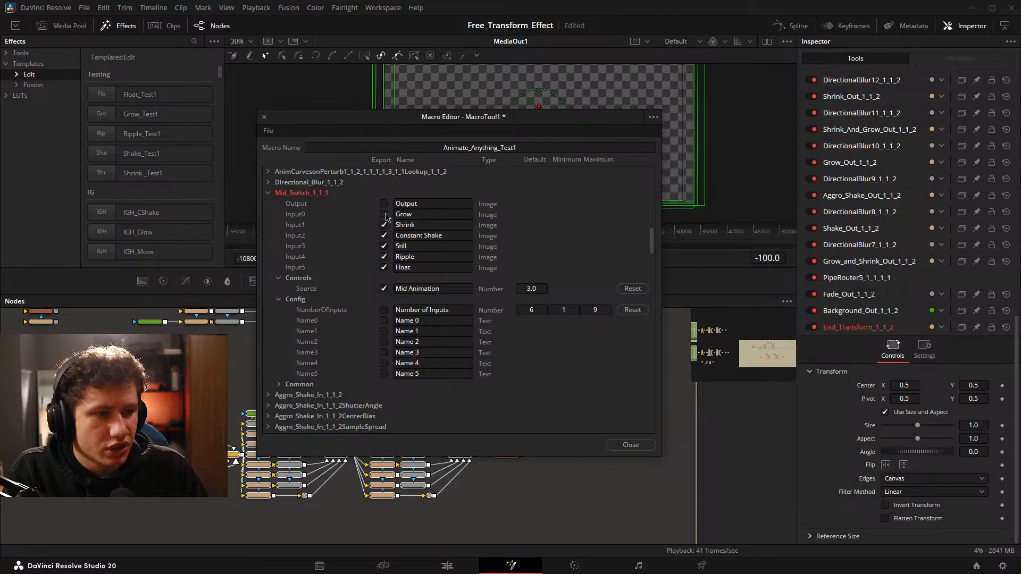
pyautogui.scroll(2, 385, 214)
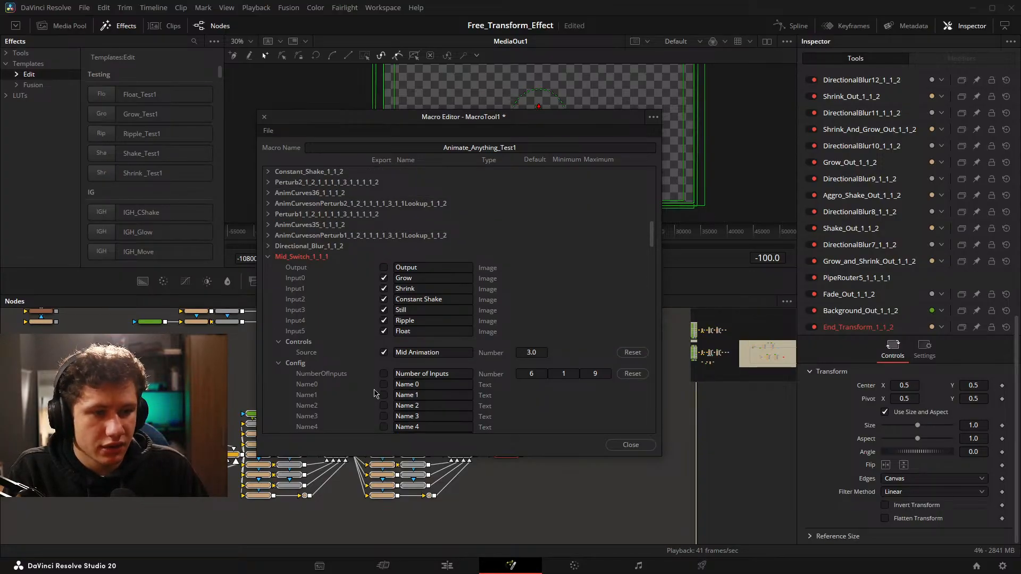
pyautogui.moveTo(430, 121); pyautogui.dragTo(516, 74)
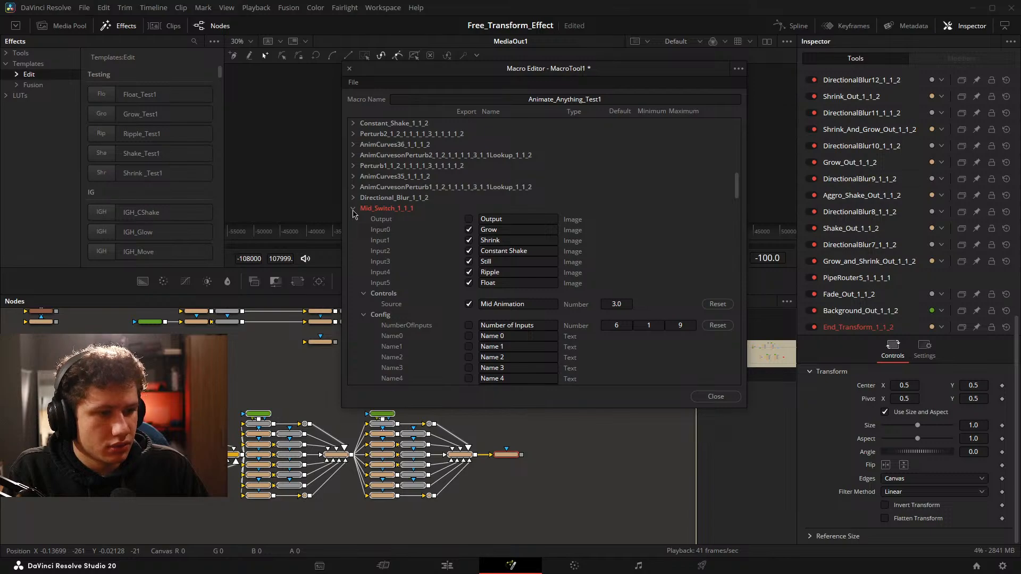
pyautogui.click(353, 209)
# Look for the Out_Switch_1_1_1 entry in the macro's node list, comparing names with the node chain behind the editor.
pyautogui.scroll(-2, 542, 234)
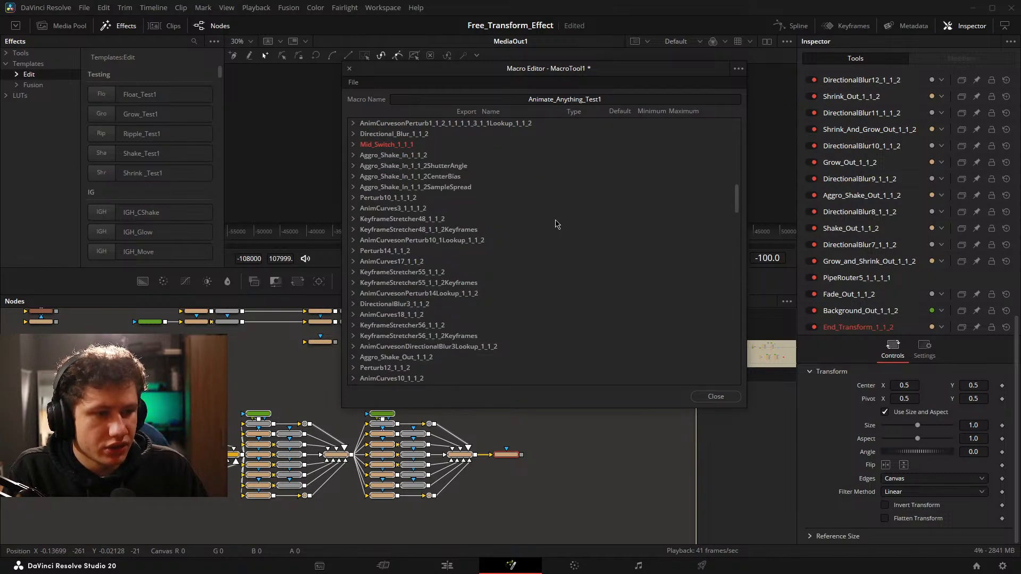
pyautogui.scroll(-2, 558, 223)
pyautogui.scroll(-10, 573, 209)
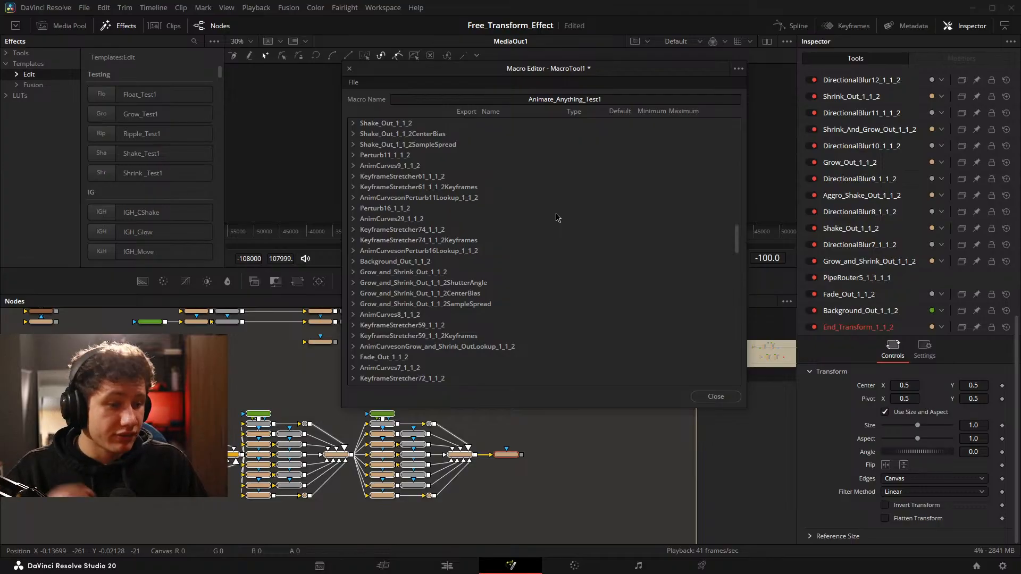
pyautogui.scroll(-3, 556, 219)
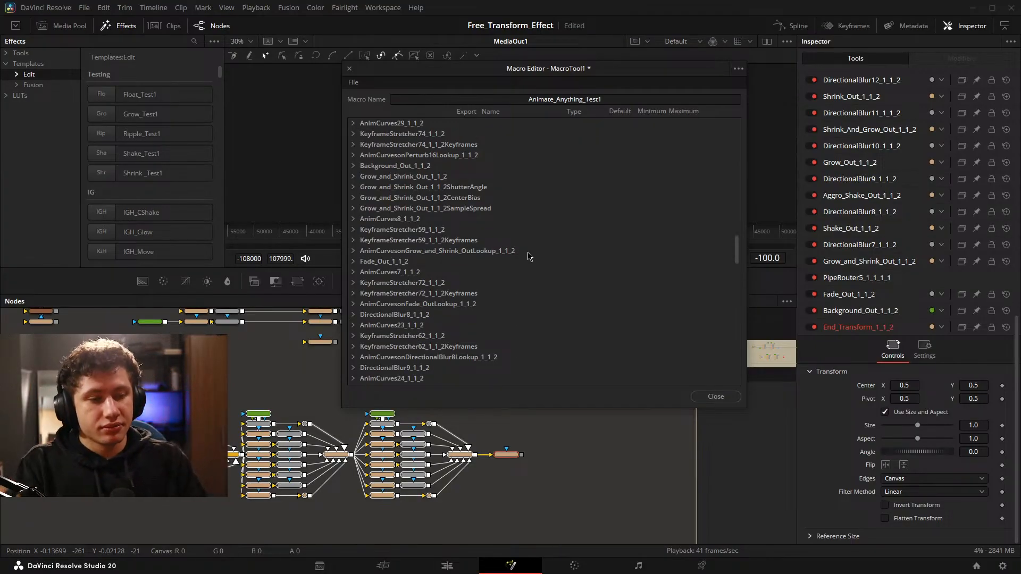
pyautogui.scroll(-10, 468, 266)
pyautogui.scroll(-10, 462, 276)
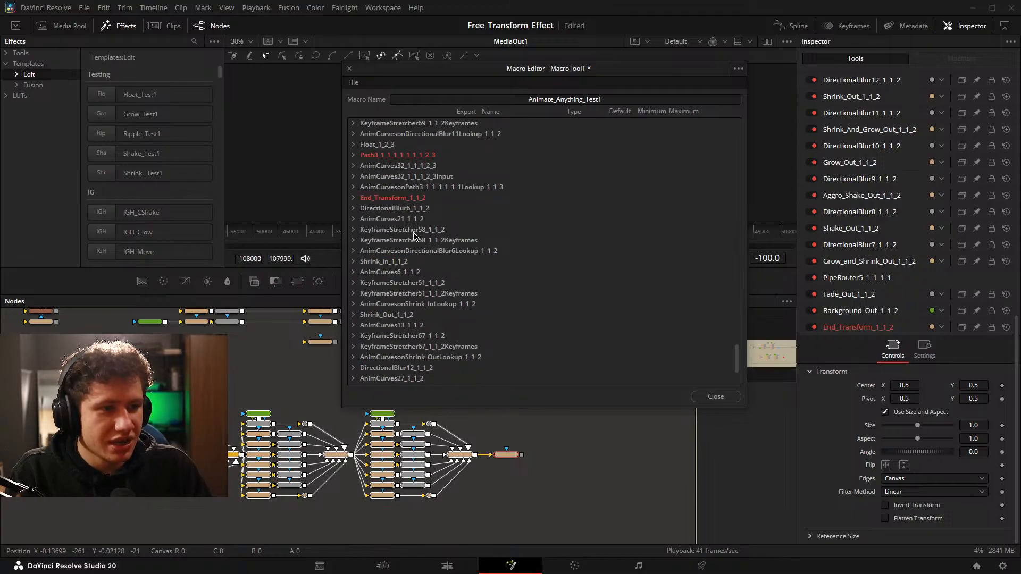
pyautogui.scroll(-3, 371, 359)
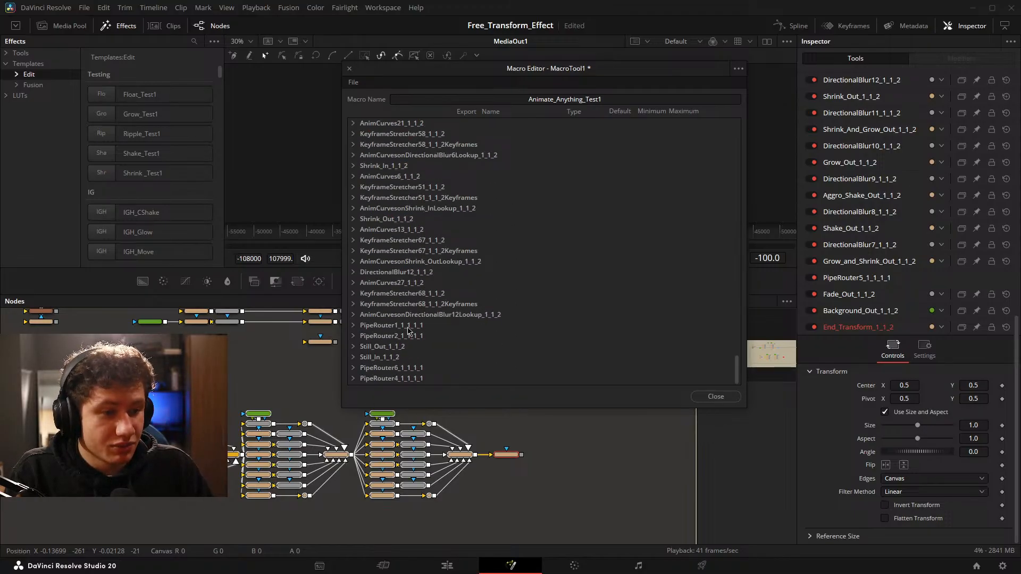
pyautogui.scroll(2, 362, 227)
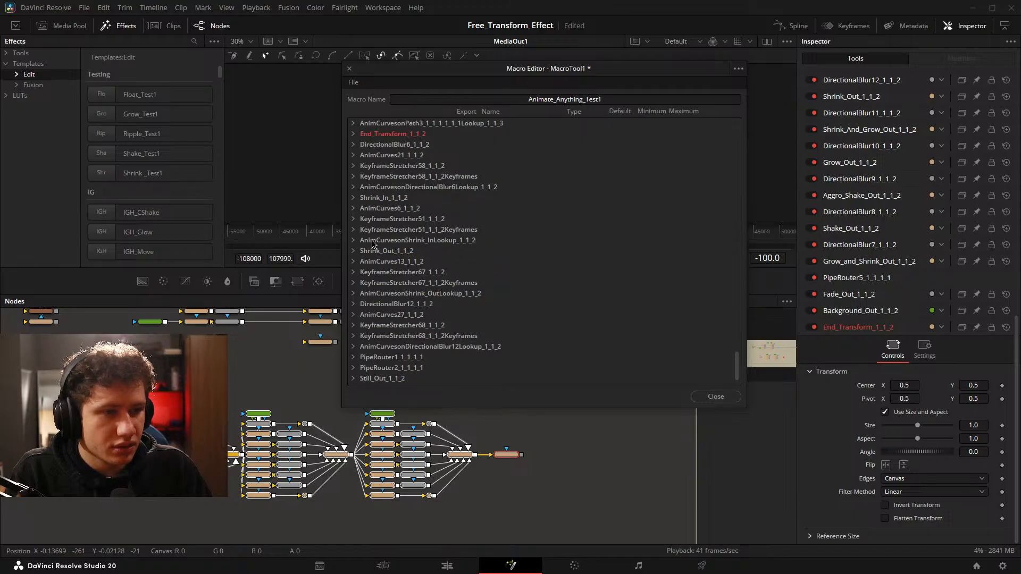
pyautogui.moveTo(484, 458)
pyautogui.mouseDown()
pyautogui.moveTo(365, 464)
pyautogui.moveTo(477, 470)
pyautogui.mouseUp()
pyautogui.scroll(-2, 435, 273)
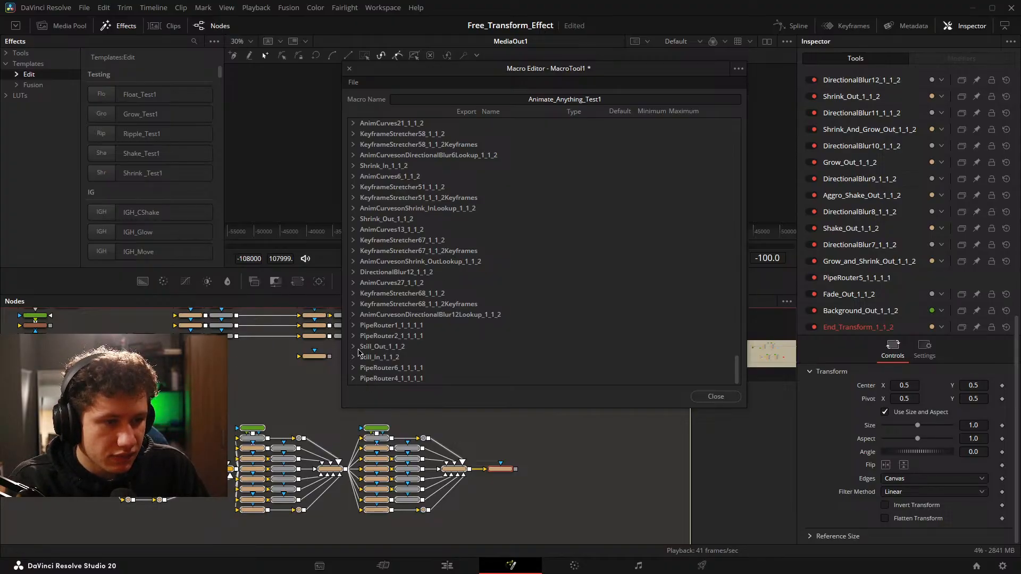
pyautogui.scroll(5, 395, 482)
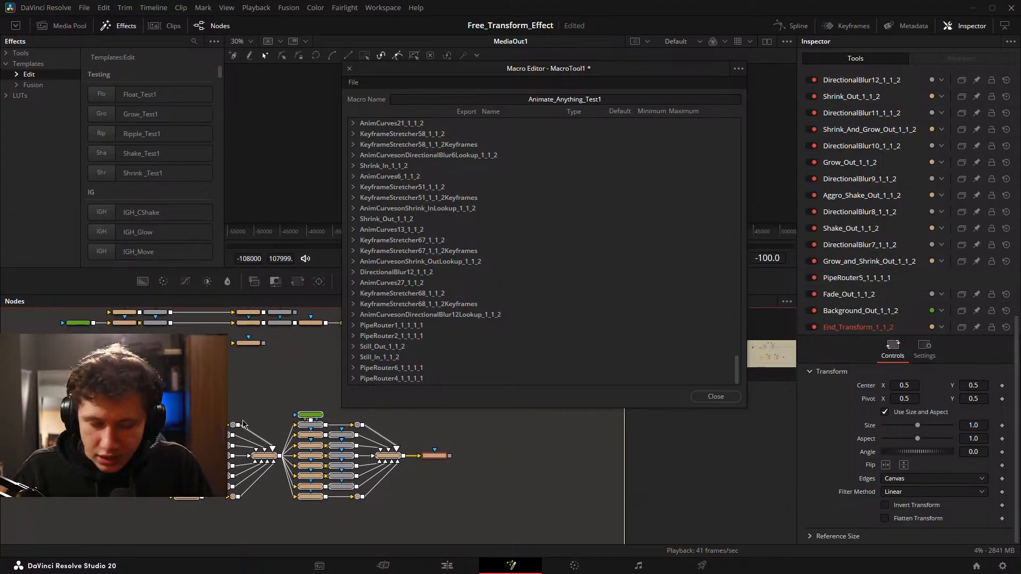
pyautogui.moveTo(489, 505); pyautogui.dragTo(453, 519)
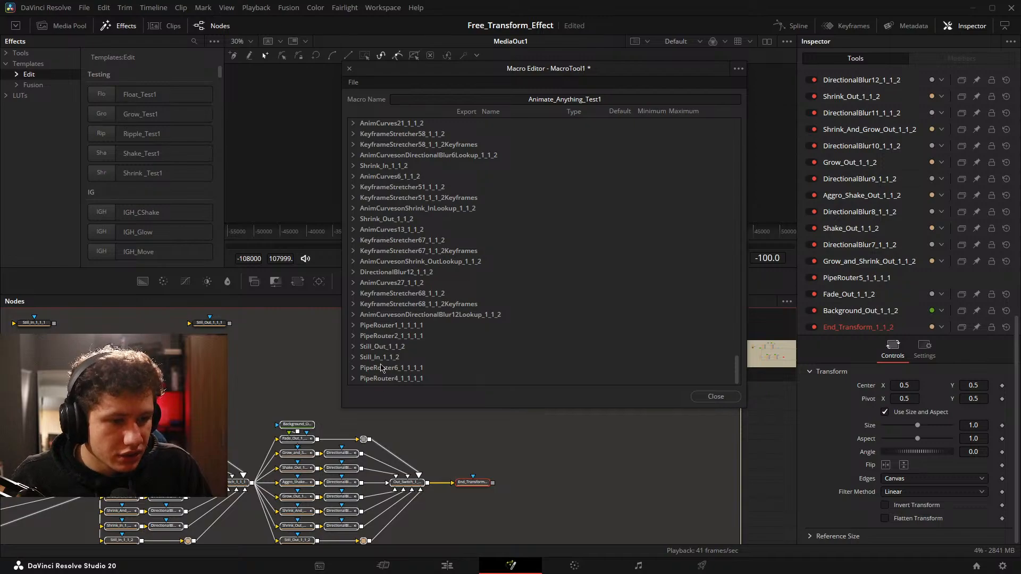
pyautogui.scroll(1, 420, 281)
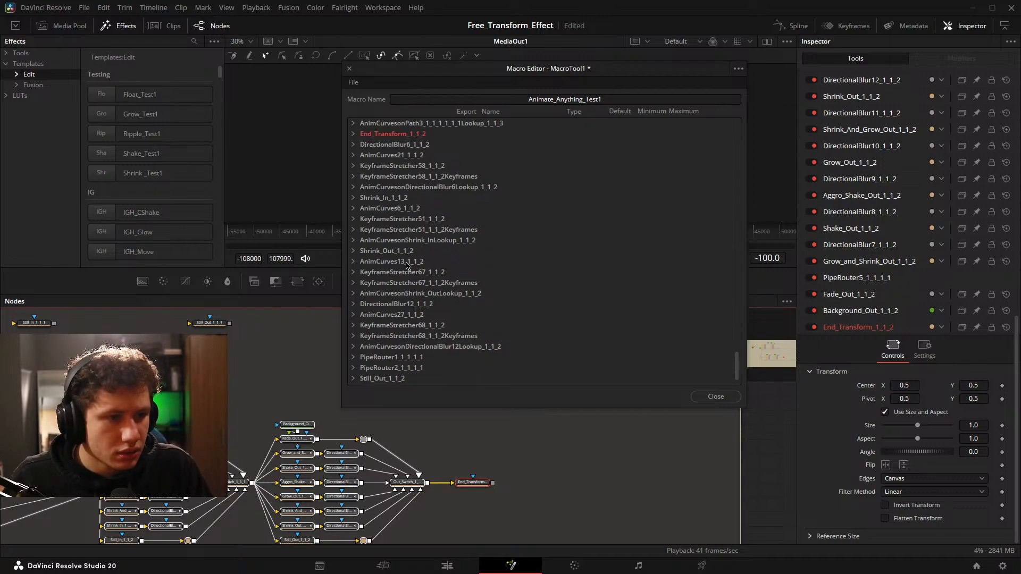
pyautogui.scroll(1, 431, 293)
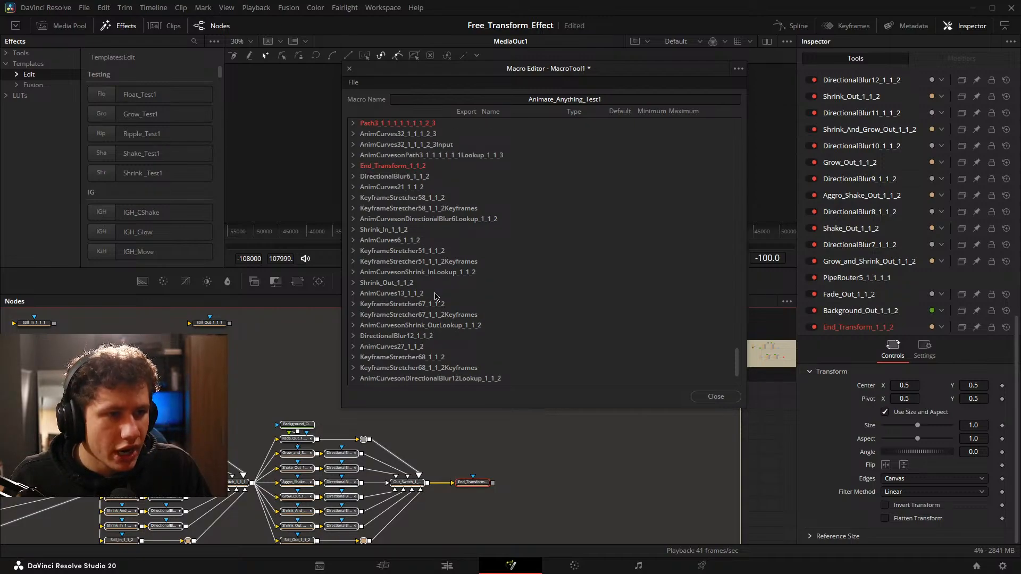
pyautogui.scroll(4, 434, 296)
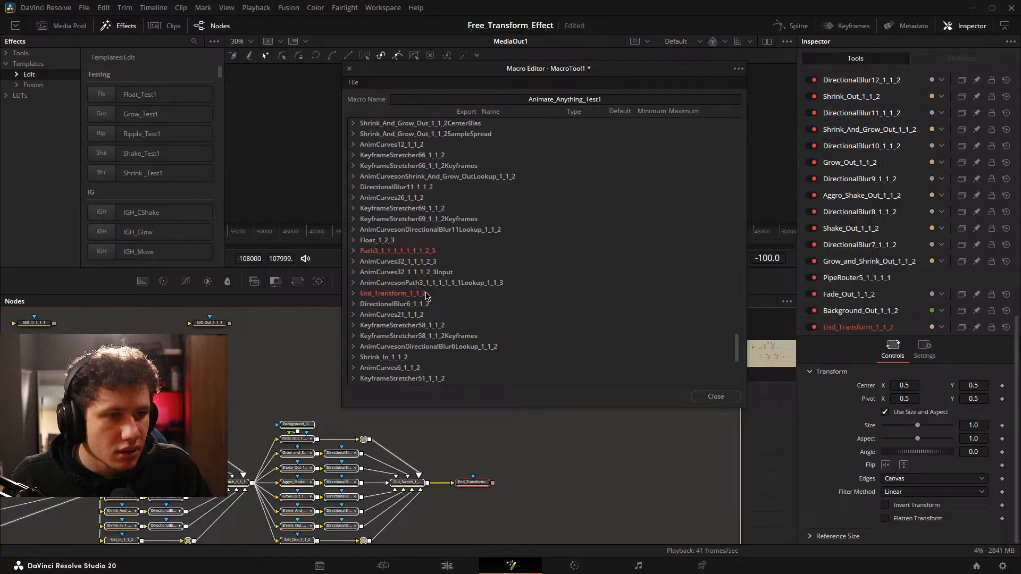
pyautogui.scroll(7, 409, 258)
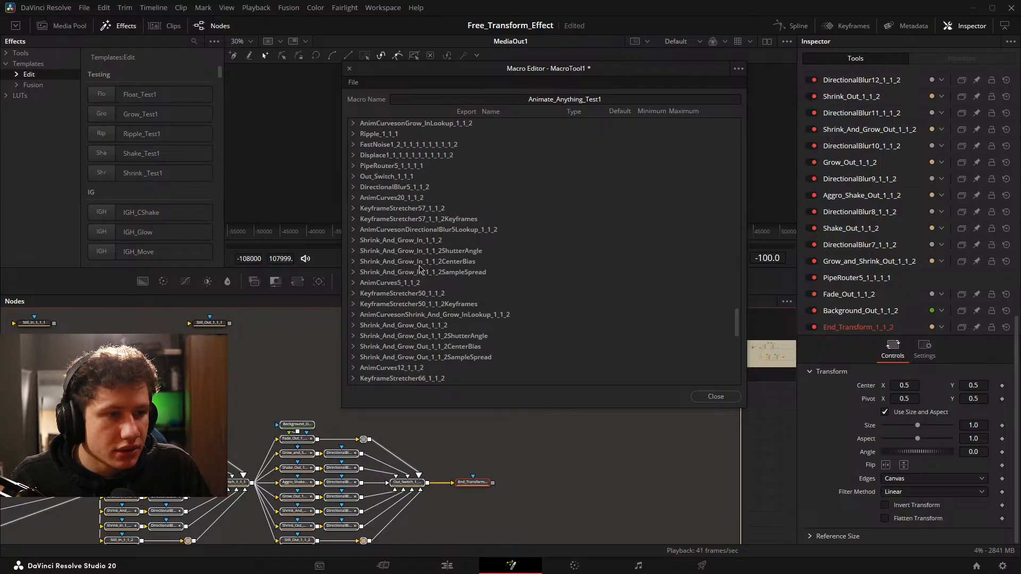
# Export Out_Switch_1_1_1's Out Animation source and its eight inputs from Fade to Still, then collapse its entry.
pyautogui.click(353, 176)
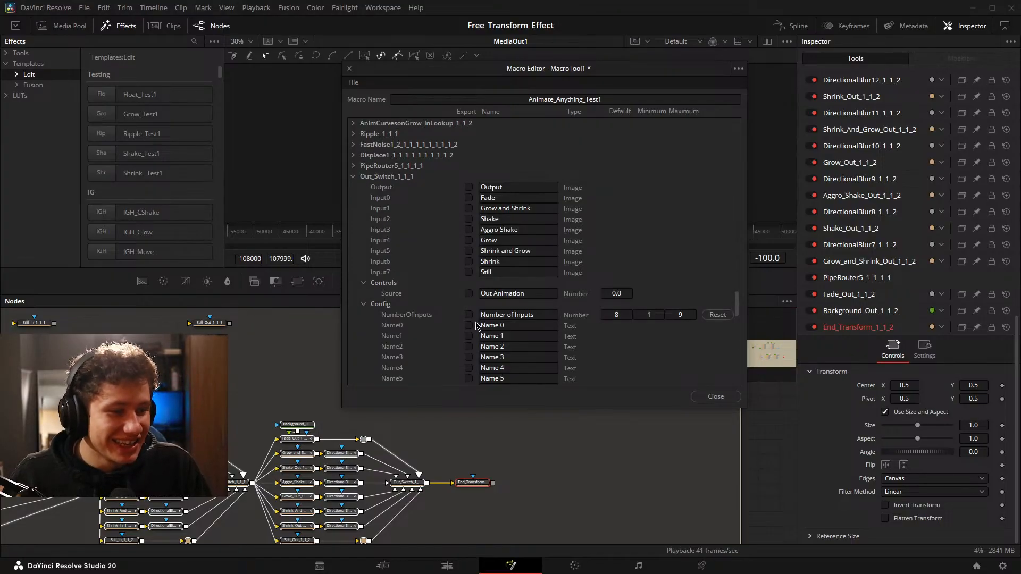
pyautogui.click(468, 293)
pyautogui.click(469, 272)
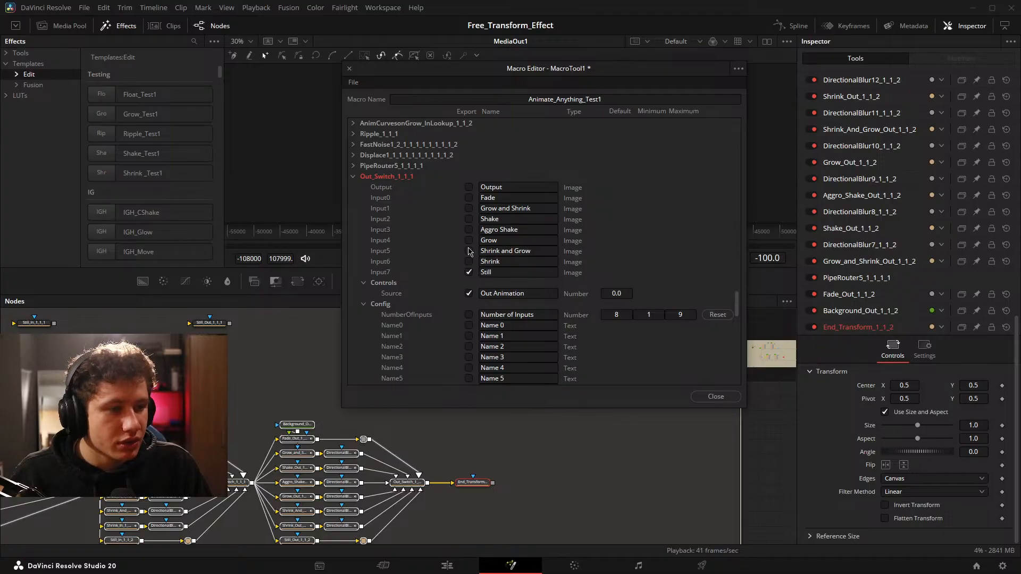
pyautogui.click(468, 261)
pyautogui.click(469, 250)
pyautogui.click(468, 240)
pyautogui.click(468, 230)
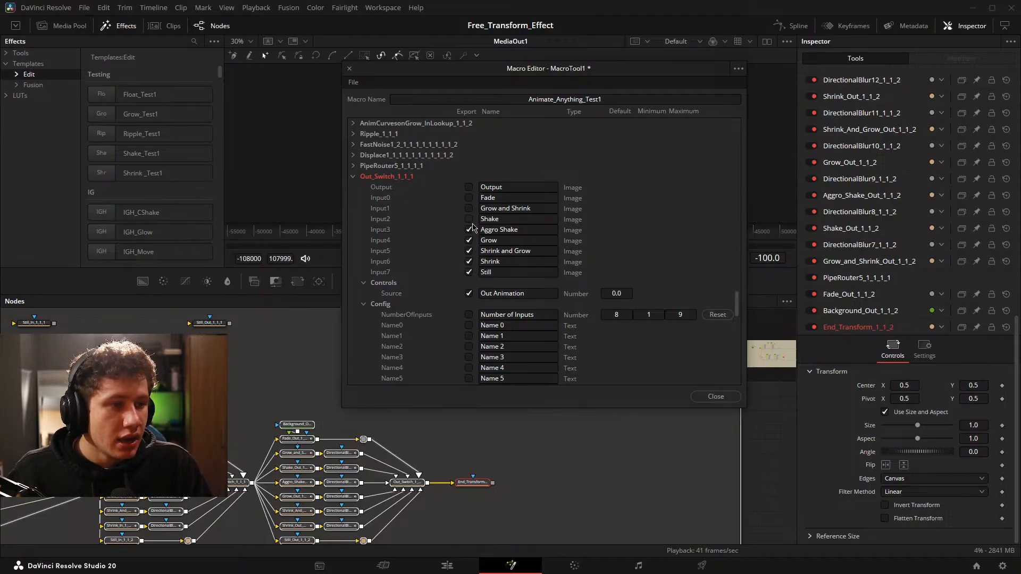
pyautogui.click(468, 219)
pyautogui.click(468, 208)
pyautogui.click(469, 197)
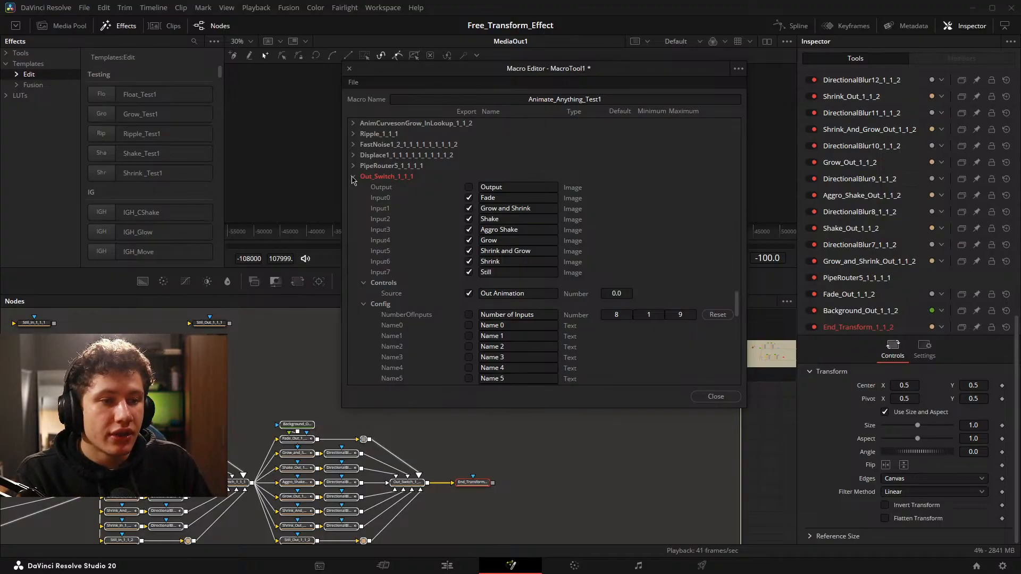
pyautogui.click(353, 176)
# Enlarge the macro editor vertically to fit more of the node list, keeping the end of the node chain in view.
pyautogui.moveTo(485, 63); pyautogui.dragTo(494, 12)
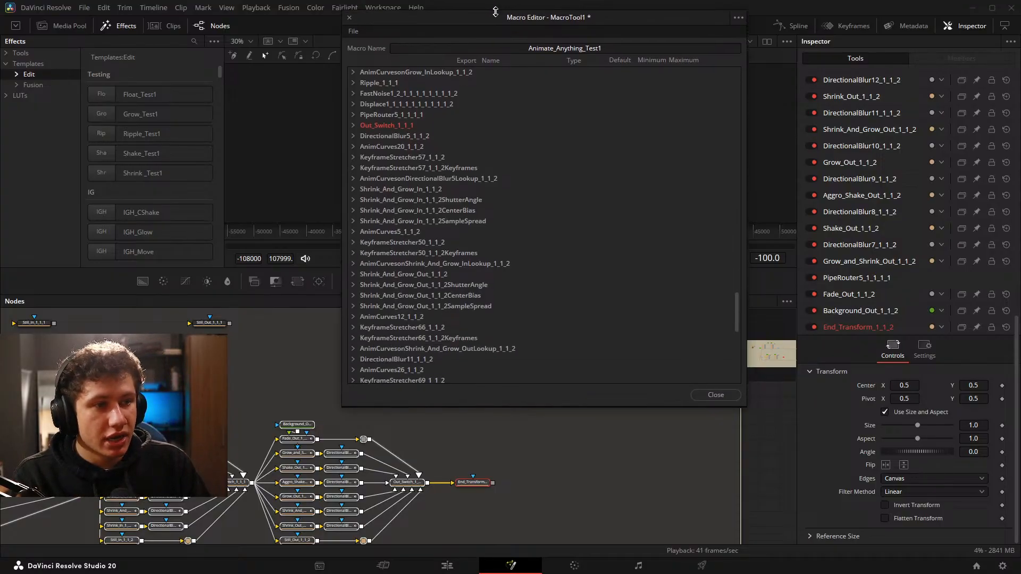
pyautogui.moveTo(428, 479); pyautogui.dragTo(309, 442)
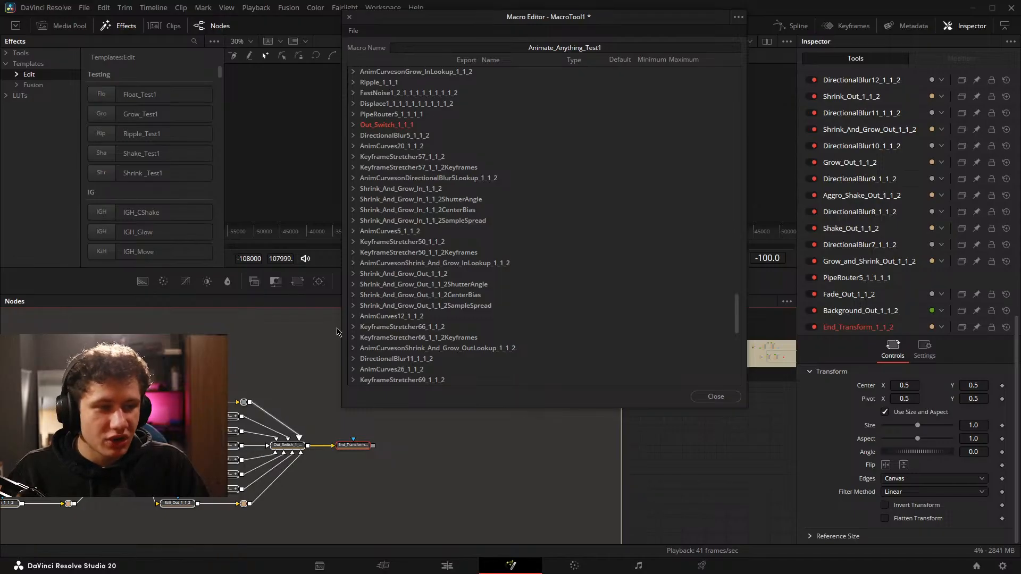
pyautogui.moveTo(486, 408); pyautogui.dragTo(486, 531)
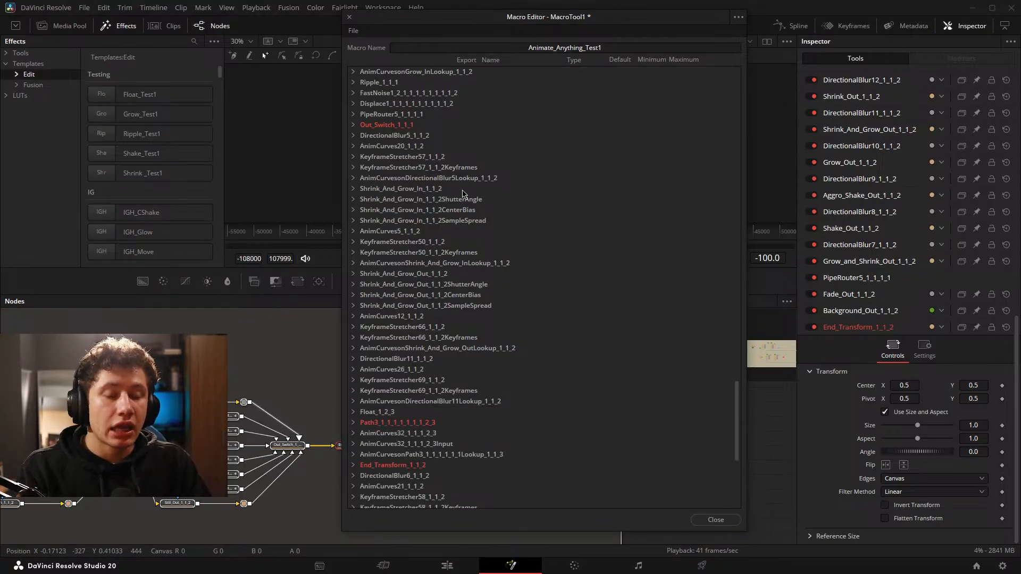
# Check which of End_Transform_1_1_2's outputs and controls are exported, leaving its entry collapsed.
pyautogui.scroll(-3, 427, 274)
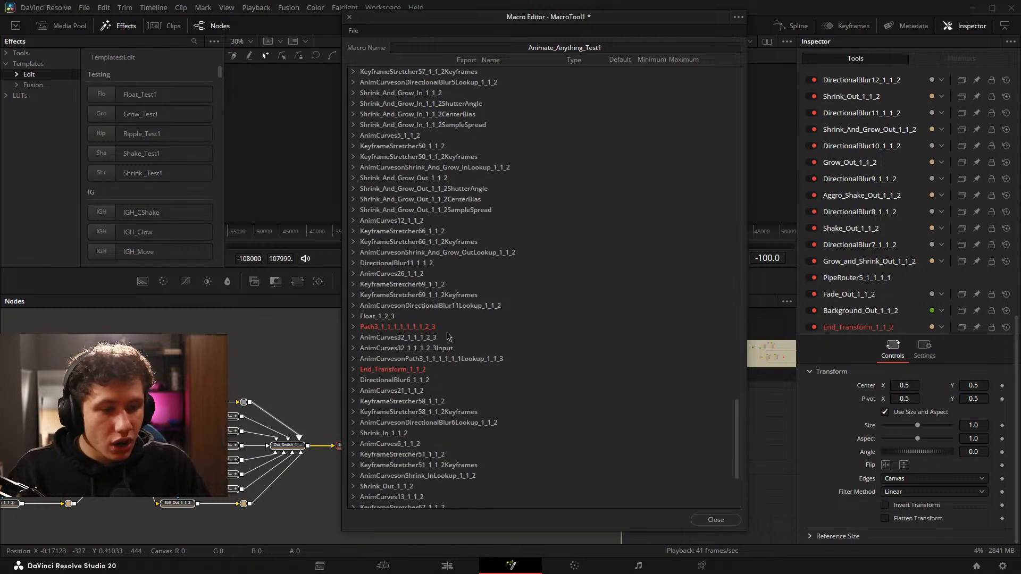
pyautogui.click(353, 369)
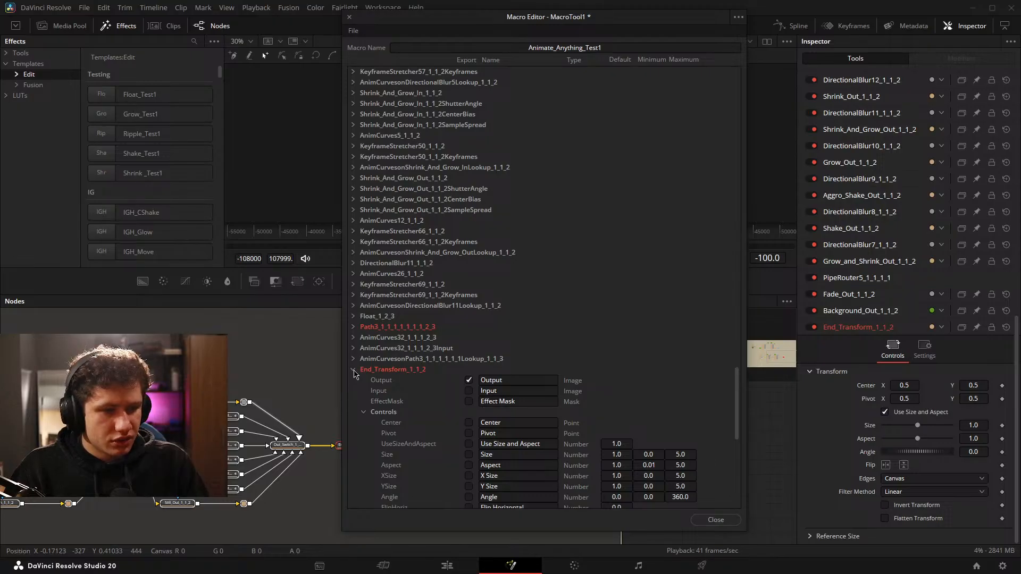
pyautogui.click(353, 372)
pyautogui.scroll(6, 452, 366)
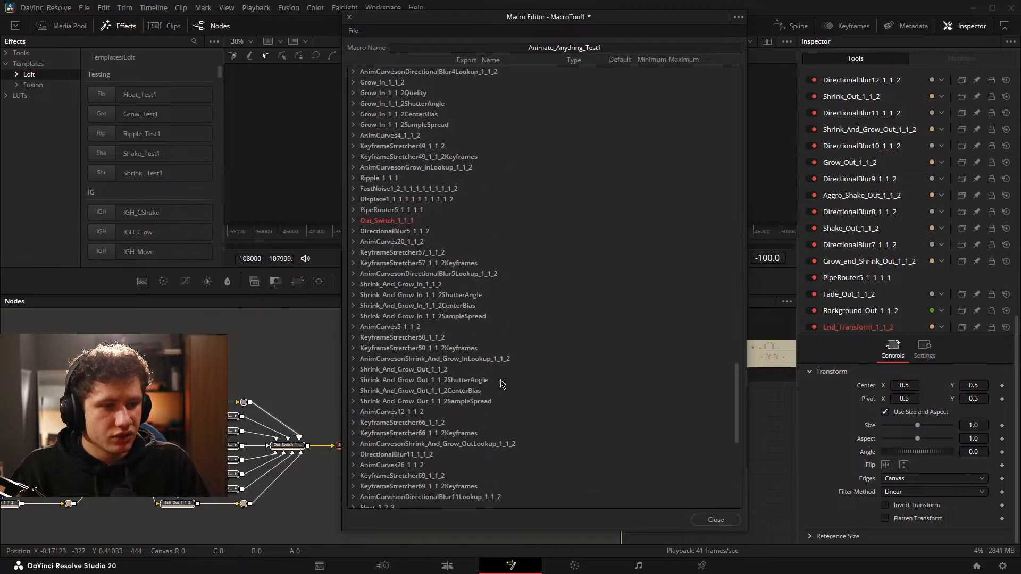
pyautogui.scroll(-3, 399, 406)
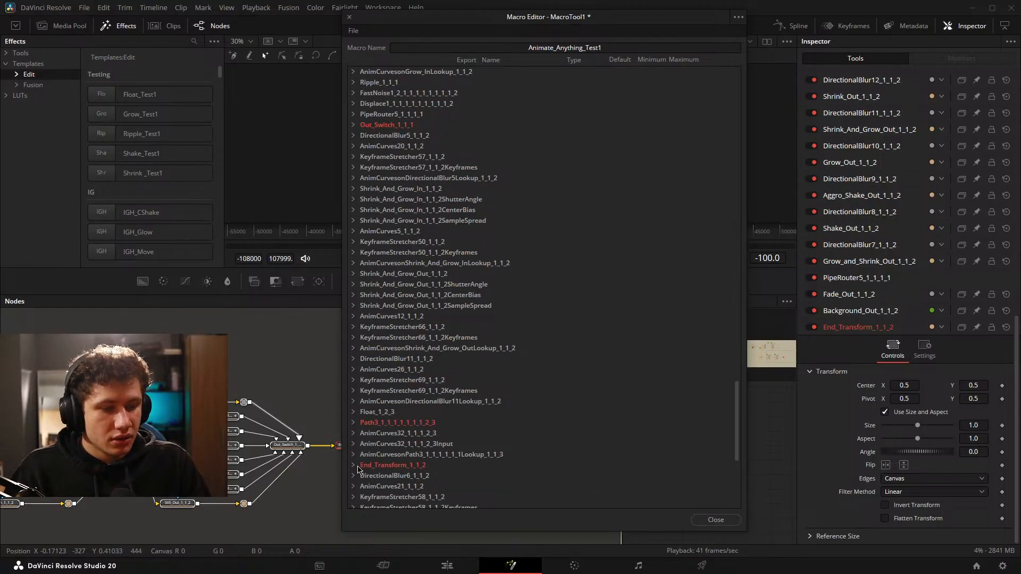
pyautogui.click(354, 465)
pyautogui.scroll(-1, 355, 458)
pyautogui.click(354, 434)
# Review the highlighted entries in the macro's node list from Out_Switch_1_1_1 back up to Grow_1_1_2.
pyautogui.scroll(5, 371, 420)
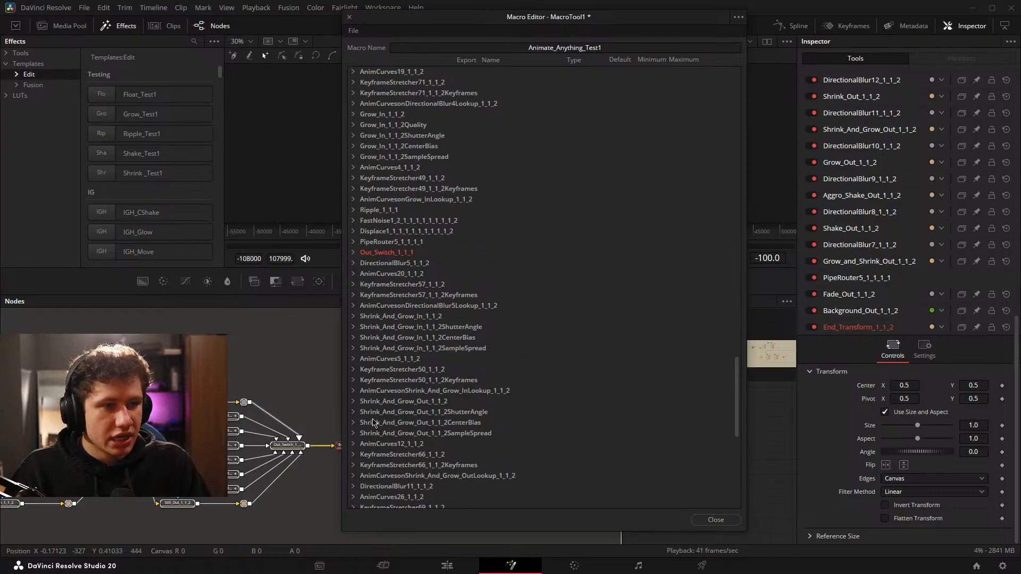
pyautogui.scroll(20, 374, 422)
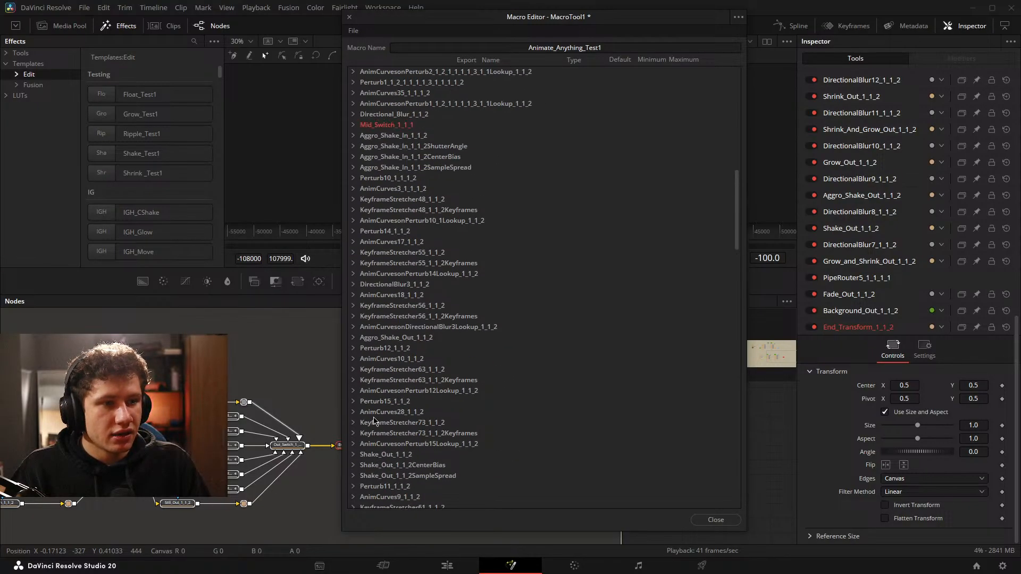
pyautogui.scroll(8, 374, 422)
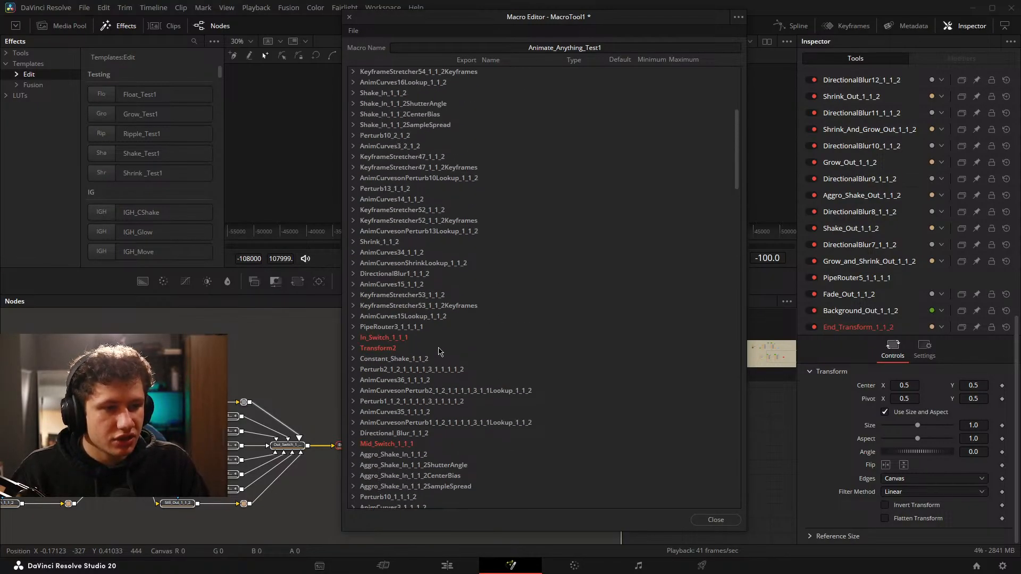
pyautogui.scroll(8, 440, 350)
pyautogui.scroll(1, 428, 352)
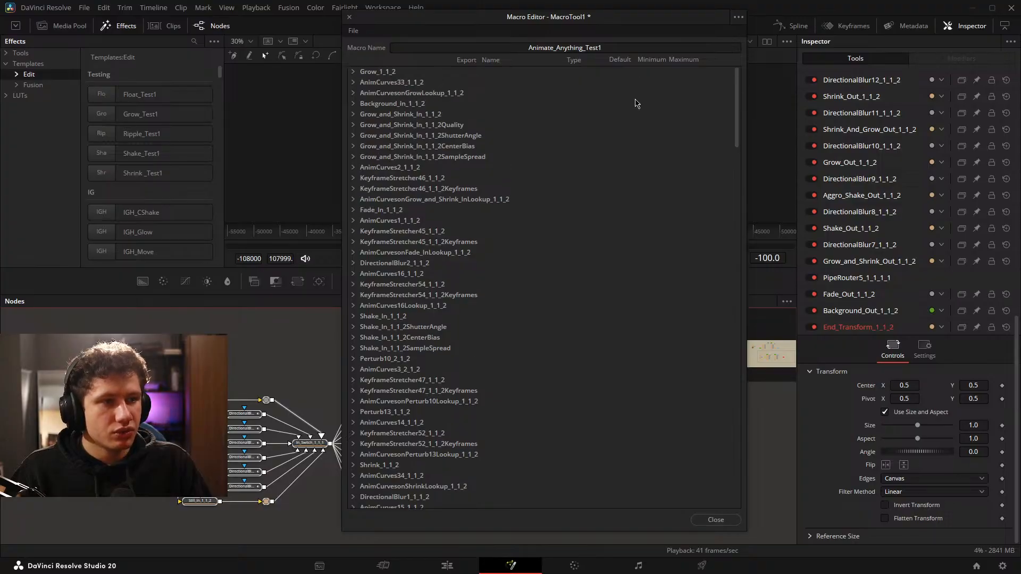
# Save the Animate_Anything_Test1 macro, close the macro editor and return to the Edit page.
pyautogui.moveTo(617, 22); pyautogui.dragTo(589, 23)
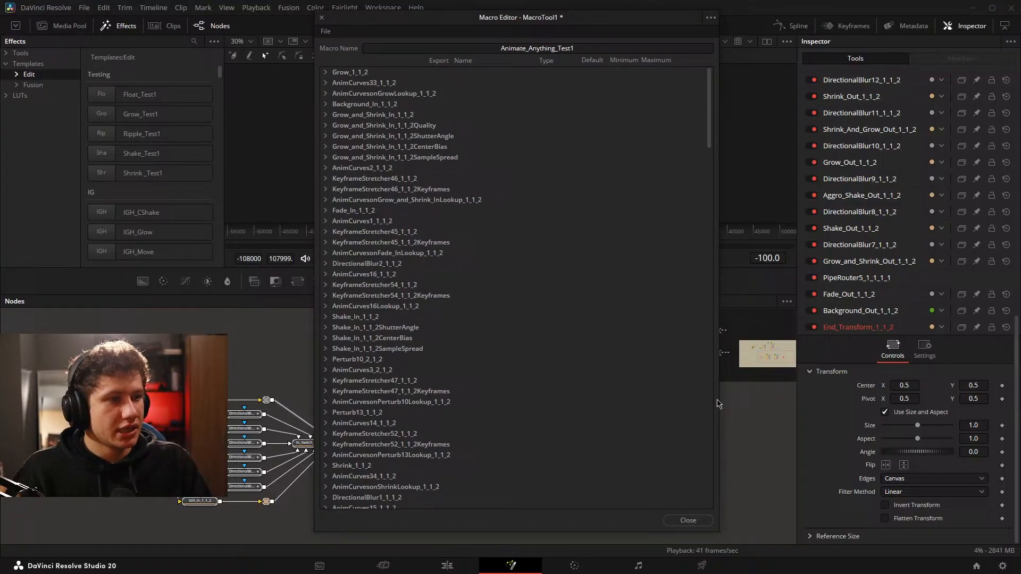
pyautogui.click(687, 524)
pyautogui.click(607, 278)
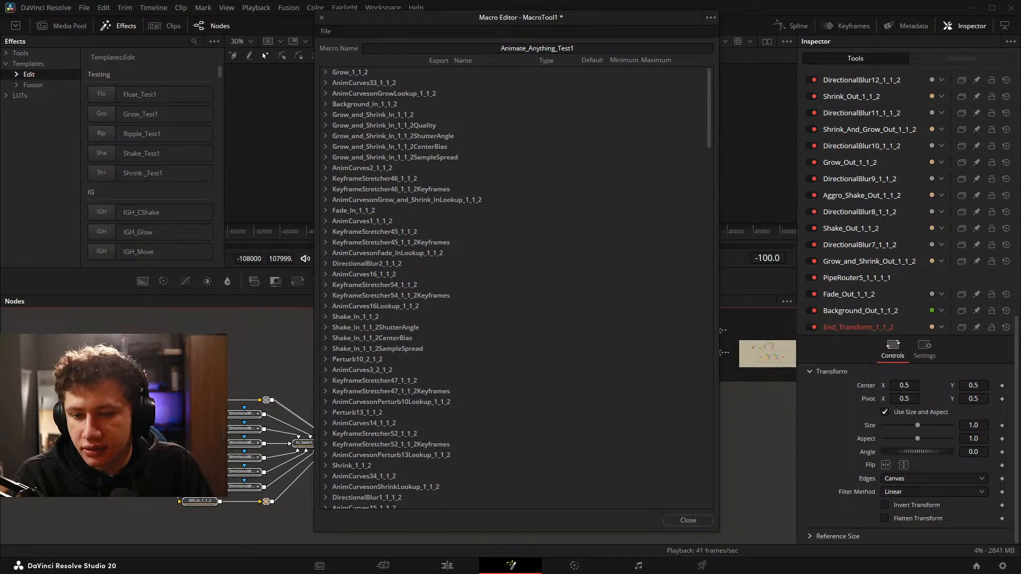
pyautogui.click(447, 565)
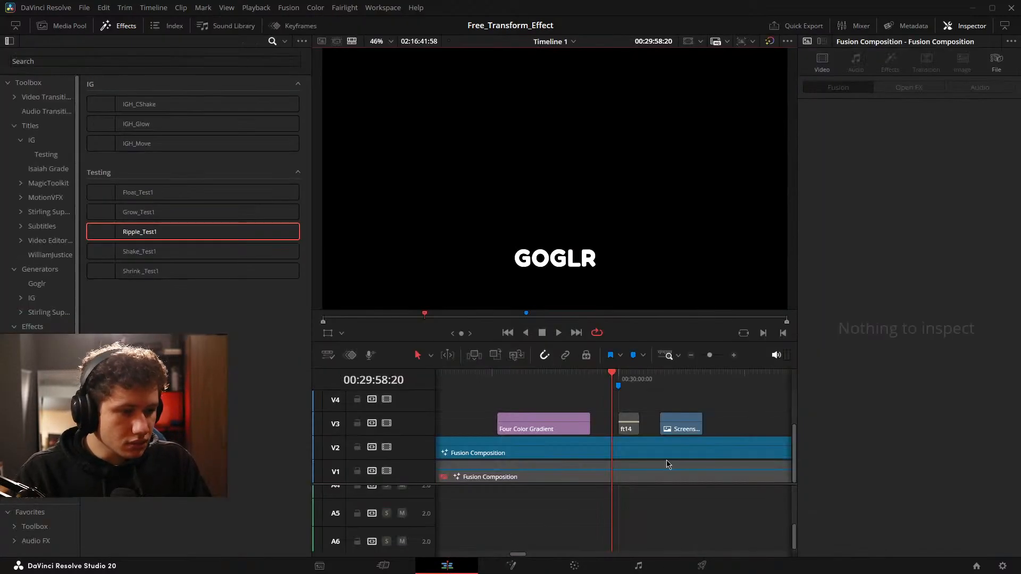
# Apply the Animate_Anything_Test1 effect from the IG Testing effects to the screenshot clip on V3.
pyautogui.scroll(-5, 631, 445)
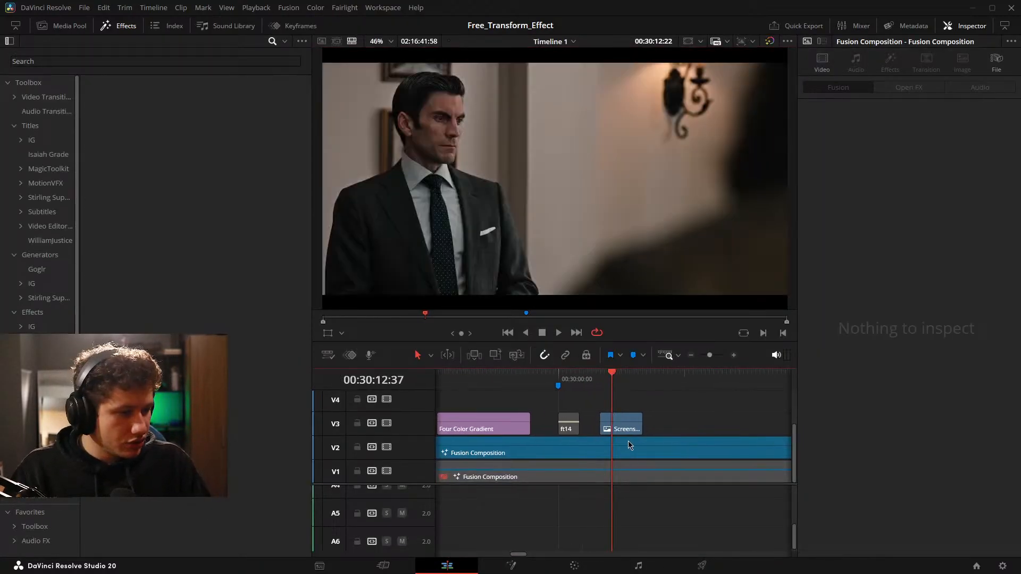
pyautogui.click(605, 424)
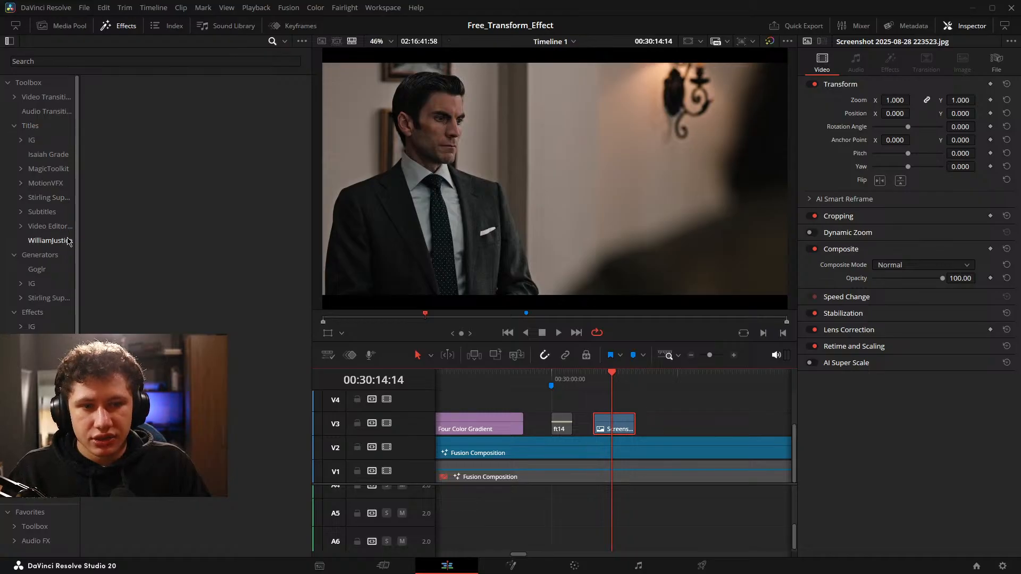
pyautogui.click(35, 326)
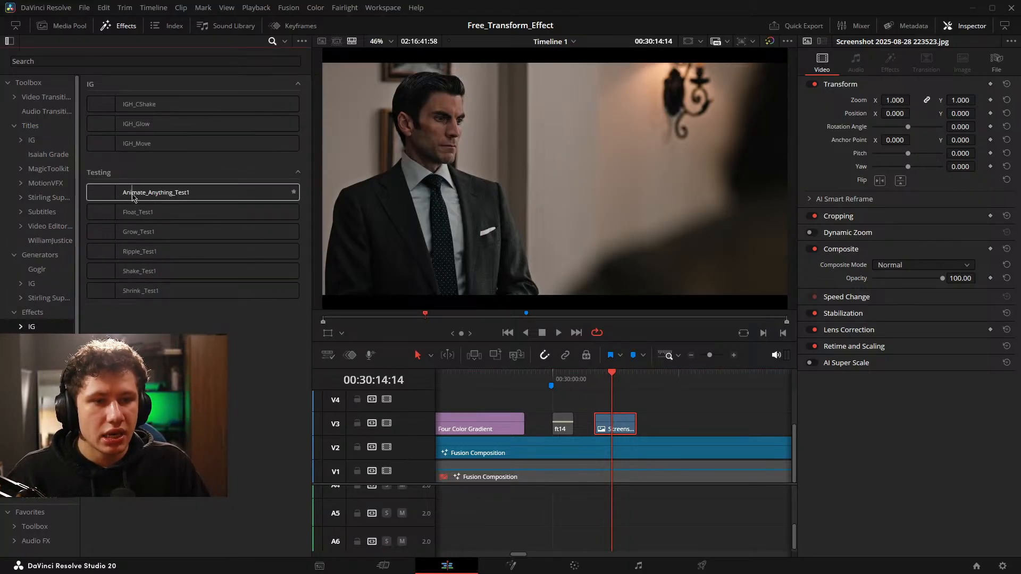
pyautogui.moveTo(112, 197); pyautogui.dragTo(621, 429)
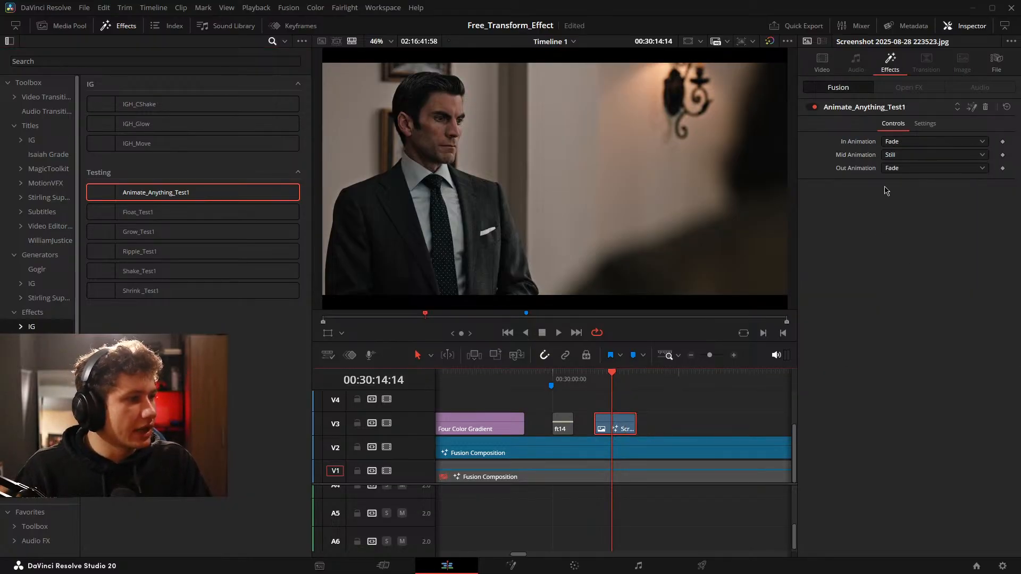
# Play the beginning and end of the screenshot clip to check its Fade in and out animations.
pyautogui.hscroll(-3, 671, 423)
pyautogui.scroll(4, 665, 431)
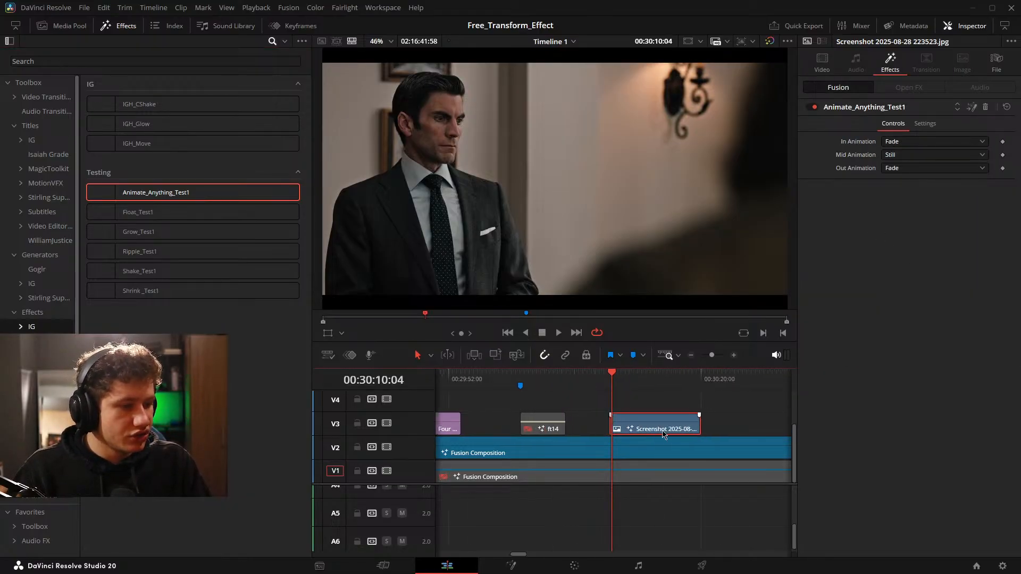
pyautogui.hscroll(-1, 664, 430)
pyautogui.press('space')
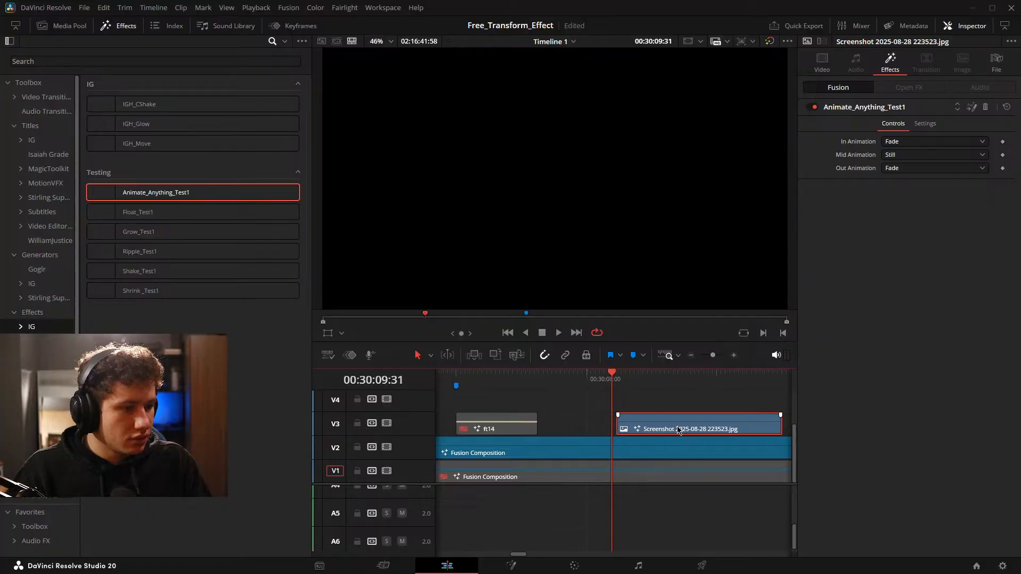
pyautogui.scroll(2, 680, 429)
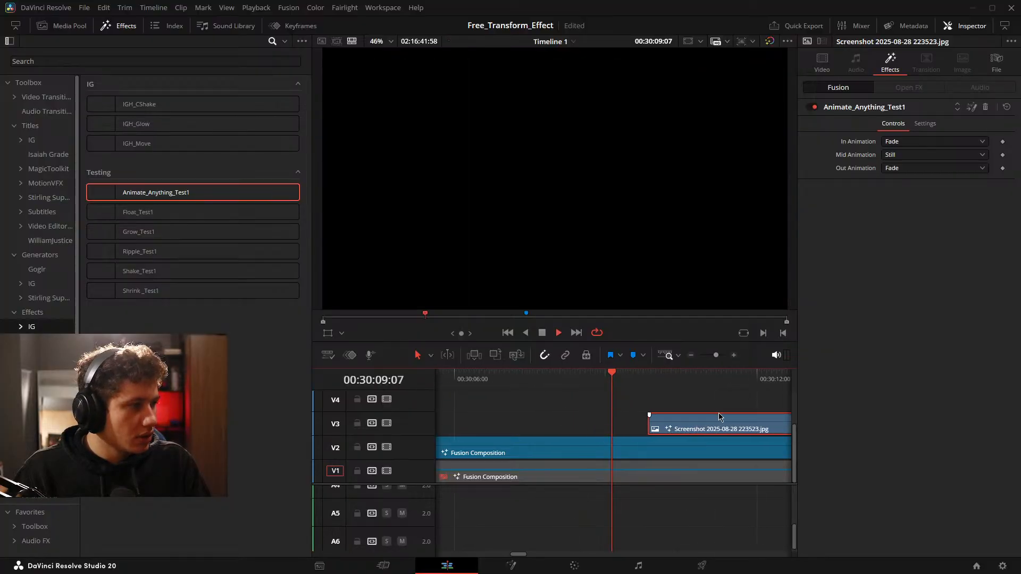
pyautogui.click(640, 423)
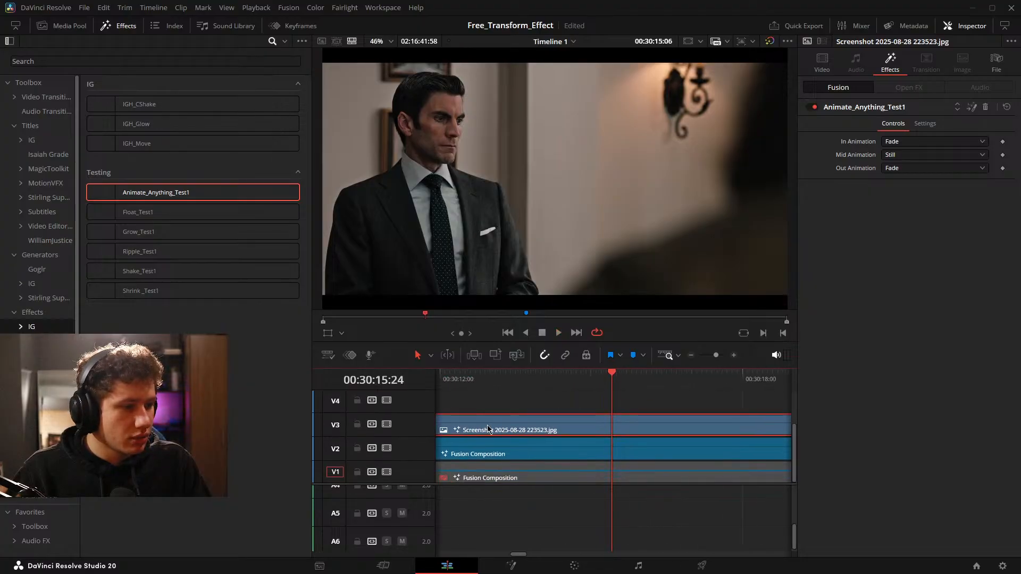
pyautogui.press('space')
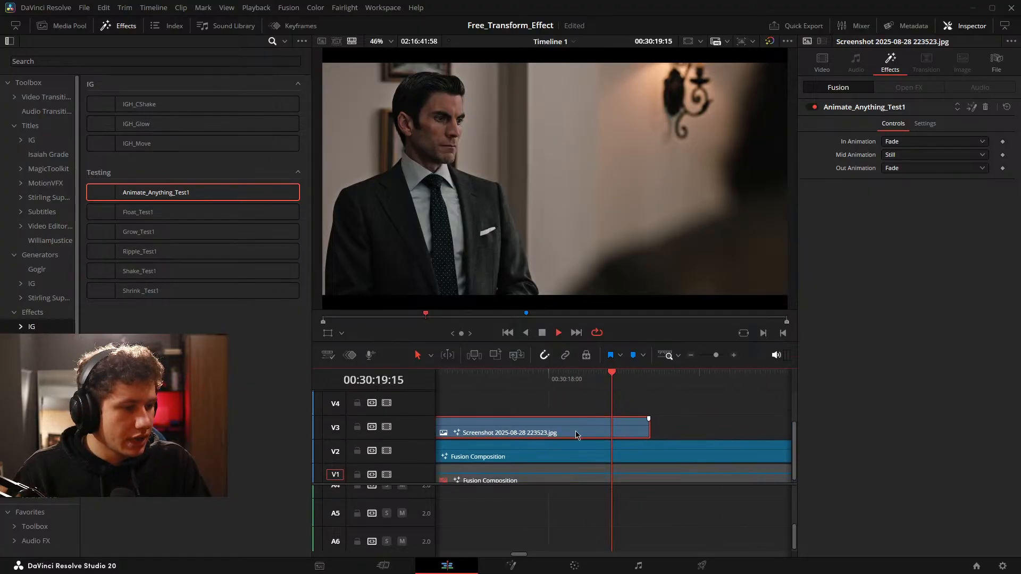
pyautogui.moveTo(577, 429); pyautogui.dragTo(948, 423)
pyautogui.moveTo(631, 438); pyautogui.dragTo(778, 444)
pyautogui.moveTo(688, 445); pyautogui.dragTo(751, 439)
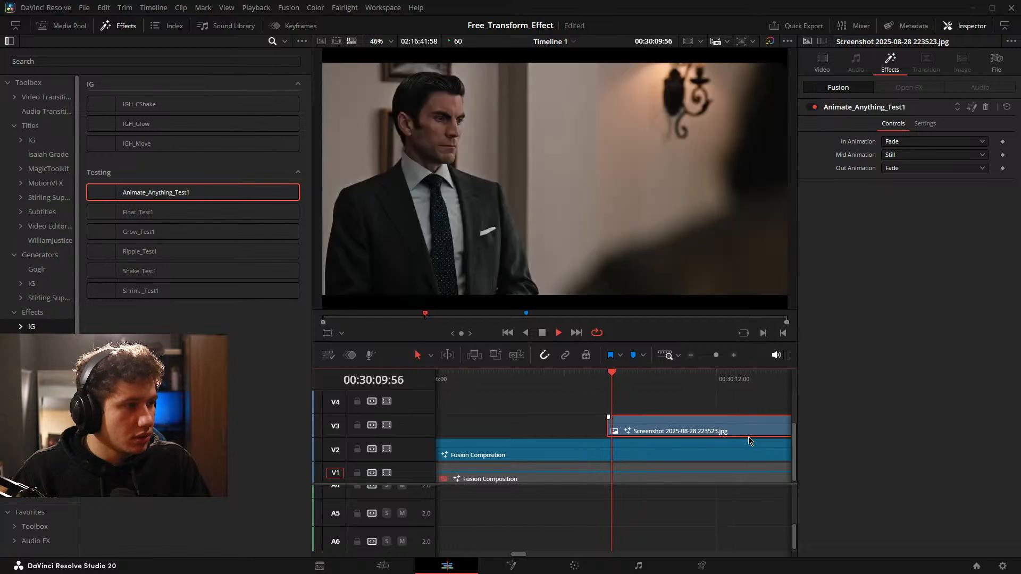
pyautogui.press('space')
pyautogui.moveTo(738, 448); pyautogui.dragTo(554, 469)
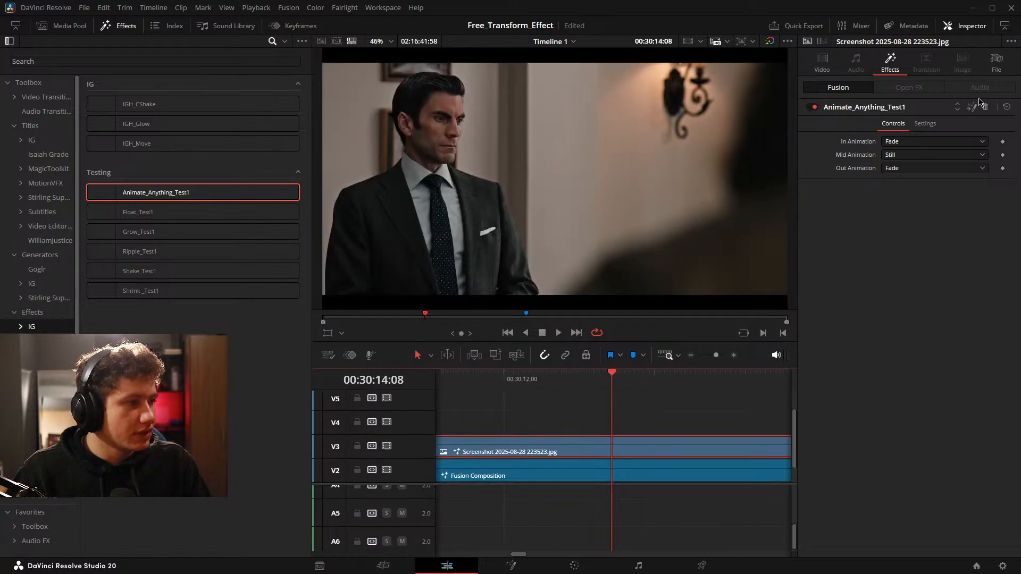
# Test Grow and Shrink as the screenshot clip's In Animation by playing its start, and return the option to Fade.
pyautogui.click(905, 142)
pyautogui.click(913, 168)
pyautogui.moveTo(563, 415); pyautogui.dragTo(796, 404)
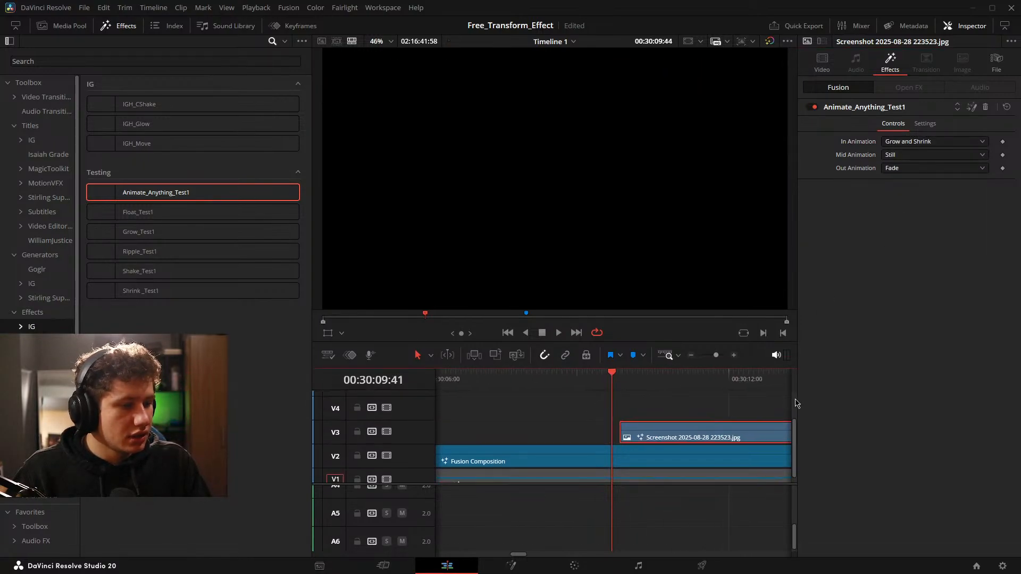
pyautogui.press('space')
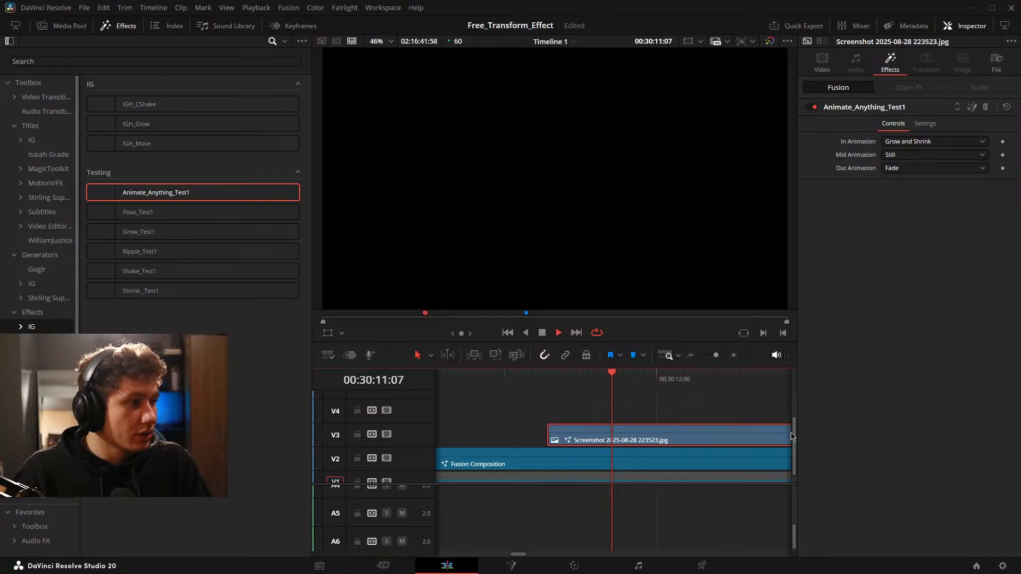
pyautogui.moveTo(700, 454); pyautogui.dragTo(838, 405)
pyautogui.press('space')
pyautogui.click(936, 142)
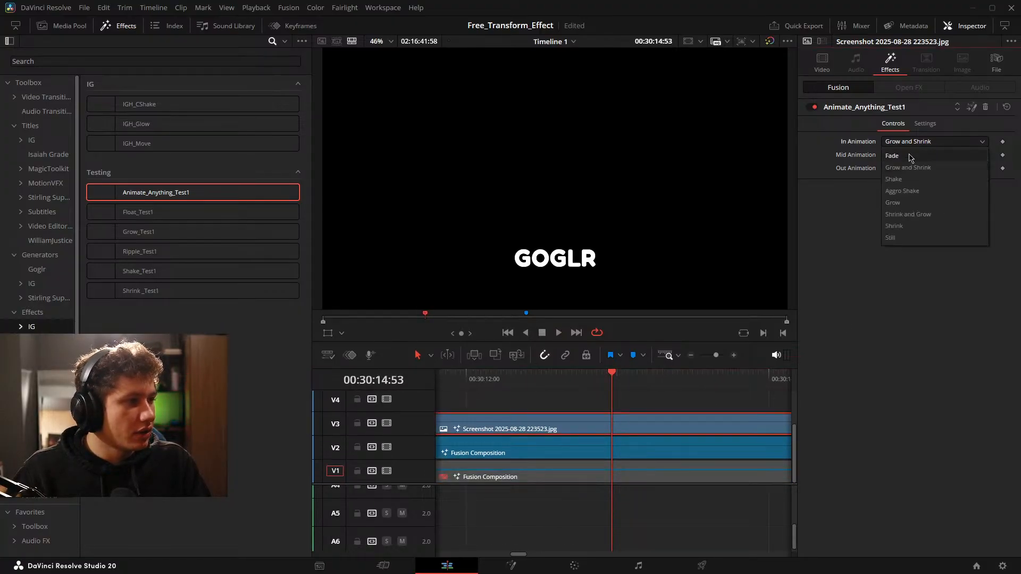
pyautogui.click(910, 161)
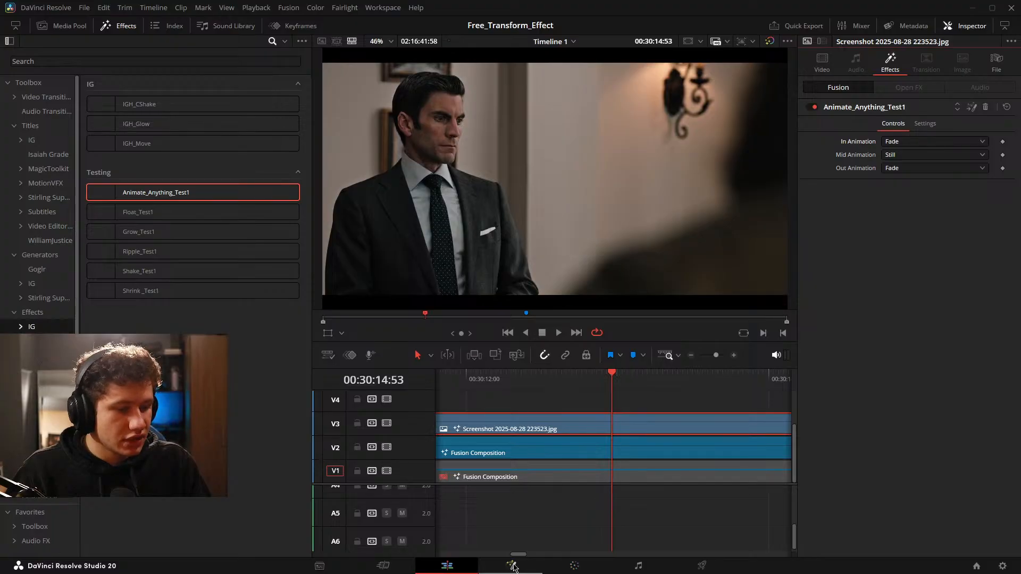
# Move the playhead just before the ft14 clip on V3 and open the Fusion composition there on the Fusion page.
pyautogui.moveTo(570, 517); pyautogui.dragTo(864, 499)
pyautogui.scroll(-5, 639, 478)
pyautogui.moveTo(589, 464); pyautogui.dragTo(654, 464)
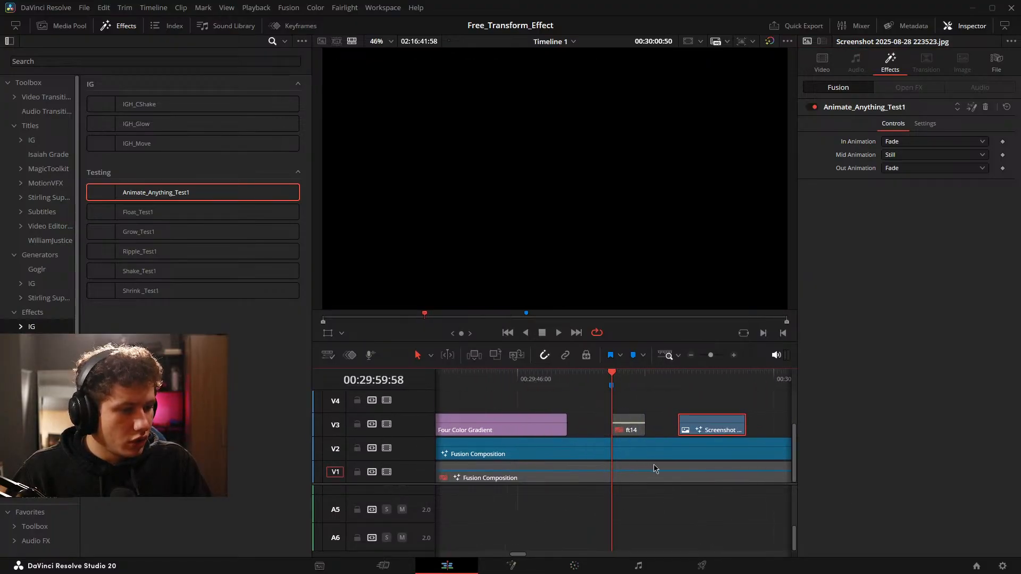
pyautogui.press('Left')
pyautogui.press('Left')
pyautogui.press('Left')
pyautogui.press('Left')
pyautogui.press('Left')
pyautogui.click(627, 515)
pyautogui.click(514, 566)
# Inspect the Grow_1_1_2 node's transform settings and the Fade_In_1_1_2 node's controls and modifiers.
pyautogui.moveTo(565, 427); pyautogui.dragTo(249, 442)
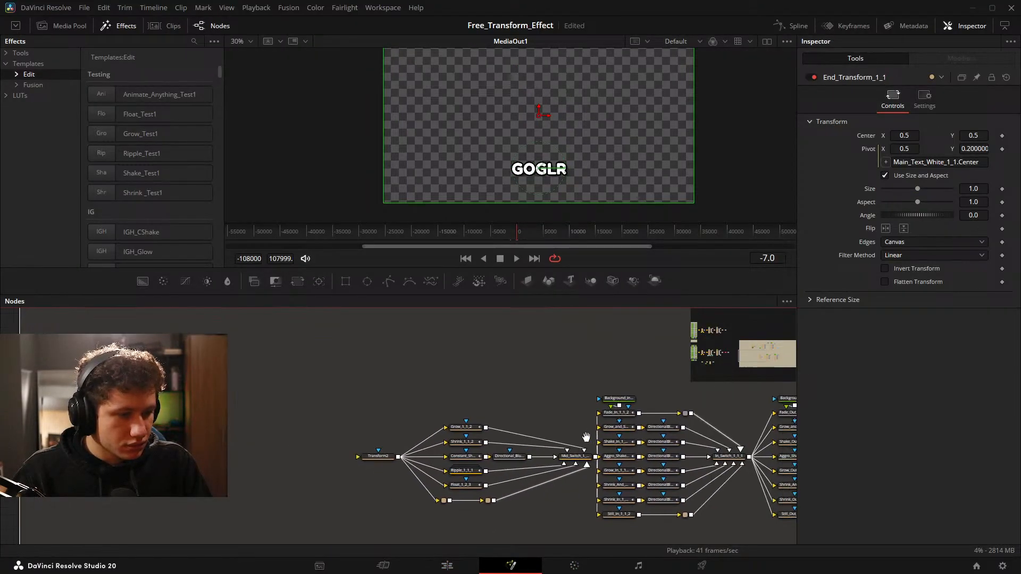
pyautogui.scroll(2, 585, 438)
pyautogui.click(401, 393)
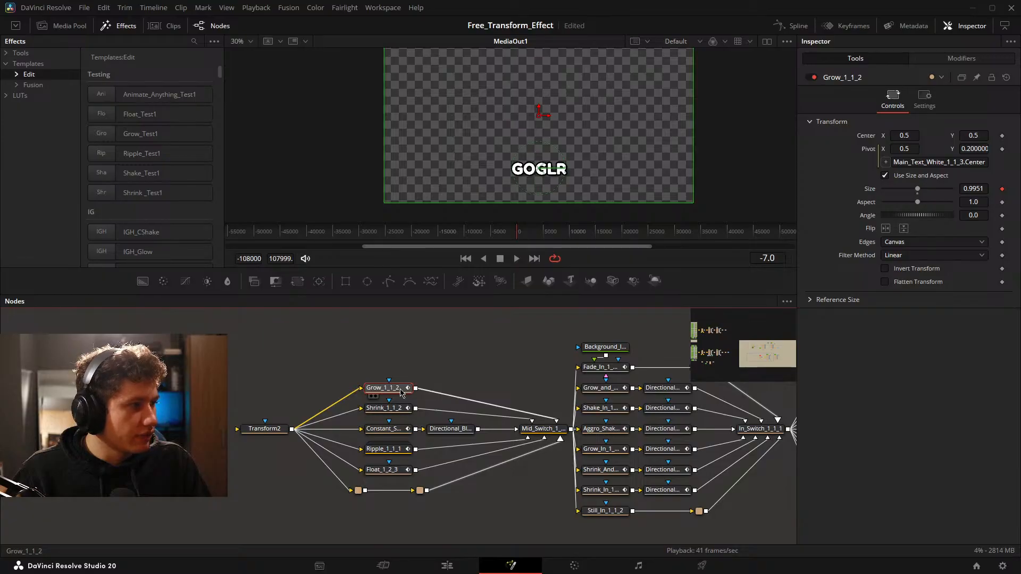
pyautogui.moveTo(611, 375); pyautogui.dragTo(431, 363)
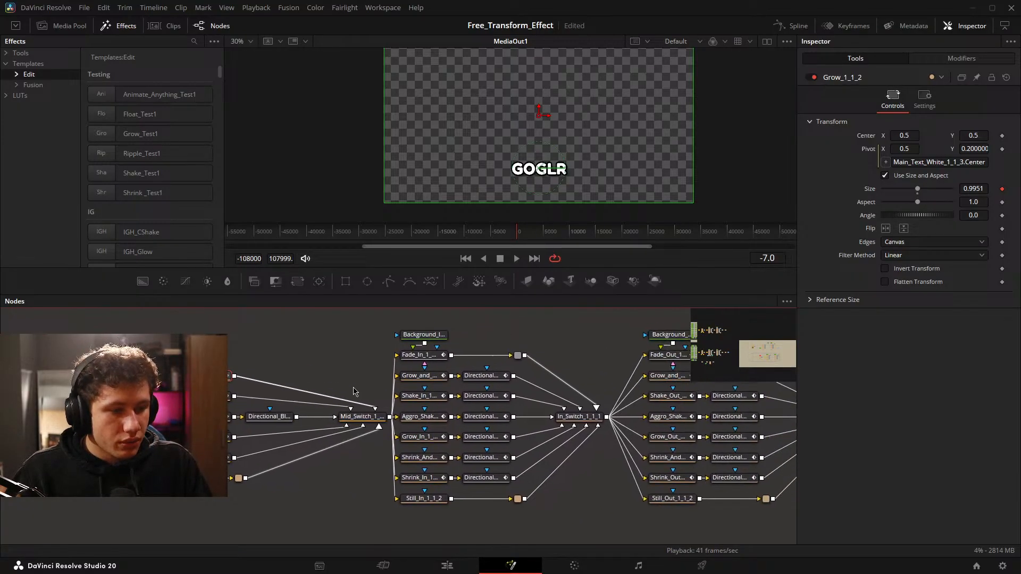
pyautogui.click(432, 362)
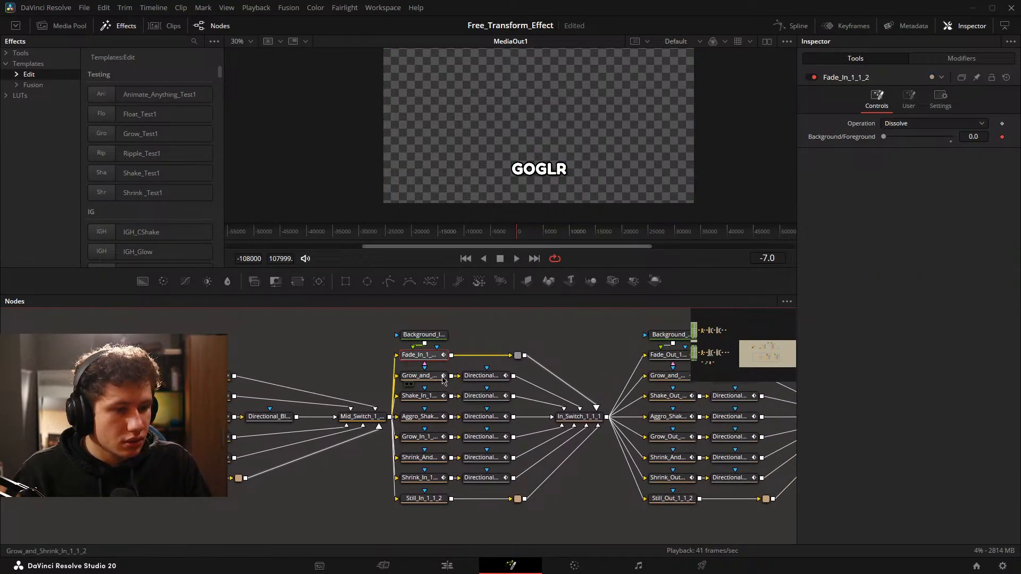
pyautogui.click(909, 98)
pyautogui.click(940, 98)
pyautogui.click(947, 59)
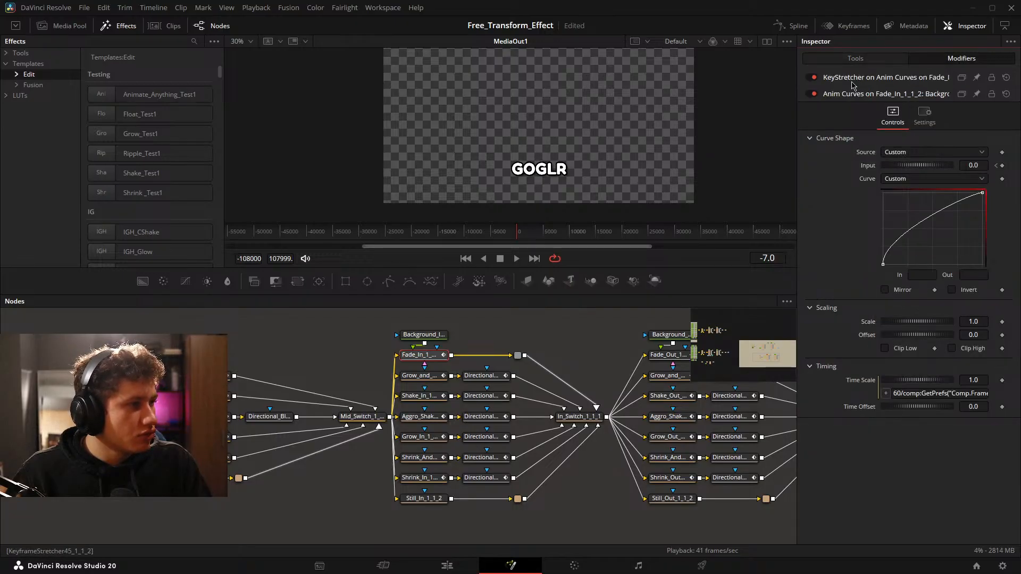
# Examine the Grow_and_Shrink_In_1_1_2 node's modifiers and the expression driving its Pivot.
pyautogui.click(419, 376)
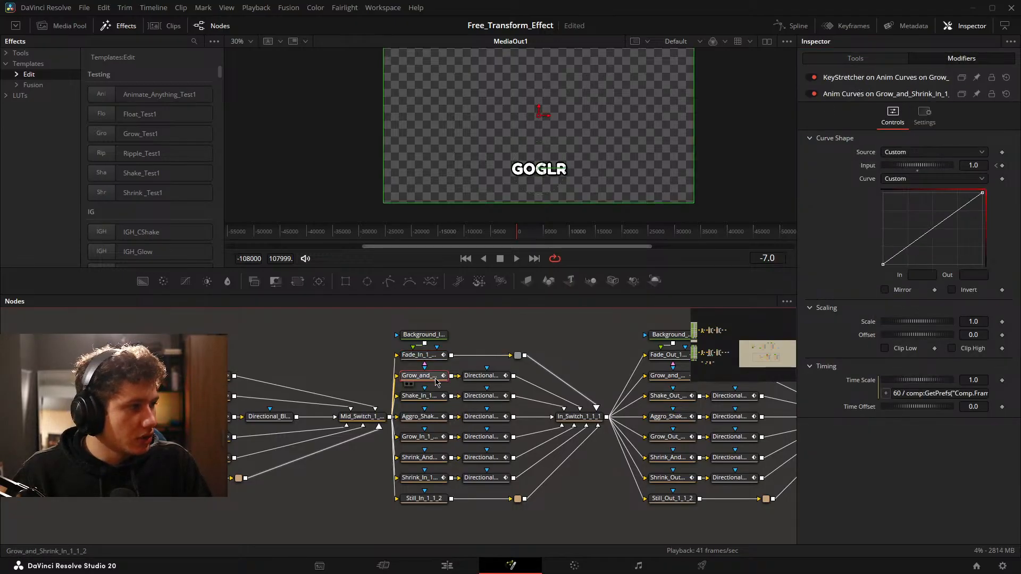
pyautogui.click(861, 58)
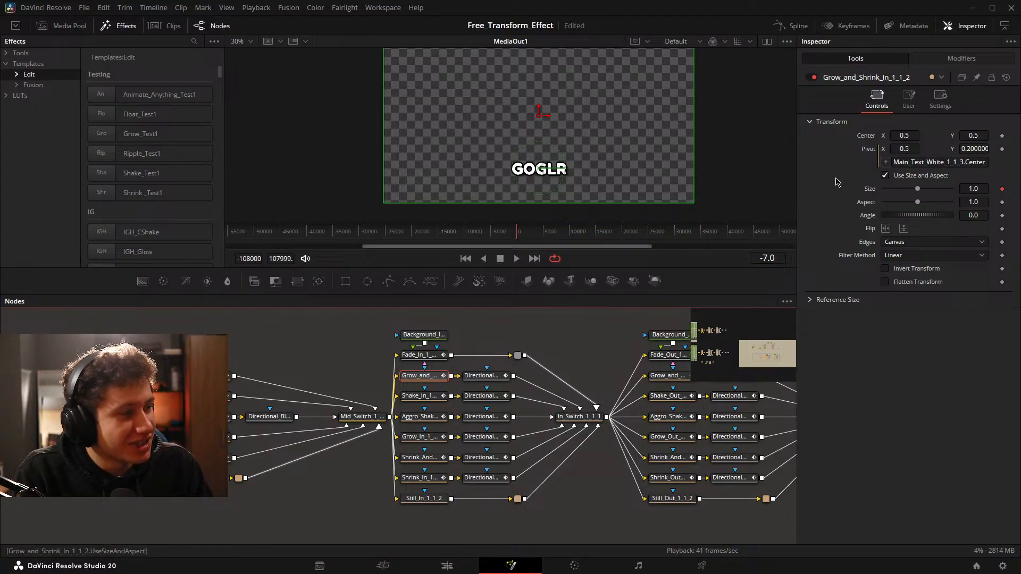
pyautogui.click(896, 162)
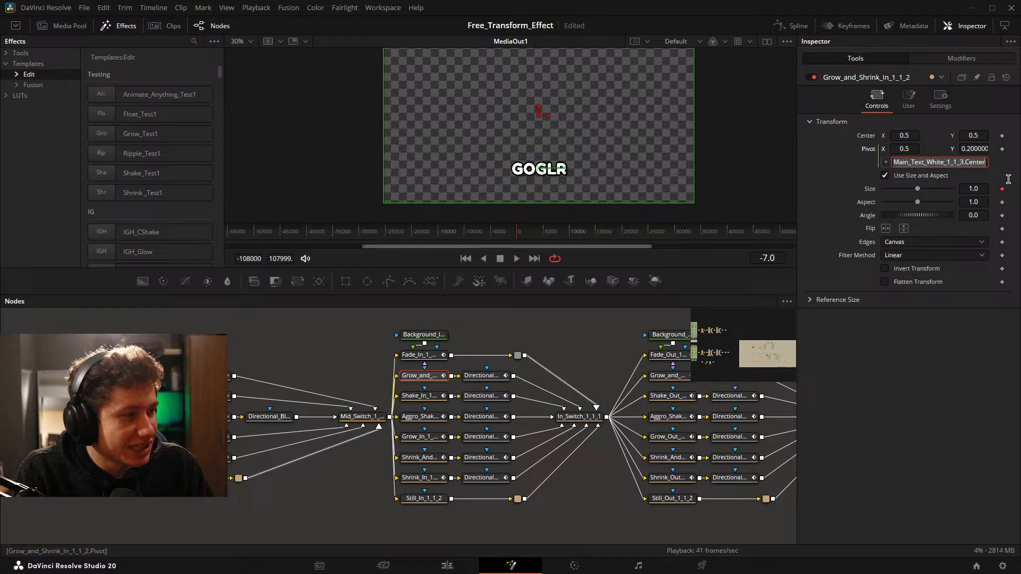
pyautogui.click(972, 162)
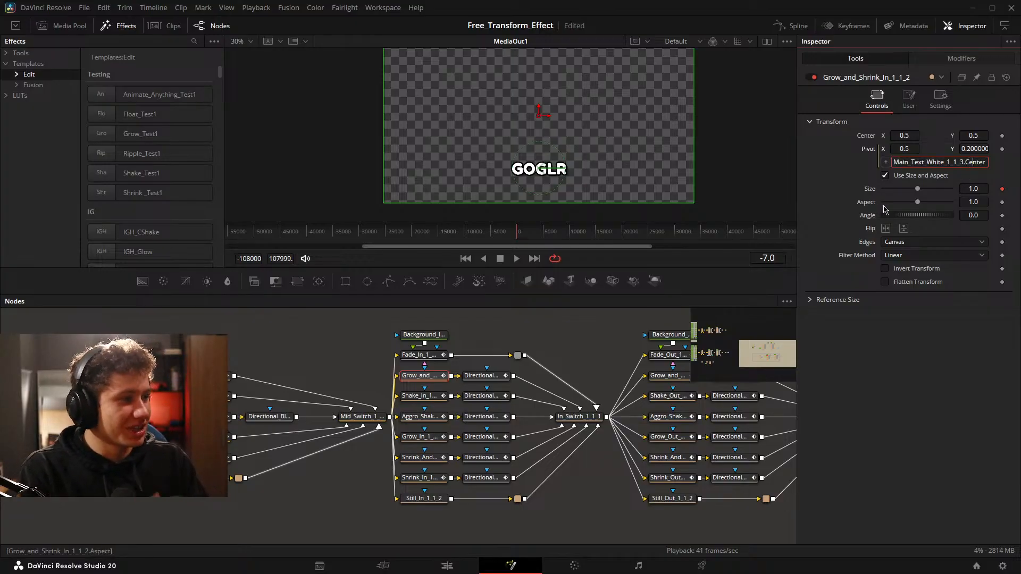
pyautogui.moveTo(509, 437); pyautogui.dragTo(445, 424)
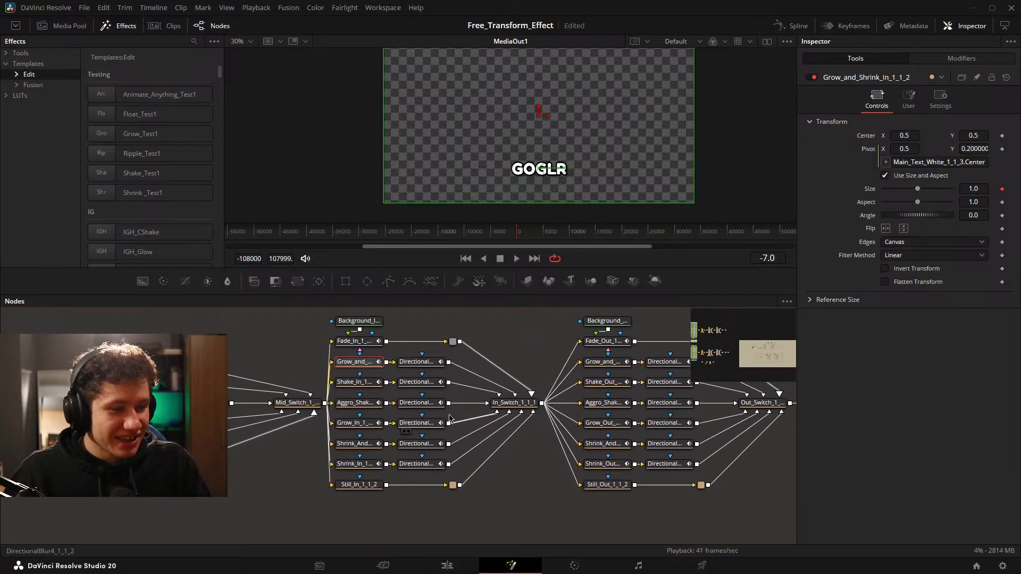
pyautogui.moveTo(533, 395); pyautogui.dragTo(474, 394)
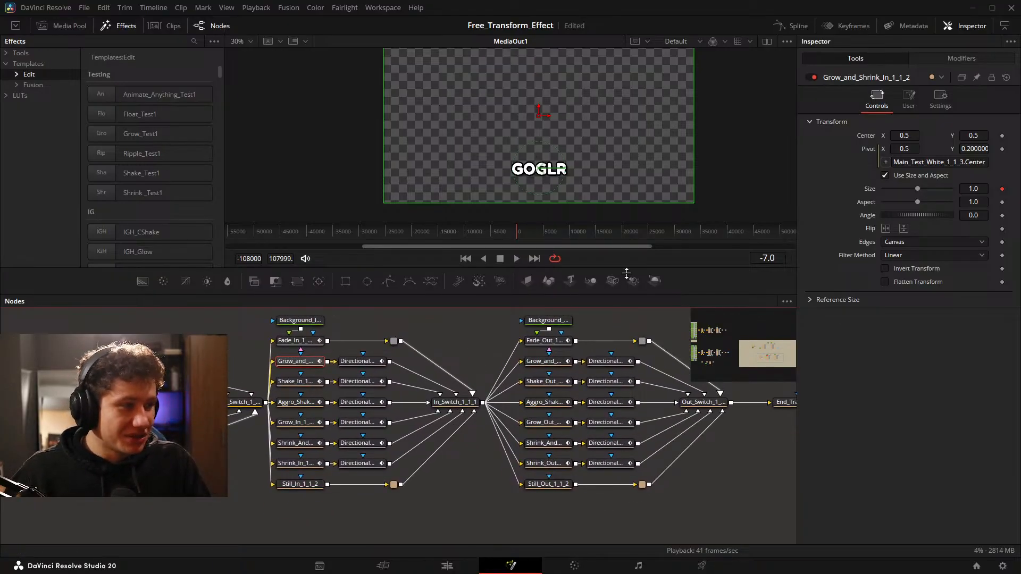
pyautogui.moveTo(550, 424); pyautogui.dragTo(491, 427)
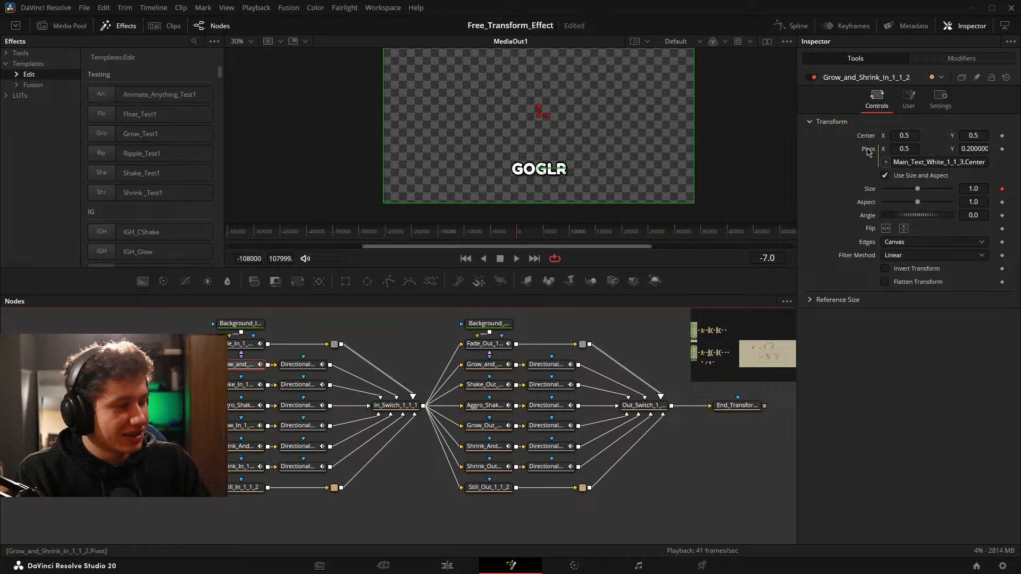
pyautogui.moveTo(441, 372); pyautogui.dragTo(499, 387)
# Check the settings of the Fade_In_1_1_2 node and the Background_In_1_1_2 node feeding it.
pyautogui.click(288, 363)
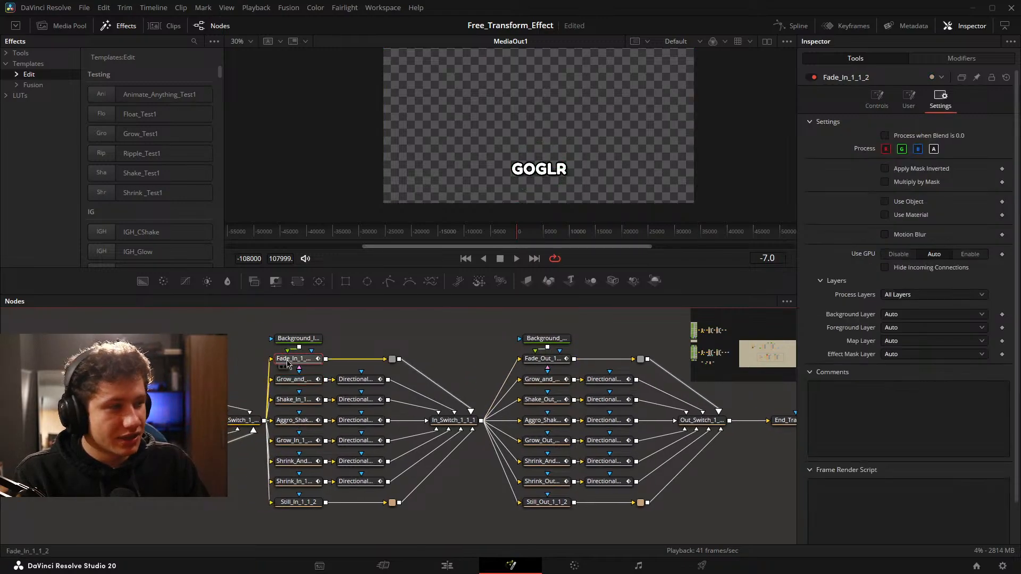
pyautogui.click(310, 340)
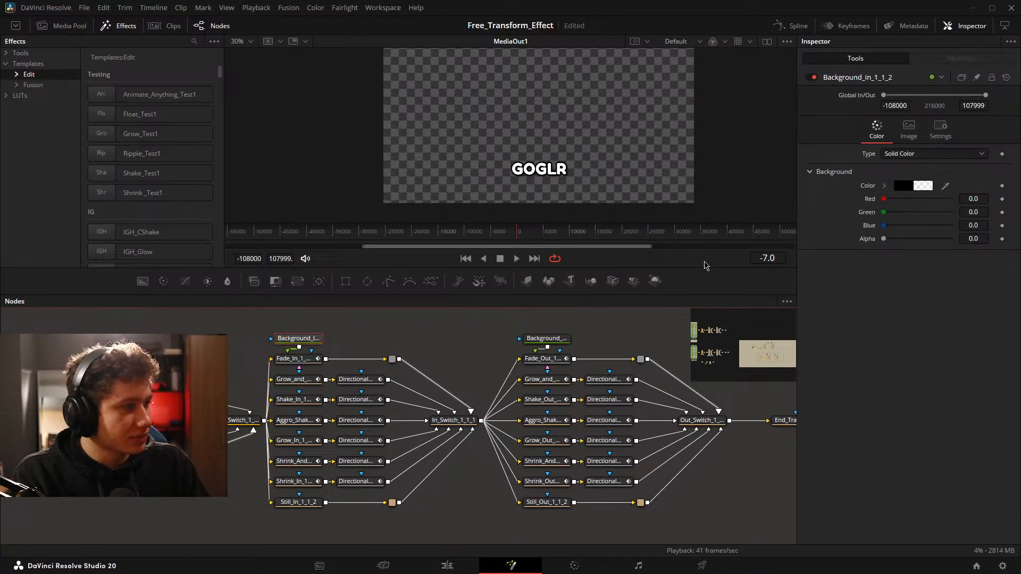
pyautogui.moveTo(448, 409); pyautogui.dragTo(488, 409)
# On the Edit page, set the screenshot clip's In Animation and Out Animation to Still and its Mid Animation to Shrink.
pyautogui.click(449, 567)
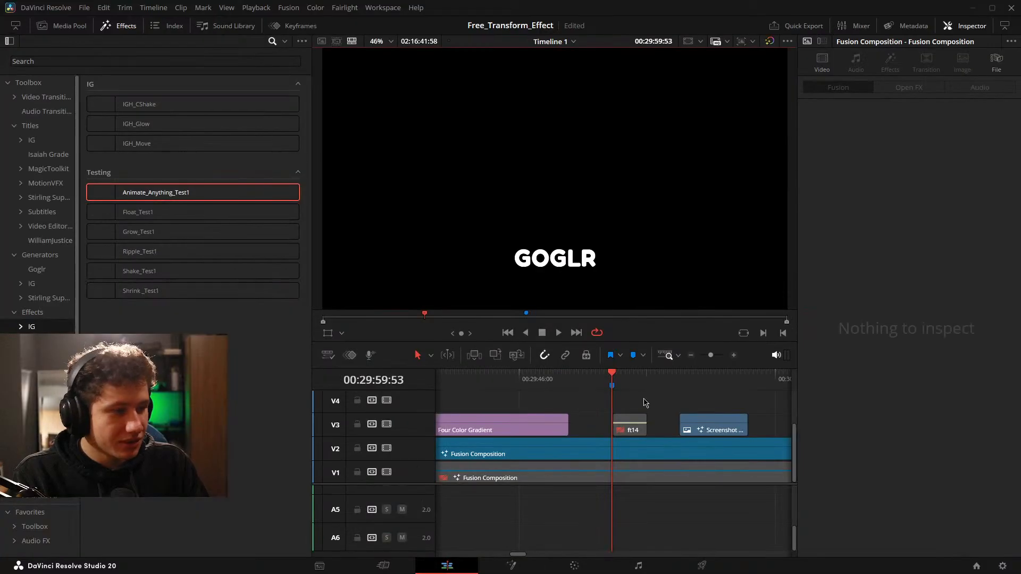
pyautogui.click(702, 425)
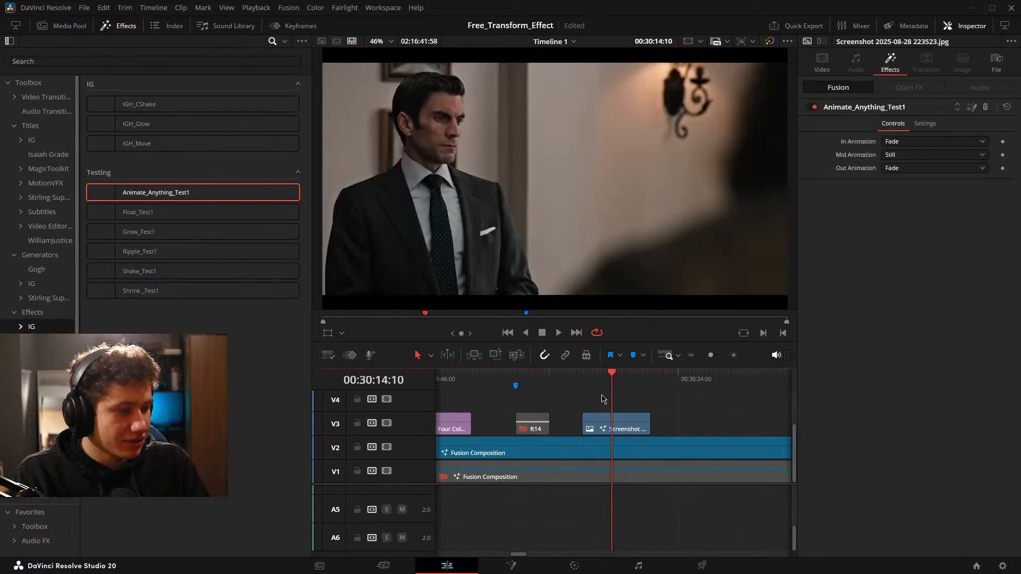
pyautogui.click(921, 142)
pyautogui.click(894, 214)
pyautogui.click(902, 169)
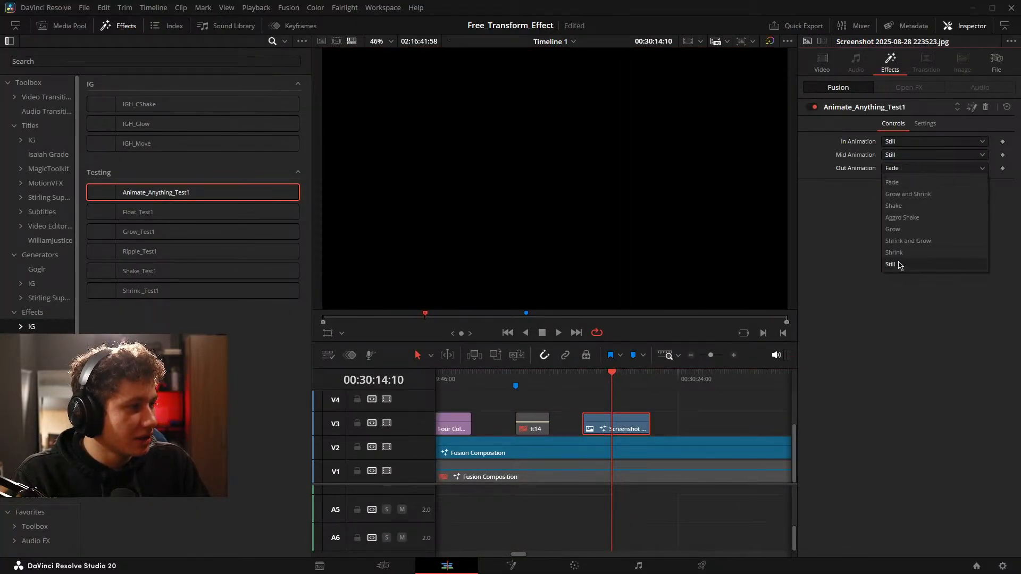
pyautogui.click(901, 266)
pyautogui.click(910, 155)
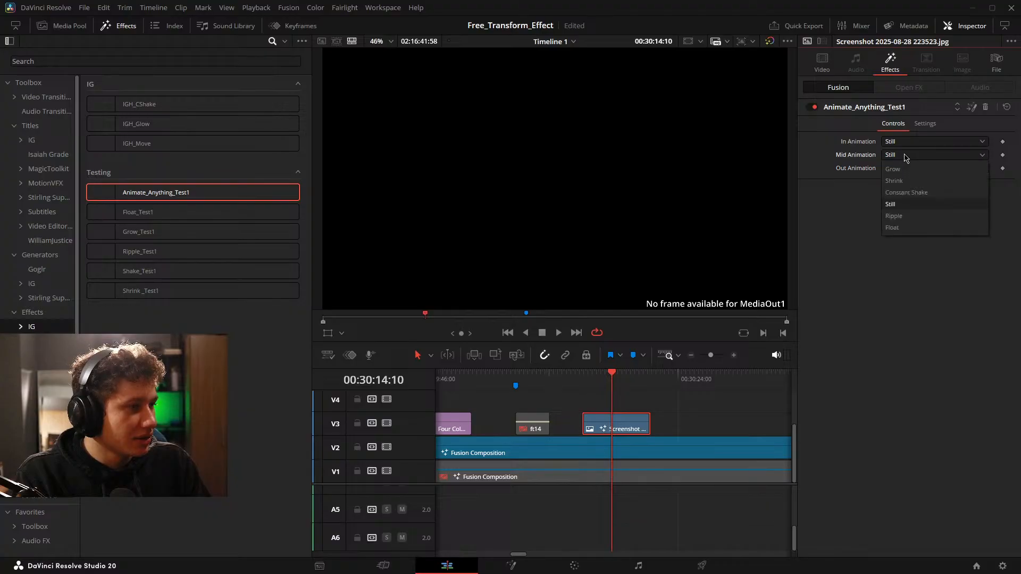
pyautogui.click(903, 181)
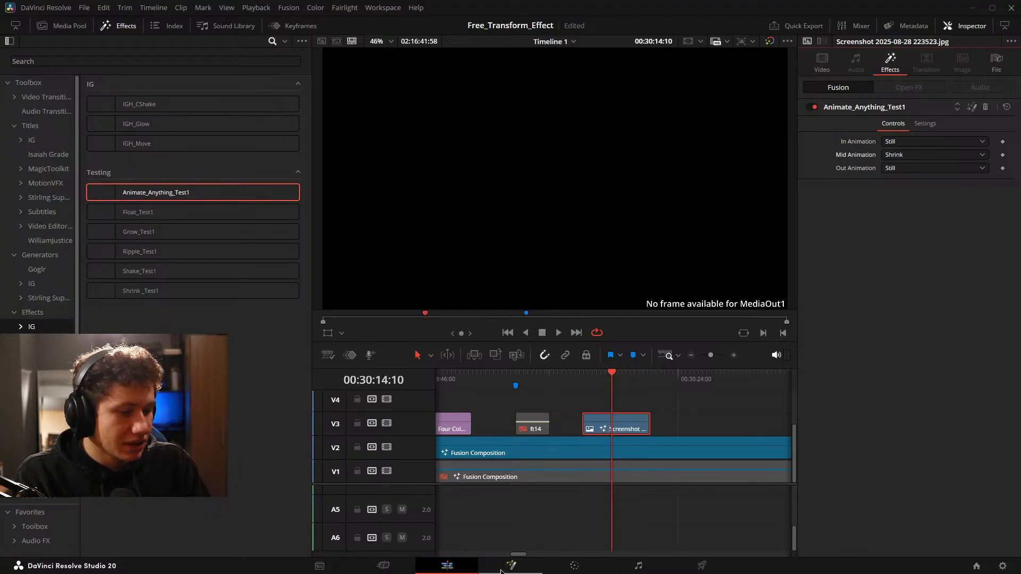
# Reopen the ft14 Fusion composition and inspect the transform settings of the Still_In_1_1 and Float_1_2_3 nodes.
pyautogui.click(534, 568)
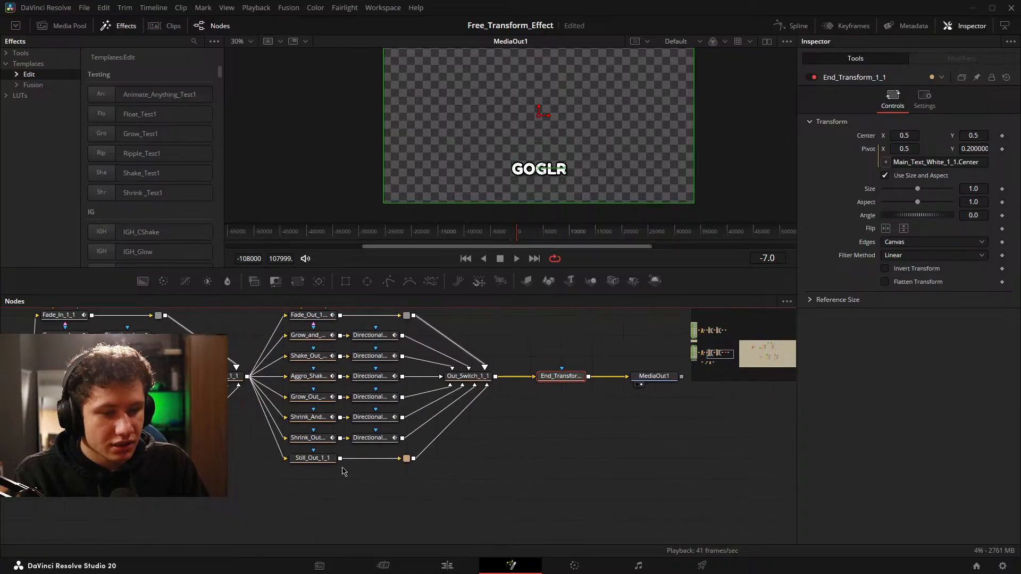
pyautogui.click(354, 428)
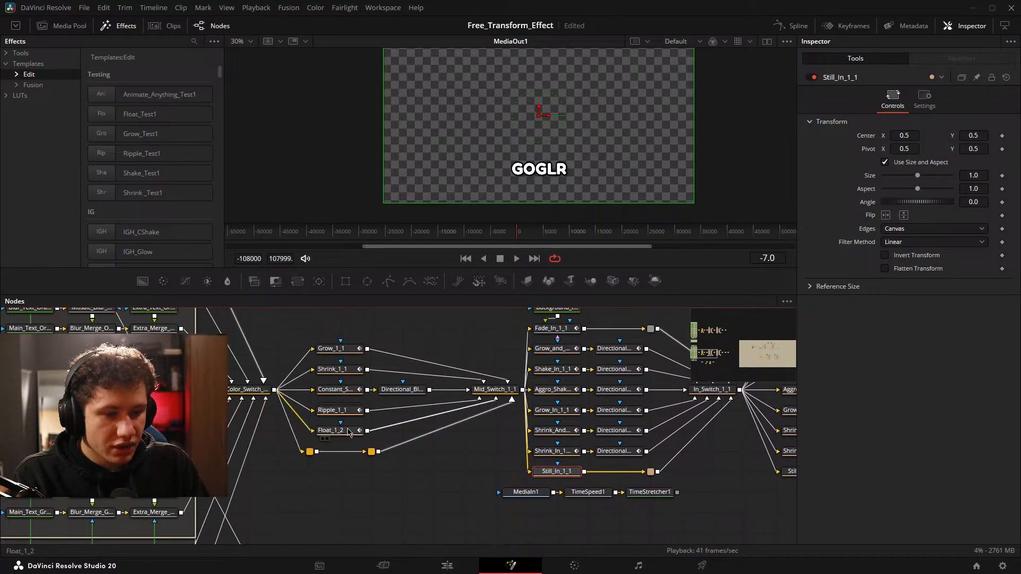
pyautogui.moveTo(638, 479); pyautogui.dragTo(195, 351)
pyautogui.moveTo(755, 340); pyautogui.dragTo(160, 468)
pyautogui.moveTo(556, 447); pyautogui.dragTo(208, 328)
pyautogui.moveTo(697, 505); pyautogui.dragTo(358, 428)
pyautogui.moveTo(463, 438); pyautogui.dragTo(449, 462)
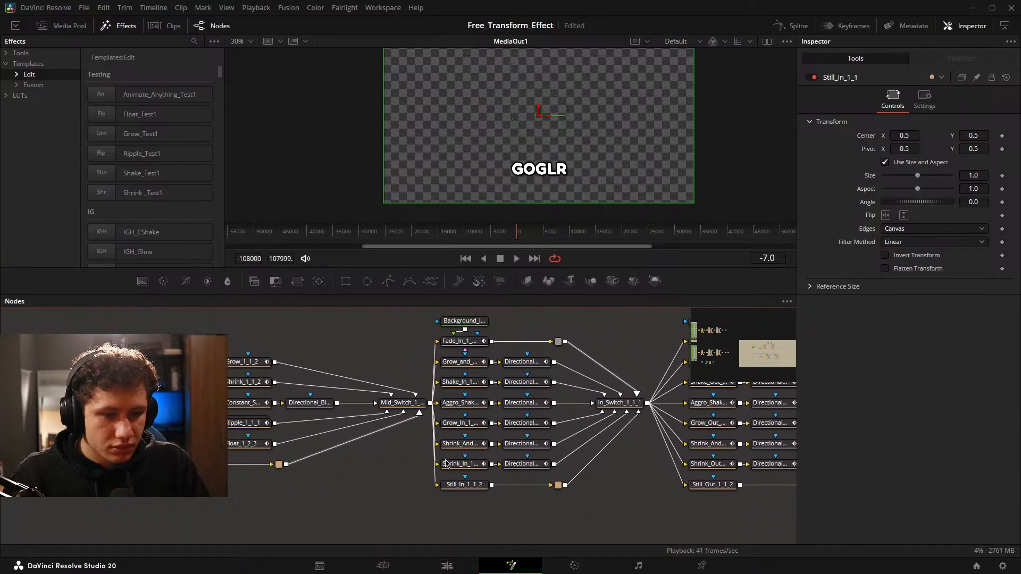
pyautogui.click(255, 445)
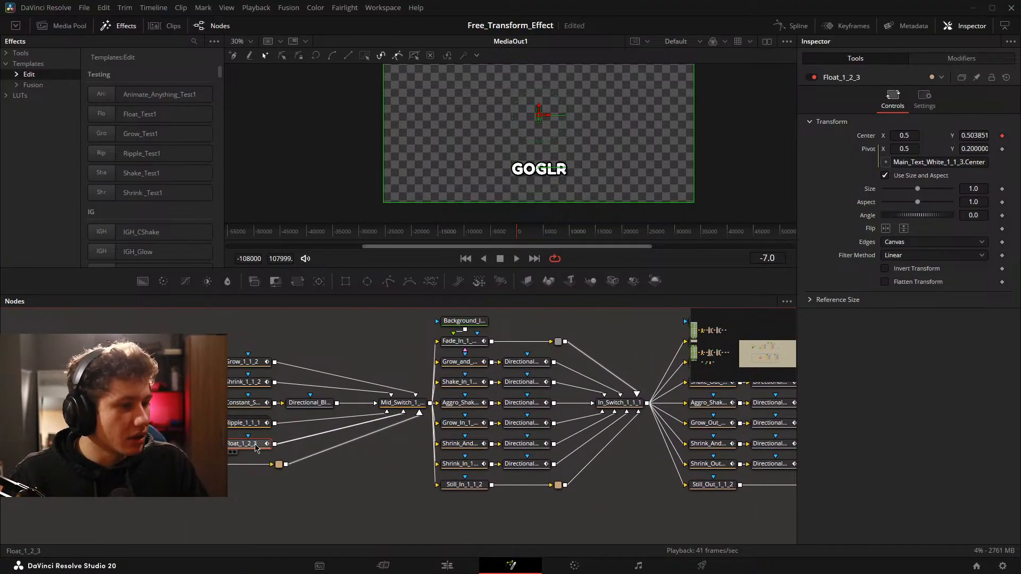
# Set the screenshot clip's Mid Animation to Still, place the playhead on the clip and open its composition on the Fusion page.
pyautogui.click(449, 566)
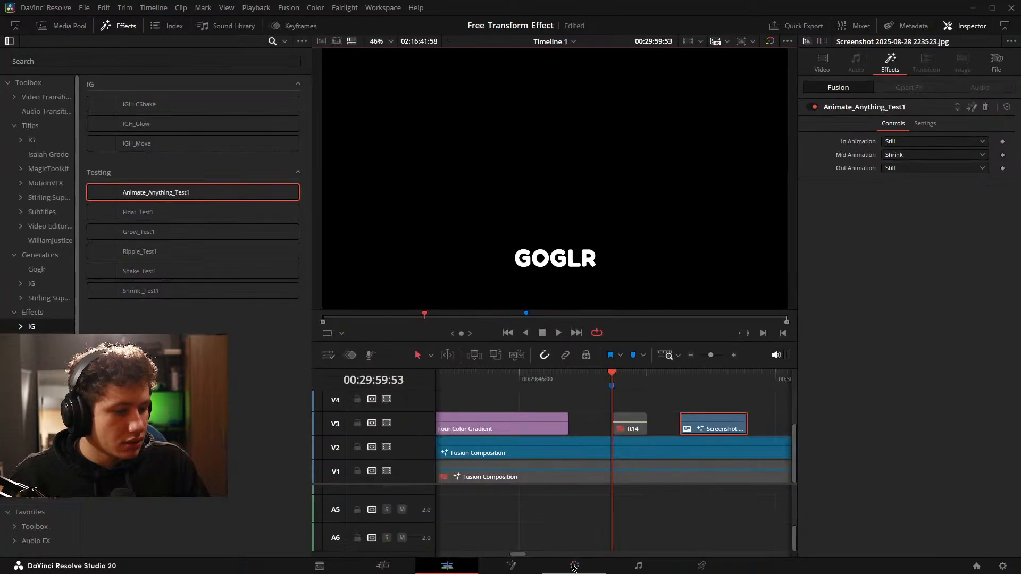
pyautogui.click(909, 157)
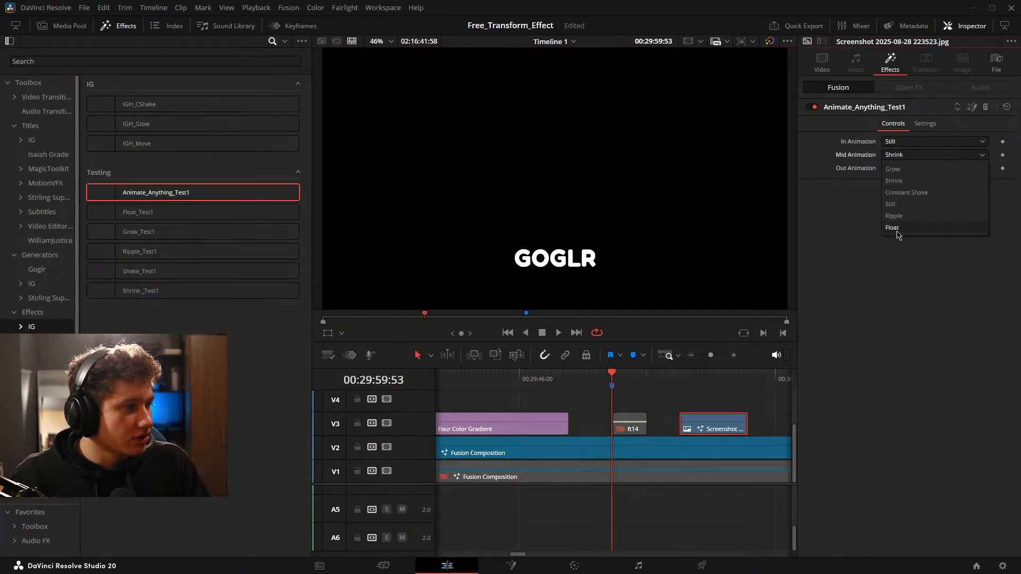
pyautogui.click(901, 208)
pyautogui.scroll(-3, 653, 407)
pyautogui.moveTo(651, 403); pyautogui.dragTo(642, 404)
pyautogui.click(710, 410)
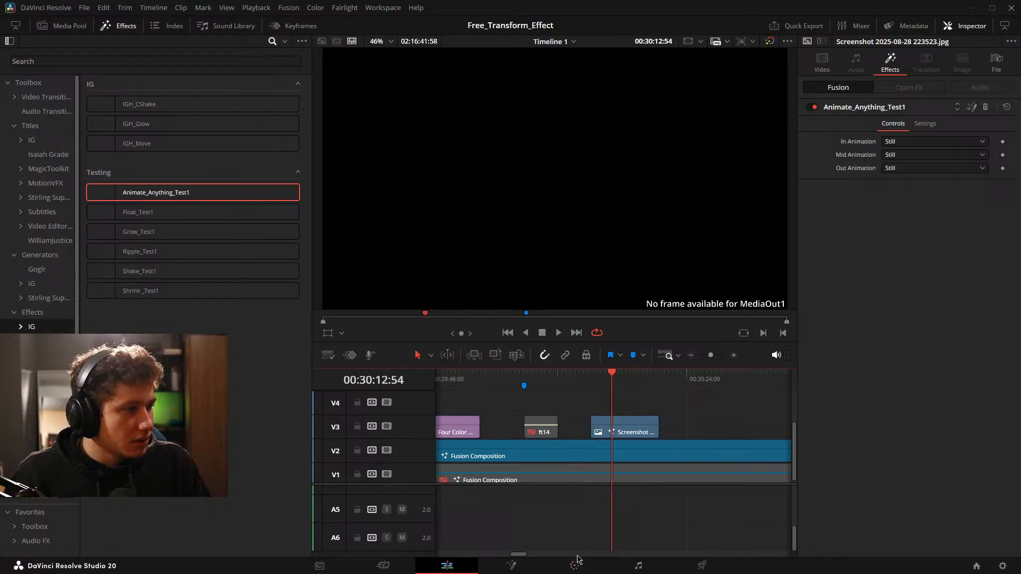
pyautogui.click(698, 422)
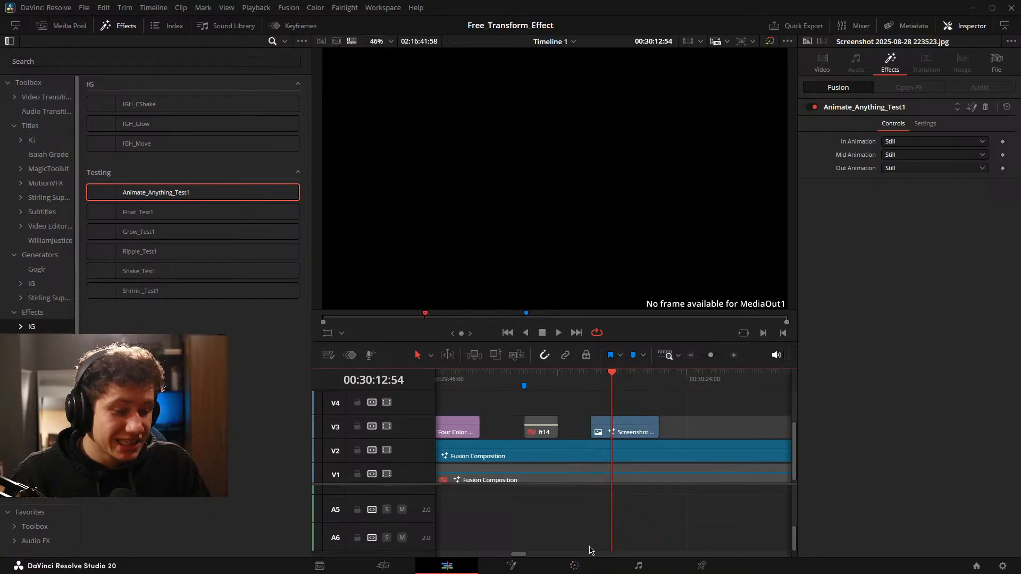
pyautogui.click(511, 565)
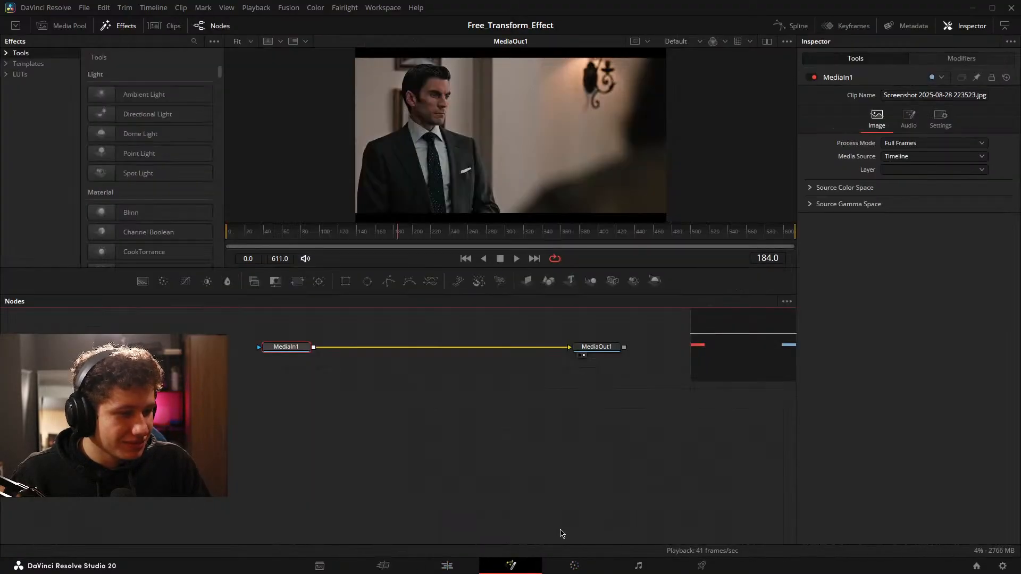
# Return to the timeline, move the playhead back just before the ft14 clip and open the Fusion composition there.
pyautogui.click(463, 565)
pyautogui.moveTo(628, 445); pyautogui.dragTo(723, 446)
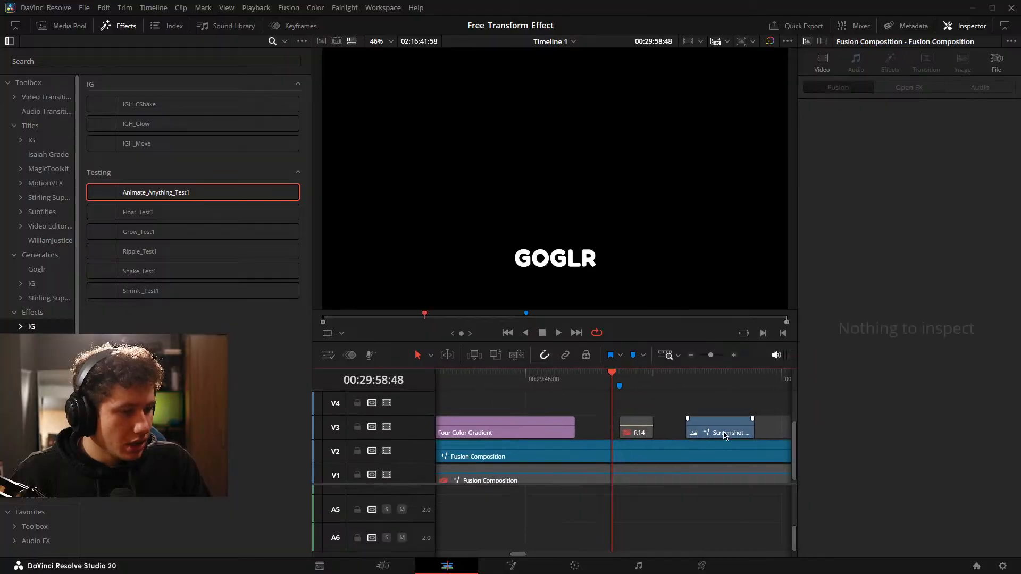
pyautogui.click(506, 565)
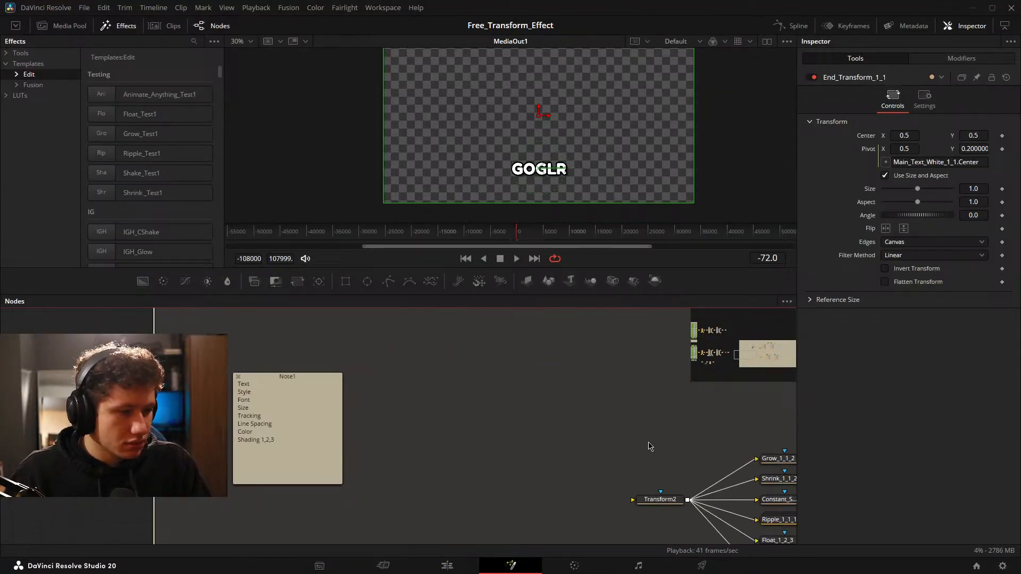
# Examine the Grow_1_1_2 settings and the mid, in and out animation node groups leading to the end transform.
pyautogui.scroll(5, 404, 428)
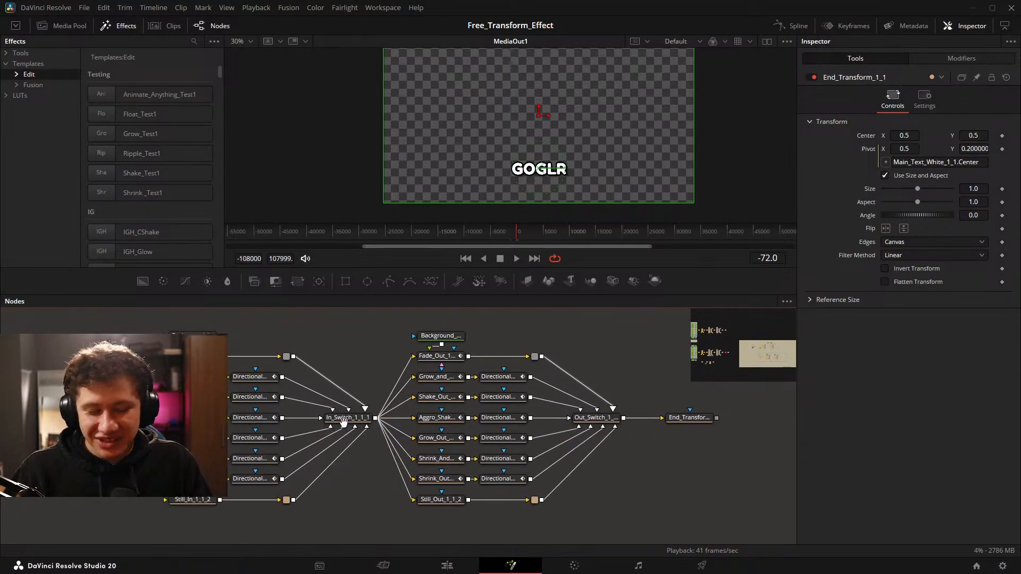
pyautogui.hscroll(-4, 657, 379)
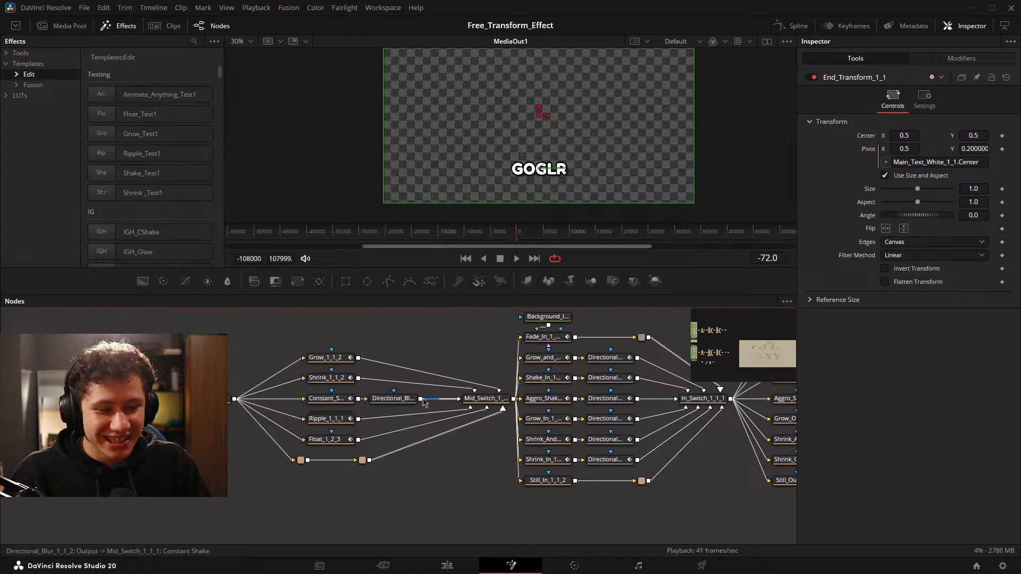
pyautogui.click(330, 360)
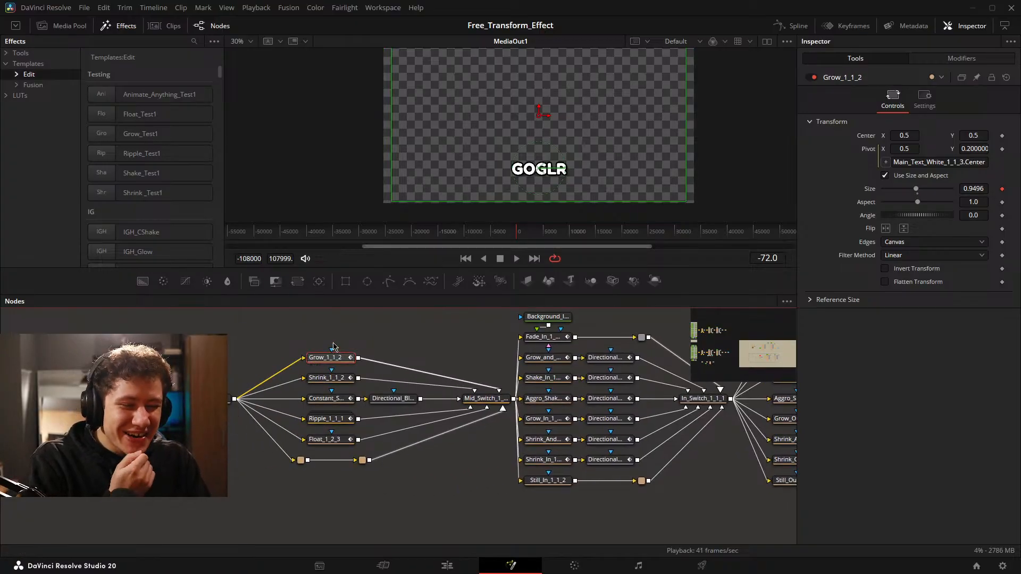
pyautogui.hscroll(6, 313, 424)
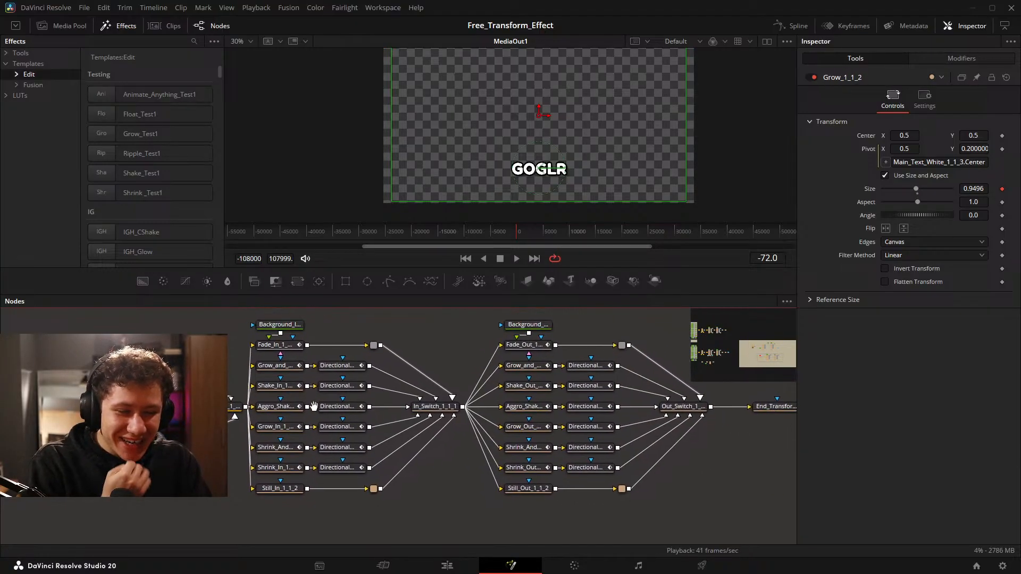
pyautogui.scroll(-3, 479, 407)
pyautogui.hscroll(1, 564, 396)
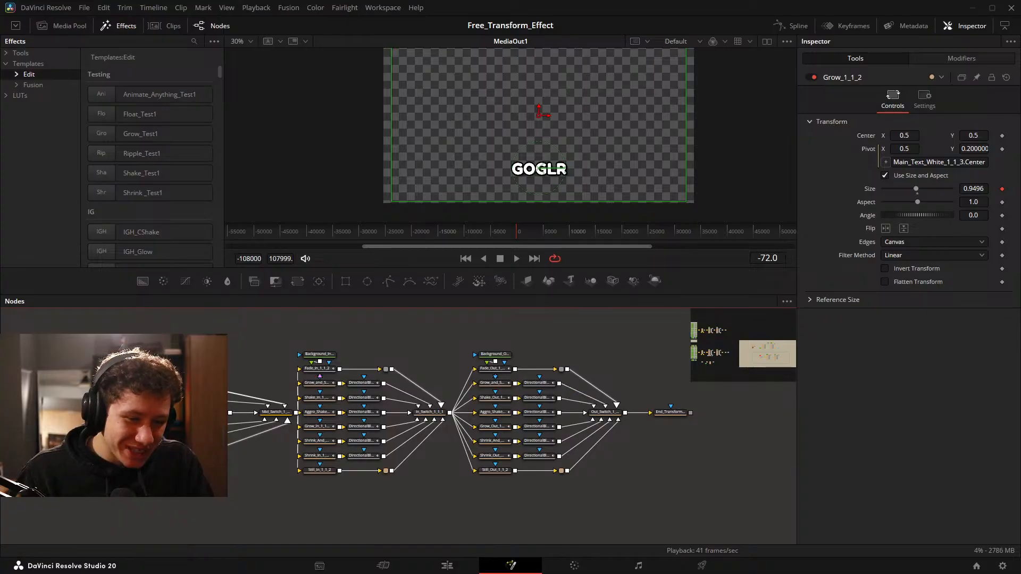
pyautogui.moveTo(146, 339); pyautogui.dragTo(689, 510)
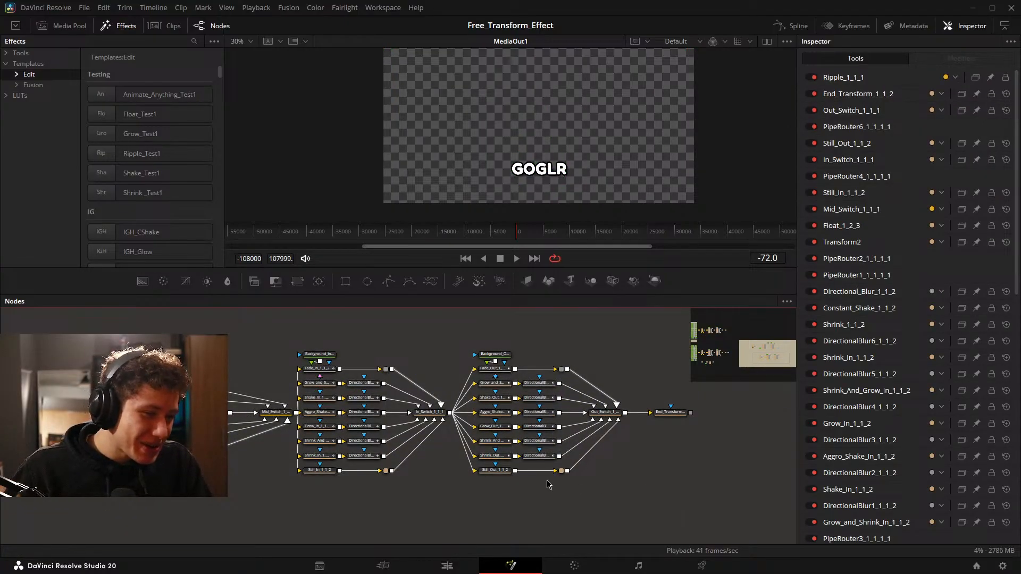
pyautogui.scroll(3, 234, 405)
pyautogui.moveTo(250, 405); pyautogui.dragTo(458, 413)
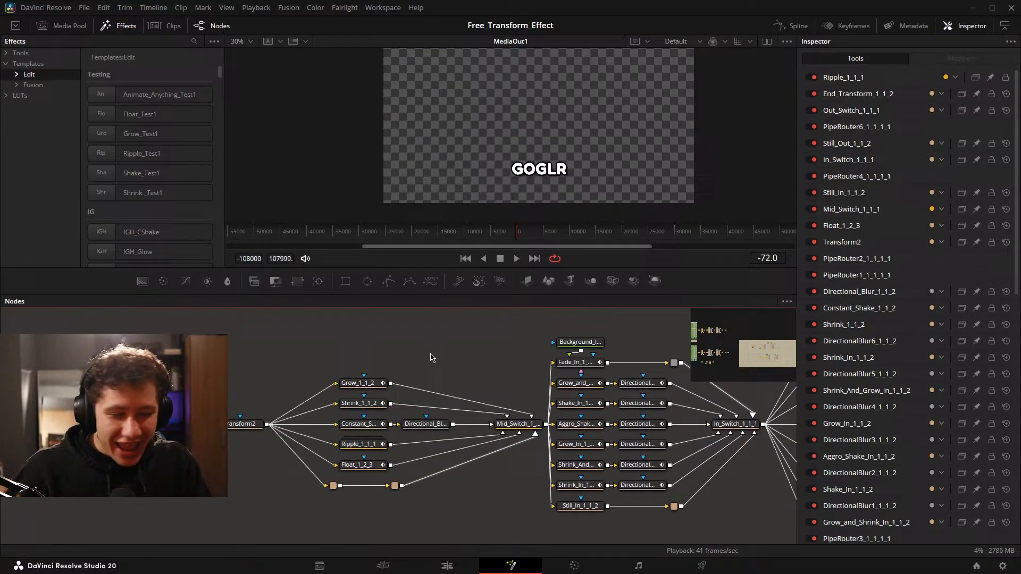
# Reset the Pivot of the Grow_1_1_2 and Shrink_1_1_2 nodes to 0.5, 0.5, removing its Main_Text_White_1_1_3.Center expression.
pyautogui.click(376, 390)
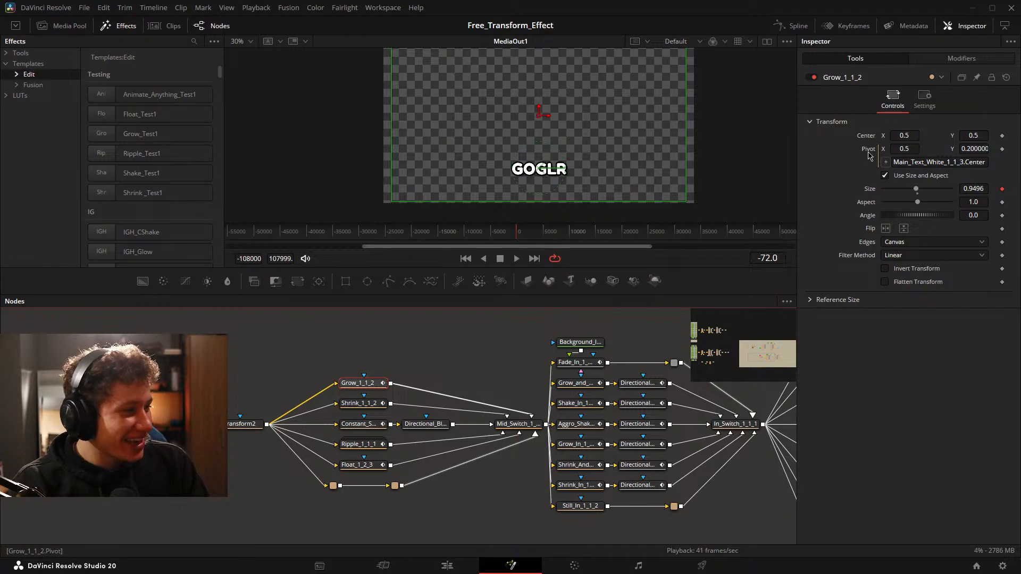
pyautogui.click(359, 403)
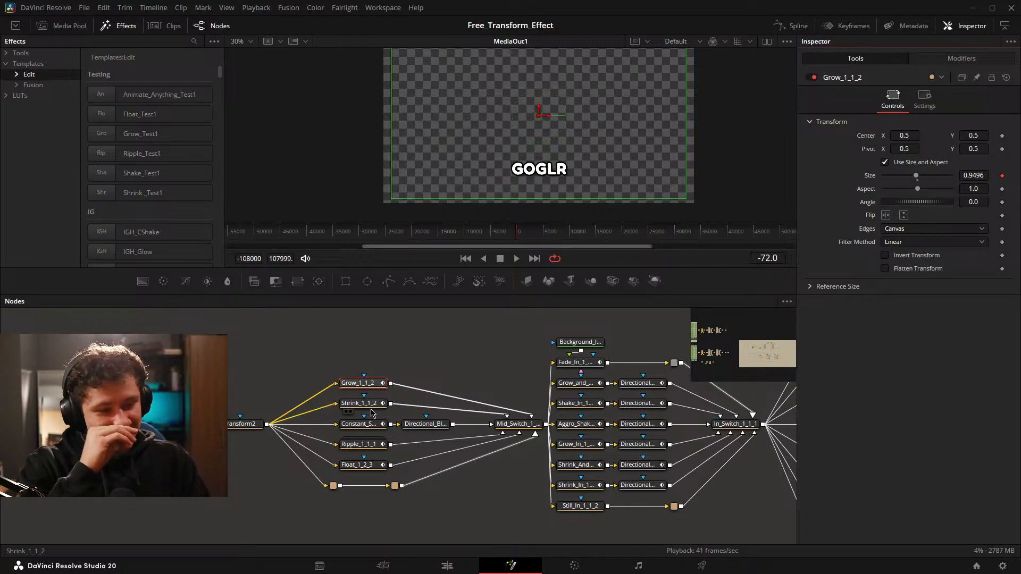
pyautogui.doubleClick(866, 149)
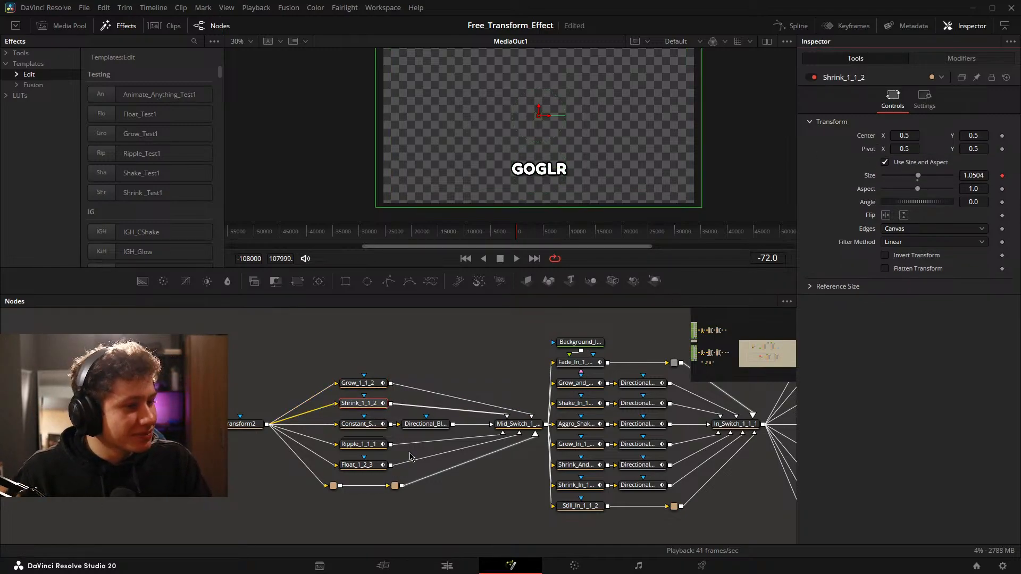
# Reset the Pivot of the Constant_Shake_1_1_2 and Float_1_2_3 nodes to 0.5, 0.5, clearing the text-center expression.
pyautogui.click(370, 429)
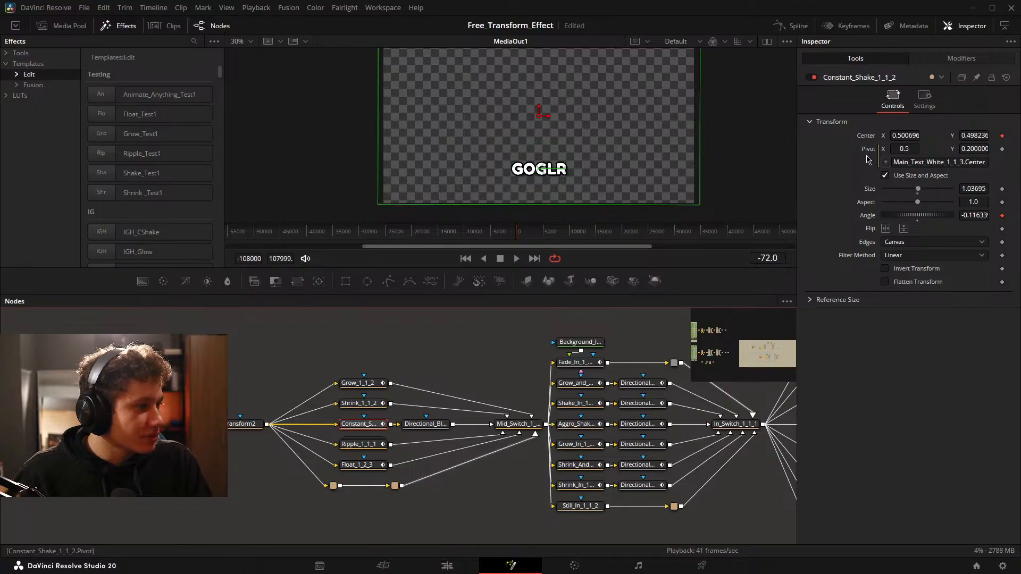
pyautogui.doubleClick(872, 151)
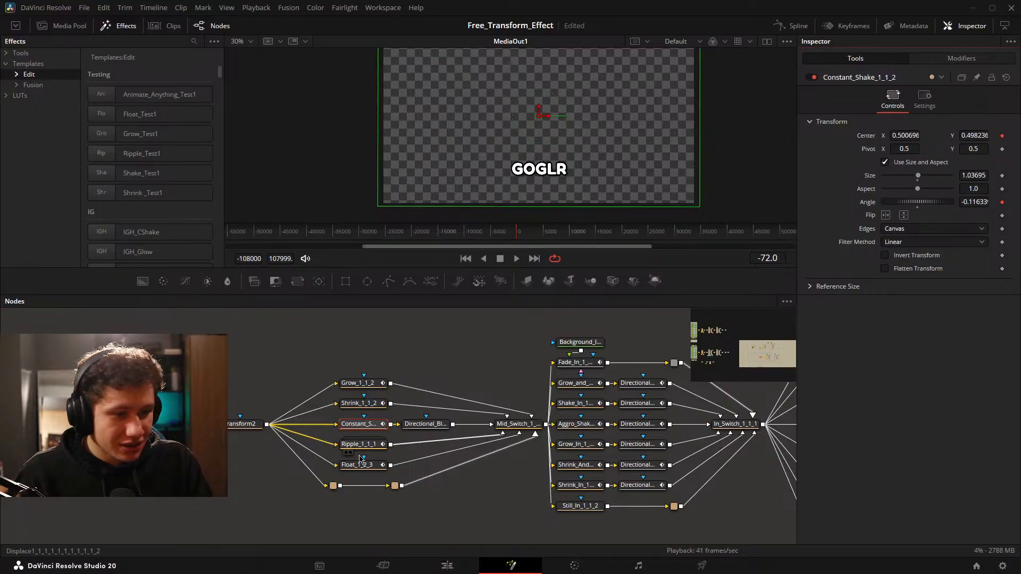
pyautogui.click(379, 445)
pyautogui.click(370, 467)
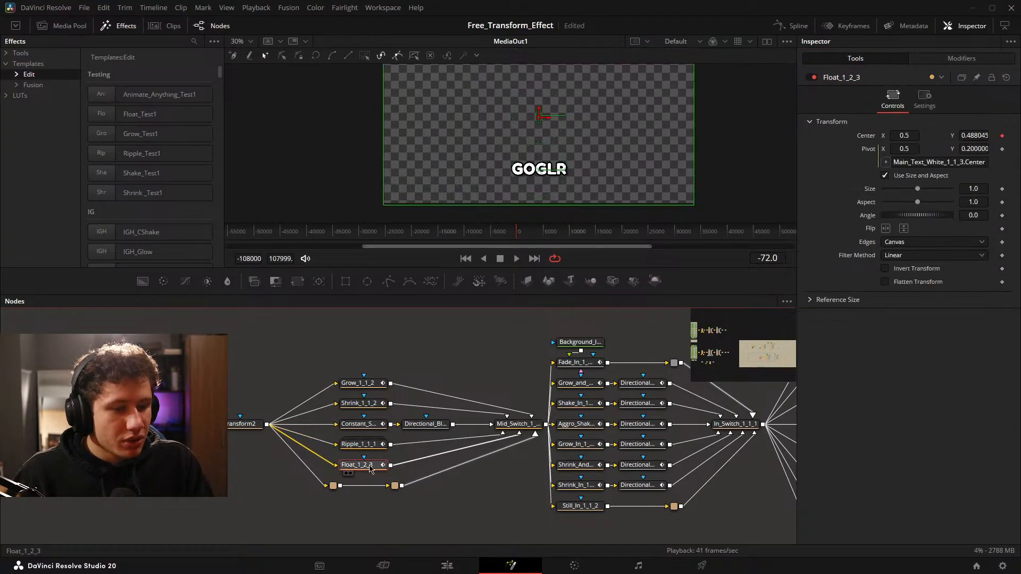
pyautogui.doubleClick(871, 149)
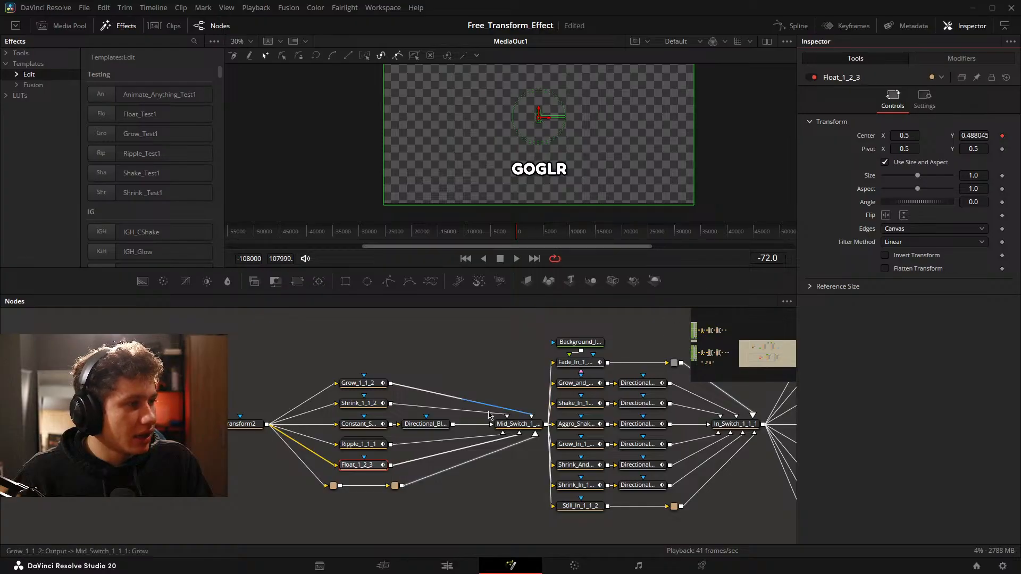
# Check the Controls of the Fade_In_1_1_2 node in the in-animation group for a linked expression.
pyautogui.moveTo(472, 446); pyautogui.dragTo(391, 454)
pyautogui.click(435, 432)
pyautogui.moveTo(484, 420); pyautogui.dragTo(325, 402)
pyautogui.click(351, 355)
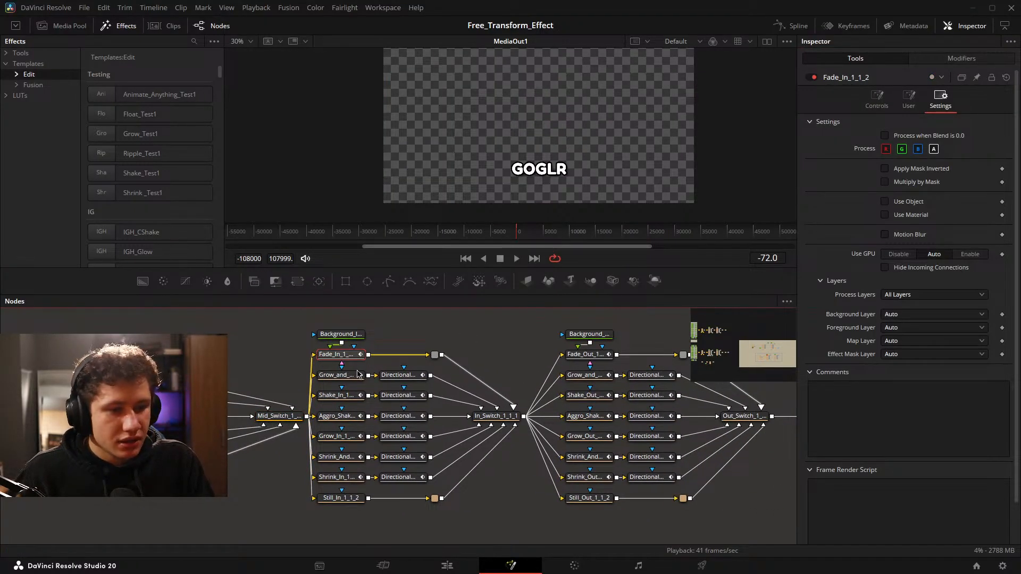
pyautogui.click(867, 101)
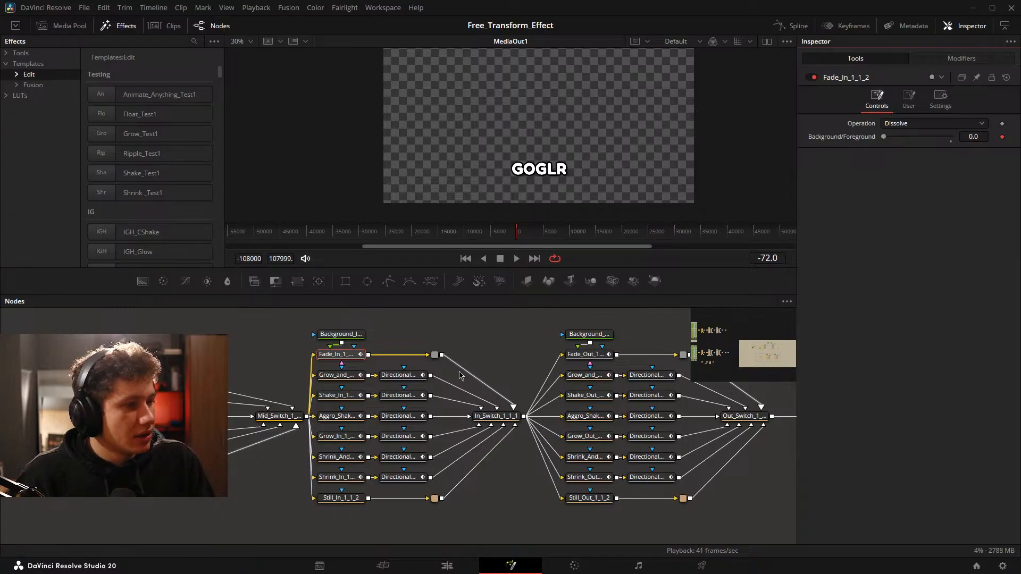
# Reset the Pivot of the Grow_and_Shrink_In_1_1_2, Shake_In_1_1_2 and Aggro_Shake_In_1_1_2 nodes to 0.5, 0.5, removing the text-center expression.
pyautogui.click(337, 377)
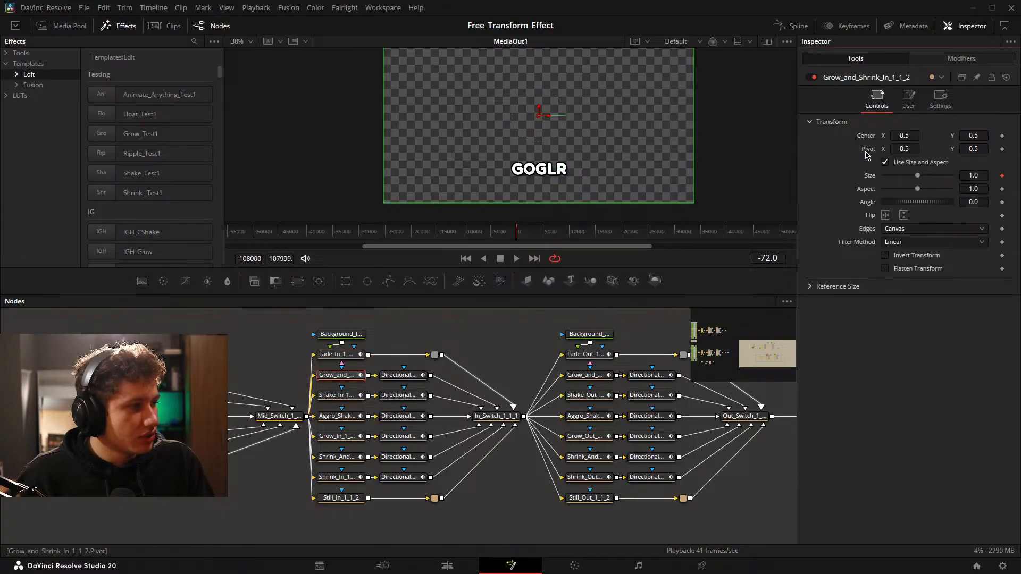
pyautogui.click(335, 396)
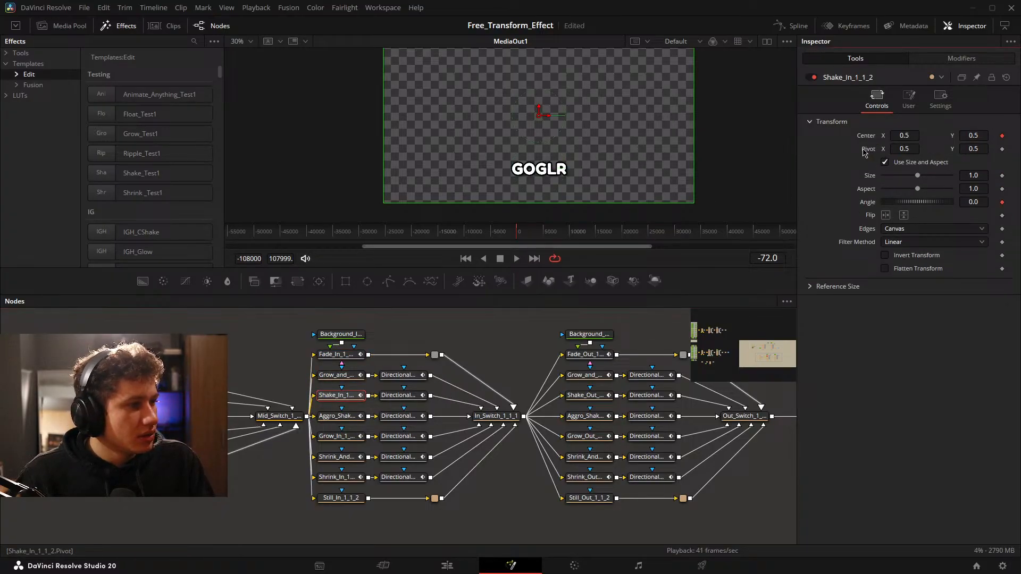
pyautogui.click(341, 417)
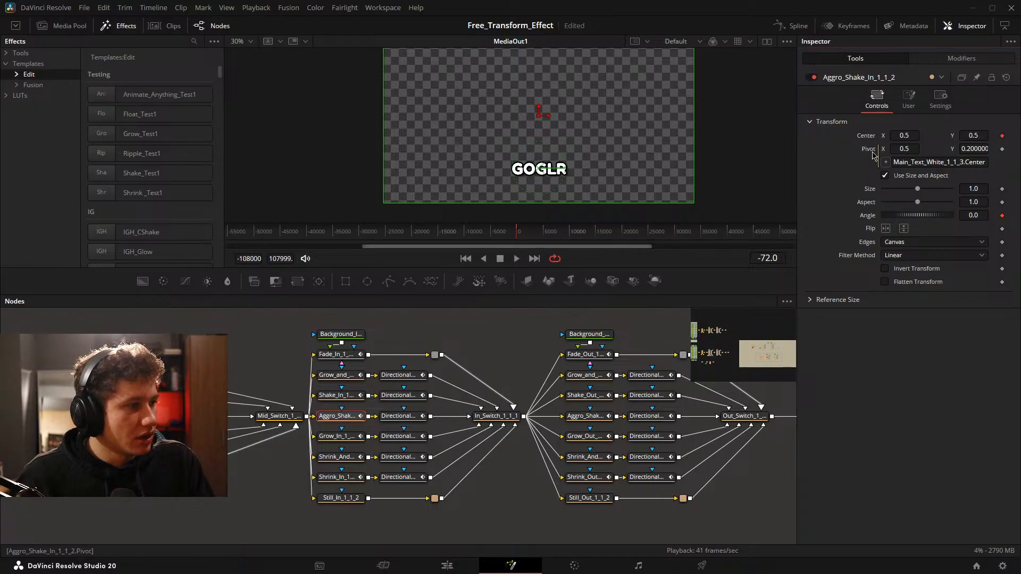
# Reset the Pivot of Grow_In_1_1_2, Shrink_And_Grow_In_1_1_2 and Shrink_In_1_1_2 to 0.5, 0.5, and check Still_In_1_1_2 for the same expression.
pyautogui.click(337, 436)
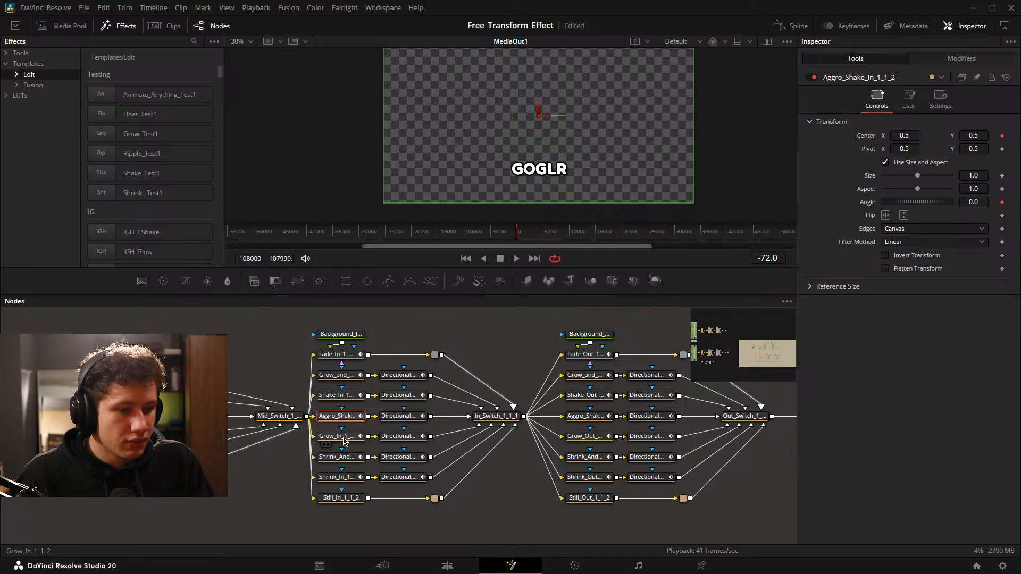
pyautogui.doubleClick(868, 150)
pyautogui.click(342, 459)
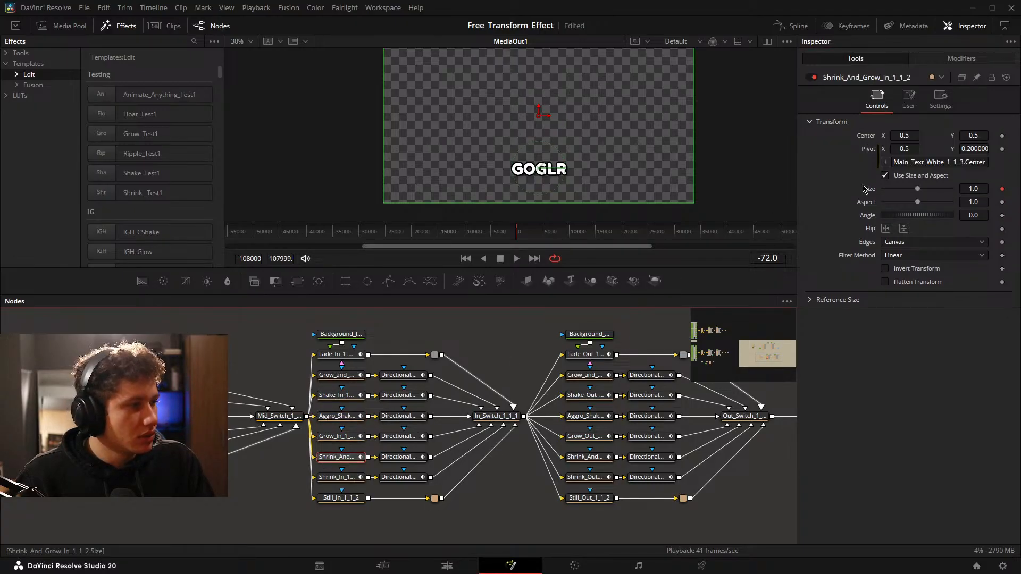
pyautogui.doubleClick(868, 150)
pyautogui.click(338, 477)
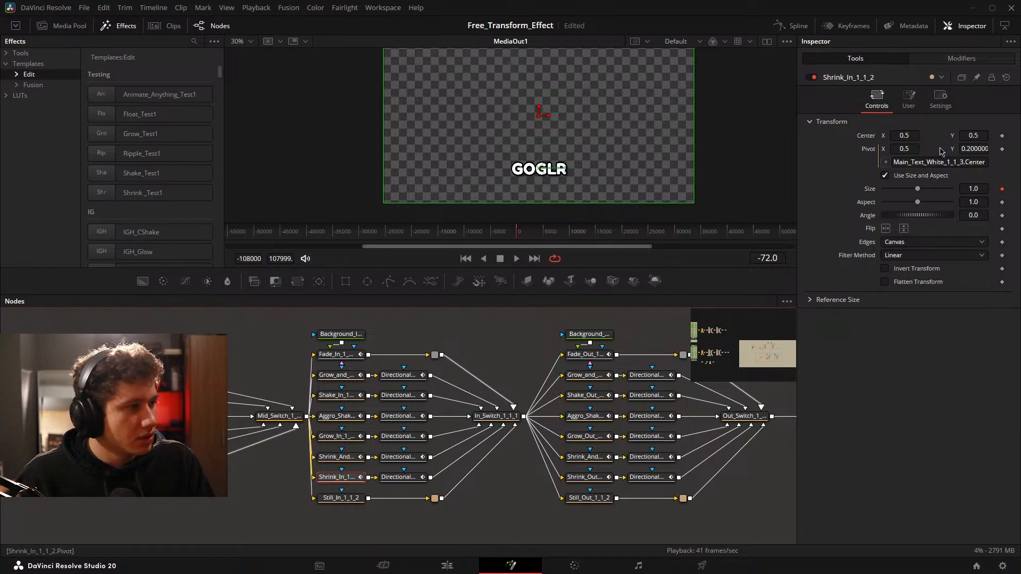
pyautogui.doubleClick(868, 149)
pyautogui.click(340, 499)
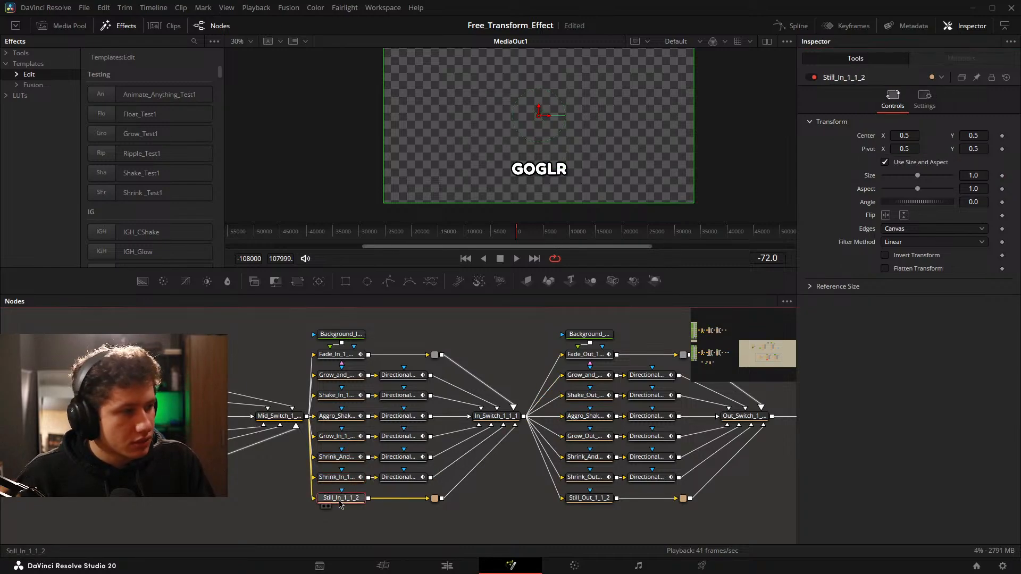
# In the out-animation group, reset the Pivot of Grow_and_Shrink_Out_1_1_2, Shake_Out_1_1_2 and Aggro_Shake_Out_1_1_2 to 0.5, 0.5.
pyautogui.moveTo(581, 468); pyautogui.dragTo(440, 476)
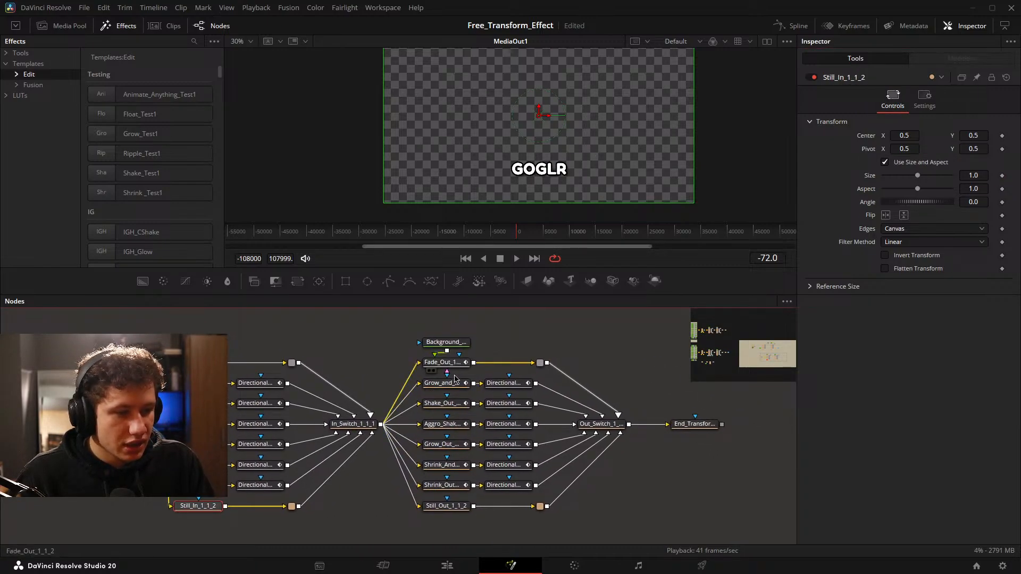
pyautogui.moveTo(463, 379); pyautogui.dragTo(381, 364)
pyautogui.click(362, 367)
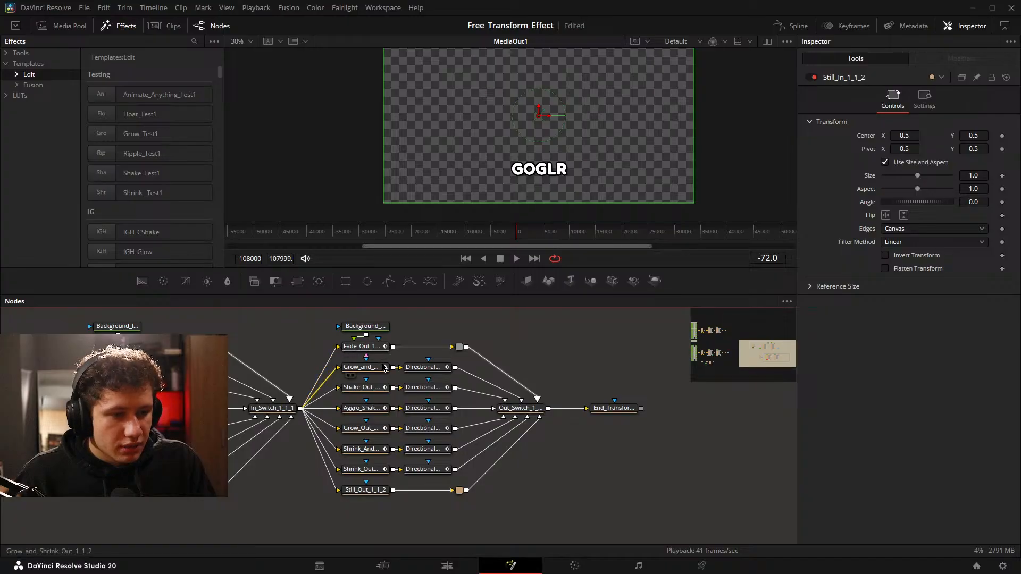
pyautogui.doubleClick(868, 151)
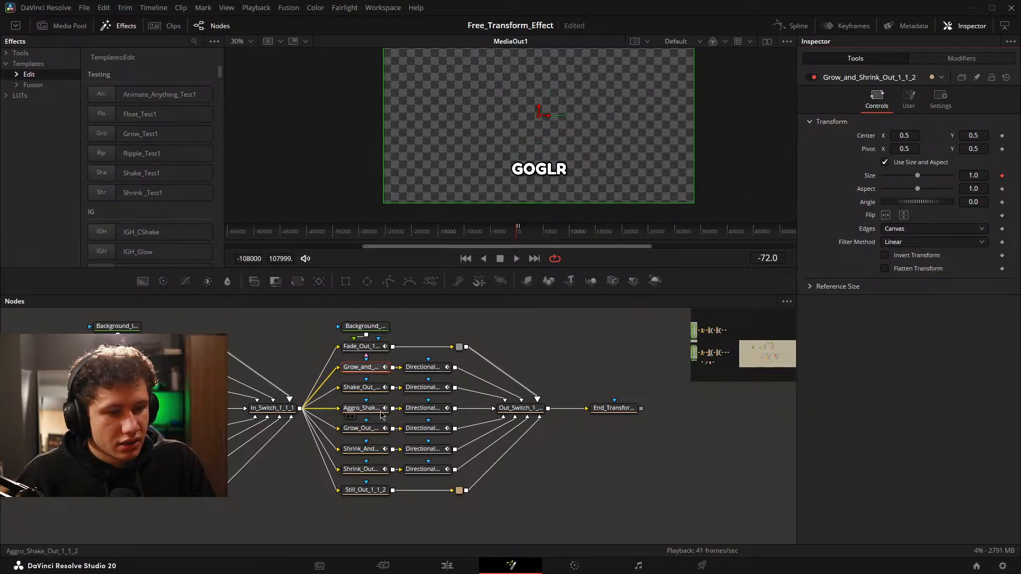
pyautogui.click(362, 387)
pyautogui.doubleClick(869, 152)
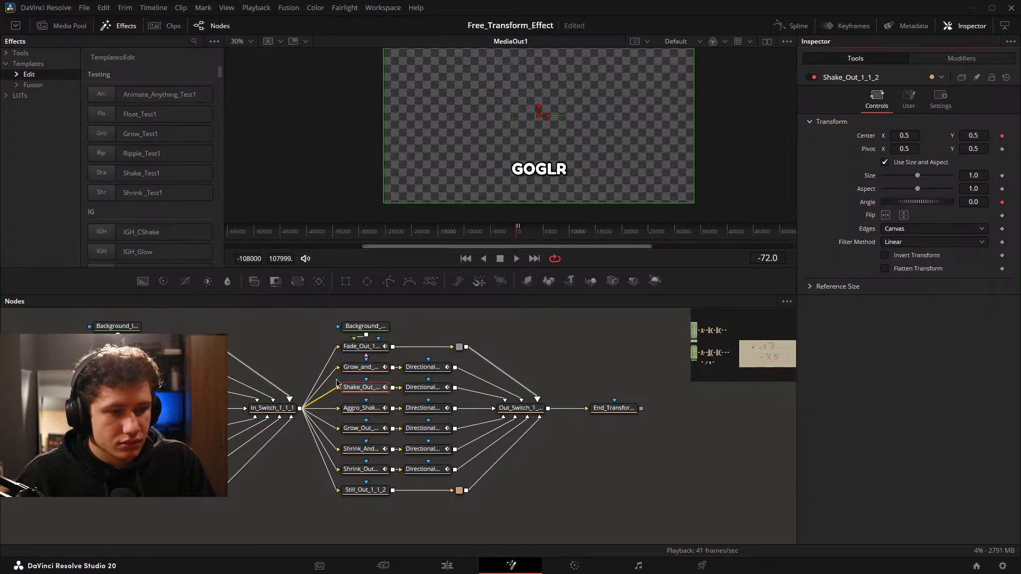
pyautogui.click(362, 408)
pyautogui.doubleClick(868, 152)
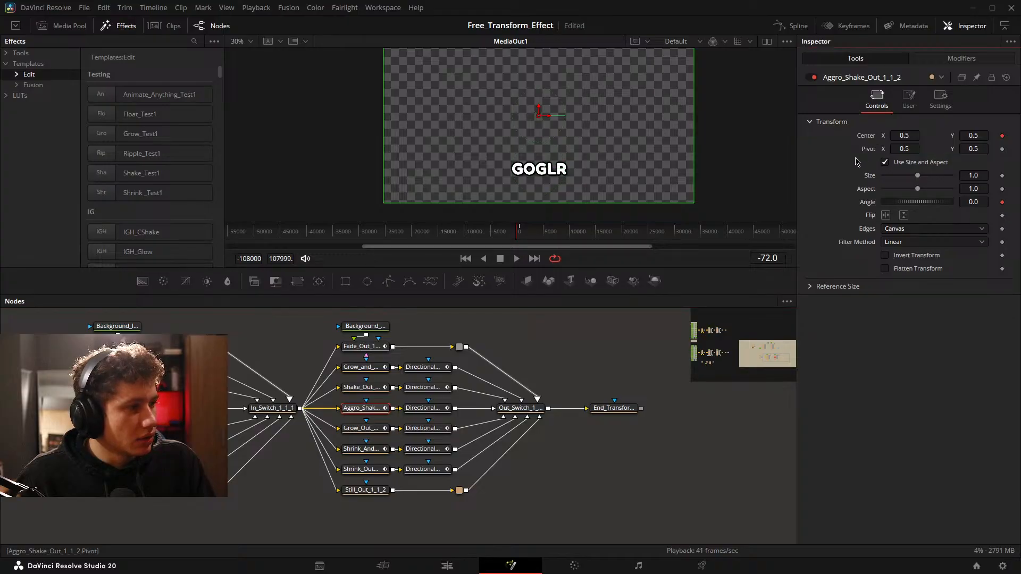
# Clear the Main_Text_White_1_1_3.Center Pivot expression from Grow_Out_1_1_2, Shrink_And_Grow_Out_1_1_2 and Shrink_Out_1_1_2, resetting each Pivot to 0.5, 0.5.
pyautogui.click(360, 428)
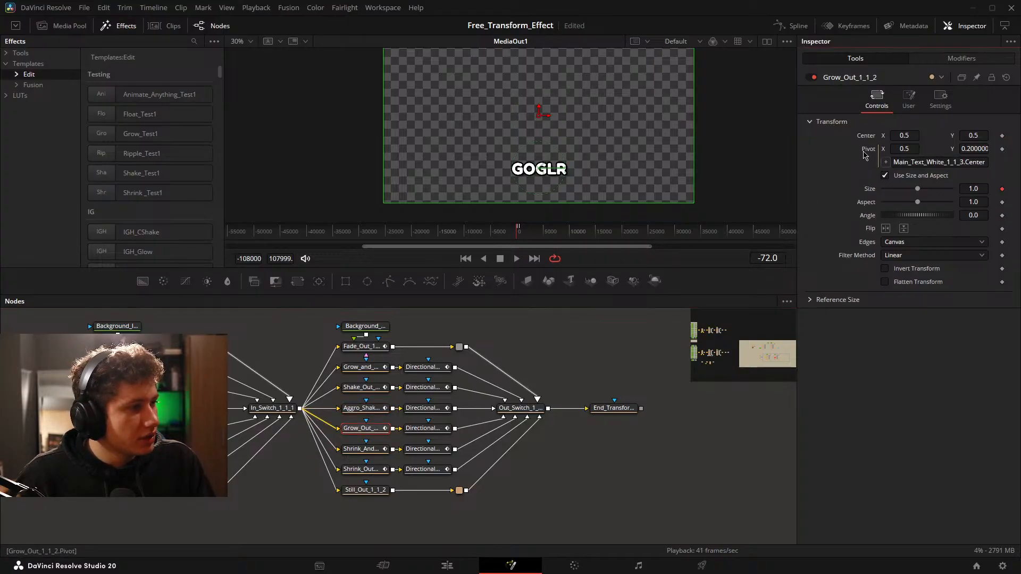
pyautogui.doubleClick(869, 152)
pyautogui.click(362, 448)
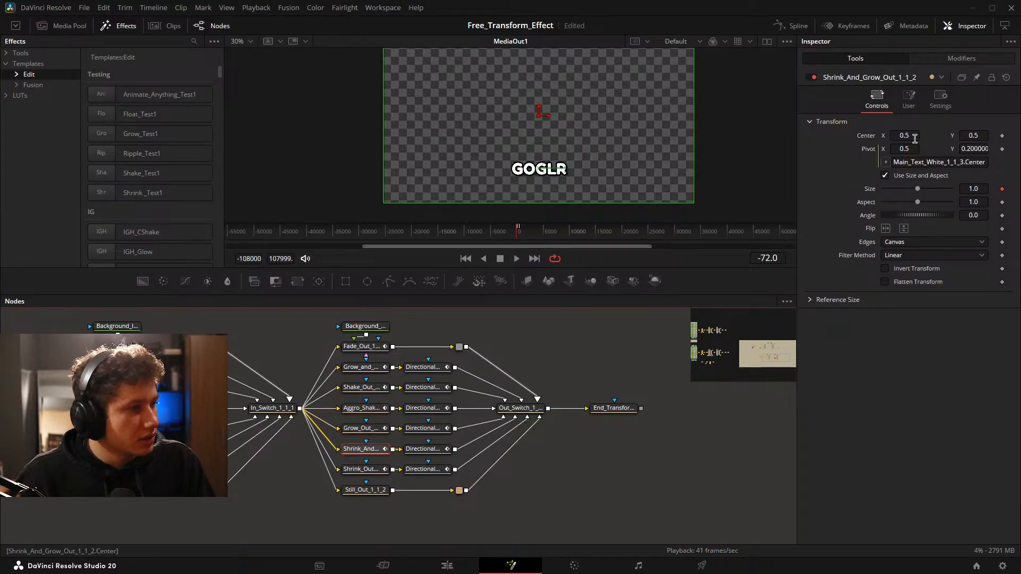
pyautogui.doubleClick(869, 153)
pyautogui.click(362, 469)
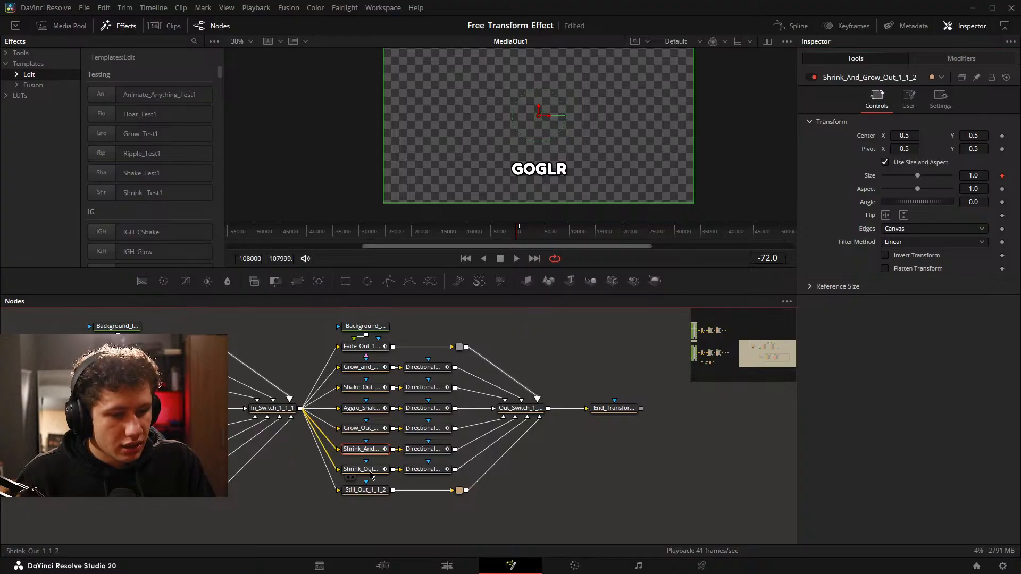
pyautogui.doubleClick(871, 149)
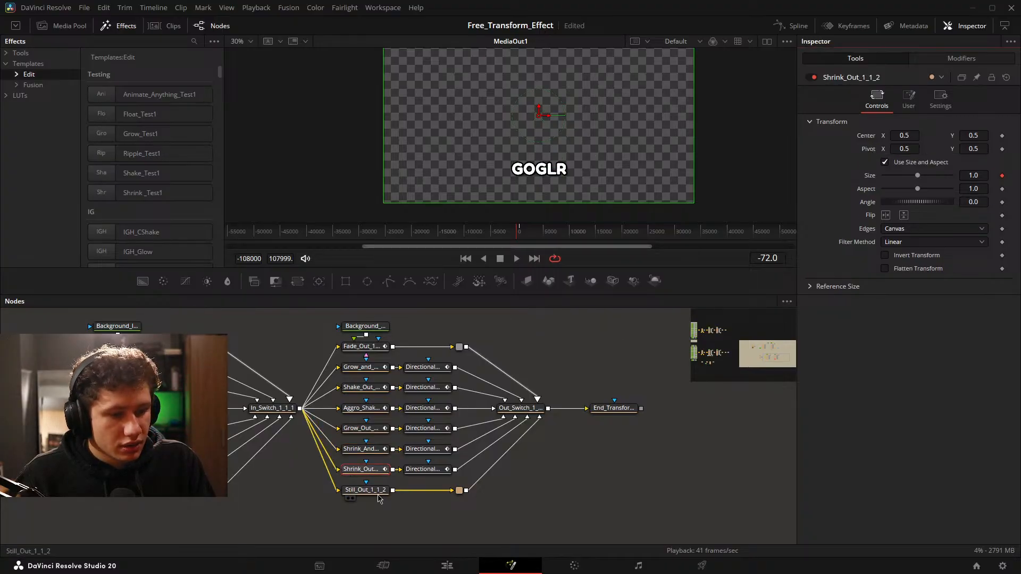
# Check the Still_Out_1_1_2 and End_Transform_1_1_2 nodes for leftover pivot expressions and save the project.
pyautogui.click(366, 489)
pyautogui.click(625, 412)
pyautogui.moveTo(697, 431); pyautogui.dragTo(476, 442)
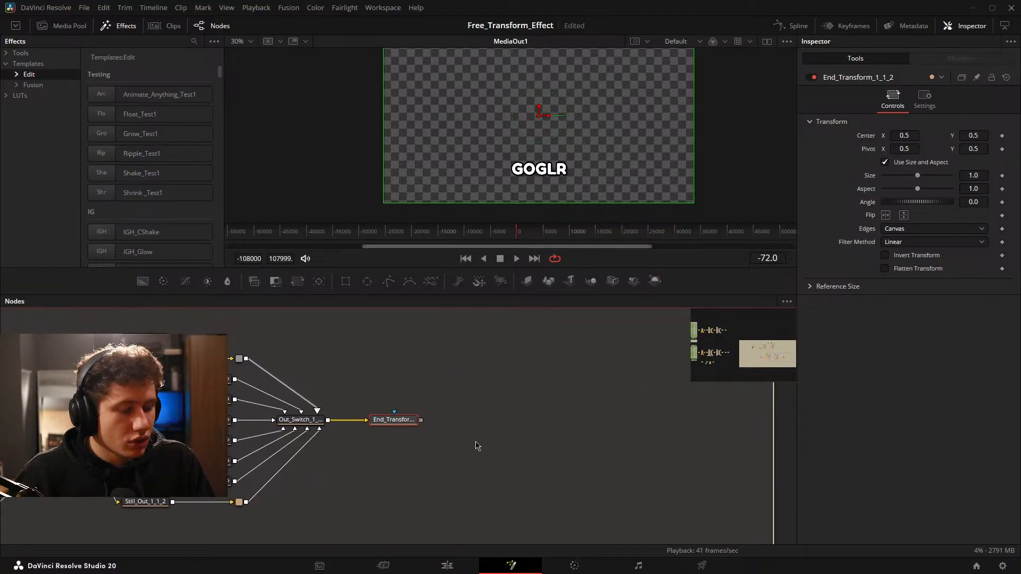
pyautogui.click(475, 443)
pyautogui.hotkey('ctrl', 's')
# Select the whole animation node tree through End_Transform_1_1_2 and create a new macro from it.
pyautogui.moveTo(354, 428); pyautogui.dragTo(662, 428)
pyautogui.scroll(-5, 662, 431)
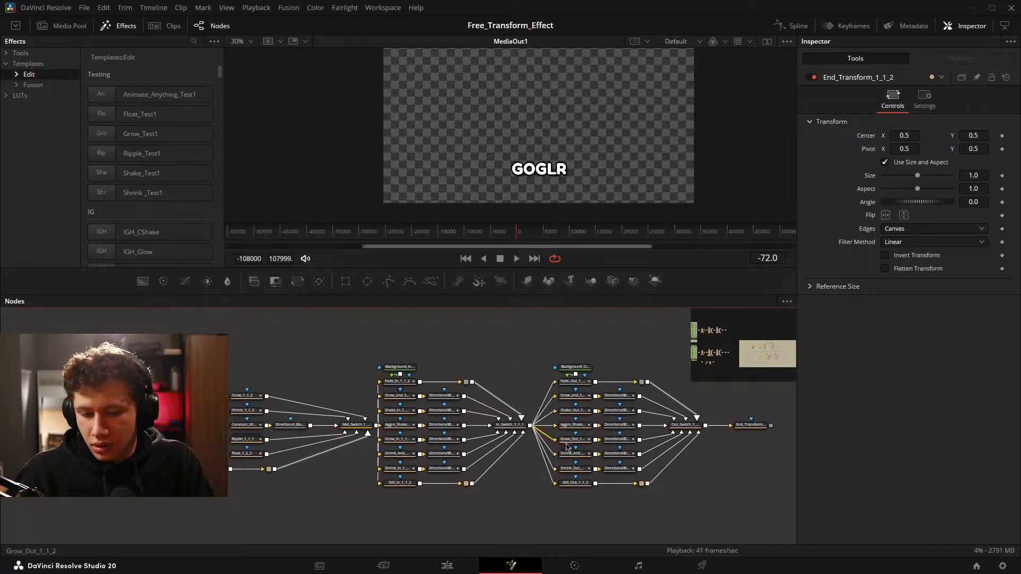
pyautogui.moveTo(35, 350); pyautogui.dragTo(682, 524)
pyautogui.rightClick(673, 433)
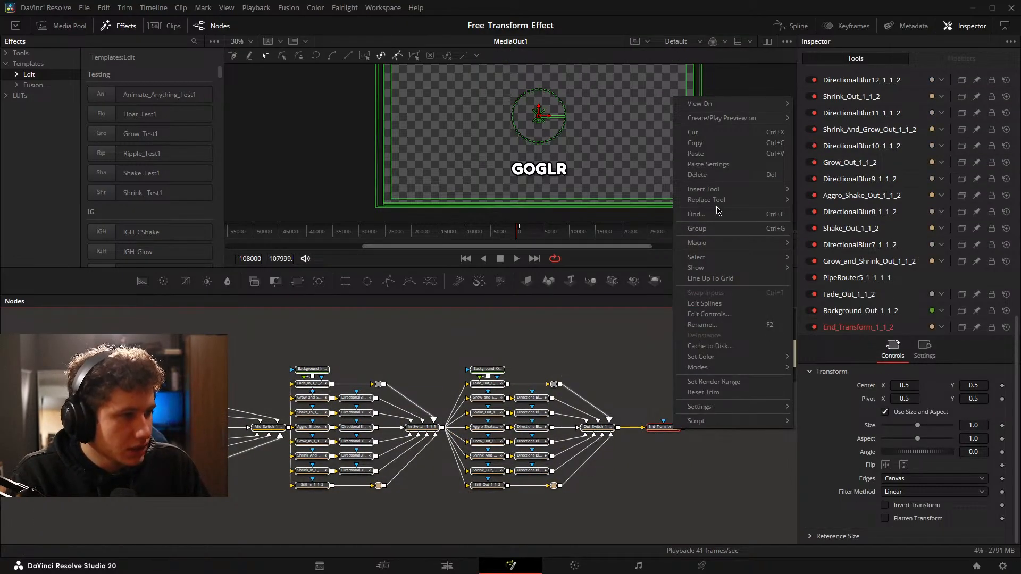
pyautogui.moveTo(730, 244)
pyautogui.click(868, 117)
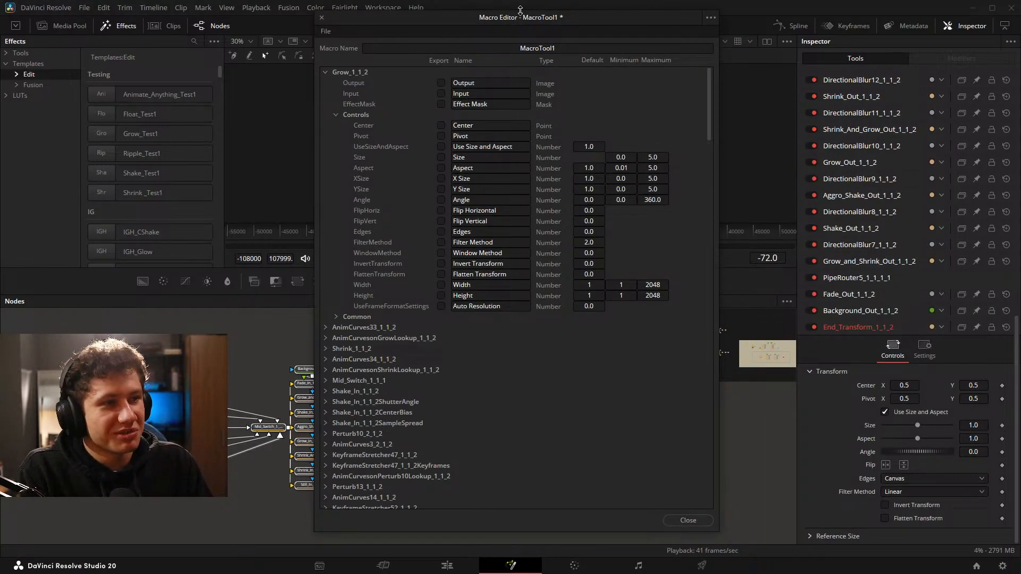
# Name the new macro Animate_Anything_Test2.
pyautogui.moveTo(520, 11); pyautogui.dragTo(520, 159)
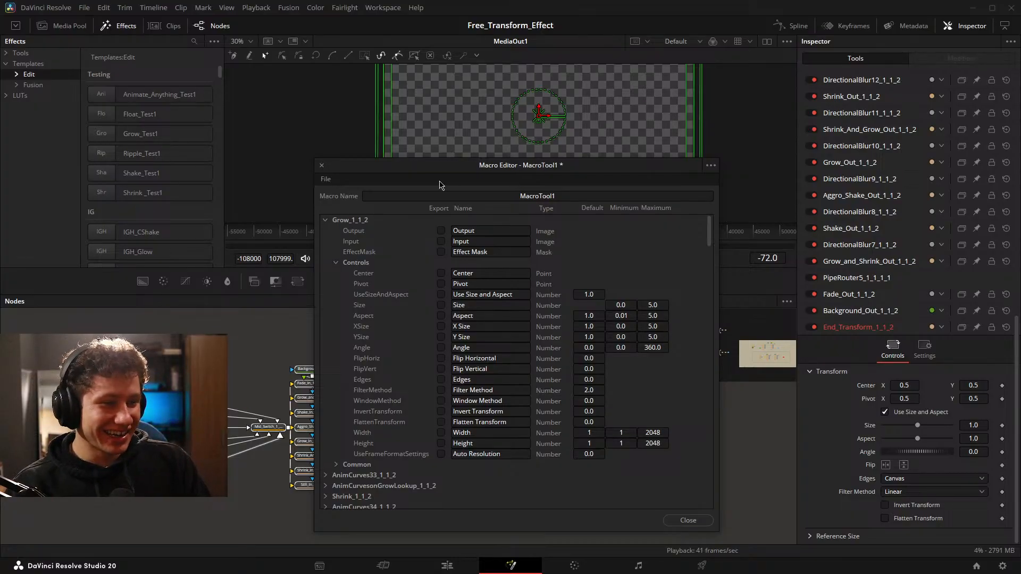
pyautogui.moveTo(403, 158); pyautogui.dragTo(404, 74)
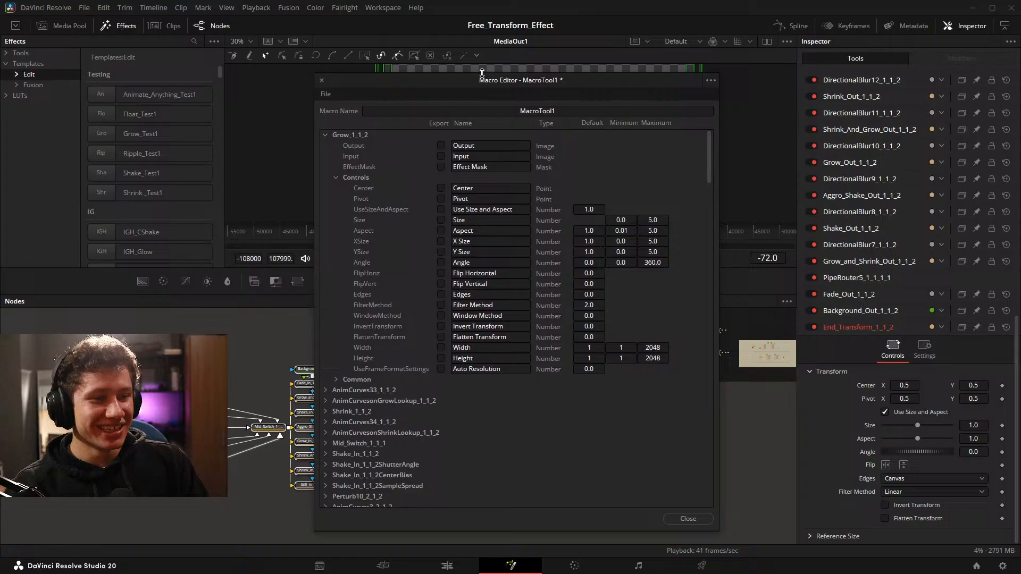
pyautogui.click(516, 110)
pyautogui.press('Delete')
pyautogui.press('Delete')
pyautogui.press('Delete')
pyautogui.press('Delete')
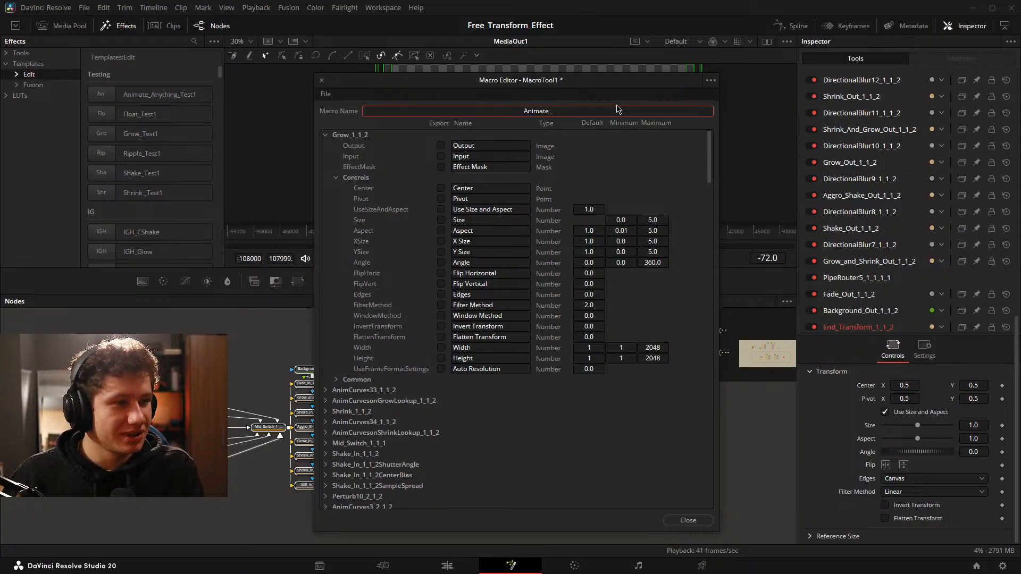
pyautogui.write('Anything')
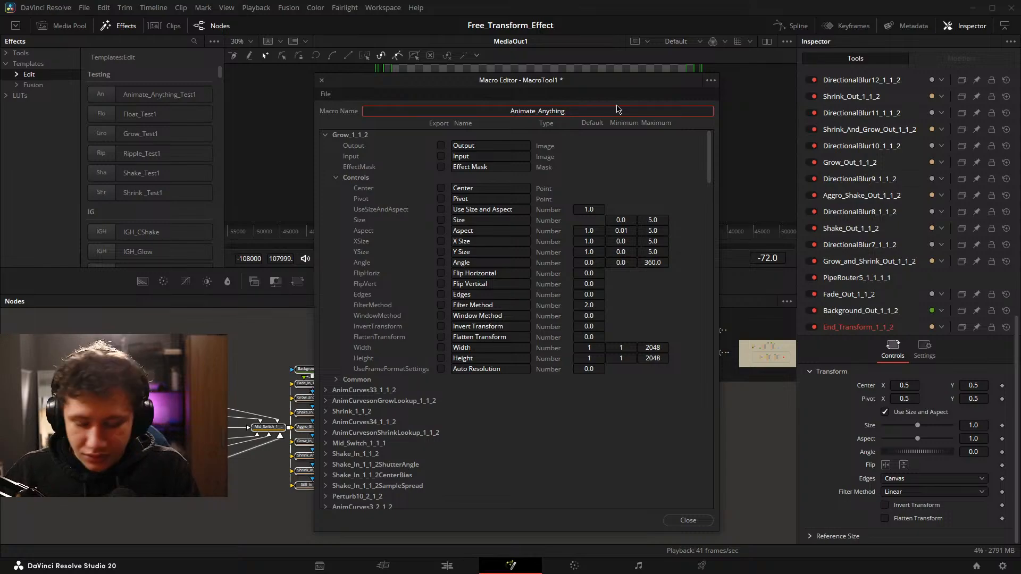
pyautogui.write('_Test_')
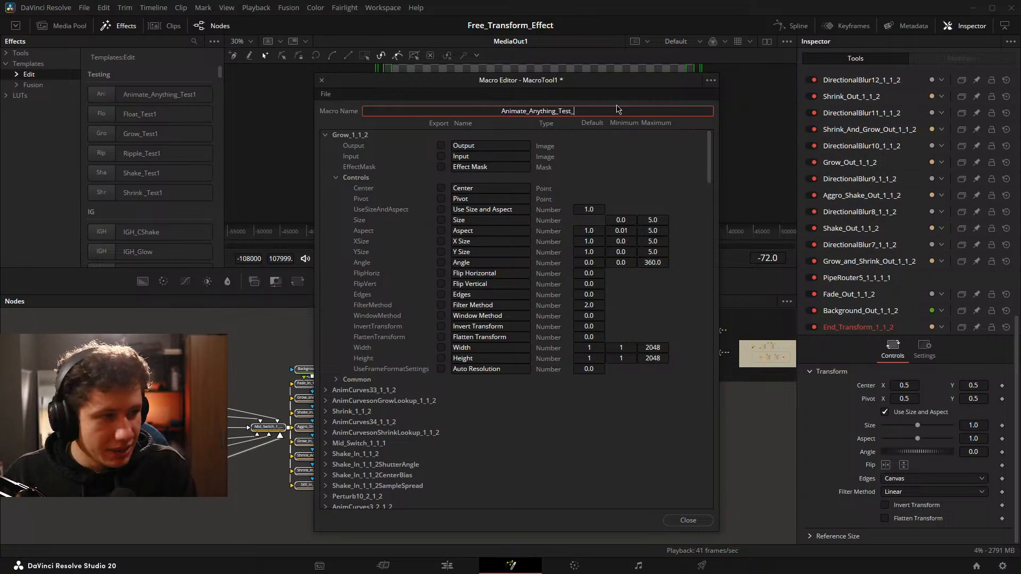
pyautogui.press('BackSpace')
pyautogui.write('2')
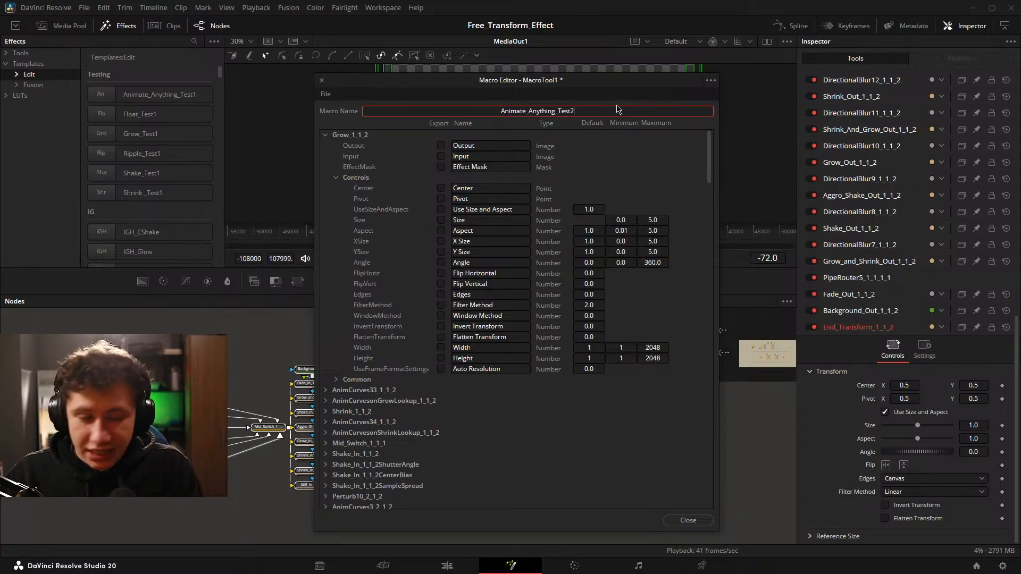
# Enable export of the Input of the Transform2 node in the macro.
pyautogui.click(326, 136)
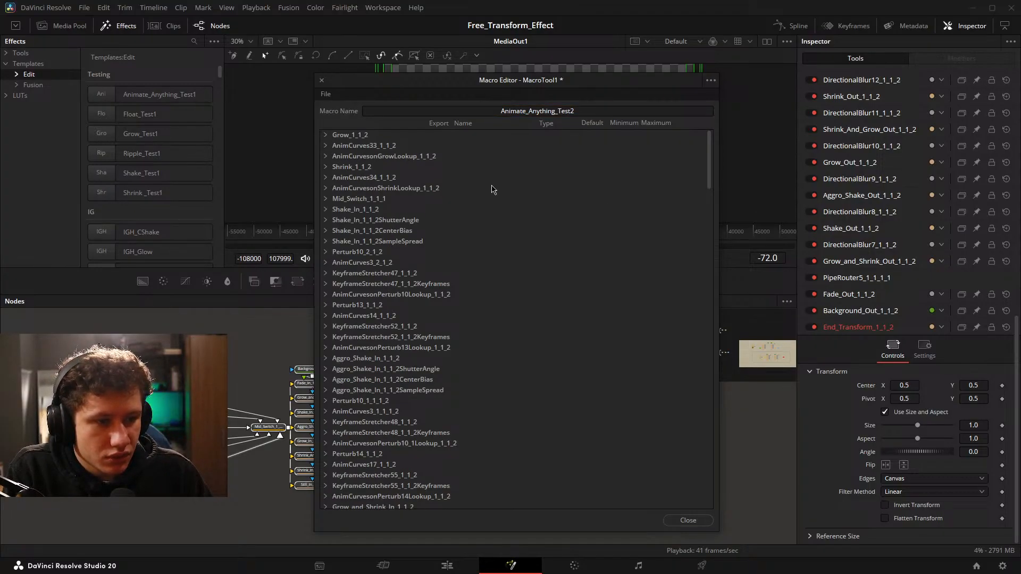
pyautogui.scroll(-15, 506, 214)
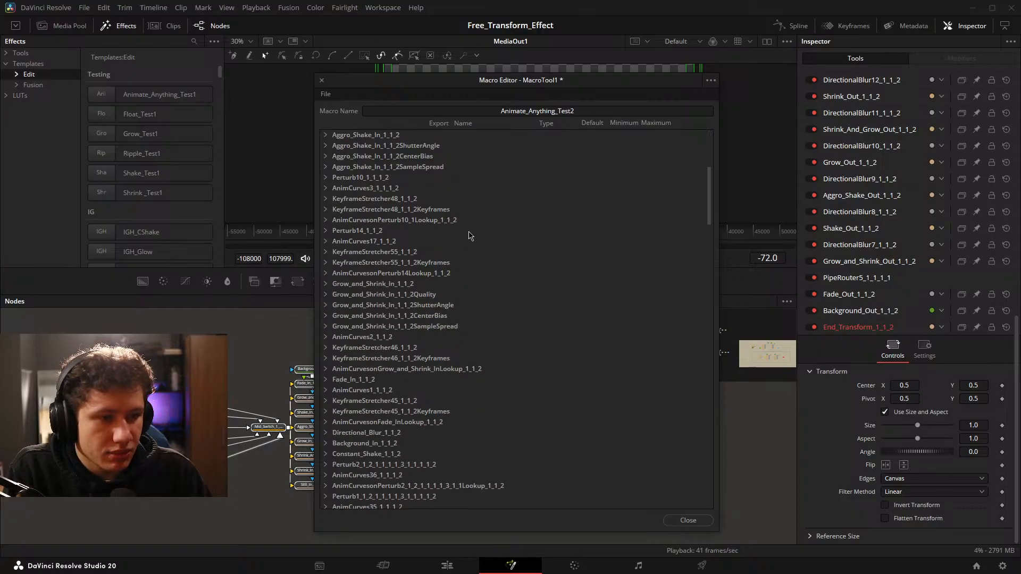
pyautogui.scroll(-2, 468, 227)
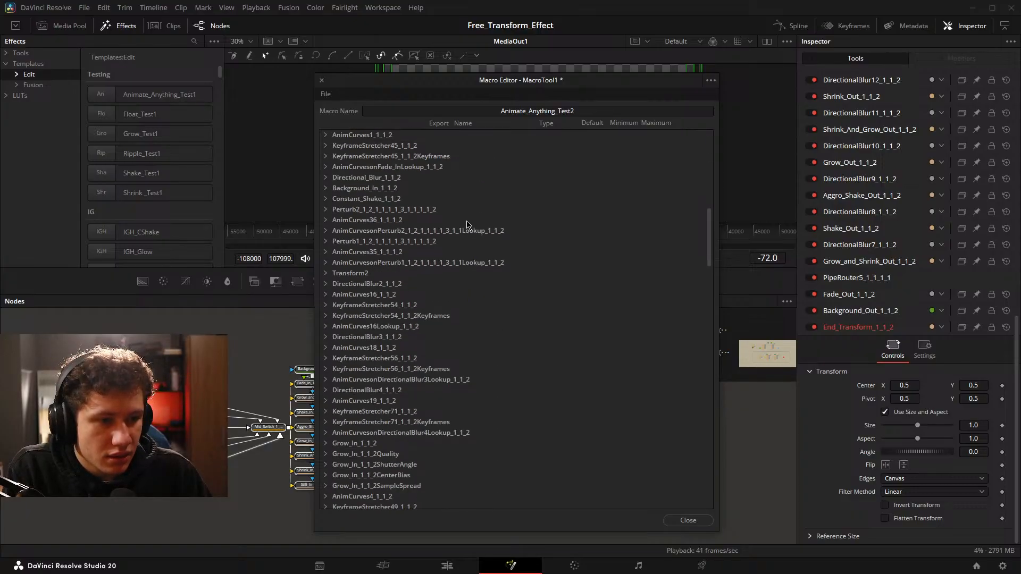
pyautogui.click(326, 242)
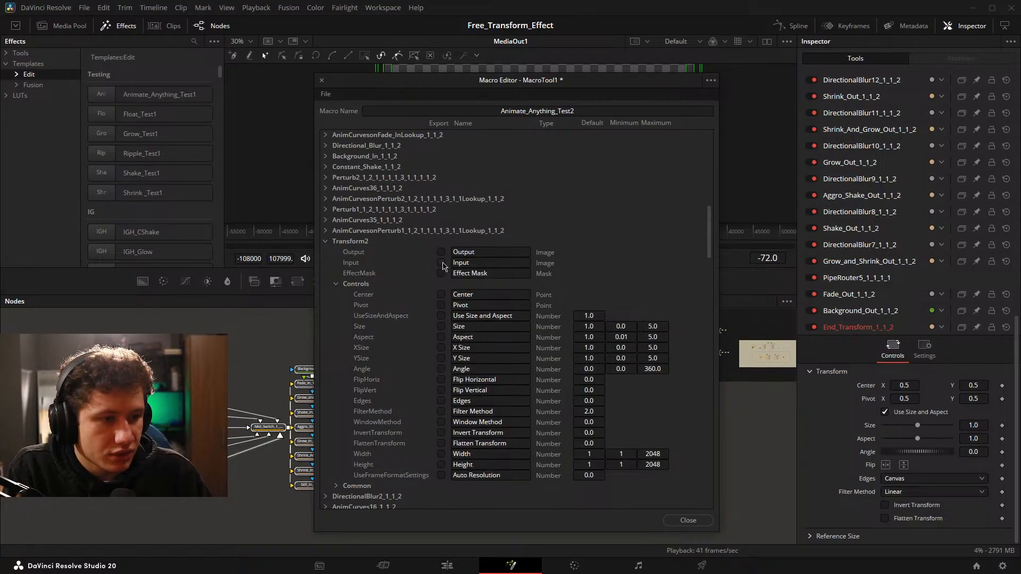
pyautogui.click(441, 262)
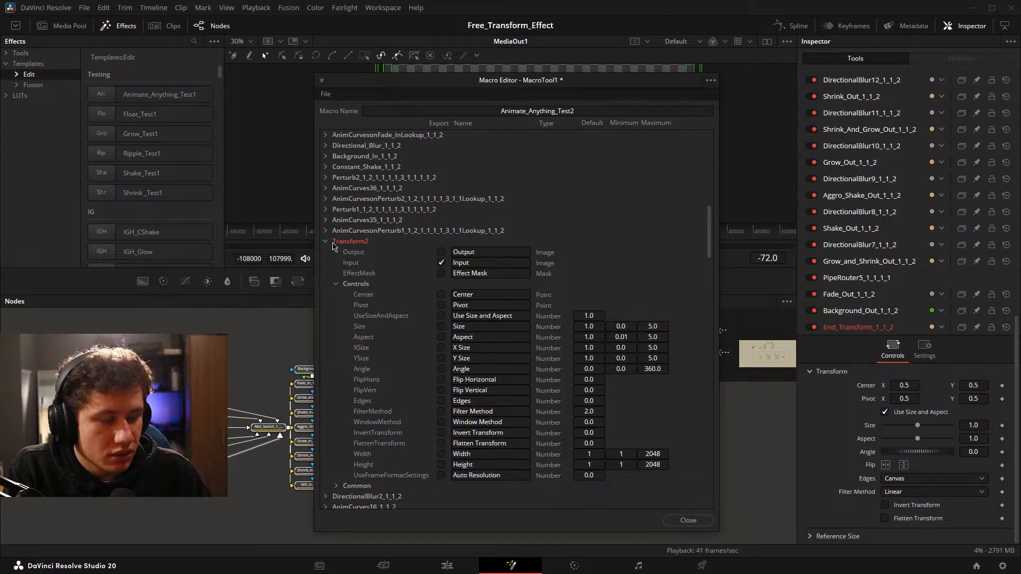
pyautogui.click(326, 242)
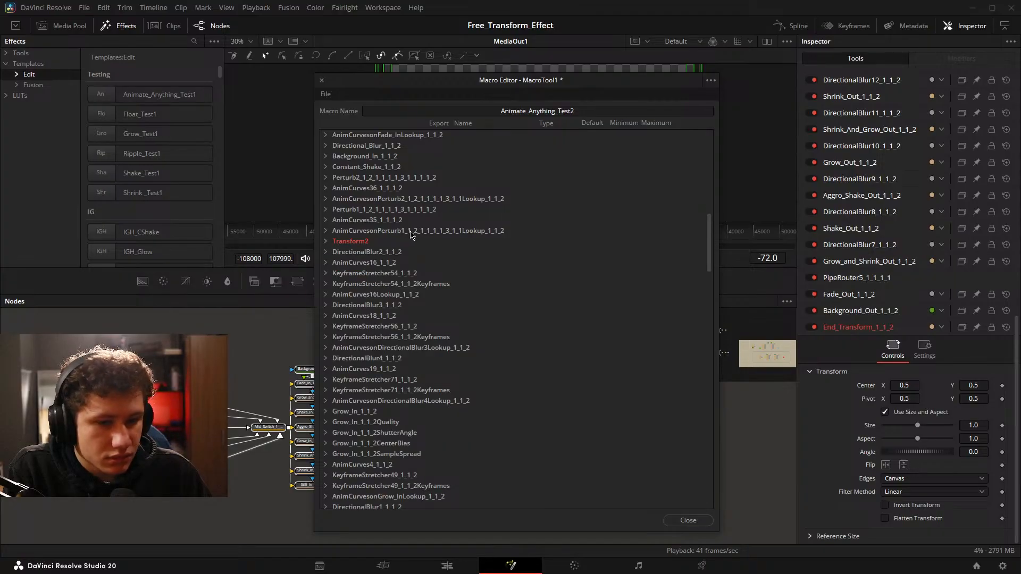
# Enable export of Input0 through Input7 and the Source control (In Animation) of the In_Switch_1_1_1 node.
pyautogui.scroll(-1, 412, 234)
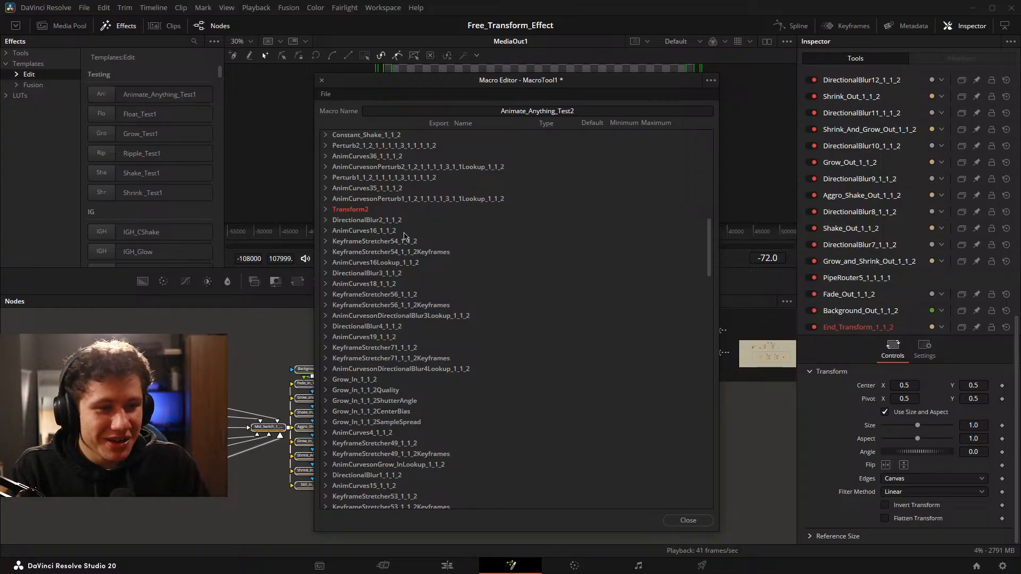
pyautogui.scroll(-2, 408, 231)
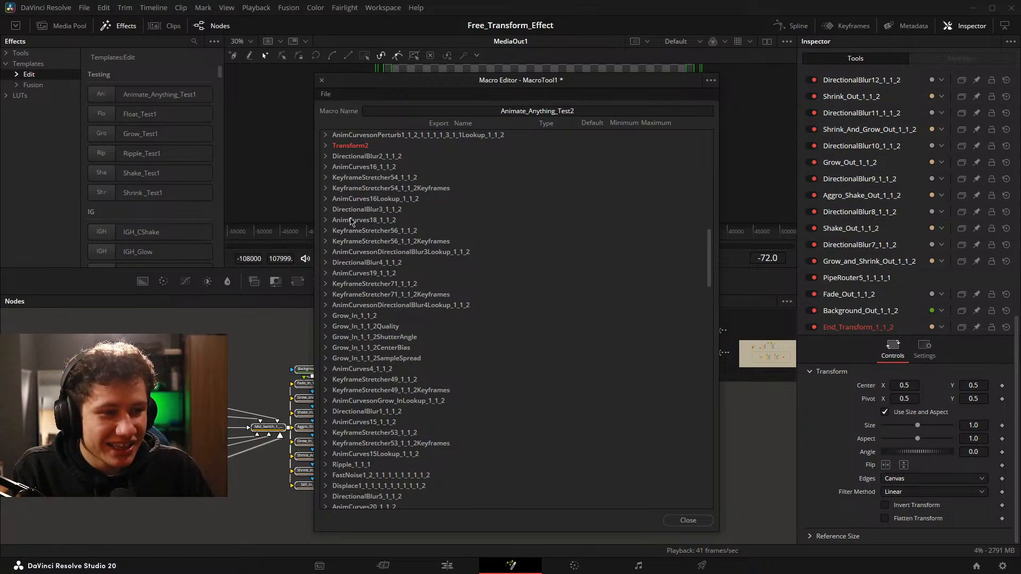
pyautogui.scroll(-1, 394, 171)
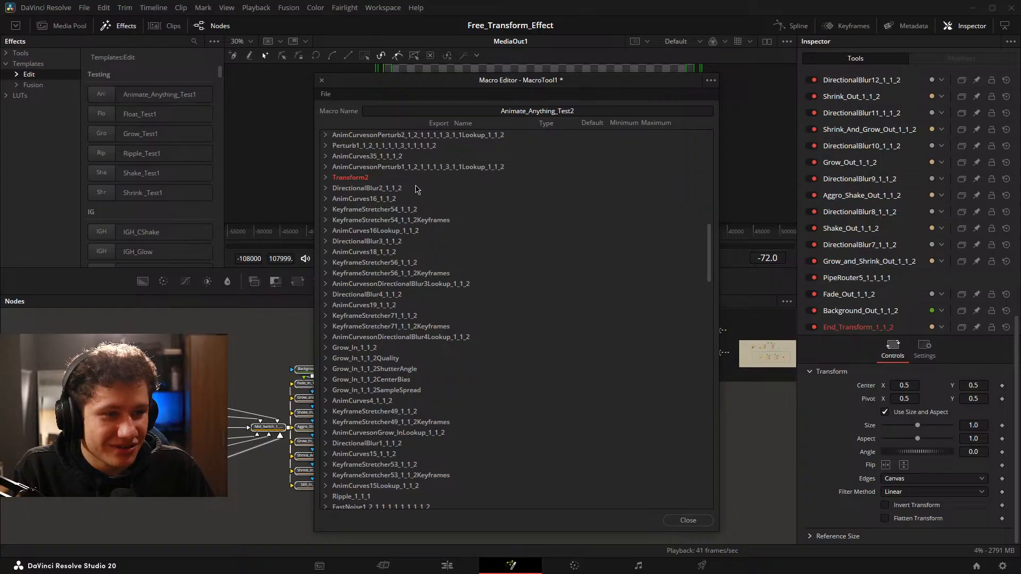
pyautogui.scroll(-7, 415, 199)
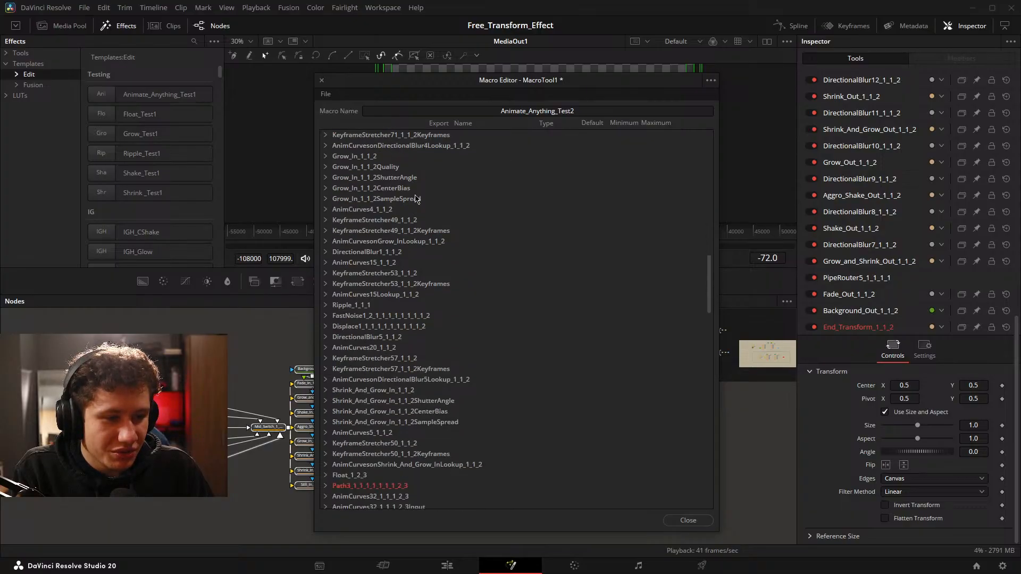
pyautogui.scroll(-1, 416, 201)
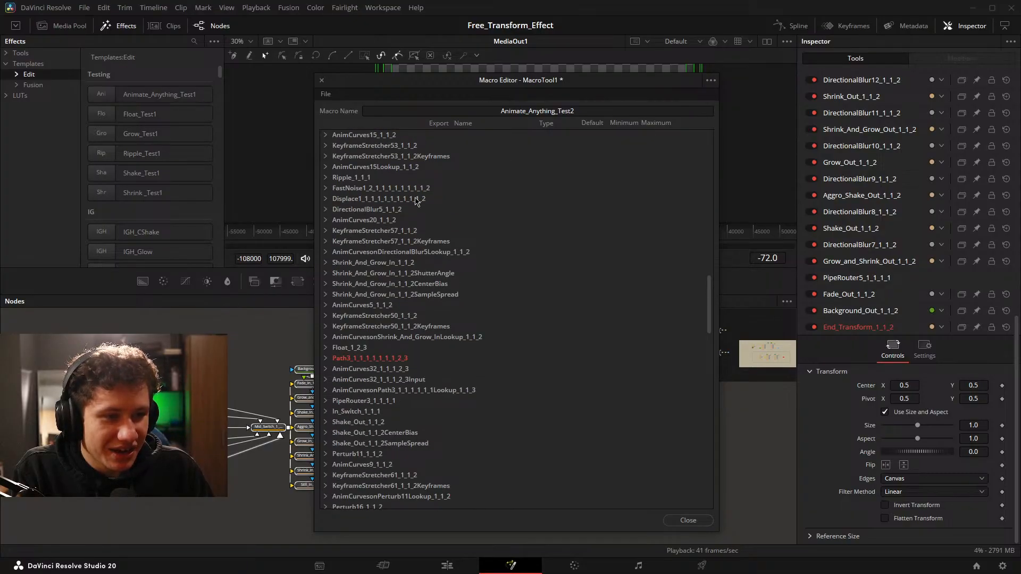
pyautogui.scroll(-5, 415, 201)
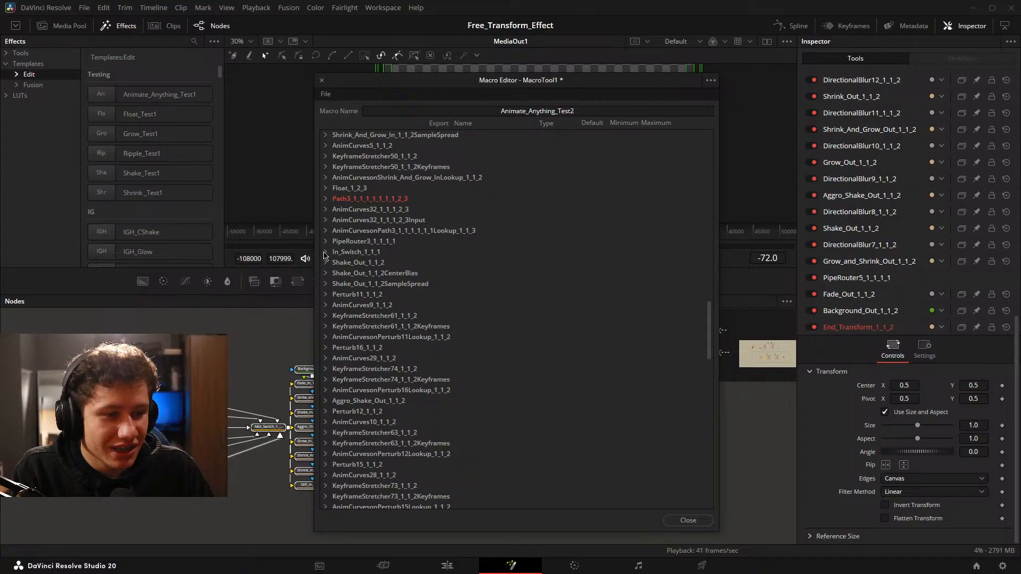
pyautogui.click(325, 252)
pyautogui.scroll(-1, 444, 269)
pyautogui.click(441, 336)
pyautogui.click(440, 315)
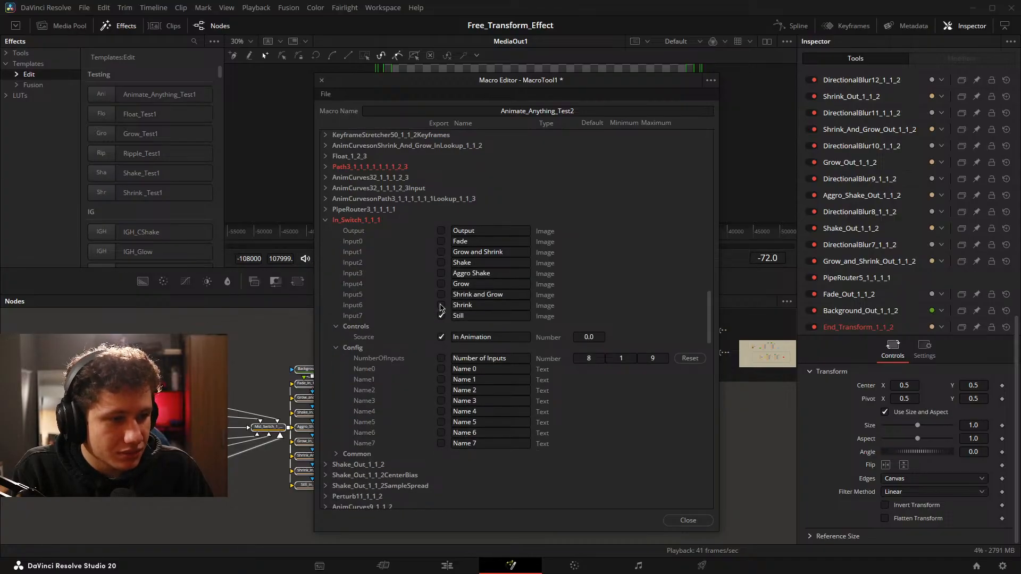
pyautogui.click(441, 294)
pyautogui.click(441, 284)
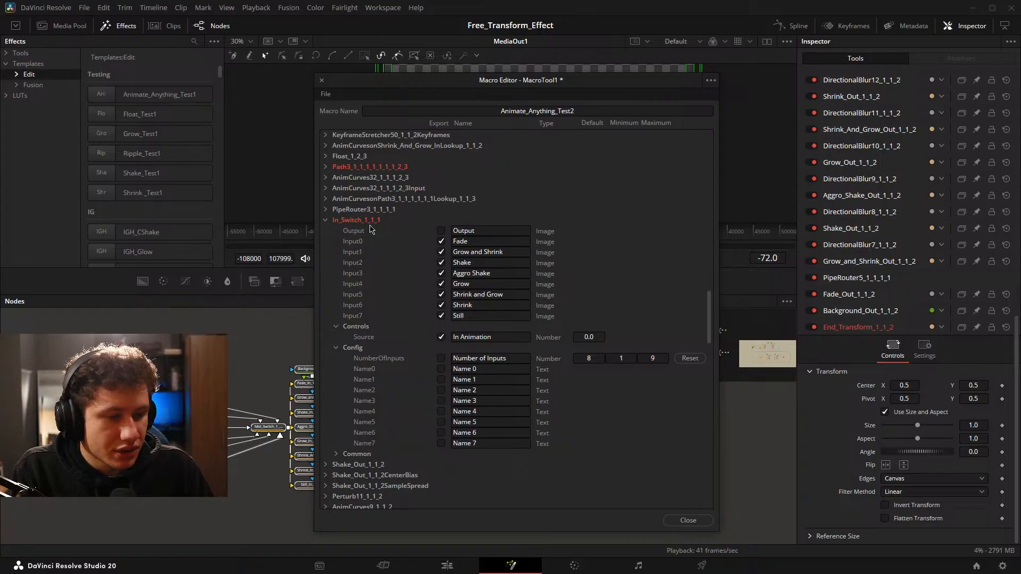
pyautogui.click(441, 232)
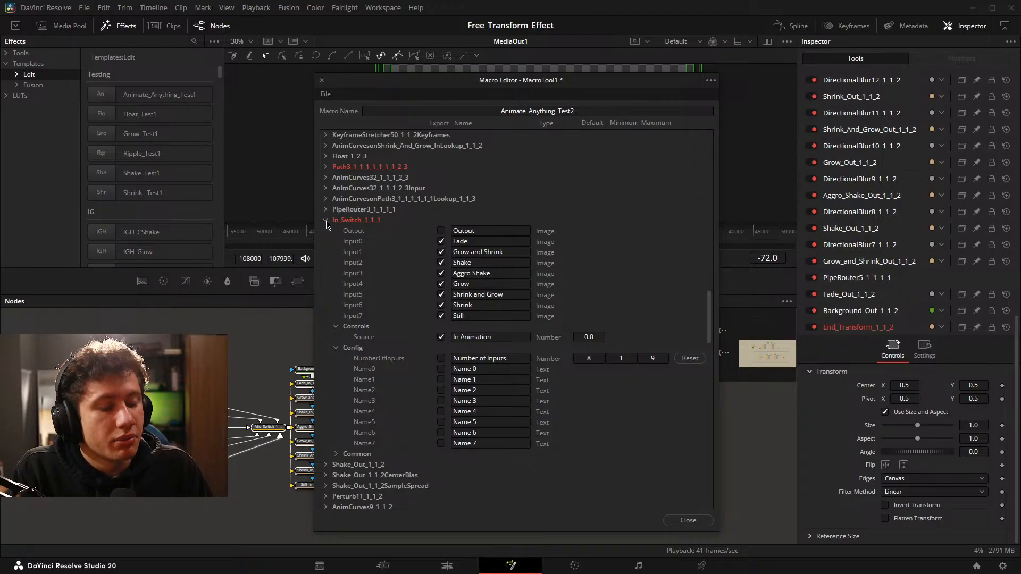
pyautogui.click(326, 221)
# Enable export of Input0 through Input7 and the Source control (Out Animation) of the Out_Switch_1_1_1 node.
pyautogui.scroll(-7, 531, 229)
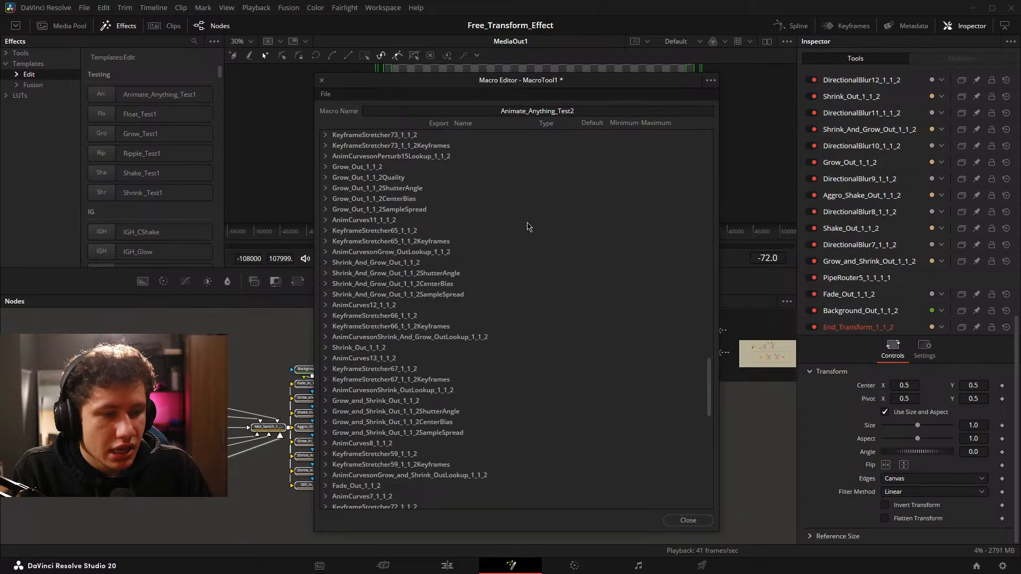
pyautogui.scroll(-4, 528, 226)
pyautogui.scroll(-6, 527, 226)
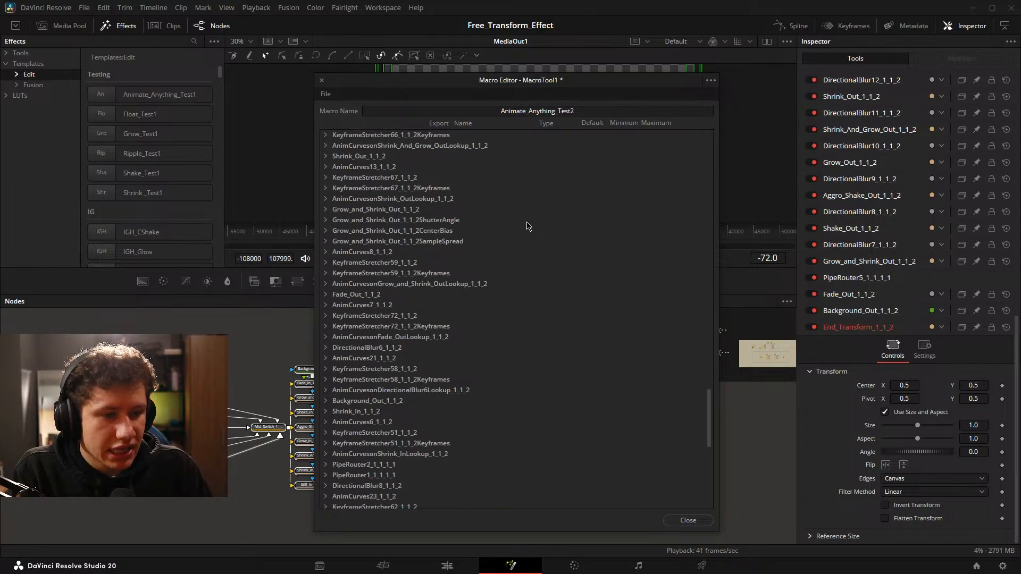
pyautogui.scroll(-8, 452, 271)
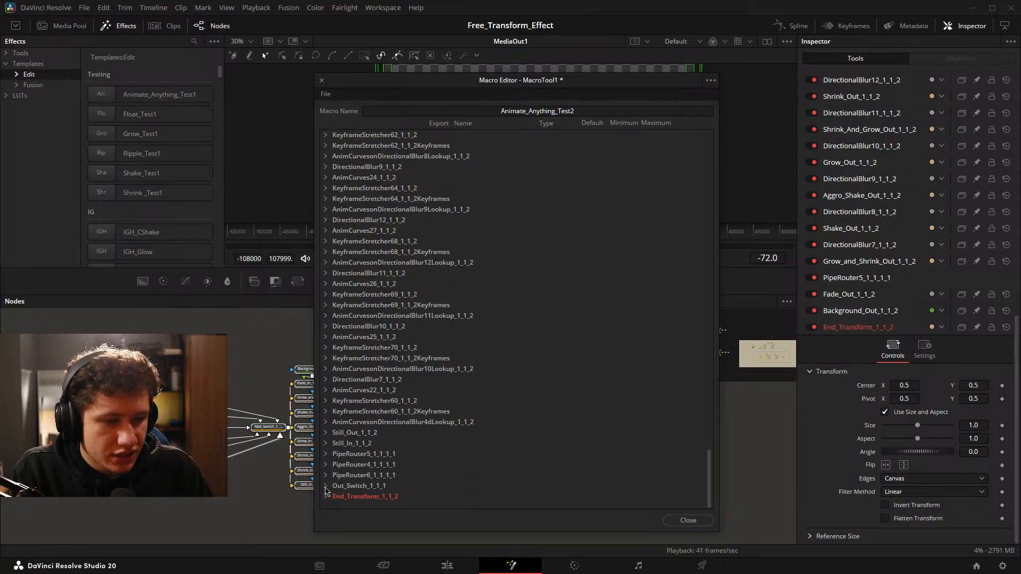
pyautogui.click(326, 486)
pyautogui.click(441, 369)
pyautogui.click(440, 347)
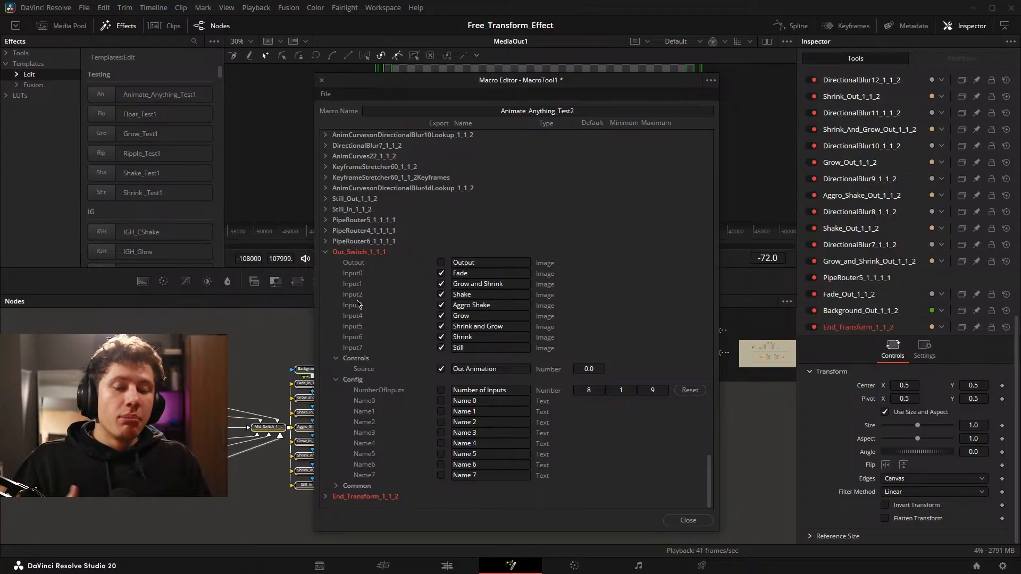
pyautogui.click(325, 252)
# Enable export of Input0 through Input5 and the Source control (Mid Animation) of the Mid_Switch_1_1_1 node.
pyautogui.scroll(5, 398, 326)
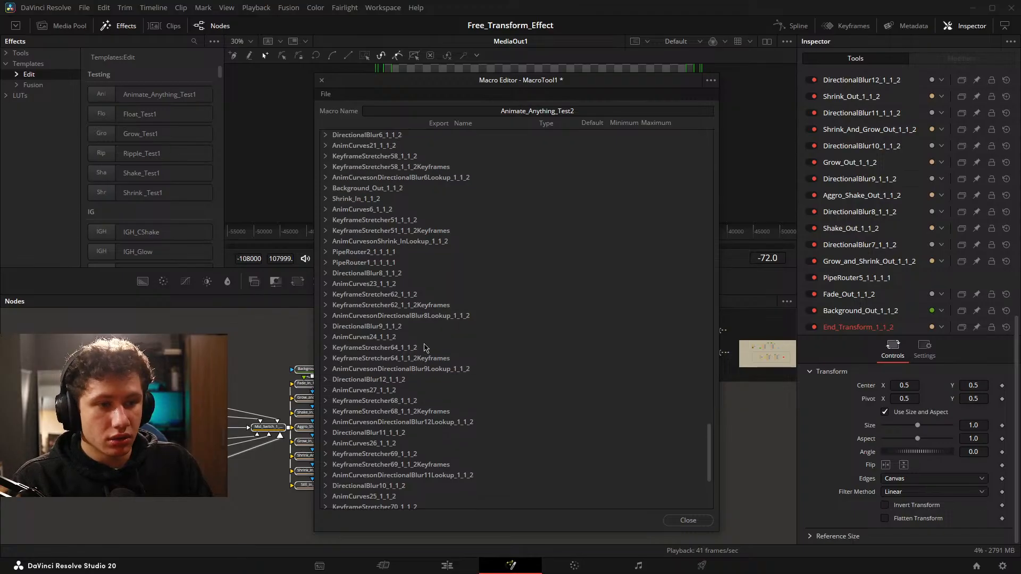
pyautogui.scroll(5, 434, 355)
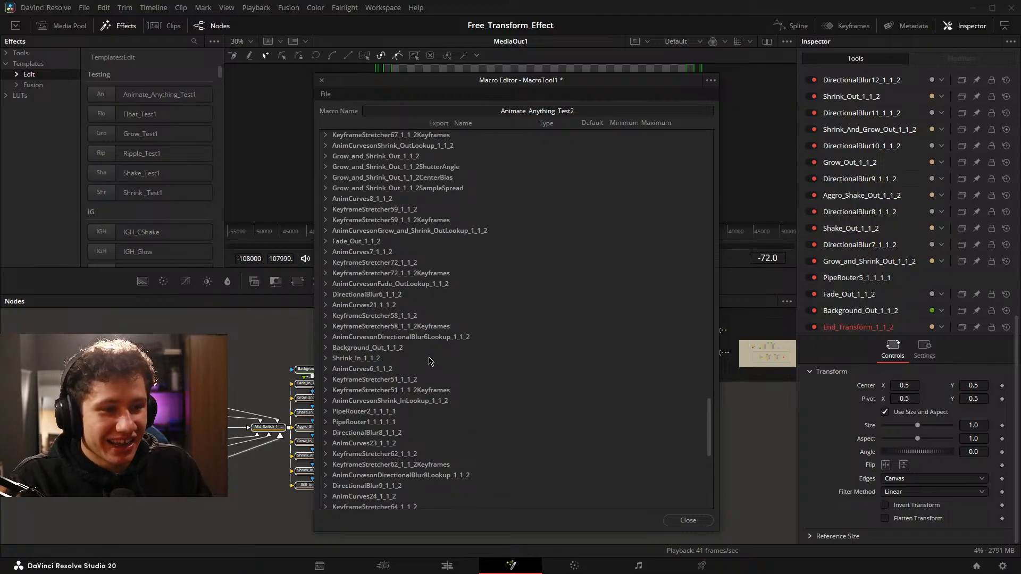
pyautogui.scroll(15, 431, 361)
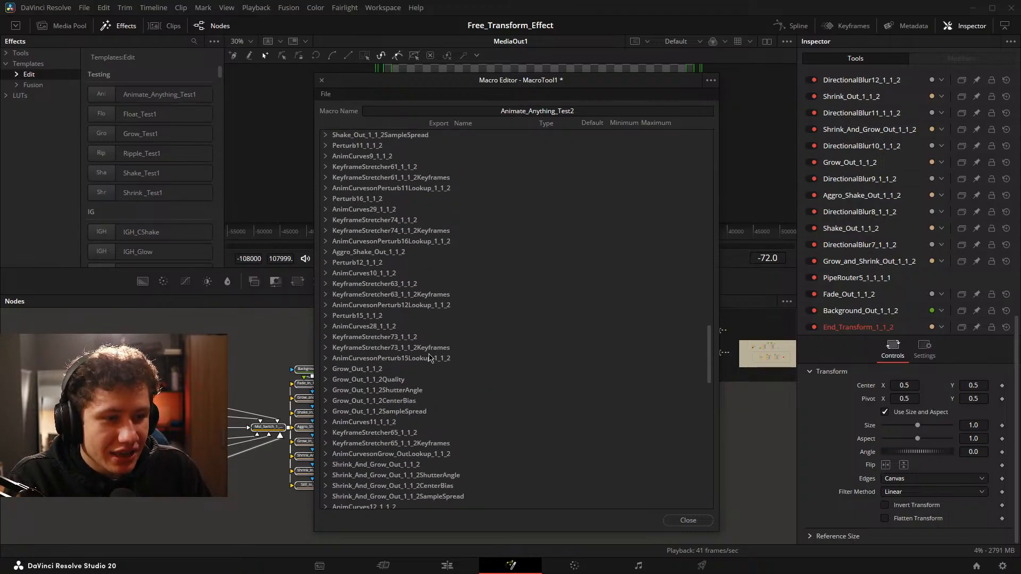
pyautogui.scroll(-7, 423, 170)
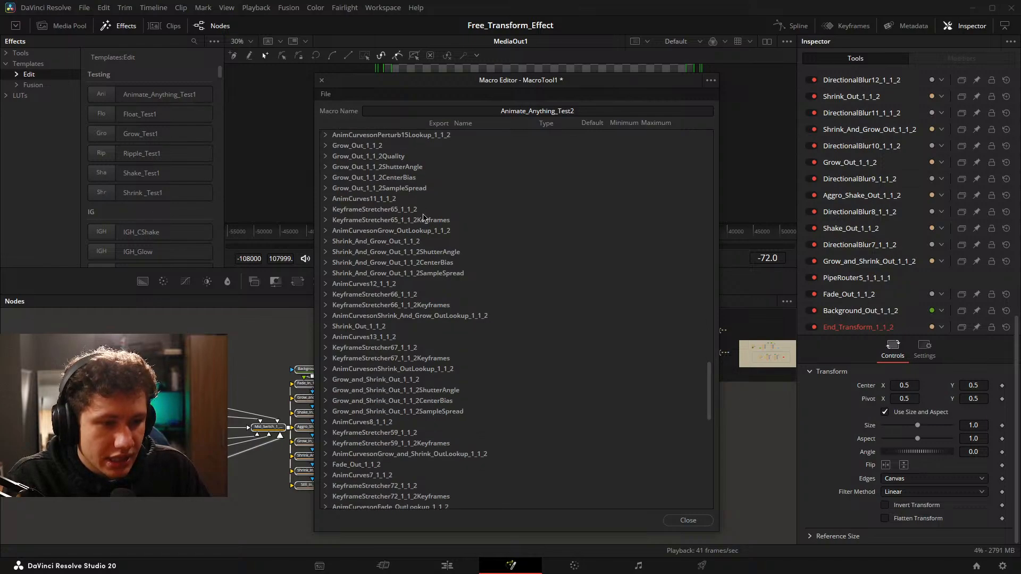
pyautogui.scroll(-4, 431, 261)
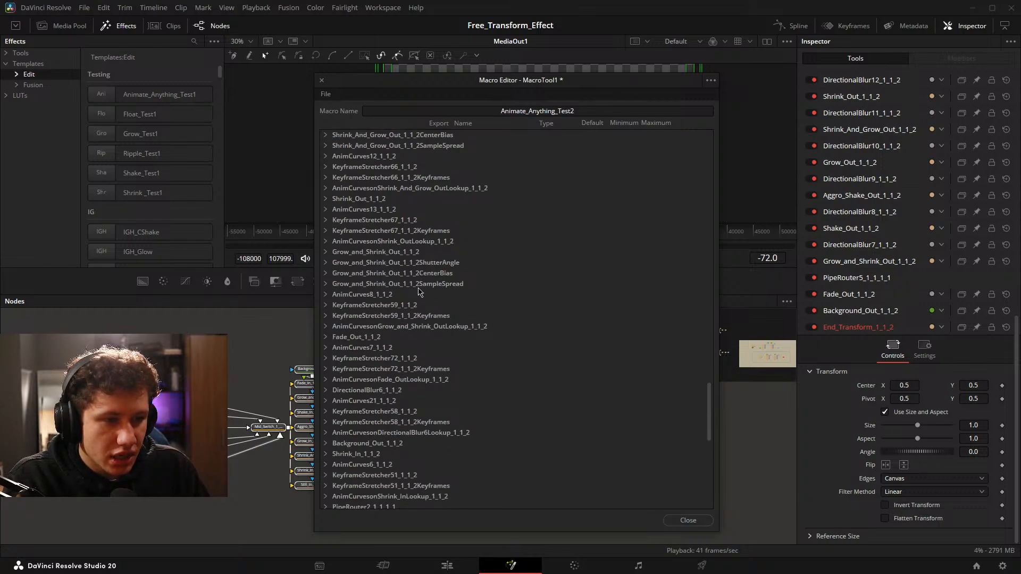
pyautogui.scroll(-5, 430, 282)
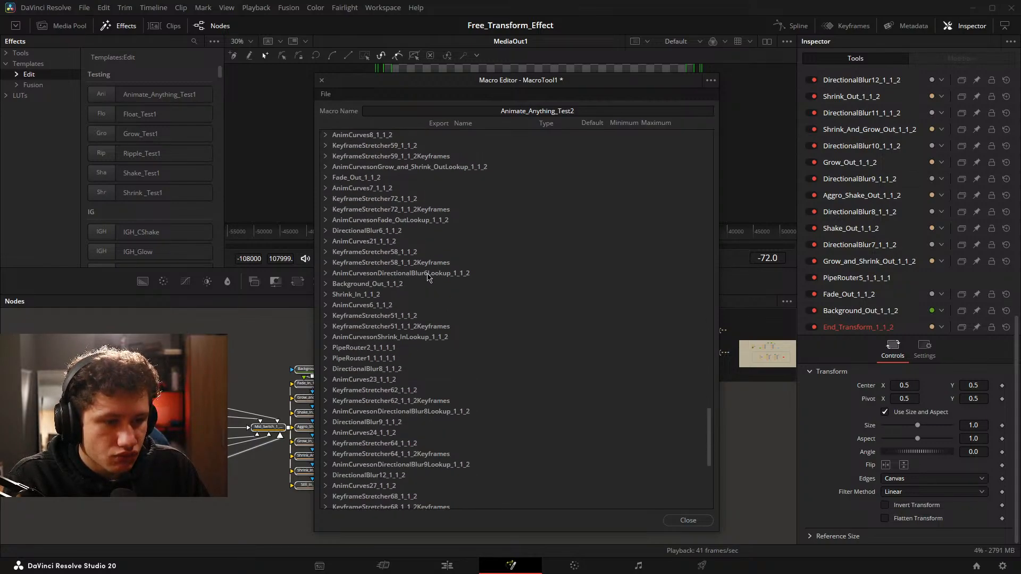
pyautogui.scroll(-8, 421, 282)
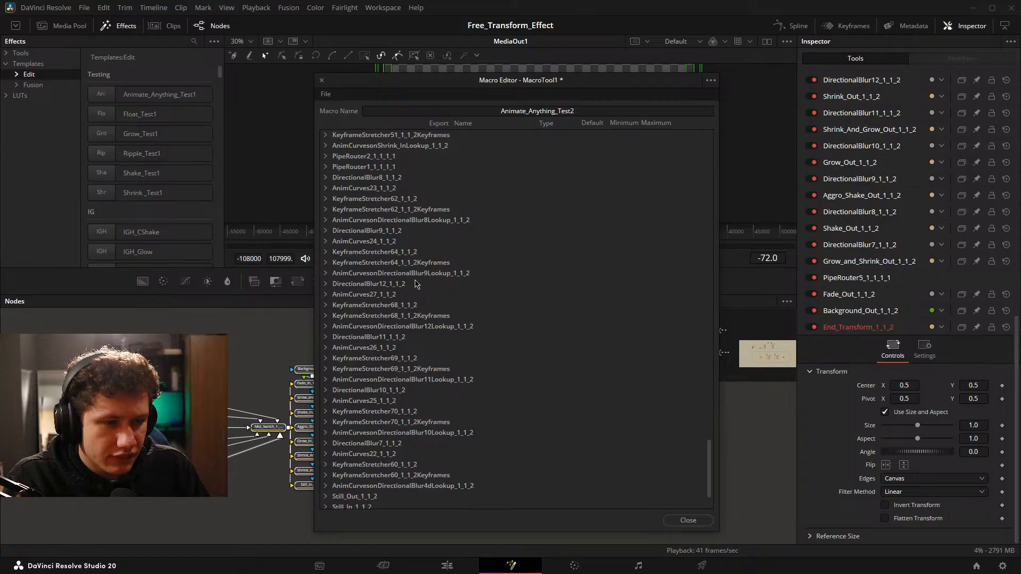
pyautogui.scroll(20, 371, 456)
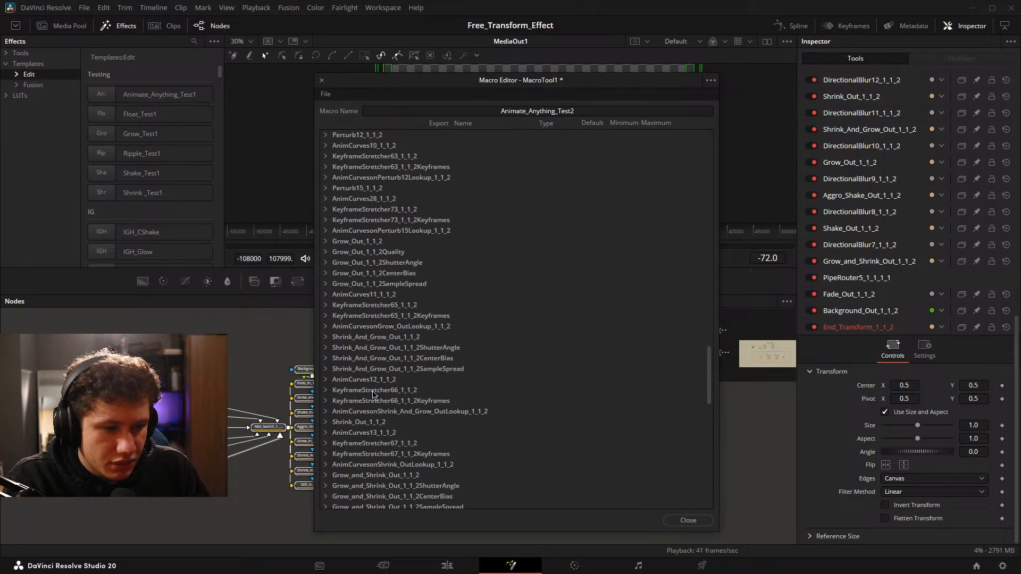
pyautogui.click(325, 199)
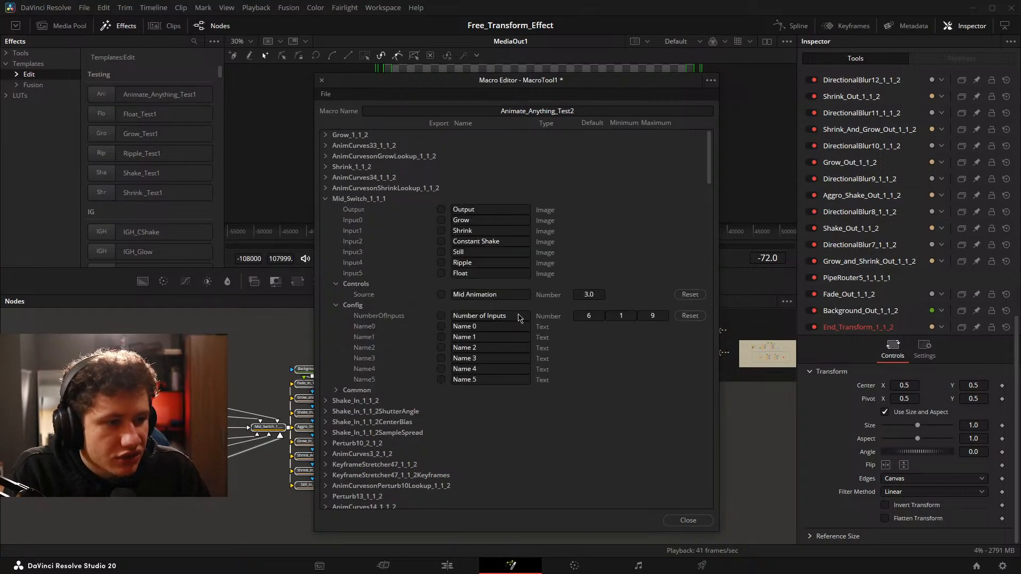
pyautogui.click(441, 295)
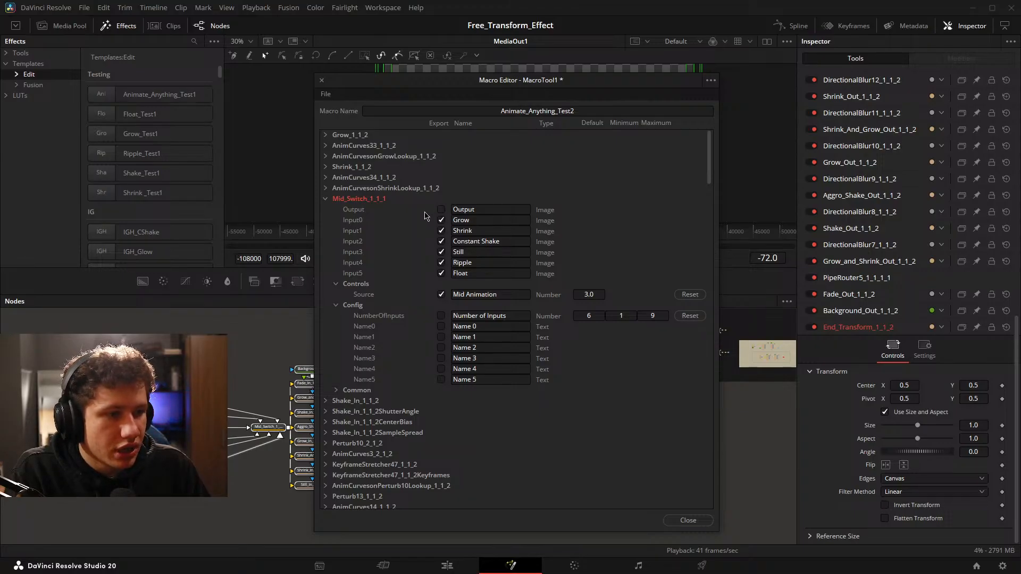
pyautogui.click(326, 199)
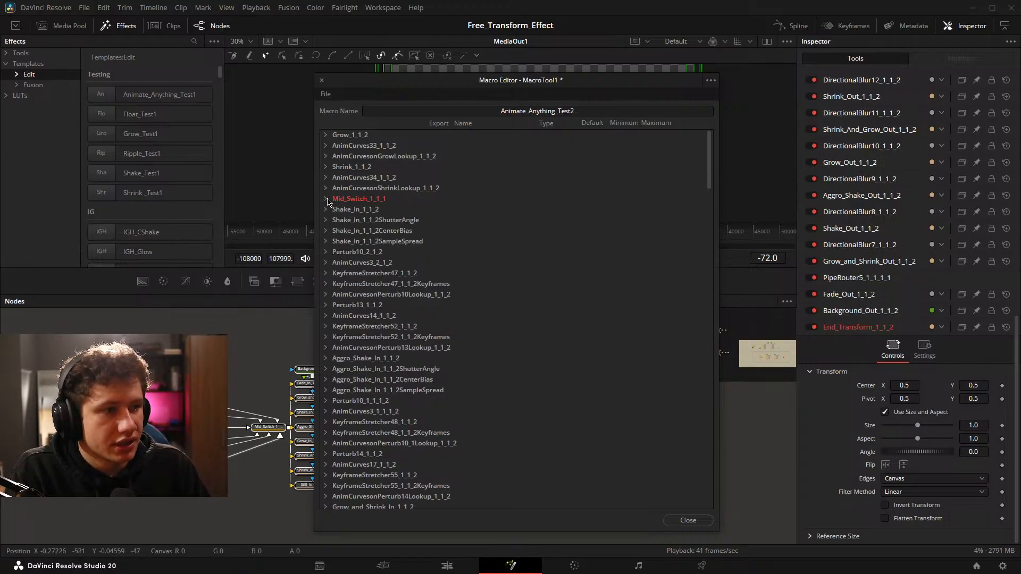
# Close the Macro Editor, saving the Animate_Anything_Test2 macro, and switch to the Edit page.
pyautogui.click(681, 524)
pyautogui.click(615, 311)
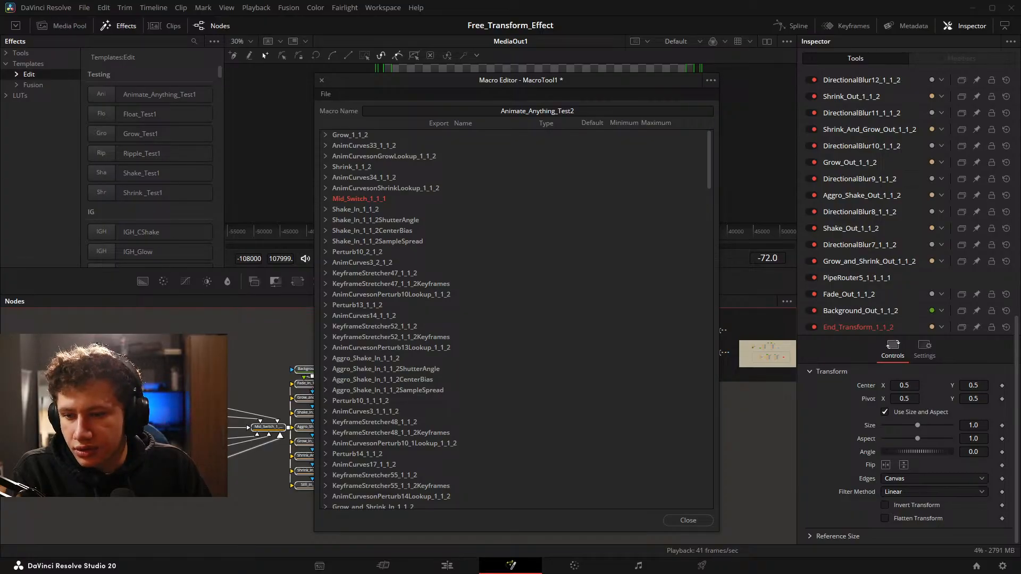
pyautogui.click(451, 565)
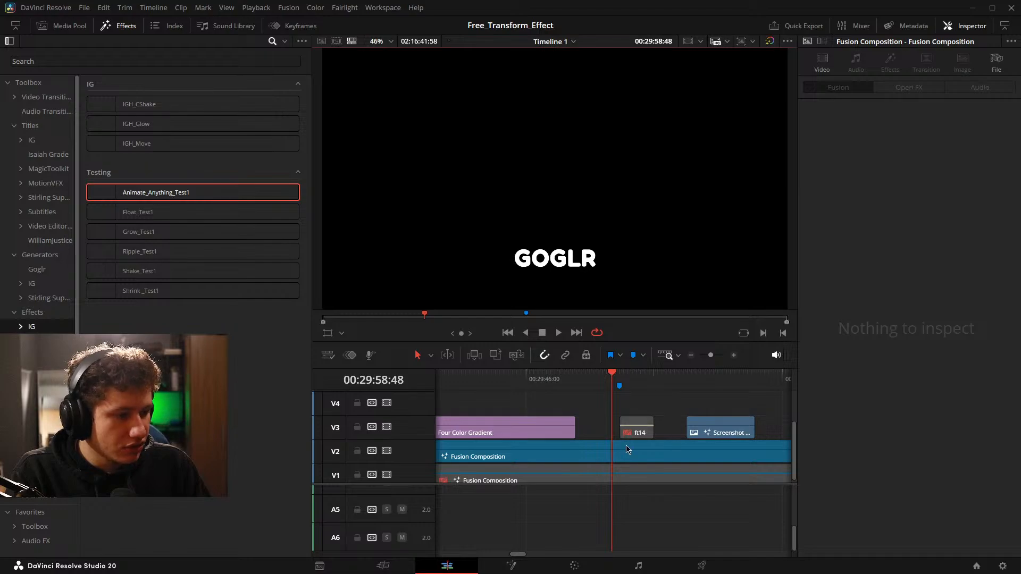
# Replace the Animate_Anything_Test1 effect on the screenshot clip on track V3 with Animate_Anything_Test2.
pyautogui.moveTo(626, 445); pyautogui.dragTo(761, 447)
pyautogui.click(634, 432)
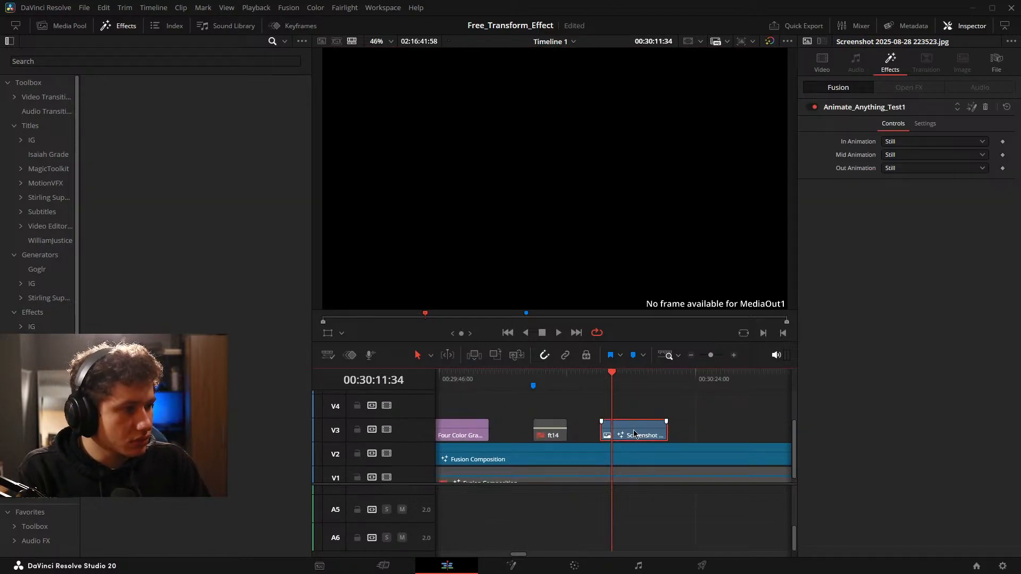
pyautogui.click(986, 108)
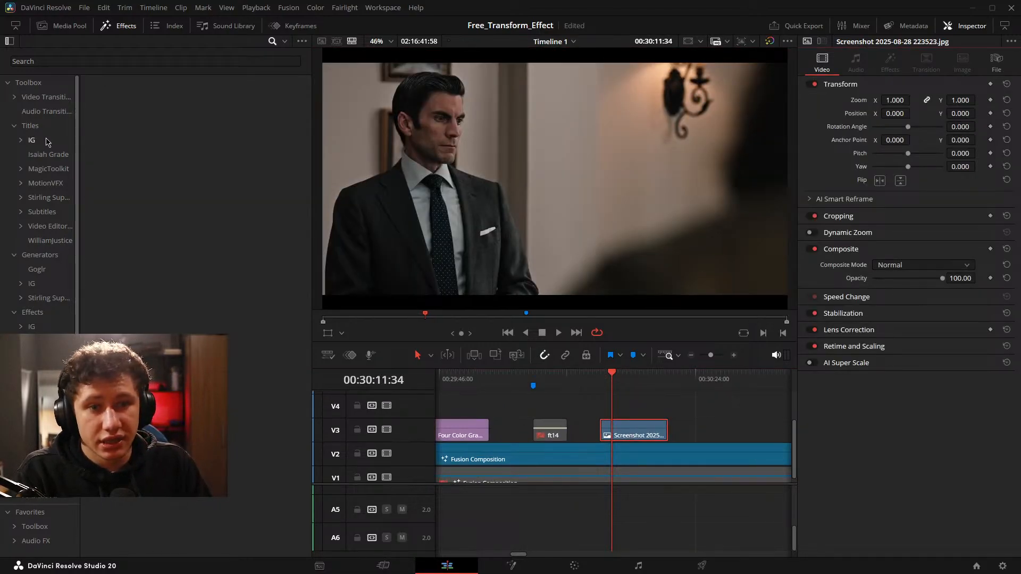
pyautogui.click(46, 328)
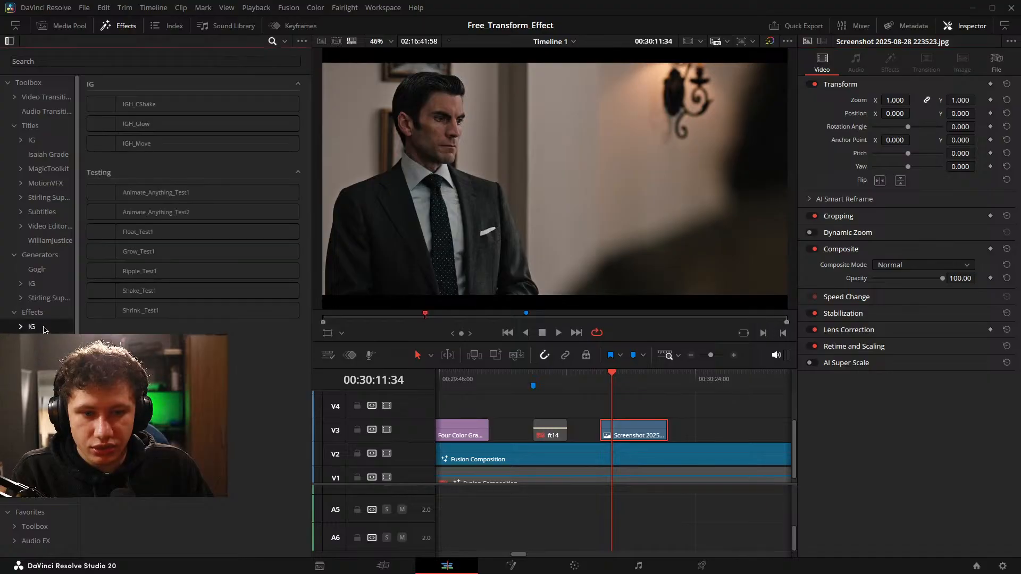
pyautogui.moveTo(156, 212); pyautogui.dragTo(634, 433)
# Play the screenshot clip from before its start to its end and inspect the Animate_Anything_Test2 effect settings.
pyautogui.hotkey('shift', 'Left')
pyautogui.hotkey('shift', 'Left')
pyautogui.hotkey('shift', 'Left')
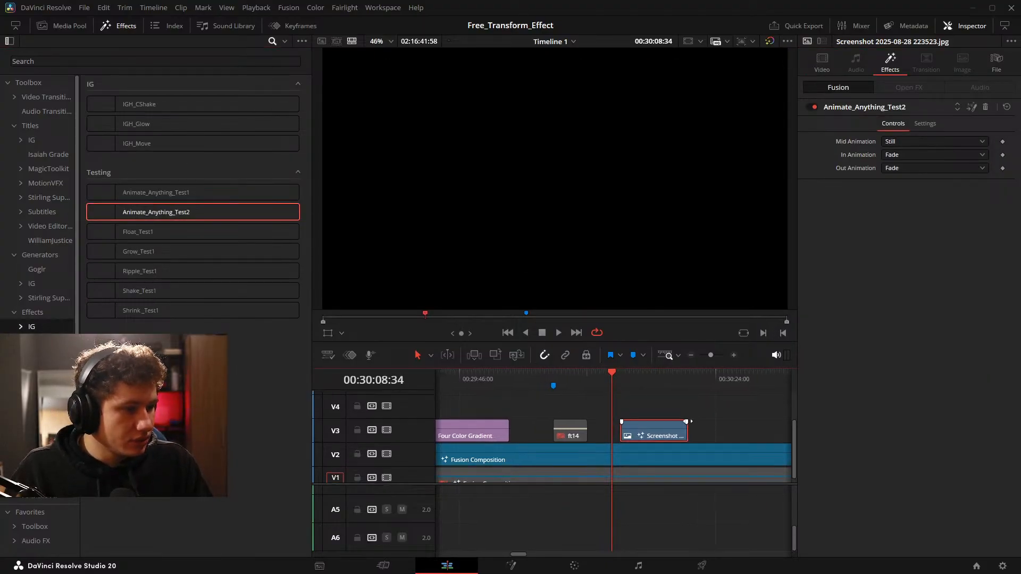
pyautogui.press('space')
pyautogui.click(656, 454)
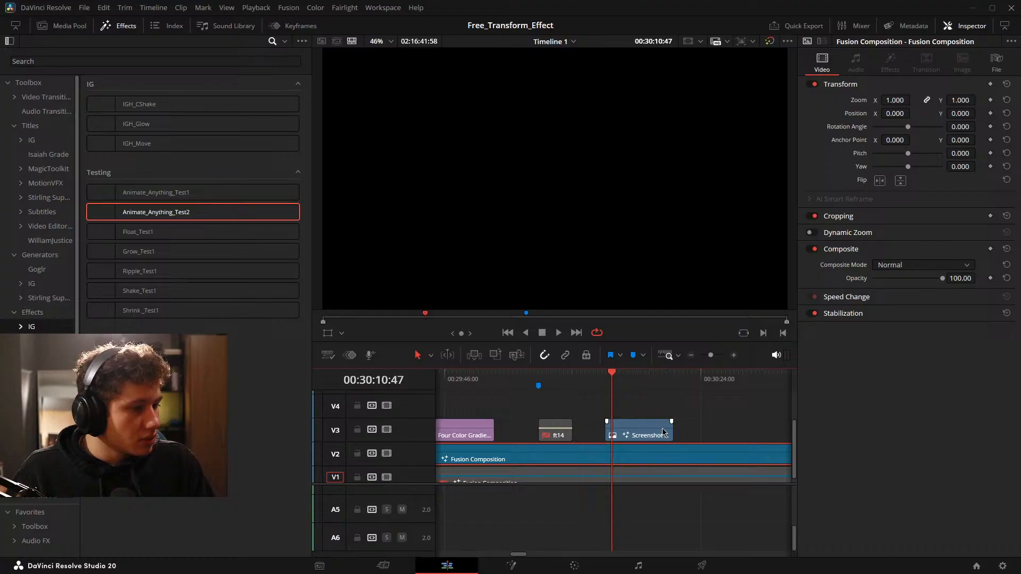
pyautogui.click(663, 432)
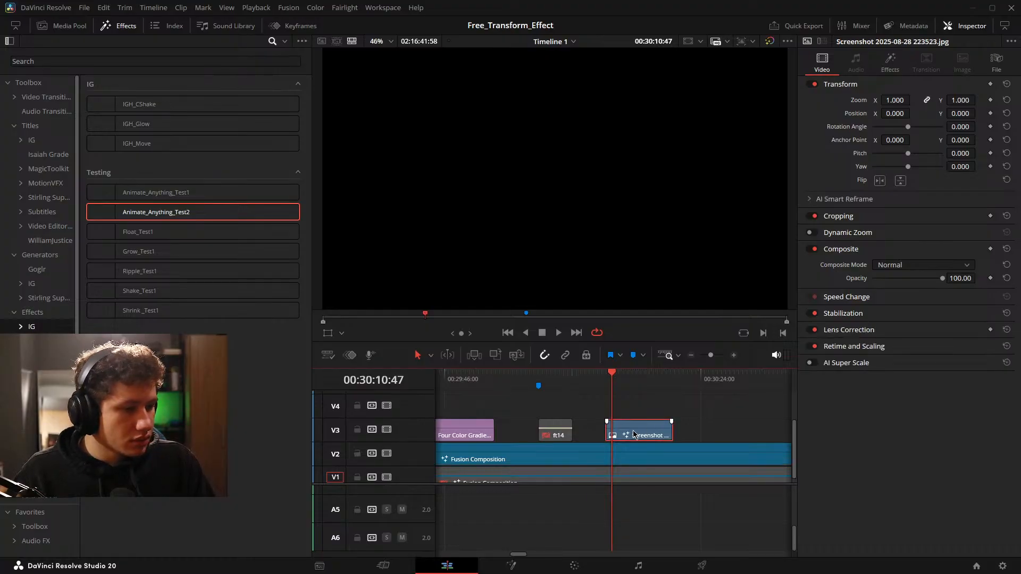
pyautogui.click(892, 60)
pyautogui.press('space')
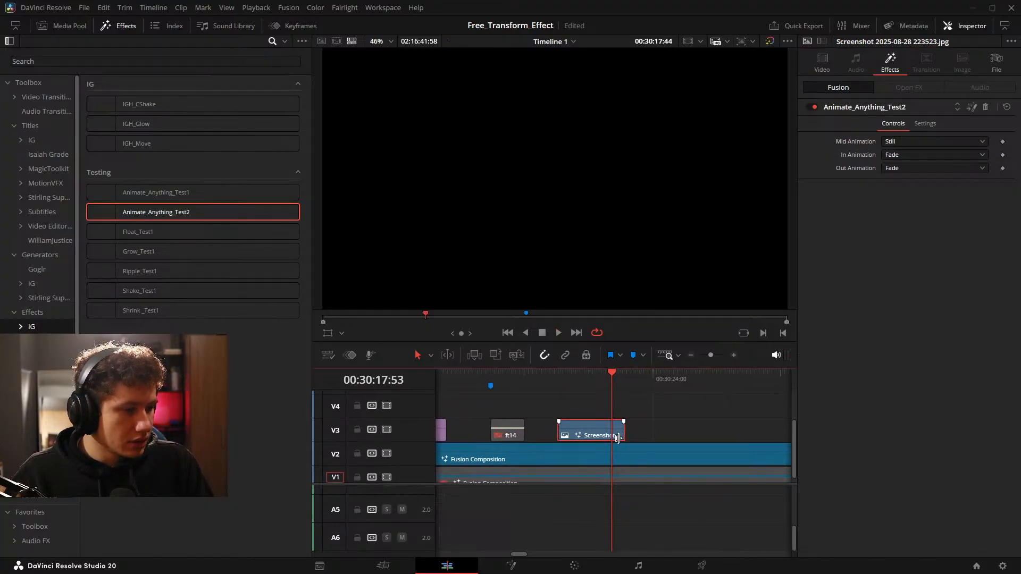
pyautogui.click(636, 430)
pyautogui.click(601, 434)
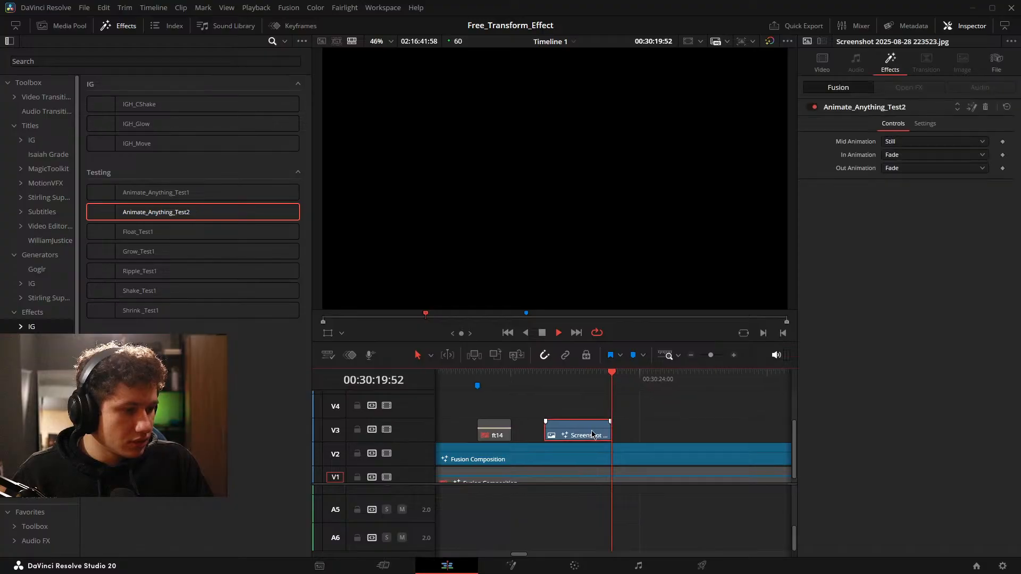
# Replay the beginning of the screenshot clip to check the Fade in-animation of the applied effect.
pyautogui.scroll(2, 654, 444)
pyautogui.scroll(1, 654, 444)
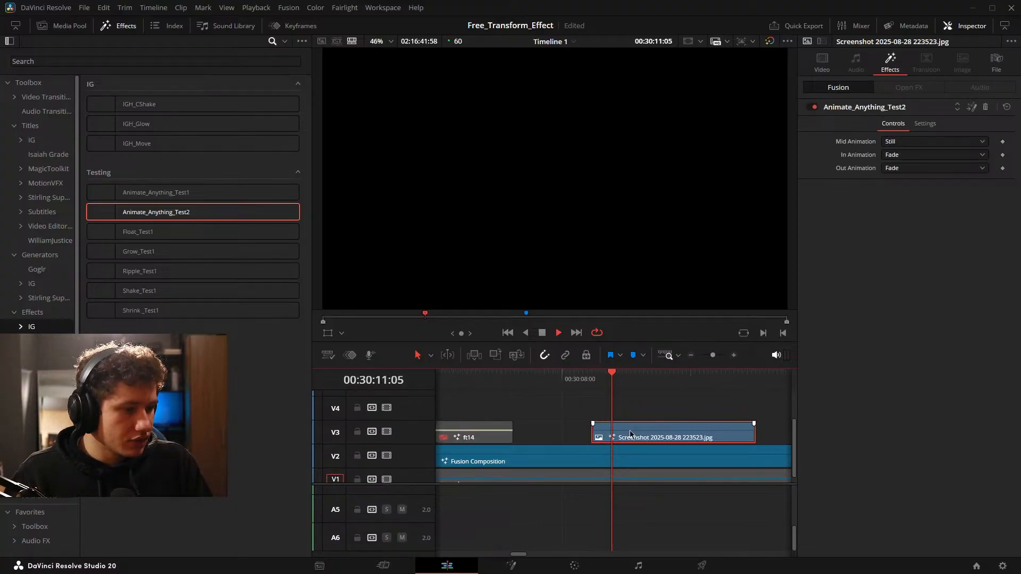
pyautogui.click(626, 415)
pyautogui.press('space')
pyautogui.press('space')
pyautogui.click(673, 434)
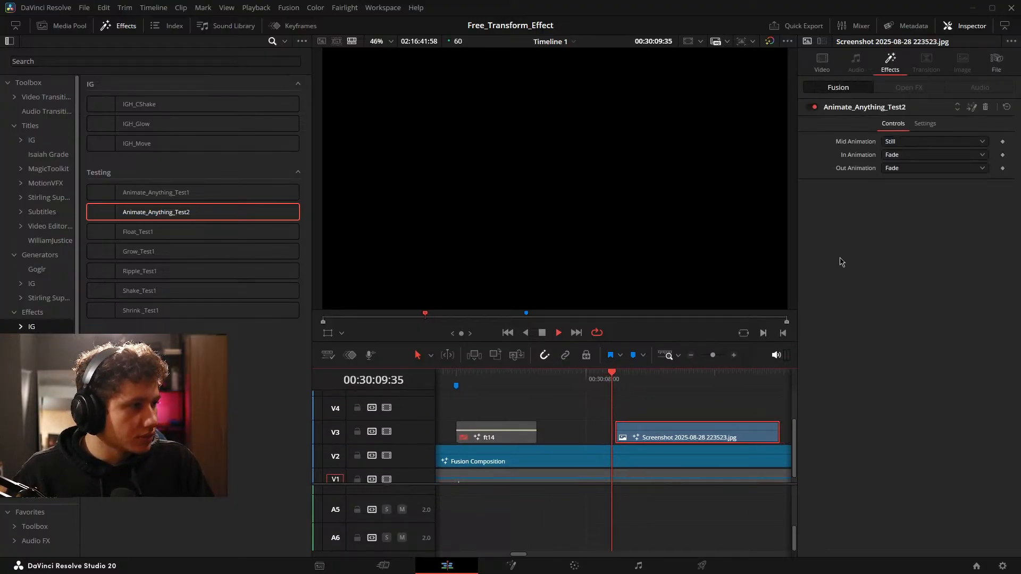
# Set the effect's In Animation and Out Animation to Still and play the screenshot clip.
pyautogui.press('space')
pyautogui.click(934, 155)
pyautogui.click(899, 251)
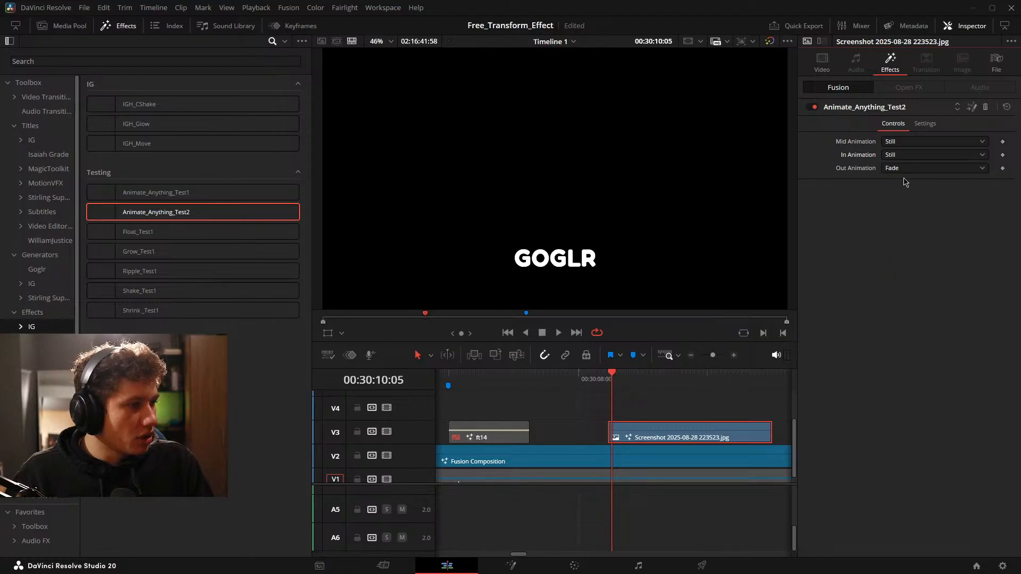
pyautogui.click(905, 168)
pyautogui.click(899, 265)
pyautogui.press('space')
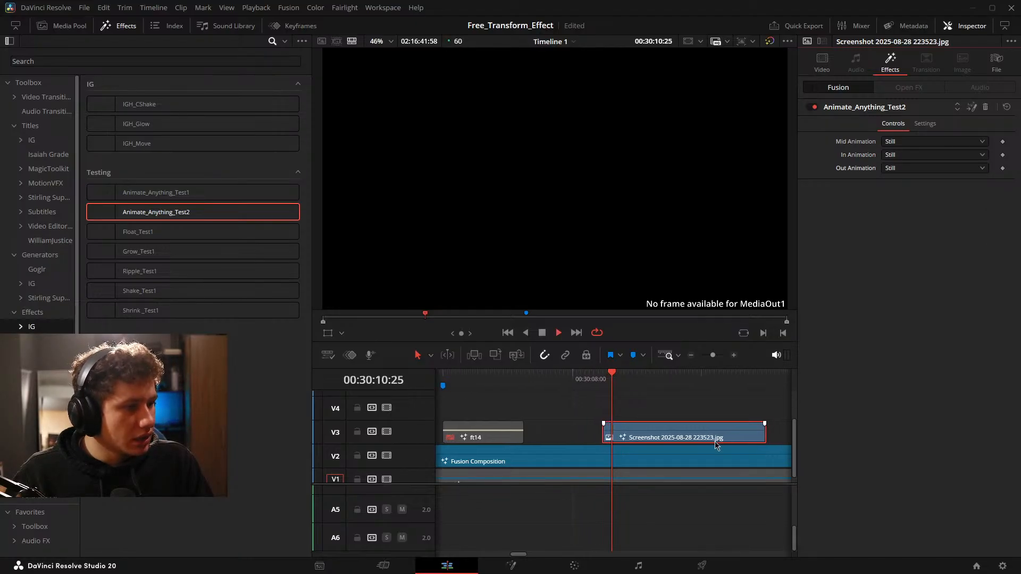
# Inspect the screenshot clip's MediaIn1 and MediaOut1 nodes on the Fusion page, checking the clip between visits, and return to the Edit page.
pyautogui.click(519, 569)
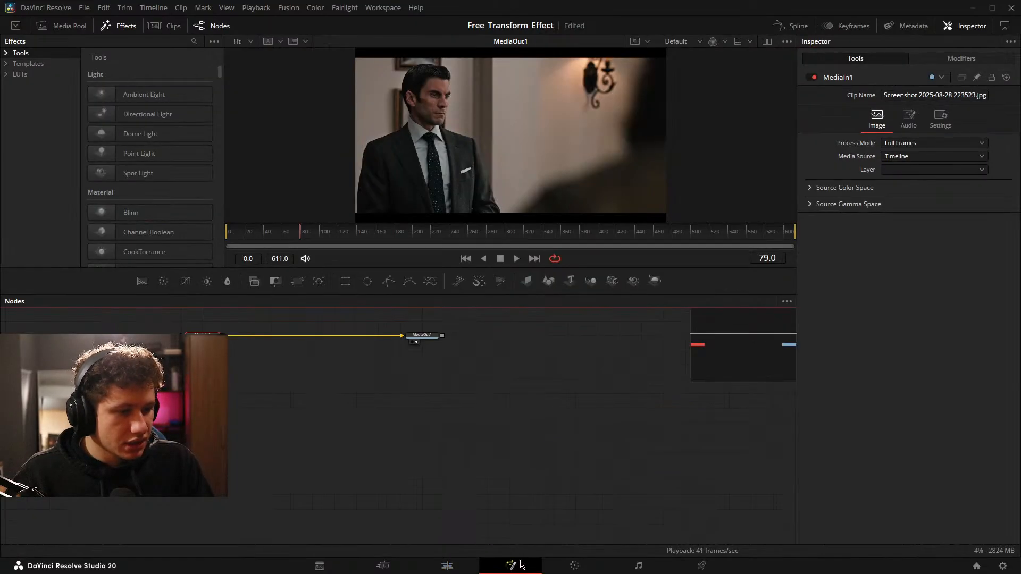
pyautogui.click(447, 566)
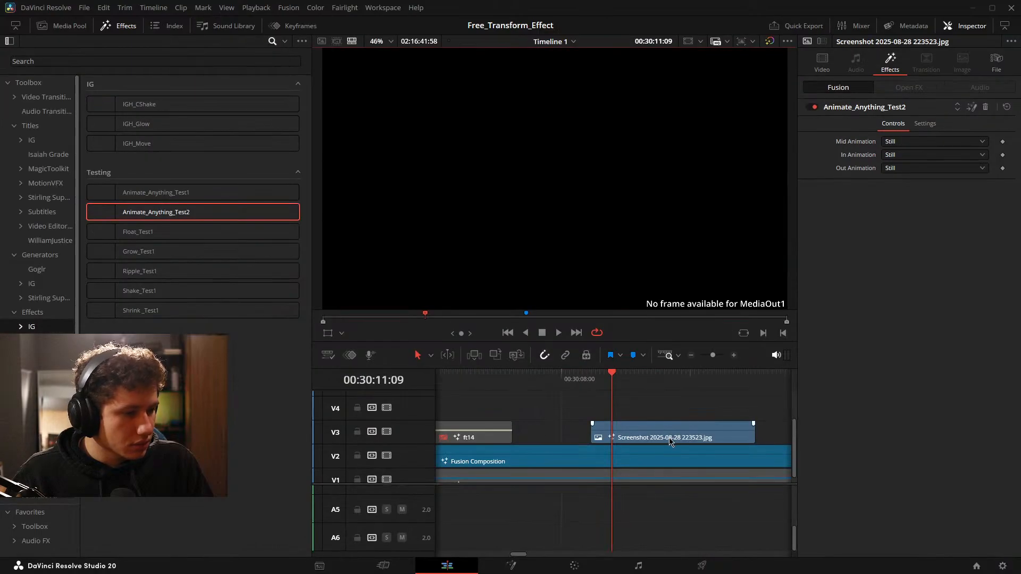
pyautogui.moveTo(710, 465); pyautogui.dragTo(663, 468)
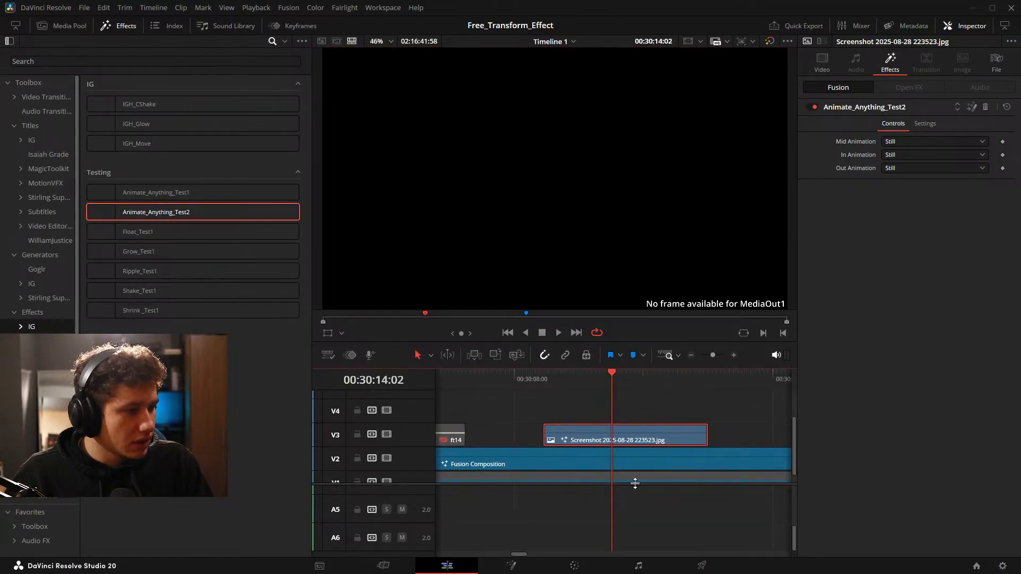
pyautogui.click(498, 570)
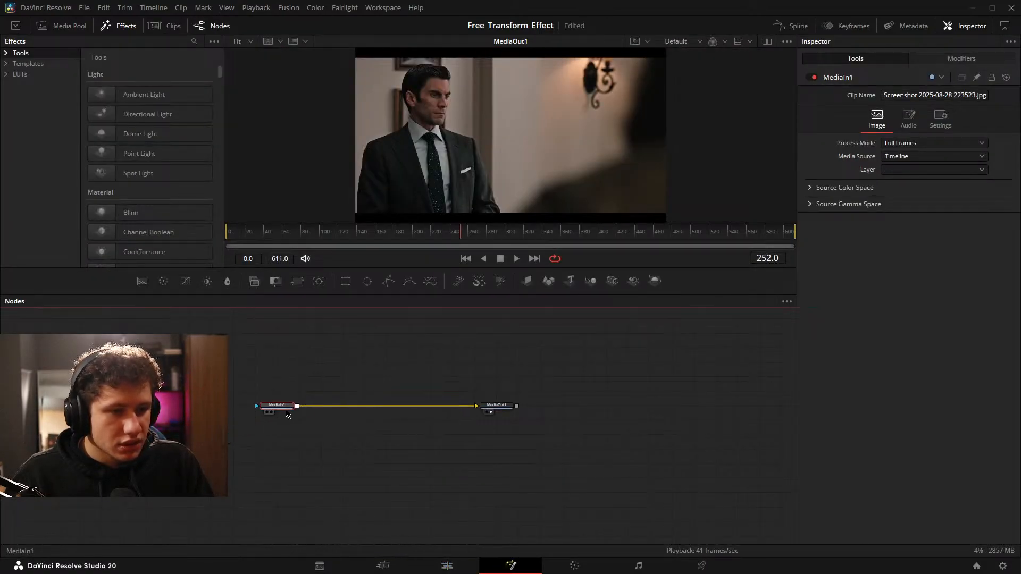
pyautogui.moveTo(287, 414); pyautogui.dragTo(309, 415)
pyautogui.click(447, 470)
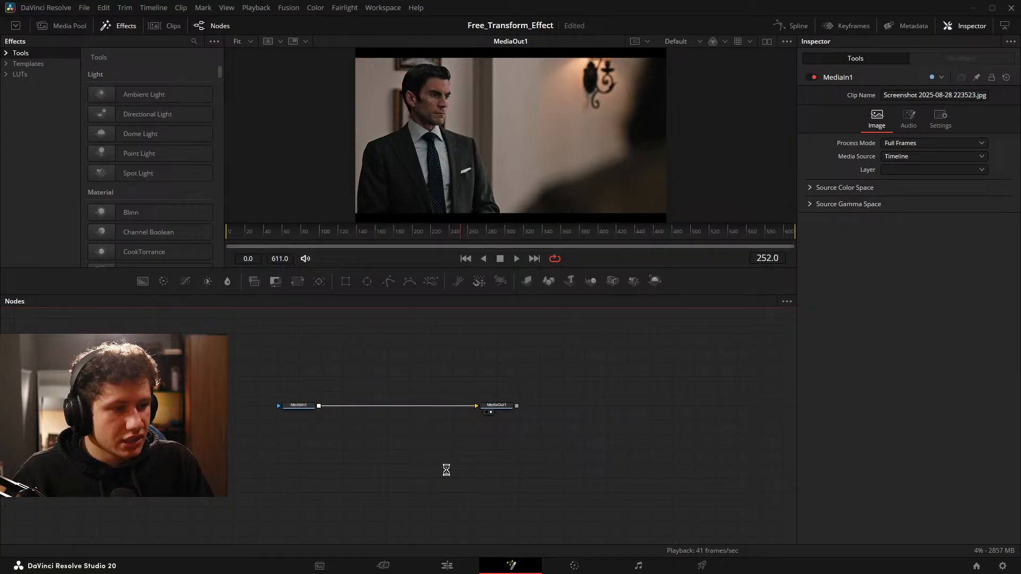
pyautogui.click(457, 565)
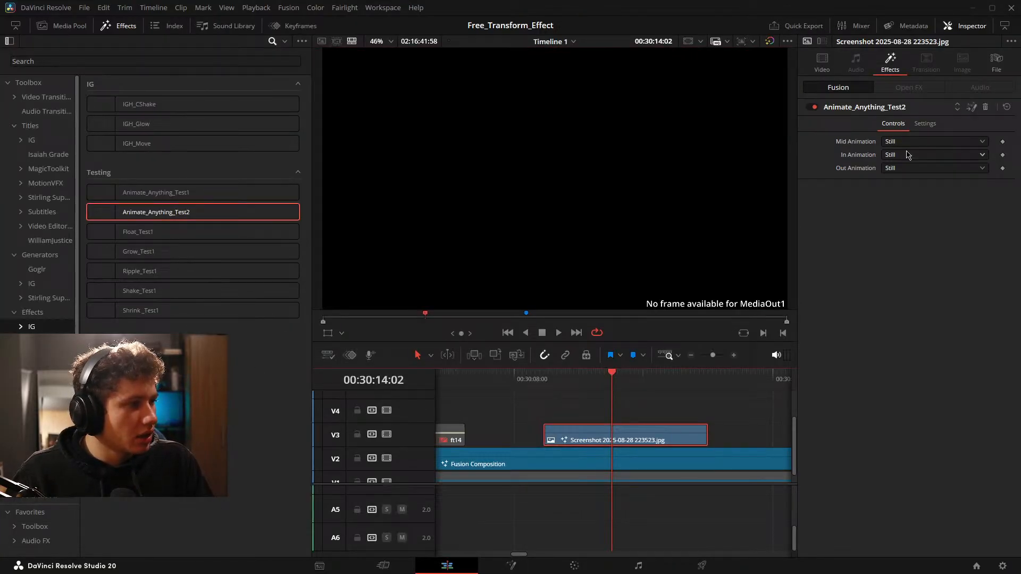
# Set In Animation to Grow and Shrink and Mid Animation to Grow, and play the screenshot clip from just before its start.
pyautogui.click(907, 154)
pyautogui.click(905, 183)
pyautogui.click(907, 141)
pyautogui.click(901, 160)
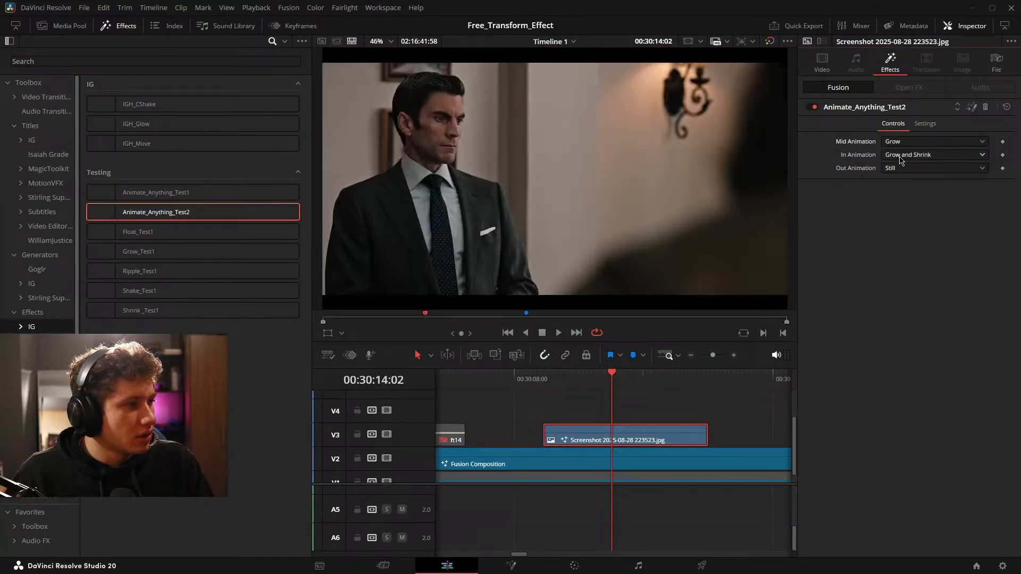
pyautogui.moveTo(605, 452); pyautogui.dragTo(682, 452)
pyautogui.press('space')
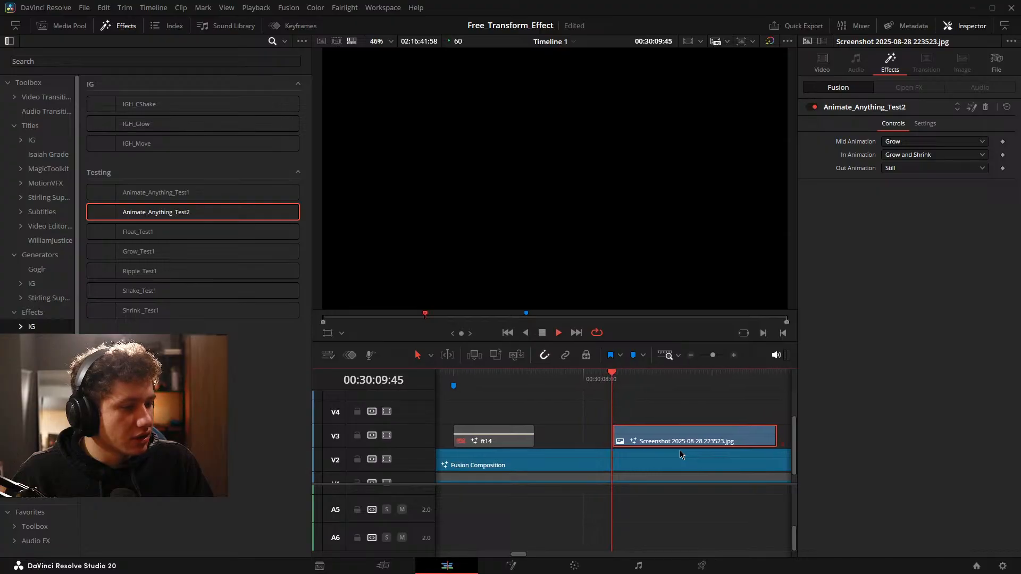
pyautogui.press('space')
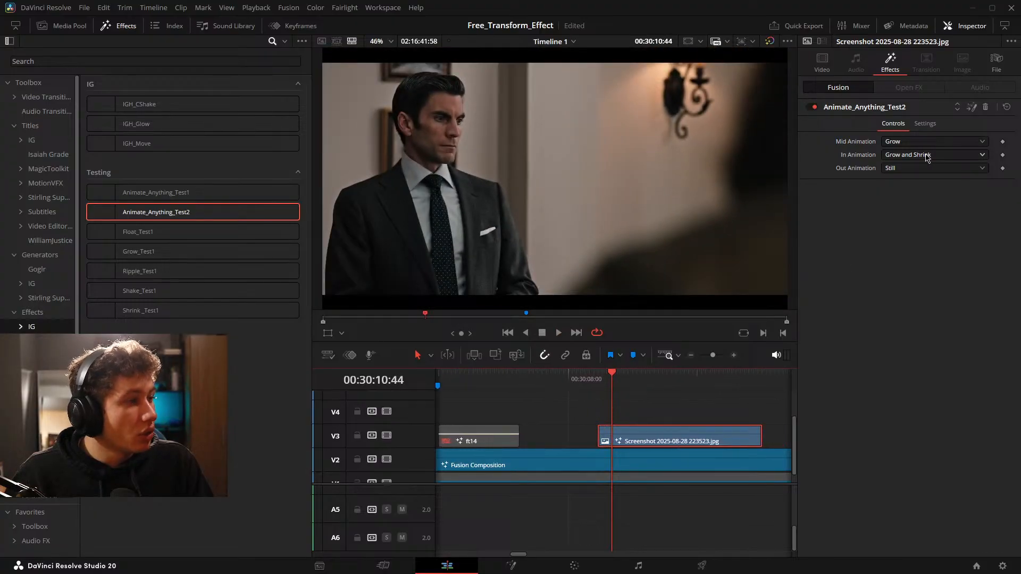
pyautogui.press('space')
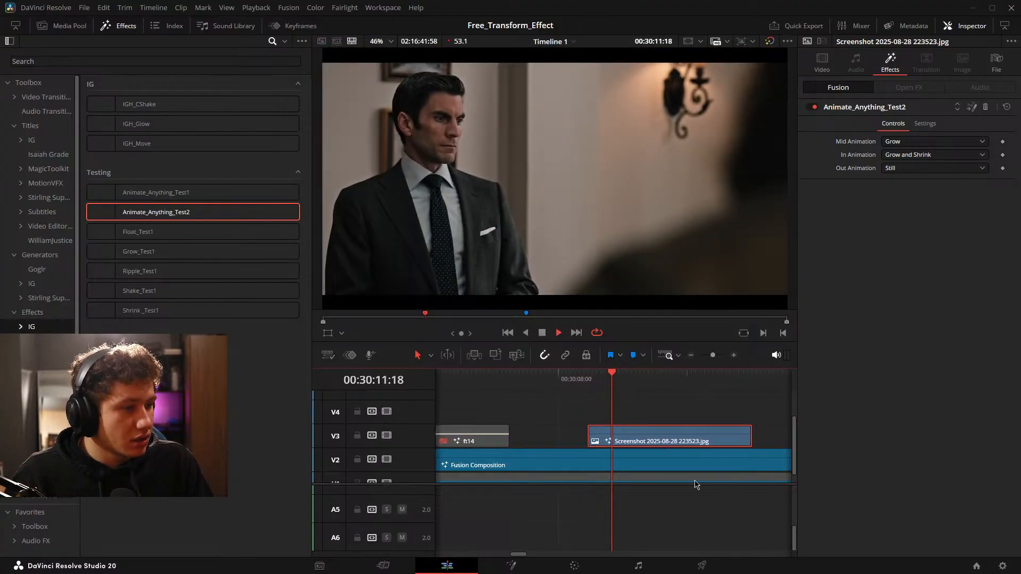
# Set Out Animation to Grow and Shrink, play the clip through its end, and replay its beginning.
pyautogui.click(905, 169)
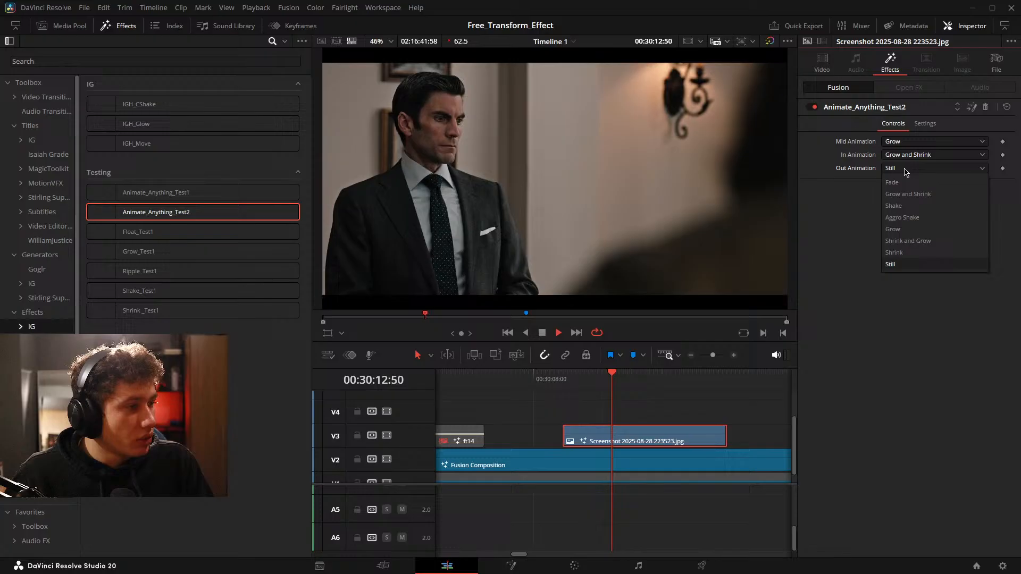
pyautogui.click(907, 195)
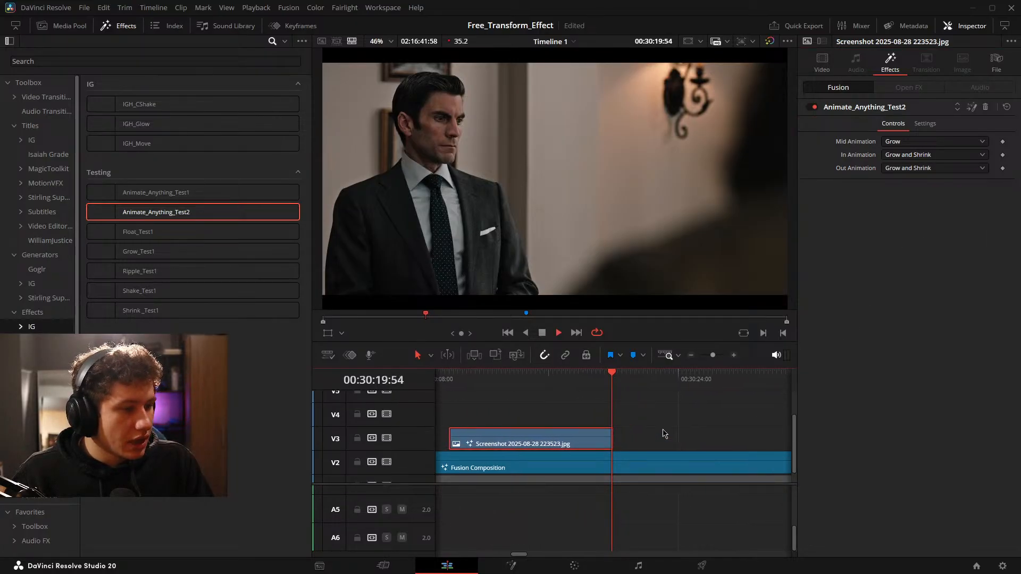
pyautogui.press('space')
pyautogui.moveTo(654, 433); pyautogui.dragTo(773, 430)
pyautogui.press('space')
pyautogui.press('space')
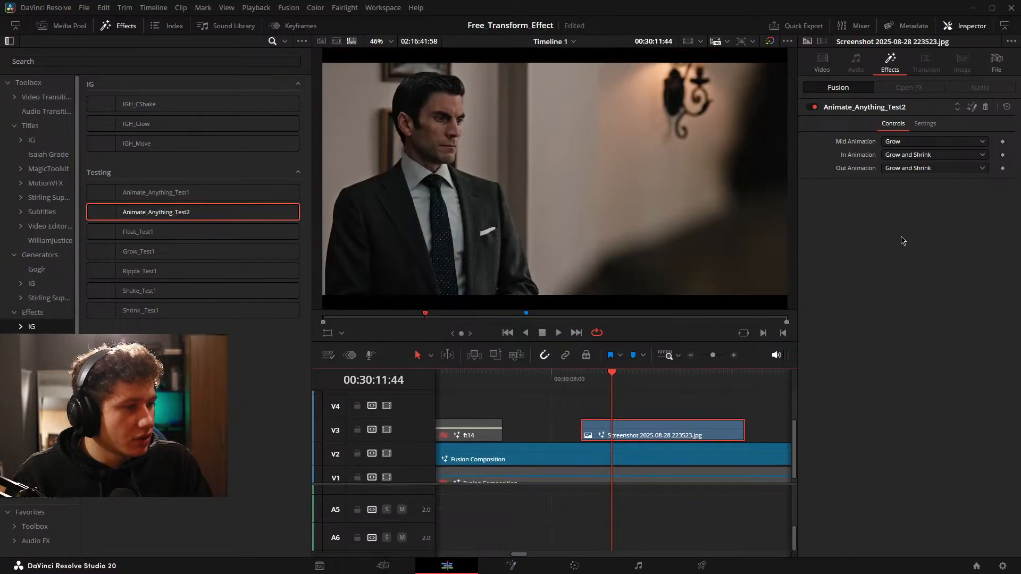
# Reset the Animate_Anything_Test2 controls to their defaults and set Mid Animation to Grow.
pyautogui.click(1006, 107)
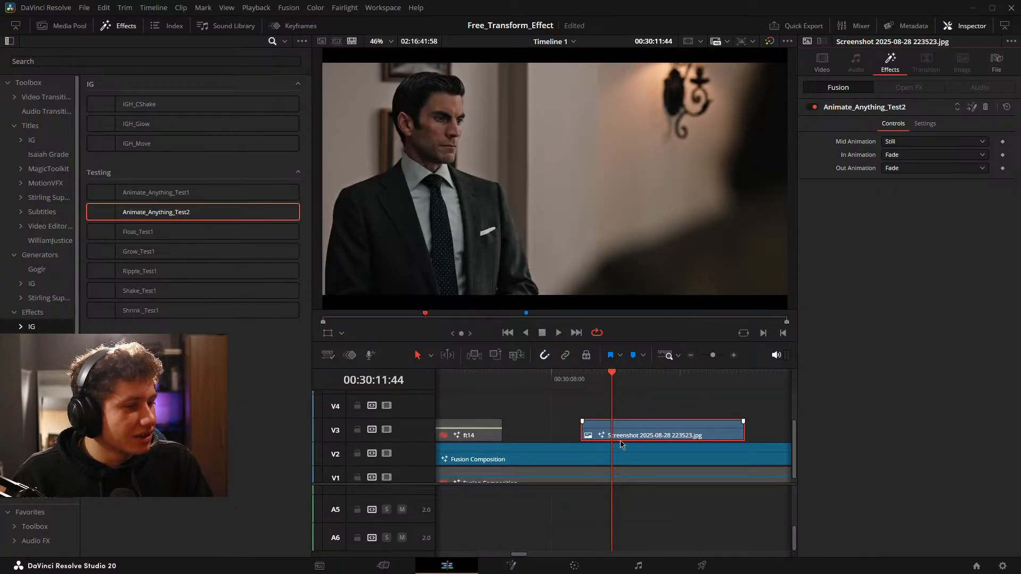
pyautogui.moveTo(636, 435)
pyautogui.mouseDown()
pyautogui.moveTo(671, 431)
pyautogui.moveTo(629, 432)
pyautogui.moveTo(620, 444)
pyautogui.mouseUp()
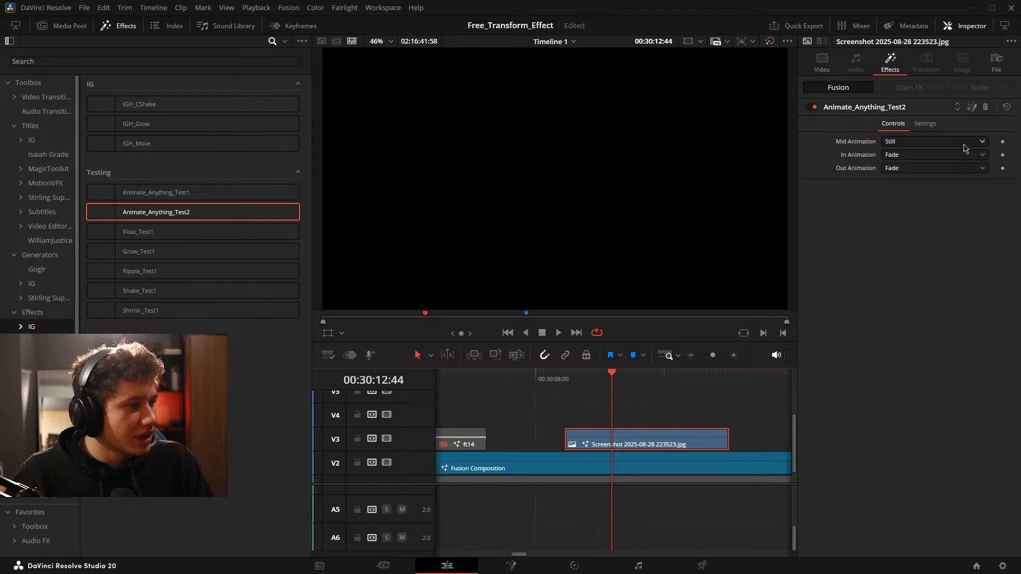
pyautogui.click(900, 144)
pyautogui.click(901, 158)
# Set In Animation and Out Animation back to Still, play the clip to check the Grow animation, and reselect it.
pyautogui.click(905, 155)
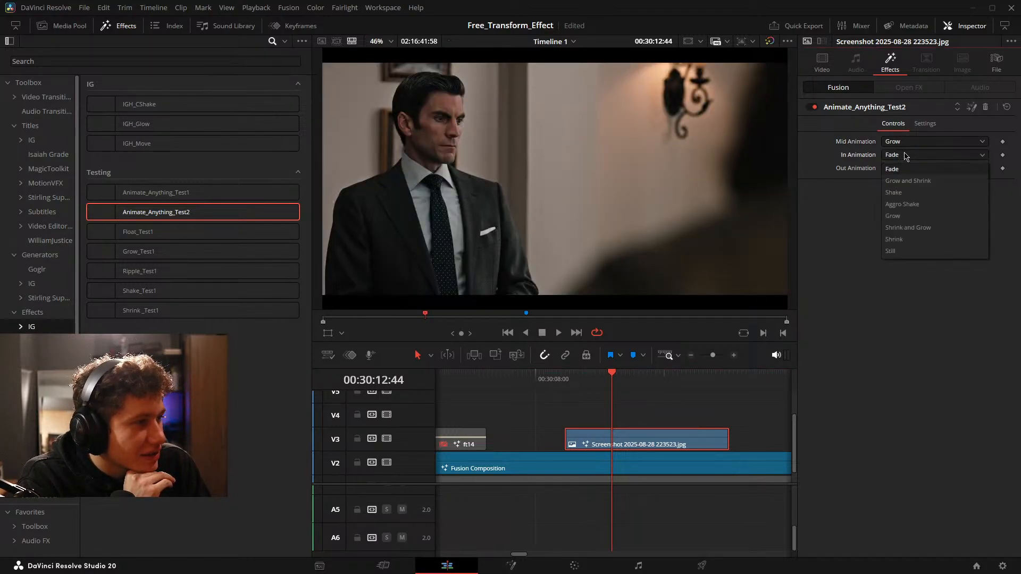
pyautogui.click(904, 252)
pyautogui.click(903, 169)
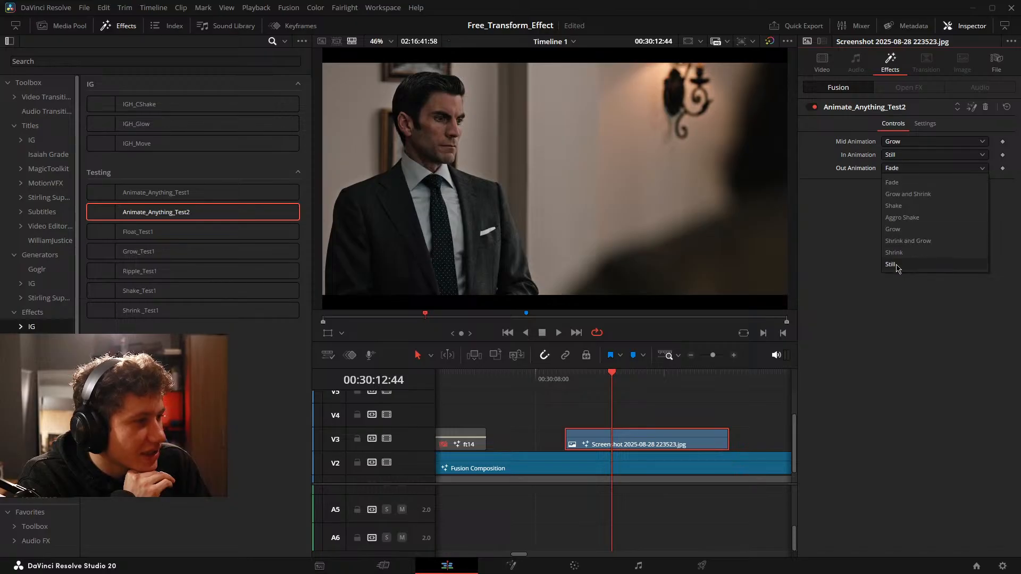
pyautogui.click(891, 264)
pyautogui.press('space')
pyautogui.click(685, 409)
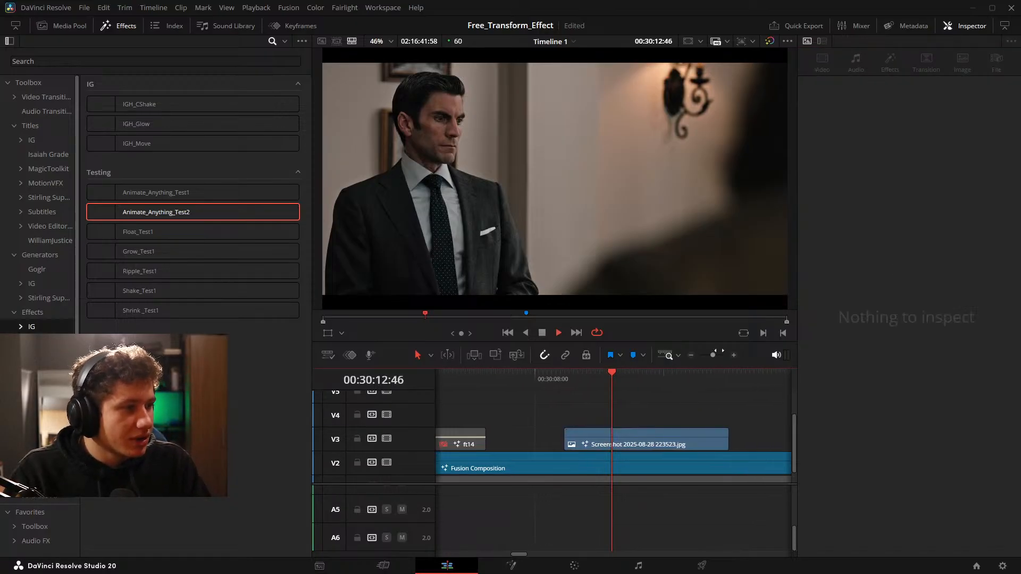
pyautogui.click(648, 448)
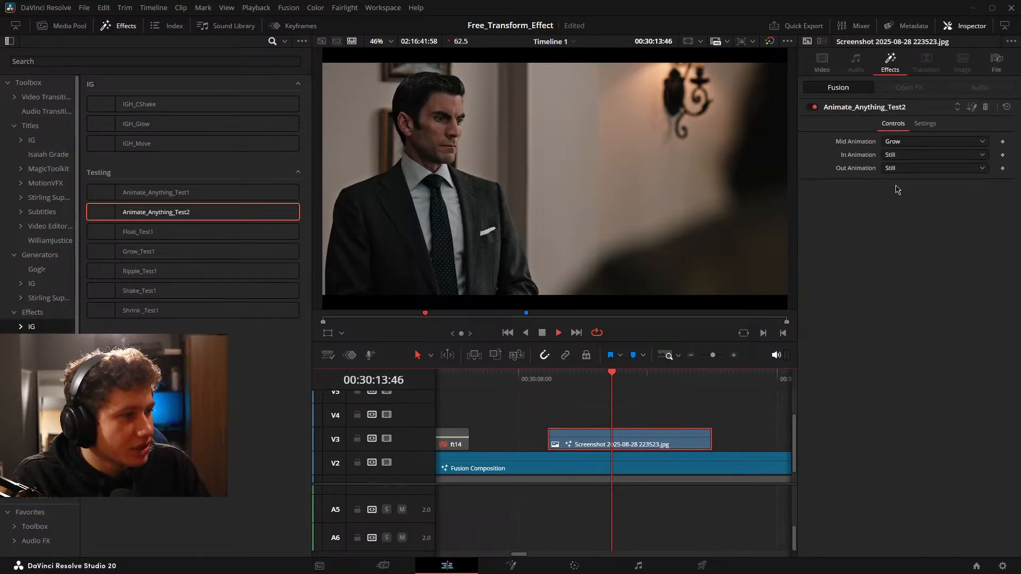
# Try Shrink and Constant Shake as the Mid Animation, previewing the screenshot clip.
pyautogui.click(922, 143)
pyautogui.click(914, 166)
pyautogui.scroll(-1, 665, 415)
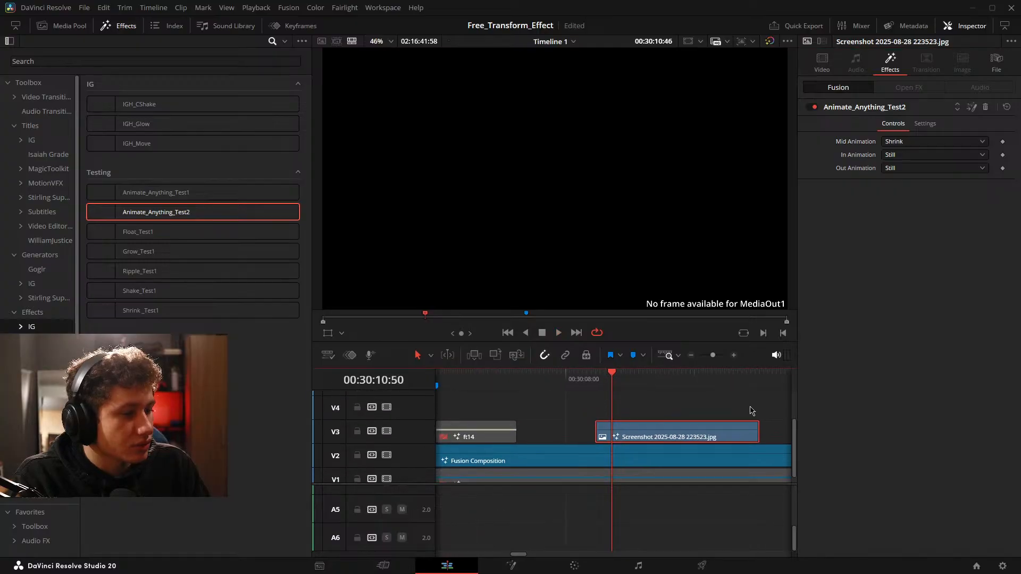
pyautogui.click(922, 142)
pyautogui.click(913, 181)
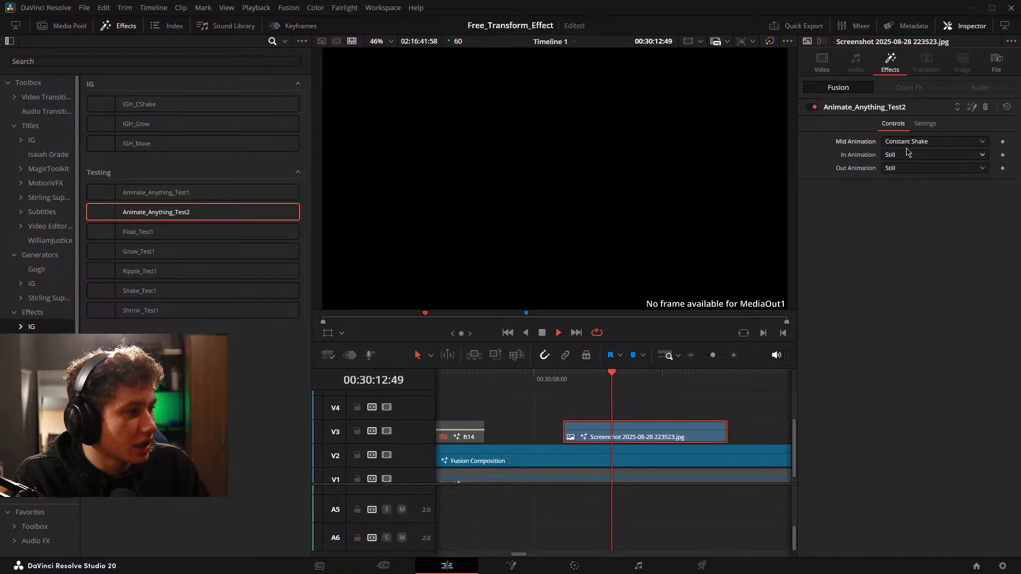
# Set Mid Animation to Still and In Animation to Fade, and preview the start of the screenshot clip.
pyautogui.click(930, 141)
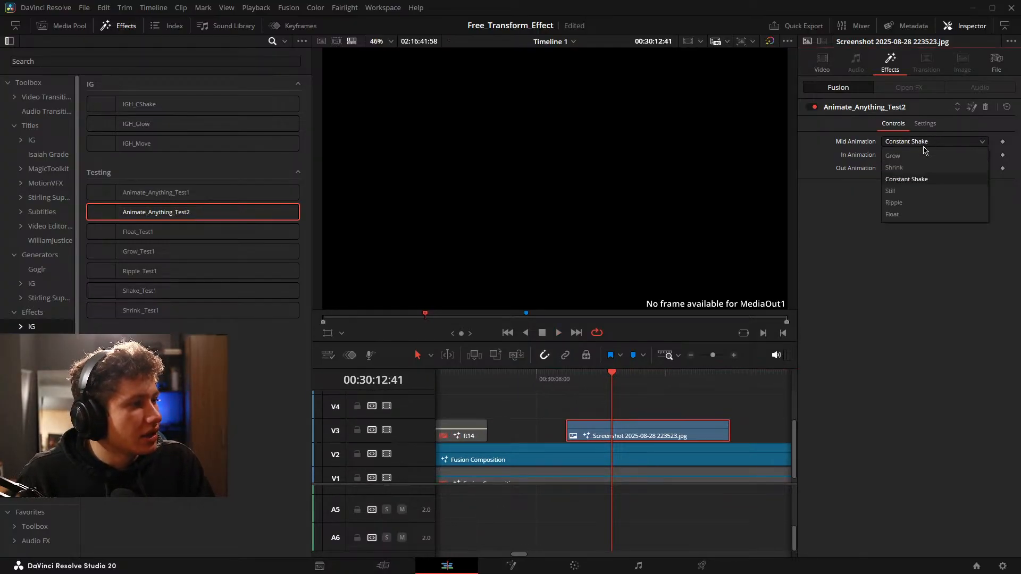
pyautogui.click(899, 213)
pyautogui.click(900, 155)
pyautogui.click(906, 169)
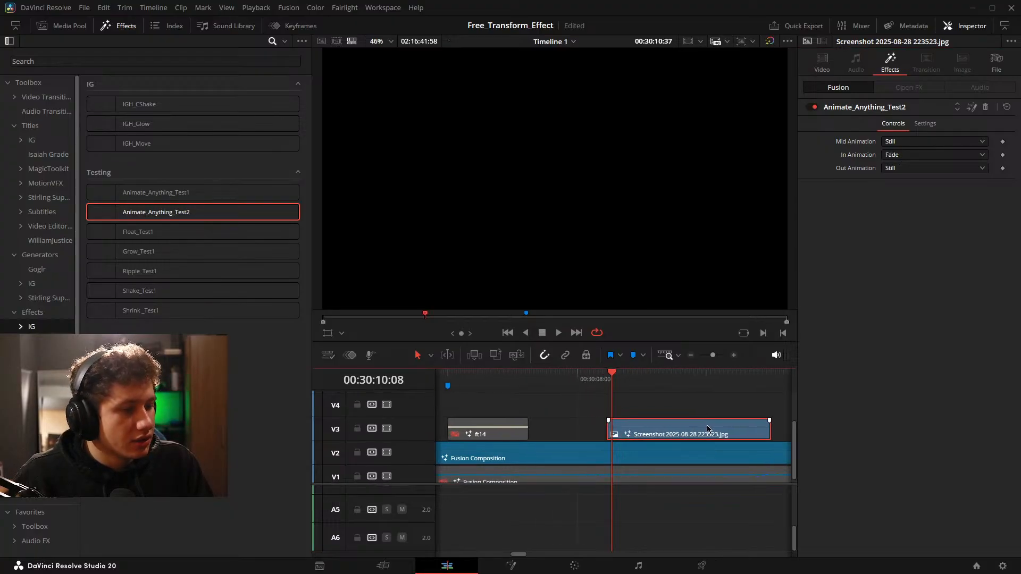
# Set both Out Animation and In Animation to Shake and check the start of the screenshot clip.
pyautogui.click(913, 169)
pyautogui.click(904, 205)
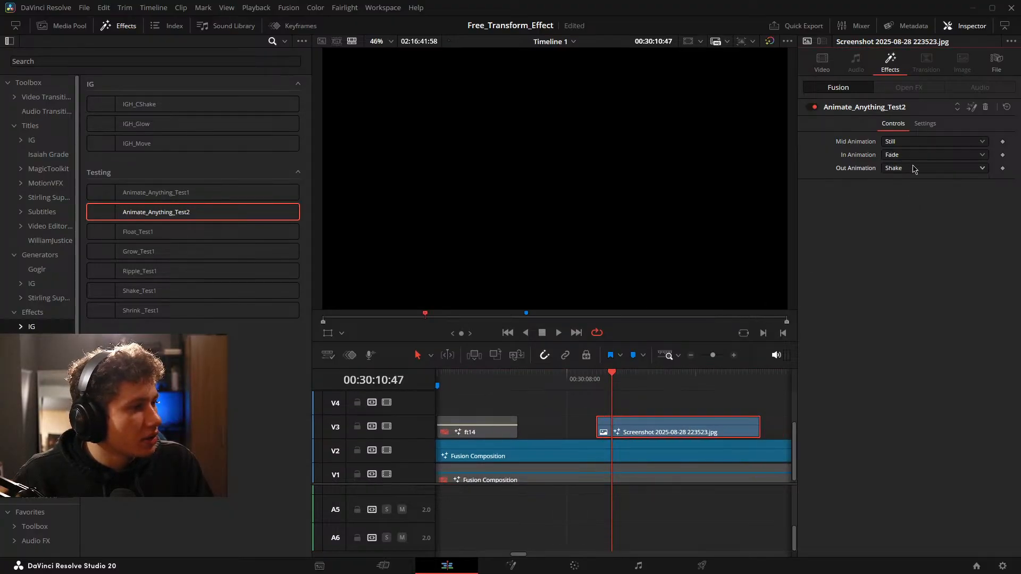
pyautogui.click(915, 154)
pyautogui.click(911, 194)
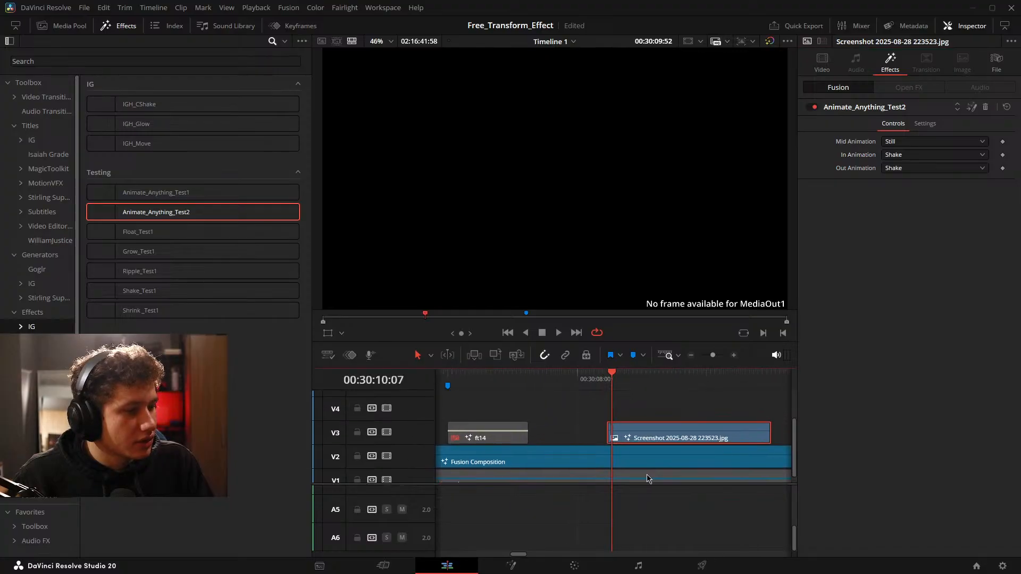
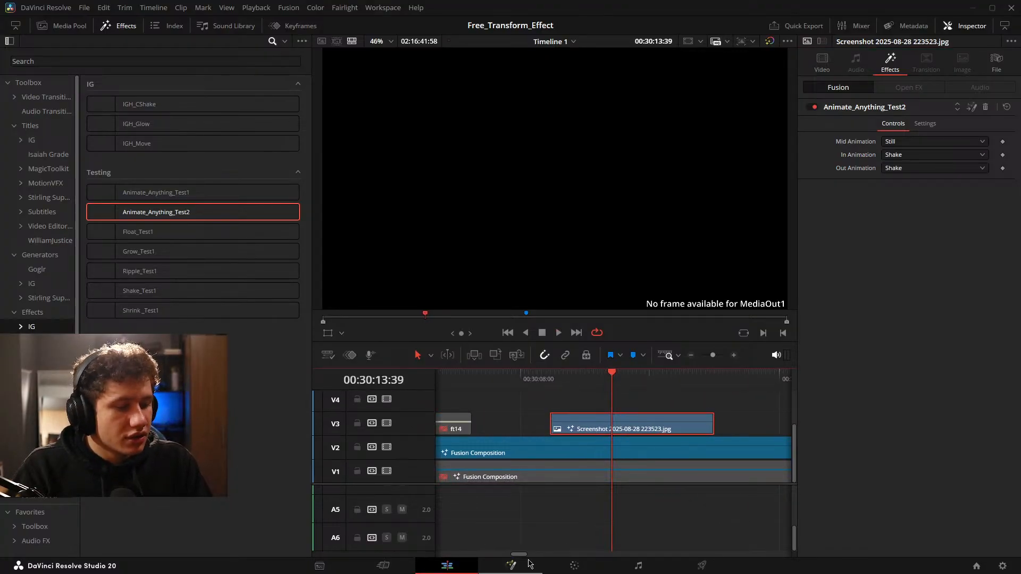
# Place the playhead on the ft14 clip in the timeline and open its composition on the Fusion page.
pyautogui.moveTo(787, 470); pyautogui.dragTo(786, 472)
pyautogui.click(700, 421)
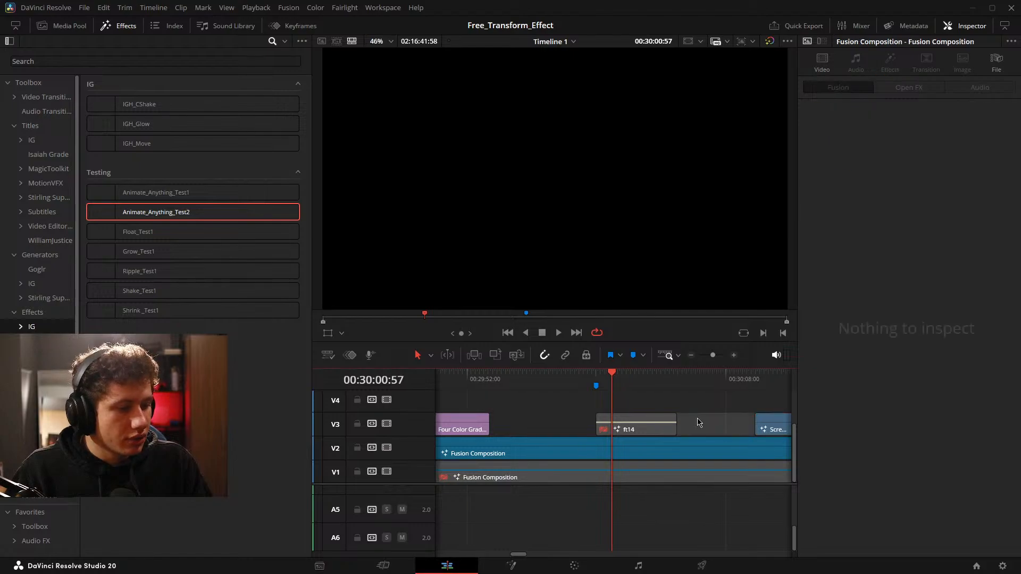
pyautogui.moveTo(670, 430); pyautogui.dragTo(686, 434)
pyautogui.click(511, 565)
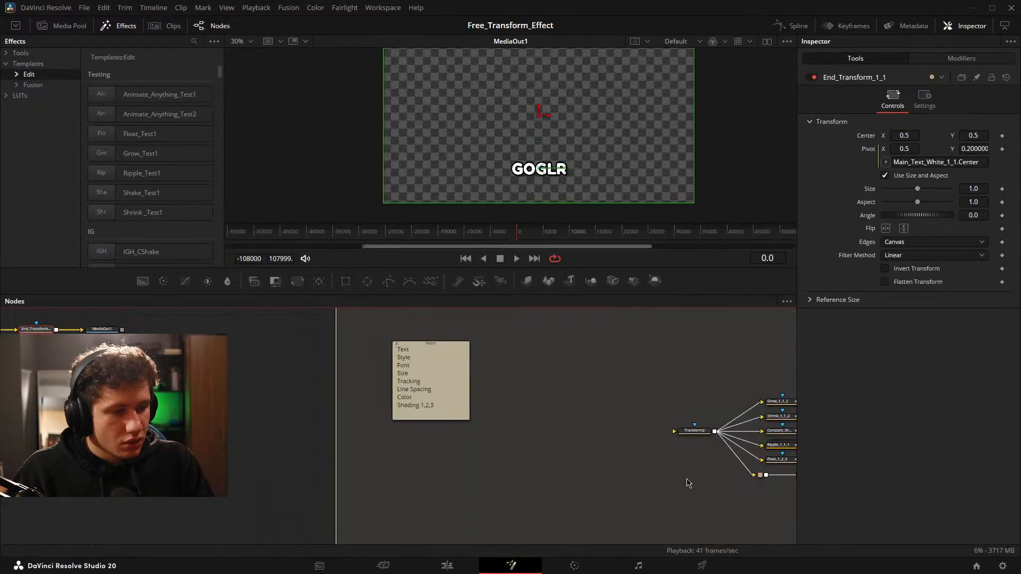
# Select the lower animation node chain from Transform2 through End_Transform_1_1_2 and create a macro from it.
pyautogui.scroll(-2, 398, 396)
pyautogui.moveTo(399, 432); pyautogui.dragTo(433, 464)
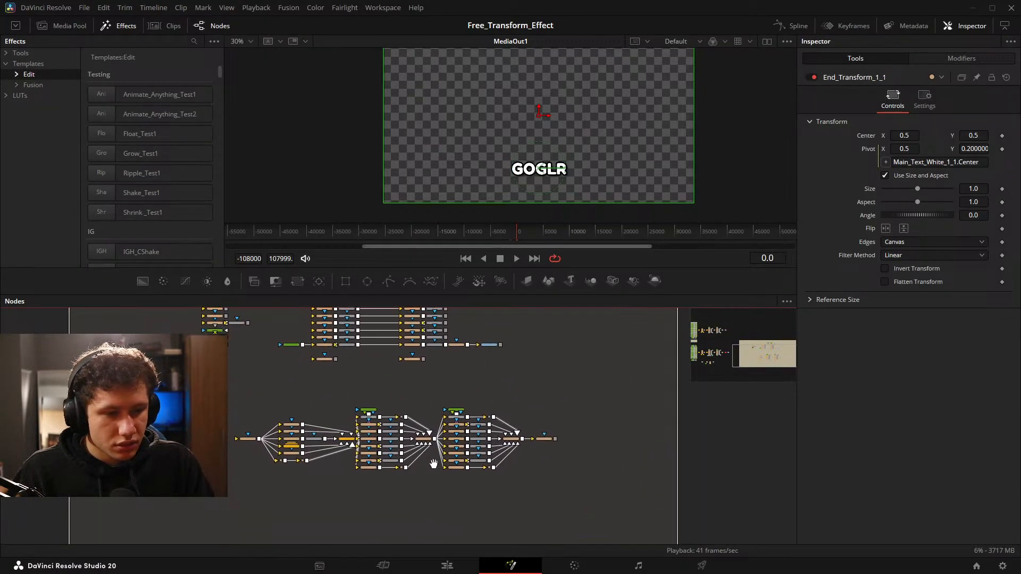
pyautogui.scroll(2, 433, 464)
pyautogui.moveTo(262, 422); pyautogui.dragTo(337, 446)
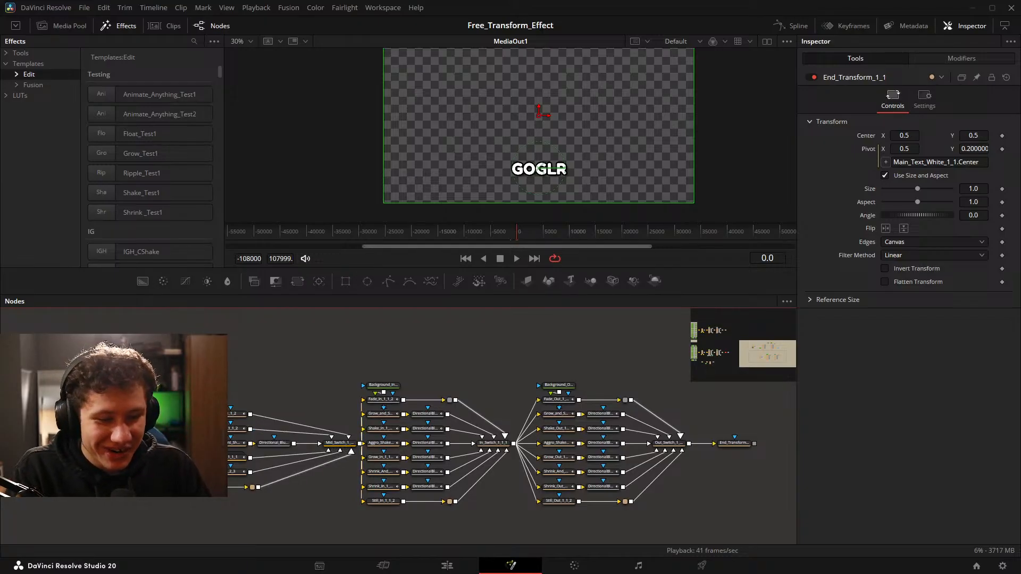
pyautogui.moveTo(71, 352); pyautogui.dragTo(769, 498)
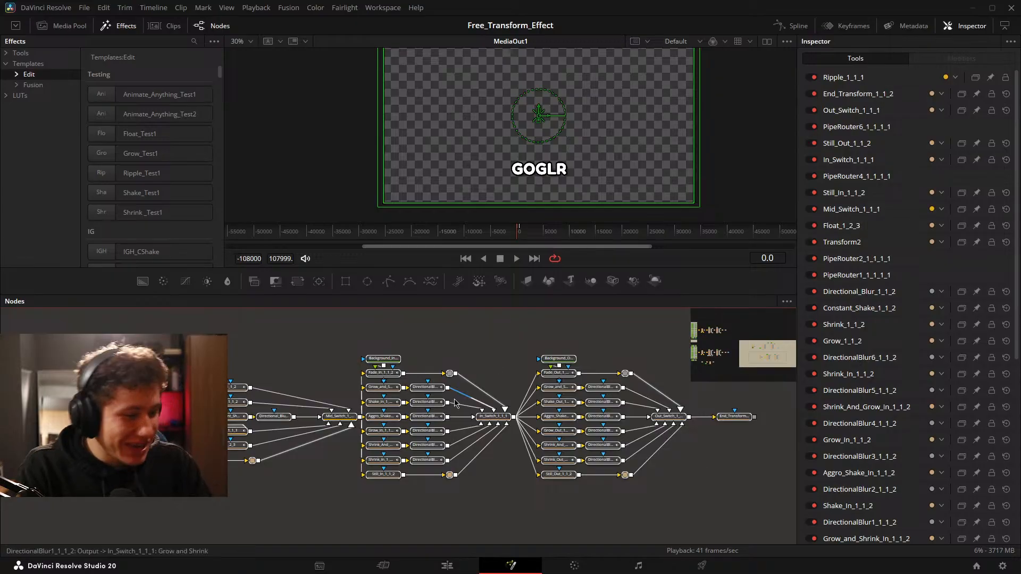
pyautogui.rightClick(740, 421)
pyautogui.moveTo(798, 230)
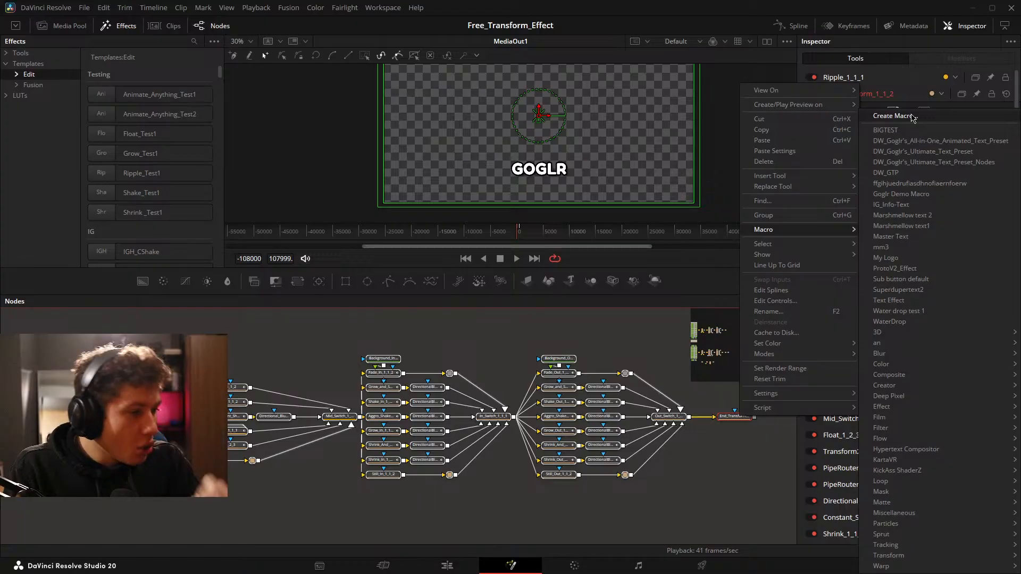
pyautogui.click(893, 116)
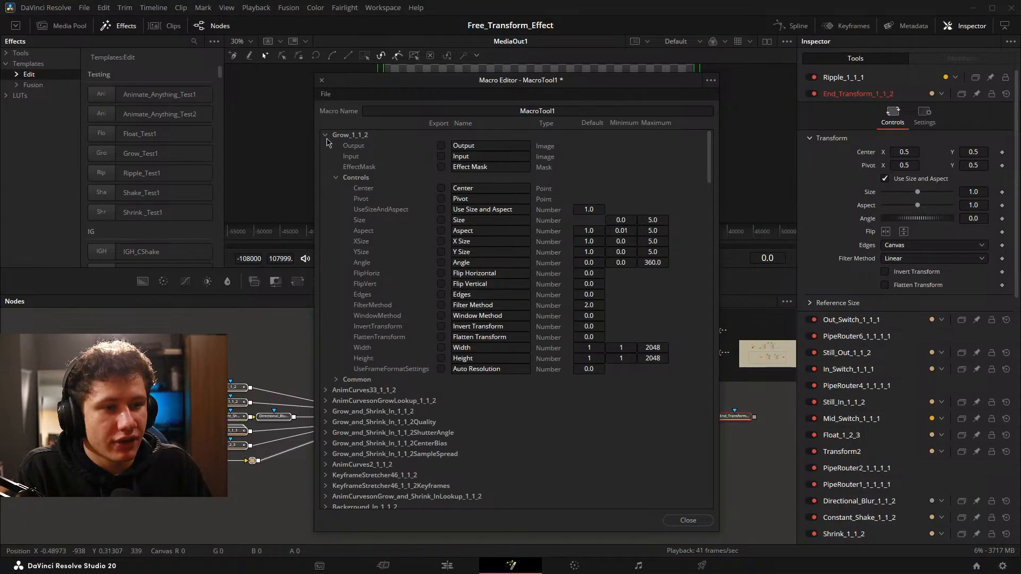
# Collapse the Grow_1_1_2 parameters and check which End_Transform_1_1_2 parameters are marked for export.
pyautogui.click(325, 135)
pyautogui.click(326, 135)
pyautogui.click(325, 135)
pyautogui.scroll(-10, 416, 272)
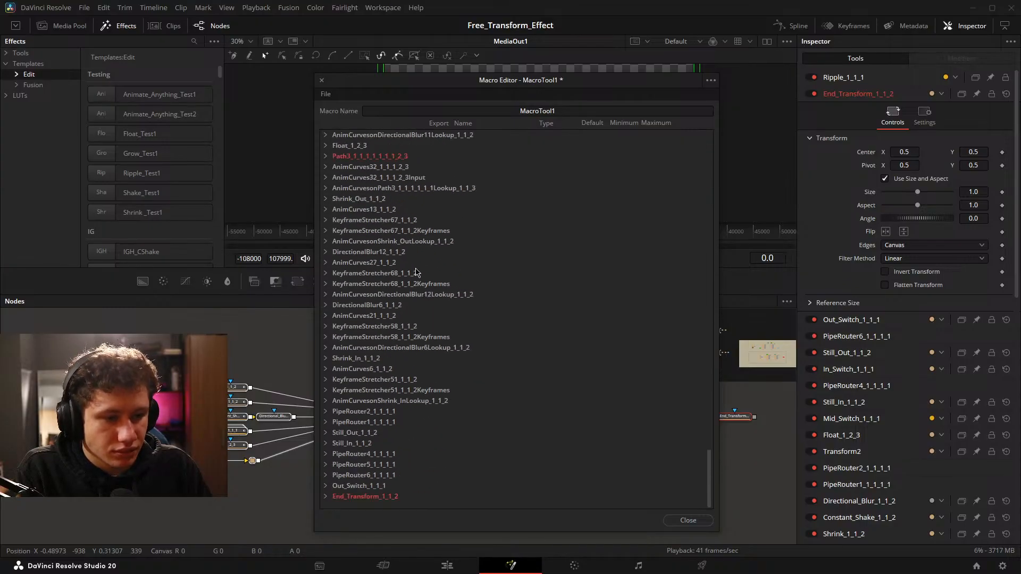
pyautogui.click(326, 497)
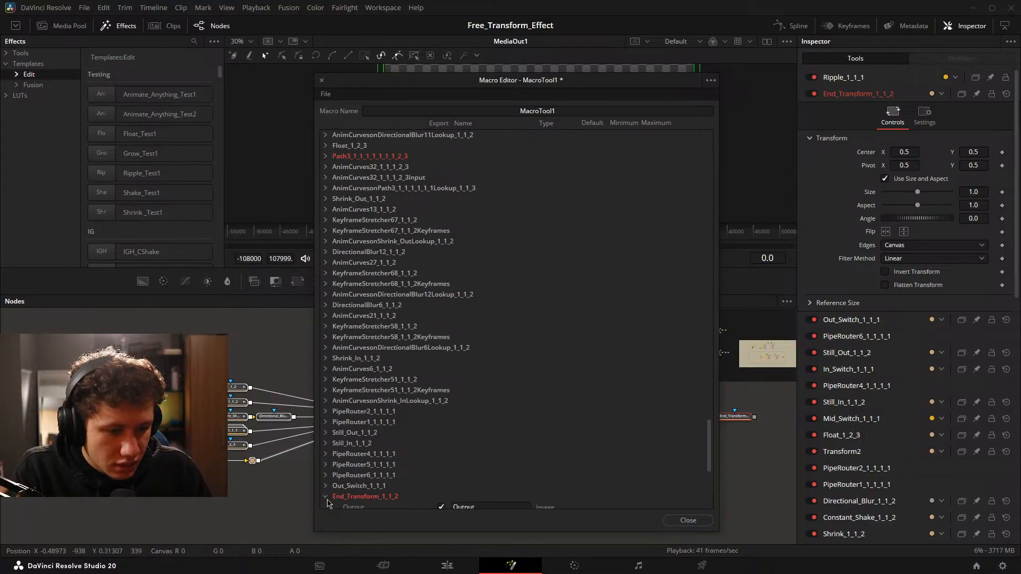
pyautogui.scroll(-5, 420, 443)
pyautogui.click(327, 339)
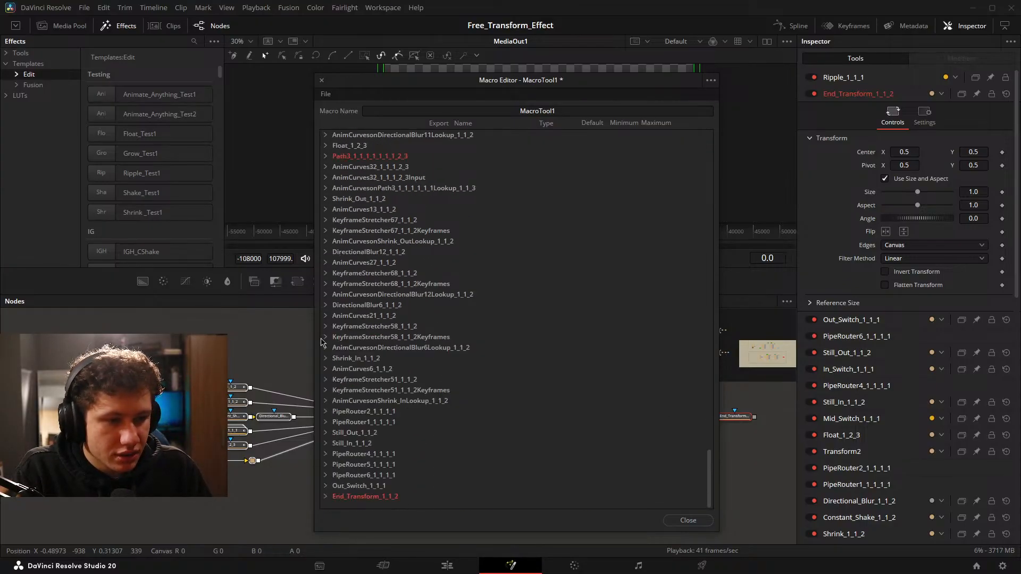
pyautogui.scroll(6, 373, 330)
pyautogui.scroll(10, 420, 303)
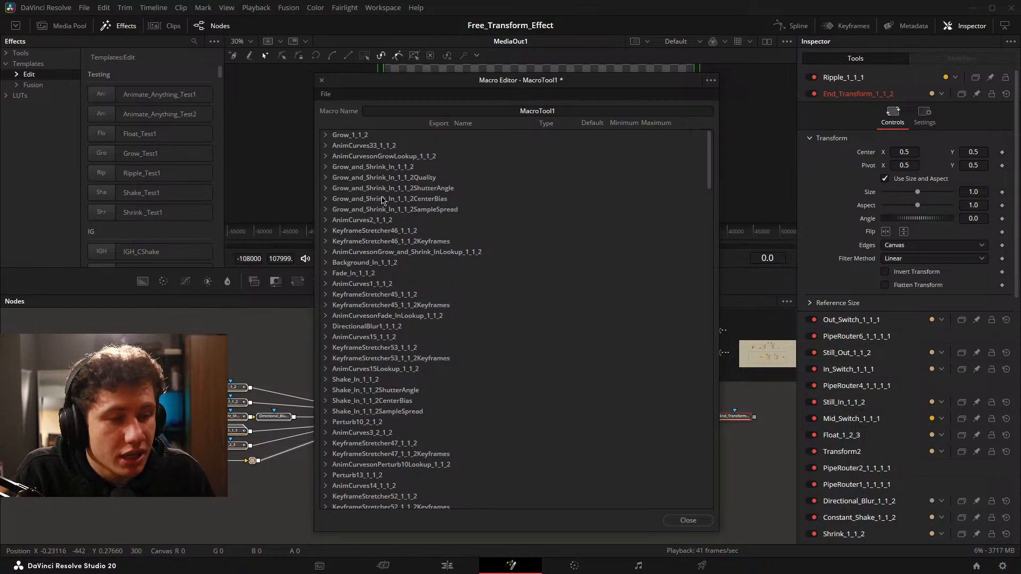
# Export the Input of Transform2 as the macro's image input and collapse its parameters.
pyautogui.moveTo(459, 86)
pyautogui.mouseDown()
pyautogui.moveTo(665, 451)
pyautogui.moveTo(771, 462)
pyautogui.moveTo(689, 463)
pyautogui.moveTo(267, 90)
pyautogui.moveTo(101, 93)
pyautogui.moveTo(489, 41)
pyautogui.moveTo(486, 76)
pyautogui.moveTo(463, 82)
pyautogui.mouseUp()
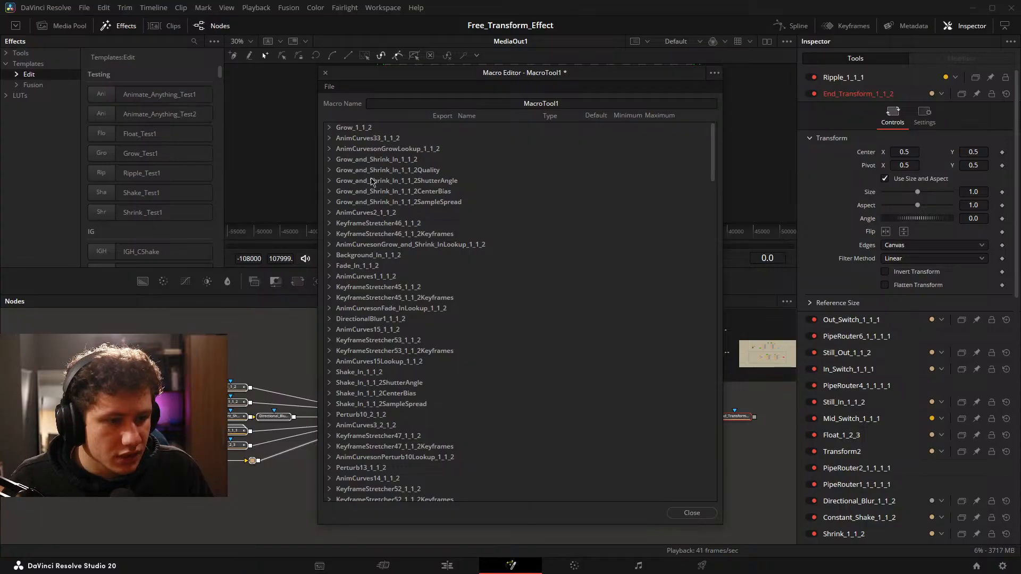
pyautogui.scroll(-5, 372, 180)
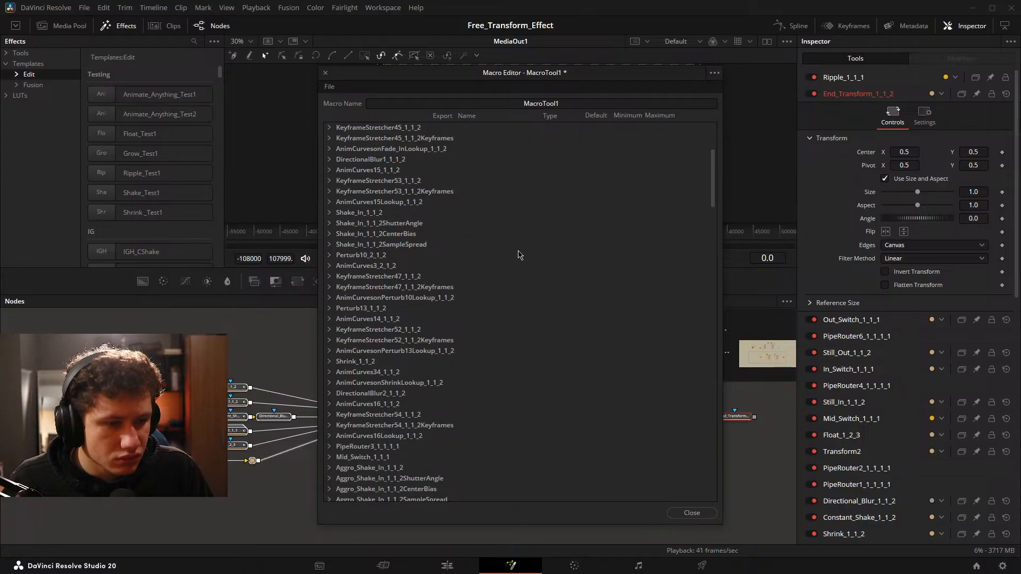
pyautogui.scroll(5, 519, 255)
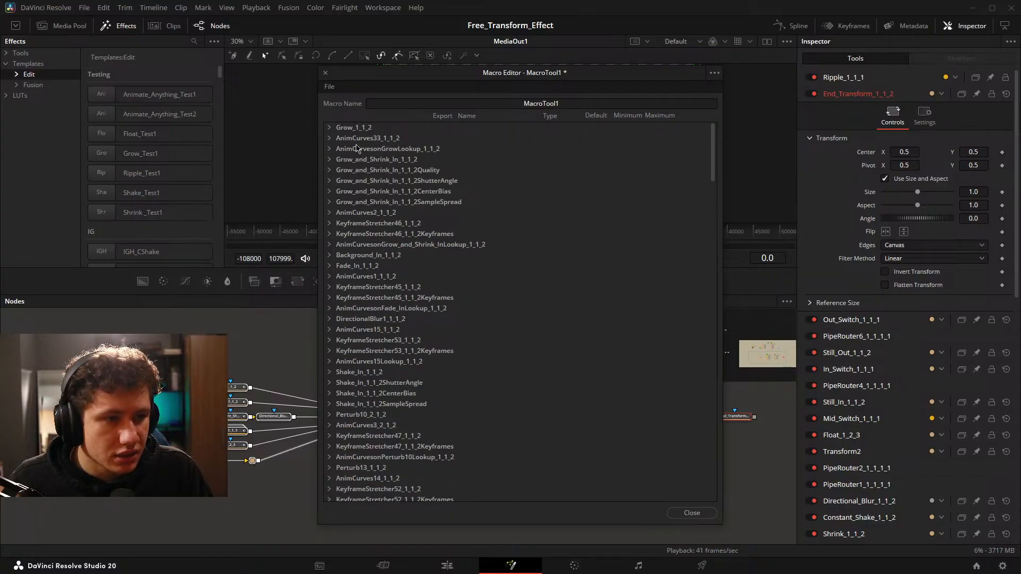
pyautogui.scroll(-5, 468, 242)
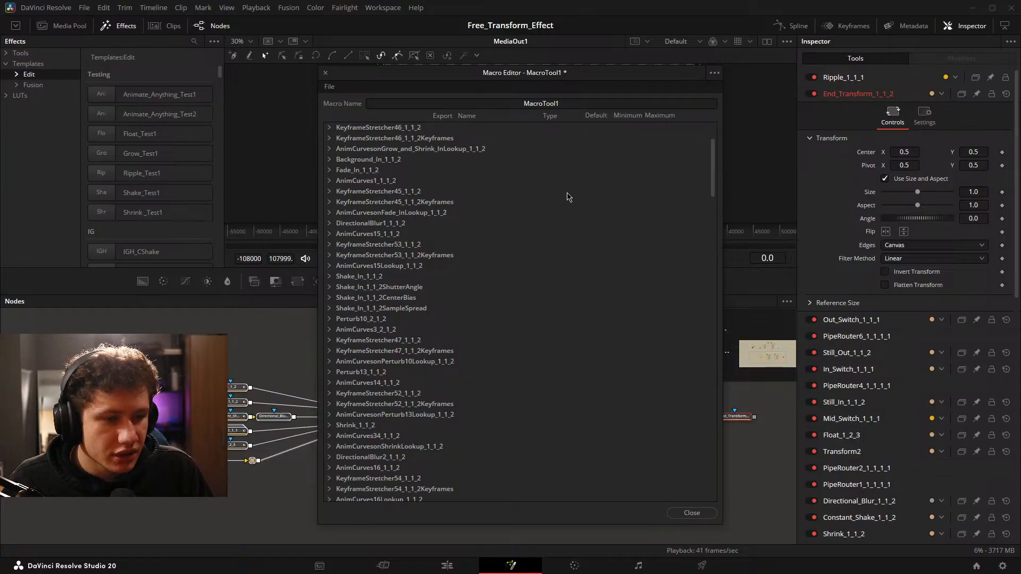
pyautogui.scroll(-5, 569, 185)
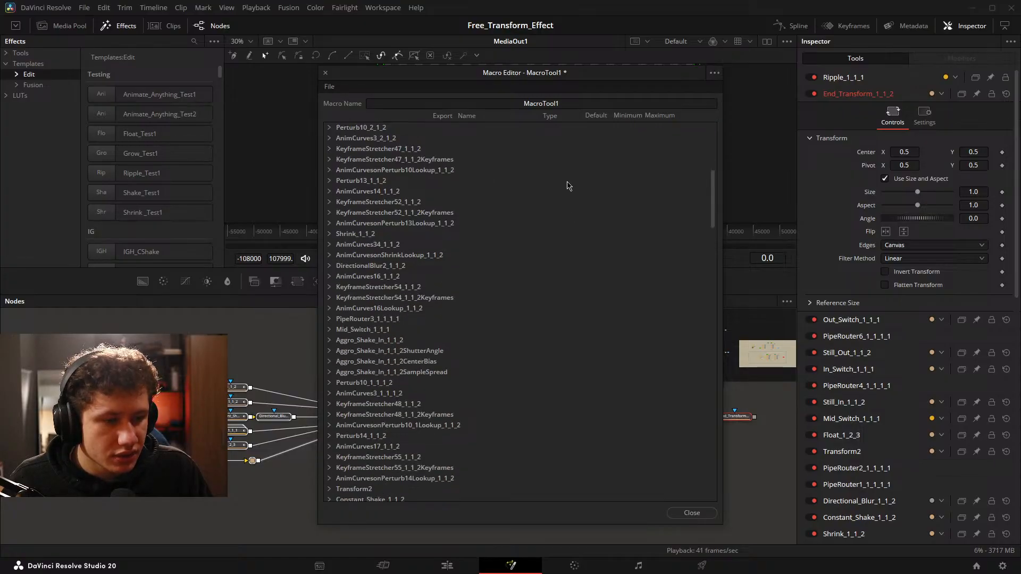
pyautogui.scroll(-2, 565, 189)
pyautogui.scroll(-1, 565, 189)
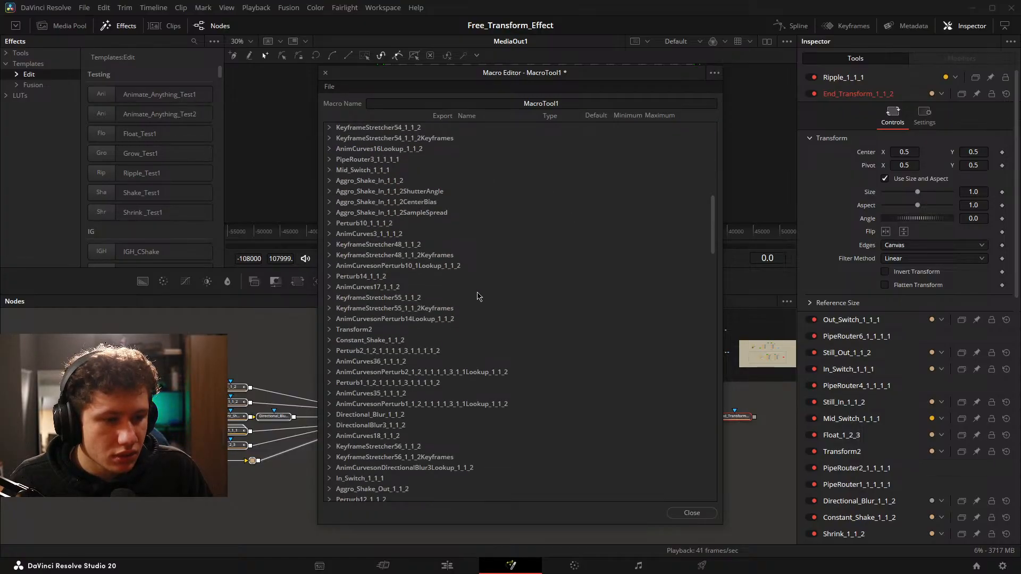
pyautogui.click(329, 330)
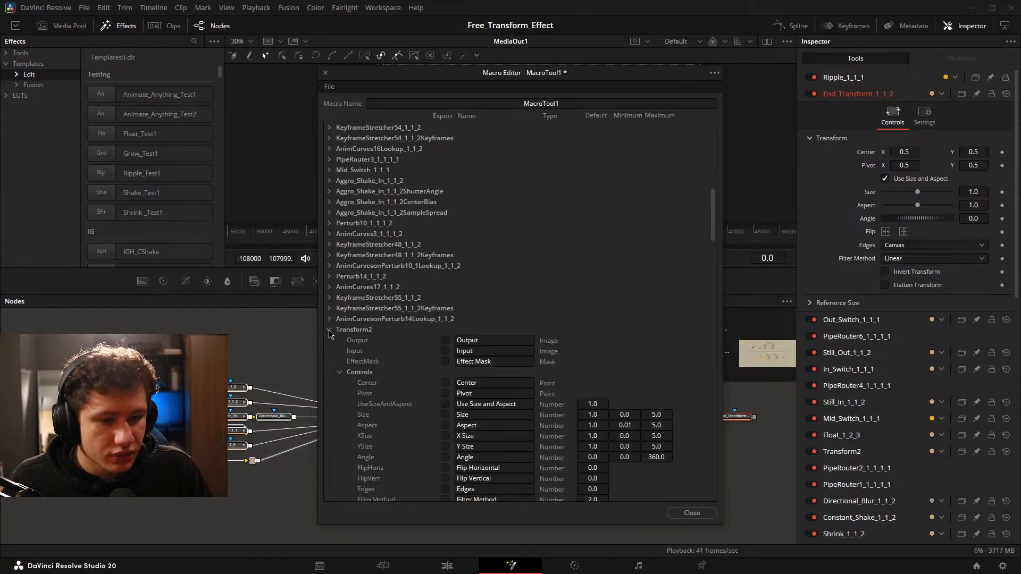
pyautogui.click(444, 352)
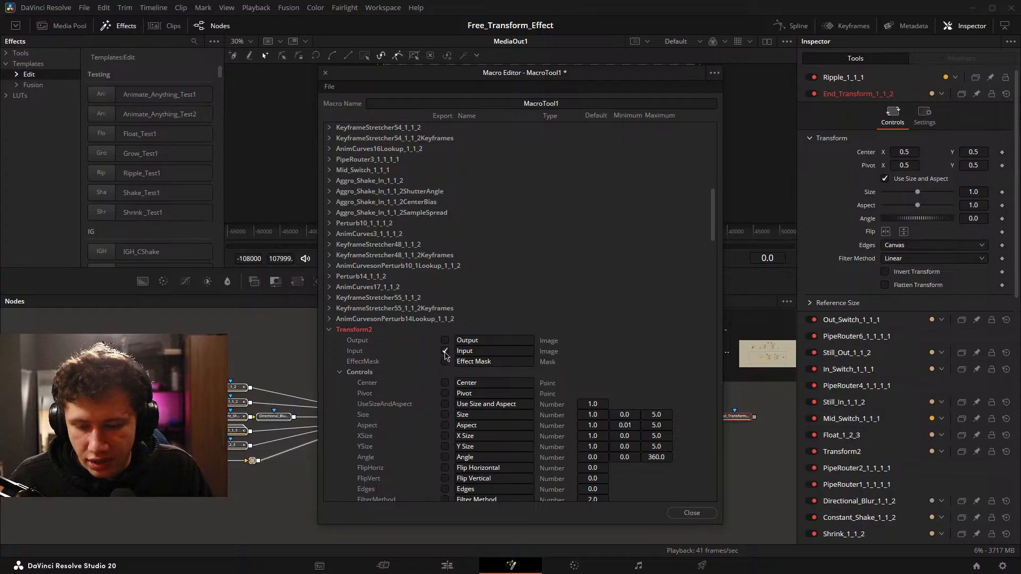
pyautogui.click(329, 330)
# Export In_Switch_1_1_1's In Animation source, its Output and all its image inputs from Fade to Still.
pyautogui.scroll(-4, 425, 291)
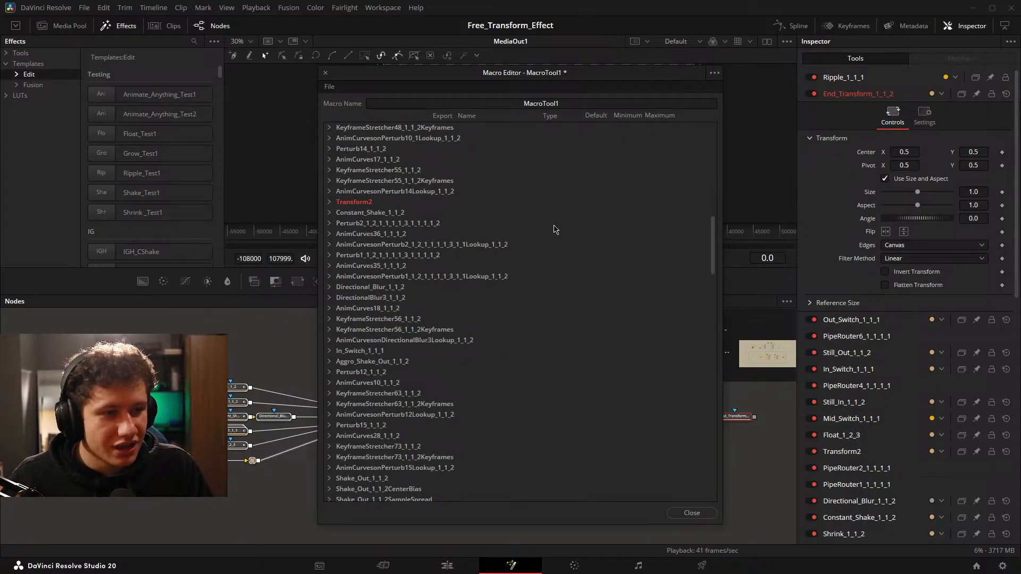
pyautogui.scroll(-3, 471, 180)
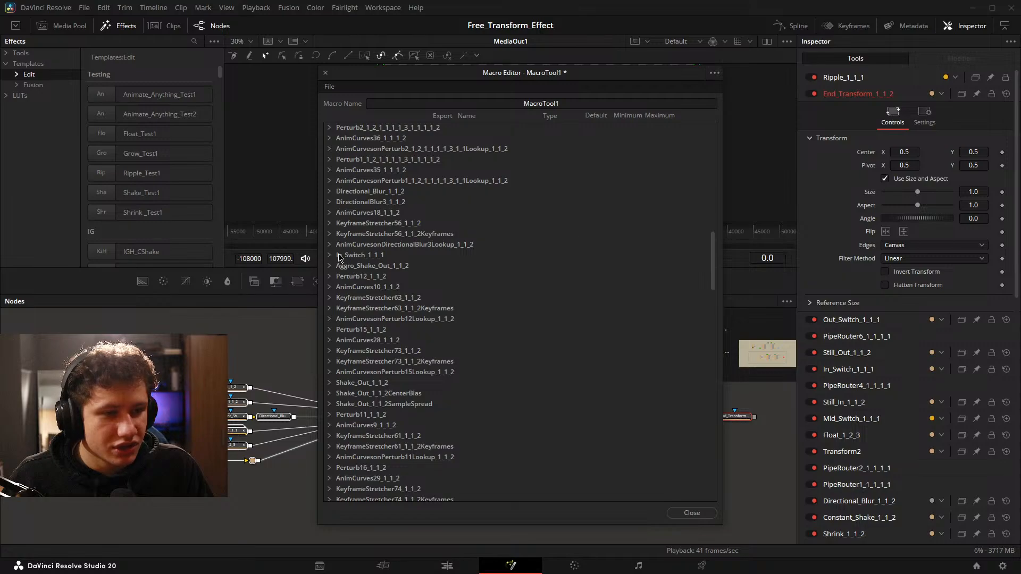
pyautogui.click(330, 255)
pyautogui.scroll(-3, 468, 250)
pyautogui.click(445, 276)
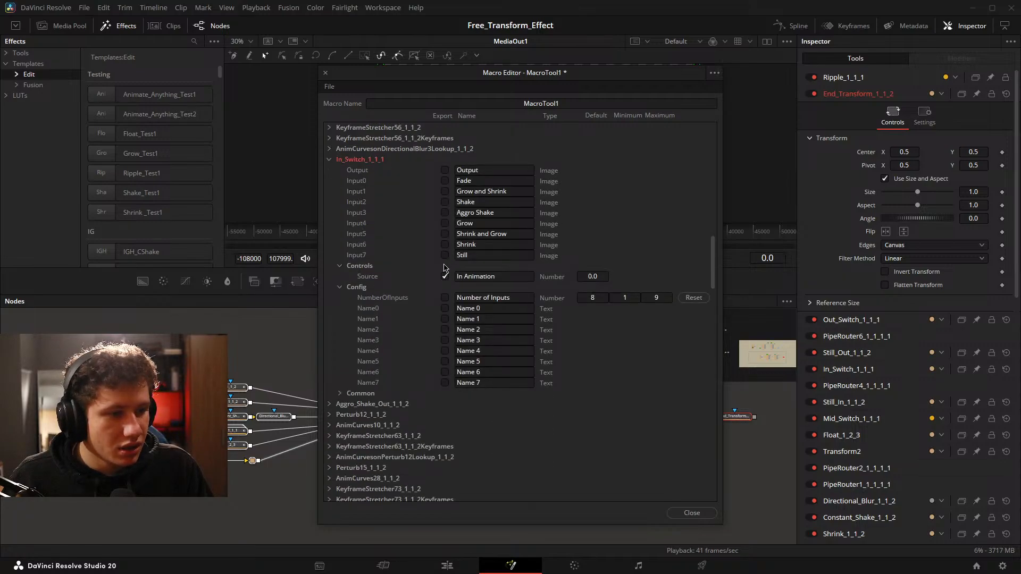
pyautogui.click(444, 255)
pyautogui.click(445, 244)
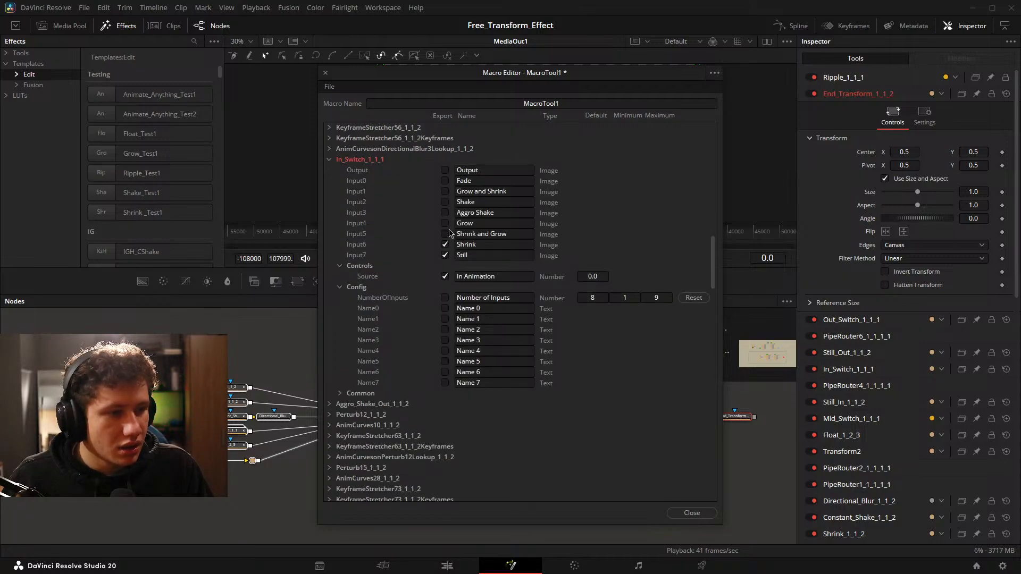
pyautogui.click(444, 191)
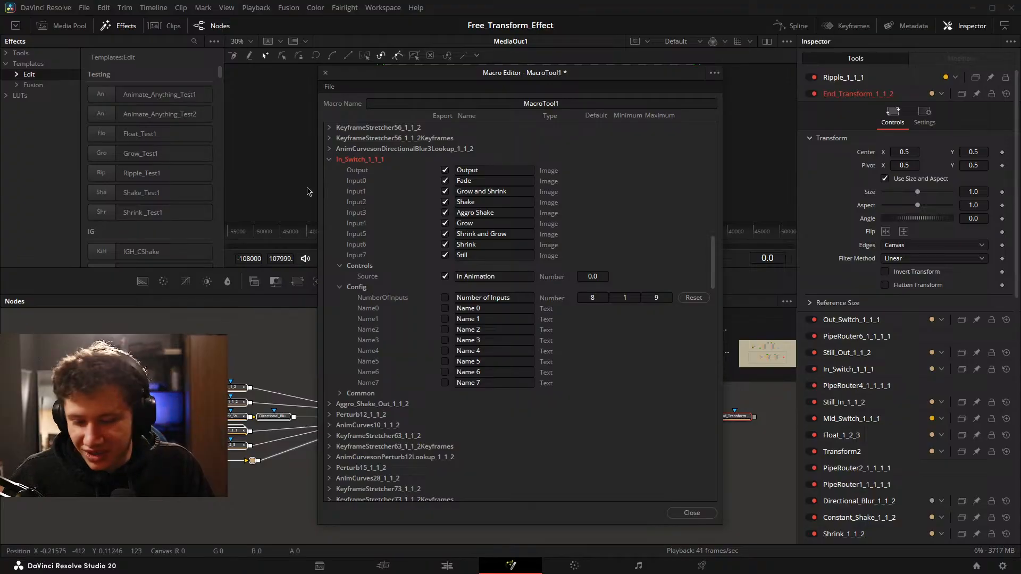
pyautogui.click(330, 160)
# Mark the Out_Switch_1_1_1 animation parameters for export in the macro and collapse the entry.
pyautogui.scroll(-1, 444, 197)
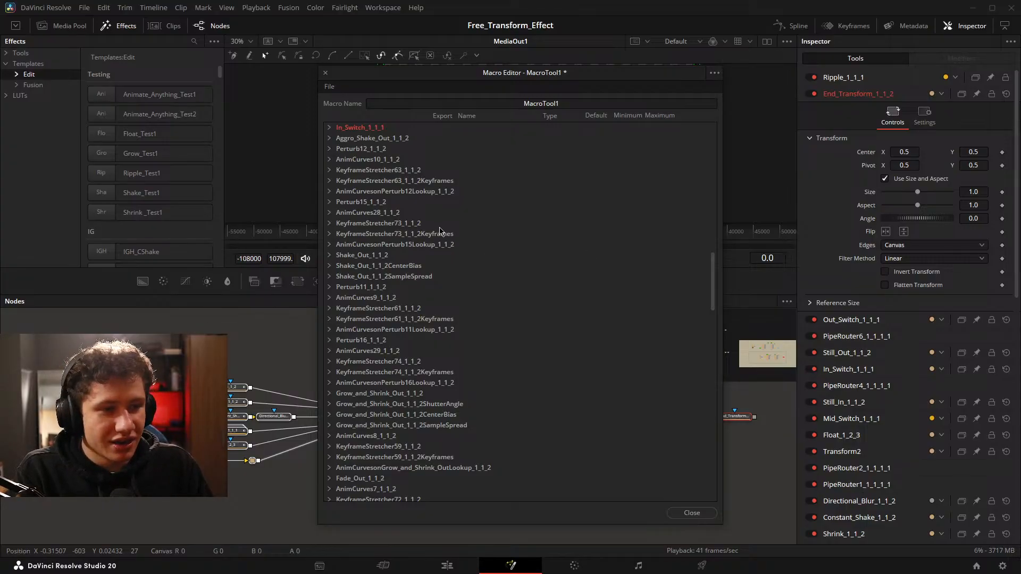
pyautogui.scroll(-5, 476, 220)
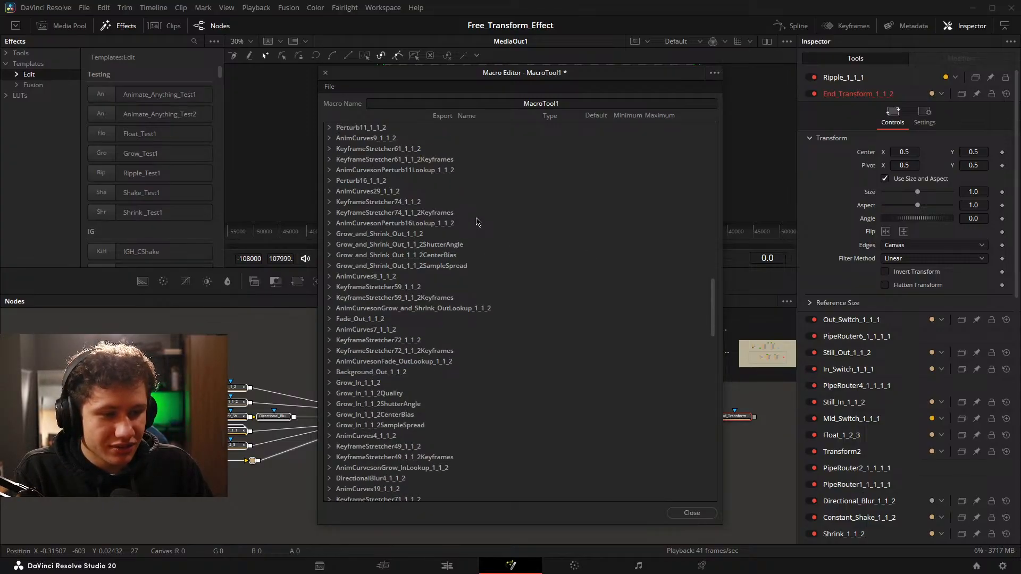
pyautogui.scroll(-4, 478, 219)
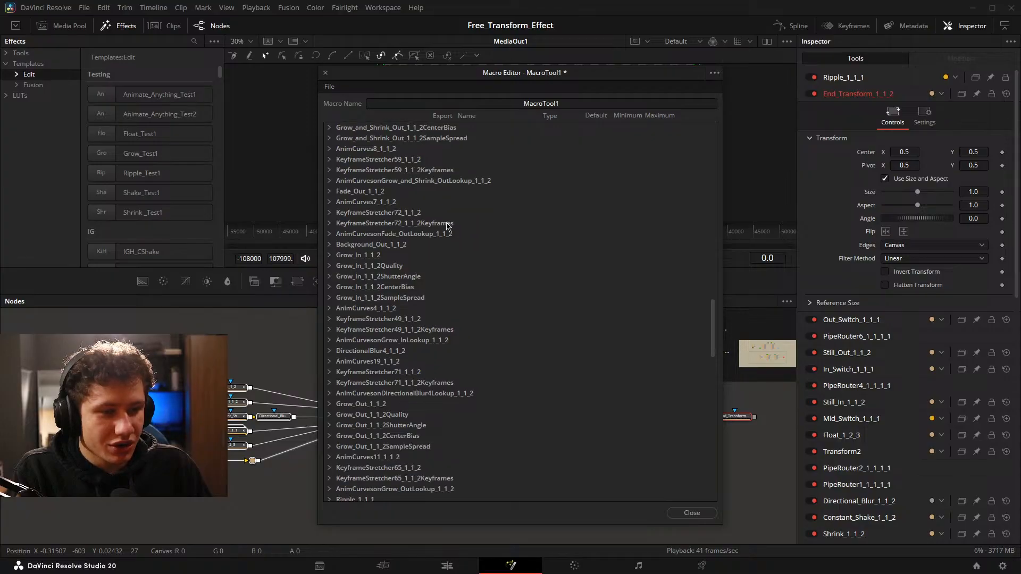
pyautogui.scroll(-3, 485, 280)
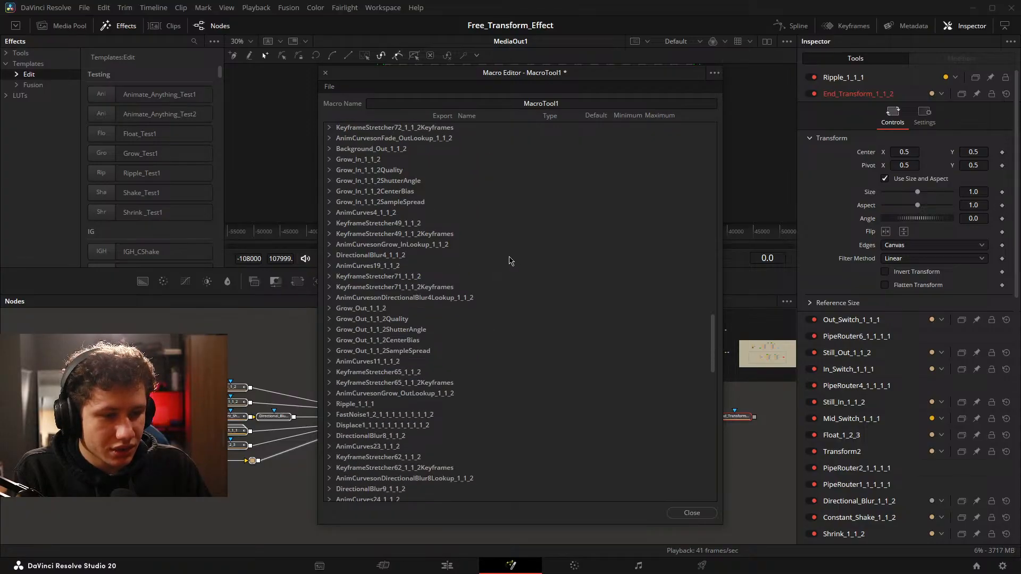
pyautogui.scroll(-3, 521, 259)
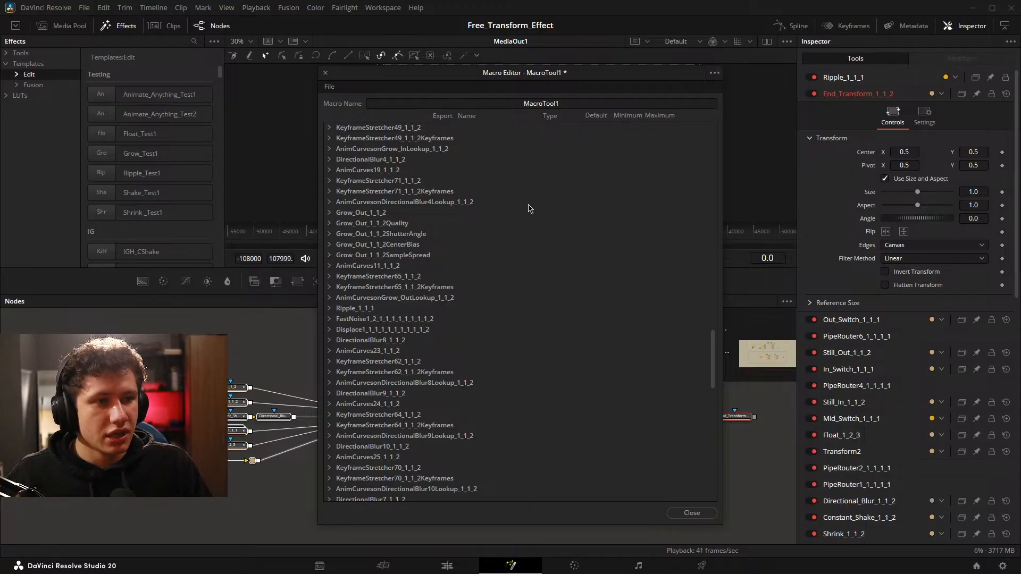
pyautogui.scroll(-1, 424, 192)
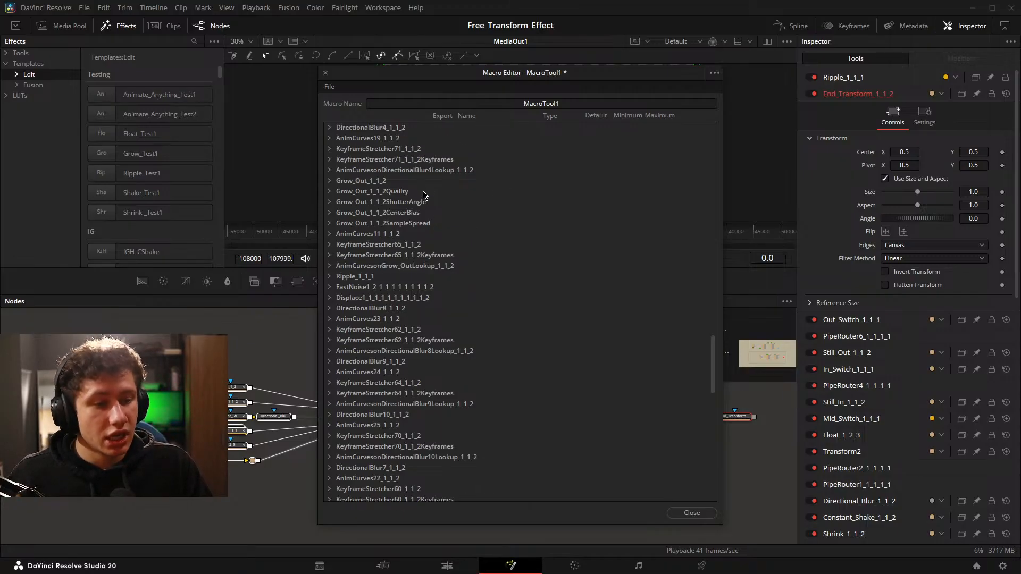
pyautogui.scroll(-10, 406, 309)
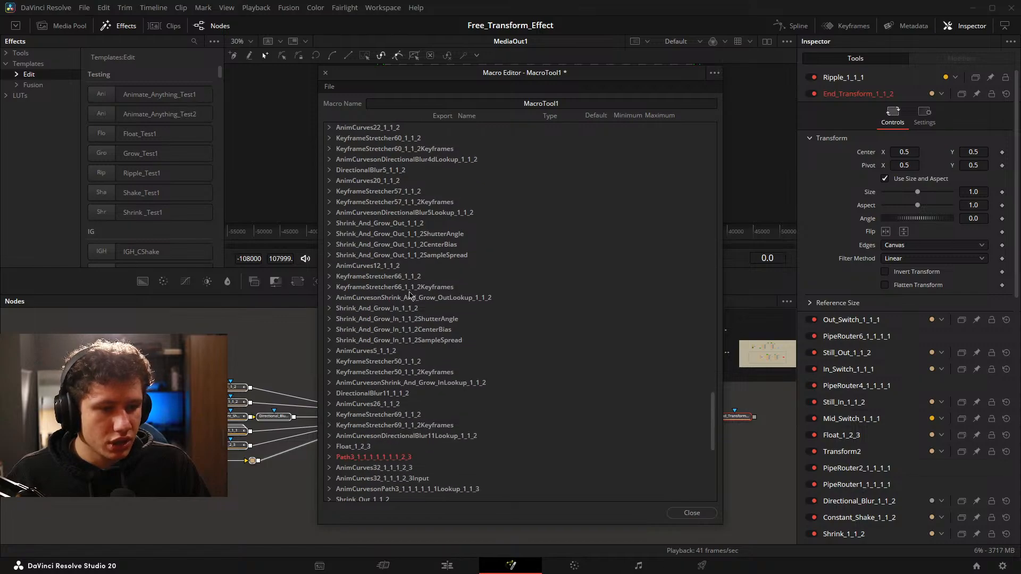
pyautogui.scroll(-4, 420, 436)
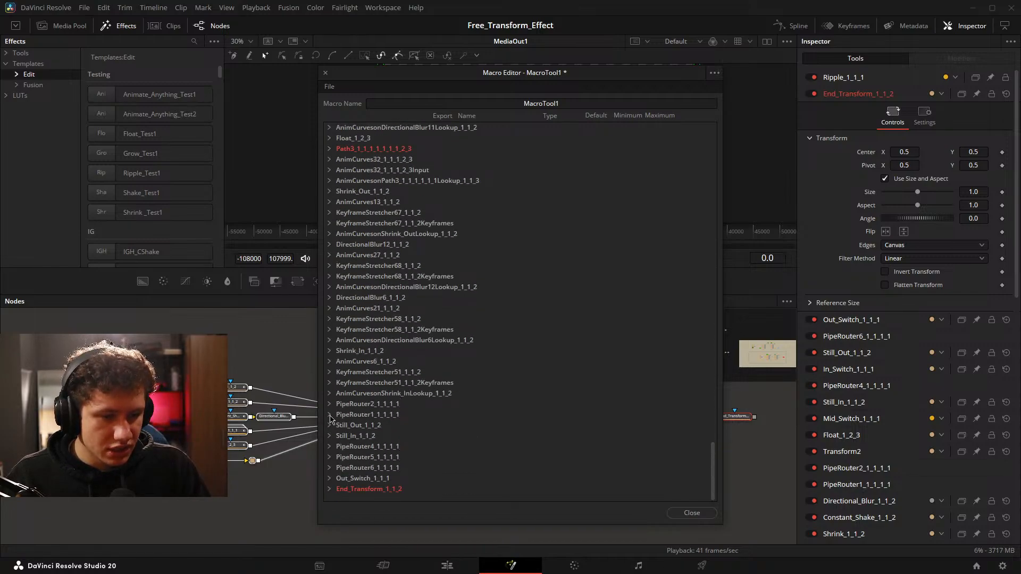
pyautogui.click(329, 479)
pyautogui.scroll(-7, 393, 414)
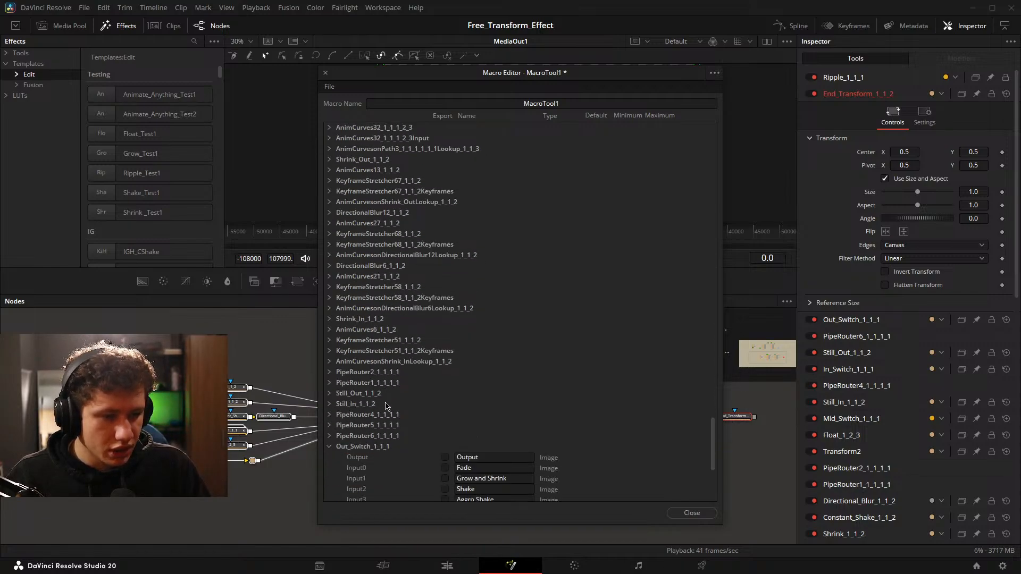
pyautogui.moveTo(446, 339)
pyautogui.mouseDown()
pyautogui.moveTo(447, 262)
pyautogui.moveTo(408, 262)
pyautogui.mouseUp()
pyautogui.click(331, 244)
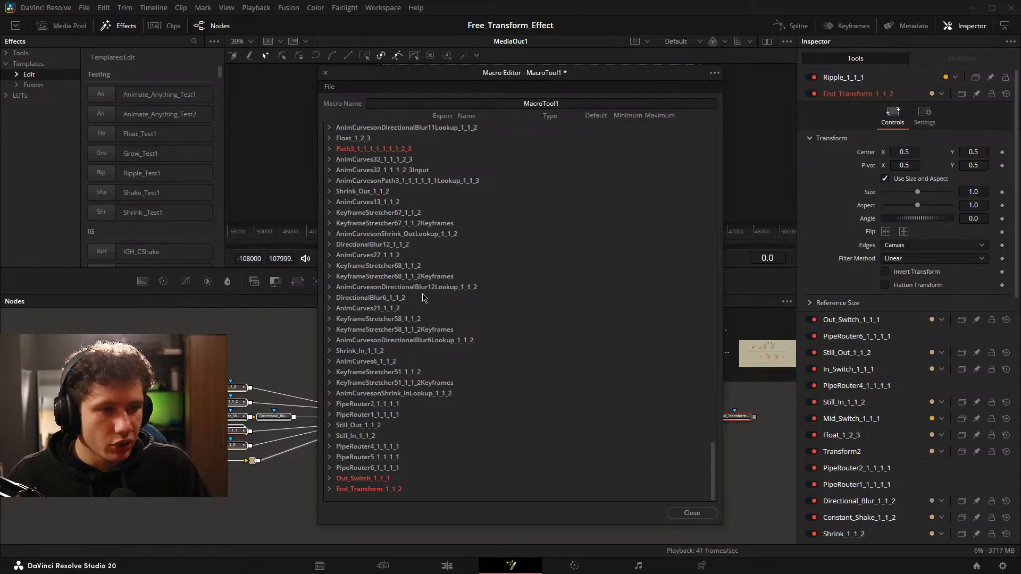
# Export Mid_Switch_1_1_1's Mid Animation source, its Output and all its image inputs from Grow to Float.
pyautogui.scroll(6, 424, 298)
pyautogui.scroll(12, 424, 344)
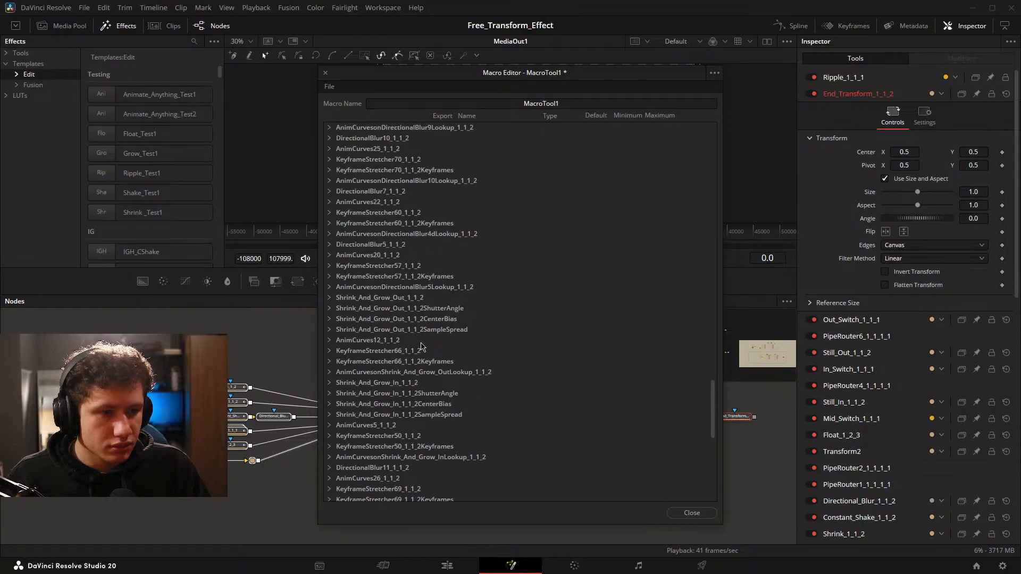
pyautogui.scroll(9, 421, 345)
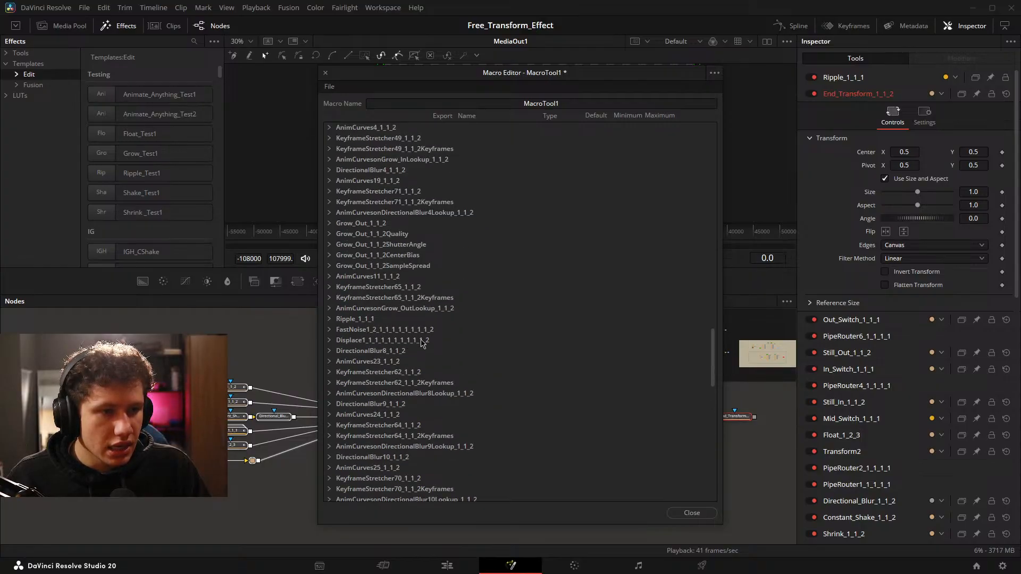
pyautogui.scroll(7, 420, 339)
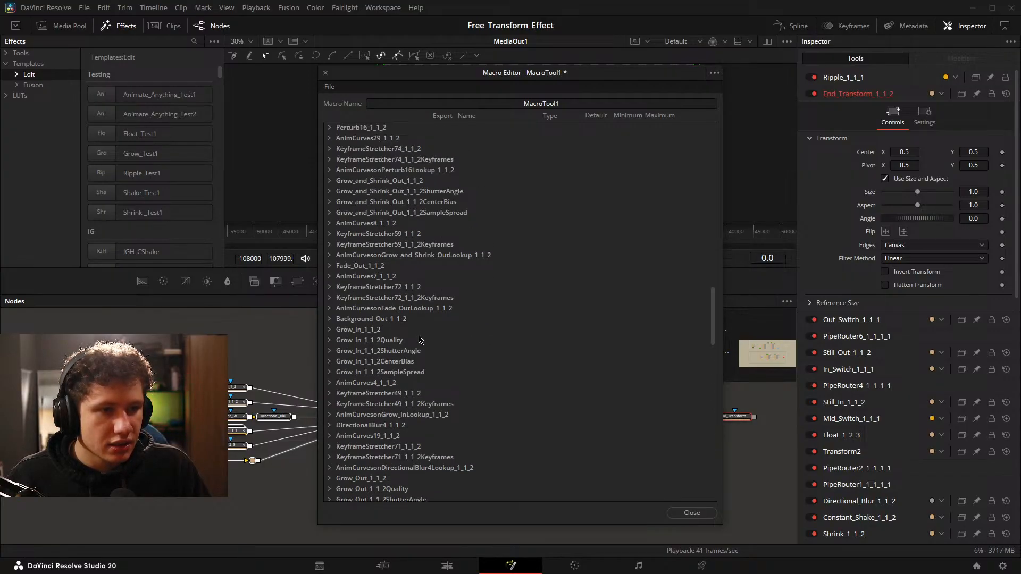
pyautogui.scroll(2, 419, 339)
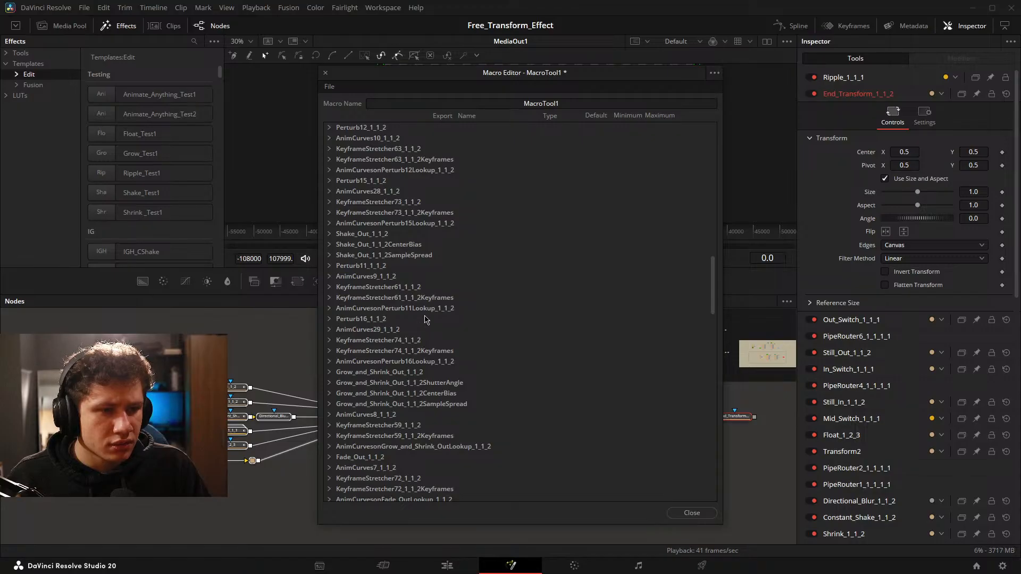
pyautogui.scroll(2, 424, 319)
pyautogui.scroll(7, 423, 253)
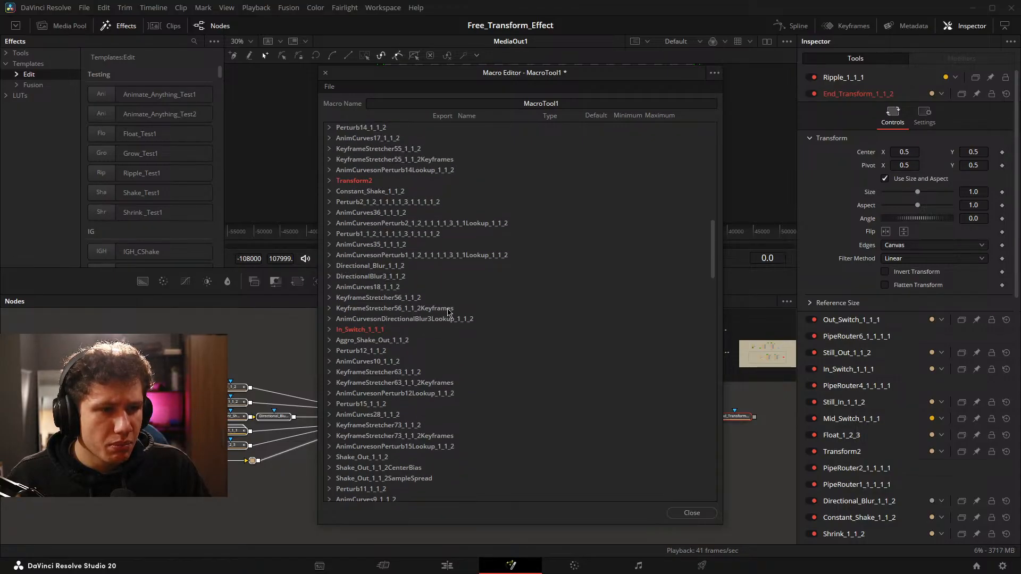
pyautogui.scroll(3, 376, 309)
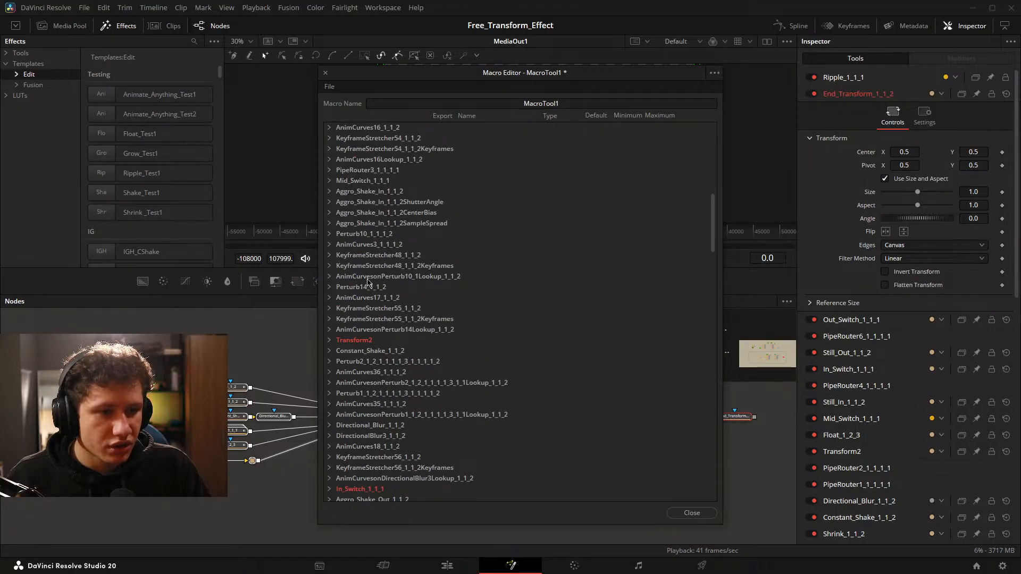
pyautogui.click(329, 181)
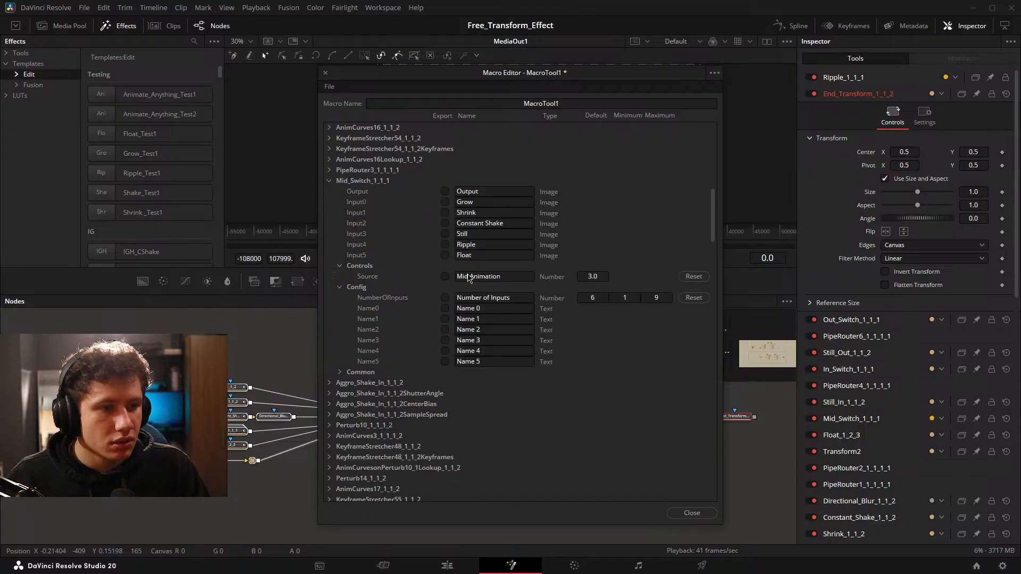
pyautogui.click(445, 276)
pyautogui.click(445, 255)
pyautogui.click(445, 234)
pyautogui.click(446, 223)
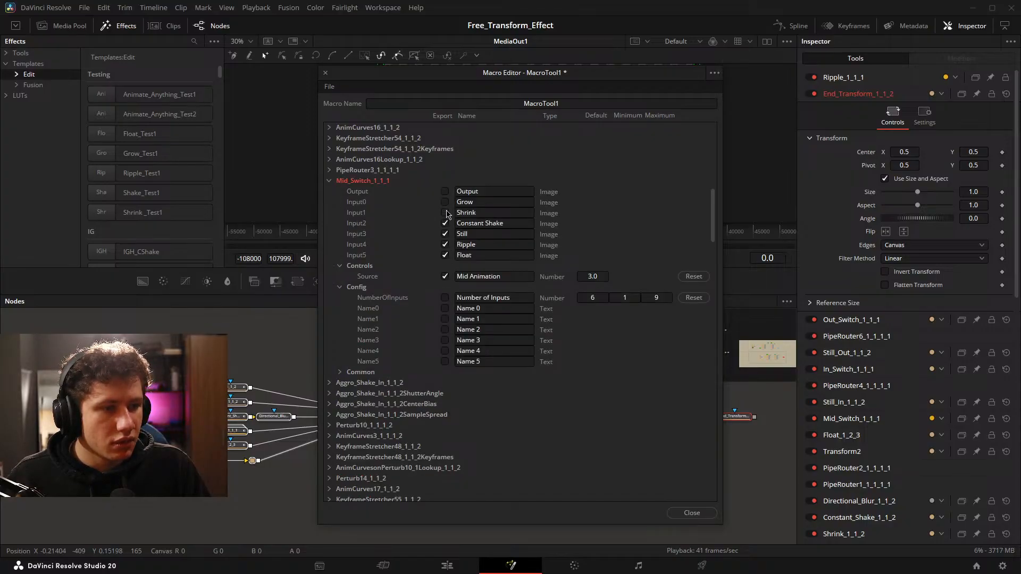
pyautogui.click(445, 213)
pyautogui.click(445, 202)
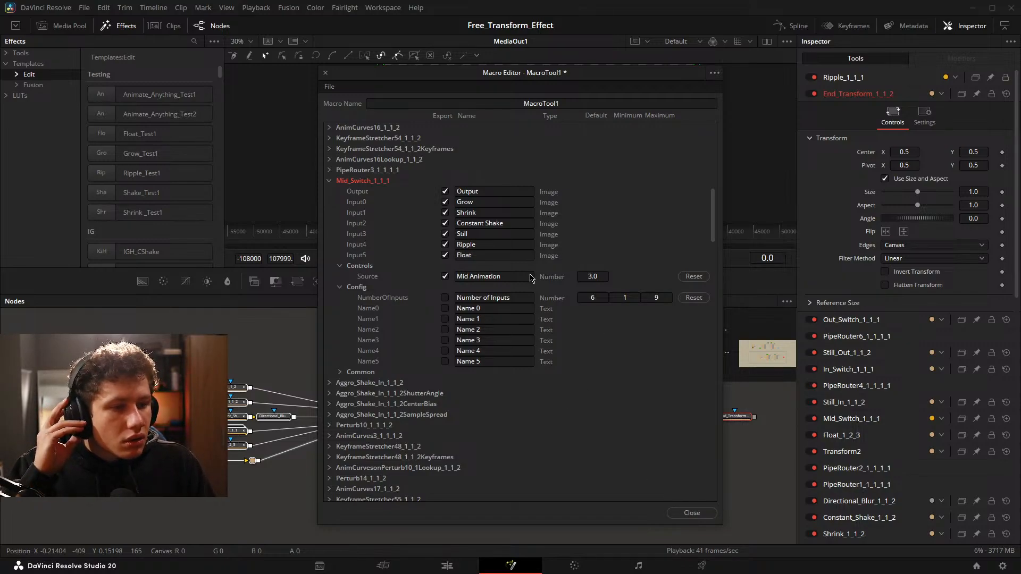
# Name the macro Animate_Anything_Test3, close the Macro Editor and save the changes.
pyautogui.doubleClick(524, 106)
pyautogui.press('BackSpace')
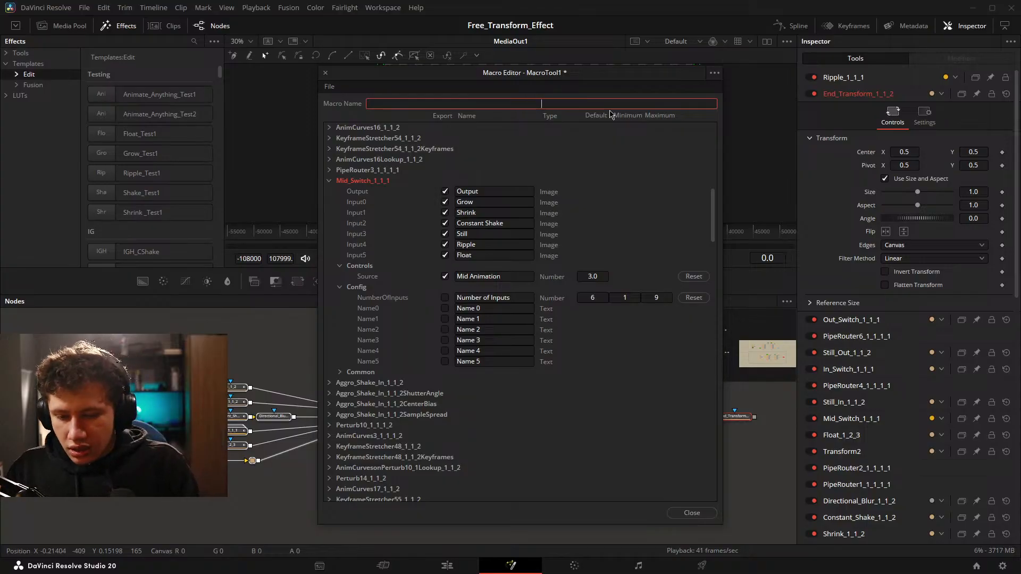
pyautogui.write('Any')
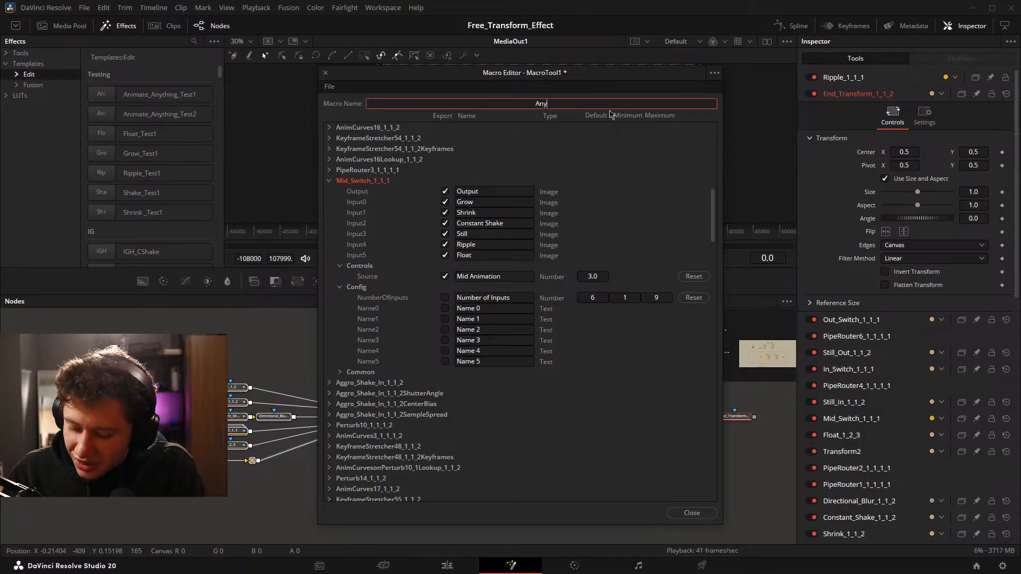
pyautogui.write('thing_')
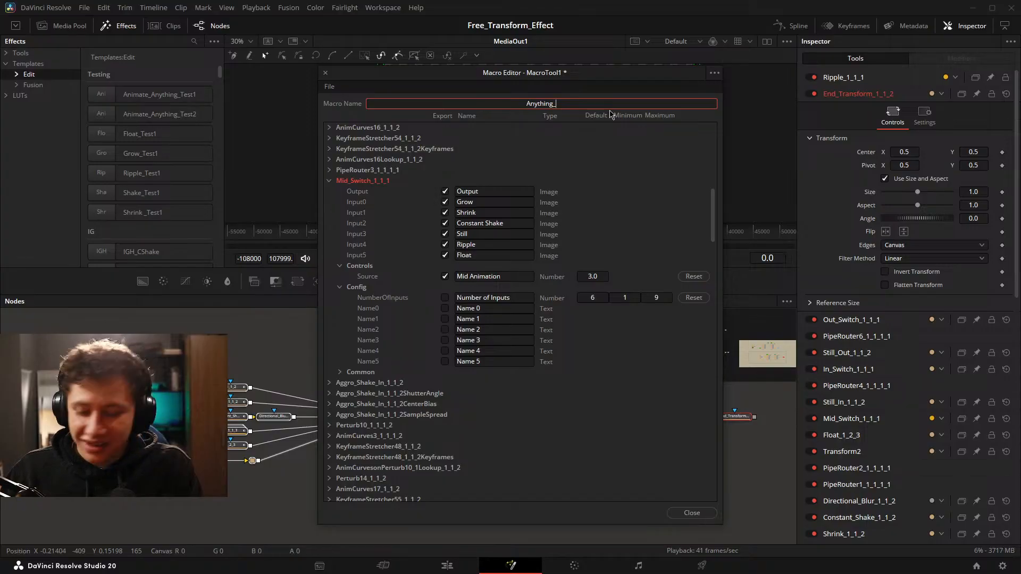
pyautogui.write('A')
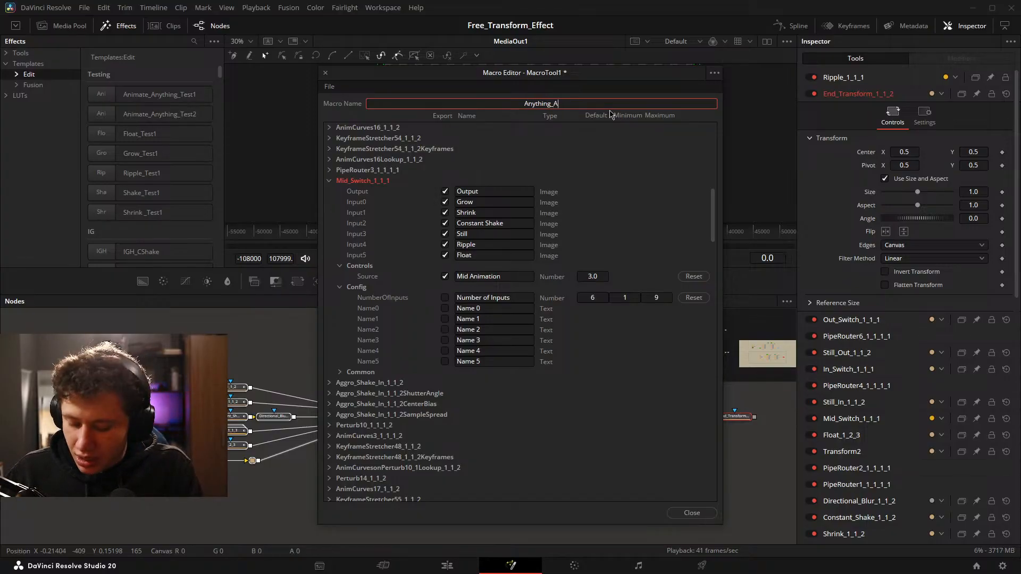
pyautogui.press('BackSpace')
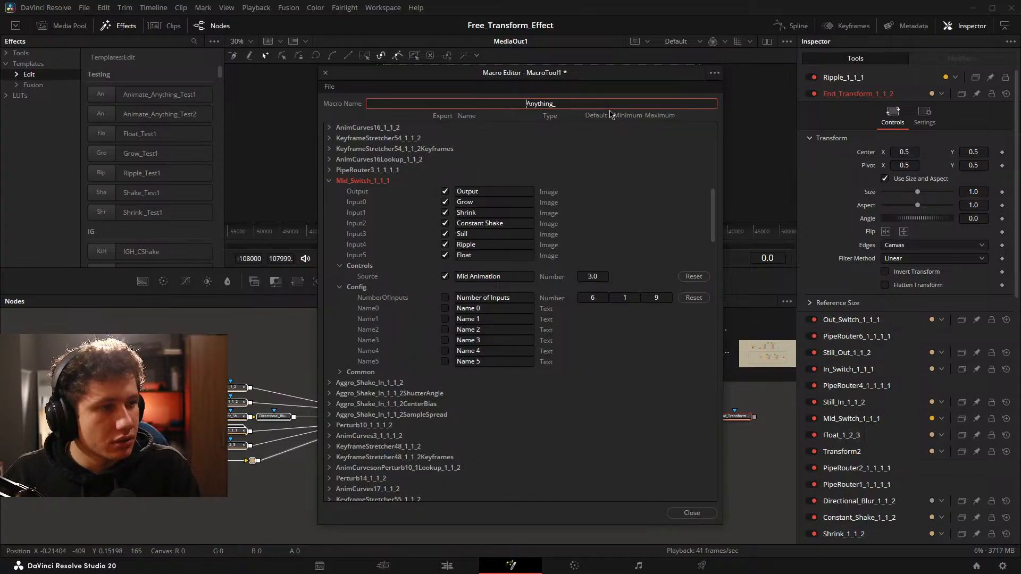
pyautogui.press('Home')
pyautogui.write('Animate_')
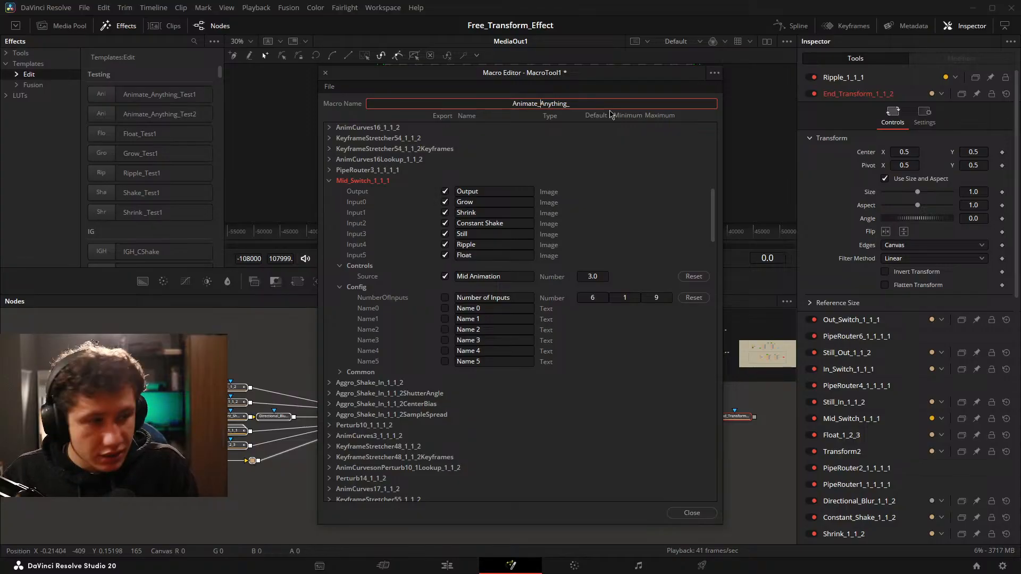
pyautogui.press('End')
pyautogui.write('Test3')
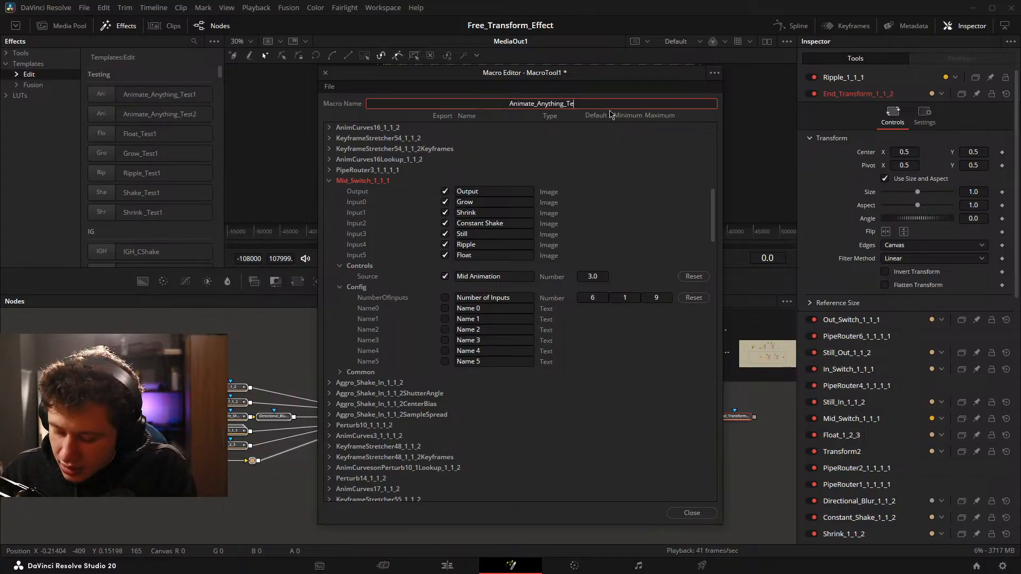
pyautogui.click(692, 512)
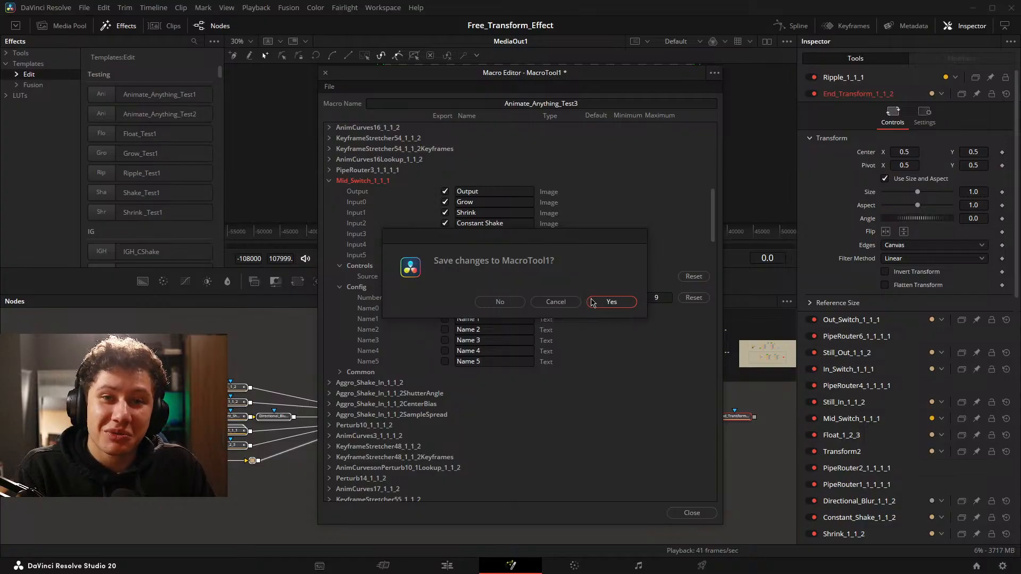
pyautogui.click(612, 301)
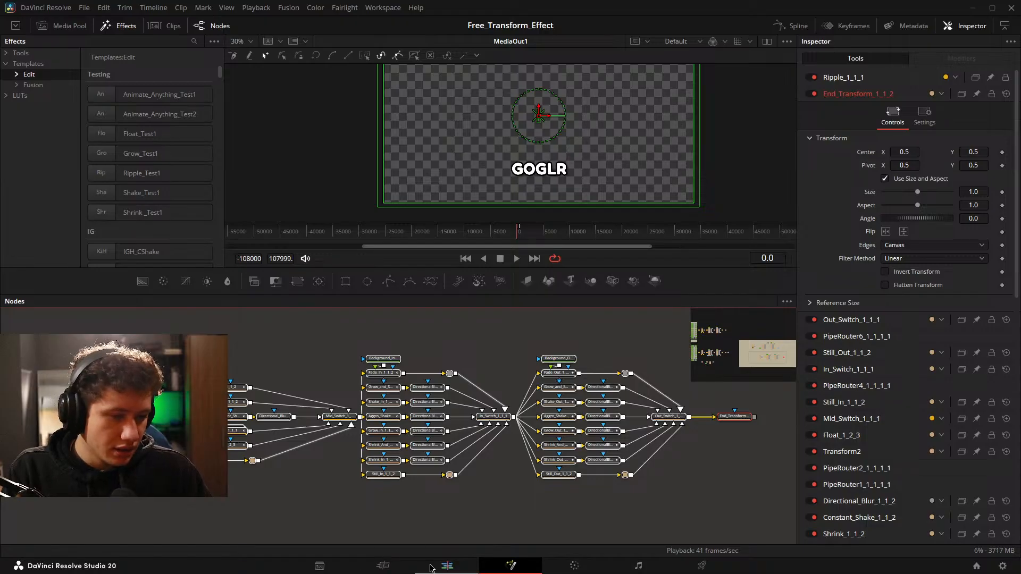
# On the Edit page, replace the Animate_Anything_Test2 effect on the V3 screenshot clip with Animate_Anything_Test3.
pyautogui.click(432, 566)
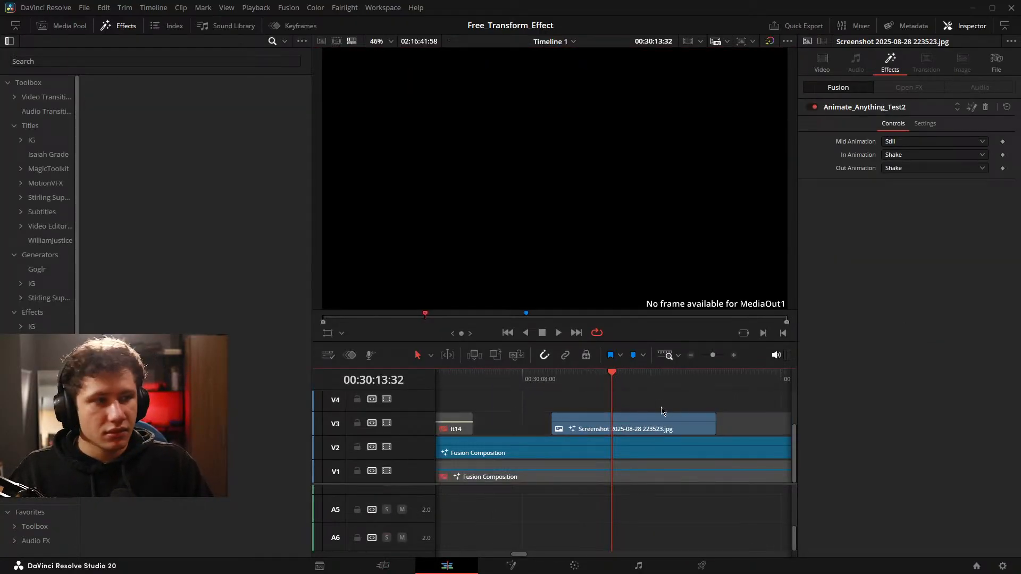
pyautogui.click(662, 414)
pyautogui.click(985, 107)
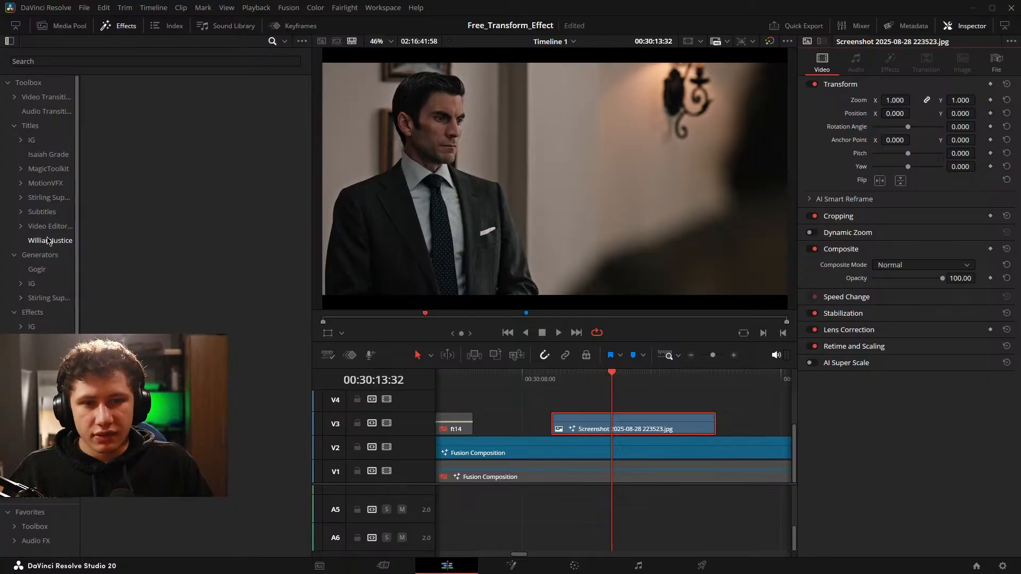
pyautogui.click(32, 327)
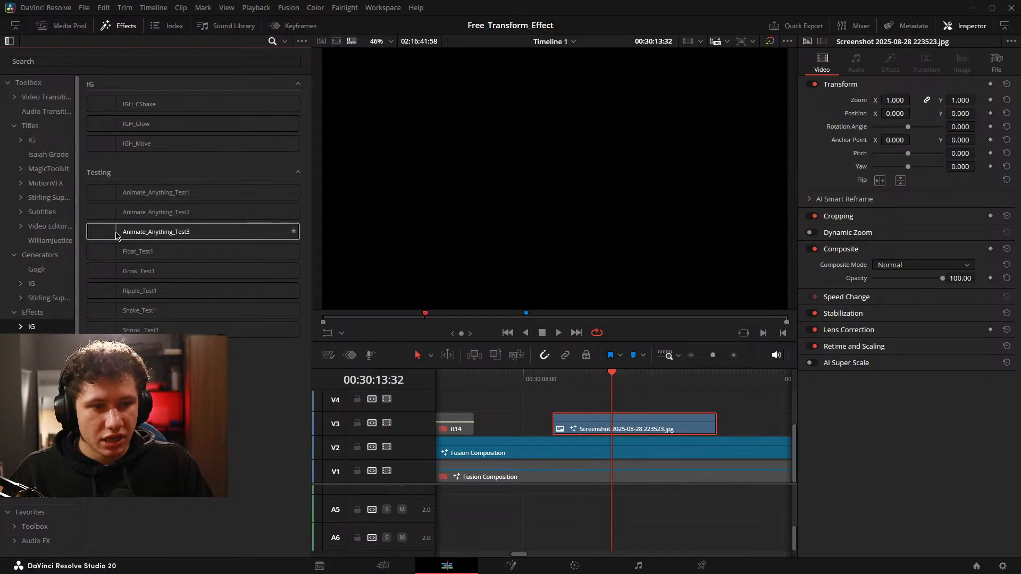
pyautogui.moveTo(117, 235); pyautogui.dragTo(638, 424)
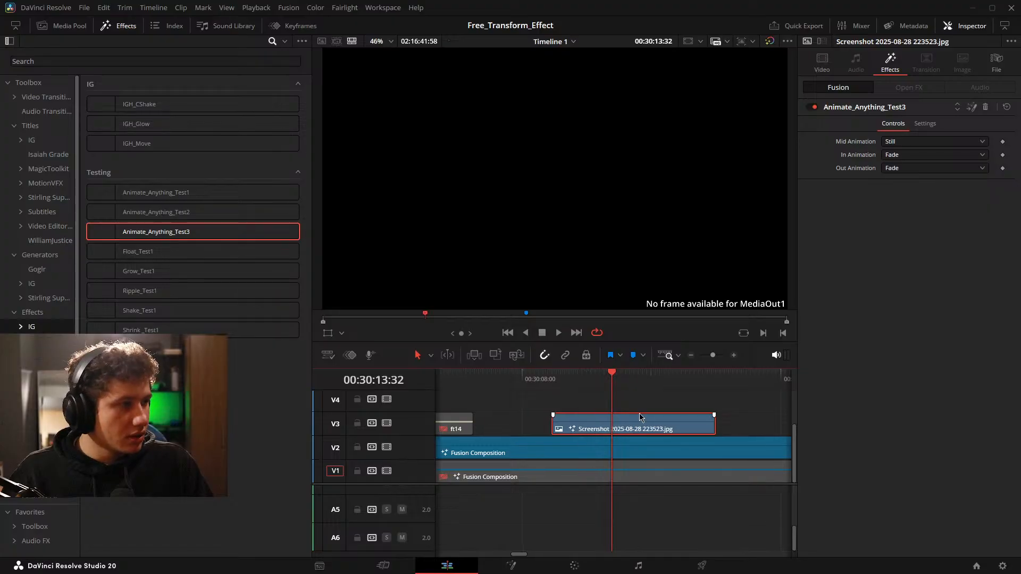
# Set the screenshot clip's Mid Animation to Grow and play the clip from its start to check the motion.
pyautogui.click(909, 142)
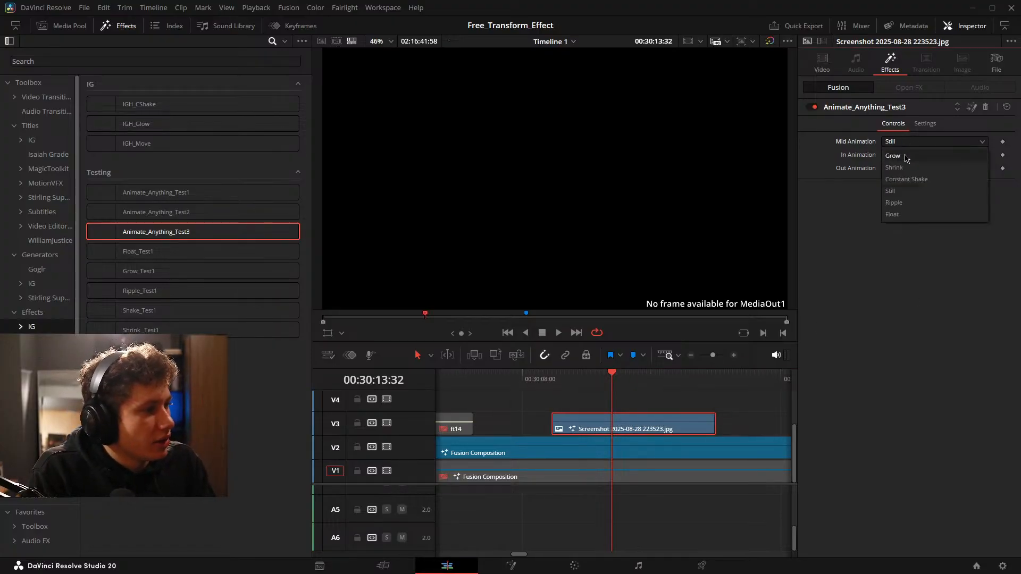
pyautogui.click(893, 156)
pyautogui.press('Up')
pyautogui.press('space')
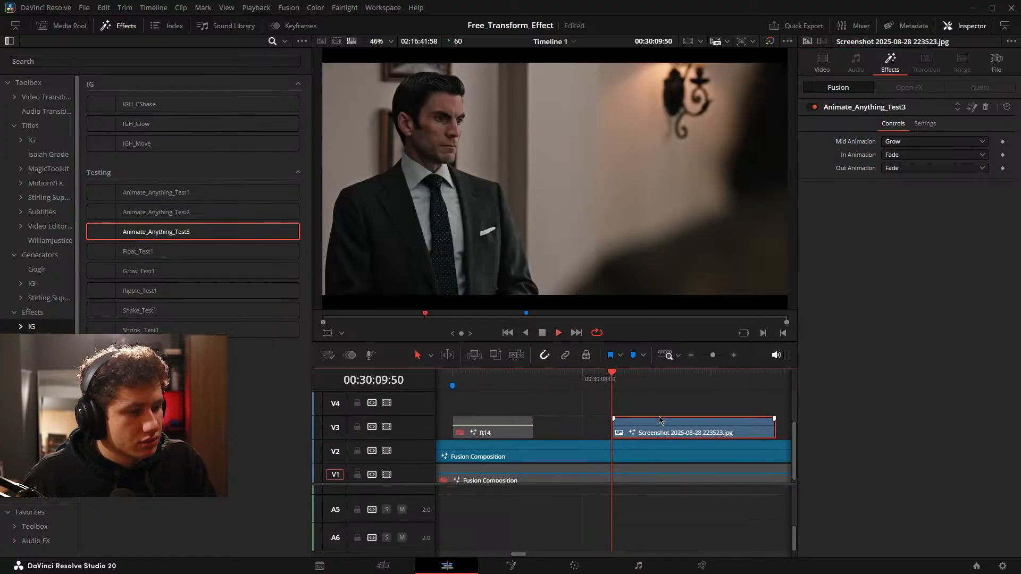
pyautogui.click(904, 141)
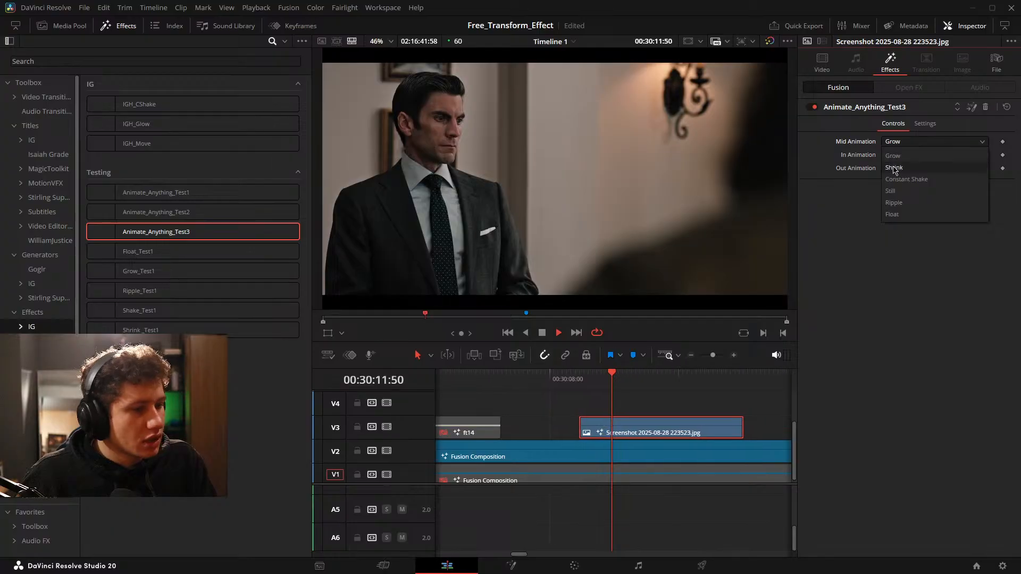
pyautogui.click(757, 423)
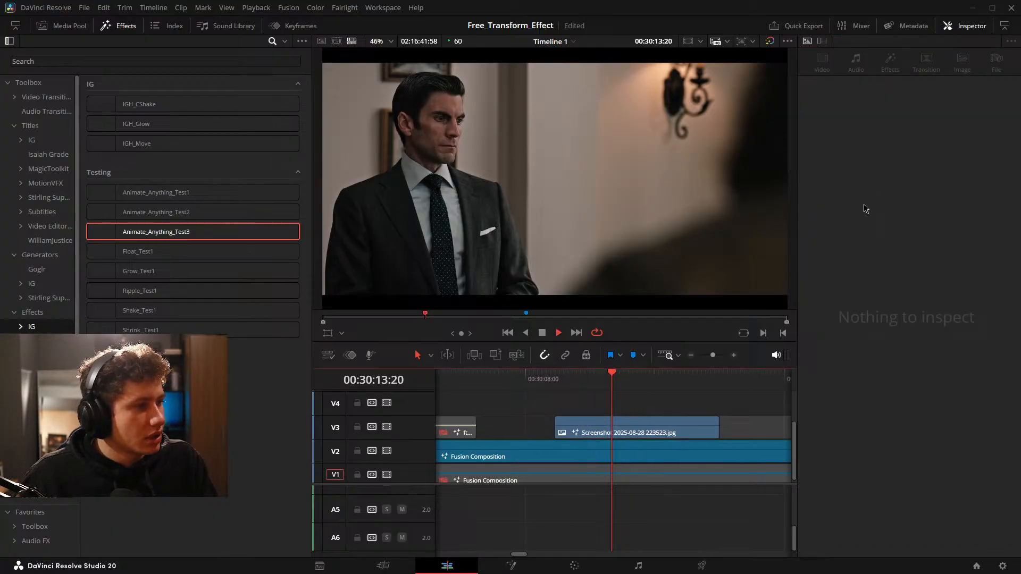
# Stop playback and delete the screenshot clip from track V3.
pyautogui.click(642, 435)
pyautogui.press('space')
pyautogui.press('Delete')
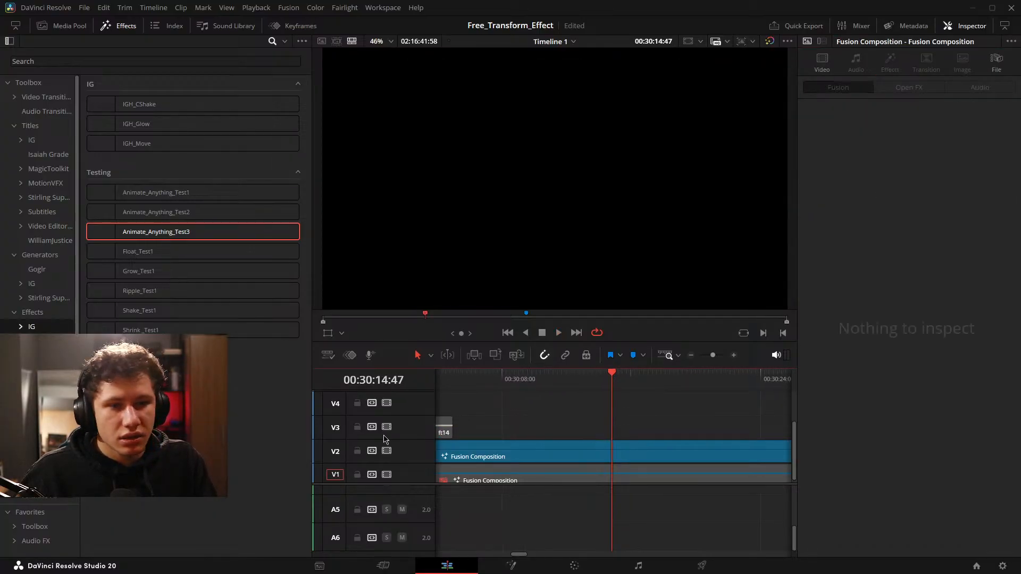
pyautogui.click(57, 26)
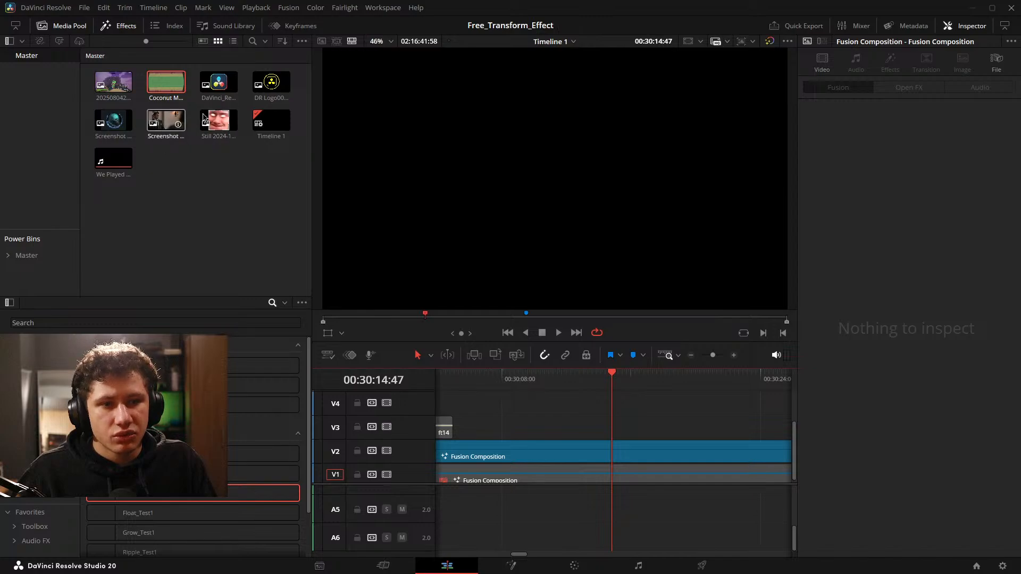
pyautogui.moveTo(166, 120); pyautogui.dragTo(591, 428)
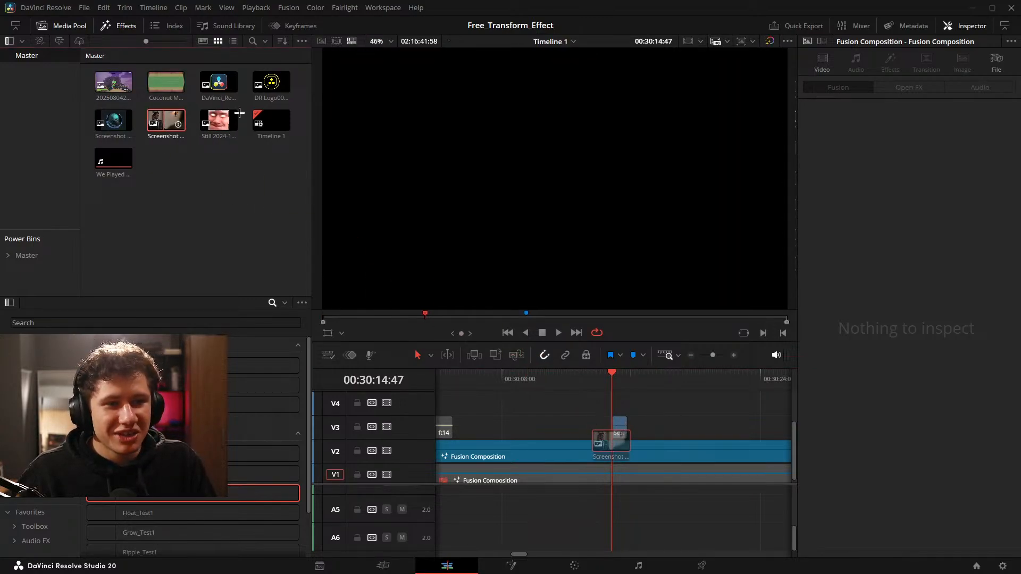
pyautogui.moveTo(229, 120); pyautogui.dragTo(623, 434)
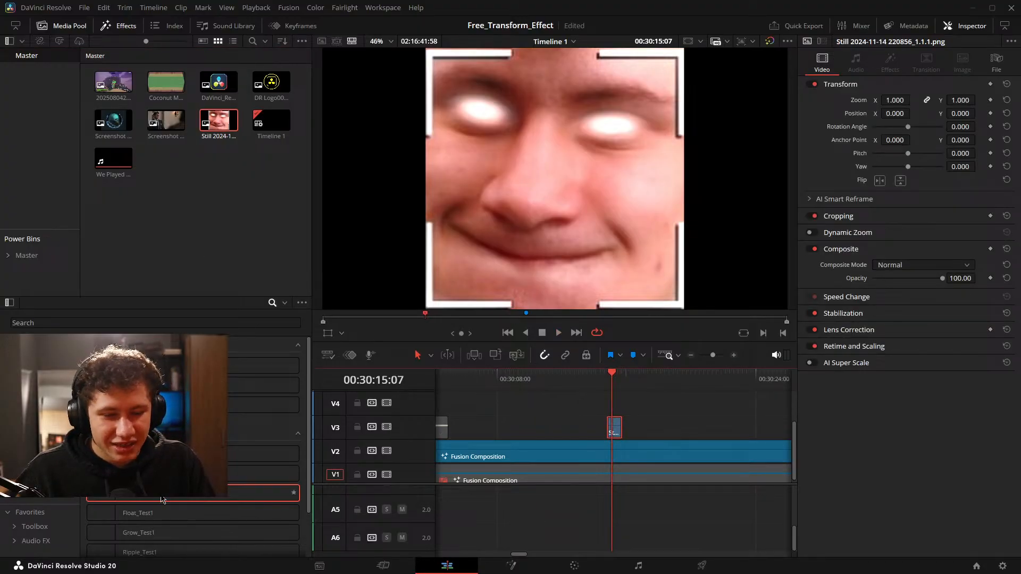
pyautogui.moveTo(162, 500); pyautogui.dragTo(614, 428)
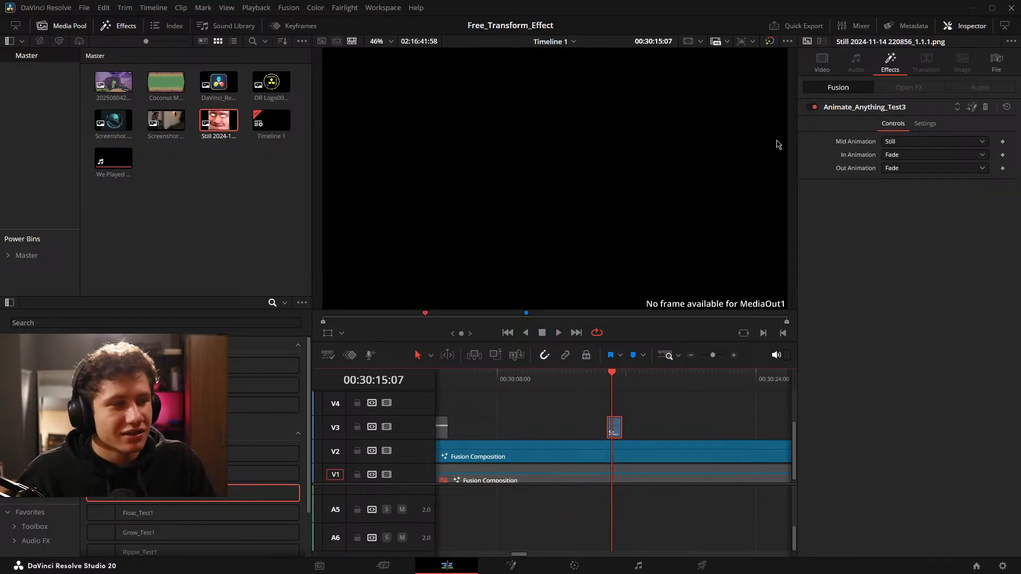
# Play back the still image clip to check its animation and open its composition on the Fusion page.
pyautogui.scroll(5, 709, 435)
pyautogui.click(688, 424)
pyautogui.press('space')
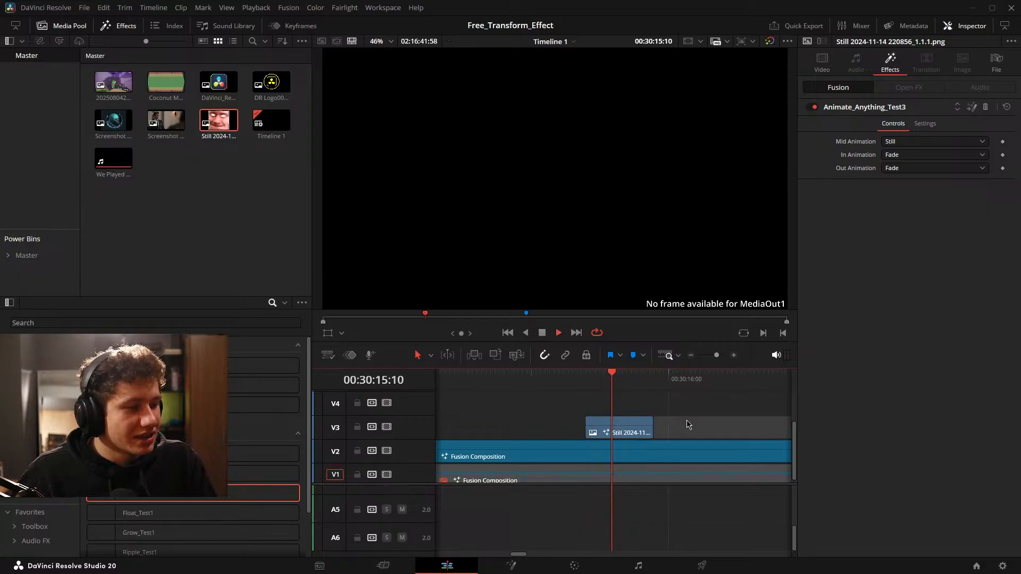
pyautogui.press('space')
pyautogui.moveTo(637, 416); pyautogui.dragTo(696, 425)
pyautogui.press('space')
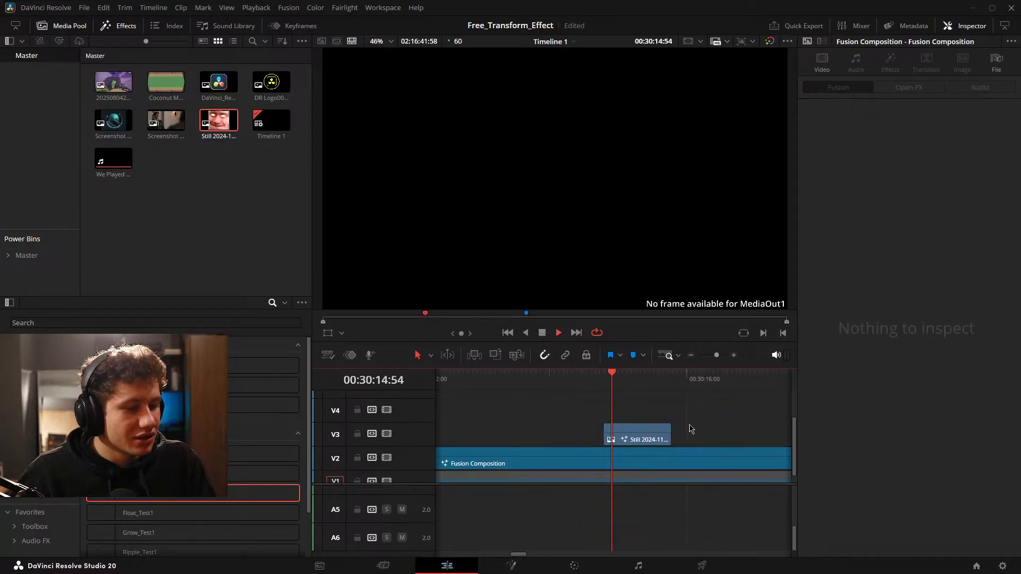
pyautogui.press('space')
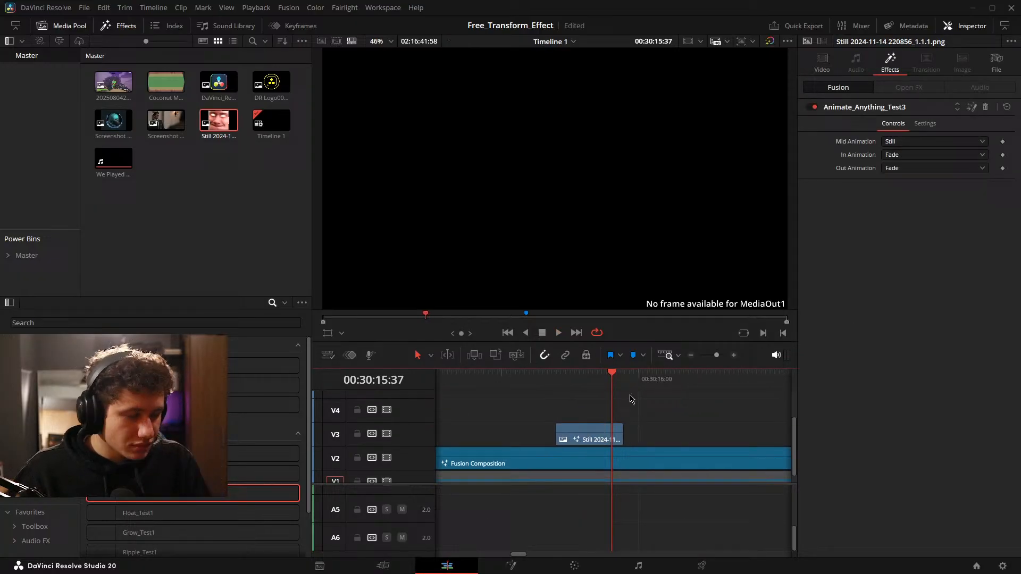
pyautogui.click(520, 565)
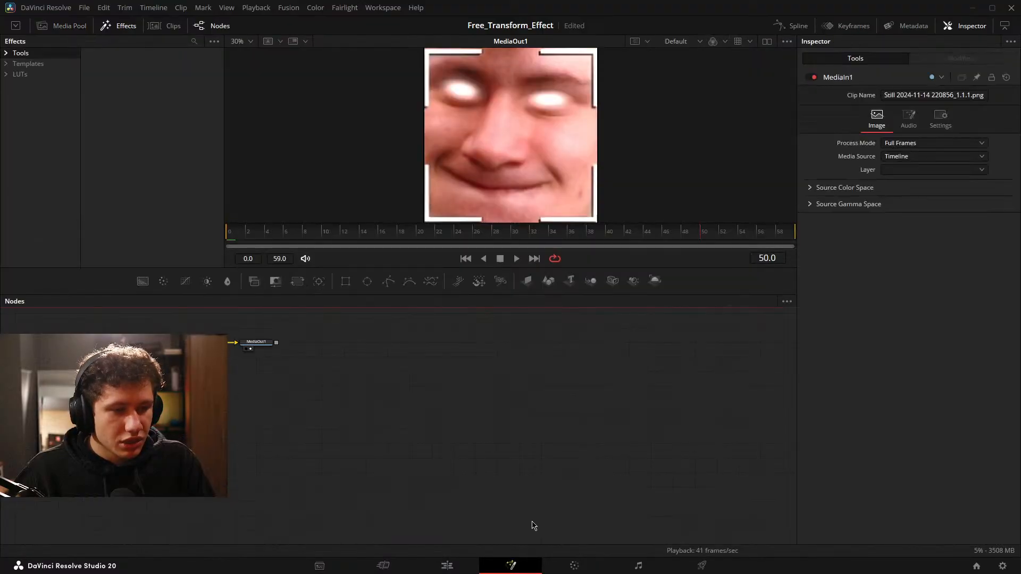
# Insert the Animate_Anything_Test3 macro from the Testing edit effect templates between MediaIn1 and MediaOut1 and play the composition.
pyautogui.scroll(4, 364, 410)
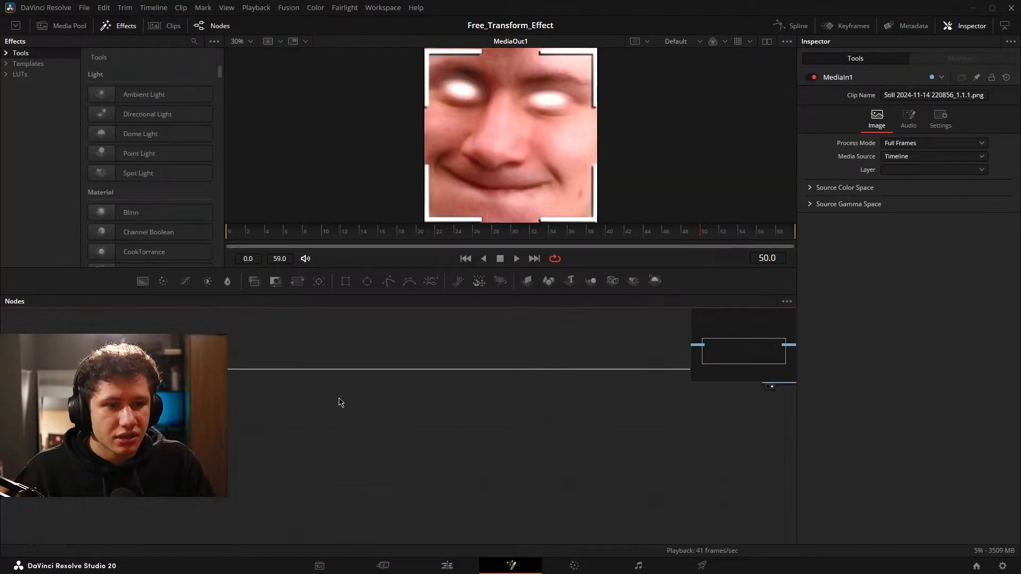
pyautogui.scroll(-2, 341, 396)
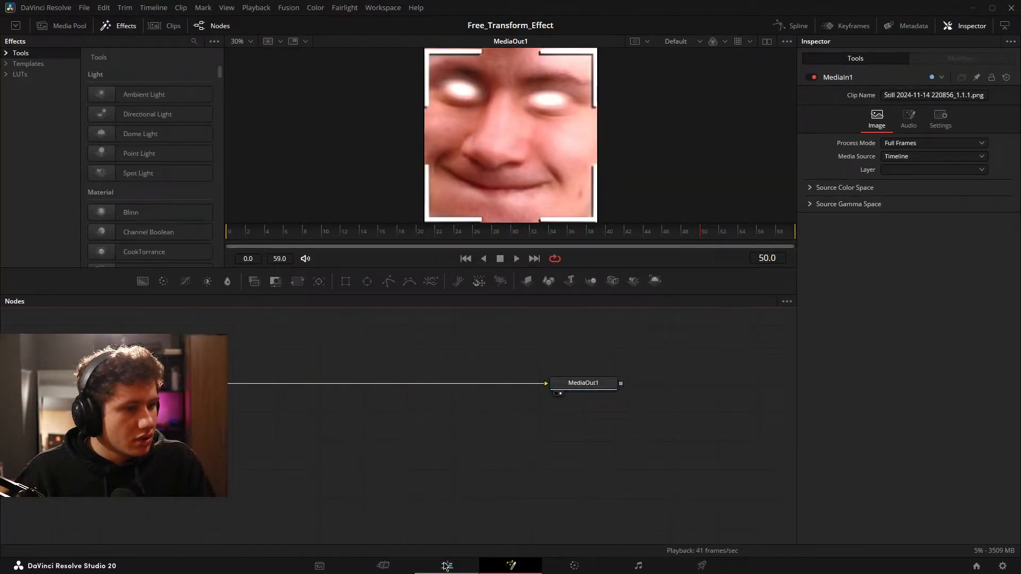
pyautogui.click(6, 64)
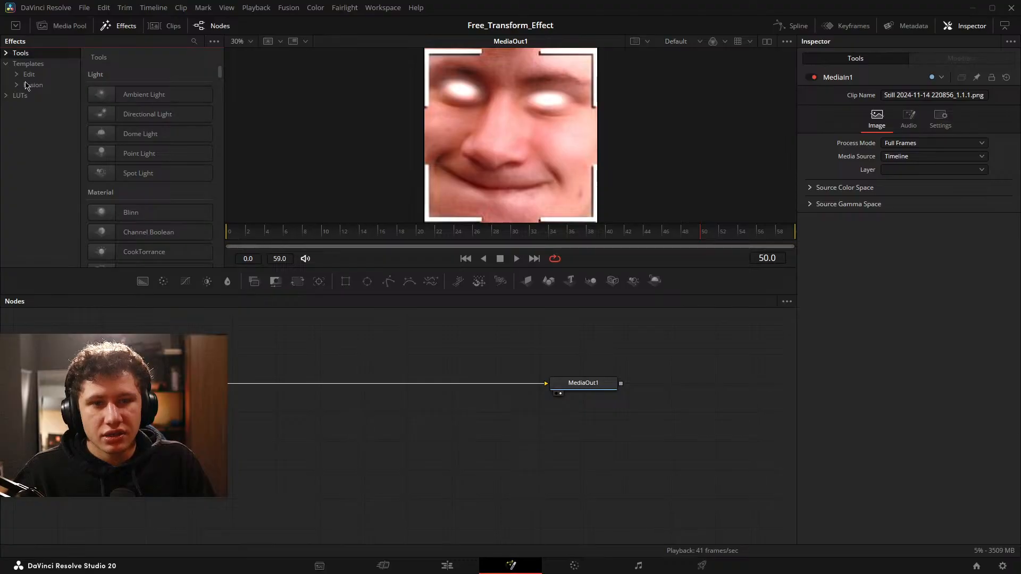
pyautogui.click(16, 75)
pyautogui.click(38, 86)
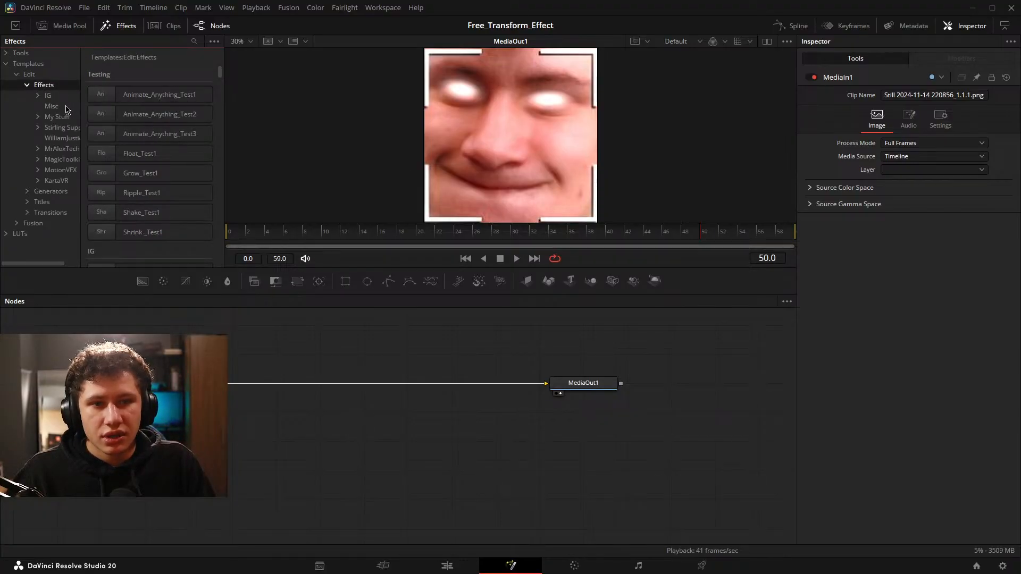
pyautogui.click(38, 95)
pyautogui.click(66, 106)
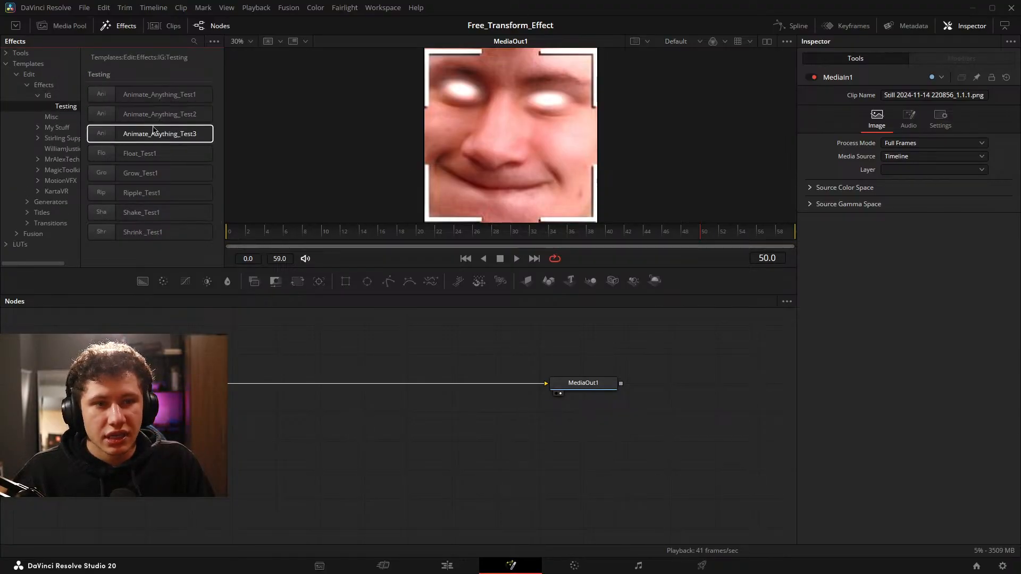
pyautogui.moveTo(155, 133); pyautogui.dragTo(455, 173)
pyautogui.moveTo(446, 334); pyautogui.dragTo(522, 339)
pyautogui.press('space')
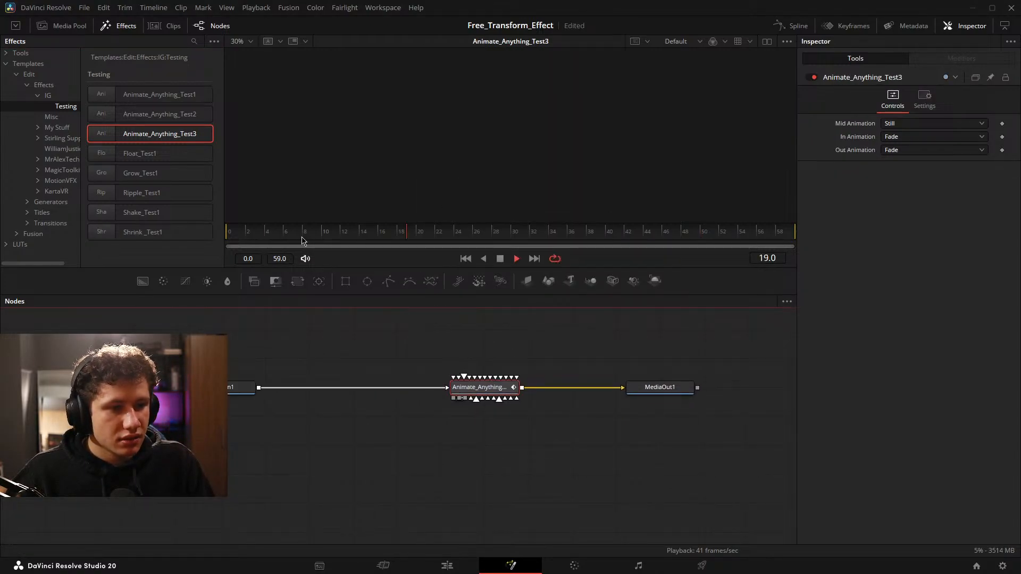
# View MediaIn1, delete the Animate_Anything_Test3 node and reconnect MediaIn1 directly to MediaOut1.
pyautogui.moveTo(242, 387); pyautogui.dragTo(546, 108)
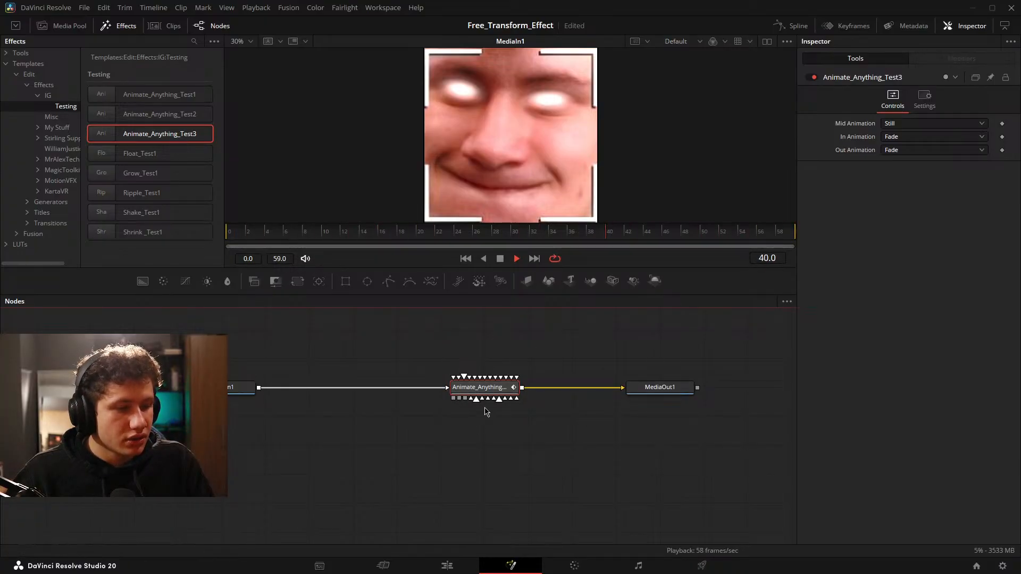
pyautogui.scroll(3, 539, 409)
pyautogui.scroll(-3, 528, 413)
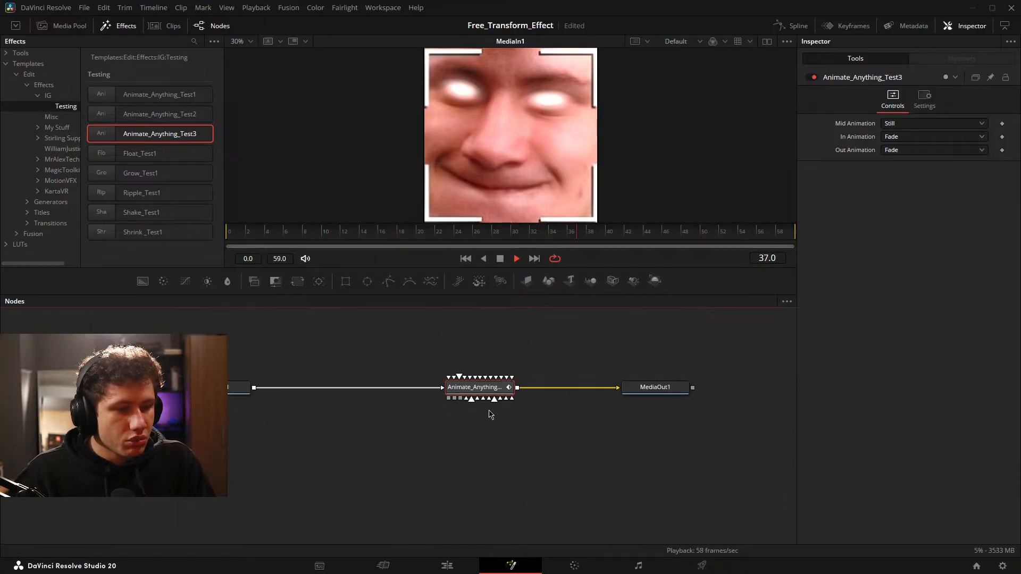
pyautogui.click(596, 389)
pyautogui.moveTo(403, 349); pyautogui.dragTo(528, 424)
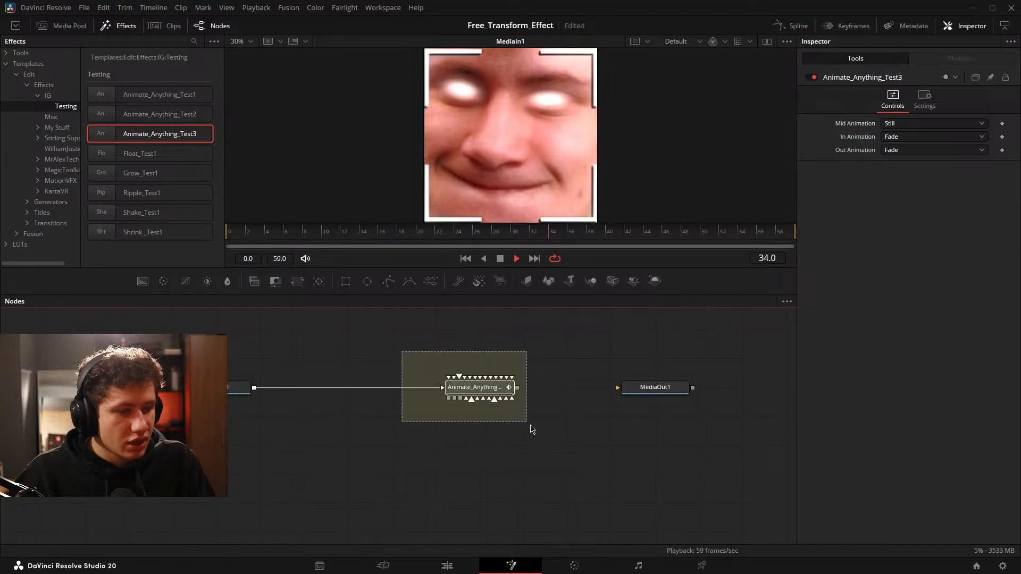
pyautogui.press('Delete')
pyautogui.moveTo(253, 391); pyautogui.dragTo(649, 388)
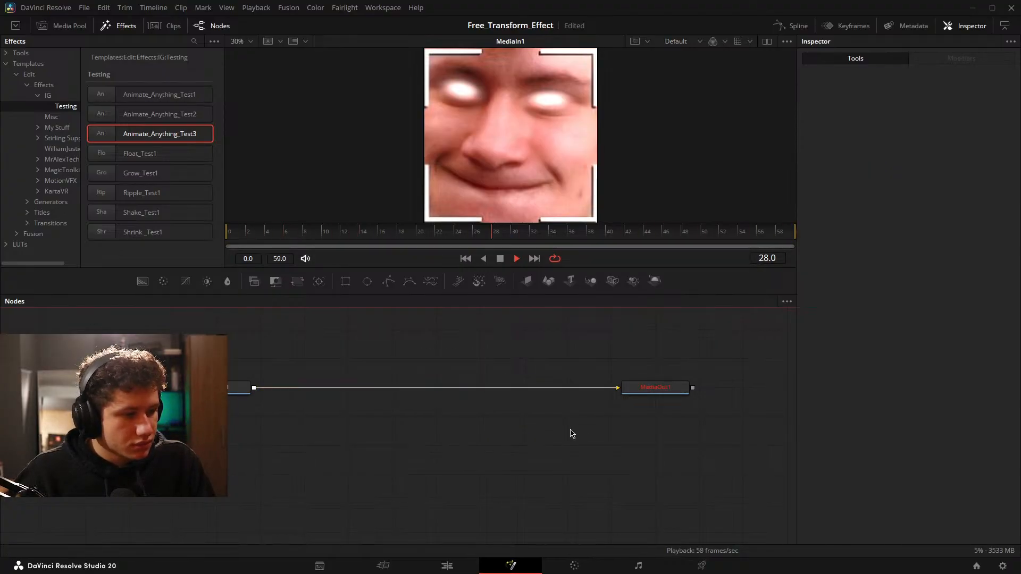
# Return to the Edit page and open the still clip's Animate_Anything_Test3 effect on the Fusion page, with its output nodes in reach.
pyautogui.click(446, 566)
pyautogui.click(637, 440)
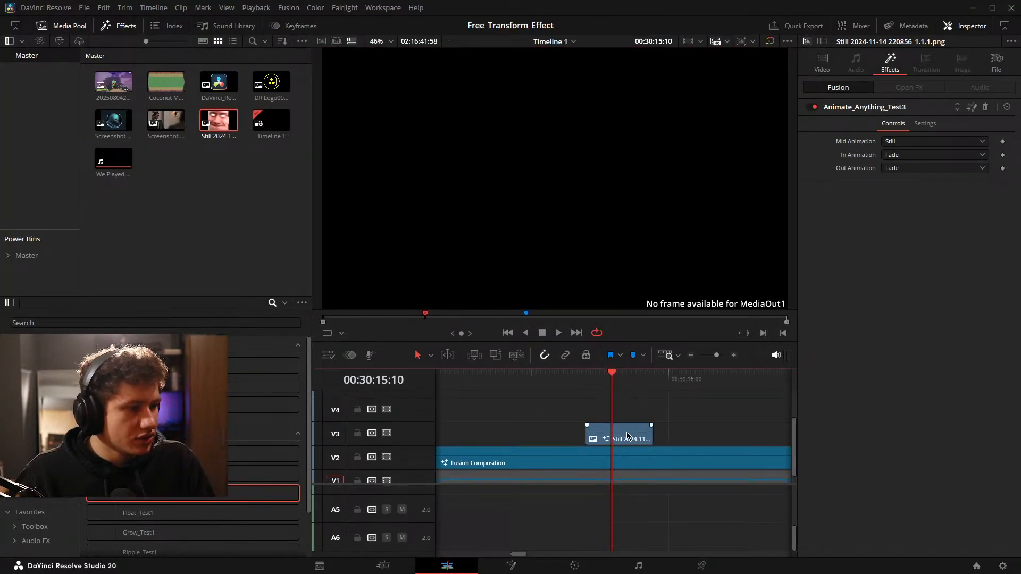
pyautogui.click(971, 107)
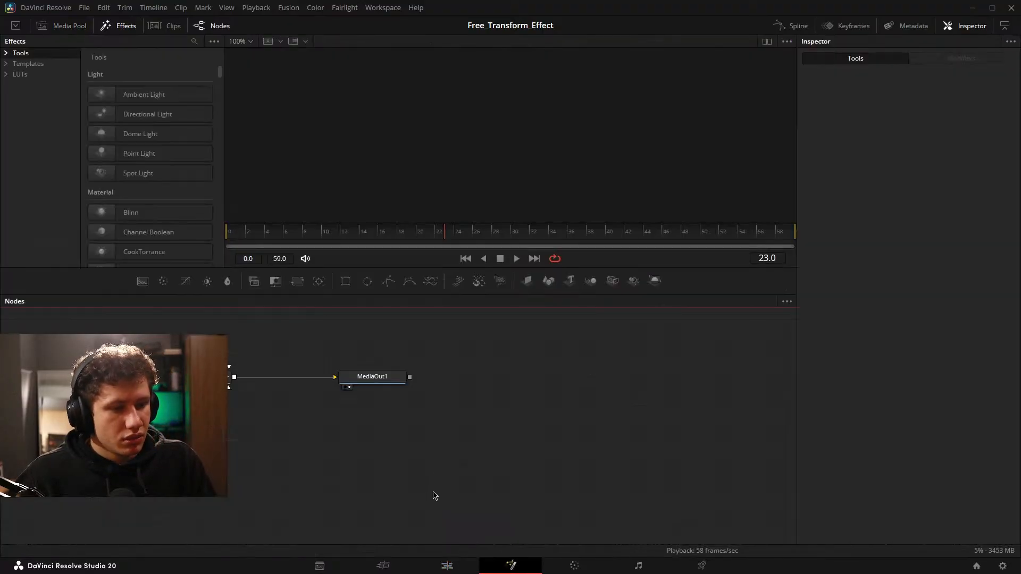
pyautogui.moveTo(325, 444); pyautogui.dragTo(239, 444)
pyautogui.moveTo(410, 445)
pyautogui.mouseDown()
pyautogui.moveTo(453, 444)
pyautogui.moveTo(411, 445)
pyautogui.mouseUp()
pyautogui.click(422, 410)
# Connect MediaIn1's output to the first unconnected upper inputs of the Animate_Anything_Test3 node, one after another.
pyautogui.moveTo(276, 445); pyautogui.dragTo(385, 438)
pyautogui.scroll(2, 374, 438)
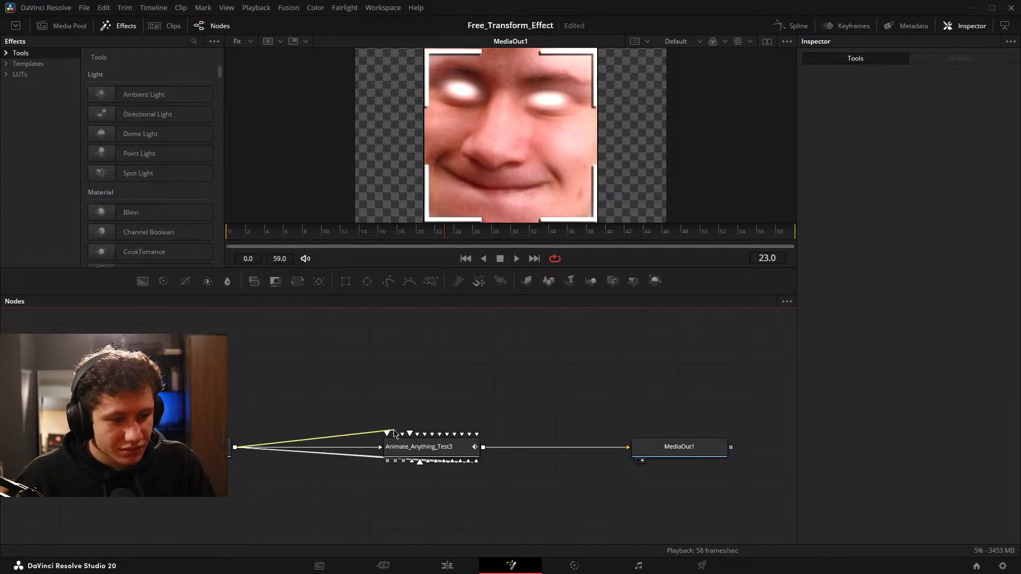
pyautogui.moveTo(394, 430); pyautogui.dragTo(388, 434)
pyautogui.moveTo(235, 447); pyautogui.dragTo(387, 434)
pyautogui.moveTo(235, 447); pyautogui.dragTo(387, 434)
pyautogui.moveTo(235, 447); pyautogui.dragTo(387, 434)
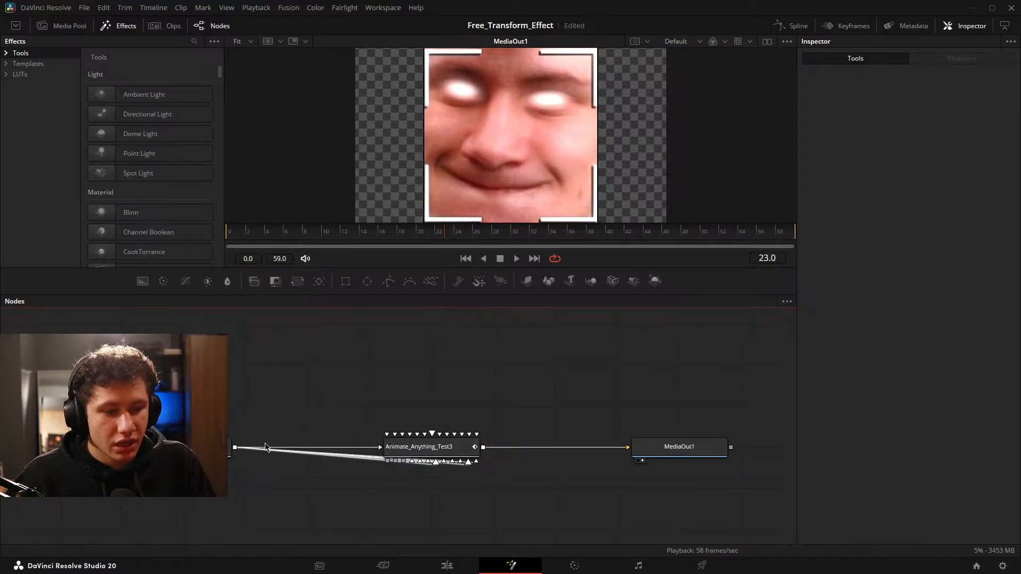
pyautogui.moveTo(385, 435); pyautogui.dragTo(387, 436)
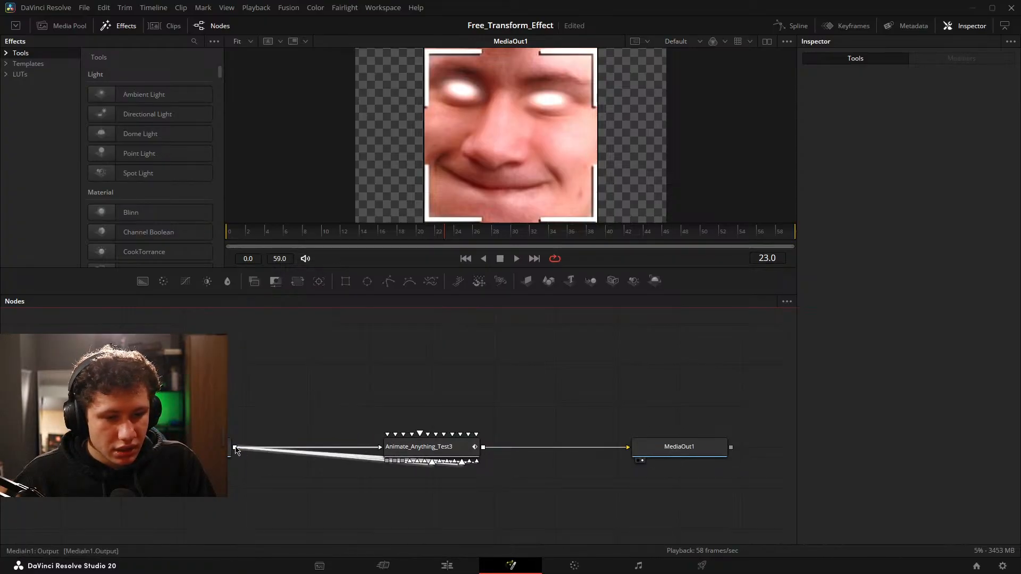
pyautogui.moveTo(389, 437); pyautogui.dragTo(232, 449)
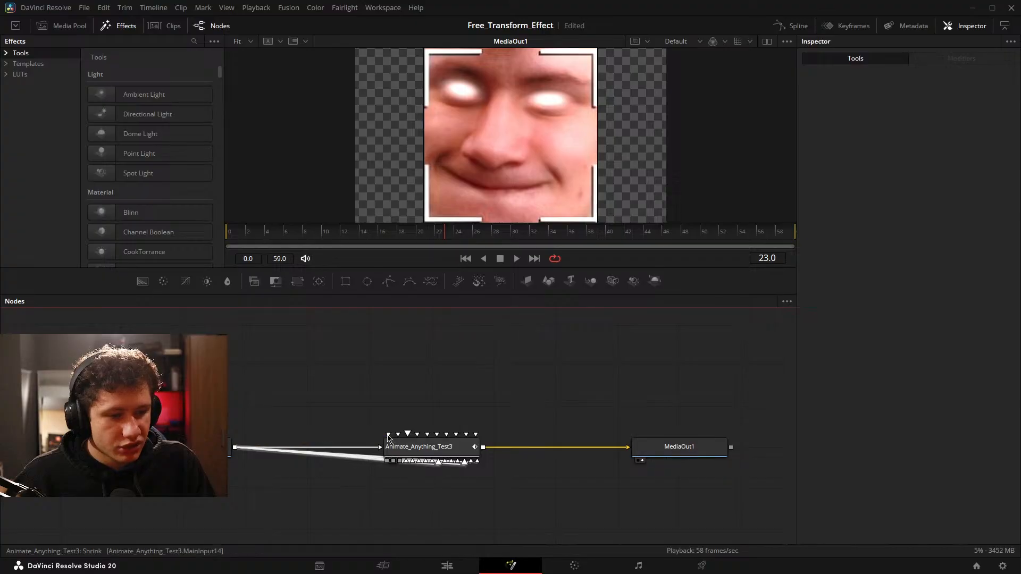
# Connect MediaIn1's output to all remaining upper inputs of Animate_Anything_Test3 until none is left open.
pyautogui.moveTo(358, 443); pyautogui.dragTo(390, 435)
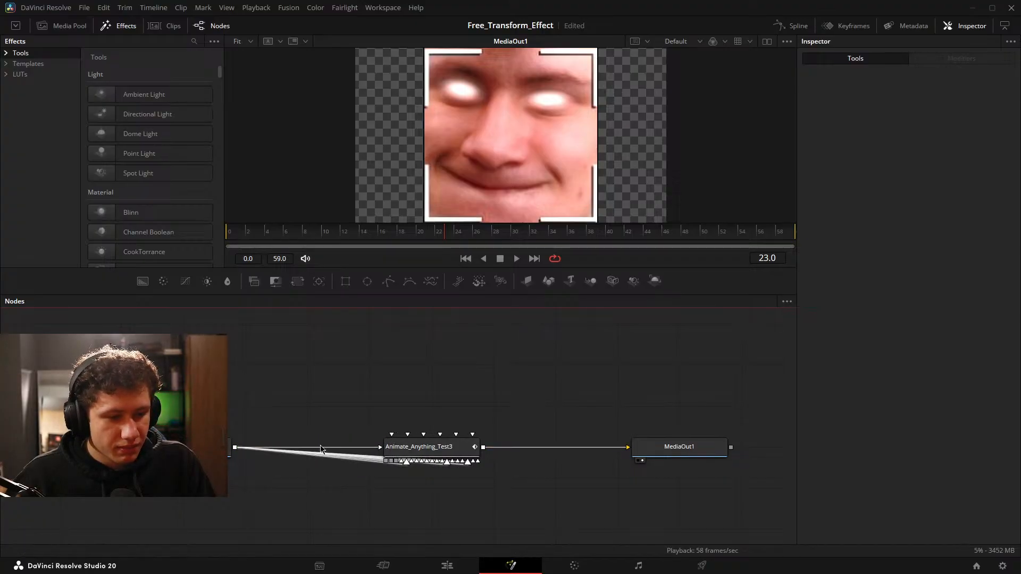
pyautogui.moveTo(235, 448); pyautogui.dragTo(393, 435)
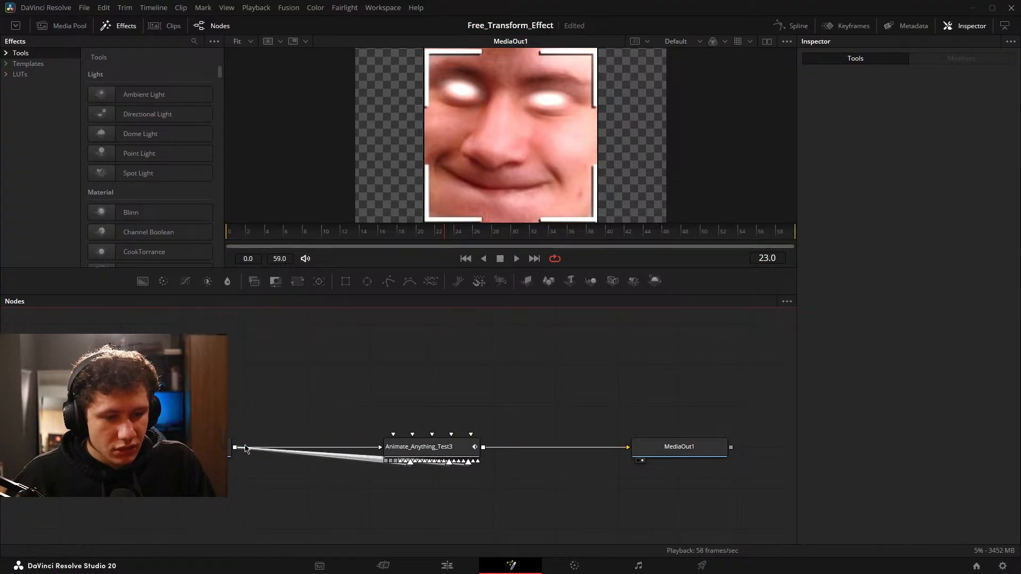
pyautogui.moveTo(235, 448); pyautogui.dragTo(394, 435)
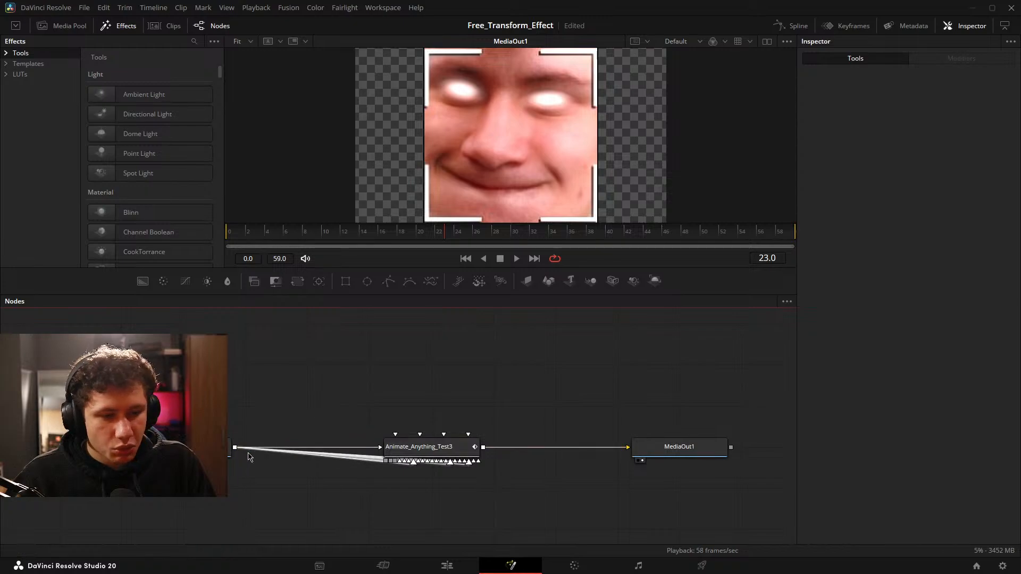
pyautogui.moveTo(235, 448); pyautogui.dragTo(397, 436)
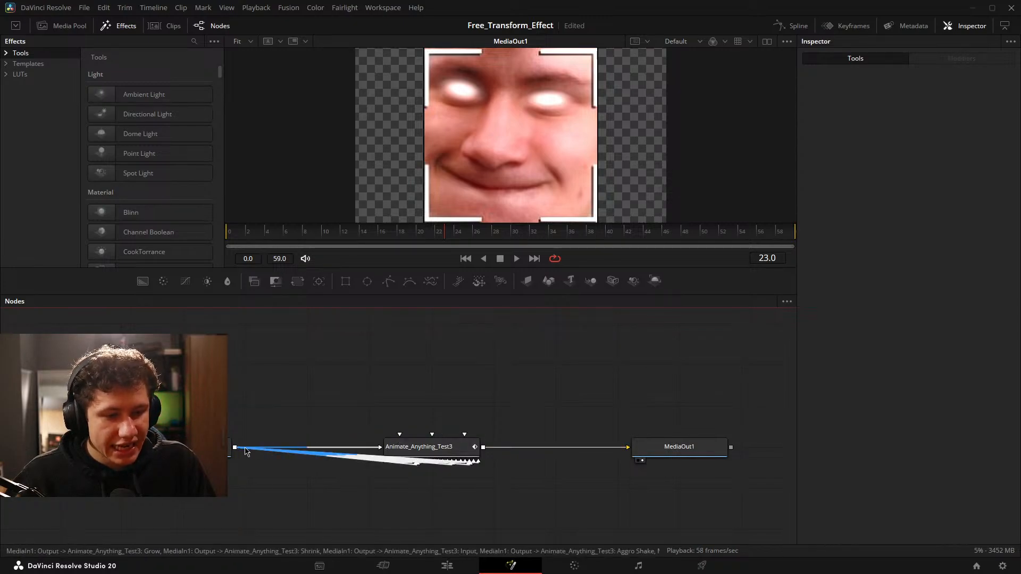
pyautogui.moveTo(235, 448); pyautogui.dragTo(400, 435)
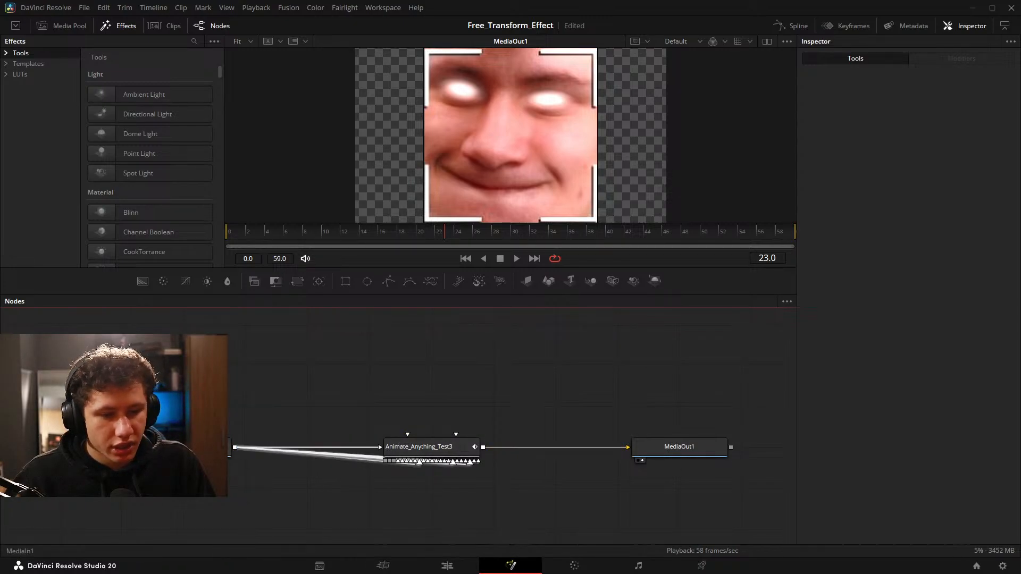
pyautogui.moveTo(235, 447); pyautogui.dragTo(408, 437)
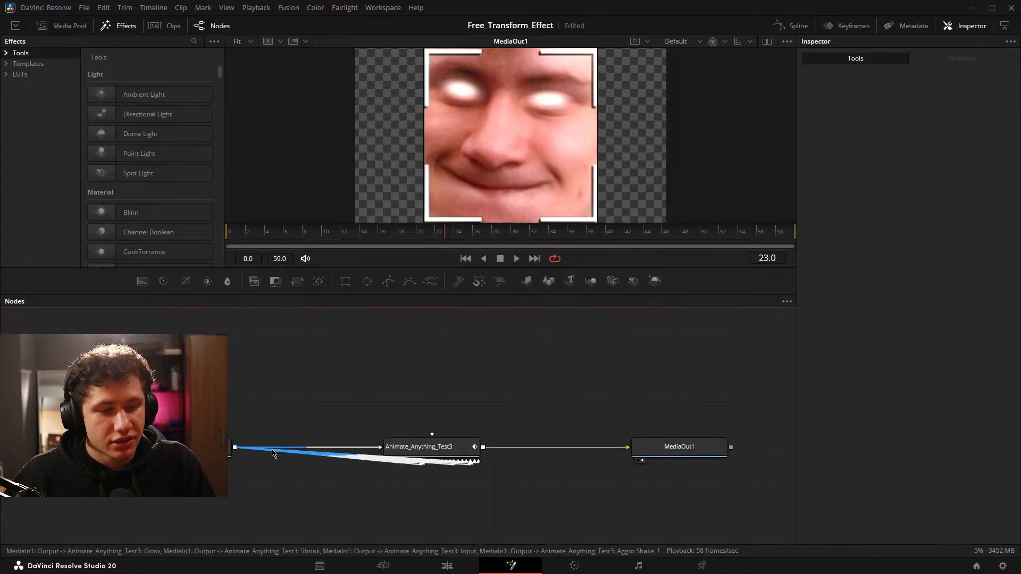
pyautogui.moveTo(235, 448); pyautogui.dragTo(432, 436)
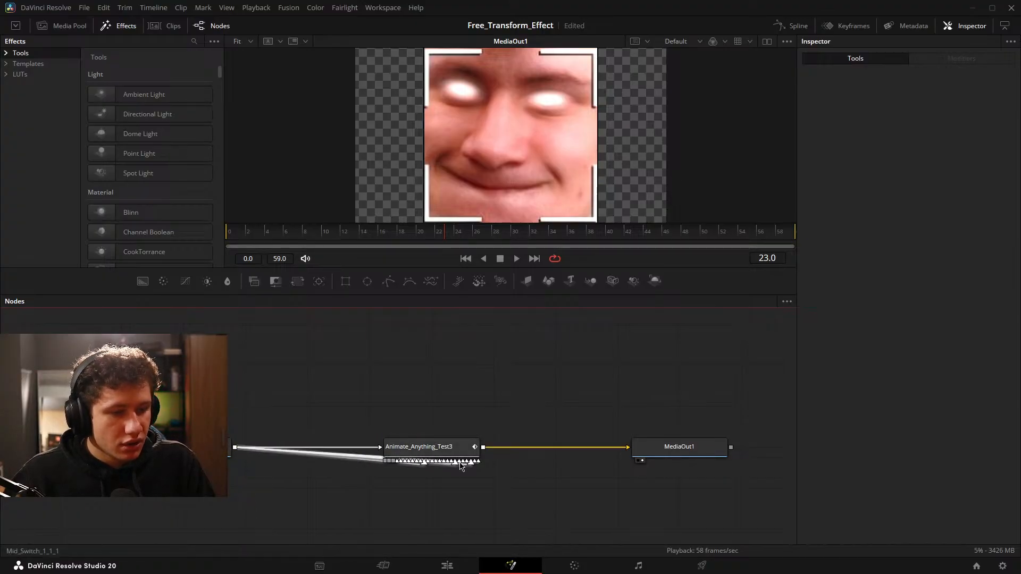
# Return to the Edit page and play through the still image clip to check its animation.
pyautogui.click(447, 565)
pyautogui.moveTo(666, 416)
pyautogui.mouseDown()
pyautogui.moveTo(654, 415)
pyautogui.moveTo(675, 416)
pyautogui.mouseUp()
pyautogui.press('space')
pyautogui.press('space')
pyautogui.press('space')
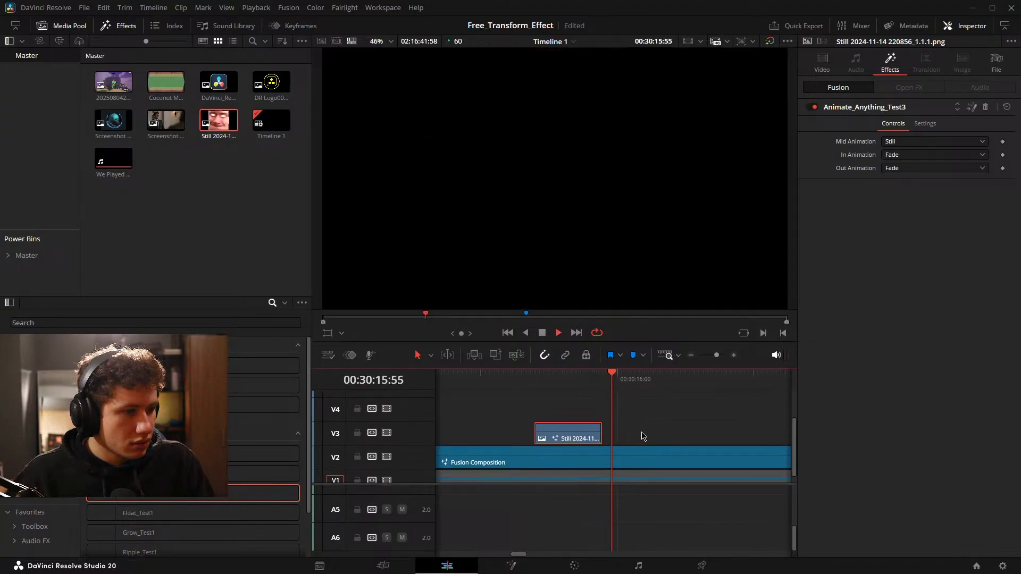
pyautogui.press('space')
# Set the still clip's In Animation and Out Animation to Grow and Shrink and play the clip.
pyautogui.moveTo(608, 431); pyautogui.dragTo(685, 429)
pyautogui.click(932, 155)
pyautogui.click(907, 180)
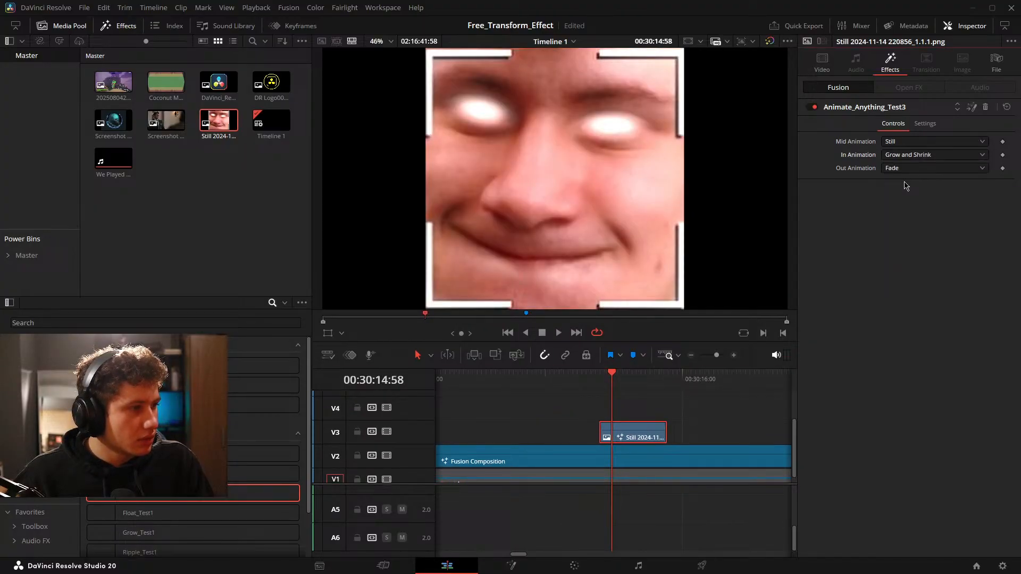
pyautogui.click(908, 169)
pyautogui.click(908, 195)
pyautogui.moveTo(610, 438); pyautogui.dragTo(694, 426)
pyautogui.press('space')
# Set the still clip's Mid Animation to Shrink and play the clip from its start.
pyautogui.click(951, 142)
pyautogui.click(914, 167)
pyautogui.press('space')
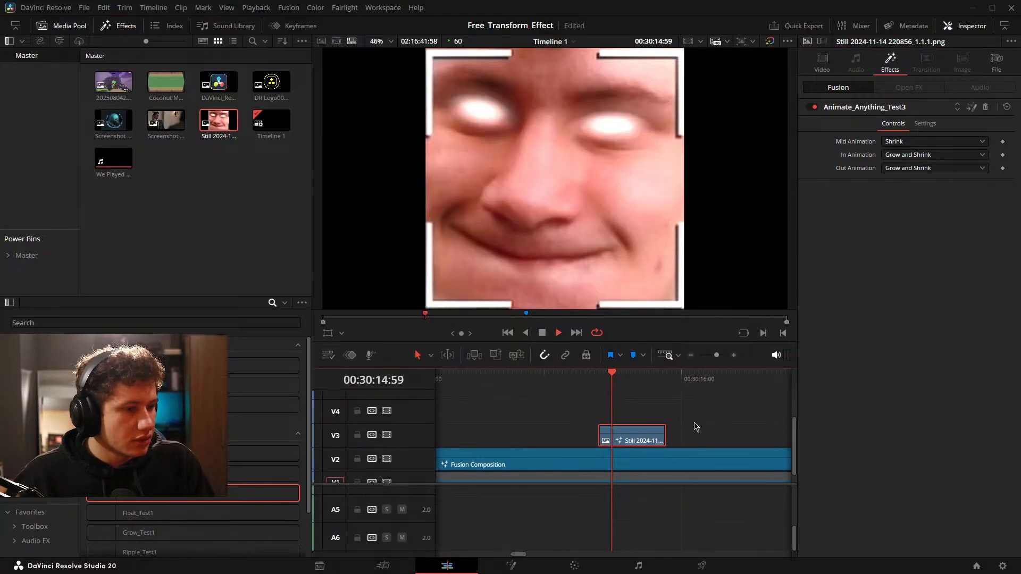
pyautogui.press('space')
pyautogui.moveTo(639, 454); pyautogui.dragTo(704, 451)
pyautogui.press('space')
# Set the still clip's Out Animation to Shrink and play the clip to check the exit motion.
pyautogui.click(931, 168)
pyautogui.click(900, 228)
pyautogui.press('space')
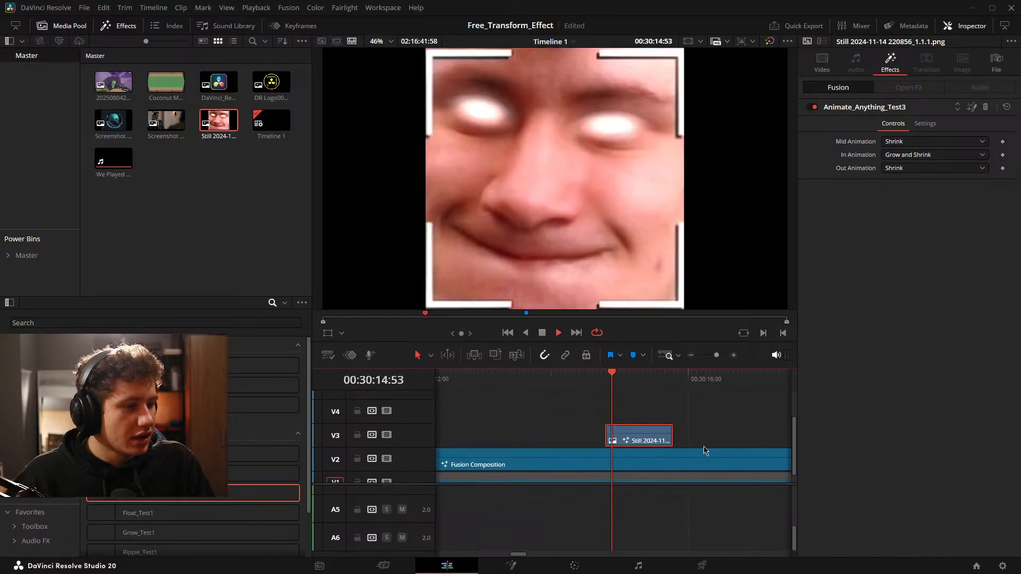
pyautogui.press('space')
# Remove the Animate_Anything_Test3 effect from the still clip and set the clip's zoom to 0.300.
pyautogui.click(987, 108)
pyautogui.moveTo(626, 444)
pyautogui.mouseDown()
pyautogui.moveTo(702, 433)
pyautogui.moveTo(635, 437)
pyautogui.mouseUp()
pyautogui.moveTo(960, 100); pyautogui.dragTo(923, 100)
# Open the Fusion Composition beneath the clips near 00:29:59:10 on the Fusion page and locate the Animate Anything switch node network.
pyautogui.moveTo(721, 440); pyautogui.dragTo(678, 417)
pyautogui.scroll(-4, 671, 416)
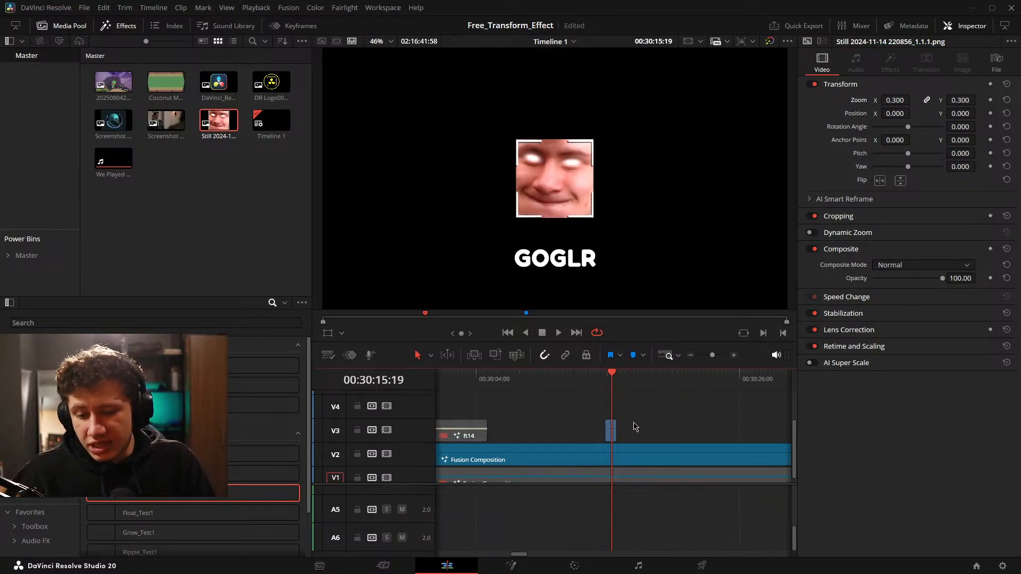
pyautogui.moveTo(619, 432); pyautogui.dragTo(682, 430)
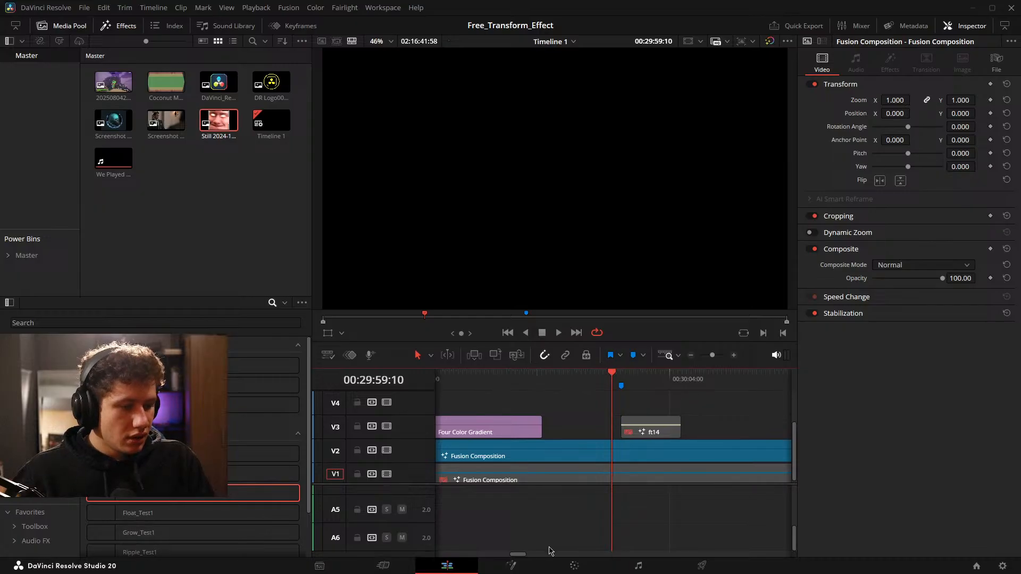
pyautogui.click(511, 565)
pyautogui.moveTo(396, 435); pyautogui.dragTo(139, 414)
pyautogui.scroll(-2, 611, 410)
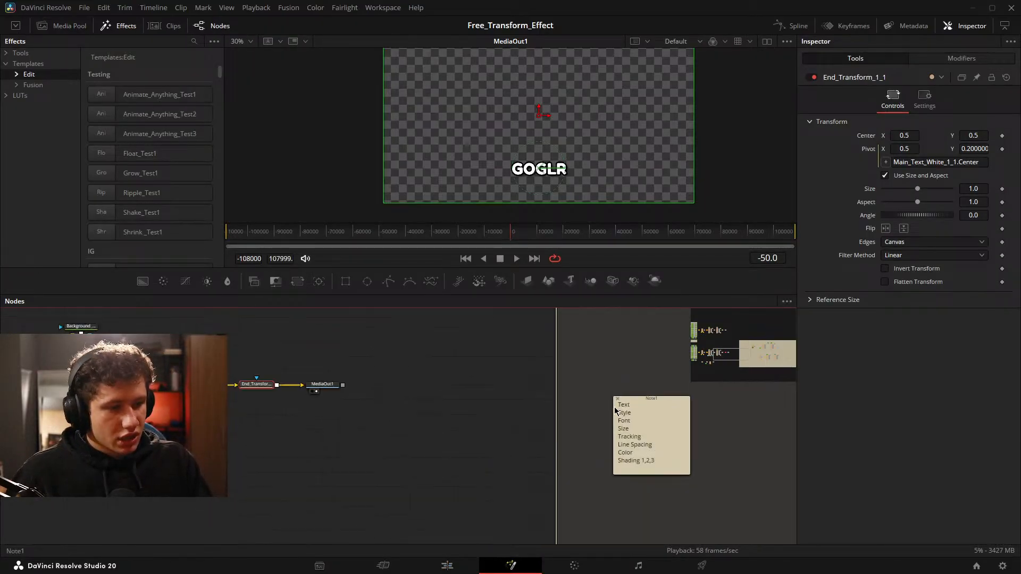
pyautogui.moveTo(649, 419); pyautogui.dragTo(294, 411)
pyautogui.moveTo(616, 425); pyautogui.dragTo(285, 362)
pyautogui.scroll(-2, 510, 375)
pyautogui.moveTo(536, 363); pyautogui.dragTo(393, 394)
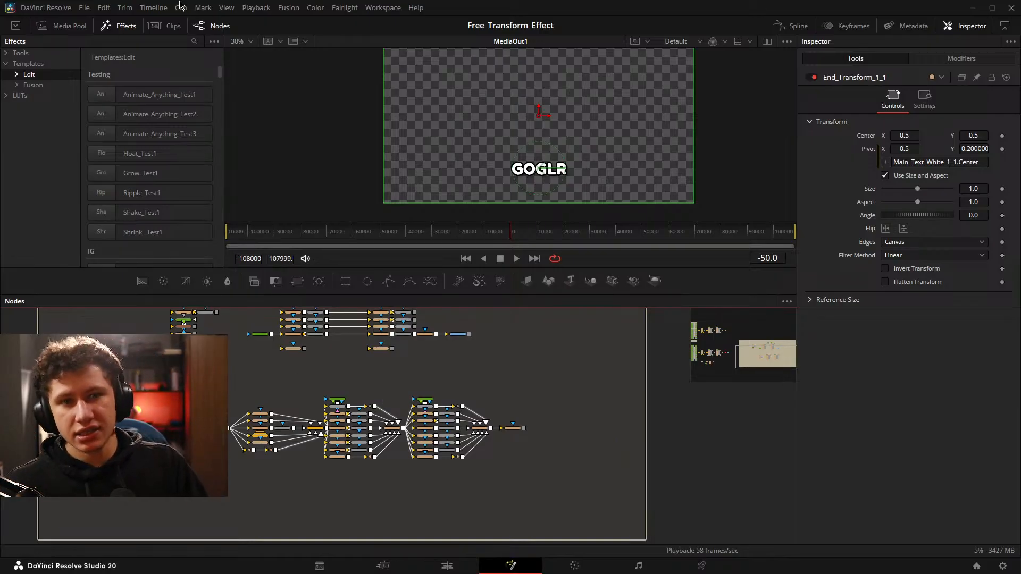
# Add DaVinci_Resolve_Studio2.png from the media pool ahead of the Animate Anything node network and show it in the viewer.
pyautogui.click(63, 26)
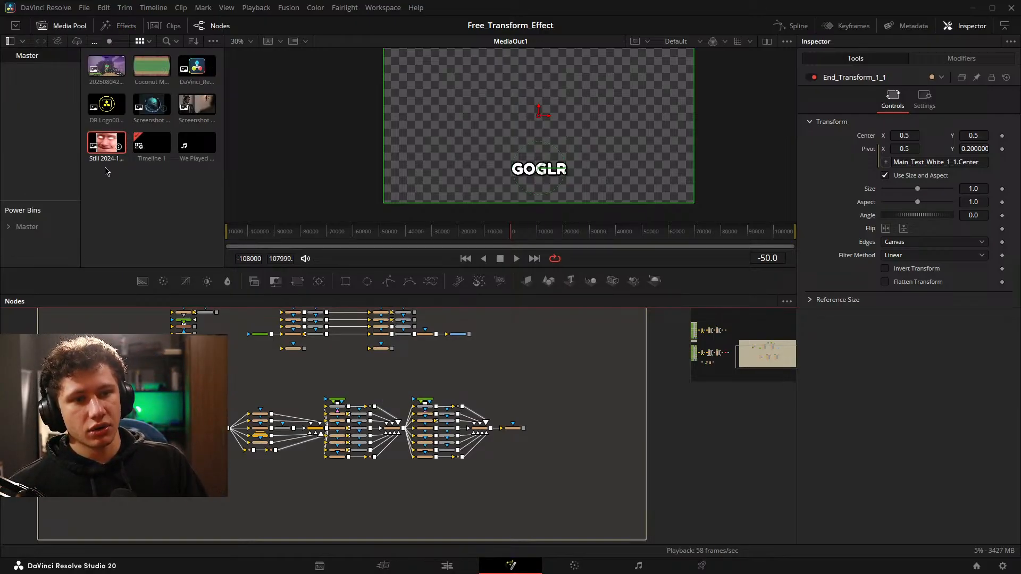
pyautogui.moveTo(189, 71); pyautogui.dragTo(415, 274)
pyautogui.moveTo(230, 453); pyautogui.dragTo(301, 367)
pyautogui.click(247, 425)
pyautogui.press('1')
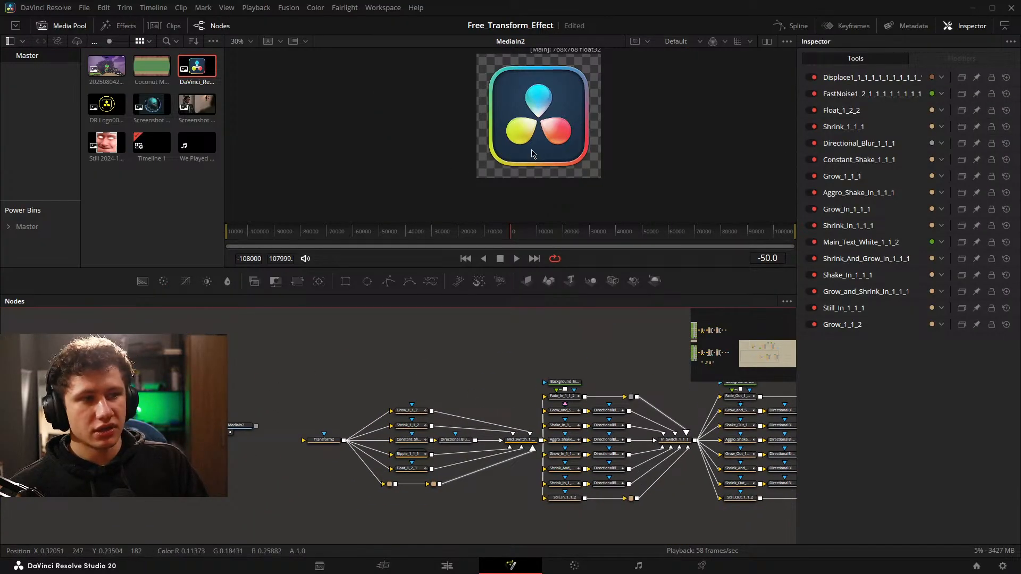
# Select the logo's MediaIn2 node, close the media pool and fit the image to the viewer.
pyautogui.moveTo(328, 424); pyautogui.dragTo(371, 403)
pyautogui.click(285, 424)
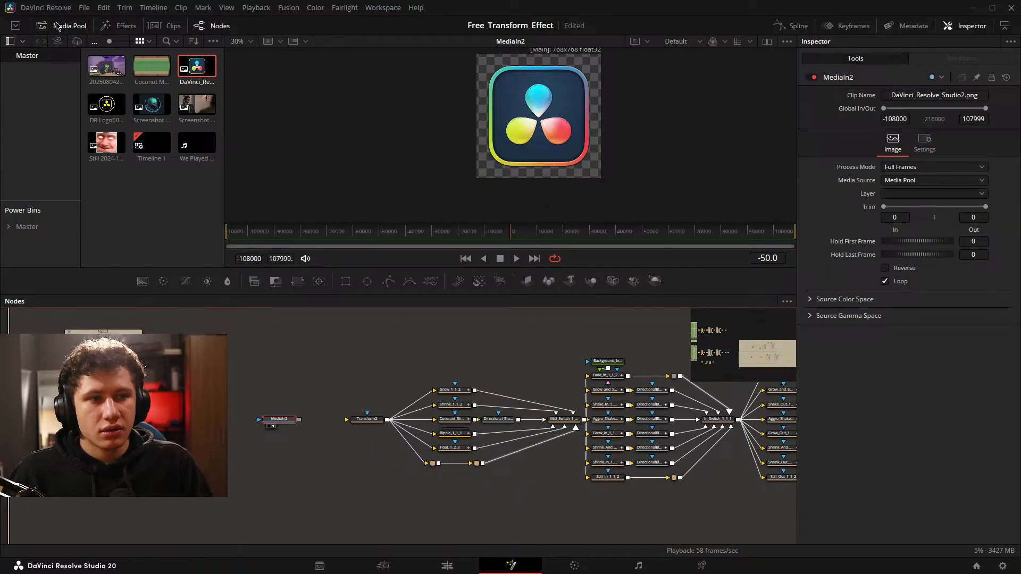
pyautogui.click(58, 26)
pyautogui.hotkey('ctrl', 'f')
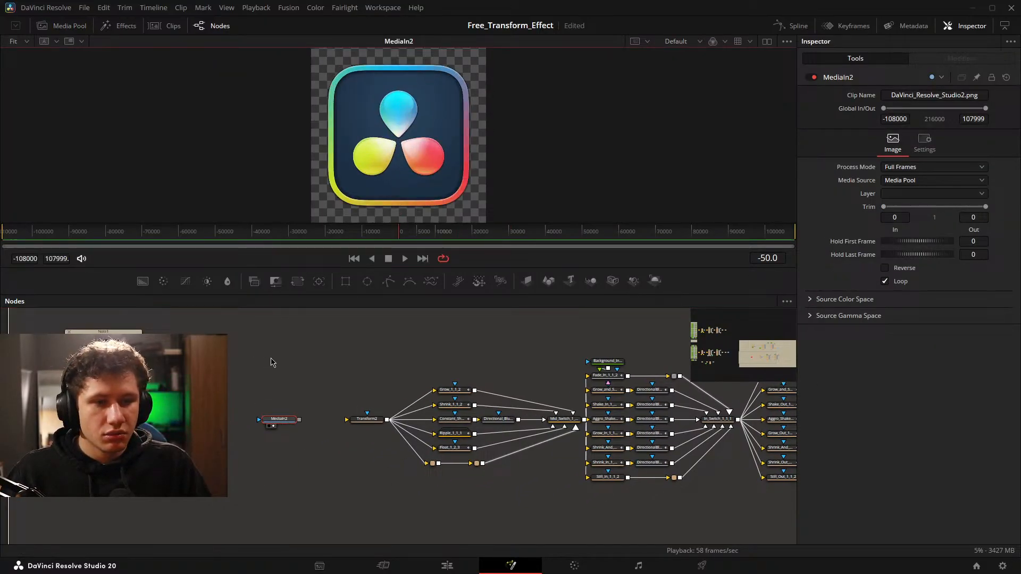
# Add a black Background node, merge it with the MediaIn2 logo ahead of Transform2, and show Transform2 in the viewer.
pyautogui.moveTo(272, 362); pyautogui.dragTo(309, 353)
pyautogui.moveTo(142, 282); pyautogui.dragTo(335, 450)
pyautogui.scroll(4, 372, 426)
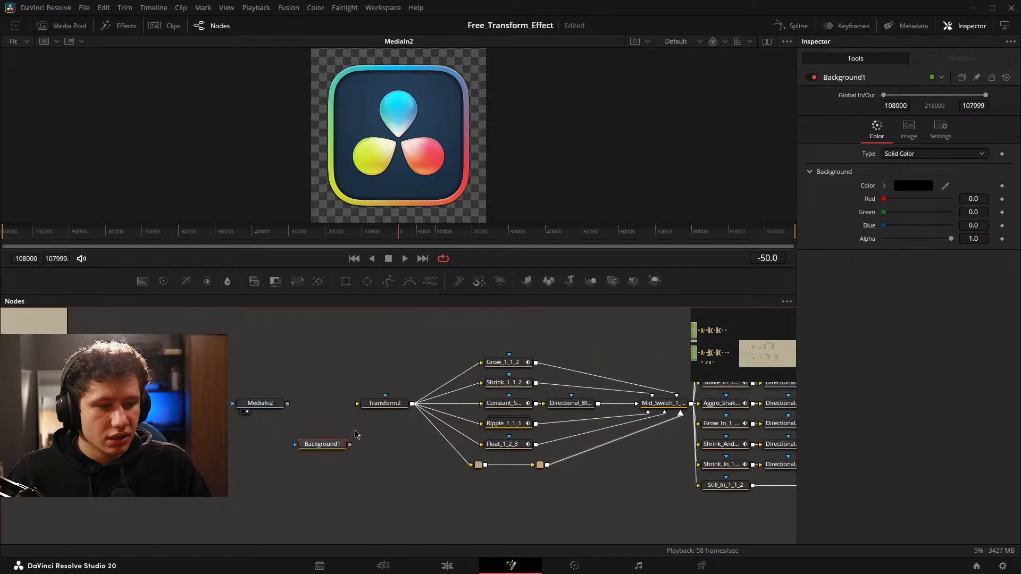
pyautogui.moveTo(259, 450); pyautogui.dragTo(259, 393)
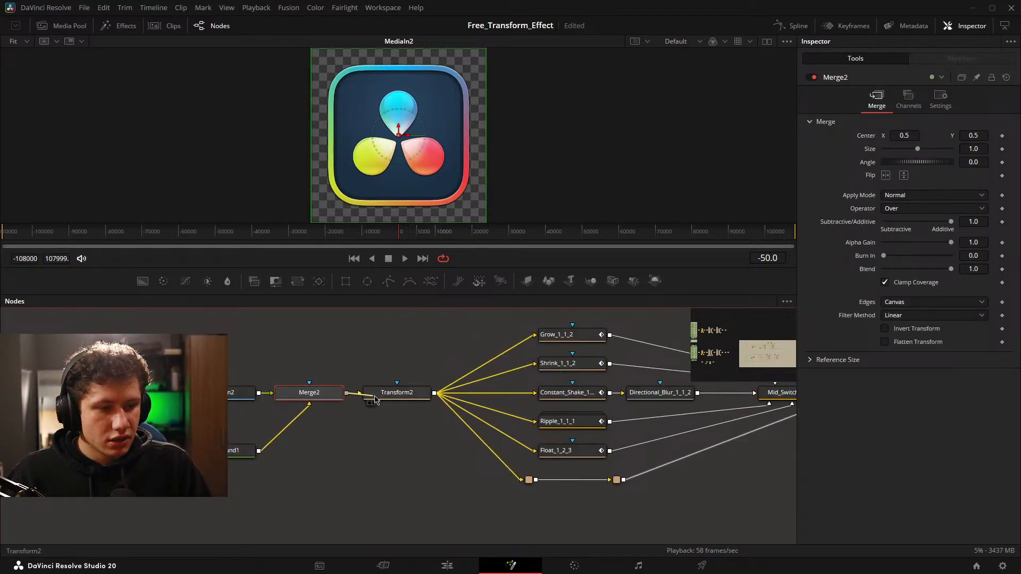
pyautogui.moveTo(396, 392); pyautogui.dragTo(409, 166)
pyautogui.click(404, 362)
# Play the composition while viewing the mid animations in turn: Grow, Shrink, Constant Shake's directional blur, Ripple and Float.
pyautogui.moveTo(406, 364); pyautogui.dragTo(269, 364)
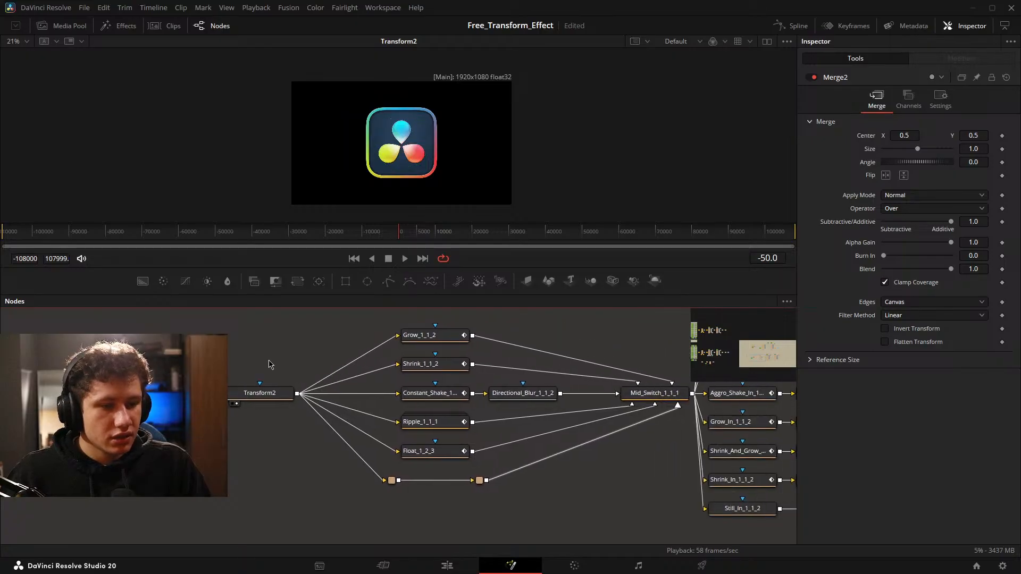
pyautogui.click(85, 451)
pyautogui.scroll(-2, 287, 430)
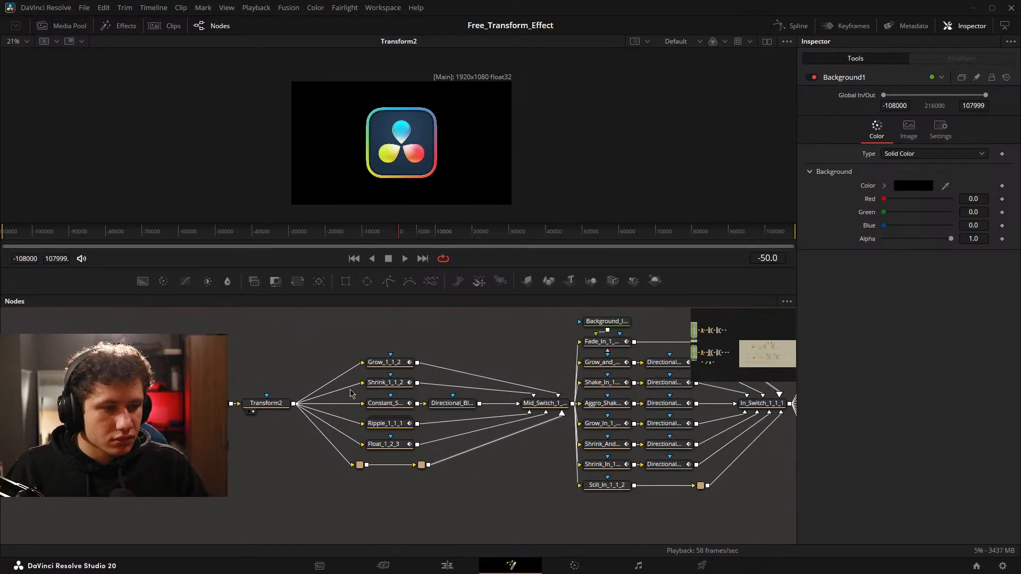
pyautogui.moveTo(424, 361); pyautogui.dragTo(353, 177)
pyautogui.press('space')
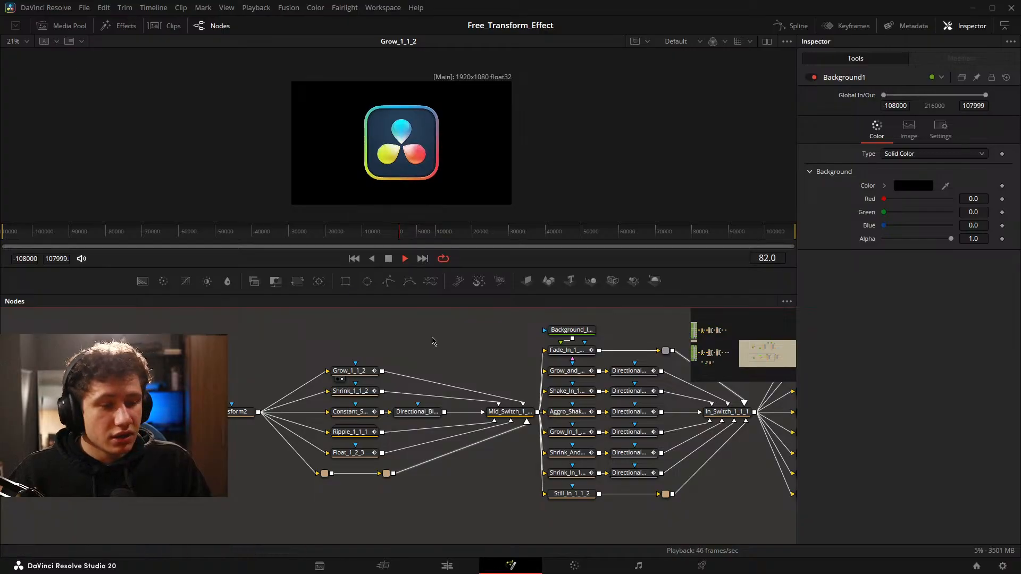
pyautogui.moveTo(348, 392); pyautogui.dragTo(346, 180)
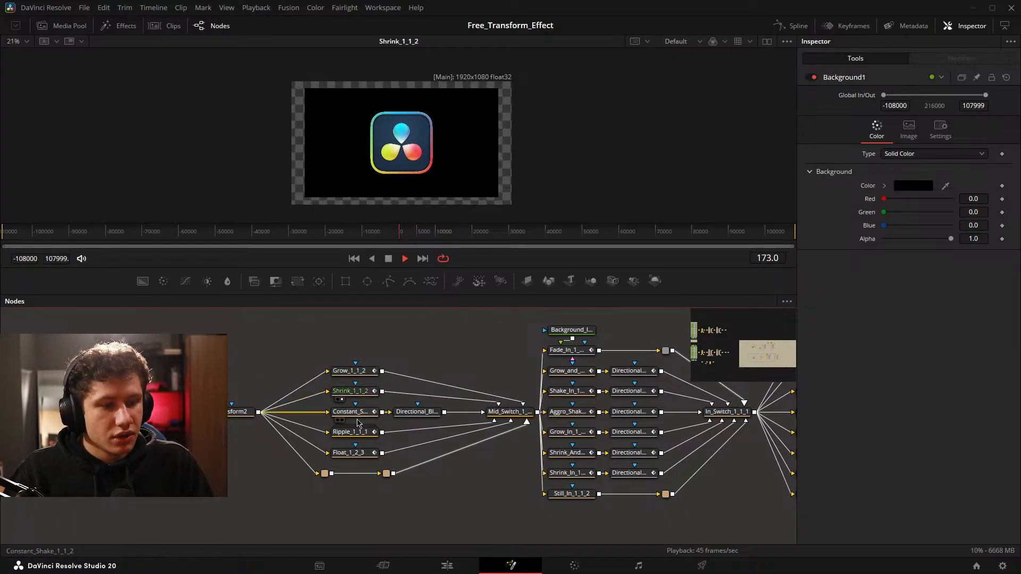
pyautogui.moveTo(414, 412); pyautogui.dragTo(412, 184)
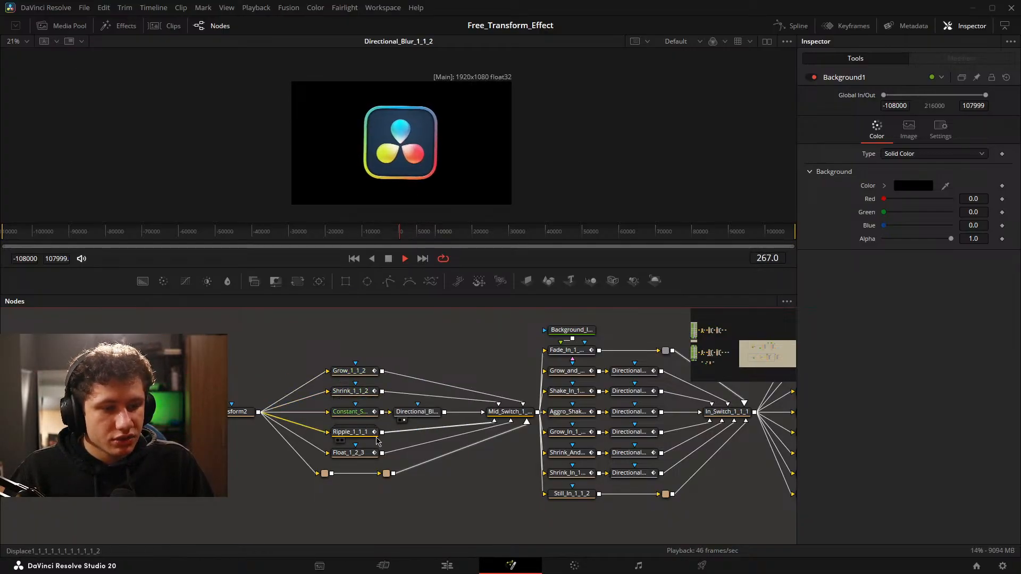
pyautogui.moveTo(358, 433); pyautogui.dragTo(401, 141)
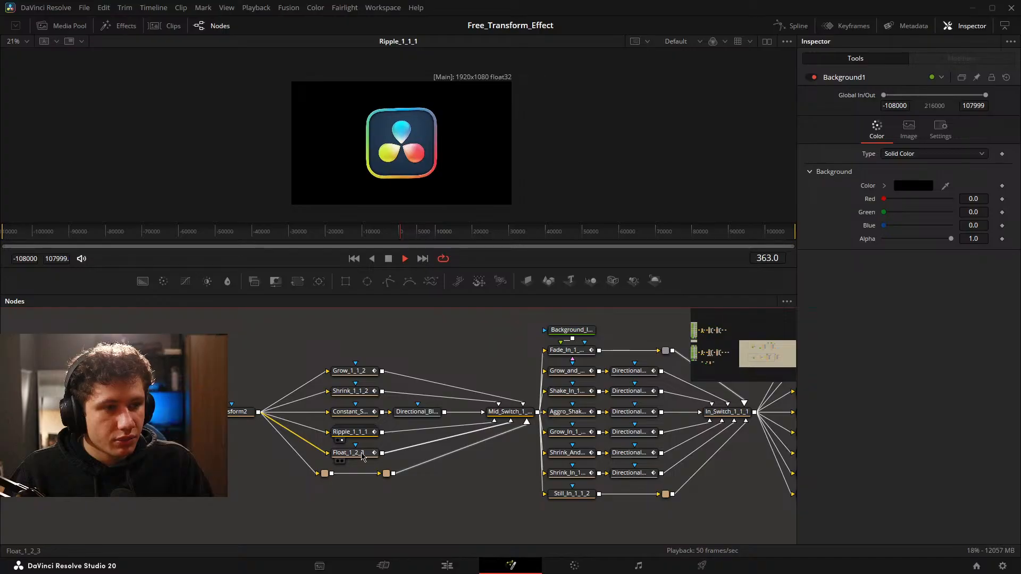
pyautogui.moveTo(349, 453); pyautogui.dragTo(395, 177)
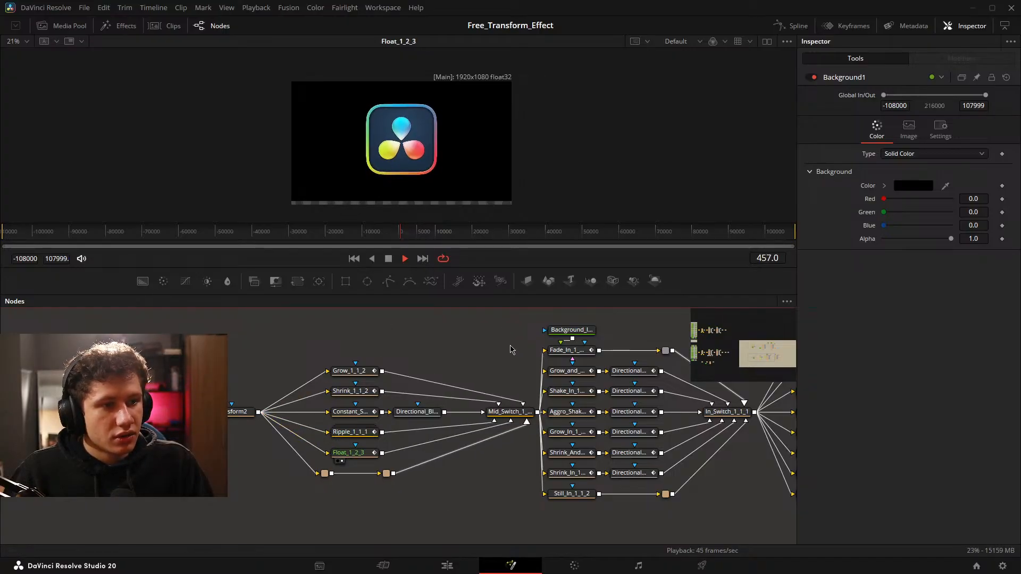
# Show End_Transform_1_1_2 at the end of the network in the viewer and play the combined animation.
pyautogui.moveTo(508, 349); pyautogui.dragTo(321, 350)
pyautogui.moveTo(565, 346); pyautogui.dragTo(504, 341)
pyautogui.press('space')
pyautogui.moveTo(646, 376); pyautogui.dragTo(260, 386)
pyautogui.moveTo(436, 417); pyautogui.dragTo(391, 178)
pyautogui.press('space')
pyautogui.press('space')
# View Fade_In_1_1_2 and examine the settings of its KeyStretcher and Anim Curves modifiers.
pyautogui.moveTo(434, 360); pyautogui.dragTo(848, 352)
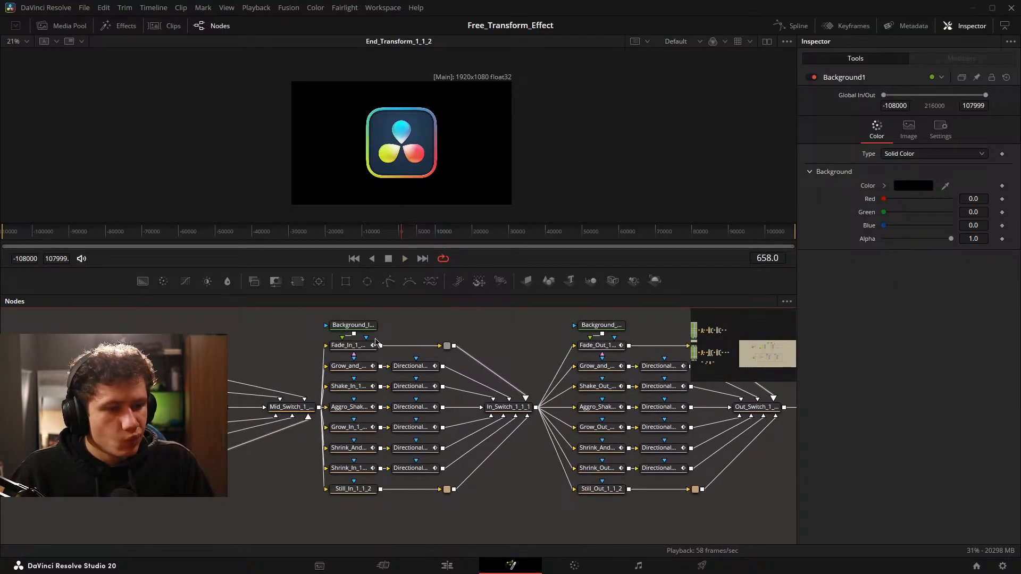
pyautogui.moveTo(366, 143); pyautogui.dragTo(372, 154)
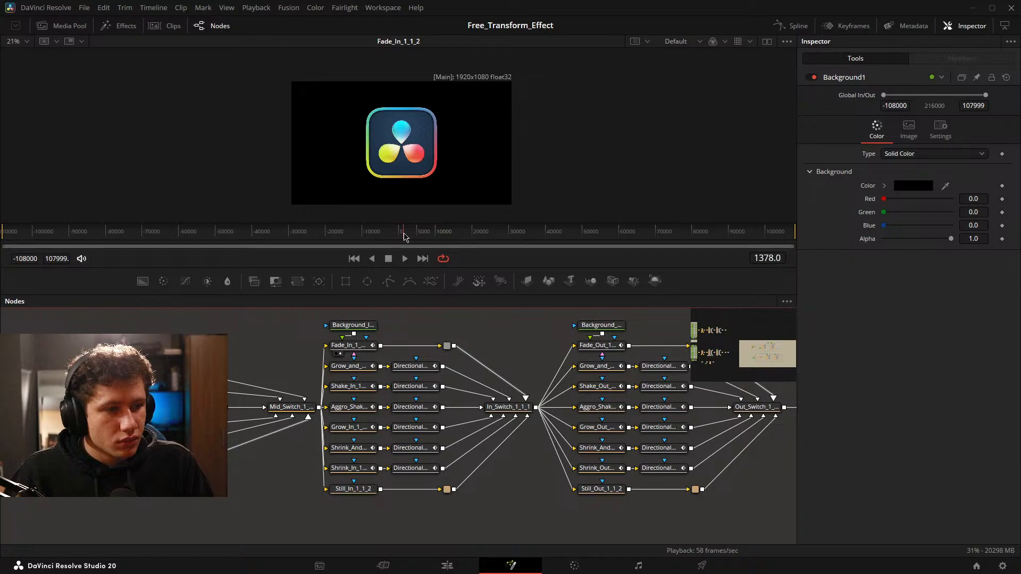
pyautogui.click(367, 345)
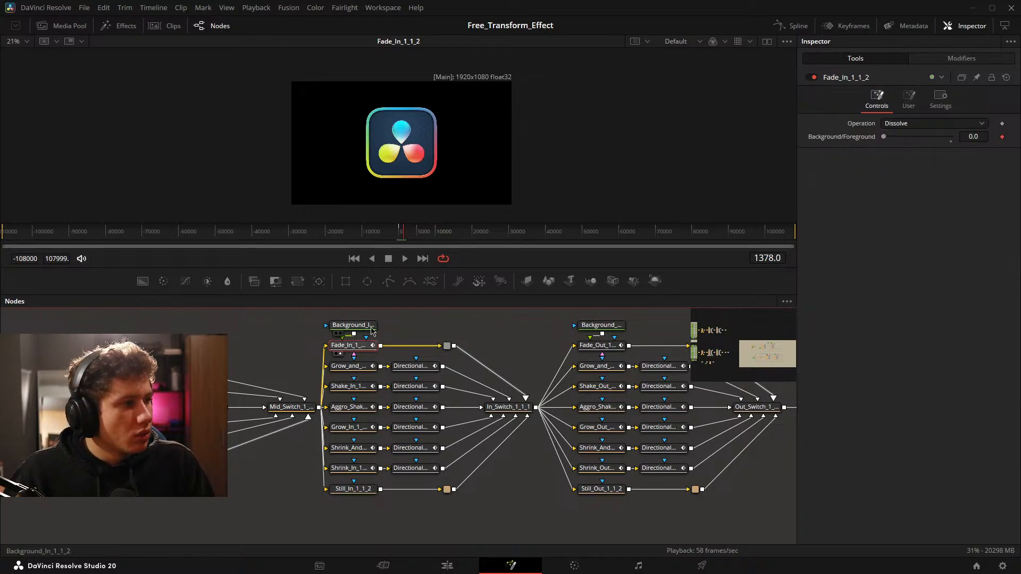
pyautogui.click(950, 62)
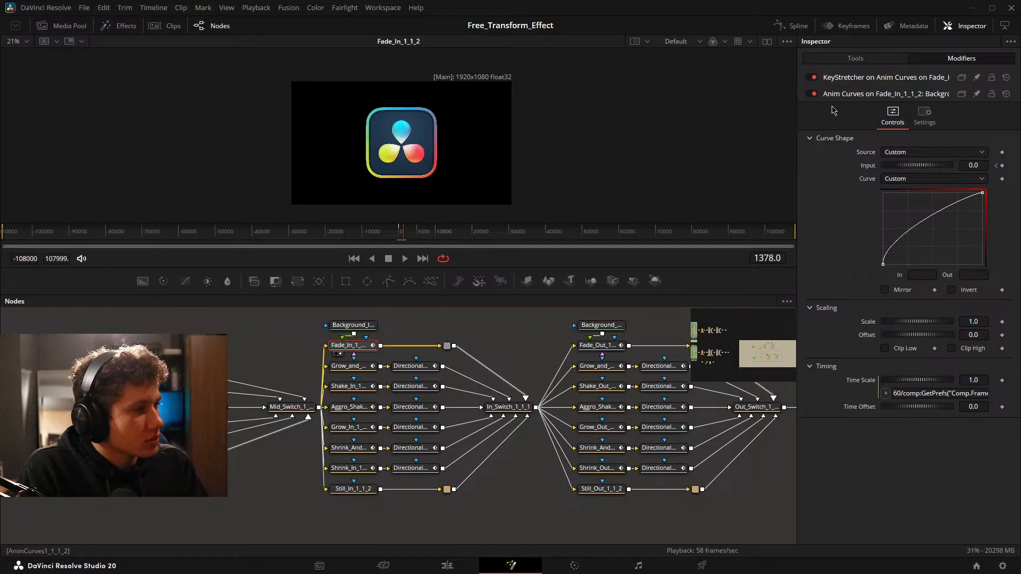
pyautogui.click(845, 79)
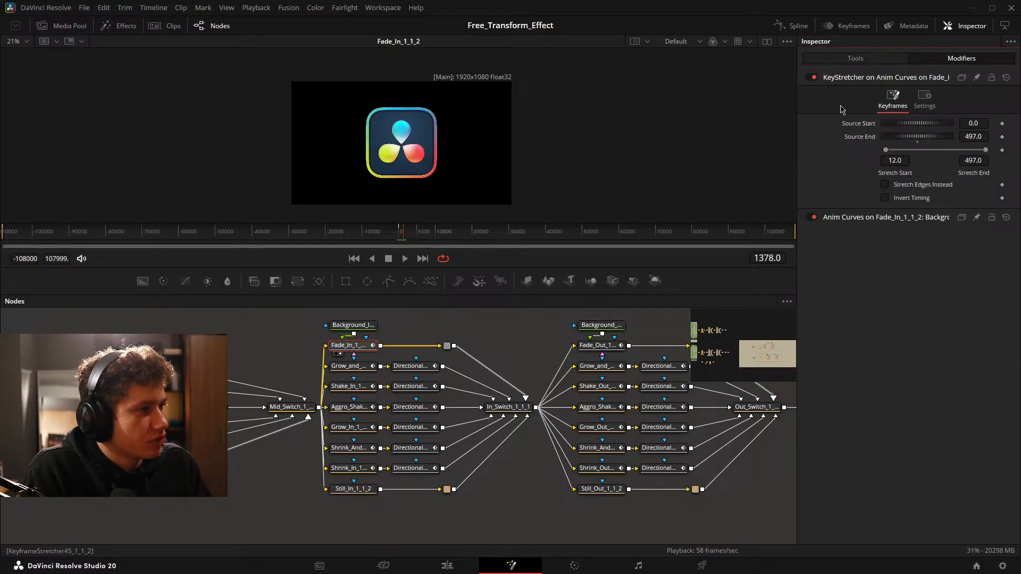
pyautogui.click(881, 218)
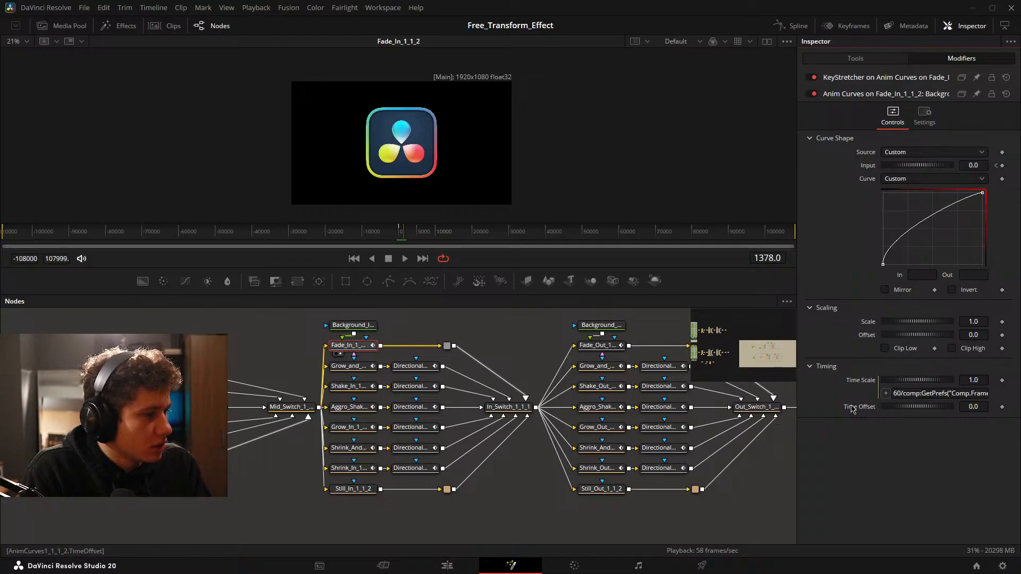
pyautogui.click(881, 62)
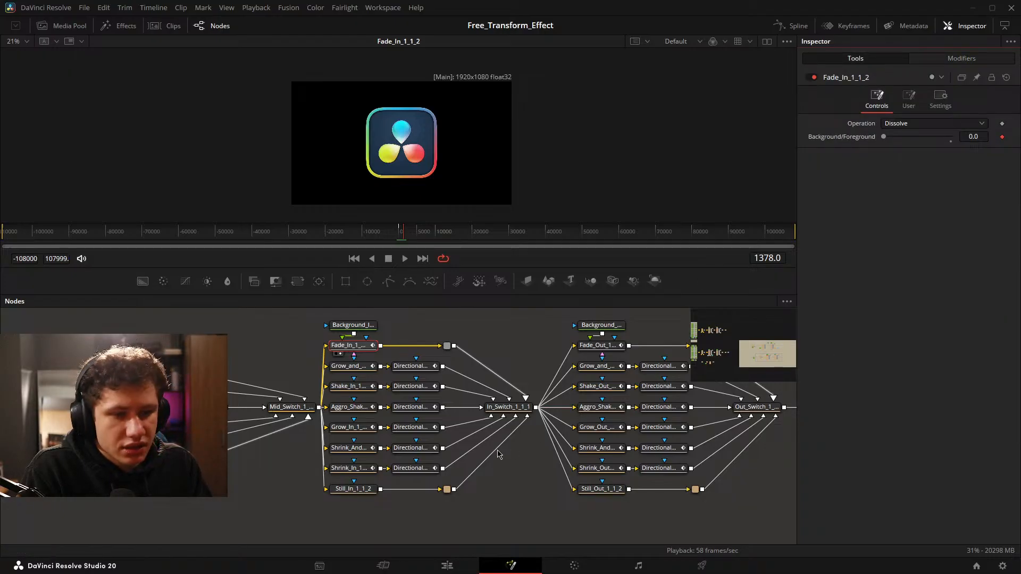
# Look over the in and out switch networks and the surrounding groups of animation nodes.
pyautogui.moveTo(518, 446); pyautogui.dragTo(428, 431)
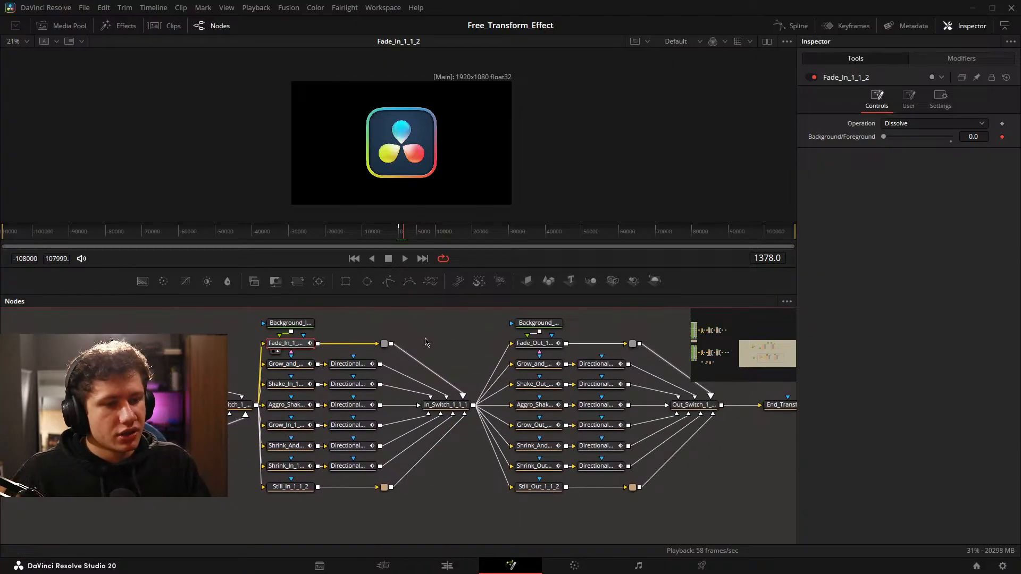
pyautogui.scroll(-5, 440, 343)
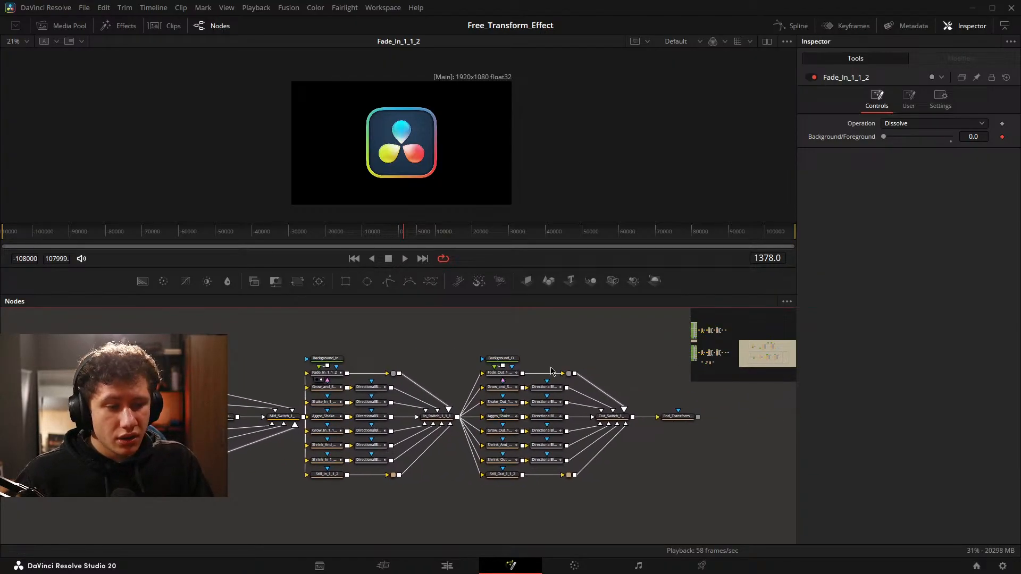
pyautogui.scroll(5, 406, 353)
pyautogui.moveTo(456, 371); pyautogui.dragTo(397, 508)
pyautogui.scroll(2, 421, 428)
pyautogui.scroll(-4, 420, 424)
pyautogui.moveTo(364, 429); pyautogui.dragTo(616, 366)
pyautogui.moveTo(220, 435)
pyautogui.mouseDown()
pyautogui.moveTo(321, 376)
pyautogui.moveTo(451, 348)
pyautogui.moveTo(219, 432)
pyautogui.mouseUp()
pyautogui.scroll(-4, 242, 395)
pyautogui.moveTo(381, 368); pyautogui.dragTo(430, 409)
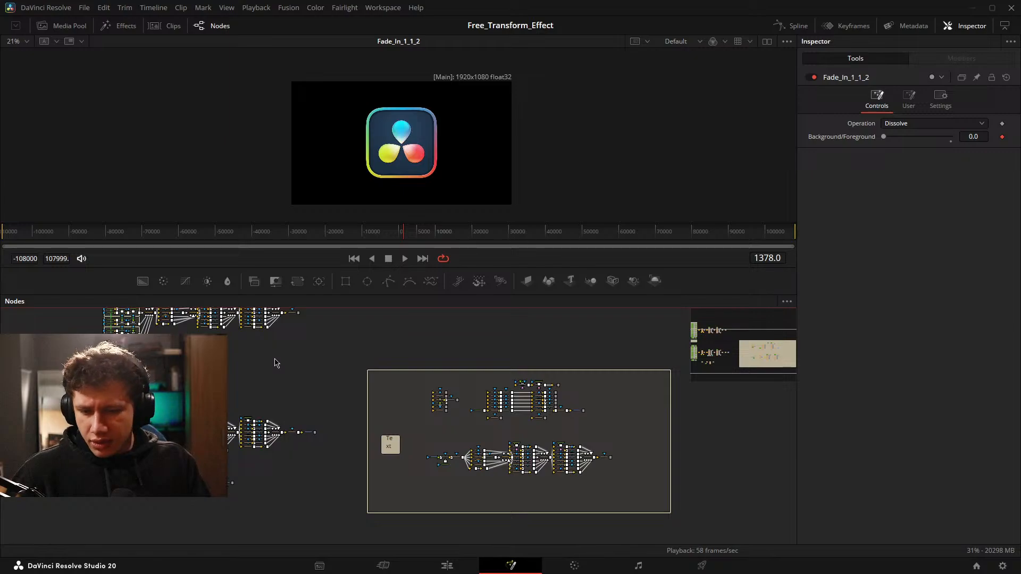
# Check the still clip near 00:30:15:11 on the Edit page, move the playhead to 00:29:59:59 and close the media pool.
pyautogui.click(429, 568)
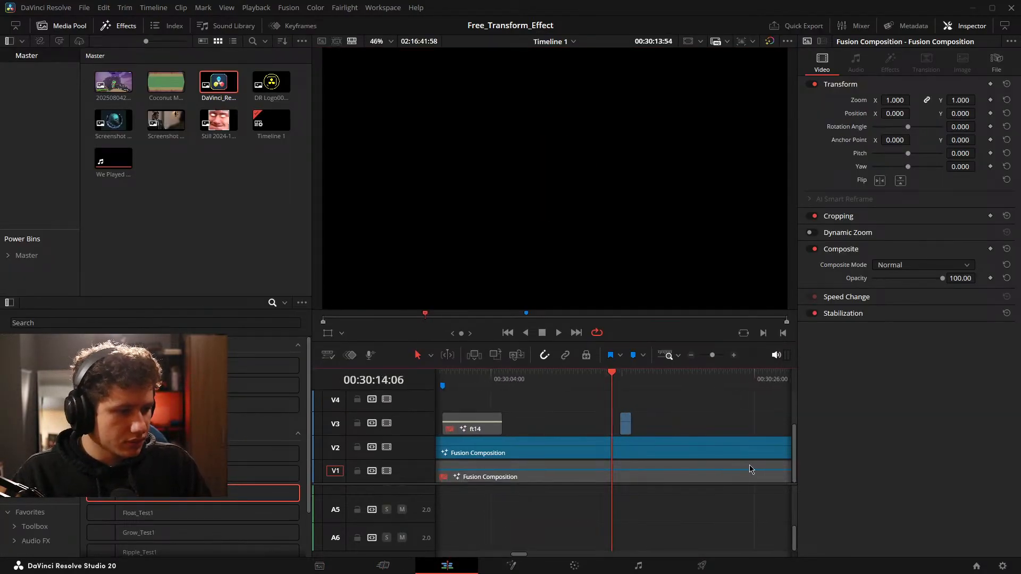
pyautogui.hscroll(1, 750, 470)
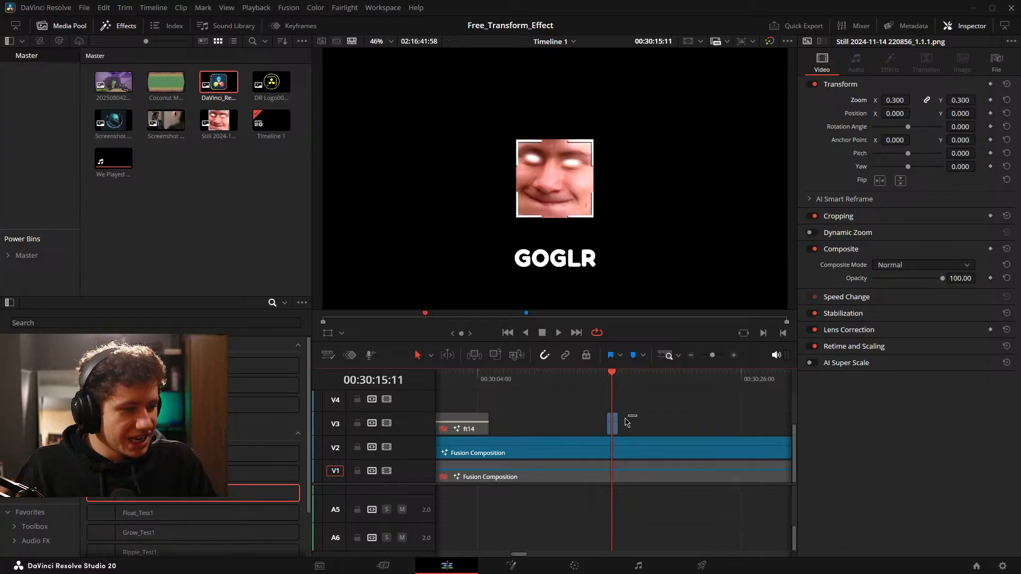
pyautogui.hscroll(-10, 686, 416)
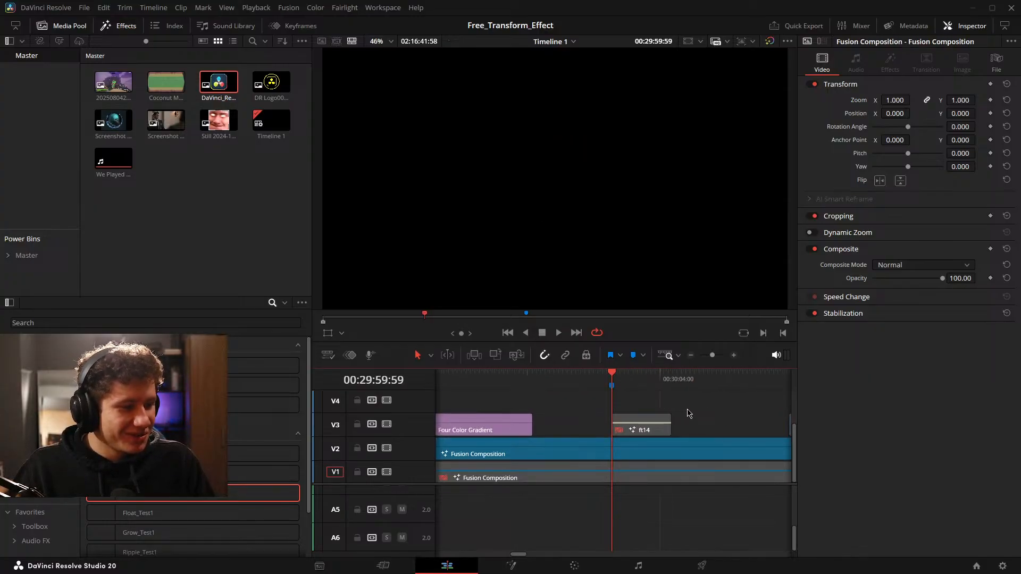
pyautogui.click(63, 26)
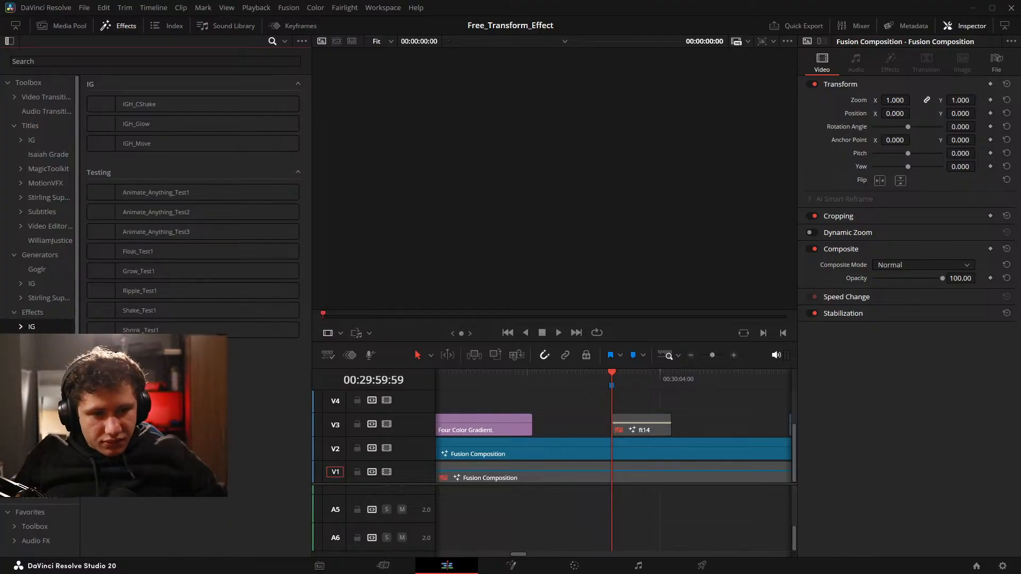
# Reopen the composition on the Fusion page, select Grow_1_1_2 and scrub to frame 217 to check its animated size.
pyautogui.click(511, 566)
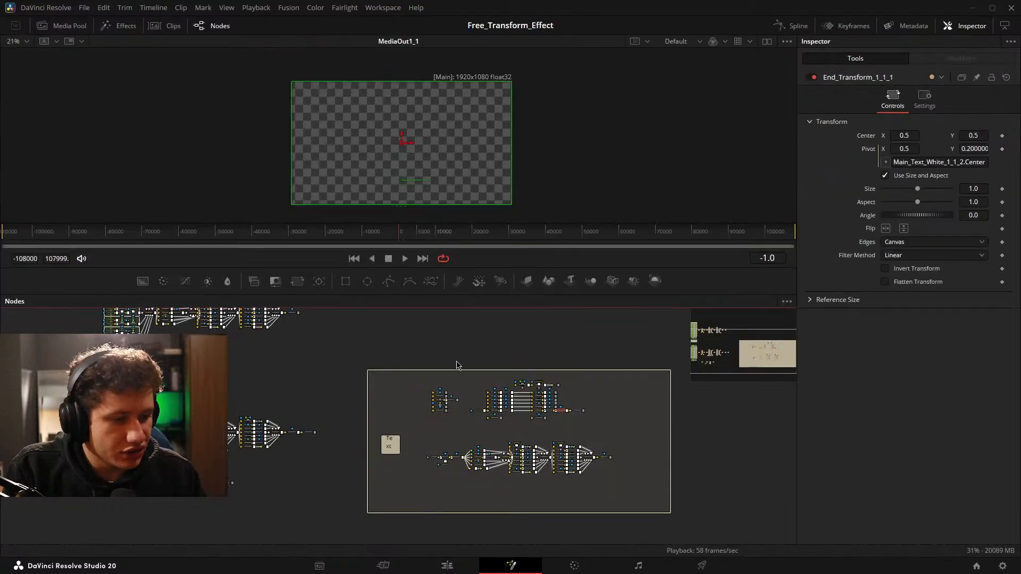
pyautogui.scroll(6, 437, 403)
pyautogui.moveTo(459, 470); pyautogui.dragTo(253, 198)
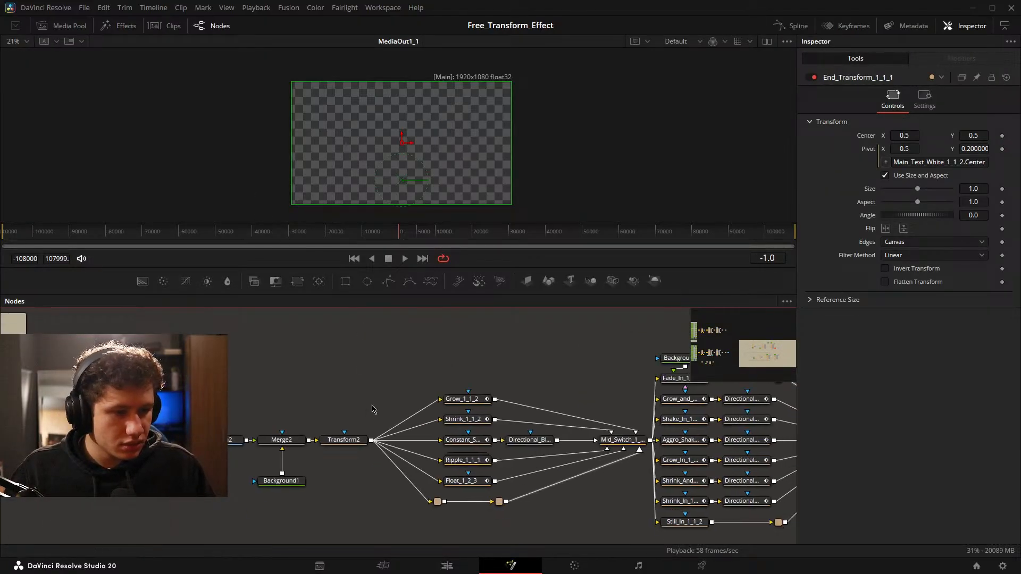
pyautogui.moveTo(373, 410); pyautogui.dragTo(365, 357)
pyautogui.click(386, 351)
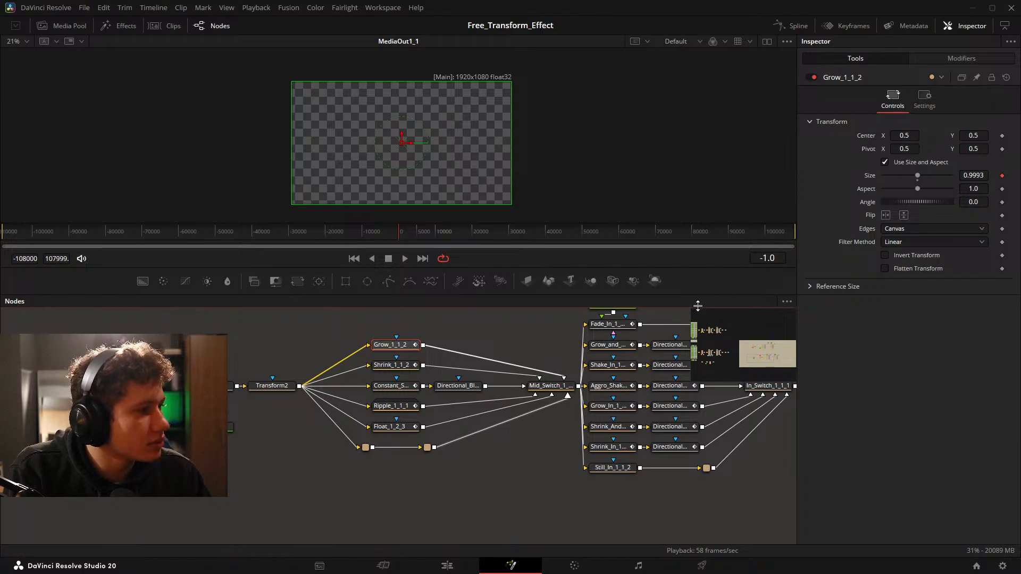
pyautogui.moveTo(383, 223); pyautogui.dragTo(401, 239)
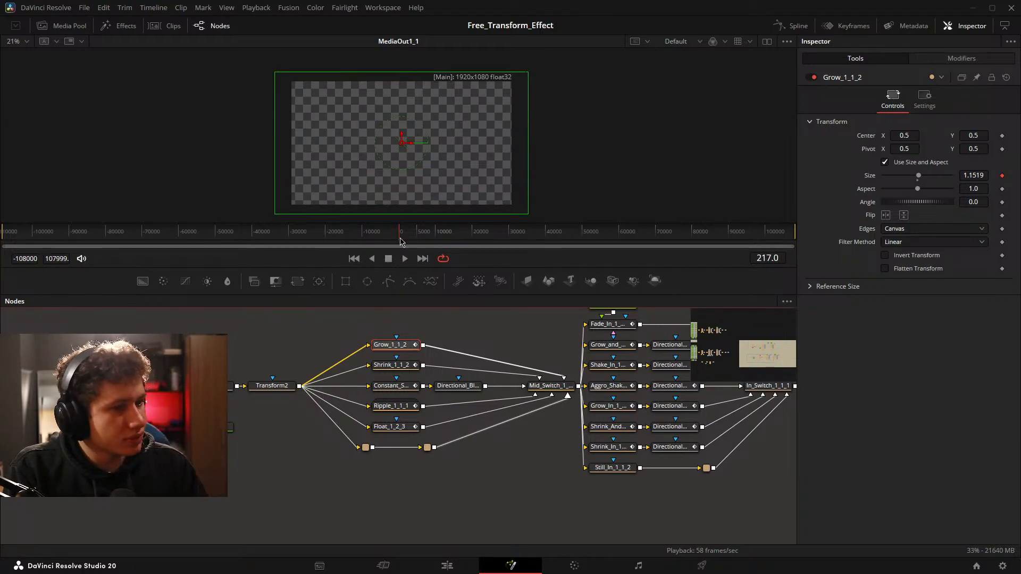
pyautogui.moveTo(399, 235); pyautogui.dragTo(399, 234)
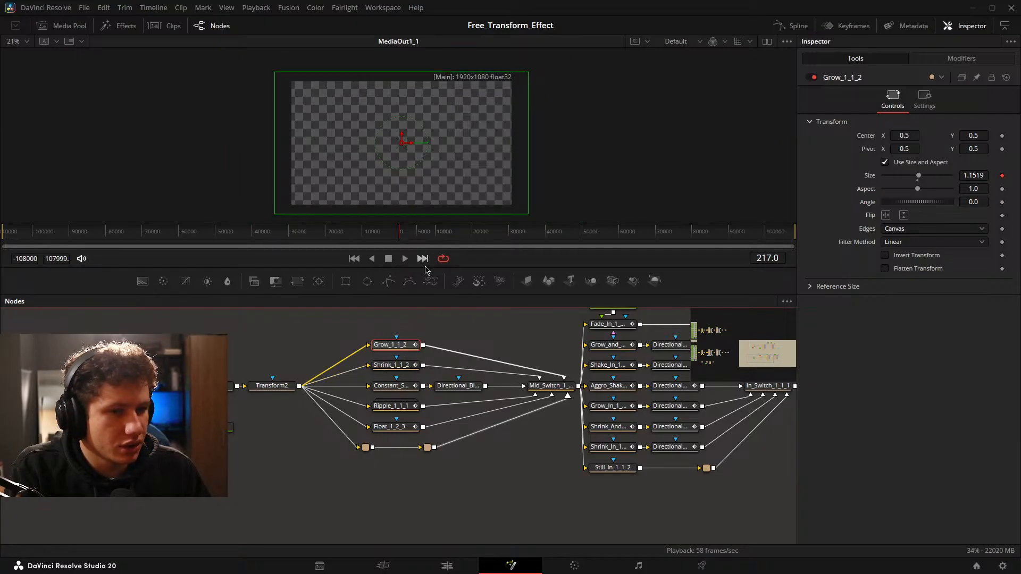
# Show Fade_In_1_1_2 in the viewer and check its fade from frame -108000 to the end of the composition.
pyautogui.click(411, 367)
pyautogui.moveTo(526, 362); pyautogui.dragTo(296, 382)
pyautogui.click(402, 348)
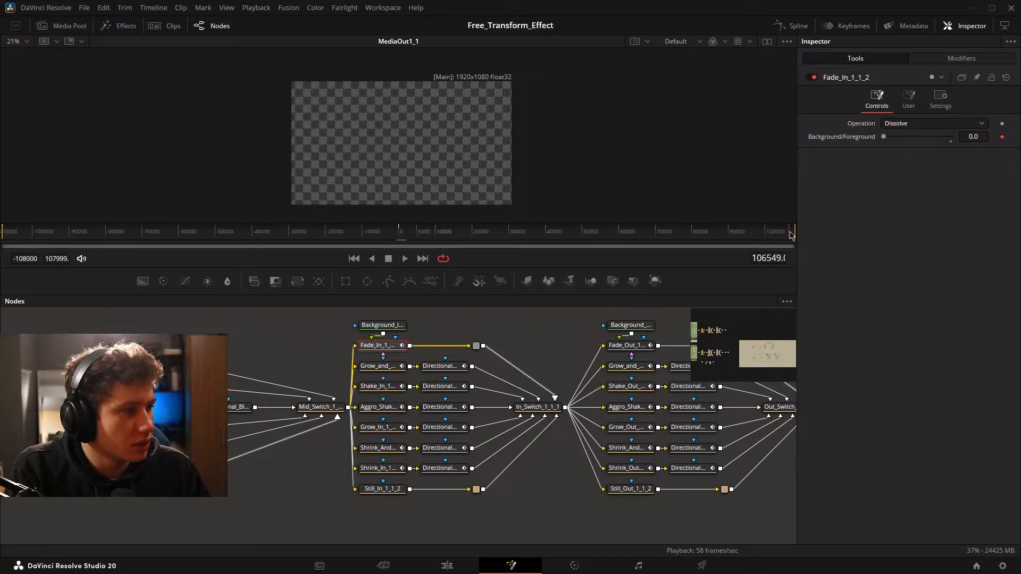
pyautogui.moveTo(402, 349); pyautogui.dragTo(404, 210)
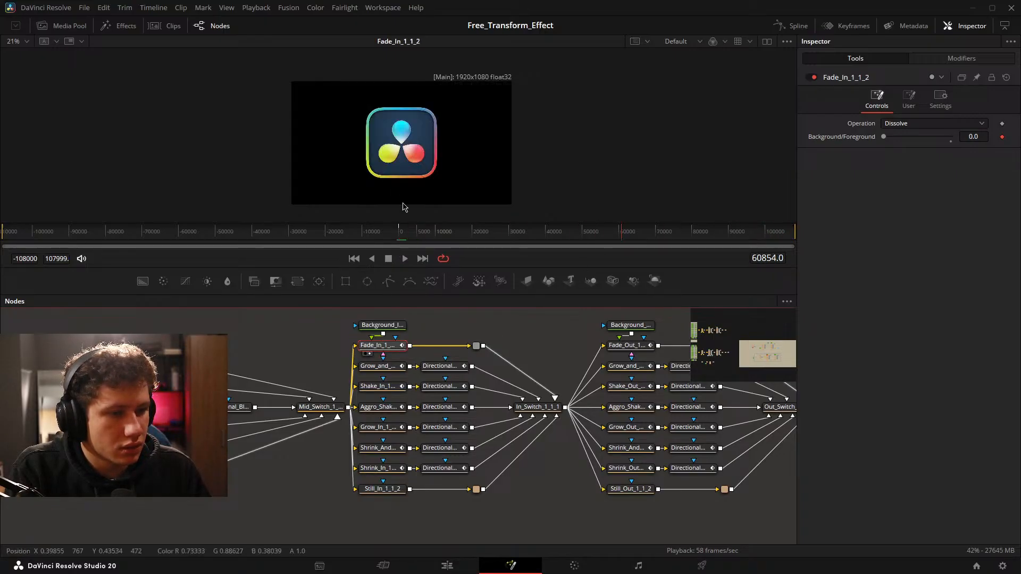
pyautogui.click(405, 238)
pyautogui.moveTo(278, 242); pyautogui.dragTo(2, 242)
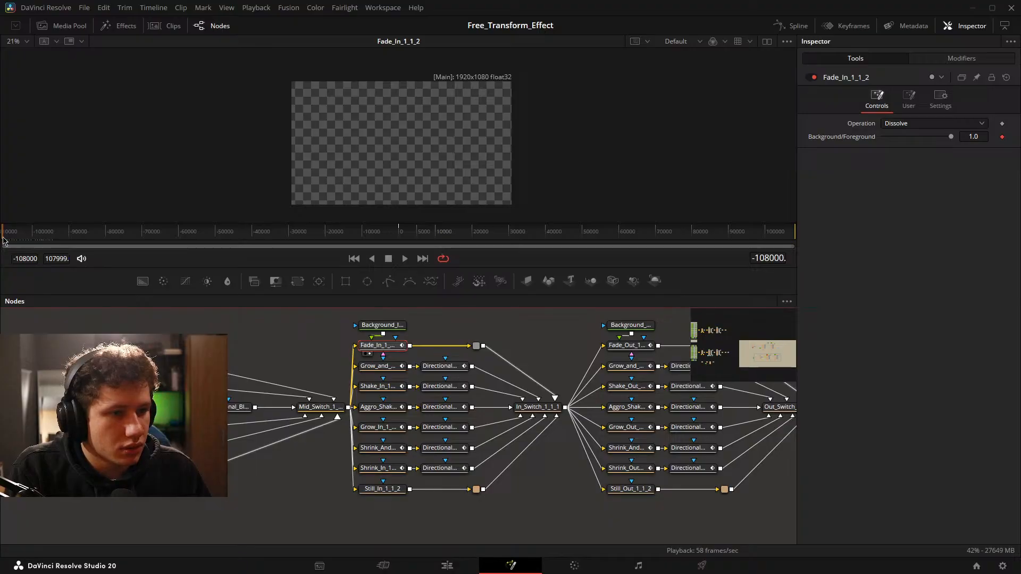
pyautogui.press('space')
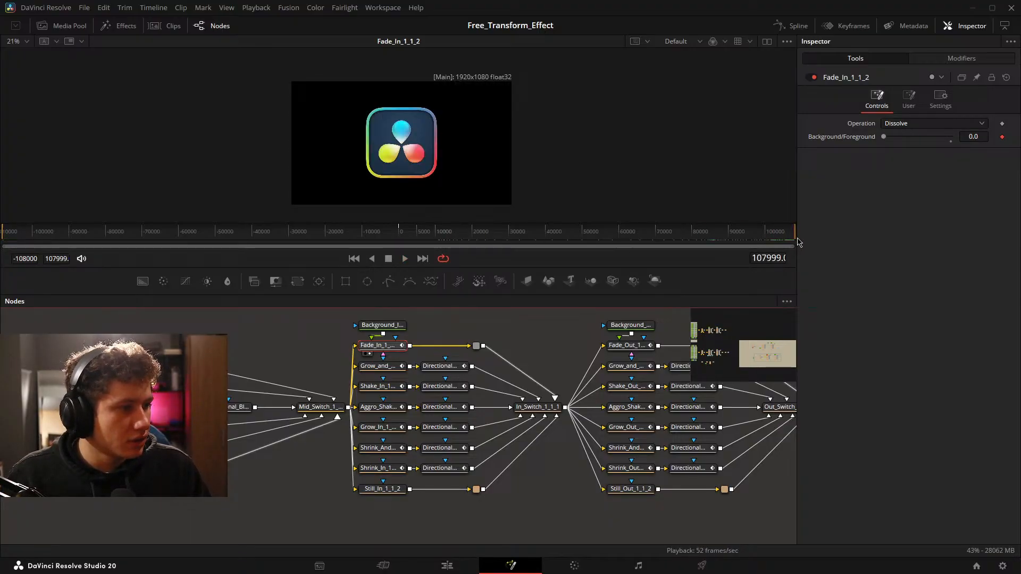
pyautogui.press('space')
# Show Fade_Out_1_1_2 in the viewer and check the fade at frames 107999 and 107998.
pyautogui.moveTo(620, 395); pyautogui.dragTo(460, 405)
pyautogui.moveTo(471, 356); pyautogui.dragTo(393, 113)
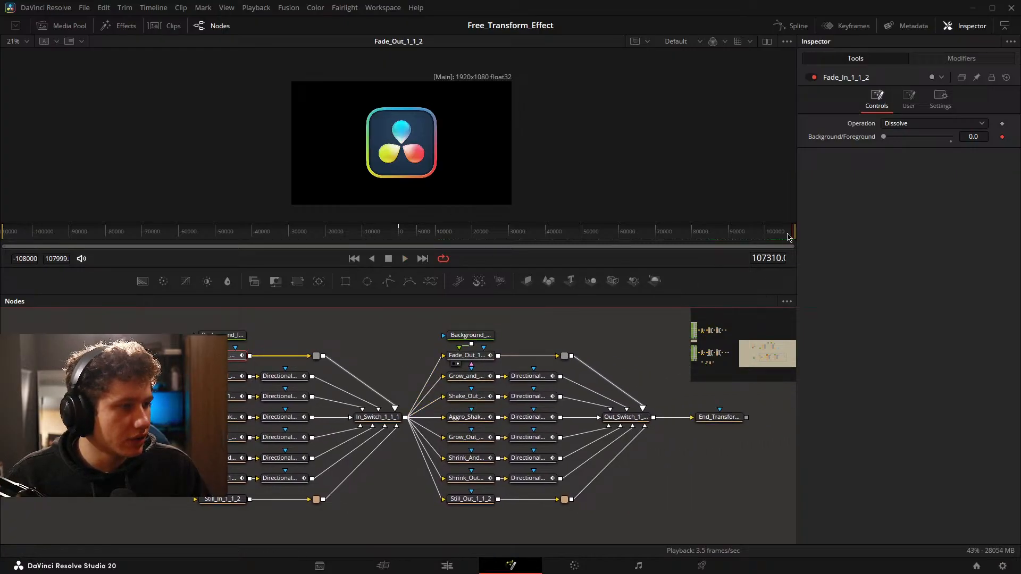
pyautogui.moveTo(788, 237); pyautogui.dragTo(797, 236)
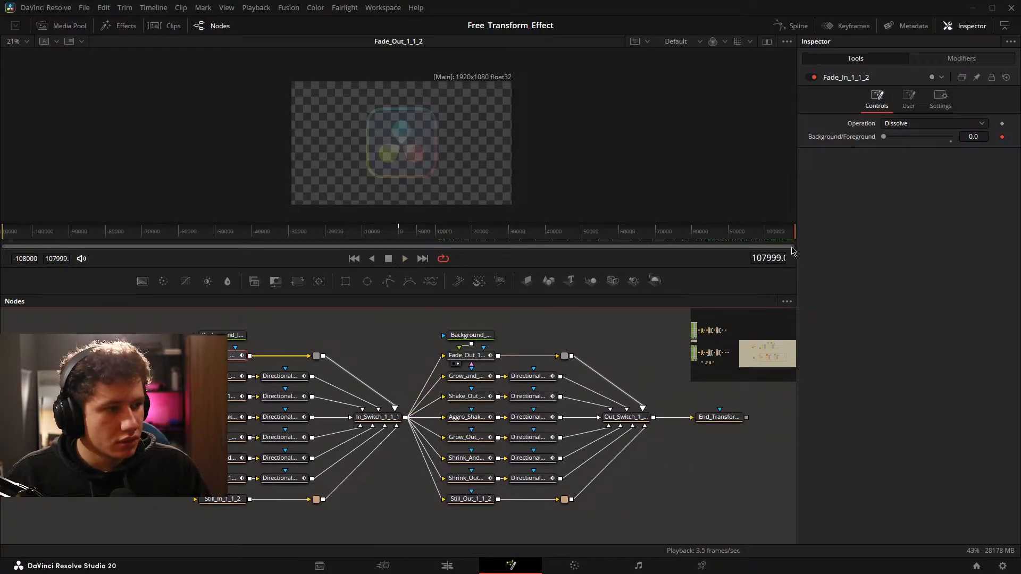
pyautogui.press('Left')
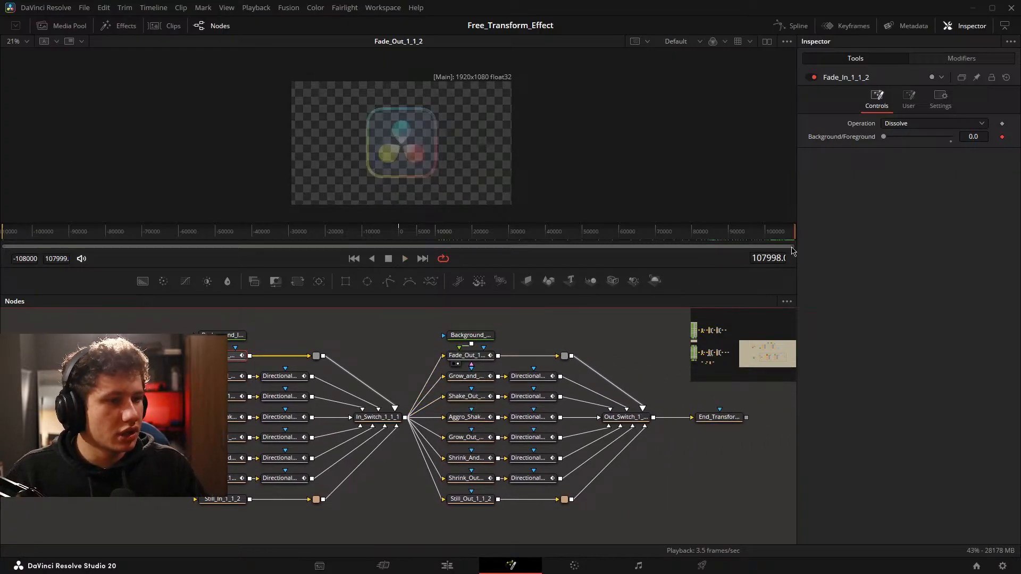
pyautogui.click(388, 341)
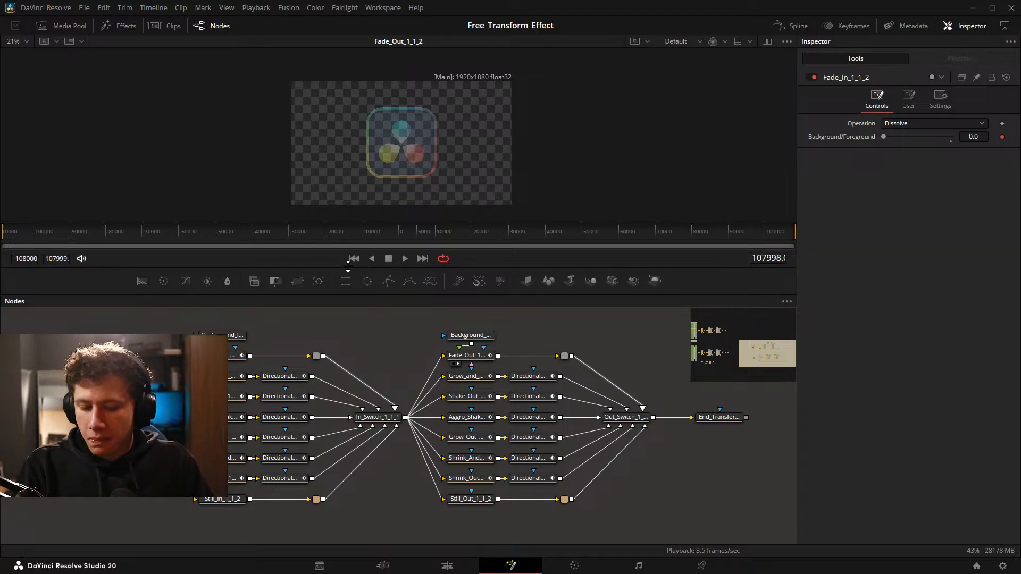
pyautogui.moveTo(371, 349); pyautogui.dragTo(386, 306)
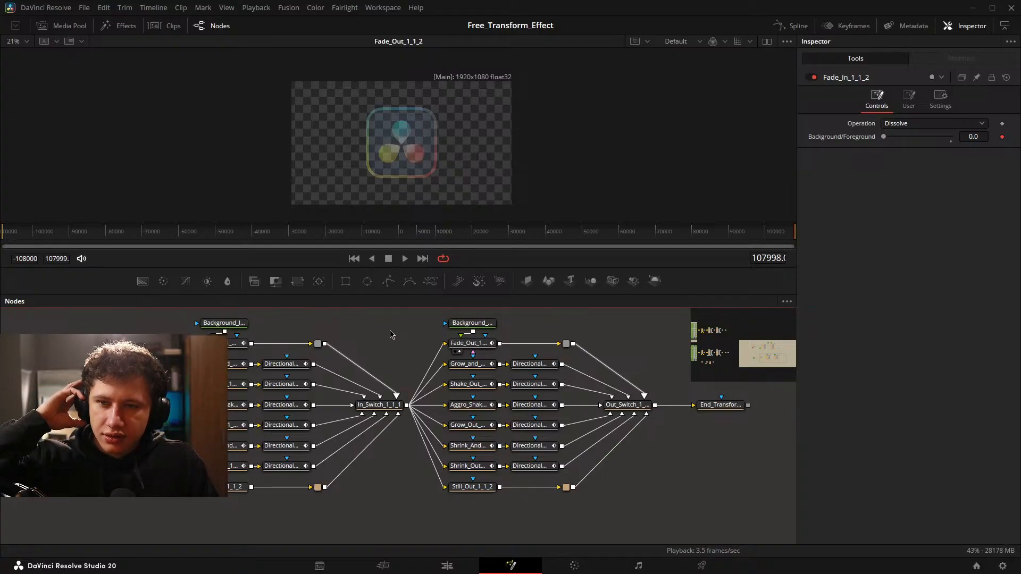
pyautogui.moveTo(393, 335); pyautogui.dragTo(372, 343)
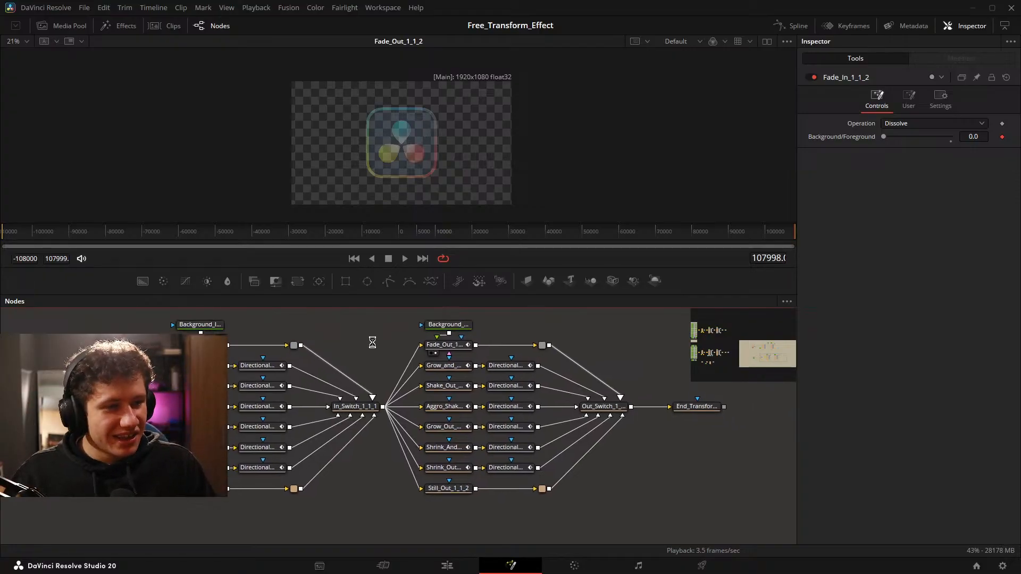
# Go to frame -6456 and look over the mid, in and out animation branches up to End_Transform.
pyautogui.moveTo(748, 239); pyautogui.dragTo(374, 250)
pyautogui.moveTo(660, 428); pyautogui.dragTo(482, 401)
pyautogui.scroll(-2, 480, 400)
pyautogui.moveTo(390, 387); pyautogui.dragTo(583, 413)
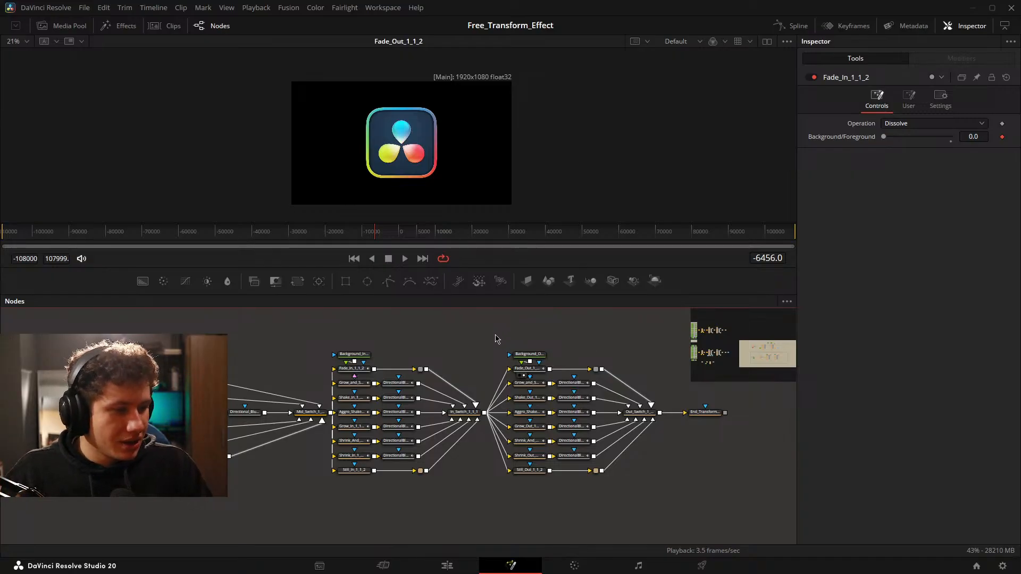
pyautogui.moveTo(700, 422); pyautogui.dragTo(620, 371)
pyautogui.moveTo(204, 370); pyautogui.dragTo(308, 370)
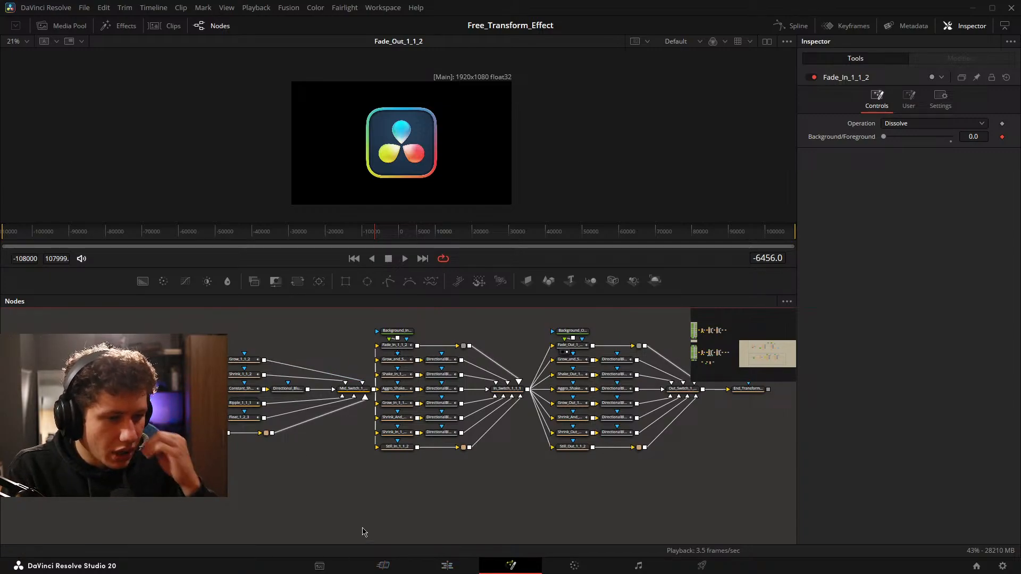
pyautogui.moveTo(537, 380); pyautogui.dragTo(454, 402)
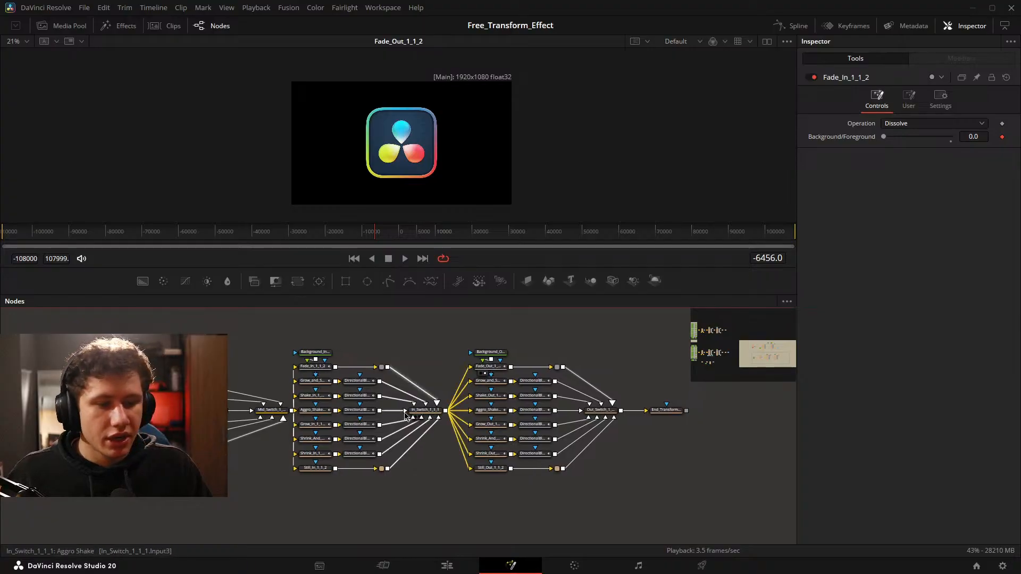
# Select Fade_In_1_1_2 and compare the mid animation branches with the in and out branches around the switch nodes.
pyautogui.scroll(2, 396, 413)
pyautogui.click(273, 349)
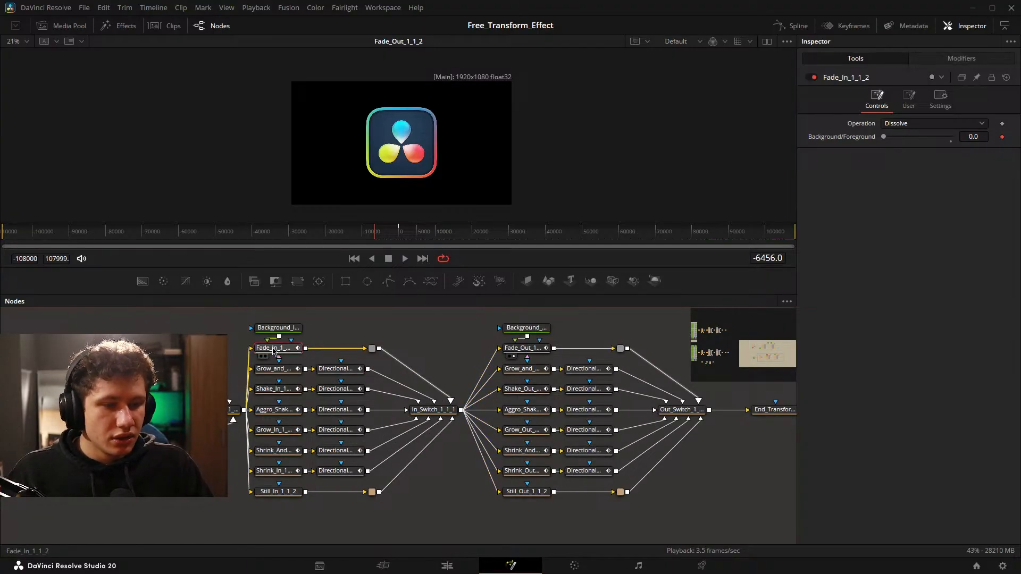
pyautogui.moveTo(250, 347); pyautogui.dragTo(588, 353)
pyautogui.click(363, 350)
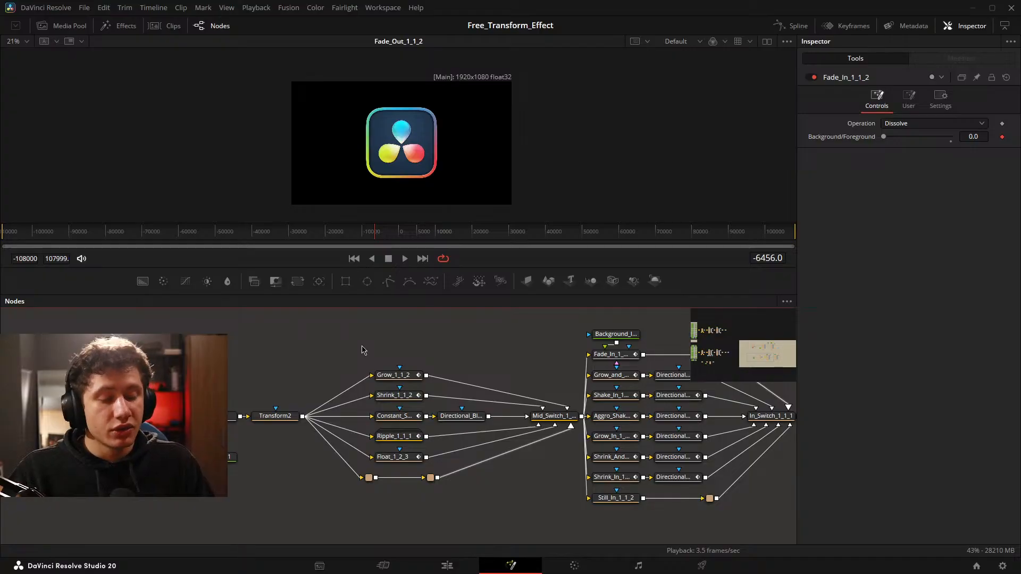
pyautogui.hscroll(10, 362, 350)
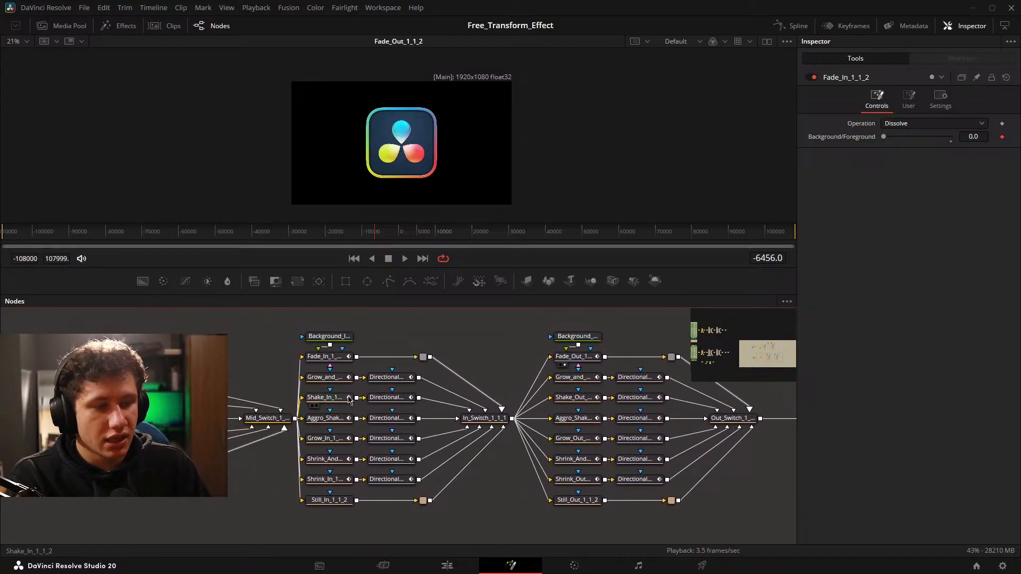
pyautogui.hscroll(-10, 396, 380)
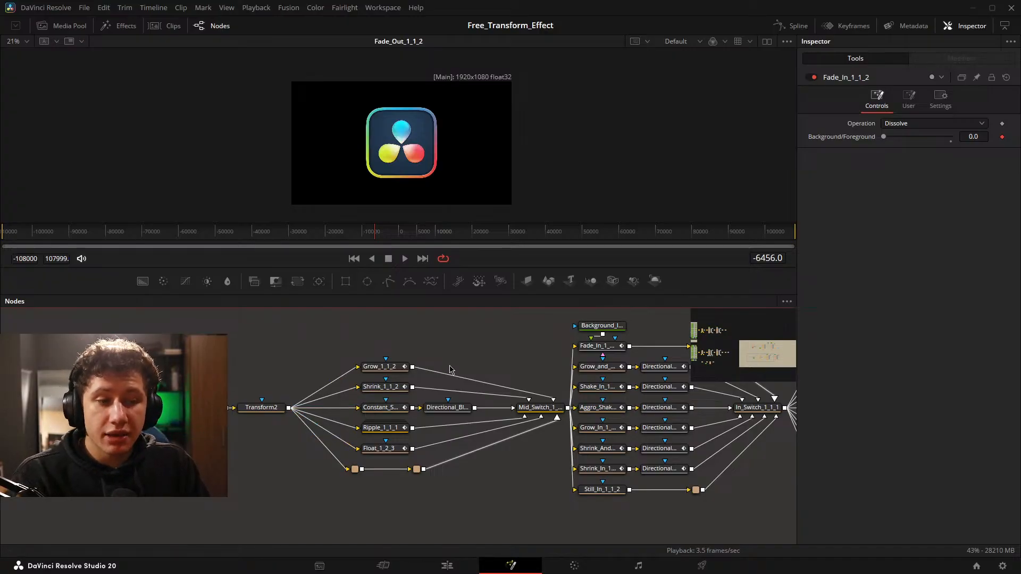
pyautogui.hscroll(13, 530, 348)
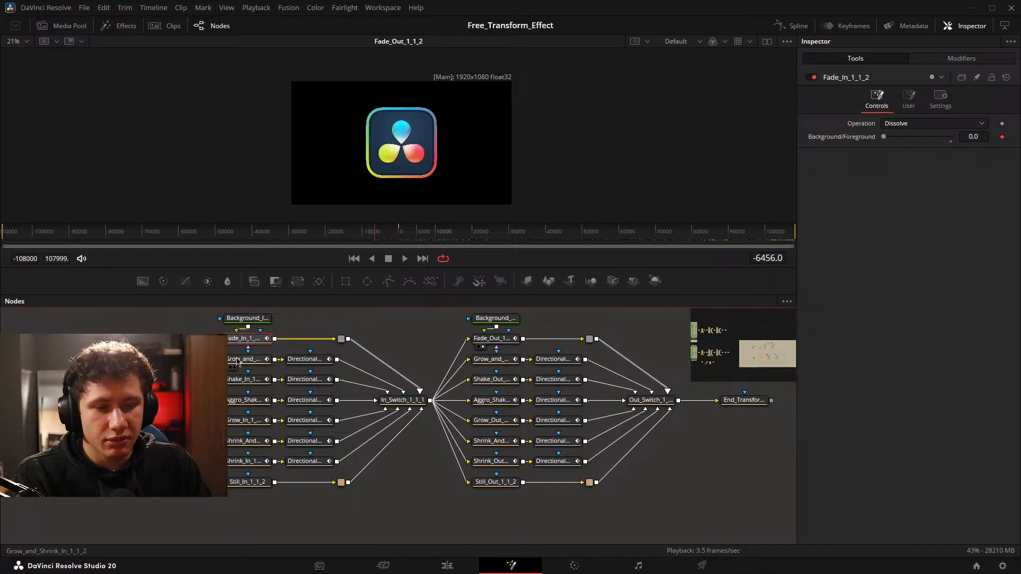
# Inspect the transform settings of Shake_In_1_1_2, Aggro_Shake_In_1_1_2, Grow_In_1_1_2 and Shrink_And_Grow_In_1_1_2.
pyautogui.click(242, 379)
pyautogui.click(244, 401)
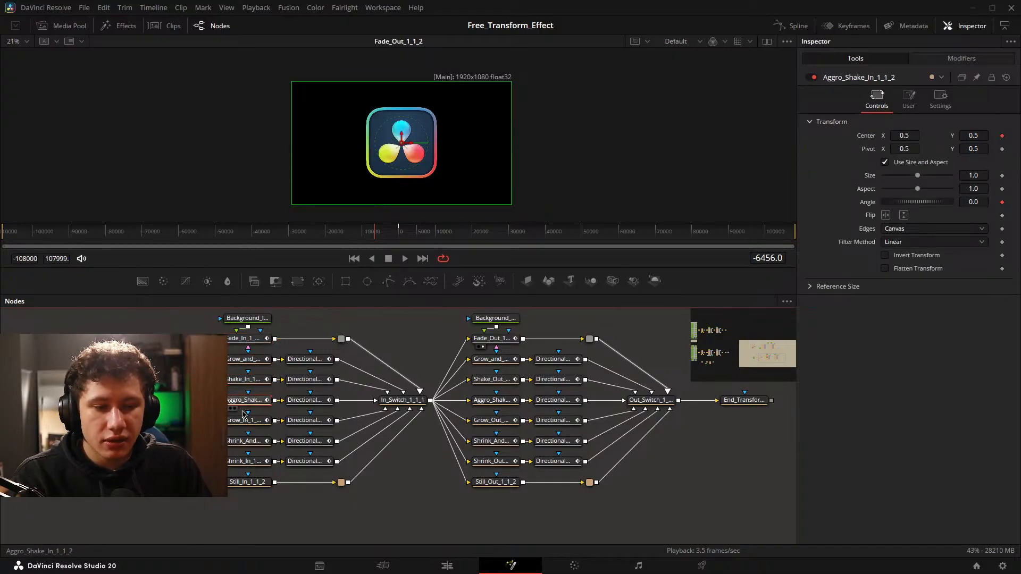
pyautogui.click(246, 420)
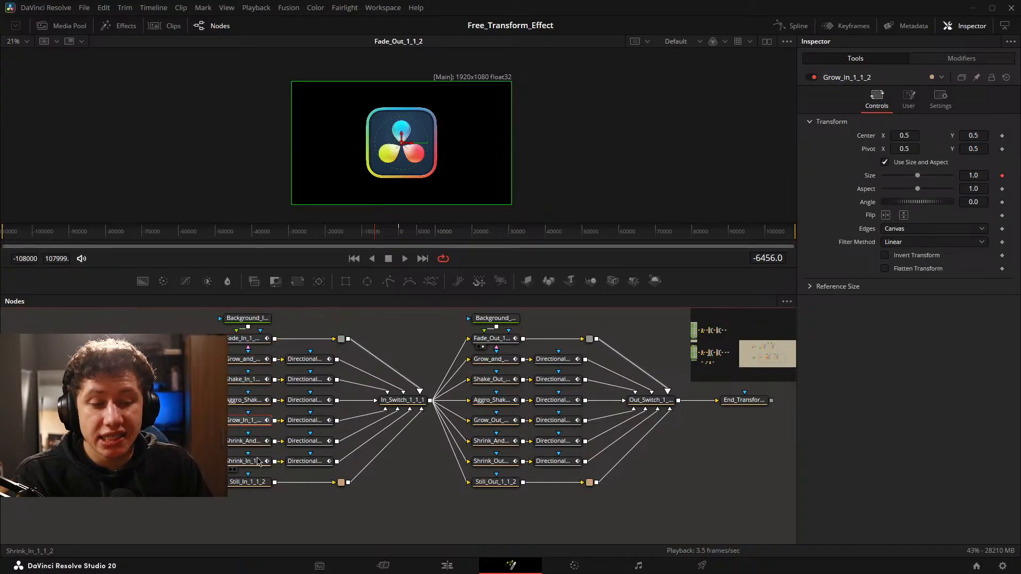
pyautogui.click(259, 441)
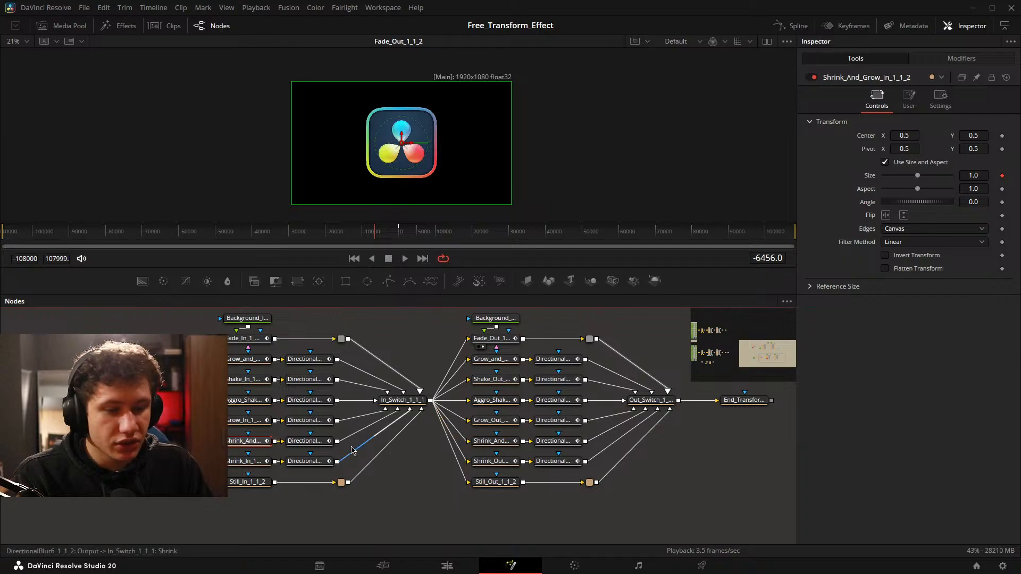
# Examine the Anim Curves modifier on Shrink_And_Grow_In_1_1_2 at frame 652, return to its transform settings and deselect the node.
pyautogui.click(966, 59)
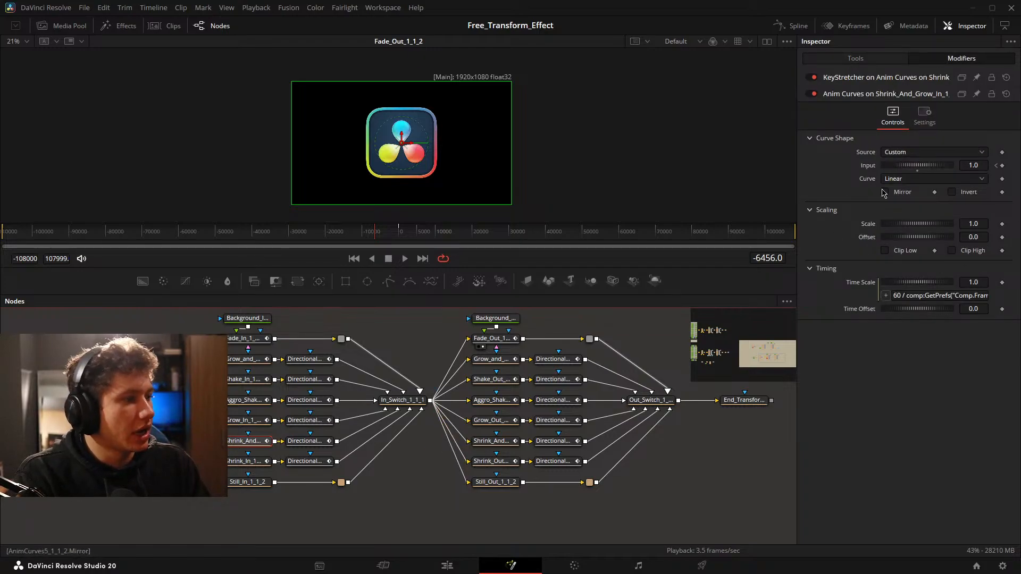
pyautogui.moveTo(364, 238); pyautogui.dragTo(401, 241)
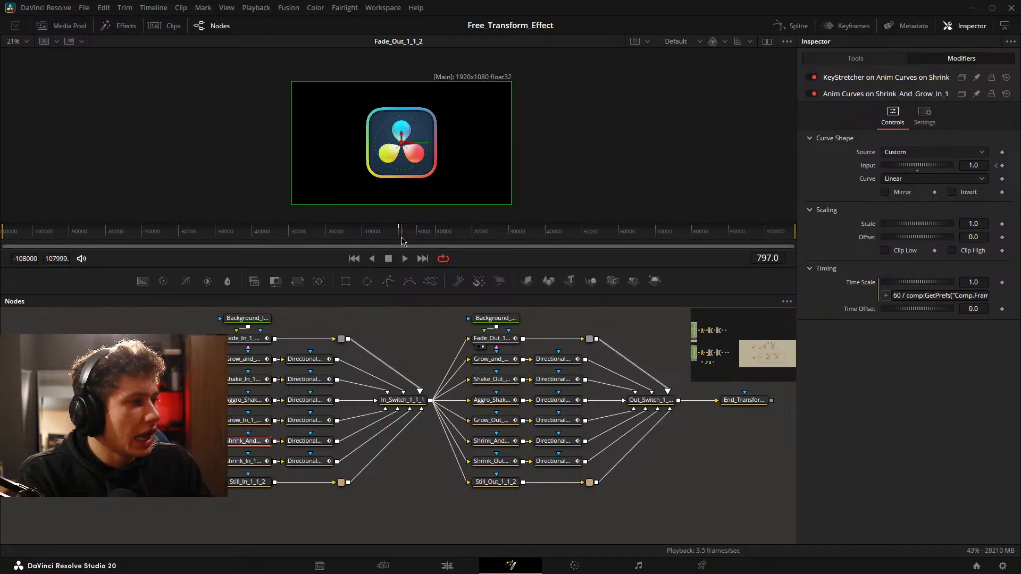
pyautogui.click(886, 60)
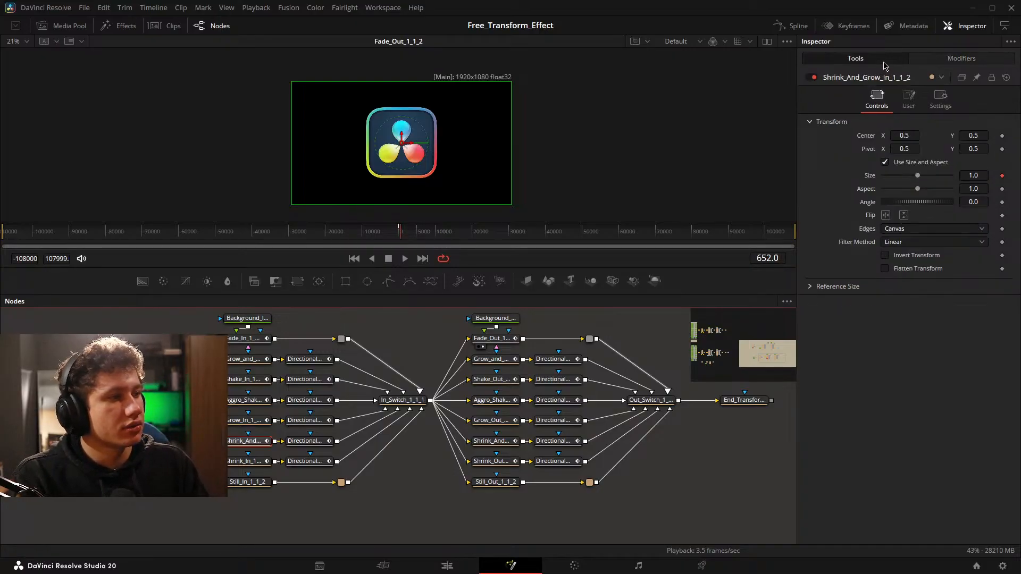
pyautogui.click(691, 479)
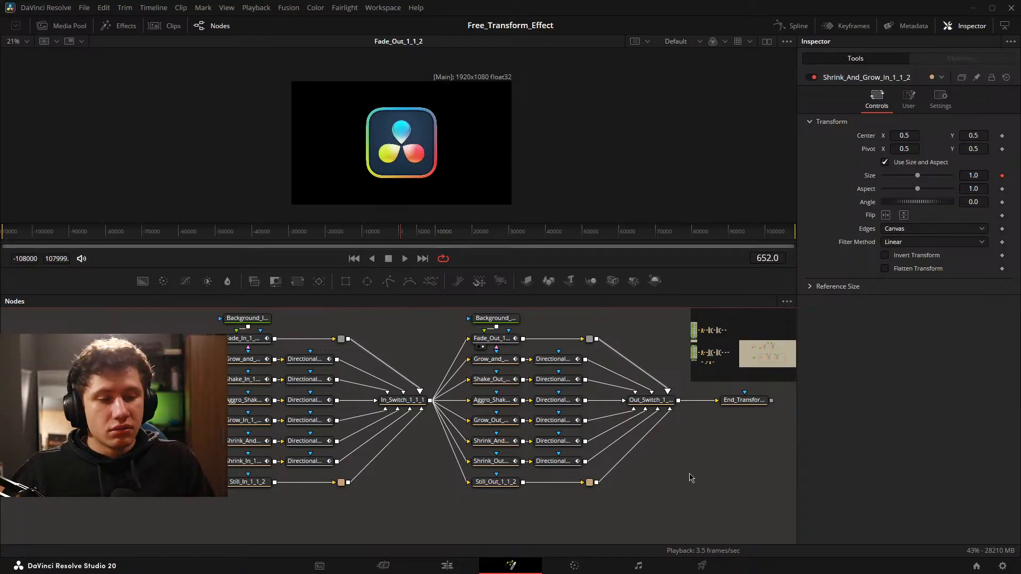
# Select Main_Text_White_1_1 in the coloured text network, show it in the viewer and fit the image to the viewer.
pyautogui.scroll(-2, 560, 449)
pyautogui.moveTo(242, 475); pyautogui.dragTo(282, 474)
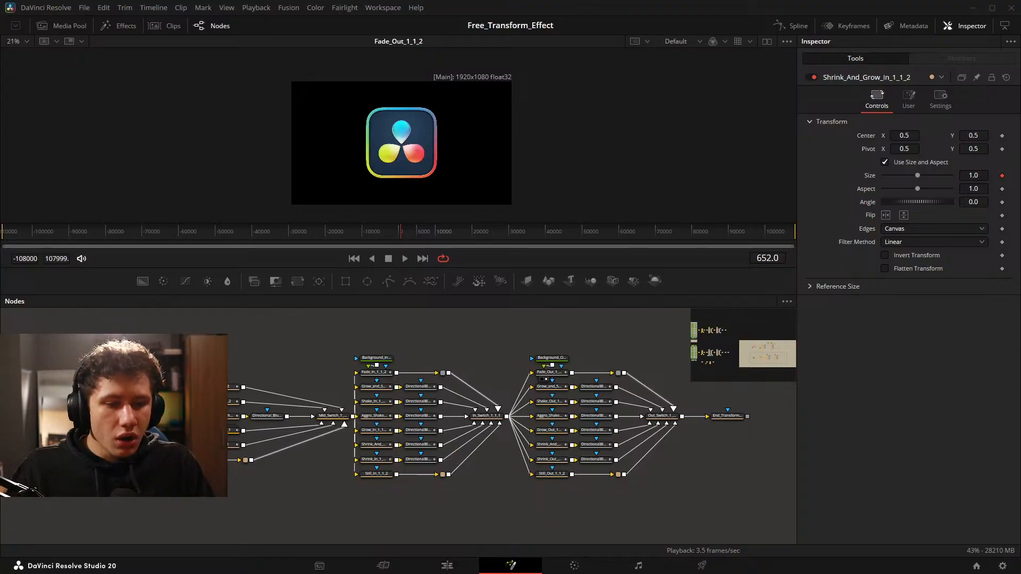
pyautogui.moveTo(215, 358); pyautogui.dragTo(458, 333)
pyautogui.scroll(-5, 310, 352)
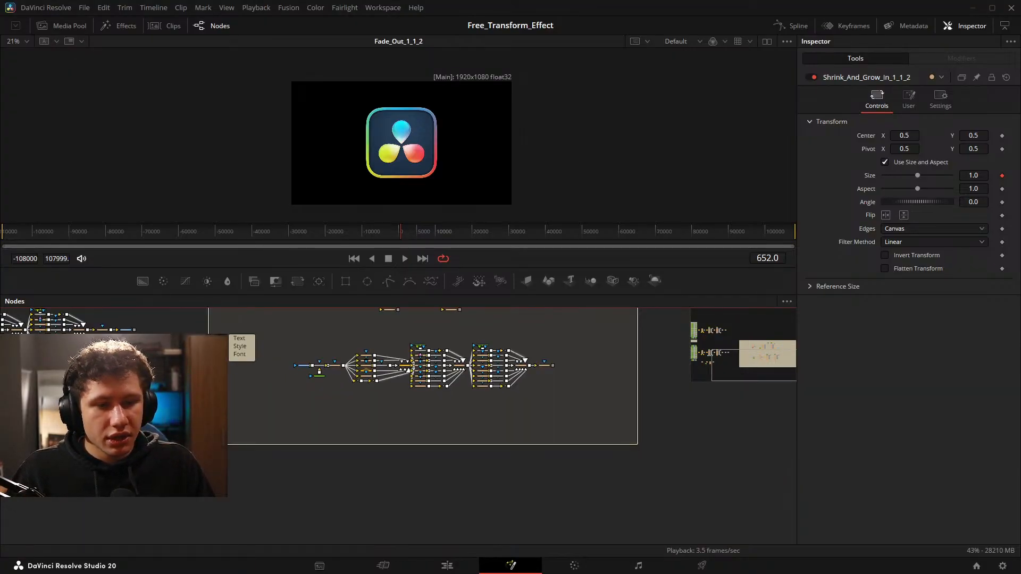
pyautogui.moveTo(183, 346); pyautogui.dragTo(585, 422)
pyautogui.scroll(5, 584, 421)
pyautogui.moveTo(340, 457); pyautogui.dragTo(605, 460)
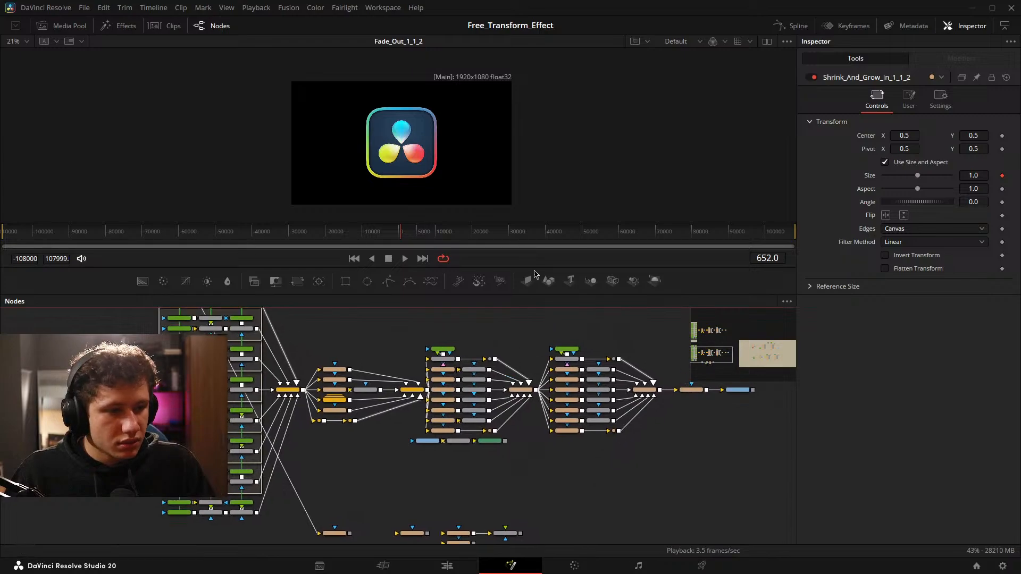
pyautogui.moveTo(509, 295); pyautogui.dragTo(509, 158)
pyautogui.moveTo(487, 248); pyautogui.dragTo(442, 335)
pyautogui.scroll(5, 306, 260)
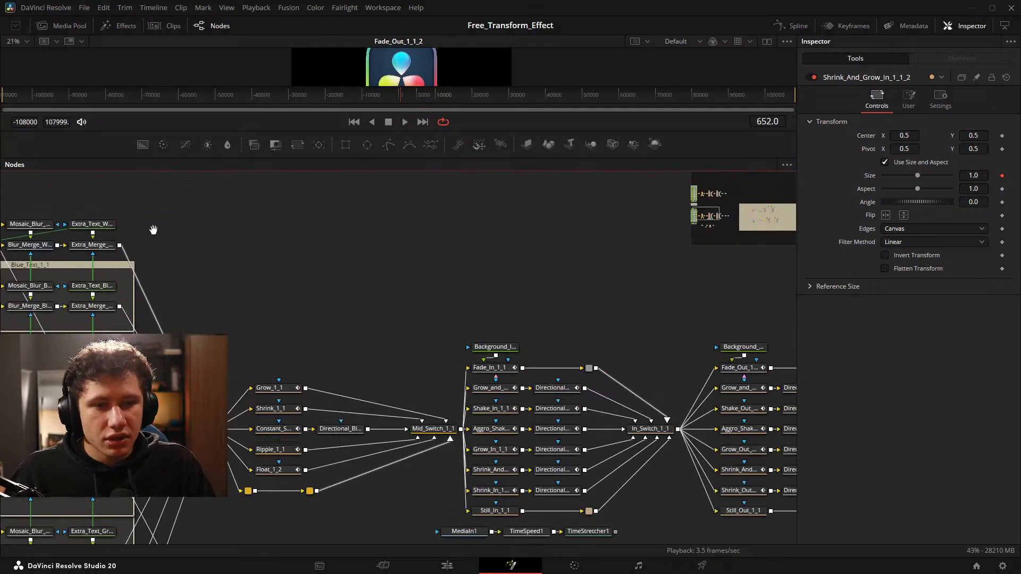
pyautogui.moveTo(152, 229); pyautogui.dragTo(412, 252)
pyautogui.click(230, 266)
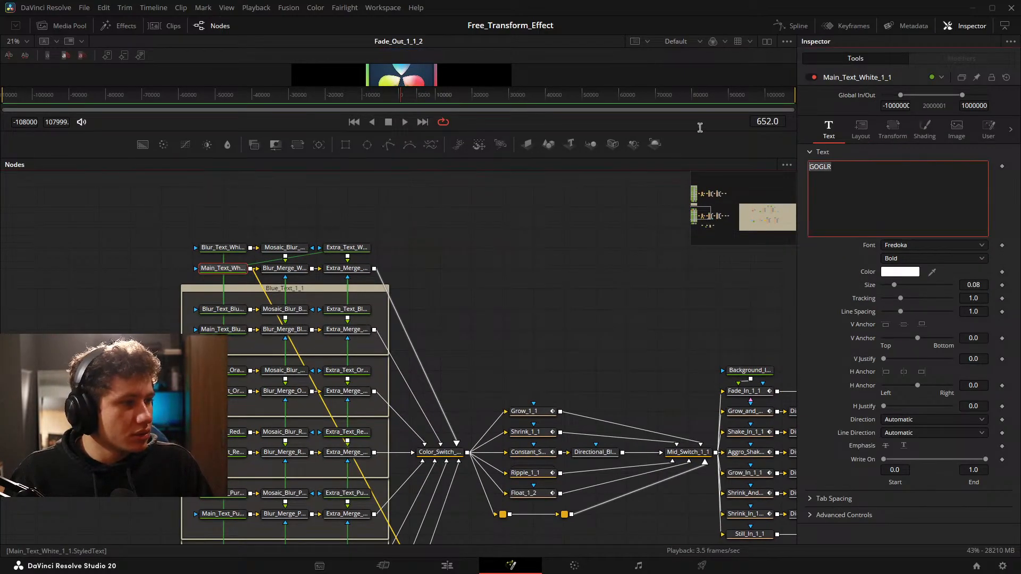
pyautogui.press('1')
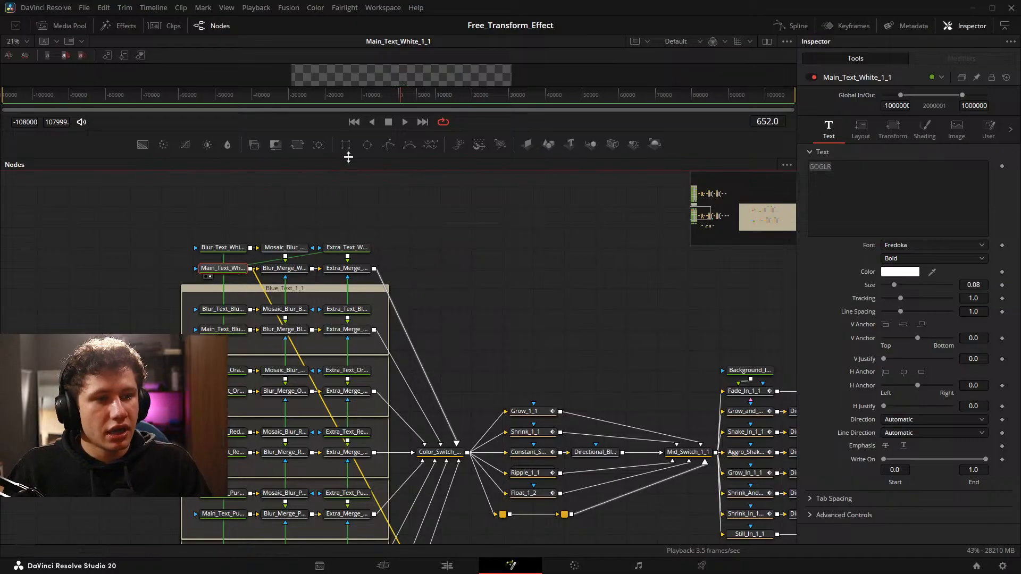
pyautogui.moveTo(330, 167); pyautogui.dragTo(330, 312)
pyautogui.moveTo(516, 372); pyautogui.dragTo(439, 348)
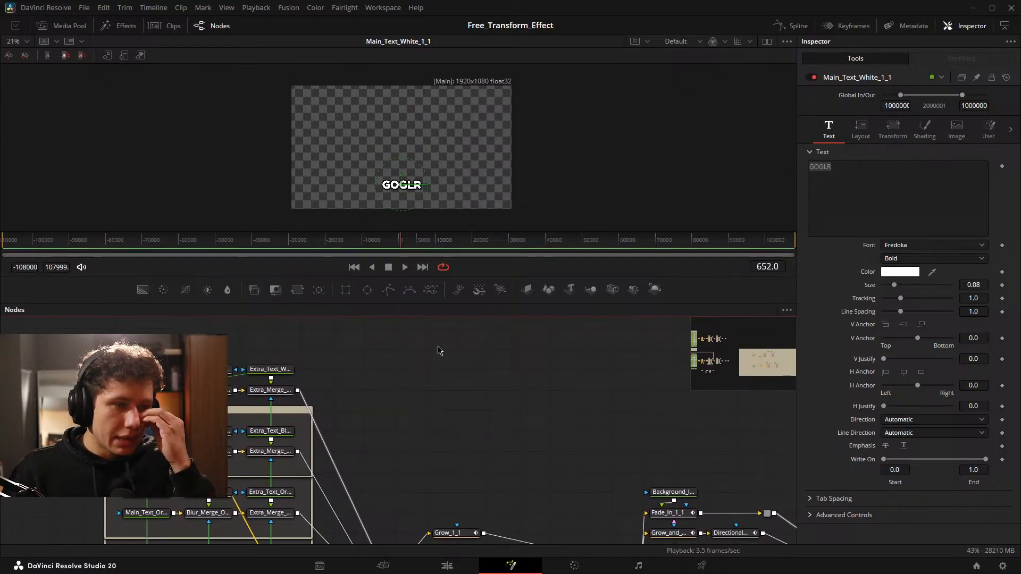
pyautogui.hotkey('ctrl', 'f')
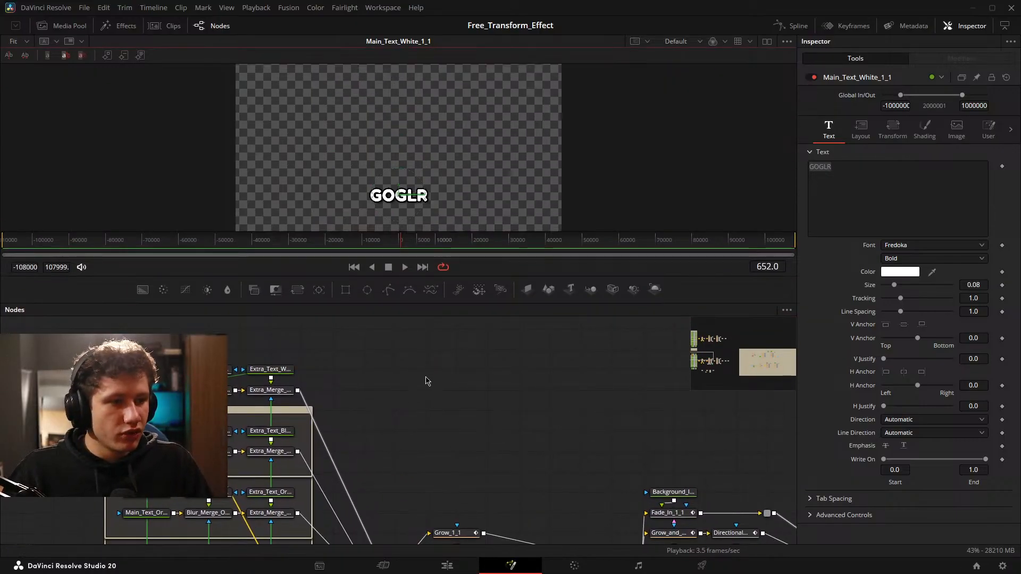
pyautogui.click(330, 381)
# Examine the coloured text groups and the animation branches connected to them across the text network.
pyautogui.moveTo(445, 478); pyautogui.dragTo(358, 311)
pyautogui.scroll(-3, 444, 435)
pyautogui.moveTo(576, 508); pyautogui.dragTo(384, 413)
pyautogui.scroll(3, 507, 370)
pyautogui.moveTo(478, 426); pyautogui.dragTo(473, 517)
pyautogui.moveTo(541, 468); pyautogui.dragTo(623, 407)
pyautogui.moveTo(566, 447); pyautogui.dragTo(579, 469)
pyautogui.click(520, 420)
pyautogui.moveTo(341, 381); pyautogui.dragTo(480, 383)
pyautogui.moveTo(595, 345); pyautogui.dragTo(510, 453)
pyautogui.scroll(-3, 410, 369)
pyautogui.moveTo(408, 369); pyautogui.dragTo(298, 496)
pyautogui.scroll(3, 200, 355)
pyautogui.moveTo(144, 387); pyautogui.dragTo(206, 415)
# Replace the text of Main_Text_White_1_1 with a person's name followed by "Grade Text", leaving out the old wording.
pyautogui.click(211, 414)
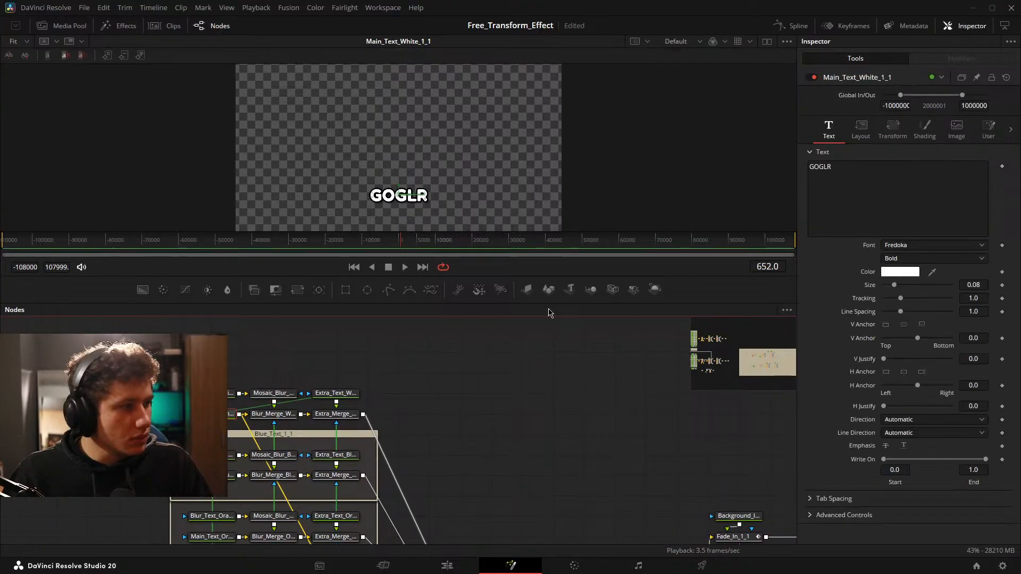
pyautogui.moveTo(857, 171); pyautogui.dragTo(773, 141)
pyautogui.press('BackSpace')
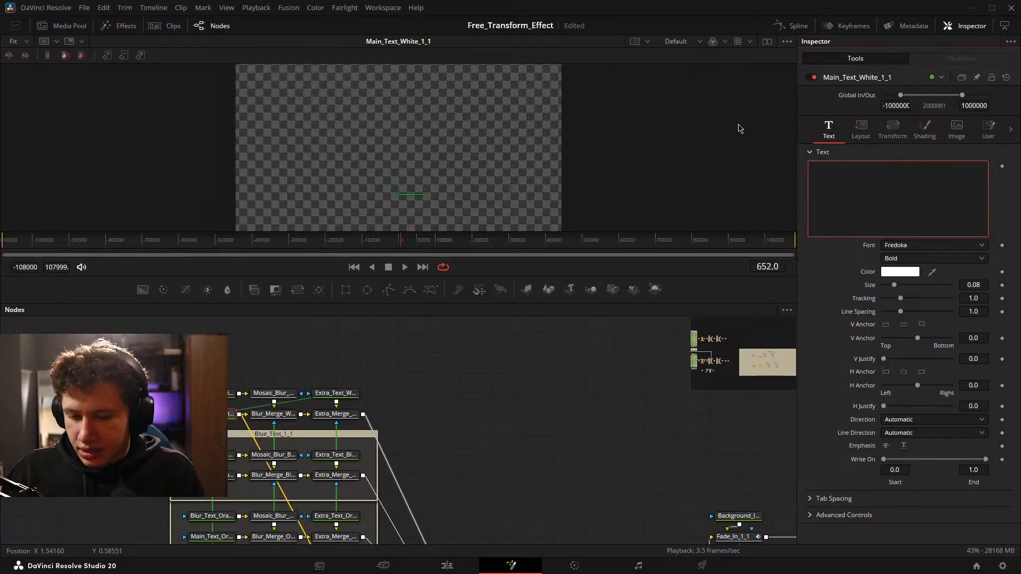
pyautogui.write('Isai')
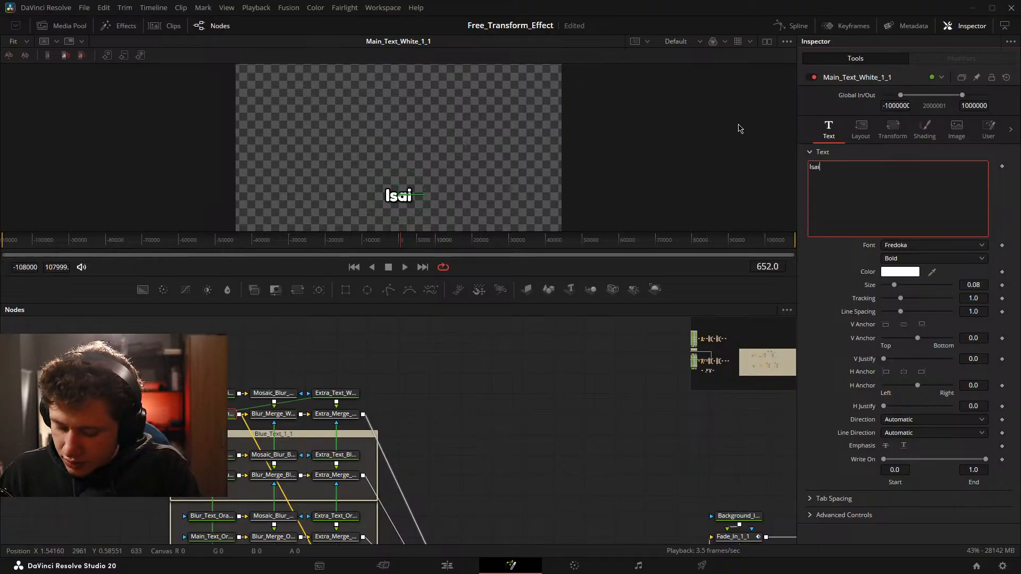
pyautogui.write('ah Grade')
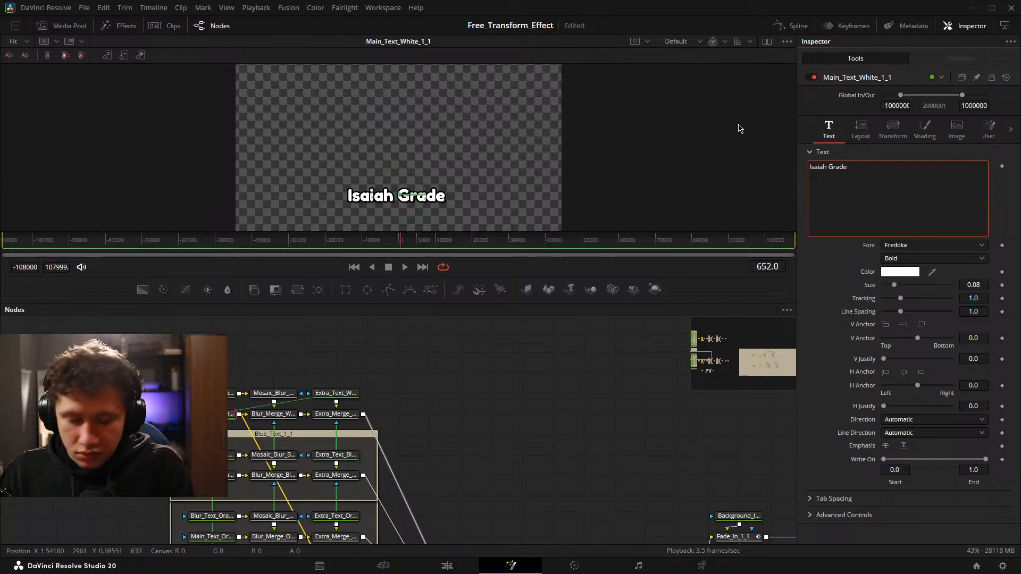
pyautogui.write(' Text')
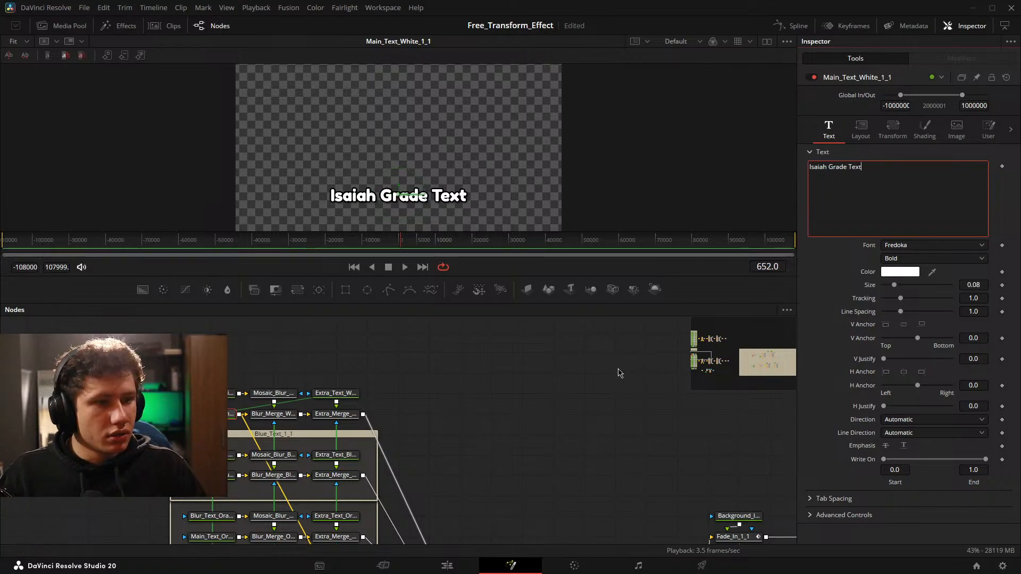
pyautogui.click(571, 394)
# Enlarge the node area and review the text network from the coloured text groups to its output.
pyautogui.scroll(-5, 505, 378)
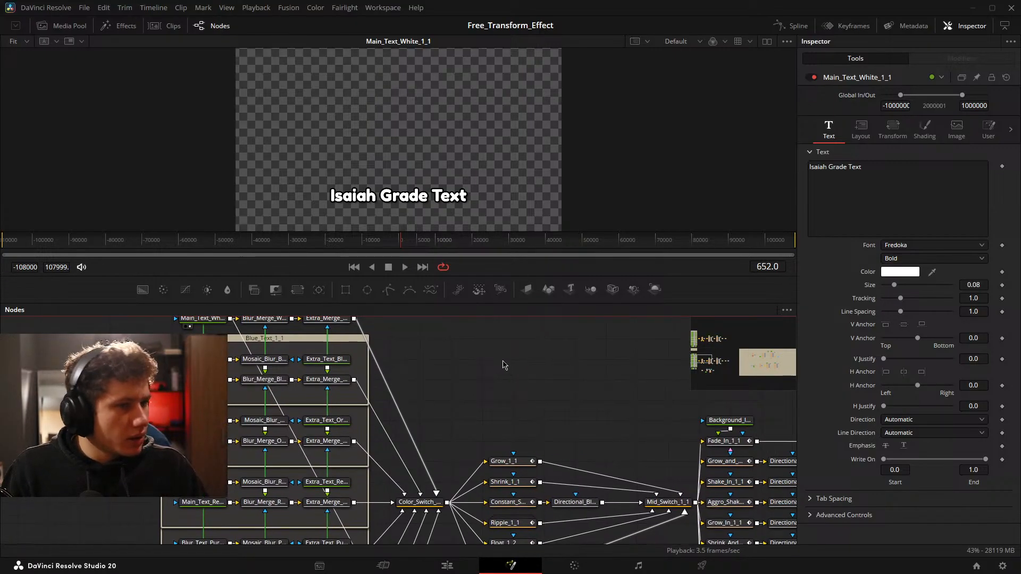
pyautogui.moveTo(499, 361); pyautogui.dragTo(296, 351)
pyautogui.scroll(-3, 375, 366)
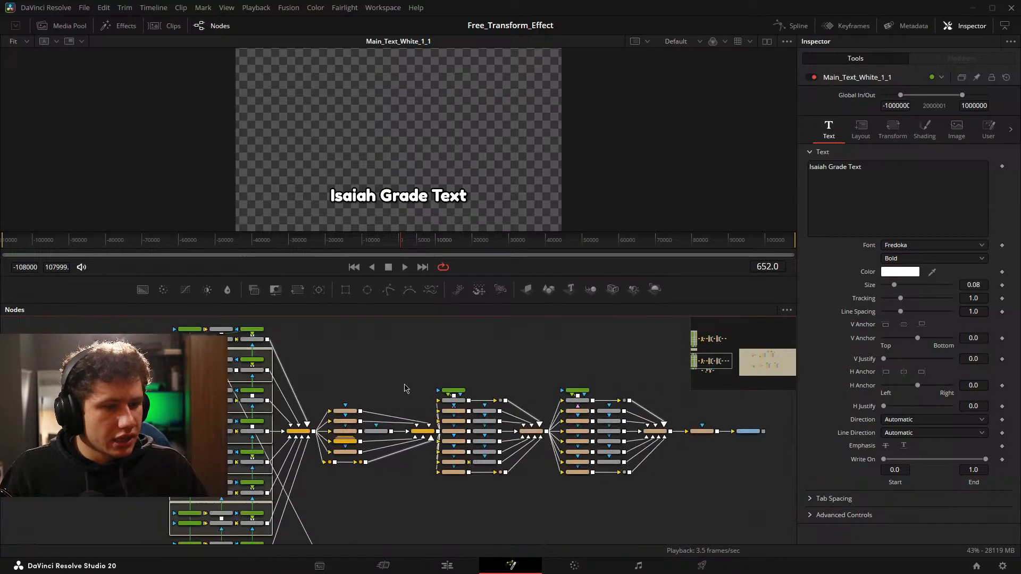
pyautogui.moveTo(406, 388); pyautogui.dragTo(313, 368)
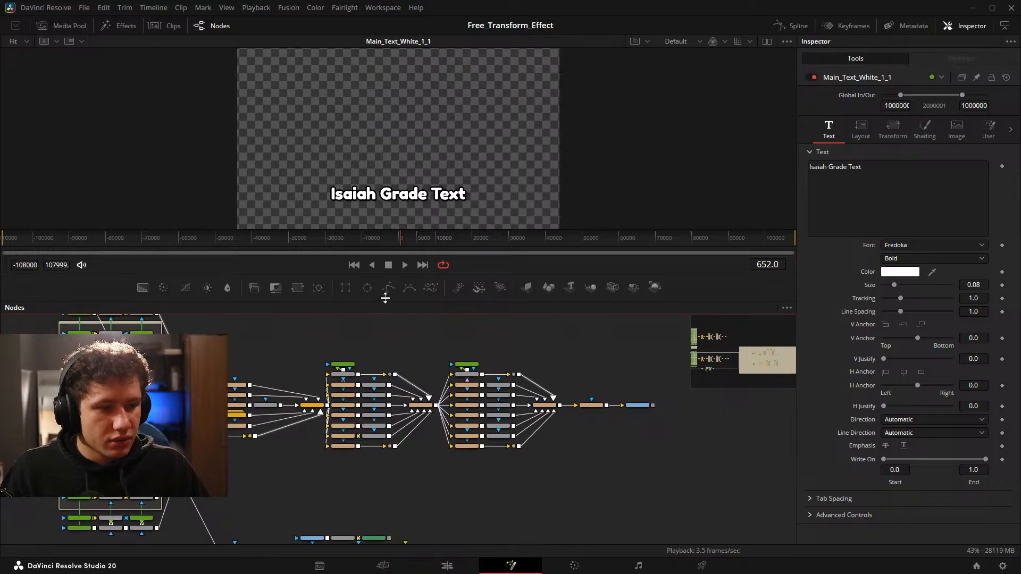
pyautogui.moveTo(386, 310); pyautogui.dragTo(383, 242)
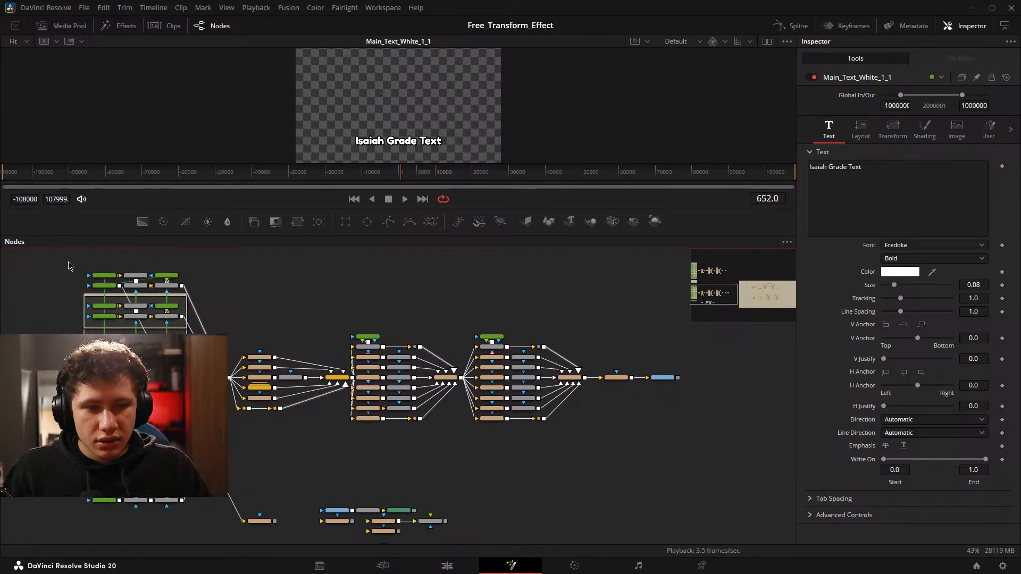
# Select the complete coloured text network, make MediaOut1 the active node and create a macro from the selection.
pyautogui.moveTo(68, 261); pyautogui.dragTo(711, 509)
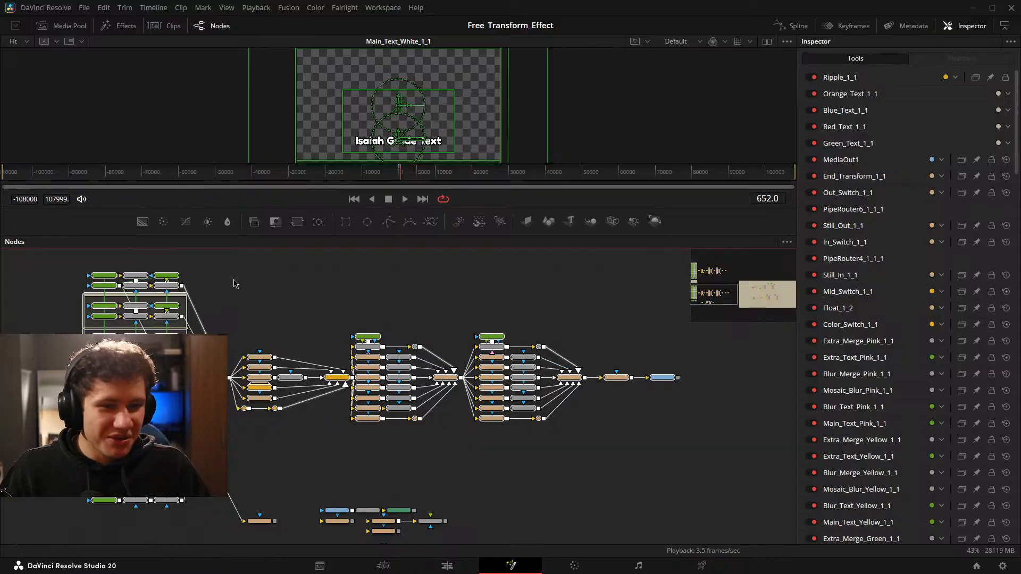
pyautogui.scroll(2, 680, 397)
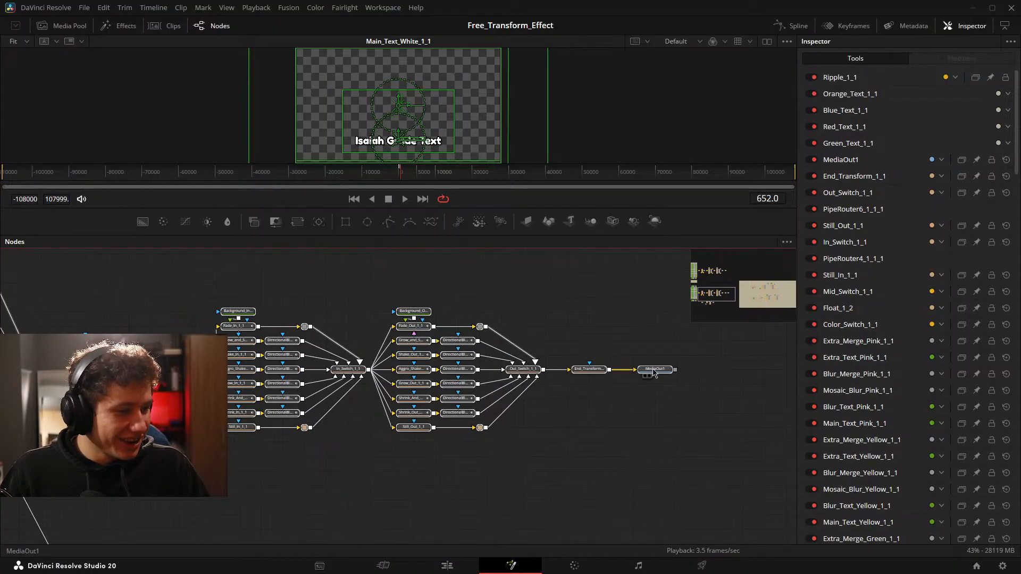
pyautogui.moveTo(462, 385); pyautogui.dragTo(537, 421)
pyautogui.click(725, 406)
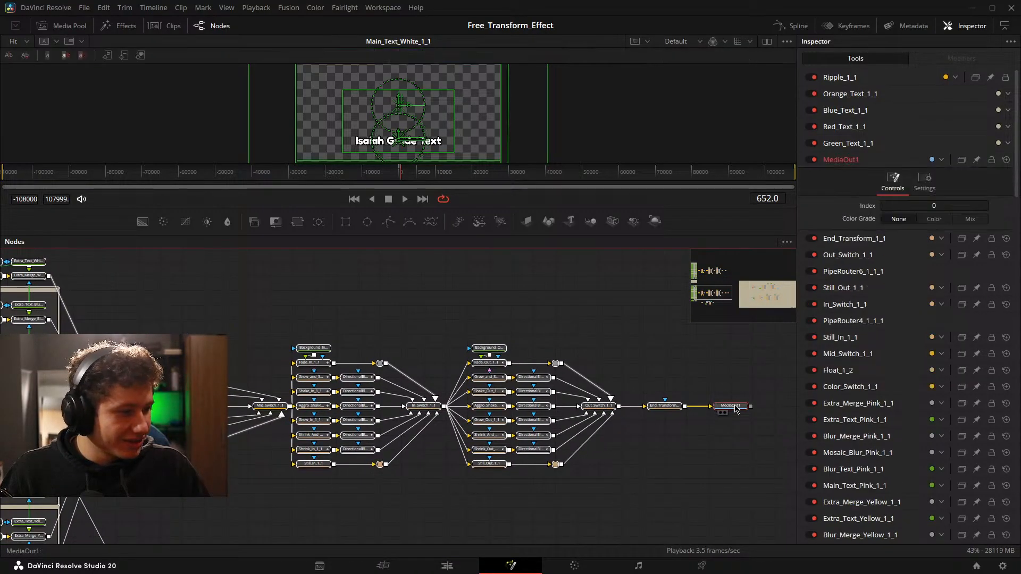
pyautogui.rightClick(735, 406)
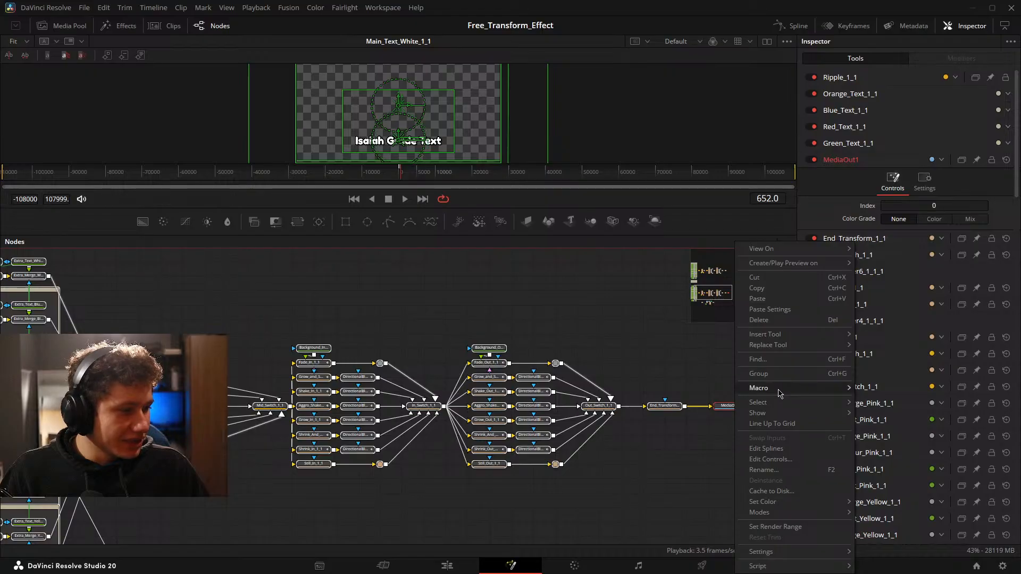
pyautogui.moveTo(246, 358); pyautogui.dragTo(263, 339)
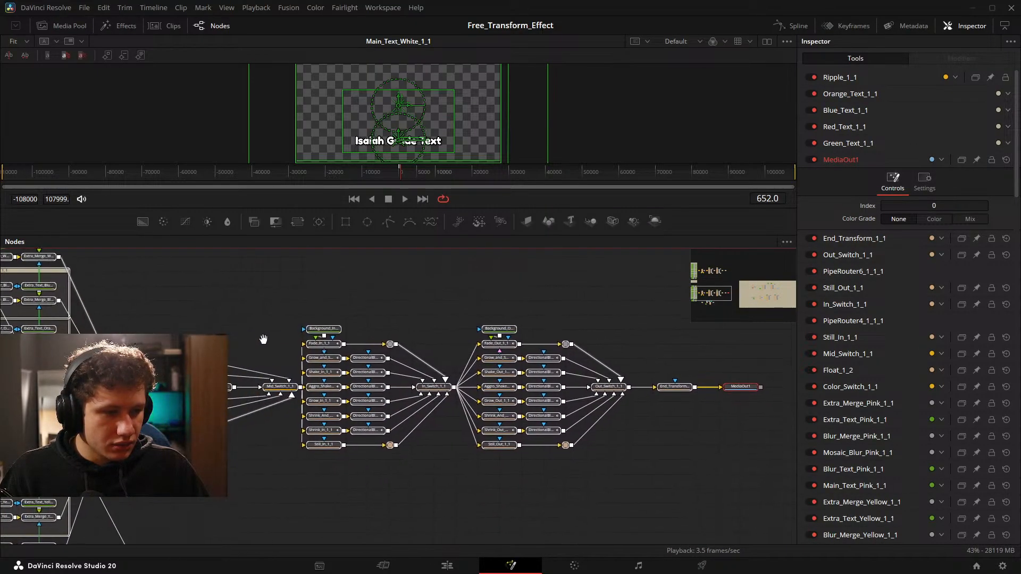
pyautogui.rightClick(739, 387)
pyautogui.moveTo(809, 205)
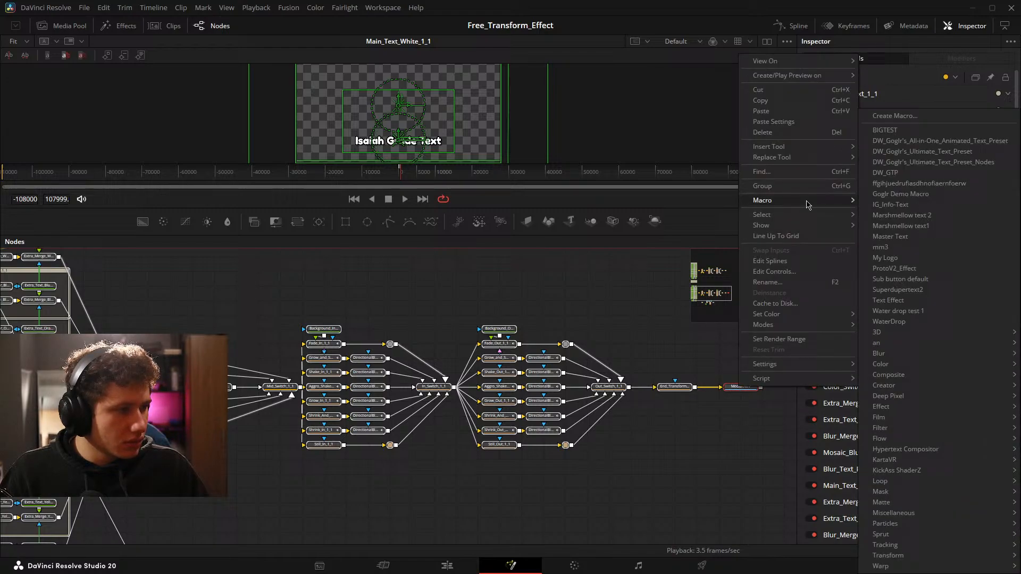
pyautogui.click(917, 118)
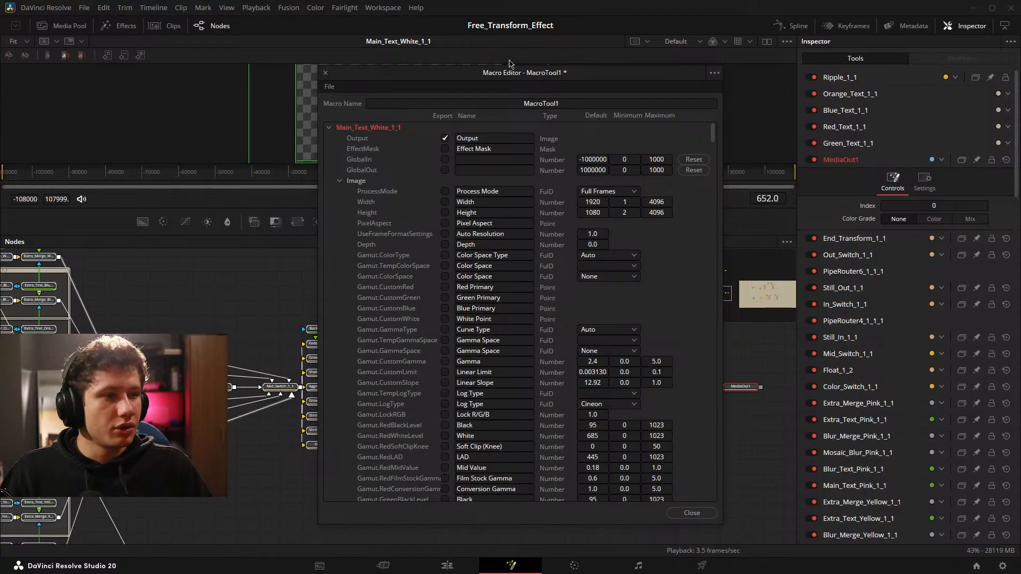
# Name the new macro AIO_Text_Preset_Demo.
pyautogui.moveTo(509, 68); pyautogui.dragTo(453, 50)
pyautogui.doubleClick(471, 86)
pyautogui.press('BackSpace')
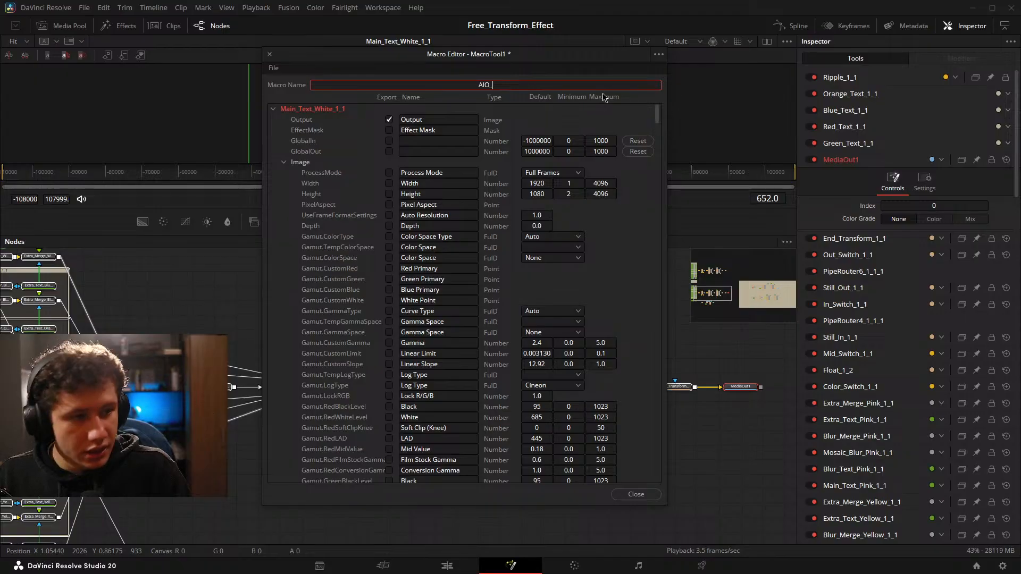
pyautogui.write('AIO_Text_Pre')
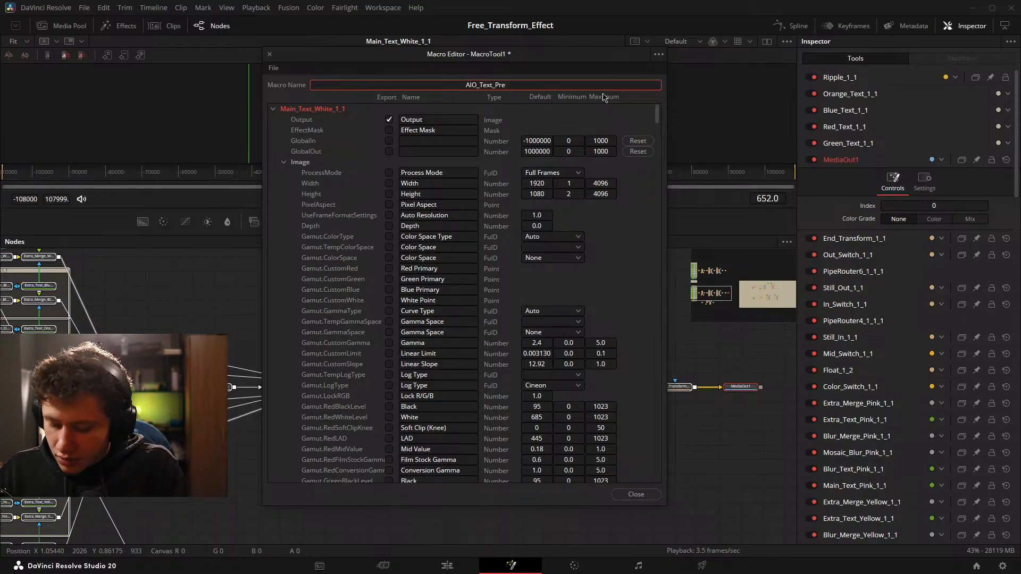
pyautogui.write('set_Demo')
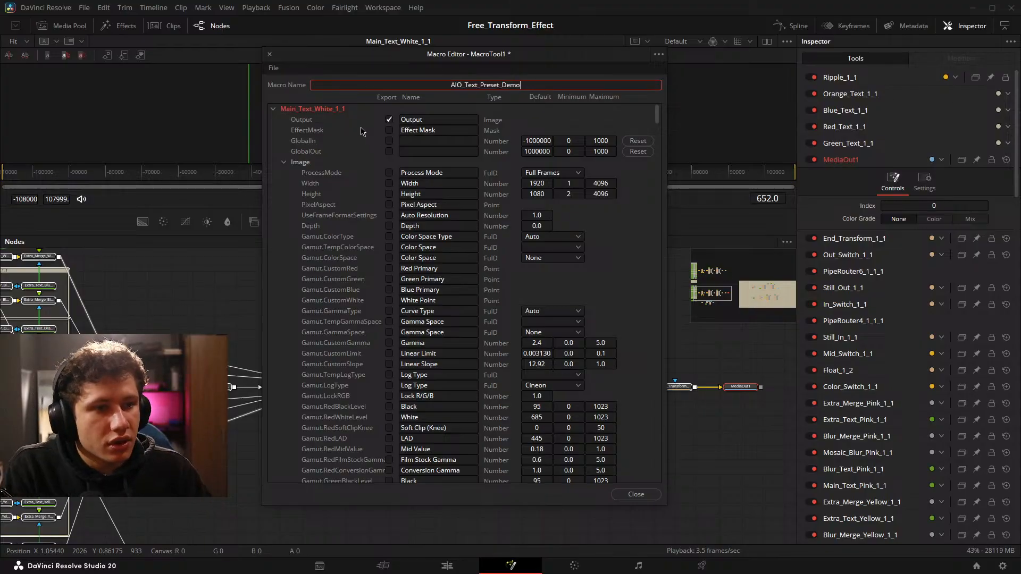
# Examine the network's branches and the shading and text settings of Main_Text_White_1_1, then return to the macro editor.
pyautogui.moveTo(30, 315); pyautogui.dragTo(95, 254)
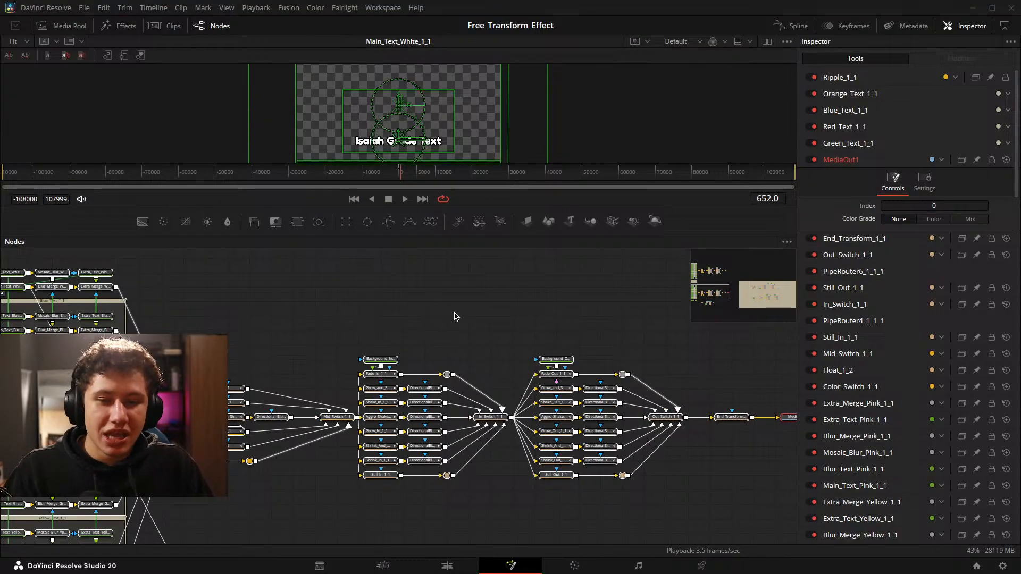
pyautogui.moveTo(445, 347); pyautogui.dragTo(241, 293)
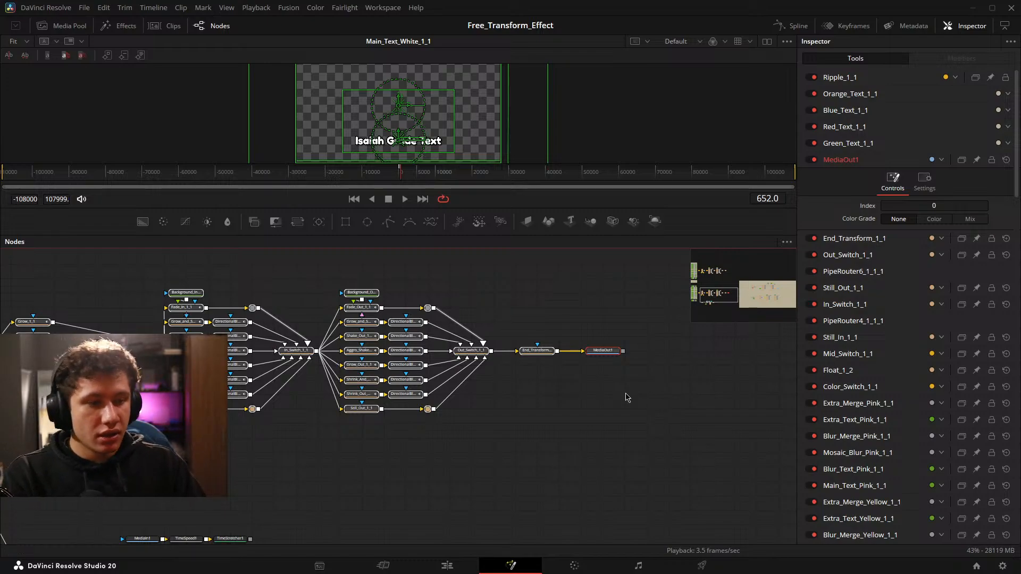
pyautogui.moveTo(319, 383); pyautogui.dragTo(731, 463)
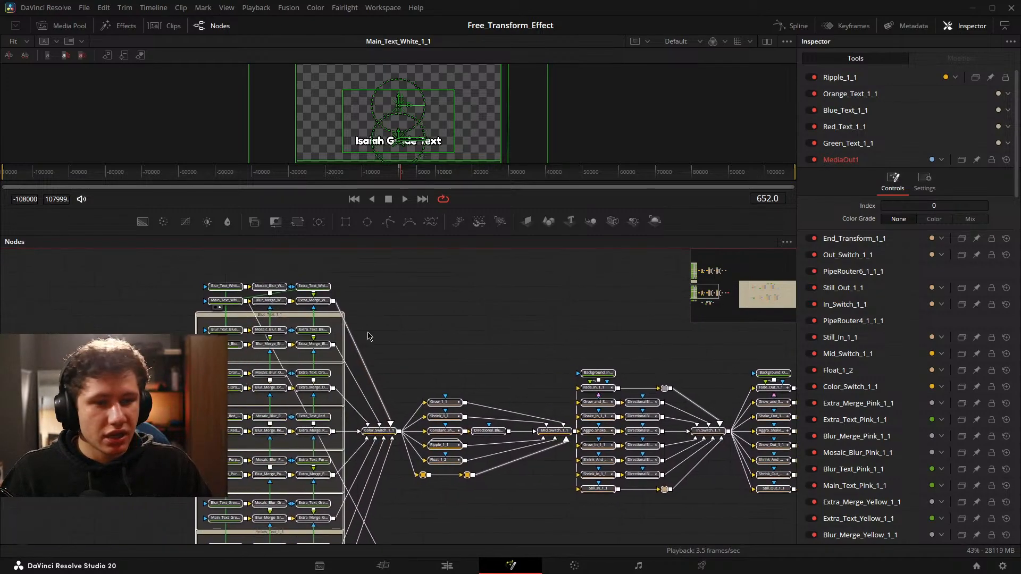
pyautogui.click(227, 305)
pyautogui.click(925, 151)
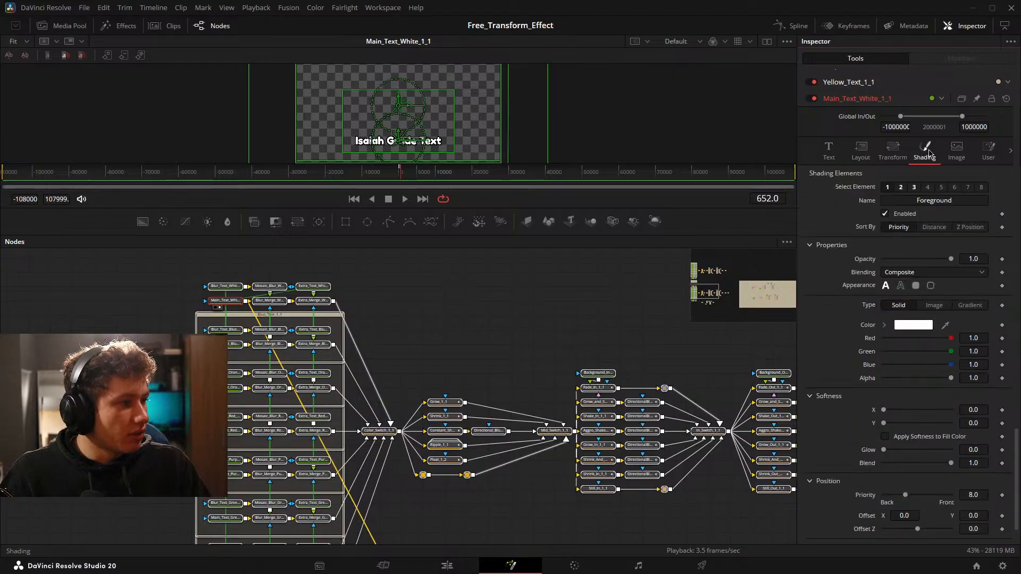
pyautogui.click(828, 150)
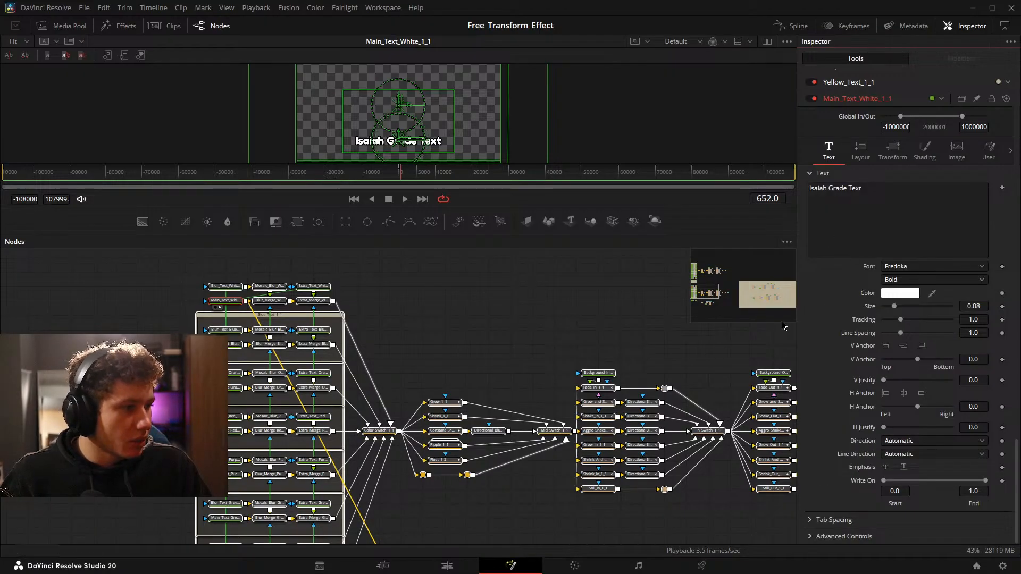
pyautogui.moveTo(519, 337); pyautogui.dragTo(224, 315)
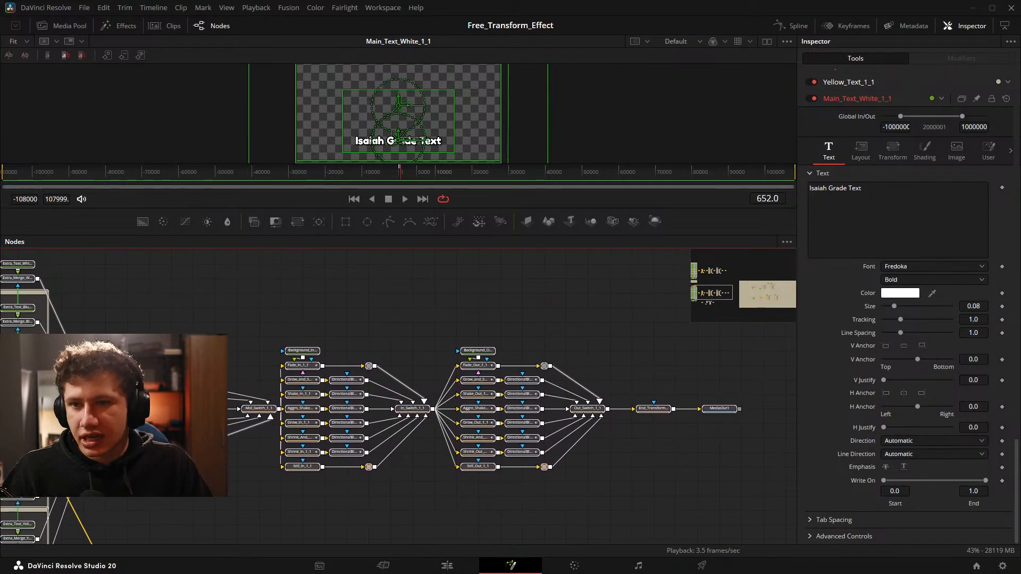
pyautogui.hotkey('ctrl', 'a')
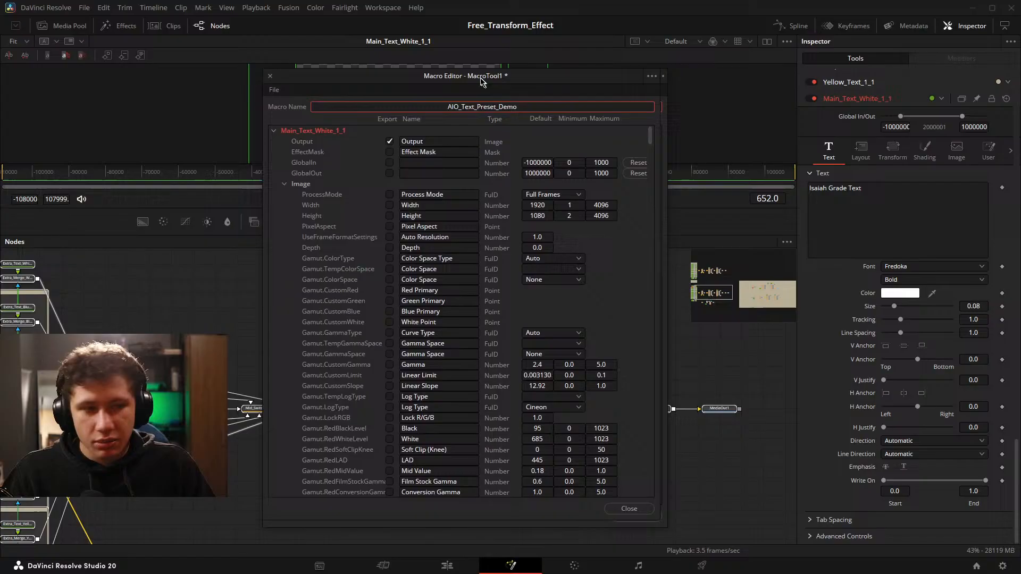
pyautogui.moveTo(479, 77); pyautogui.dragTo(456, 96)
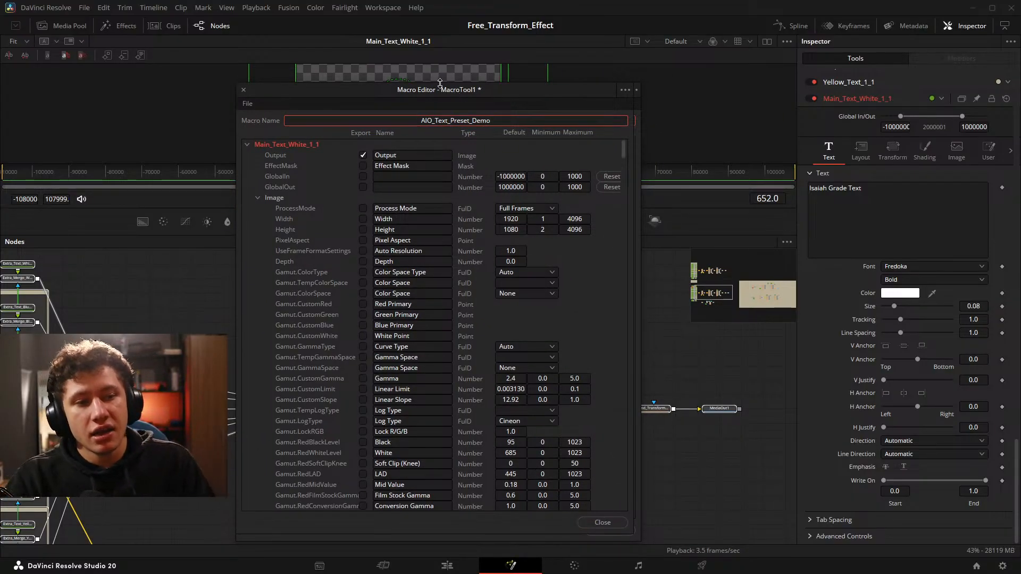
# Collapse the Image parameters of Main_Text_White_1_1 and export its Font, Style, Size, Tracking and Line Spacing.
pyautogui.click(259, 197)
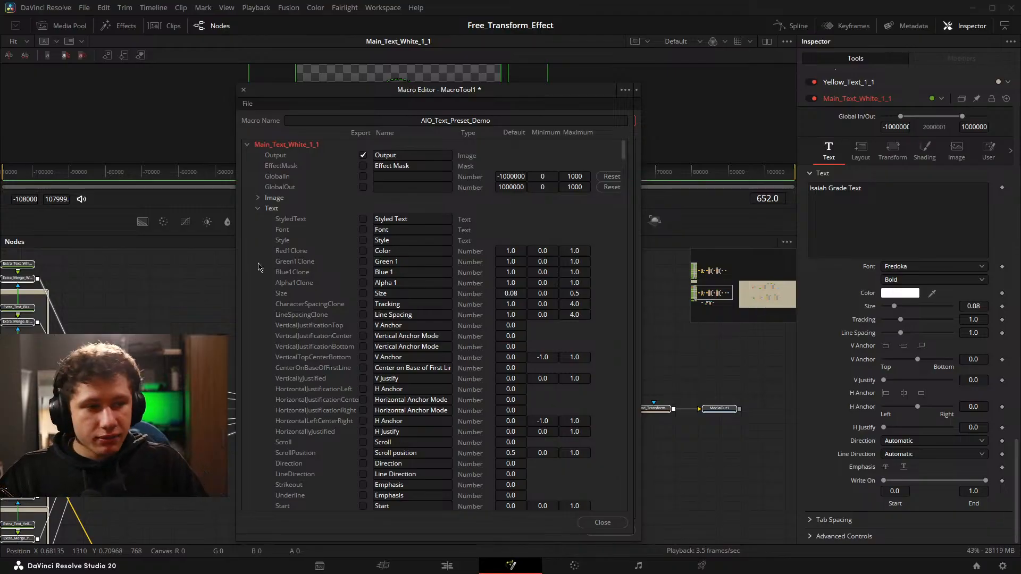
pyautogui.scroll(-1, 431, 237)
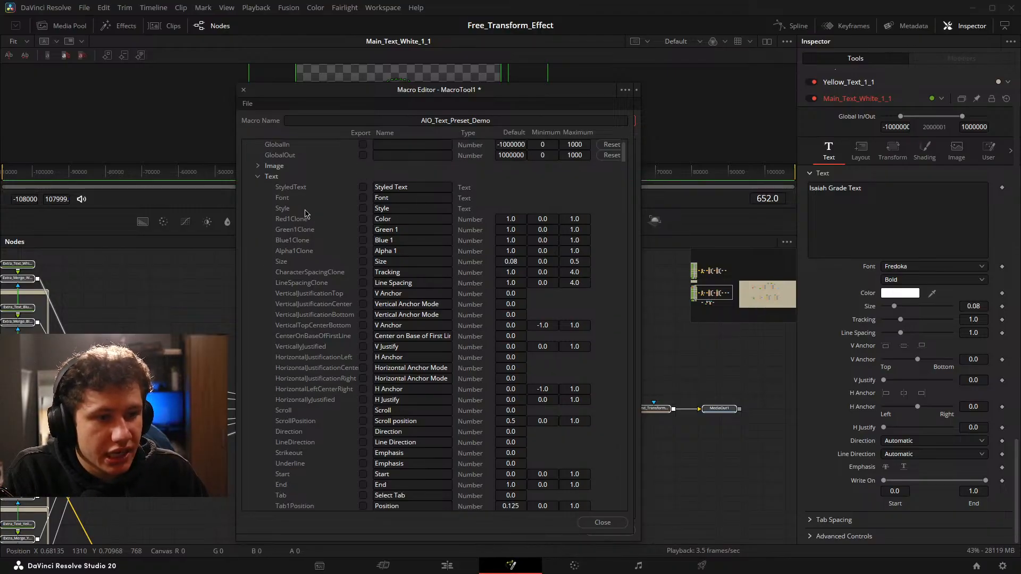
pyautogui.scroll(1, 308, 213)
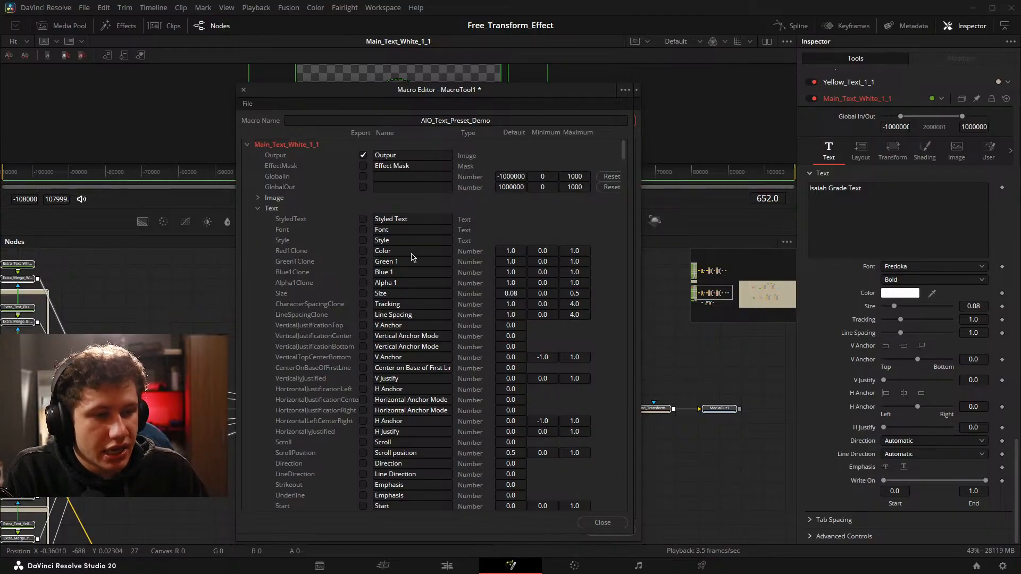
pyautogui.click(362, 229)
pyautogui.click(362, 239)
pyautogui.scroll(-1, 367, 247)
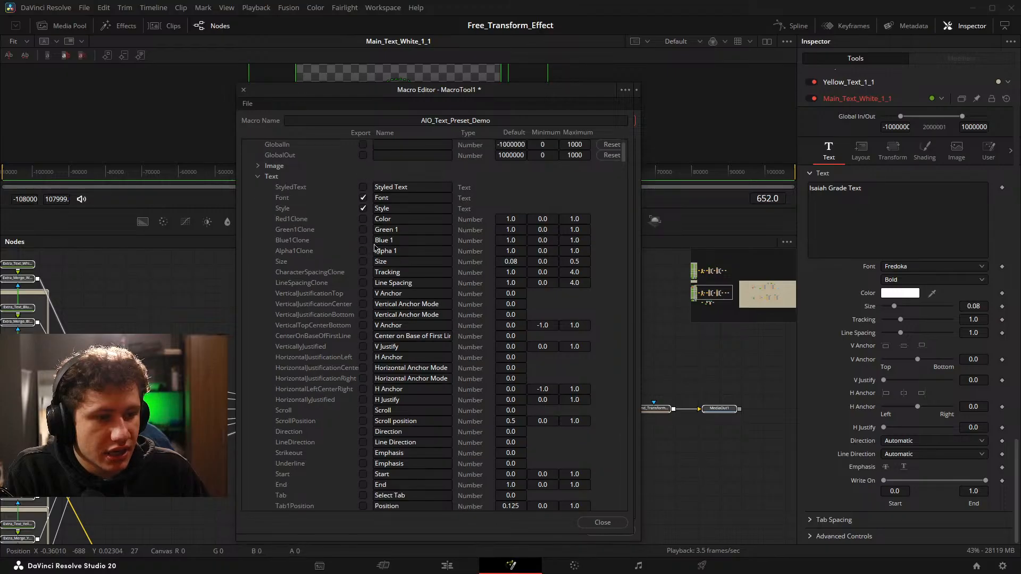
pyautogui.click(363, 272)
pyautogui.click(363, 283)
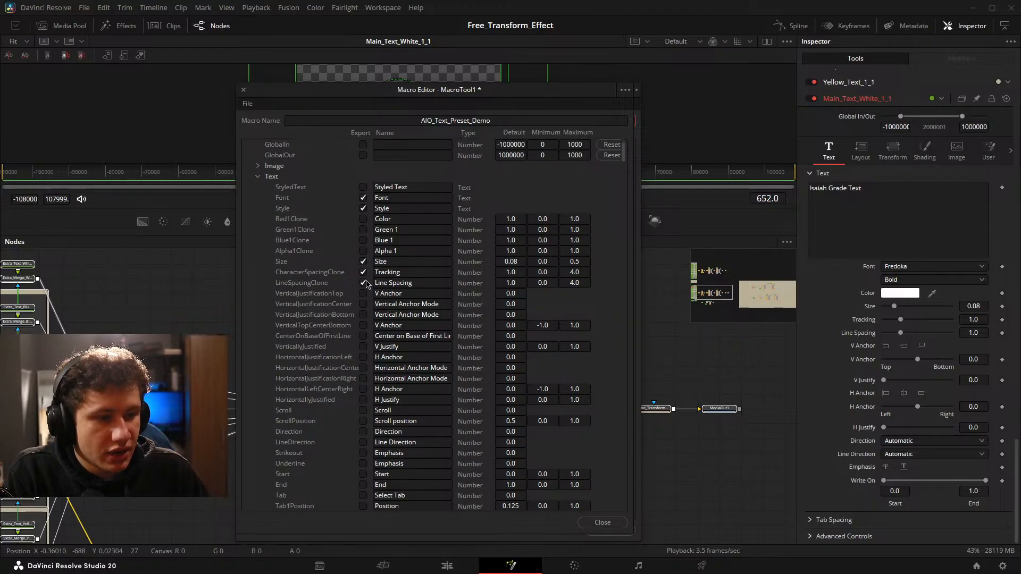
# Export the Start and End parameters of Main_Text_White_1_1, naming them "Main Text Start" and "Main Text End".
pyautogui.scroll(-1, 394, 263)
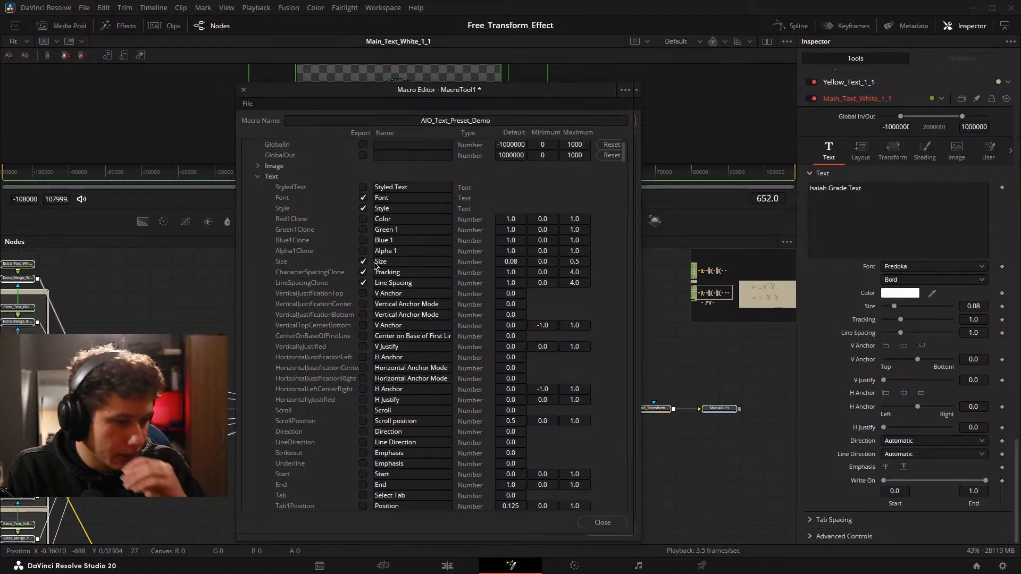
pyautogui.scroll(-3, 400, 309)
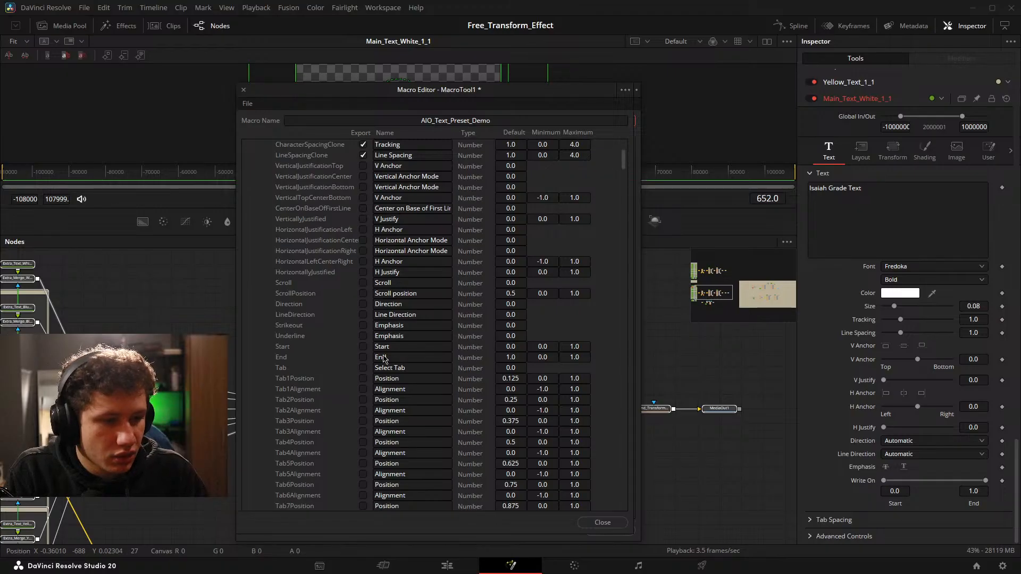
pyautogui.click(364, 357)
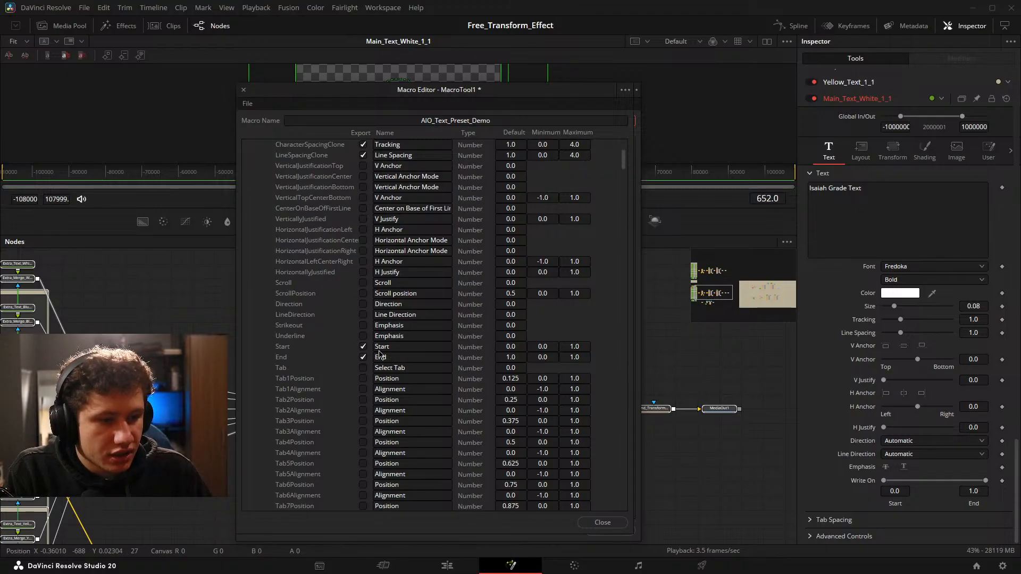
pyautogui.click(375, 347)
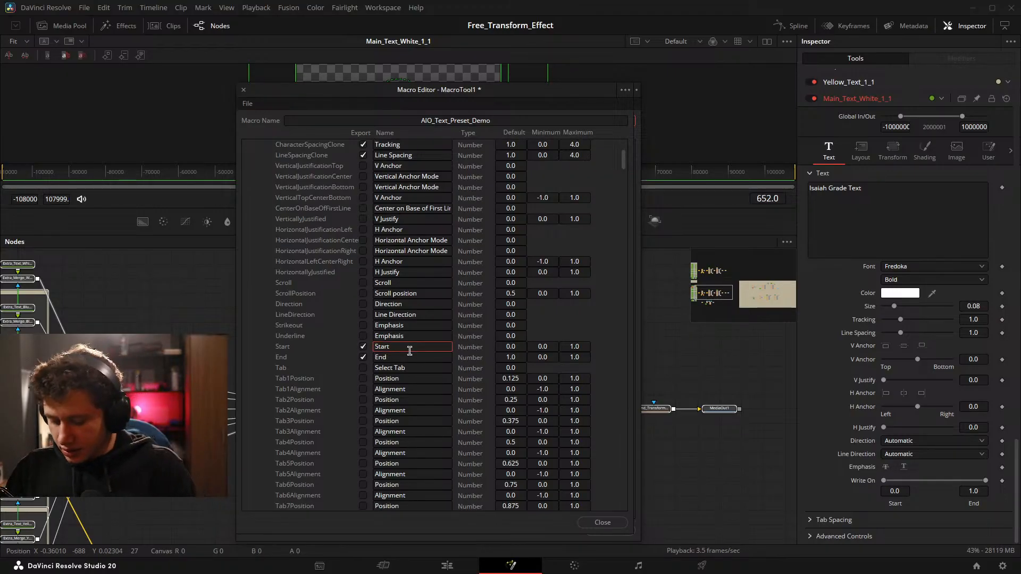
pyautogui.write('Main Text')
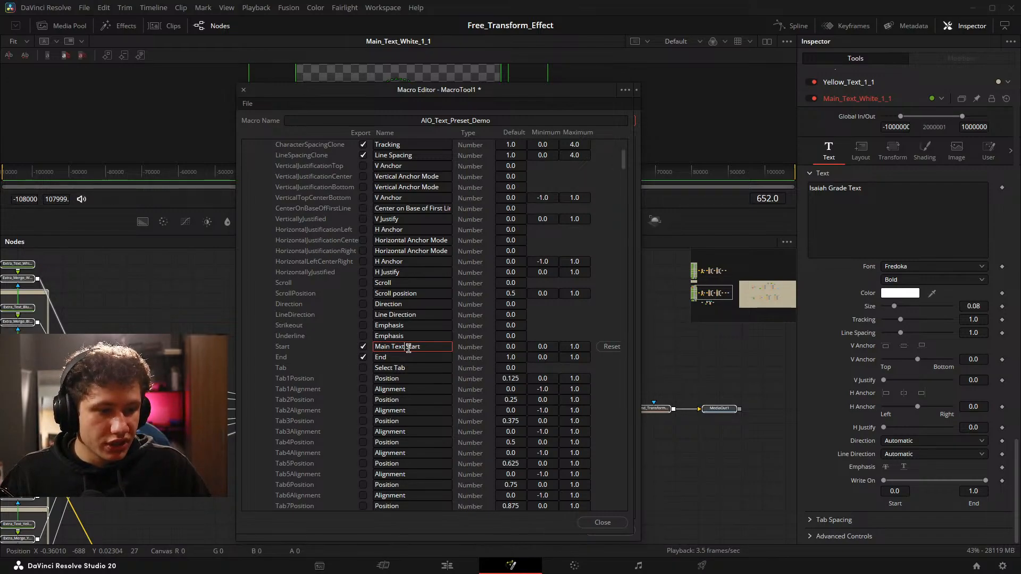
pyautogui.click(376, 361)
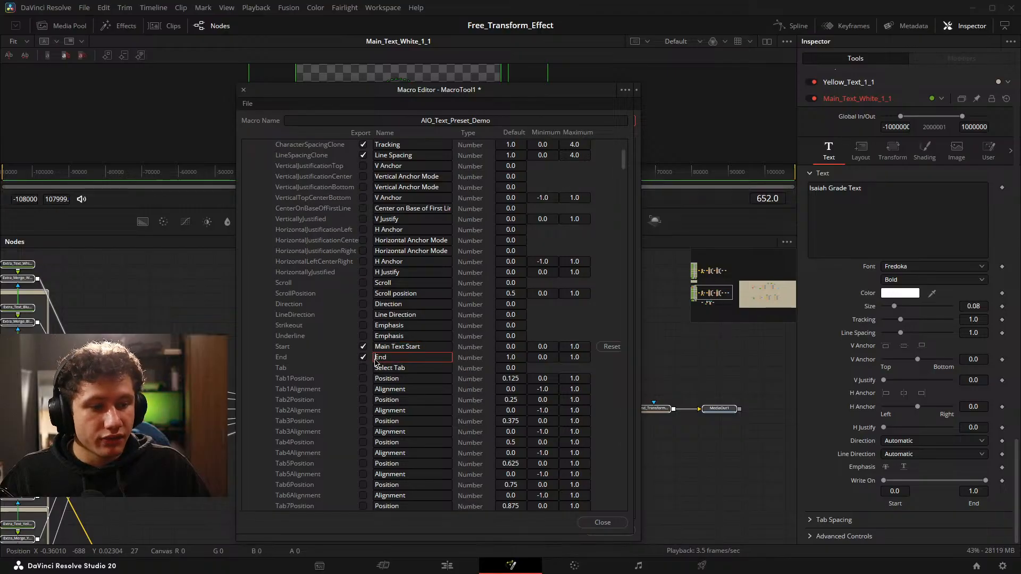
pyautogui.write('Main Text')
pyautogui.press('Return')
# Check the exported text parameters of Main_Text_White_1_1, and collapse its Layout and Transform groups.
pyautogui.scroll(3, 253, 344)
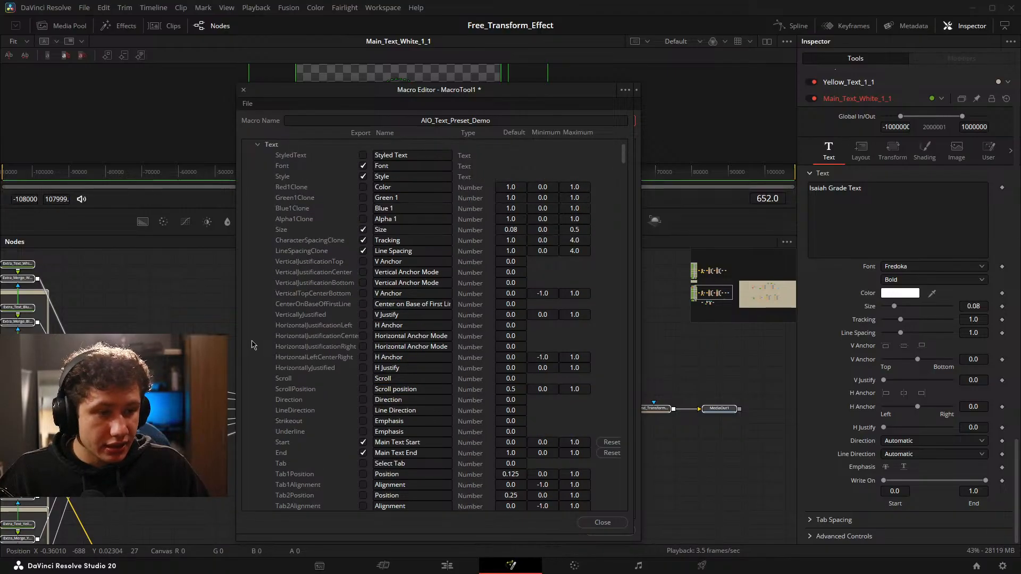
pyautogui.scroll(2, 272, 332)
pyautogui.scroll(-5, 267, 242)
pyautogui.scroll(5, 268, 249)
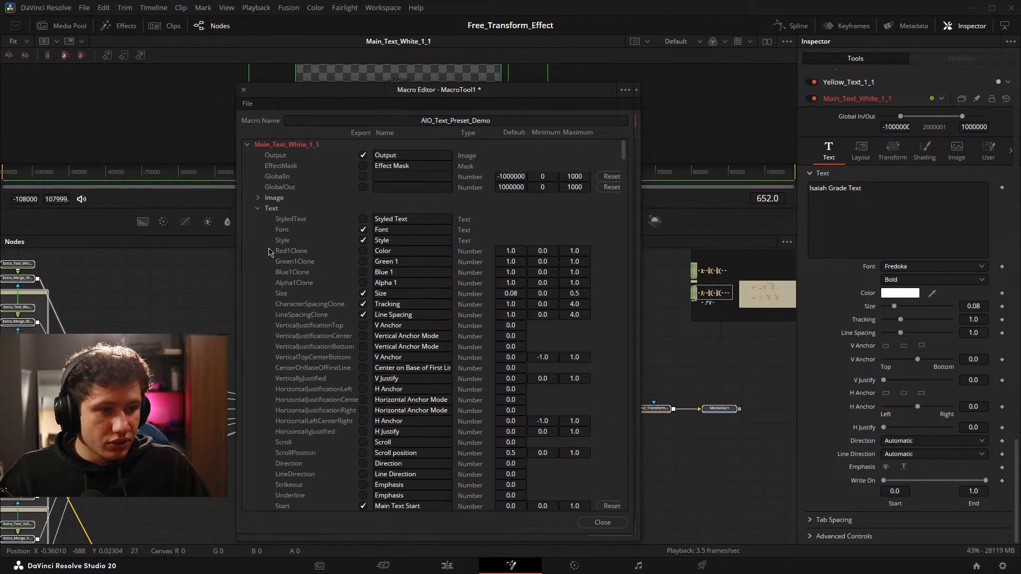
pyautogui.scroll(-15, 268, 252)
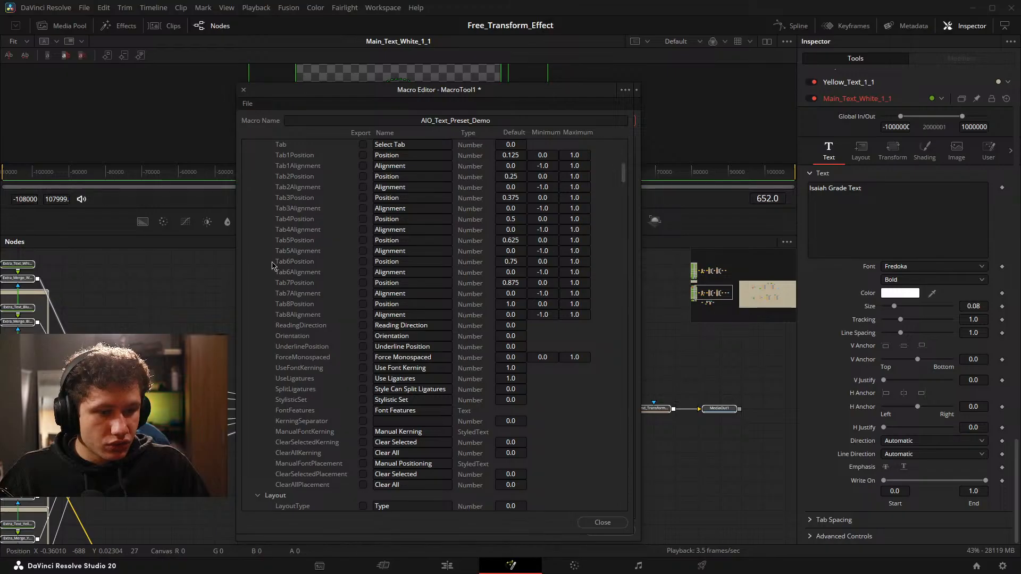
pyautogui.scroll(-7, 272, 265)
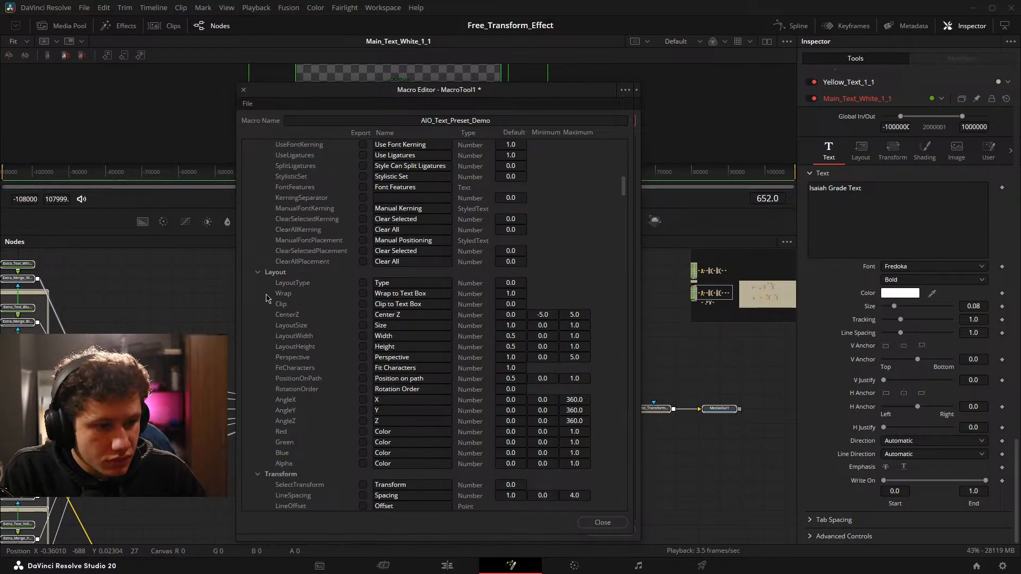
pyautogui.click(258, 272)
pyautogui.click(258, 282)
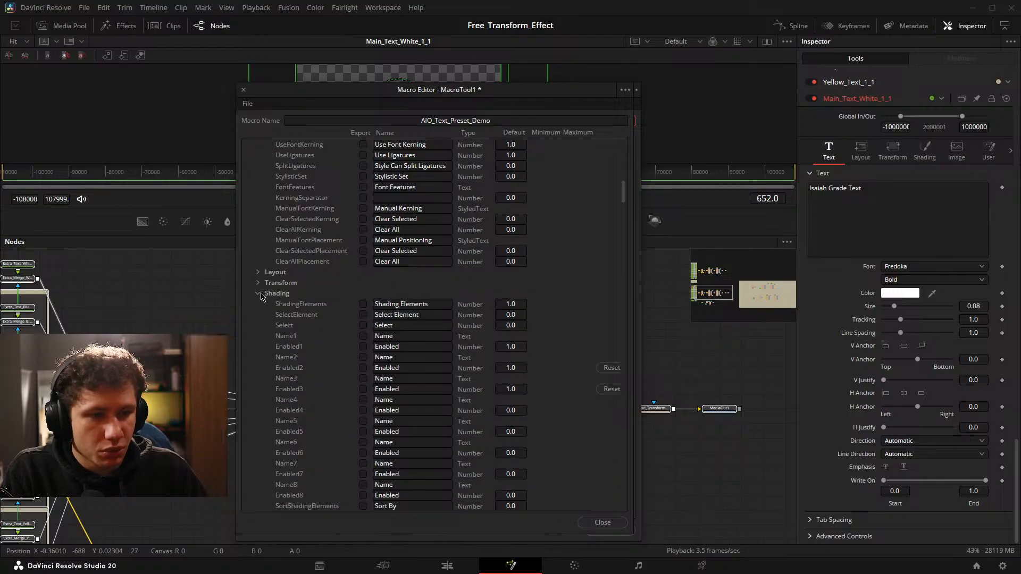
# Export SelectElement, Select and the Name and Enabled parameters 1 to 3 in the Shading group of Main_Text_White_1_1.
pyautogui.scroll(-1, 347, 285)
pyautogui.scroll(-2, 354, 263)
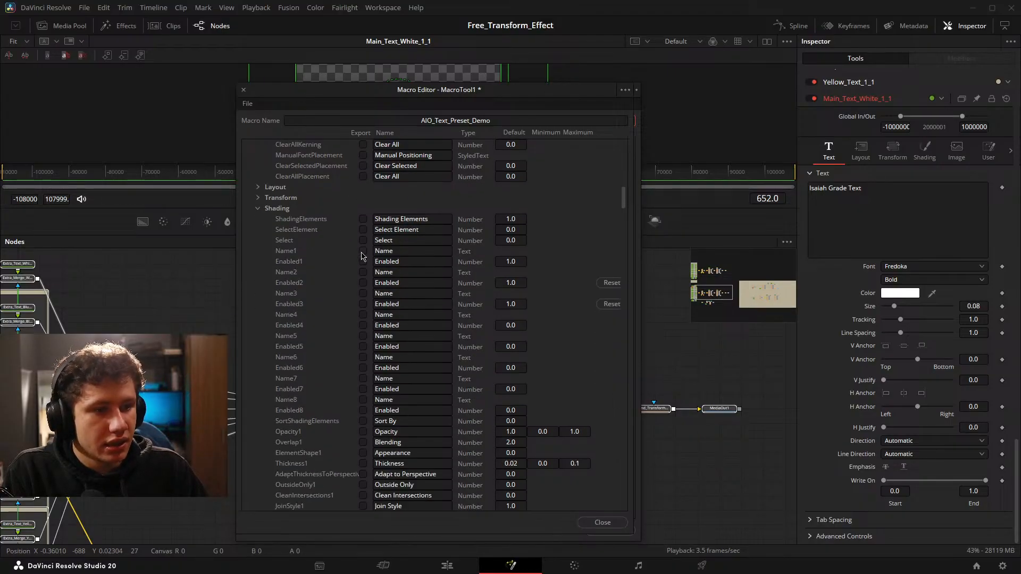
pyautogui.click(364, 231)
pyautogui.click(364, 240)
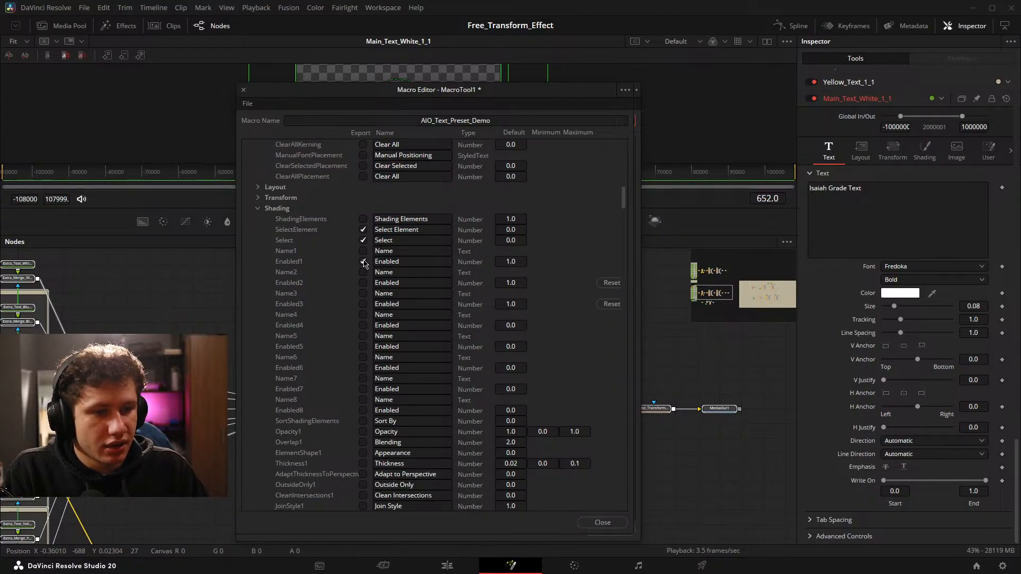
pyautogui.click(363, 251)
pyautogui.click(363, 273)
pyautogui.click(363, 283)
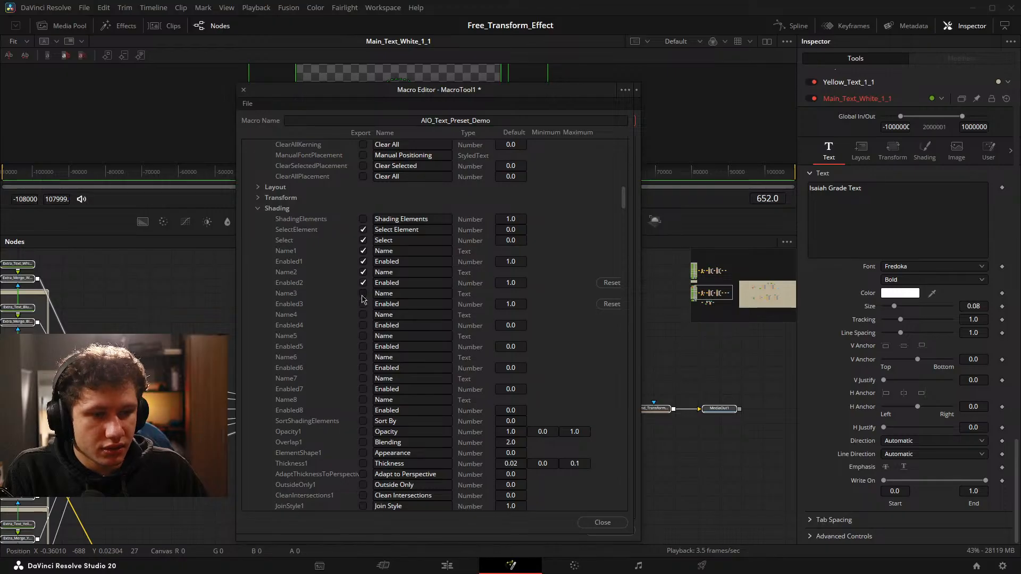
pyautogui.click(363, 293)
pyautogui.click(363, 304)
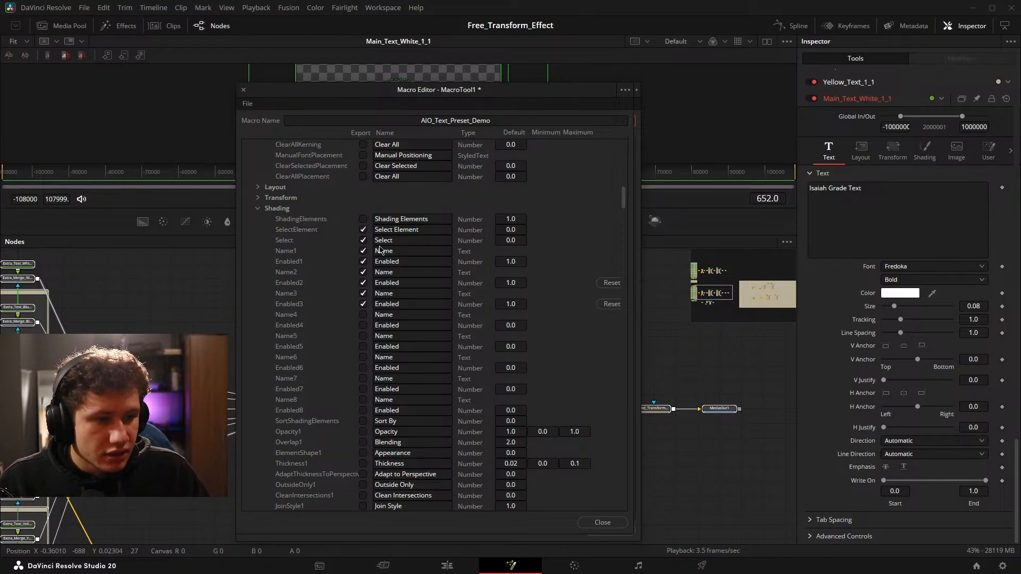
# Name the exported Name1, Name2 and Name3 shading parameters "Main Text", "Text Outline" and "Text Shadow".
pyautogui.doubleClick(398, 251)
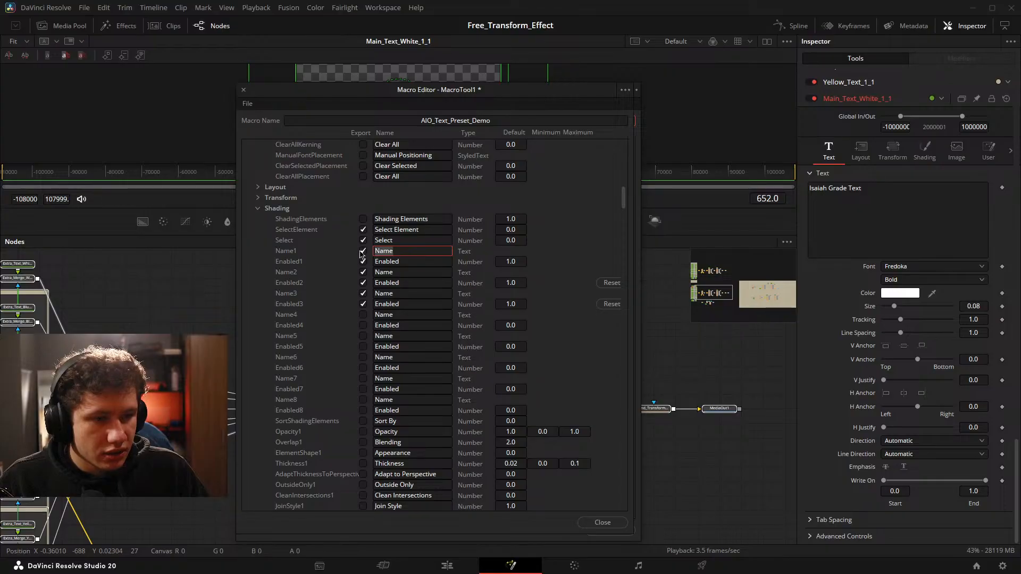
pyautogui.write('Main Text')
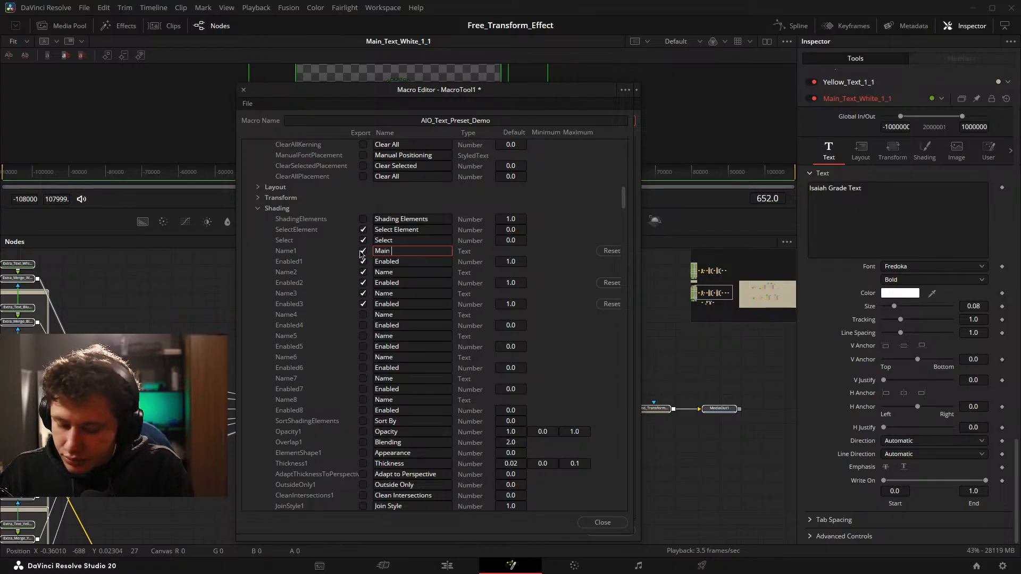
pyautogui.click(393, 273)
pyautogui.write('Text Outline')
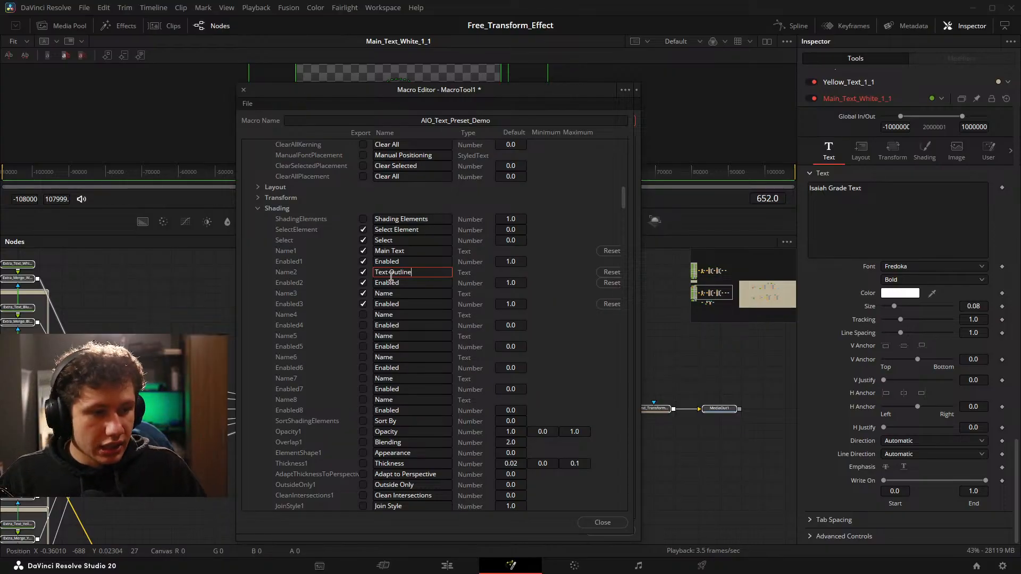
pyautogui.click(393, 294)
pyautogui.write('Te')
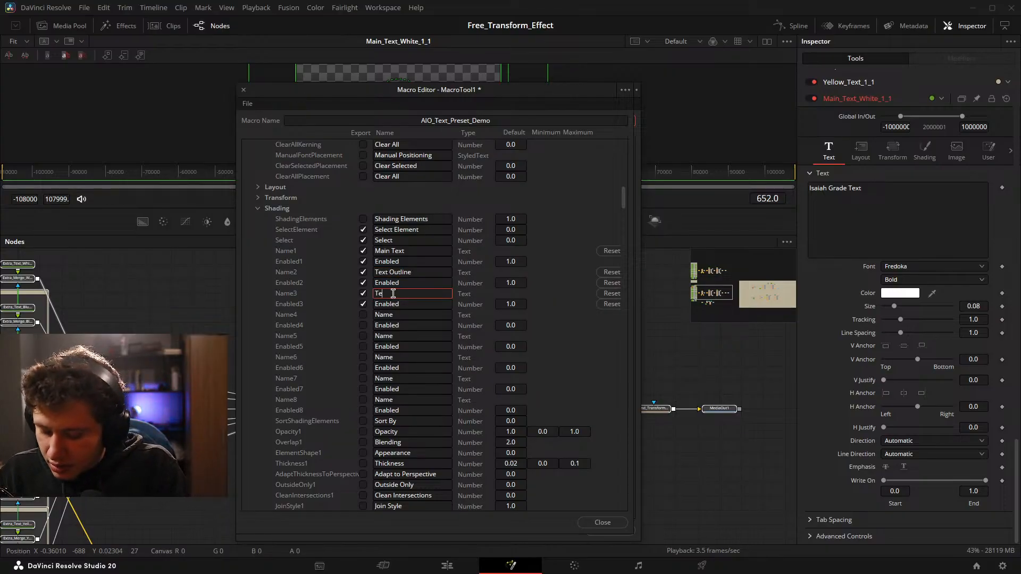
pyautogui.write('xt Shadow')
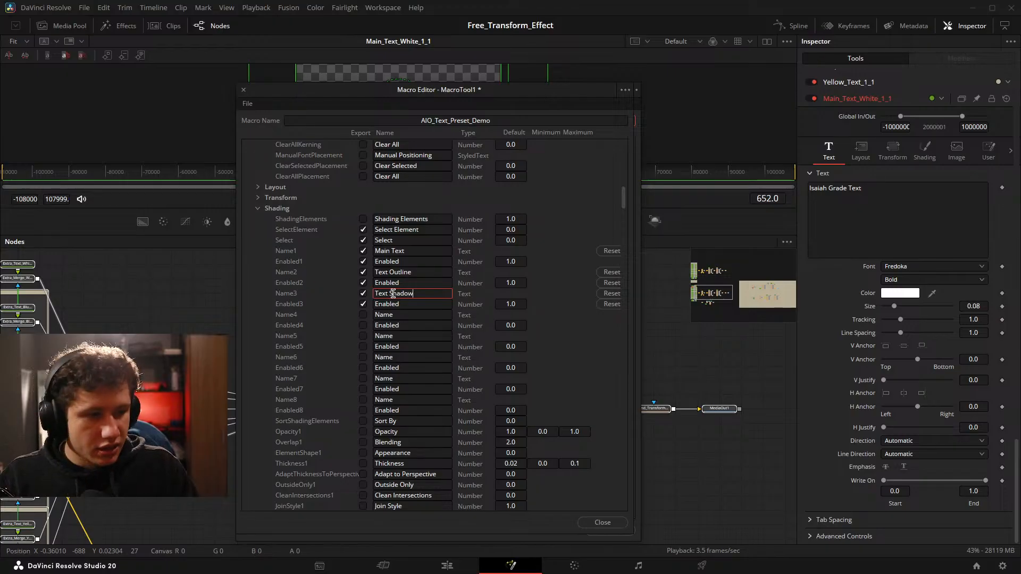
pyautogui.press('Return')
# Export Opacity1 of Main_Text_White_1_1 and look through the remaining parameters of its first shading element.
pyautogui.scroll(-6, 351, 288)
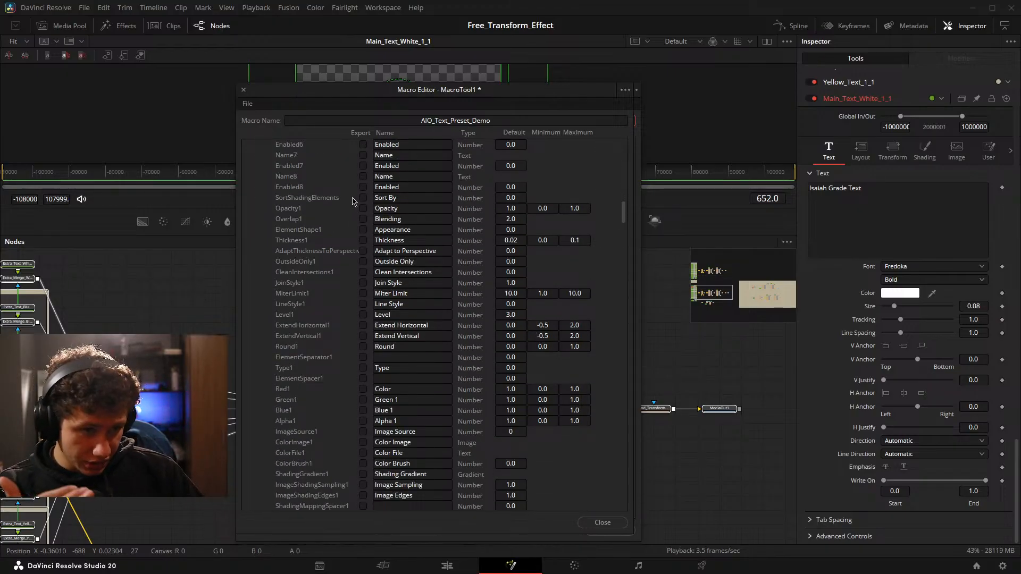
pyautogui.click(363, 209)
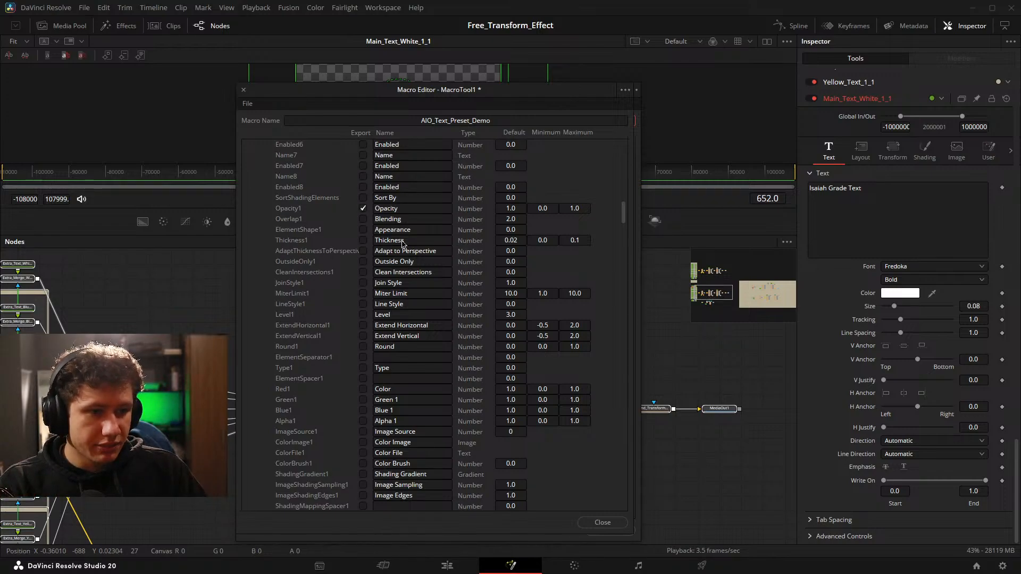
pyautogui.scroll(-5, 441, 240)
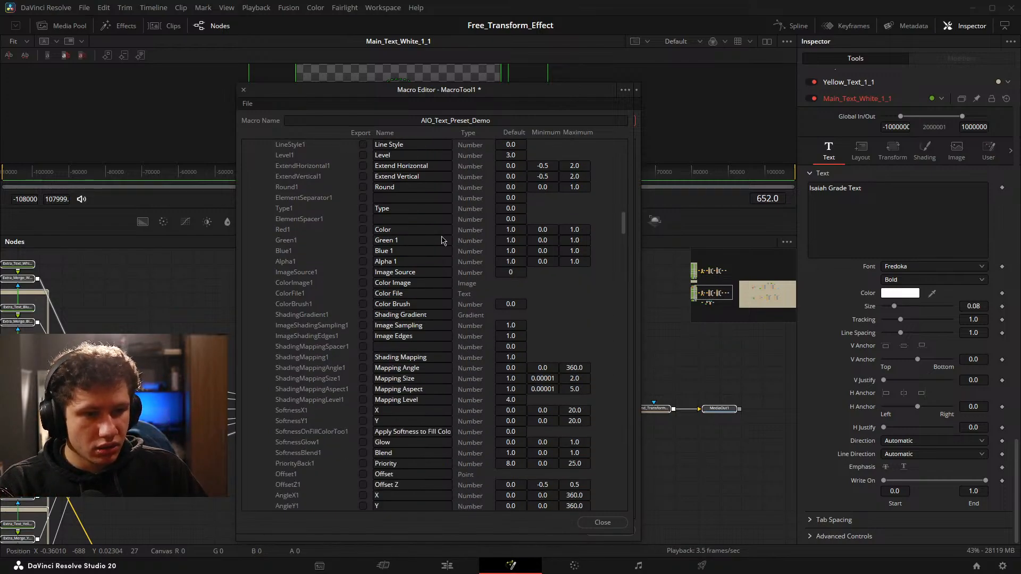
pyautogui.scroll(8, 449, 277)
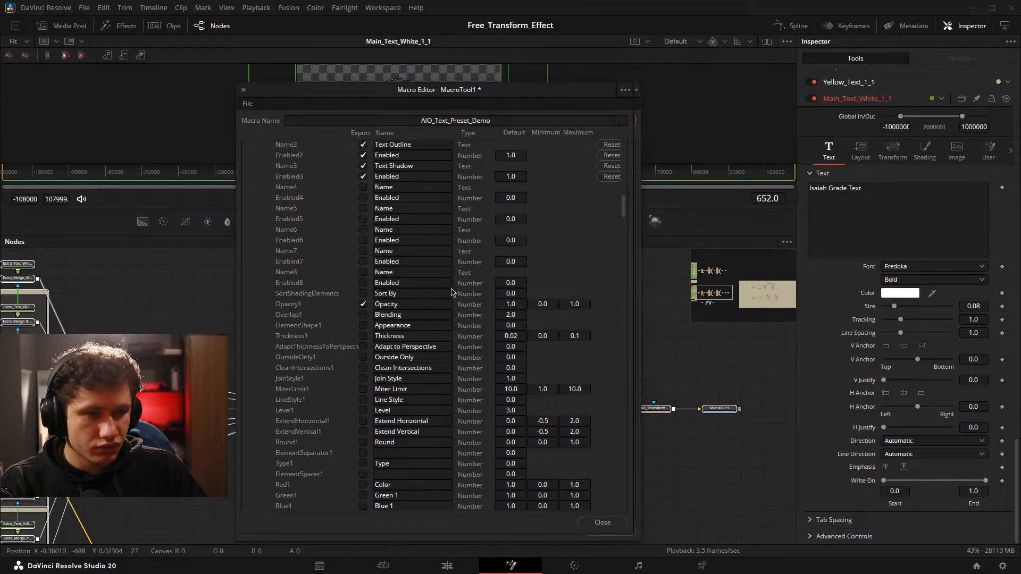
pyautogui.scroll(-6, 452, 293)
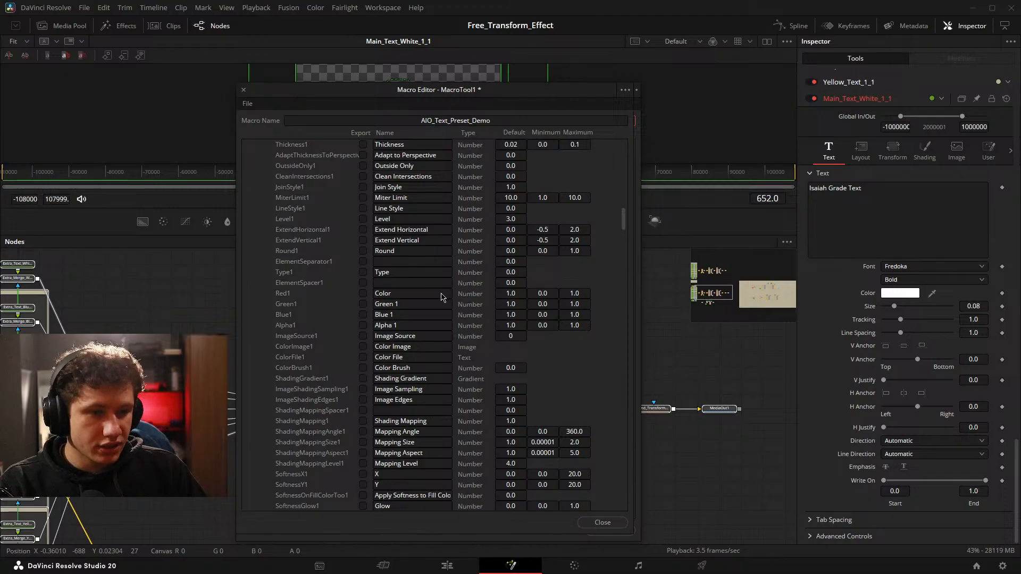
pyautogui.scroll(-7, 432, 306)
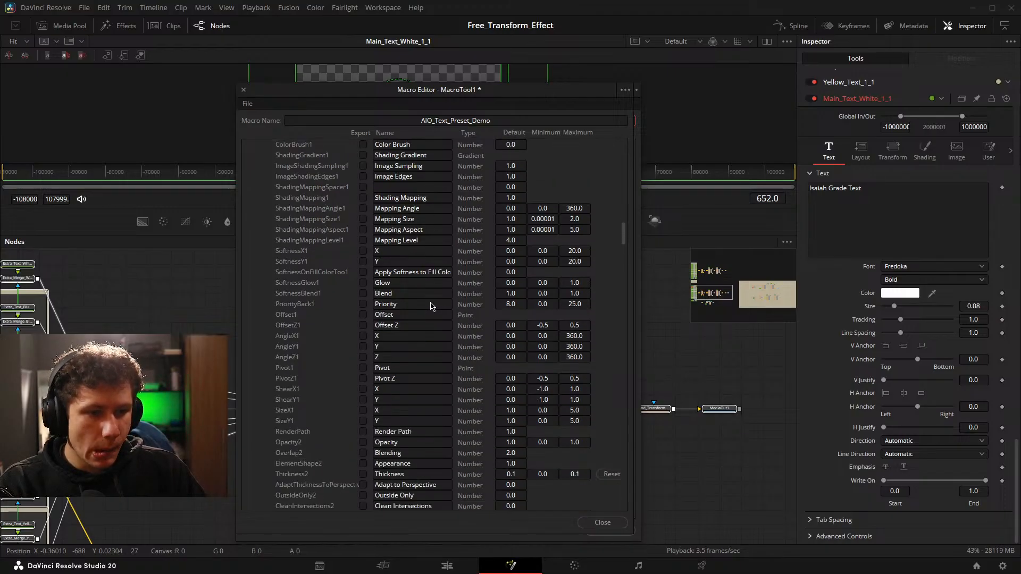
pyautogui.scroll(-5, 432, 306)
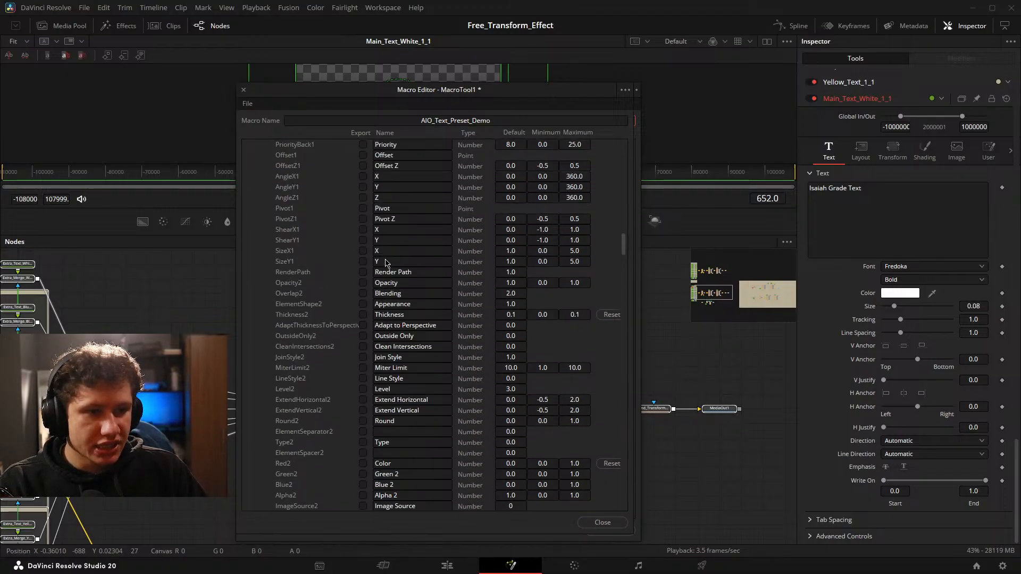
pyautogui.scroll(3, 386, 262)
pyautogui.scroll(12, 322, 277)
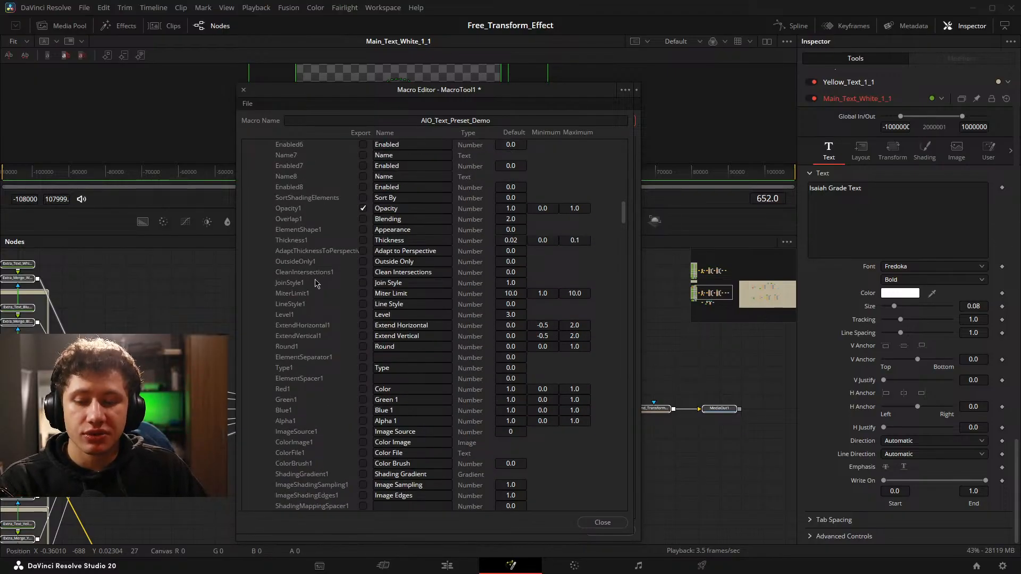
# Export Opacity2 and Thickness2 for the text outline in the Shading group of Main_Text_White_1_1.
pyautogui.scroll(-20, 335, 280)
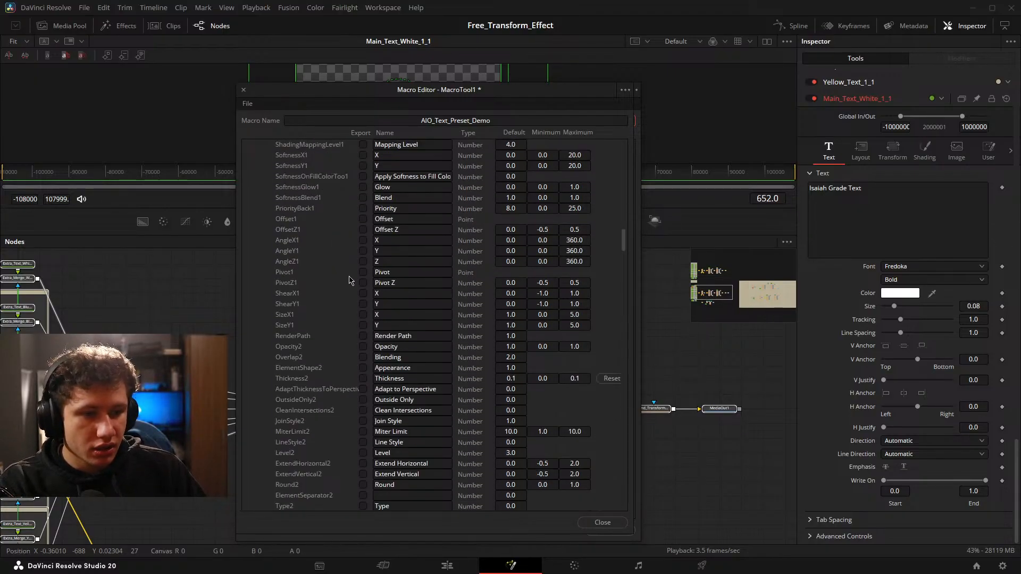
pyautogui.scroll(-1, 357, 279)
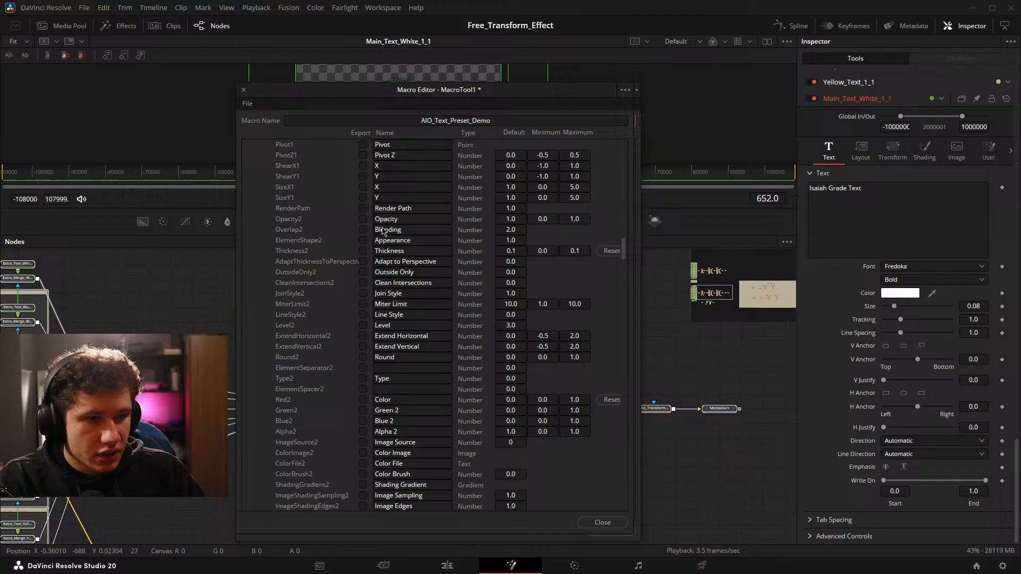
pyautogui.click(362, 219)
pyautogui.scroll(-1, 399, 237)
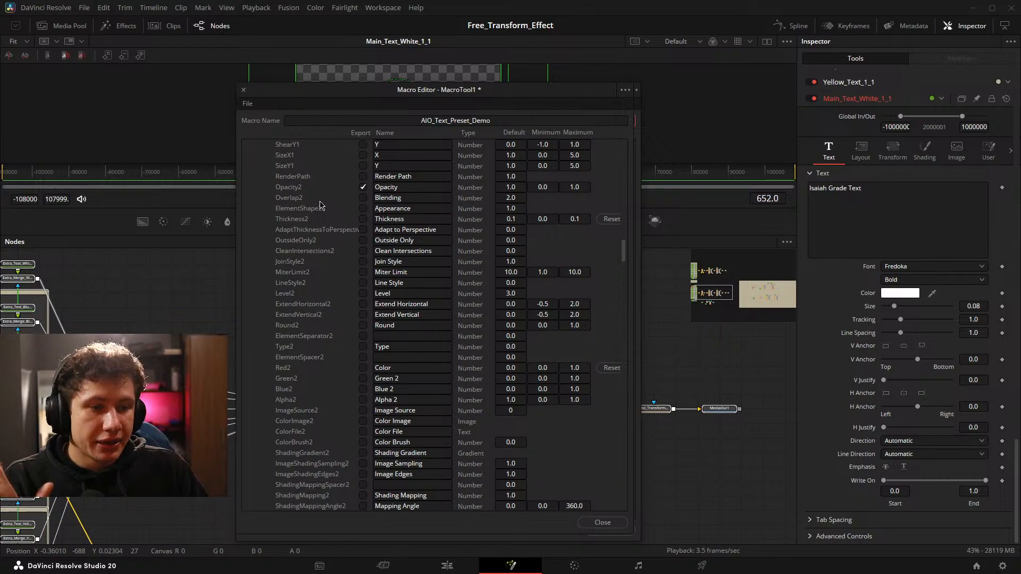
pyautogui.click(362, 219)
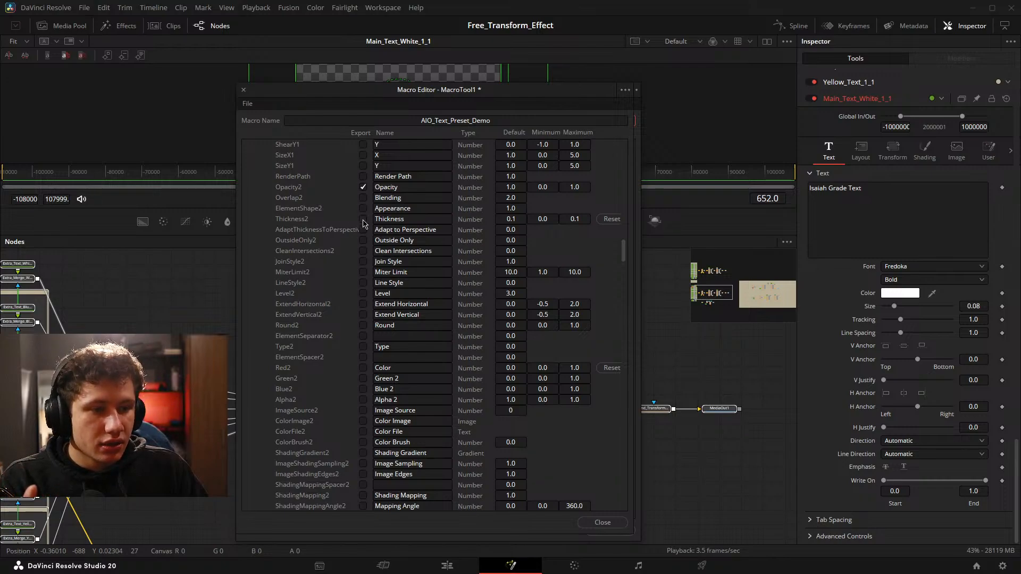
# Try naming Opacity2 "Outline Opacity" and restore its name to "Opacity".
pyautogui.click(377, 189)
pyautogui.write('Outline')
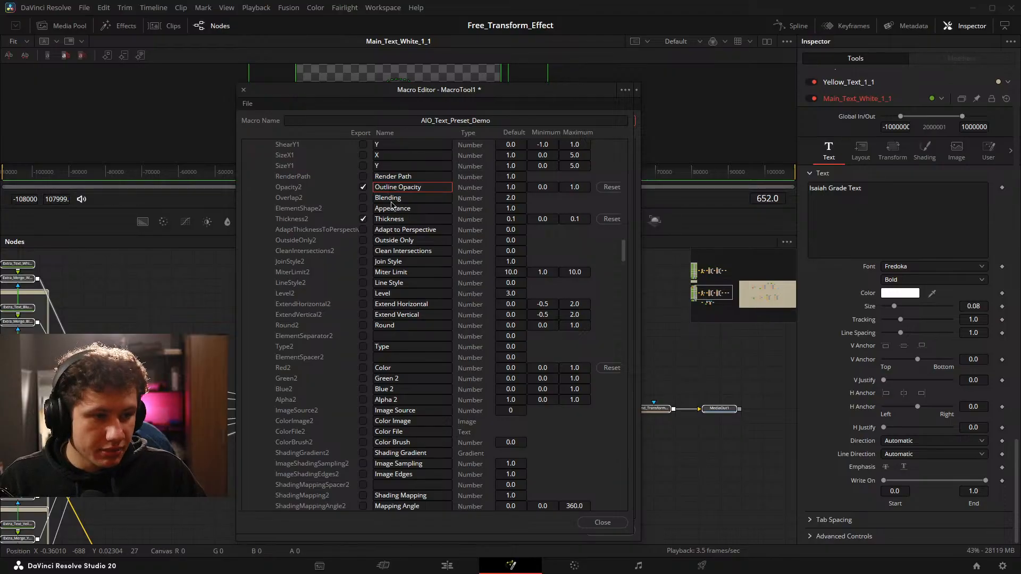
pyautogui.moveTo(398, 188); pyautogui.dragTo(365, 189)
pyautogui.press('BackSpace')
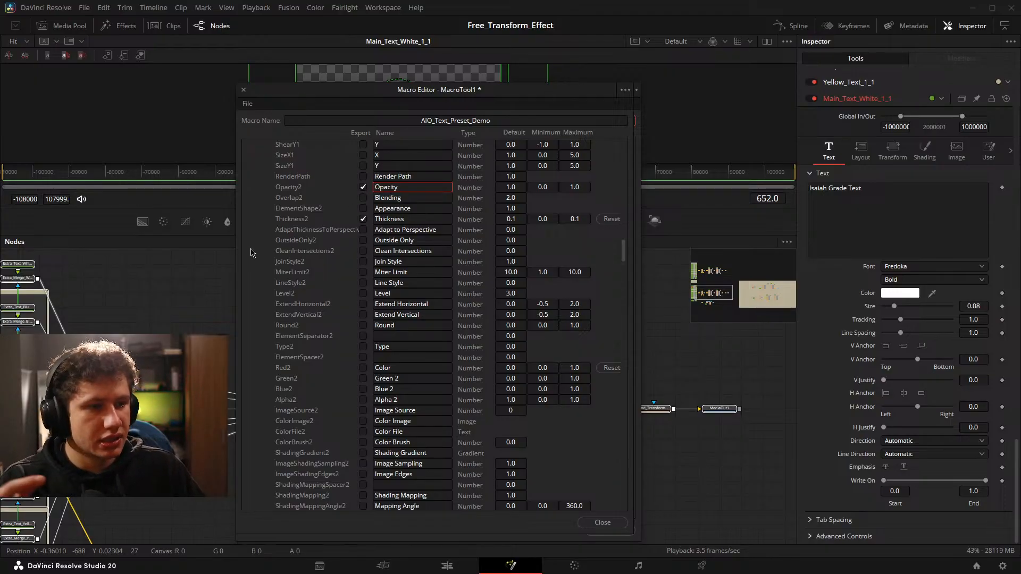
pyautogui.click(262, 252)
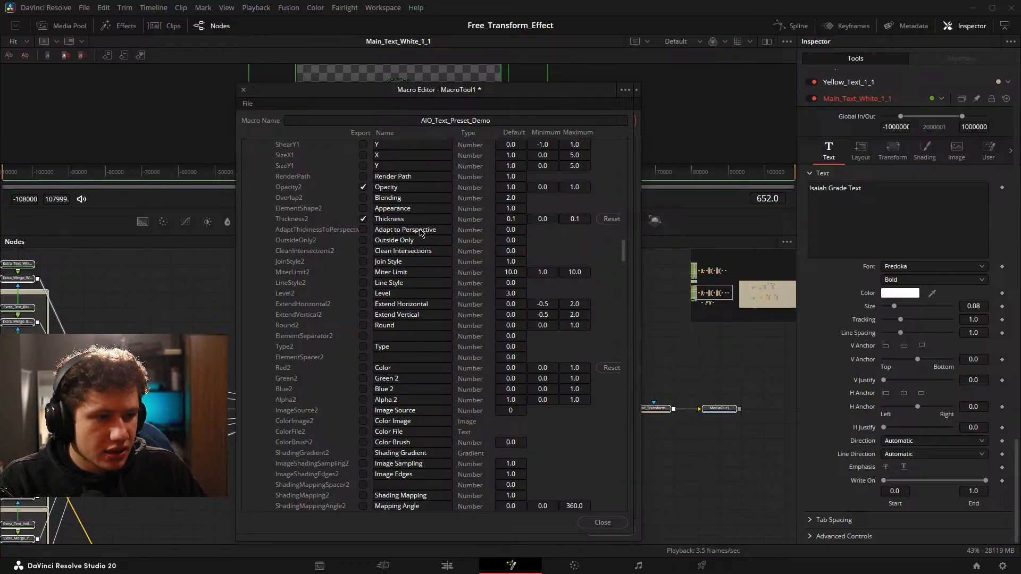
# Export SoftnessX2 and SoftnessY2 for the text outline of Main_Text_White_1_1.
pyautogui.scroll(-2, 420, 232)
pyautogui.scroll(-6, 420, 234)
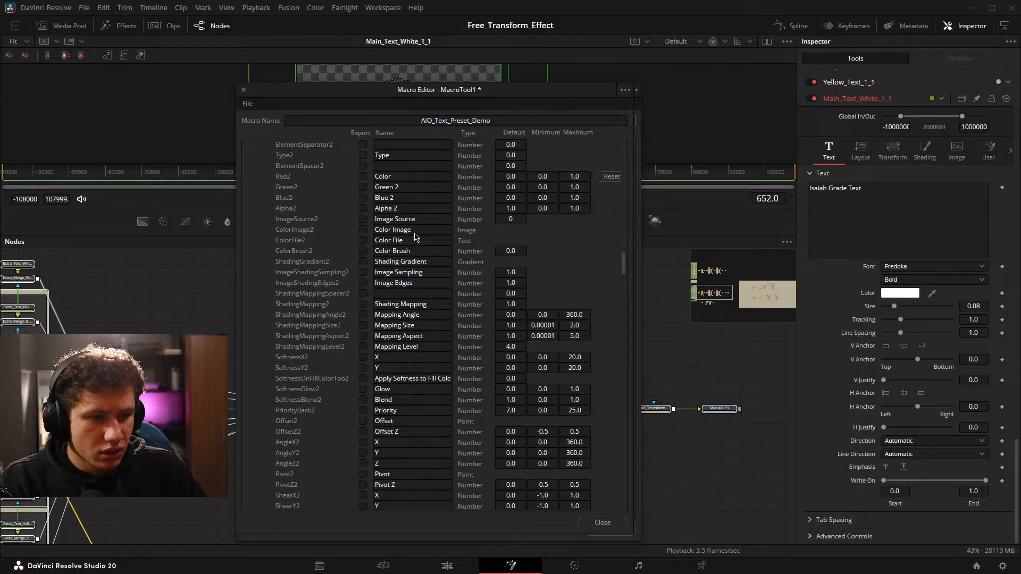
pyautogui.click(363, 293)
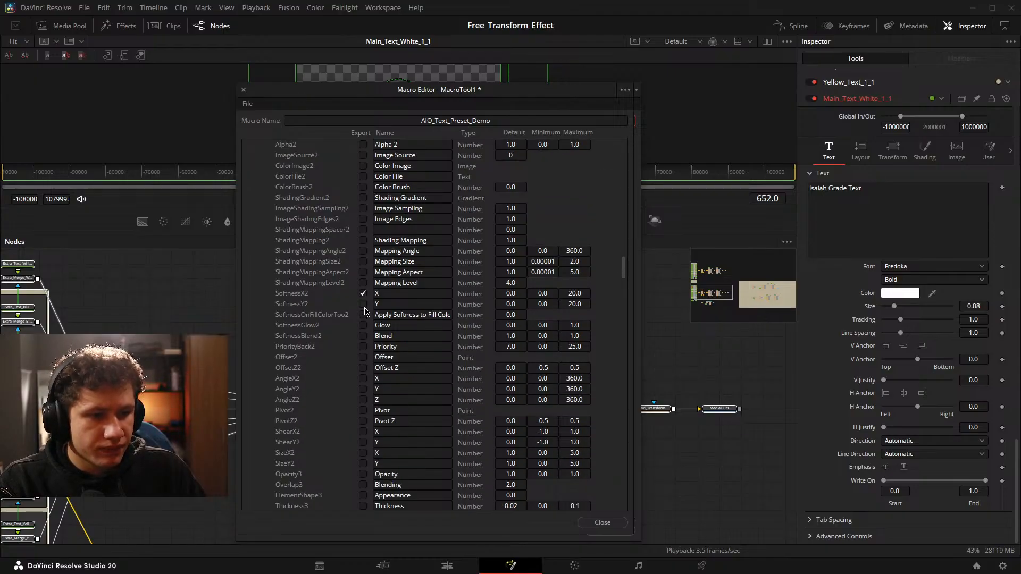
pyautogui.click(363, 303)
# Export Opacity3 and SoftnessY3 for the text shadow, plus the Center parameter named "Text Position" in the User group.
pyautogui.scroll(-2, 409, 294)
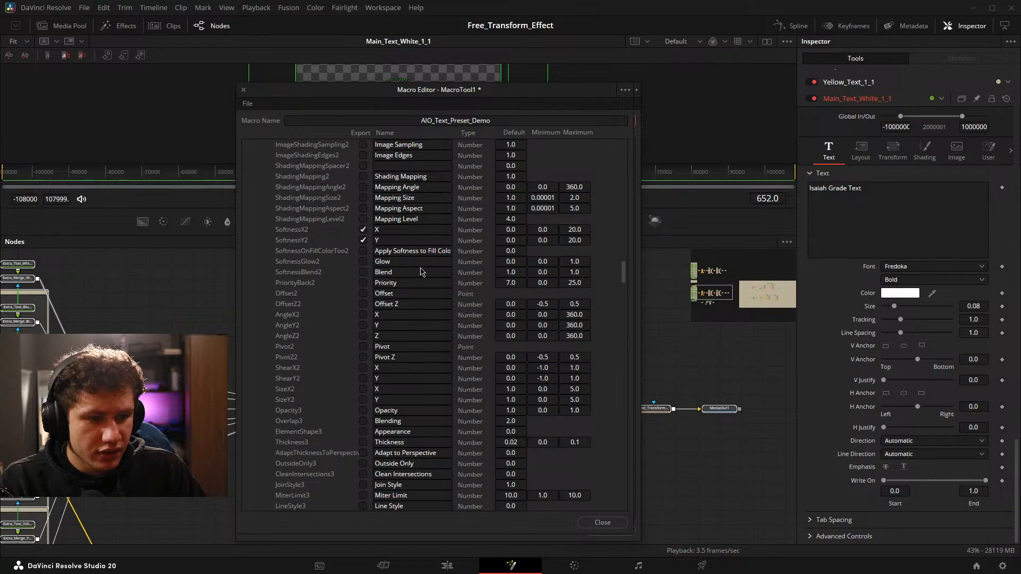
pyautogui.scroll(-6, 421, 272)
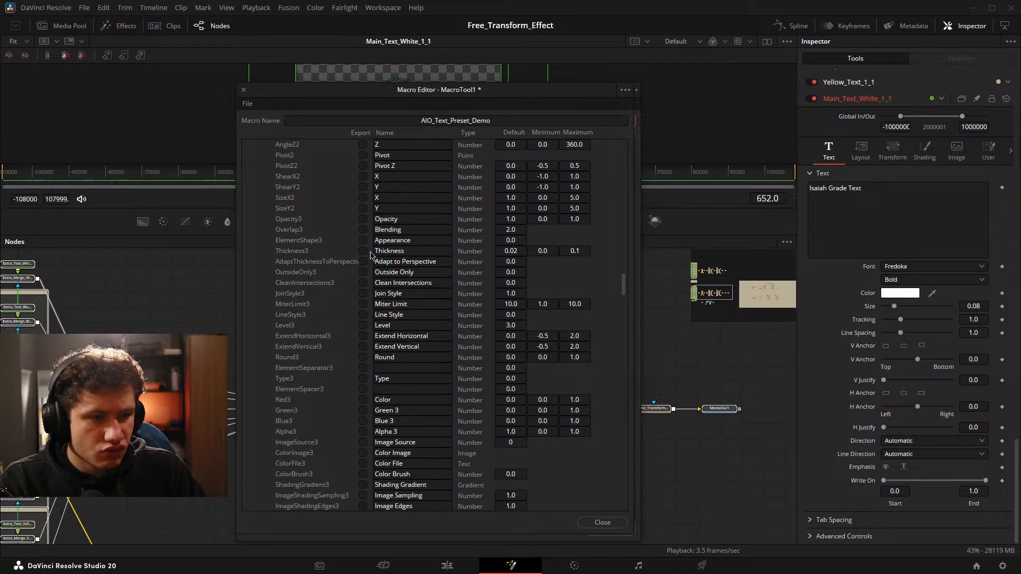
pyautogui.click(363, 220)
pyautogui.scroll(-2, 399, 226)
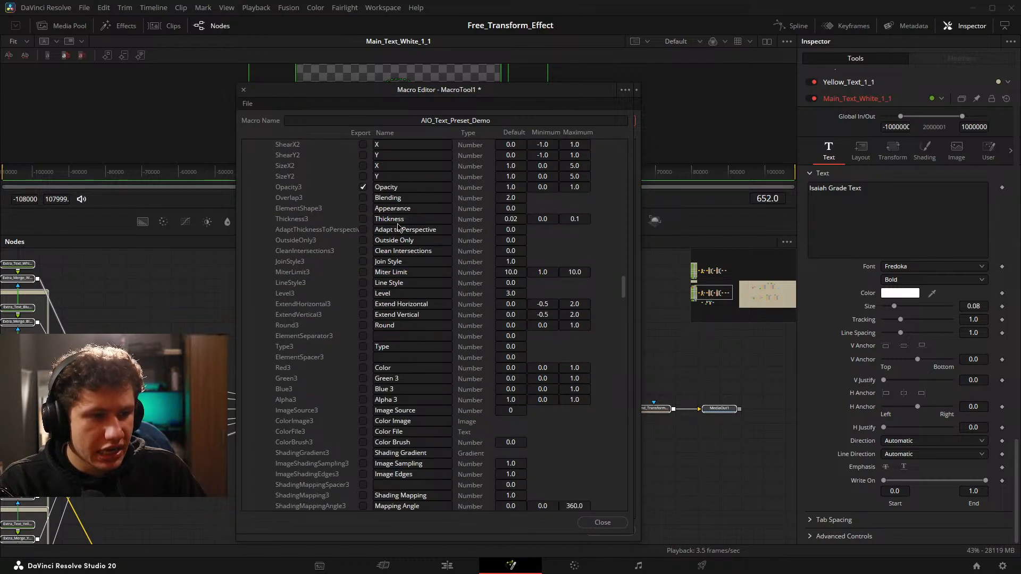
pyautogui.scroll(-8, 416, 228)
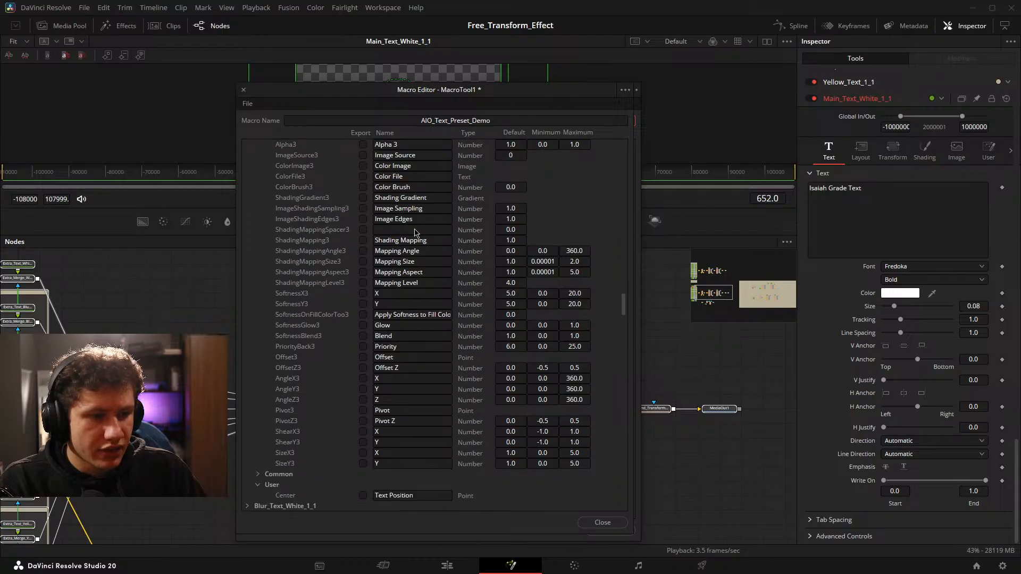
pyautogui.click(363, 272)
pyautogui.scroll(-4, 366, 277)
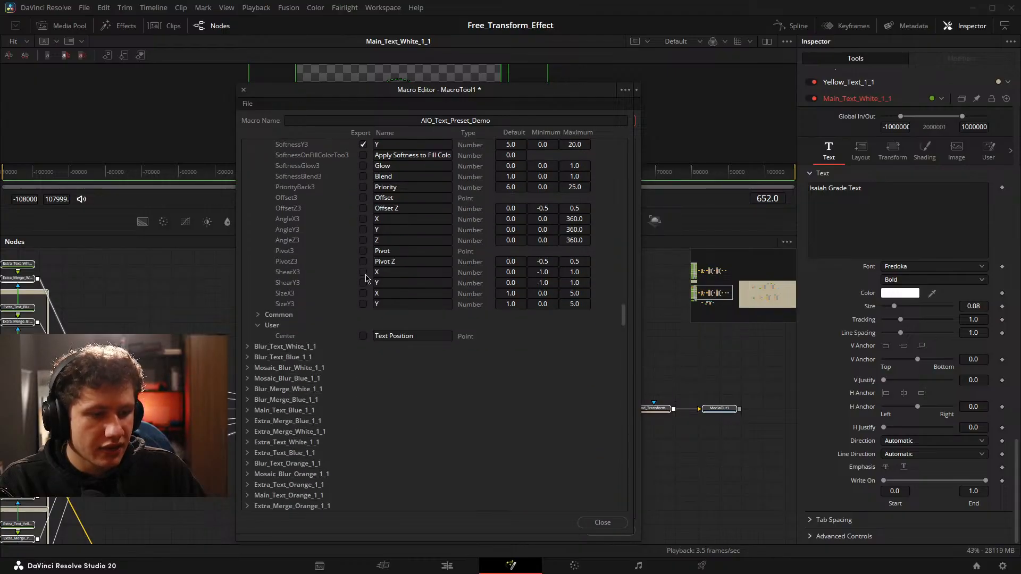
pyautogui.click(363, 336)
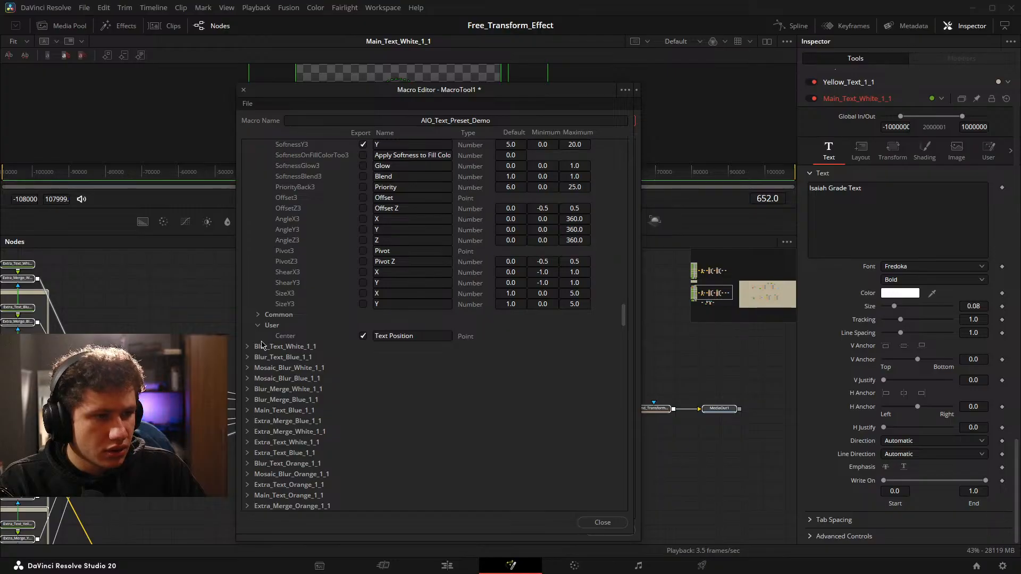
pyautogui.scroll(-2, 288, 303)
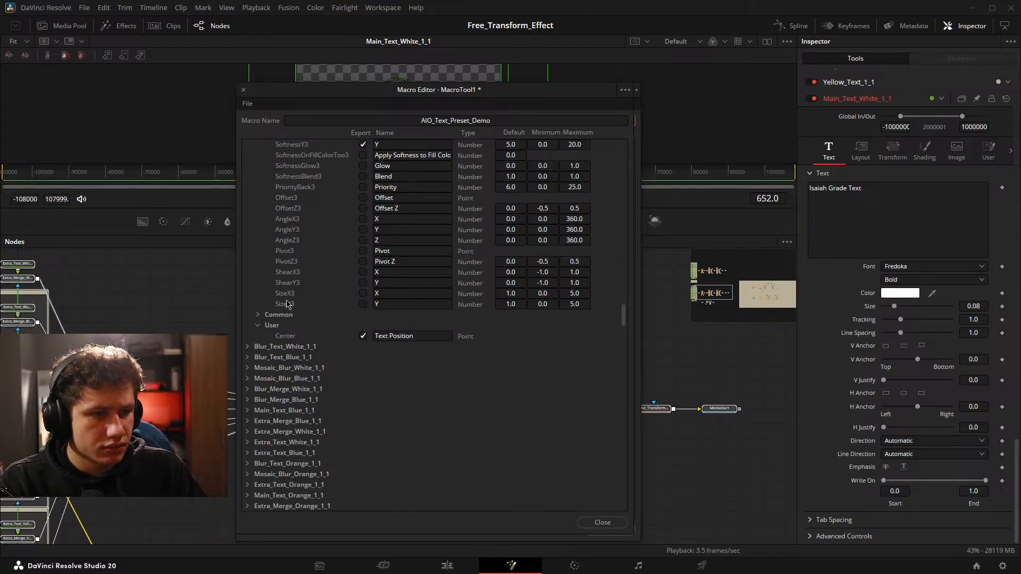
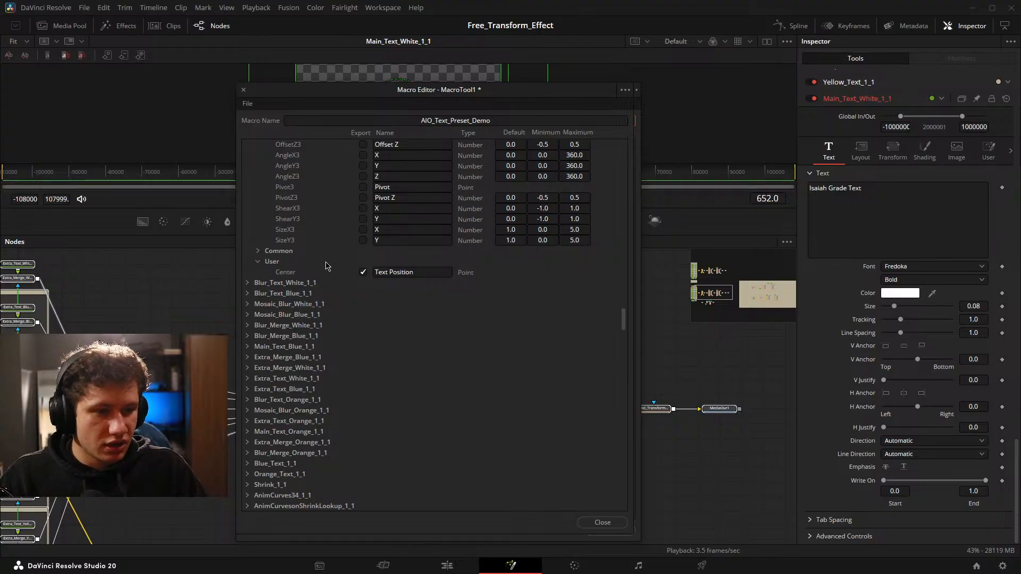
# Collapse the Shading and User parameter groups of Main_Text_White_1_1 in the macro's parameter list.
pyautogui.scroll(10, 321, 245)
pyautogui.scroll(15, 321, 245)
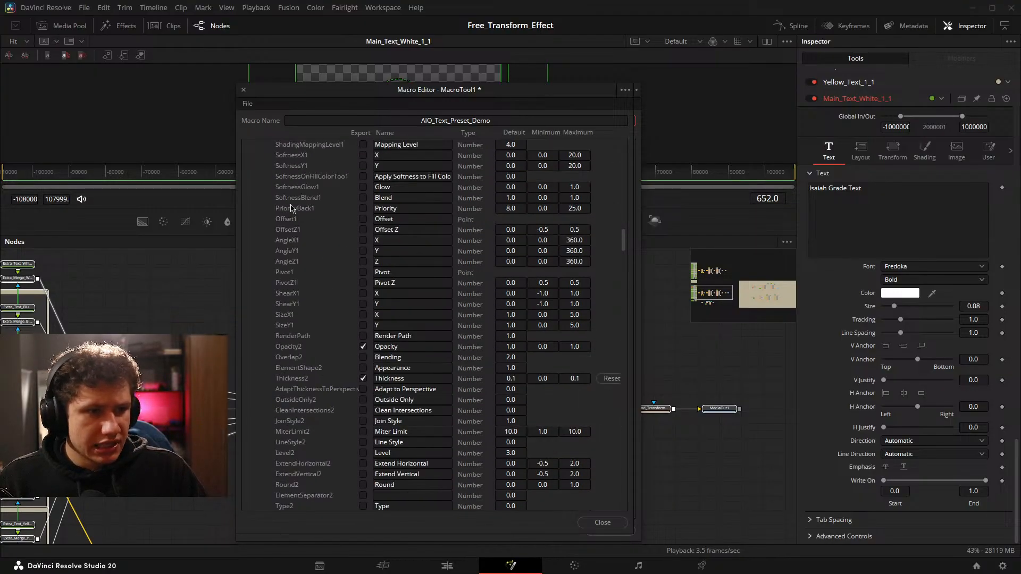
pyautogui.click(258, 208)
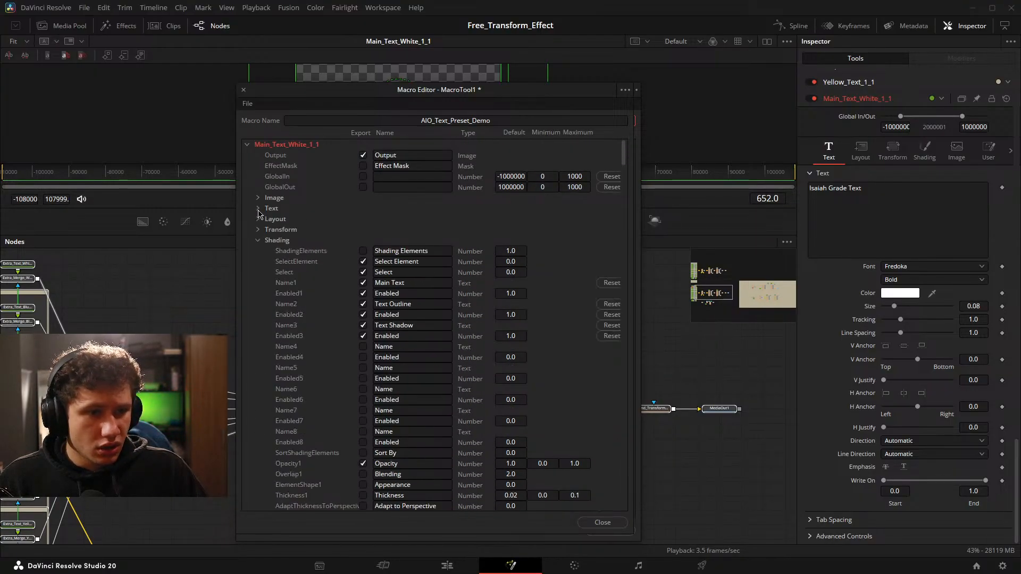
pyautogui.scroll(-2, 337, 215)
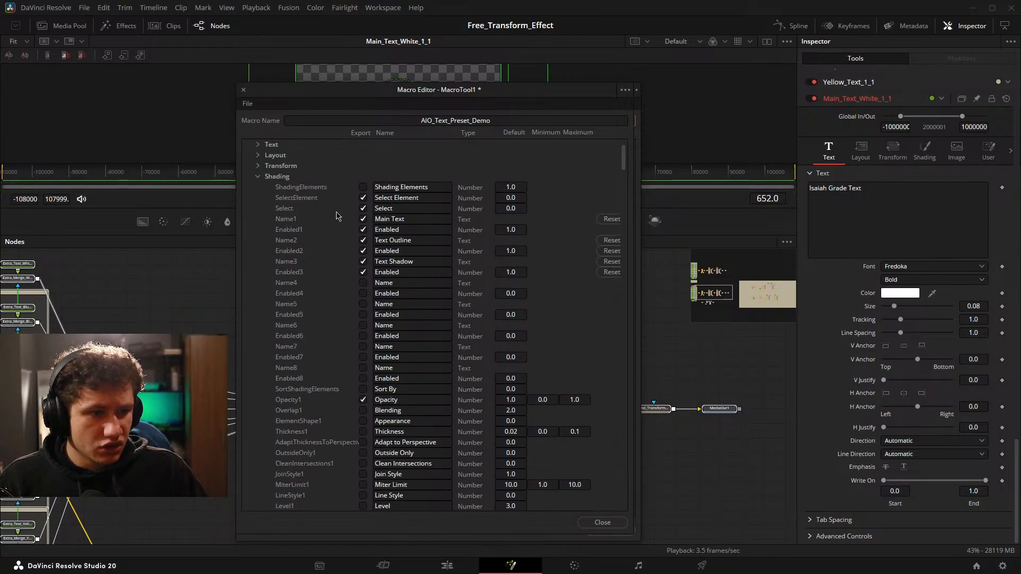
pyautogui.click(258, 180)
pyautogui.scroll(2, 296, 205)
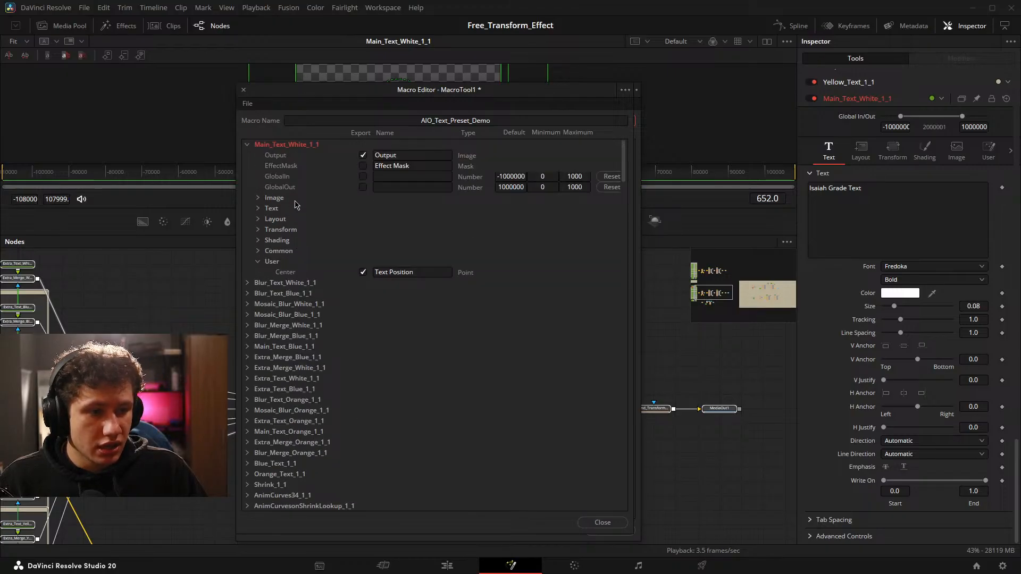
pyautogui.scroll(-2, 297, 205)
pyautogui.click(258, 197)
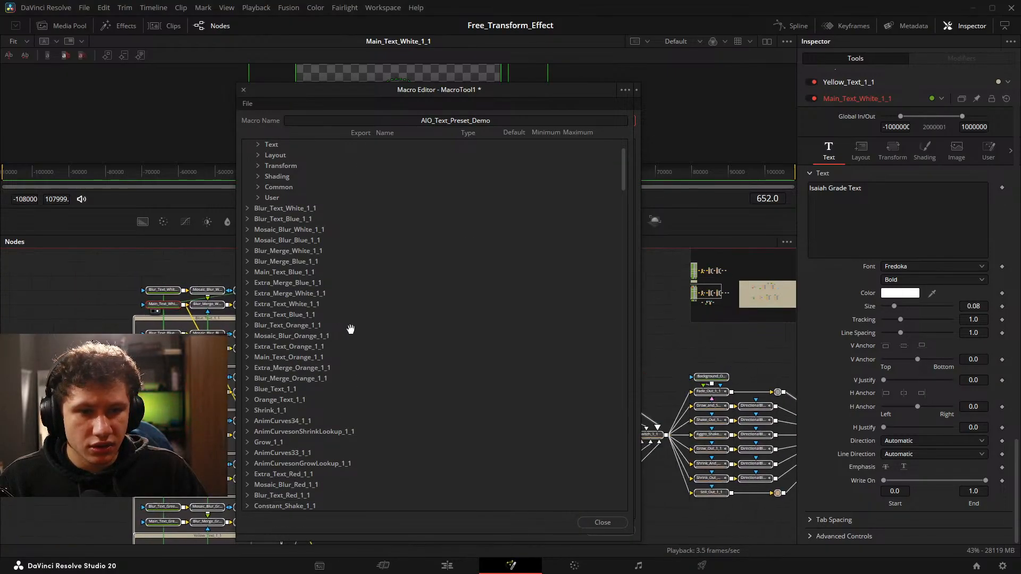
# Bring the white text nodes into view in the node graph and move the Macro Editor window clear of them.
pyautogui.moveTo(351, 329); pyautogui.dragTo(362, 329)
pyautogui.scroll(2, 186, 311)
pyautogui.moveTo(187, 311); pyautogui.dragTo(64, 311)
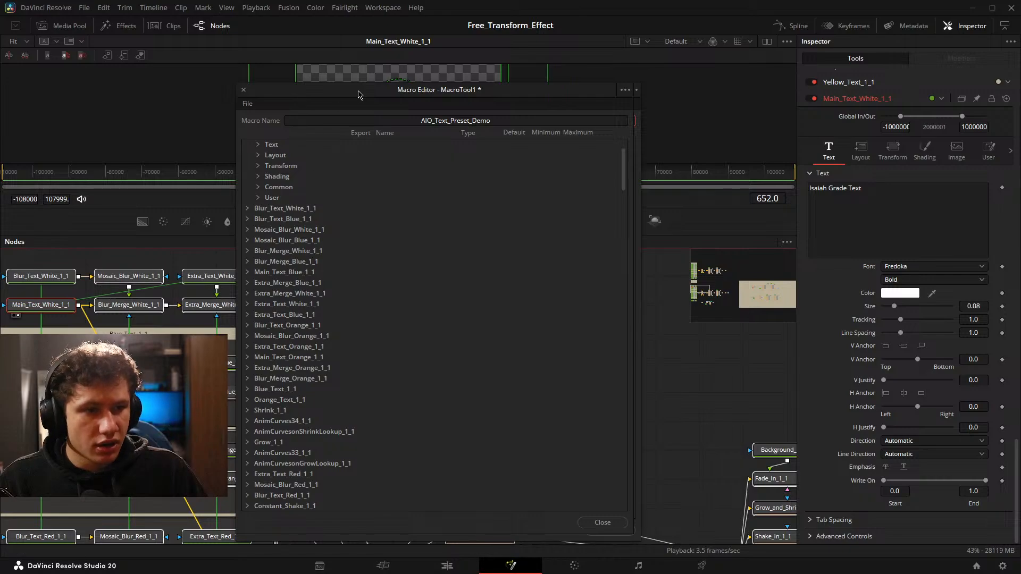
pyautogui.moveTo(359, 94); pyautogui.dragTo(443, 97)
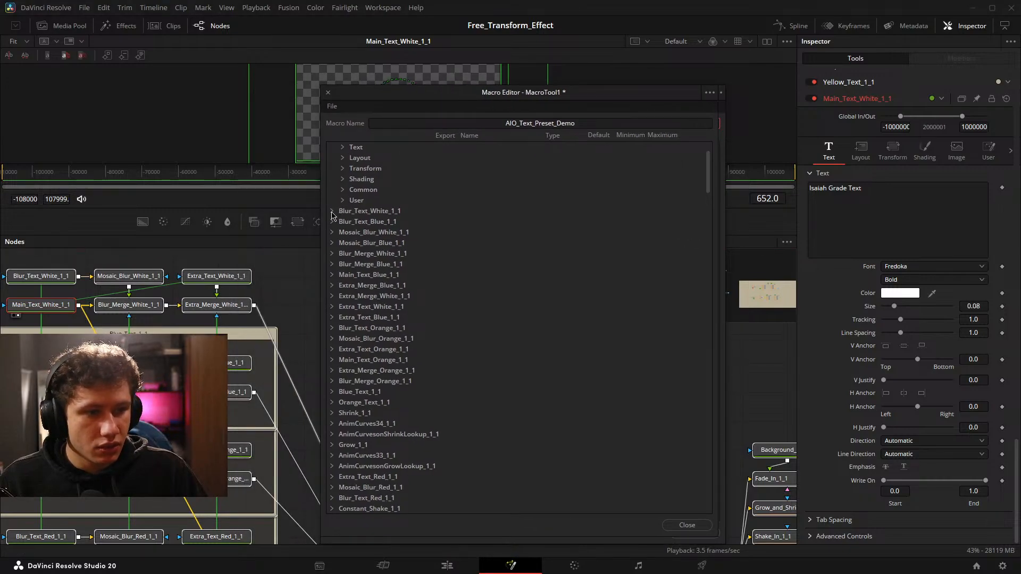
# Export the Start and End parameters in the Text group of Blur_Text_White_1_1.
pyautogui.click(332, 211)
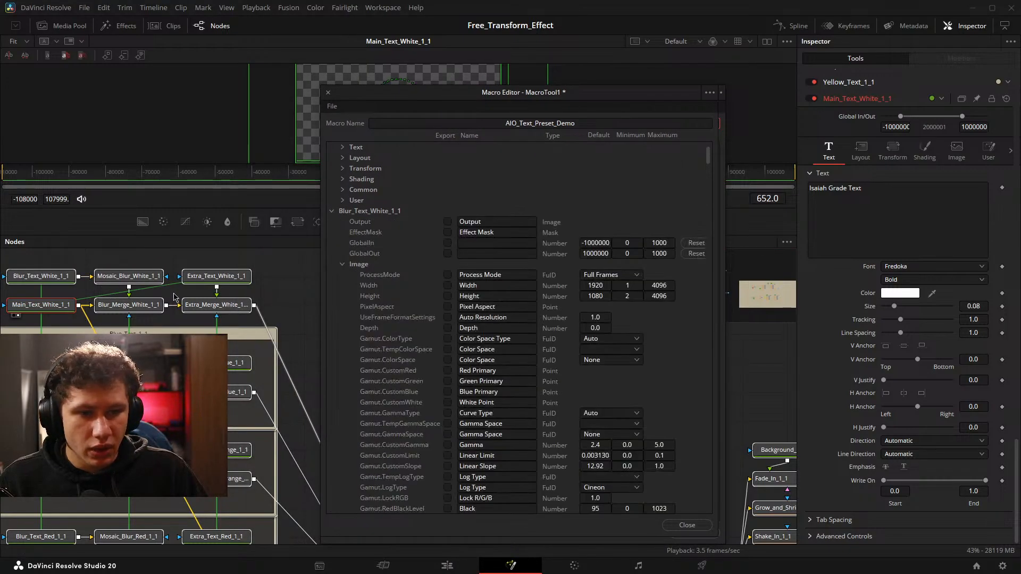
pyautogui.click(343, 264)
pyautogui.scroll(-1, 344, 278)
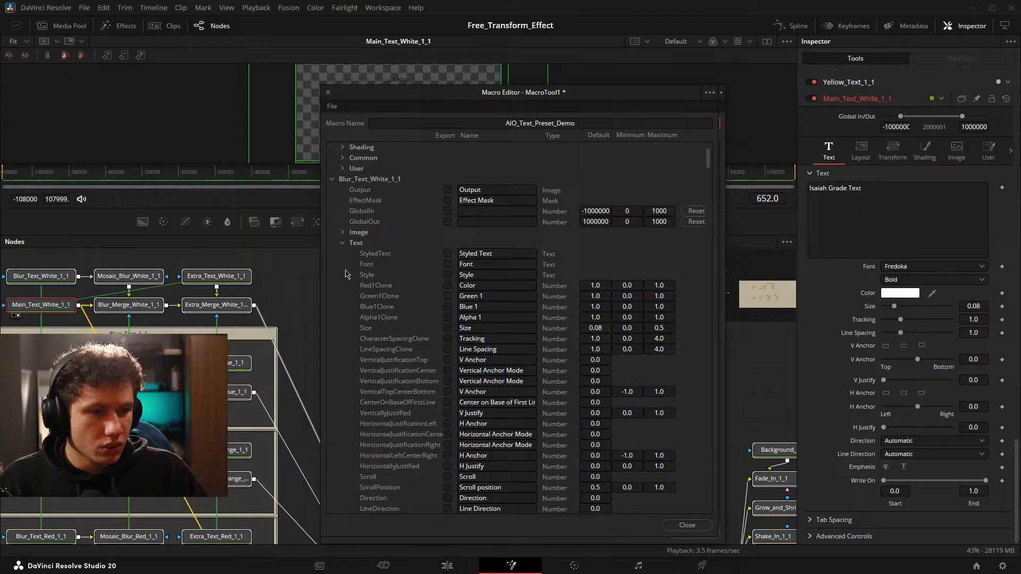
pyautogui.click(343, 243)
pyautogui.click(342, 243)
pyautogui.scroll(-5, 372, 250)
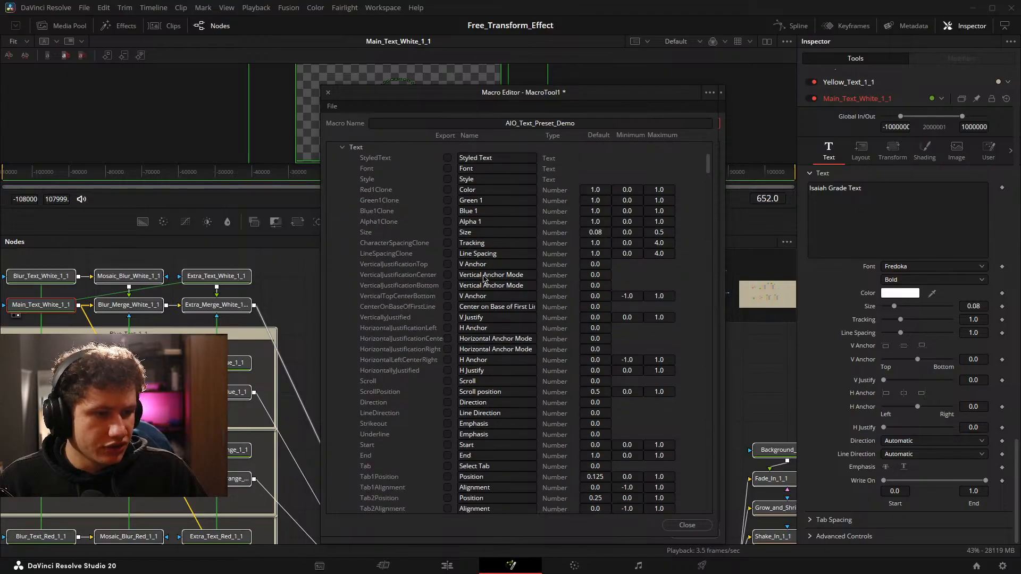
pyautogui.click(447, 391)
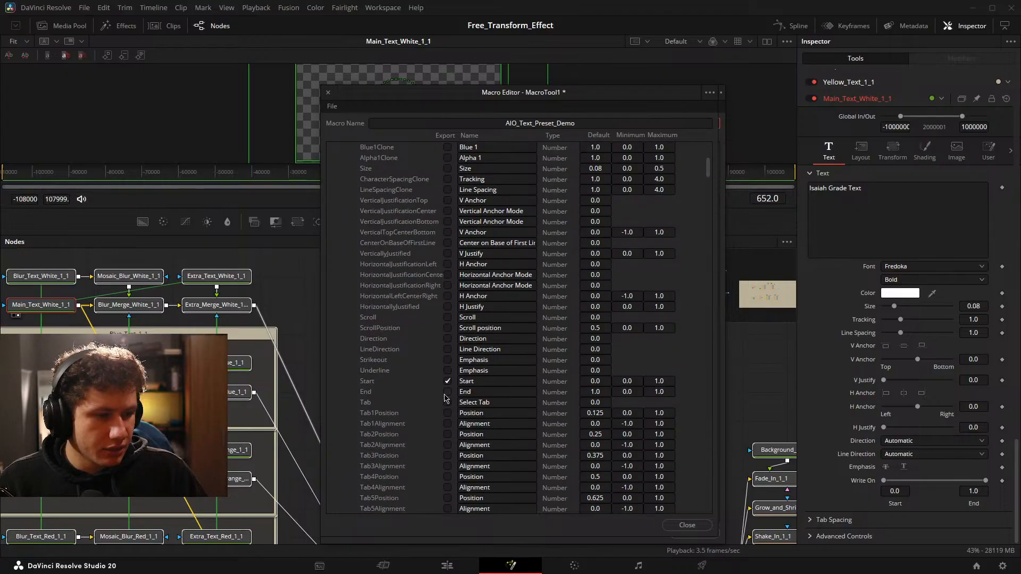
# Name the exported Start and End parameters of Blur_Text_White_1_1 "Blur Text Start" and "Blur Text End".
pyautogui.click(460, 381)
pyautogui.write('Blur')
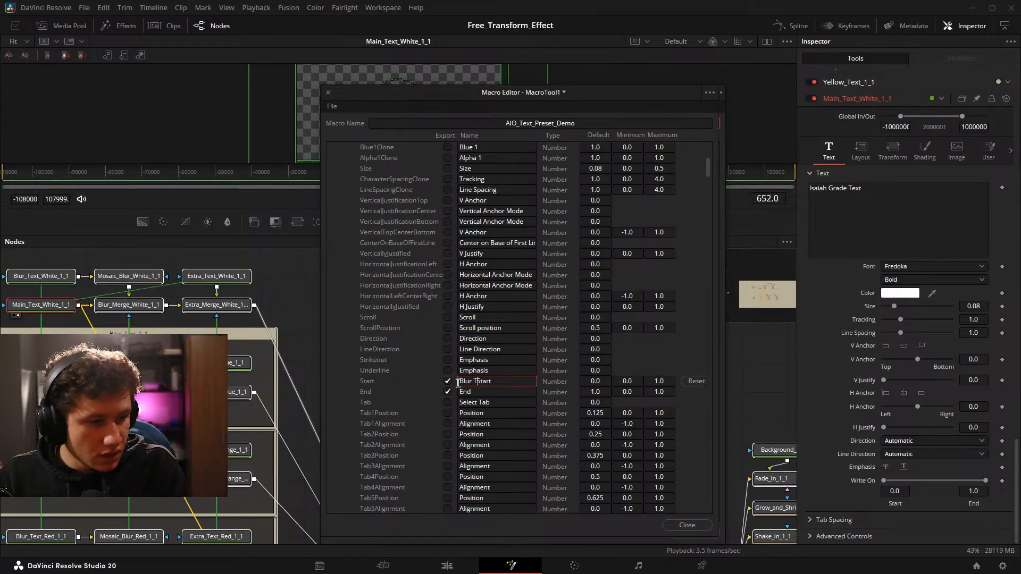
pyautogui.write(' Text')
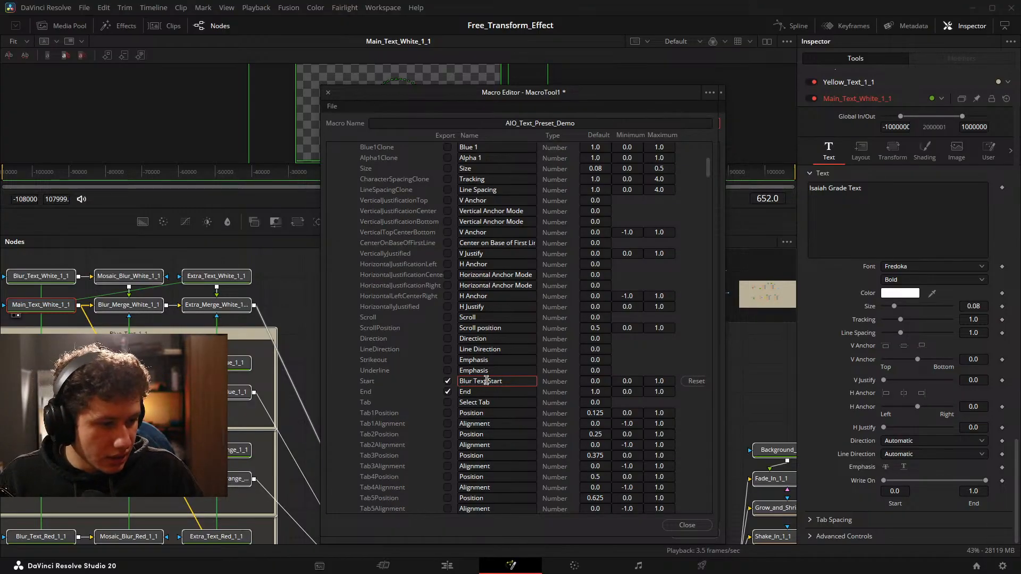
pyautogui.click(460, 392)
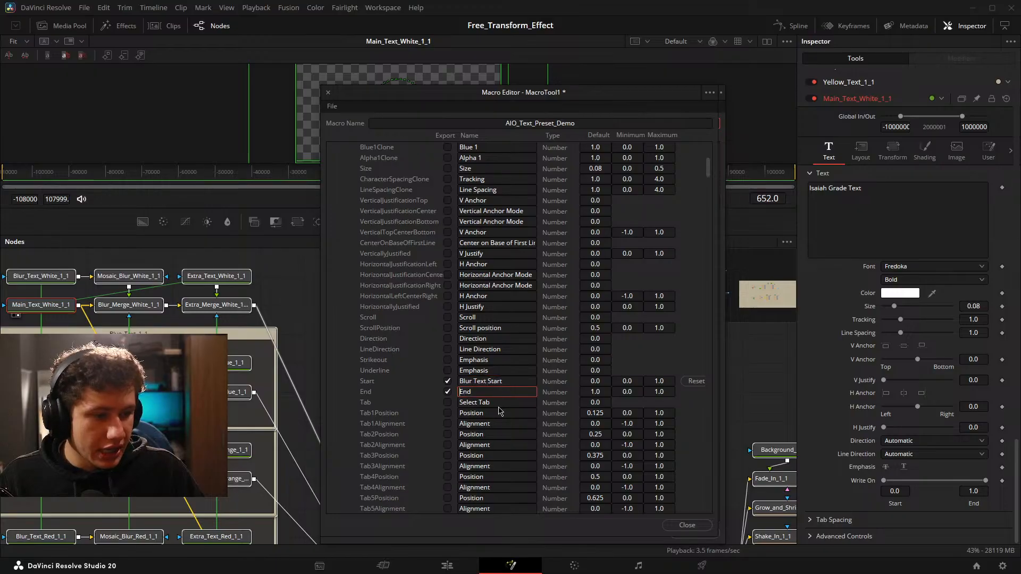
pyautogui.write('Blur Text')
pyautogui.click(335, 379)
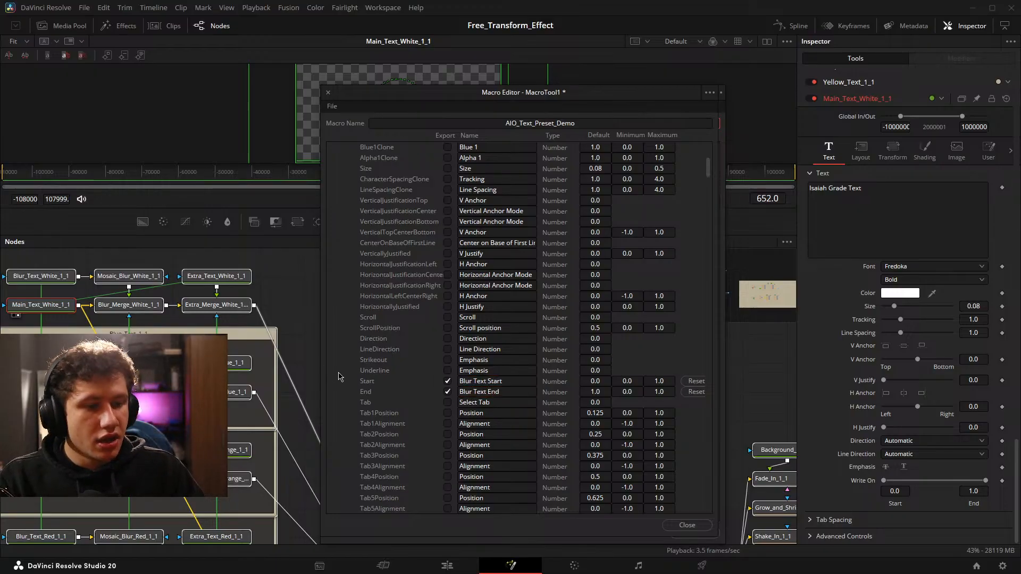
# Collapse the parameter lists of Blur_Text_White_1_1 and Main_Text_White_1_1 in the Macro Editor.
pyautogui.scroll(3, 385, 287)
pyautogui.scroll(3, 389, 262)
pyautogui.click(342, 211)
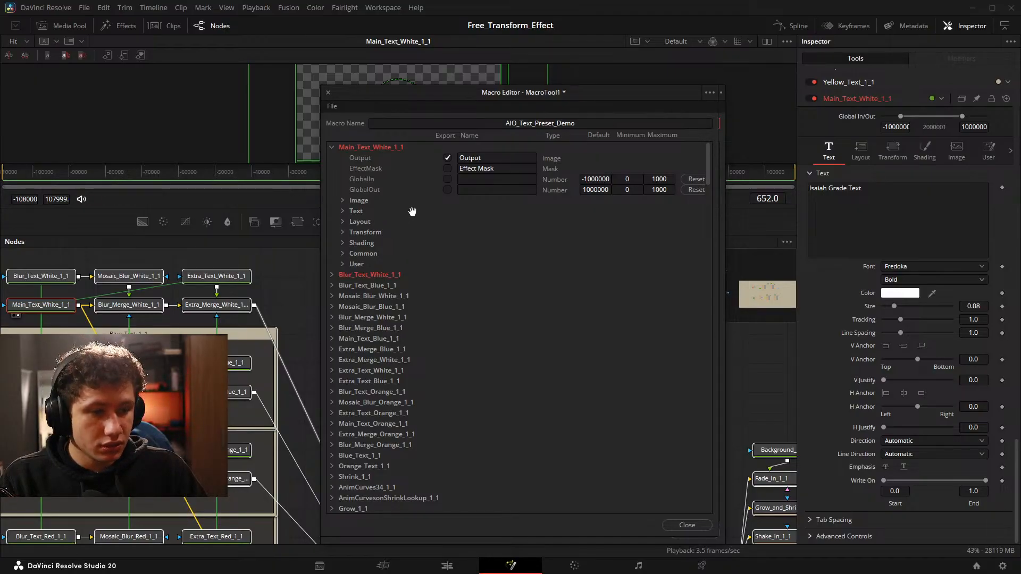
pyautogui.scroll(-4, 415, 213)
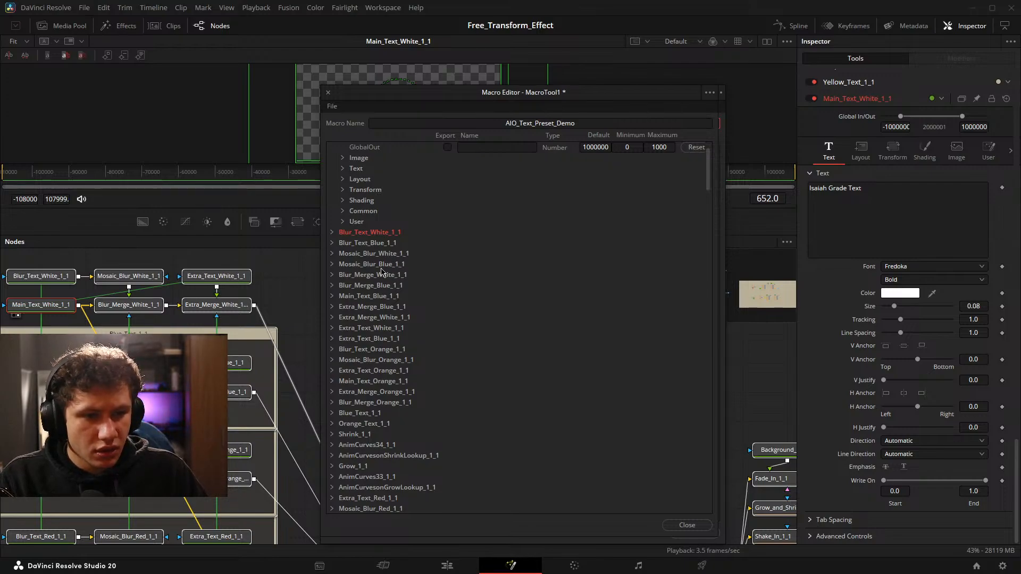
pyautogui.scroll(3, 361, 246)
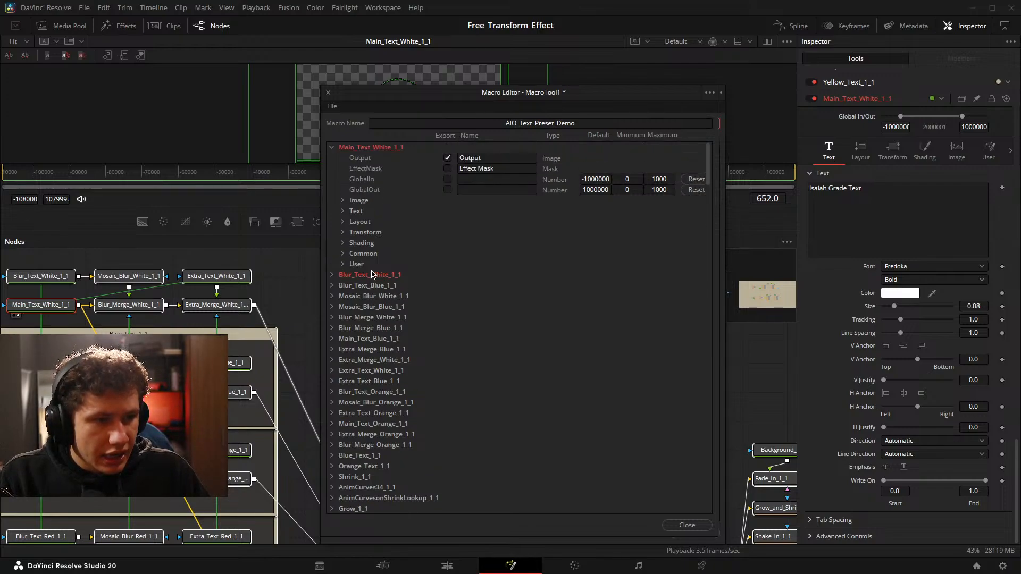
pyautogui.click(330, 147)
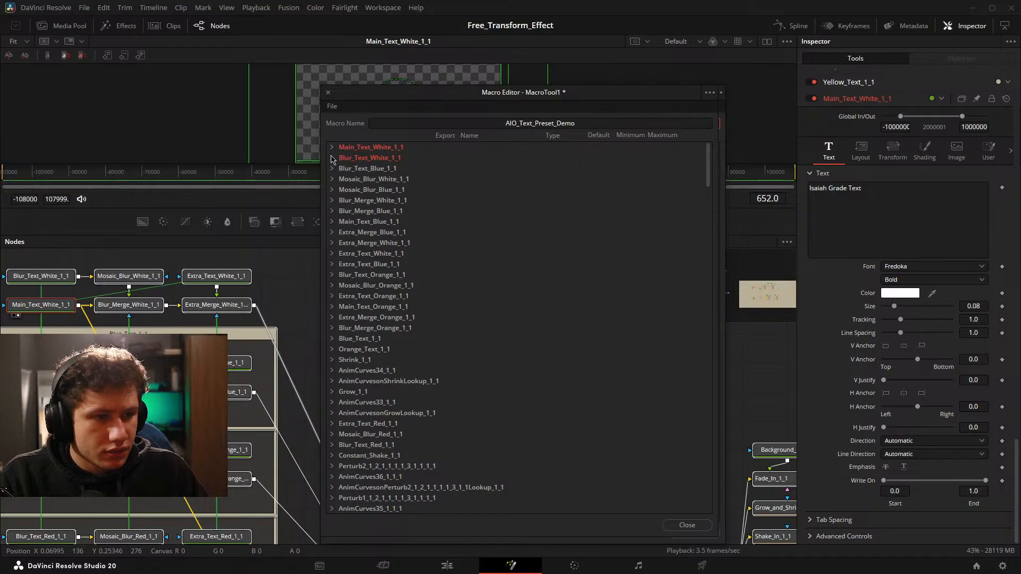
# Export the Blend parameter "Blur Visibility" in the User group of Blur_Merge_White_1_1 and collapse that node.
pyautogui.click(332, 201)
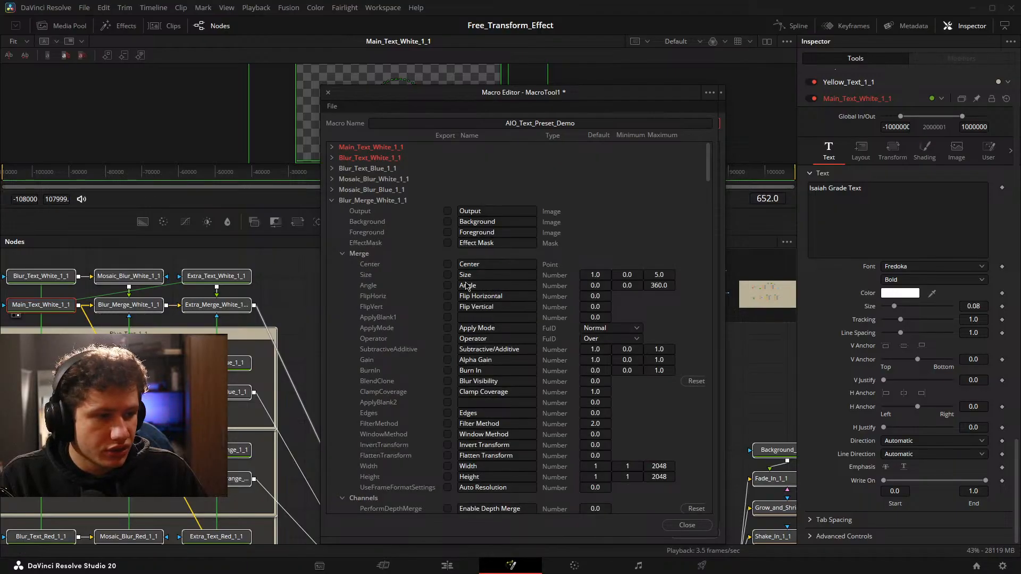
pyautogui.scroll(-4, 341, 261)
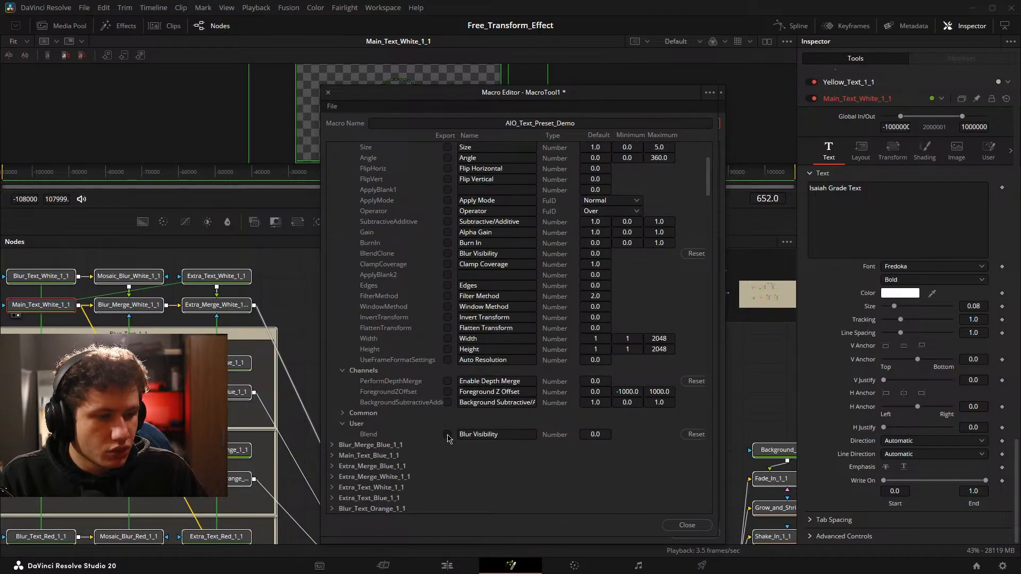
pyautogui.scroll(1, 440, 367)
pyautogui.scroll(3, 440, 367)
pyautogui.click(332, 201)
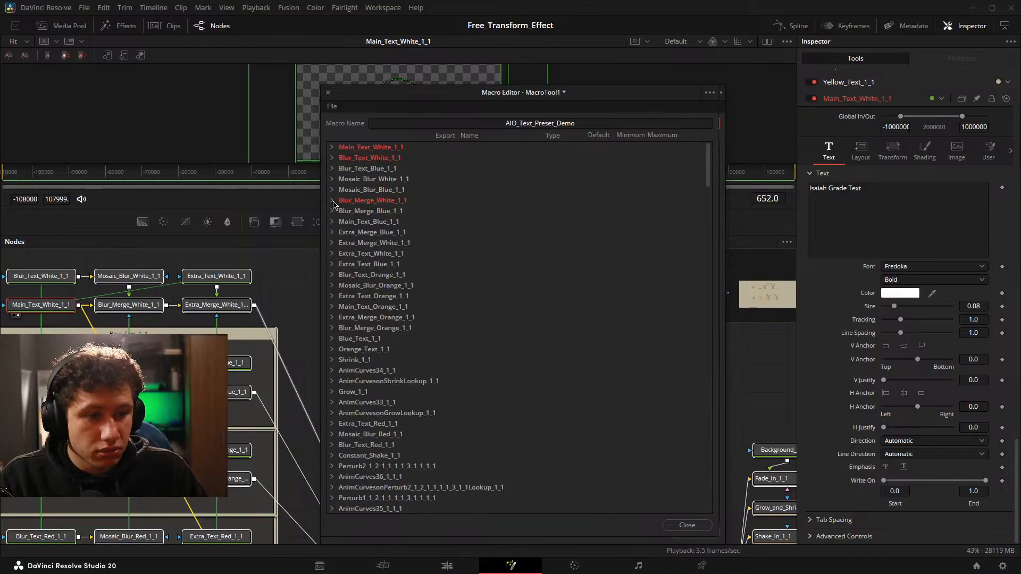
# Export the Blend parameter "Extra Text Visibility" in the User group of Extra_Merge_White_1_1 and collapse that node.
pyautogui.click(332, 242)
pyautogui.scroll(-7, 454, 372)
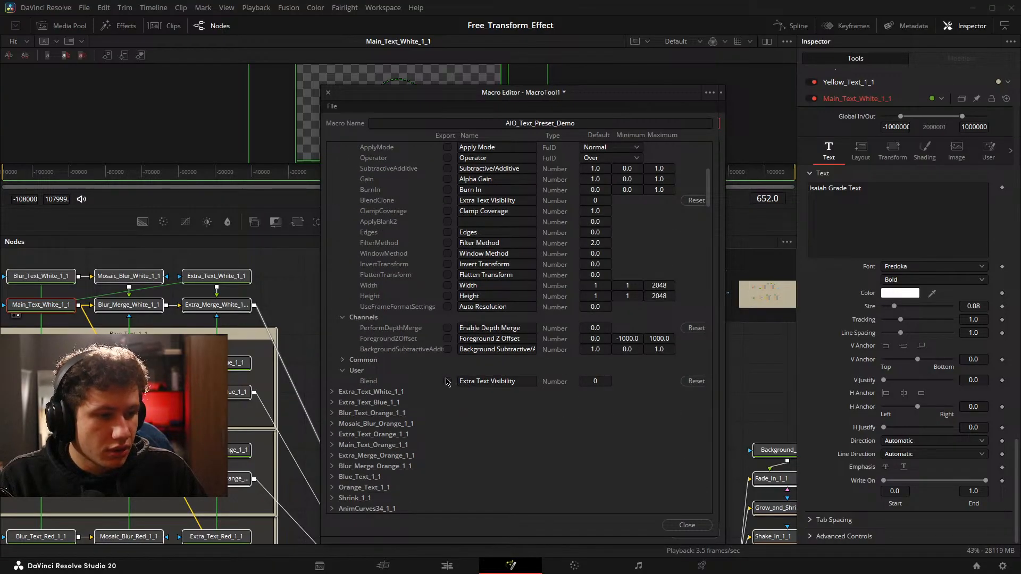
pyautogui.scroll(6, 447, 380)
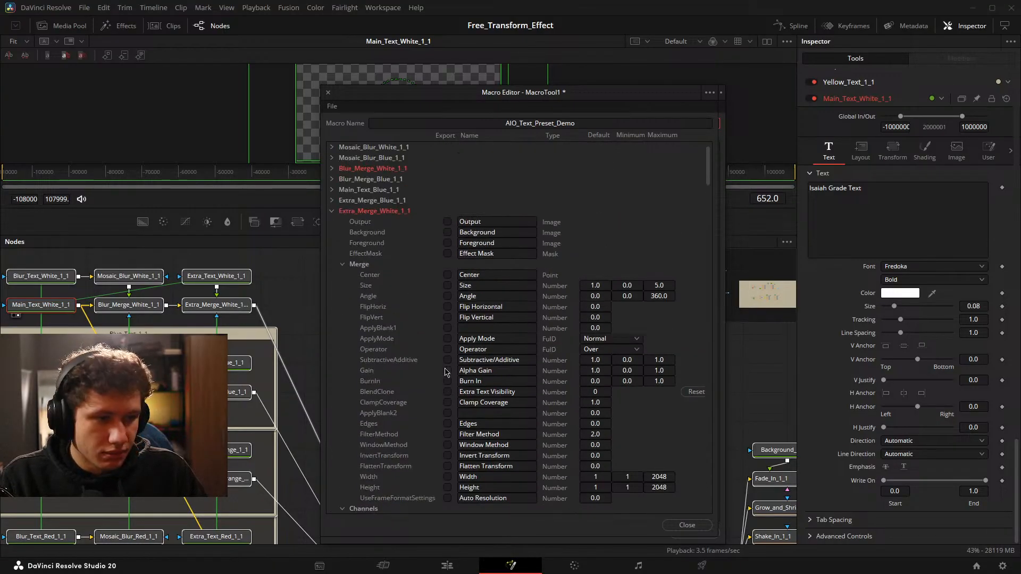
pyautogui.click(331, 212)
# Export the Start and End parameters in the Text group of Extra_Text_White_1_1.
pyautogui.click(332, 221)
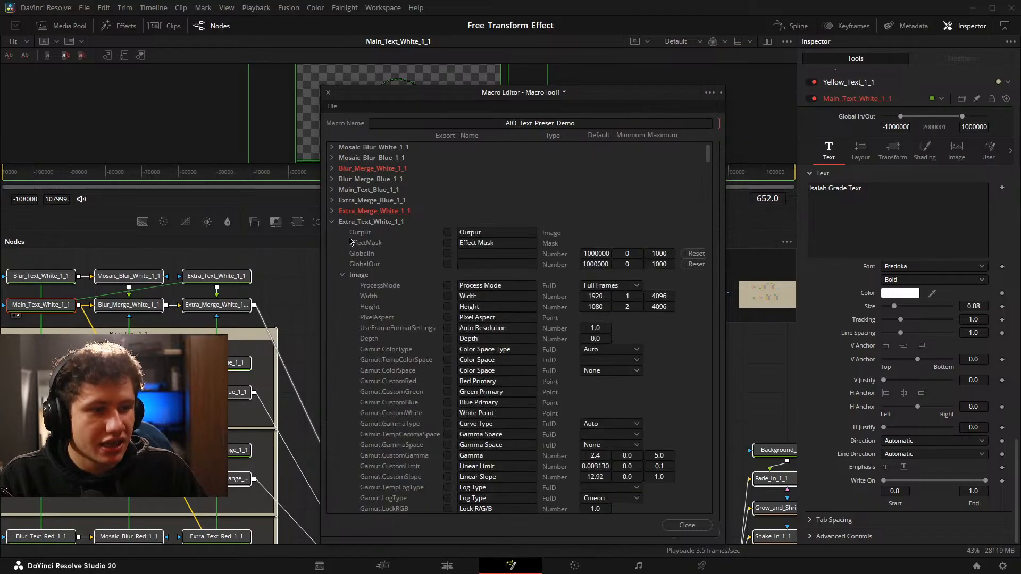
pyautogui.scroll(-10, 446, 319)
pyautogui.scroll(10, 454, 270)
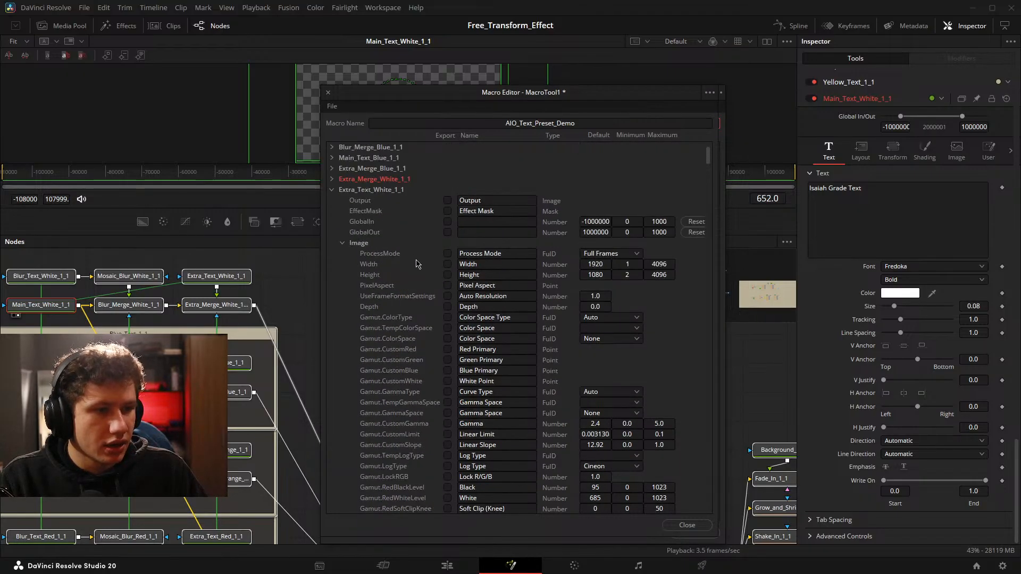
pyautogui.click(343, 243)
pyautogui.scroll(-6, 457, 335)
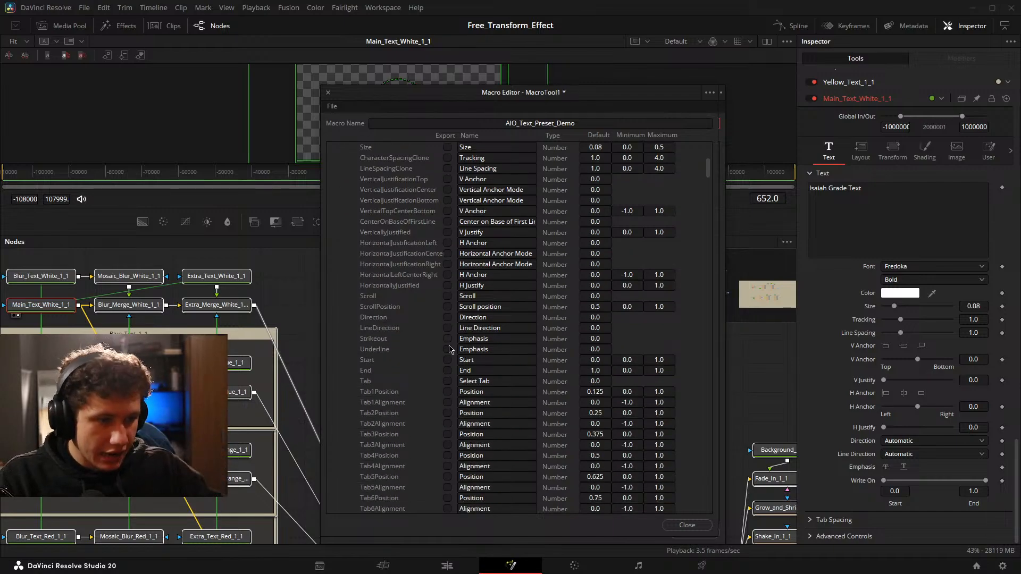
pyautogui.click(447, 360)
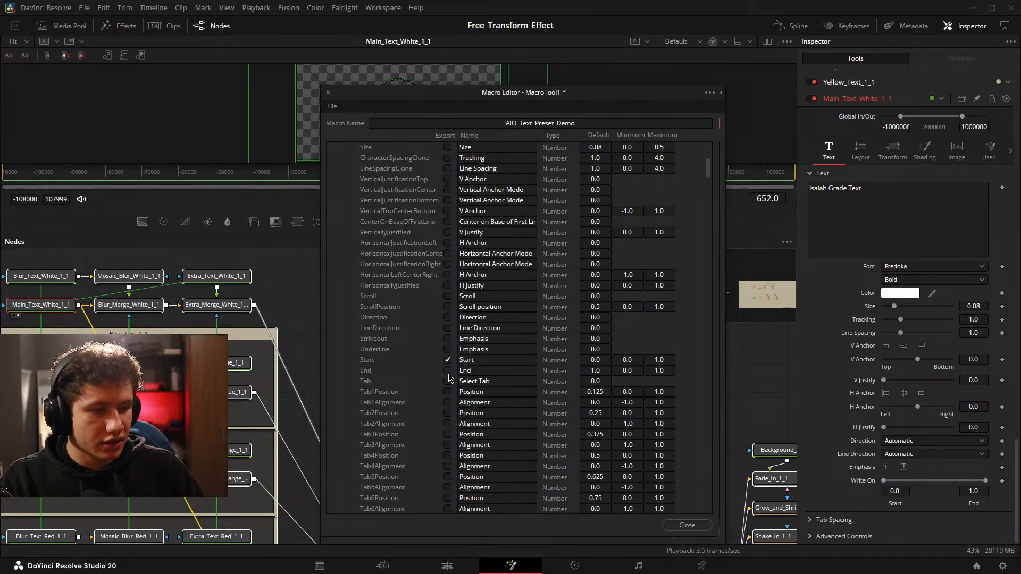
pyautogui.click(447, 370)
# Name the exported Start and End parameters of Extra_Text_White_1_1 "Extra Text Start" and "Extra Text End".
pyautogui.click(464, 361)
pyautogui.write('Extra')
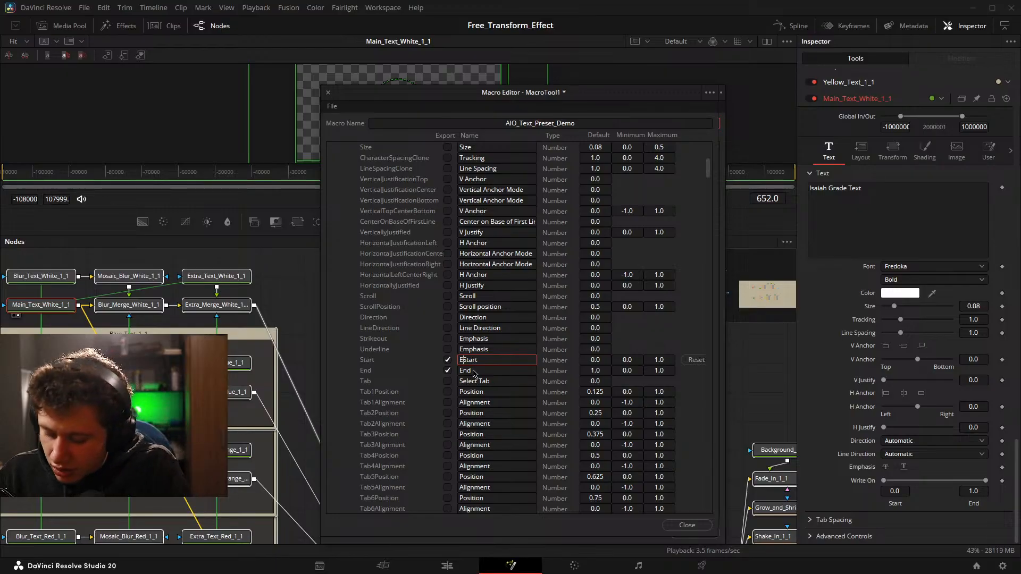
pyautogui.write(' Text')
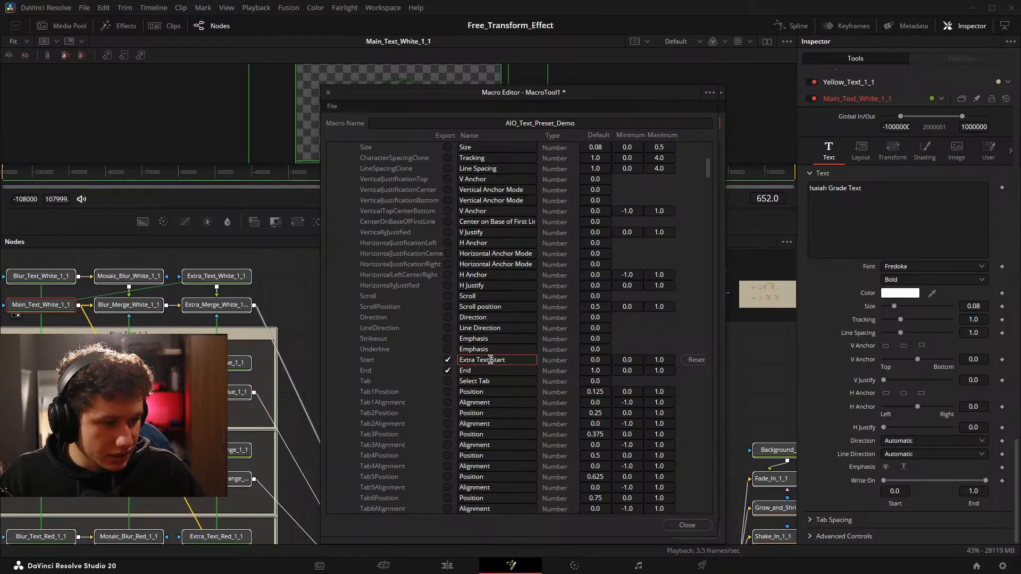
pyautogui.click(460, 371)
pyautogui.write('Extra Text')
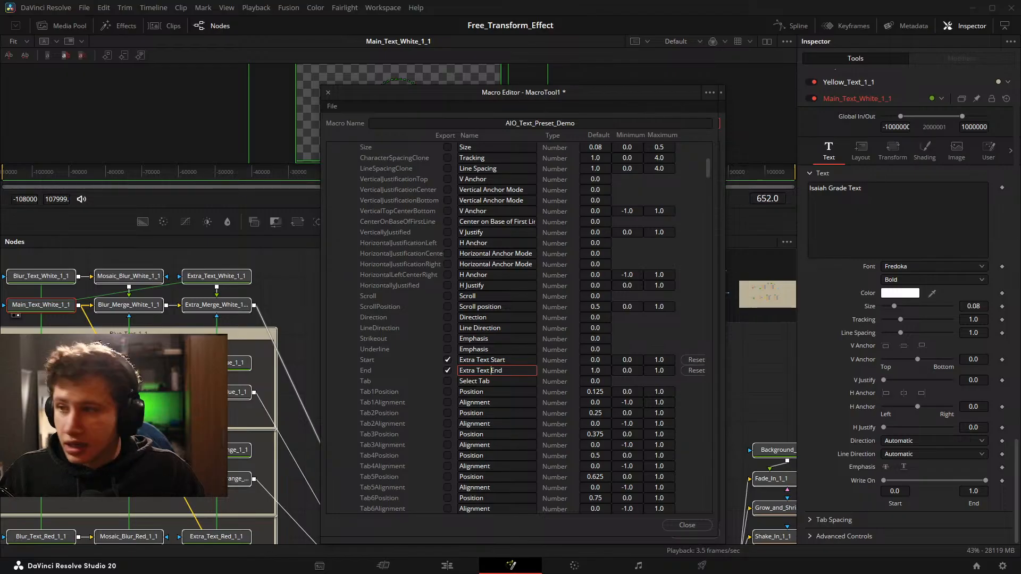
pyautogui.press('Return')
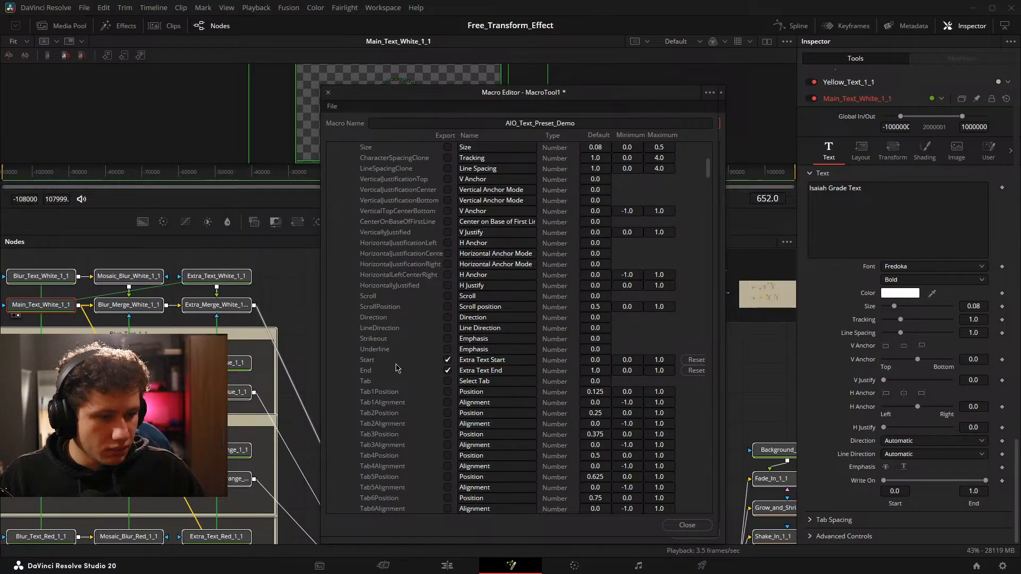
# Collapse Extra_Text_White_1_1 in the Macro Editor and bring the Grow, Shrink and Constant_Shake nodes into view.
pyautogui.click(350, 356)
pyautogui.scroll(8, 352, 319)
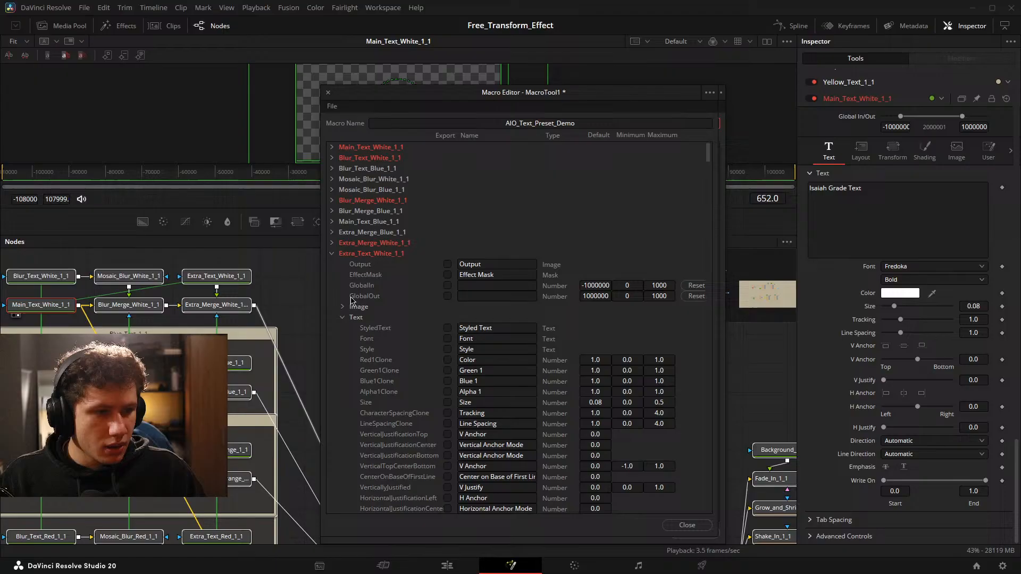
pyautogui.click(333, 254)
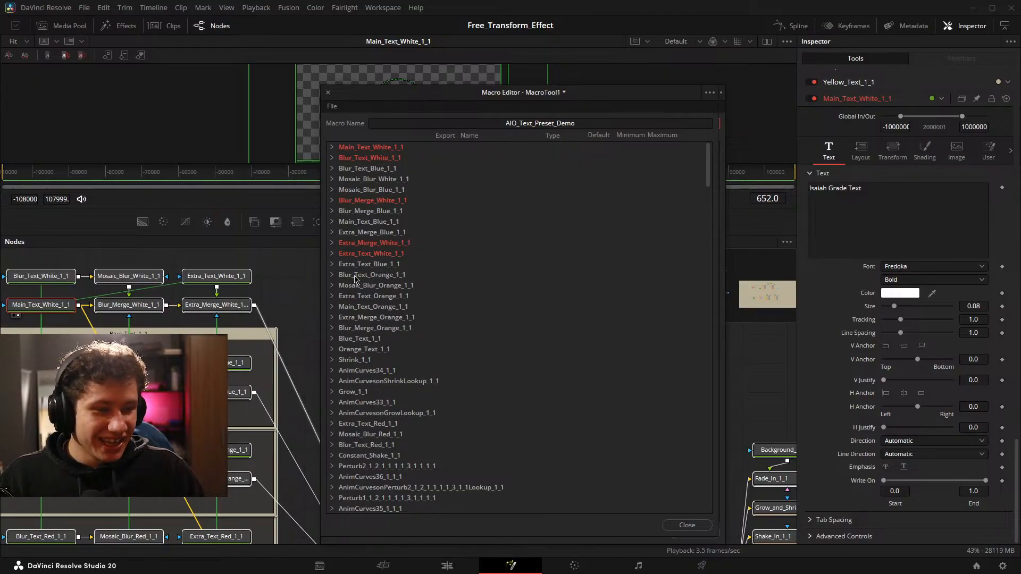
pyautogui.moveTo(295, 307); pyautogui.dragTo(92, 84)
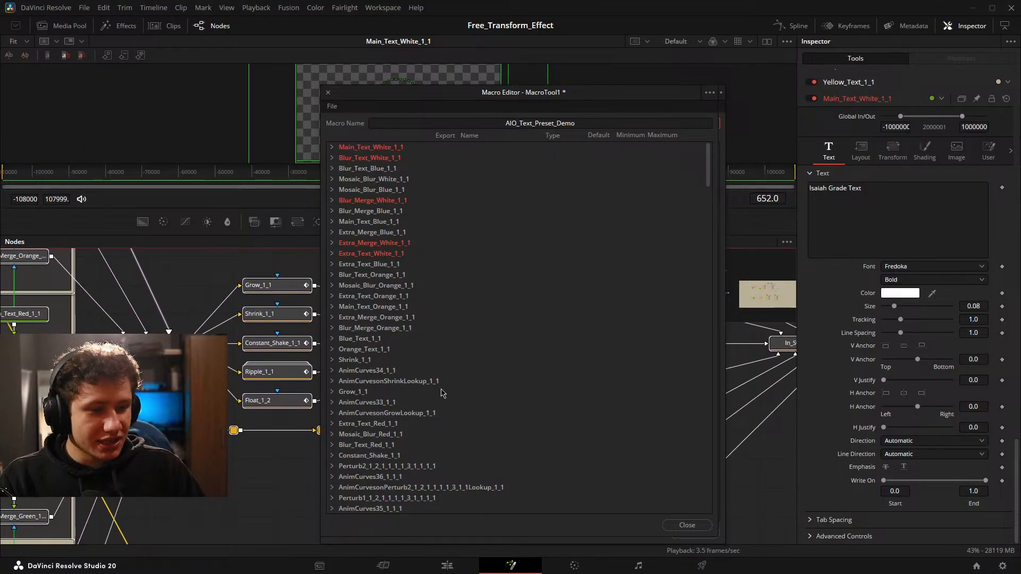
# Export the Text Color source and the eight image inputs White through Pink of Color_Switch_1_1 and collapse that node.
pyautogui.scroll(-4, 396, 288)
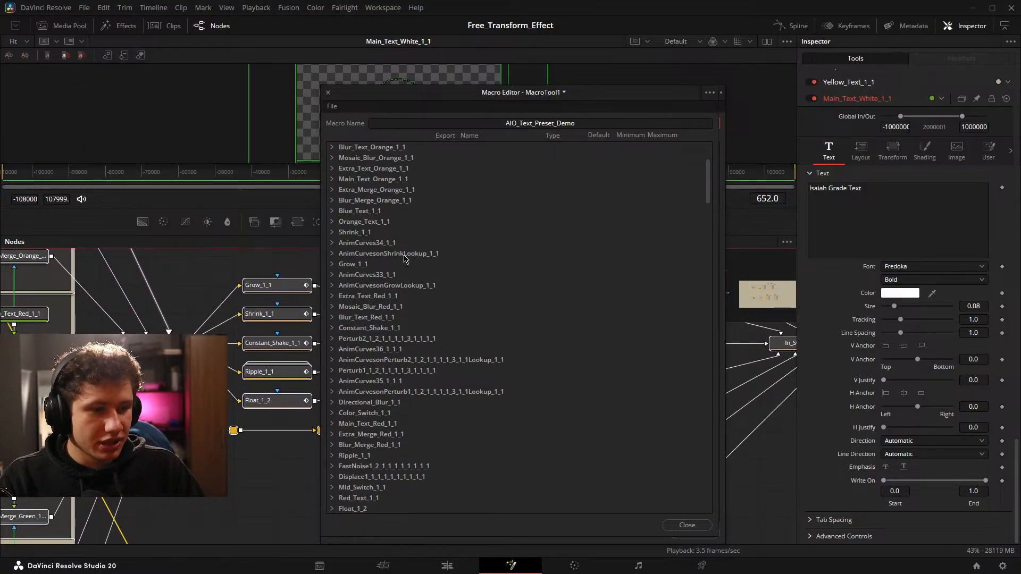
pyautogui.scroll(4, 406, 269)
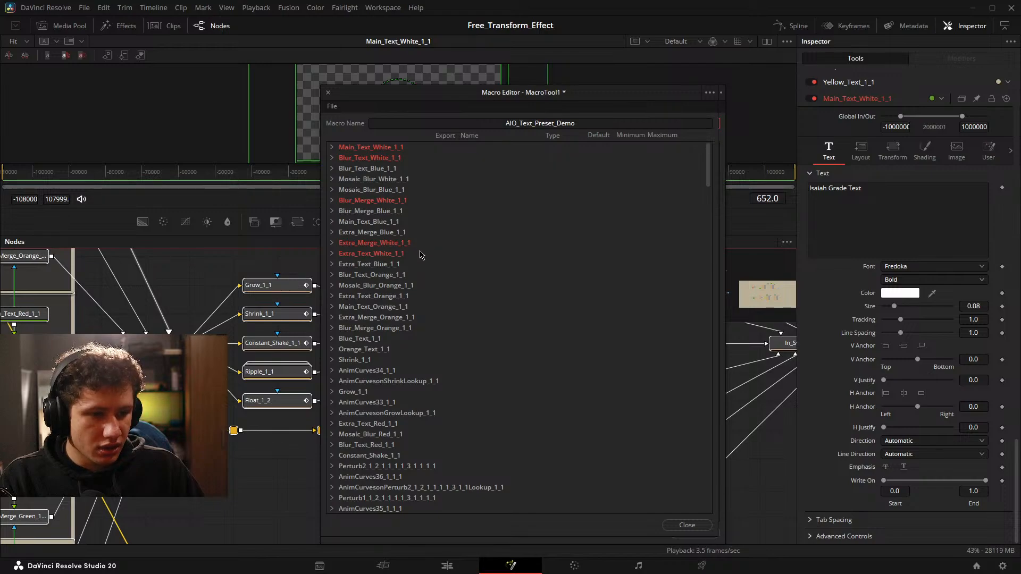
pyautogui.scroll(-3, 422, 251)
pyautogui.scroll(-1, 390, 248)
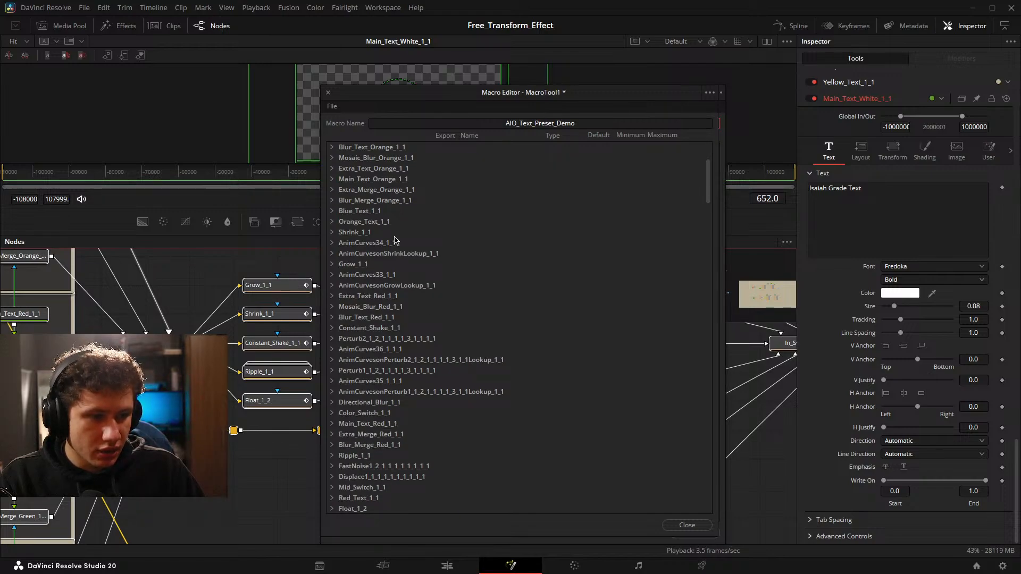
pyautogui.scroll(-2, 395, 240)
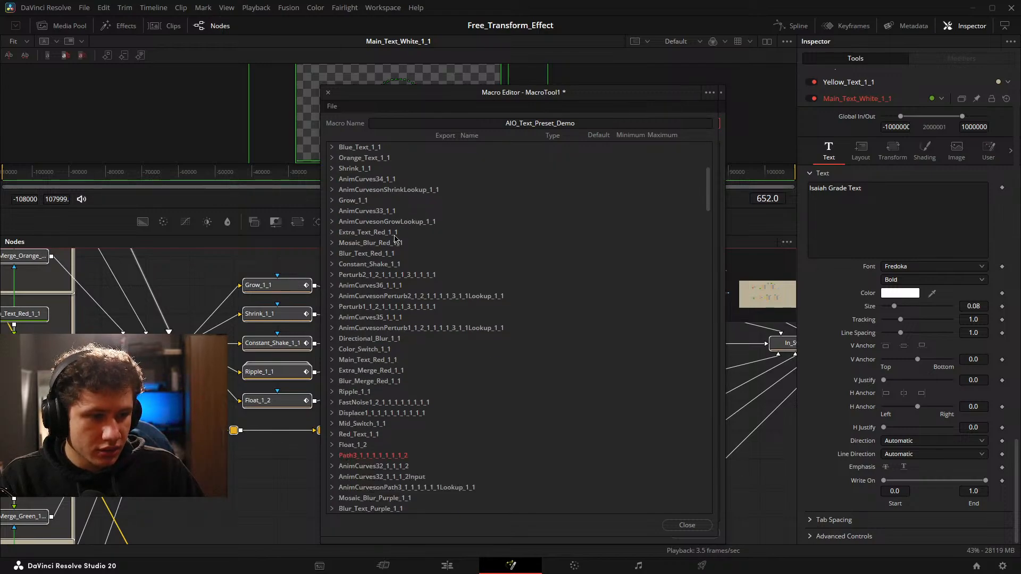
pyautogui.click(332, 349)
pyautogui.scroll(-4, 452, 319)
pyautogui.click(447, 339)
pyautogui.click(447, 317)
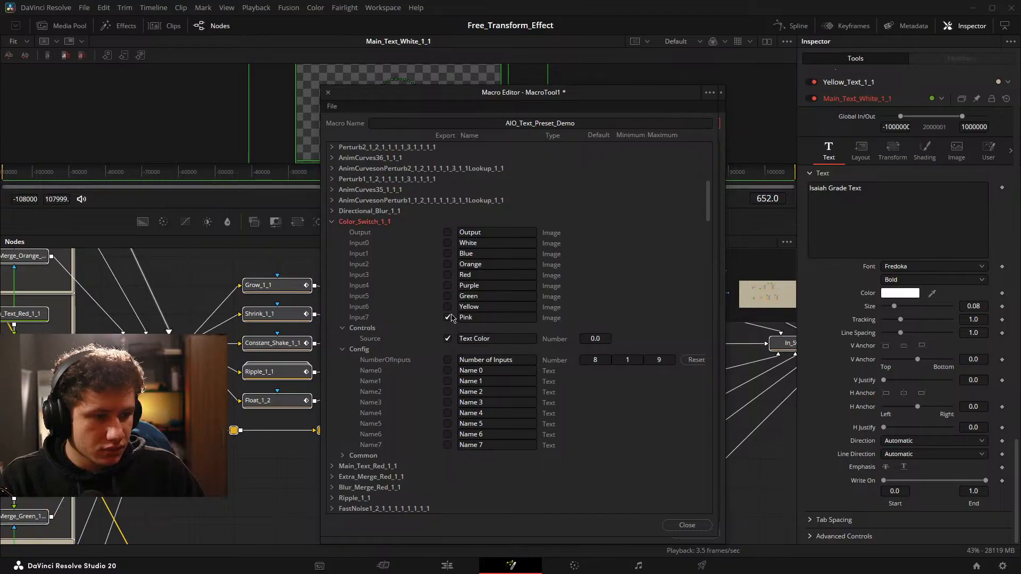
pyautogui.click(447, 306)
pyautogui.click(447, 296)
pyautogui.click(447, 285)
pyautogui.click(447, 275)
pyautogui.click(447, 264)
pyautogui.click(447, 254)
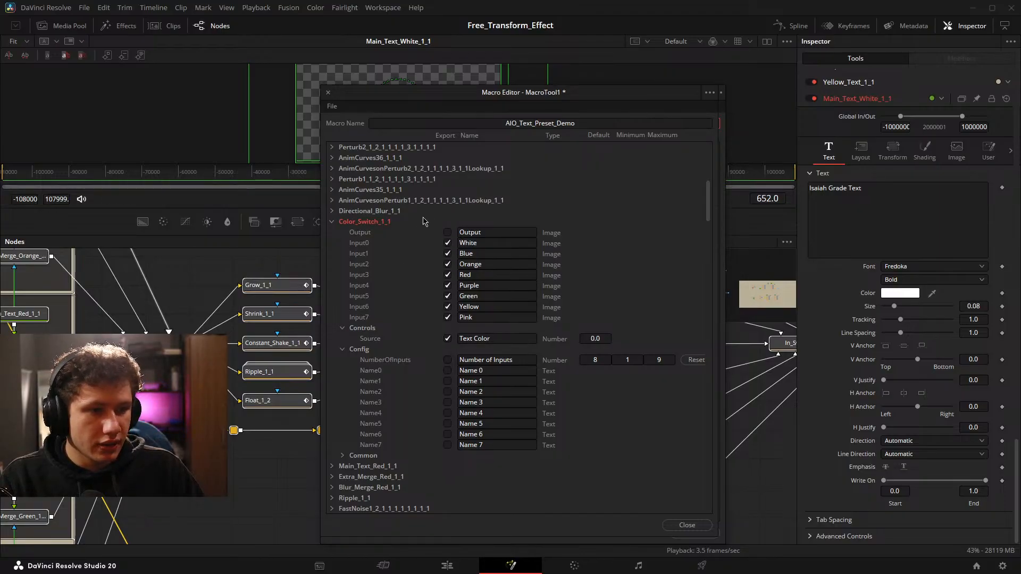
pyautogui.click(333, 222)
# Export the Mid Animation source and the Grow, Shrink, Constant Shake, Still, Ripple and Float inputs of Mid_Switch_1_1 and collapse it.
pyautogui.moveTo(298, 285); pyautogui.dragTo(90, 288)
pyautogui.moveTo(264, 315); pyautogui.dragTo(172, 314)
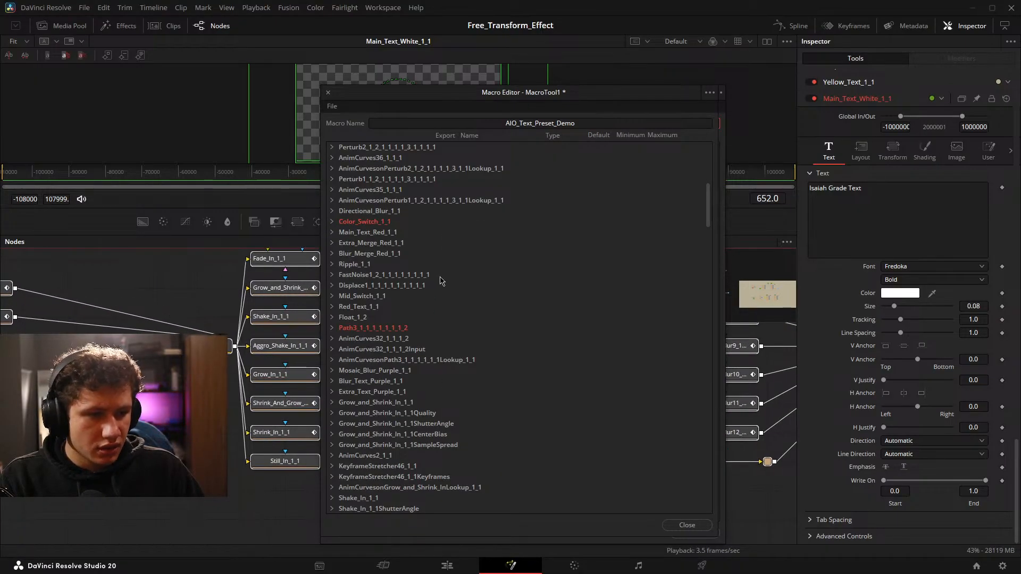
pyautogui.click(332, 296)
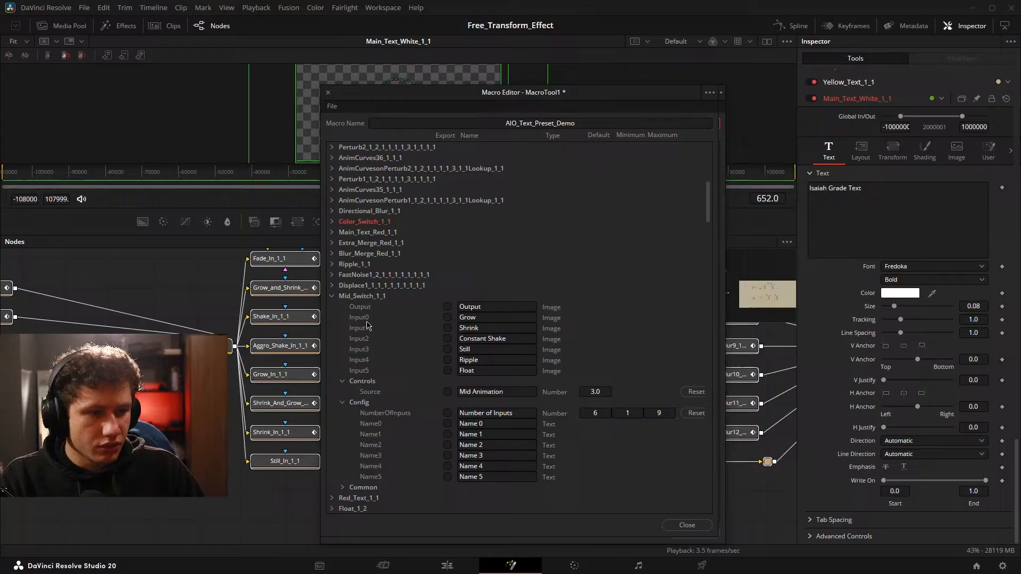
pyautogui.click(447, 392)
pyautogui.click(447, 370)
pyautogui.click(447, 360)
pyautogui.click(447, 349)
pyautogui.click(447, 339)
pyautogui.click(447, 328)
pyautogui.click(447, 317)
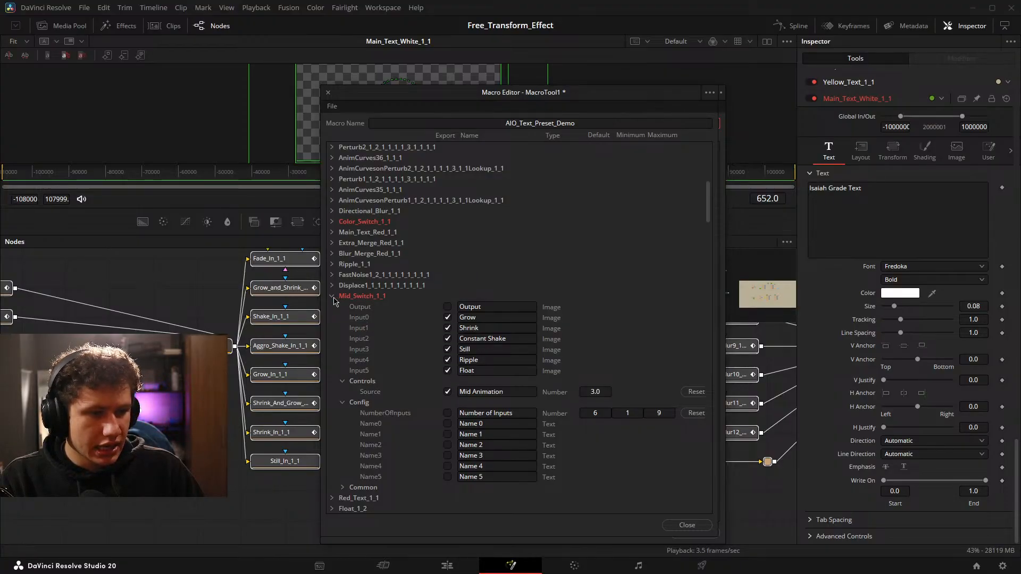
pyautogui.click(332, 296)
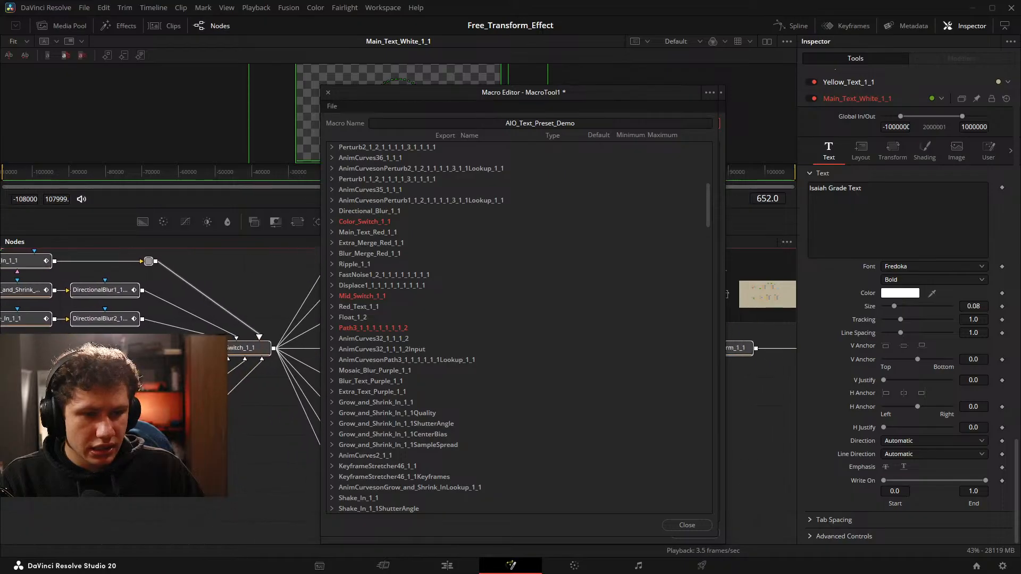
# Export the In Animation source and the eight image inputs Fade through Still of In_Switch_1_1 and collapse that node.
pyautogui.moveTo(214, 366); pyautogui.dragTo(253, 348)
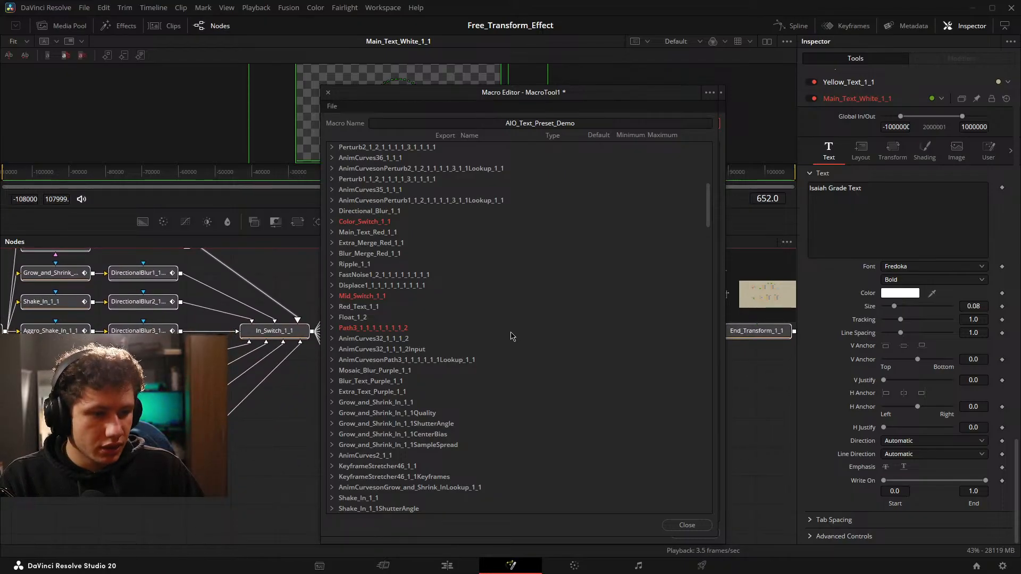
pyautogui.scroll(-3, 511, 336)
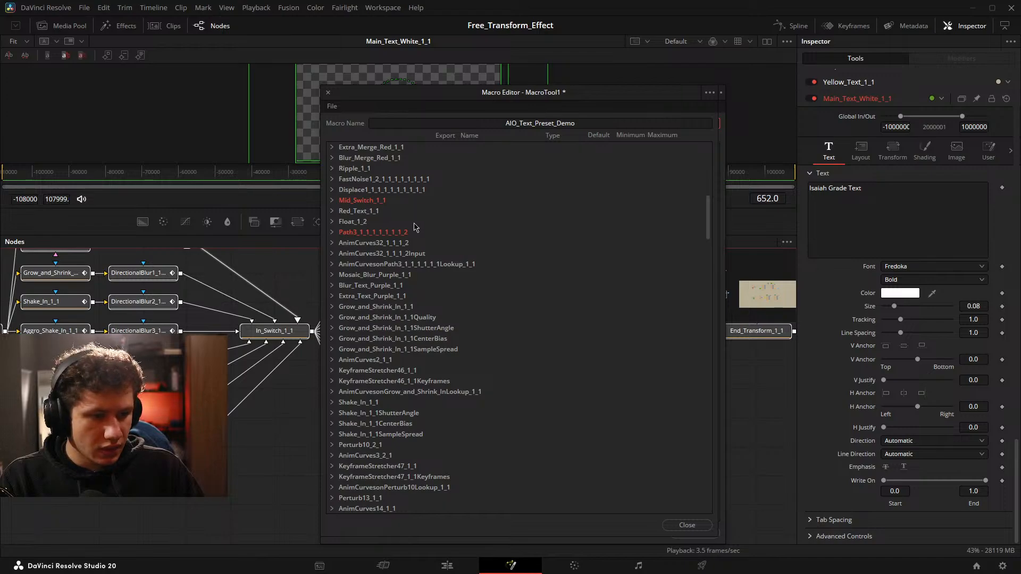
pyautogui.scroll(-6, 415, 227)
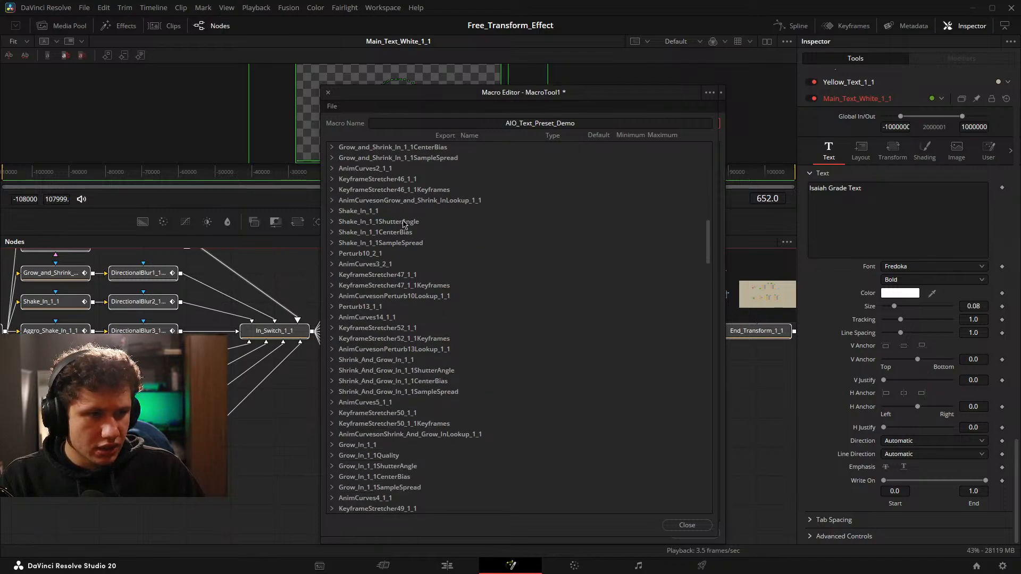
pyautogui.scroll(6, 412, 239)
pyautogui.scroll(-10, 434, 224)
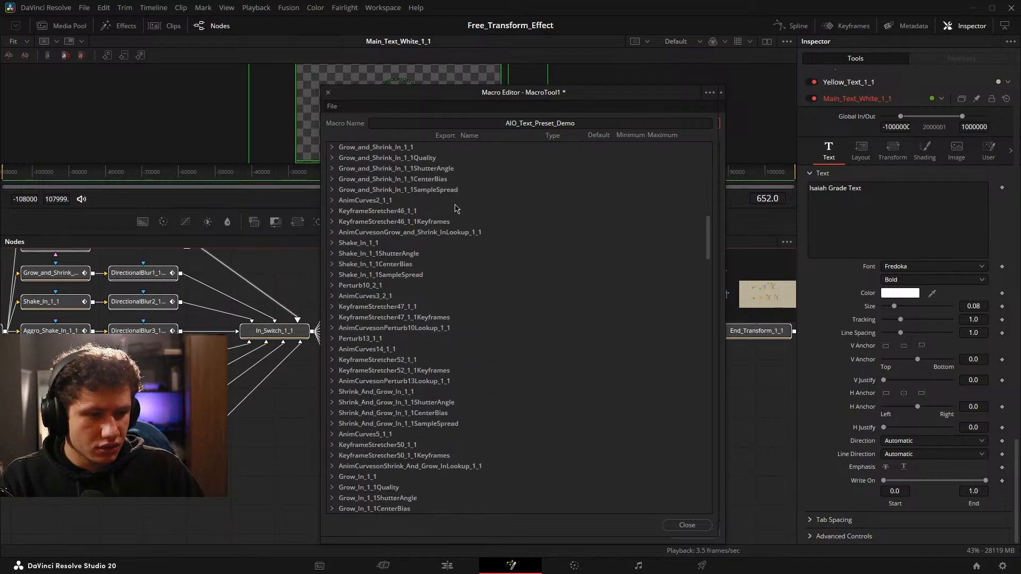
pyautogui.scroll(-7, 455, 207)
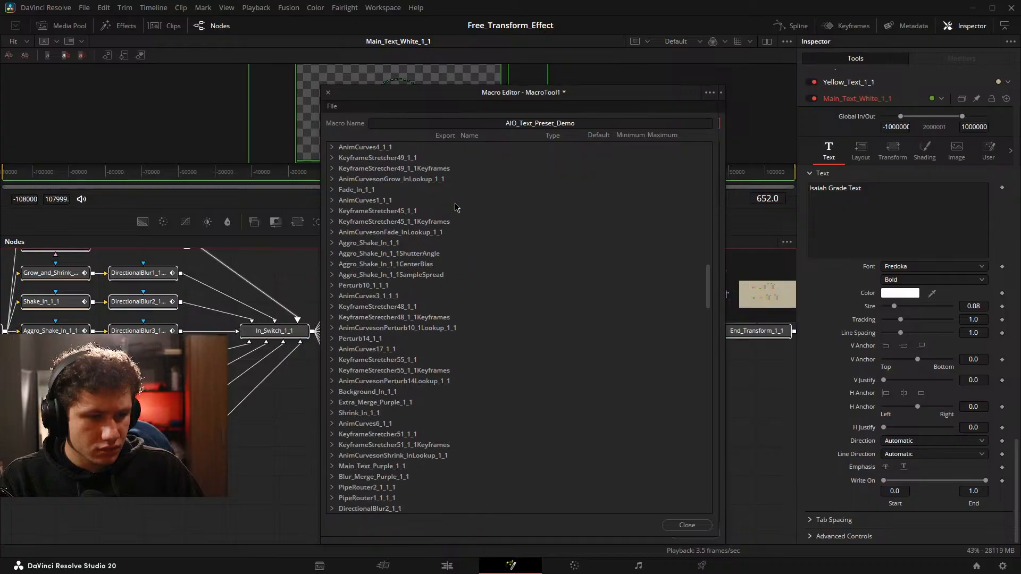
pyautogui.scroll(-2, 450, 213)
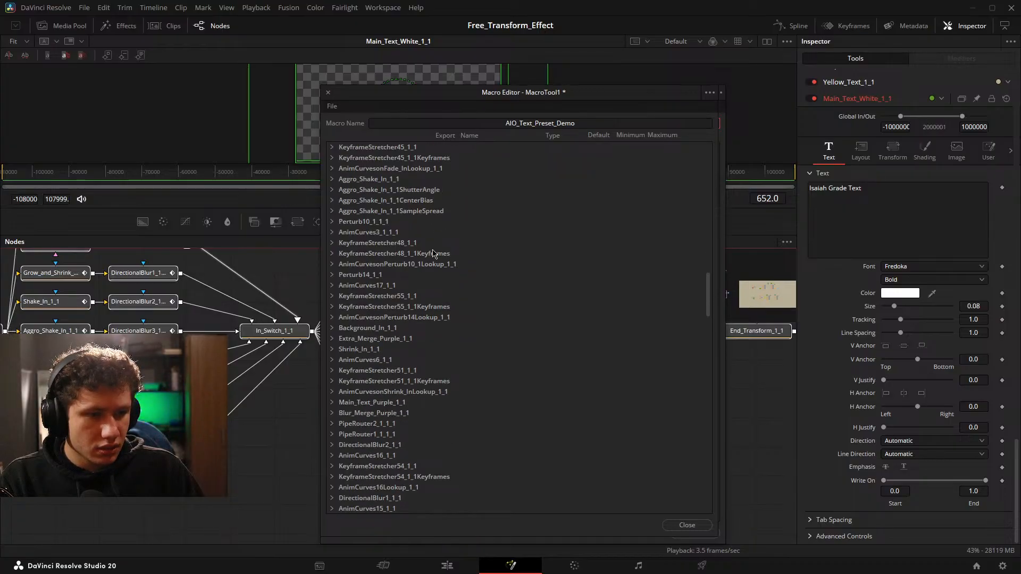
pyautogui.scroll(-4, 435, 248)
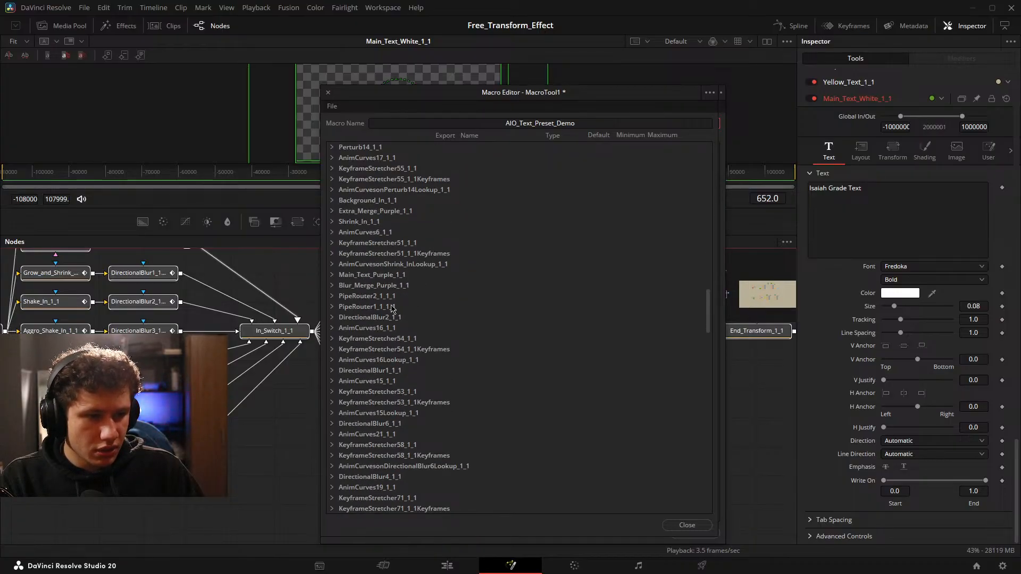
pyautogui.scroll(-6, 430, 286)
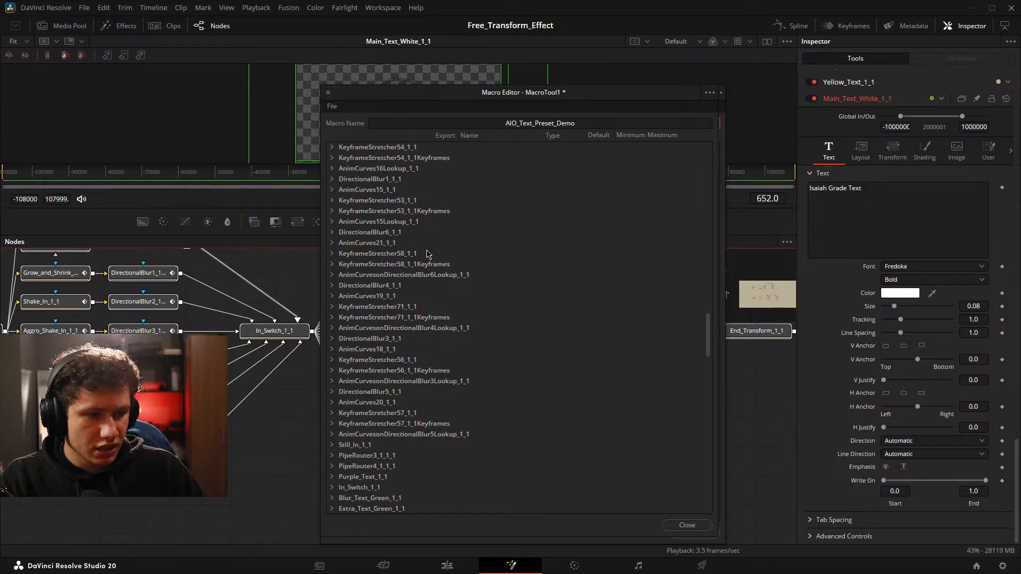
pyautogui.scroll(-4, 426, 254)
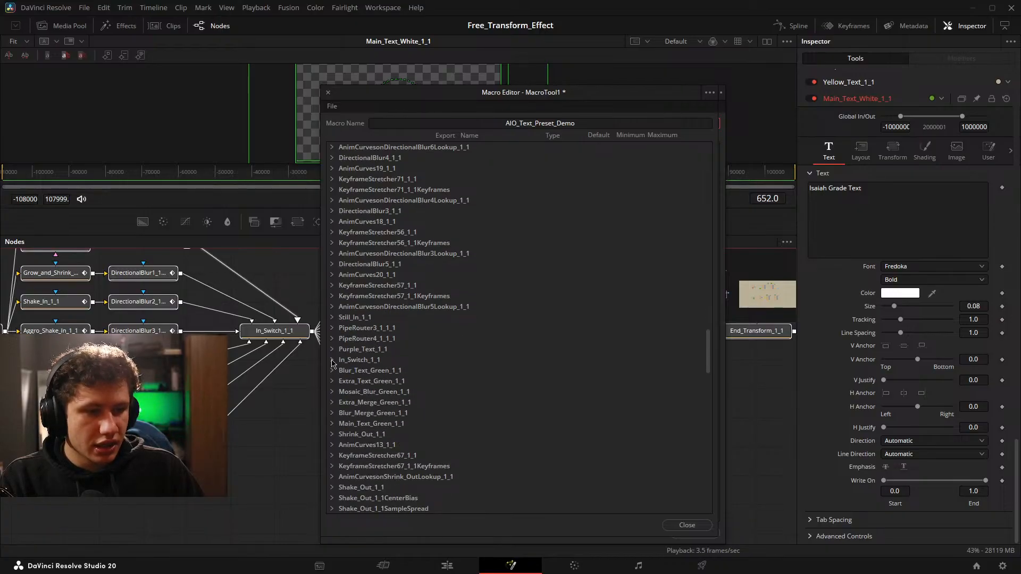
pyautogui.click(334, 361)
pyautogui.scroll(-3, 453, 380)
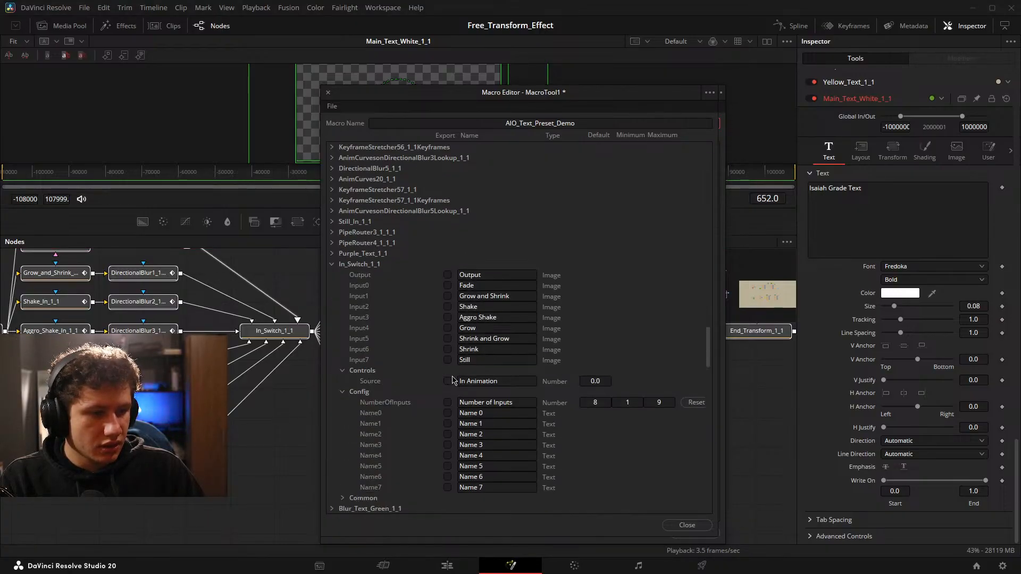
pyautogui.click(448, 381)
pyautogui.click(448, 359)
pyautogui.click(448, 348)
pyautogui.click(448, 338)
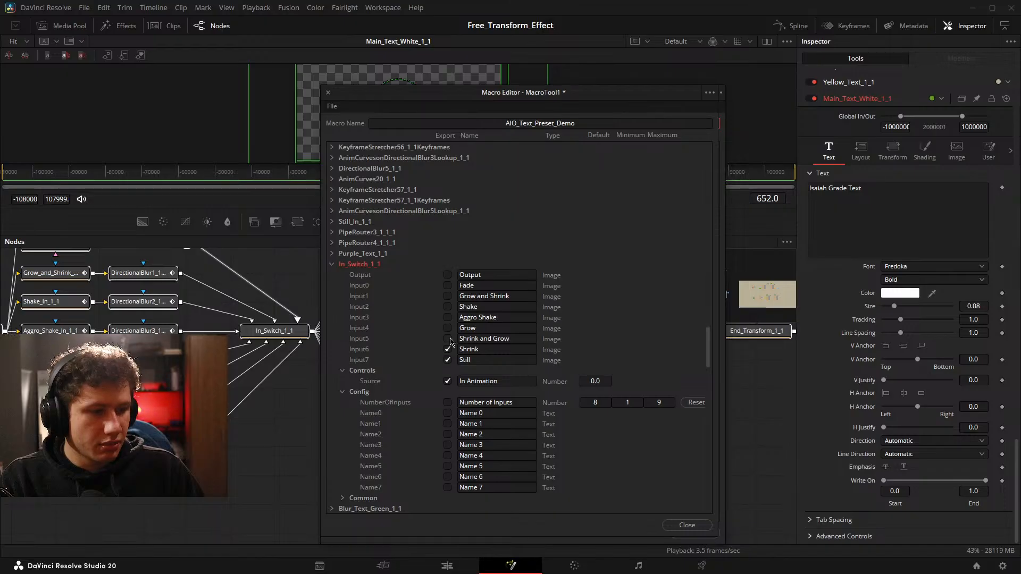
pyautogui.click(448, 327)
pyautogui.click(449, 307)
pyautogui.click(448, 295)
pyautogui.click(448, 285)
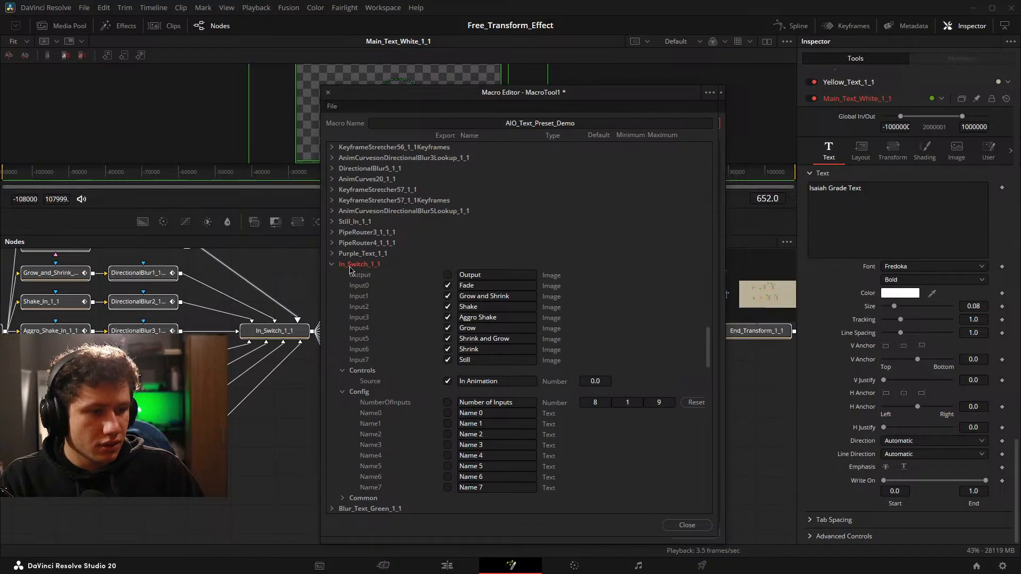
pyautogui.click(331, 264)
# Export the Out Animation source and the eight image inputs Fade through Still of Out_Switch_1_1 and collapse that node.
pyautogui.scroll(-5, 506, 234)
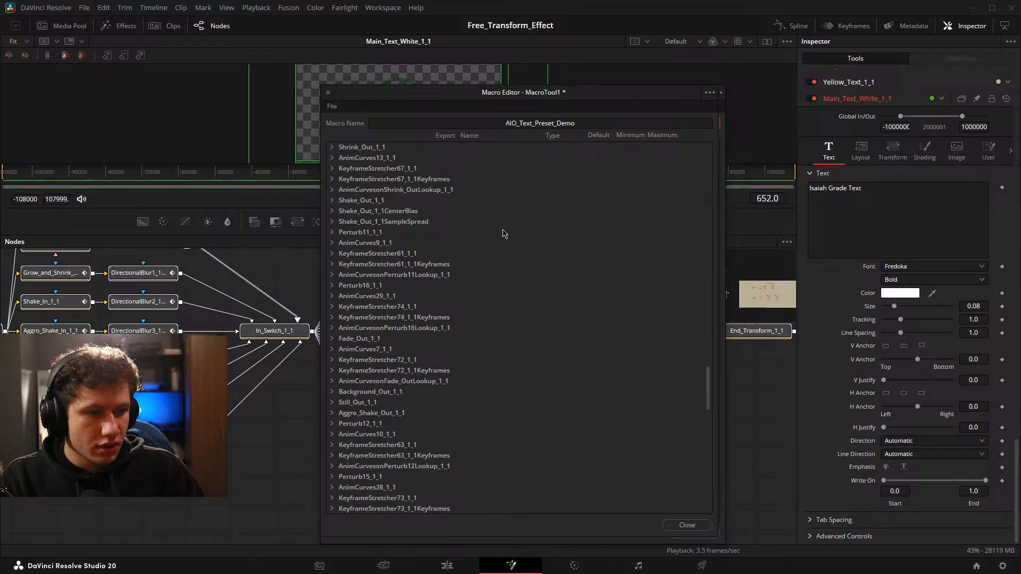
pyautogui.scroll(-10, 504, 234)
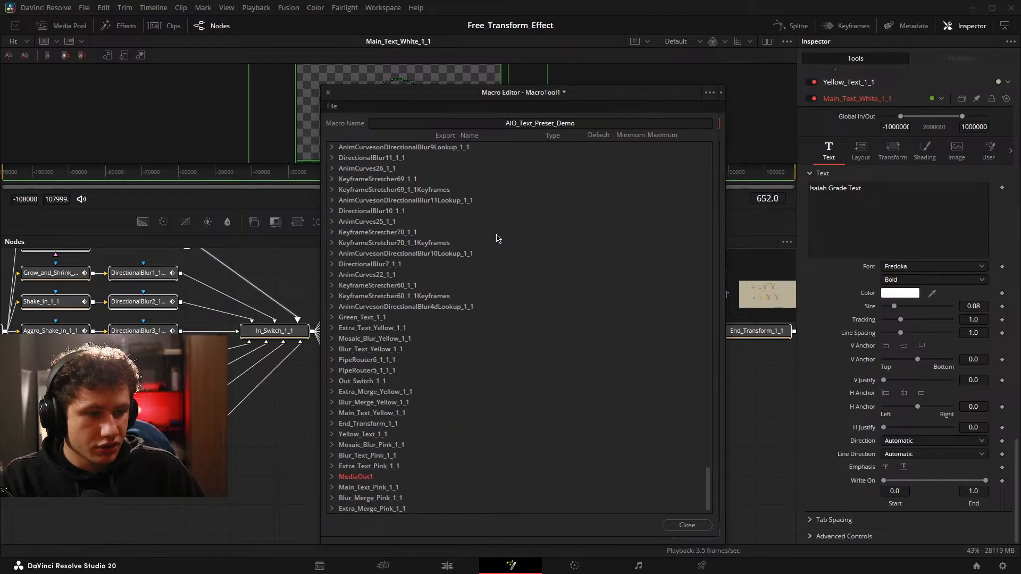
pyautogui.scroll(-1, 498, 239)
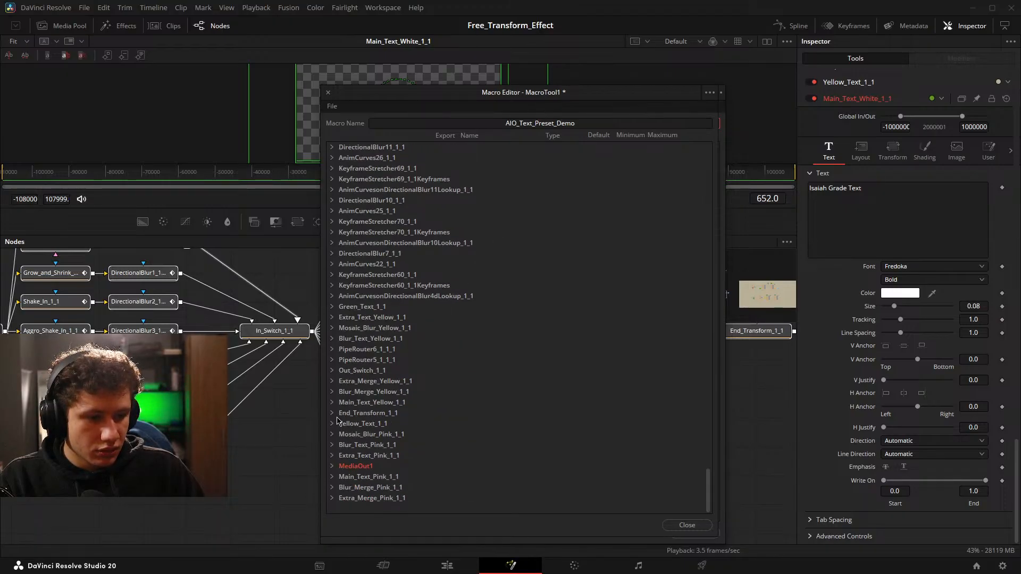
pyautogui.click(331, 370)
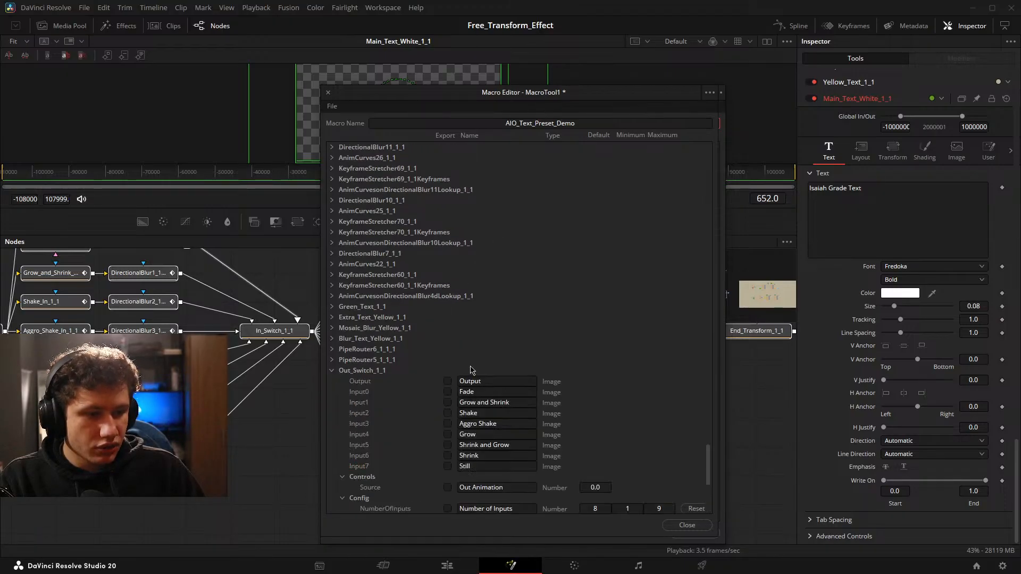
pyautogui.click(448, 488)
pyautogui.click(448, 466)
pyautogui.click(447, 455)
pyautogui.click(447, 445)
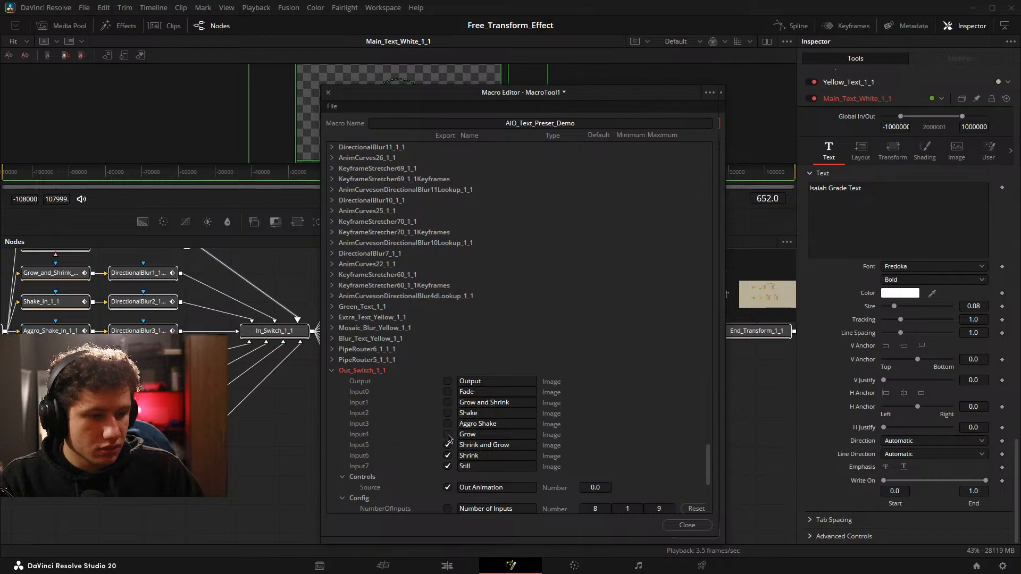
pyautogui.click(447, 434)
pyautogui.click(448, 424)
pyautogui.click(447, 413)
pyautogui.click(447, 402)
pyautogui.click(447, 391)
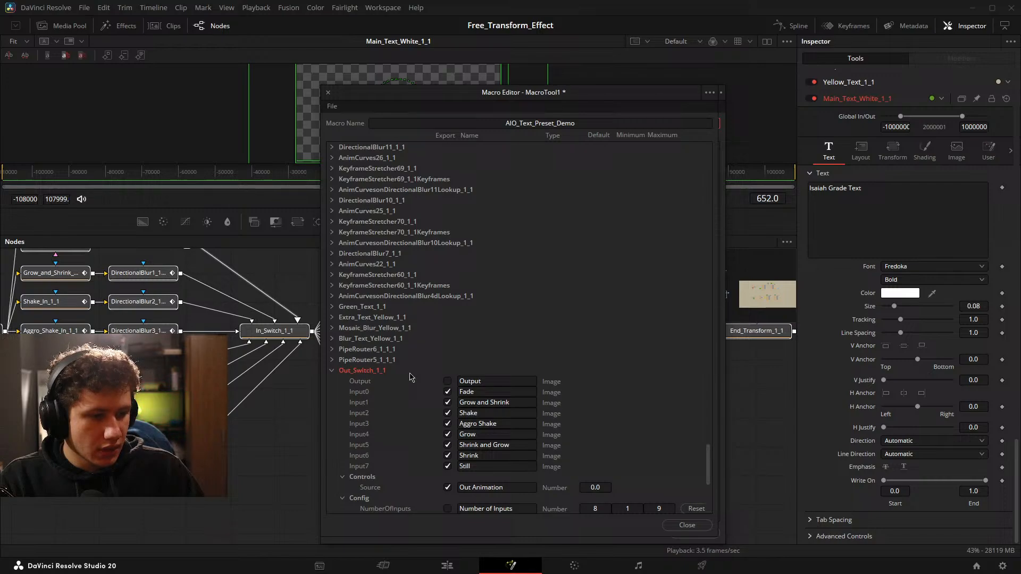
pyautogui.click(332, 371)
# Move the Macro Editor aside and examine the transform parameters of End_Transform_1_1 without exporting any of them.
pyautogui.moveTo(551, 97); pyautogui.dragTo(308, 82)
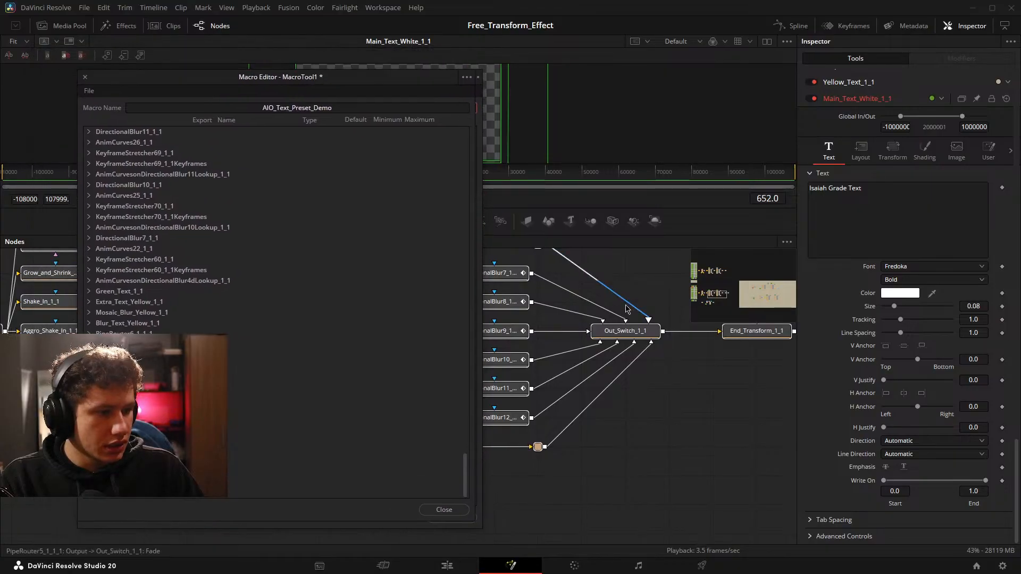
pyautogui.moveTo(637, 367); pyautogui.dragTo(425, 369)
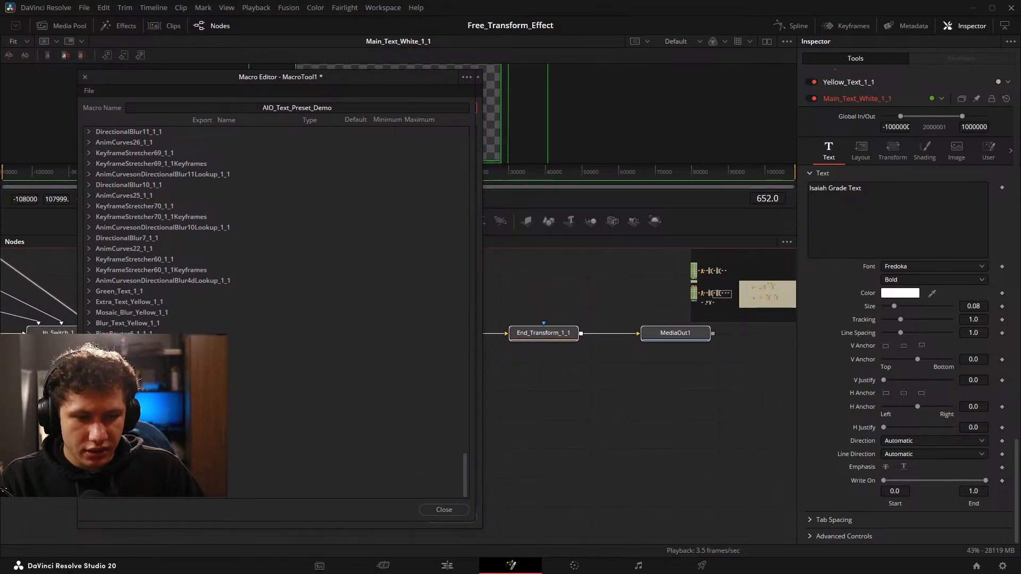
pyautogui.click(89, 398)
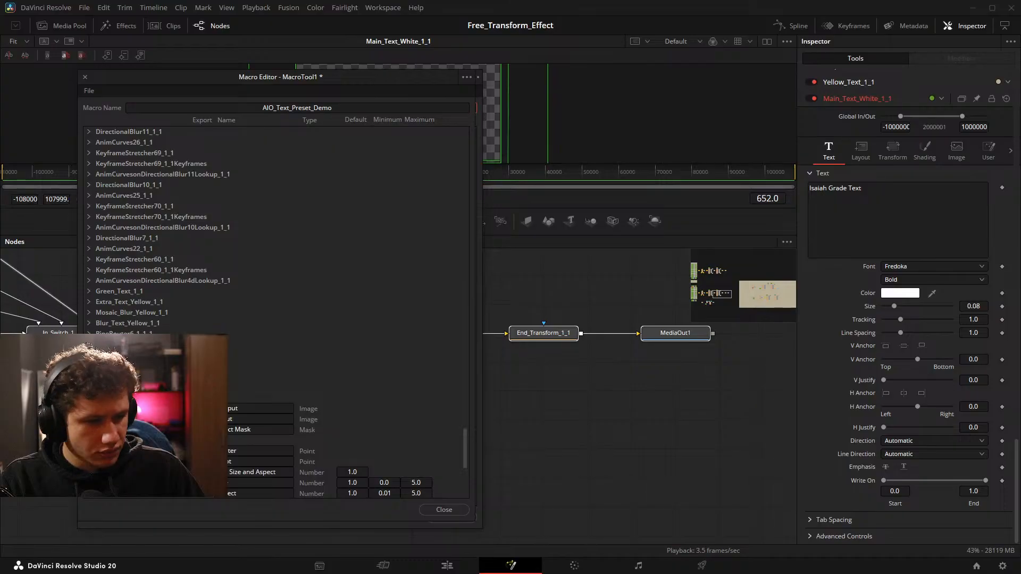
pyautogui.scroll(-5, 276, 313)
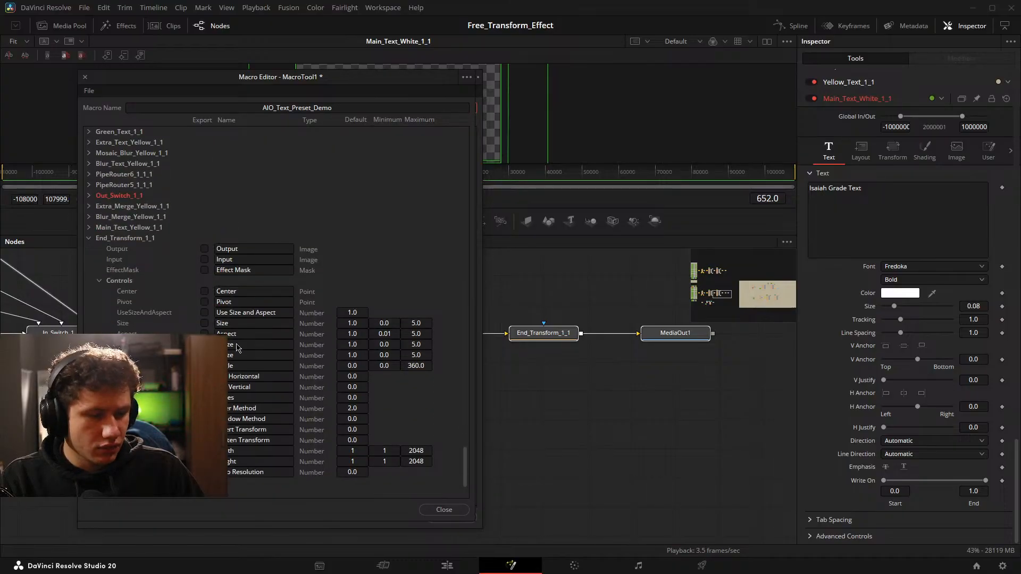
pyautogui.scroll(-1, 237, 348)
pyautogui.scroll(3, 242, 356)
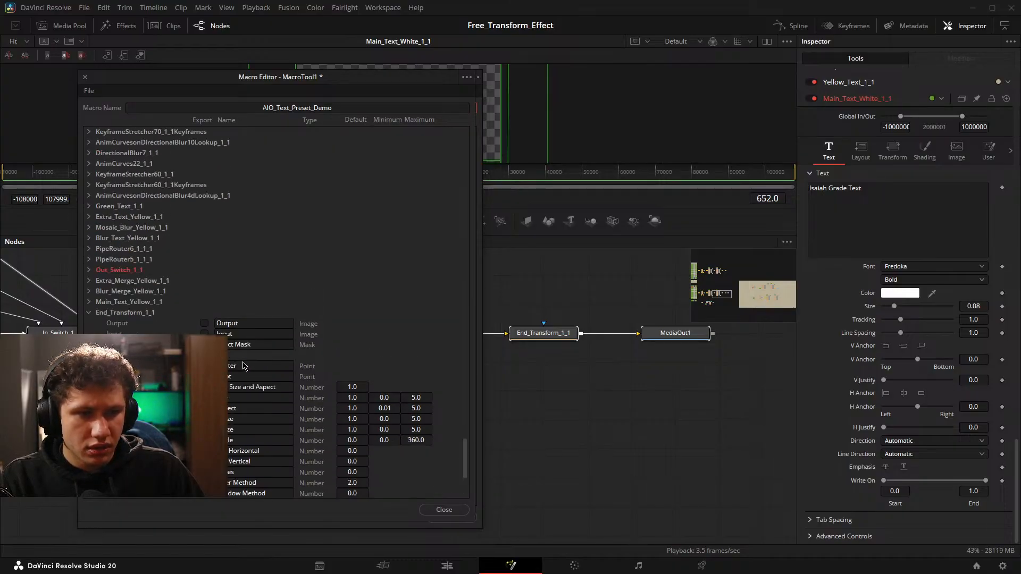
pyautogui.click(89, 317)
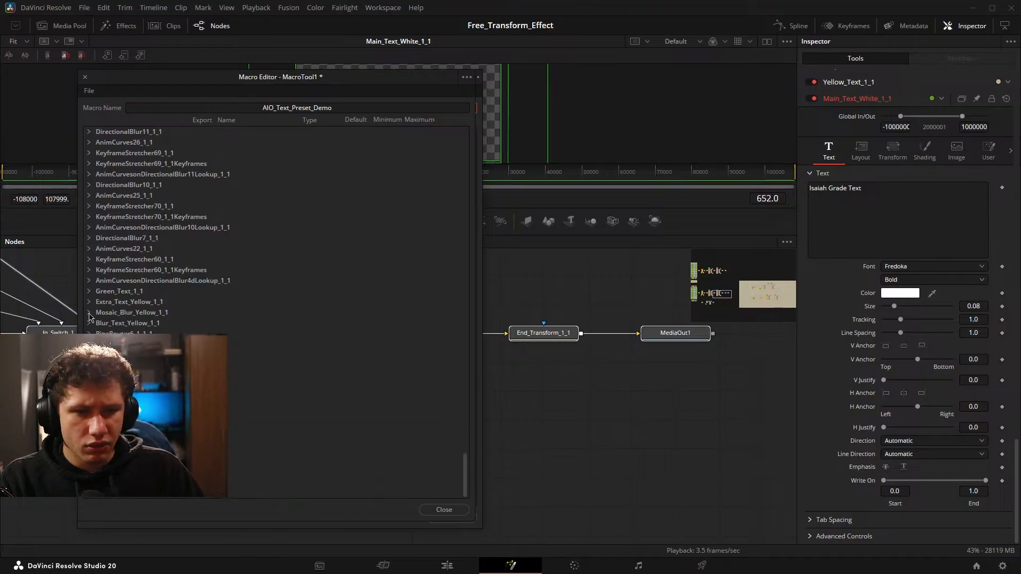
# Close the Macro Editor for the AIO_Text_Preset_Demo macro.
pyautogui.click(442, 511)
pyautogui.click(384, 325)
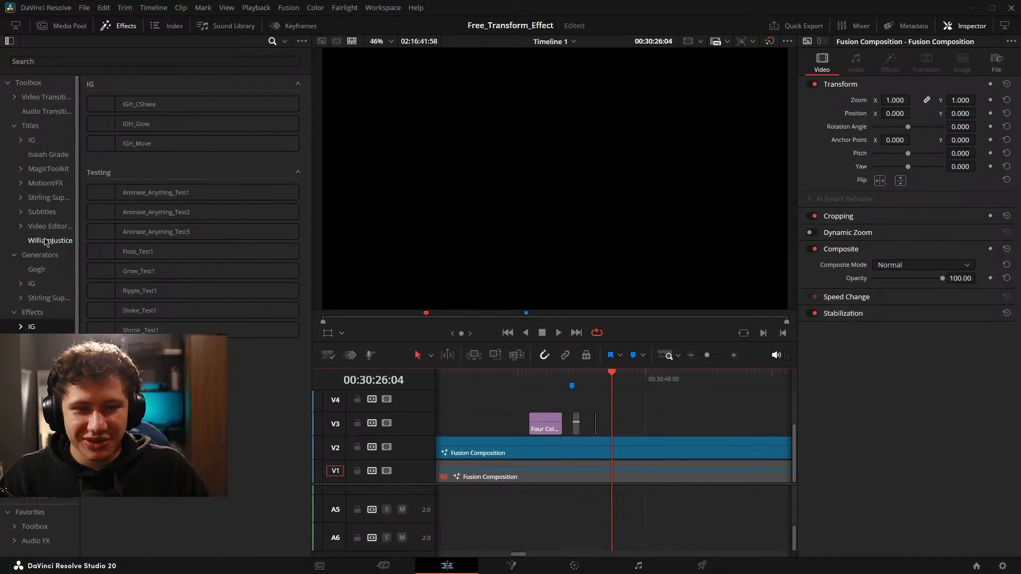
# Look through the IG title templates and their Testing folder for the AIO_Text_Preset_Demo macro.
pyautogui.click(32, 140)
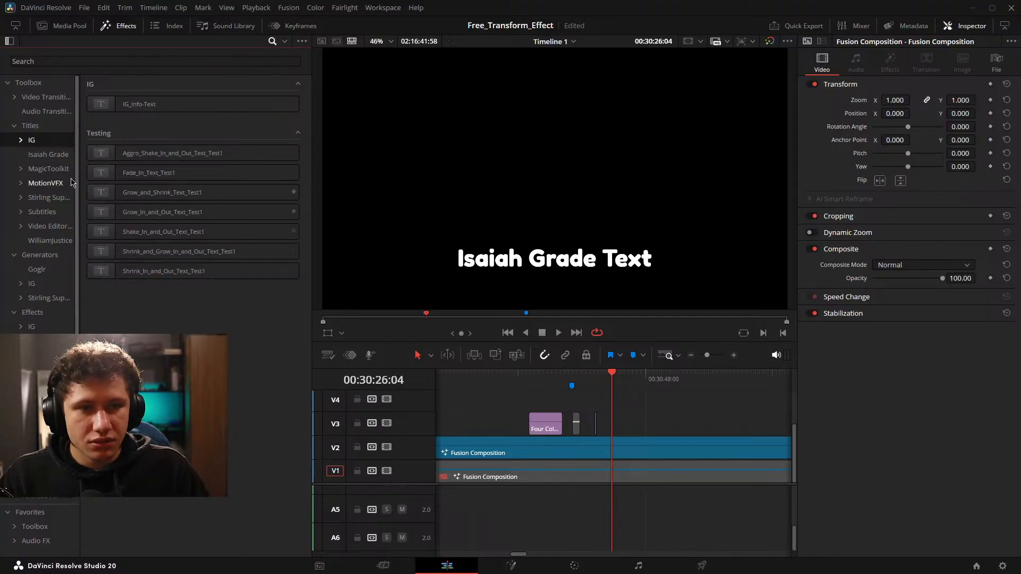
pyautogui.click(49, 154)
pyautogui.click(50, 141)
pyautogui.click(21, 140)
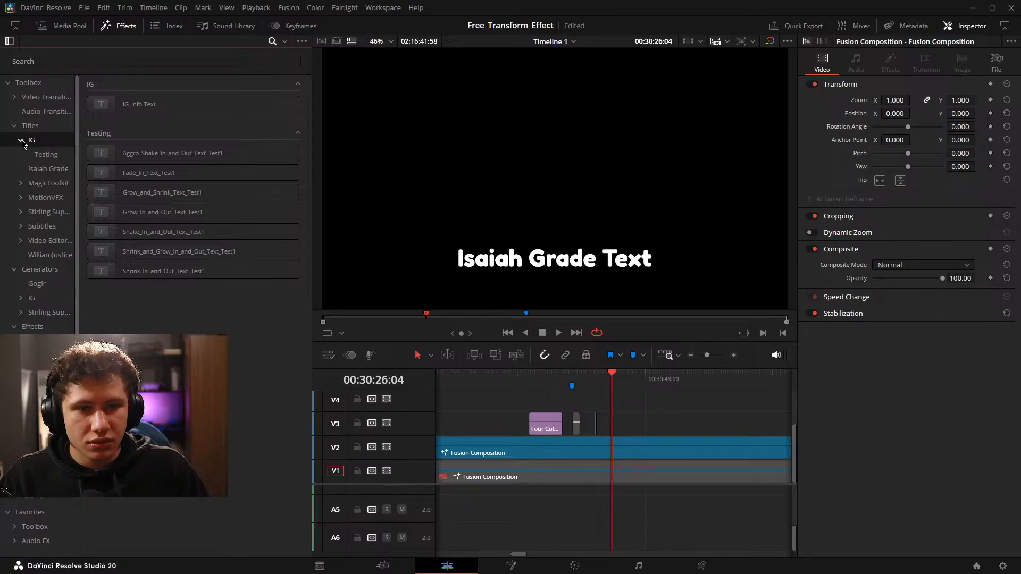
pyautogui.click(46, 155)
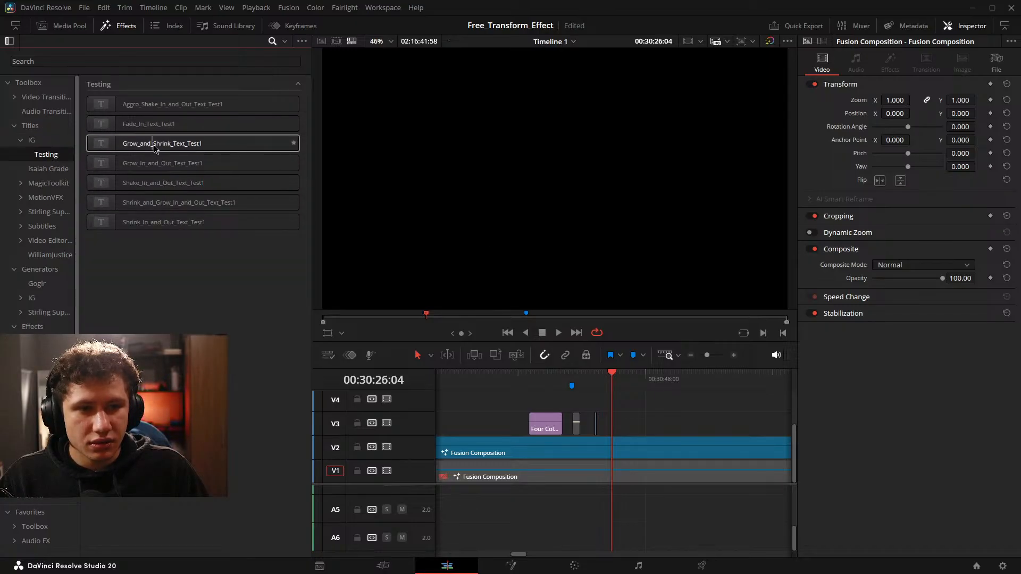
# Switch to the Fusion page, request the folder location of the Edit templates and browse the template list.
pyautogui.click(511, 565)
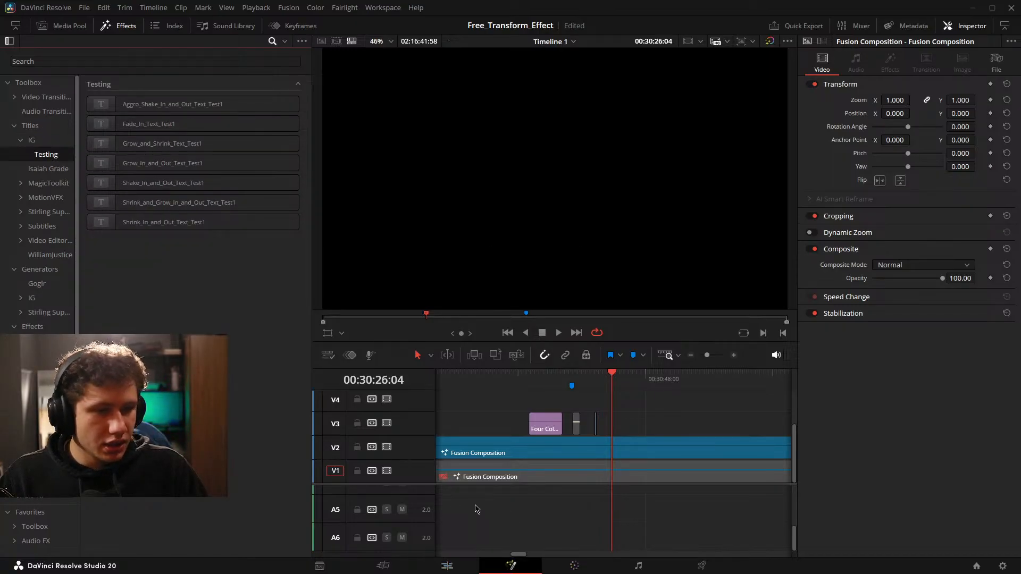
pyautogui.click(120, 25)
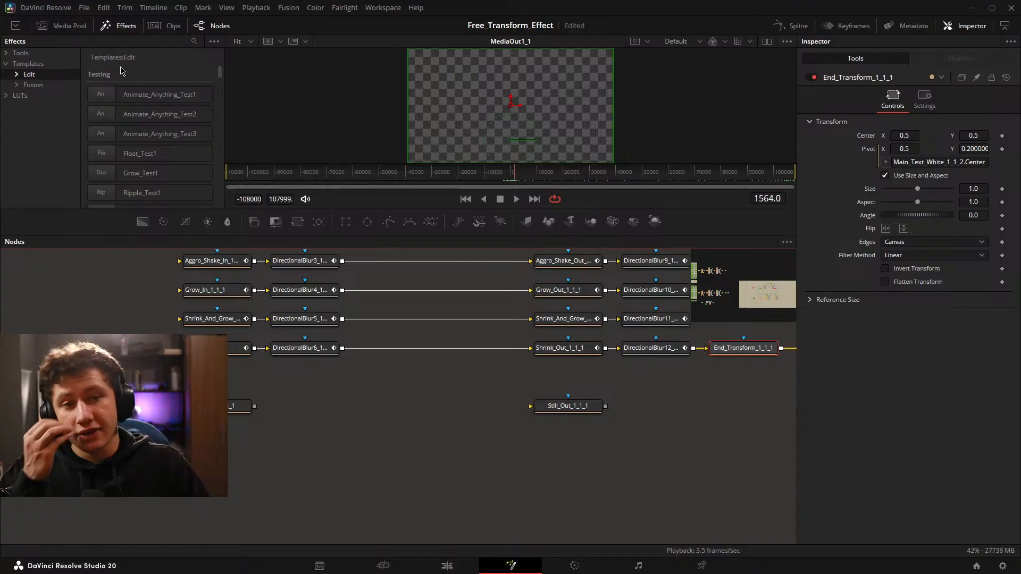
pyautogui.click(212, 44)
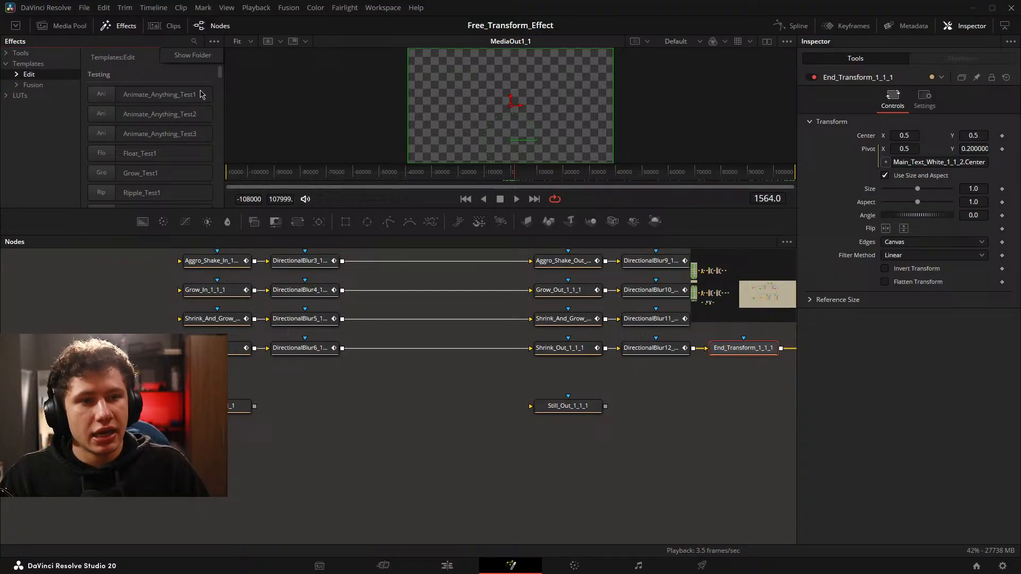
pyautogui.click(194, 53)
pyautogui.scroll(-3, 178, 139)
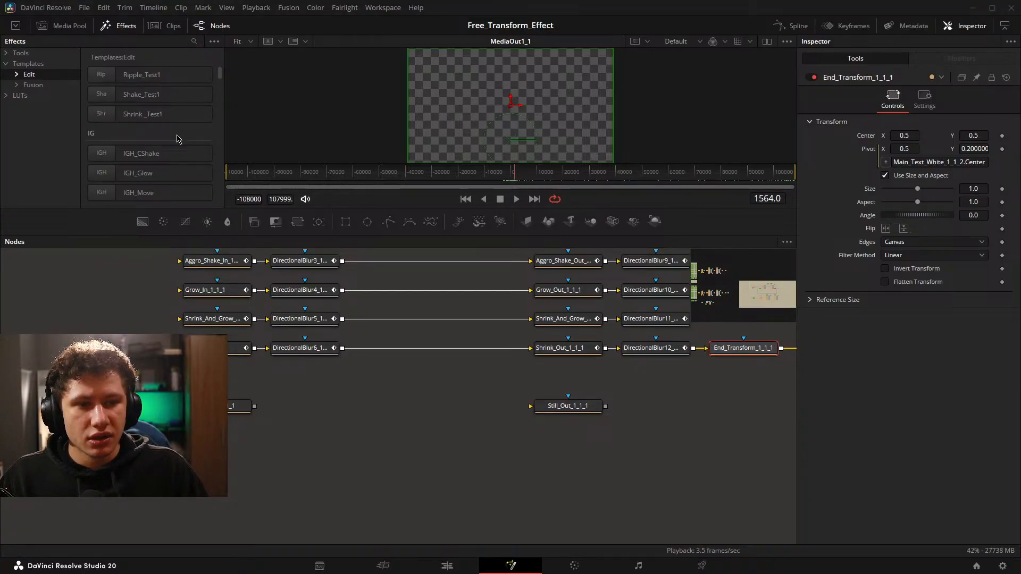
pyautogui.scroll(3, 178, 139)
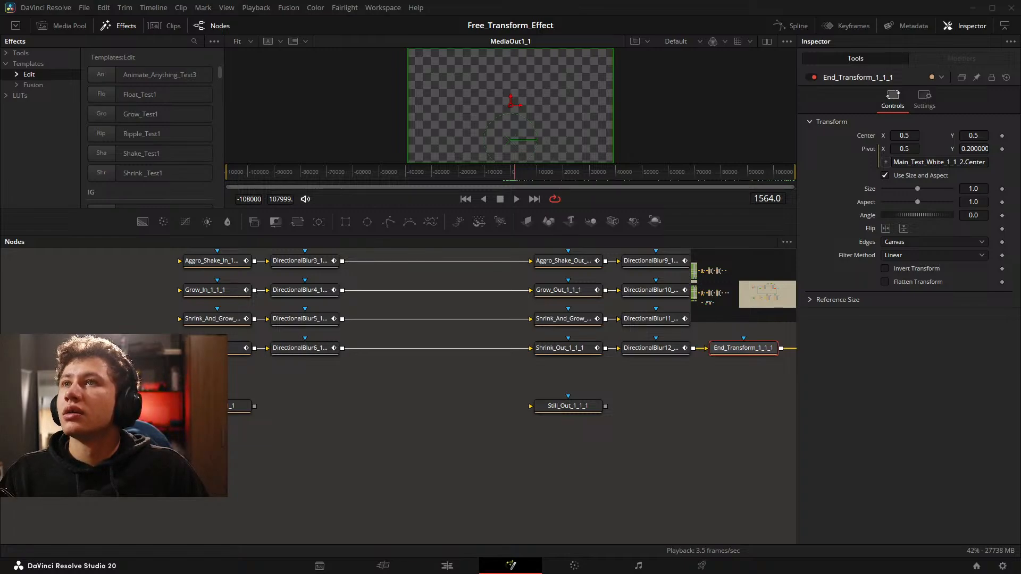
# Return to the Edit page and recheck the author's title folder and the IG Testing folder.
pyautogui.click(447, 566)
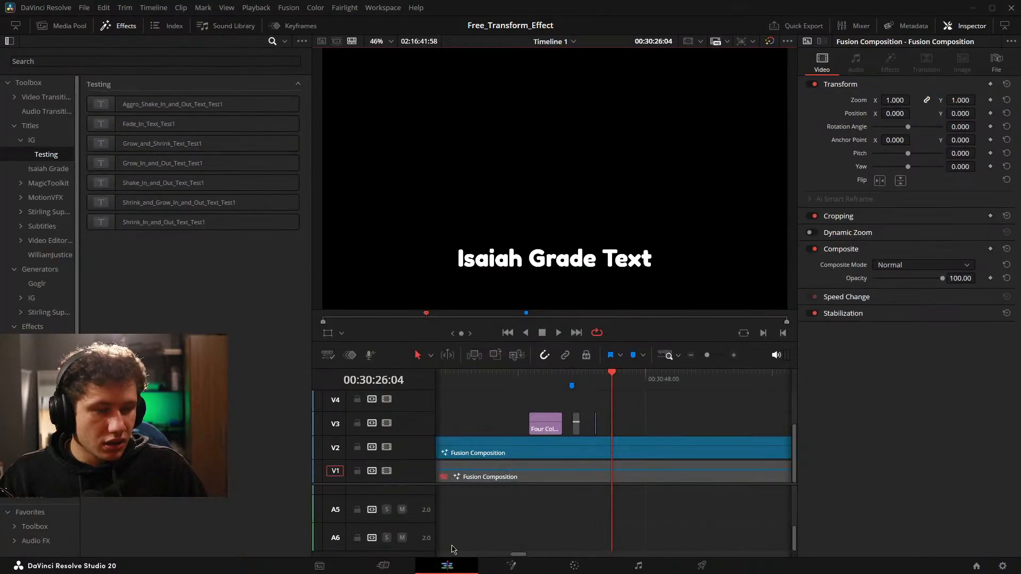
pyautogui.click(47, 168)
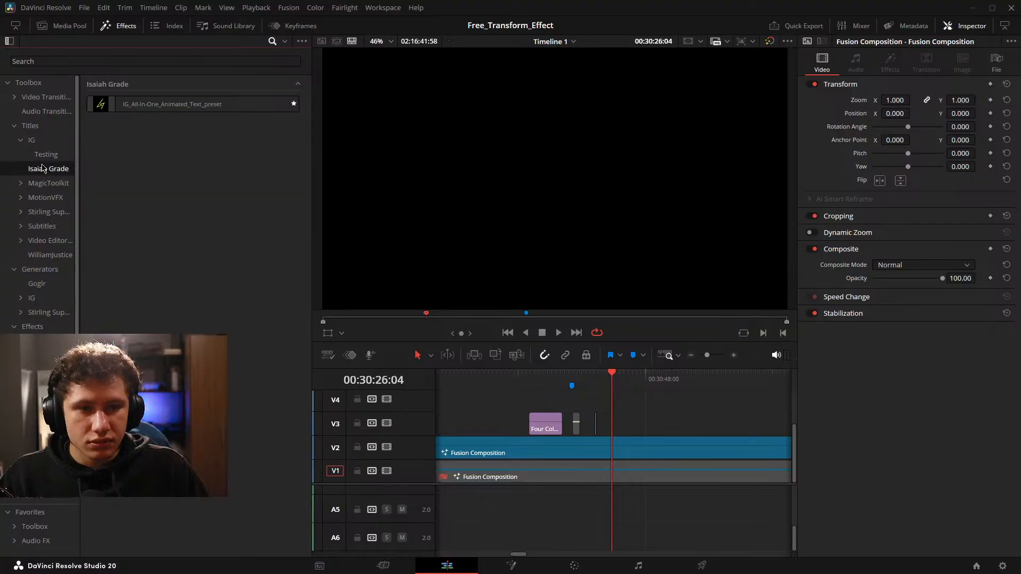
pyautogui.click(44, 155)
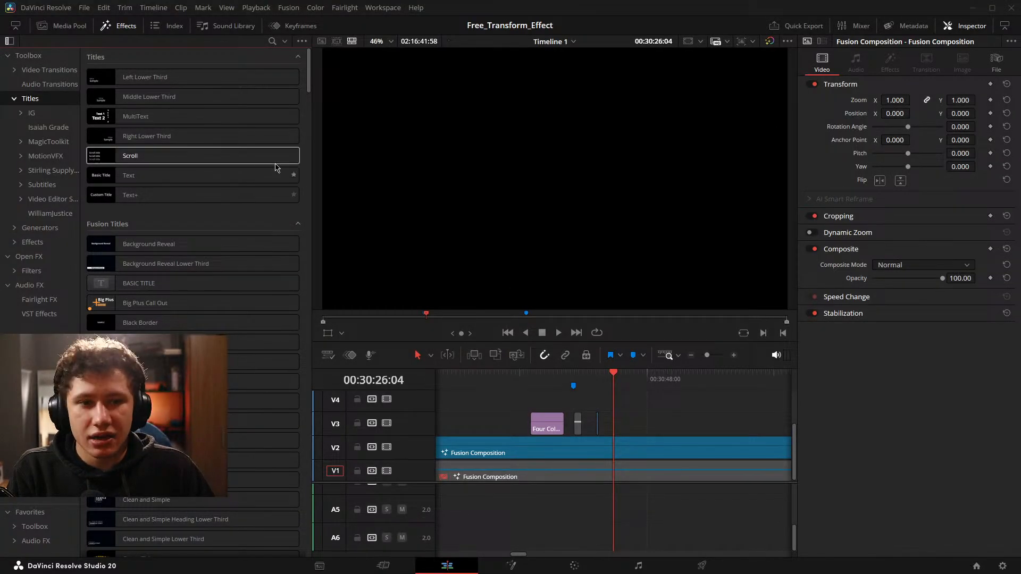
# Add the AIO_Text_Preset_Demo title from the IG Testing templates to track V3 at the playhead.
pyautogui.click(32, 112)
pyautogui.click(130, 148)
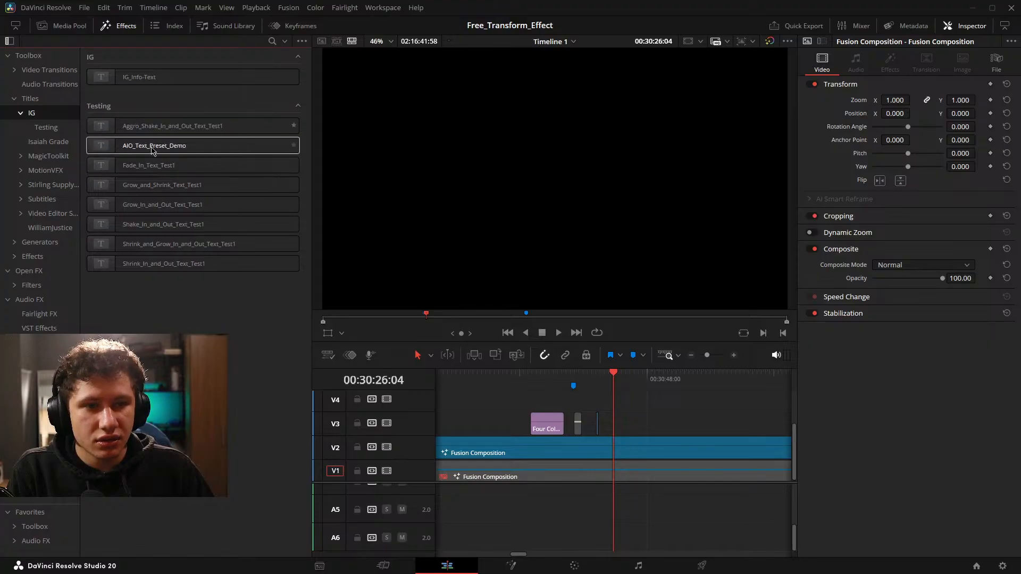
pyautogui.moveTo(316, 207); pyautogui.dragTo(614, 425)
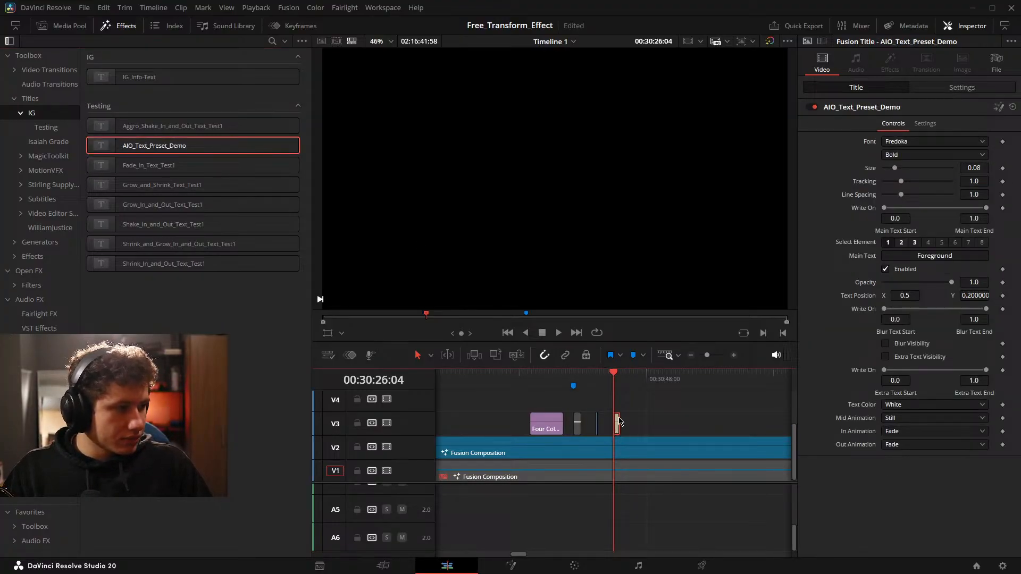
# Play back the new AIO_Text_Preset_Demo clip to check its default fade animation.
pyautogui.scroll(2, 678, 416)
pyautogui.press('space')
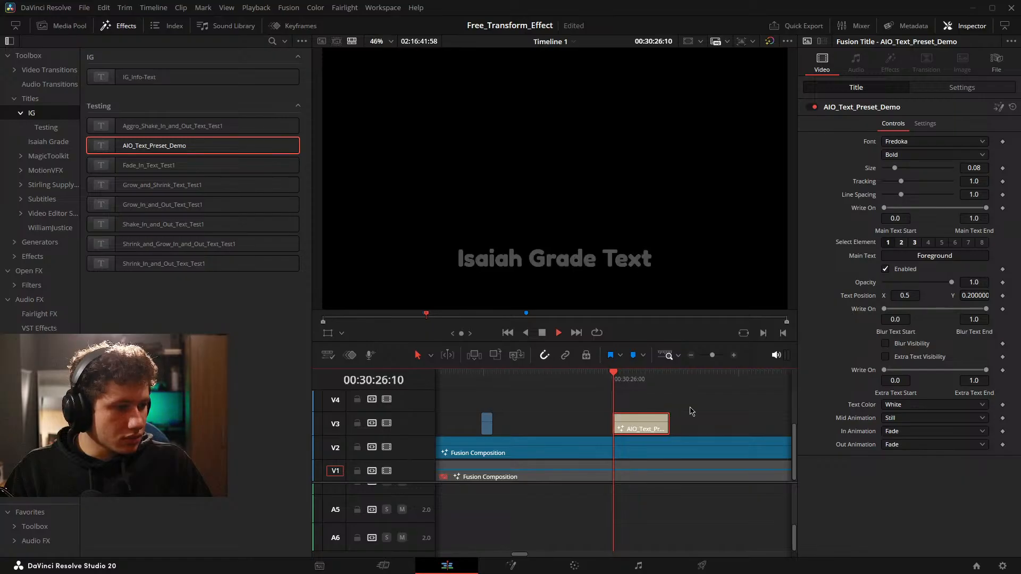
pyautogui.click(690, 412)
pyautogui.click(630, 424)
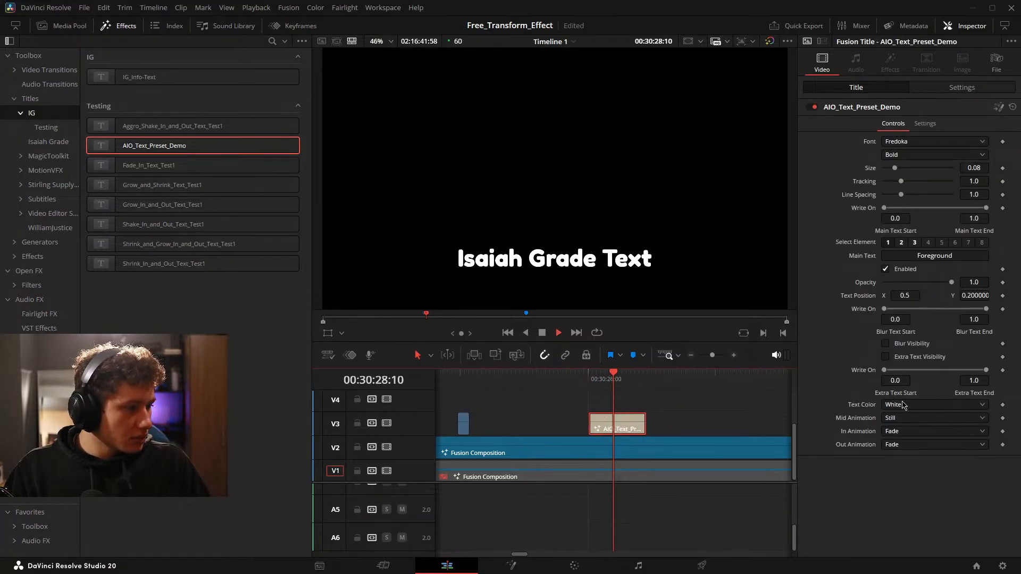
pyautogui.scroll(1, 707, 439)
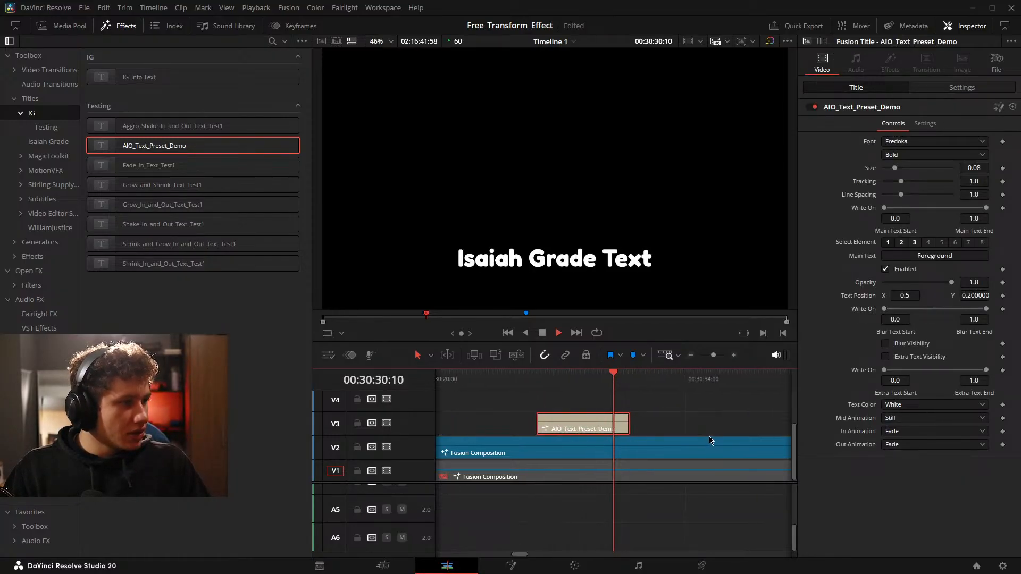
pyautogui.press('space')
pyautogui.moveTo(666, 432); pyautogui.dragTo(772, 435)
pyautogui.press('space')
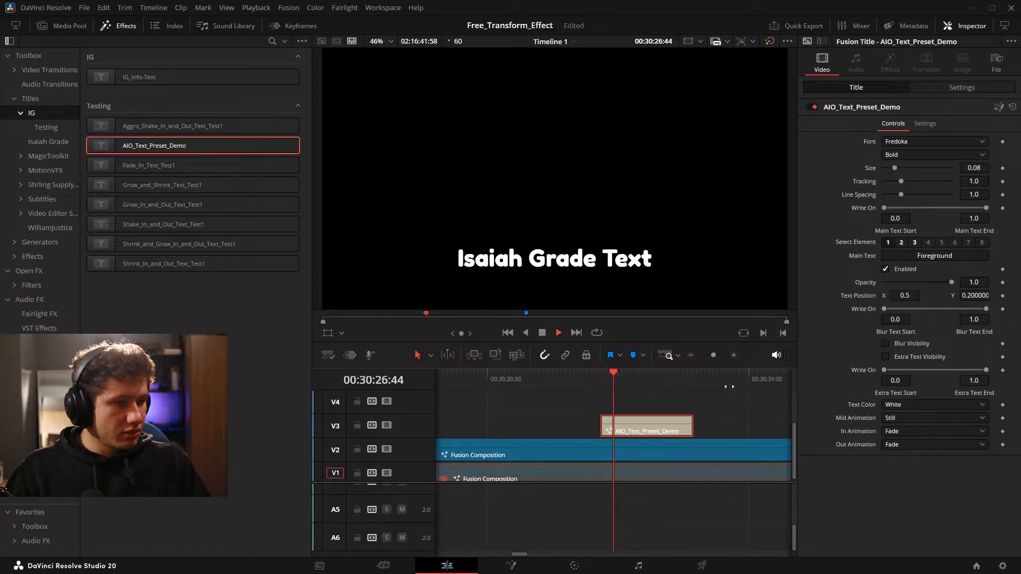
# Move the AIO_Text_Preset_Demo clip to track V4 above the Four Color Gradient clip.
pyautogui.moveTo(673, 418); pyautogui.dragTo(644, 418)
pyautogui.scroll(-4, 633, 436)
pyautogui.scroll(3, 658, 412)
pyautogui.scroll(2, 659, 411)
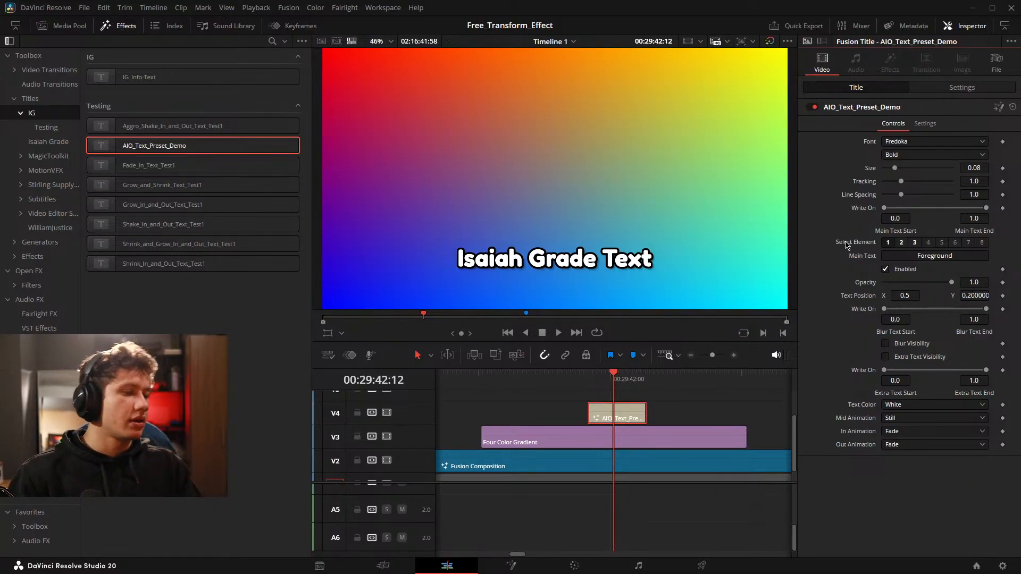
# Play back the title over the Four Color Gradient from just before the clip's start.
pyautogui.moveTo(688, 405)
pyautogui.mouseDown()
pyautogui.moveTo(709, 414)
pyautogui.moveTo(625, 412)
pyautogui.moveTo(685, 412)
pyautogui.mouseUp()
pyautogui.scroll(5, 679, 409)
pyautogui.scroll(-4, 685, 409)
pyautogui.scroll(4, 632, 411)
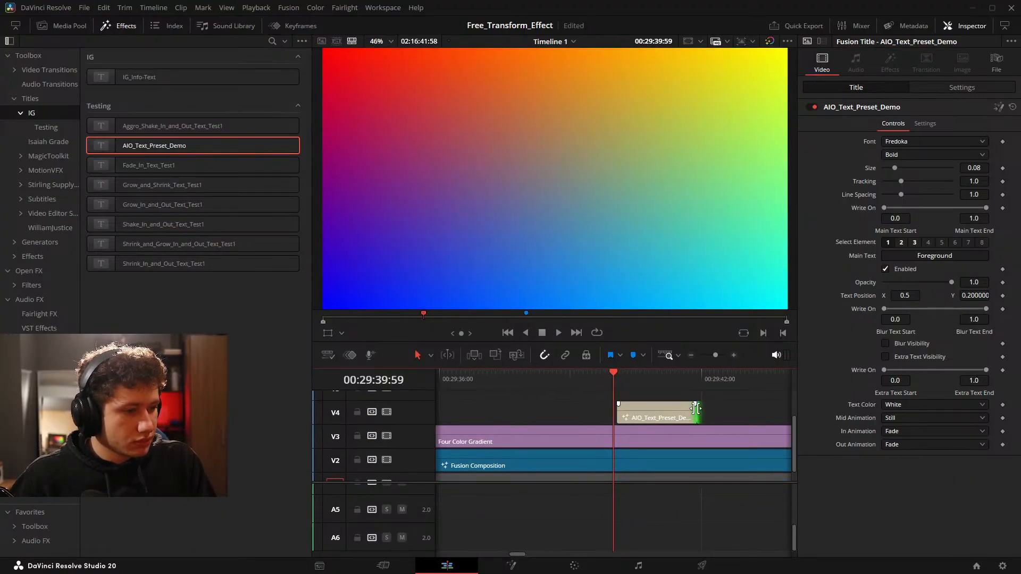
pyautogui.click(710, 414)
pyautogui.press('space')
pyautogui.click(652, 413)
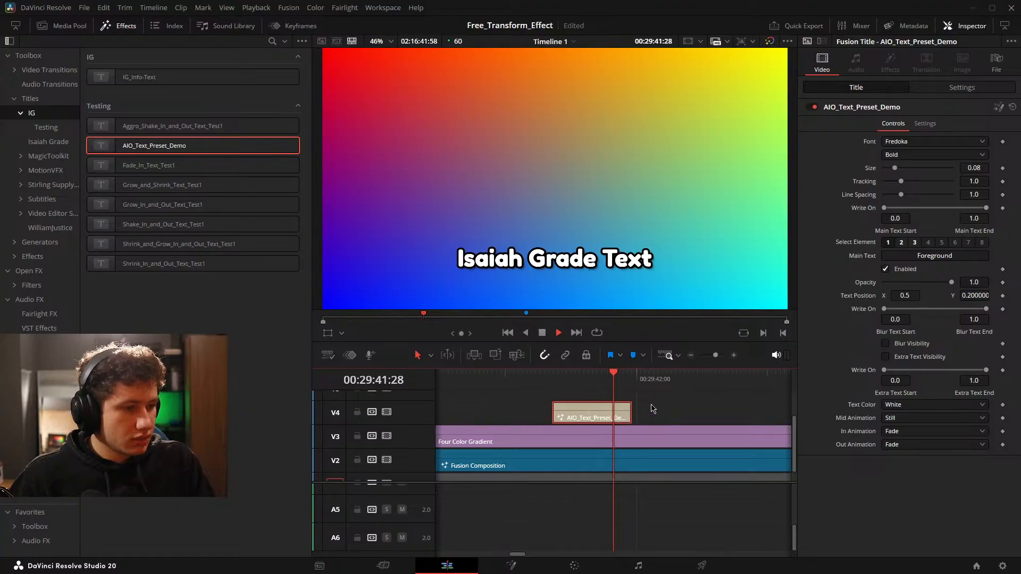
pyautogui.press('space')
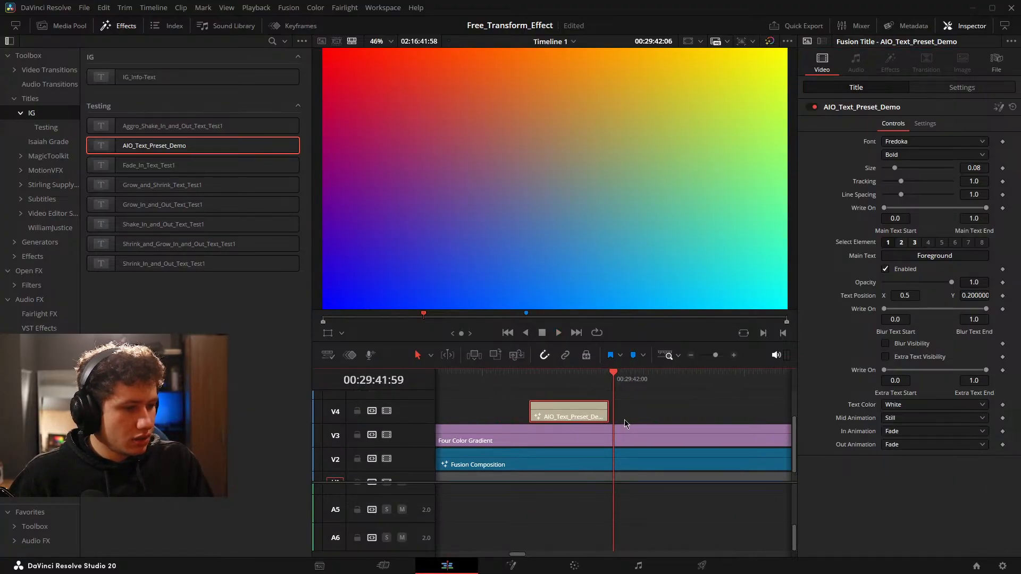
# Test the title's Text Color options, starting with Blue, and leave it set to Purple.
pyautogui.click(916, 407)
pyautogui.click(898, 431)
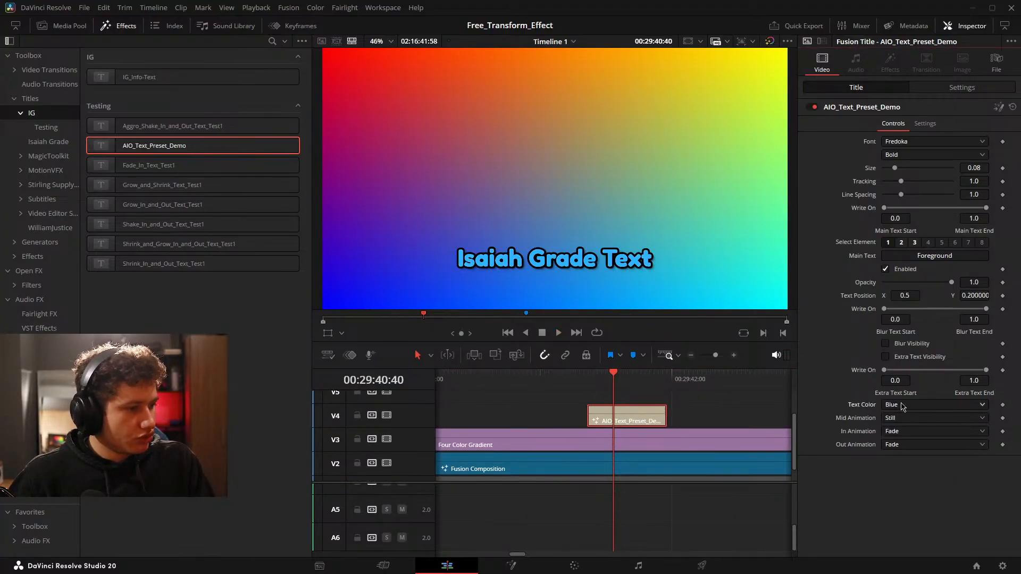
pyautogui.click(902, 405)
pyautogui.click(895, 443)
pyautogui.click(906, 406)
pyautogui.click(895, 466)
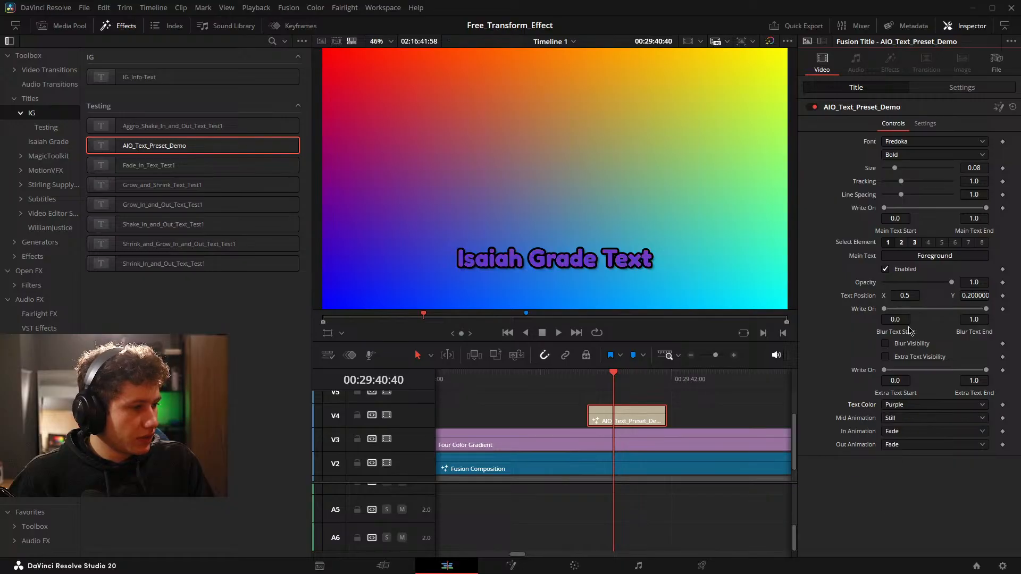
# Try the title with Blur Visibility on and the text size at about 0.248, and restore both settings.
pyautogui.click(884, 344)
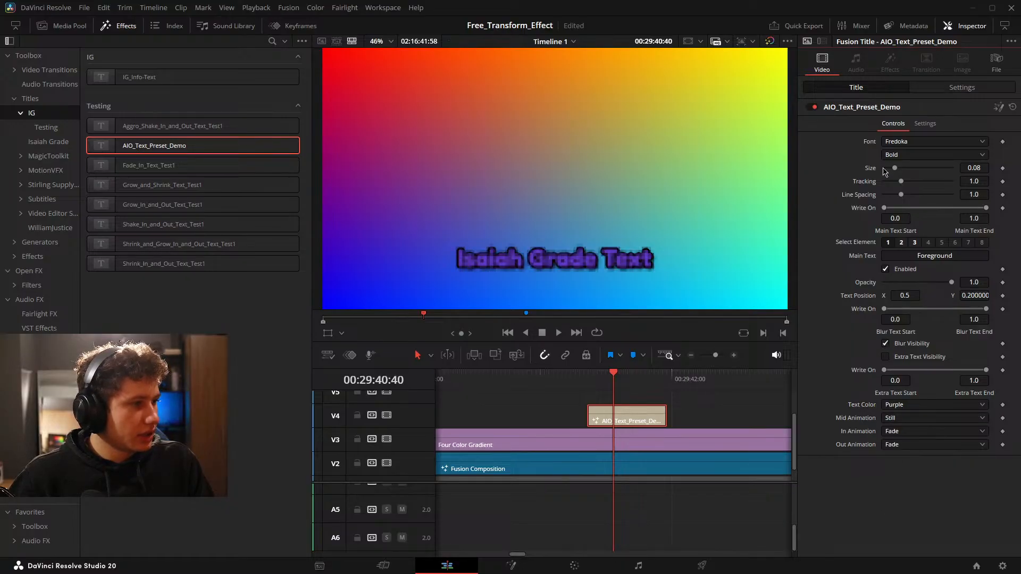
pyautogui.moveTo(895, 168); pyautogui.dragTo(920, 182)
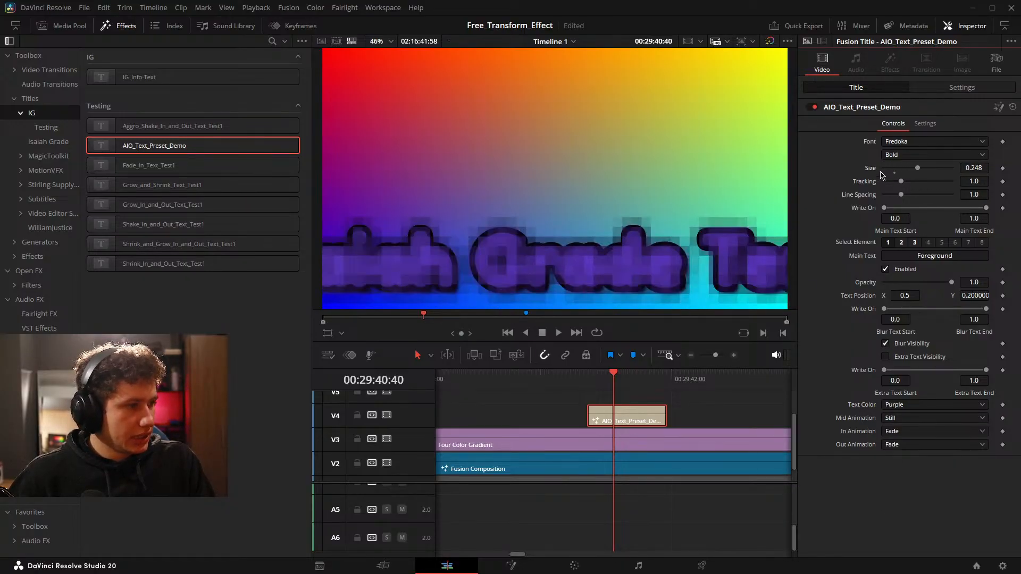
pyautogui.doubleClick(874, 172)
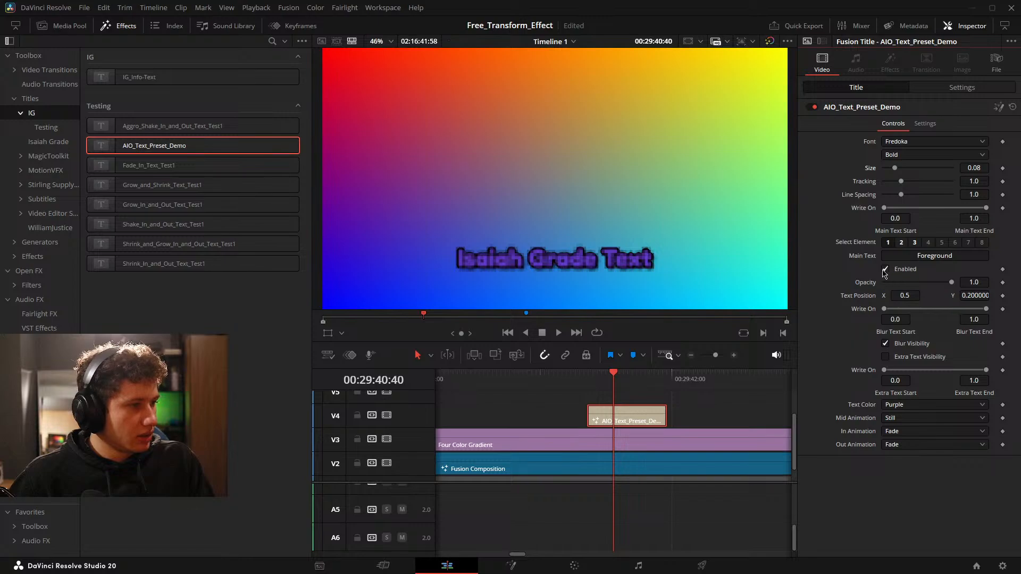
pyautogui.click(885, 343)
# Set the title's In Animation to Aggro Shake, Out Animation to Shrink and Mid Animation to Ripple.
pyautogui.click(676, 439)
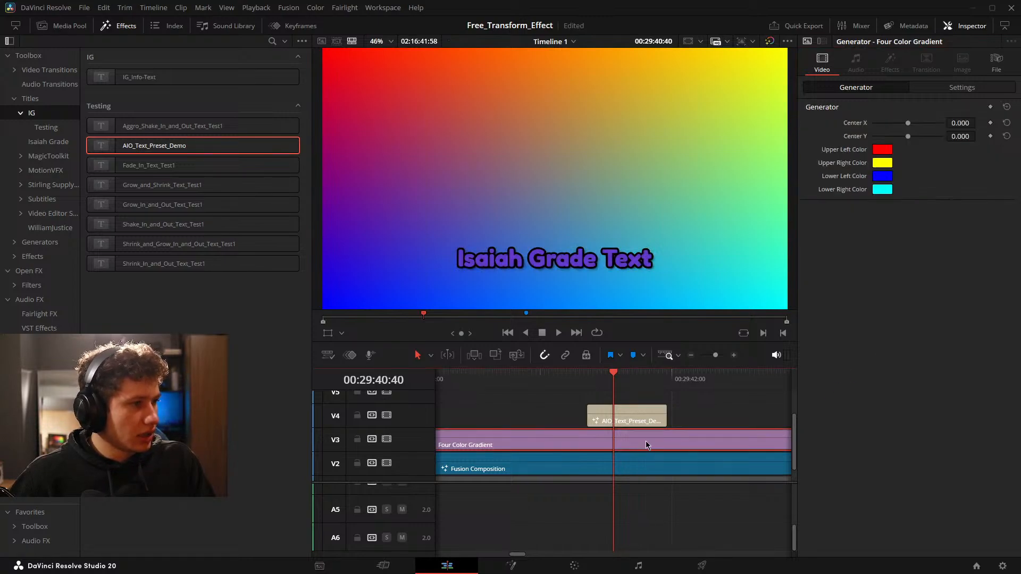
pyautogui.click(651, 418)
pyautogui.click(898, 432)
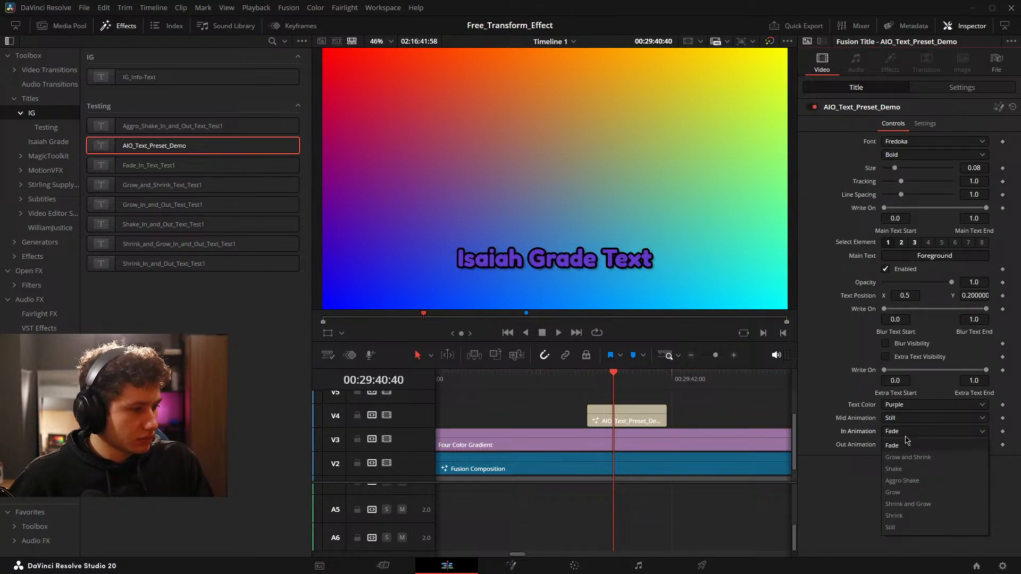
pyautogui.click(904, 482)
pyautogui.click(902, 448)
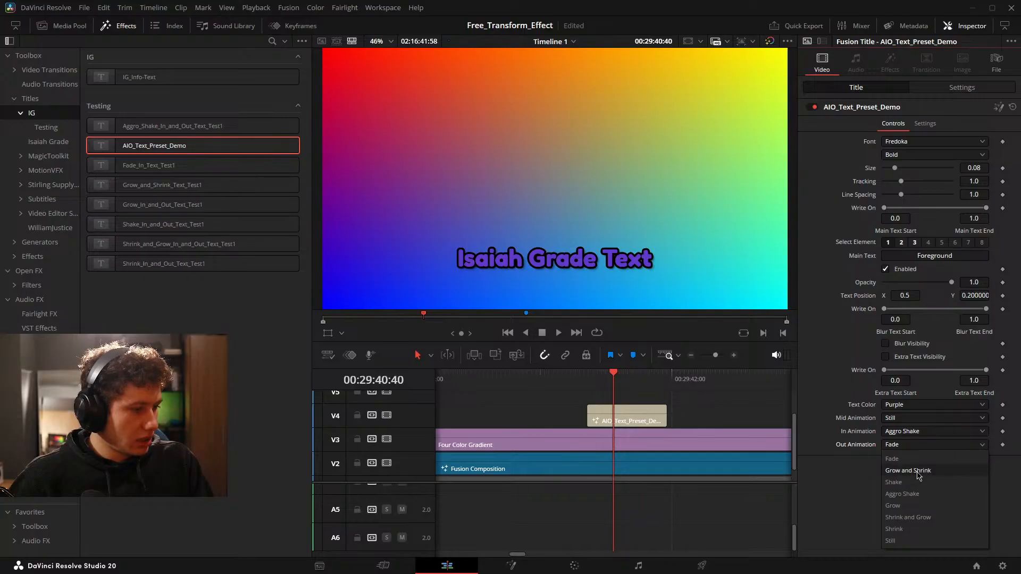
pyautogui.click(907, 529)
pyautogui.click(897, 419)
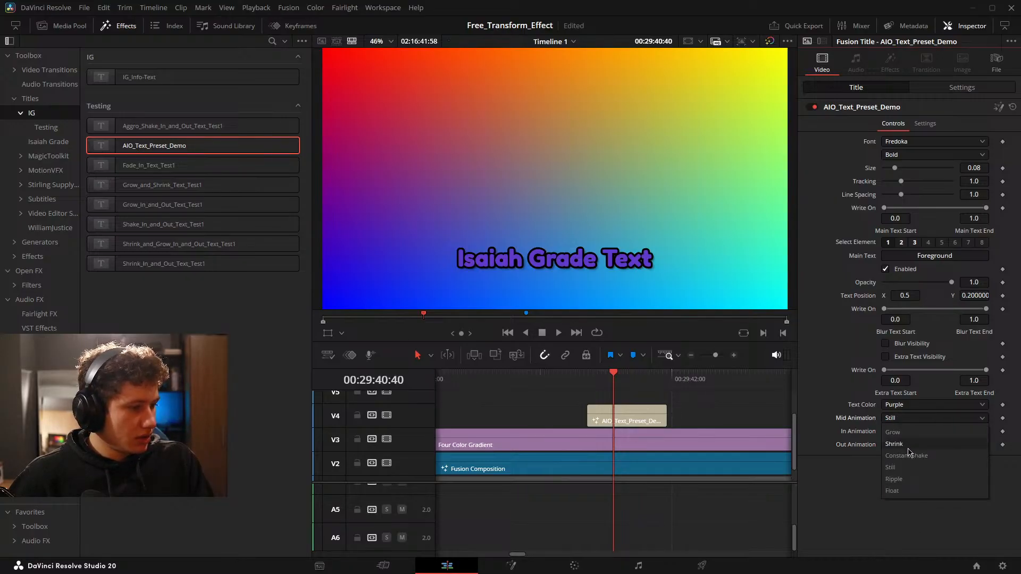
pyautogui.click(903, 480)
# Play back the title to review its Aggro Shake, Ripple and Shrink animations.
pyautogui.hotkey('shift', 'Left')
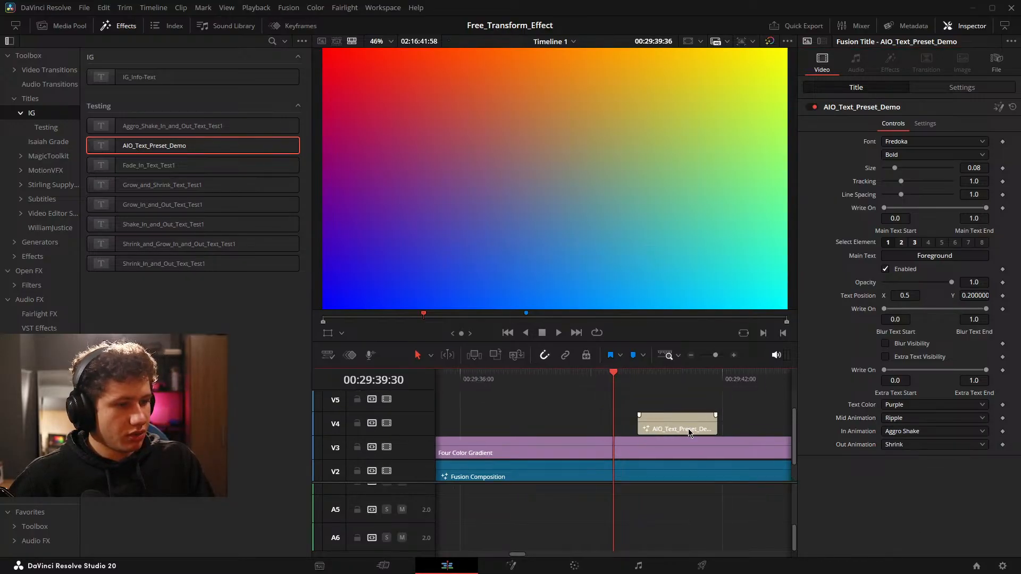
pyautogui.press('space')
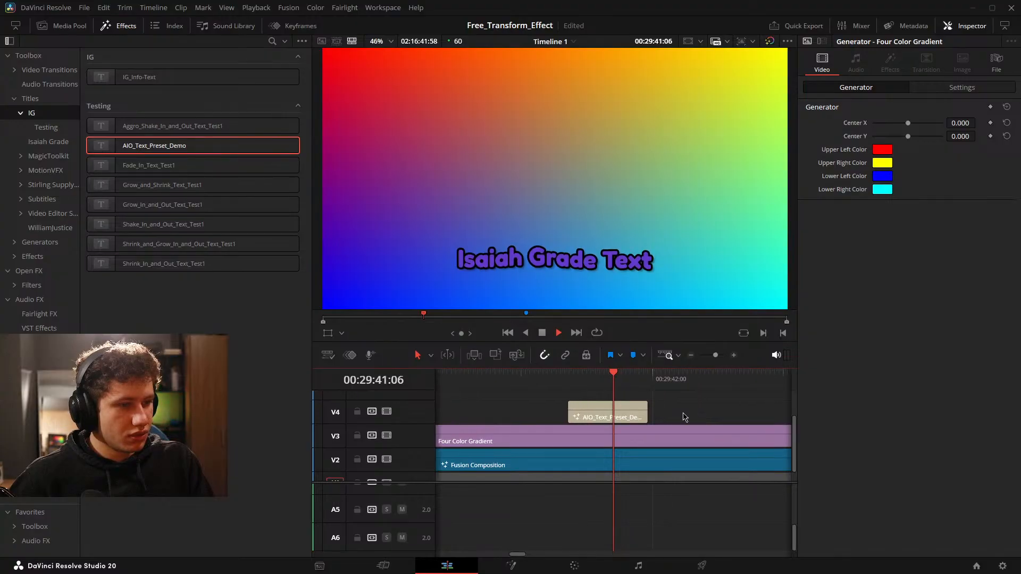
pyautogui.press('space')
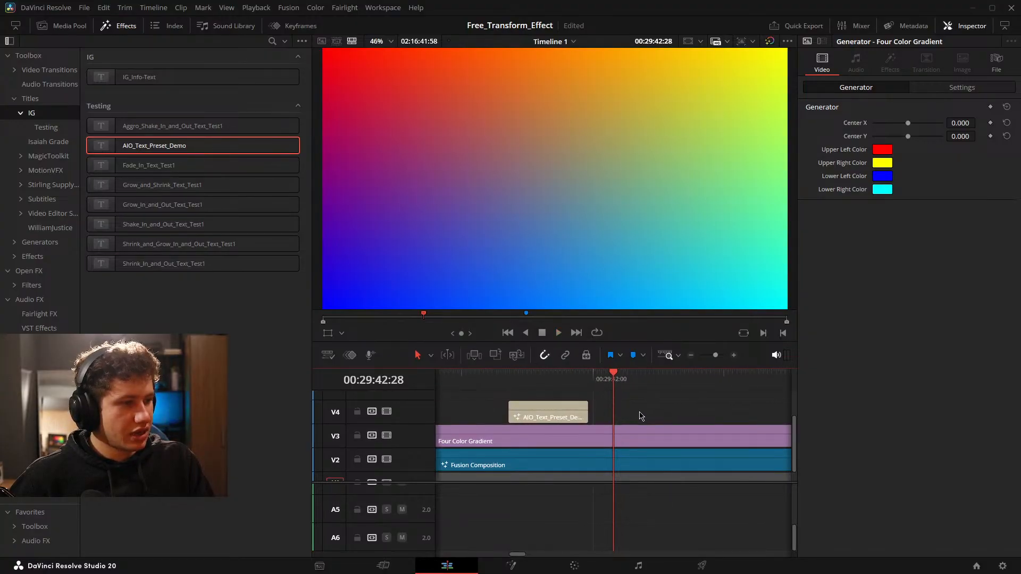
pyautogui.hotkey('shift', 'Left')
pyautogui.scroll(1, 659, 415)
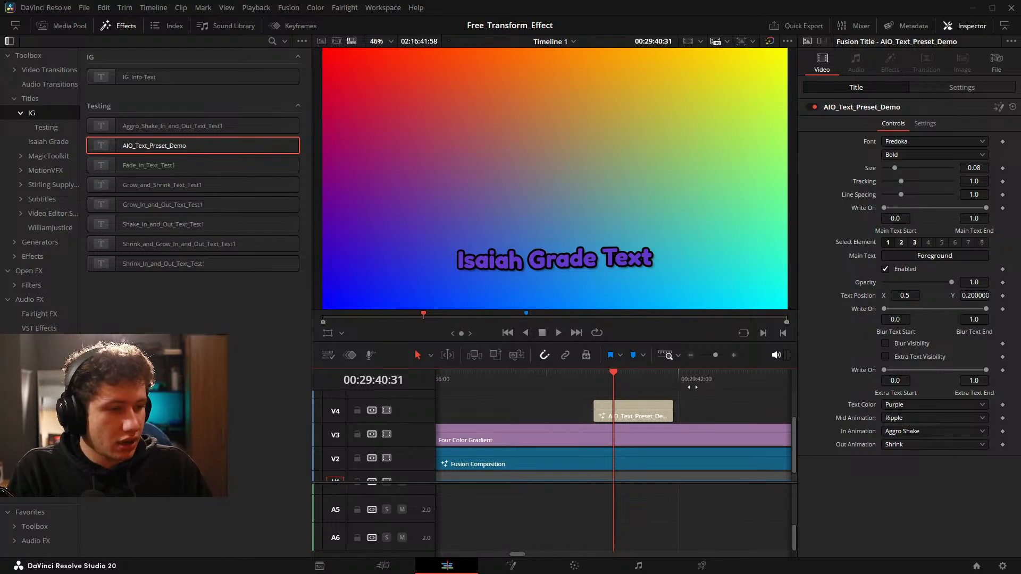
# Go along the timeline to Marker 1 at 00:30:00:00 and examine the area around the ft14 clip.
pyautogui.moveTo(714, 412); pyautogui.dragTo(543, 412)
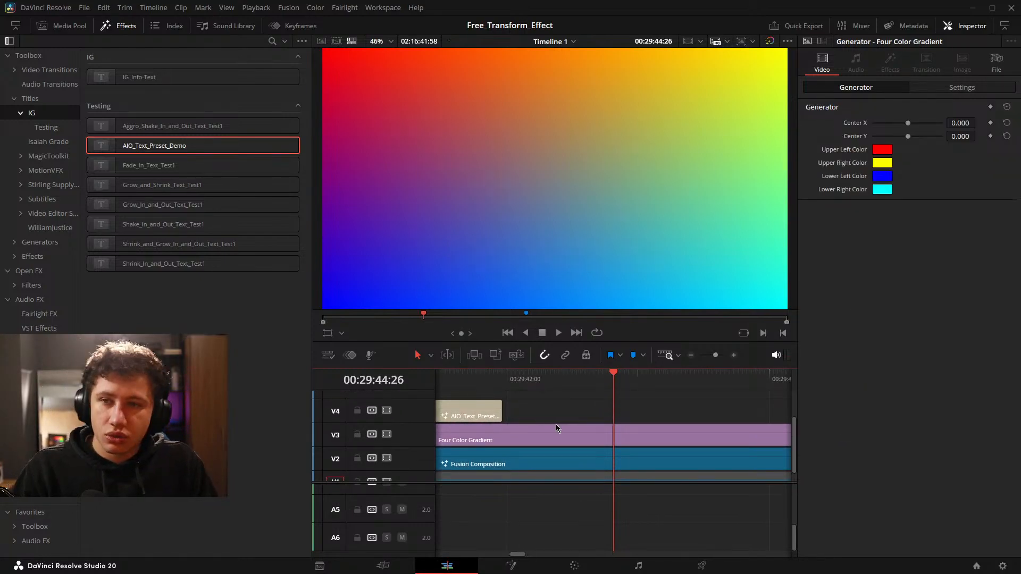
pyautogui.scroll(-5, 558, 417)
pyautogui.moveTo(744, 419); pyautogui.dragTo(631, 417)
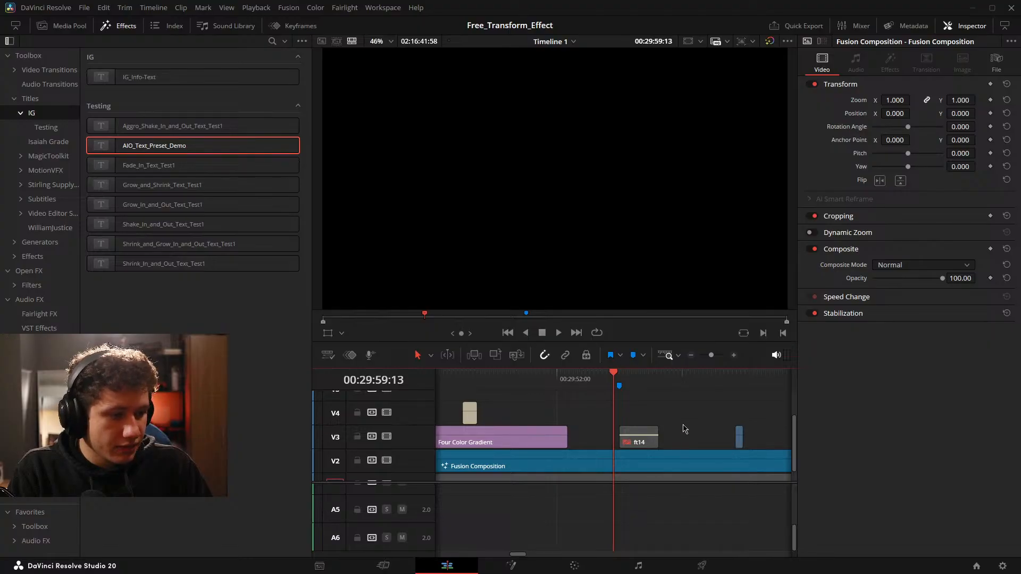
pyautogui.hotkey('shift', 'Down')
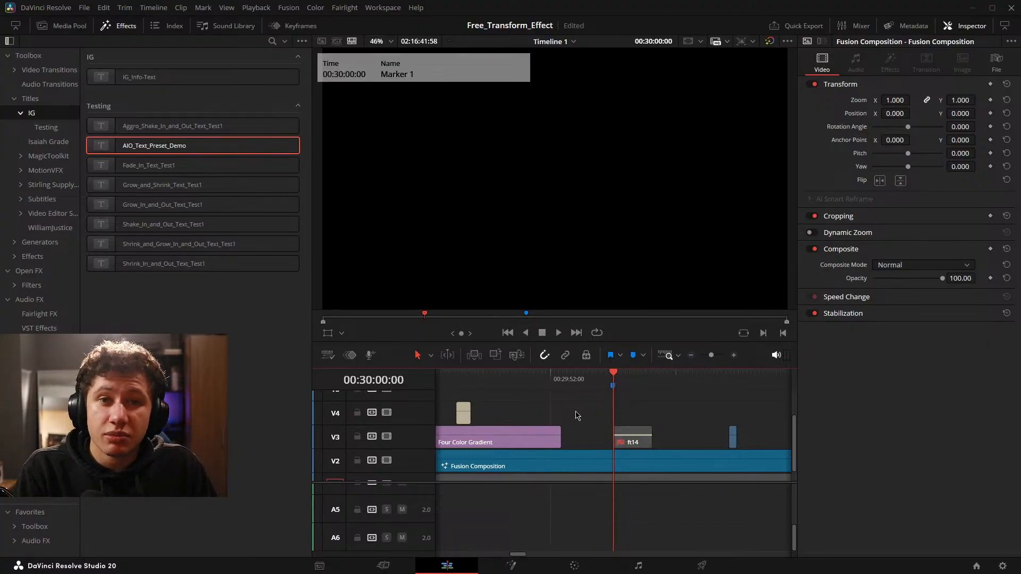
pyautogui.moveTo(710, 356); pyautogui.dragTo(713, 358)
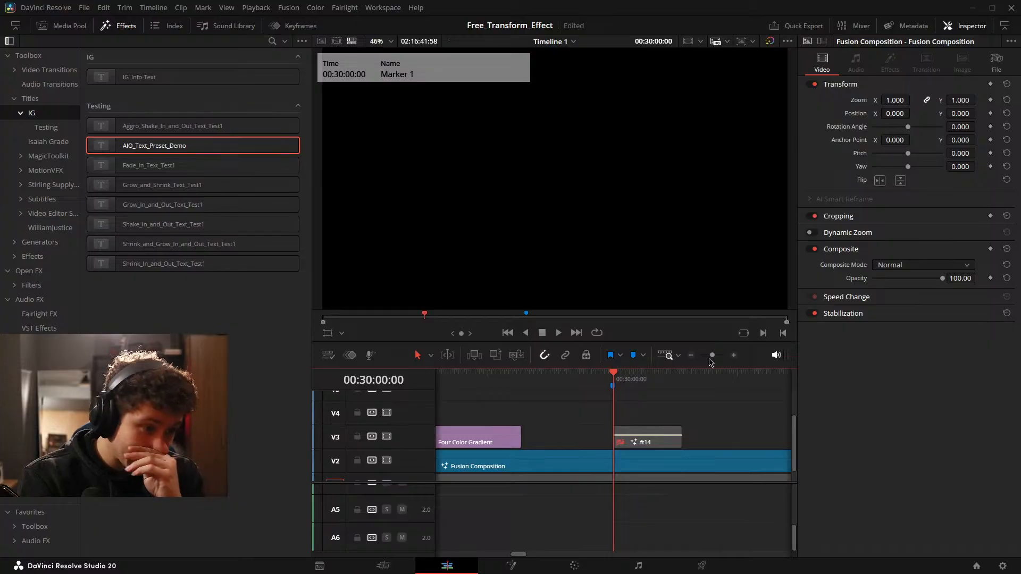
pyautogui.moveTo(513, 439); pyautogui.dragTo(494, 419)
pyautogui.moveTo(629, 427); pyautogui.dragTo(660, 432)
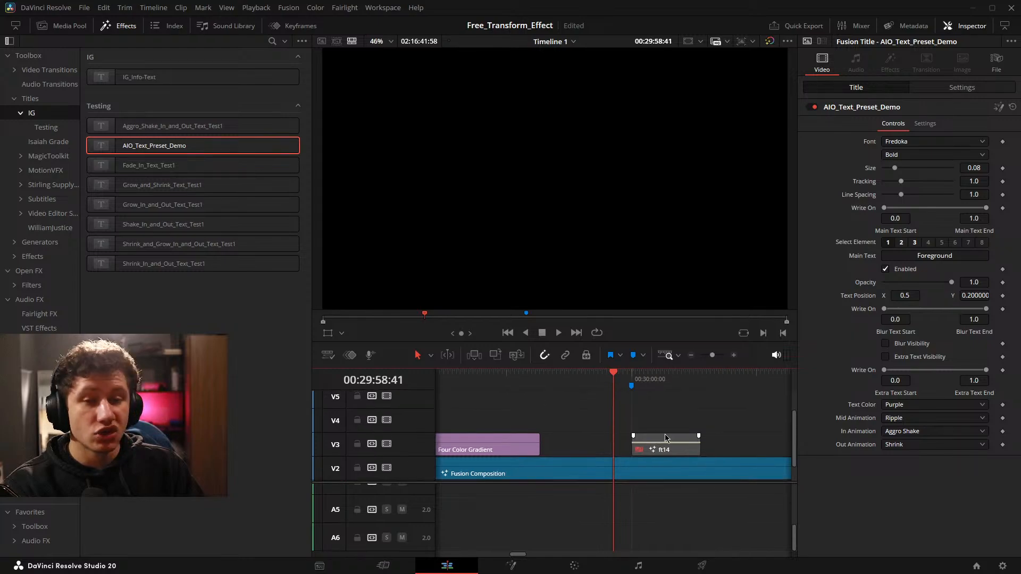